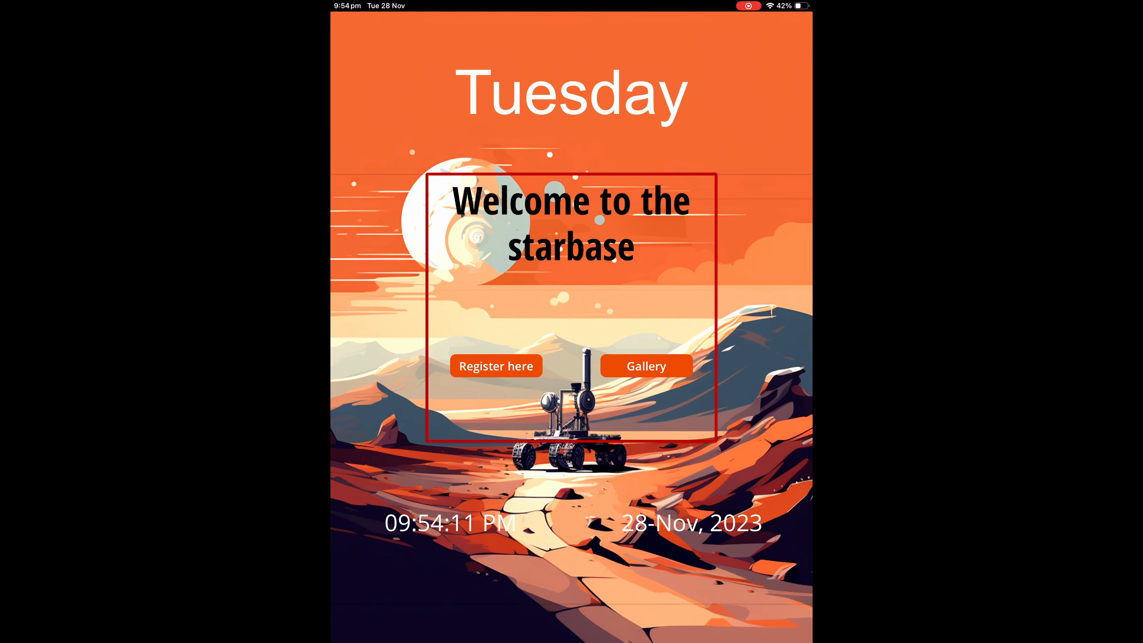
Step: Open the registration form and enter the visitor's name, company CIA, email and phone number
click(496, 366)
click(456, 114)
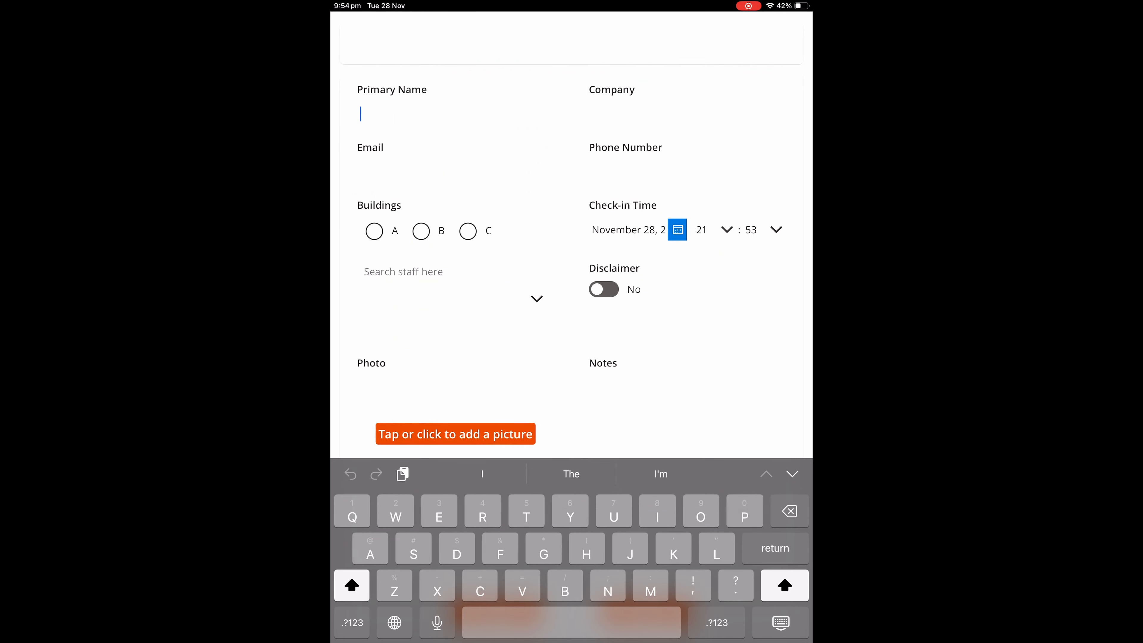
text(Joh)
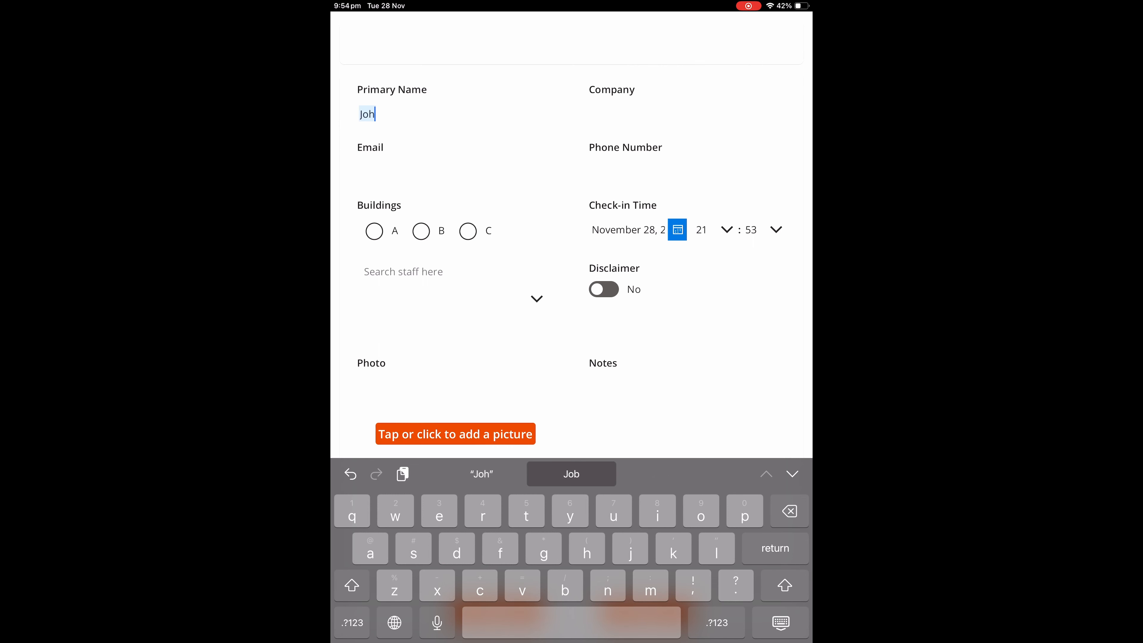
text(n)
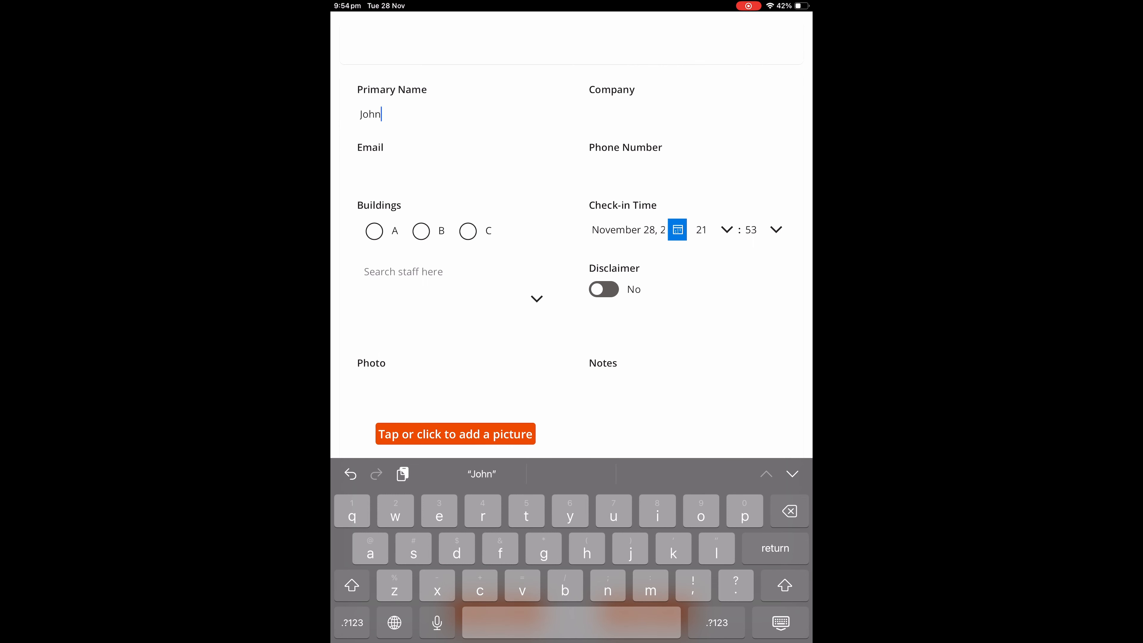
text(ny M)
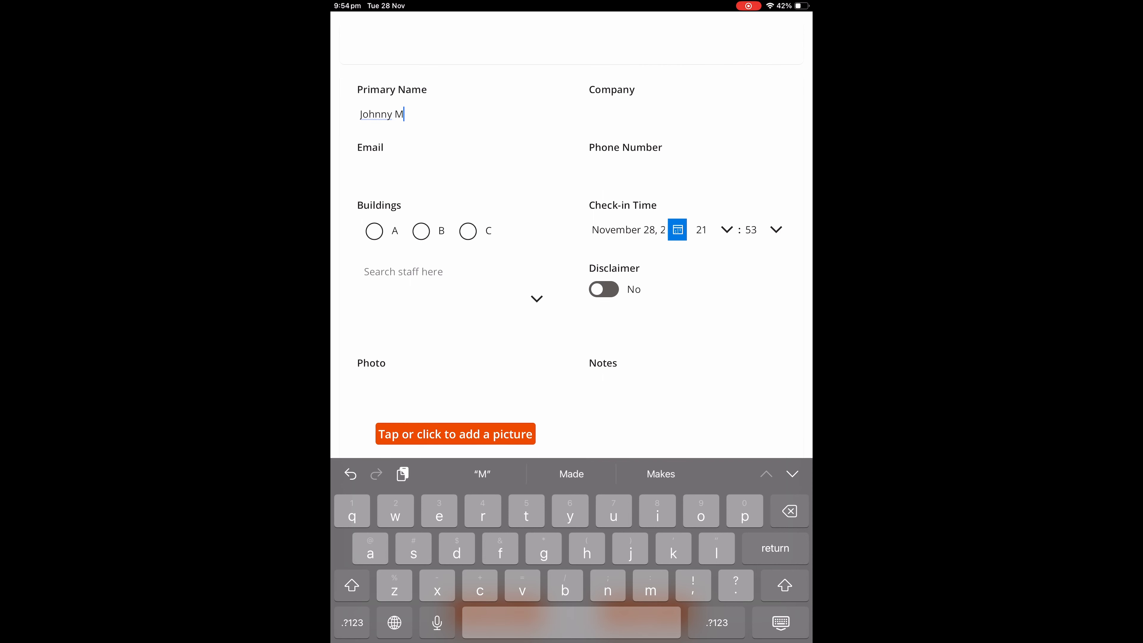
click(652, 114)
text(CIA)
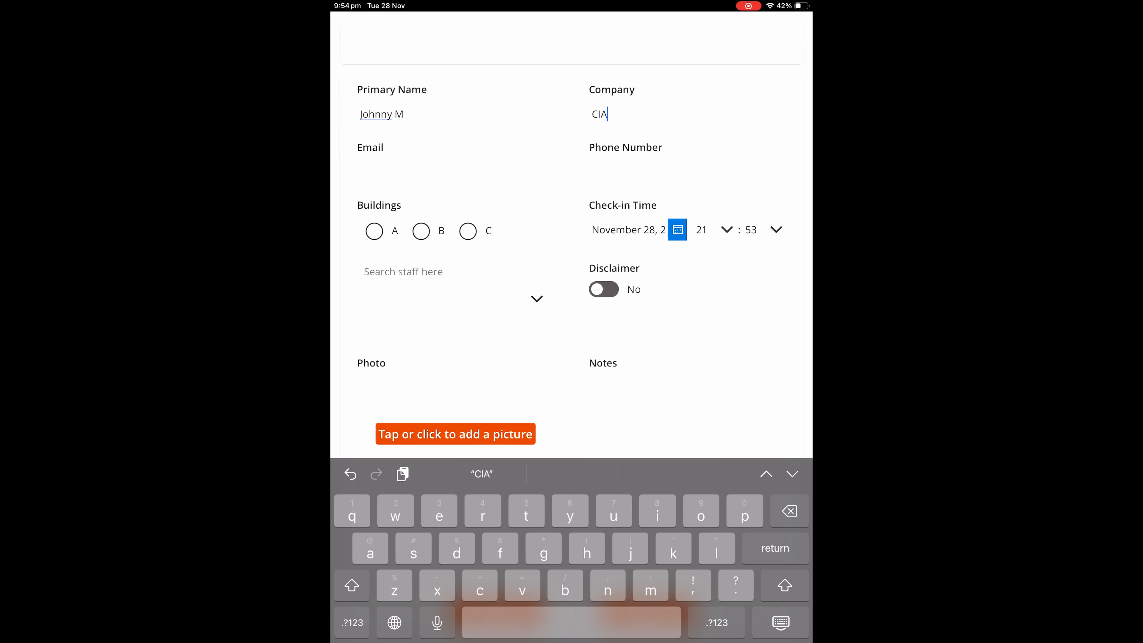
click(421, 172)
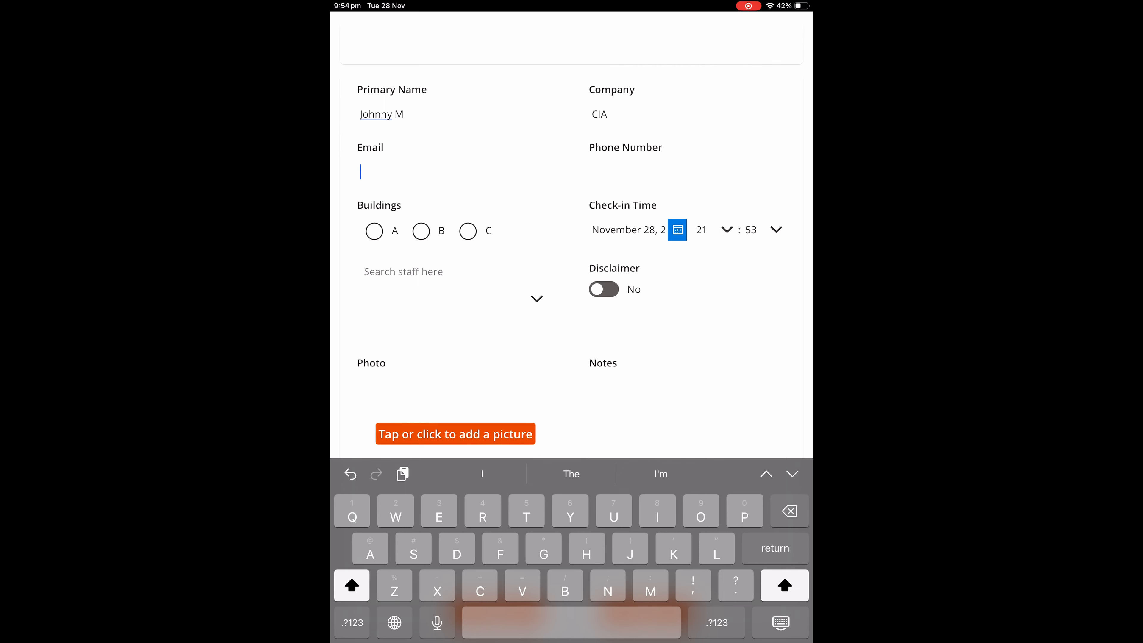
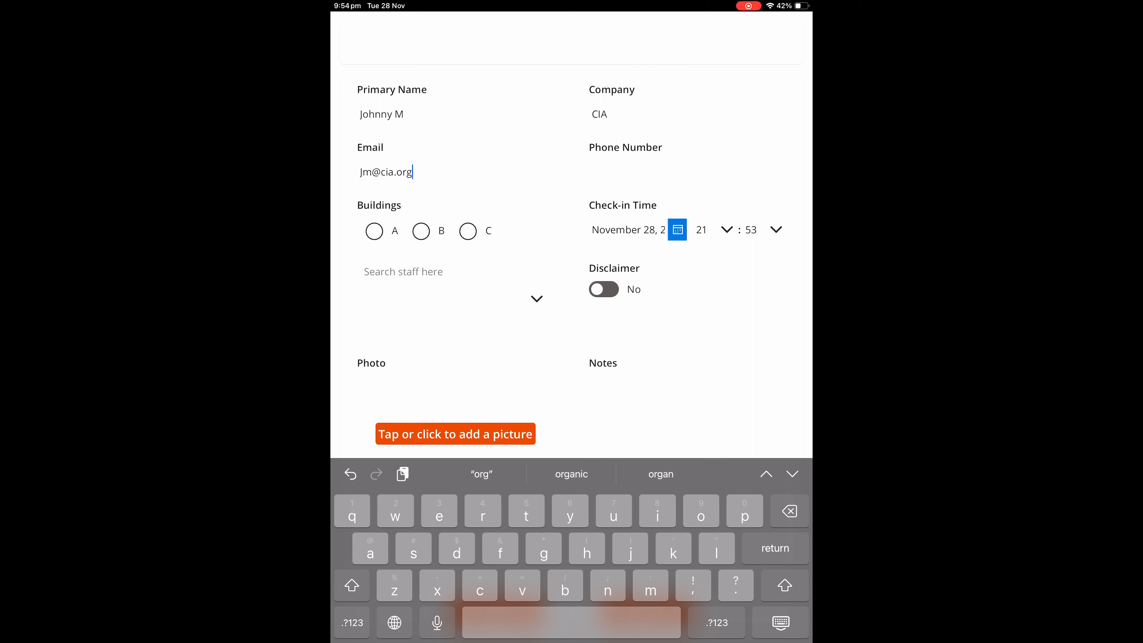
click(675, 172)
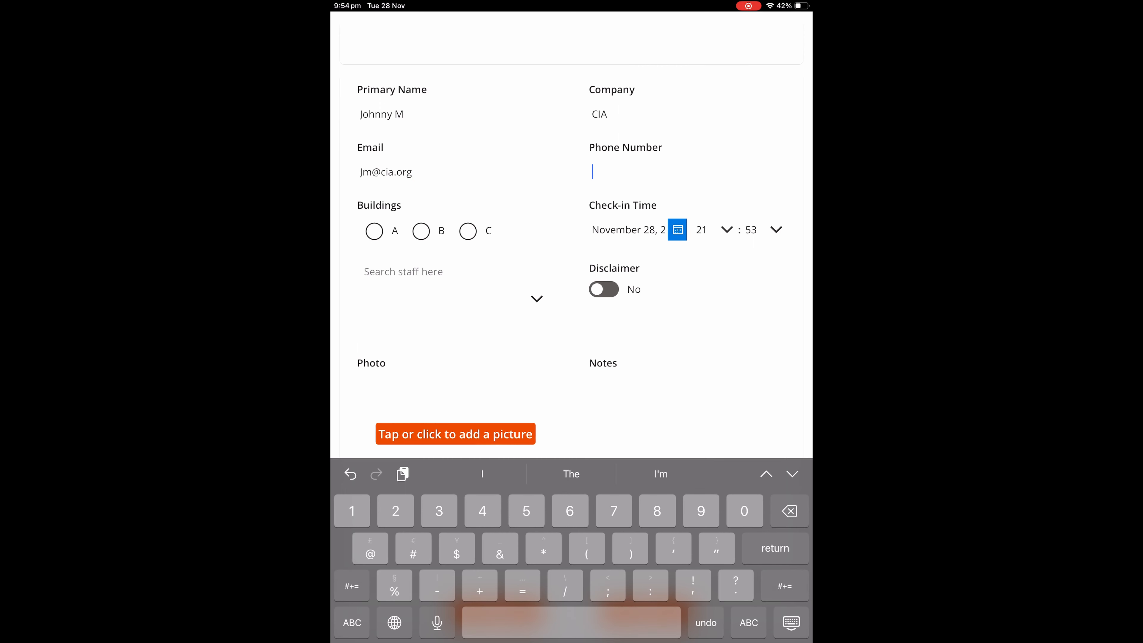
text(66778899)
Step: Choose Building A, pick the searched Ballistic Research staff member, accept the disclaimer, start a new photo
click(374, 231)
click(404, 272)
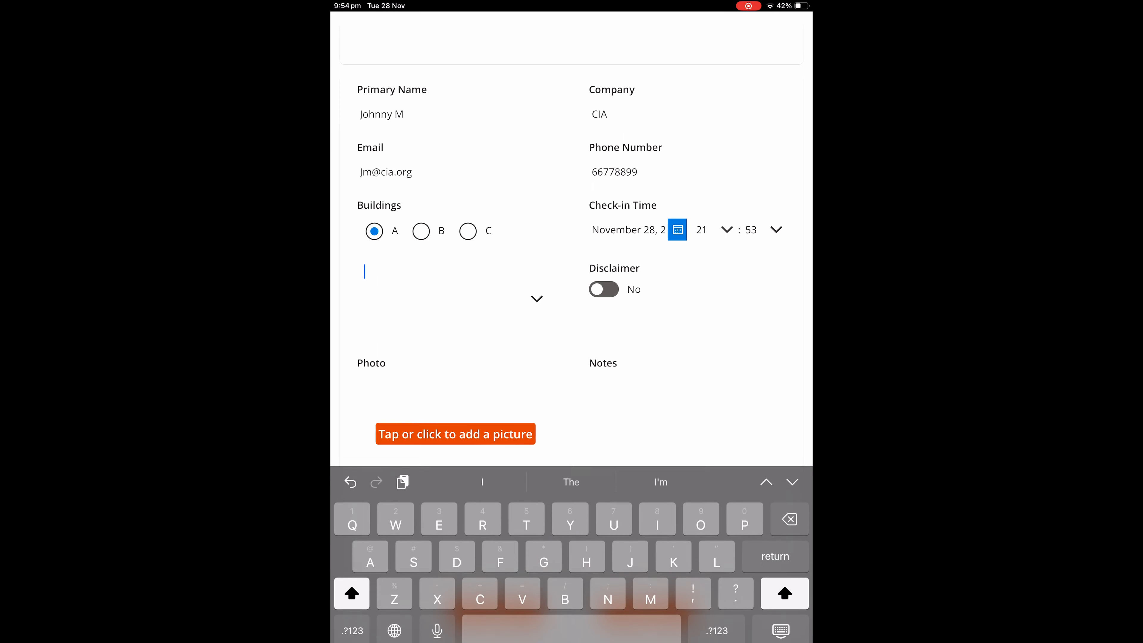
text(T)
key(BackSpace)
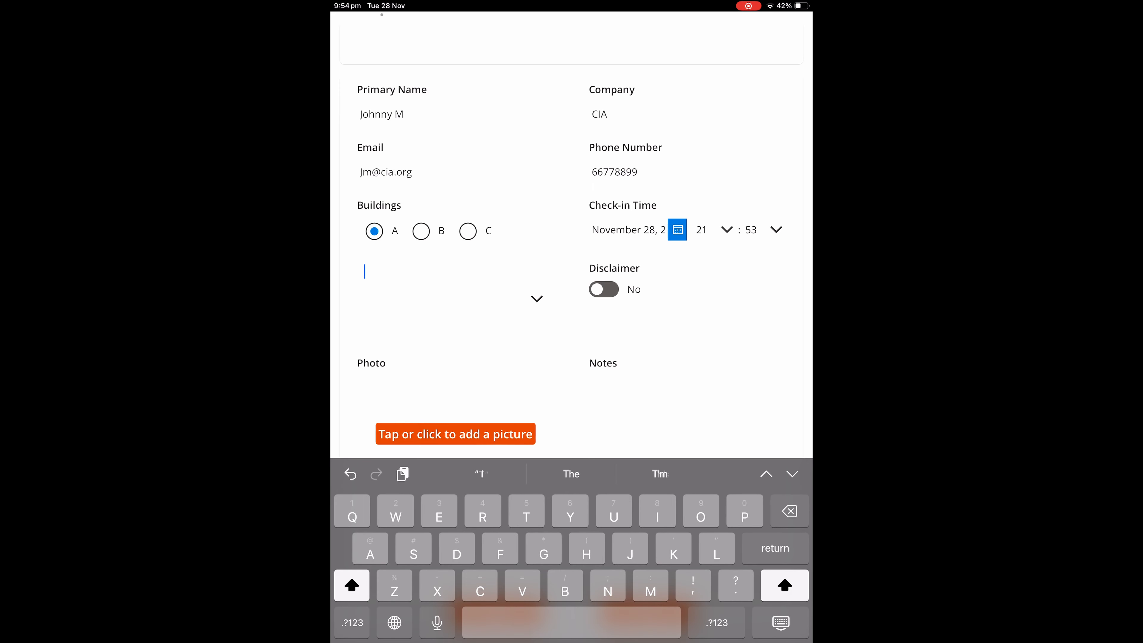
text(Stark)
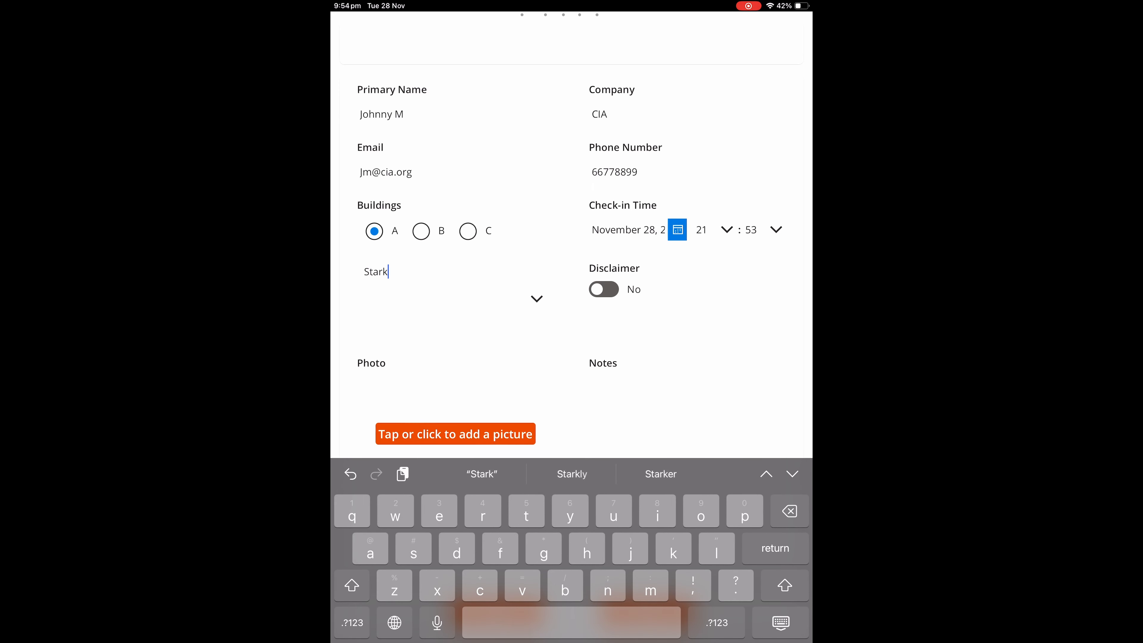
click(537, 299)
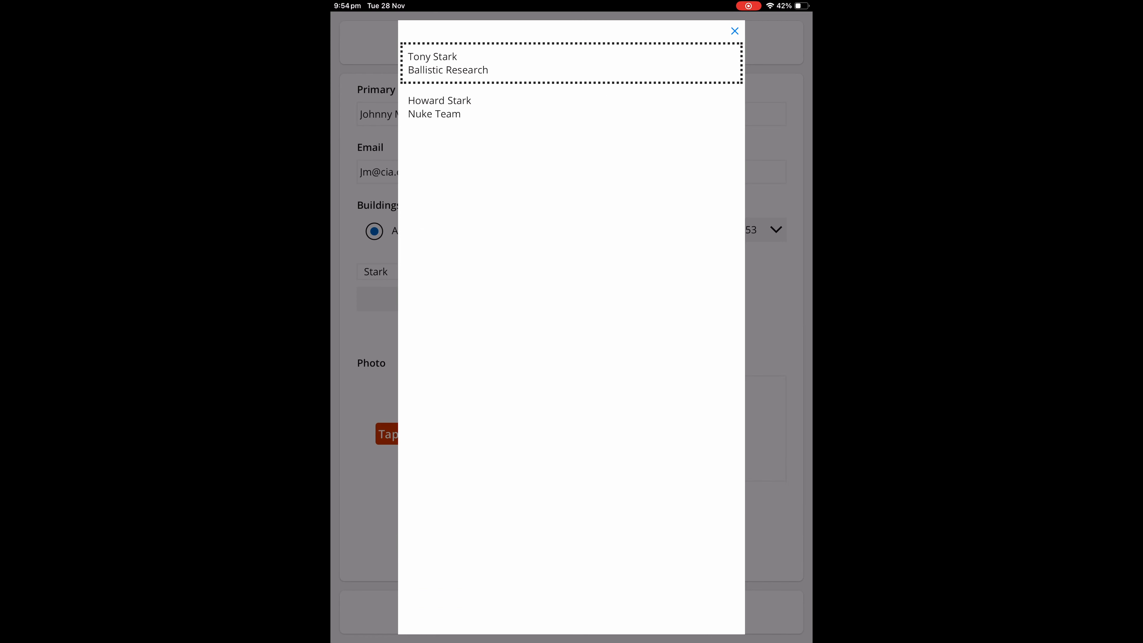
click(571, 63)
click(603, 289)
click(455, 434)
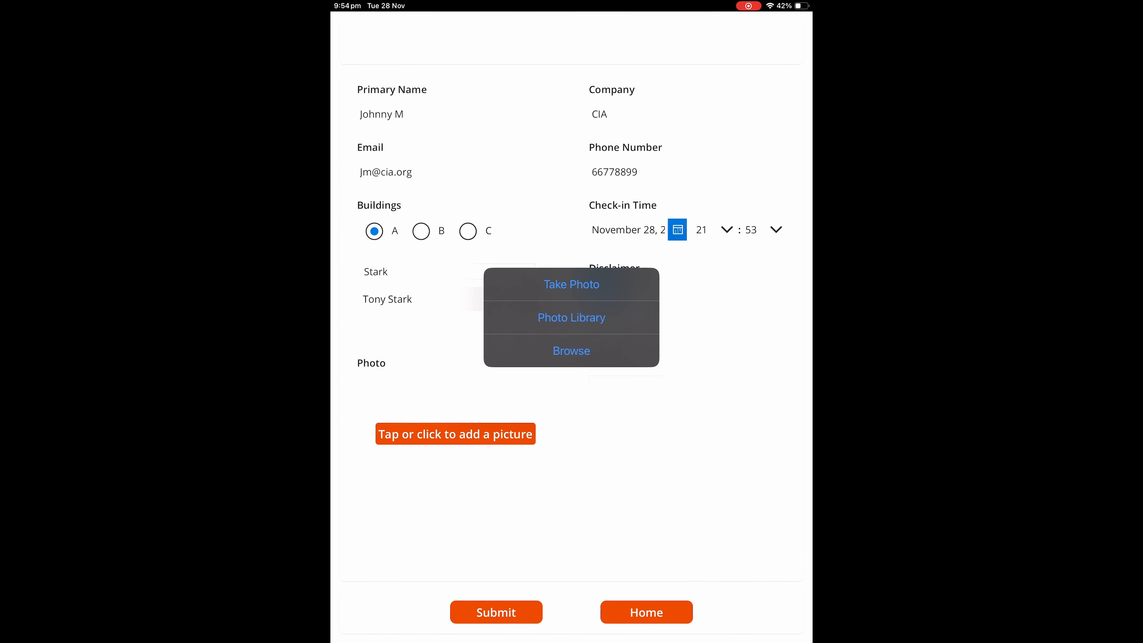
click(572, 284)
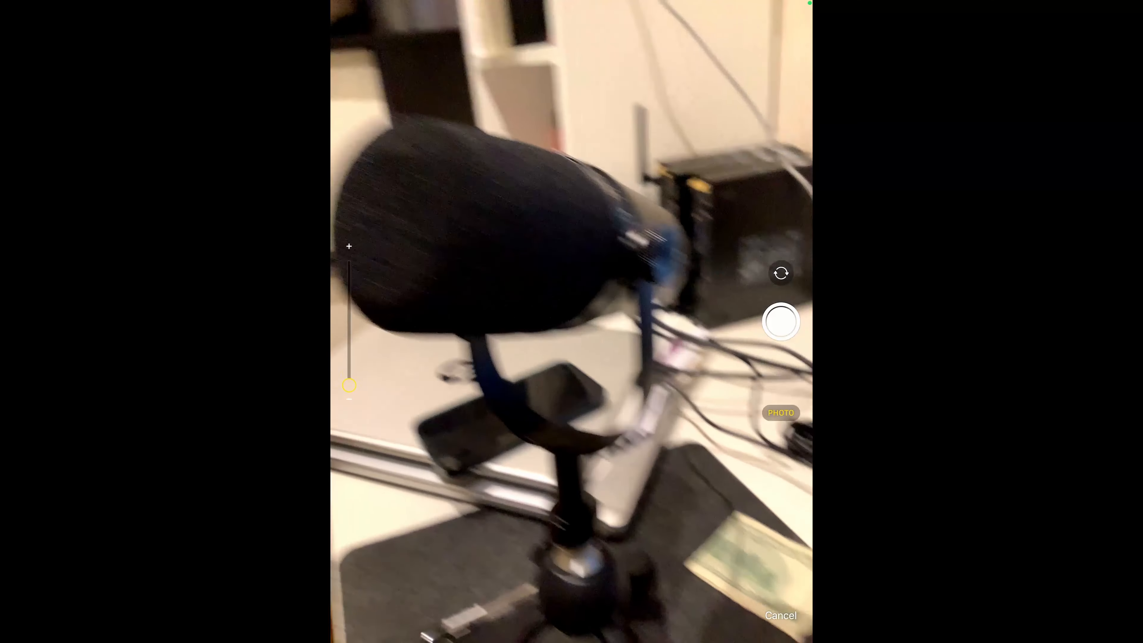
Step: Use a photo of the microphone, add the note 'LFG', and submit the registration
click(781, 322)
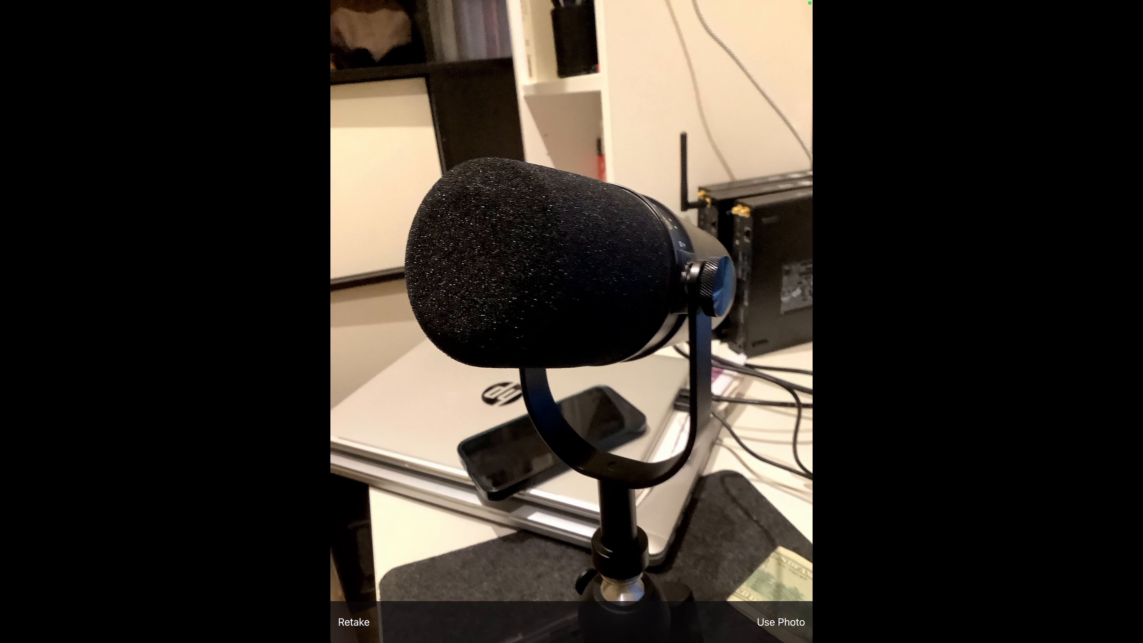
click(781, 621)
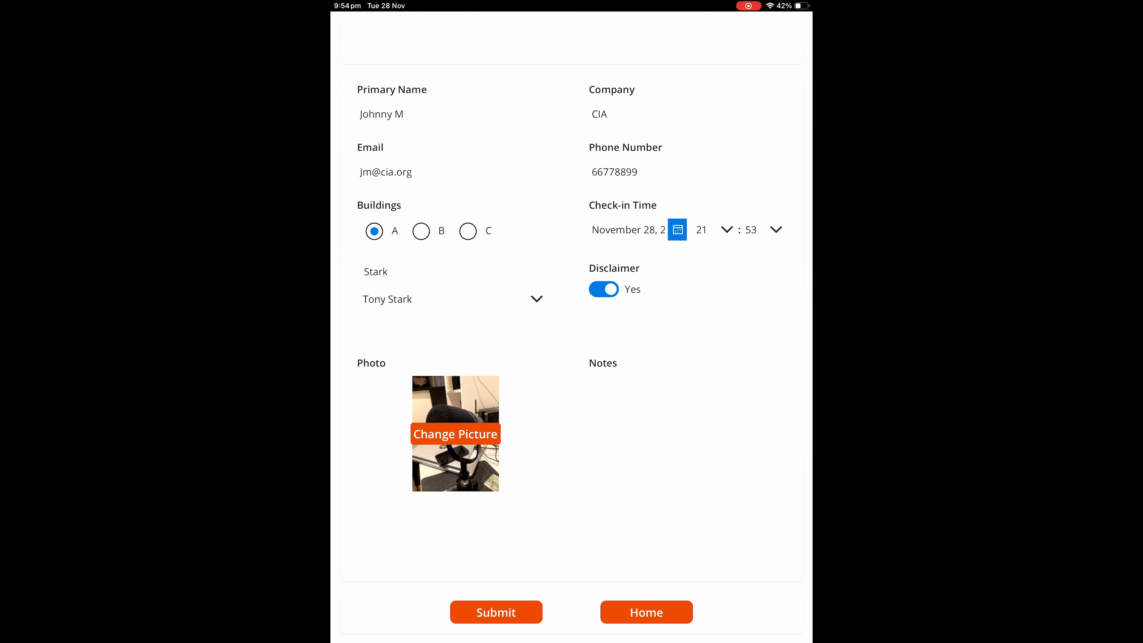
click(630, 387)
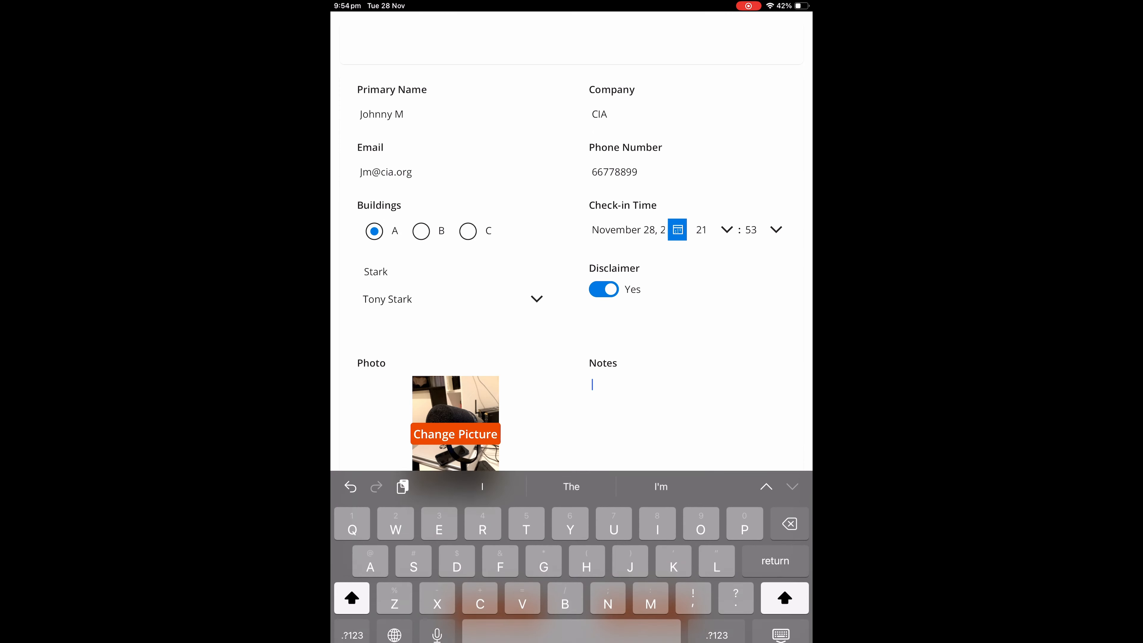
text(LFG)
click(781, 622)
click(496, 613)
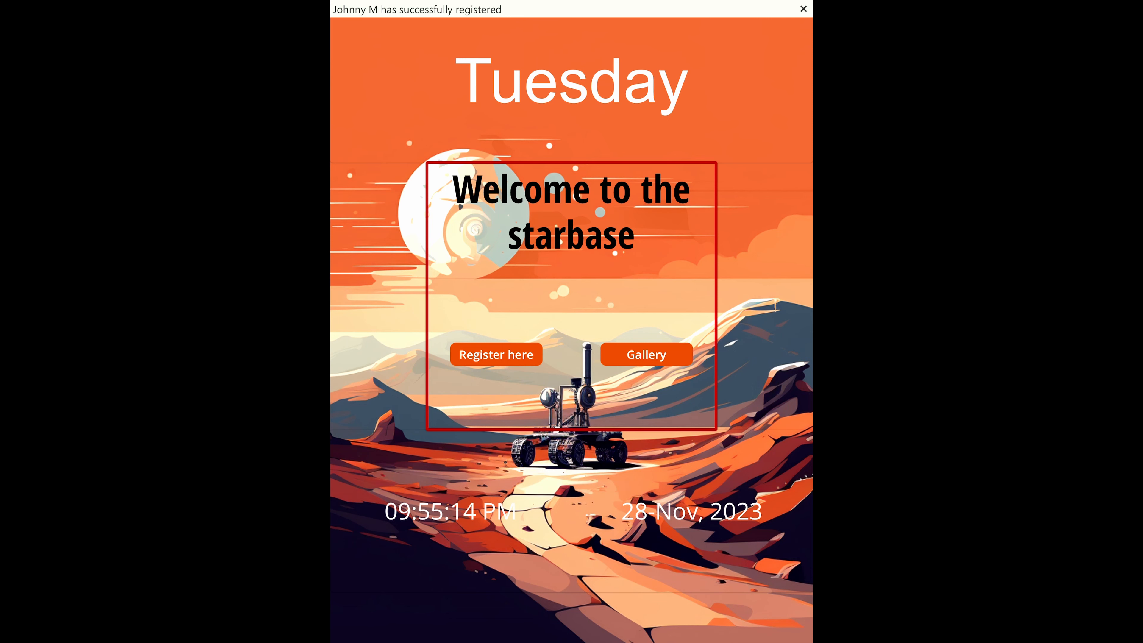
Step: Open the visitor gallery and scroll through the list of registered visitors
double_click(571, 83)
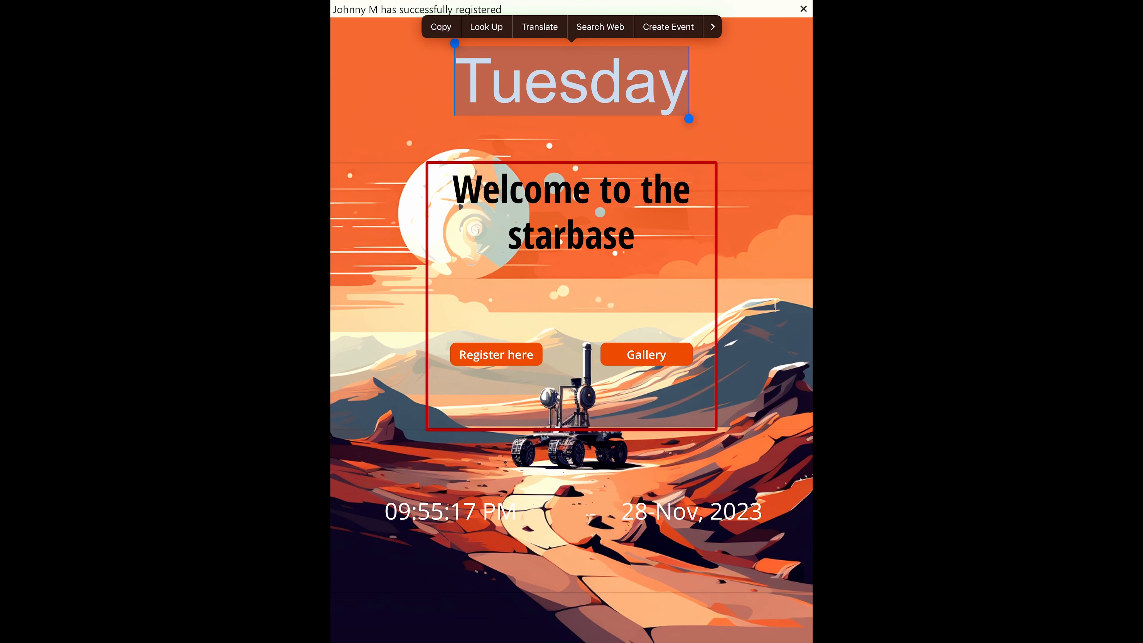
click(571, 136)
click(646, 354)
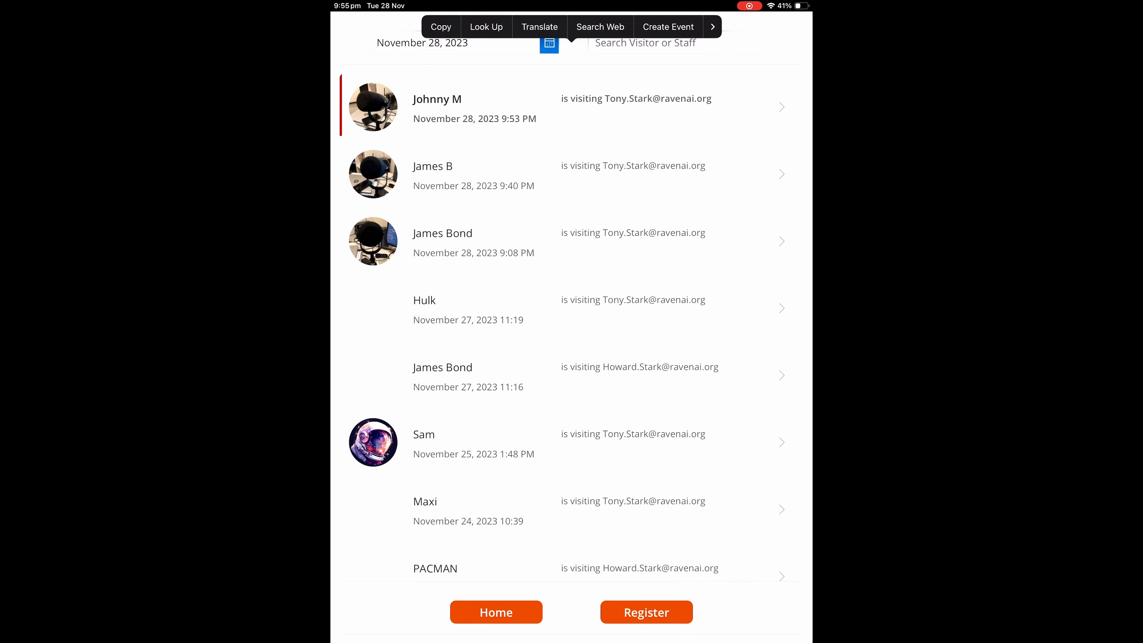
scroll(572, 328, down, 6)
scroll(571, 327, up, 6)
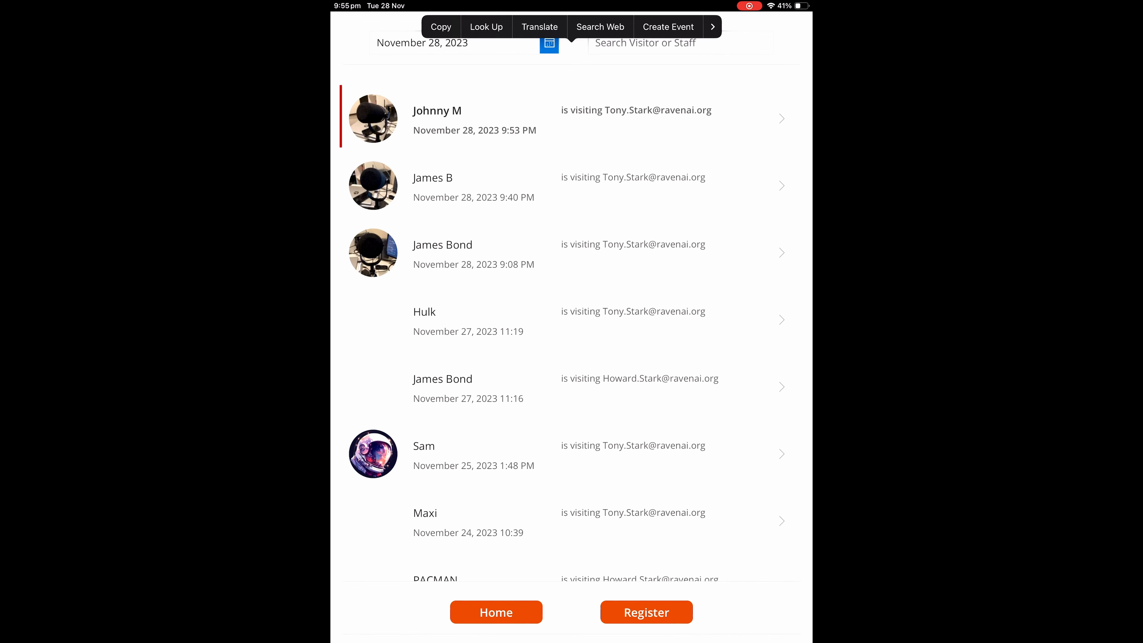
Step: Filter the visitor list to November 27, then back to November 28
click(680, 44)
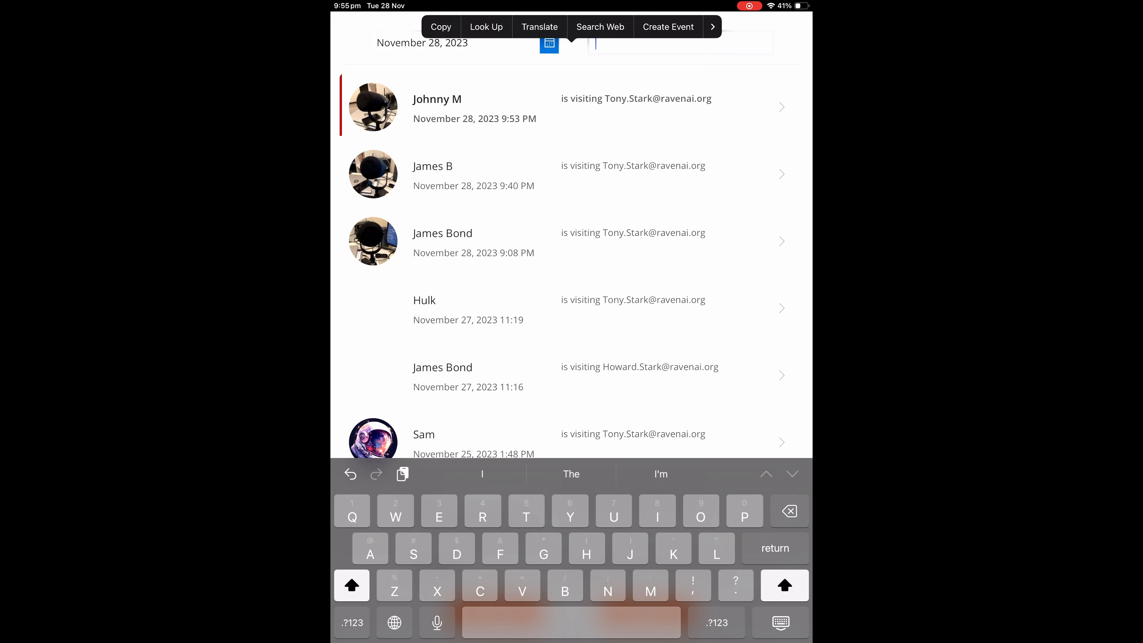
click(549, 44)
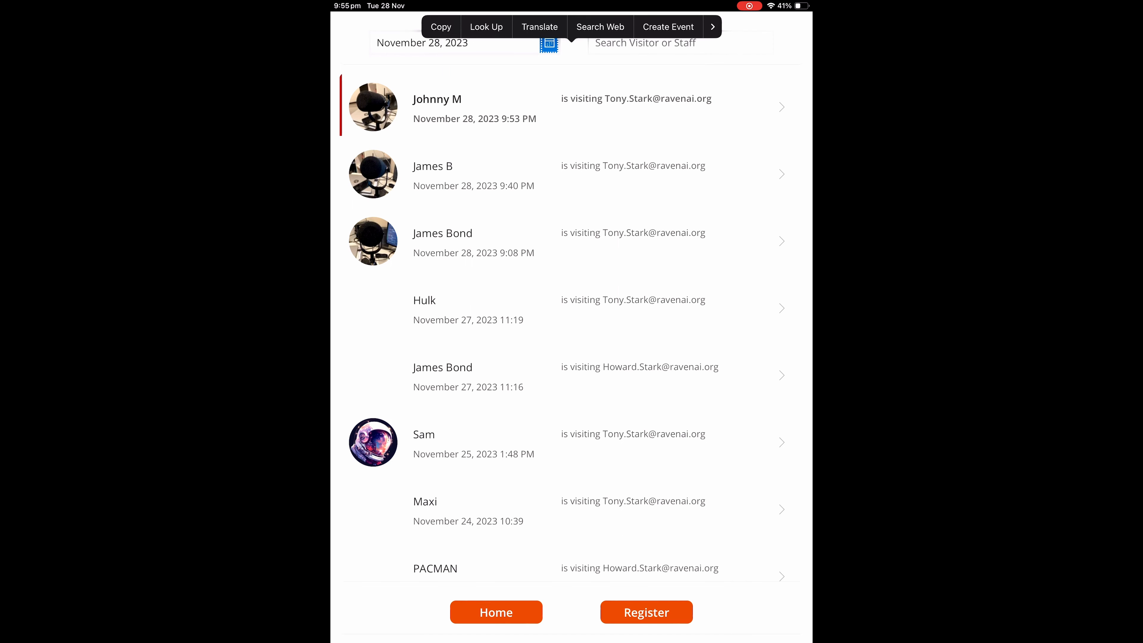
click(549, 44)
click(413, 307)
click(492, 337)
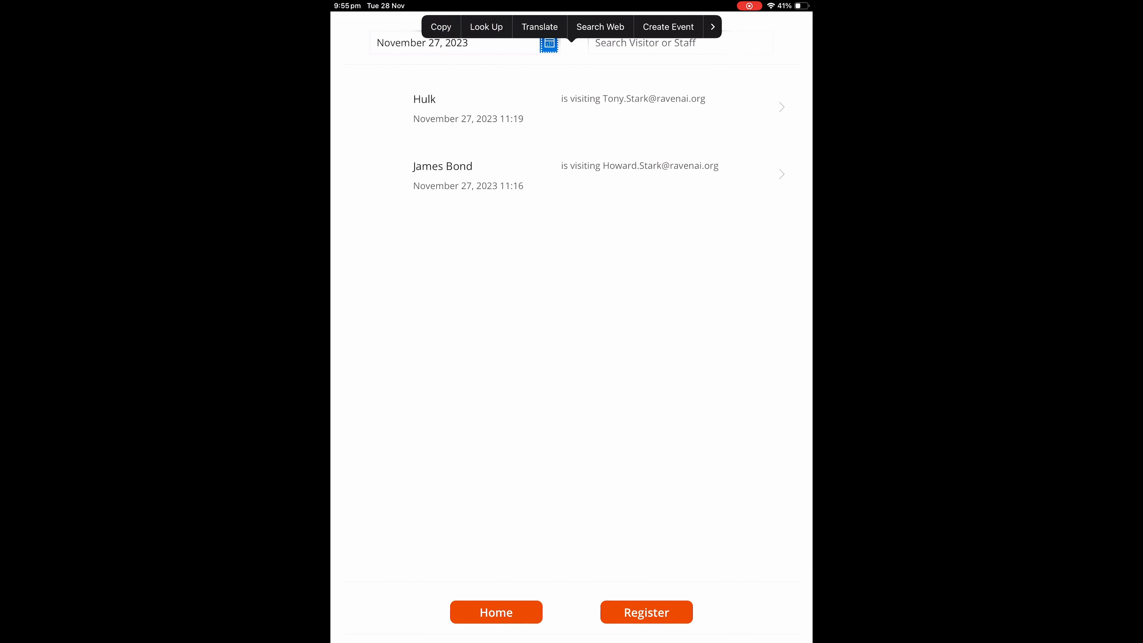
click(548, 44)
click(439, 306)
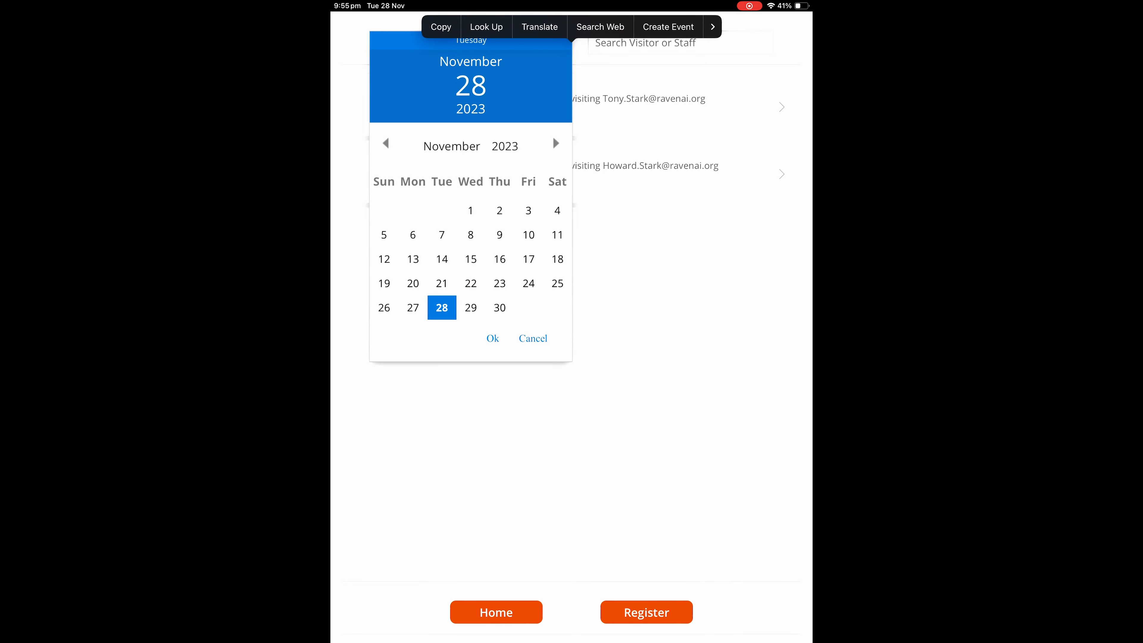
click(492, 337)
Step: View the newest visitor's registration details and return to the visitor list
click(680, 43)
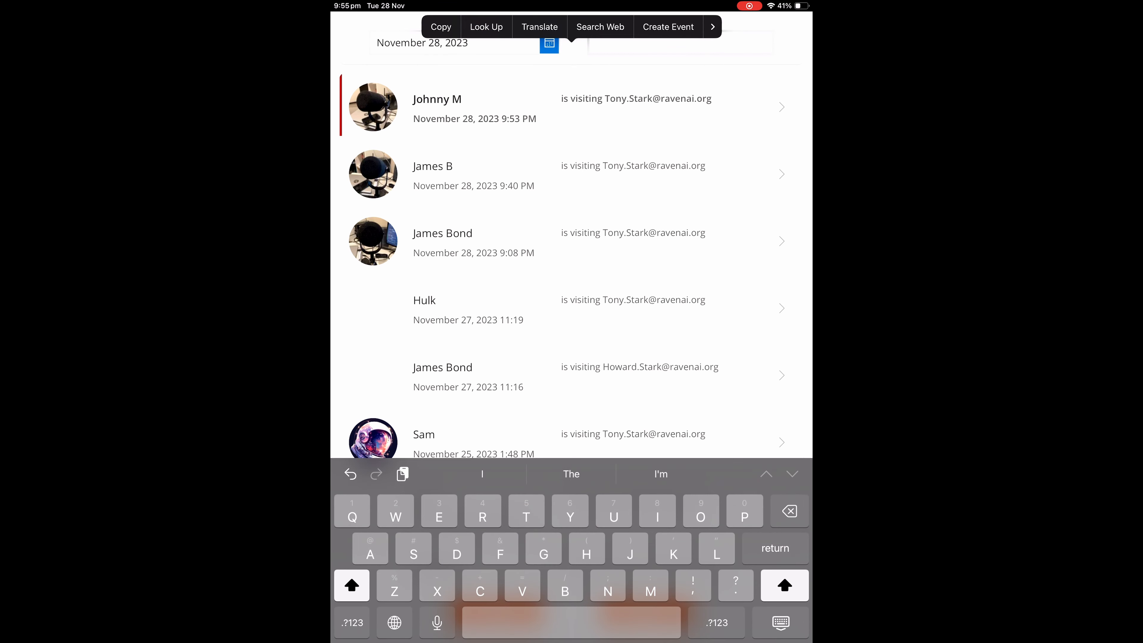
click(782, 107)
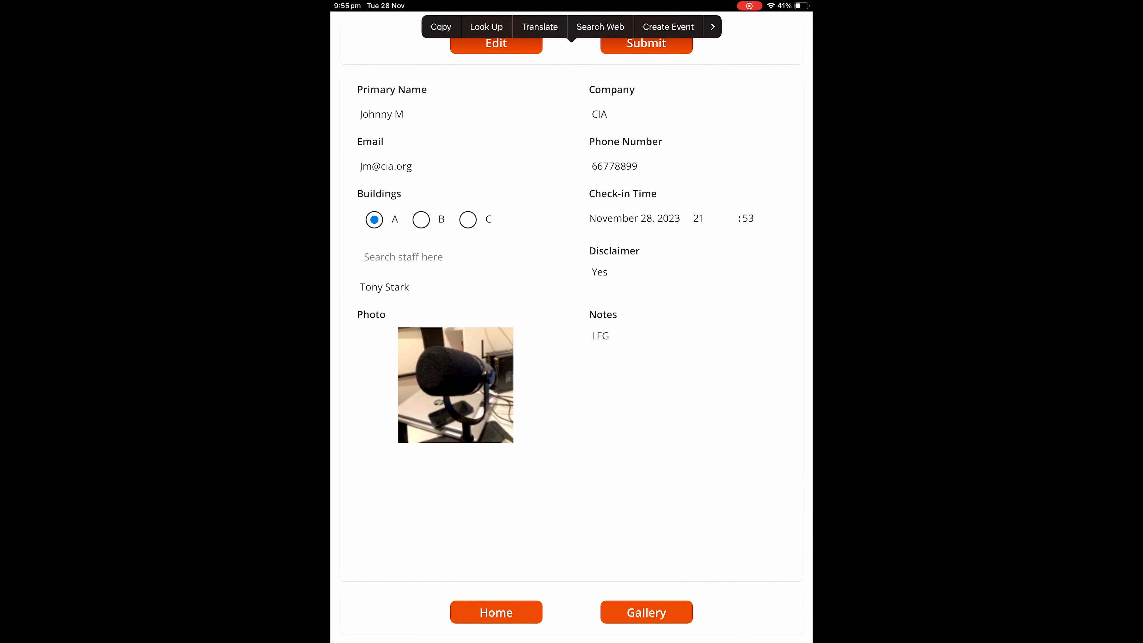
click(646, 613)
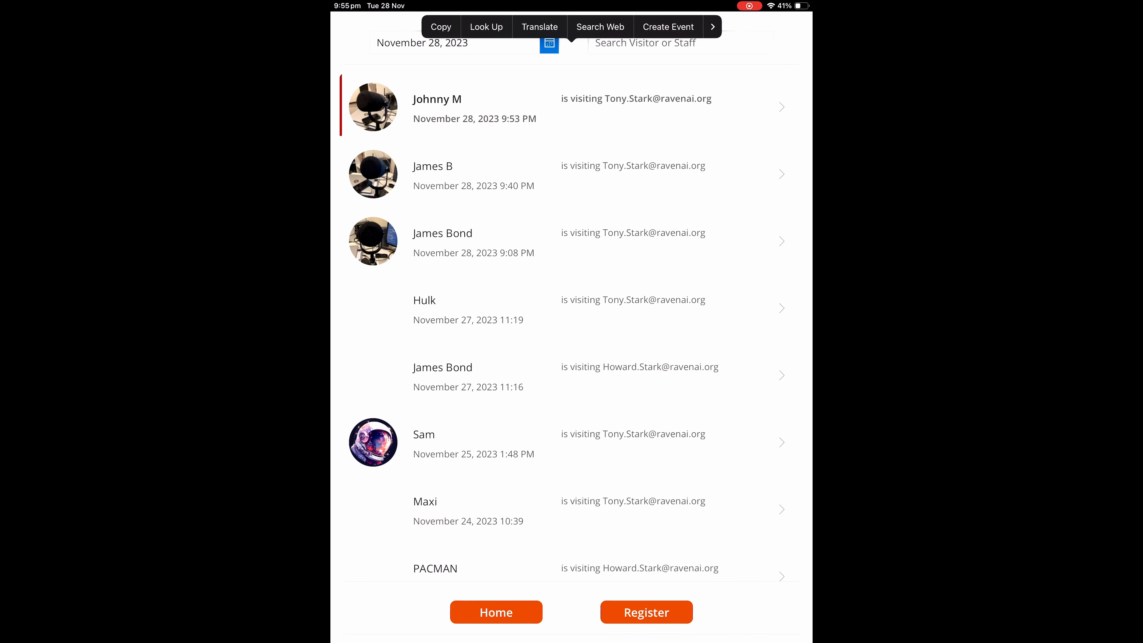
click(681, 44)
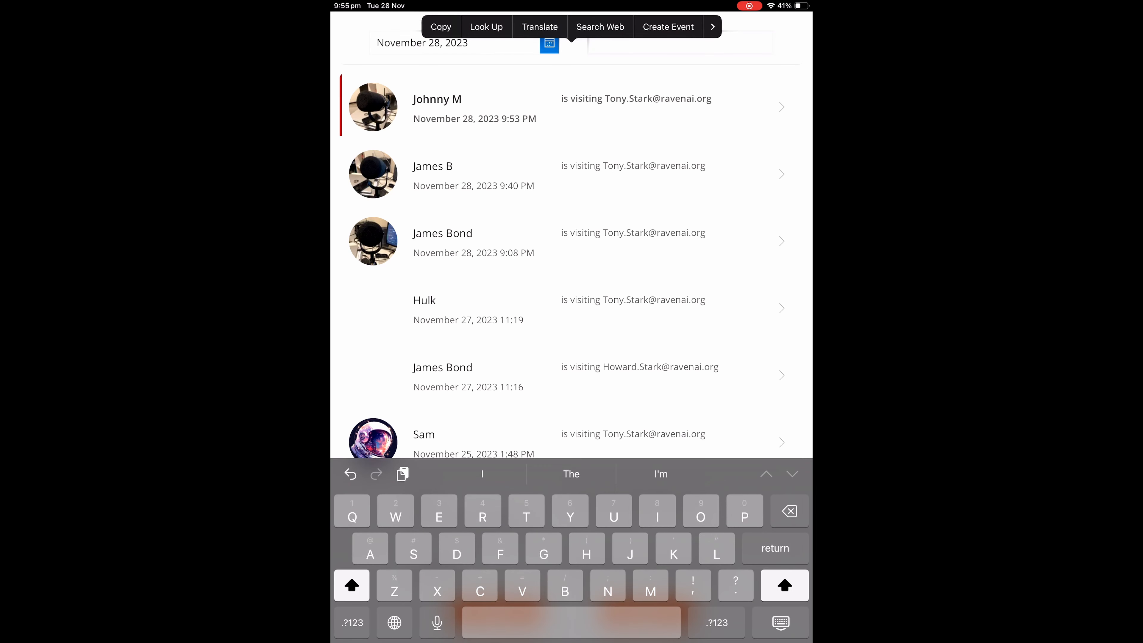
Step: Open the top visitor's record in edit mode, discarding an attempted change to building B
text(James)
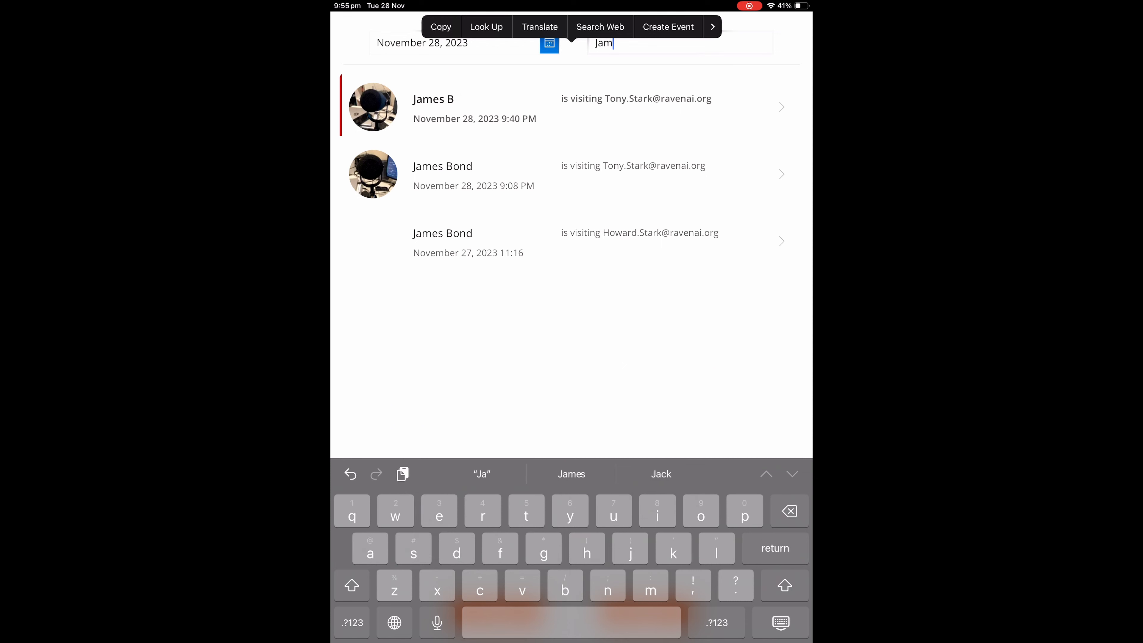
key(BackSpace)
key(BackSpace)
key(BackSpace)
key(BackSpace)
key(BackSpace)
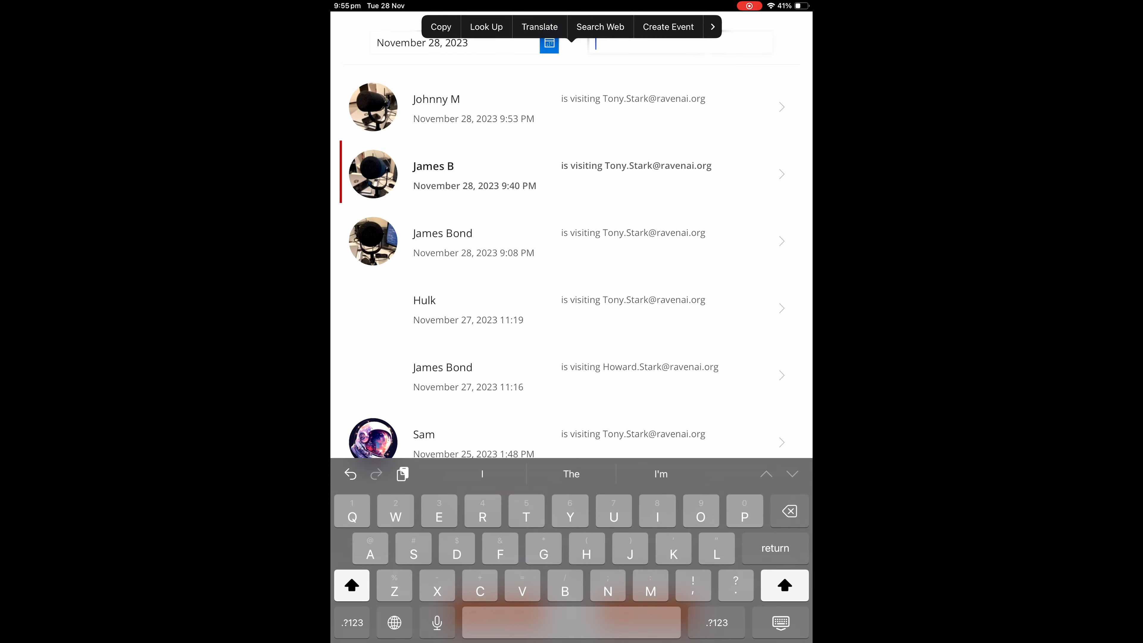
click(782, 107)
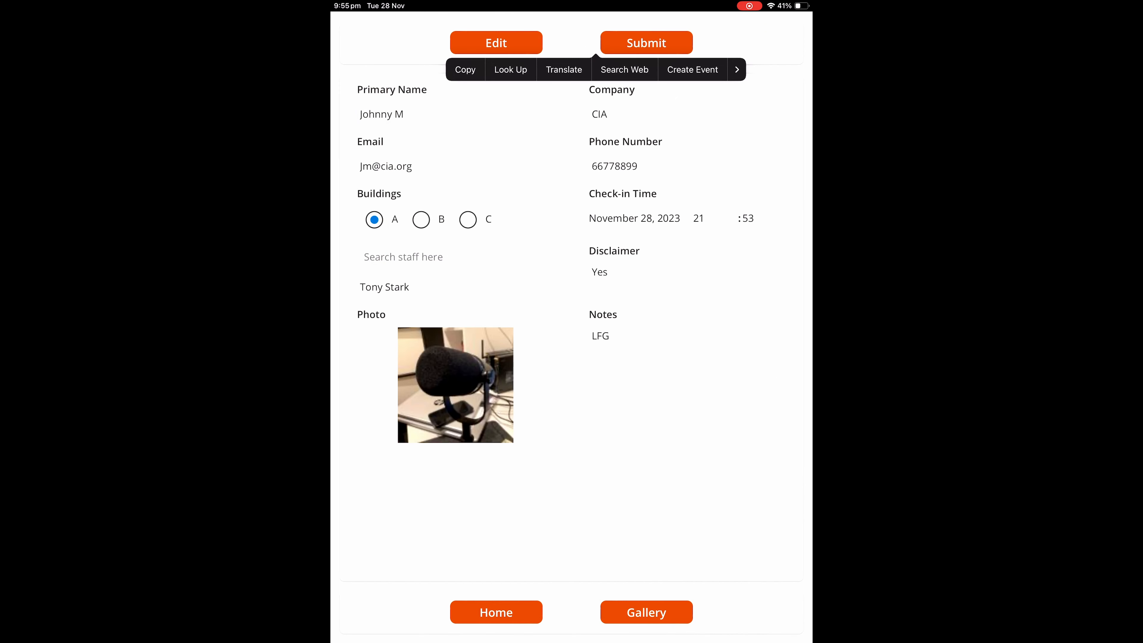
click(465, 69)
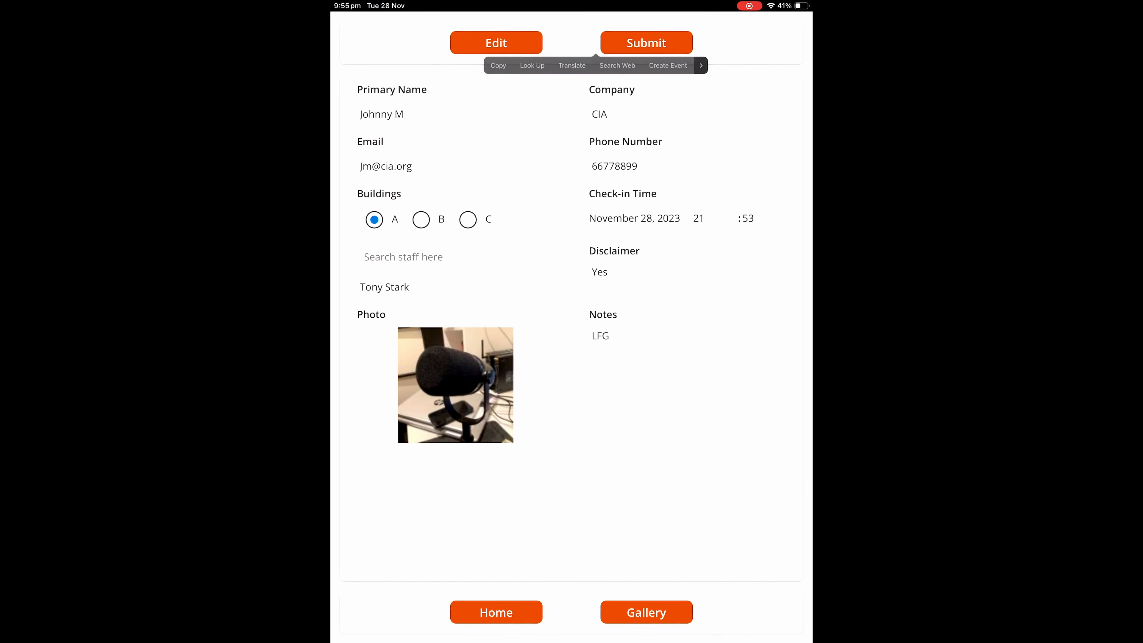
click(496, 42)
click(421, 231)
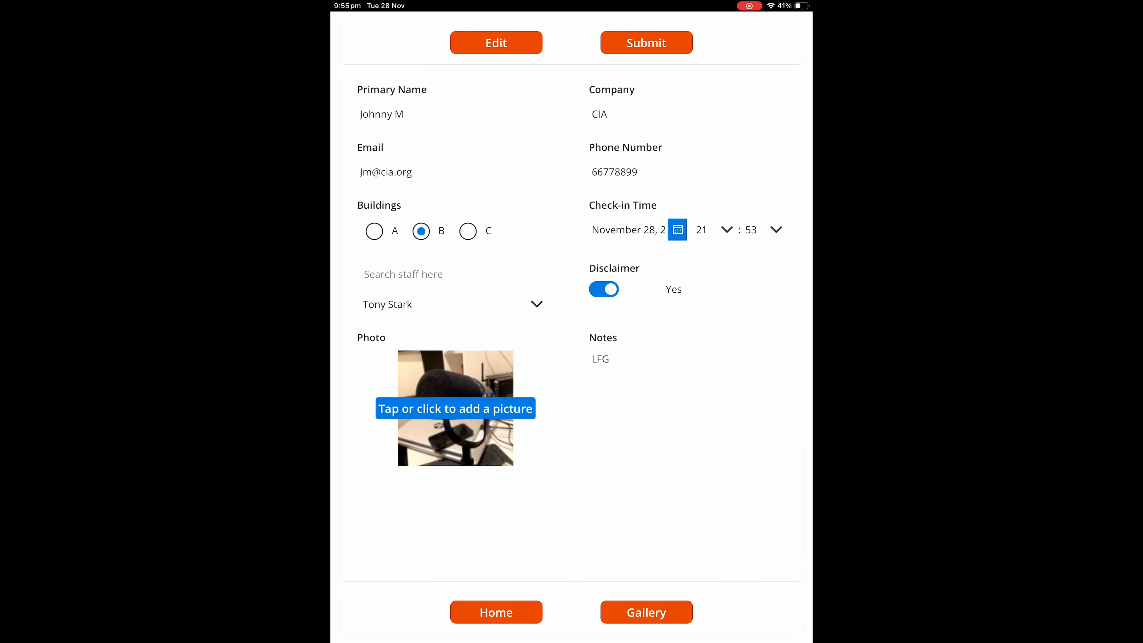
click(496, 43)
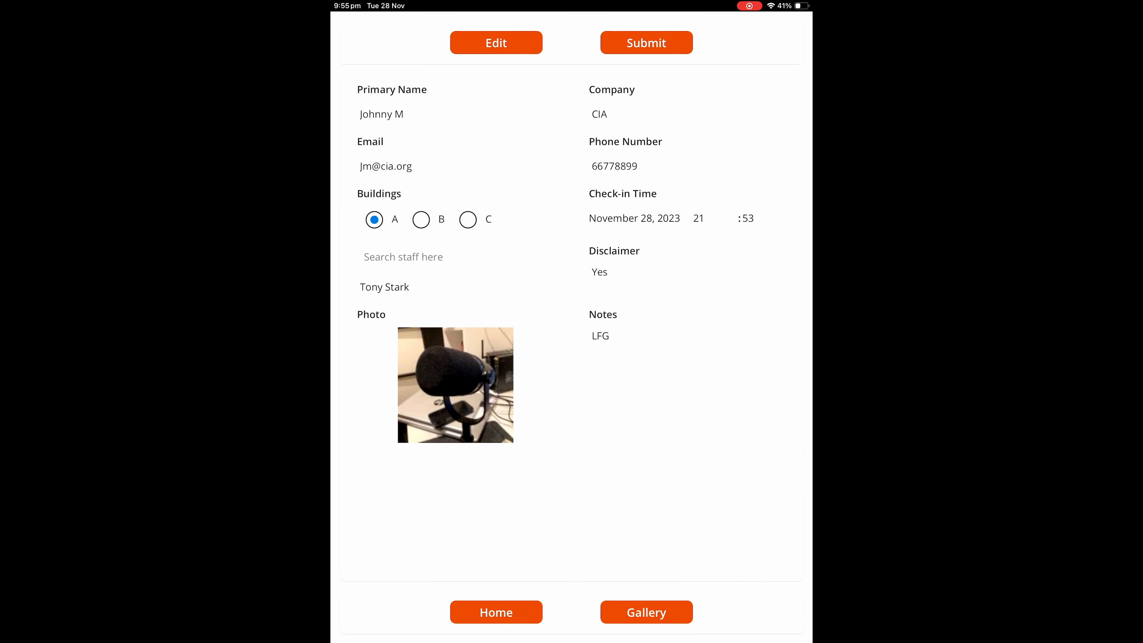
click(496, 43)
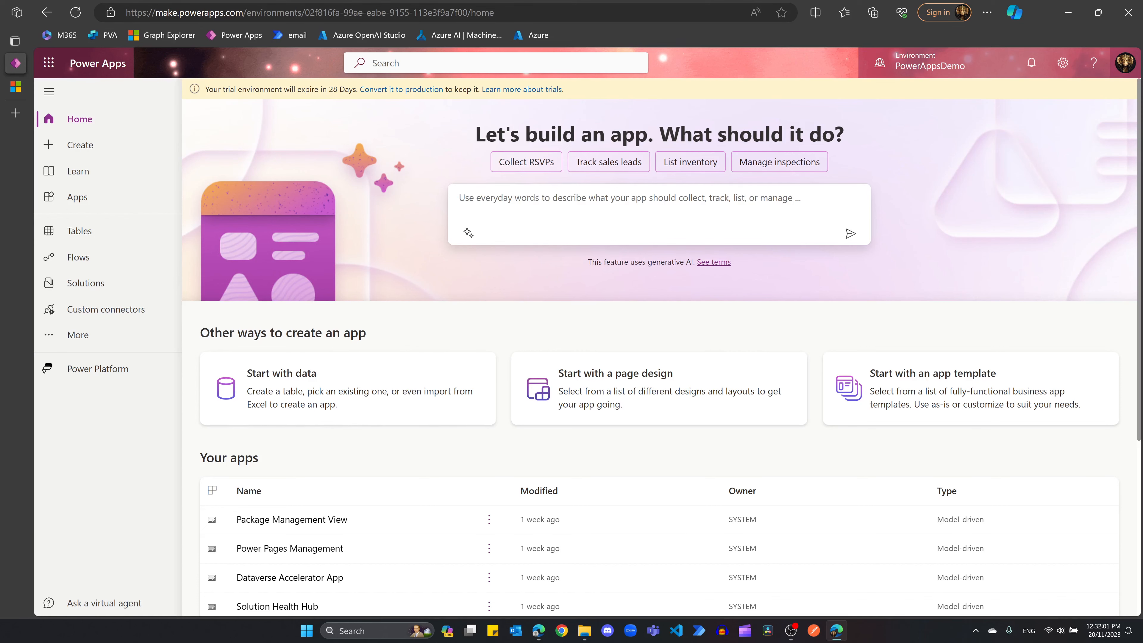
Step: Submit the prompt 'Create a visitor registration app' to Copilot
text(Create a visitor registration app)
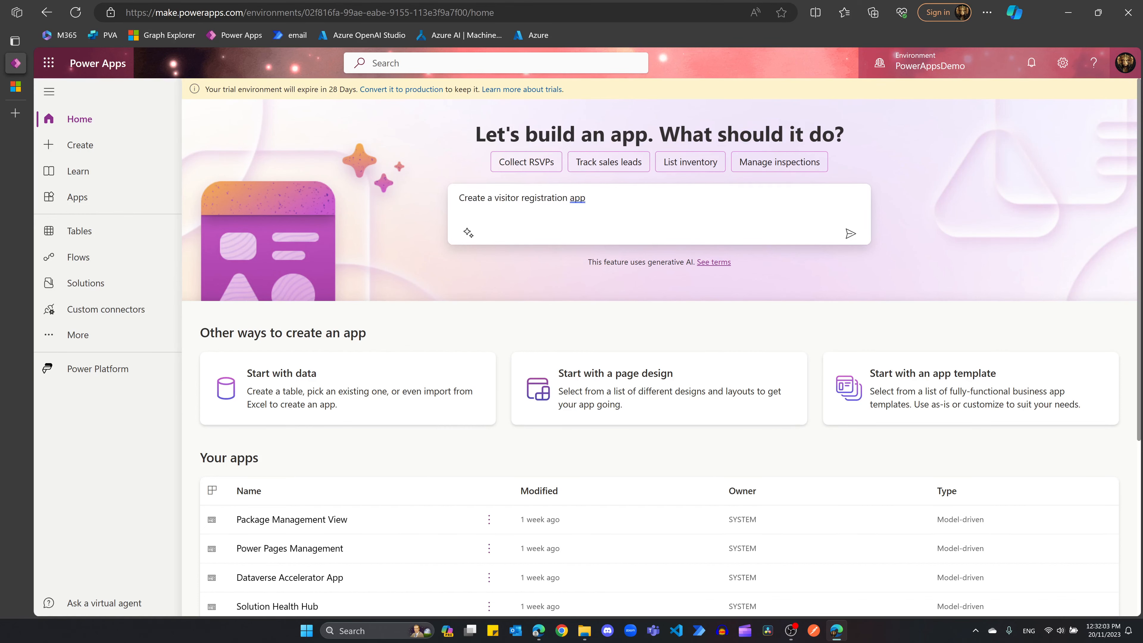
key(Return)
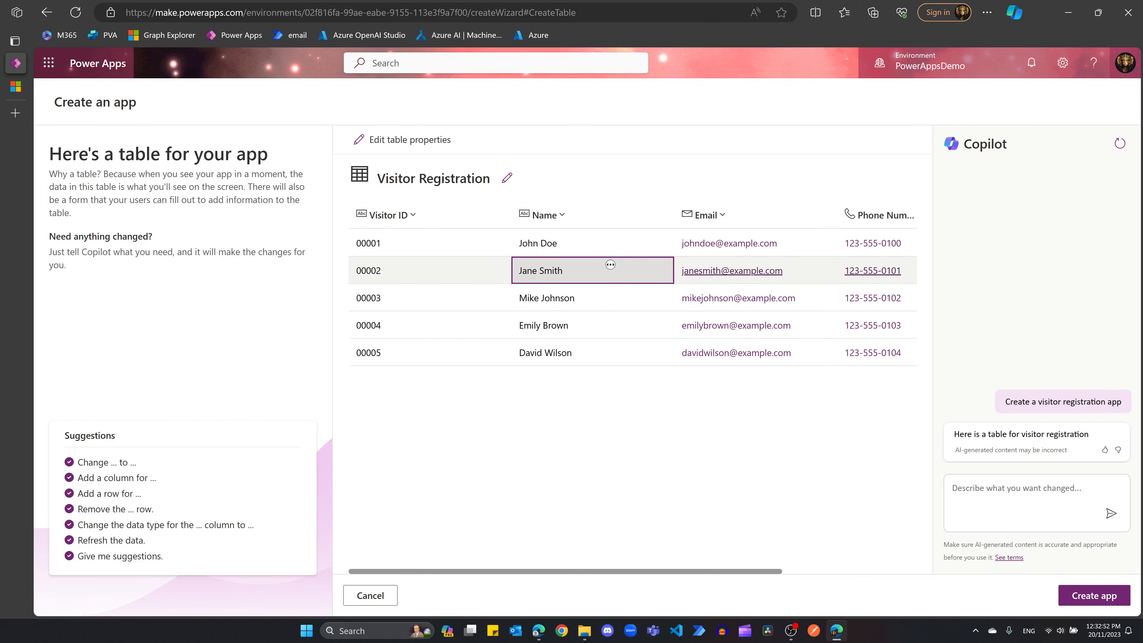
Step: Review the generated Visitor Registration columns and draft a request to add a 'Staff' text column
scroll(610, 264, right, 3)
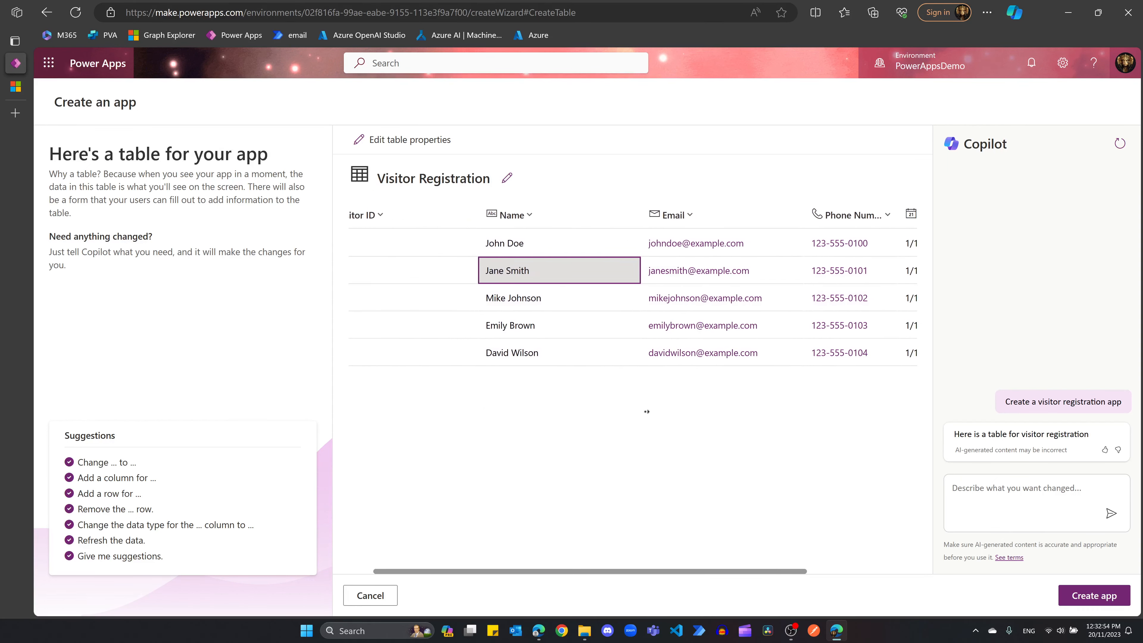
scroll(652, 413, right, 5)
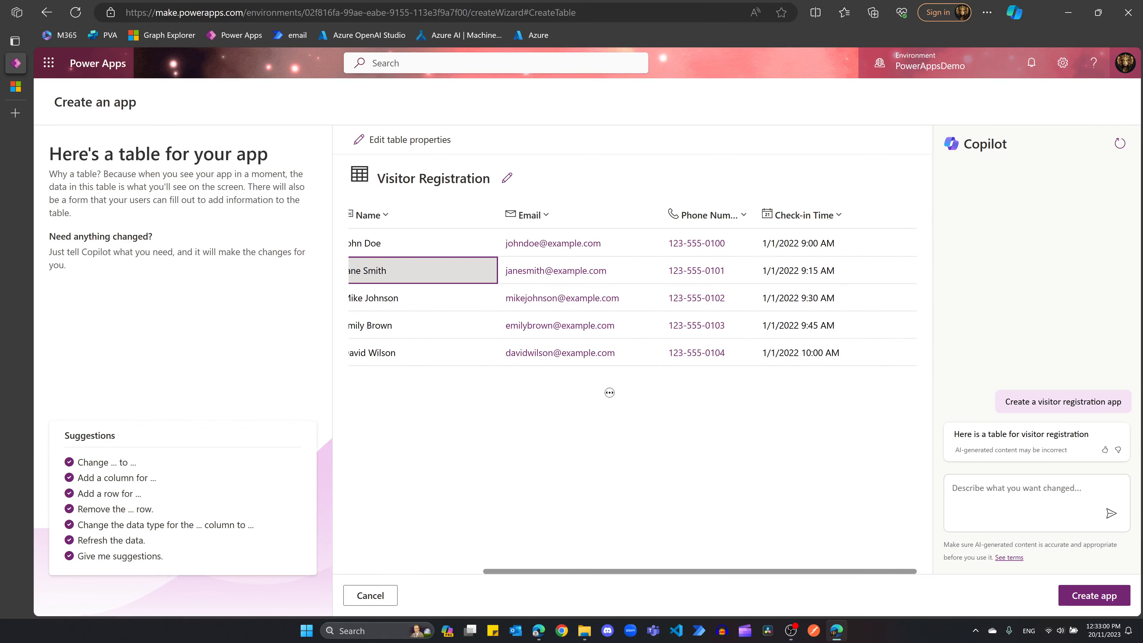
scroll(608, 392, left, 8)
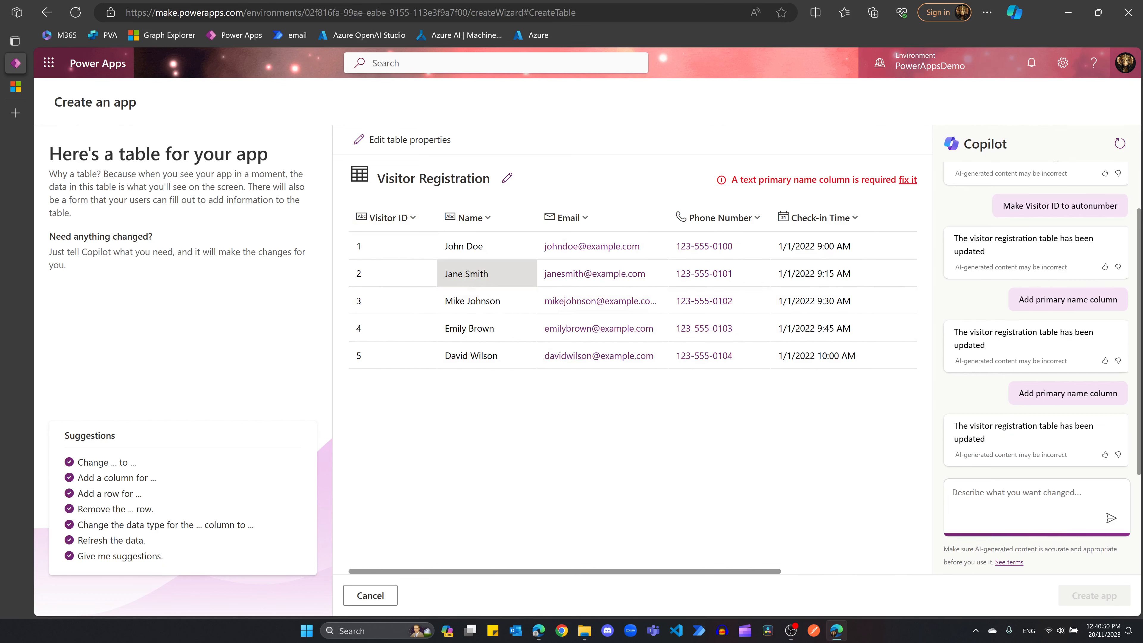
text(Add a text column cal)
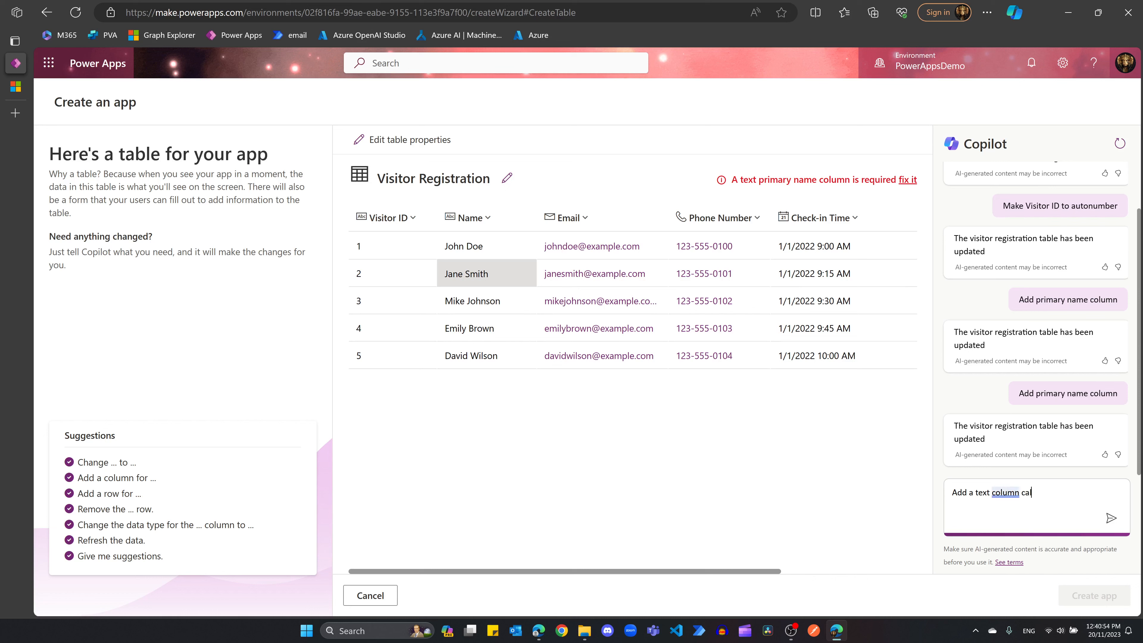
text(led "Staff")
Step: Send the 'Staff' text column request and check the new Staff 1–5 values
key(Return)
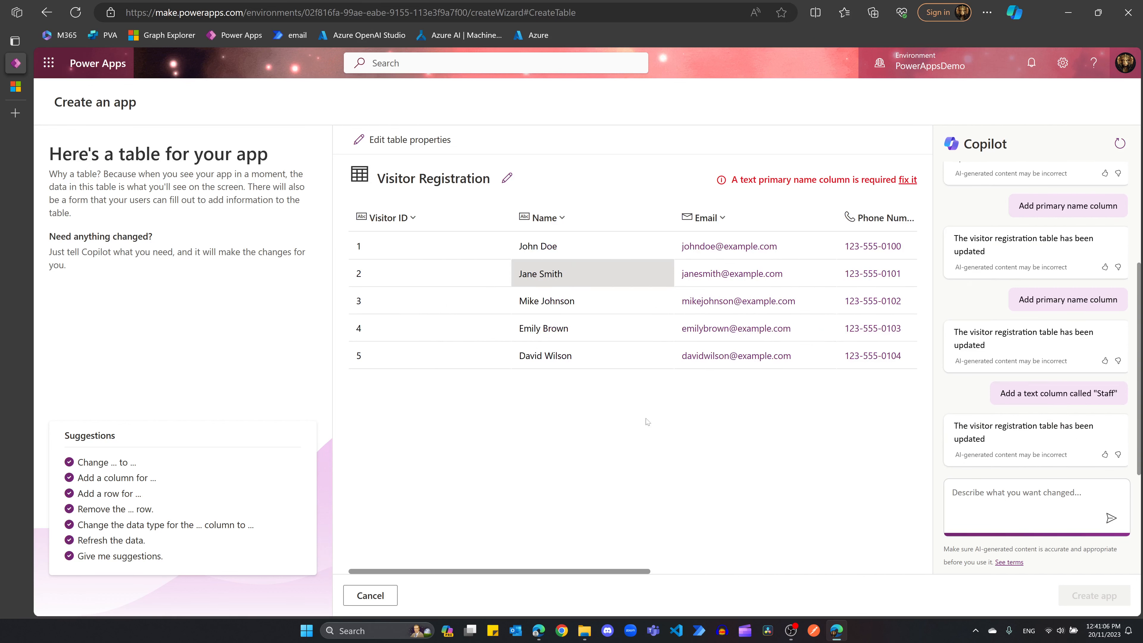
scroll(649, 423, right, 5)
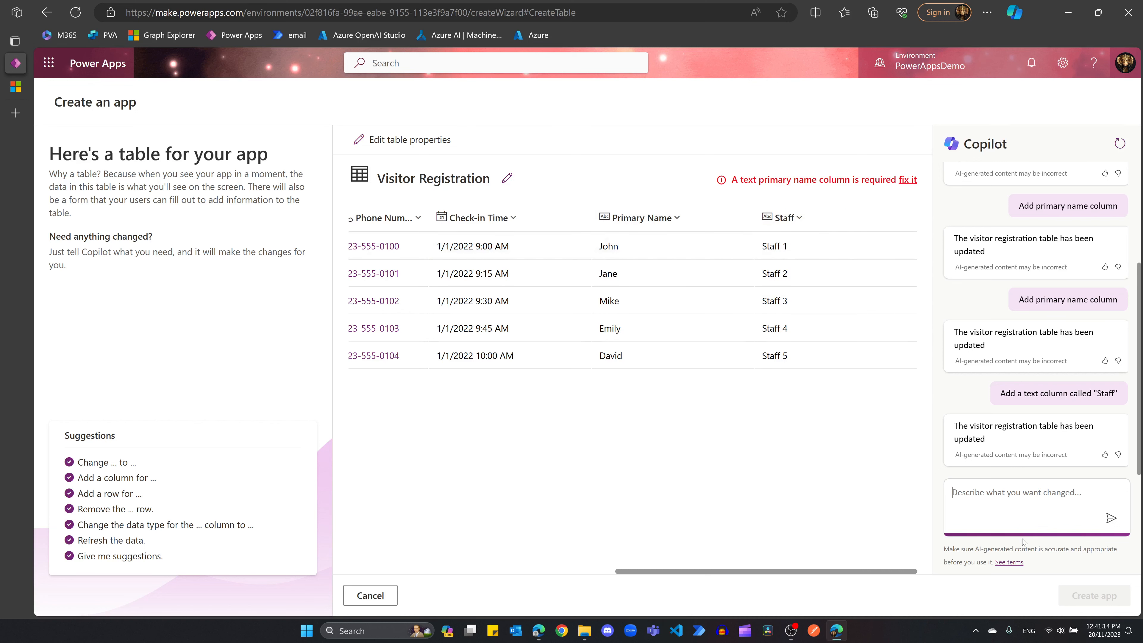
Step: Ask Copilot for a choice column called "Buildings" with options A, B, C
text(A)
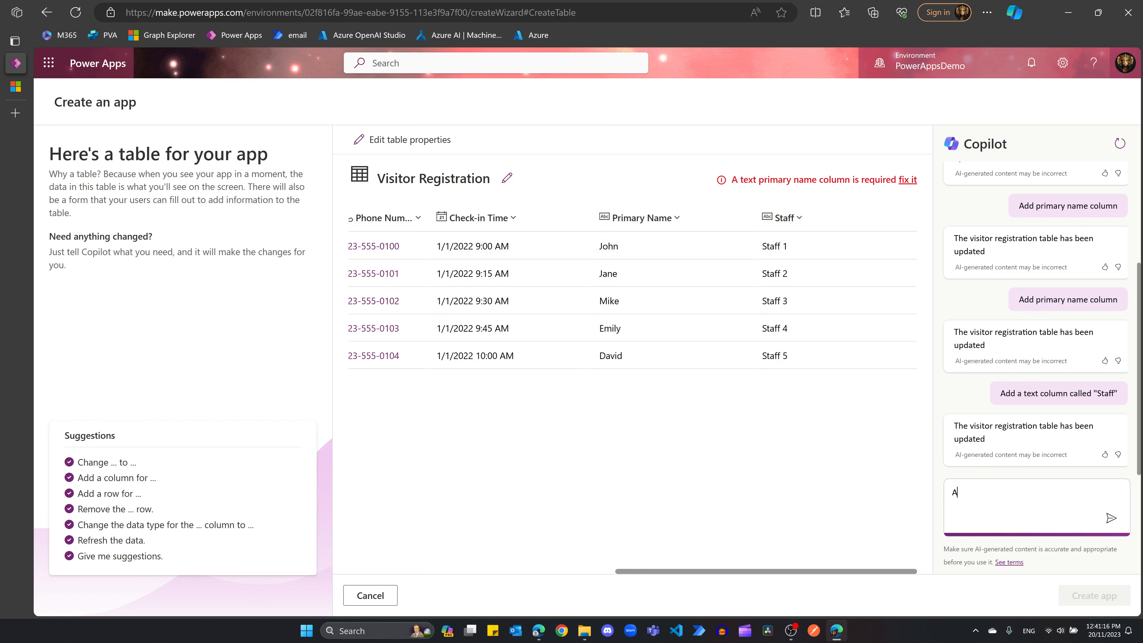
text(dd a choice column with three options)
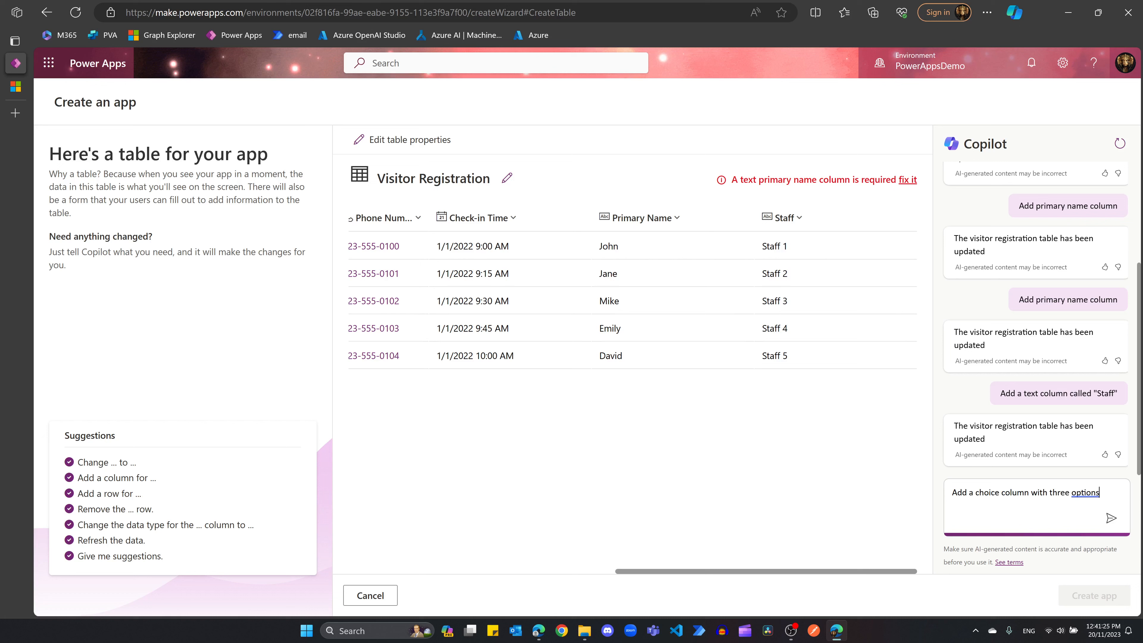
click(1031, 492)
text(called )
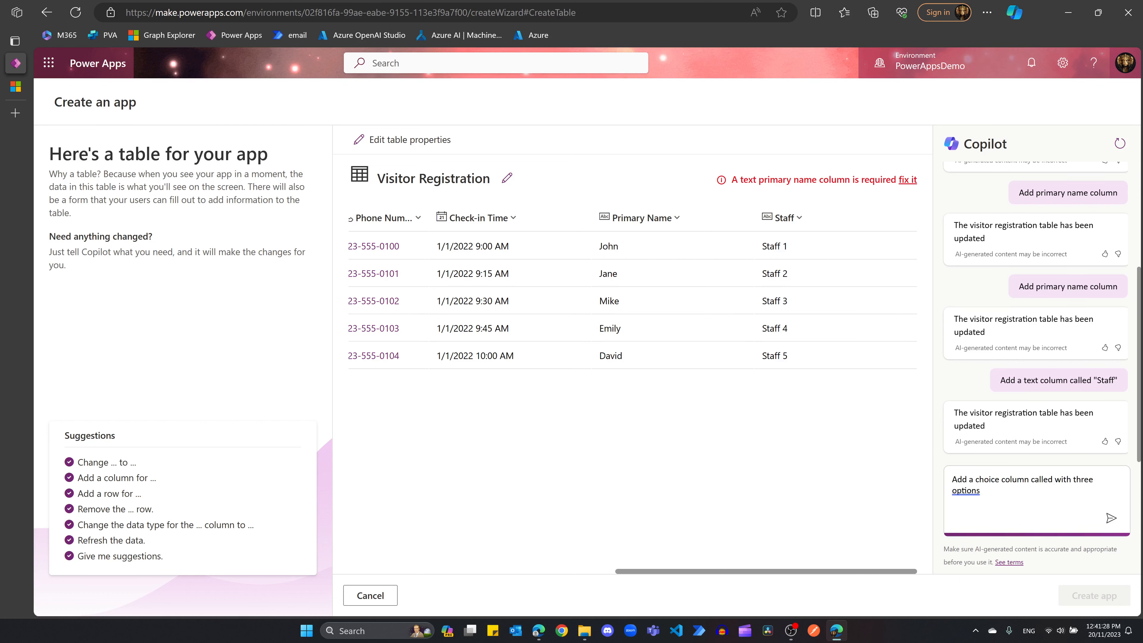
text("Bui)
key(BackSpace)
key(BackSpace)
key(BackSpace)
text(Buildings")
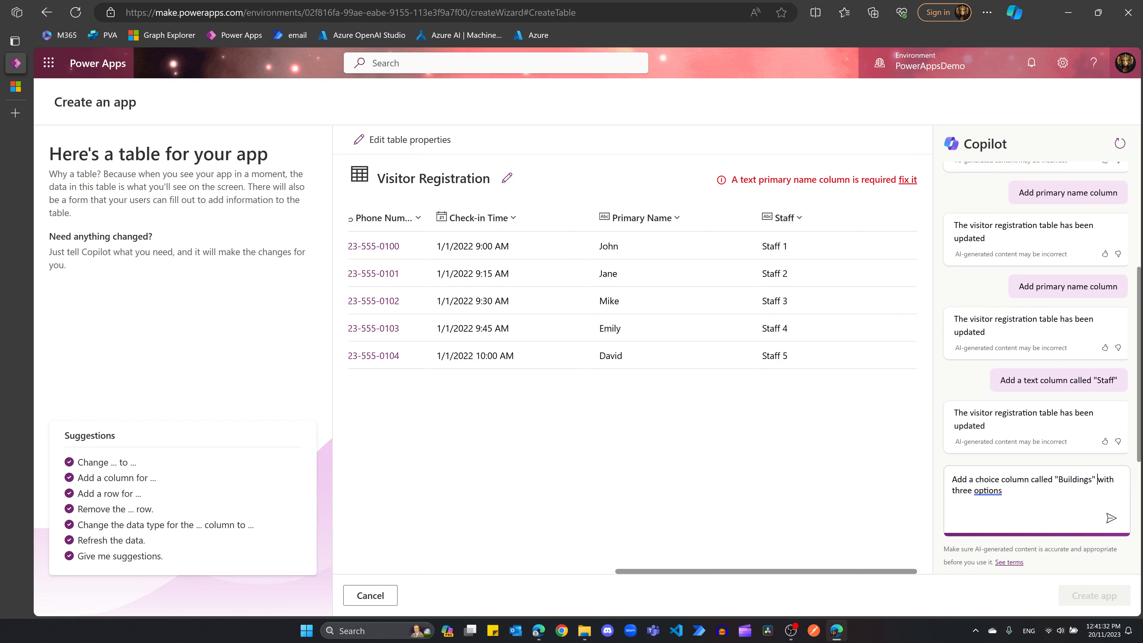
text("A,B,C)
key(Return)
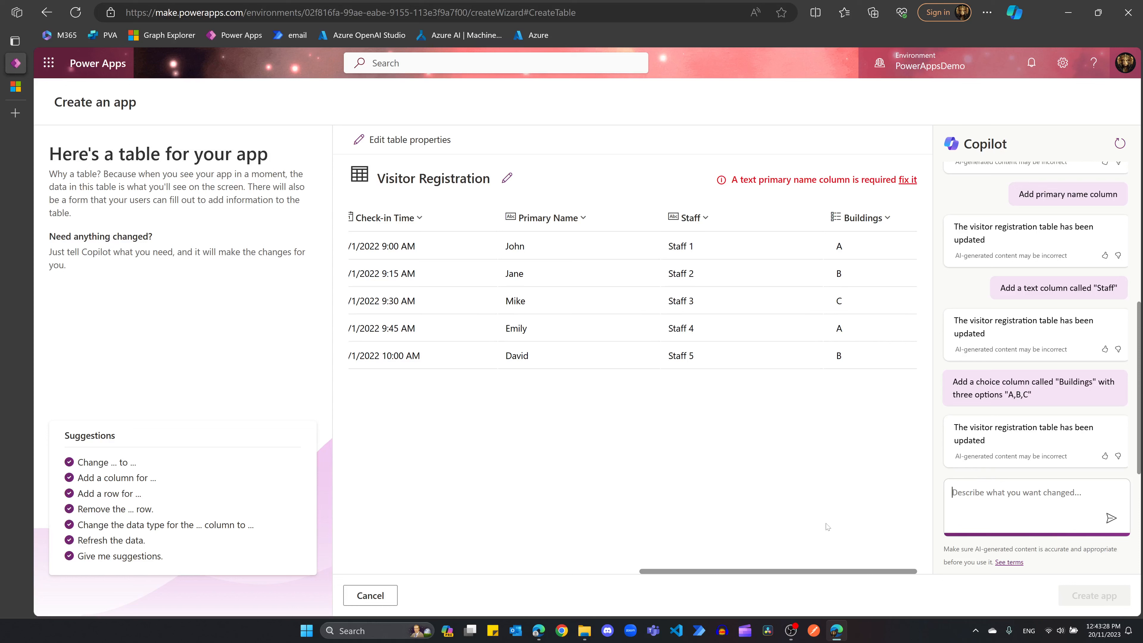
Step: Inspect the Buildings column properties, then paste the Yes/No Disclaimer column request
click(862, 219)
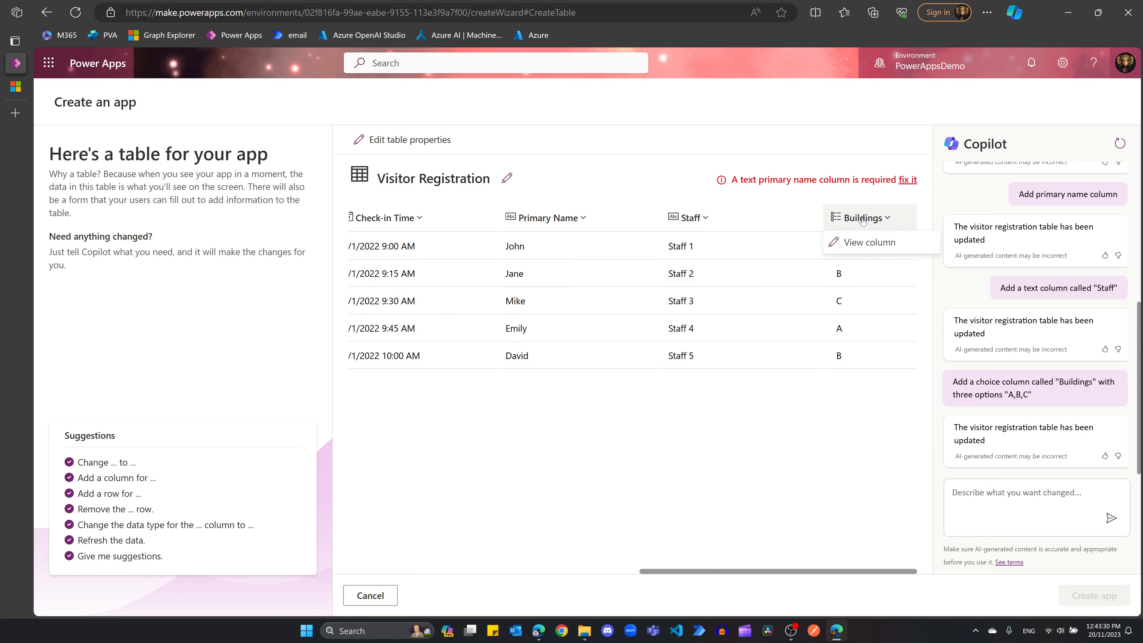
click(863, 248)
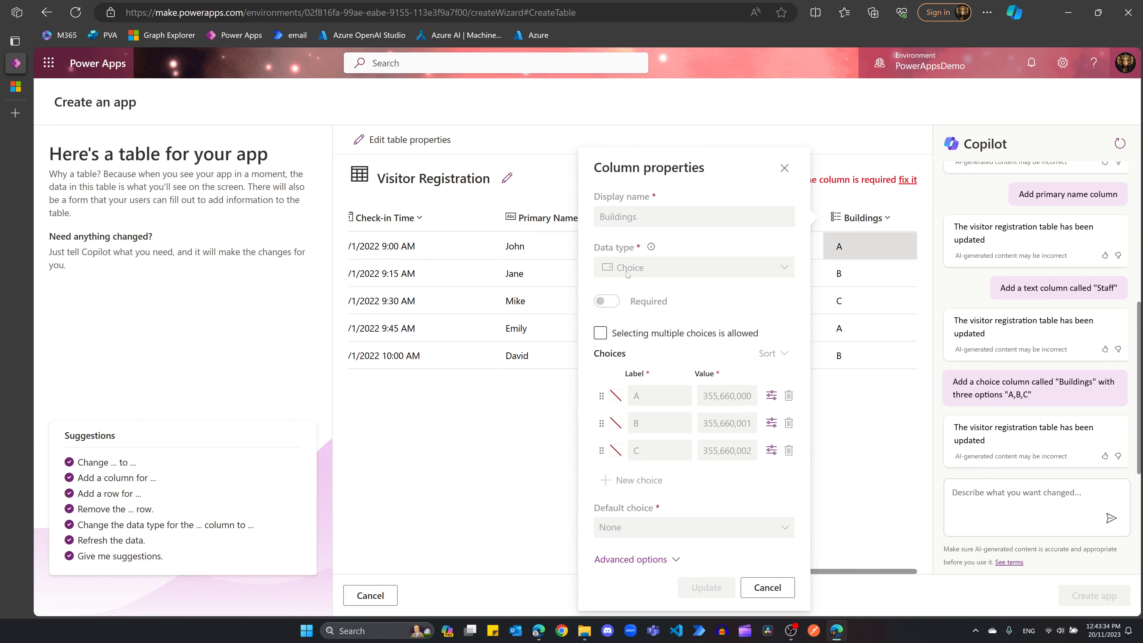
click(779, 591)
click(1035, 494)
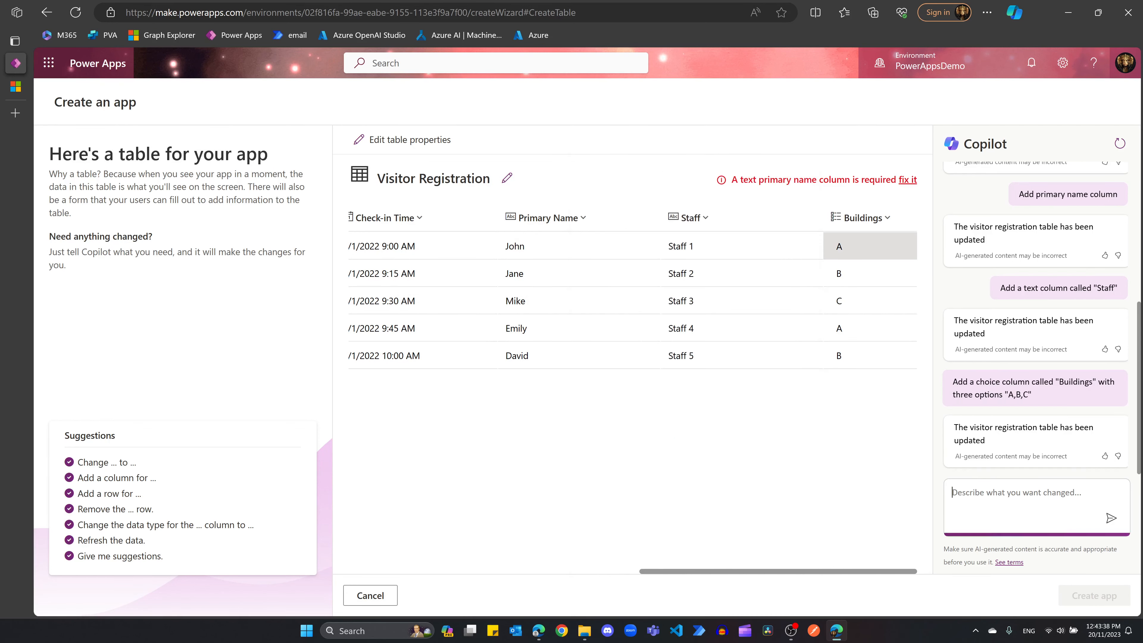
text(Add a Yes/No option column called "Disclaimer")
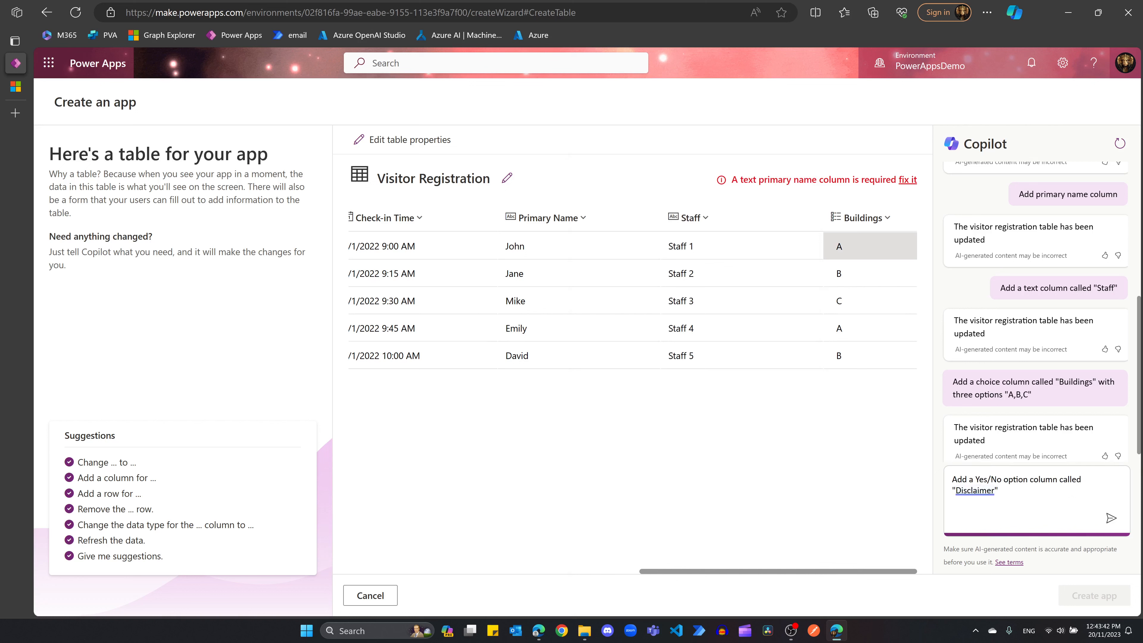
Step: Send the Disclaimer request and verify the new column is of Yes/No type
click(1111, 518)
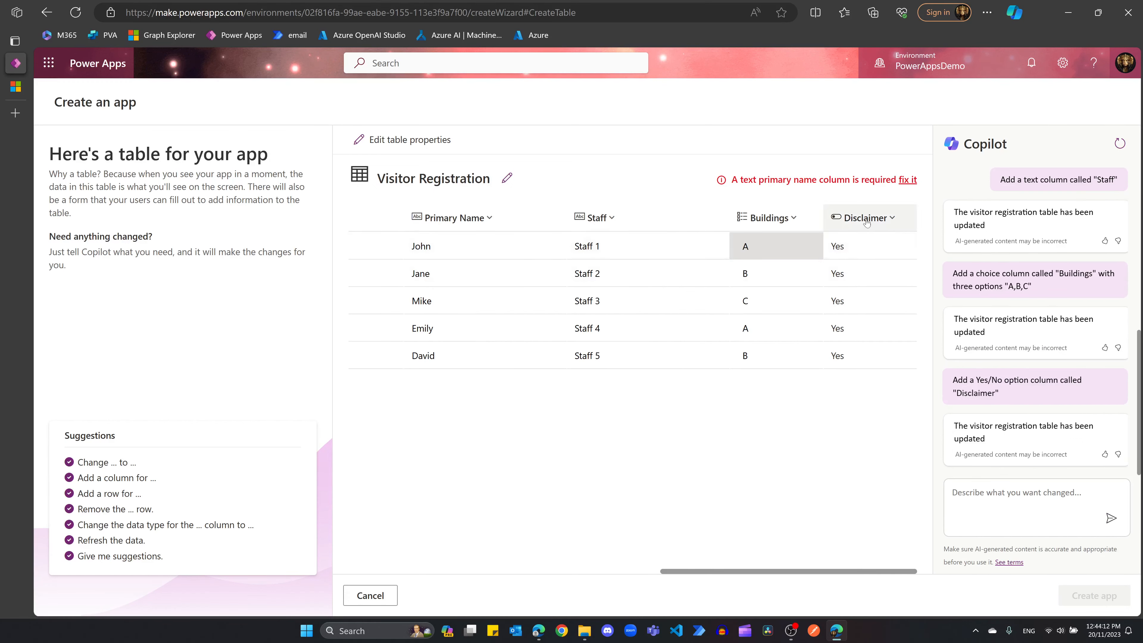
click(867, 223)
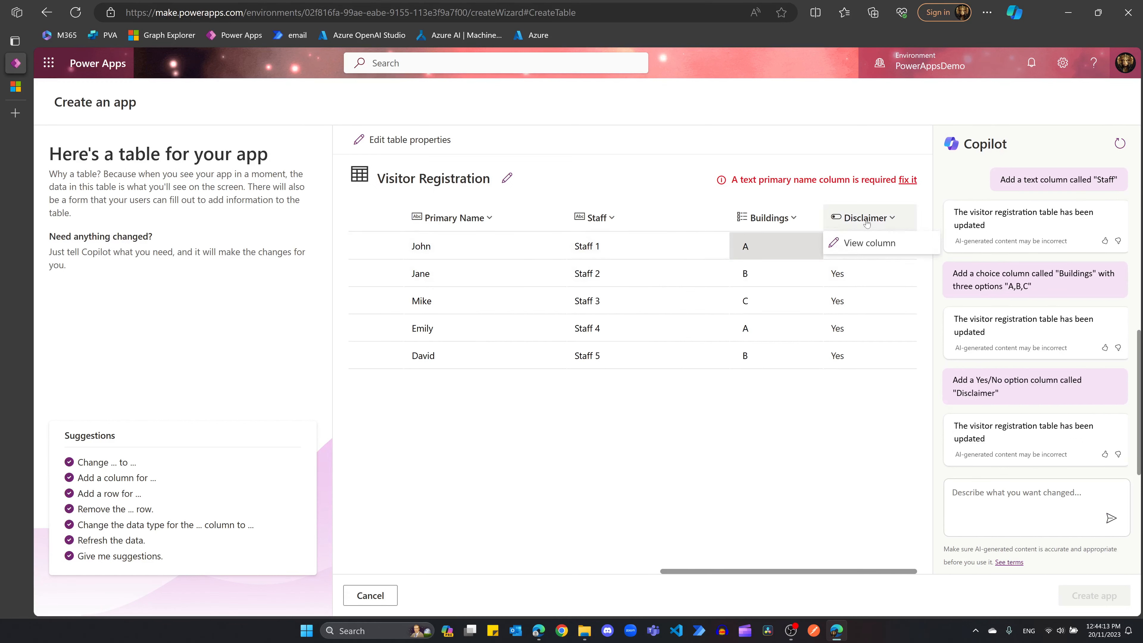
click(868, 243)
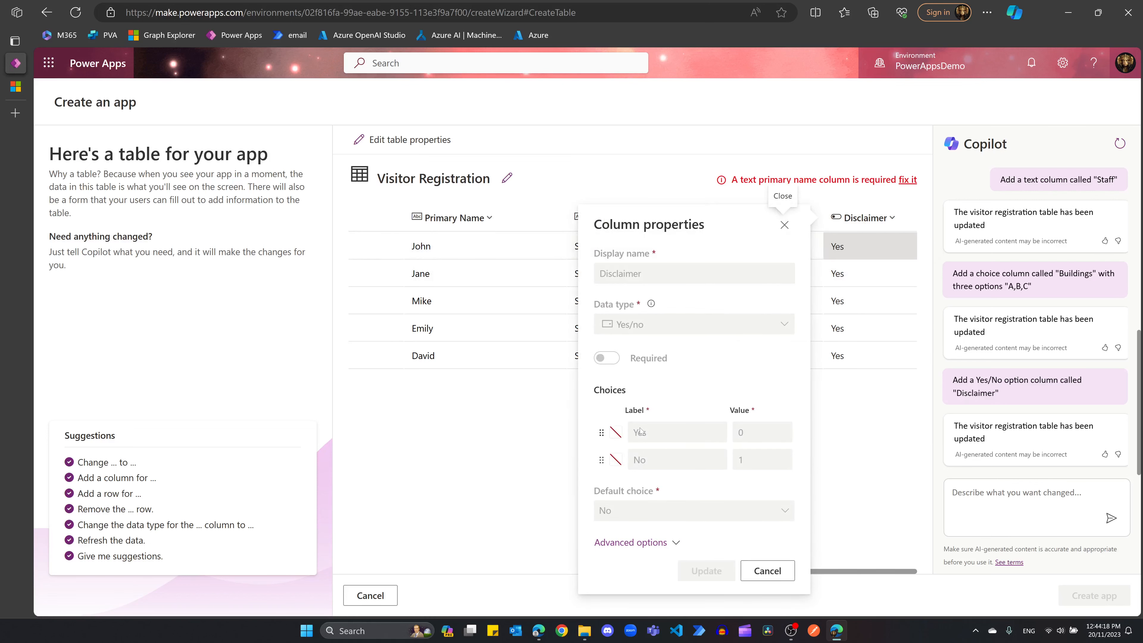
click(764, 573)
Step: Draft the Copilot request 'Add a photo column called "Photo"'
click(1045, 494)
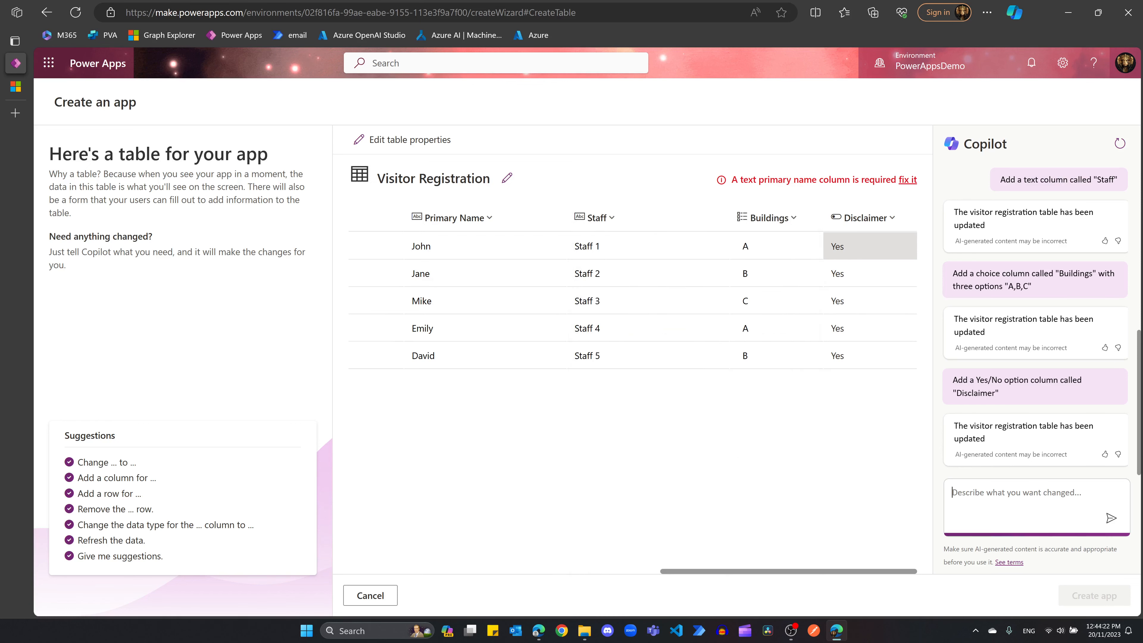
key(Tab)
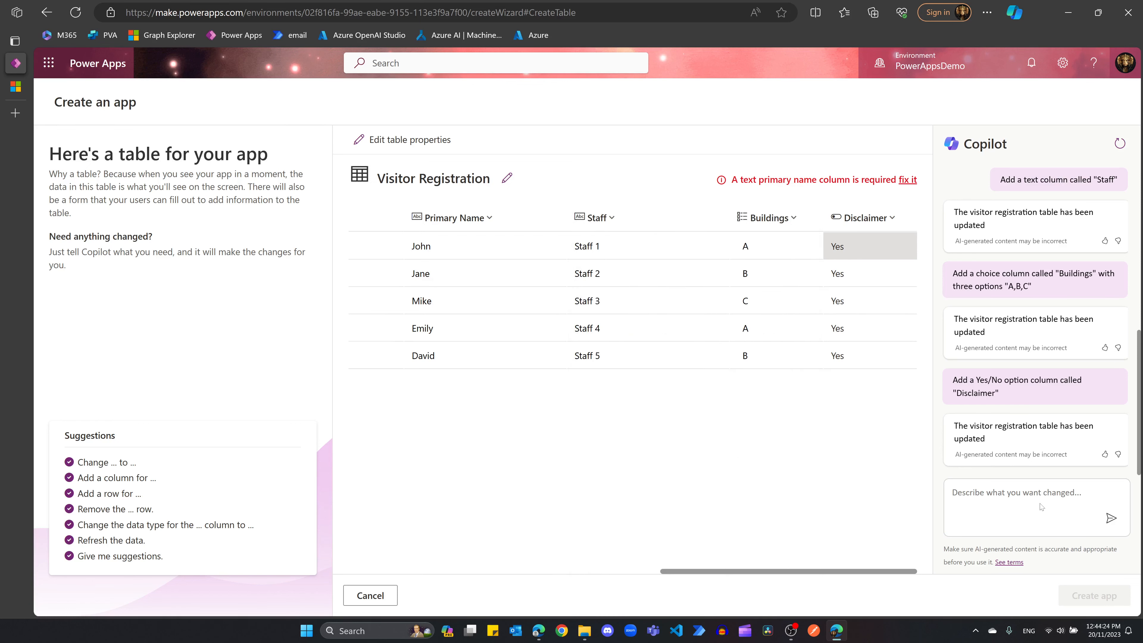
key(shift+Tab)
text(Add a photo)
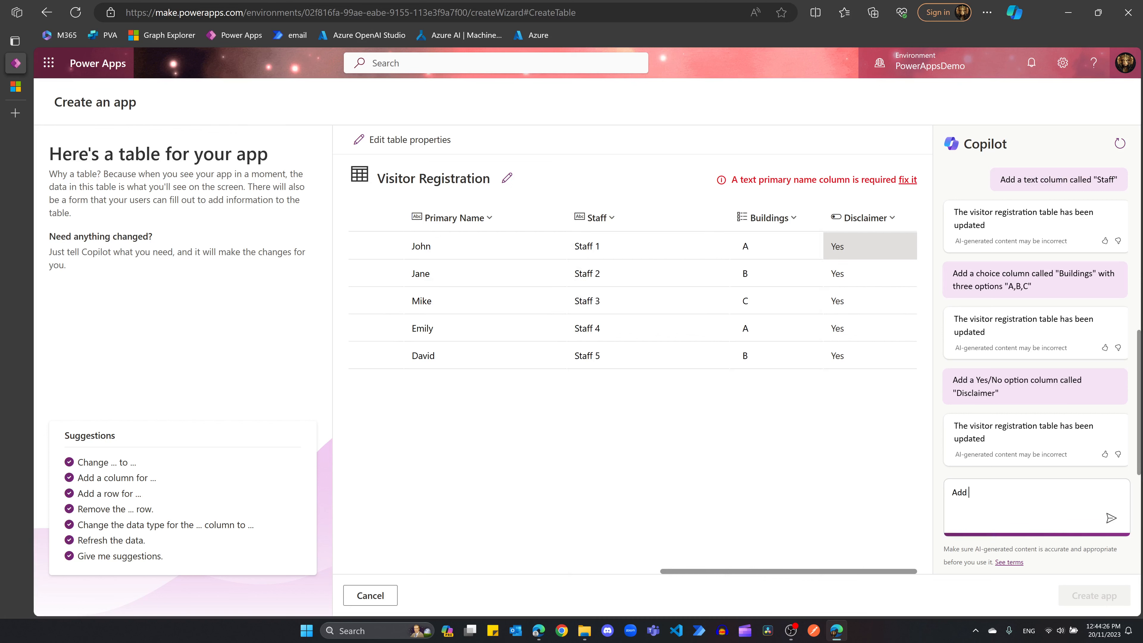
text( column called "Photo")
Step: Send the Photo column request and inspect the new Photo column's properties
key(Return)
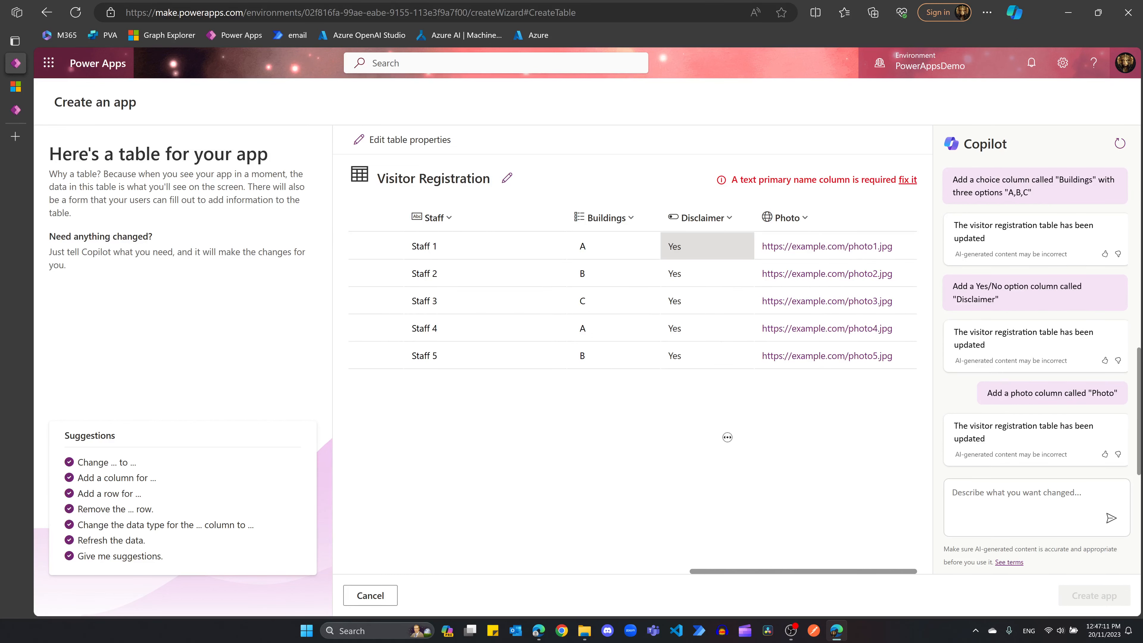
click(798, 221)
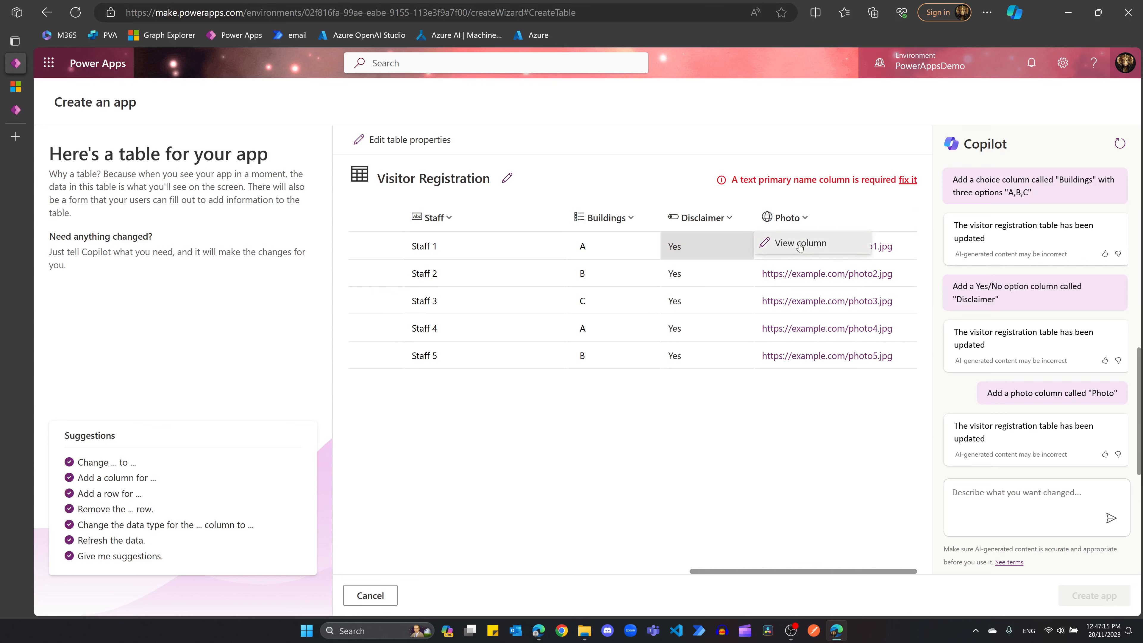
click(799, 244)
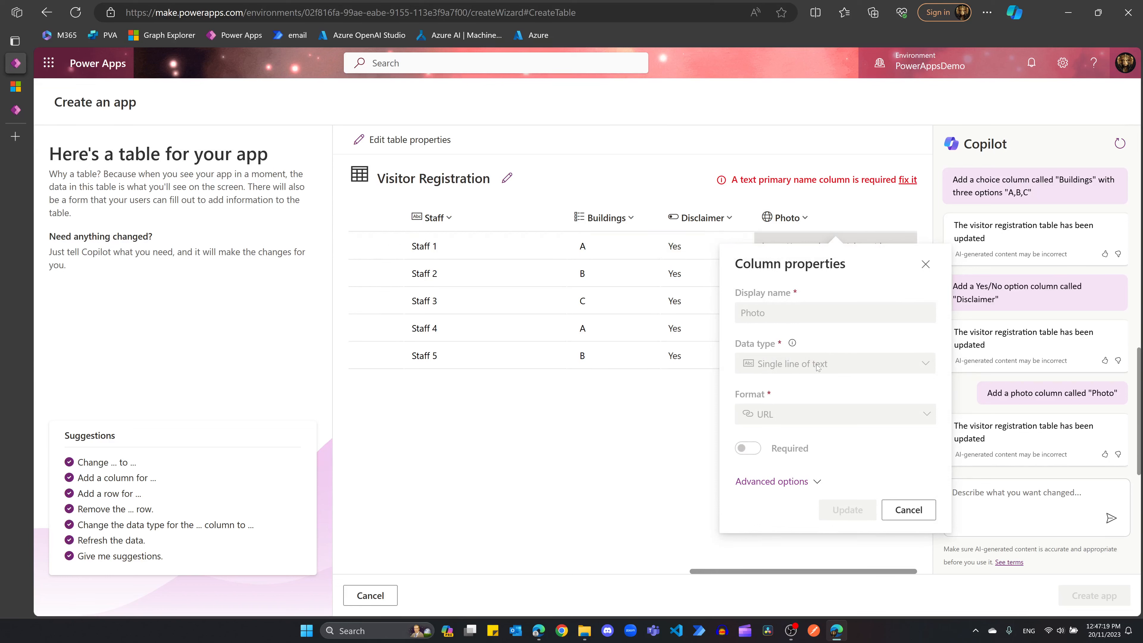
click(894, 514)
Step: Ask Copilot to 'Remove the Photo column' from the table
click(996, 486)
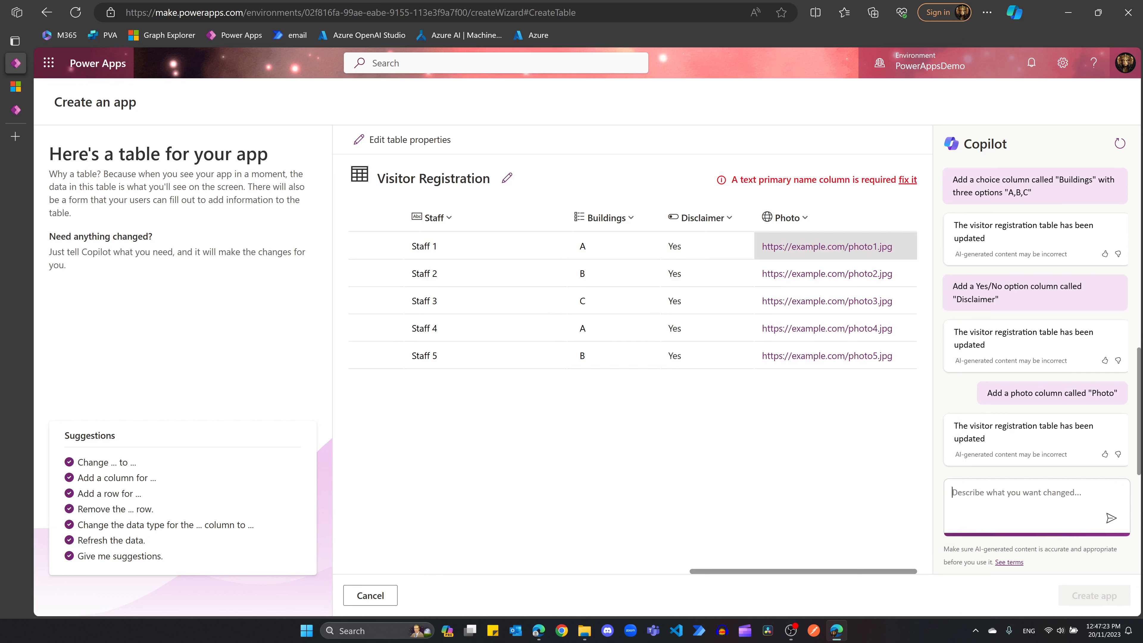
text(Remove the Ohoto c)
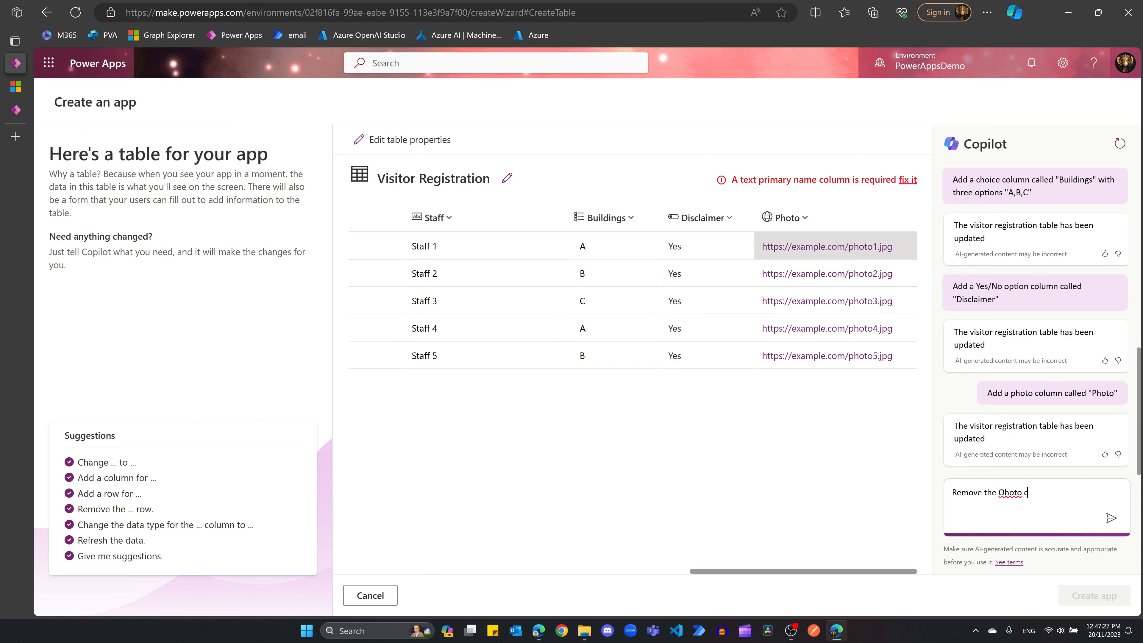
key(BackSpace)
key(BackSpace)
key(BackSpace)
key(BackSpace)
key(BackSpace)
key(BackSpace)
key(BackSpace)
text(Photo column)
key(Return)
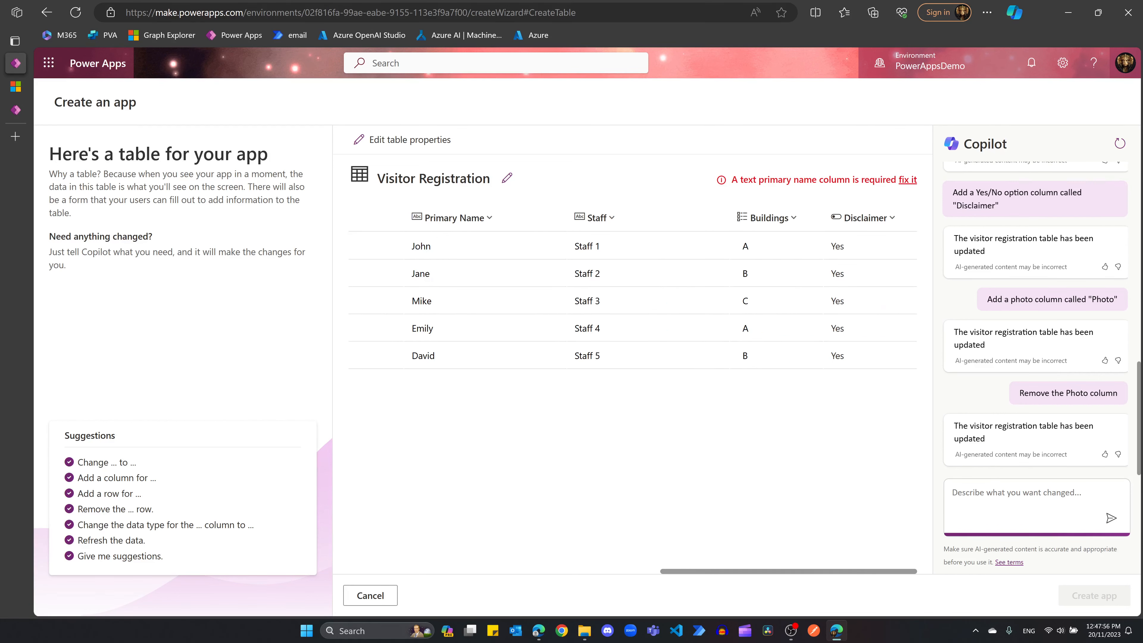
Step: Draft a request to add a new column named "Photo" of type "image"
text(Add a new col)
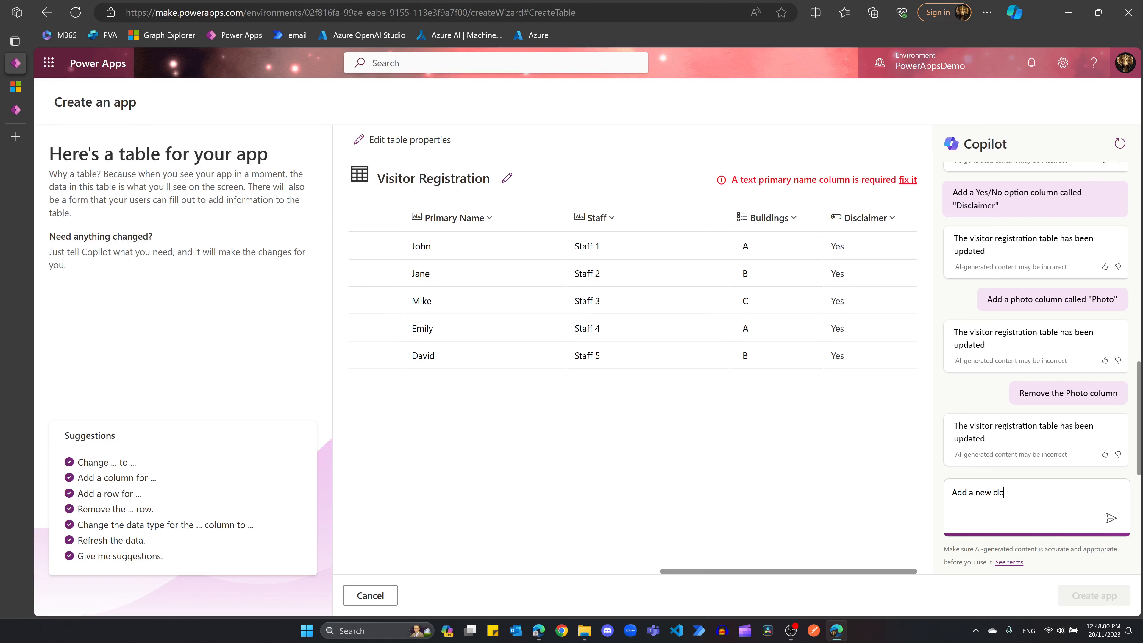
text(umn, name "Photo", type "image")
Step: Have Copilot add an image-type Photo column and check its properties via View column
key(Return)
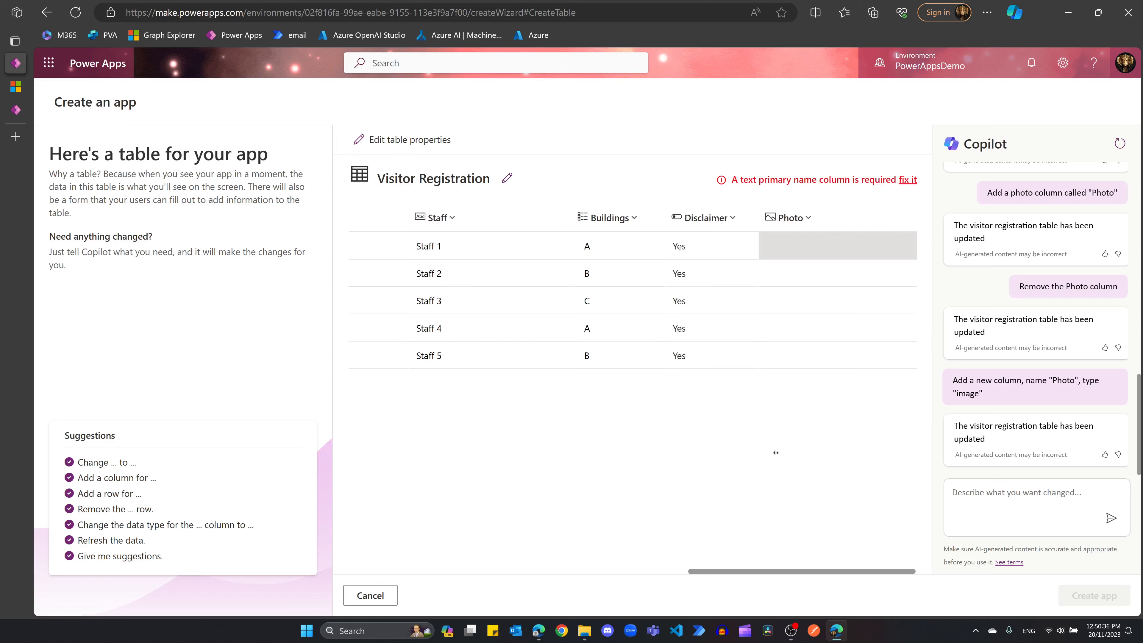
click(812, 221)
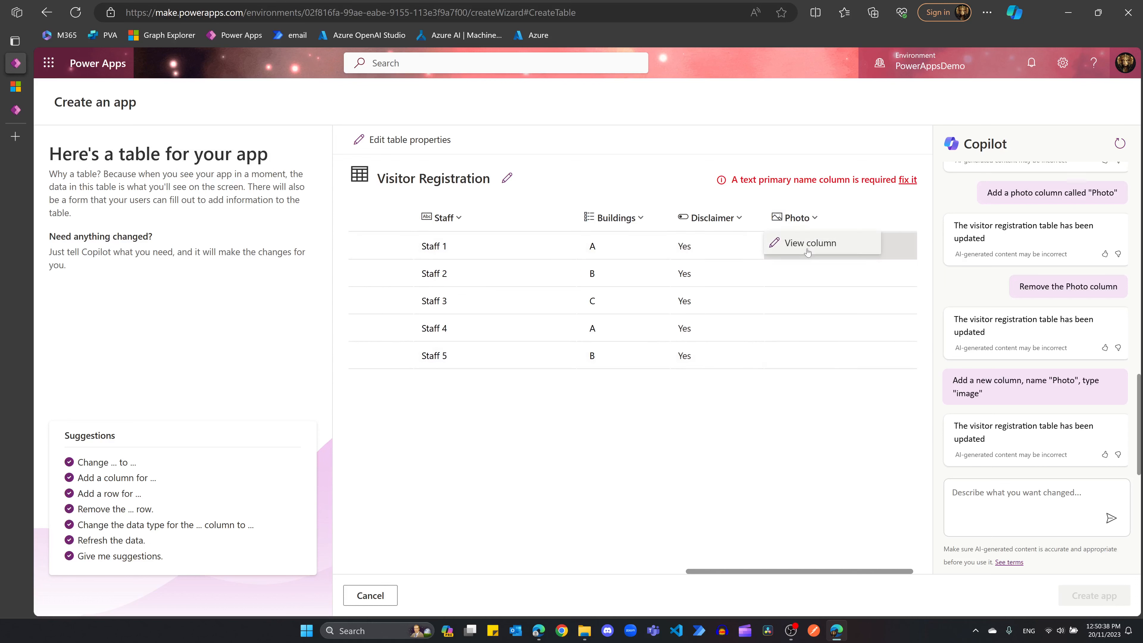
click(808, 244)
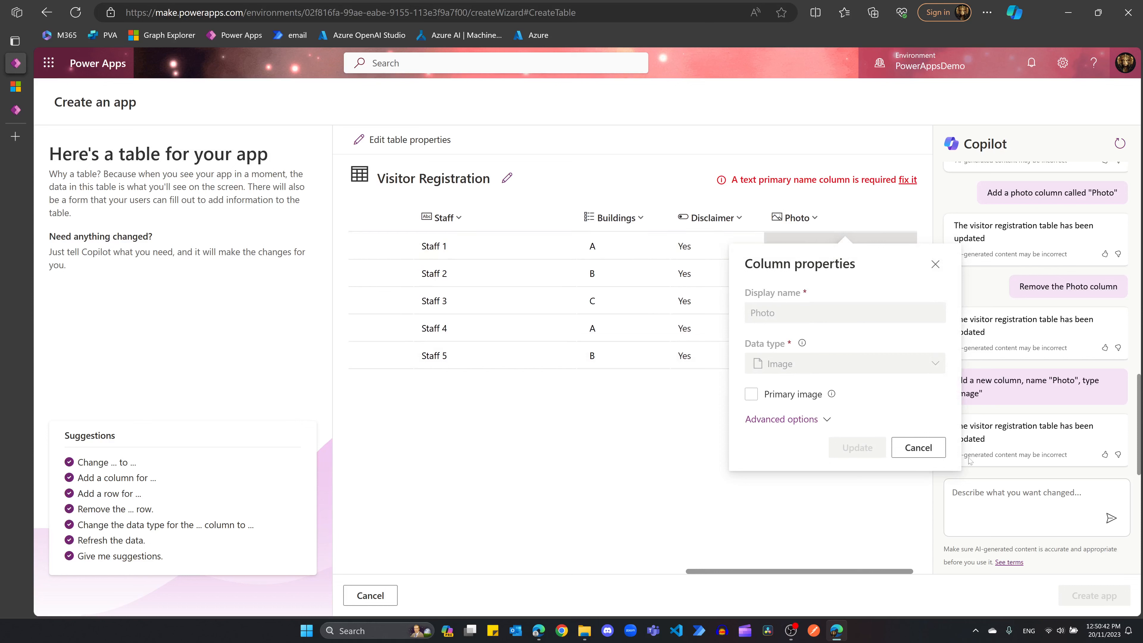
click(906, 448)
Step: Ask Copilot to add a Company text column, then draft a multiline Notes column request
click(996, 499)
text(A)
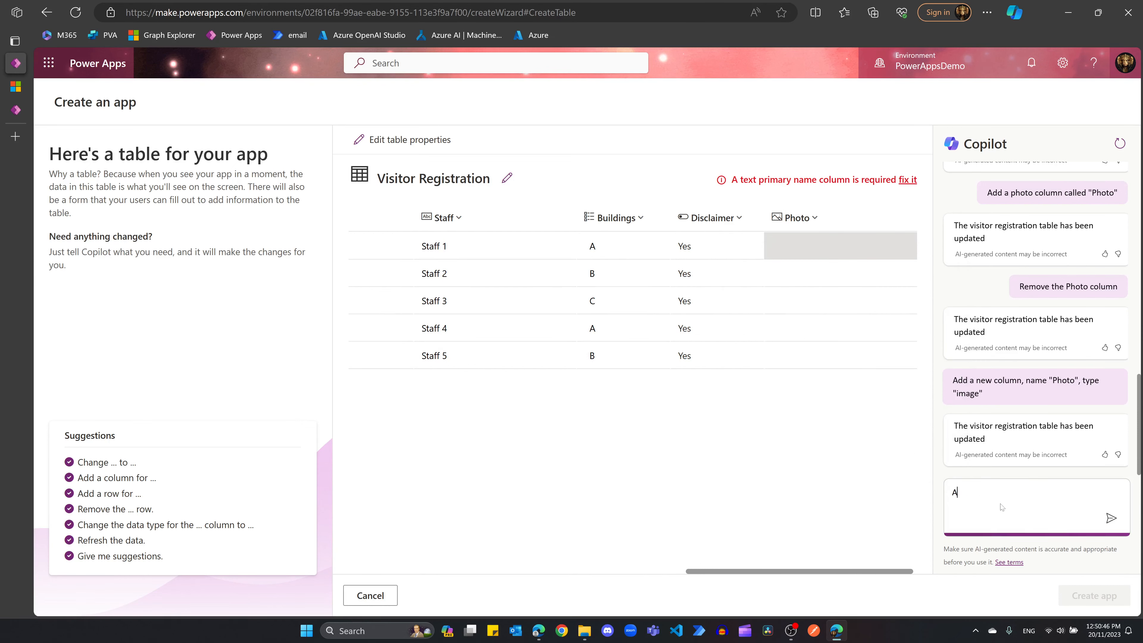
text(dd one more column called Company, type text)
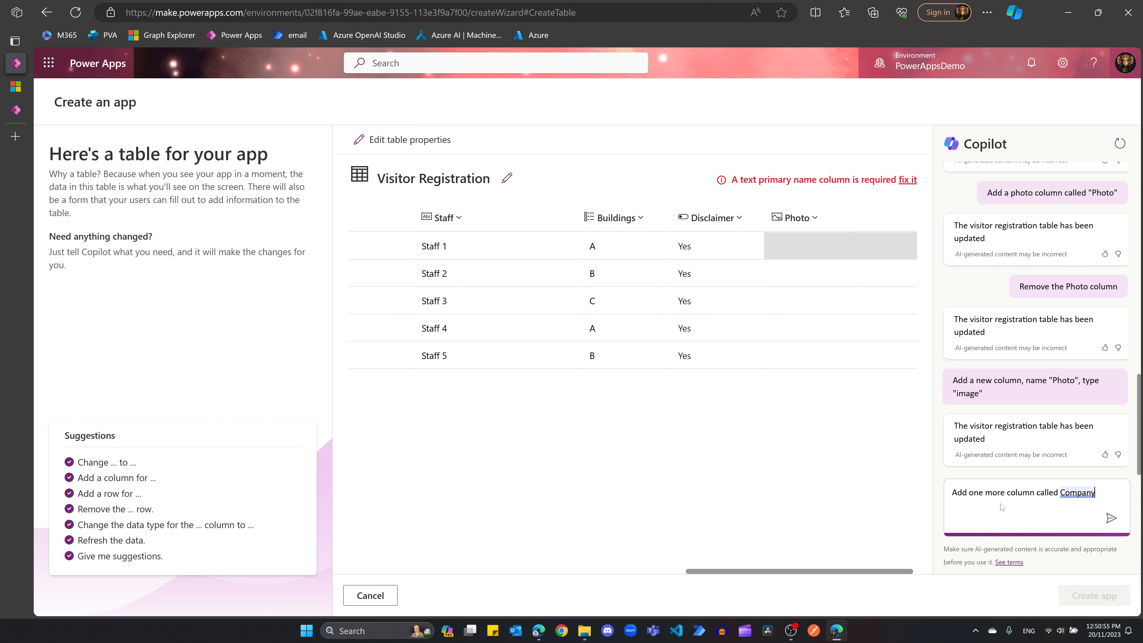
key(Return)
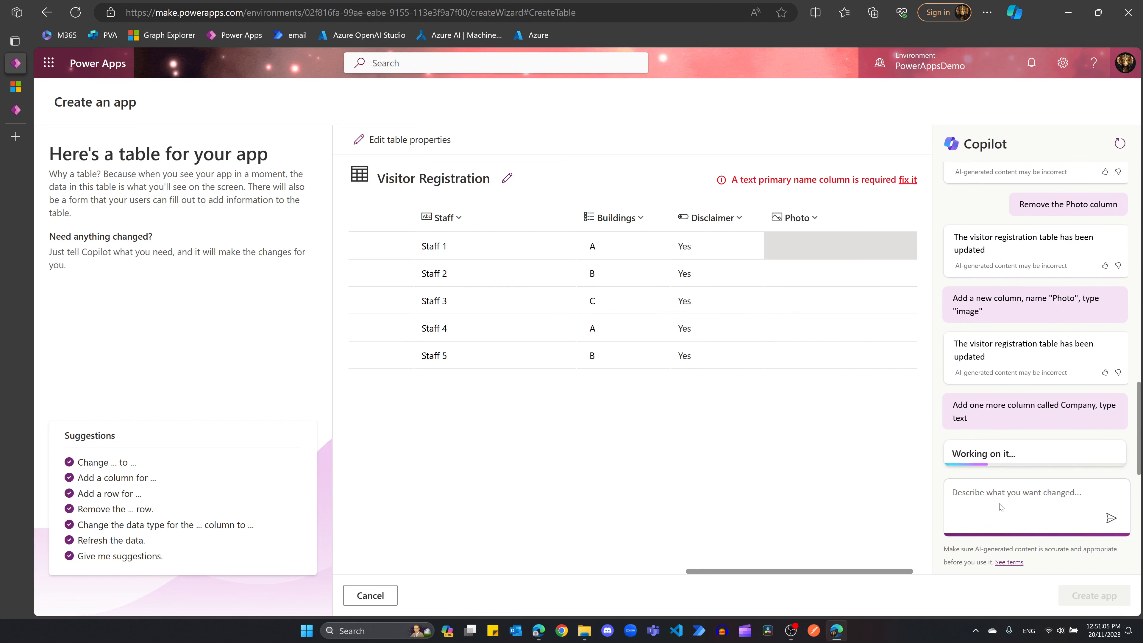
text(Add one more column called "Notes", )
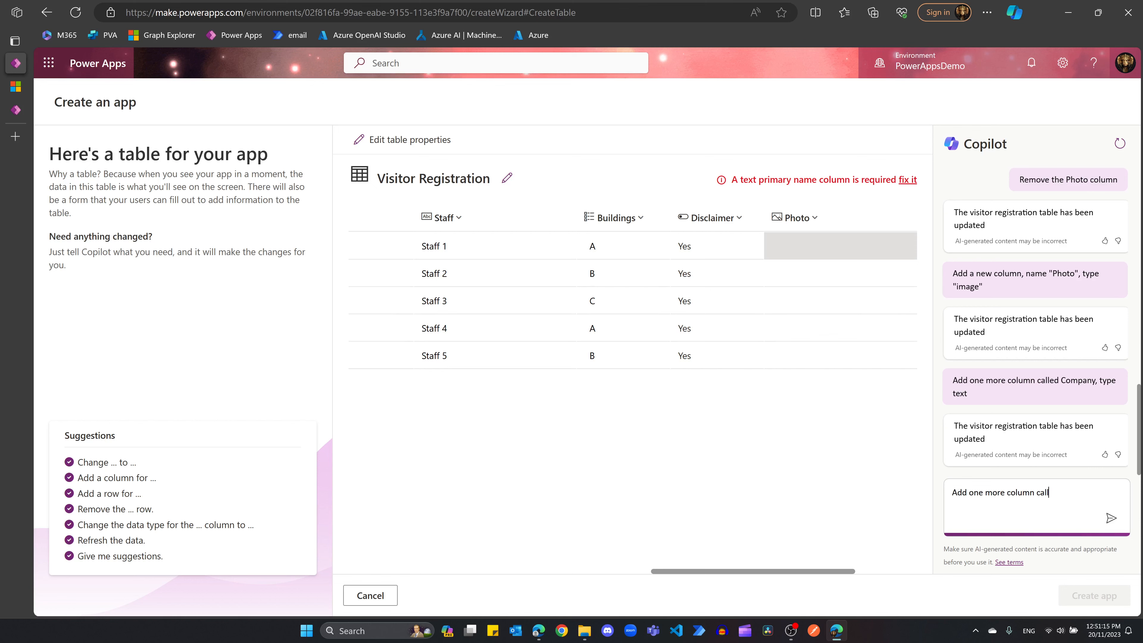
text(multiline)
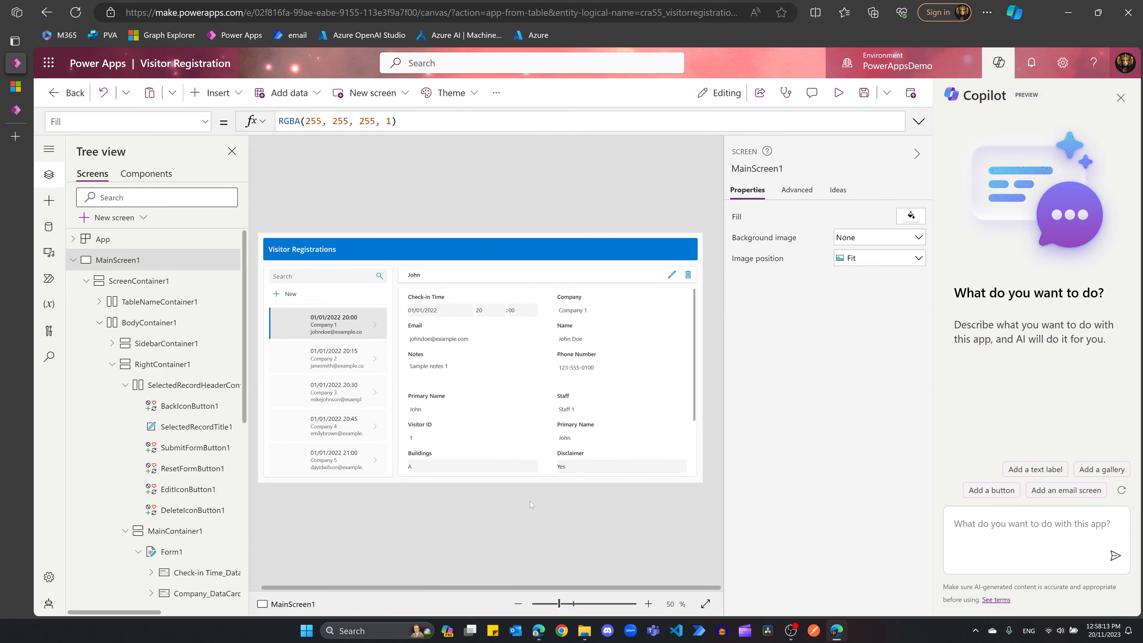
Step: Hide the Copilot pane and collapse ScreenContainer1 in the Tree view
click(1121, 98)
click(1125, 154)
click(86, 282)
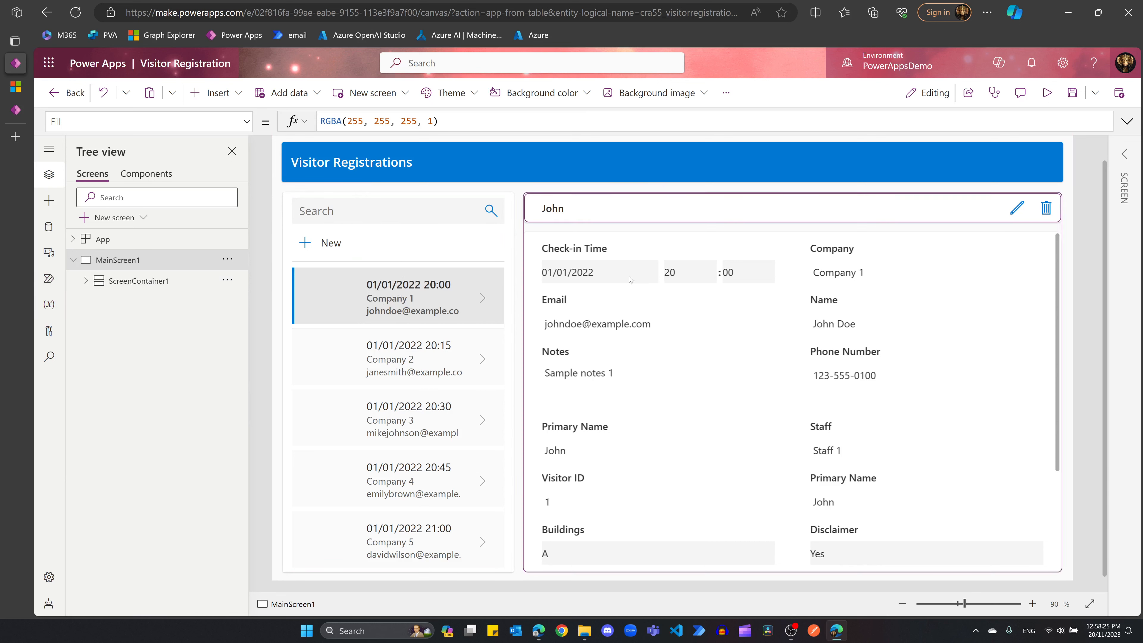
Step: Select the Notes and Phone Number cards on the form, then re-expand ScreenContainer1
click(749, 338)
click(1012, 350)
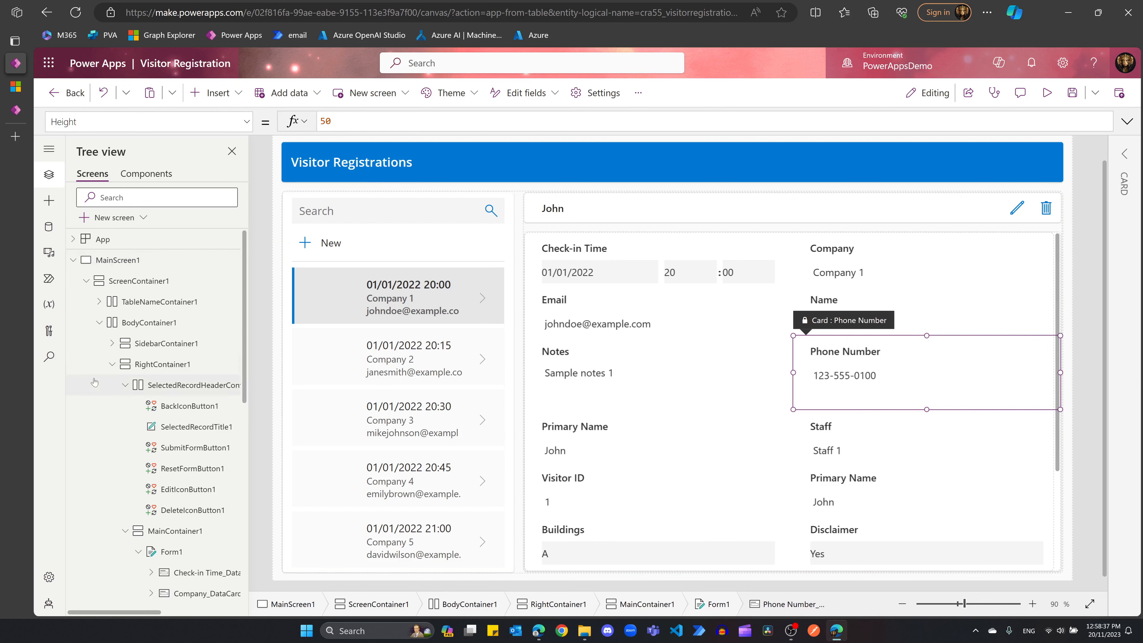
click(86, 281)
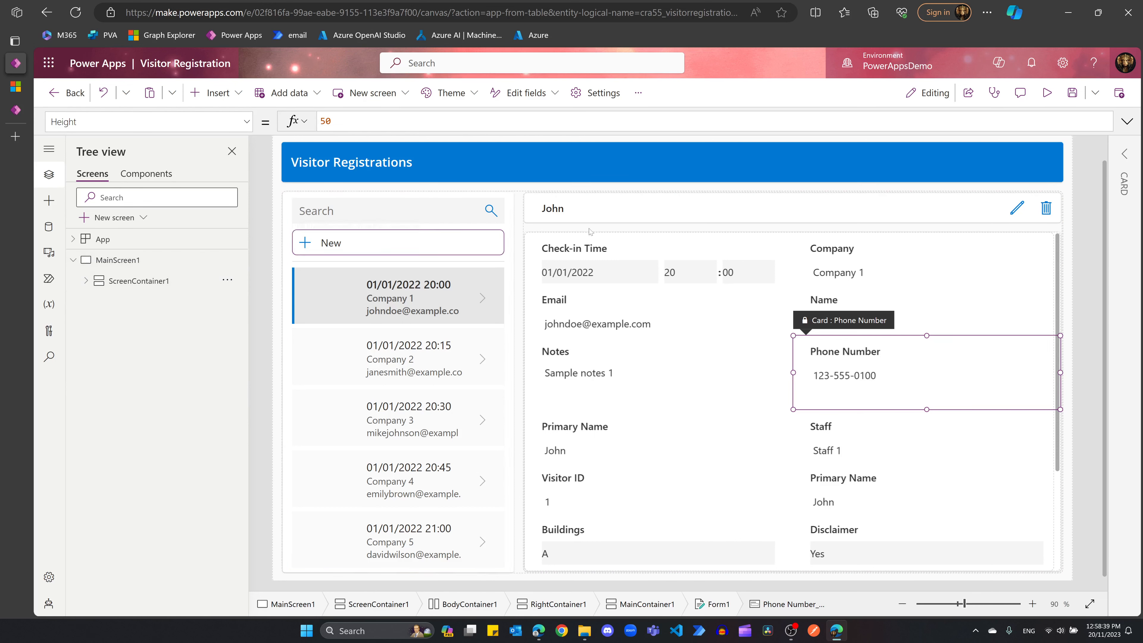
click(86, 281)
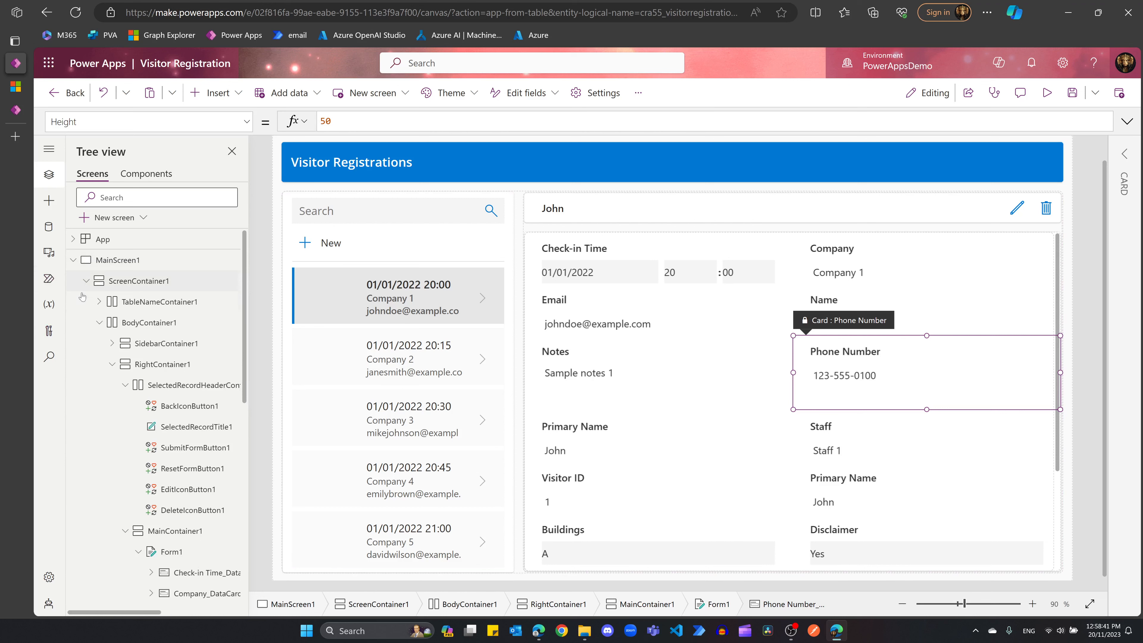
scroll(684, 360, down, 1)
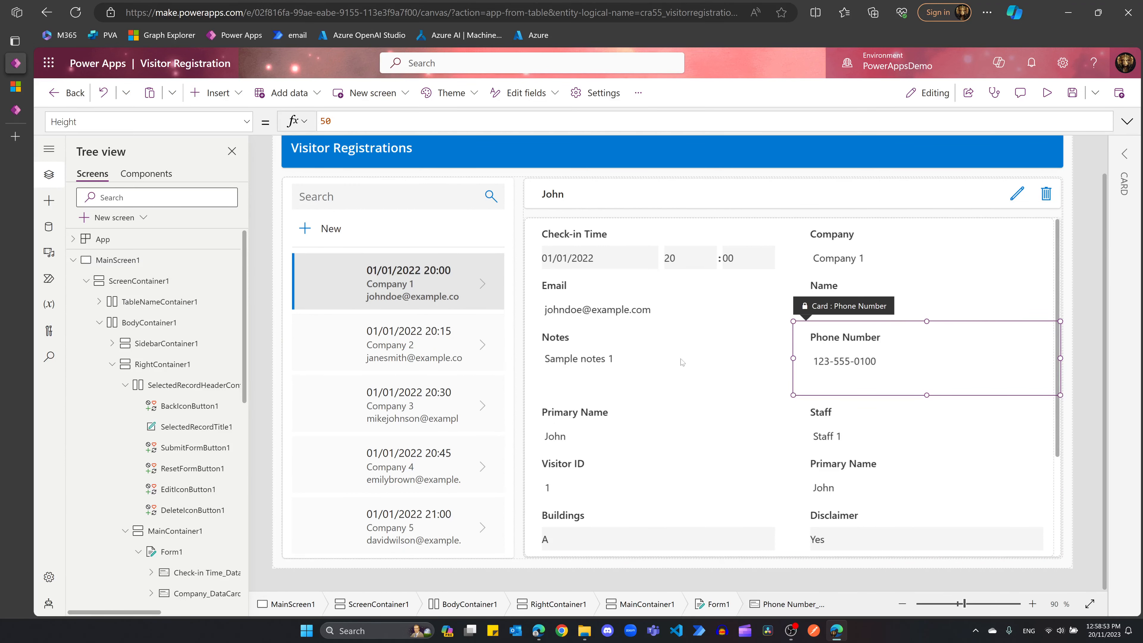
Step: Open the Visitor Registrations data source's table for editing and list its columns
click(49, 227)
click(235, 226)
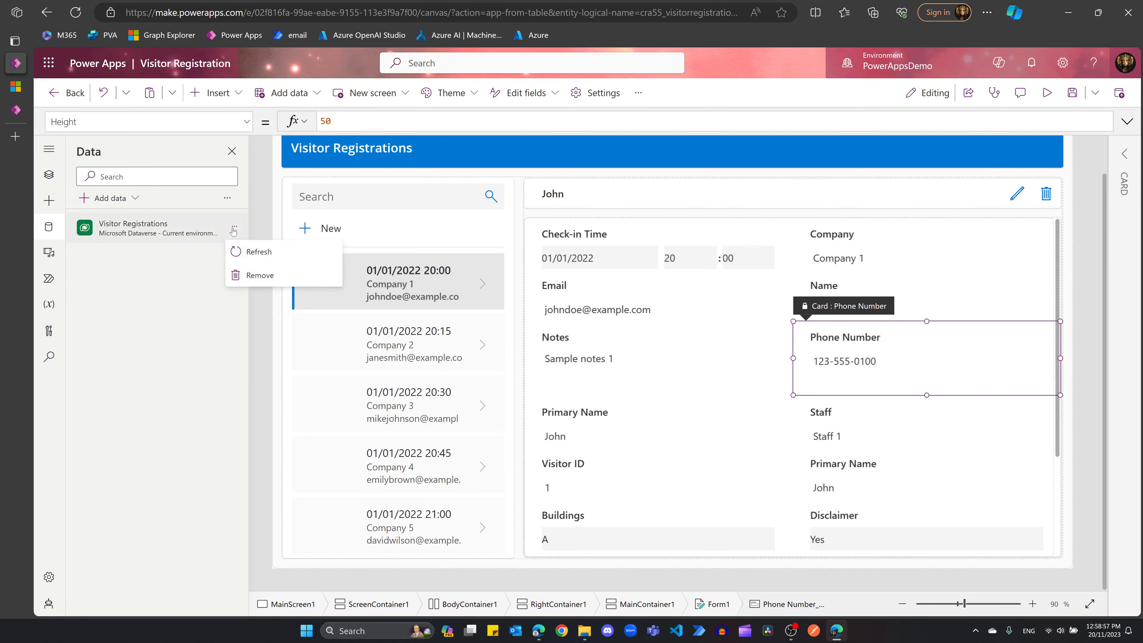
click(235, 225)
click(235, 226)
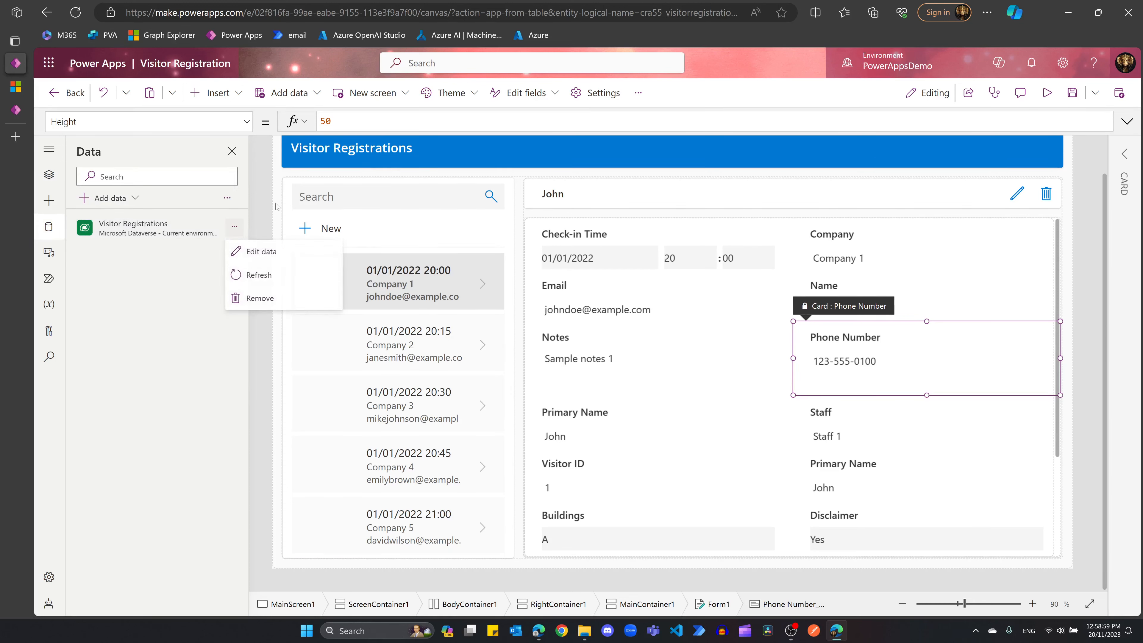
click(261, 252)
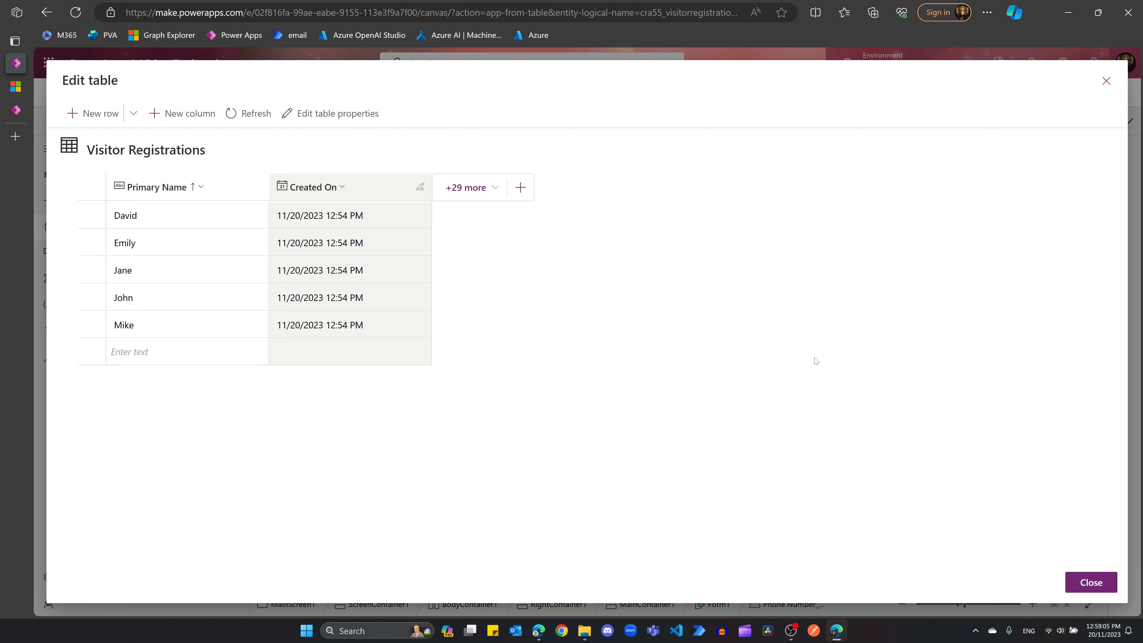
click(491, 192)
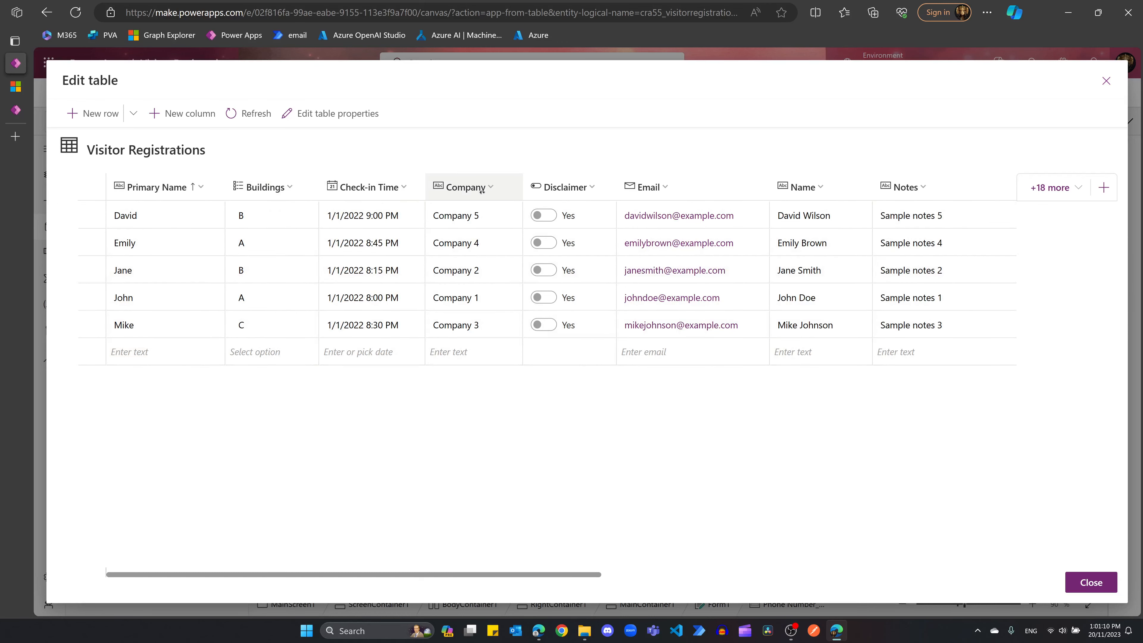
Step: Move the Email column left past Disclaimer, Company and Check-in Time, and Phone Number further left
scroll(450, 288, right, 1)
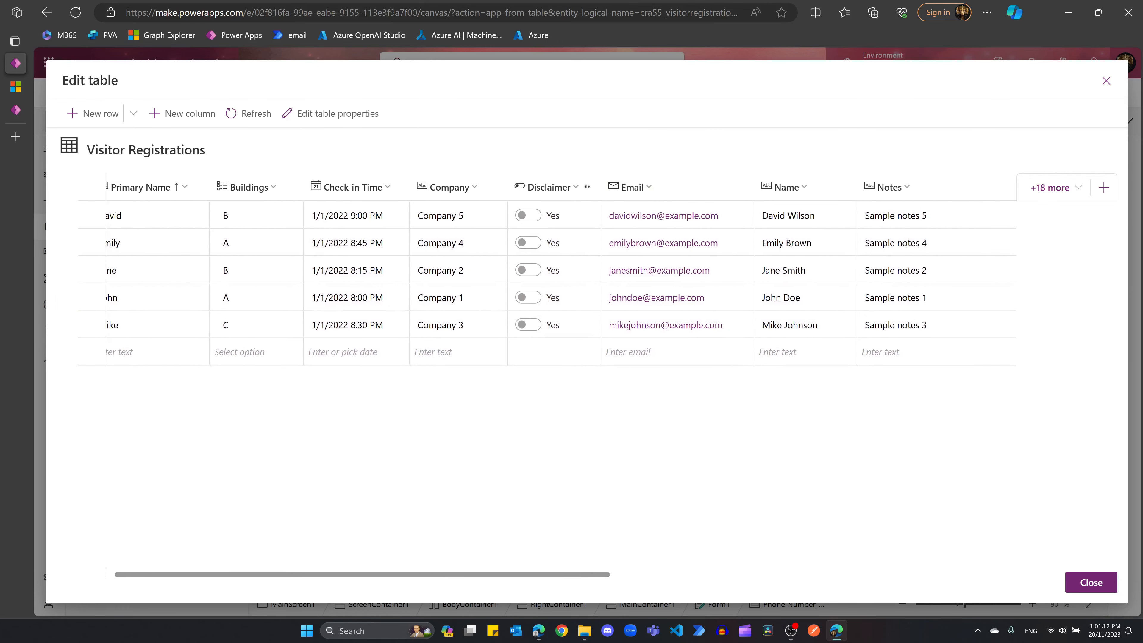
scroll(613, 189, right, 3)
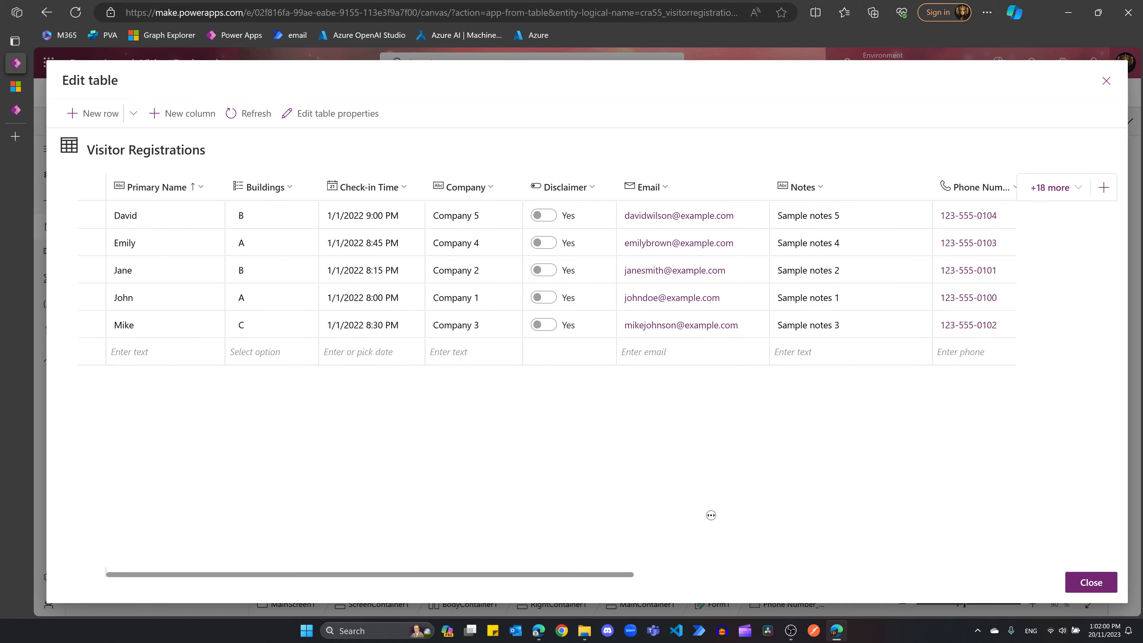
click(654, 195)
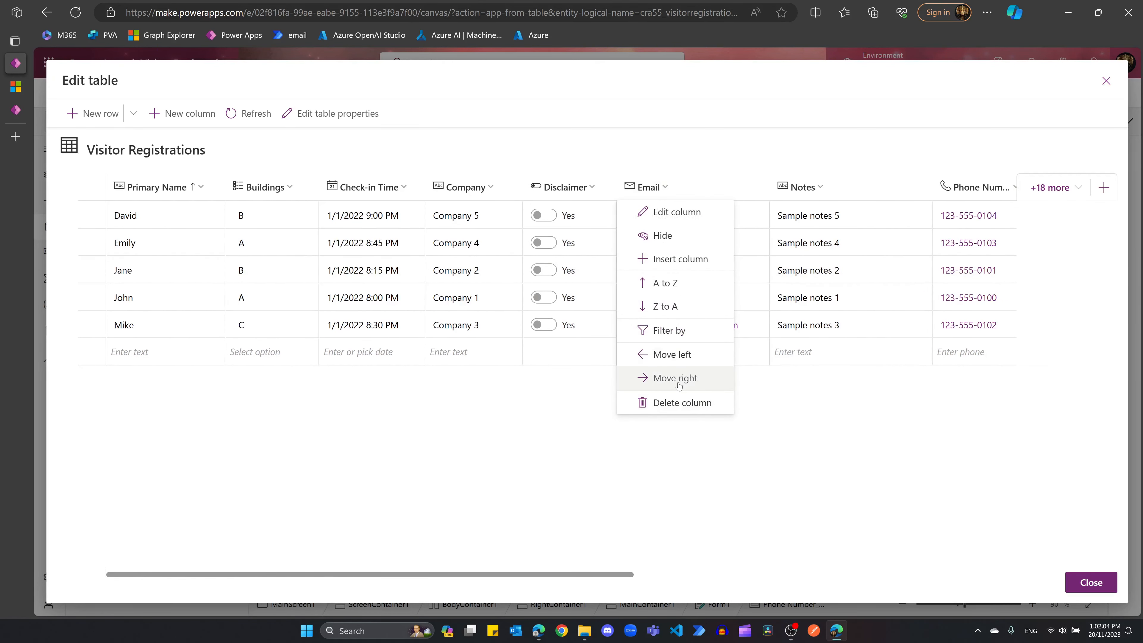
click(672, 354)
click(569, 194)
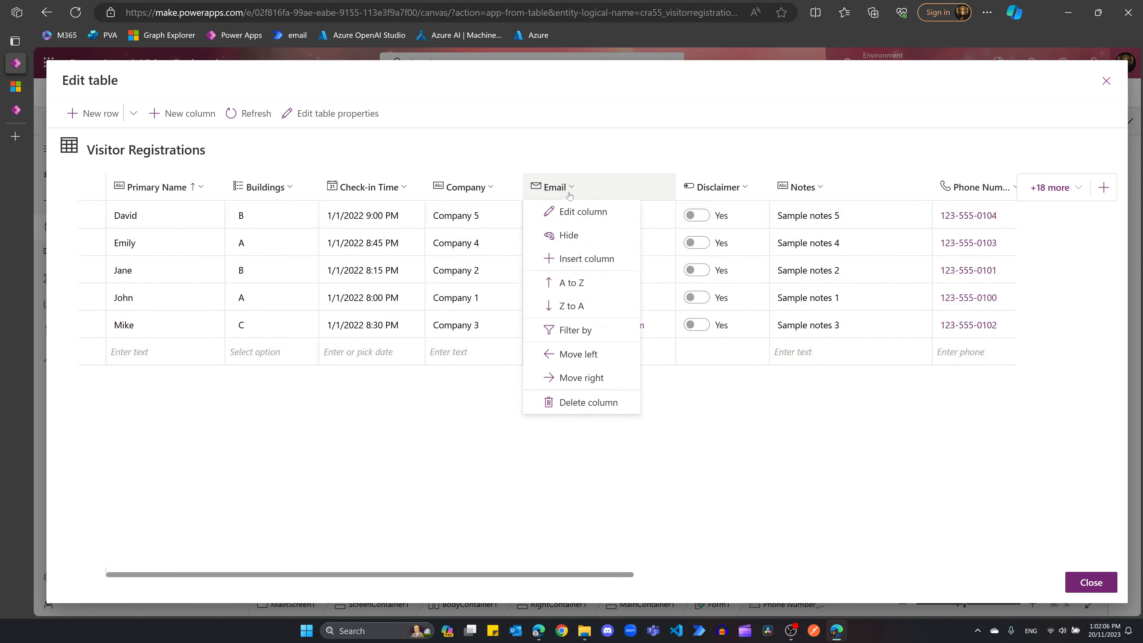
click(585, 353)
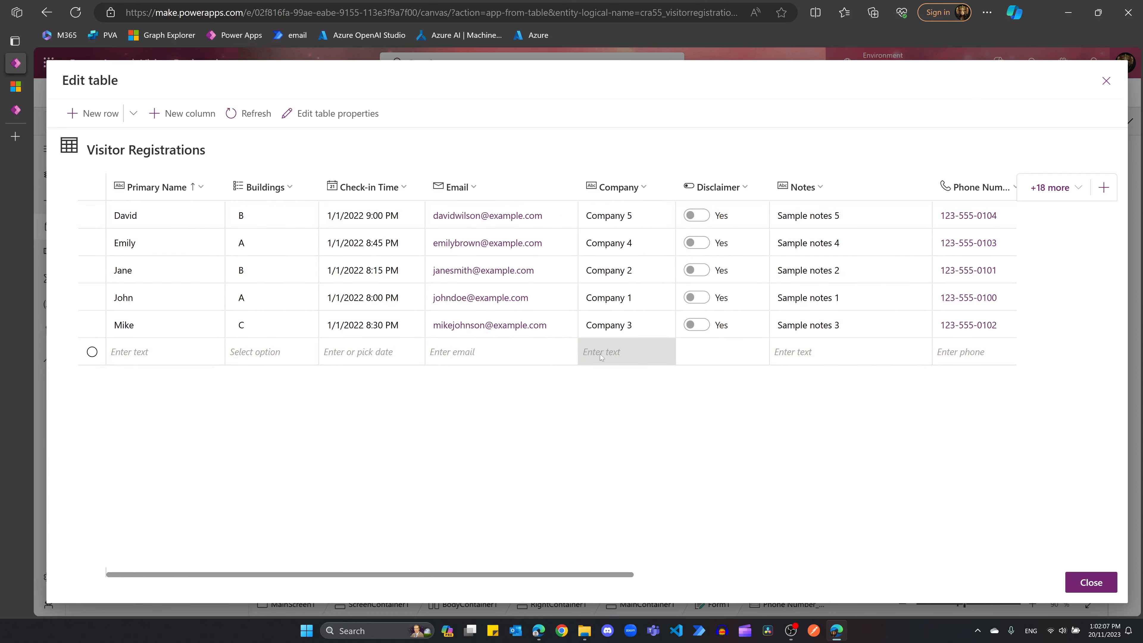
click(468, 188)
click(490, 356)
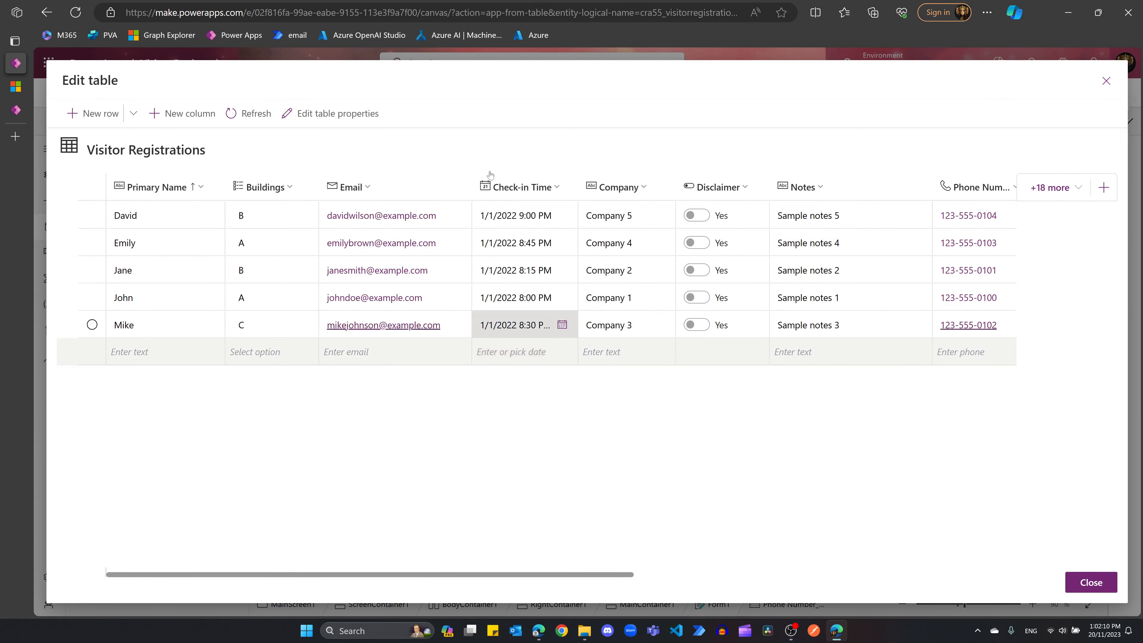
click(979, 187)
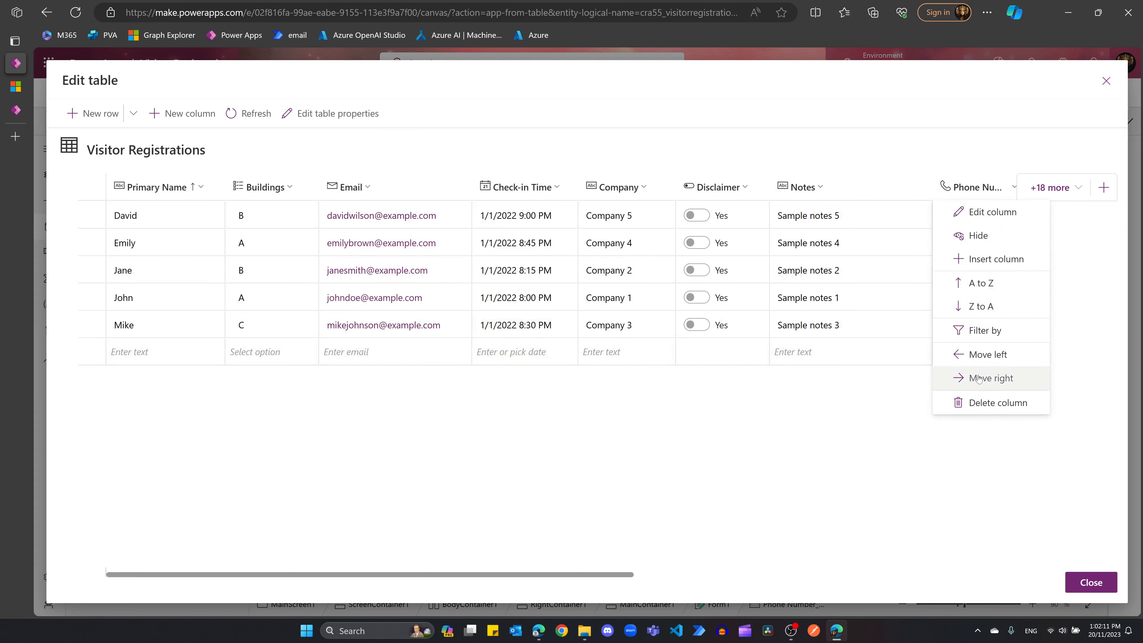
click(985, 359)
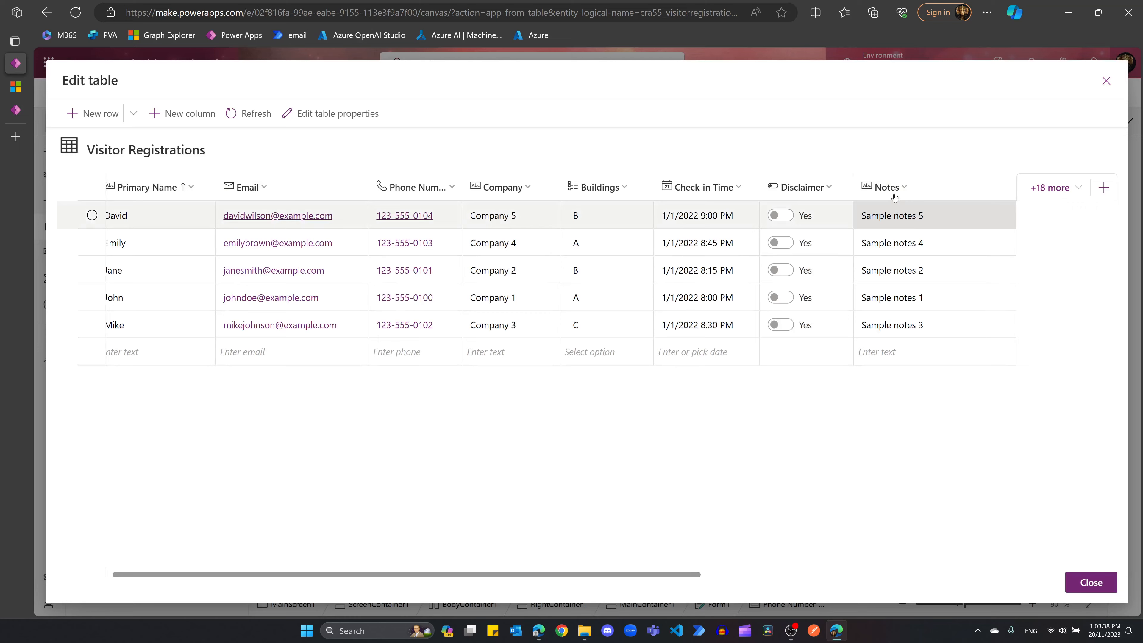
Step: Delete the Notes column and confirm removing its data
click(894, 193)
click(915, 212)
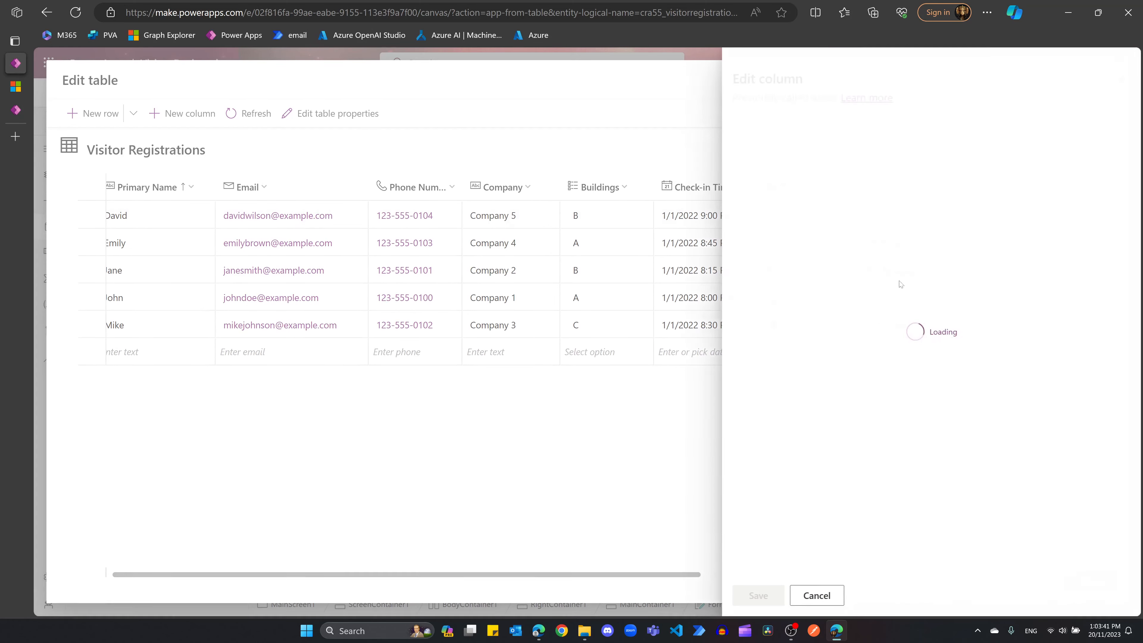
click(817, 595)
click(892, 188)
click(916, 402)
click(611, 366)
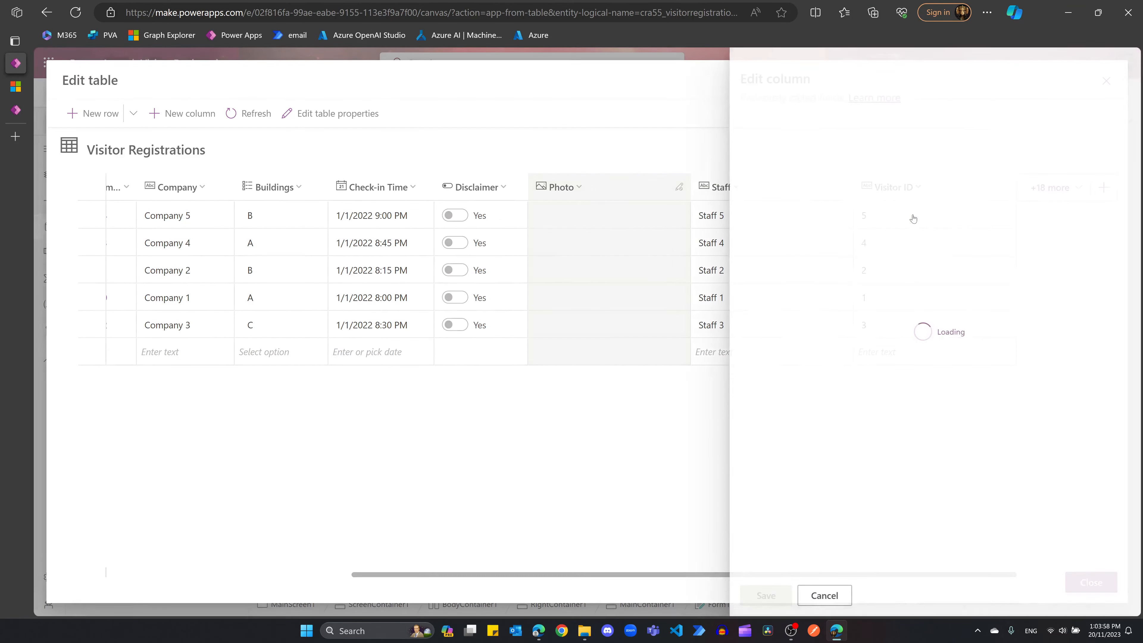
Step: Change Visitor ID's data type to Autonumber, save, and close the table editor
click(832, 271)
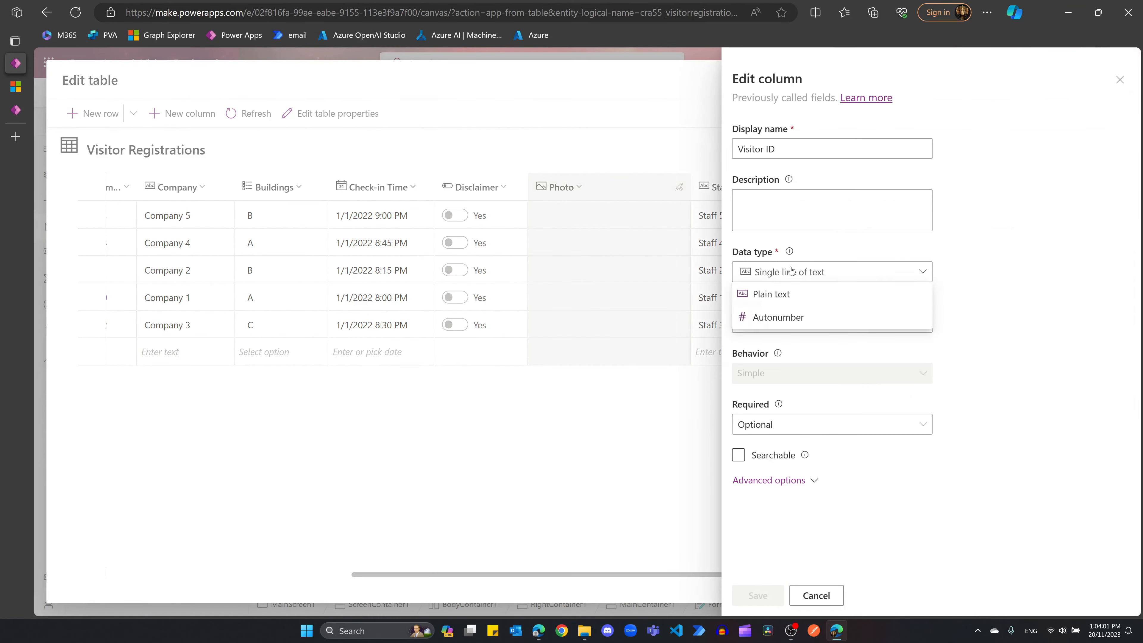
click(774, 316)
click(758, 595)
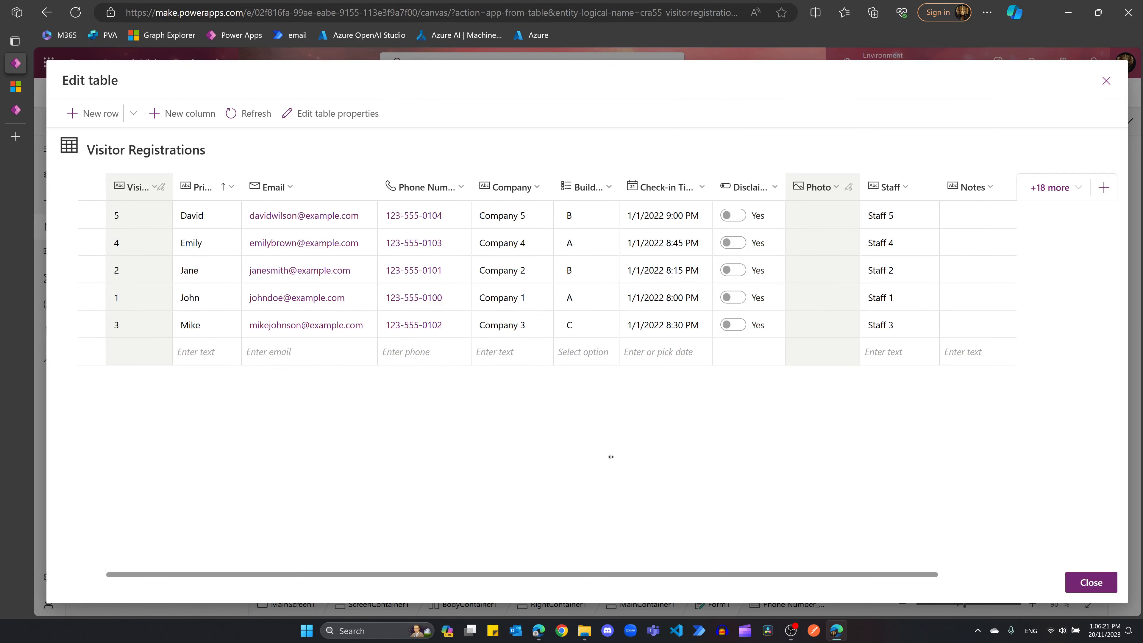
scroll(666, 351, right, 3)
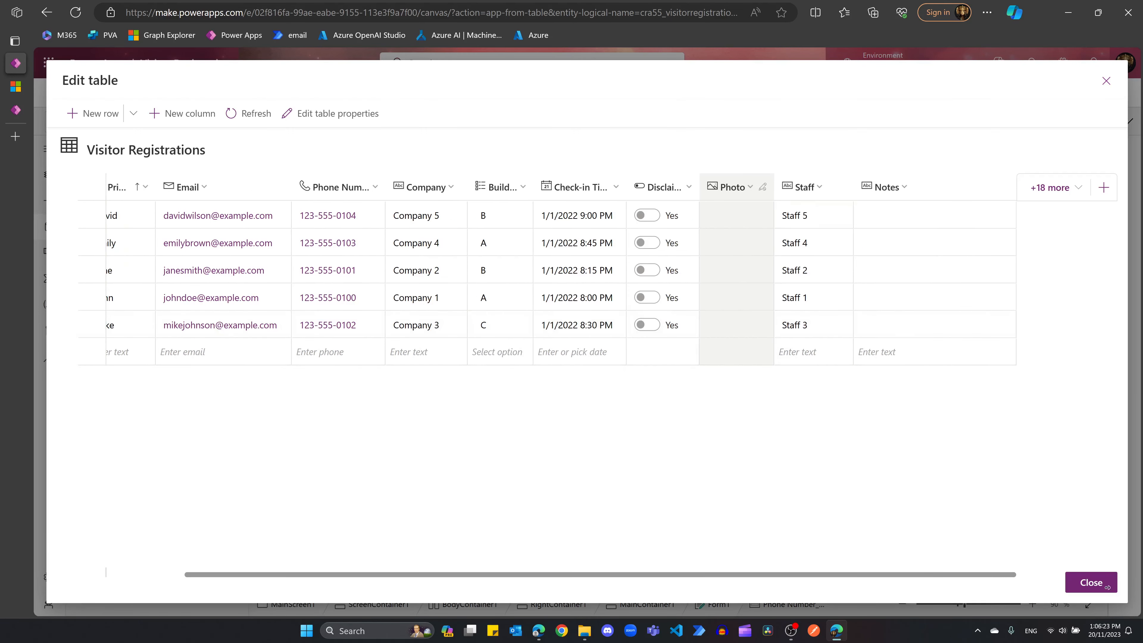
click(1092, 582)
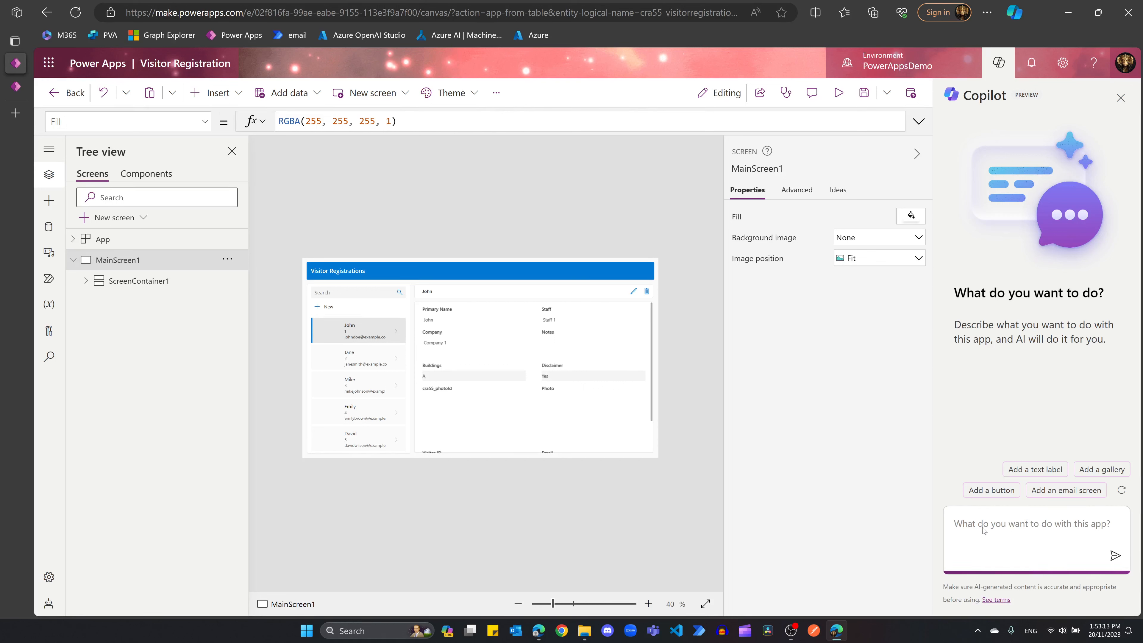
Step: Ask Copilot: 'Create a new form screen with header and footer.'
text(Create a new form screen )
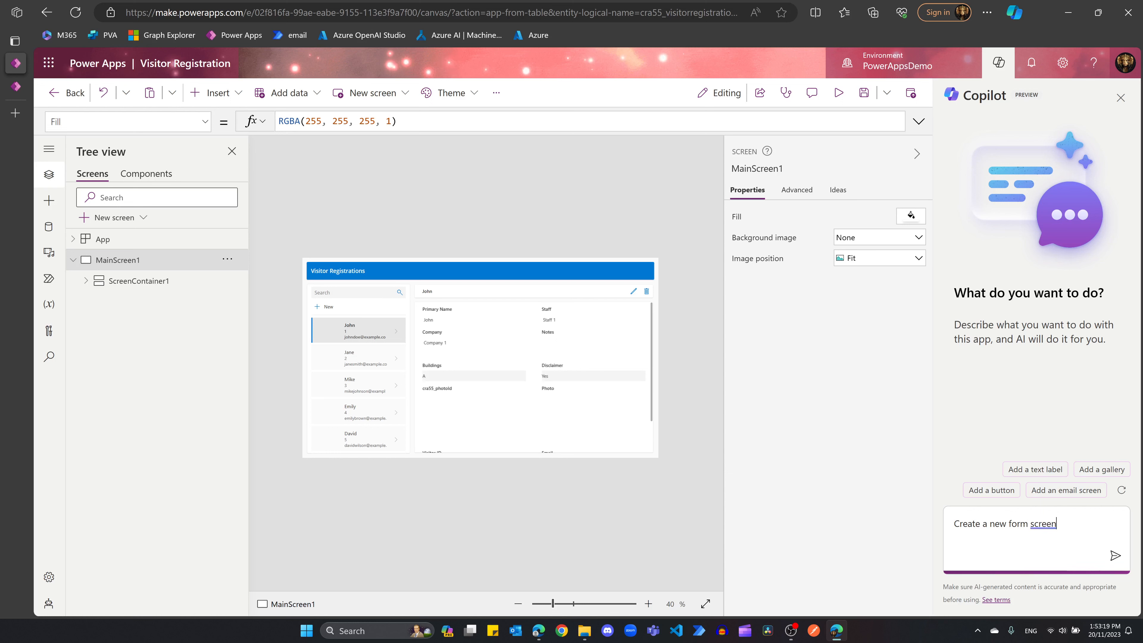
text(with header and foot)
key(BackSpace)
text(oter)
key(Return)
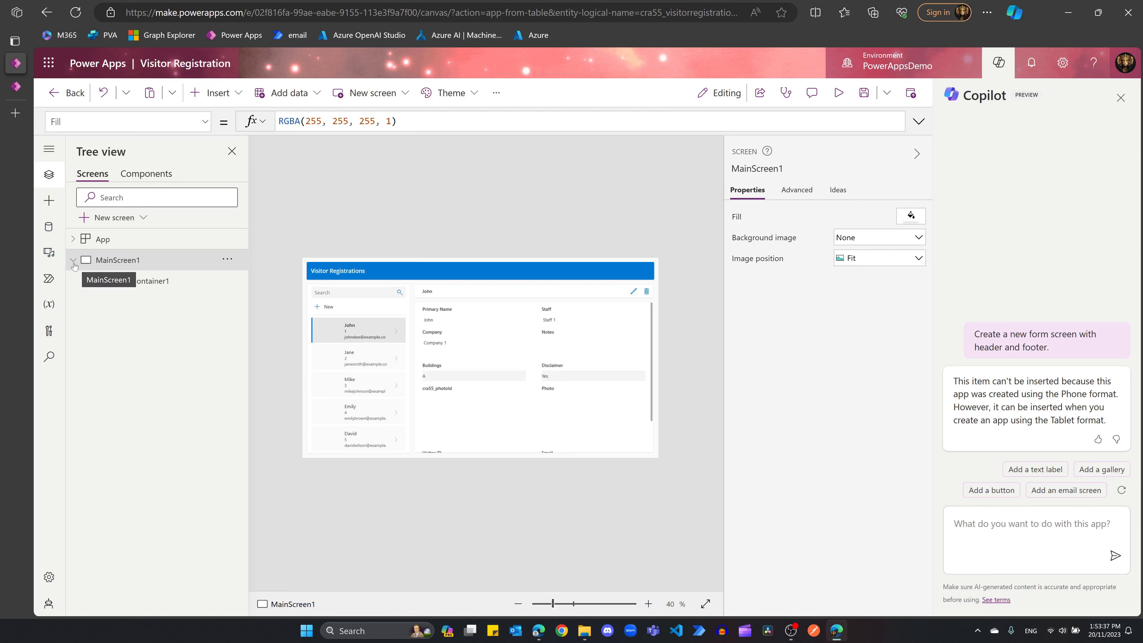
Step: Collapse MainScreen1 and read Copilot's reply that Phone format blocks the screen
click(227, 259)
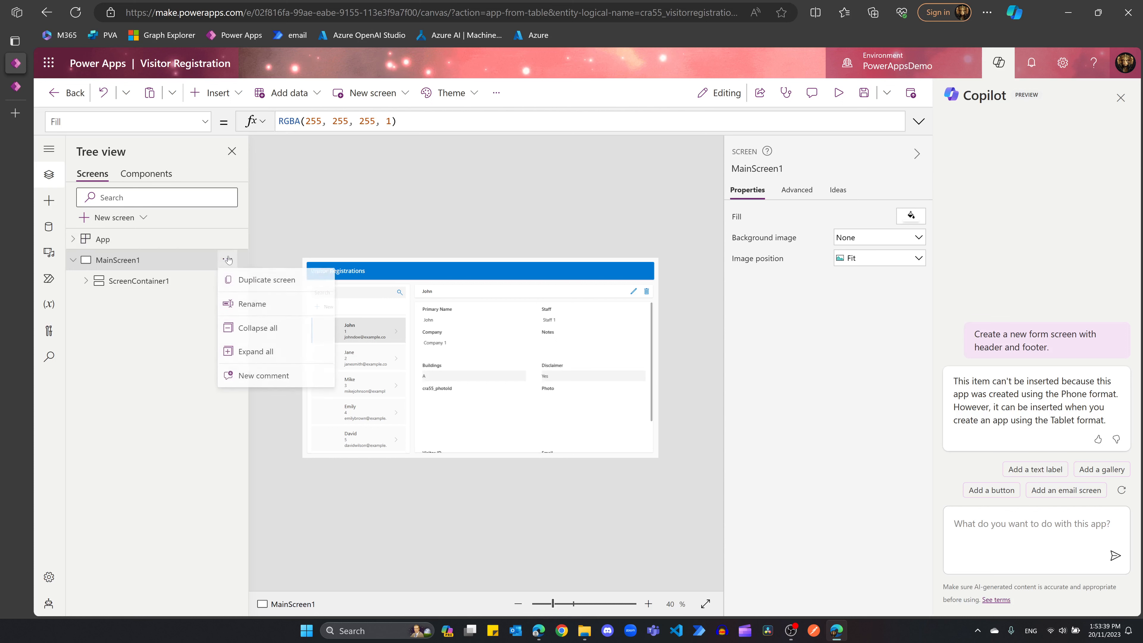
click(71, 264)
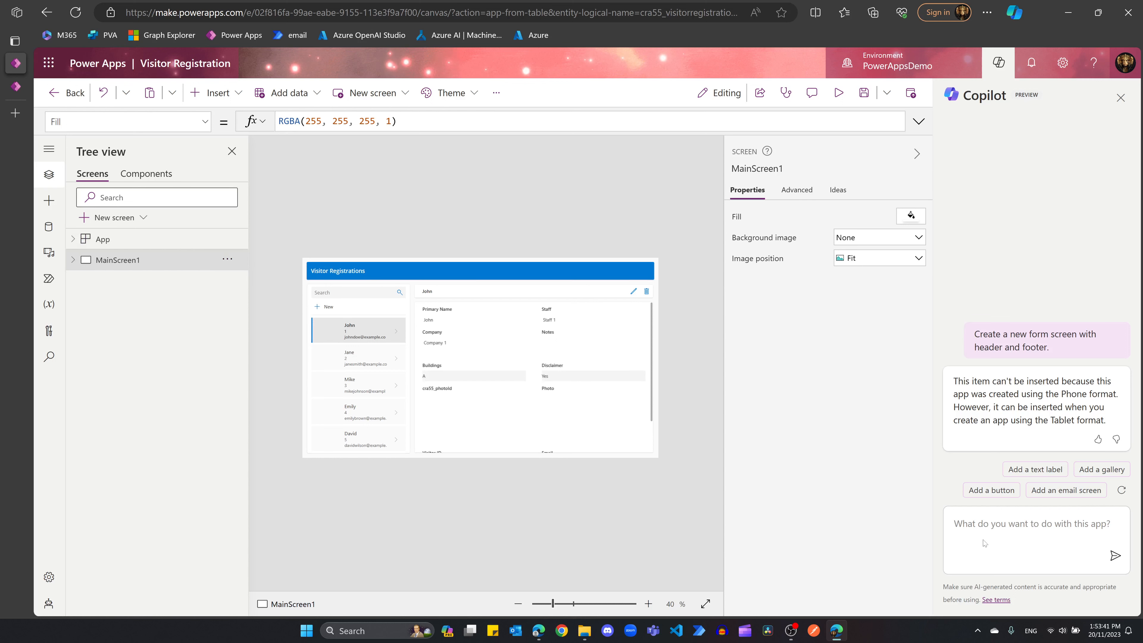
drag(971, 394, 1112, 419)
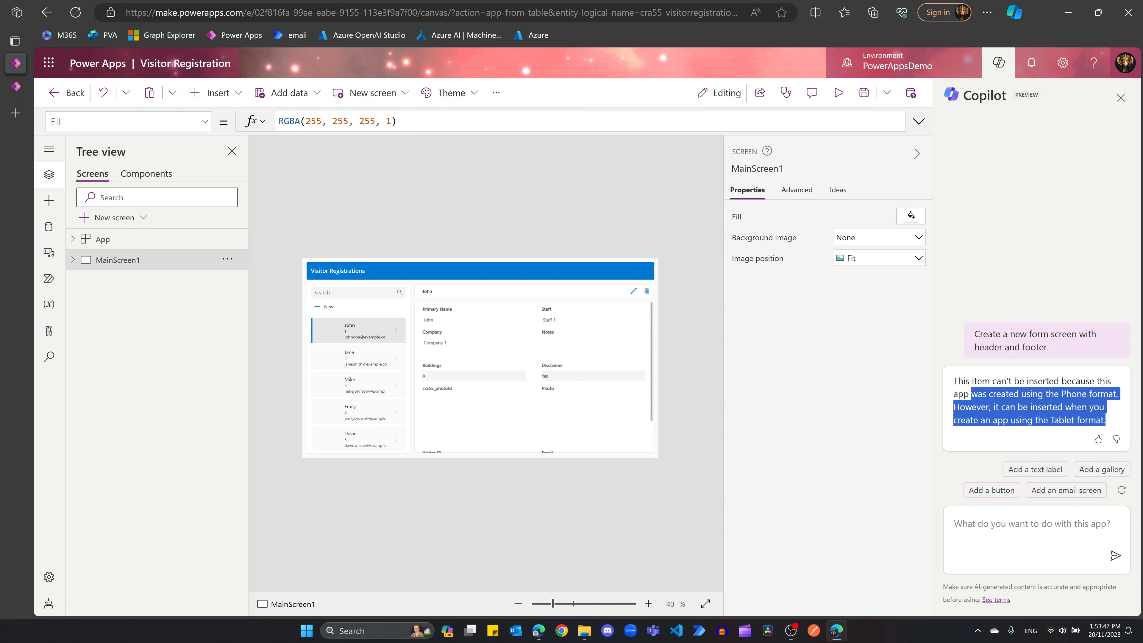
click(1038, 402)
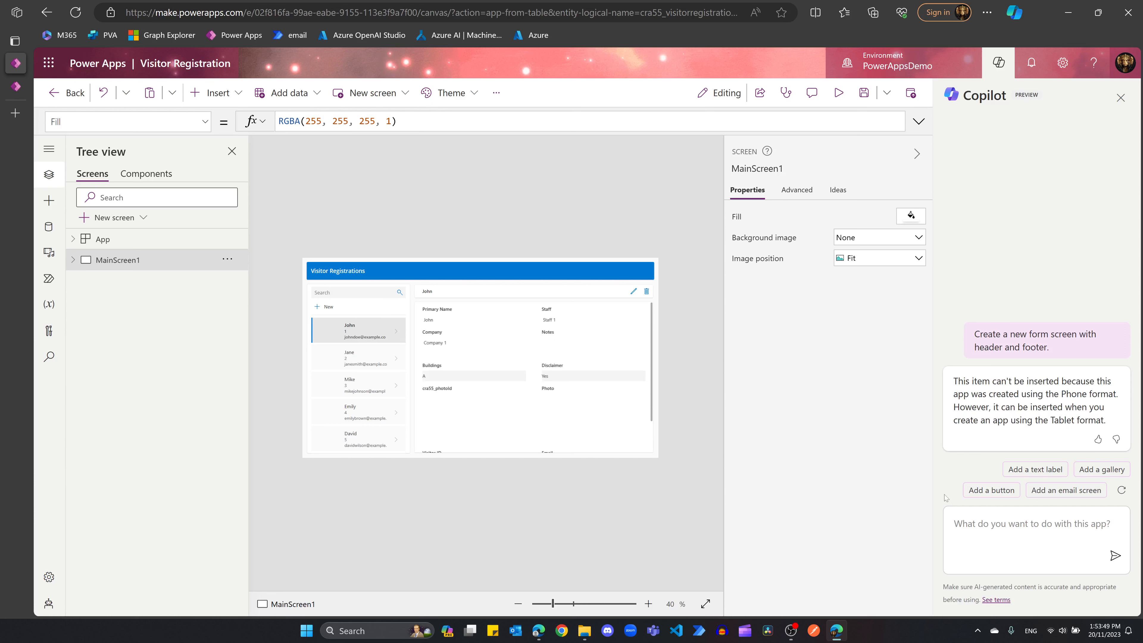
click(49, 577)
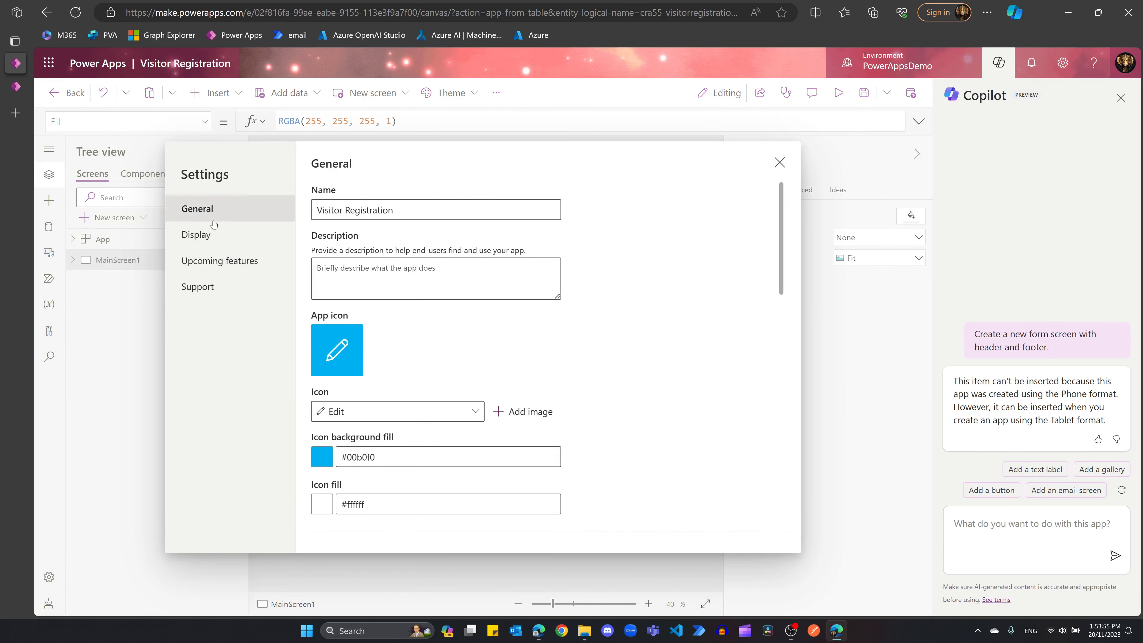
Step: Set the display orientation to Portrait and the size to 4:3 iPad, applying each
click(203, 235)
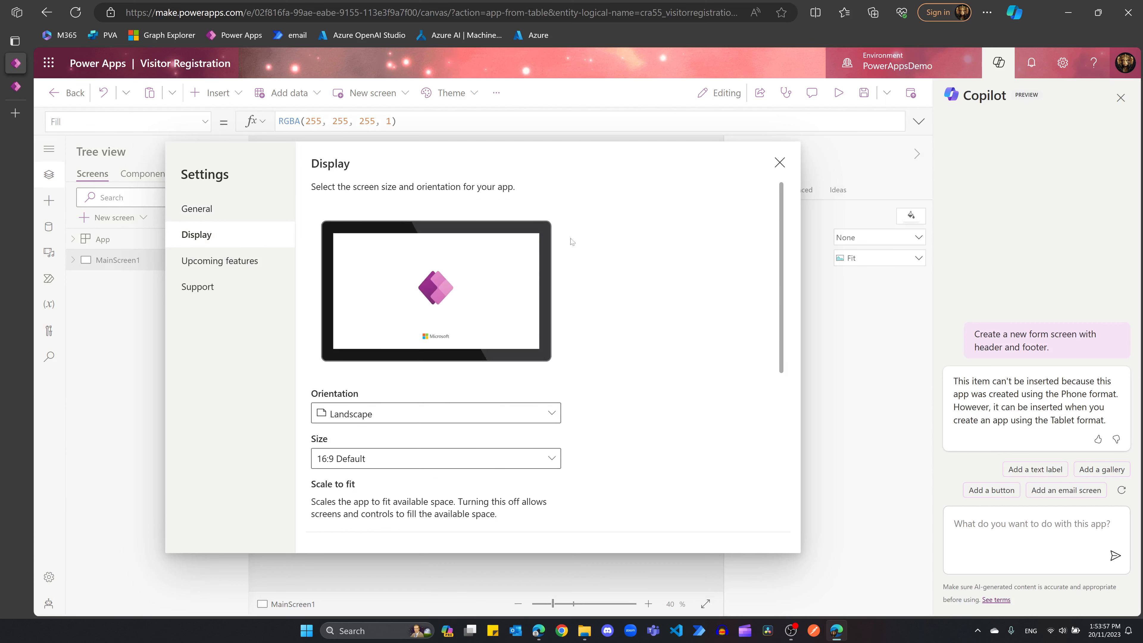
scroll(674, 268, down, 2)
click(345, 312)
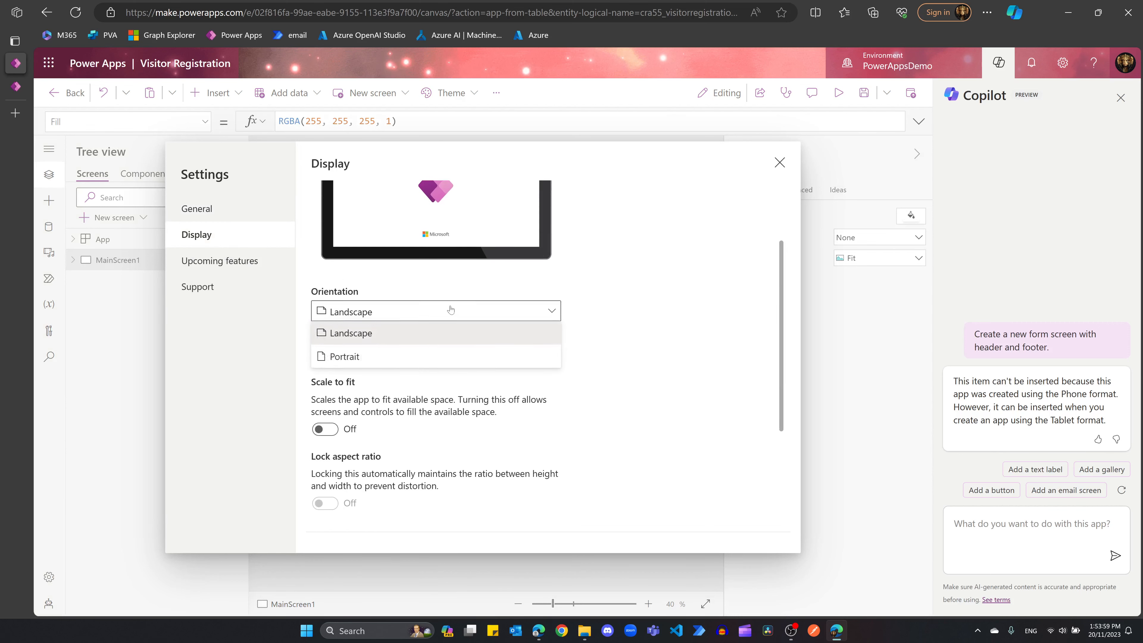
click(343, 356)
click(495, 383)
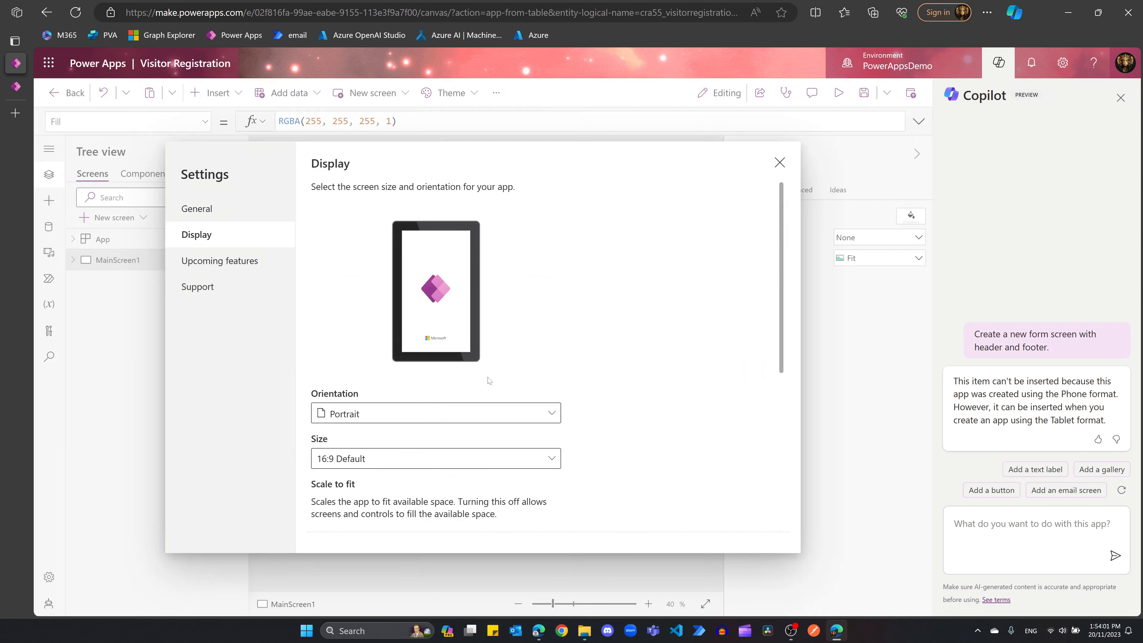
scroll(628, 290, down, 2)
click(548, 363)
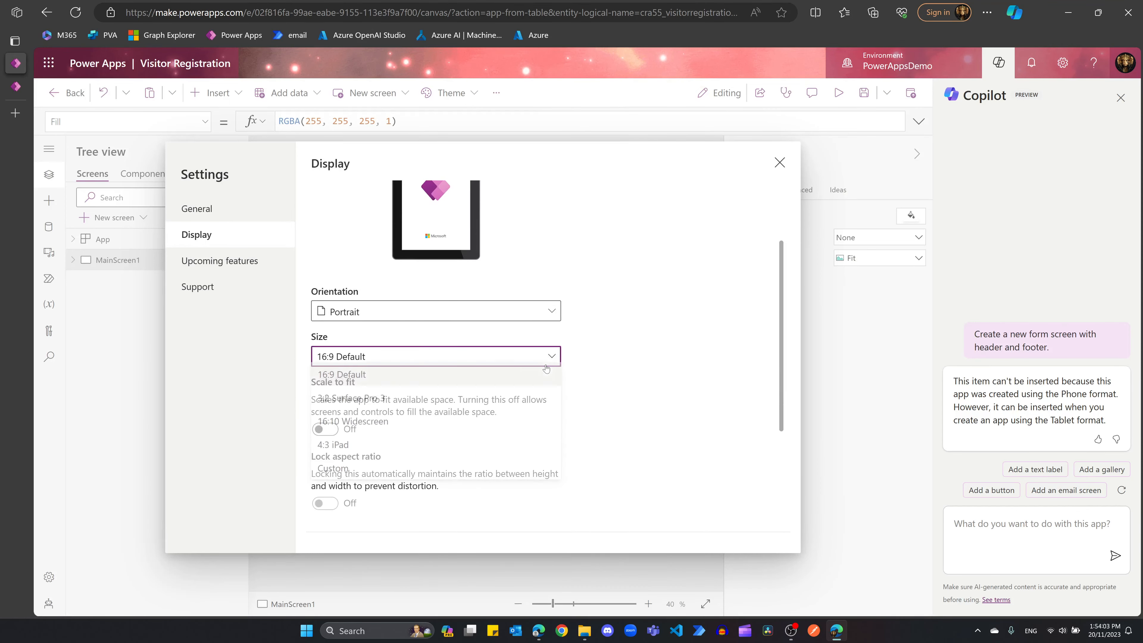
click(333, 449)
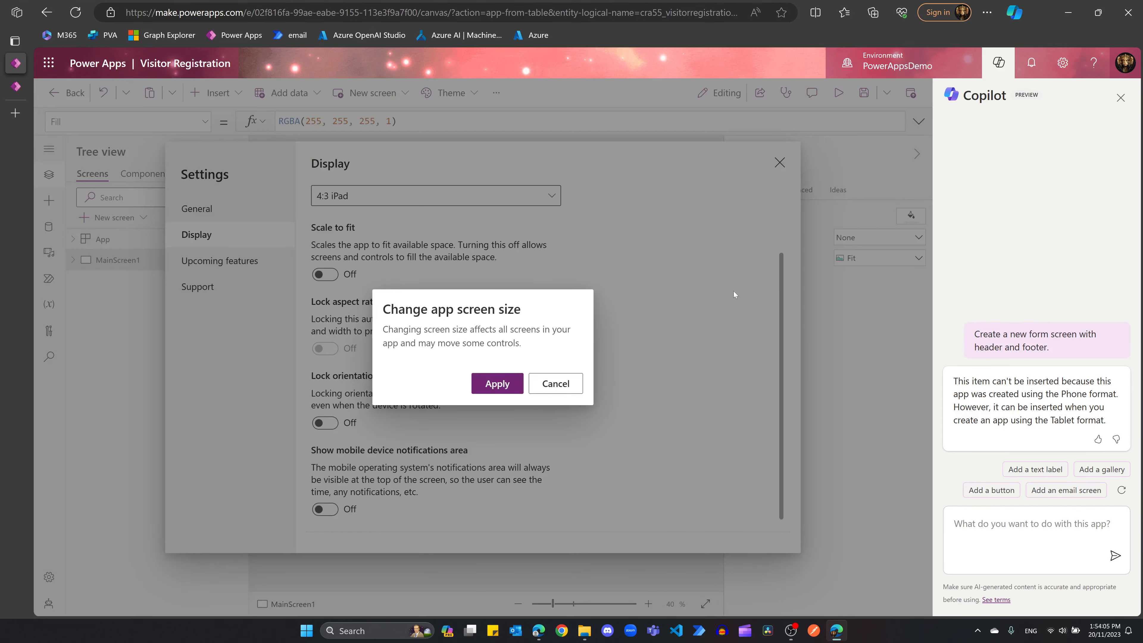
click(497, 383)
Step: Turn on Show mobile device notifications area and close Settings
scroll(646, 343, up, 4)
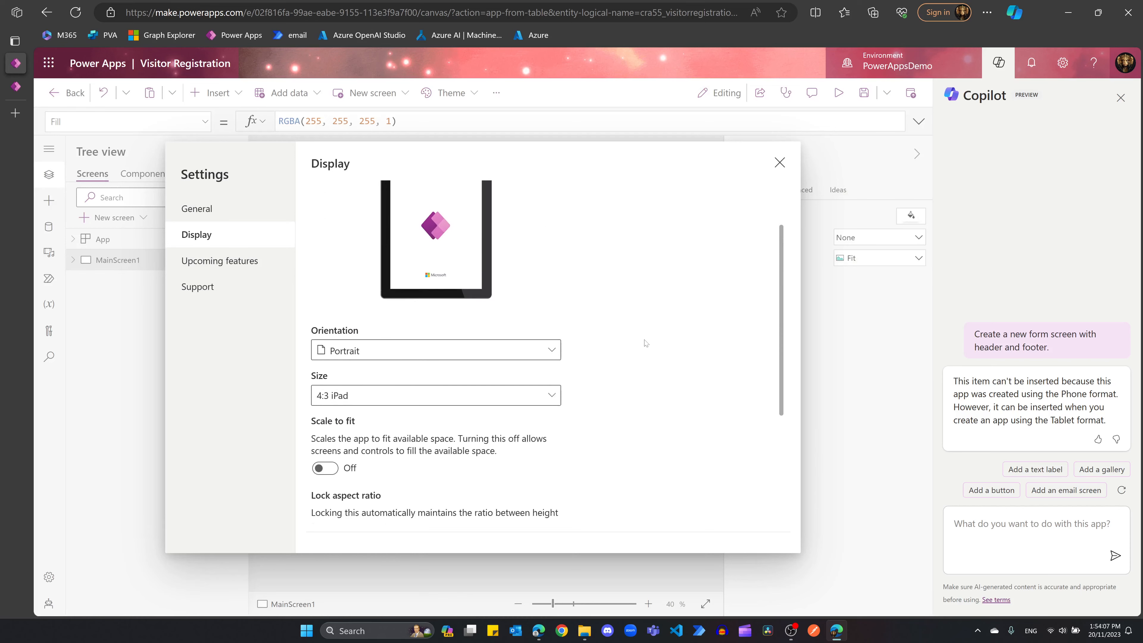
scroll(645, 340, up, 1)
scroll(652, 341, down, 1)
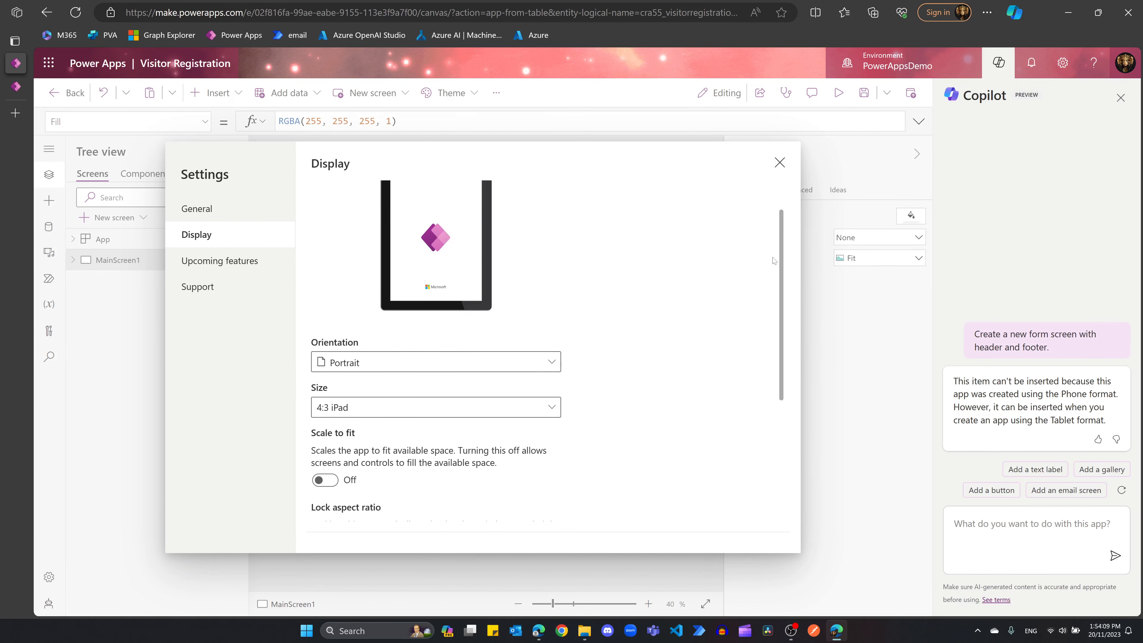
scroll(782, 247, down, 2)
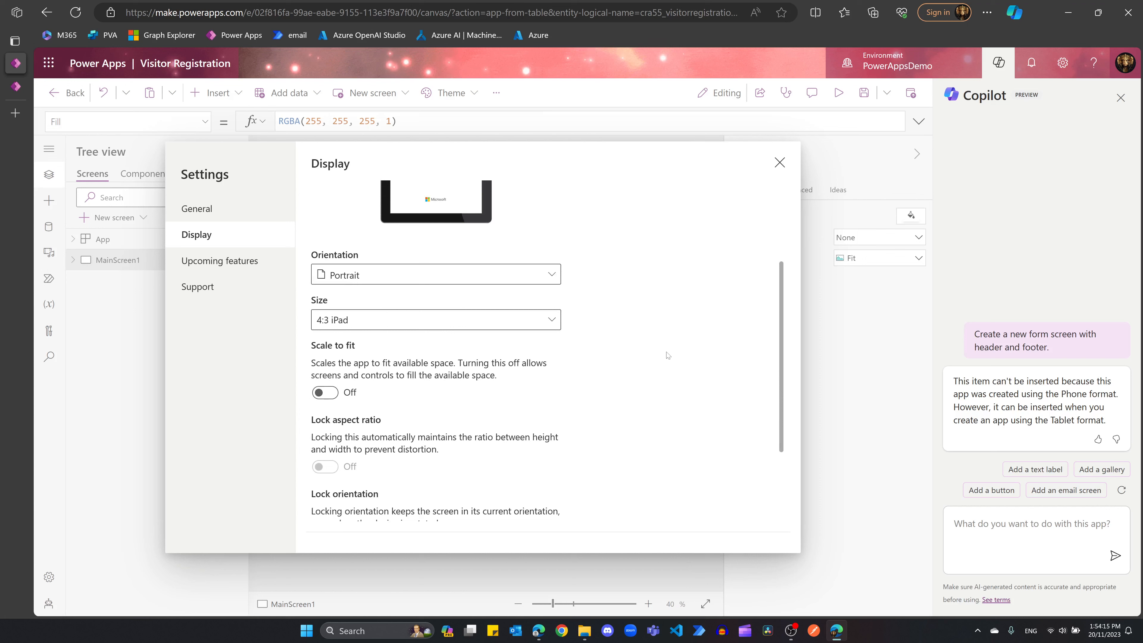
scroll(660, 345, down, 1)
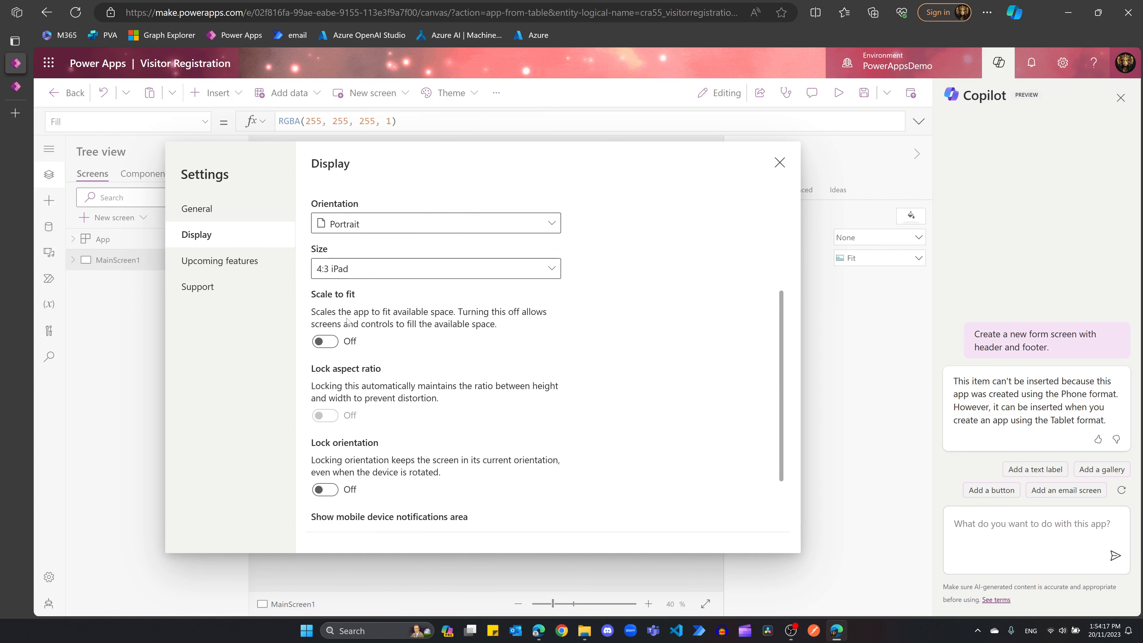
scroll(562, 366, down, 1)
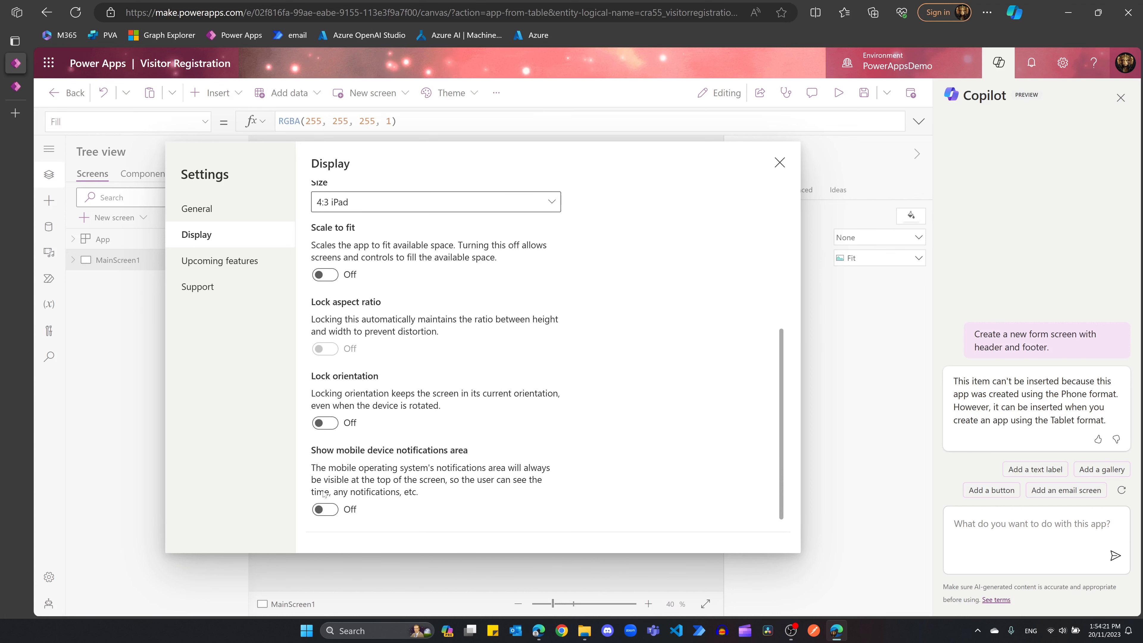
click(323, 510)
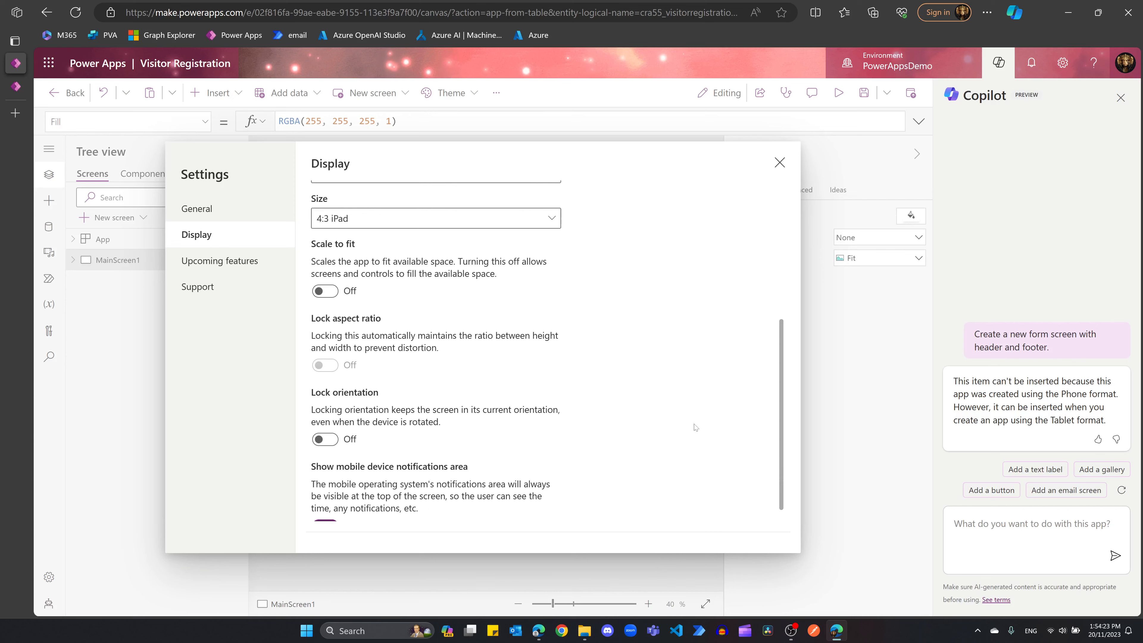
scroll(622, 341, up, 4)
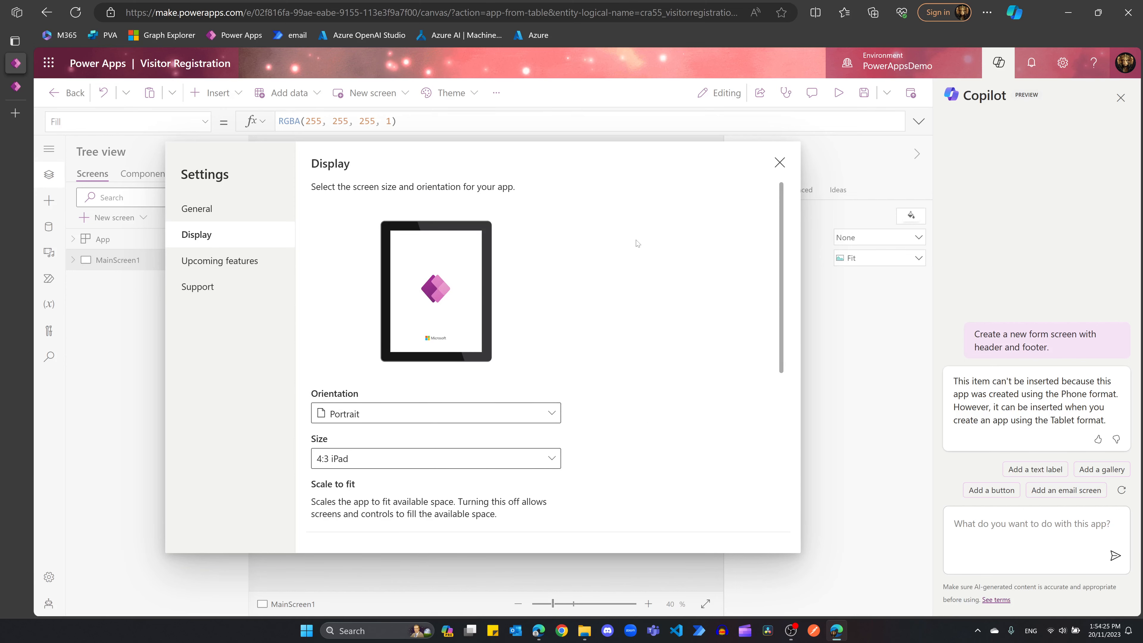
key(Escape)
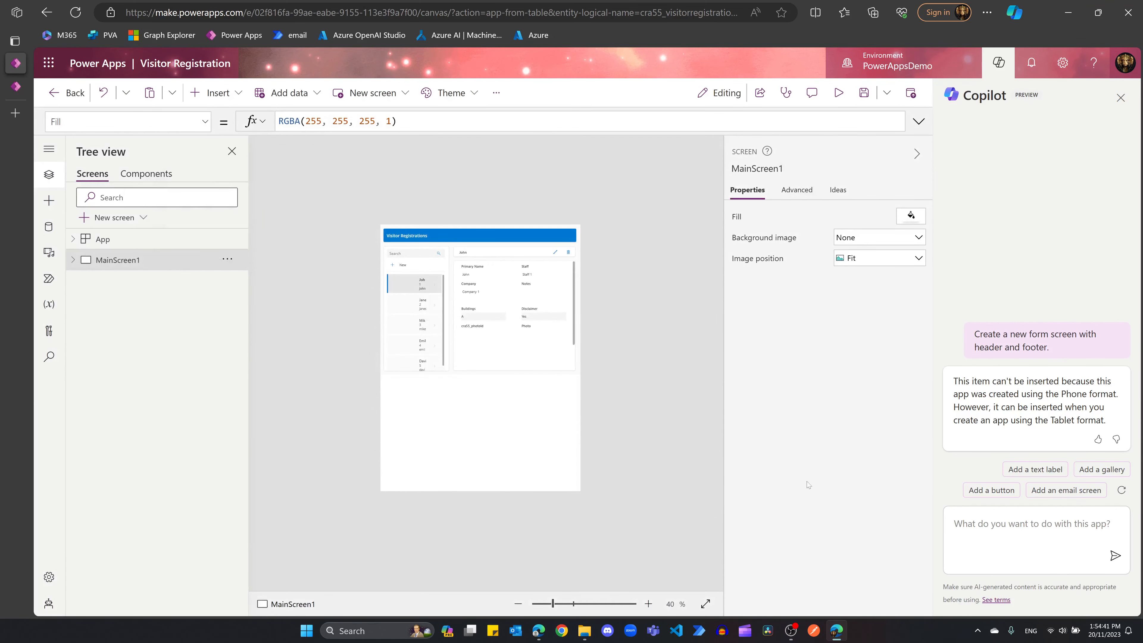
Step: Resend the earlier header-and-footer form screen prompt to Copilot by copy-paste
drag(1066, 348, 973, 334)
key(ctrl+c)
click(1004, 536)
key(ctrl+v)
key(Return)
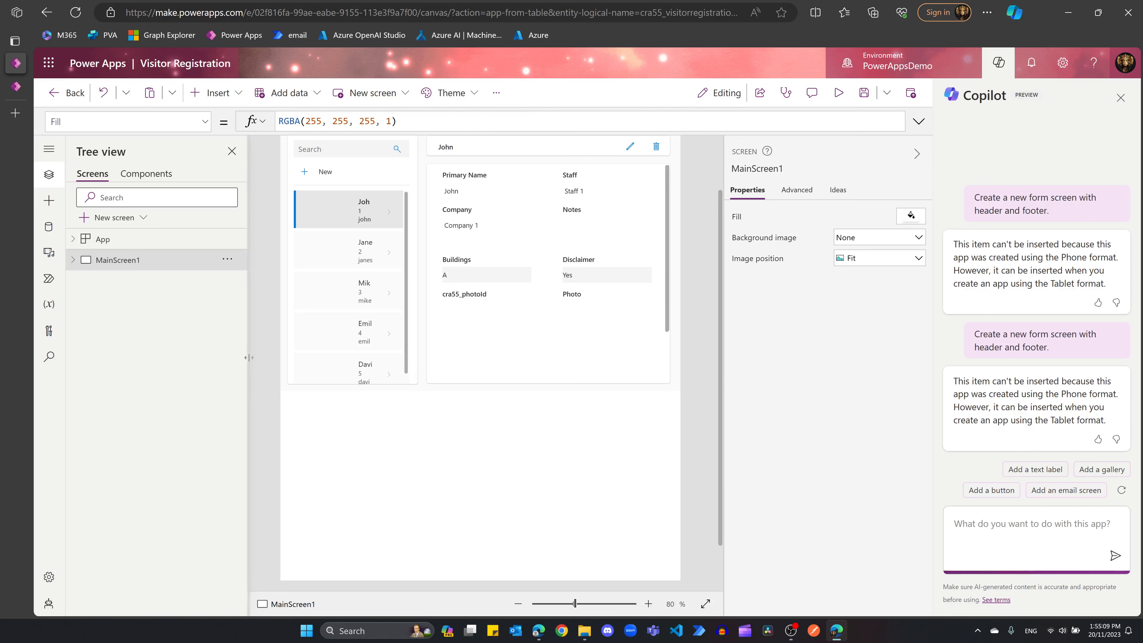
Step: Add a new screen using the header-and-footer layout
click(122, 218)
click(149, 254)
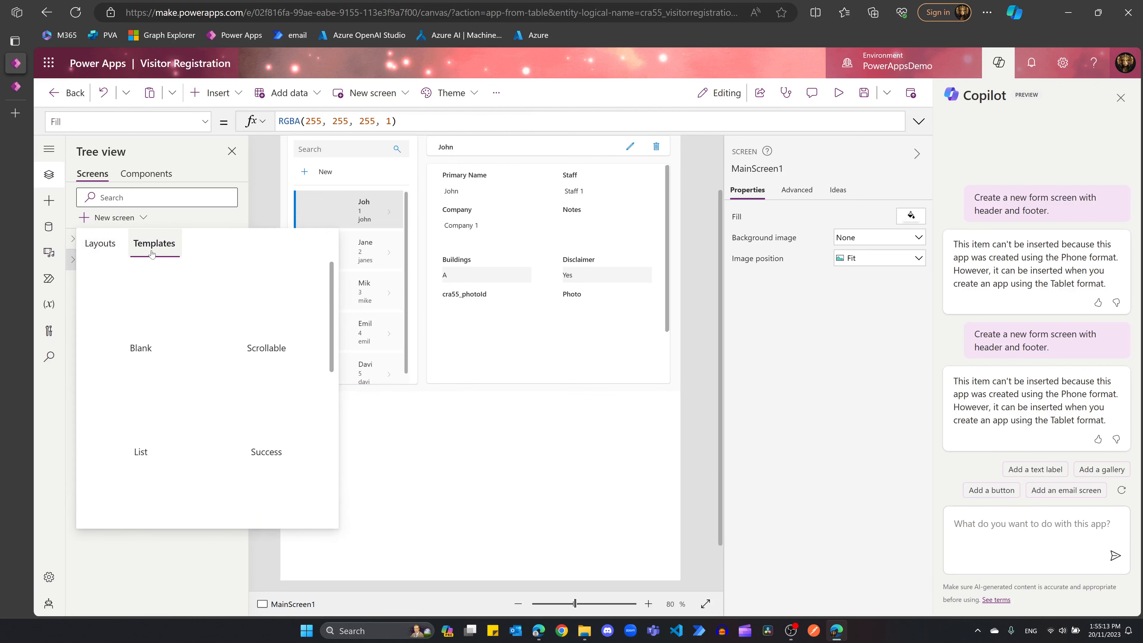
scroll(111, 246, down, 8)
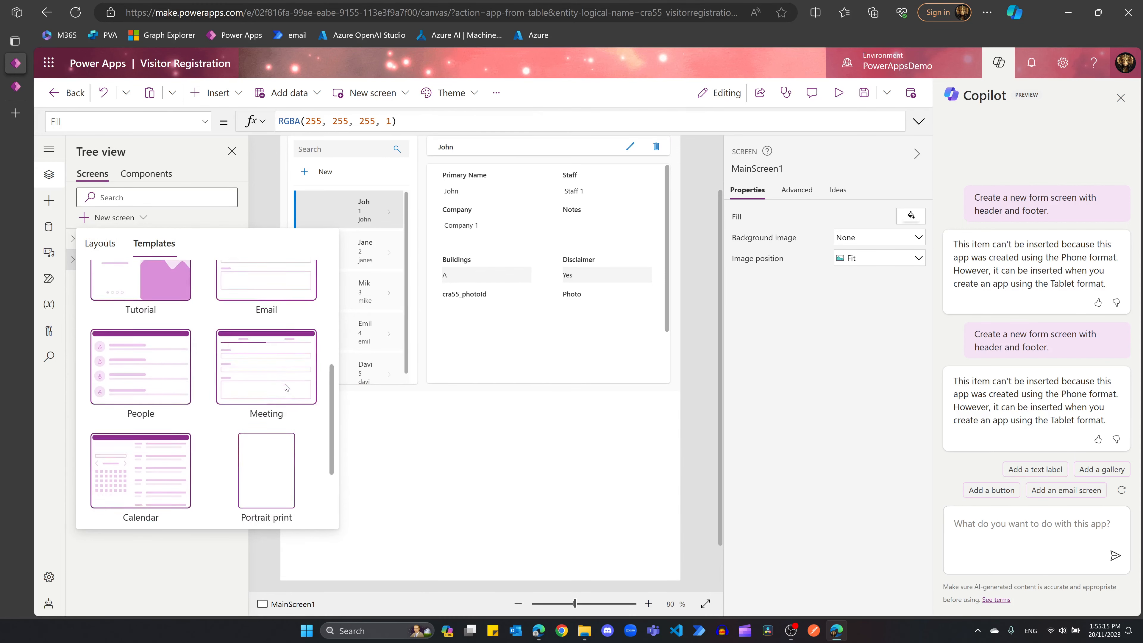
click(112, 252)
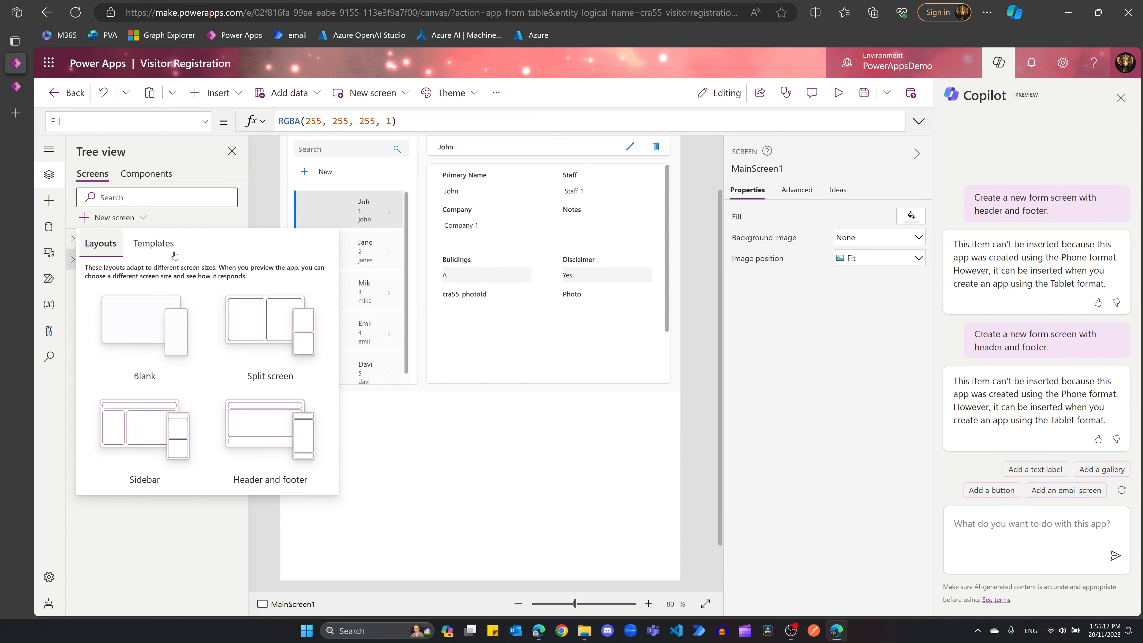
click(260, 429)
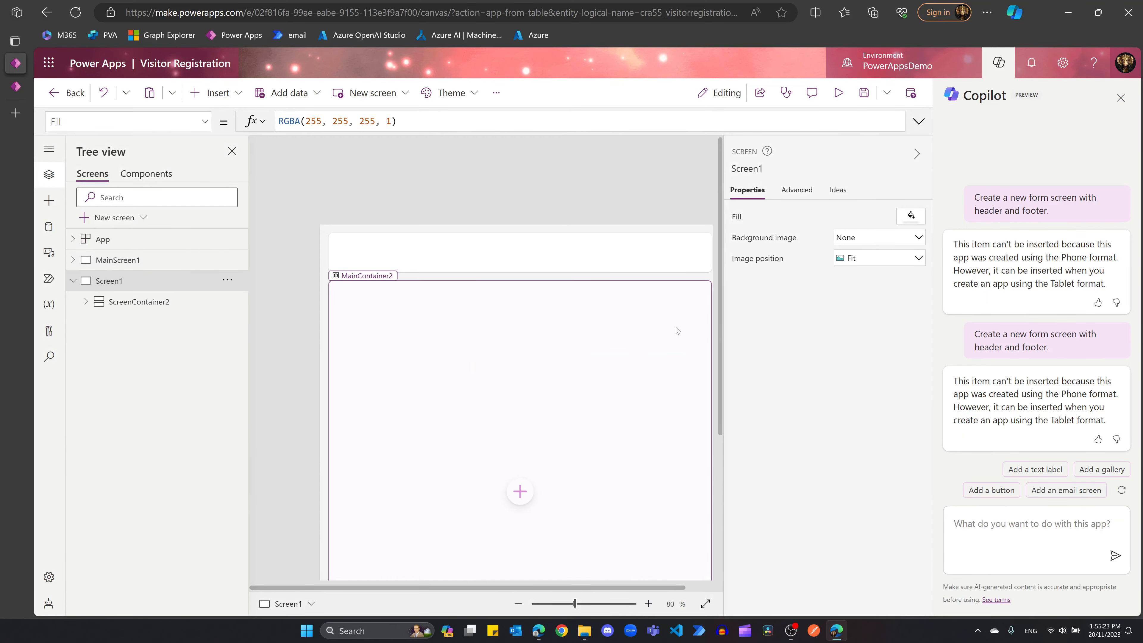
Step: Zoom out to fit Screen1 and select MainContainer2
click(518, 603)
scroll(513, 401, down, 1)
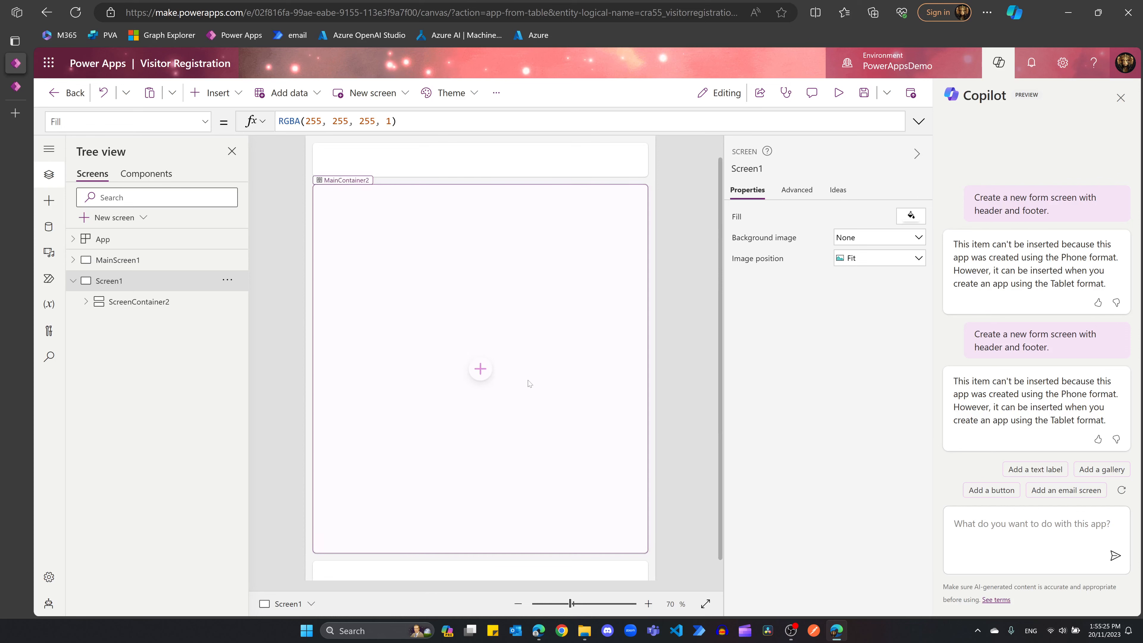
click(518, 603)
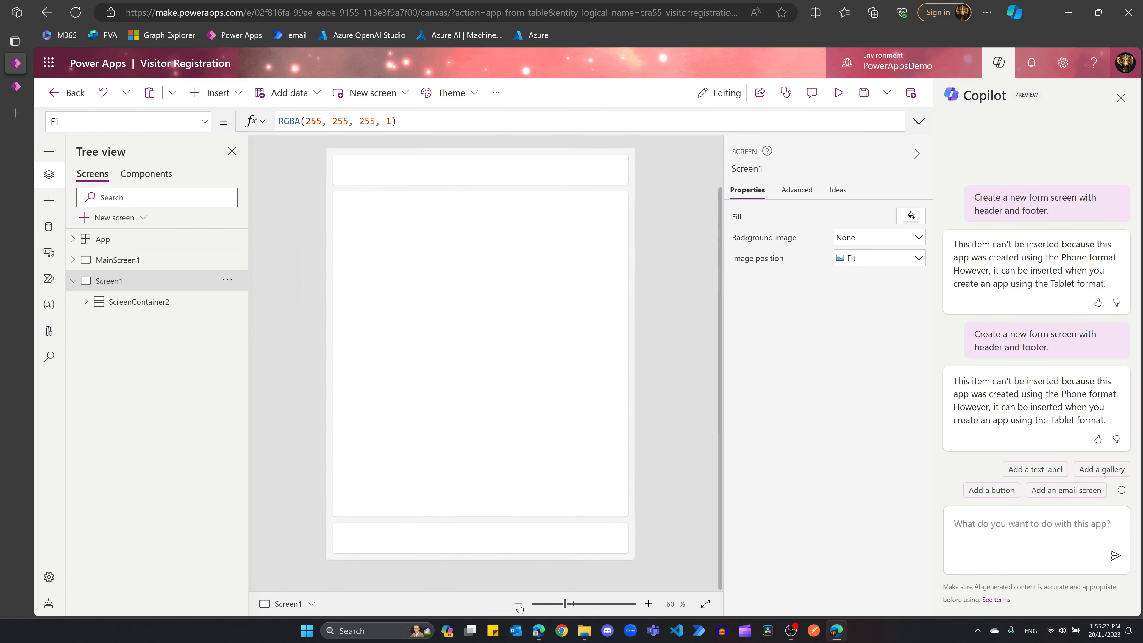
click(436, 315)
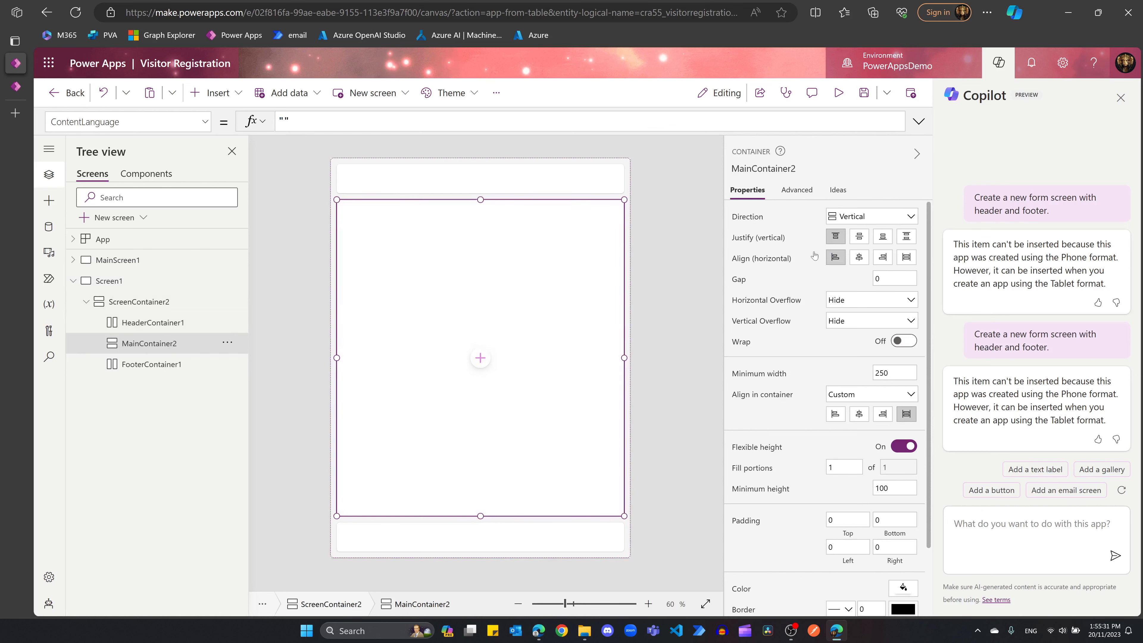
click(1044, 533)
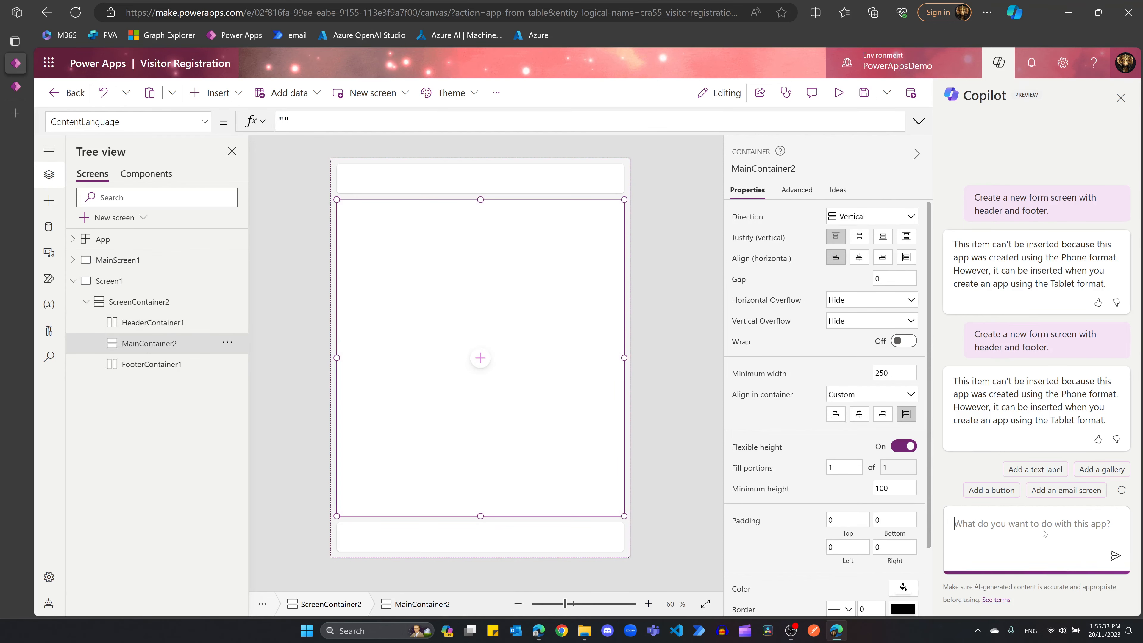
Step: Have Copilot insert a new form into MainContainer2, then close the Copilot pane
text(Insert a new form to Main)
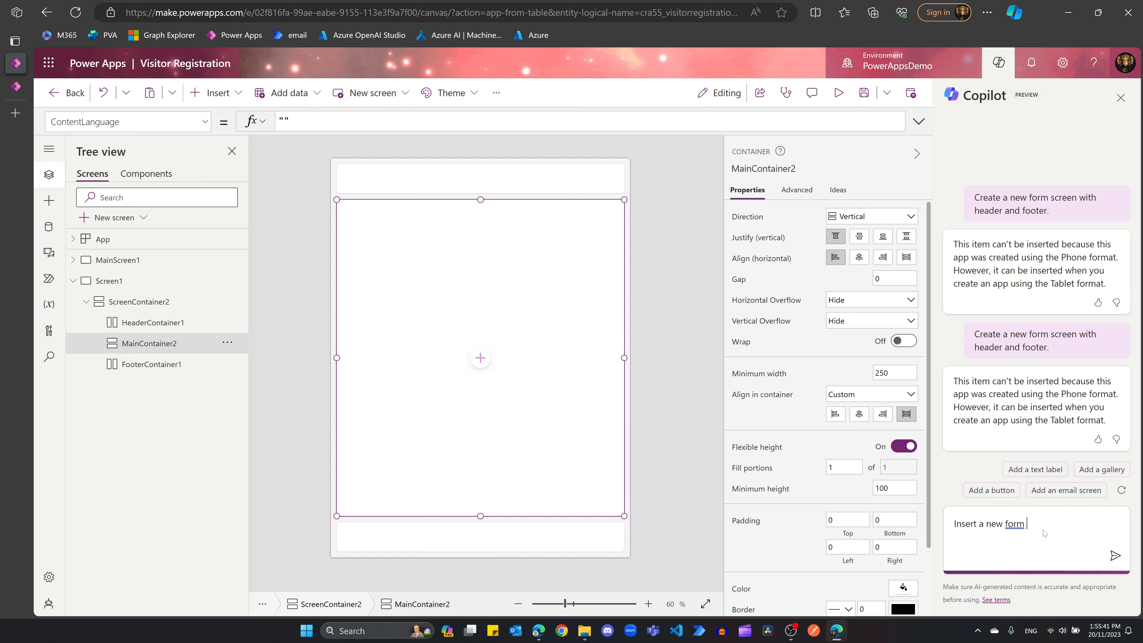
text(Container2)
key(Return)
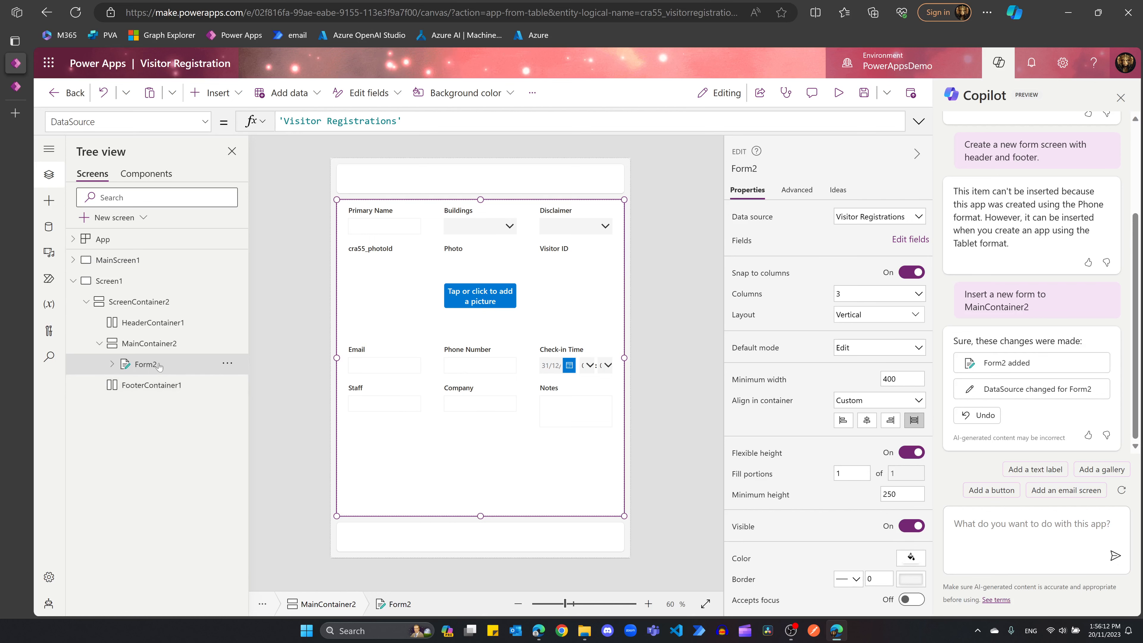
click(999, 63)
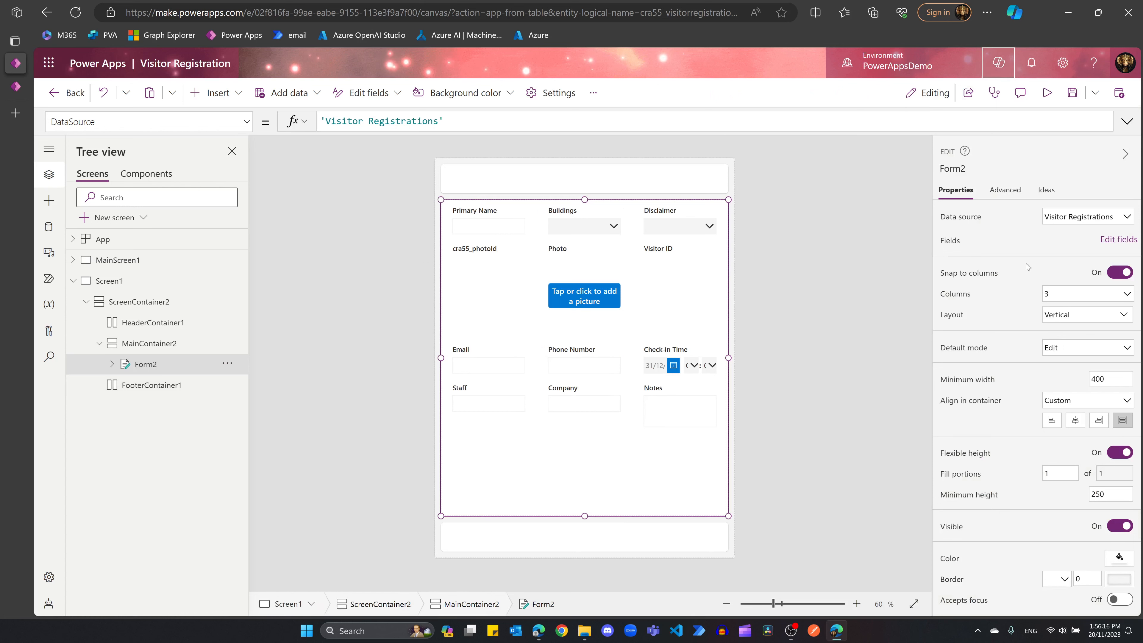
Step: Zoom the canvas to 80% and set the form's Columns to 2
click(856, 604)
click(856, 603)
scroll(854, 314, down, 2)
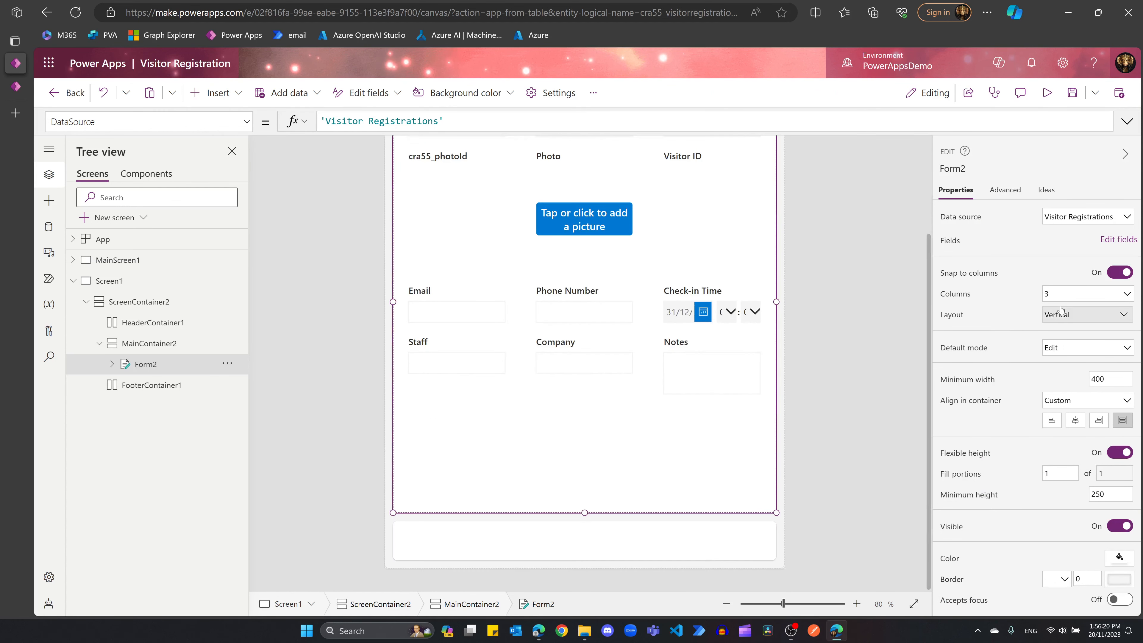
click(1066, 295)
click(1064, 326)
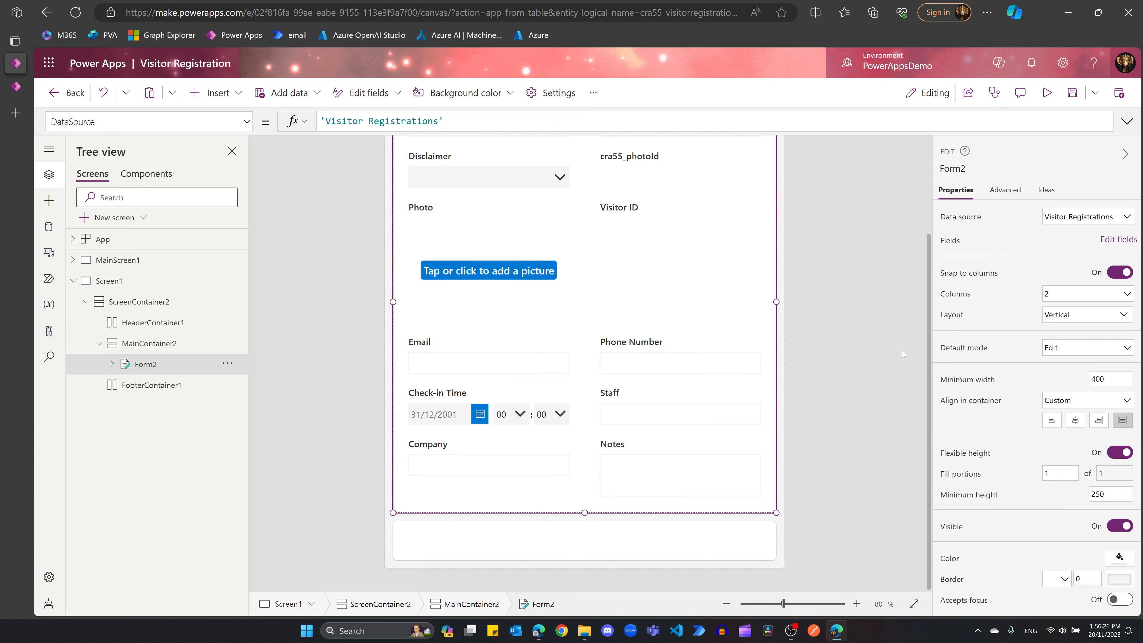
Step: Check the Disclaimer, Primary Name and Buildings cards, then open Form2's Edit fields list
scroll(543, 245, up, 3)
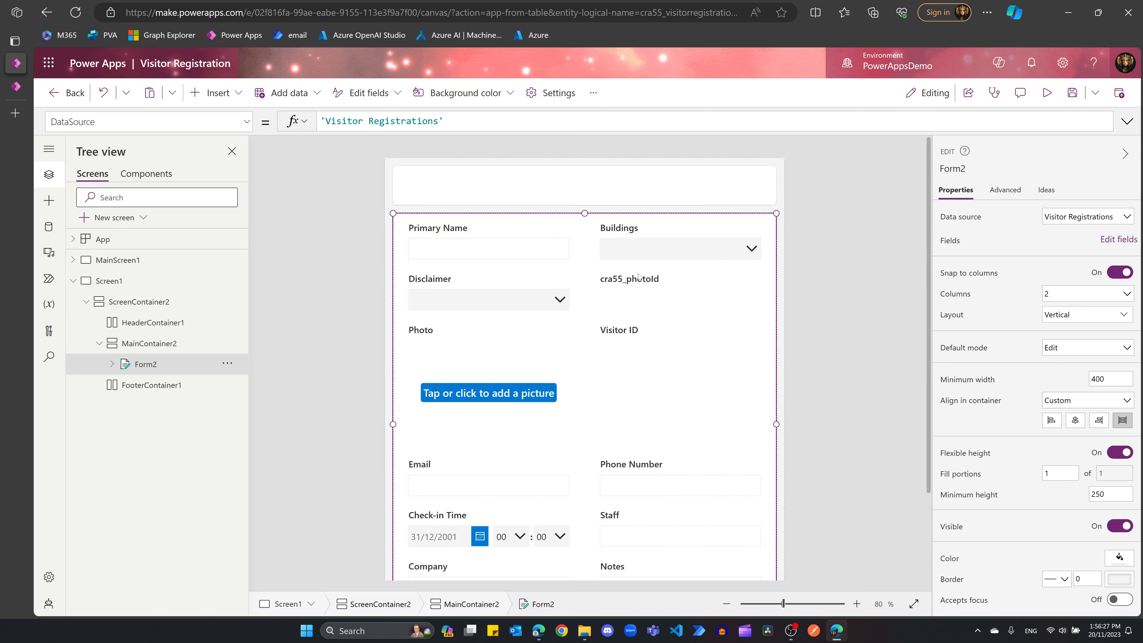
click(497, 277)
click(500, 251)
click(639, 253)
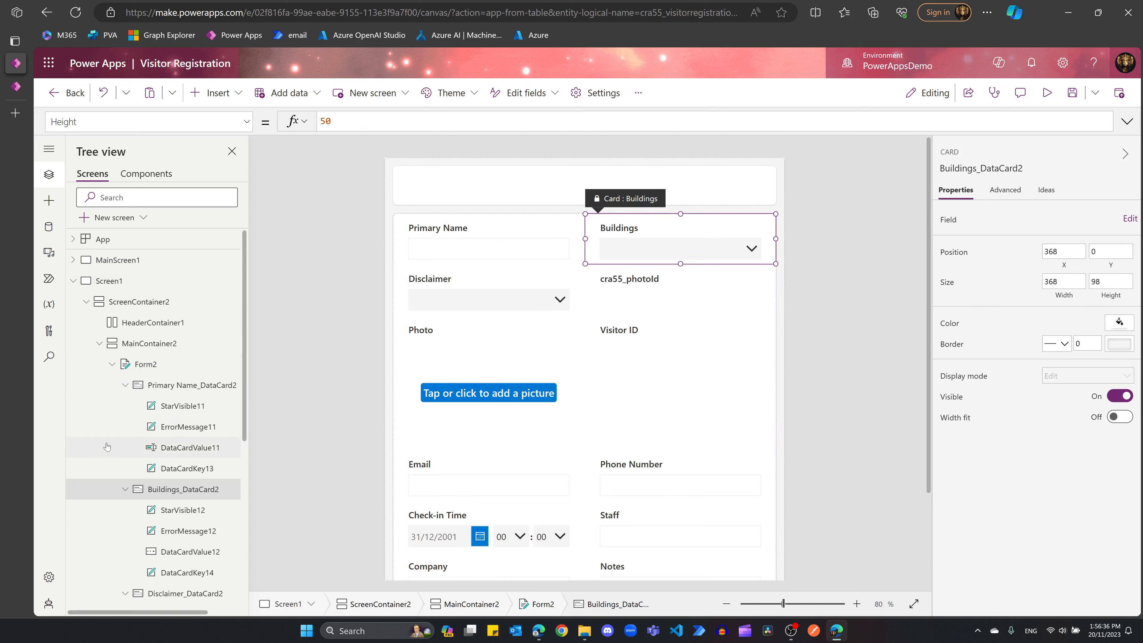
click(144, 370)
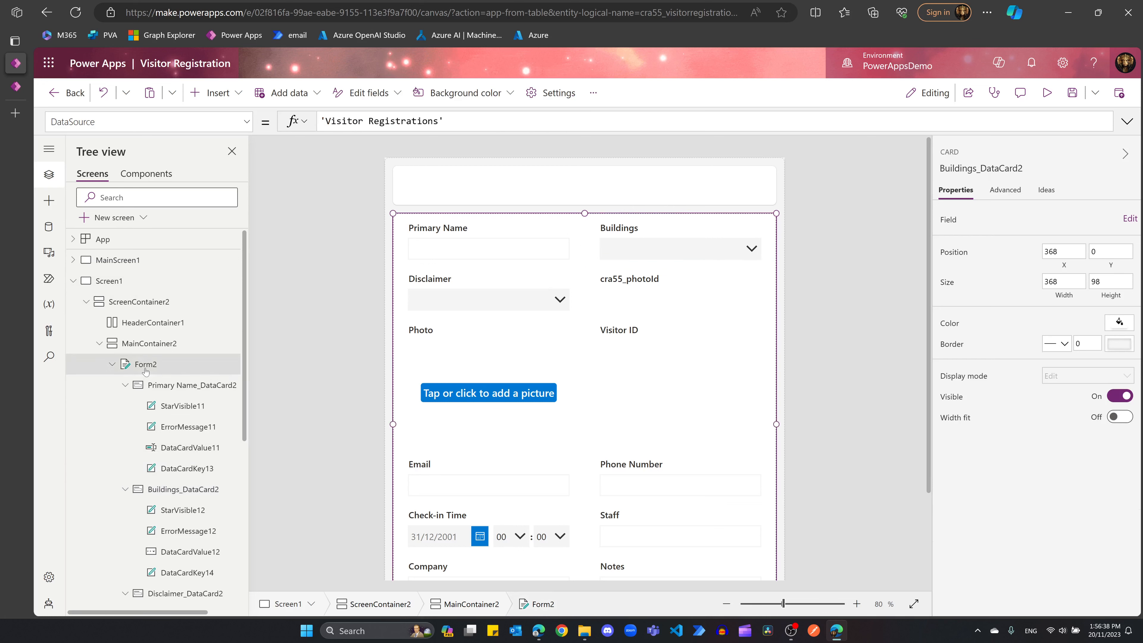
click(1118, 240)
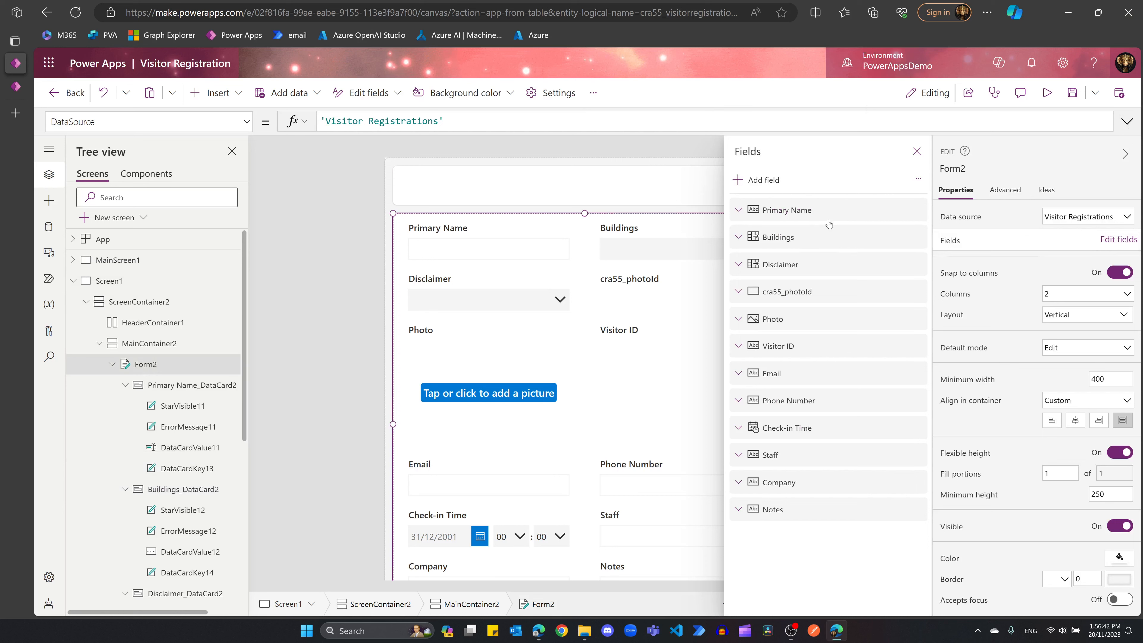
Step: Remove the cra55_photoId field from Form2
click(739, 292)
click(911, 292)
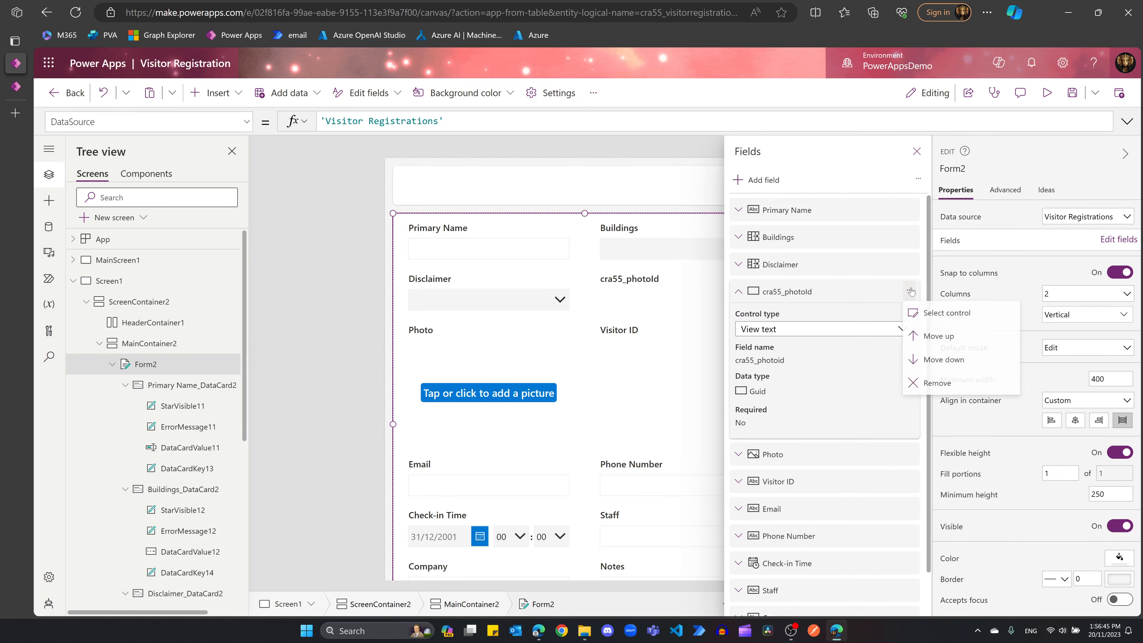
click(936, 388)
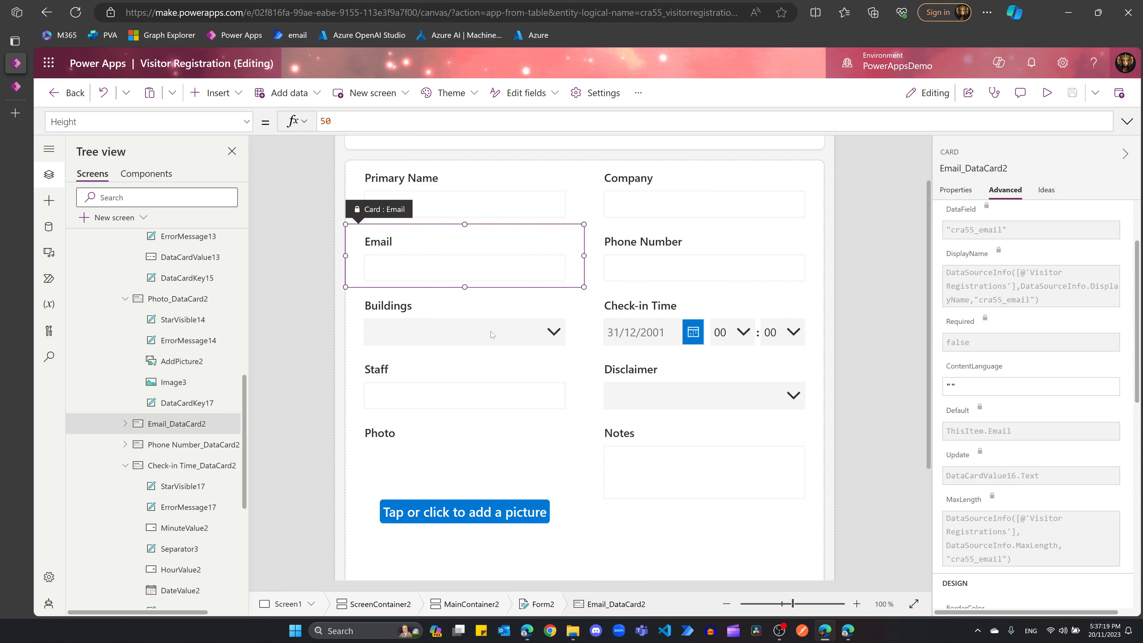
Step: Select the Buildings, Check-in Time, Disclaimer and Staff cards in turn
click(402, 338)
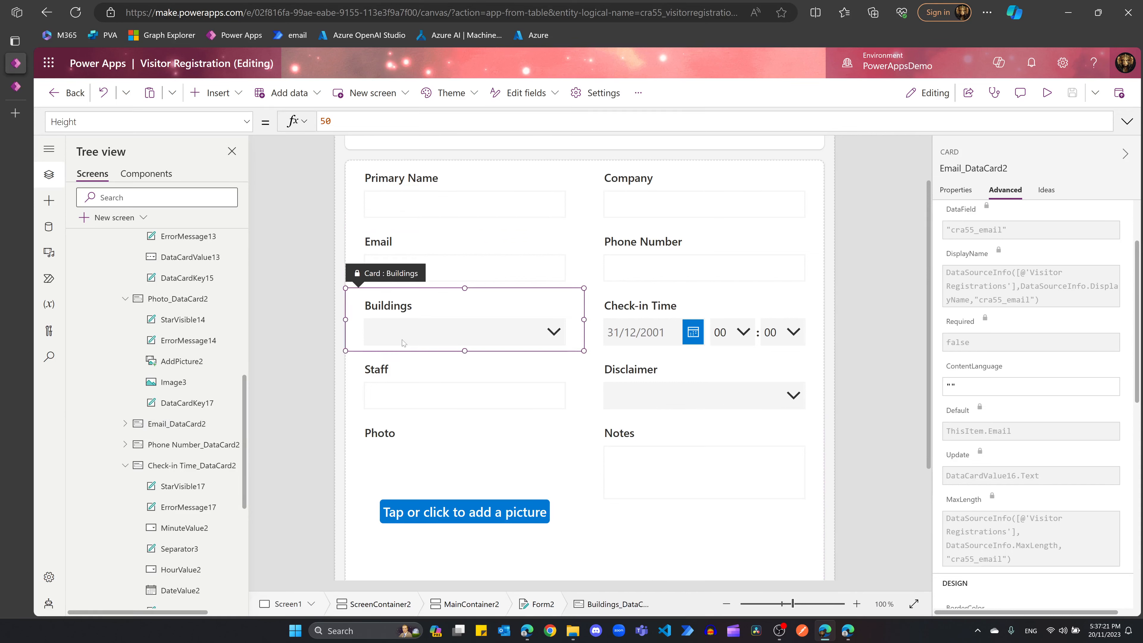
click(402, 338)
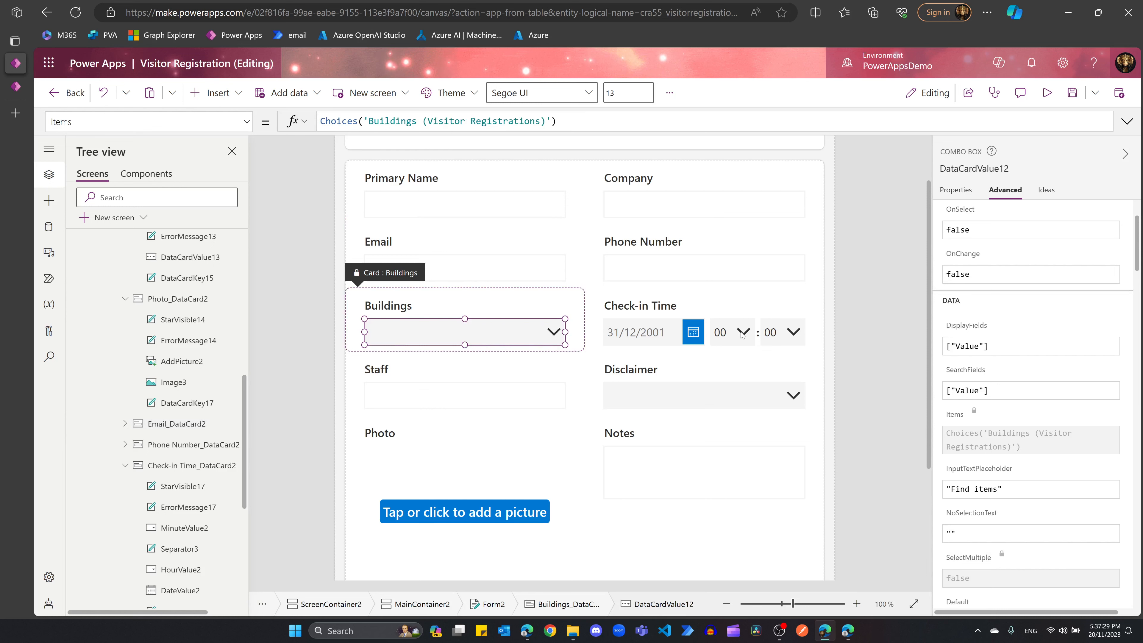
click(651, 334)
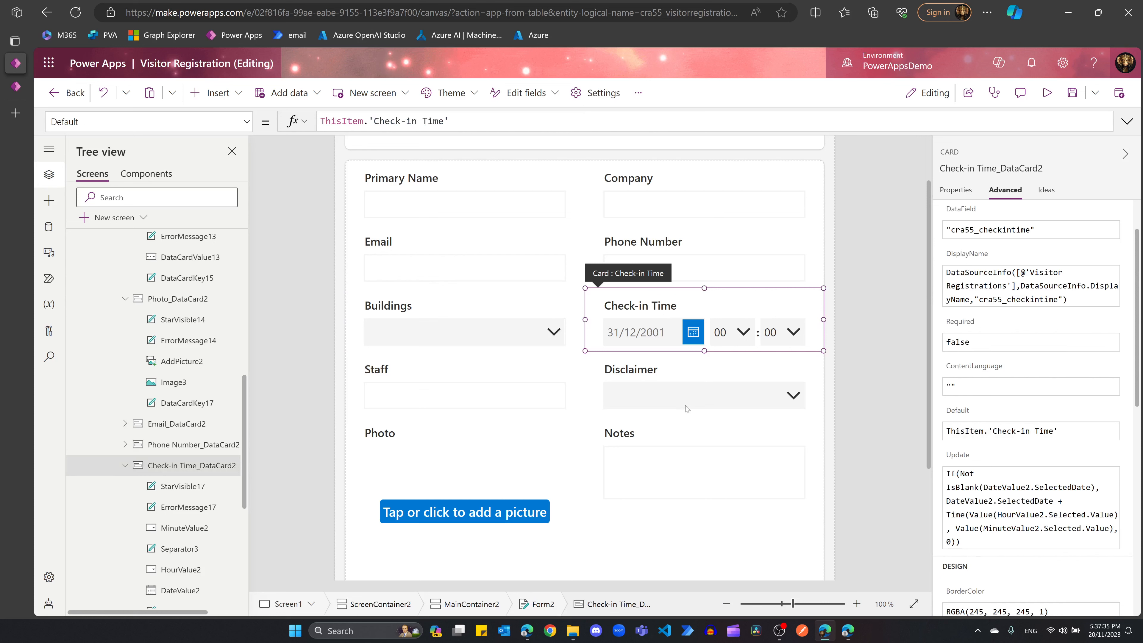
click(653, 400)
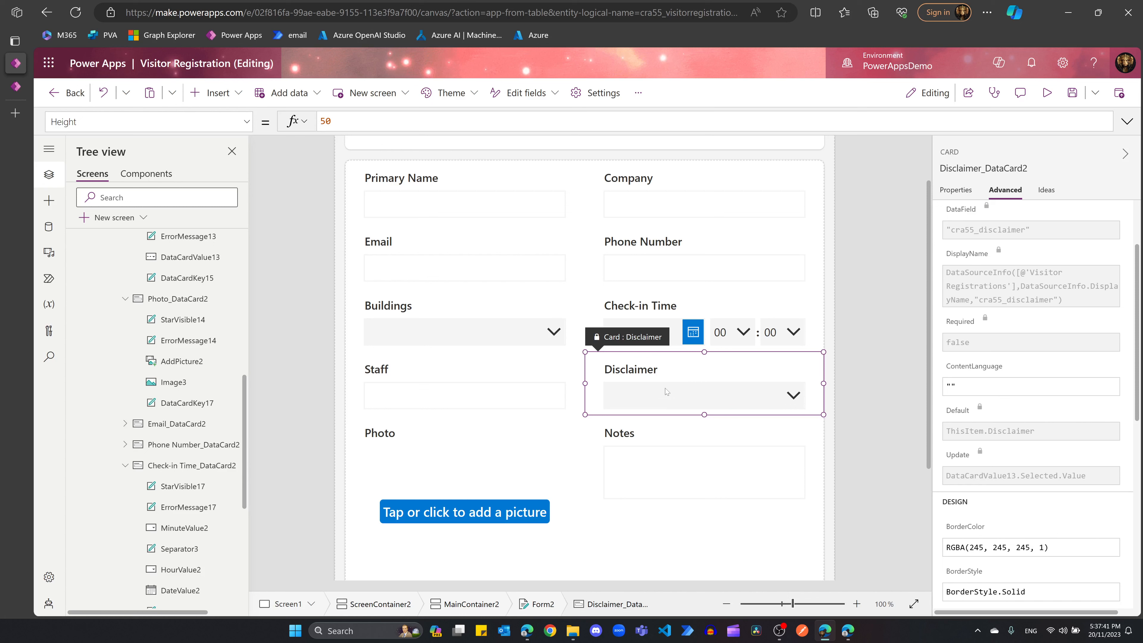
click(443, 394)
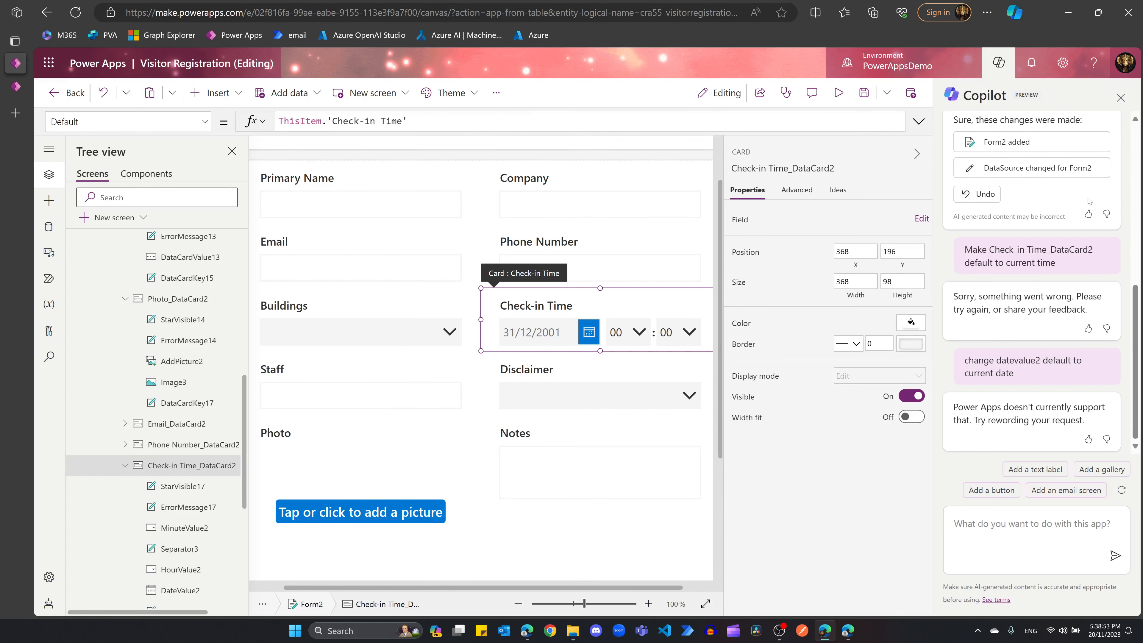
Step: Rate Copilot's error reply helpful and note the Check-in Time_DataCard2 and DateValue2 names
click(1089, 328)
drag(987, 249, 1098, 250)
click(1061, 267)
double_click(1018, 360)
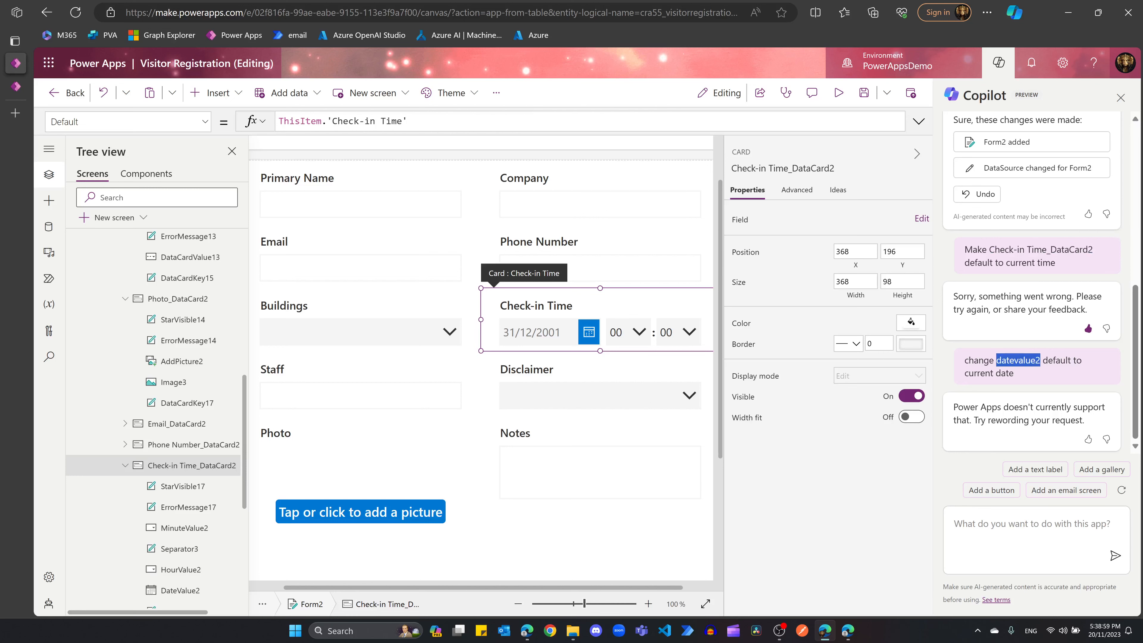
click(523, 335)
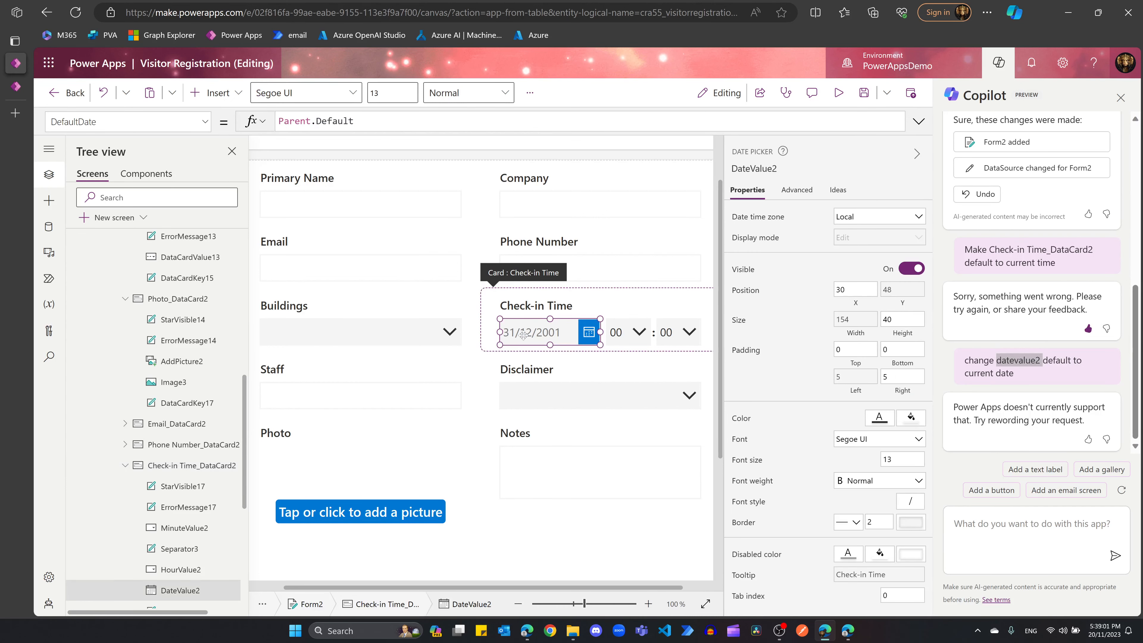
click(1056, 379)
click(1003, 539)
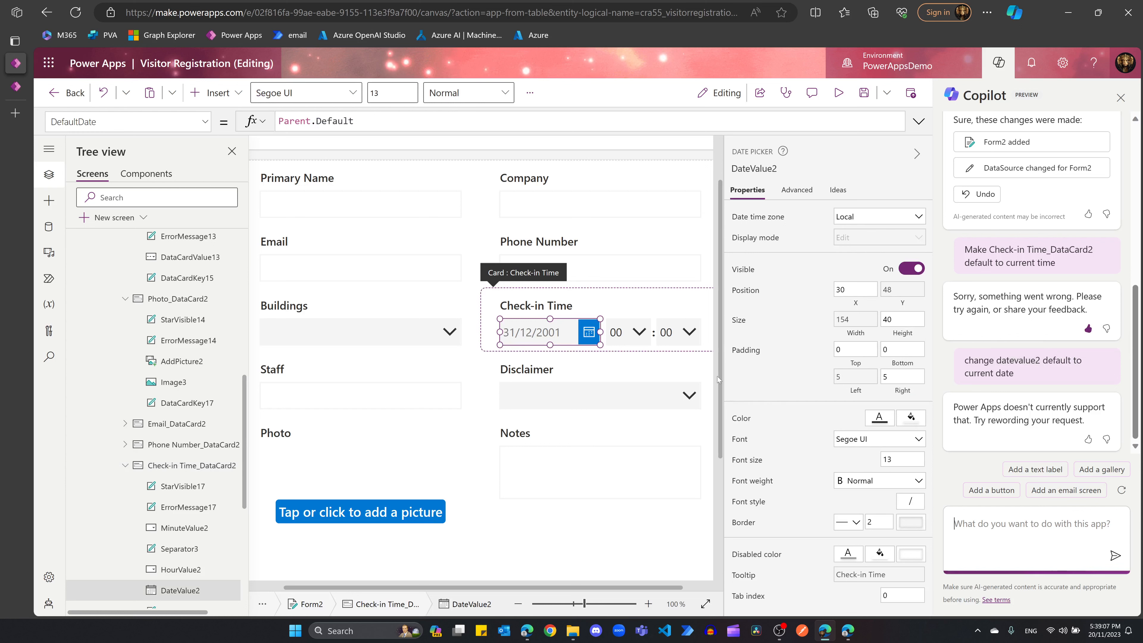
Step: Select the Check-in Time date picker and show its Advanced property formulas
click(539, 334)
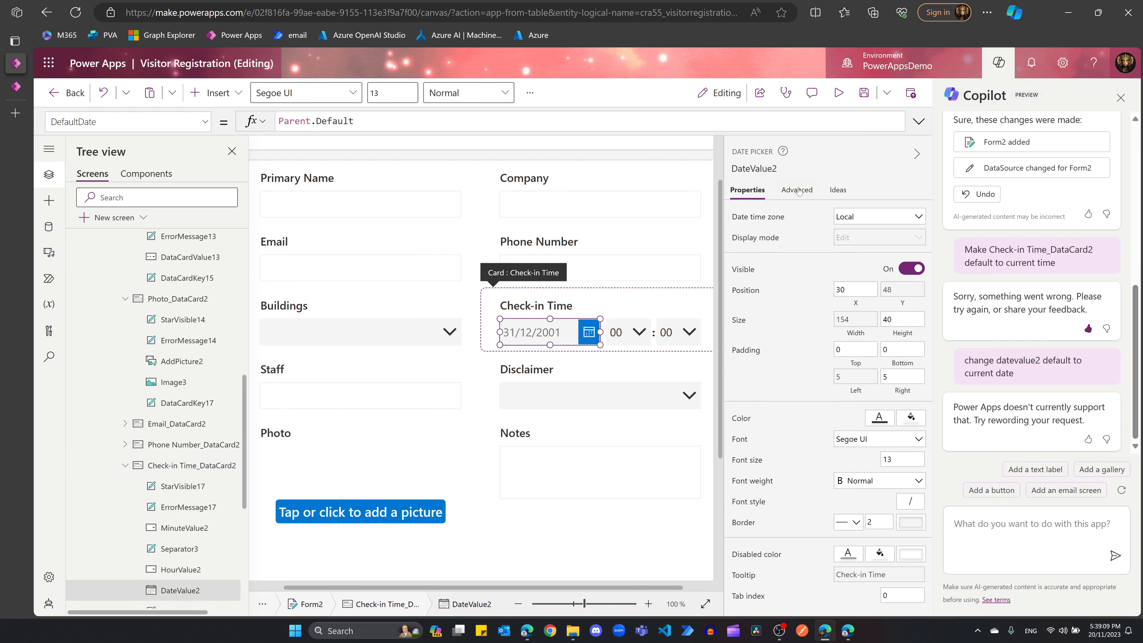
click(543, 298)
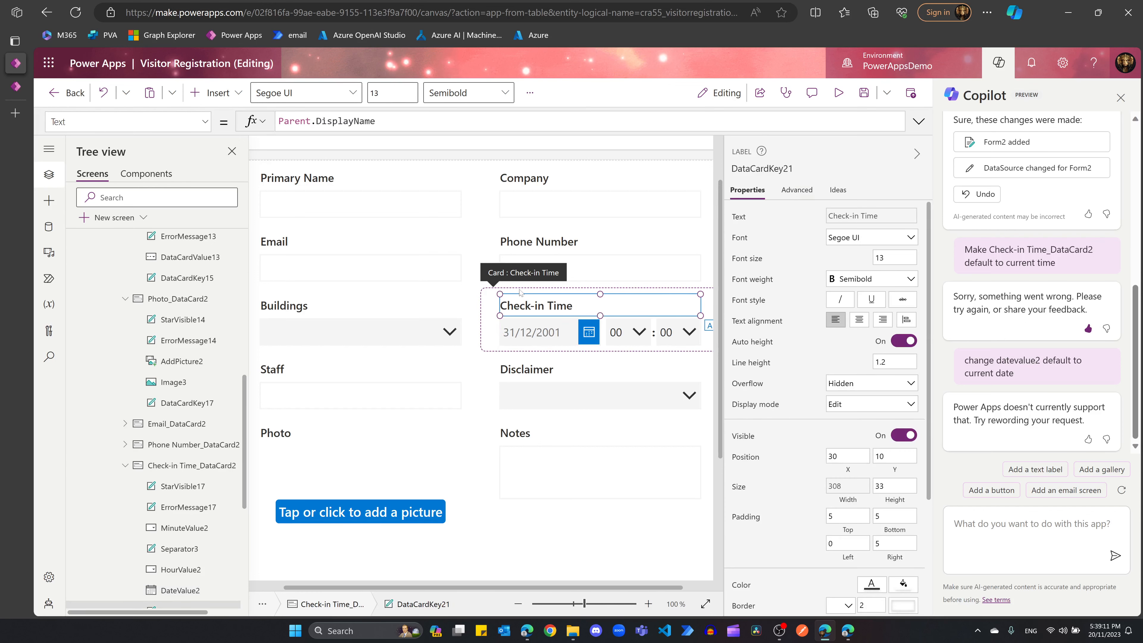
click(495, 318)
click(556, 333)
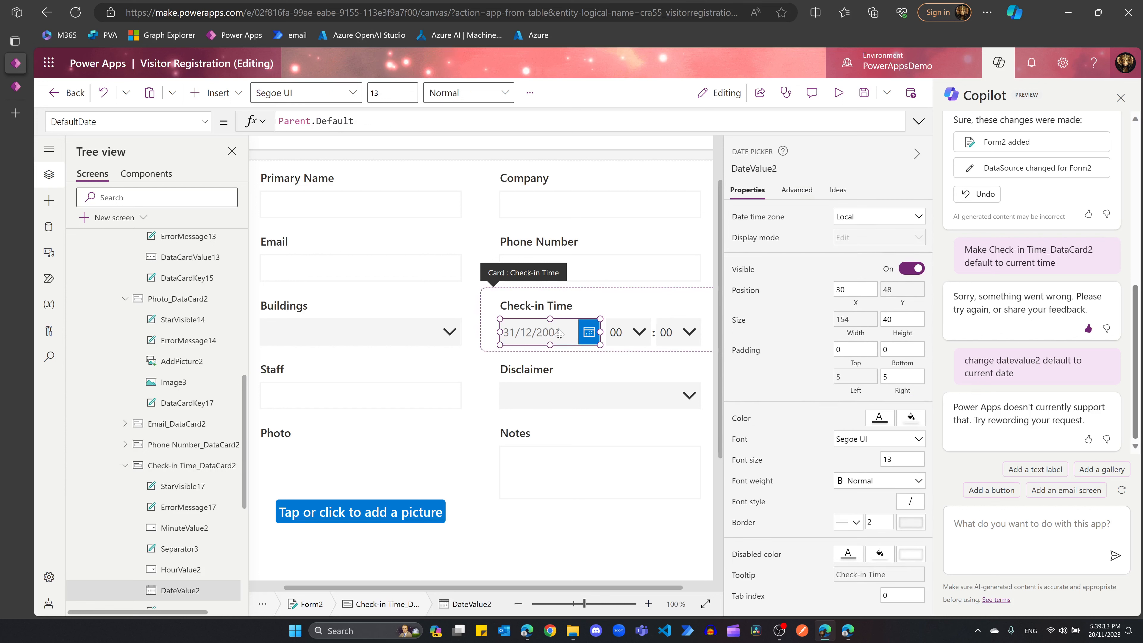
click(795, 191)
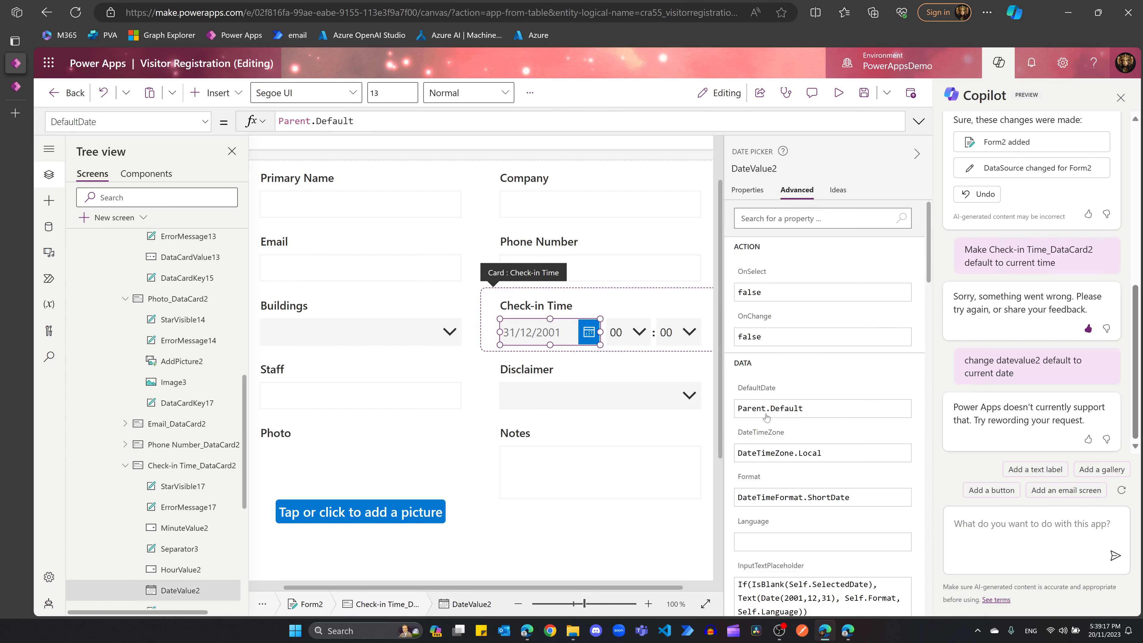
Step: Set the Check-in date picker's DefaultDate to Now()
click(800, 410)
triple_click(804, 409)
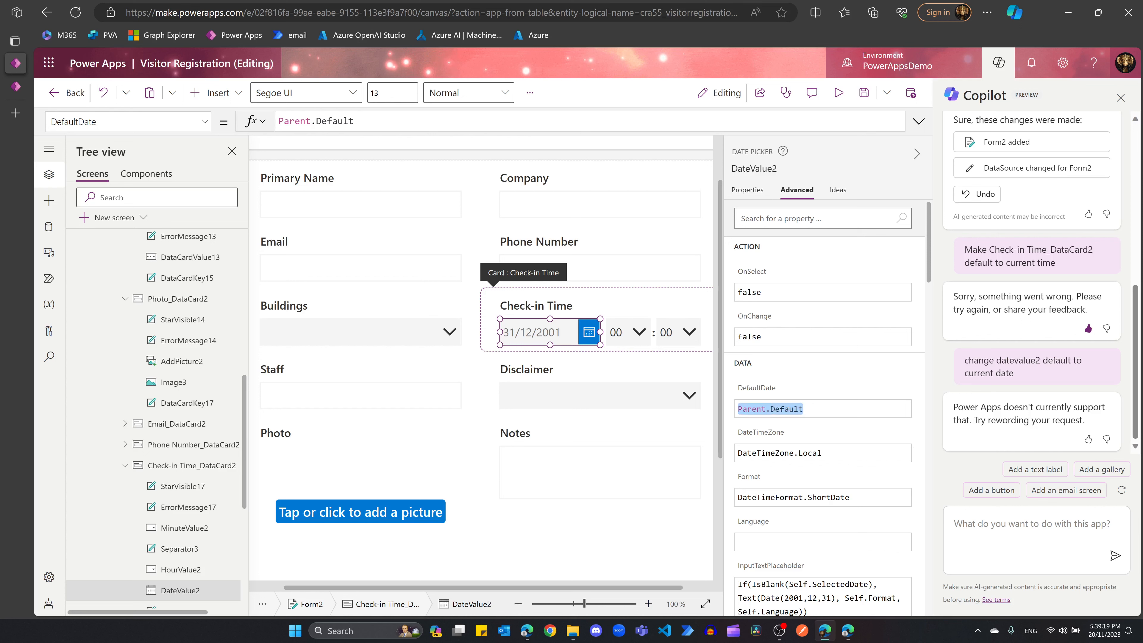
text(now)
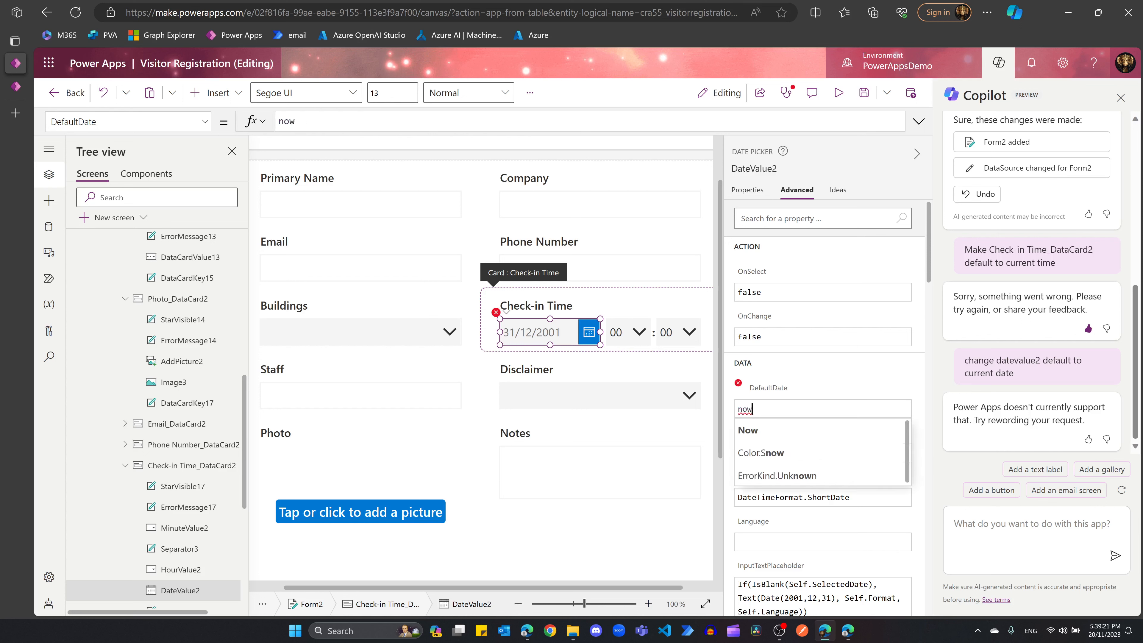
key(Tab)
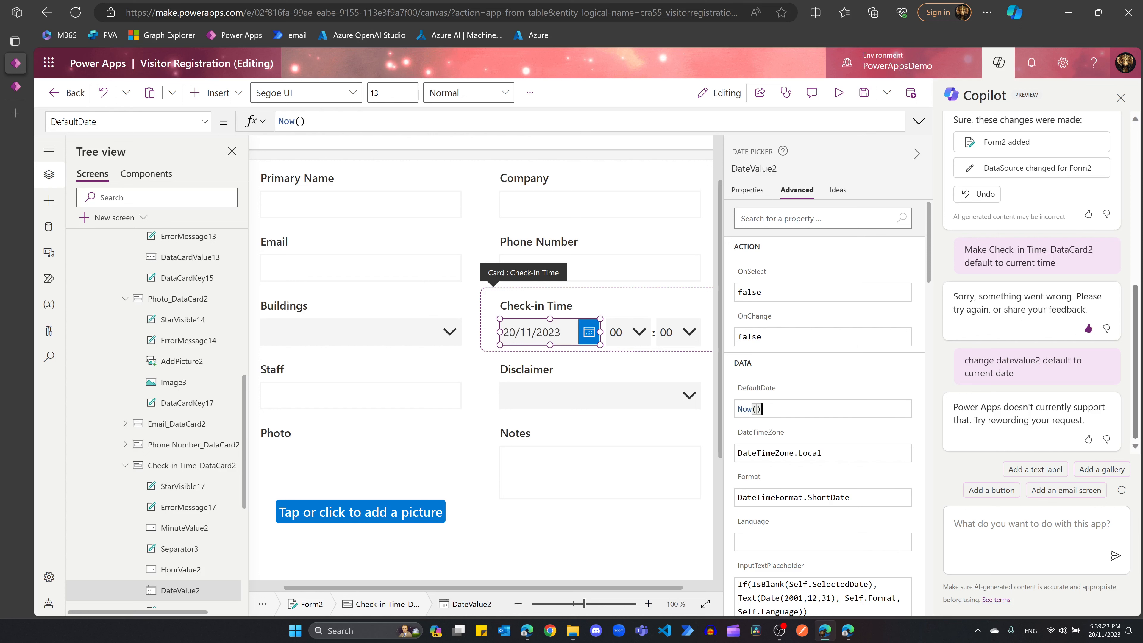
Step: Default the Check-in Time hour dropdown to Text(Hour(Now()),"00")
click(620, 336)
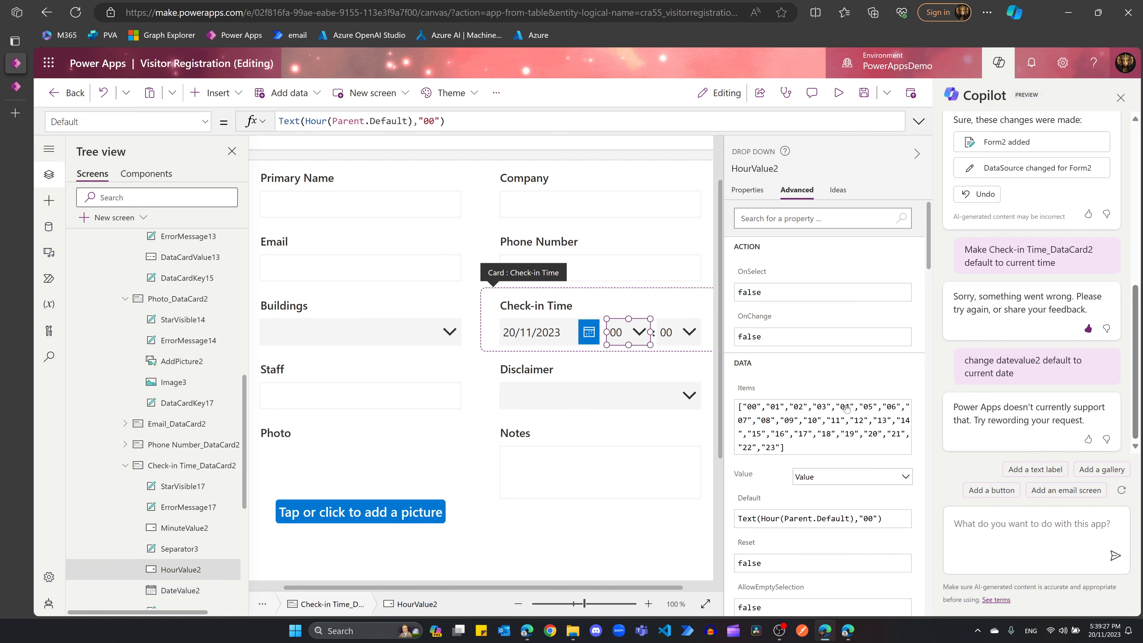
scroll(788, 431, down, 3)
click(793, 396)
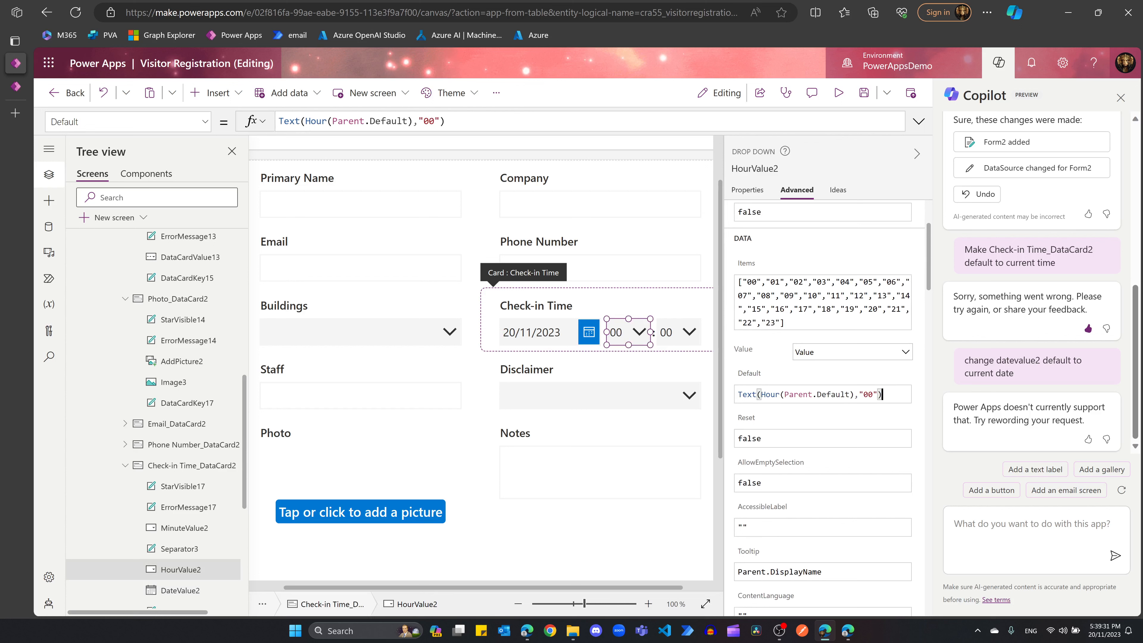
click(849, 394)
key(BackSpace)
key(BackSpace)
key(BackSpace)
key(BackSpace)
key(BackSpace)
key(BackSpace)
key(BackSpace)
key(BackSpace)
key(BackSpace)
key(BackSpace)
key(BackSpace)
key(BackSpace)
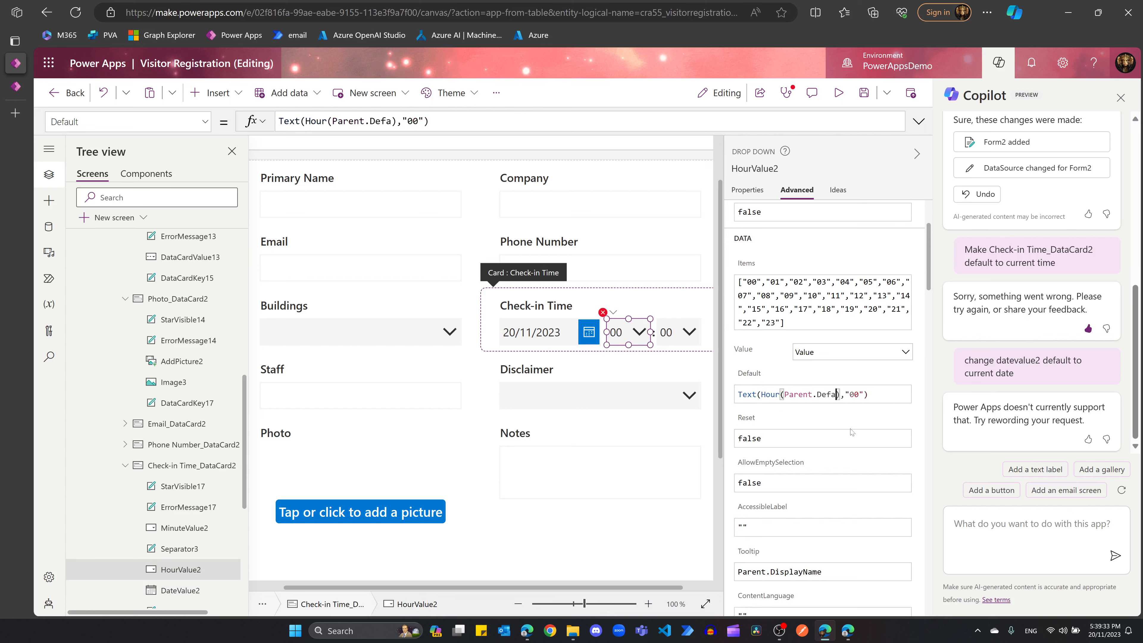
key(BackSpace)
key(BackSpace)
text(Now())
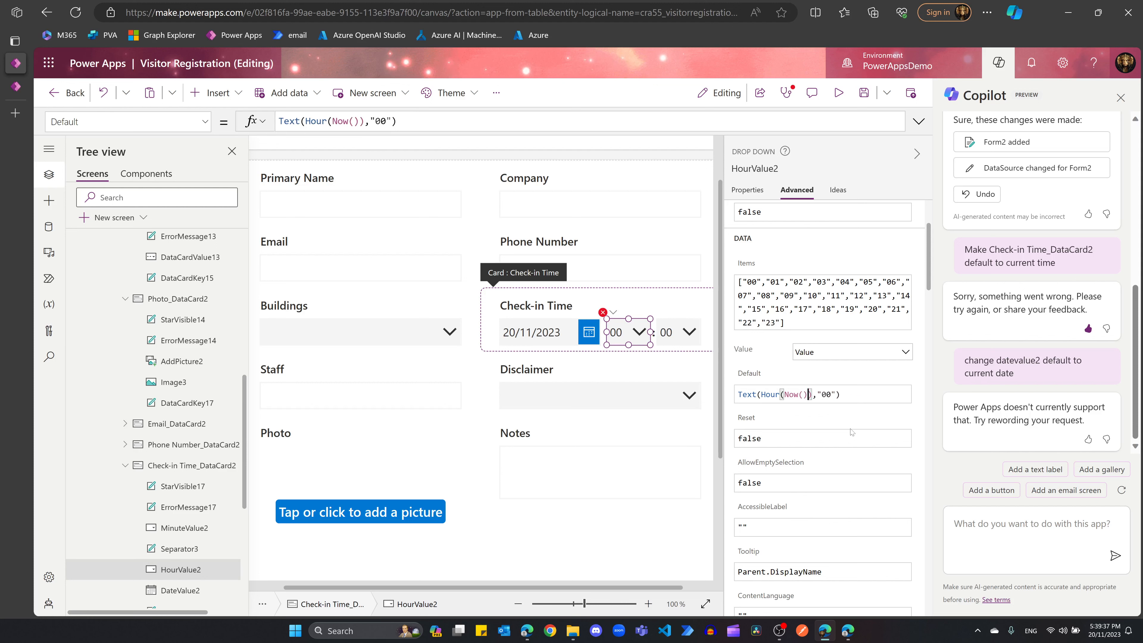
Step: Default the Check-in Time minute dropdown to Text(Minute(Now()),"00")
click(666, 337)
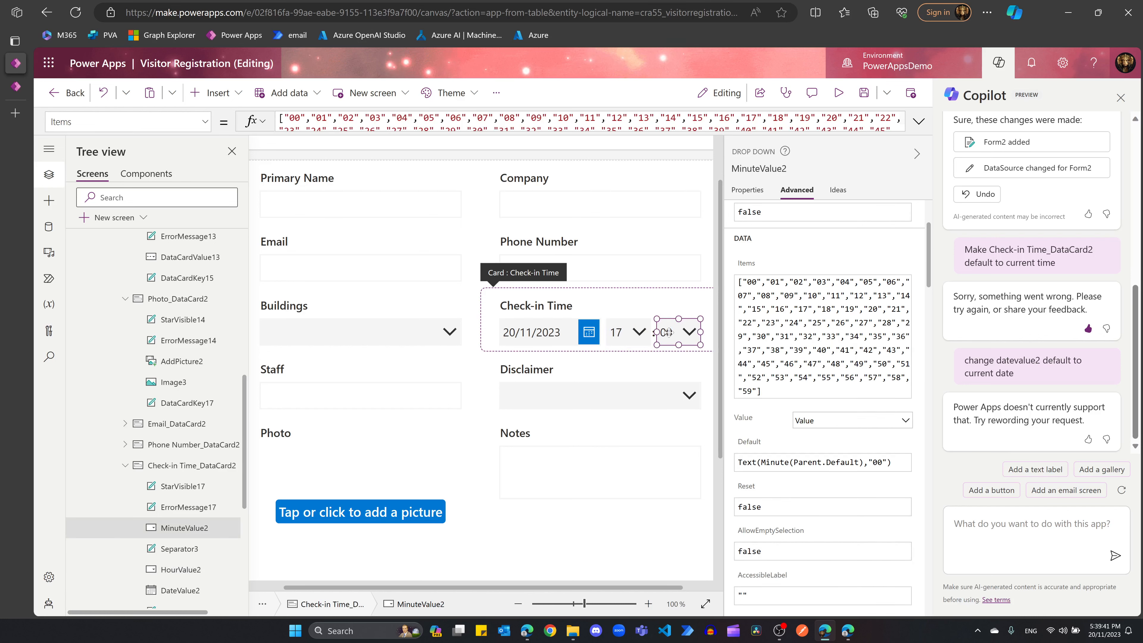
scroll(801, 404, down, 2)
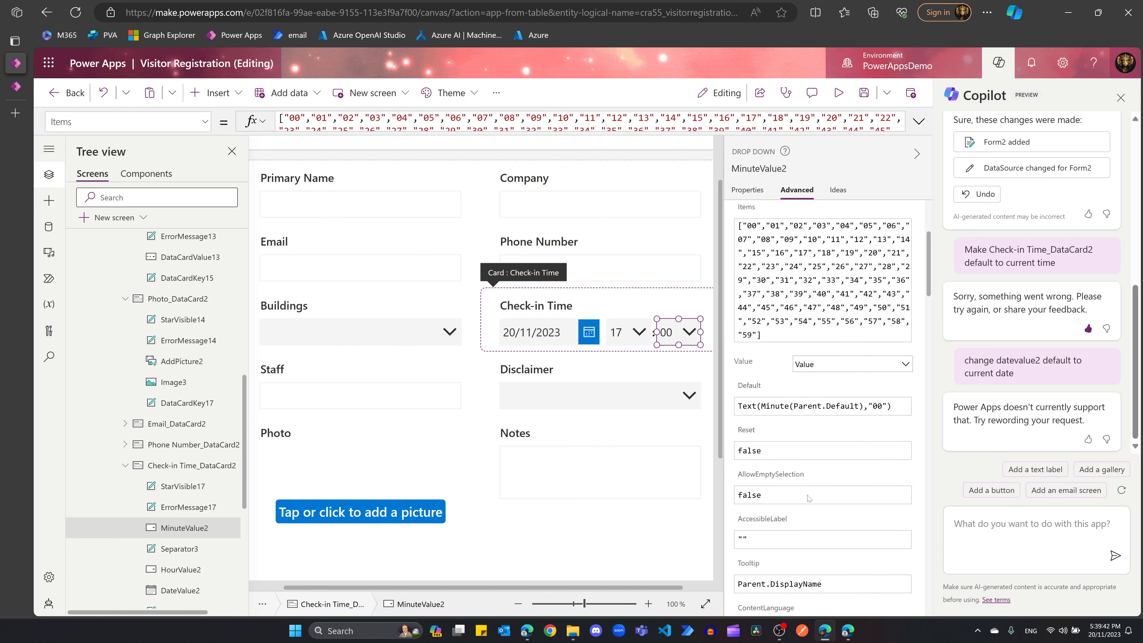
click(802, 404)
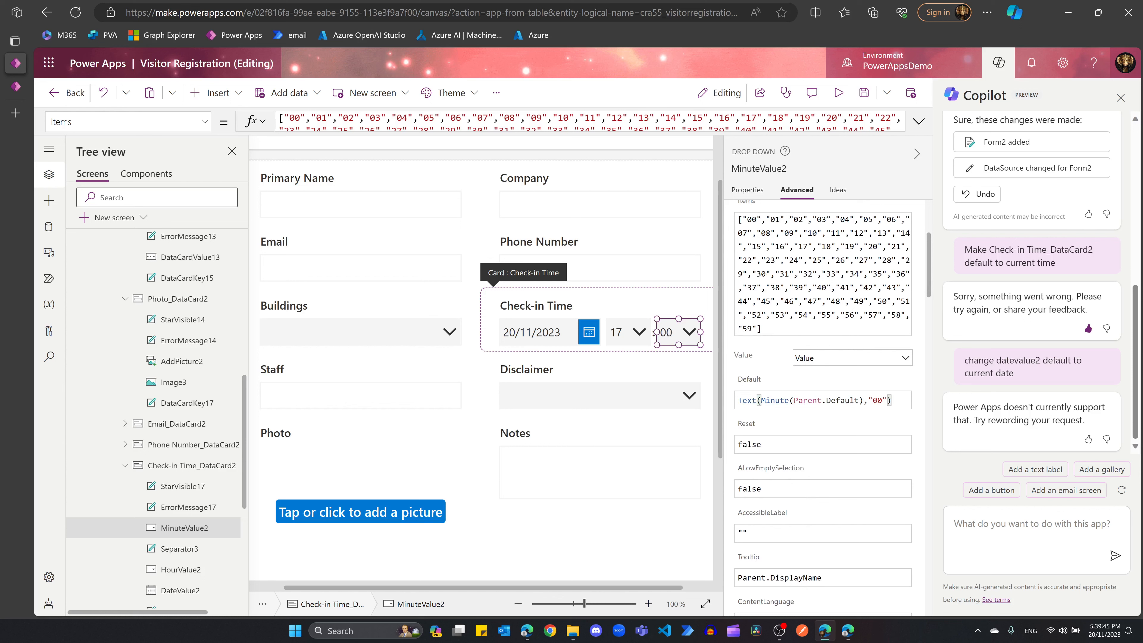
double_click(846, 400)
text(De)
key(BackSpace)
key(BackSpace)
key(BackSpace)
key(BackSpace)
key(BackSpace)
key(BackSpace)
key(BackSpace)
key(BackSpace)
key(BackSpace)
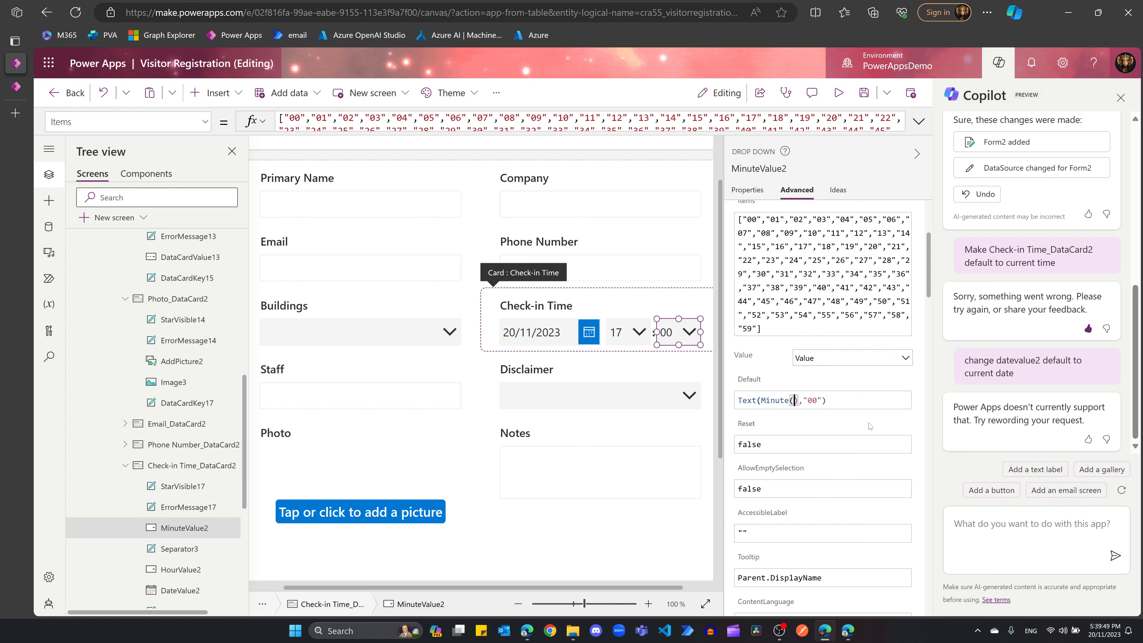
text(Now)
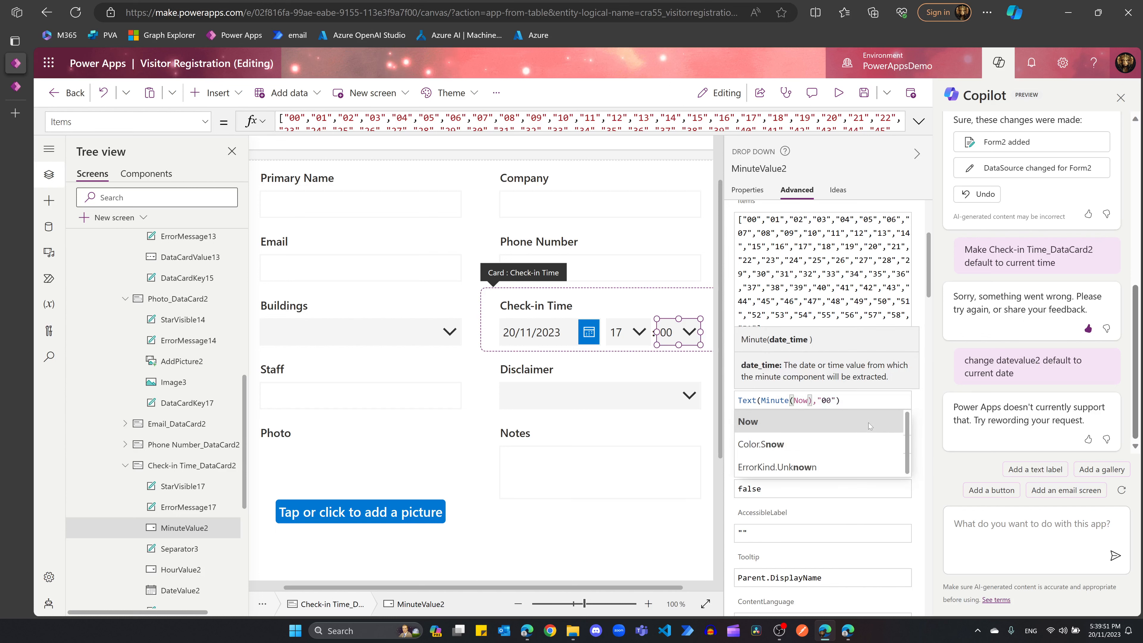
text(())
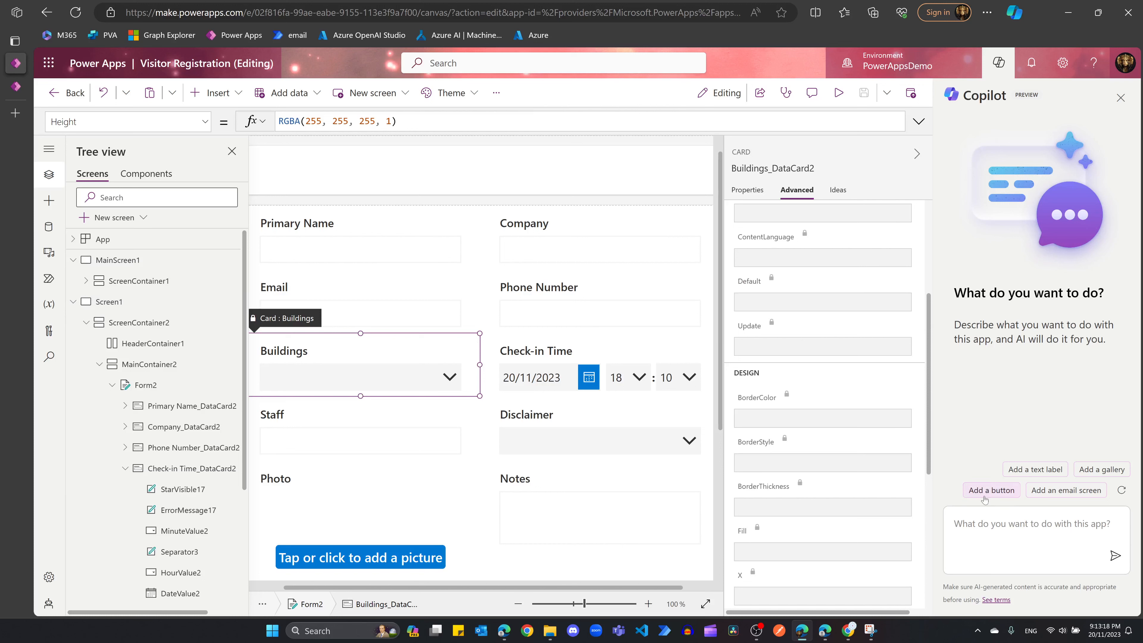
Step: Ask Copilot to 'change datacardvalue12 to radio button', then close the pane after its refusal
click(1000, 523)
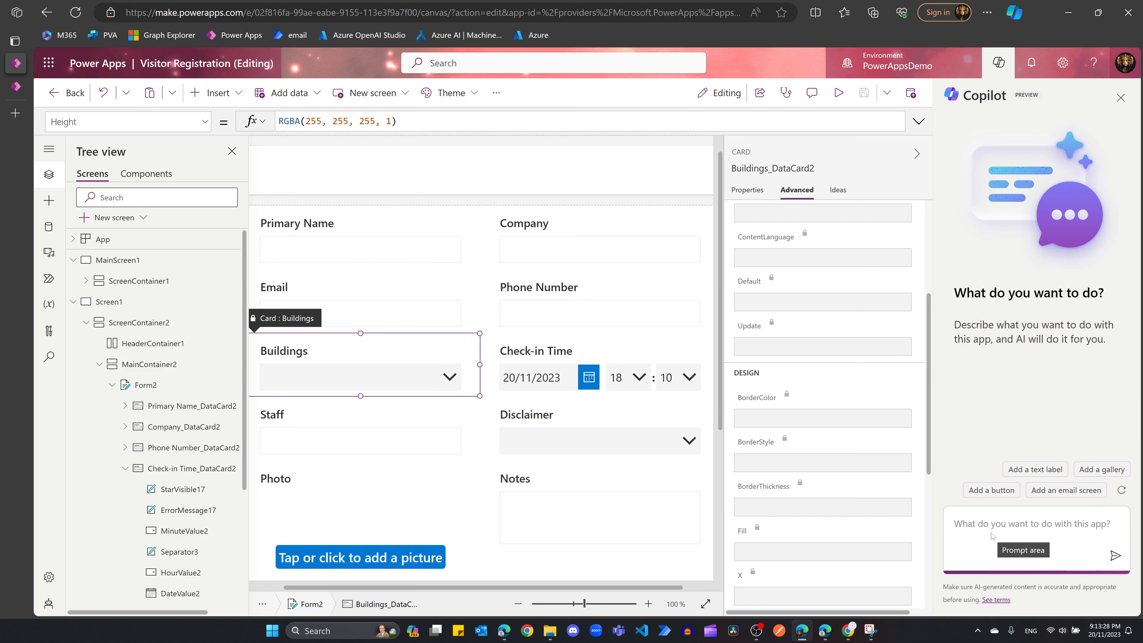
text(change)
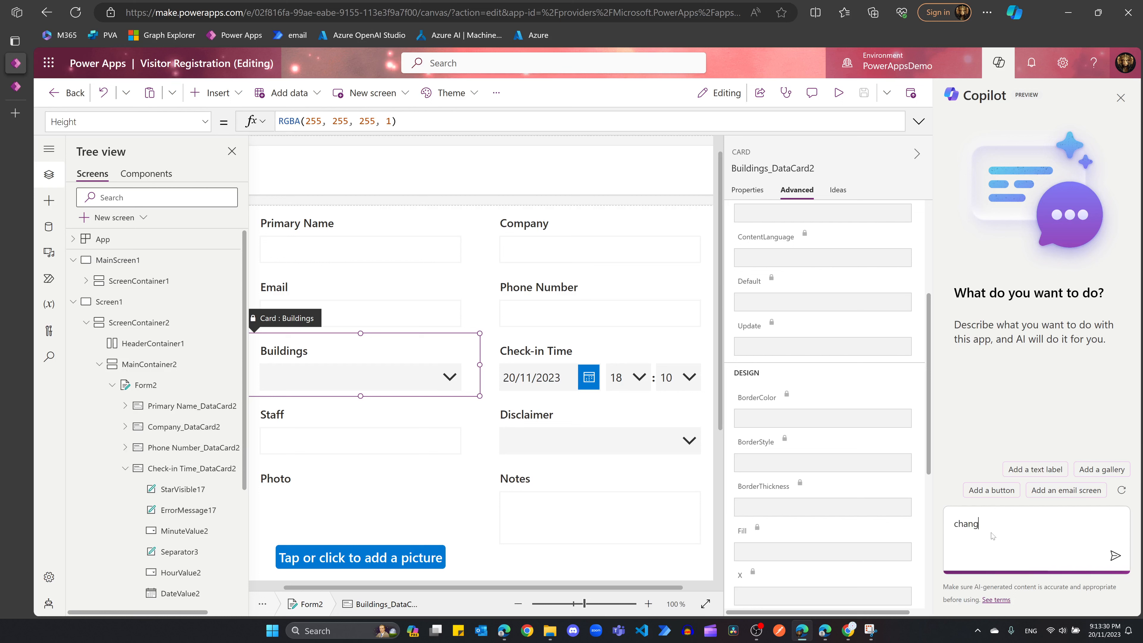
click(342, 381)
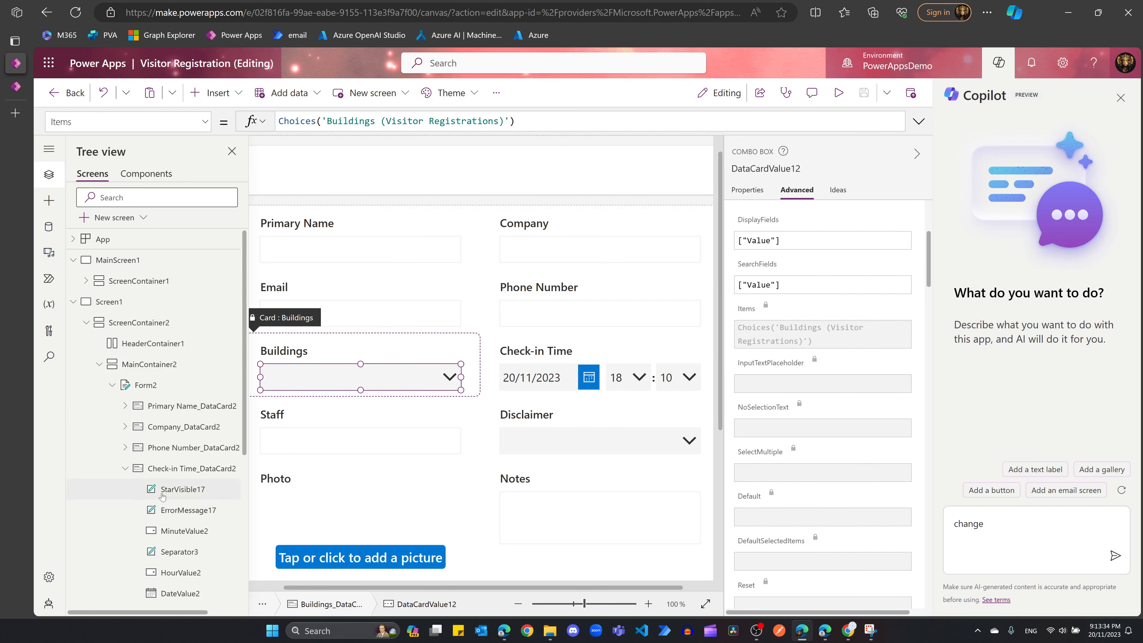
scroll(170, 457, down, 5)
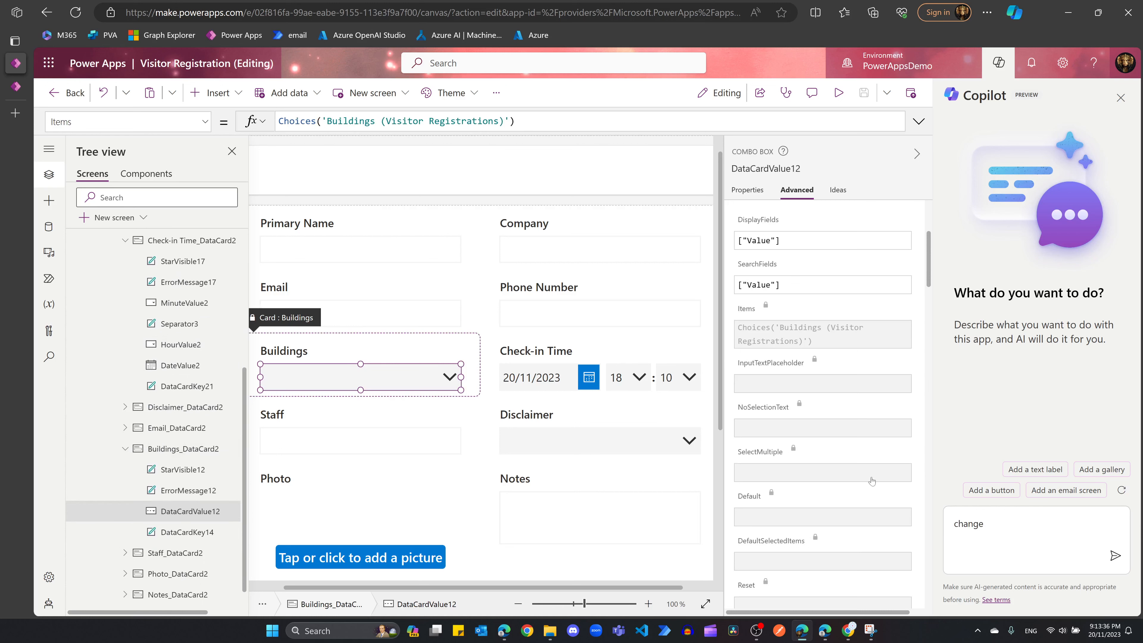
click(1055, 537)
text(d)
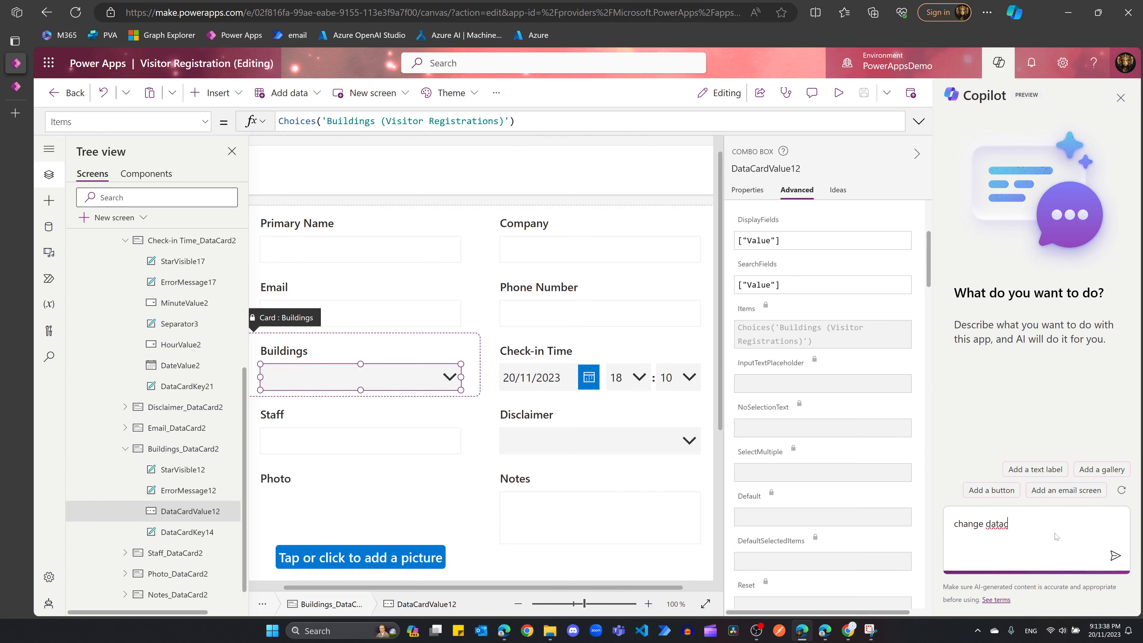
key(BackSpace)
text(cardvalue12 to radio button)
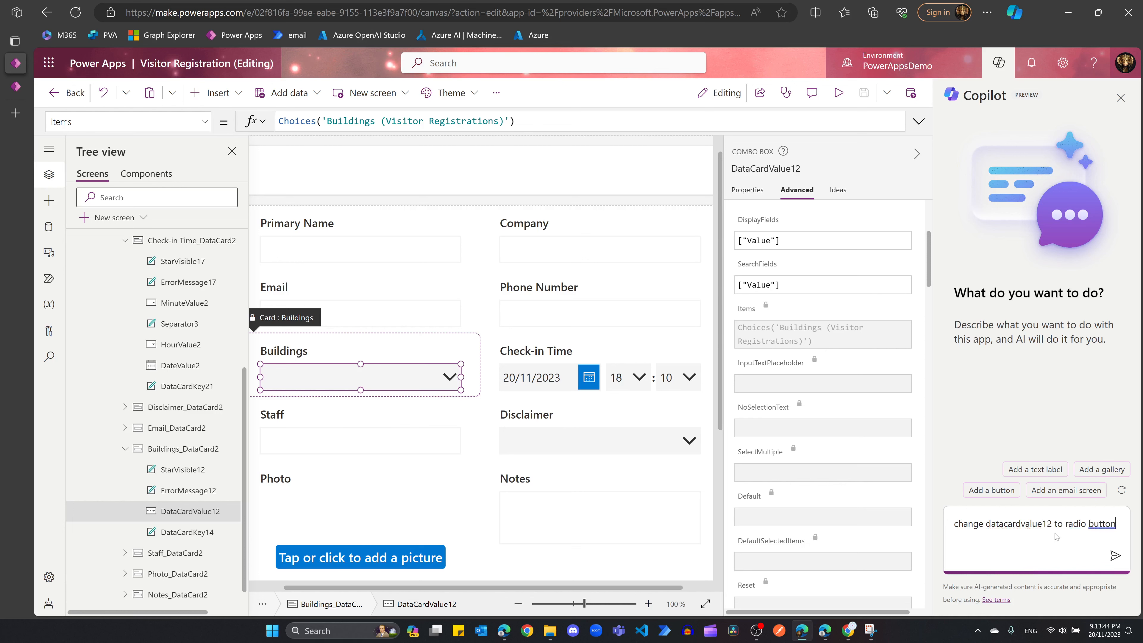
key(Return)
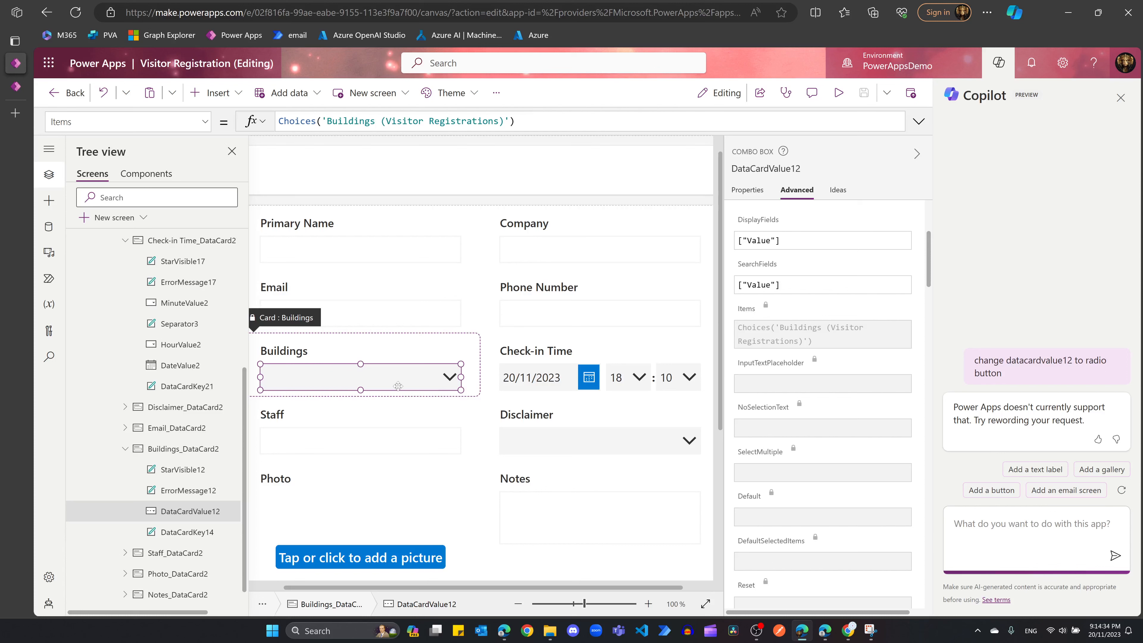
click(370, 358)
click(369, 378)
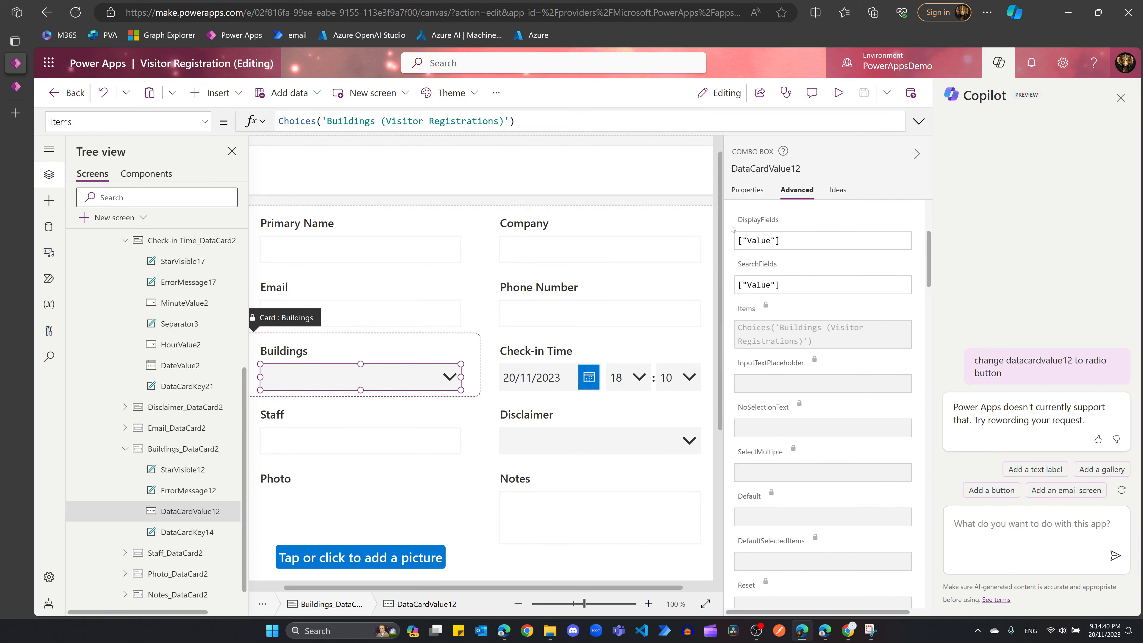
click(1121, 97)
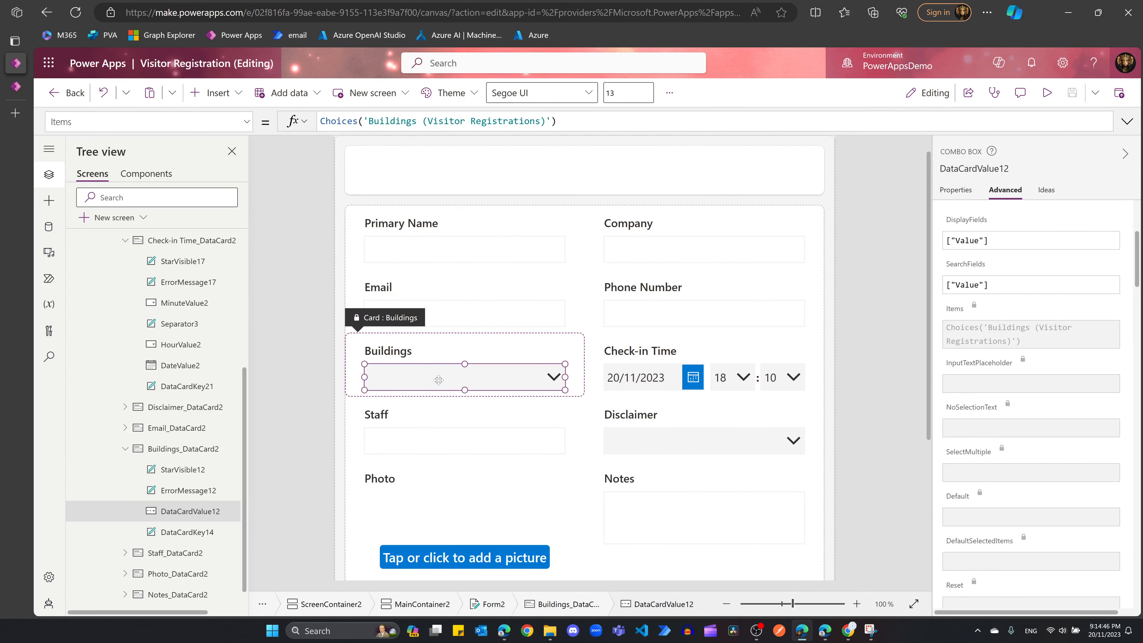
Step: Review the Buildings card's properties and its combo box's Choices-based Items formula before inserting a control
click(494, 349)
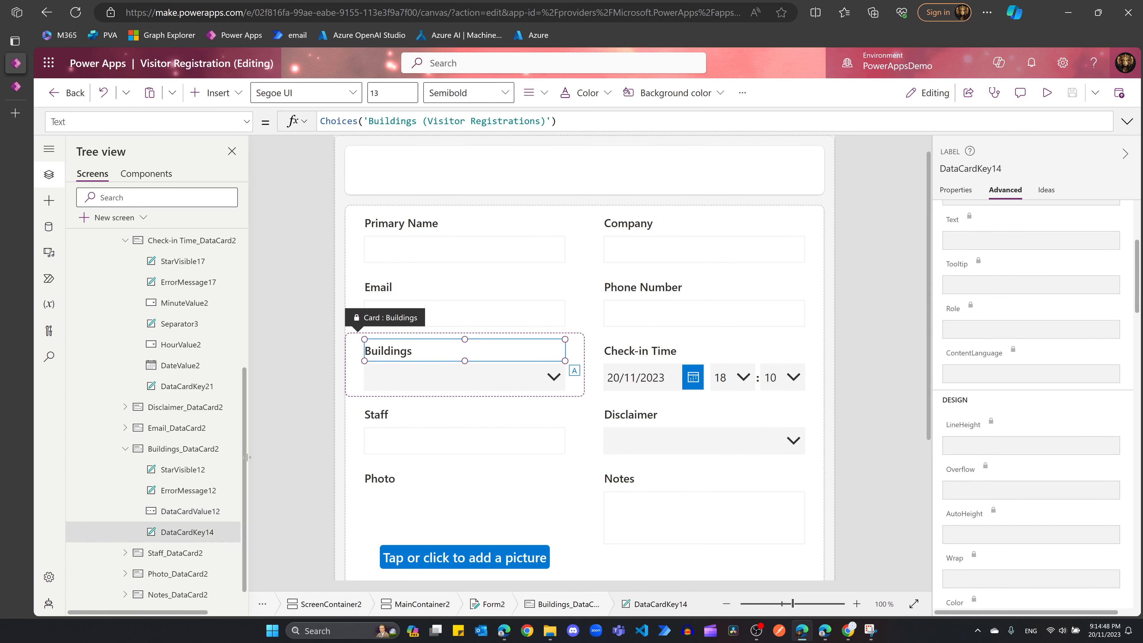
click(189, 449)
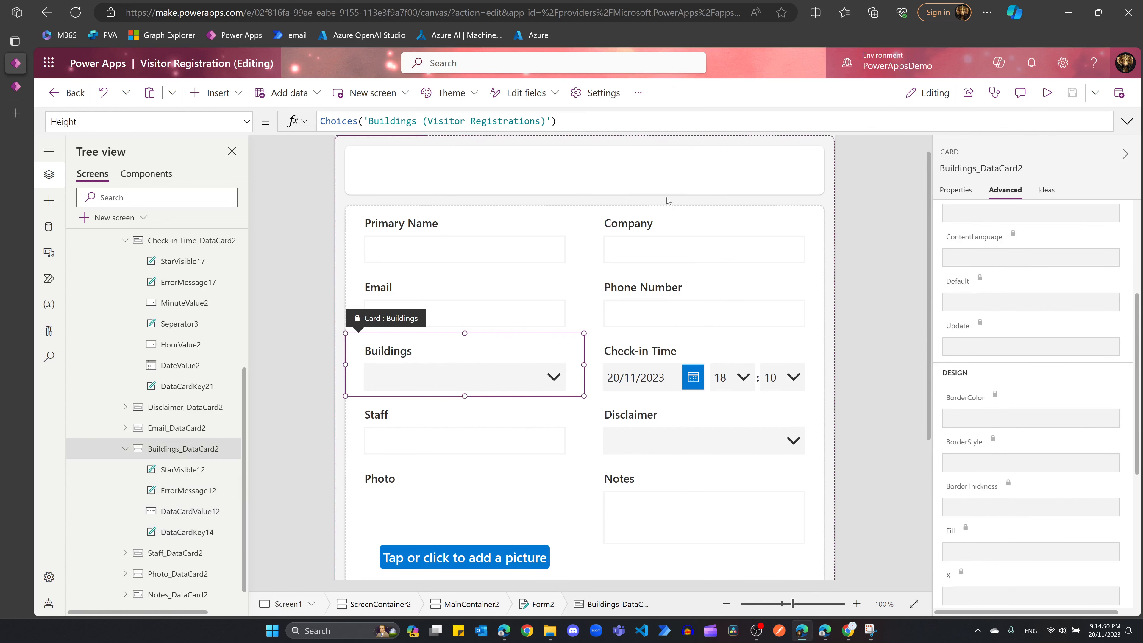
click(952, 190)
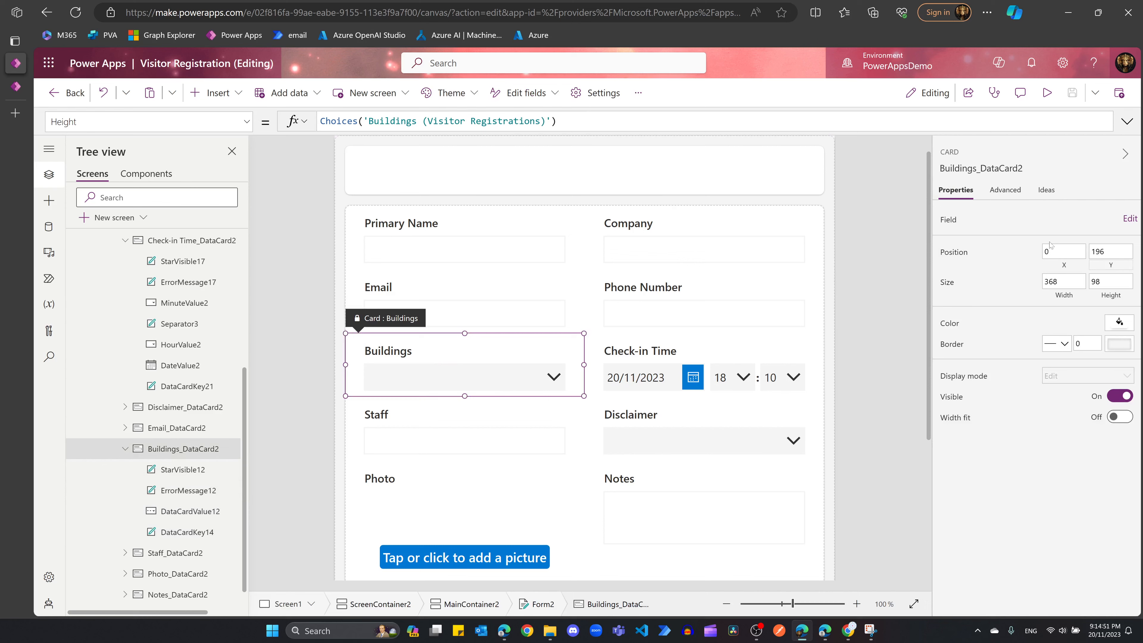
click(1004, 190)
scroll(1054, 246, up, 5)
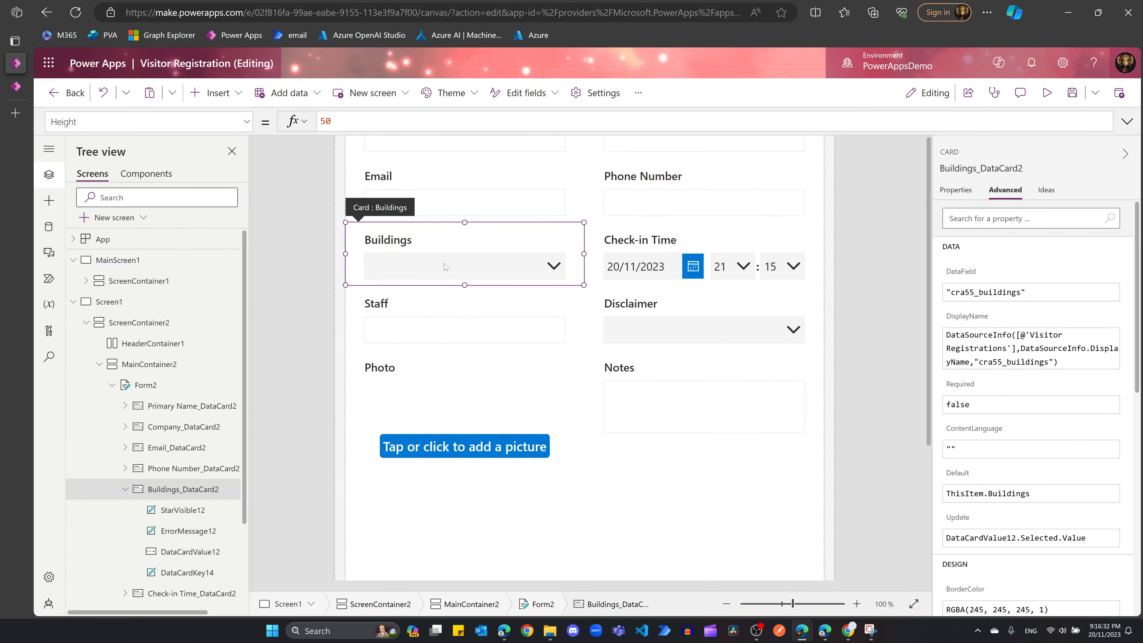
click(443, 266)
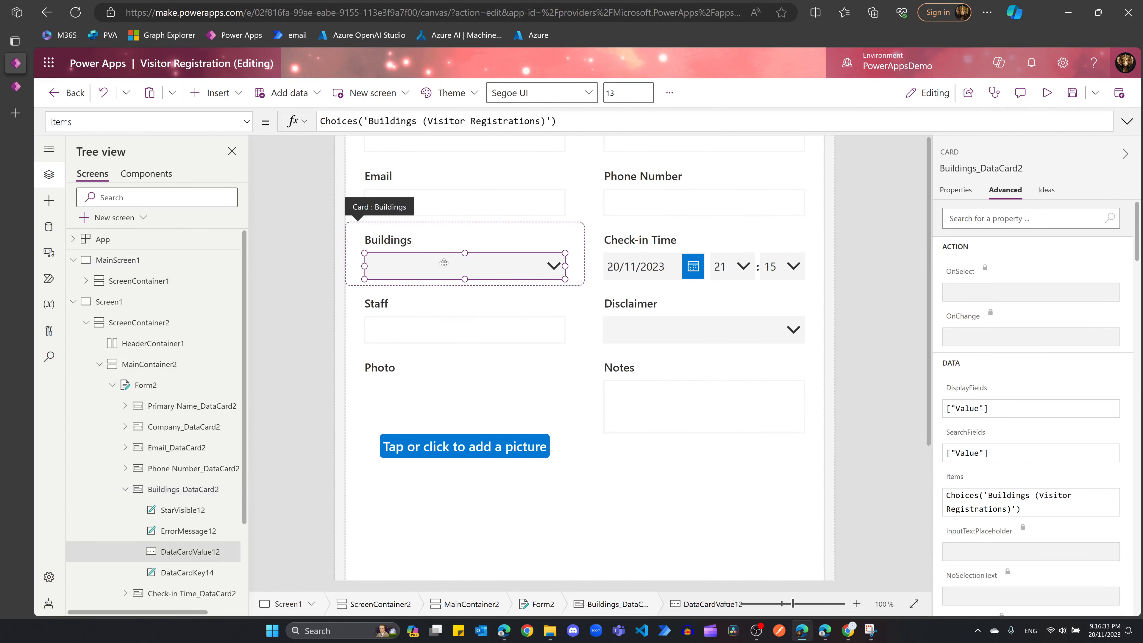
click(556, 121)
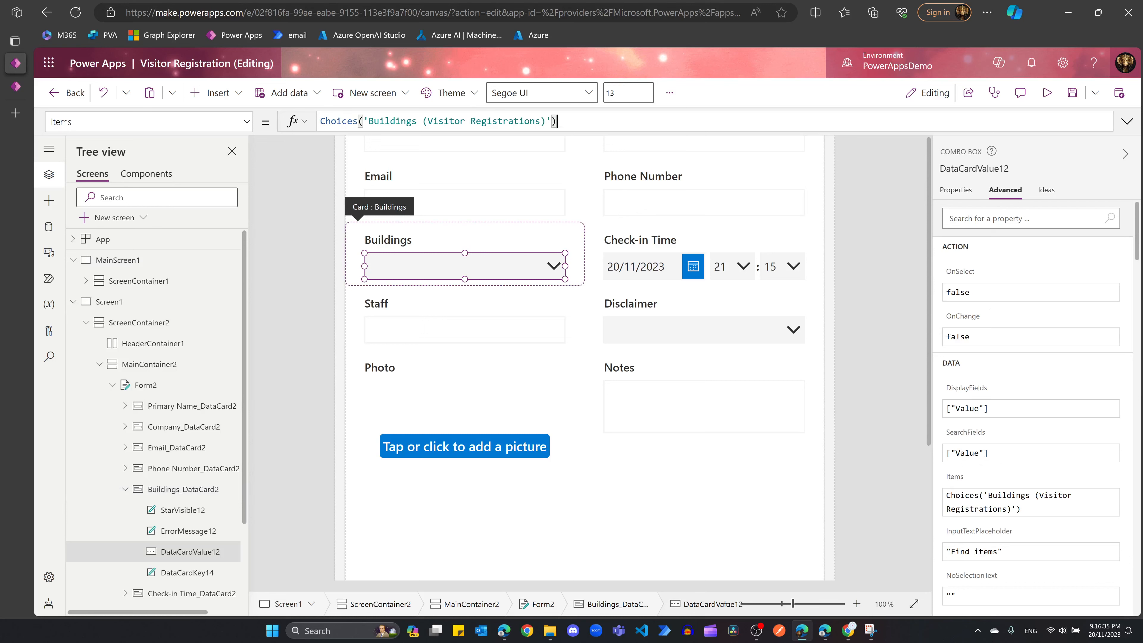
key(ctrl+a)
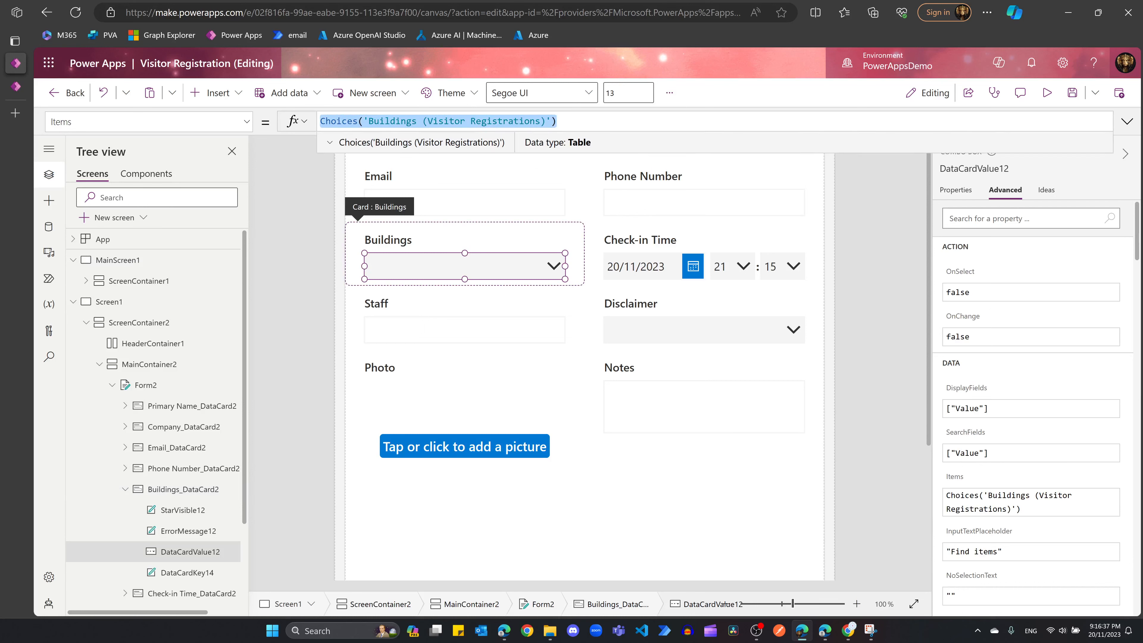
click(476, 237)
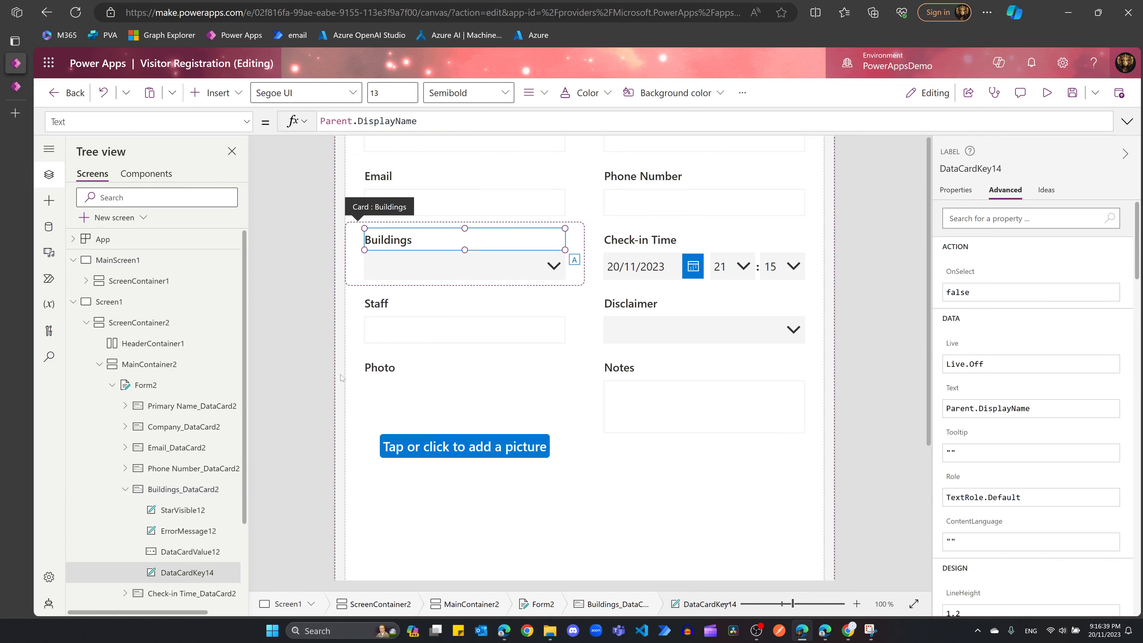
click(176, 488)
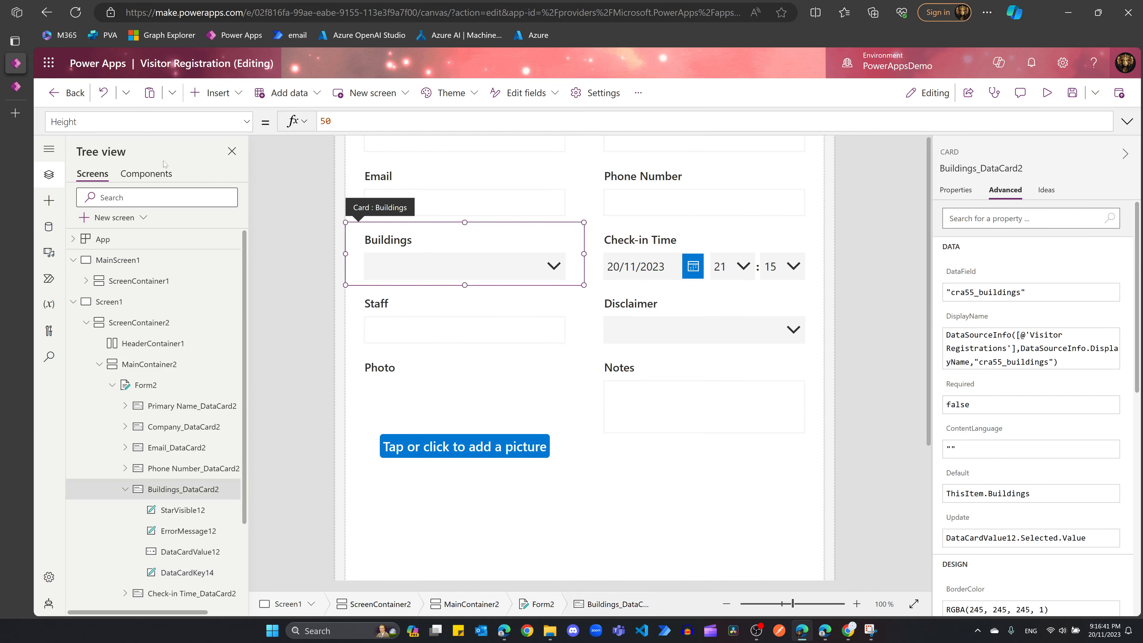
click(215, 95)
Step: Add a radio control to the Buildings card with Layout set to Layout.Horizontal
text(radio)
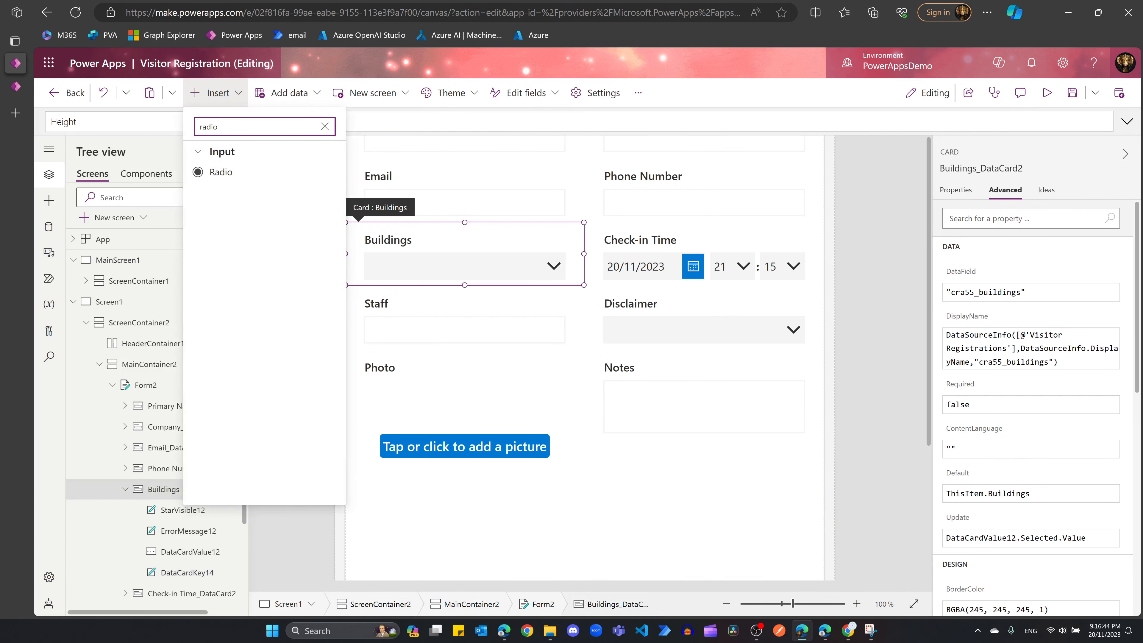
click(220, 172)
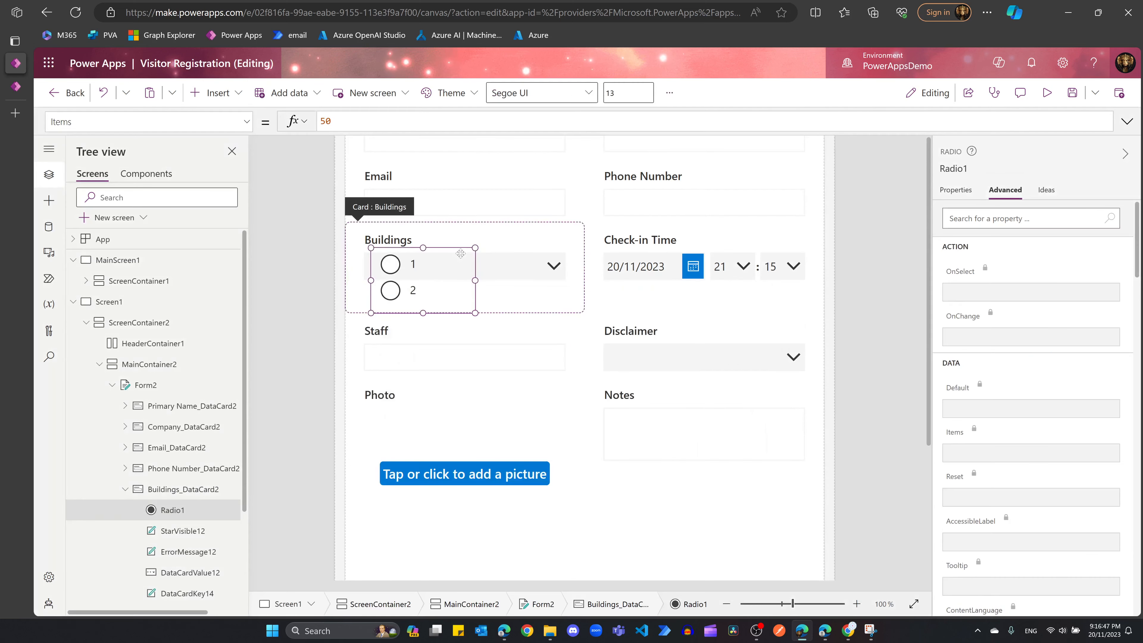
drag(475, 280, 520, 280)
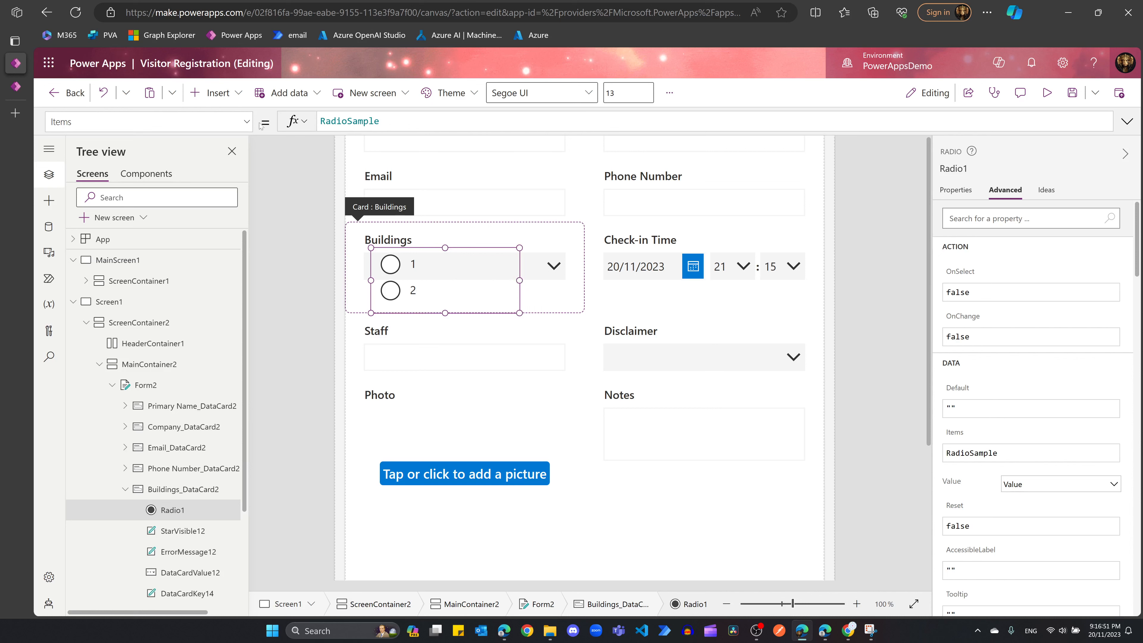
click(247, 122)
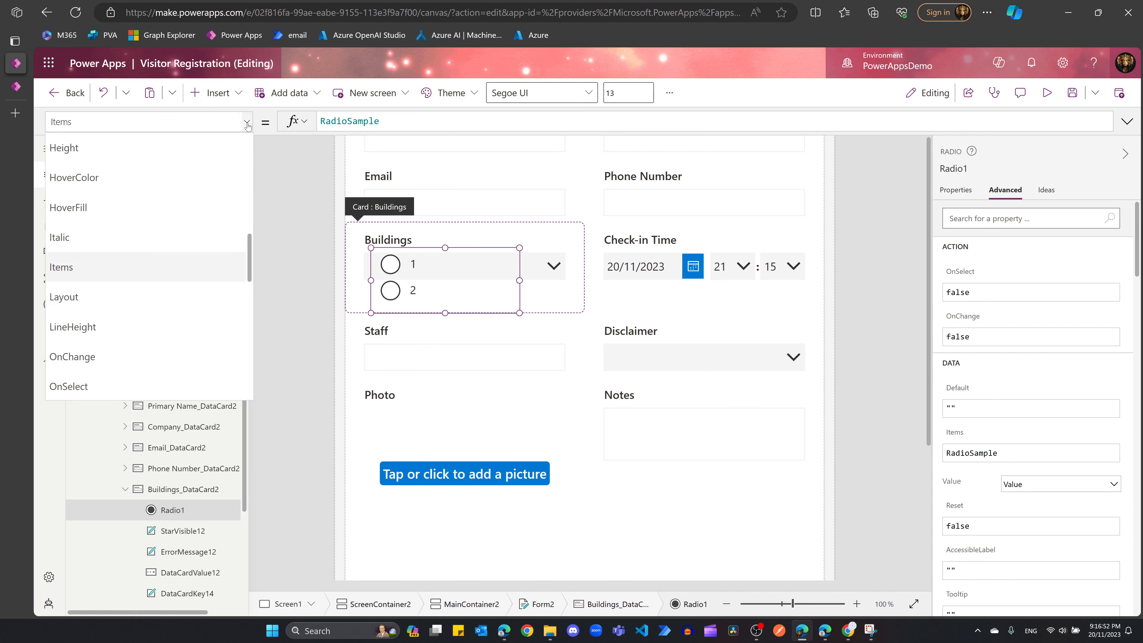
click(107, 303)
click(381, 122)
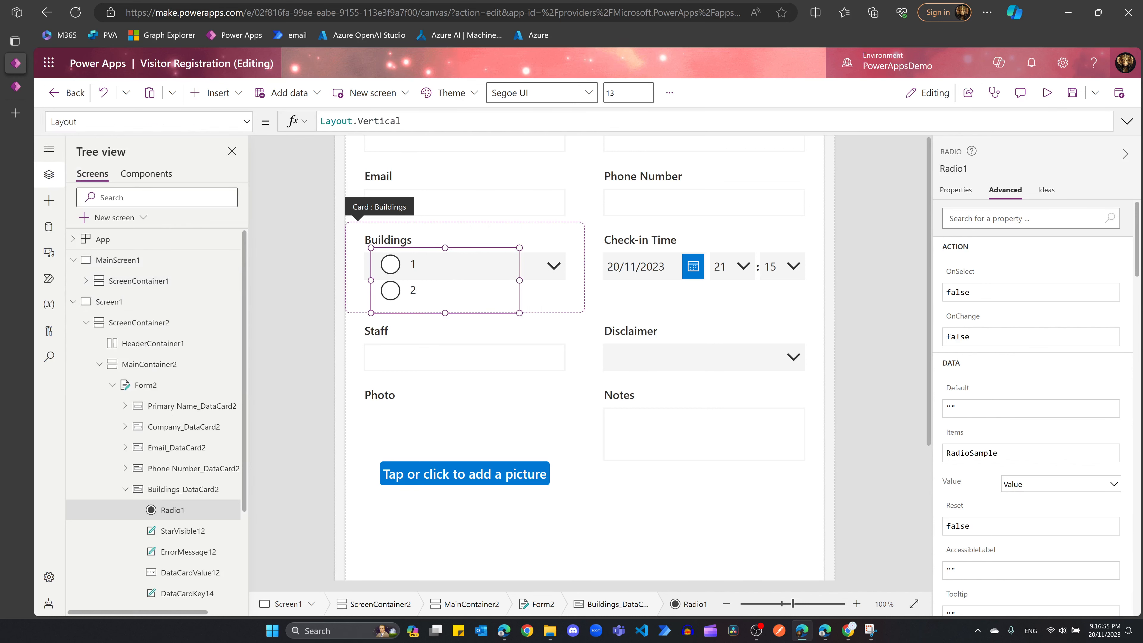
click(402, 121)
key(BackSpace)
key(BackSpace)
key(BackSpace)
key(BackSpace)
key(BackSpace)
key(BackSpace)
key(BackSpace)
key(BackSpace)
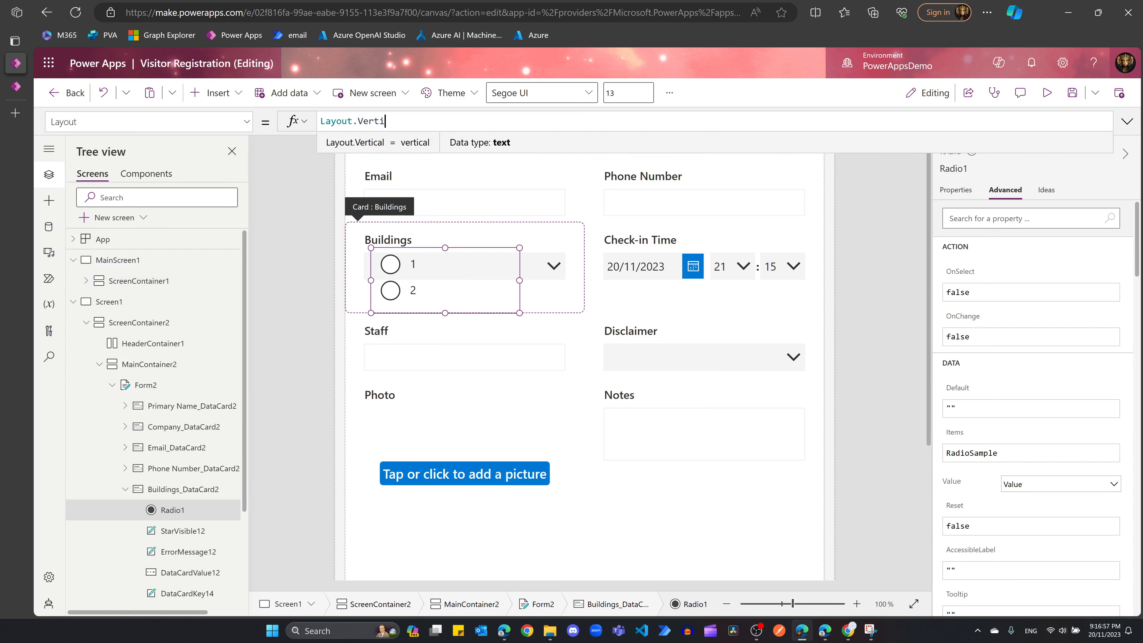
text(ho)
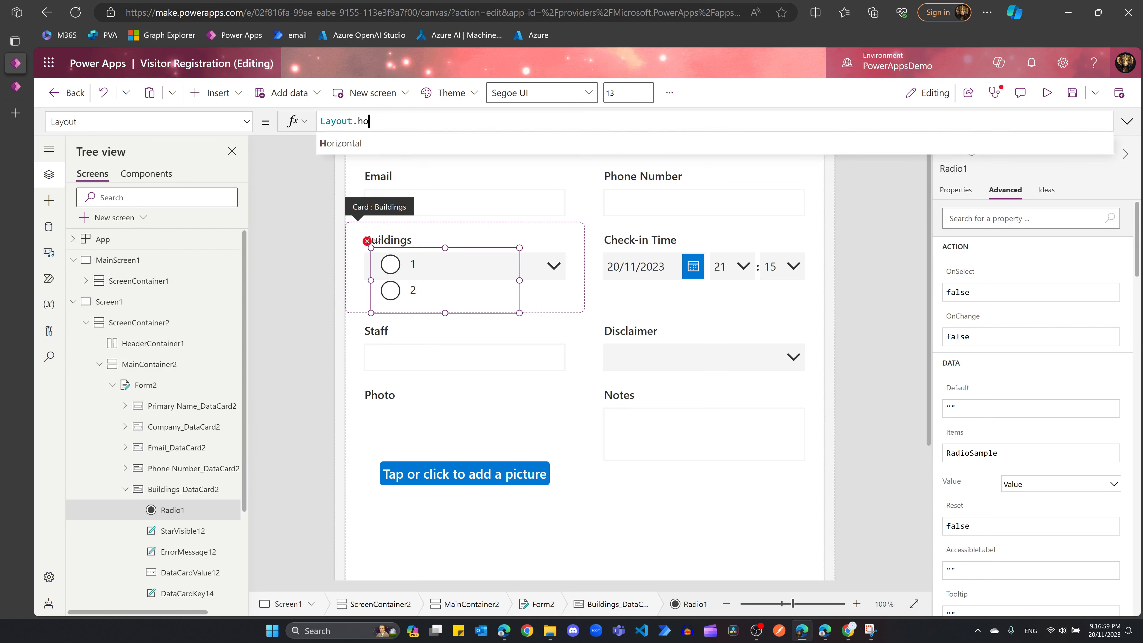
click(391, 142)
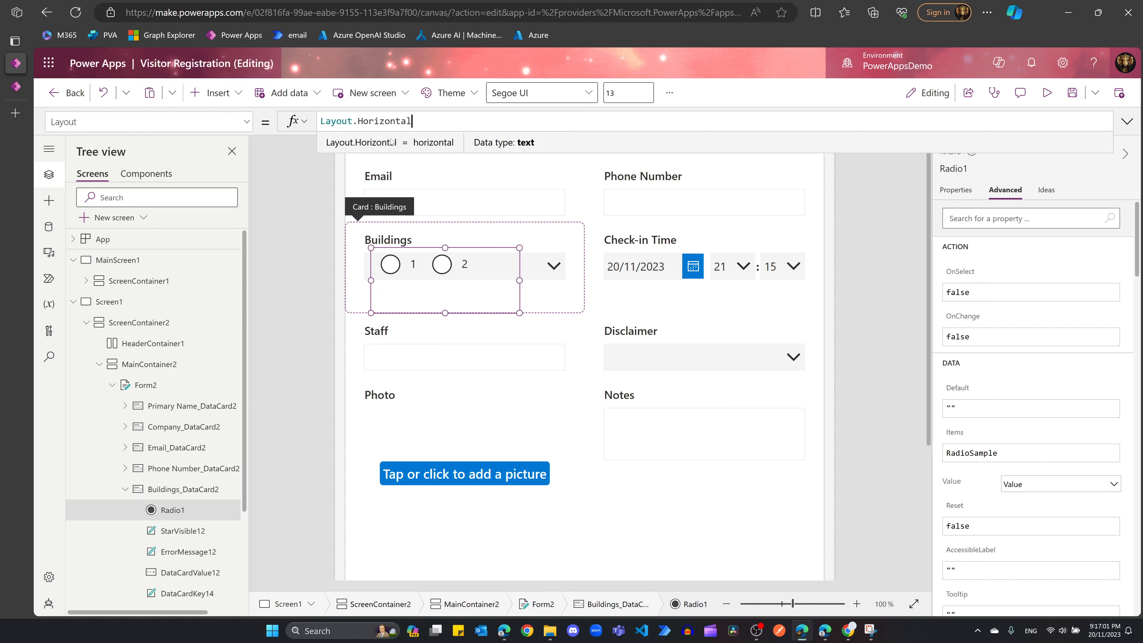
Step: Move Radio1 below the dropdown, set Items to Choices('Buildings (Visitor Registrations)') and widen it
drag(439, 261, 440, 282)
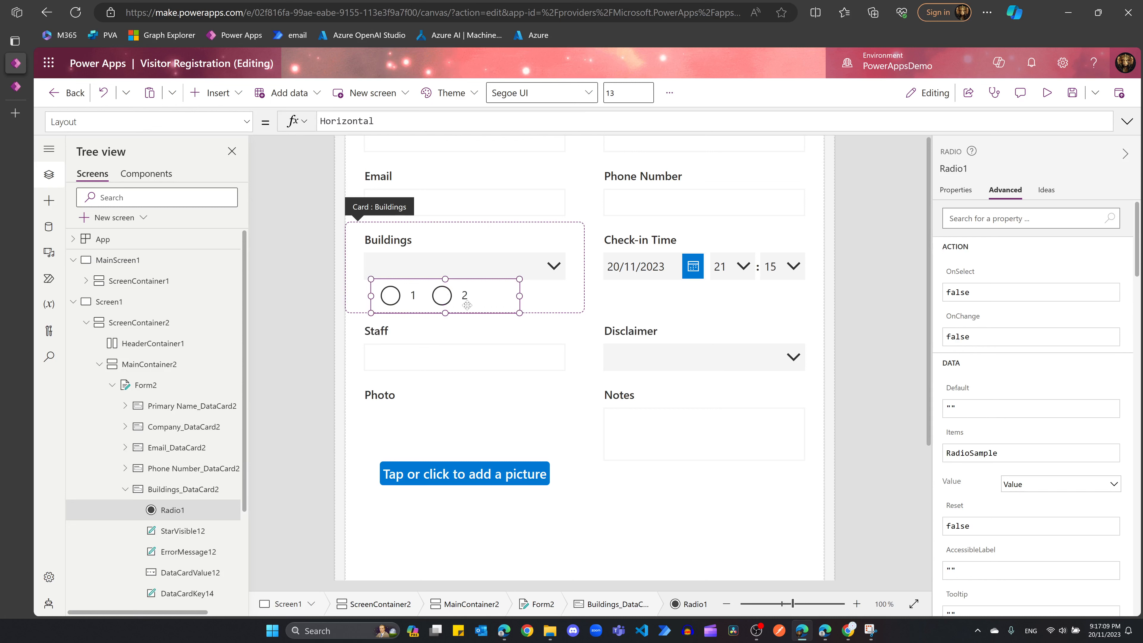
click(247, 123)
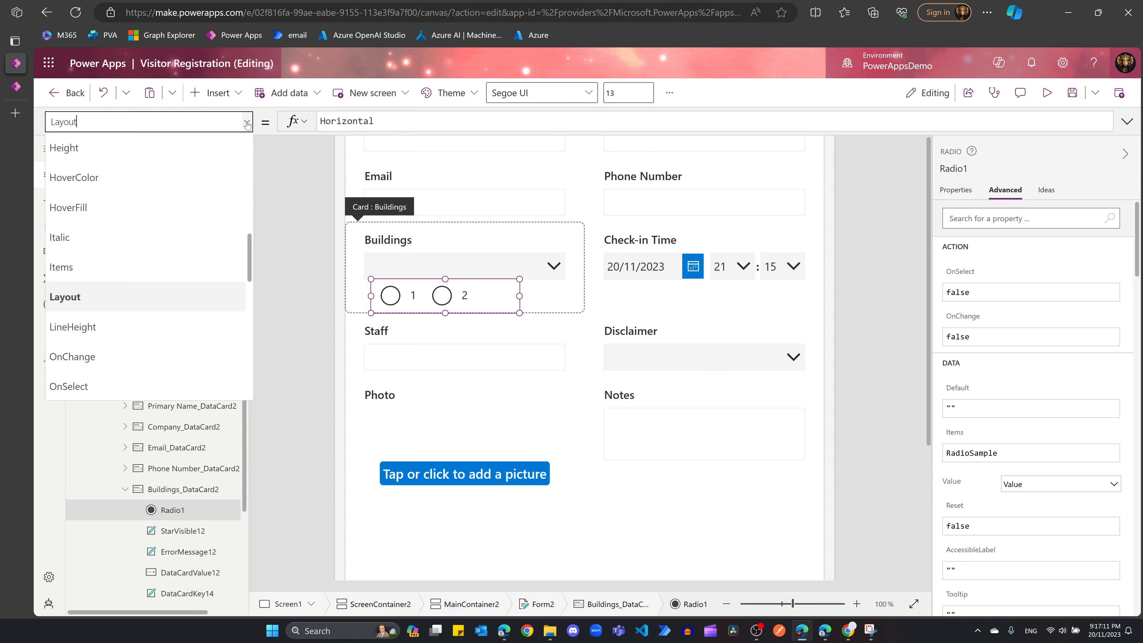
click(123, 259)
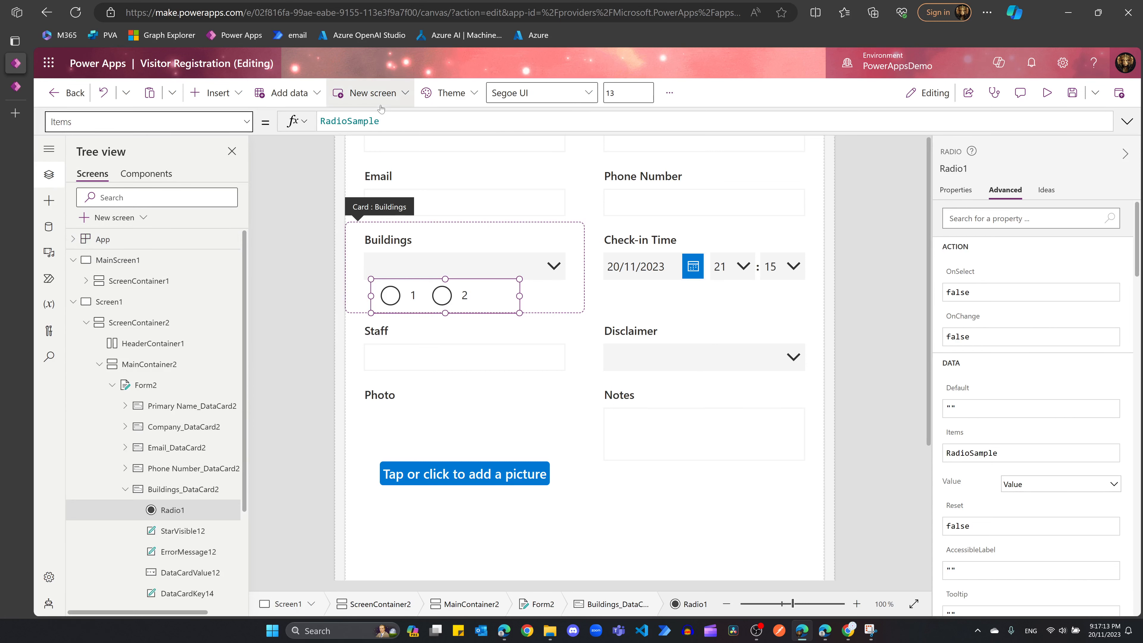
key(ctrl+a)
text(Choices('Buildings (Visitor Registrations)'))
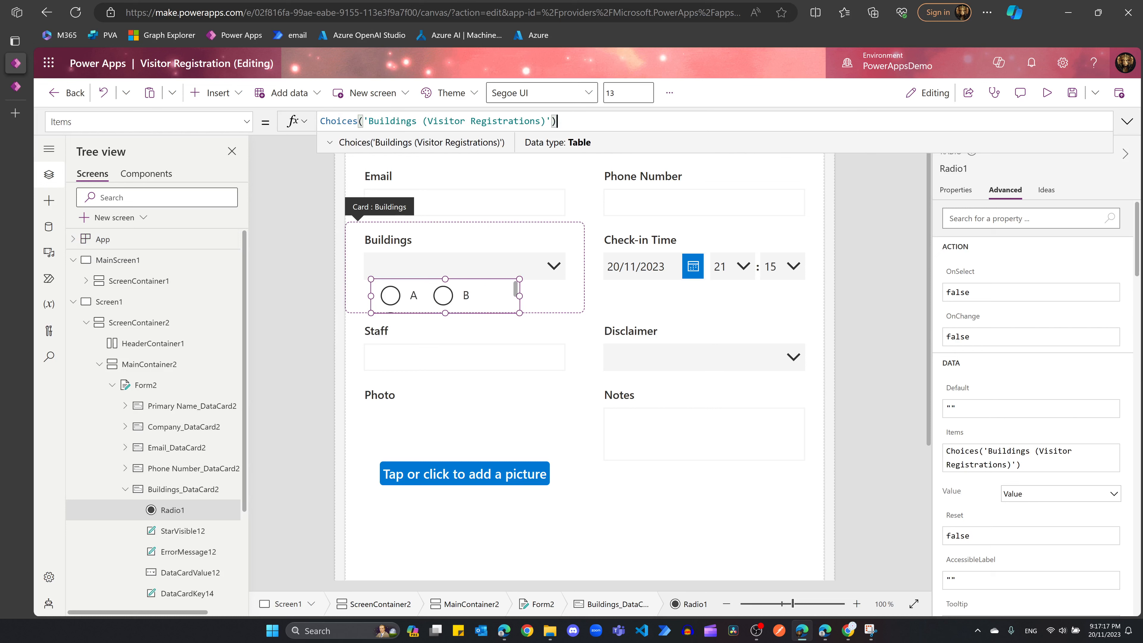
click(763, 168)
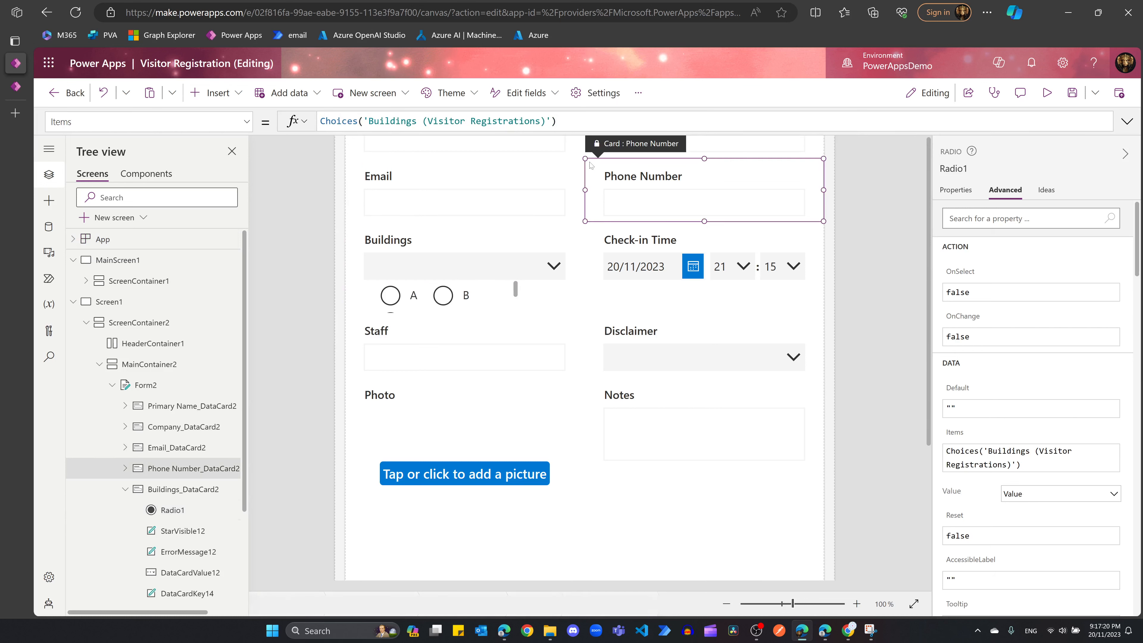
click(431, 300)
click(432, 298)
mouse_move(524, 296)
mouse_down()
mouse_move(554, 296)
mouse_move(541, 296)
mouse_up()
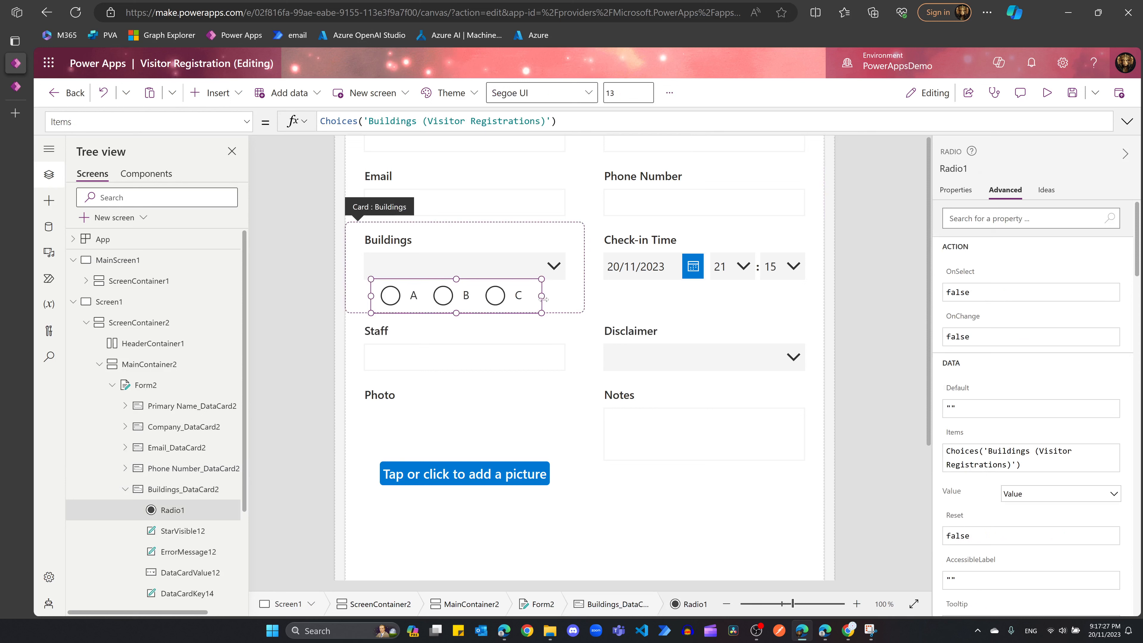
Step: Delete the old Buildings dropdown DataCardValue12
click(519, 260)
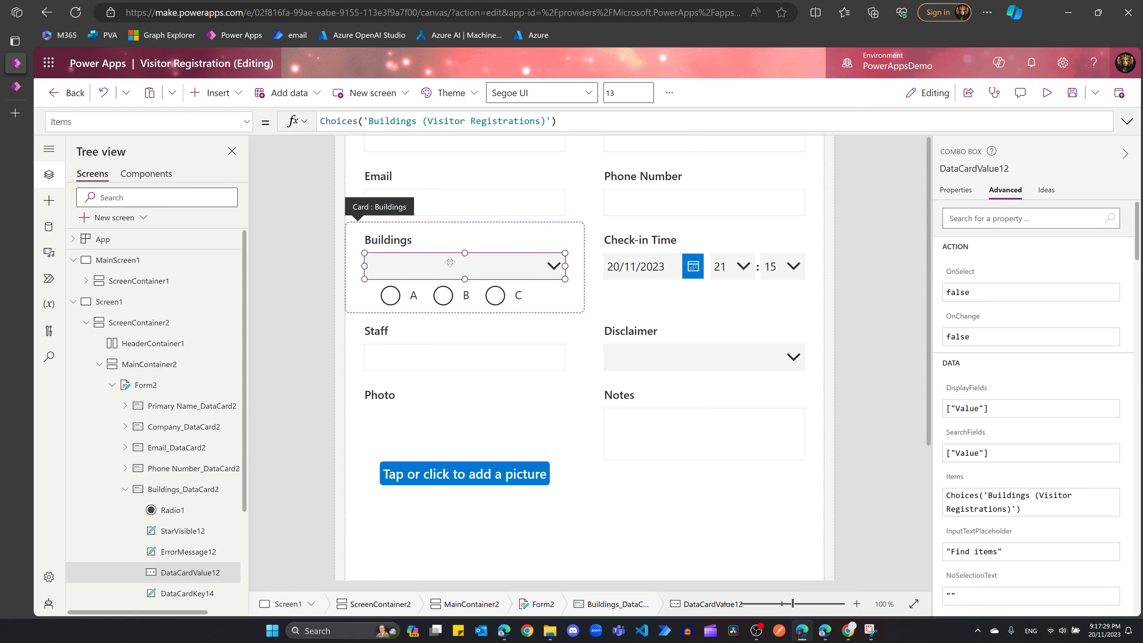
key(Delete)
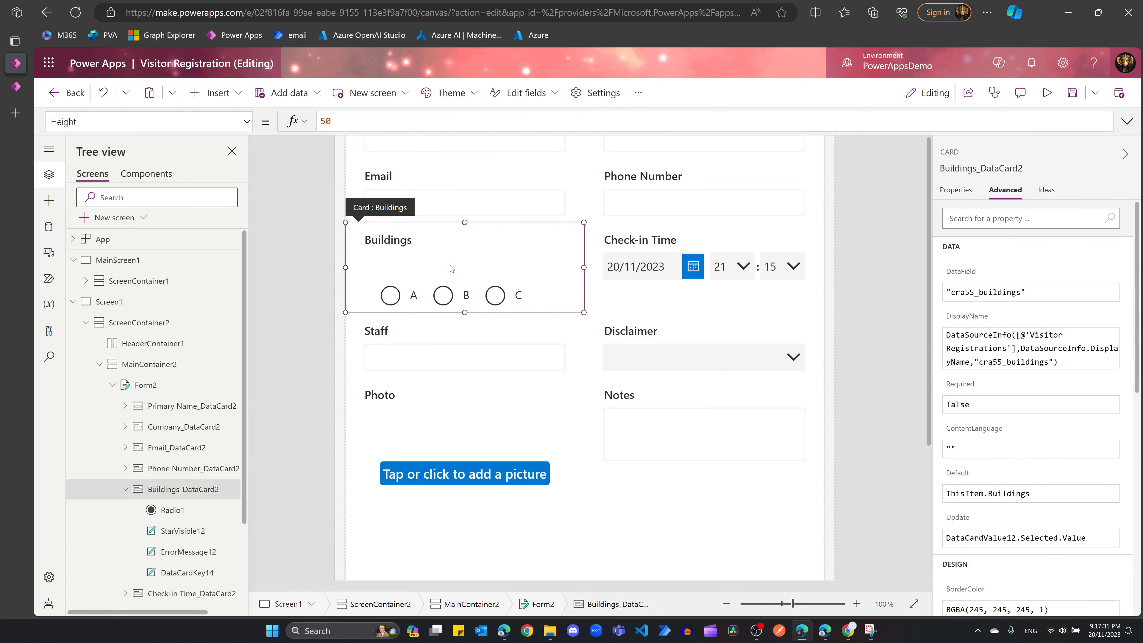
click(465, 295)
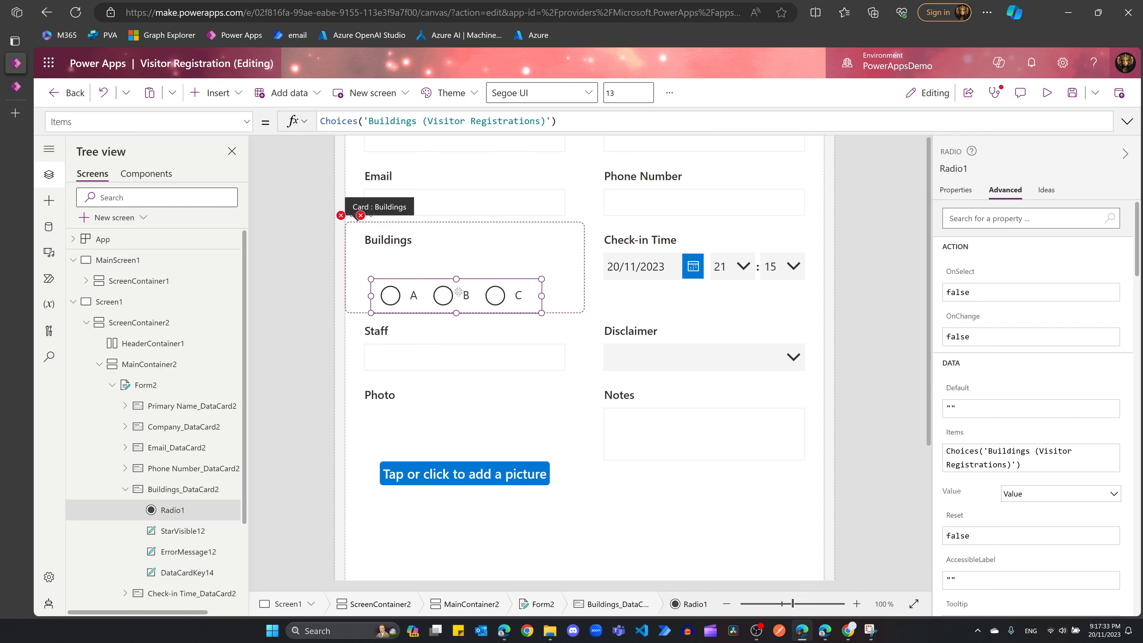
Step: Change ErrorMessage12's Y formula to Radio1.Y + Radio1.Height and open the remaining error
click(365, 221)
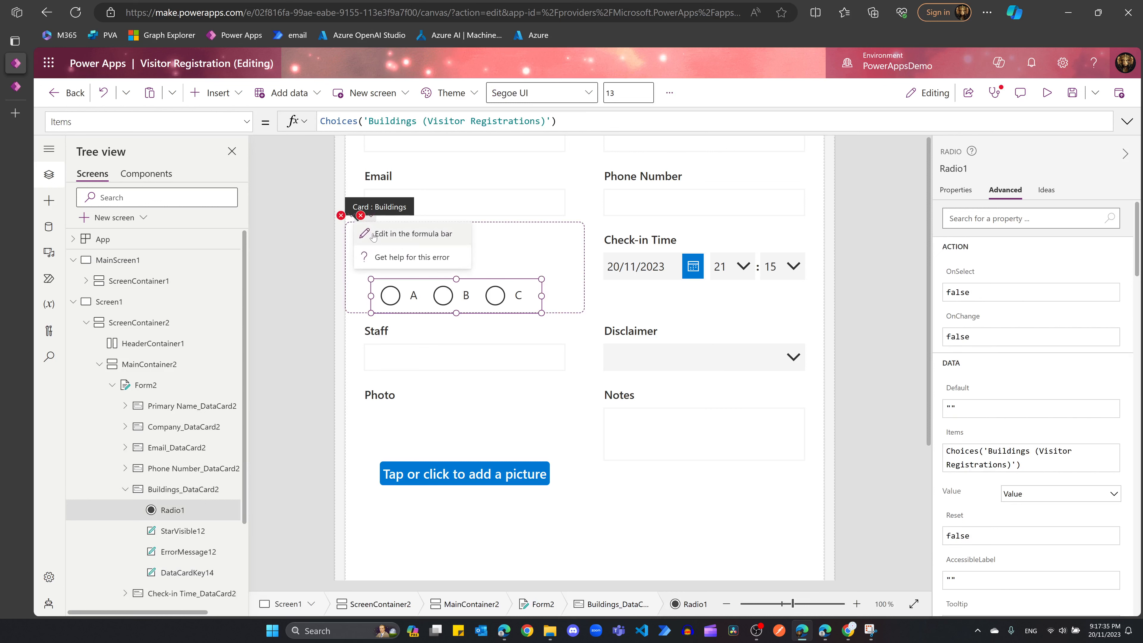
click(411, 232)
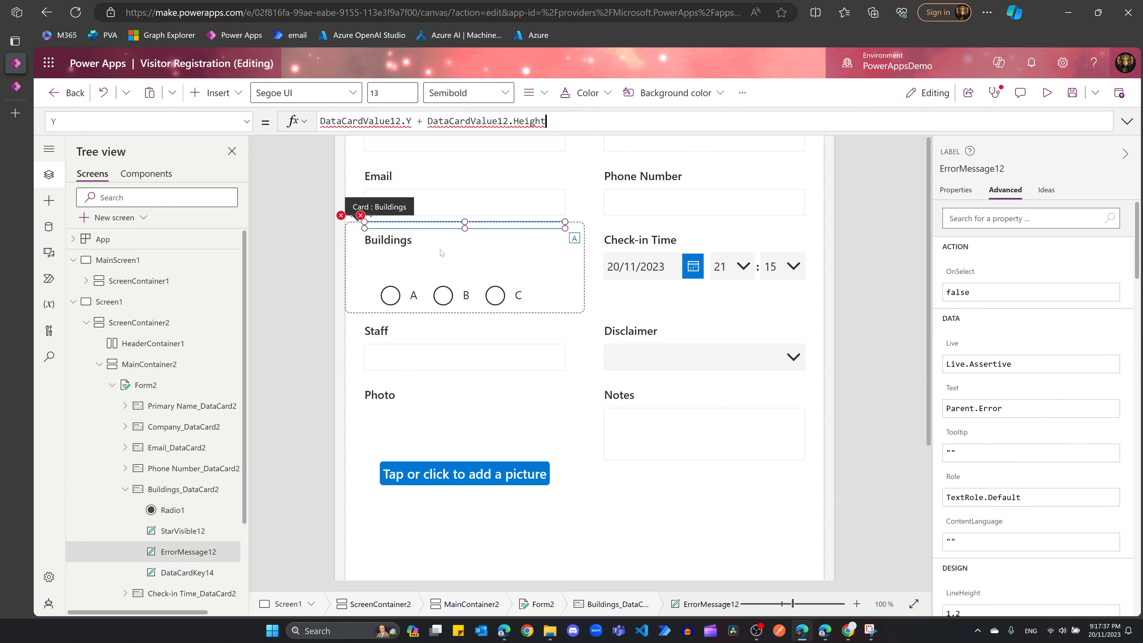
drag(401, 120, 321, 121)
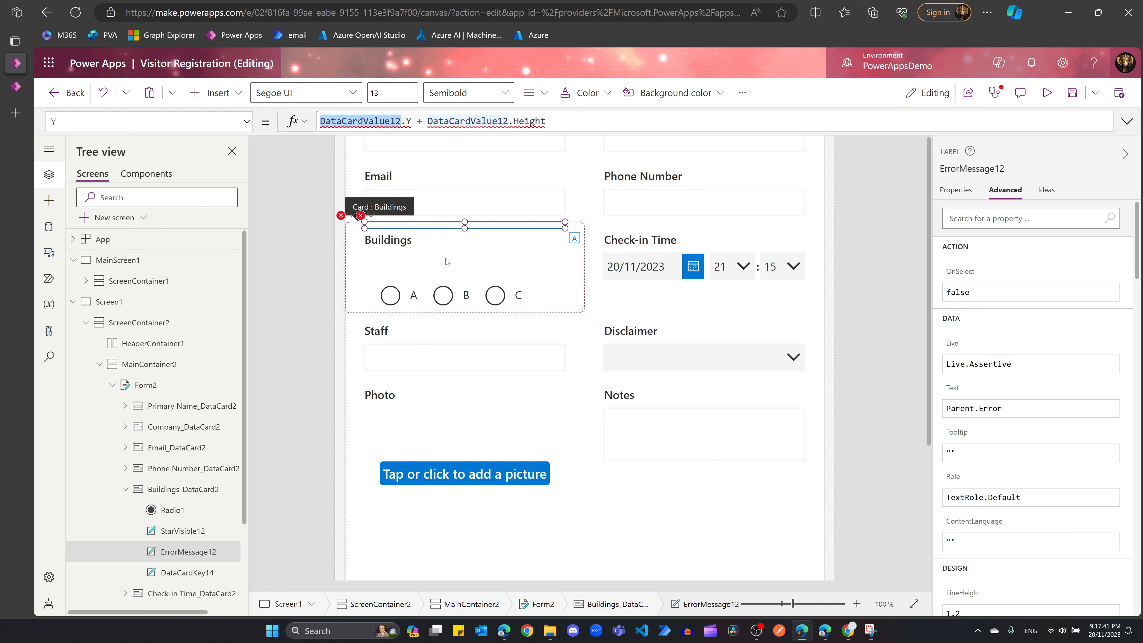
key(BackSpace)
text(Radio1)
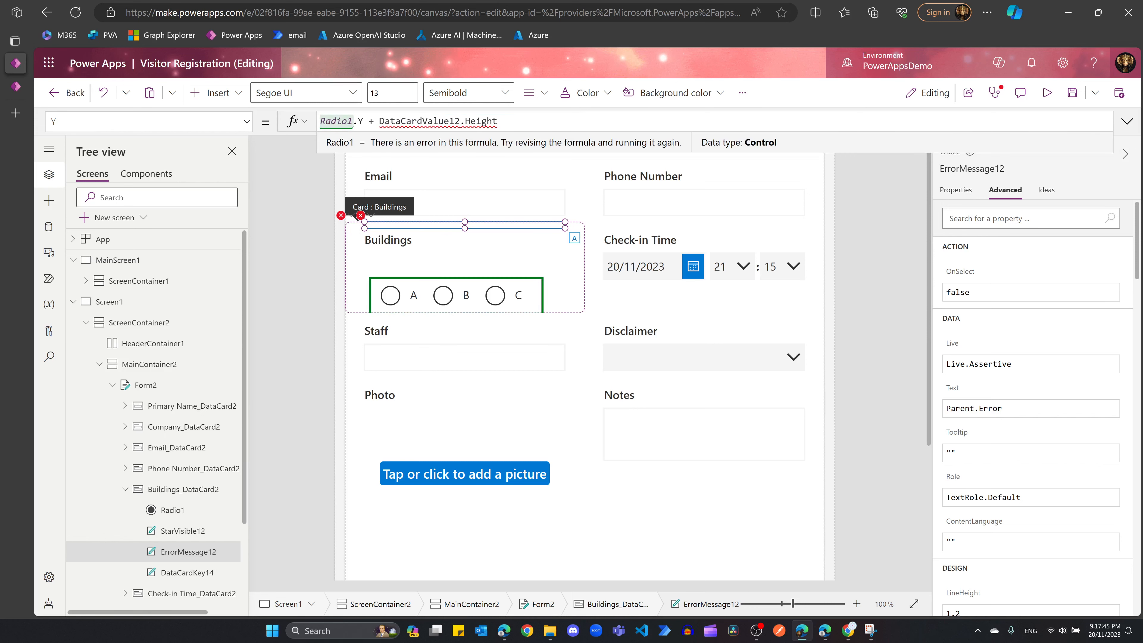
drag(379, 120, 460, 121)
text(Radio1)
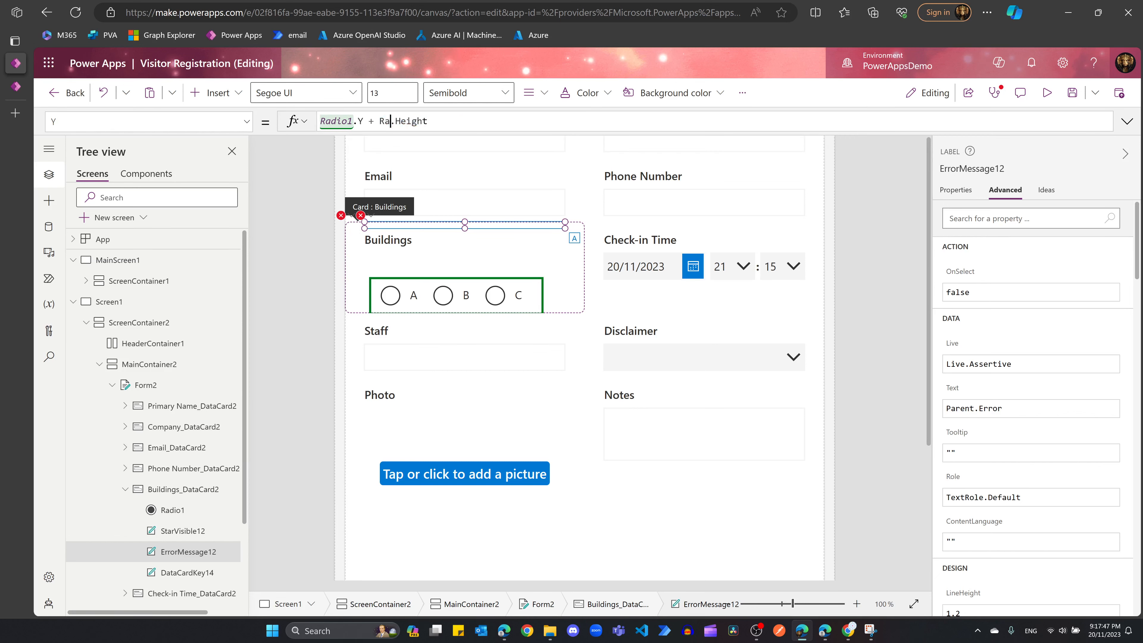
click(347, 219)
click(387, 233)
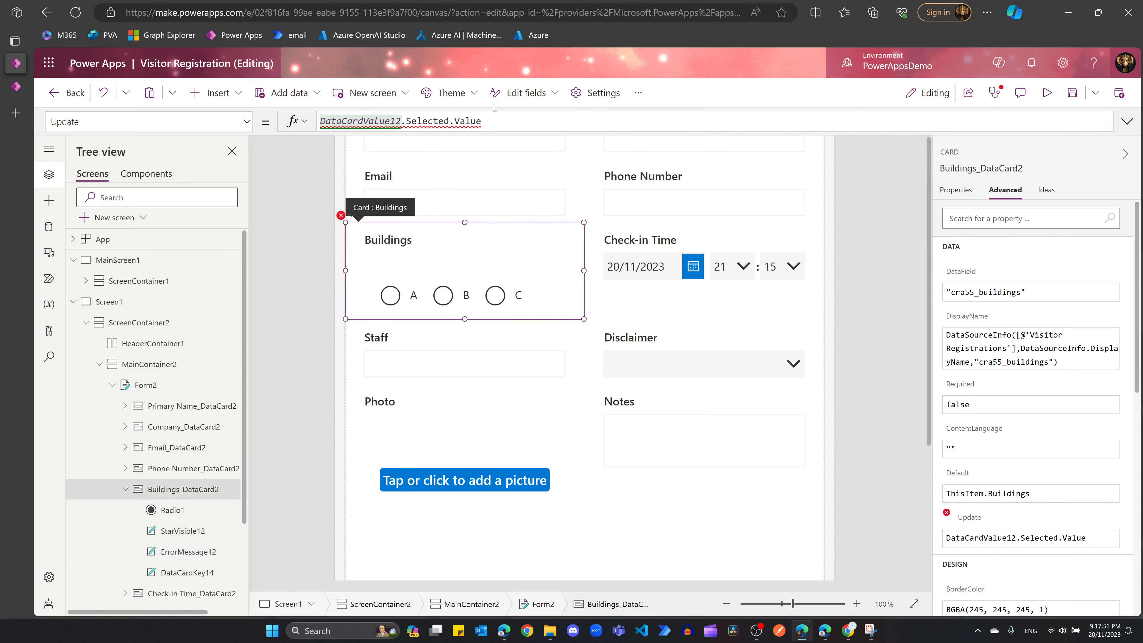
Step: Change the Buildings card's Update formula to Radio1.Selected.Value
triple_click(321, 121)
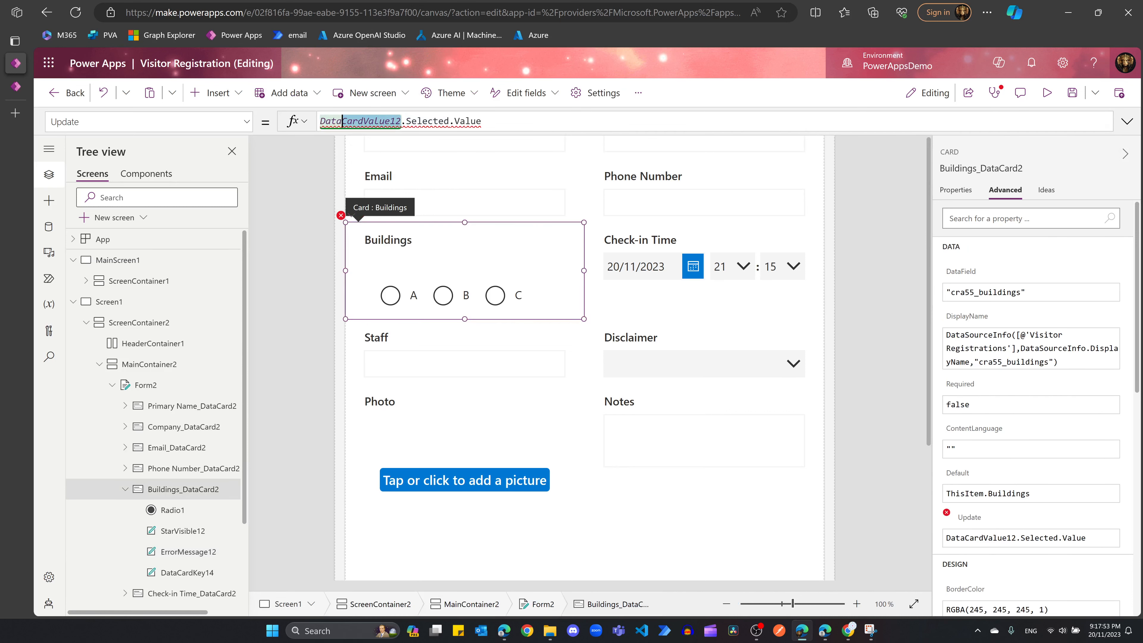
double_click(361, 121)
text(Radio1)
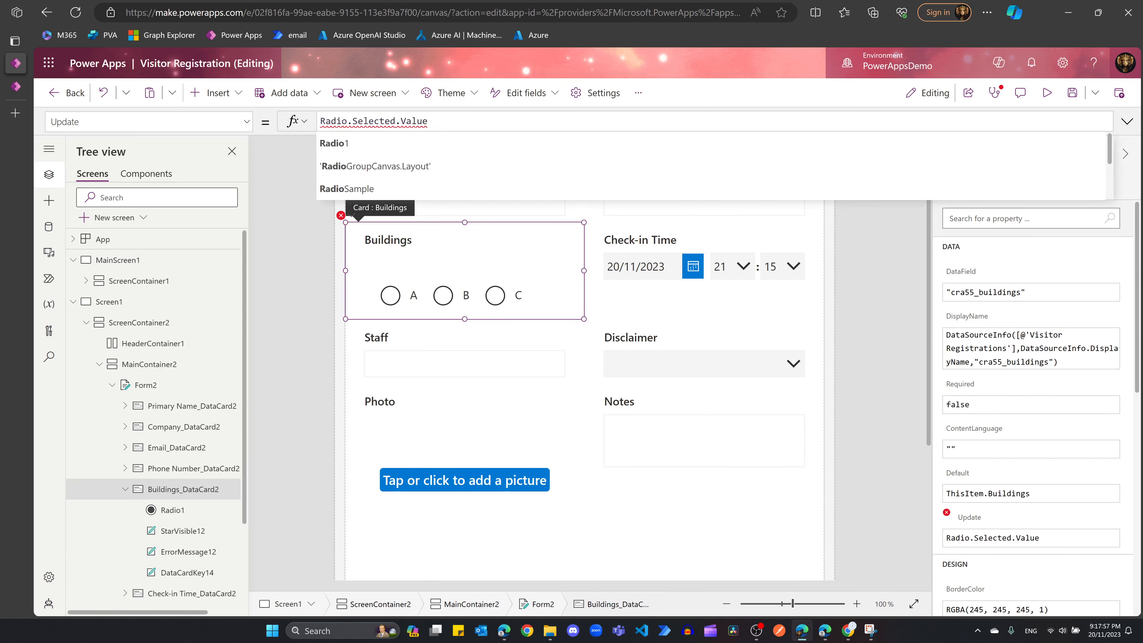
click(361, 143)
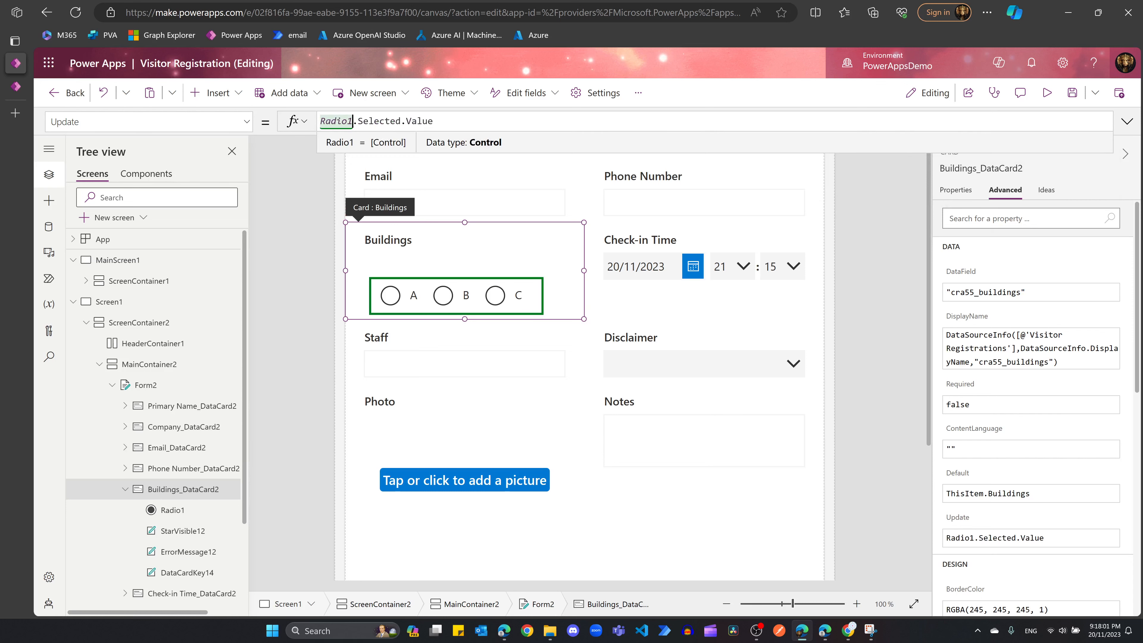
click(433, 121)
click(464, 294)
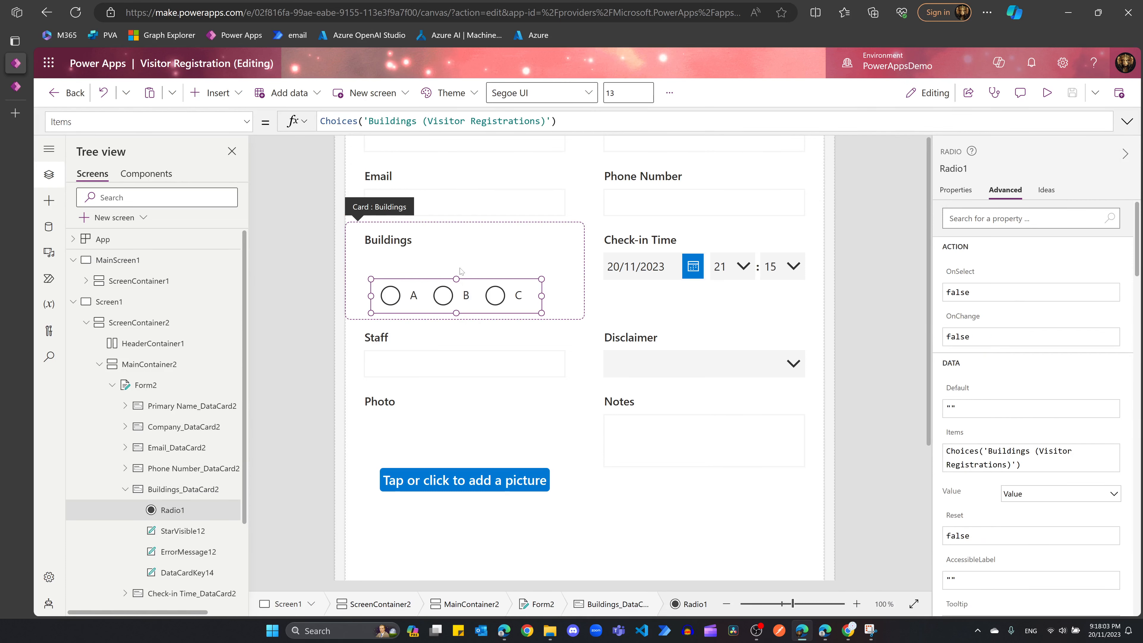
click(456, 295)
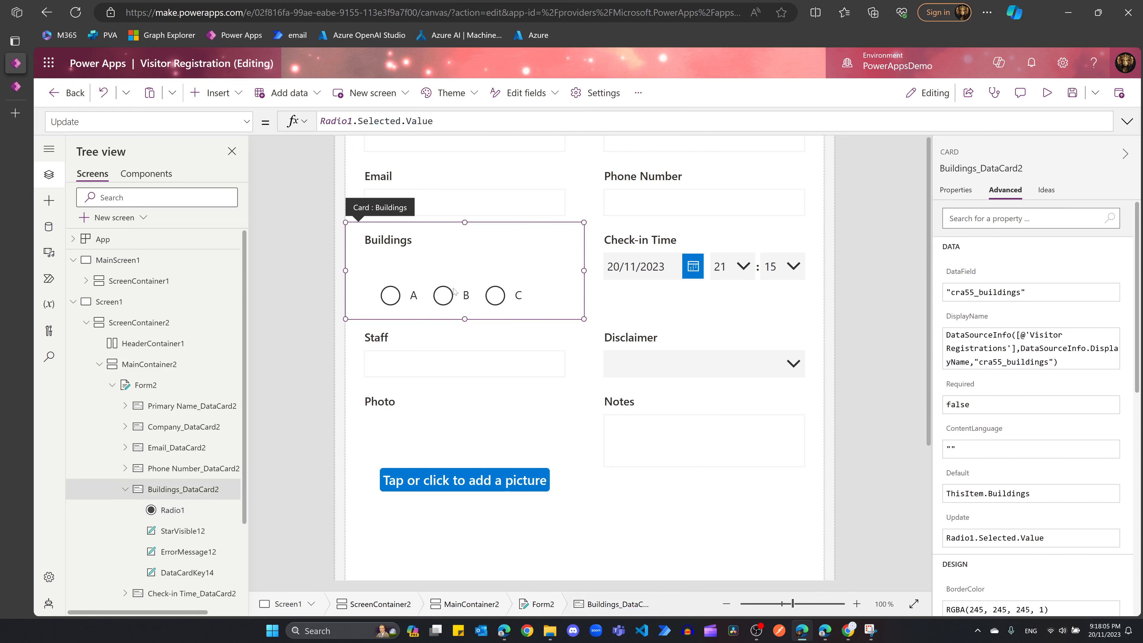
click(466, 295)
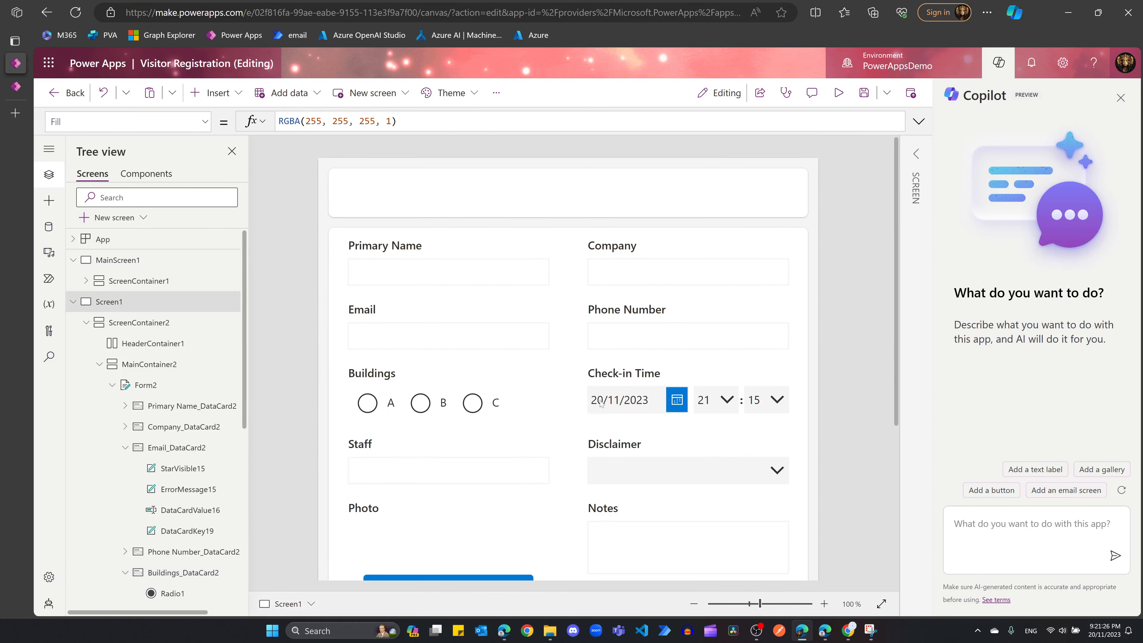
Step: Select the Disclaimer dropdown in the form
click(652, 434)
scroll(686, 378, down, 5)
click(688, 214)
Step: Ask Copilot to 'replace datacardvalue13 with a toggle'
scroll(166, 371, down, 1)
scroll(166, 372, down, 3)
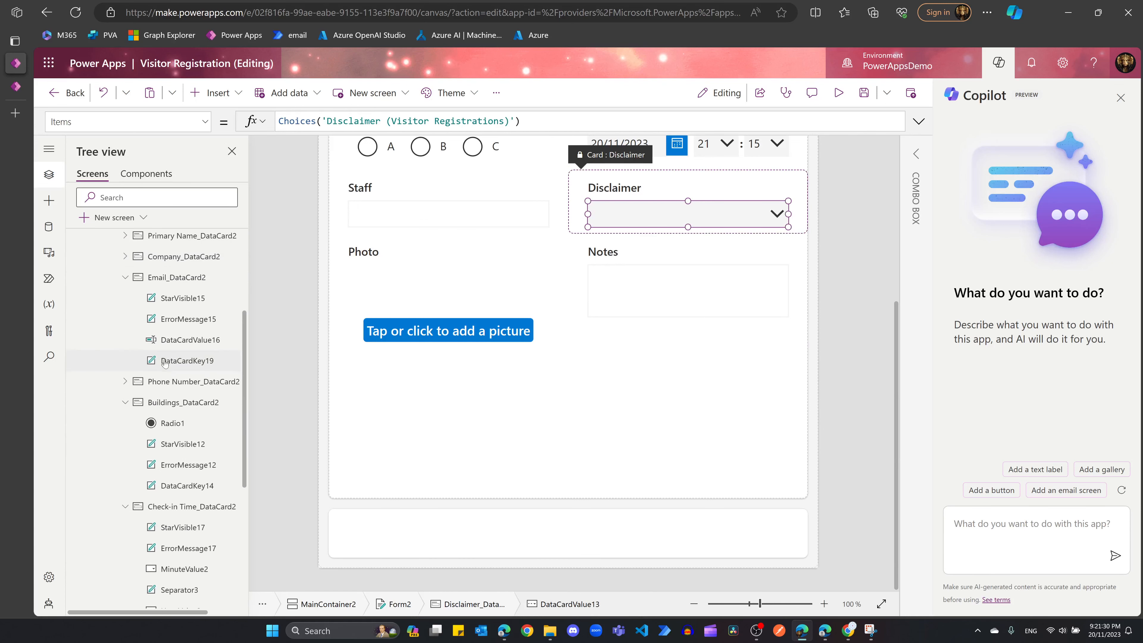
scroll(219, 381, down, 5)
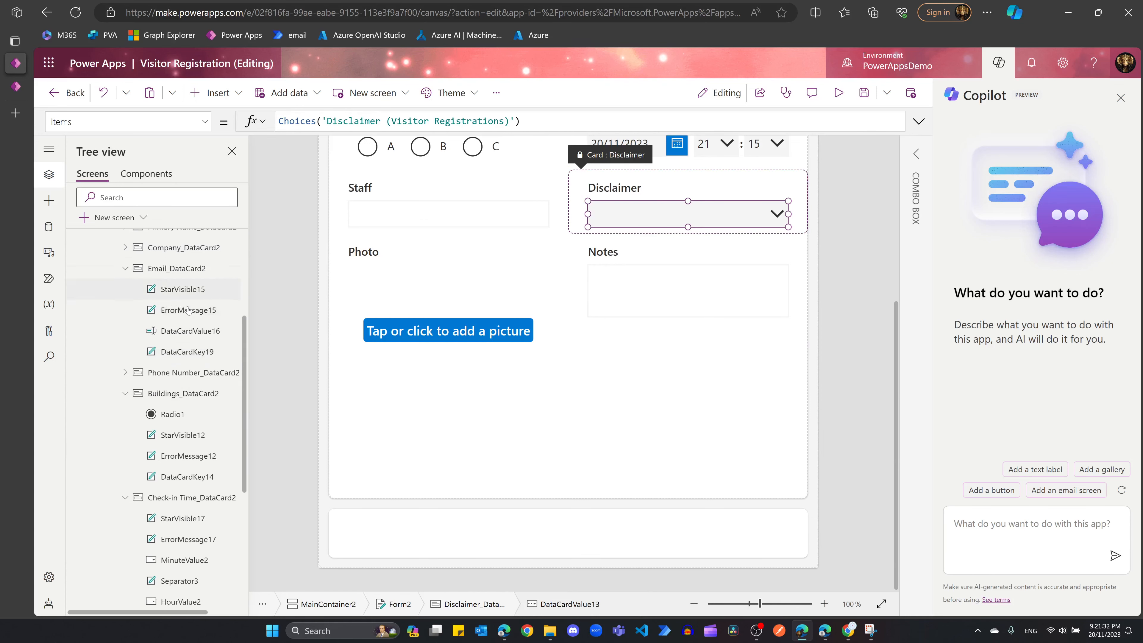
scroll(220, 382, up, 4)
scroll(219, 381, down, 5)
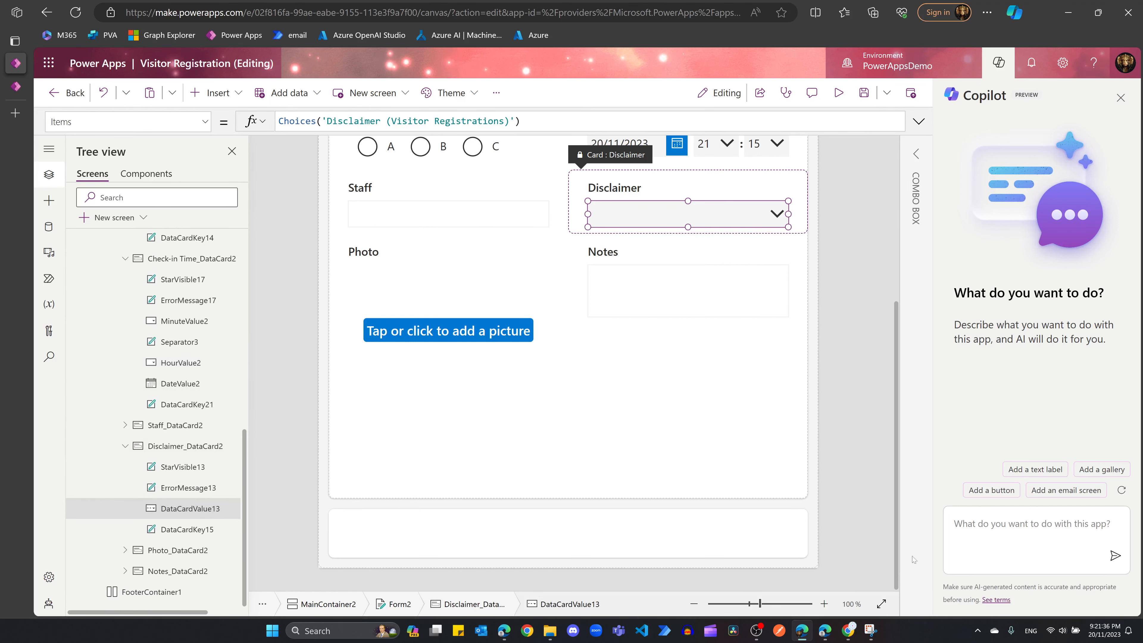
click(990, 534)
text(replace )
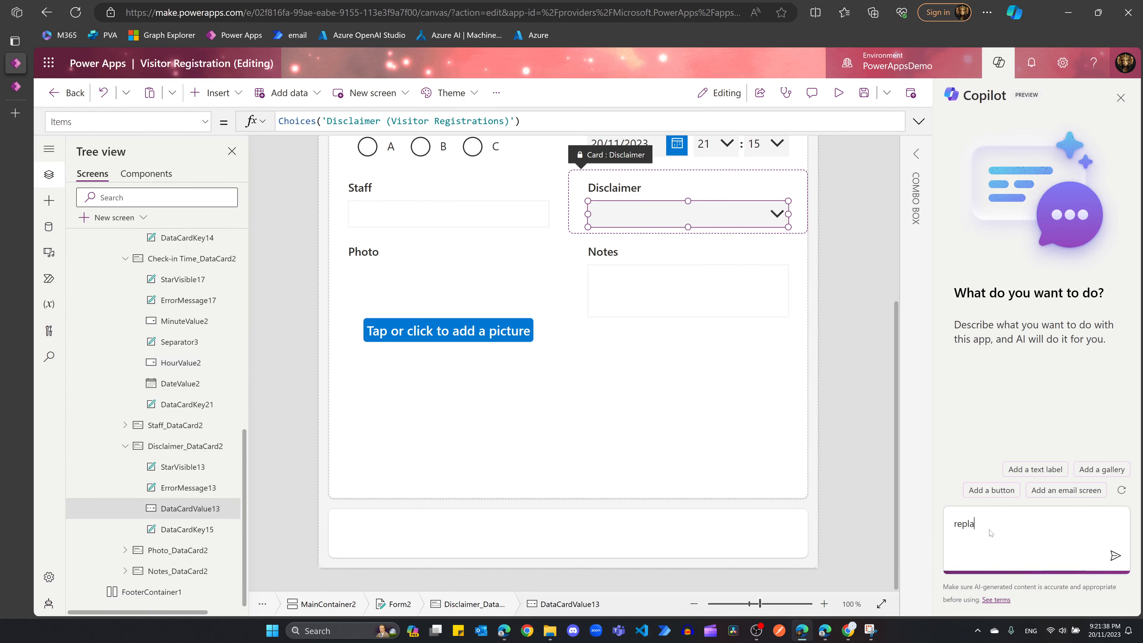
text(datacard)
key(BackSpace)
key(BackSpace)
text(cardvalue13 with a toggle)
key(Return)
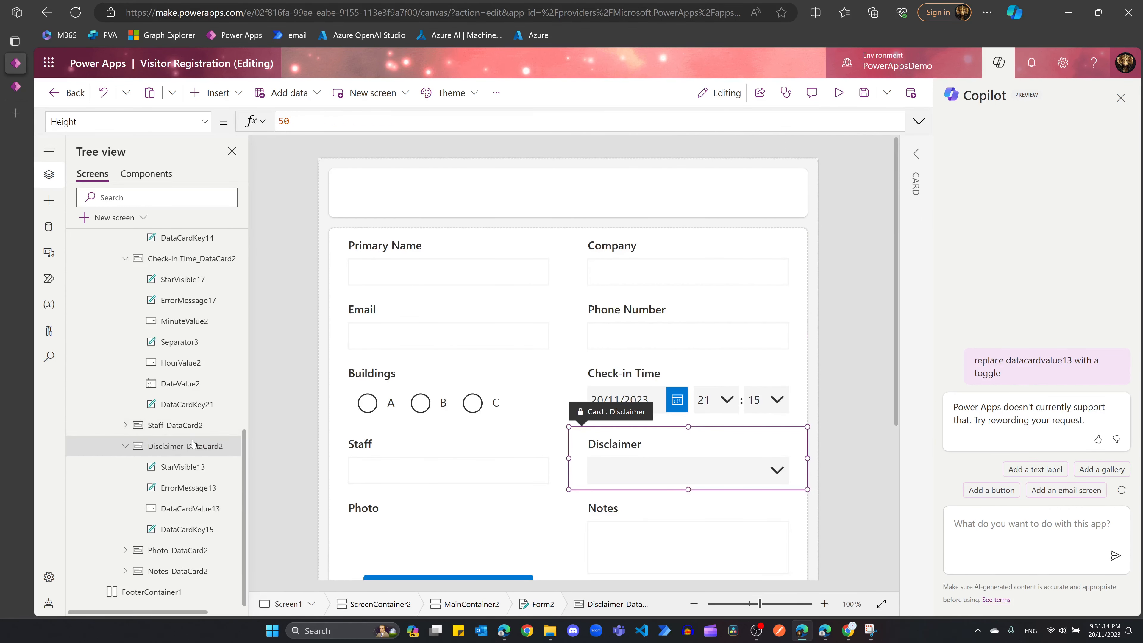
Step: Unlock the Disclaimer card and add a Toggle control to it
click(215, 93)
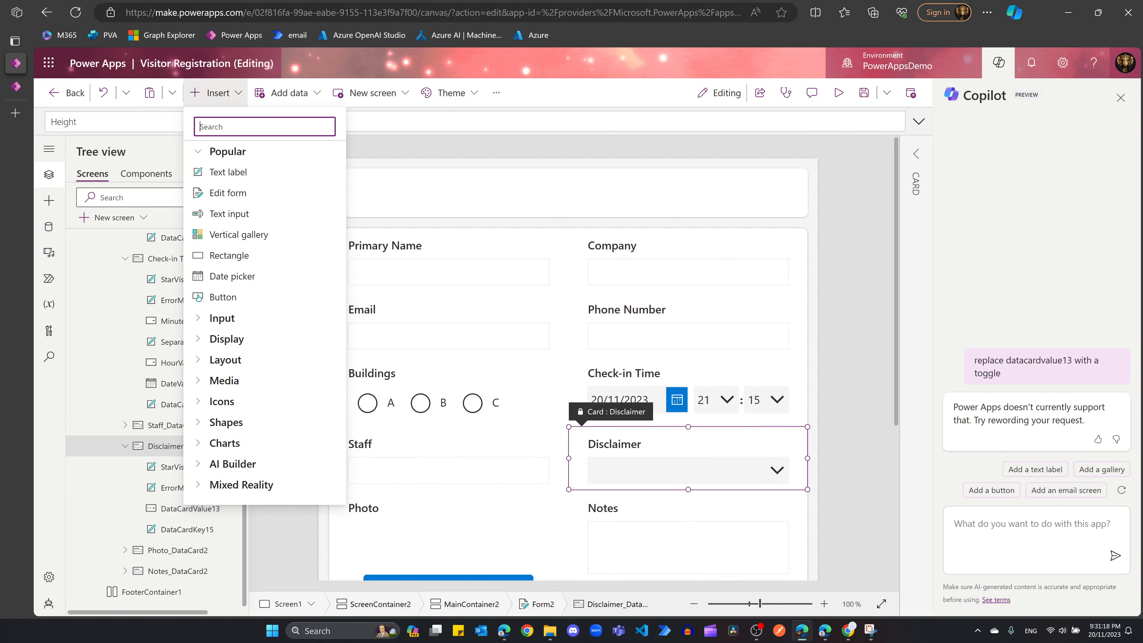
text(toggle)
click(215, 173)
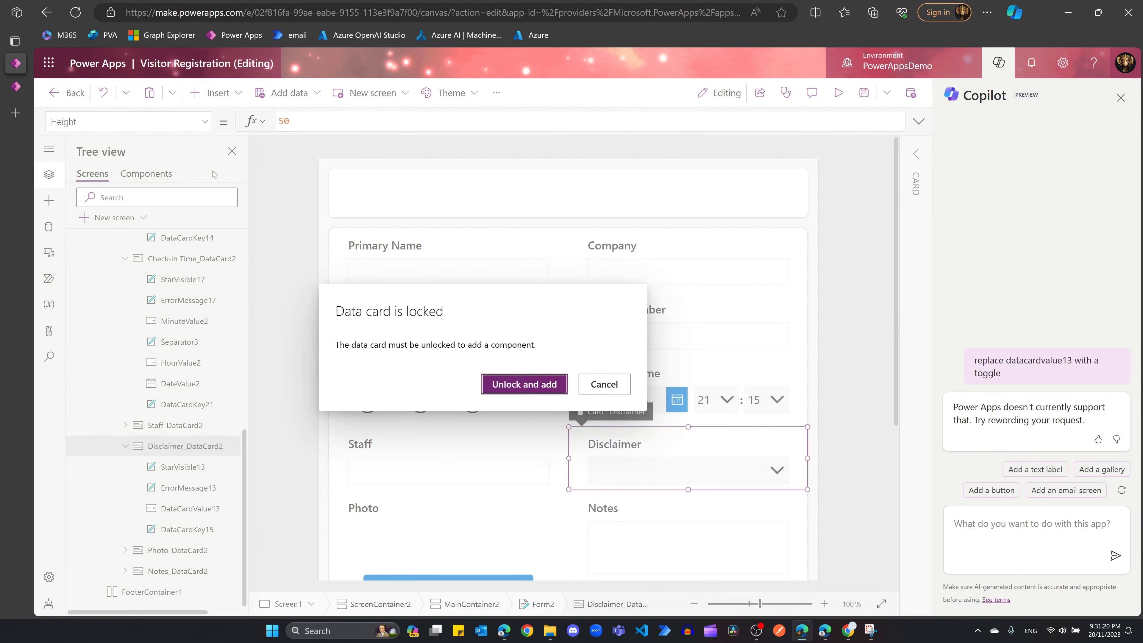
click(516, 391)
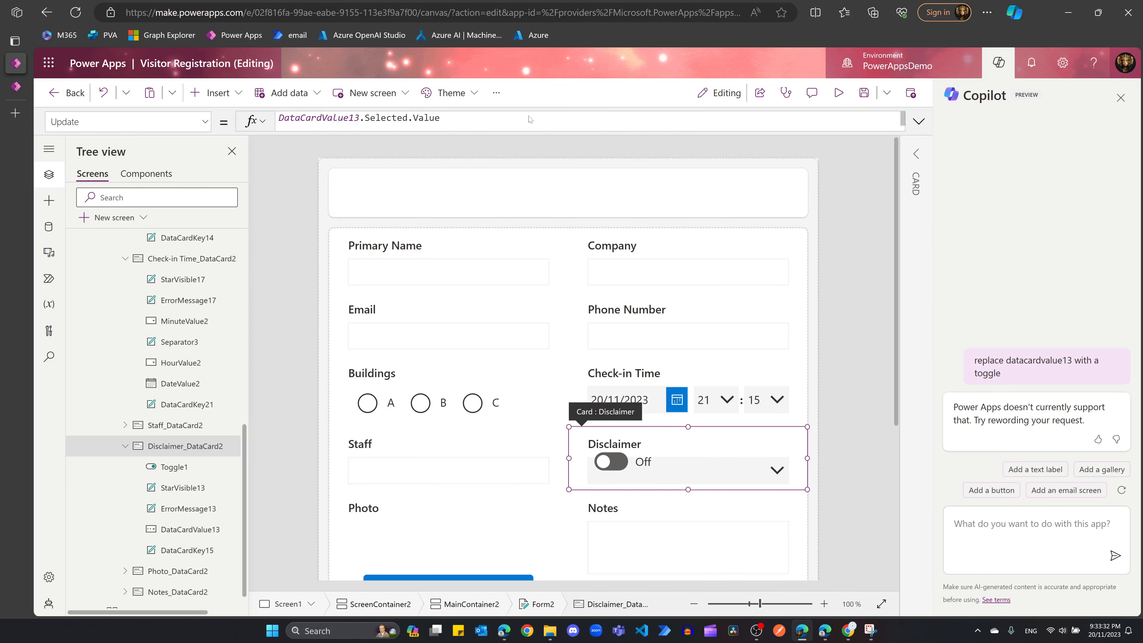
Step: Replace the card's Update with the LookUp formula using If(Toggle1.Value,"Yes","No")
click(918, 121)
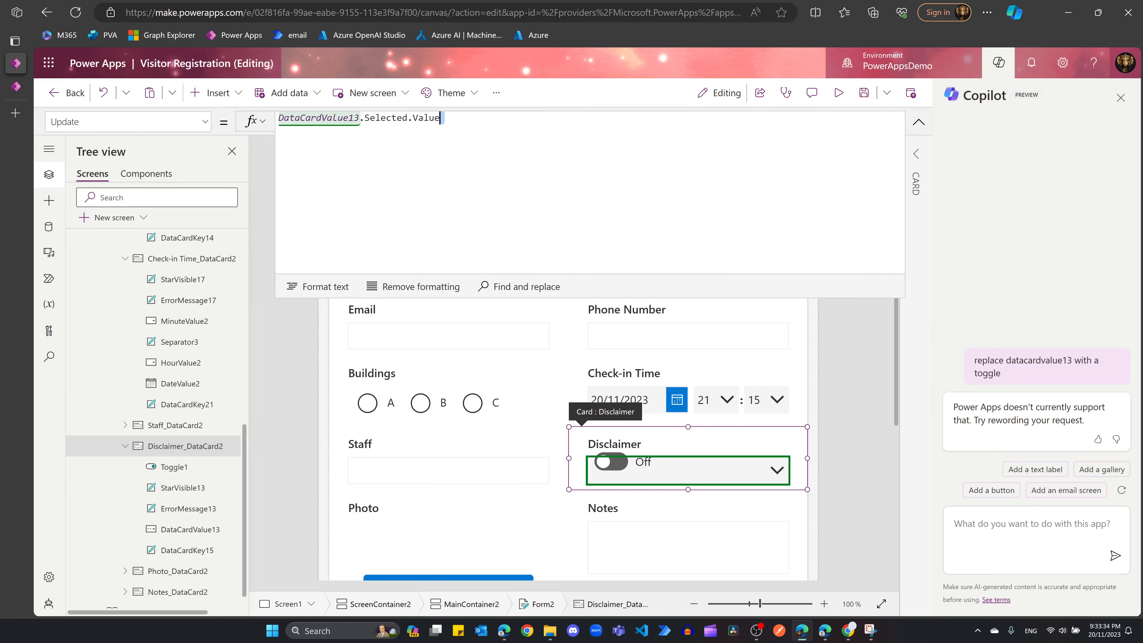
key(ctrl+a)
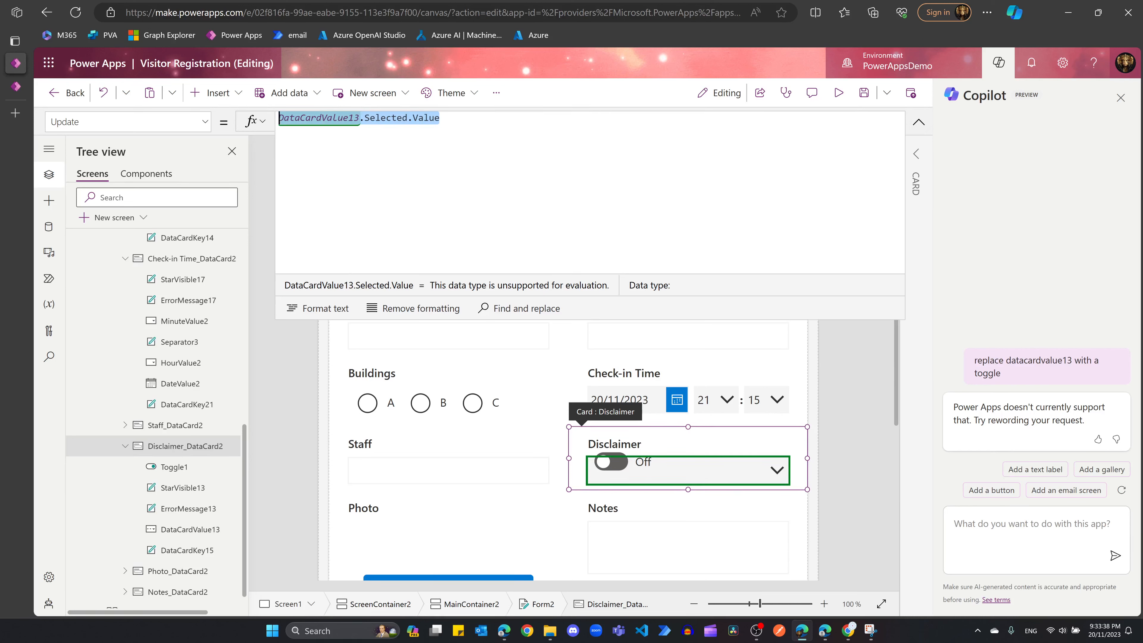
key(Delete)
text(LookUp(Choices('Disclaimer (Visitor Registrations)'),Text(Value) = If(Toggle1.Value, "Yes","No")).Value)
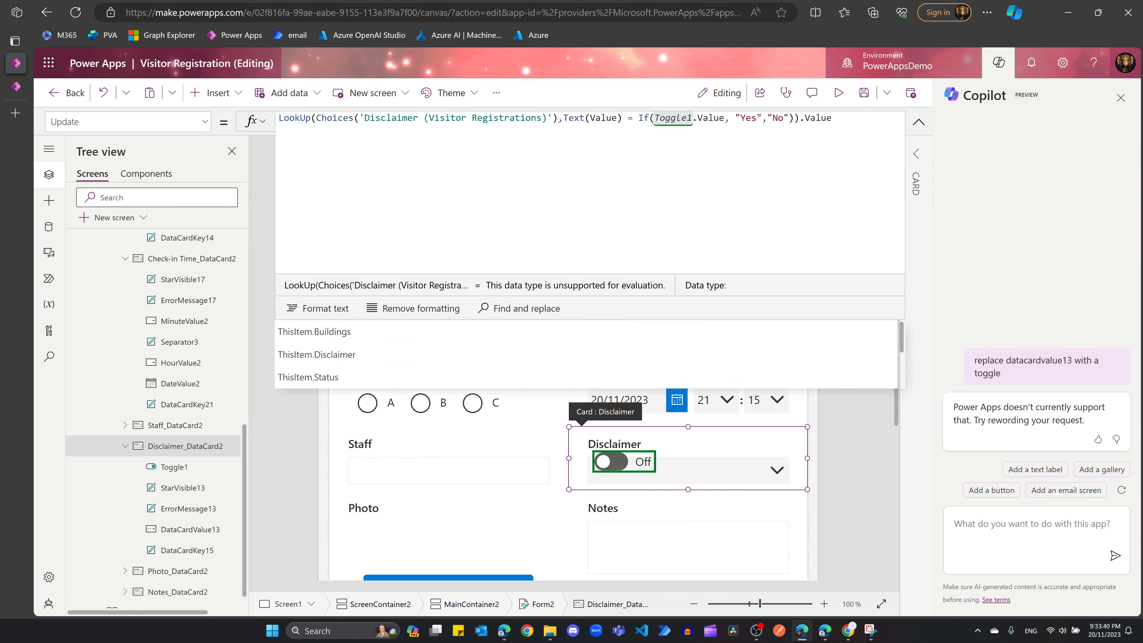
key(Return)
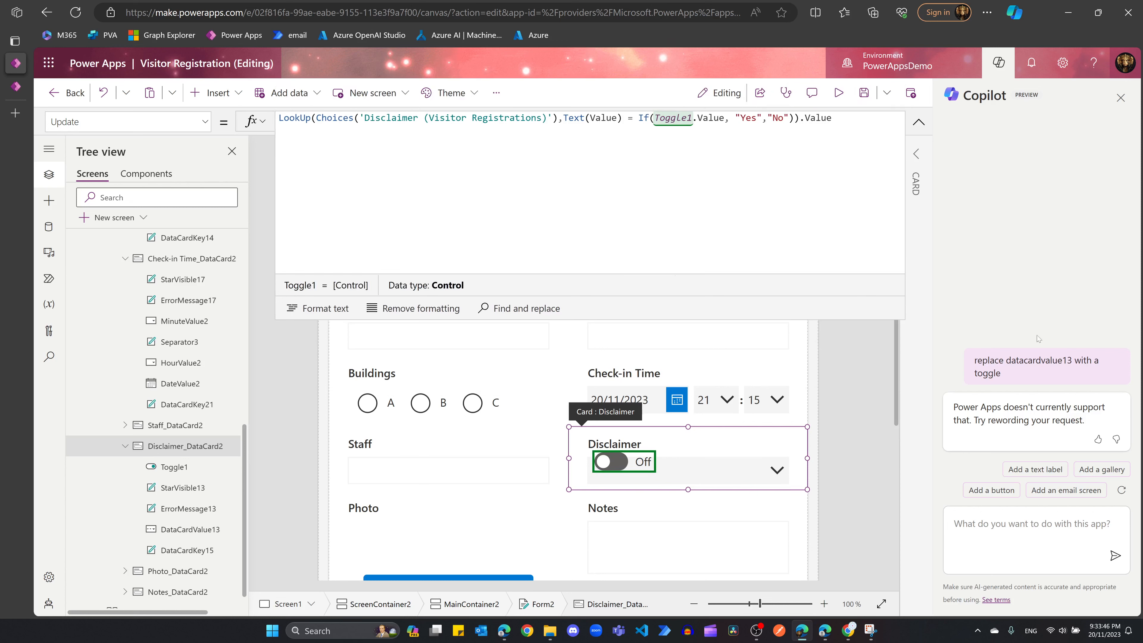
click(920, 126)
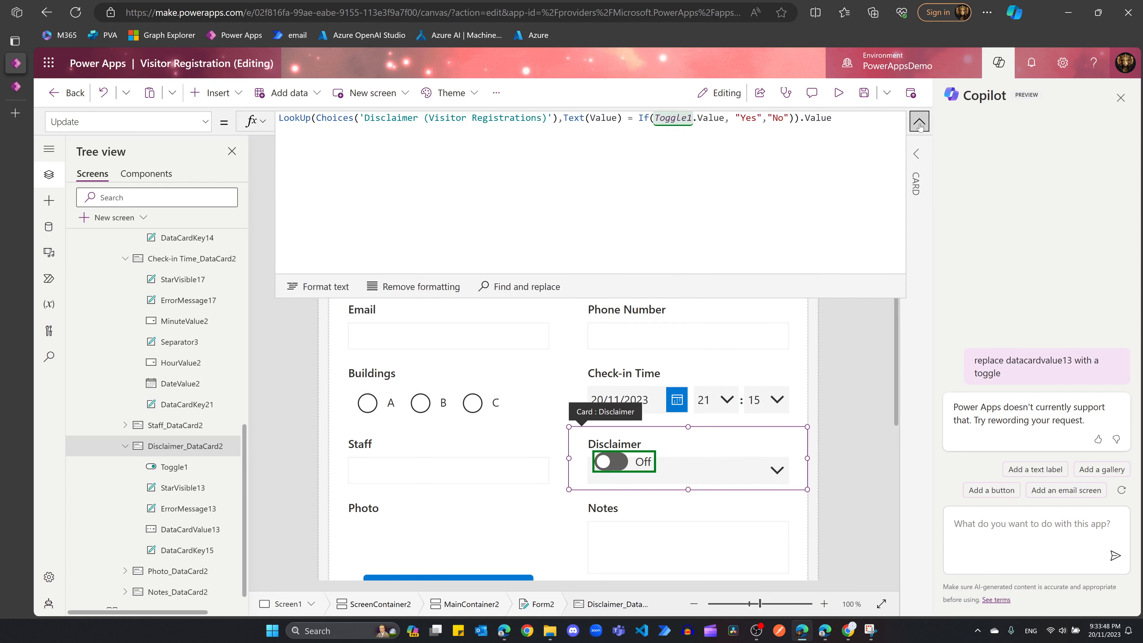
click(740, 479)
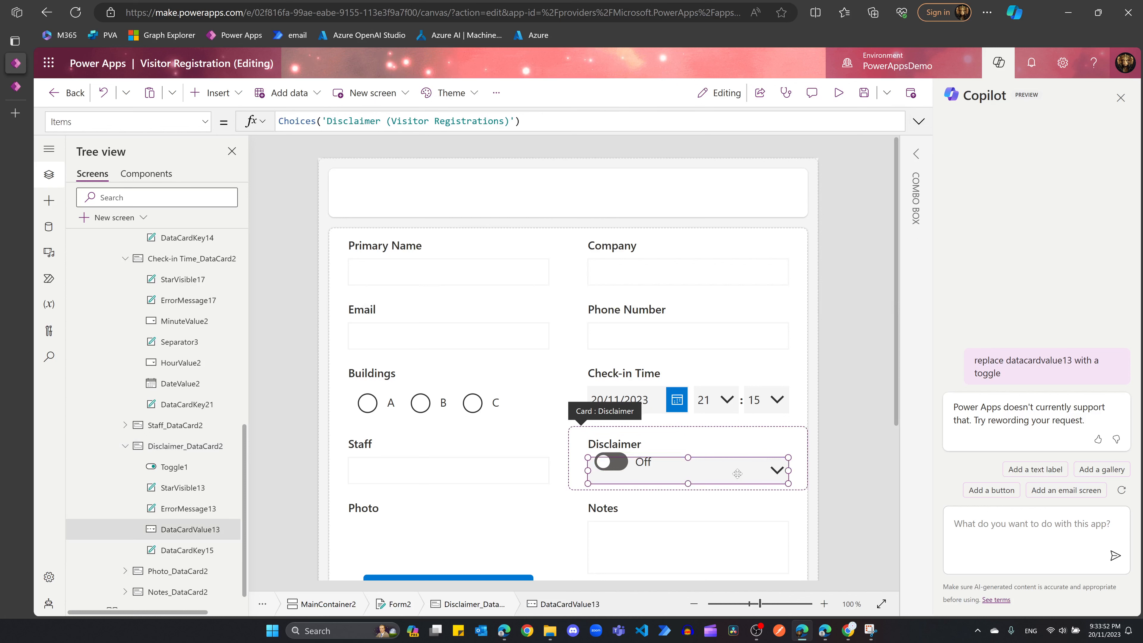
Step: Delete DataCardValue13 and set ErrorMessage13's Y to Toggle1.Y + Toggle1.Height
key(Delete)
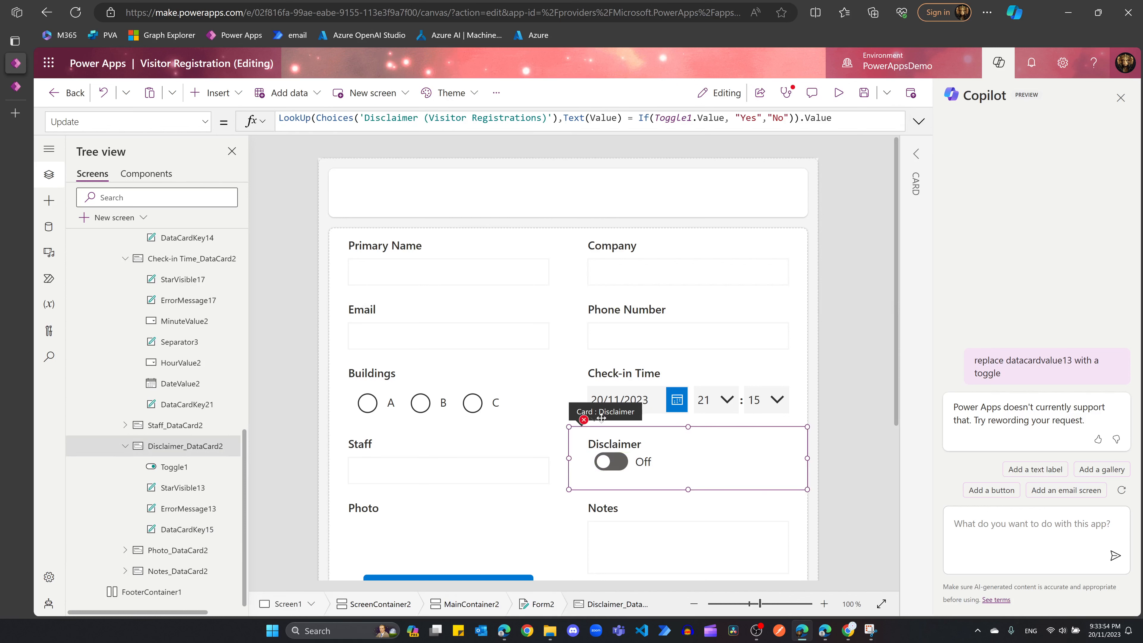
click(583, 420)
click(623, 439)
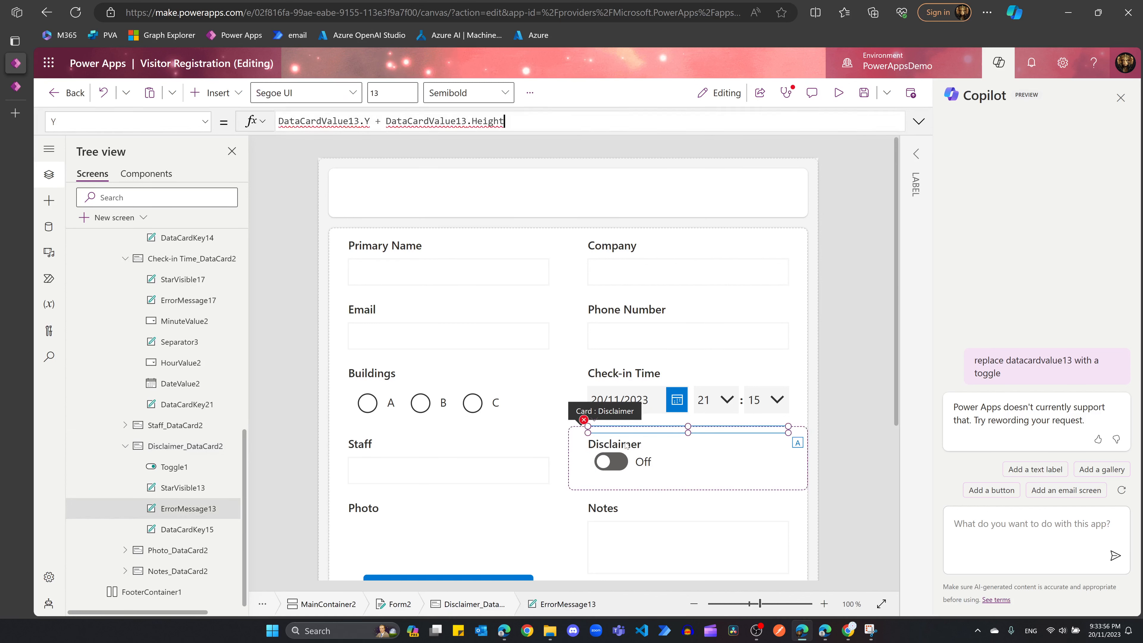
double_click(311, 121)
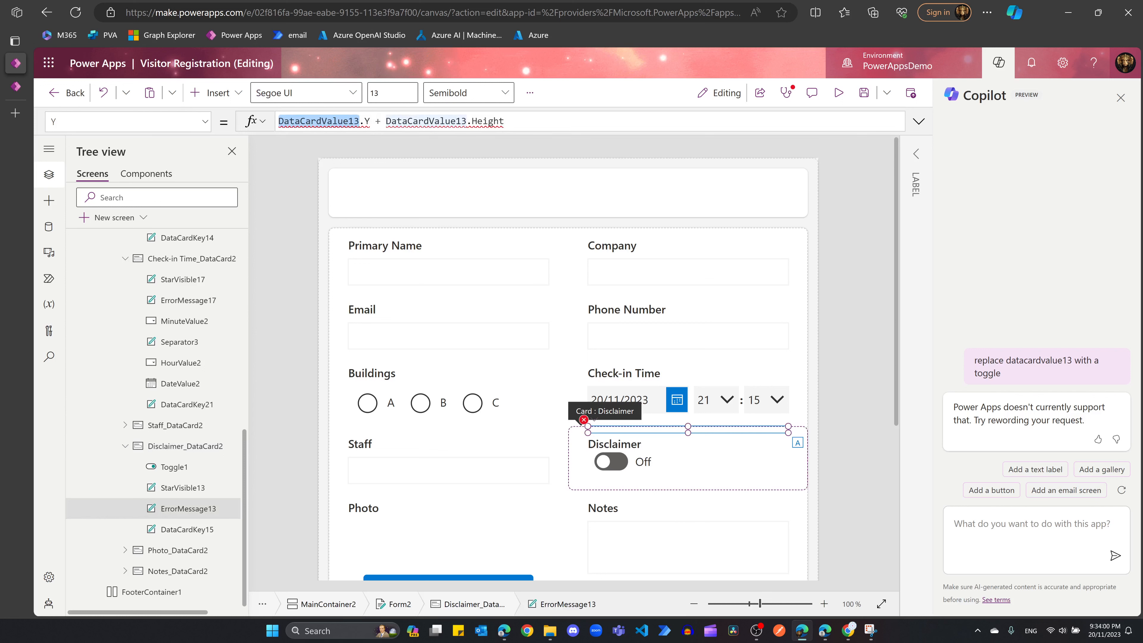
text(Toggl)
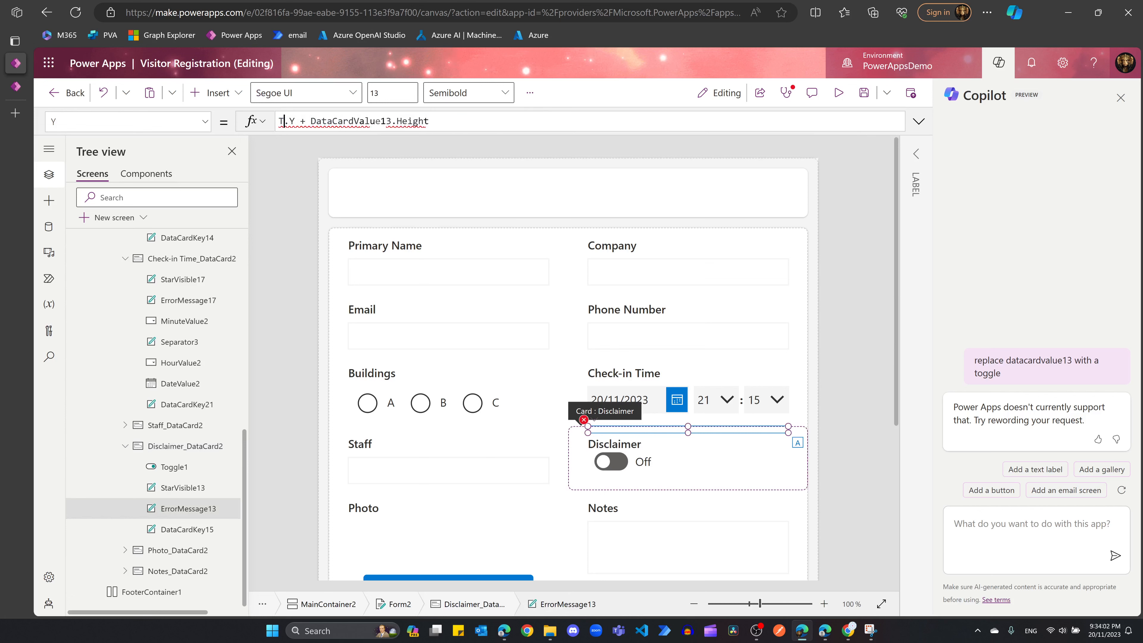
key(Down)
key(Down)
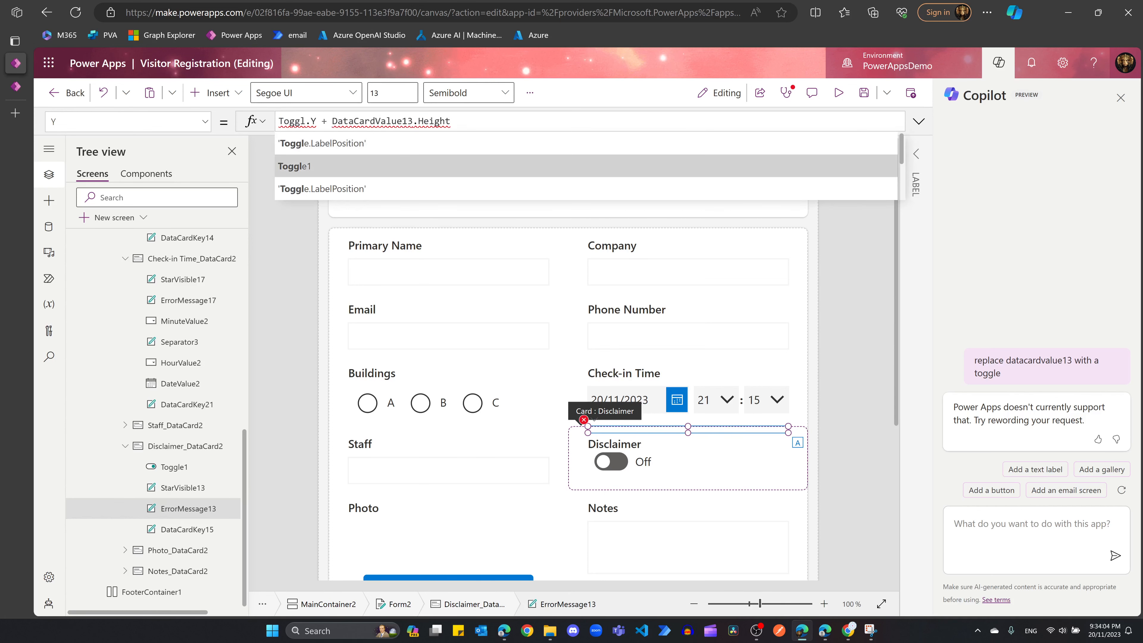
key(Return)
double_click(383, 122)
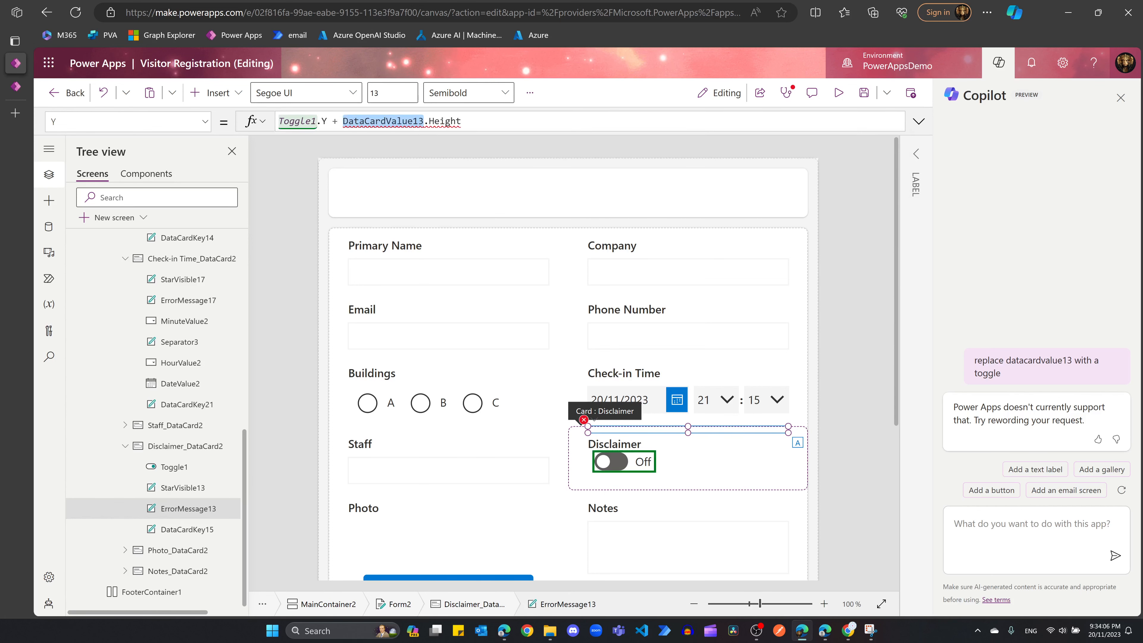
text(Toggle1.Value, "Yes","No")).Value)
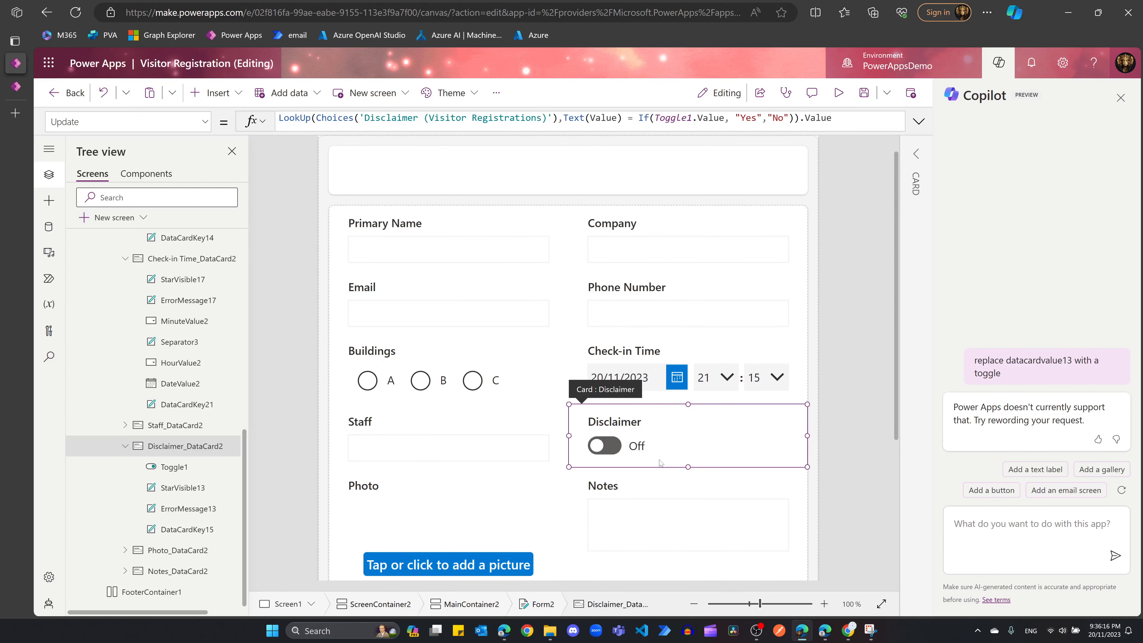
Step: Set Toggle1's FalseText to 'No' and TrueText to 'Yes'
click(633, 446)
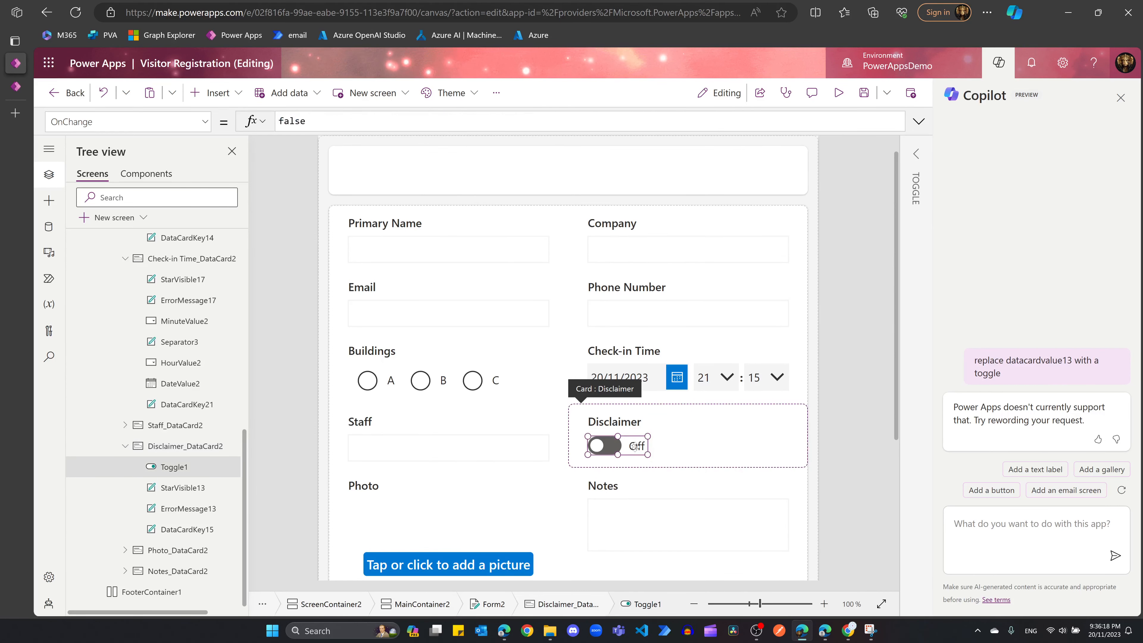
click(916, 155)
click(1009, 68)
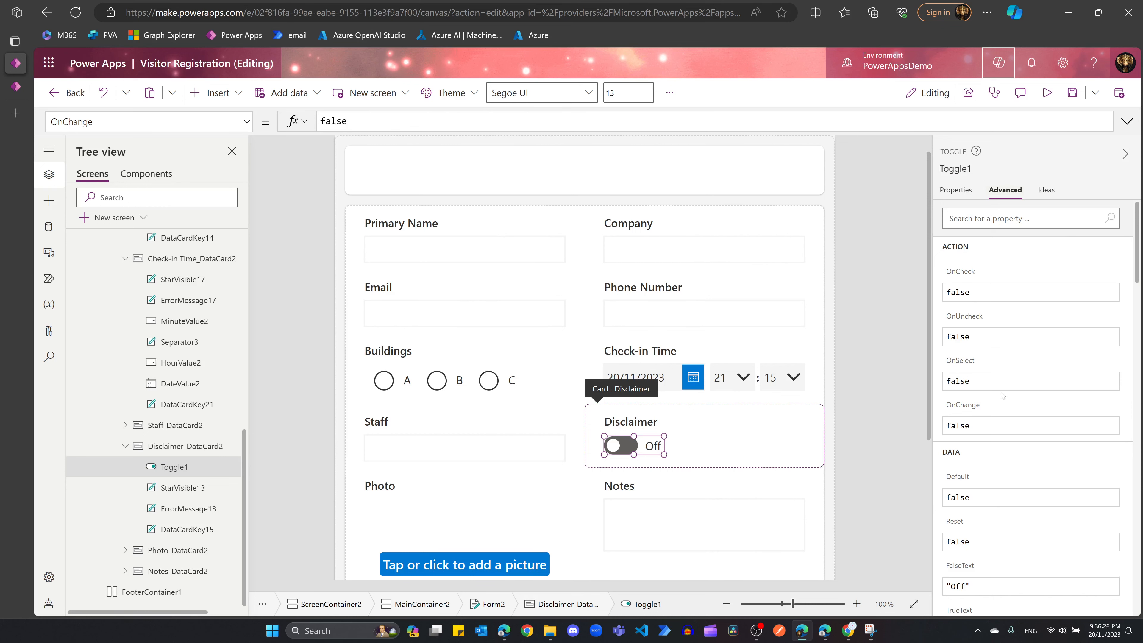
scroll(1002, 396, down, 5)
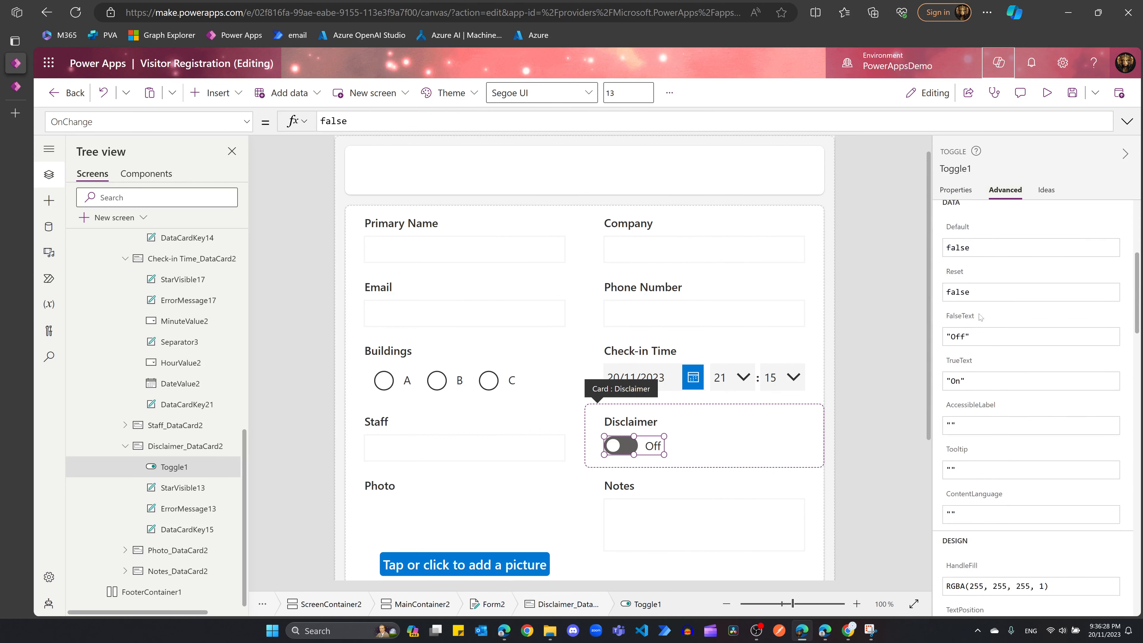
click(965, 339)
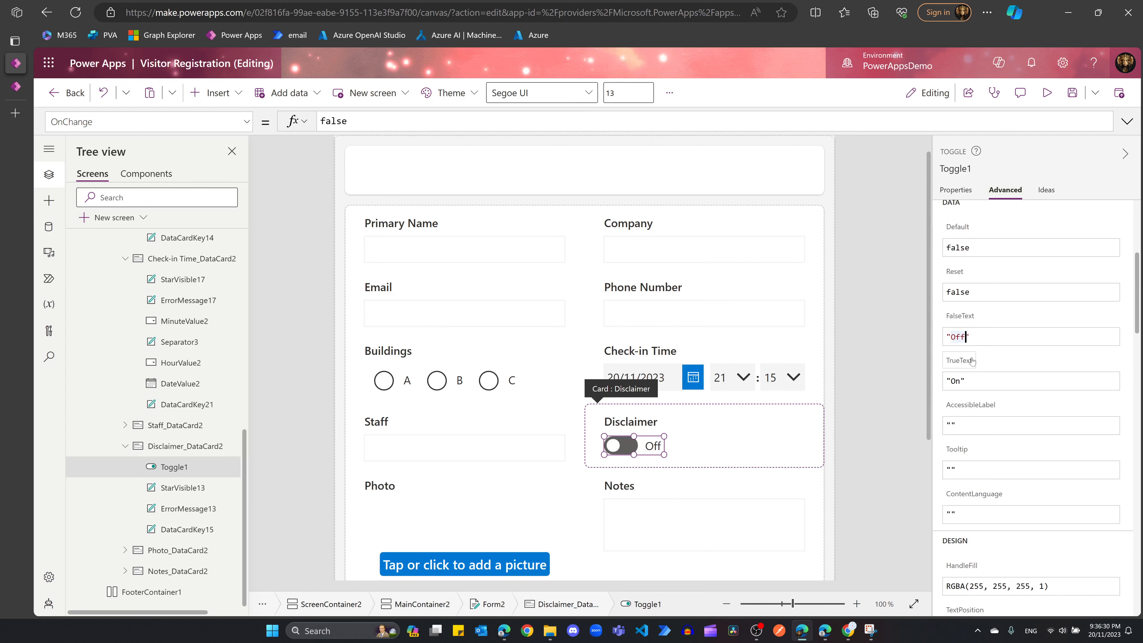
key(BackSpace)
key(BackSpace)
key(BackSpace)
text(No)
click(966, 381)
key(BackSpace)
key(BackSpace)
text(Yes)
click(966, 248)
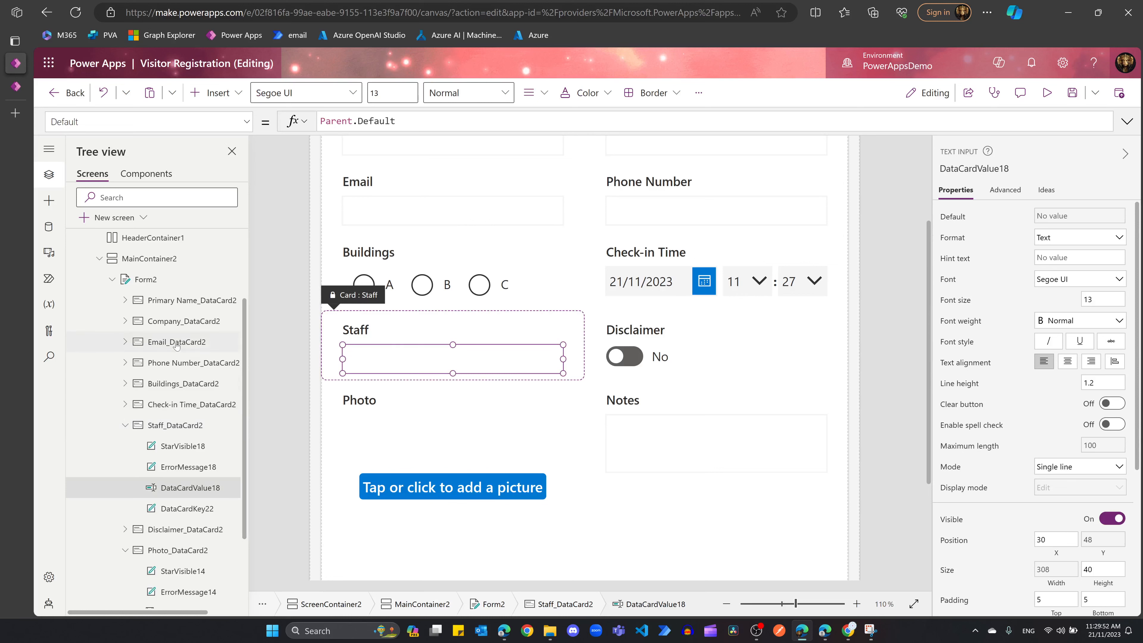
Step: Add the Office 365 Users connector as a data source
click(41, 228)
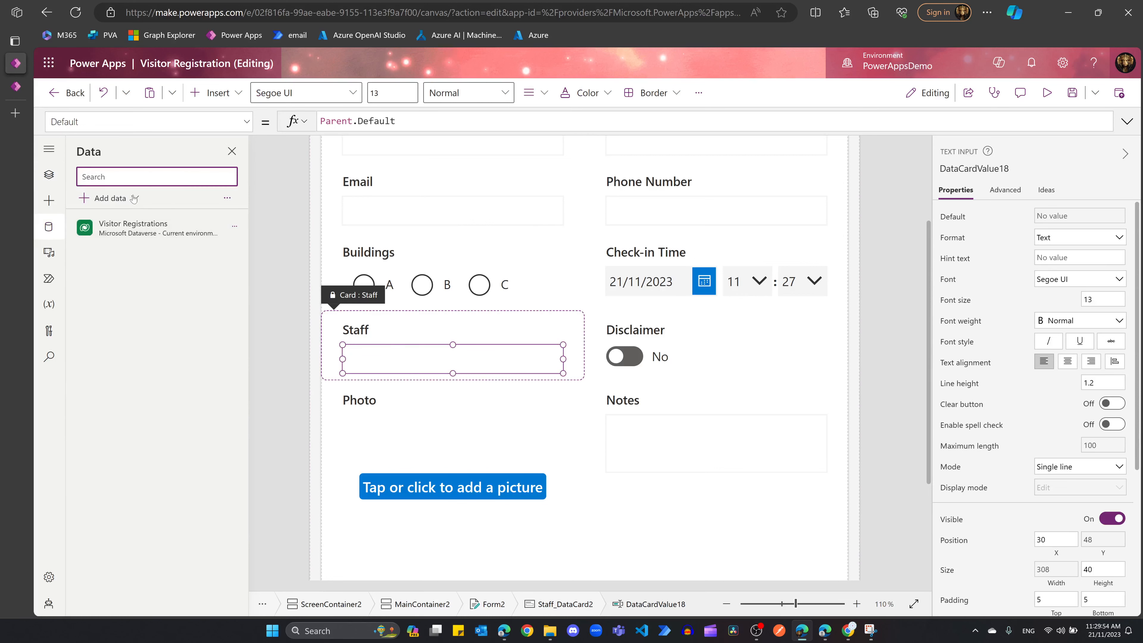
click(111, 199)
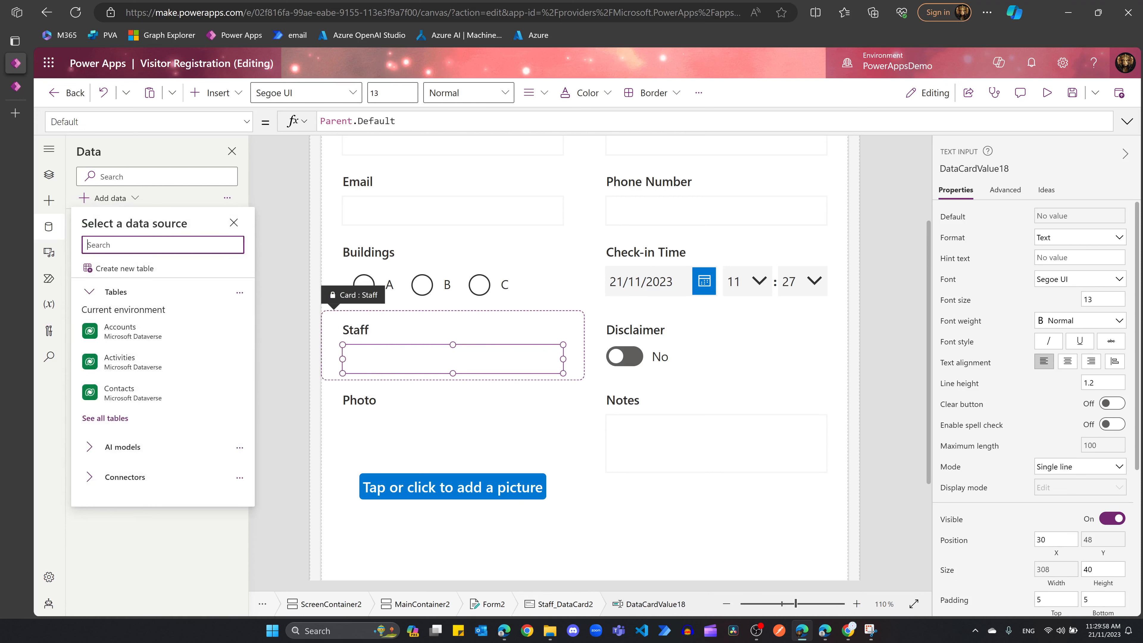
text(office)
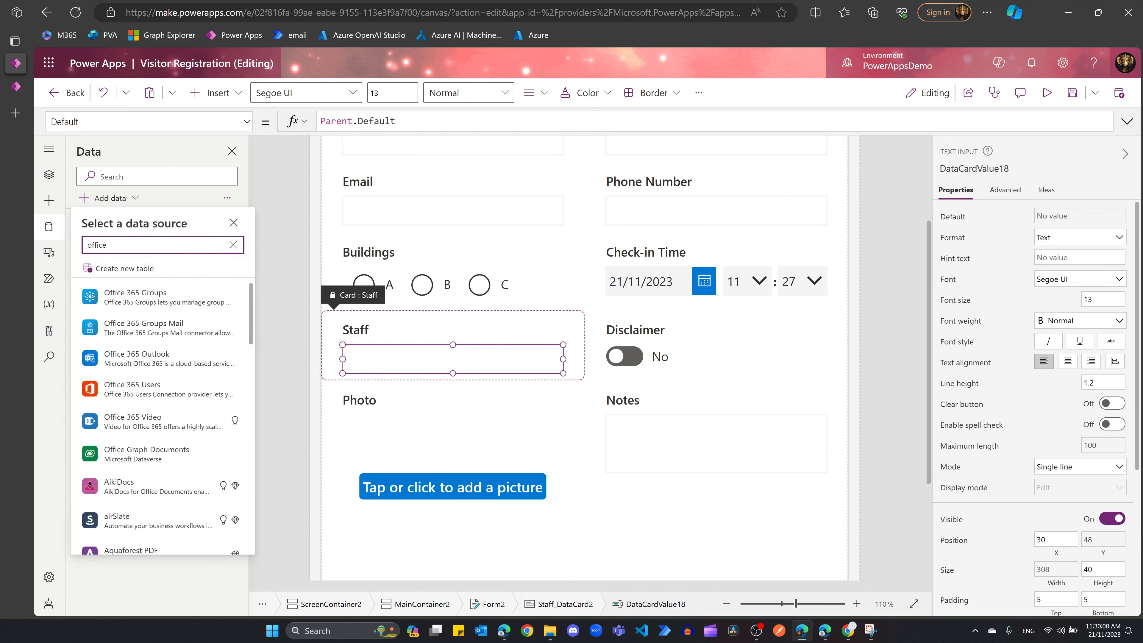
click(166, 388)
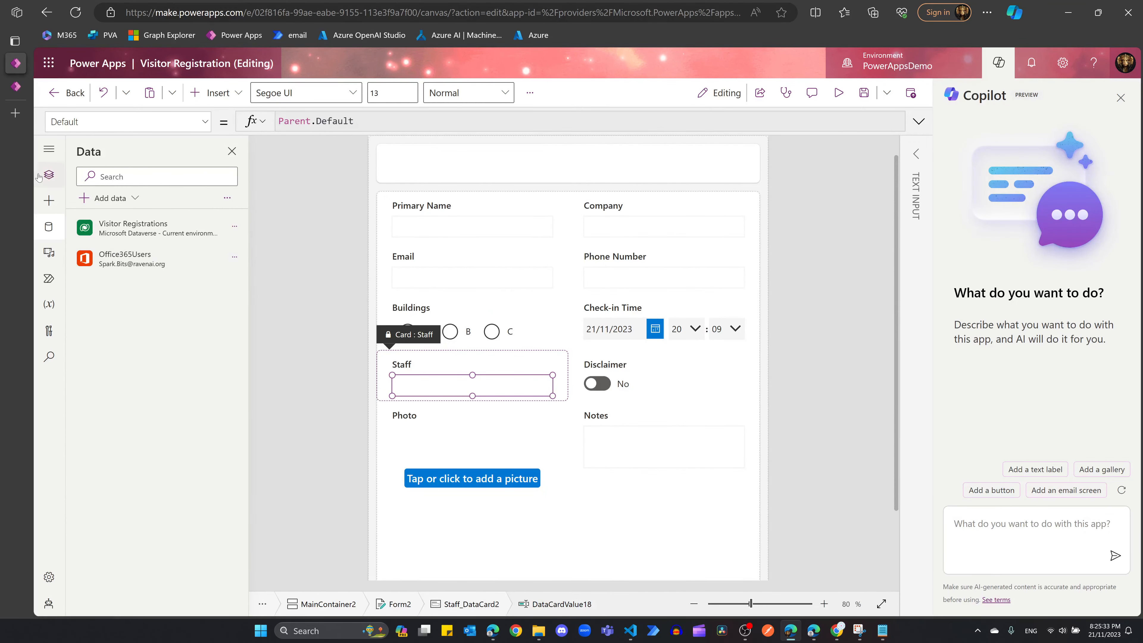
Step: Select the Staff field's text input box, DataCardValue18, in the form
click(47, 175)
scroll(201, 311, down, 2)
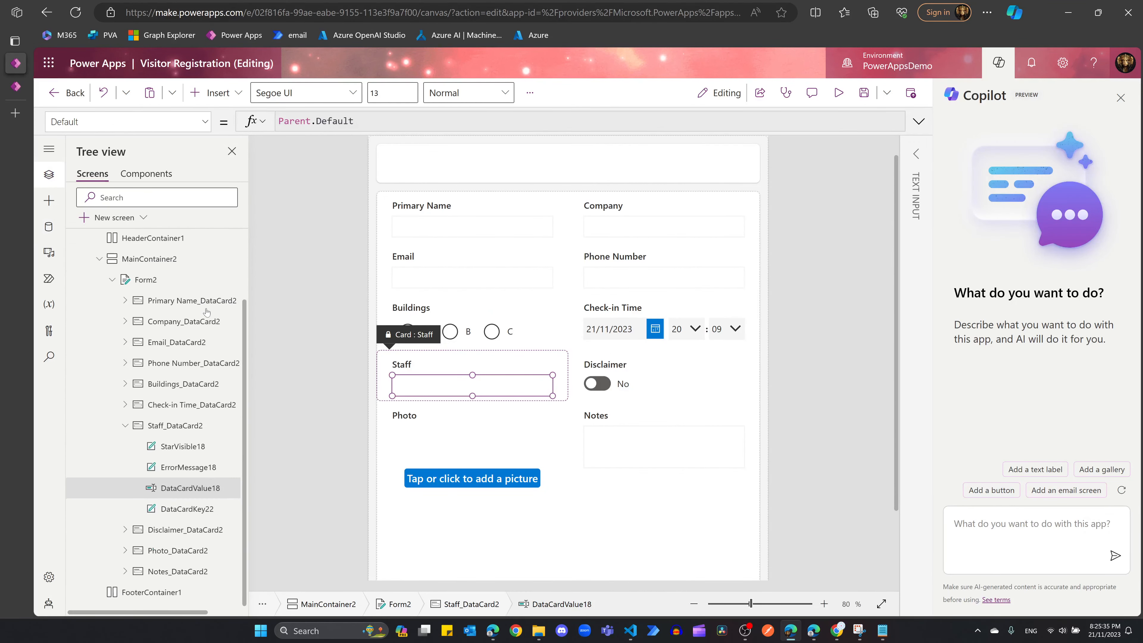
click(494, 360)
click(457, 380)
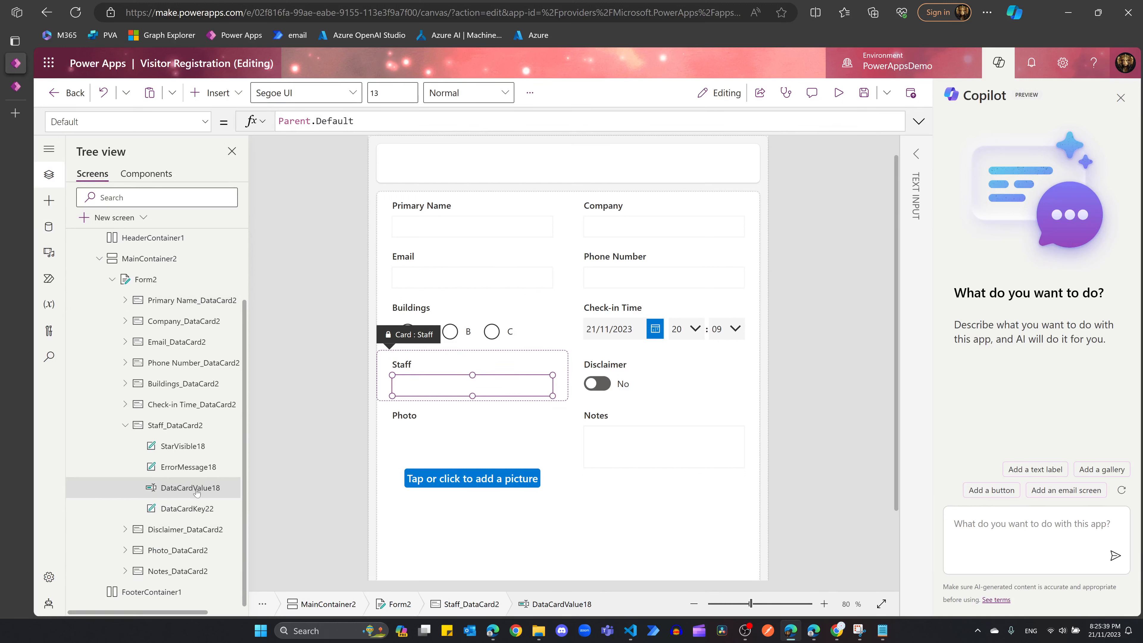
Step: Ask Copilot to replace DataCardValue18 with a combo box searching Office 365 users
click(982, 530)
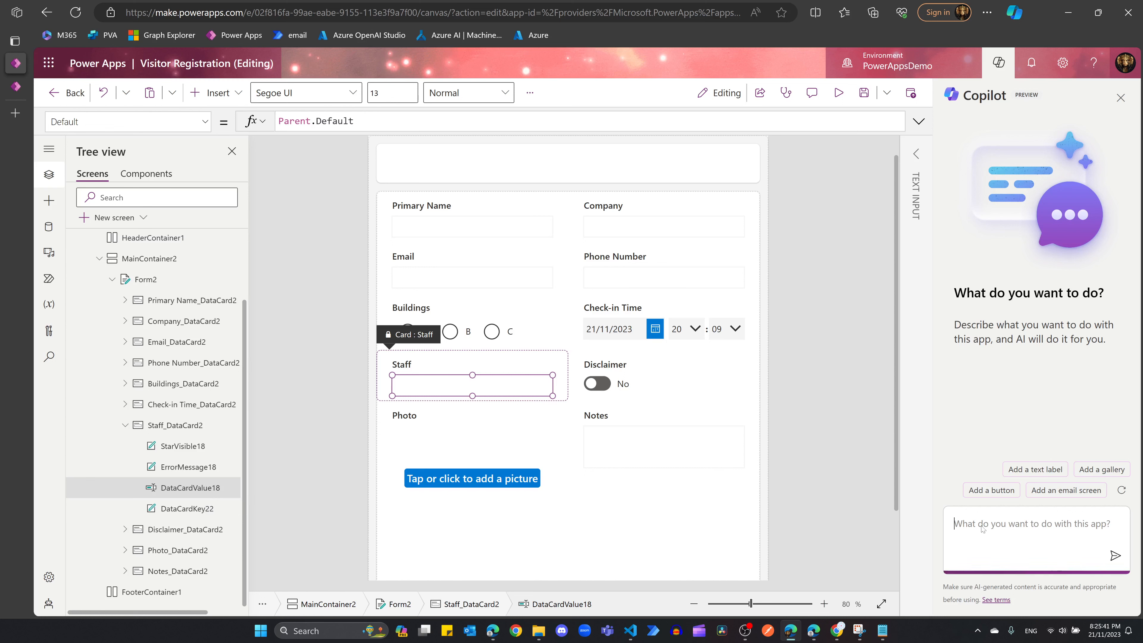
text(Replace Da)
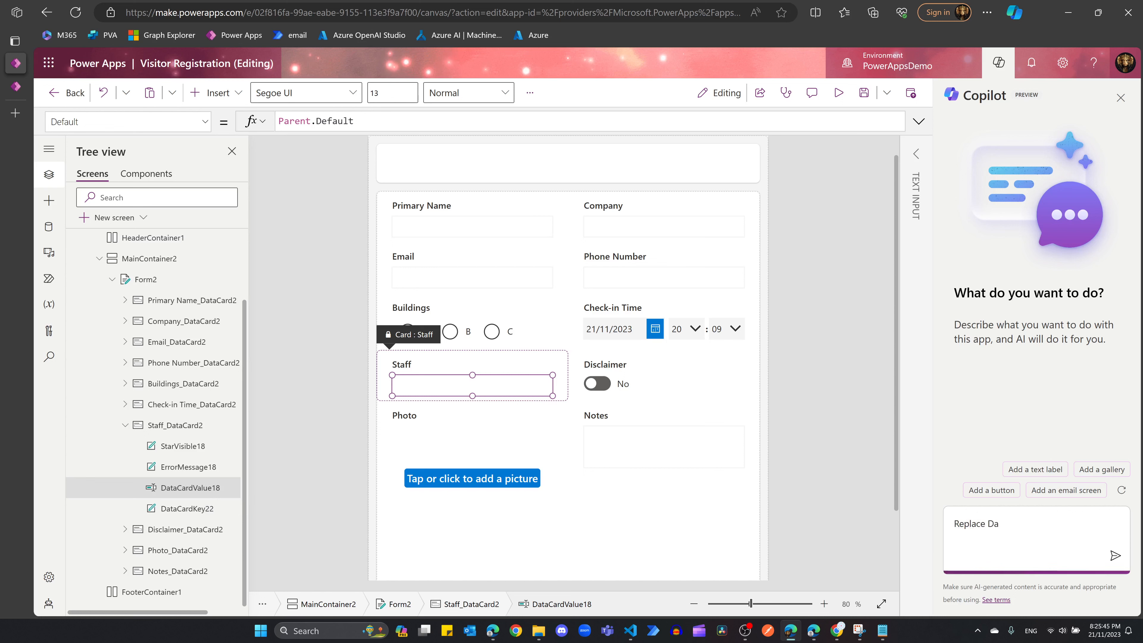
text(taCardValue)
text(18 with a combo box s)
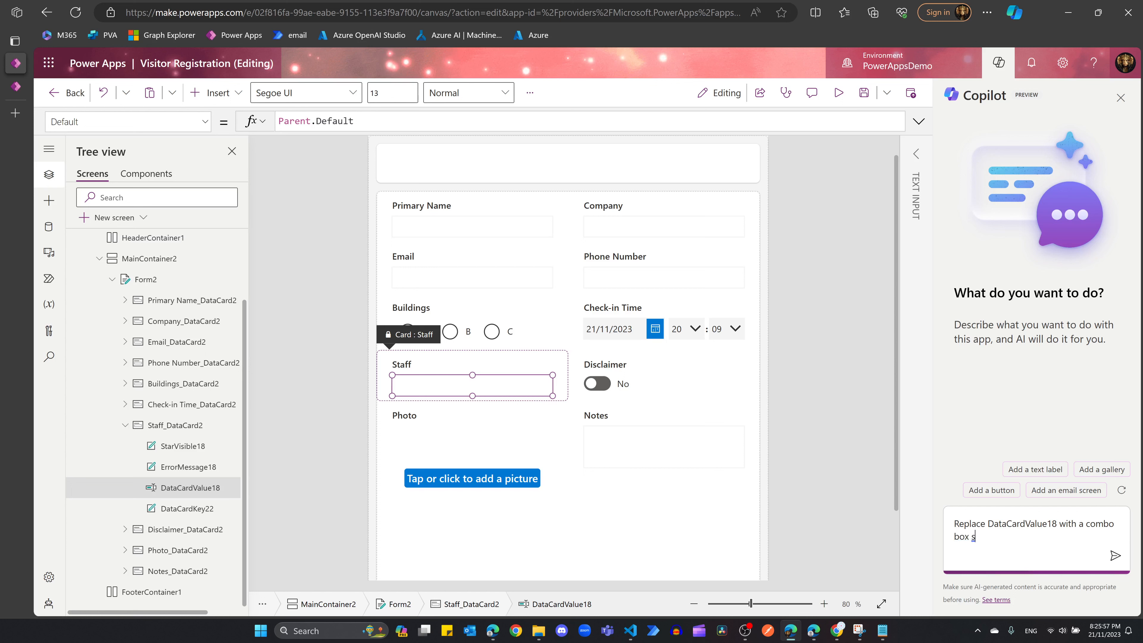
text(earching Office 365 users)
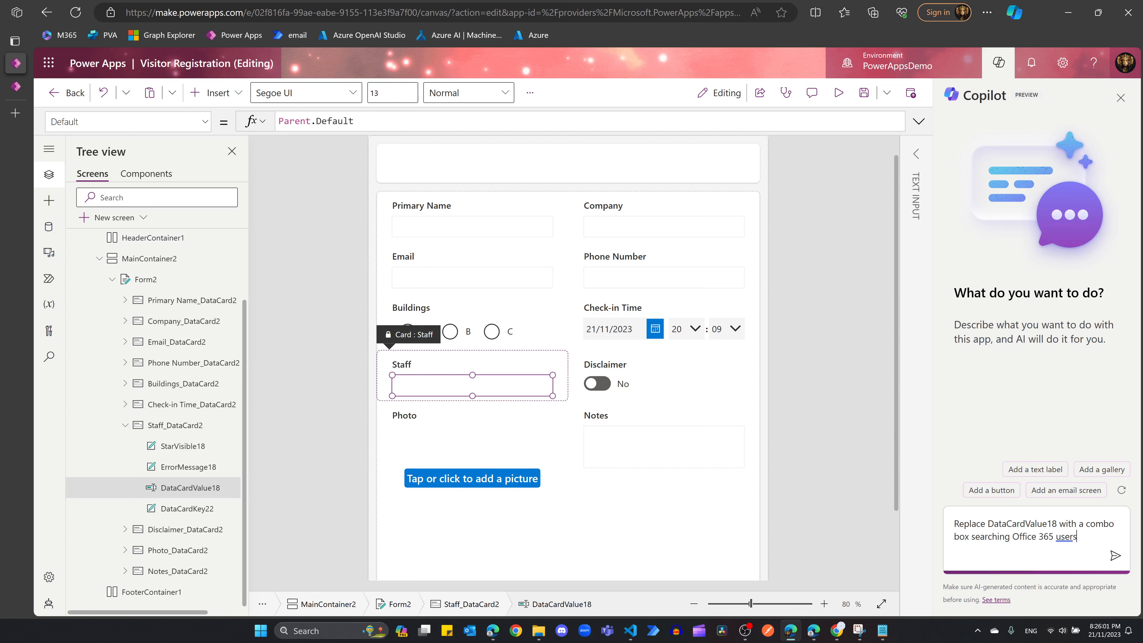
key(Return)
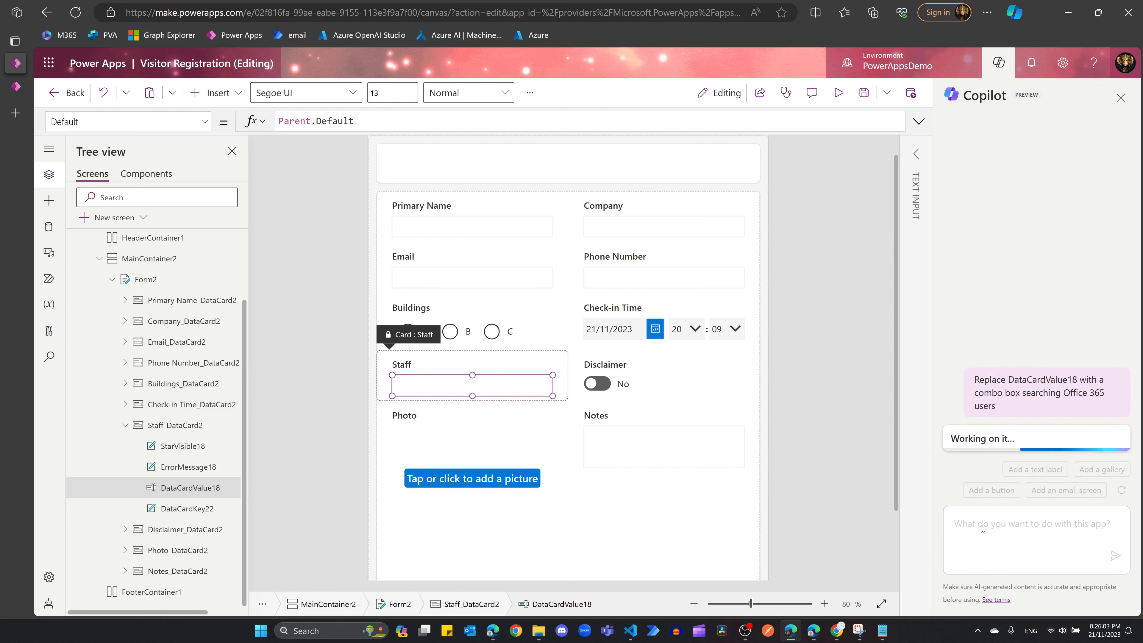
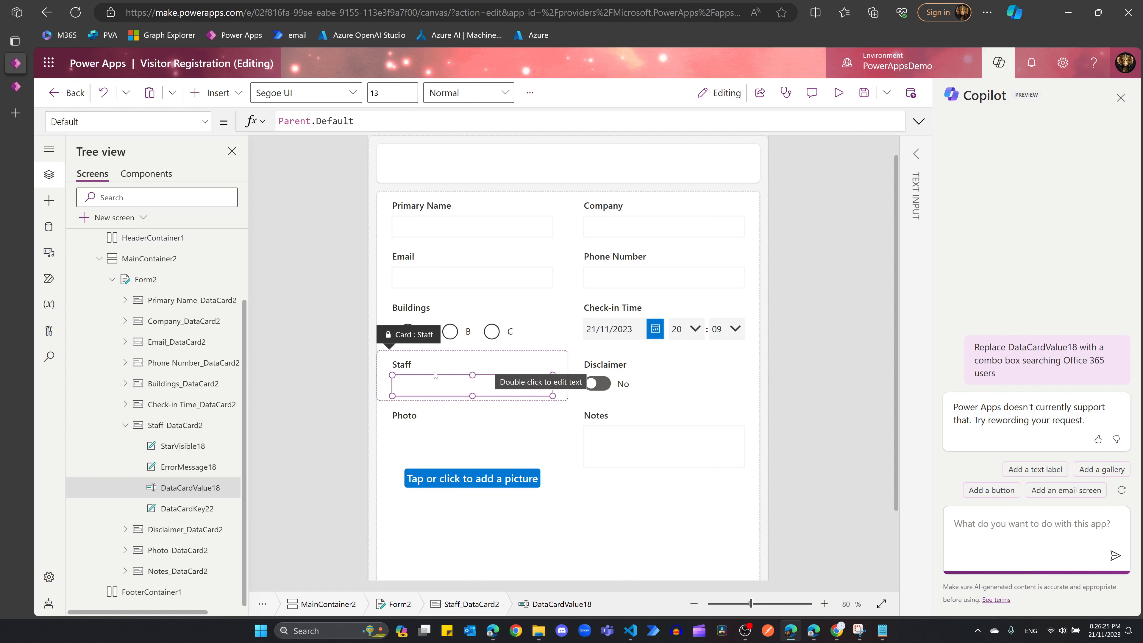
Step: Insert a Combo box into Staff_DataCard2, unlocking the card to add it
click(218, 425)
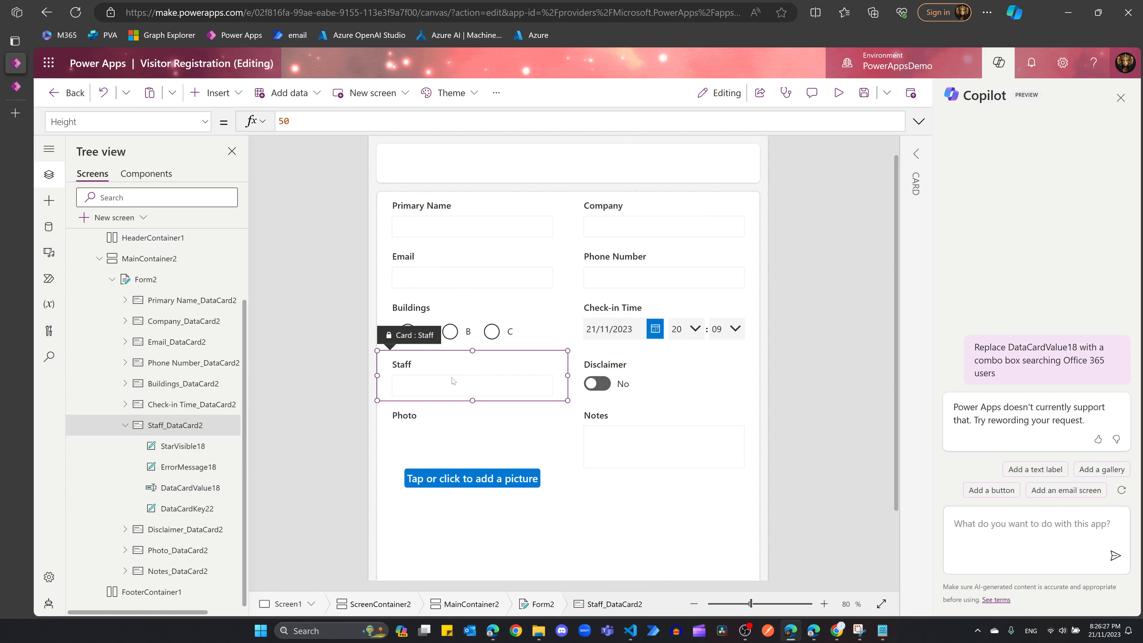
click(214, 93)
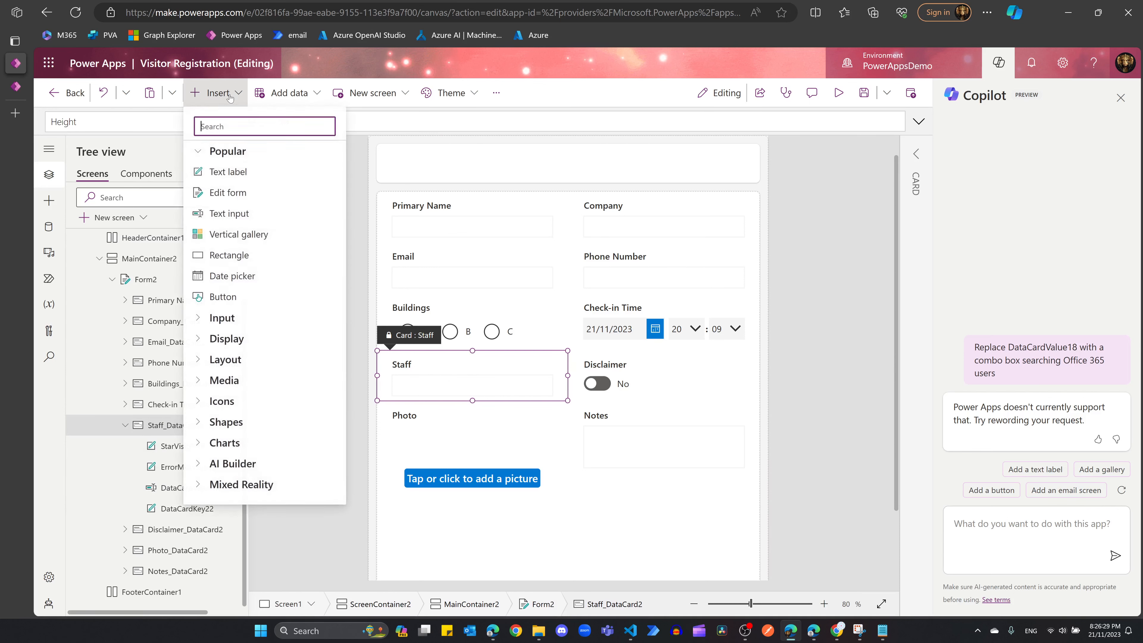
text(comb)
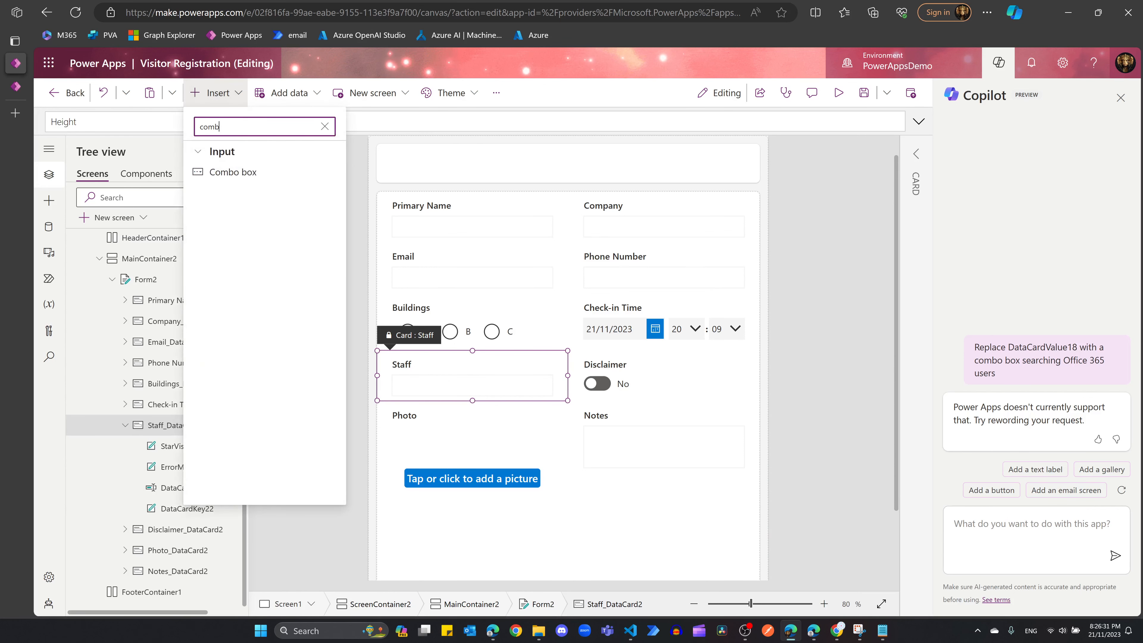
click(249, 175)
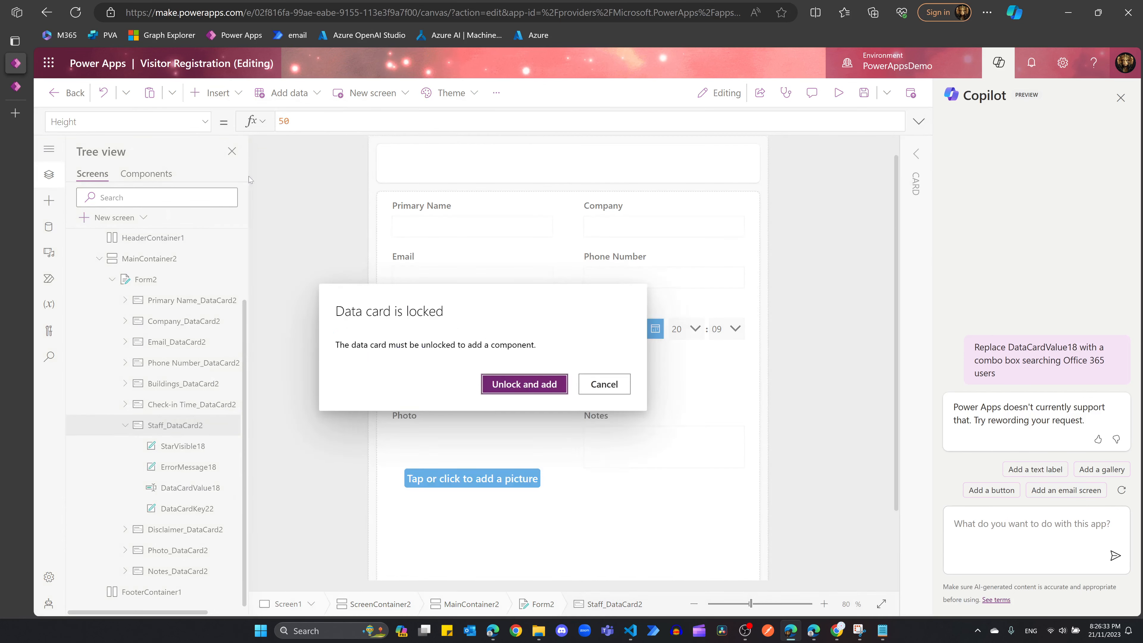
click(524, 384)
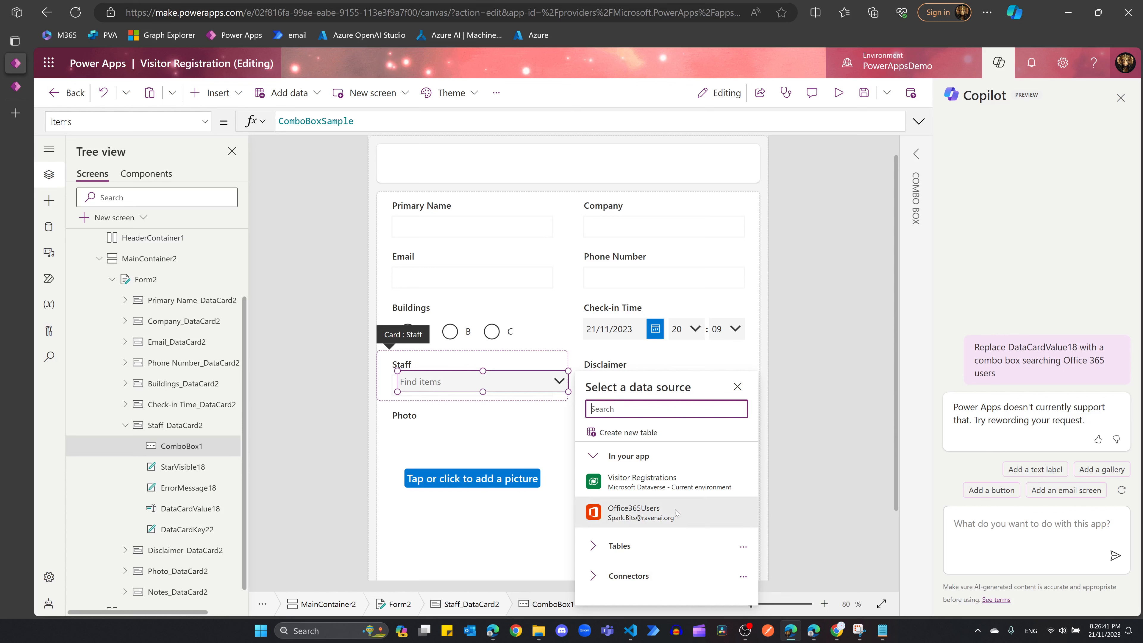
Step: Bind the combo box to Office365Users and begin its Items formula with SearchUserV2
click(654, 520)
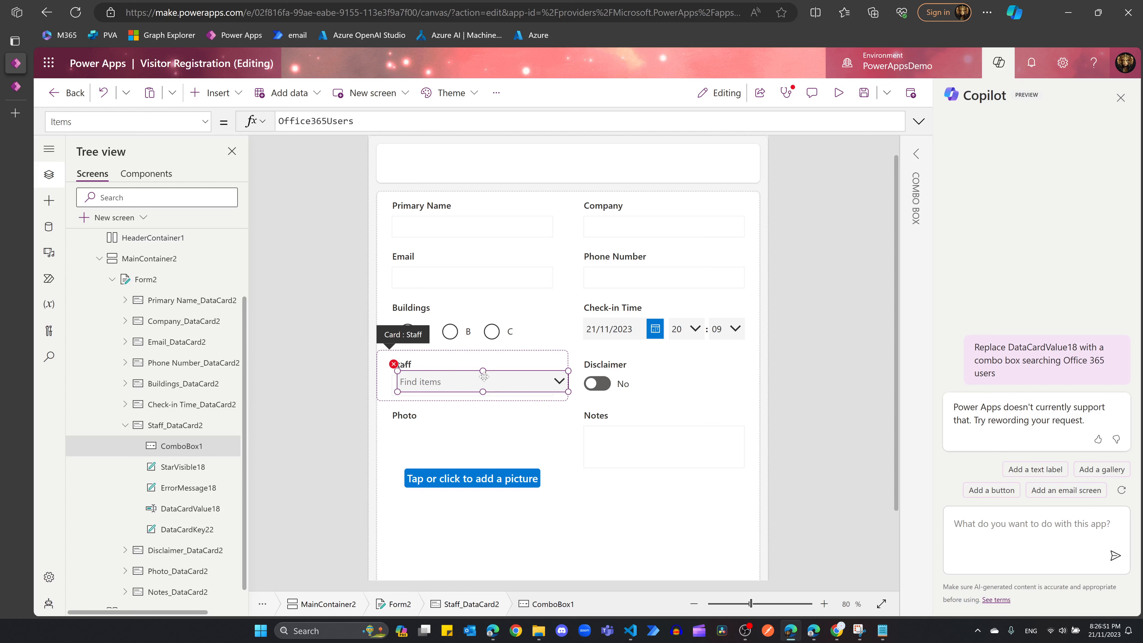
click(360, 121)
text(.search)
key(Down)
key(Down)
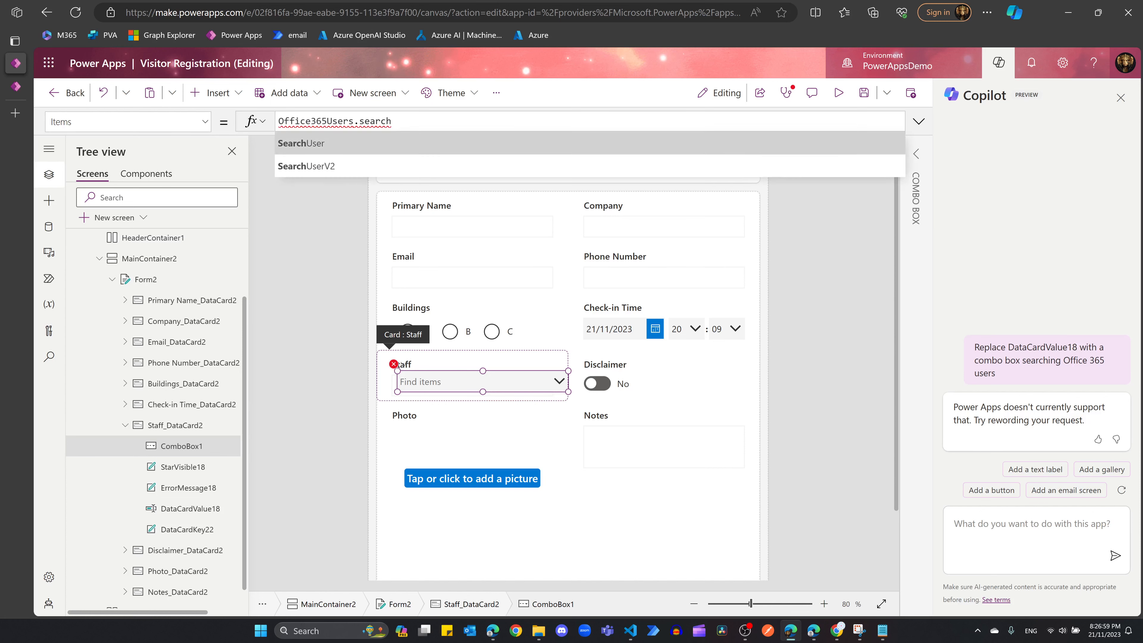
key(Tab)
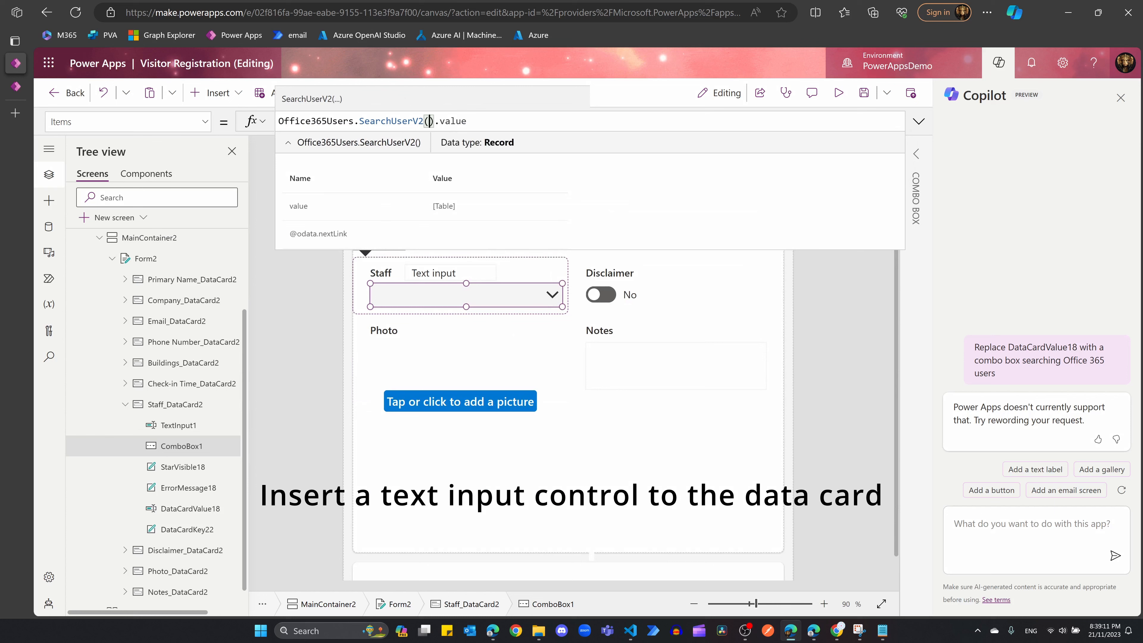
text({)
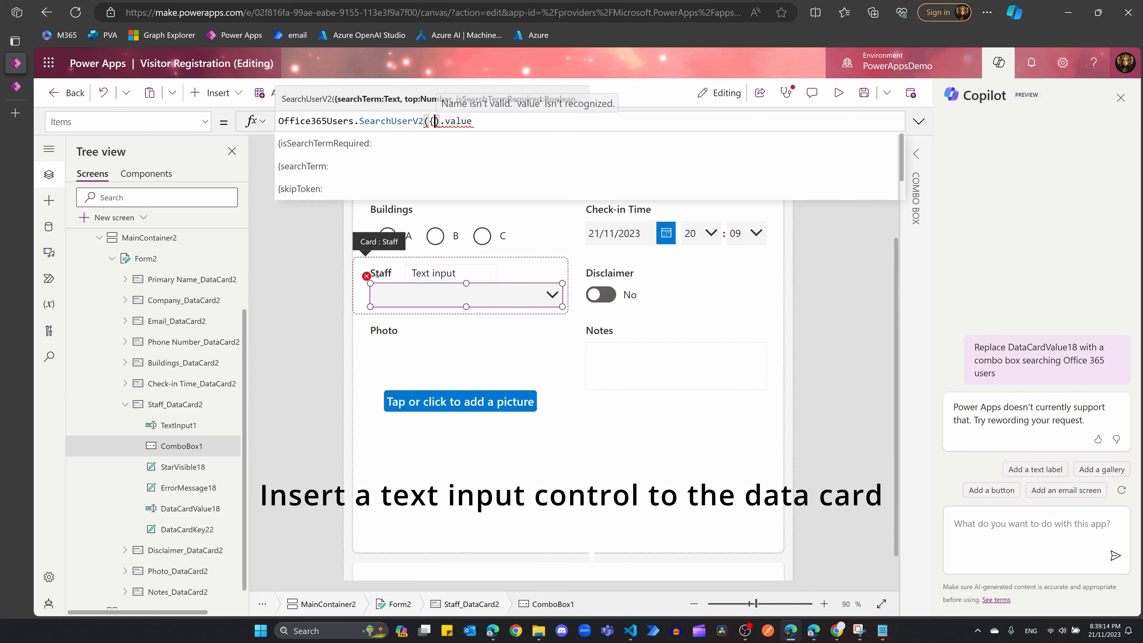
Step: Complete Items as Office365Users.SearchUserV2({searchTerm:TextInput1.Text, top:999}).value
click(380, 166)
click(435, 122)
key(BackSpace)
click(495, 122)
text(TextInput)
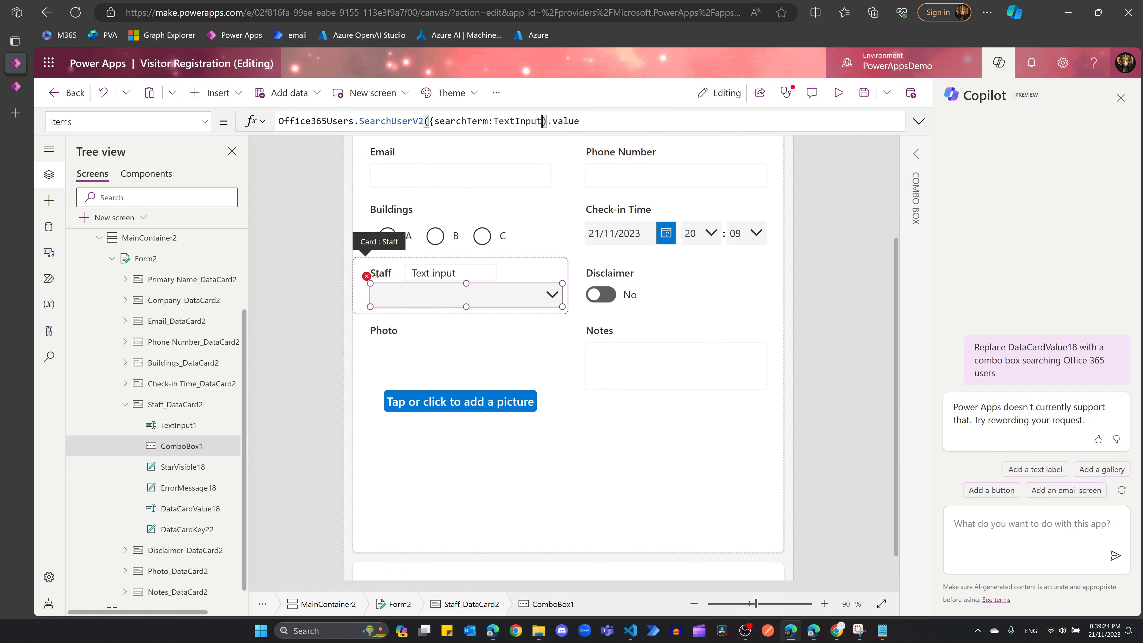
text(1)
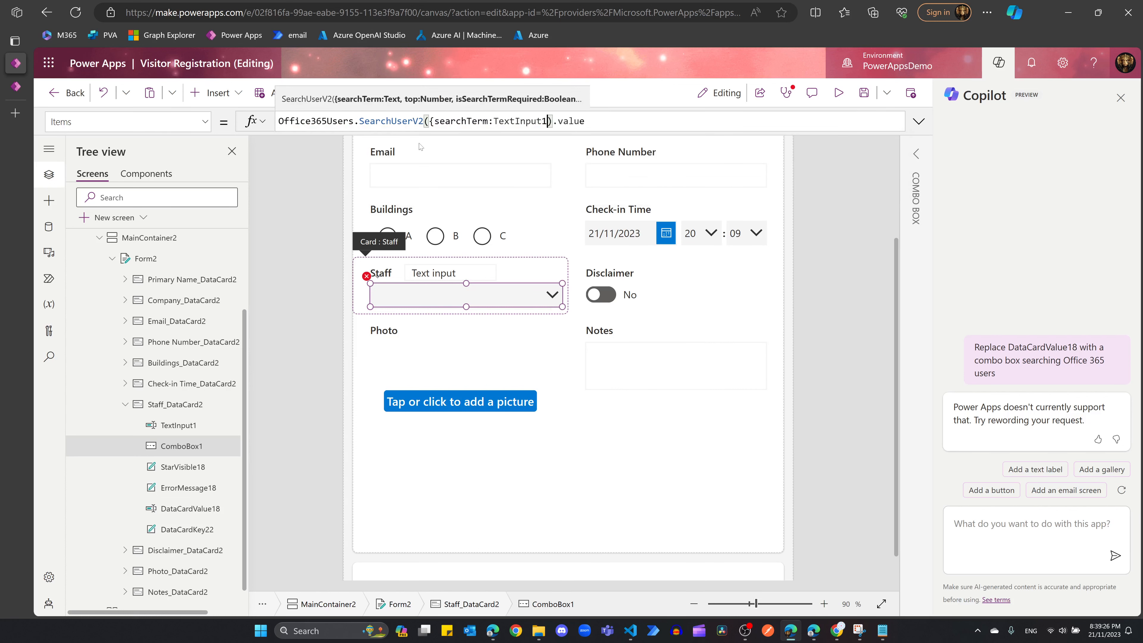
text(.)
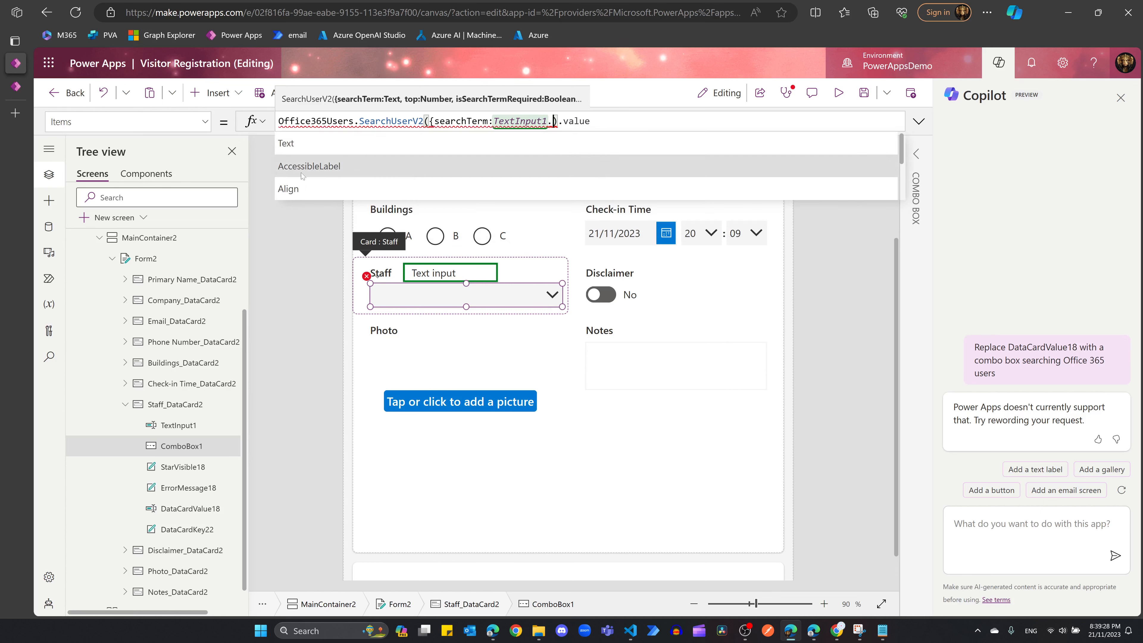
click(286, 143)
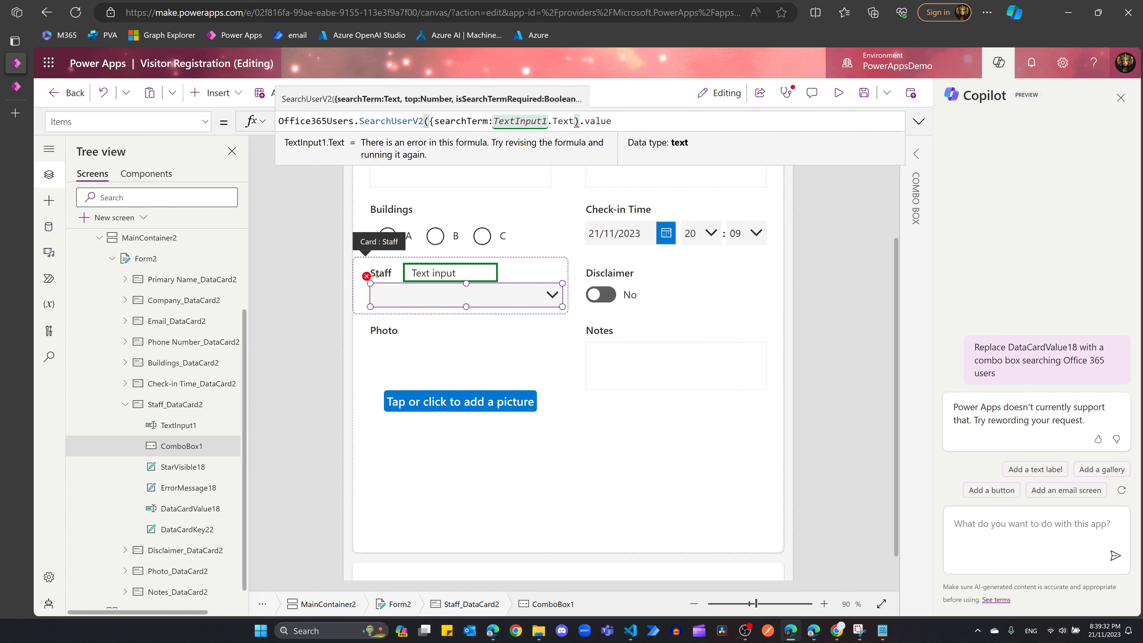
text(, Top)
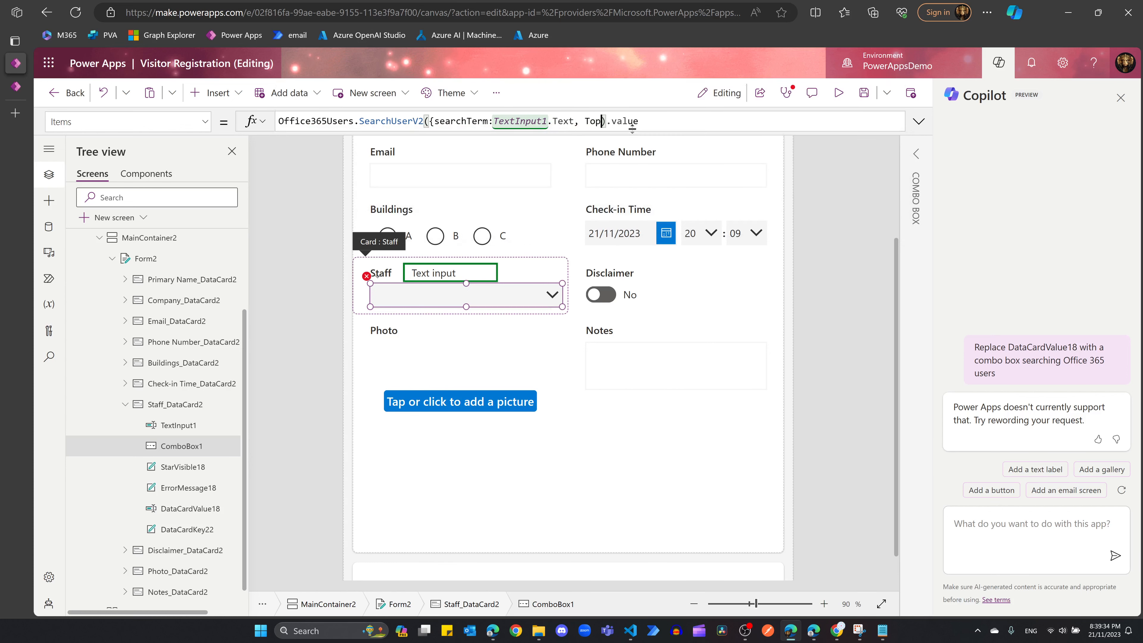
key(BackSpace)
key(BackSpace)
key(BackSpace)
text(top:)
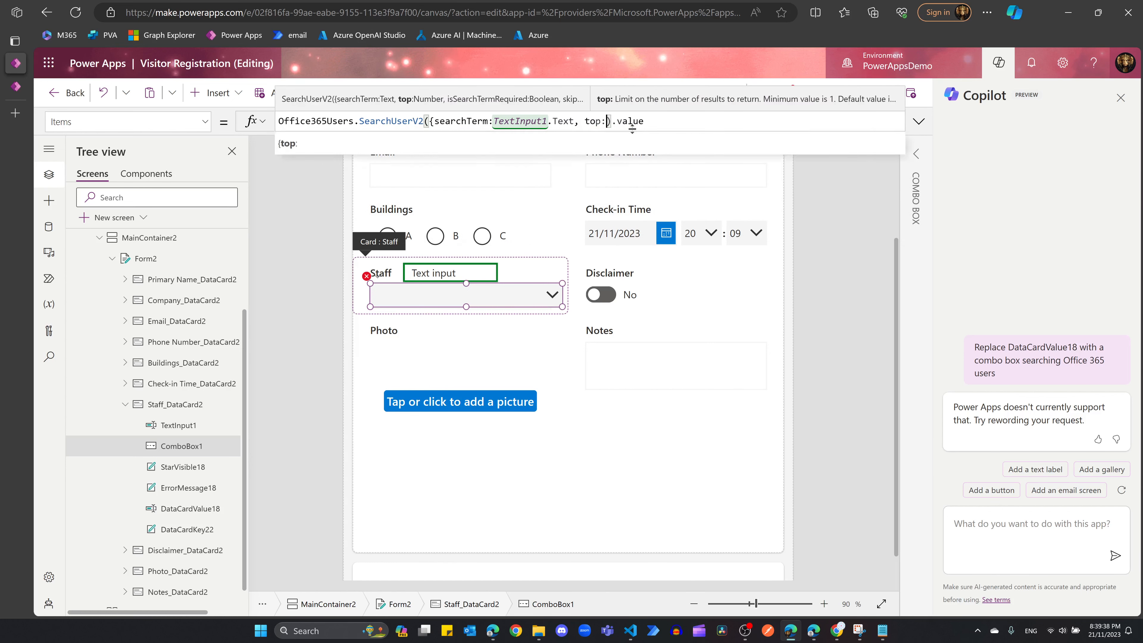
text(999)
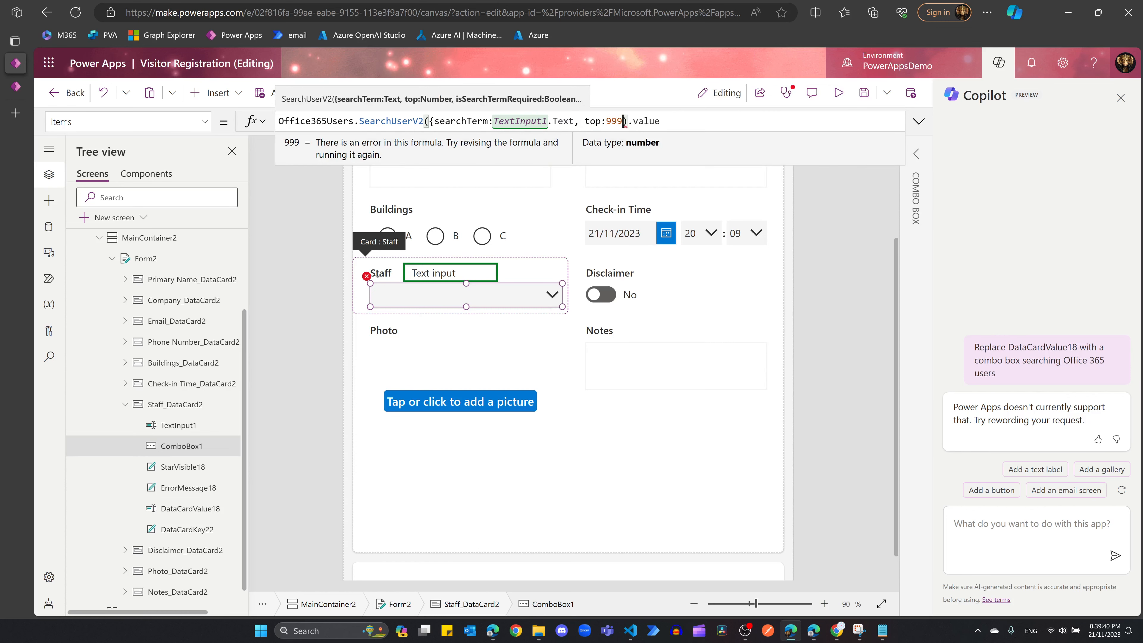
text(})
key(End)
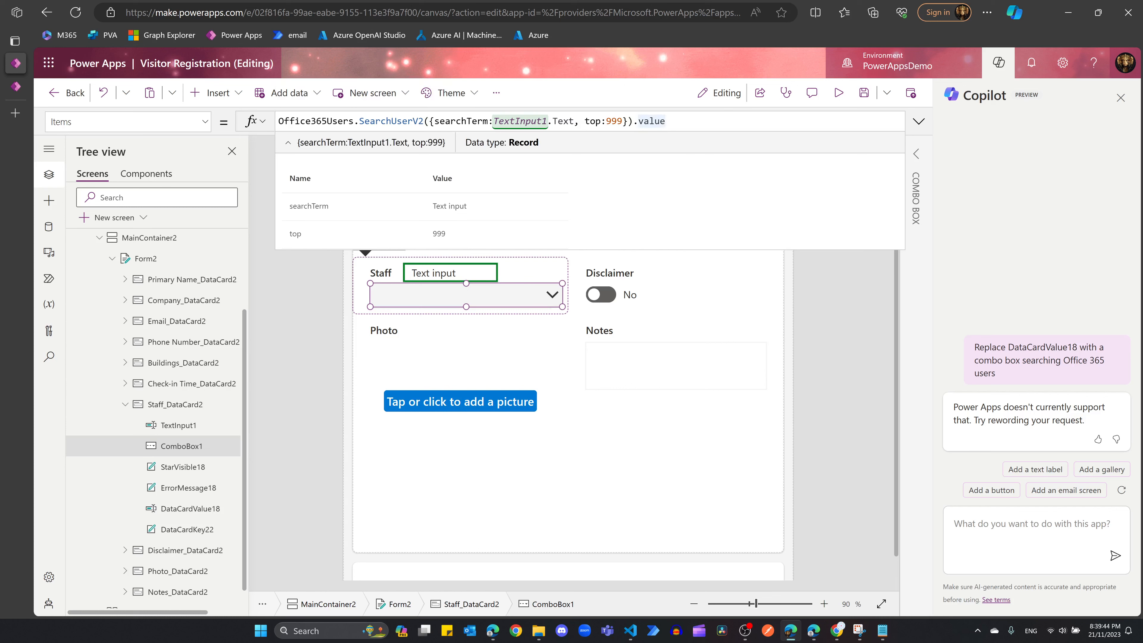
Step: Delete the old DataCardValue18 text input from the Staff card
click(478, 274)
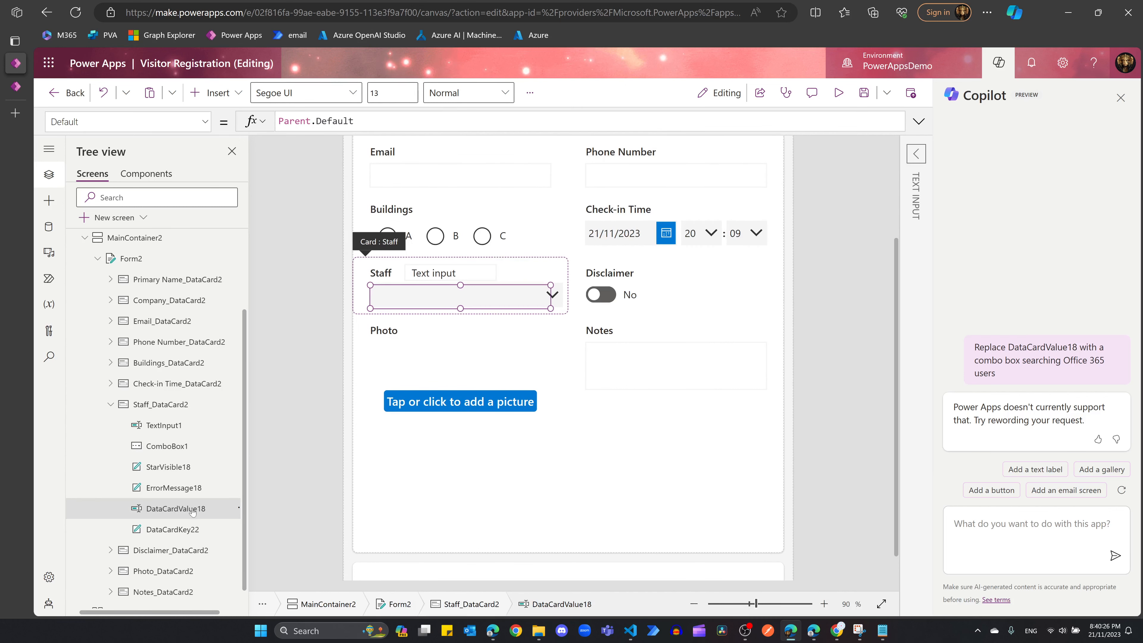
right_click(203, 512)
click(234, 496)
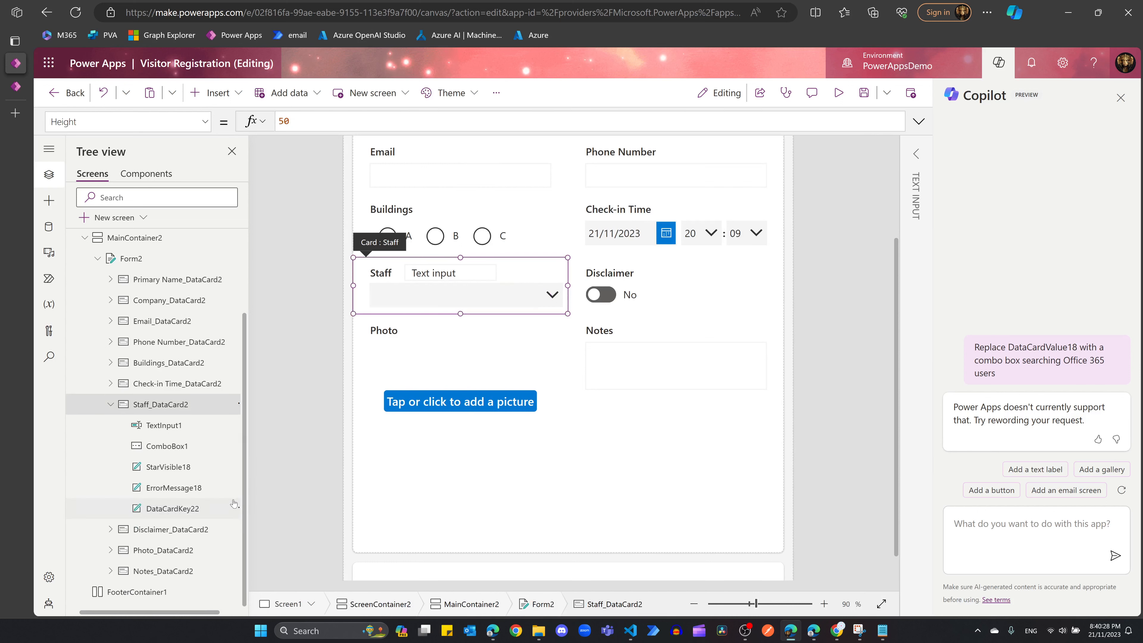
Step: Rename the combo box ComboBox1 to DataCardValue18
click(168, 447)
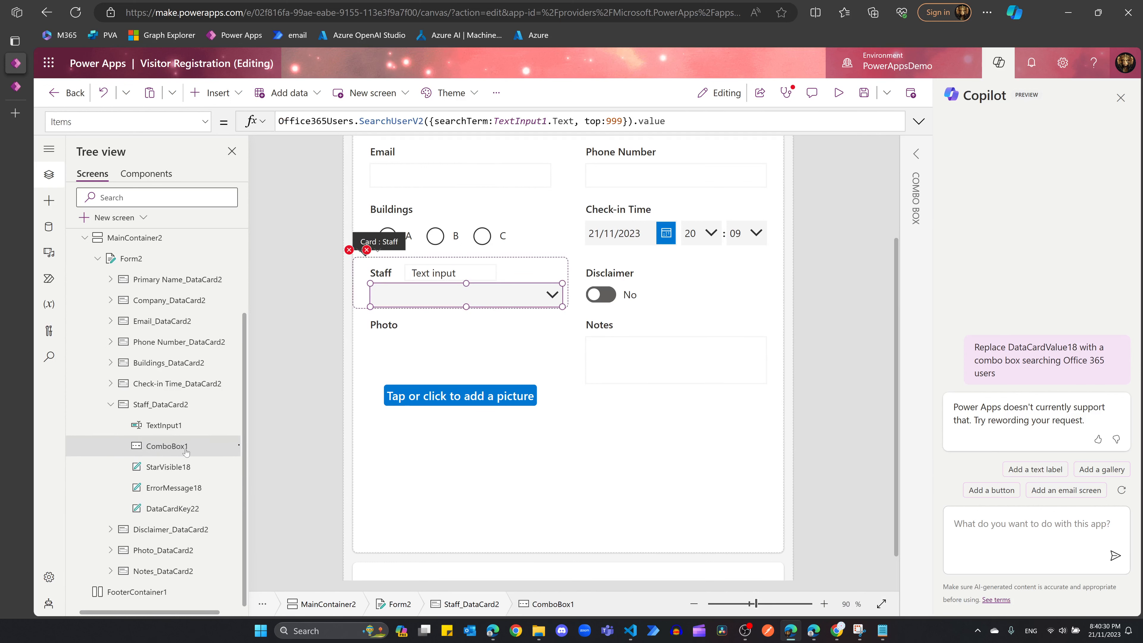
click(916, 153)
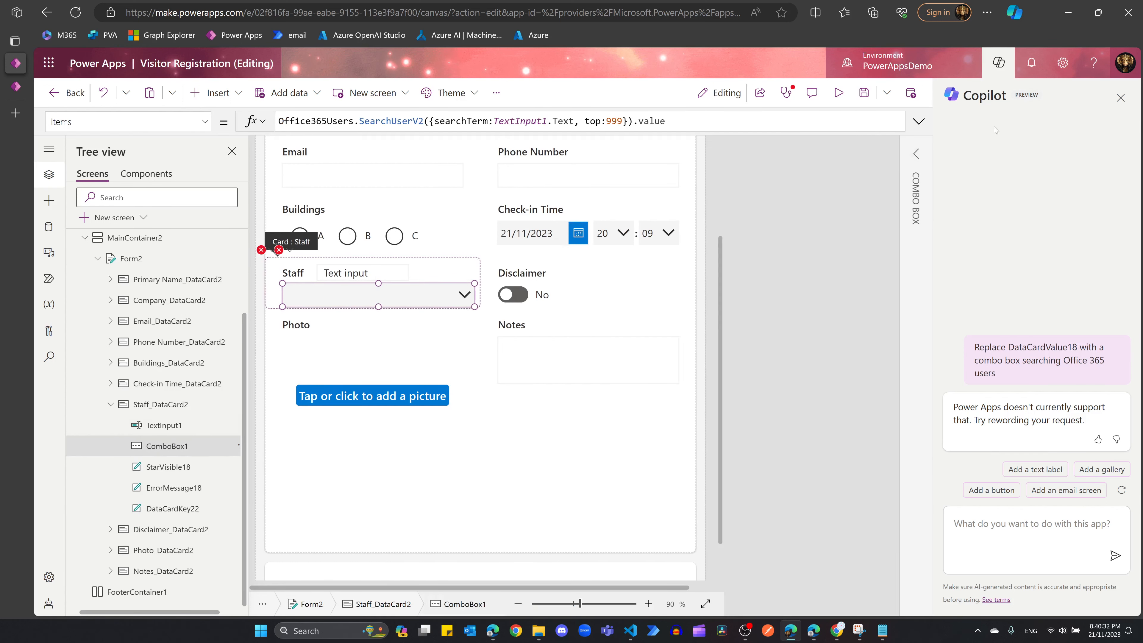
click(998, 64)
click(972, 169)
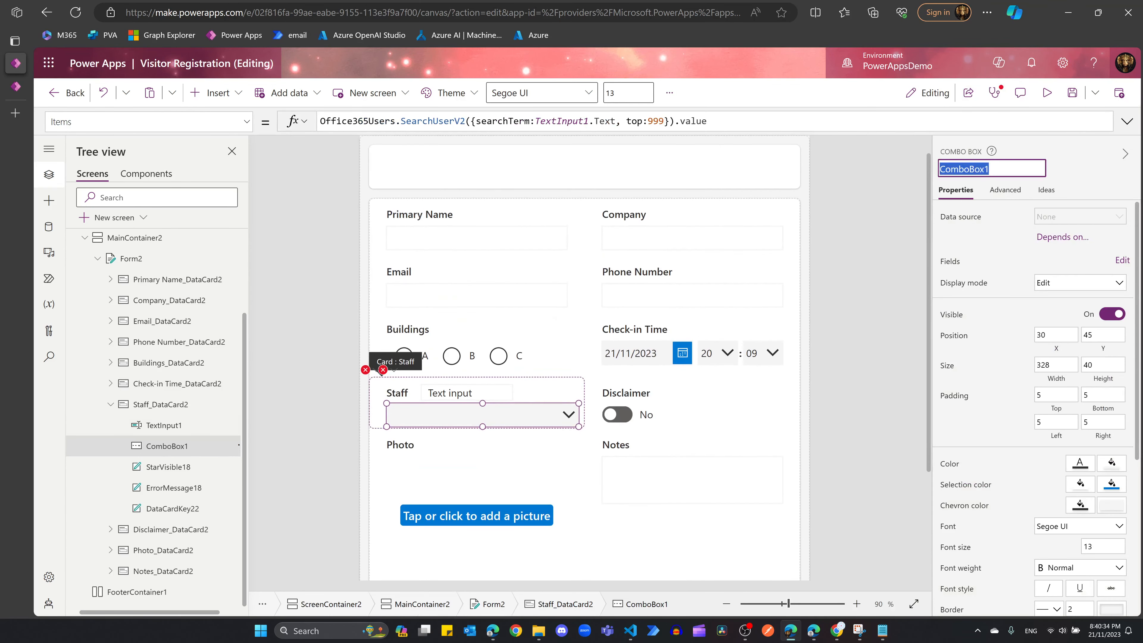
text(DataCardValue18)
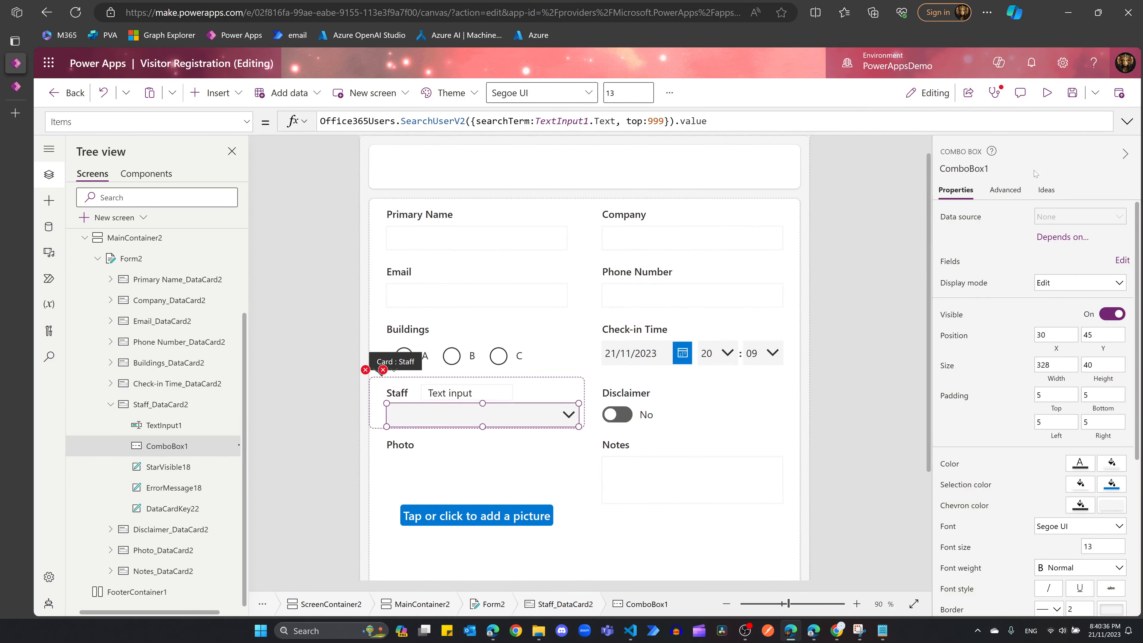
key(Return)
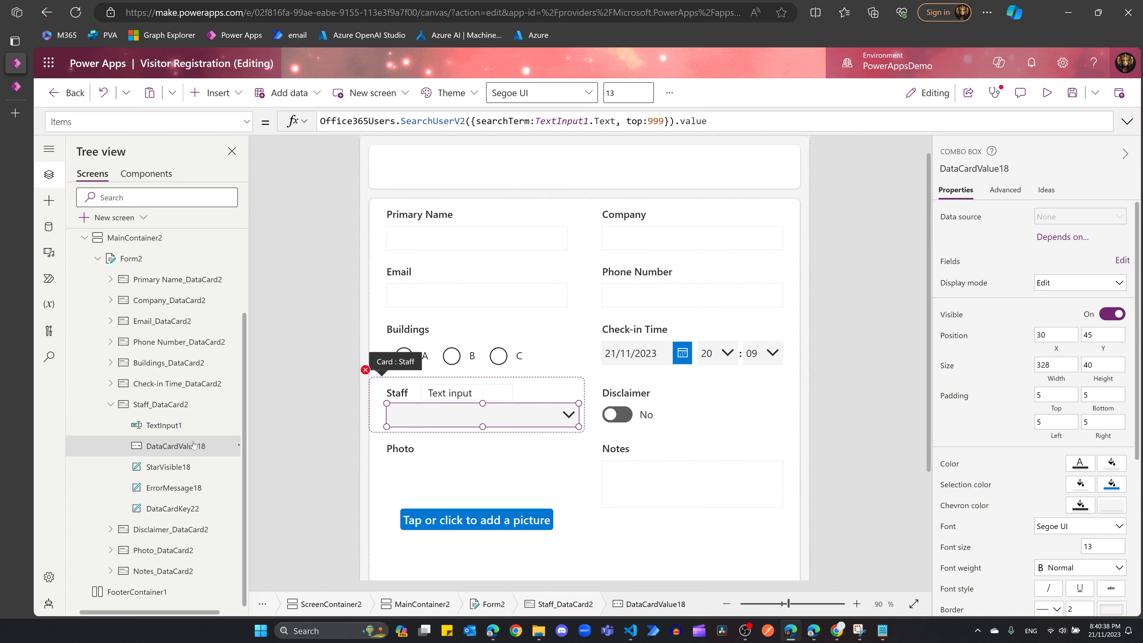
Step: Delete the Staff label and move TextInput1 to the card's top-left
click(399, 393)
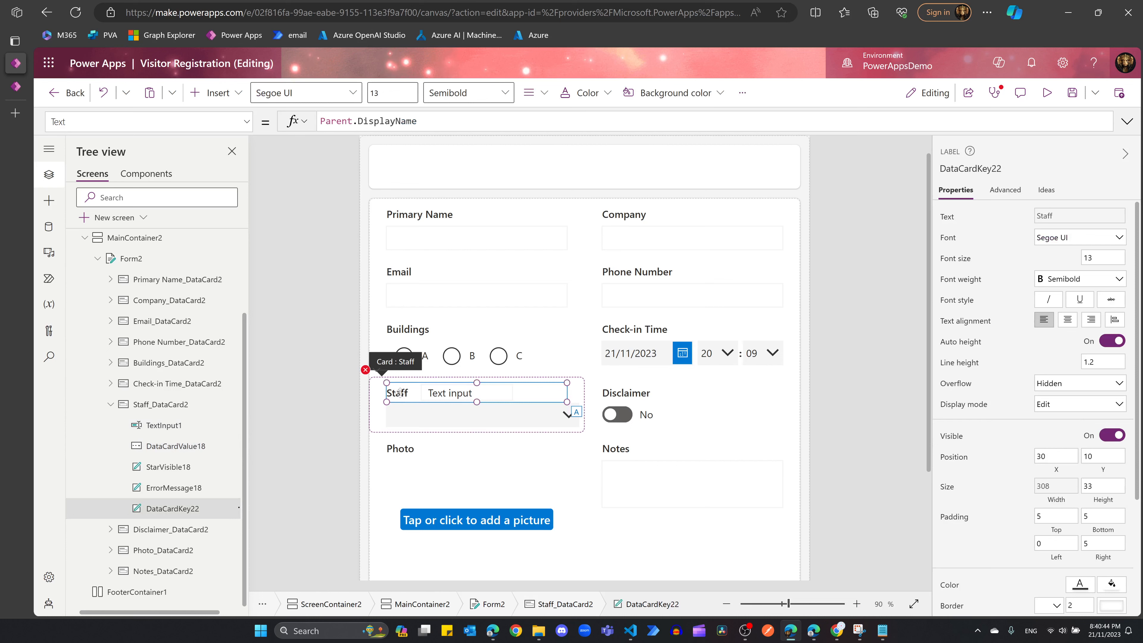
key(Delete)
click(499, 396)
drag(485, 390, 447, 390)
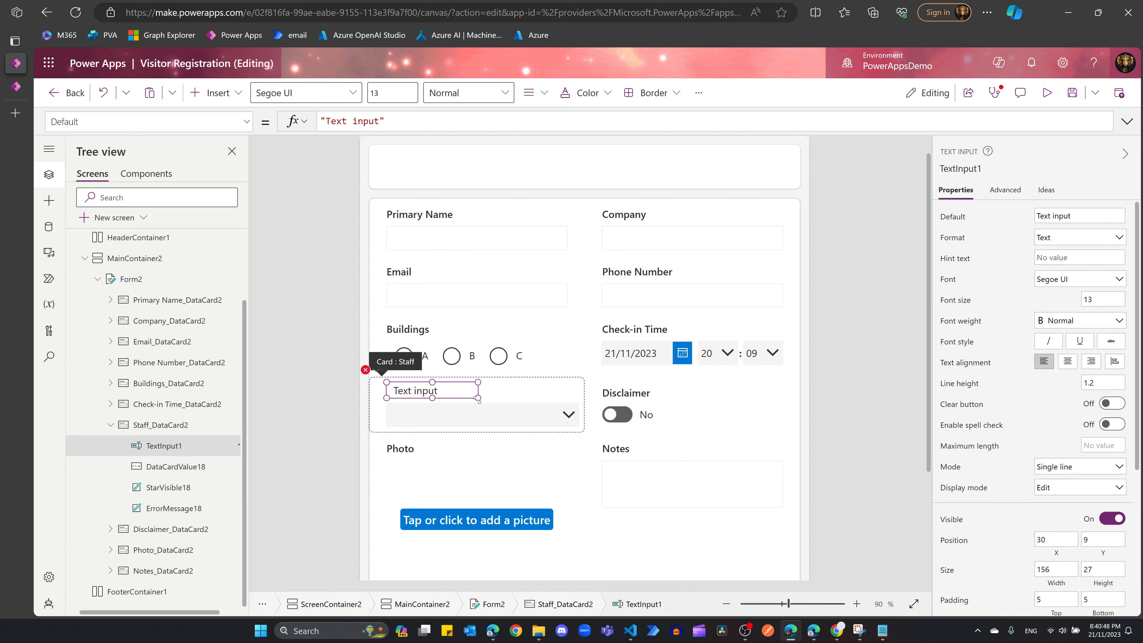
Step: Select TextInput1 in the Staff card and clear its default text
click(1049, 257)
text(Search Staff)
click(500, 395)
click(437, 390)
click(996, 193)
click(956, 191)
click(1079, 258)
text(S)
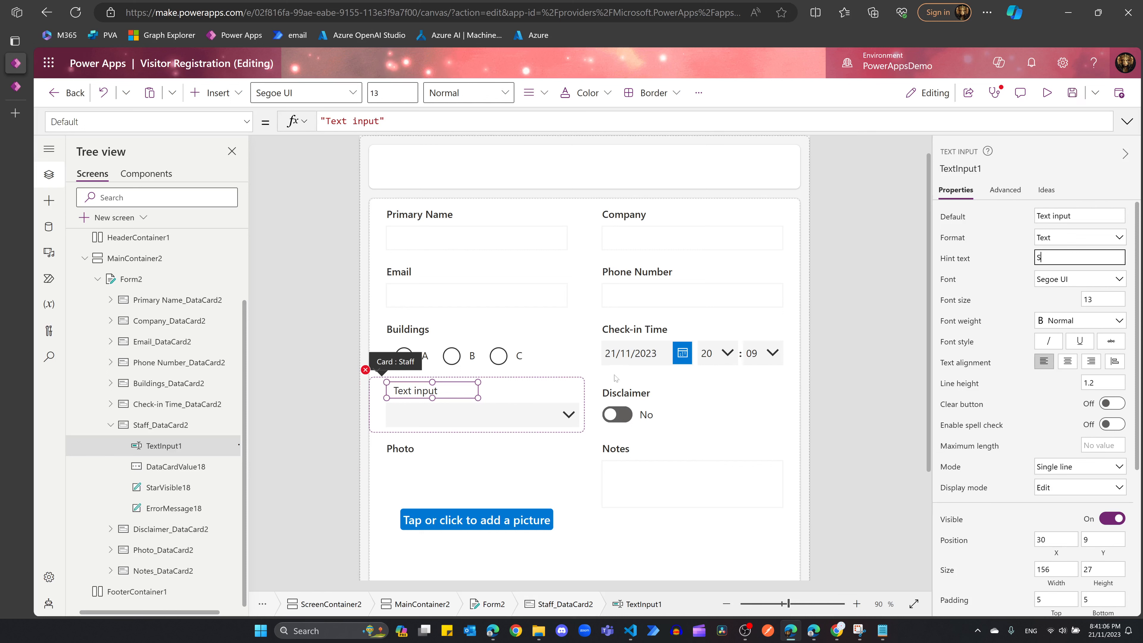
click(1091, 218)
key(ctrl+shift+Left)
key(ctrl+shift+Left)
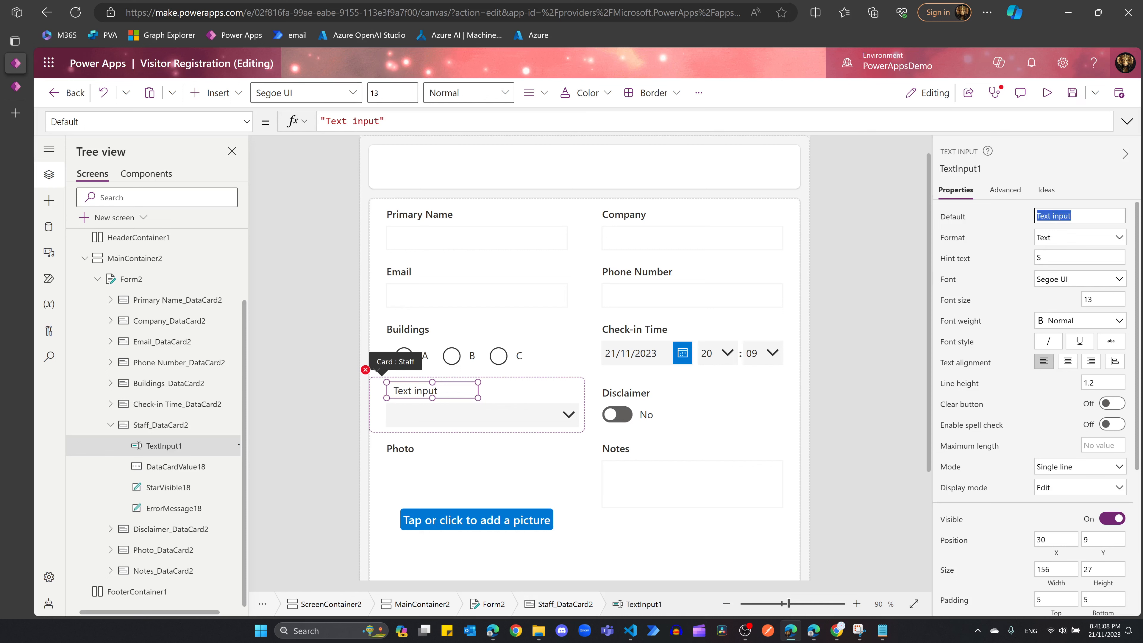
key(BackSpace)
Step: Set TextInput1's hint text to 'Search Staff Here'
click(1091, 258)
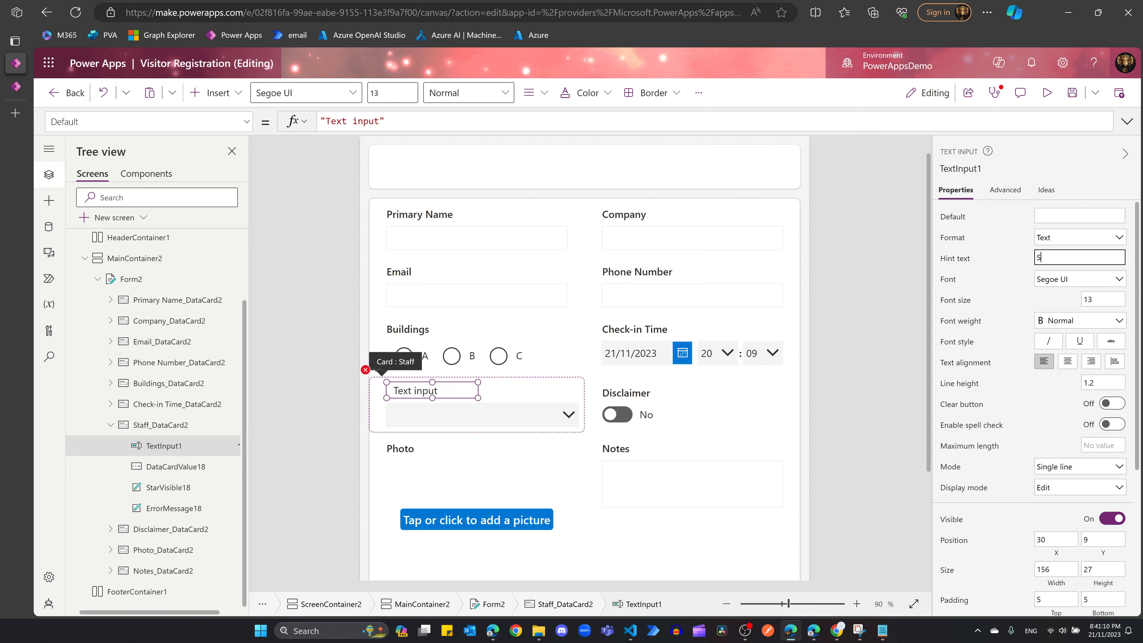
text(rch)
key(BackSpace)
key(BackSpace)
key(BackSpace)
text(e)
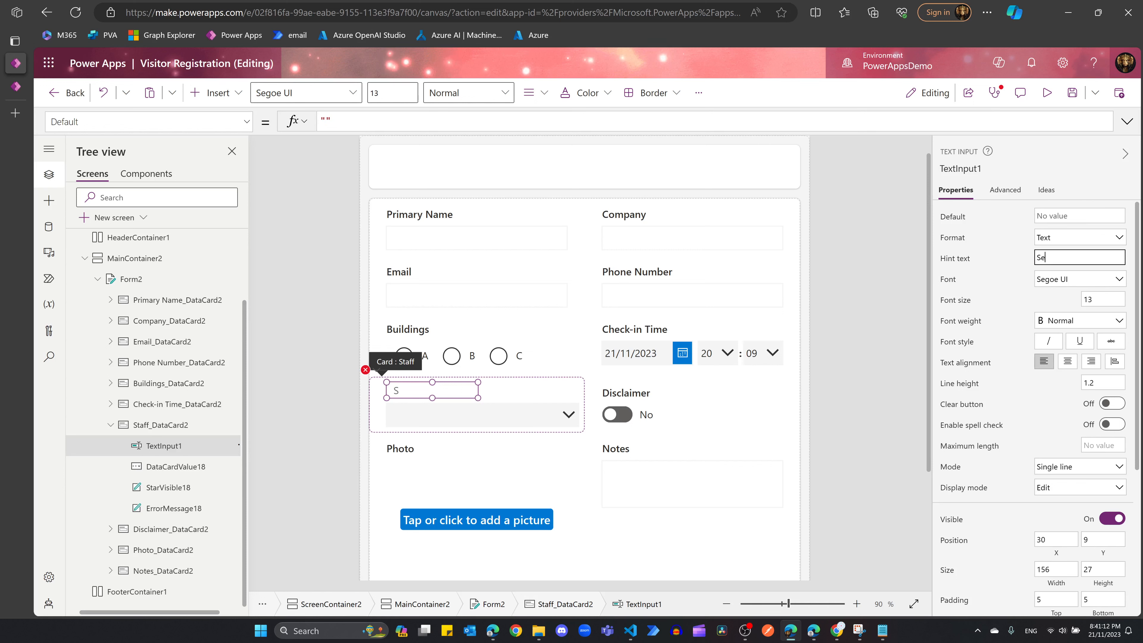
text(arch Staff Here)
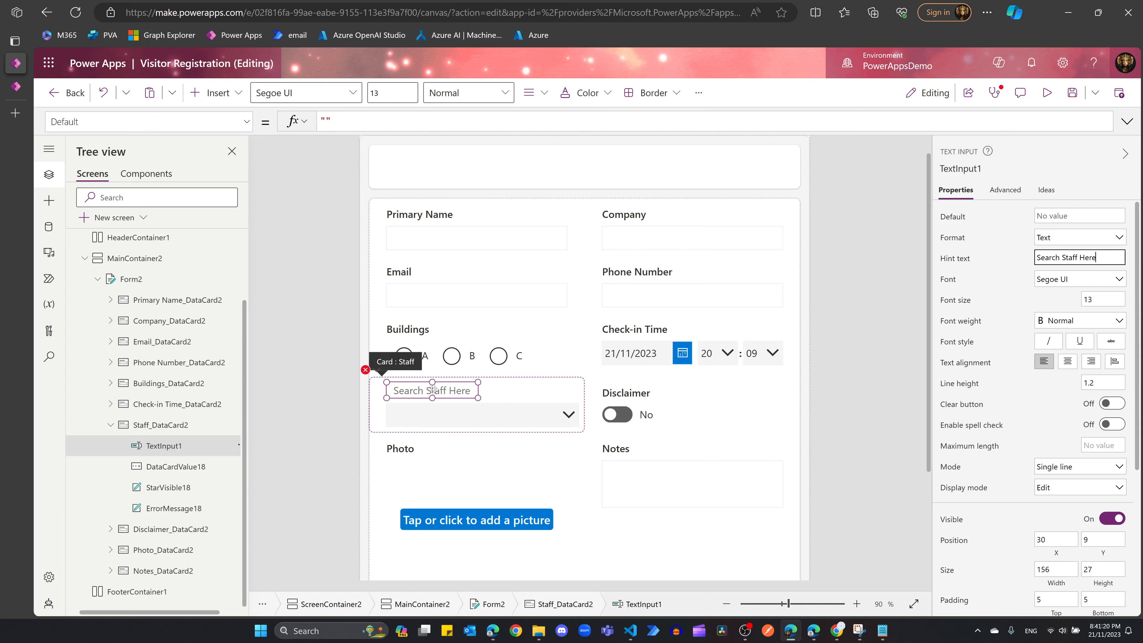
click(365, 370)
Step: Start changing the Staff card's Update formula from DataCardValue18.Text toward SelectedItems
click(394, 389)
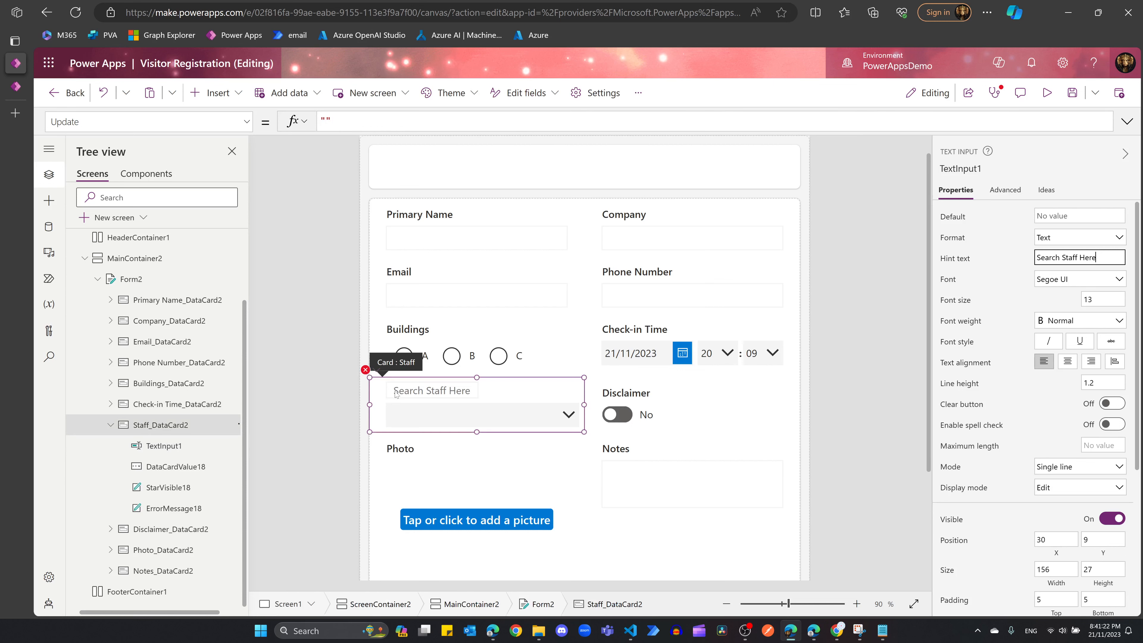
double_click(363, 121)
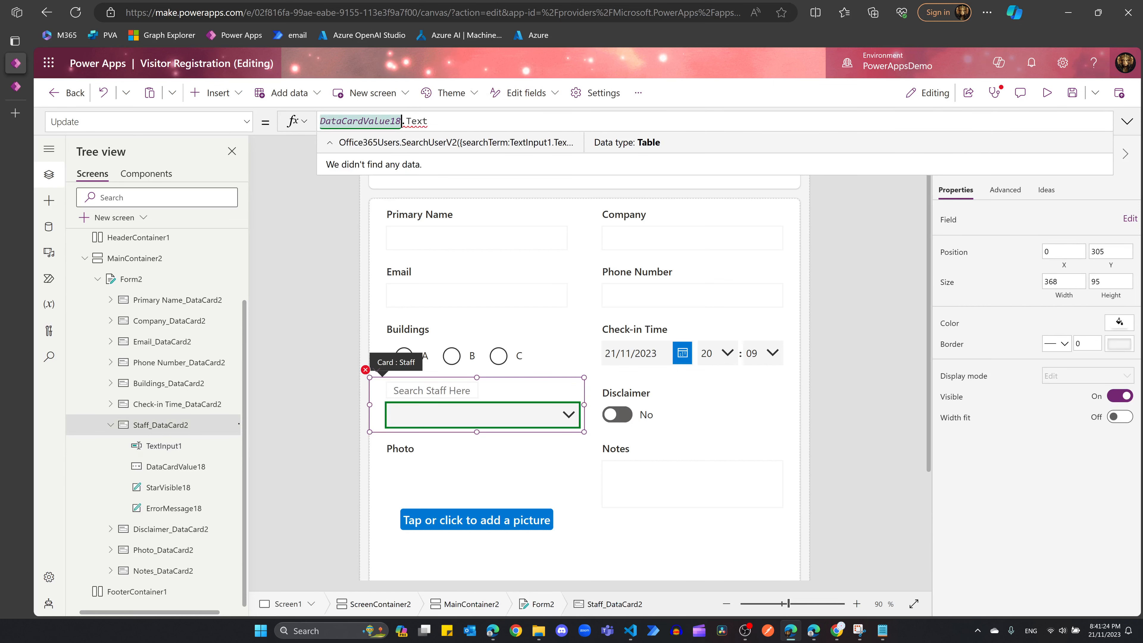
click(429, 121)
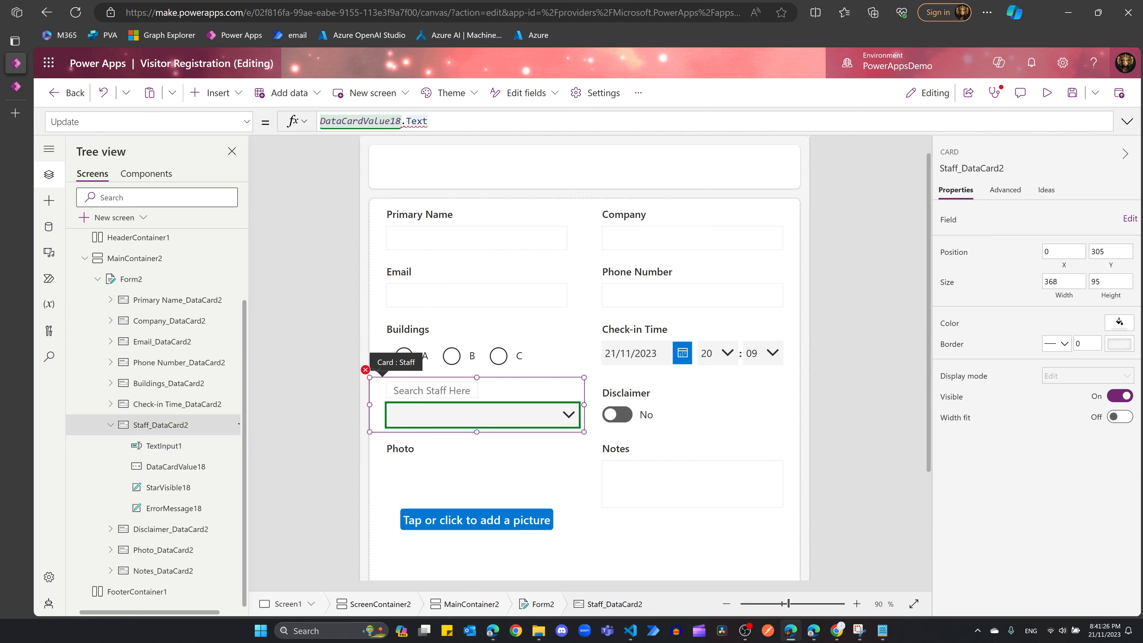
key(BackSpace)
key(BackSpace)
key(BackSpace)
key(BackSpace)
text(s)
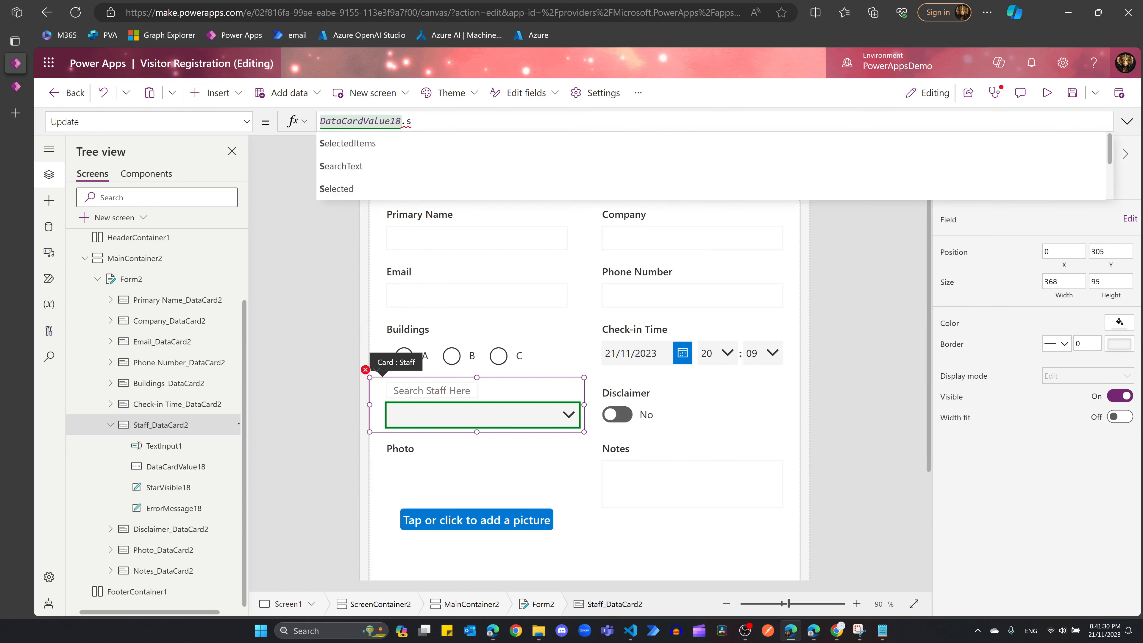
key(Tab)
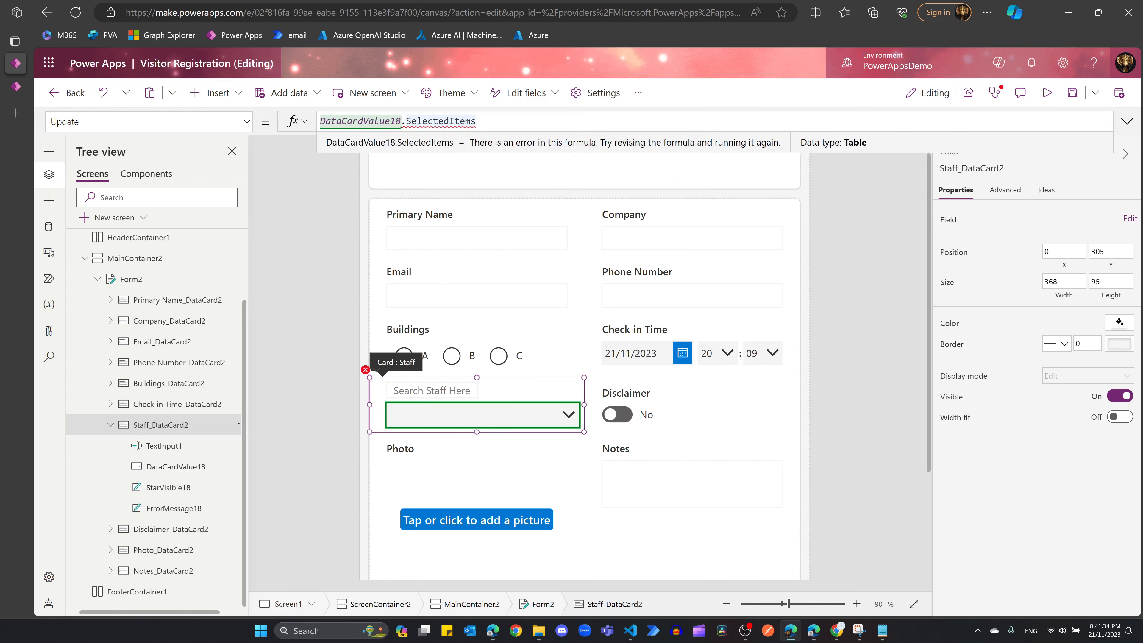
key(BackSpace)
key(BackSpace)
key(BackSpace)
key(BackSpace)
key(BackSpace)
key(BackSpace)
key(BackSpace)
key(BackSpace)
key(BackSpace)
key(BackSpace)
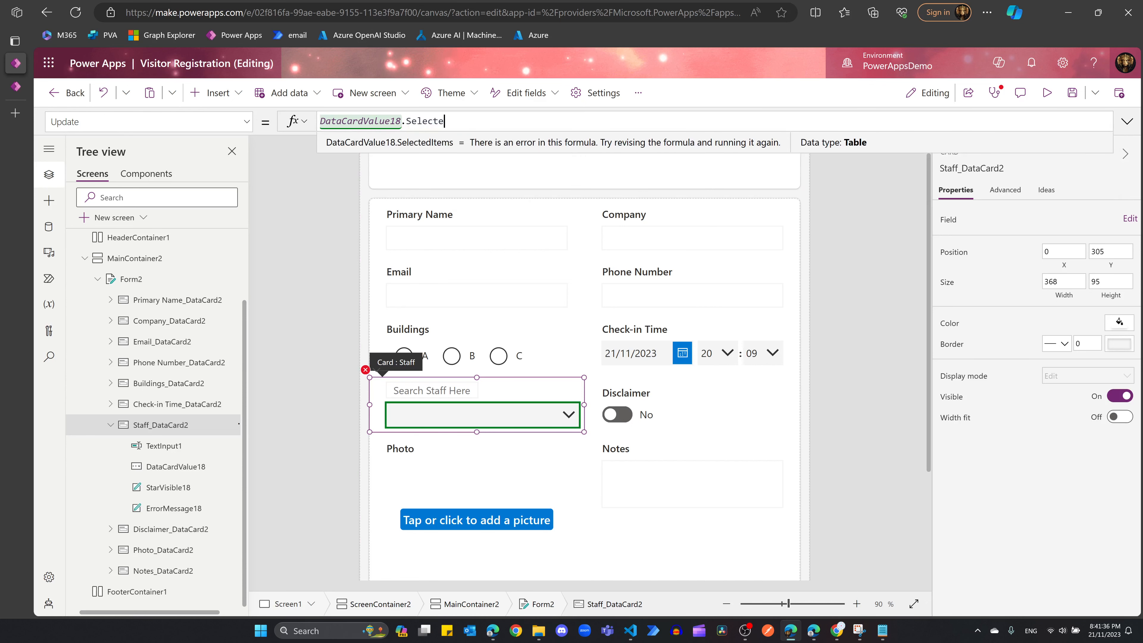
key(BackSpace)
key(BackSpace)
key(BackSpace)
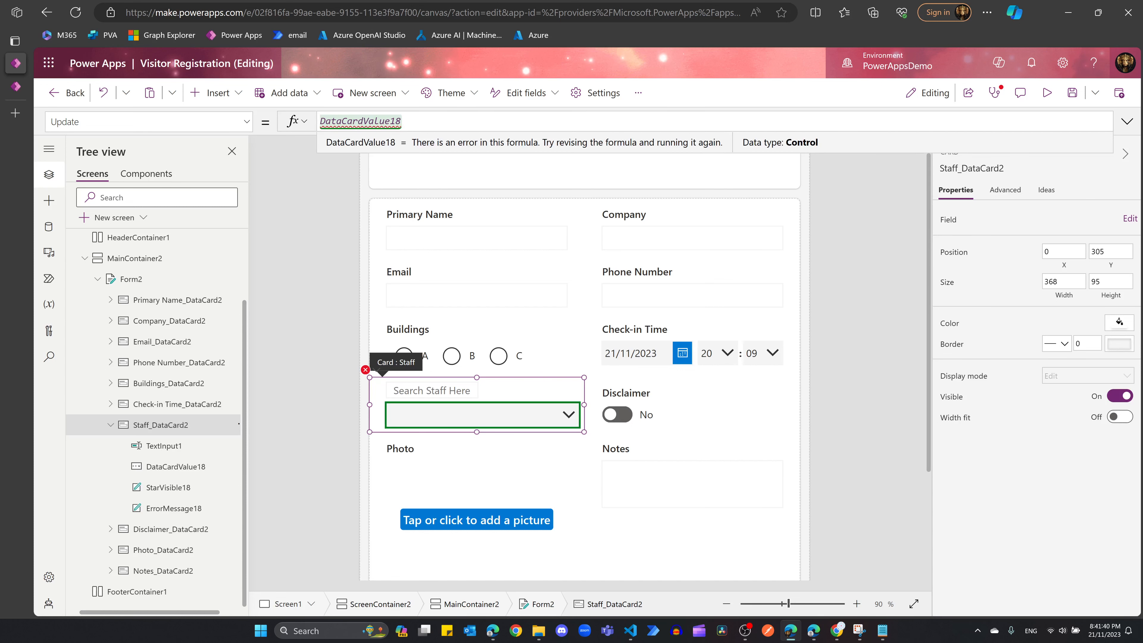
text(.SelectedItems)
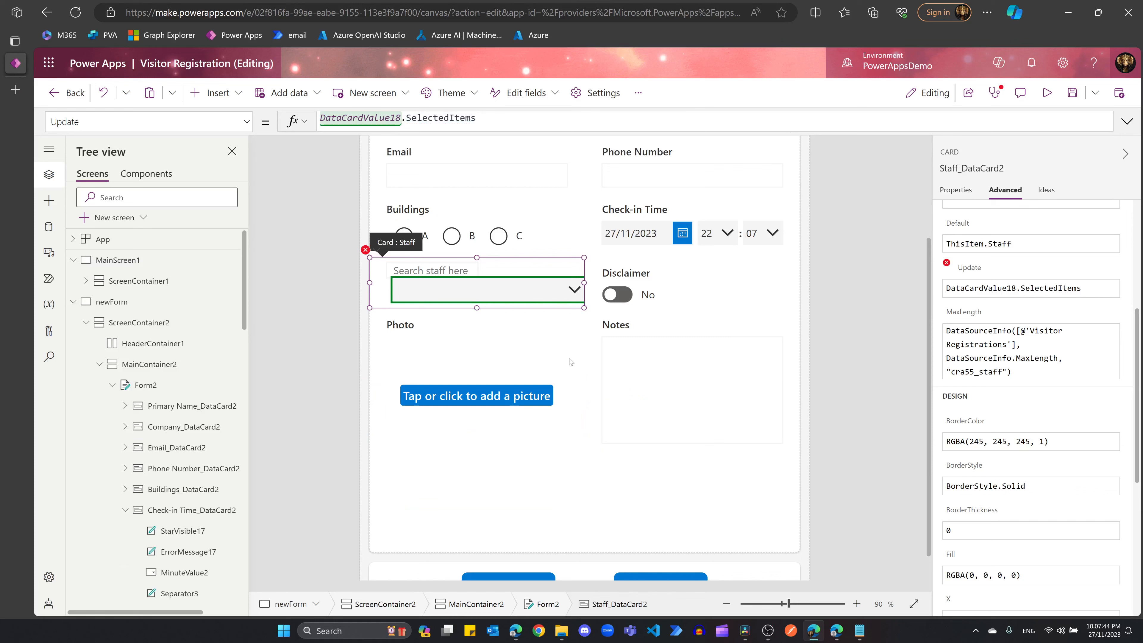
click(571, 362)
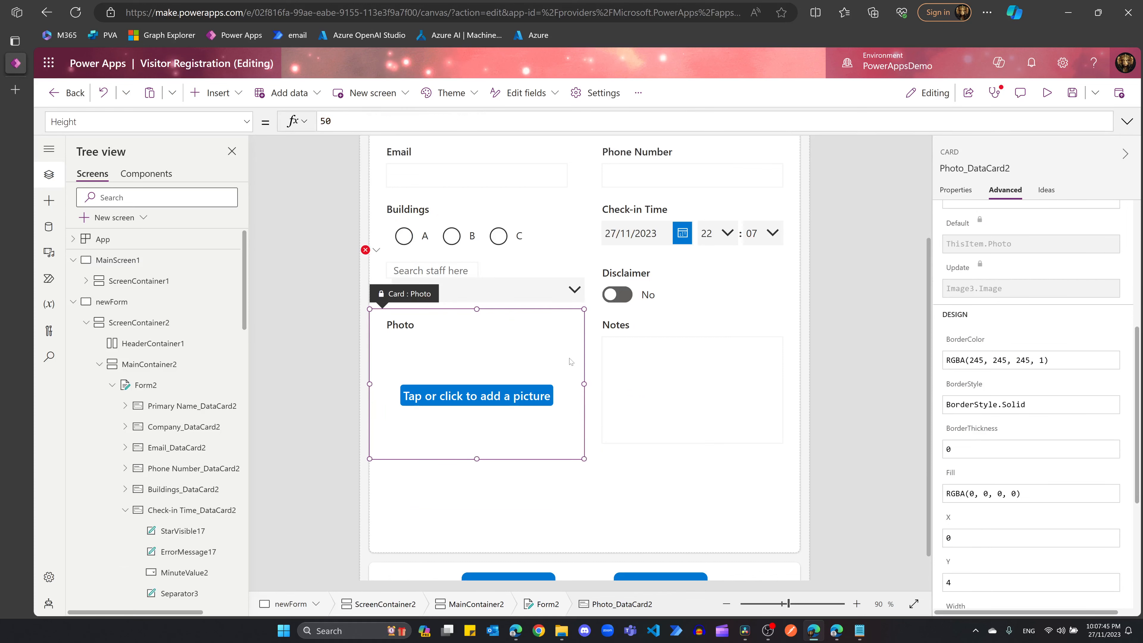
click(498, 284)
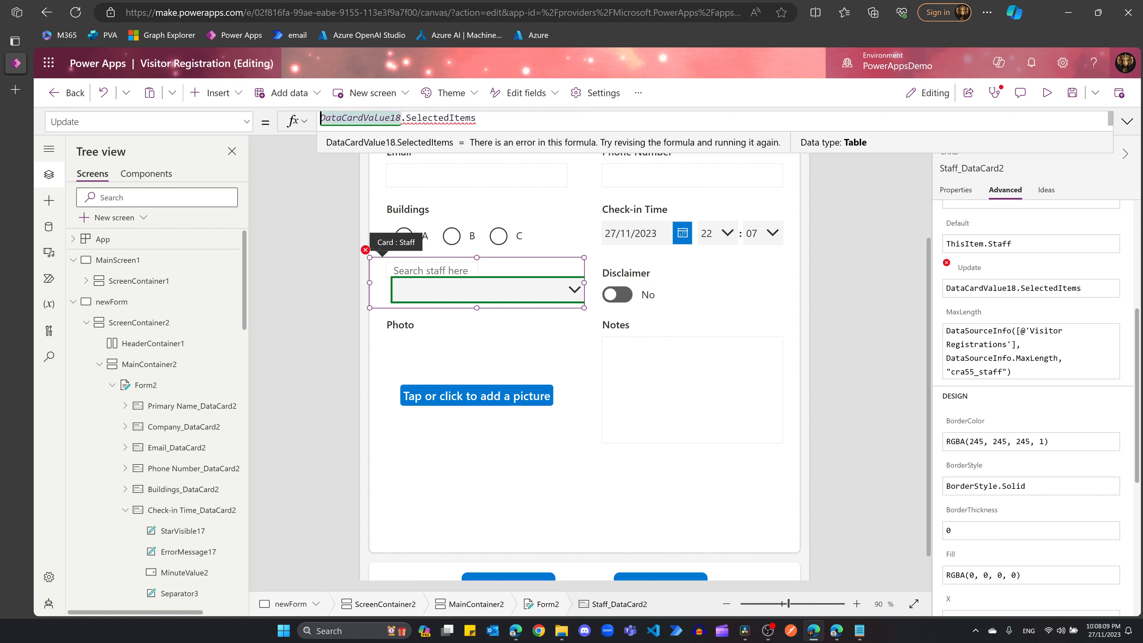
Step: Rewrite Update as First(DataCardValue18.SelectedItems).DisplayName
double_click(361, 118)
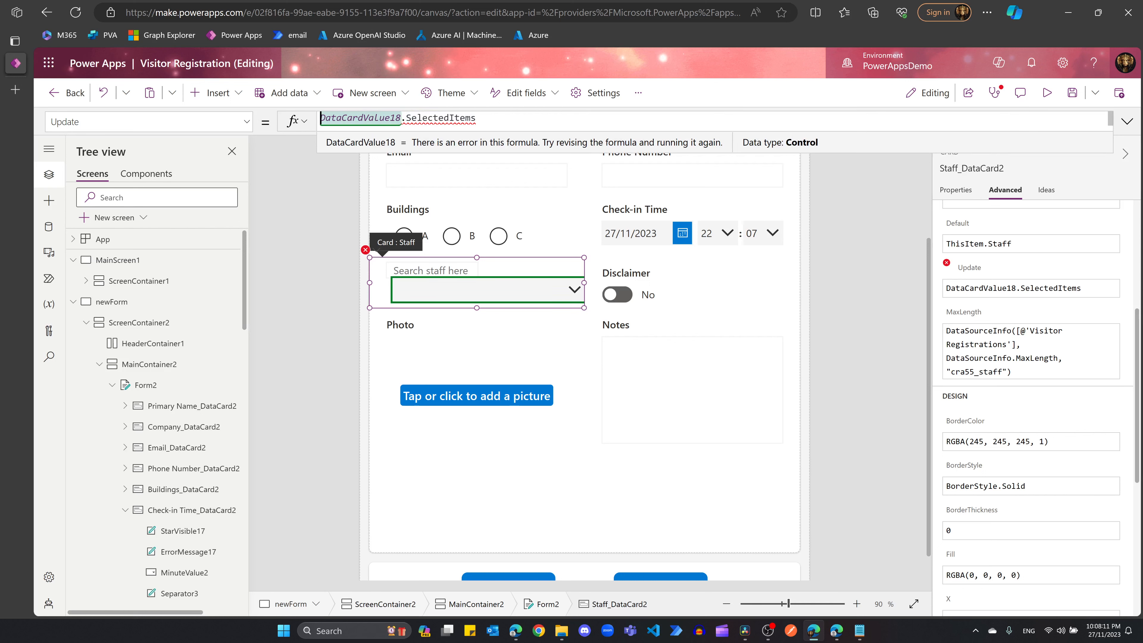
text(First)
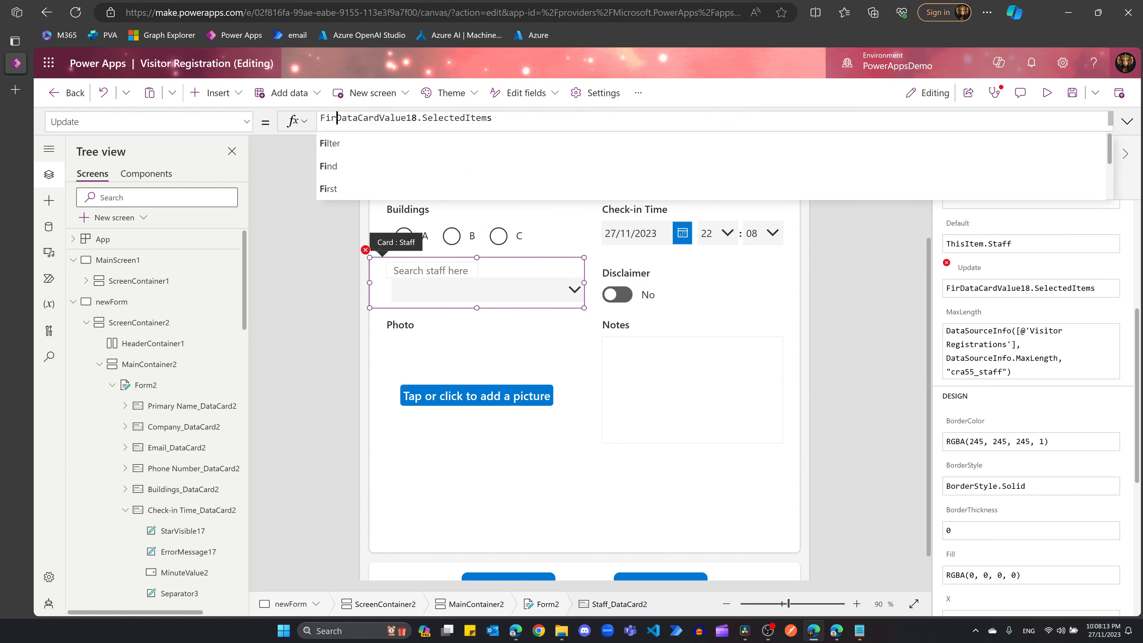
text(()
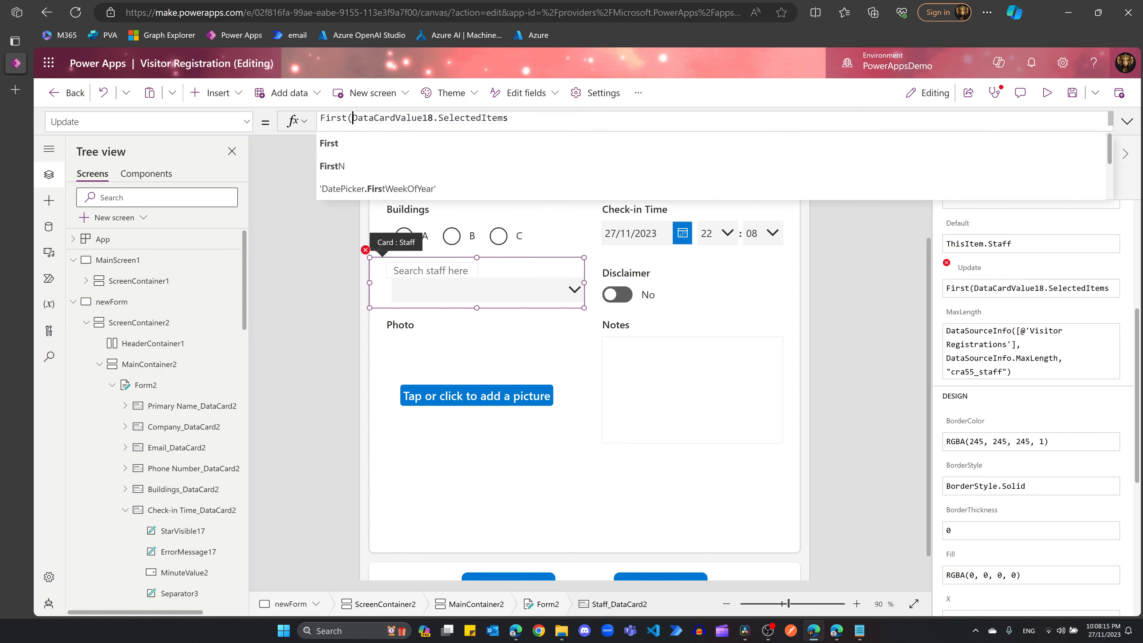
text().)
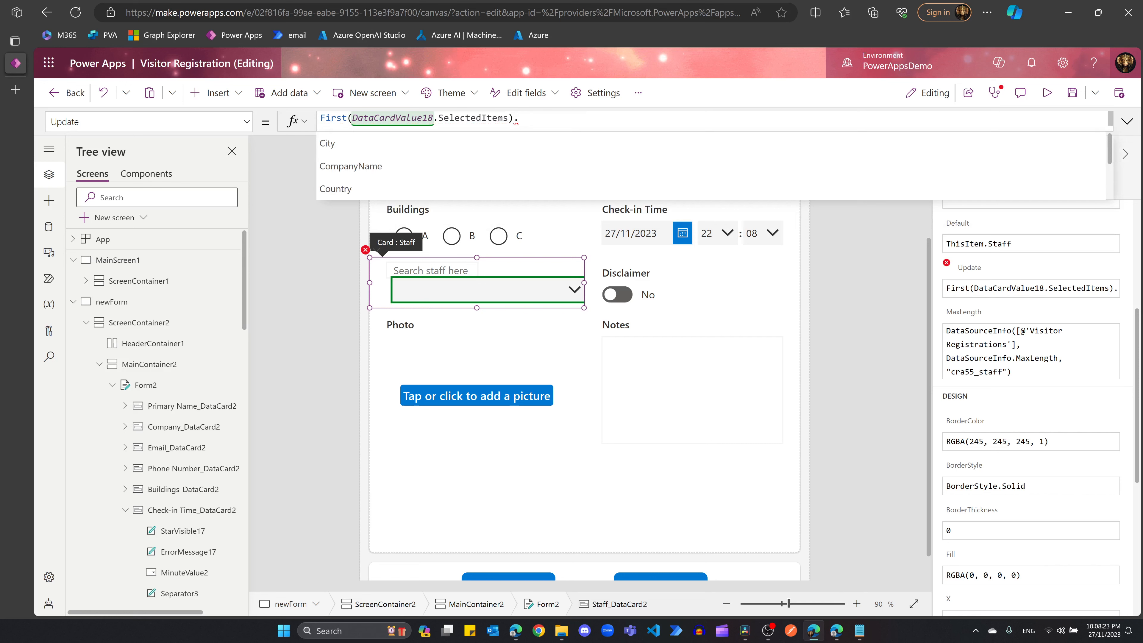
text(p)
key(BackSpace)
text(u)
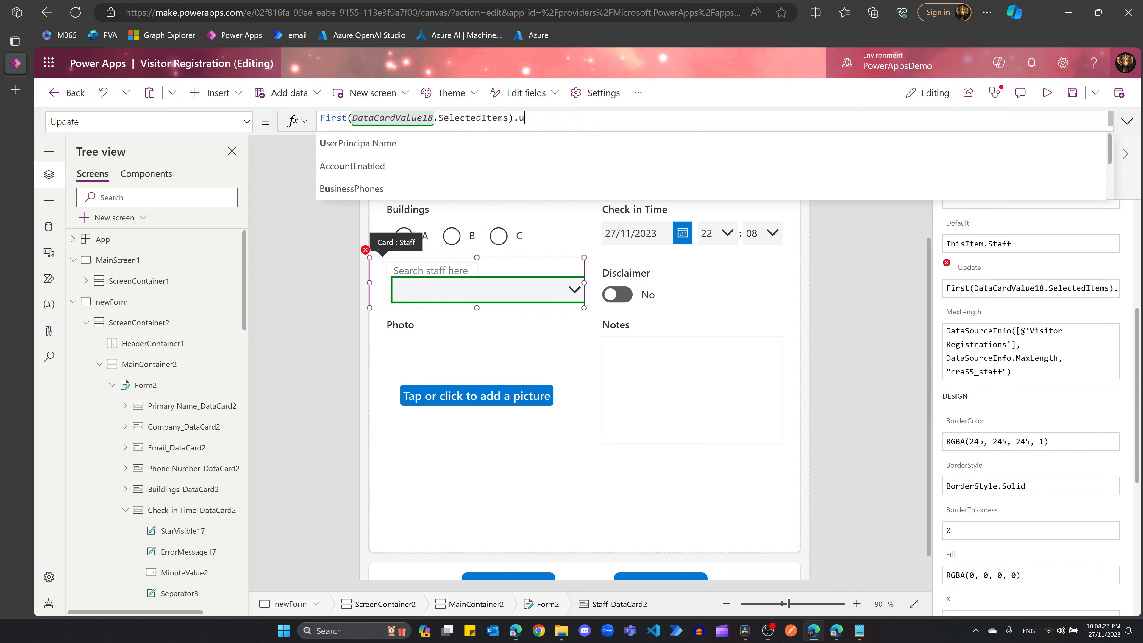
key(Return)
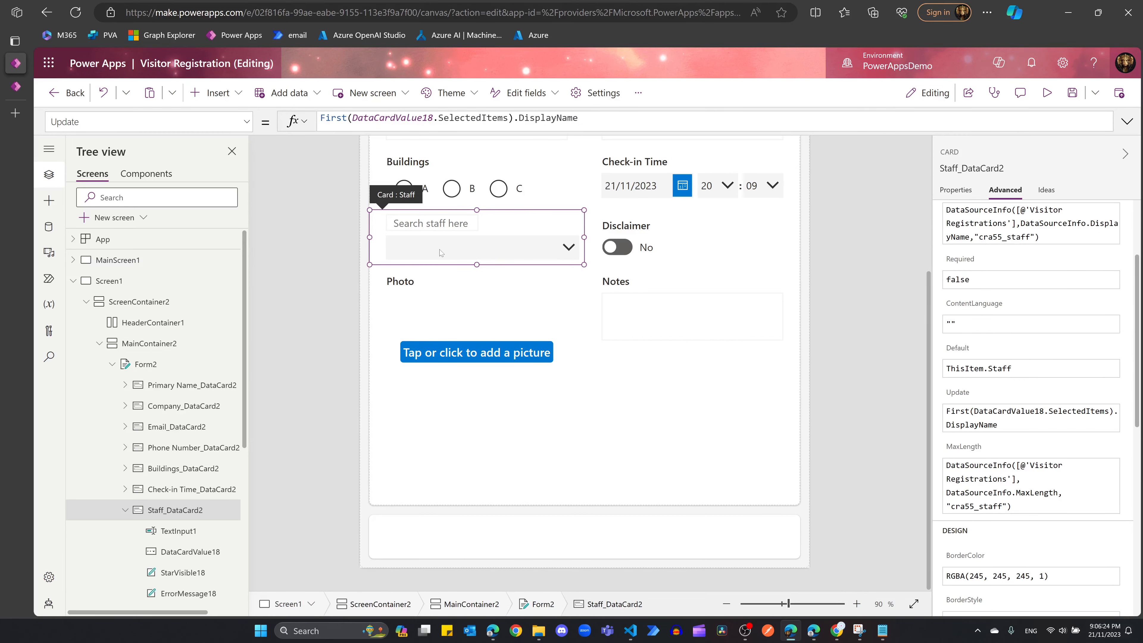
click(445, 243)
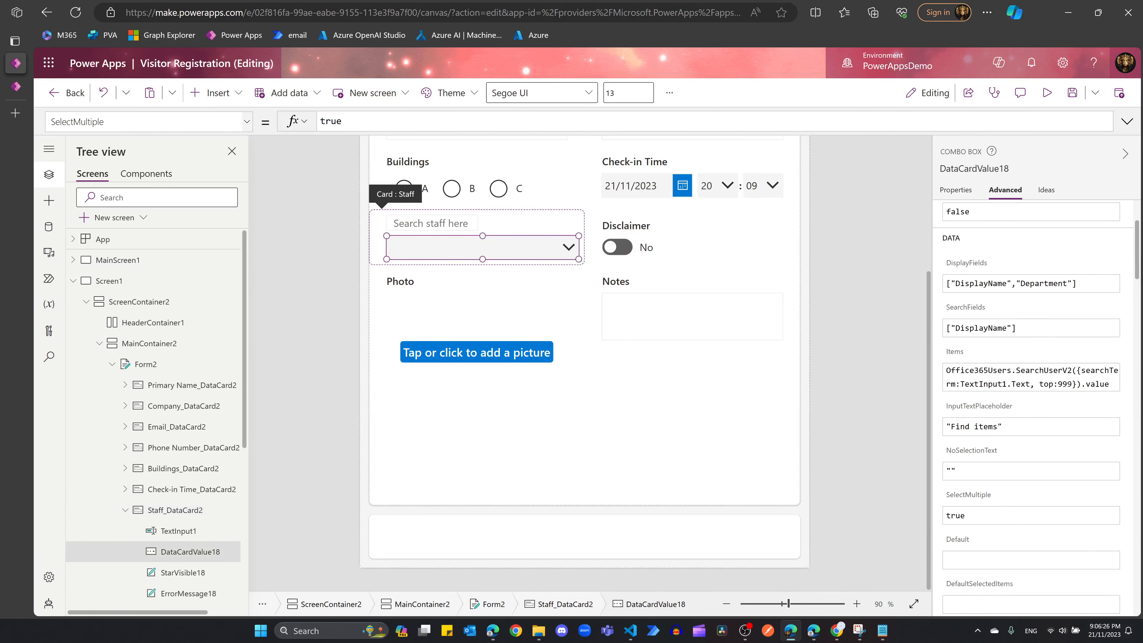
Step: Change DataCardValue18's SelectMultiple from true to false for a single staff pick
double_click(330, 120)
text(fal)
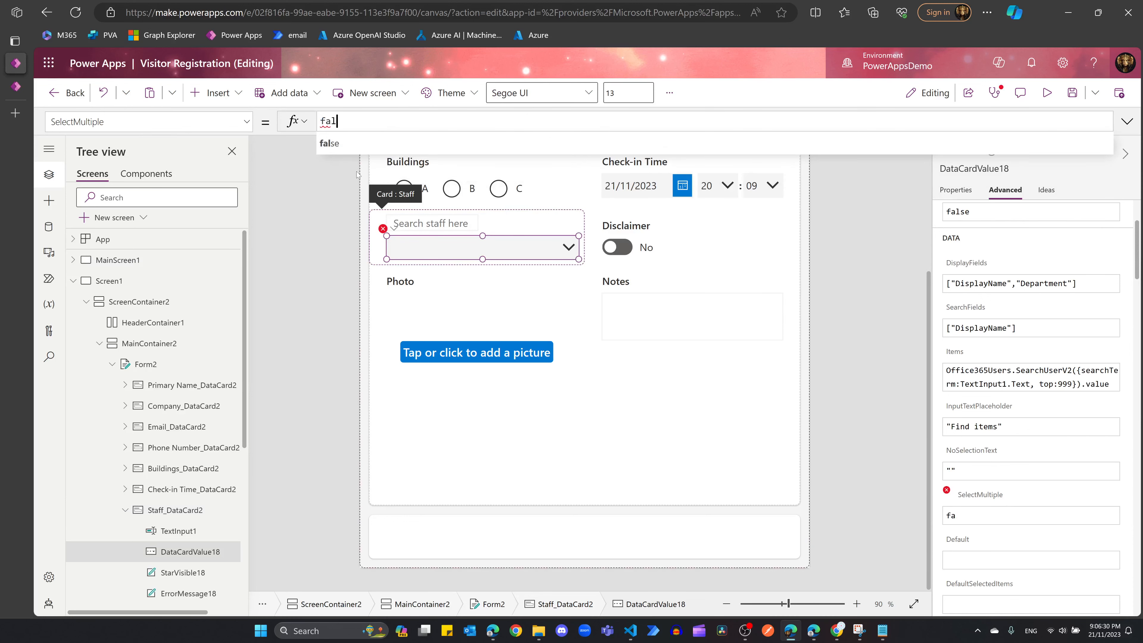
click(345, 141)
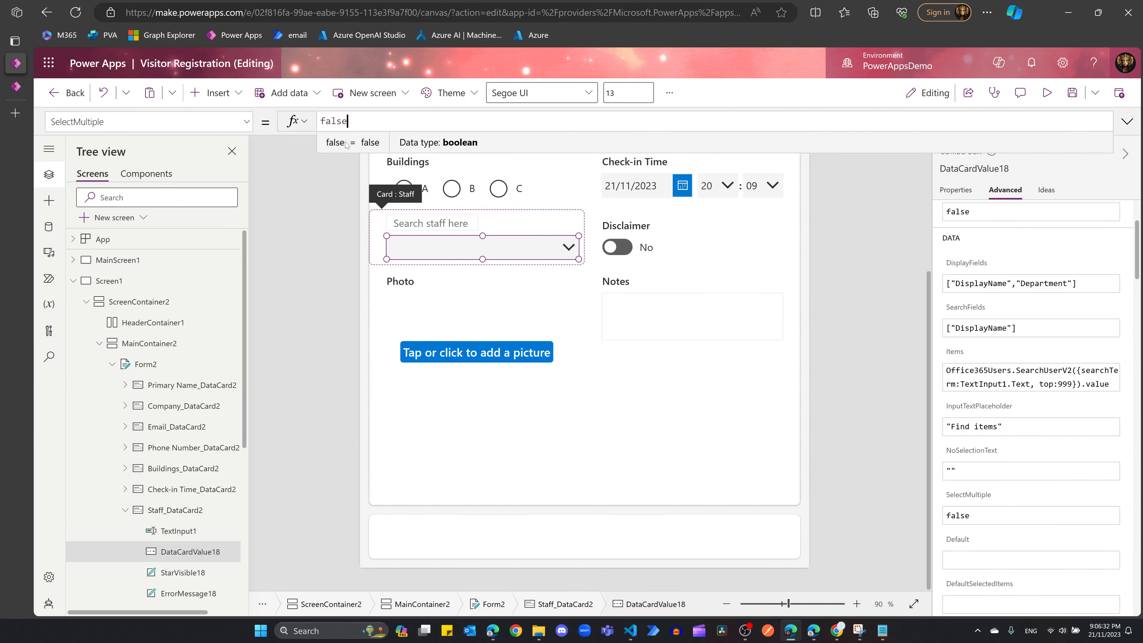
click(494, 290)
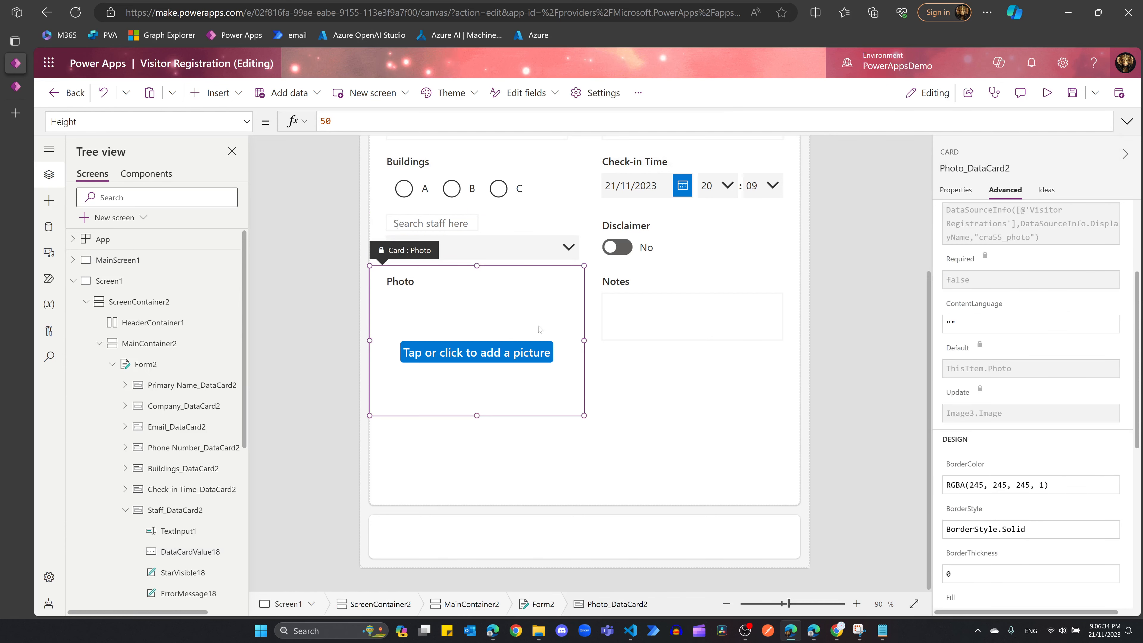
click(655, 427)
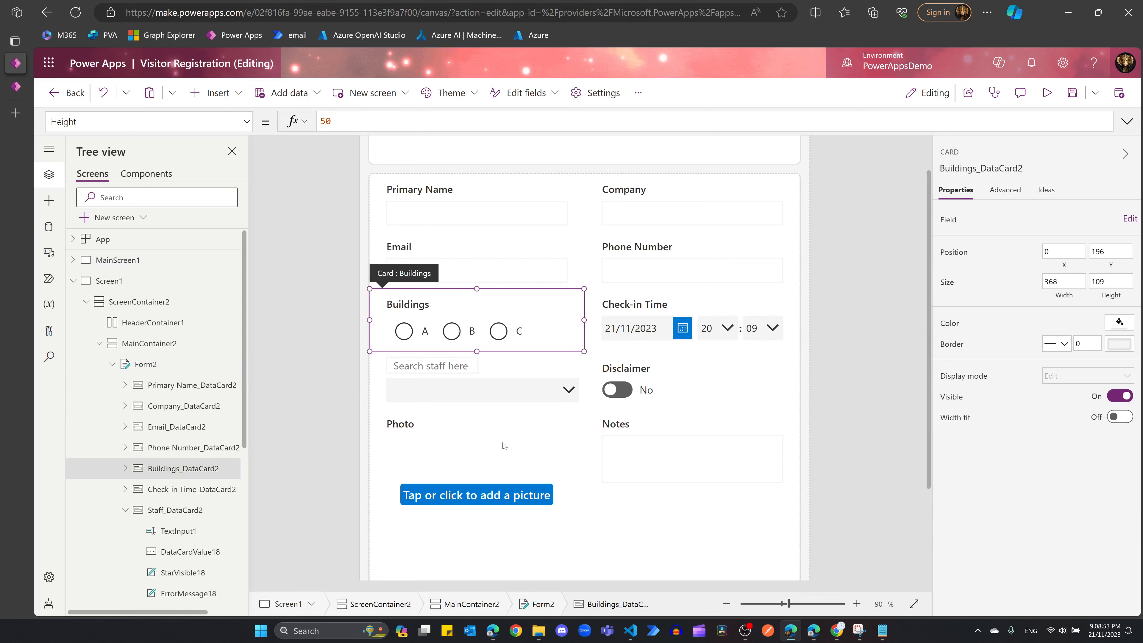
click(641, 526)
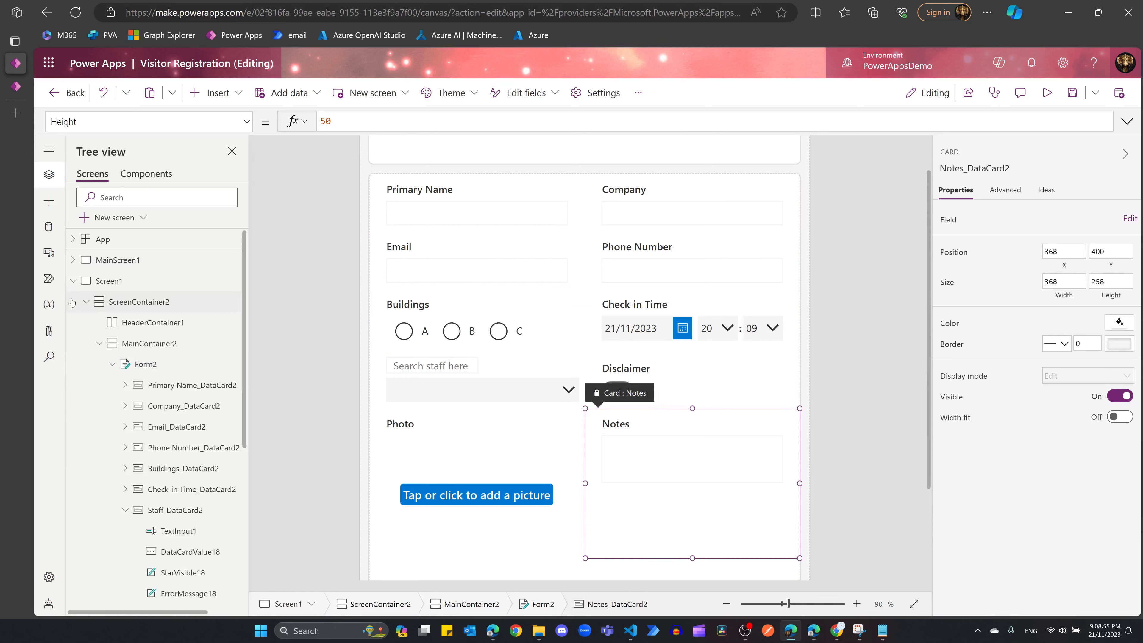
click(86, 301)
Step: Rename Screen1 to newForm
click(102, 283)
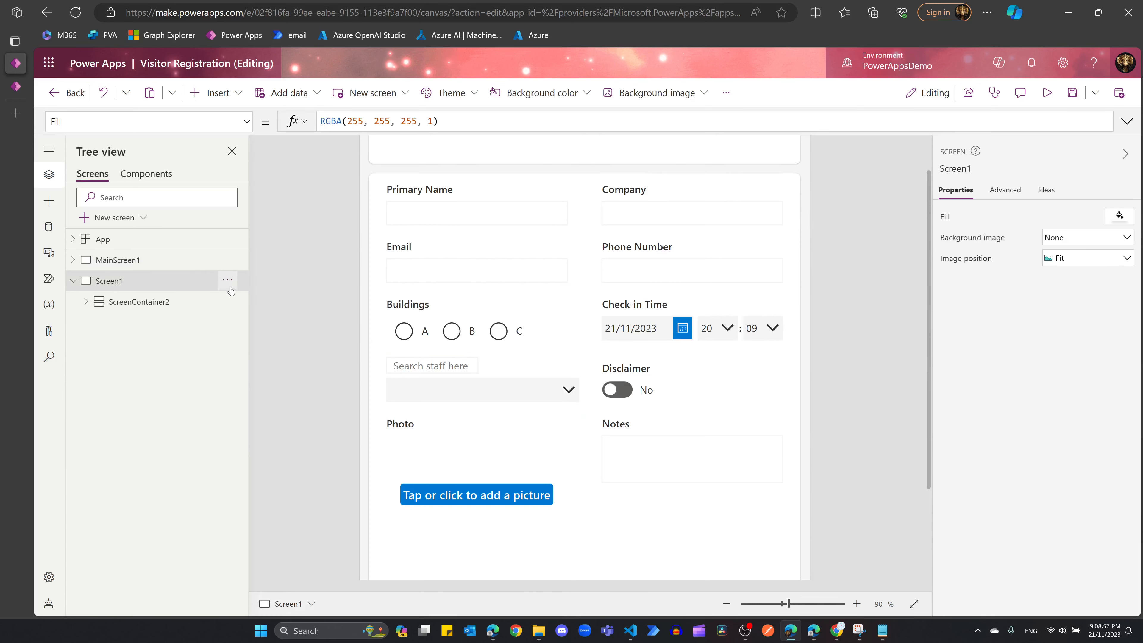
click(227, 279)
click(263, 385)
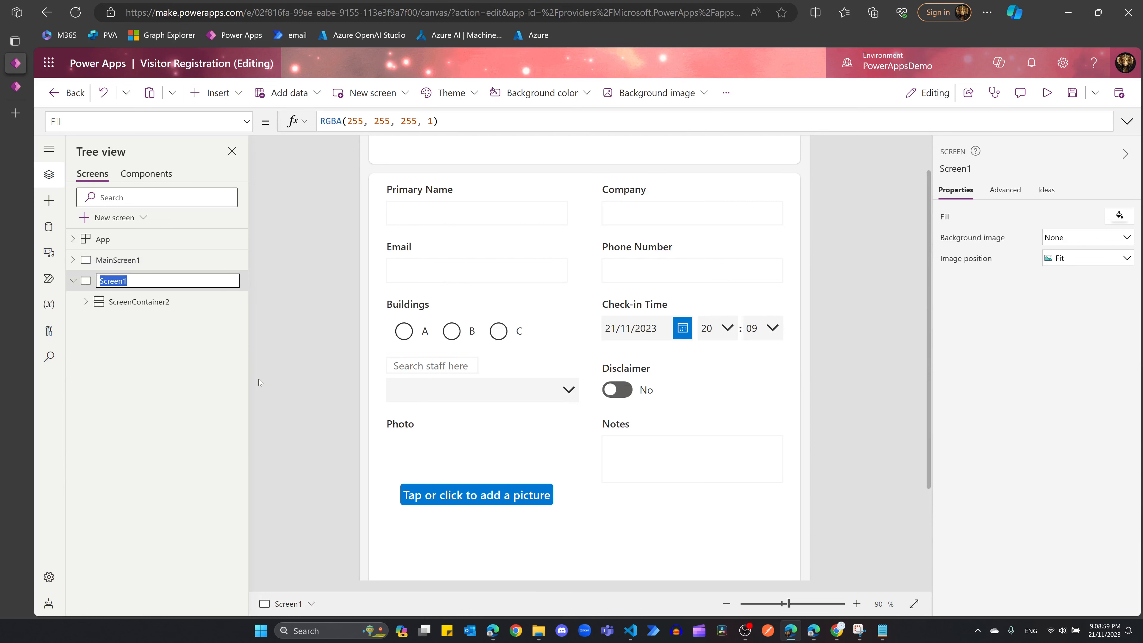
text(newForm)
key(Return)
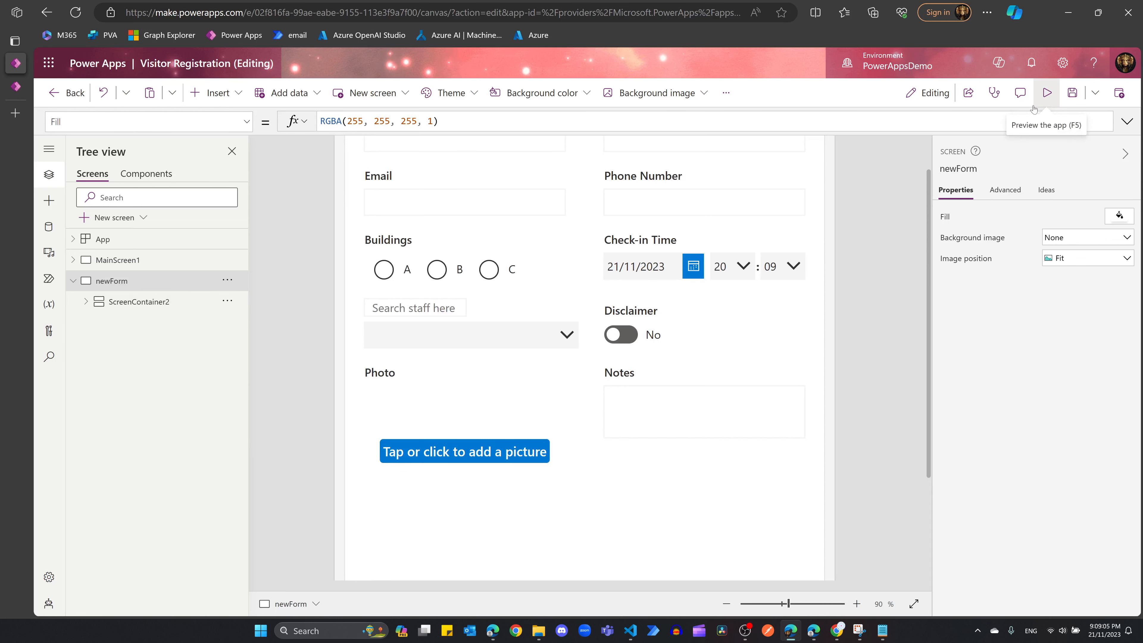
Step: Ask Copilot to 'Add a gallery screen'
click(998, 62)
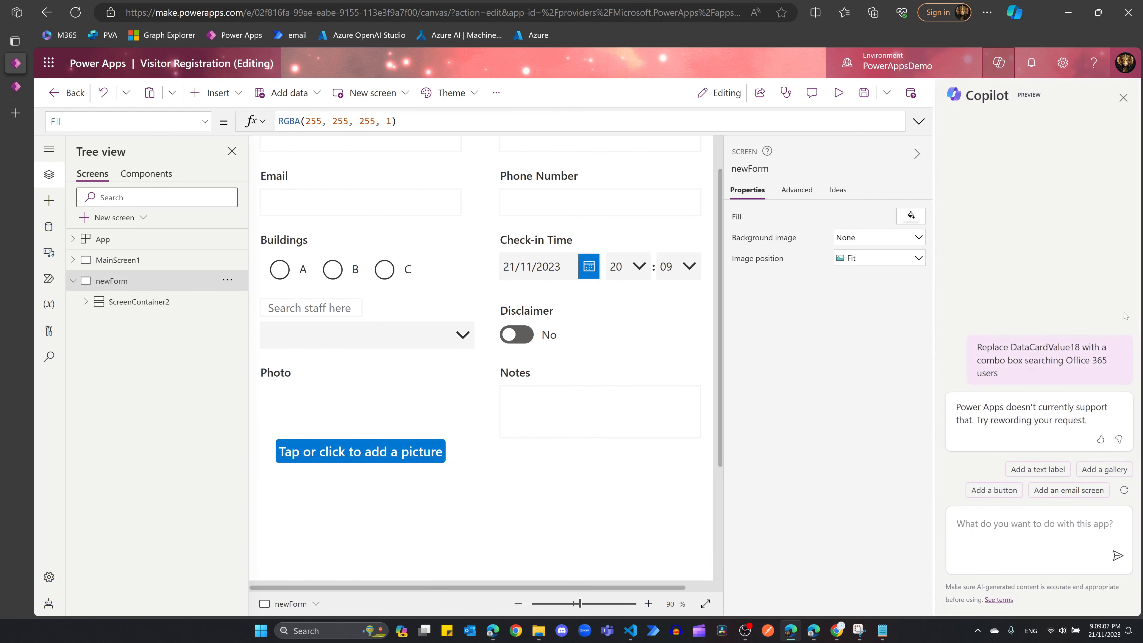
click(1010, 528)
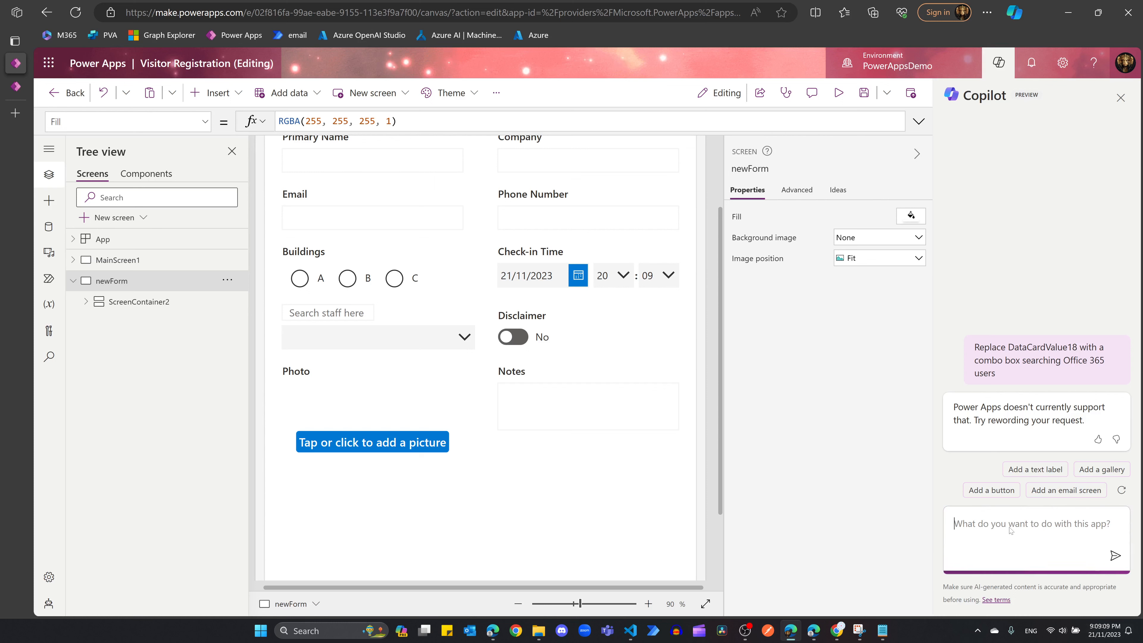
text(Add a)
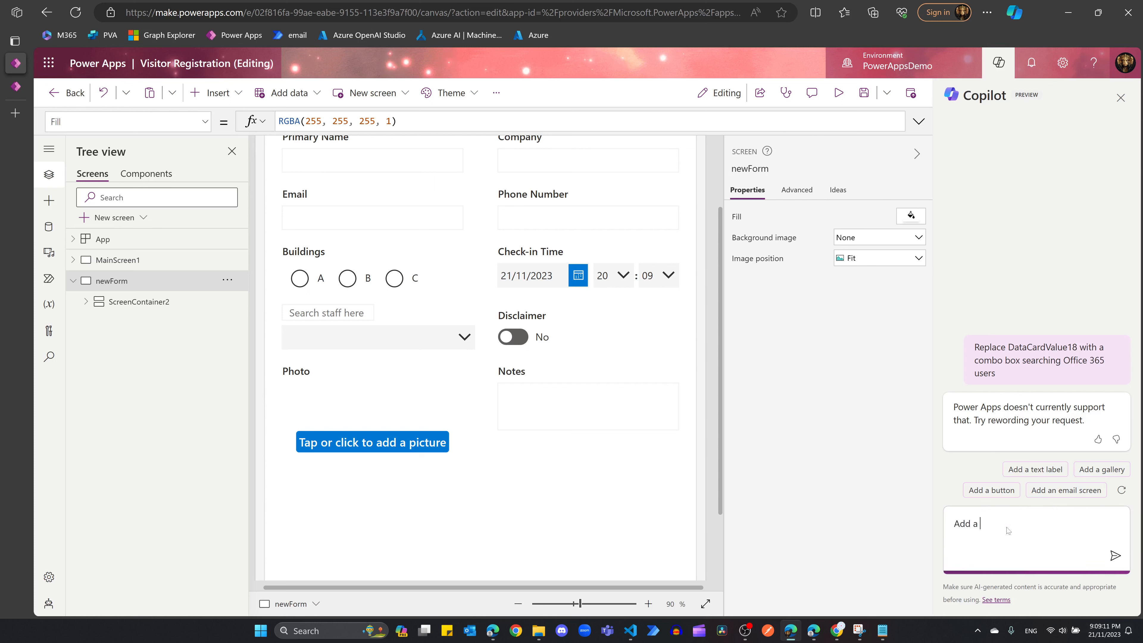
text( gallery screen)
key(Return)
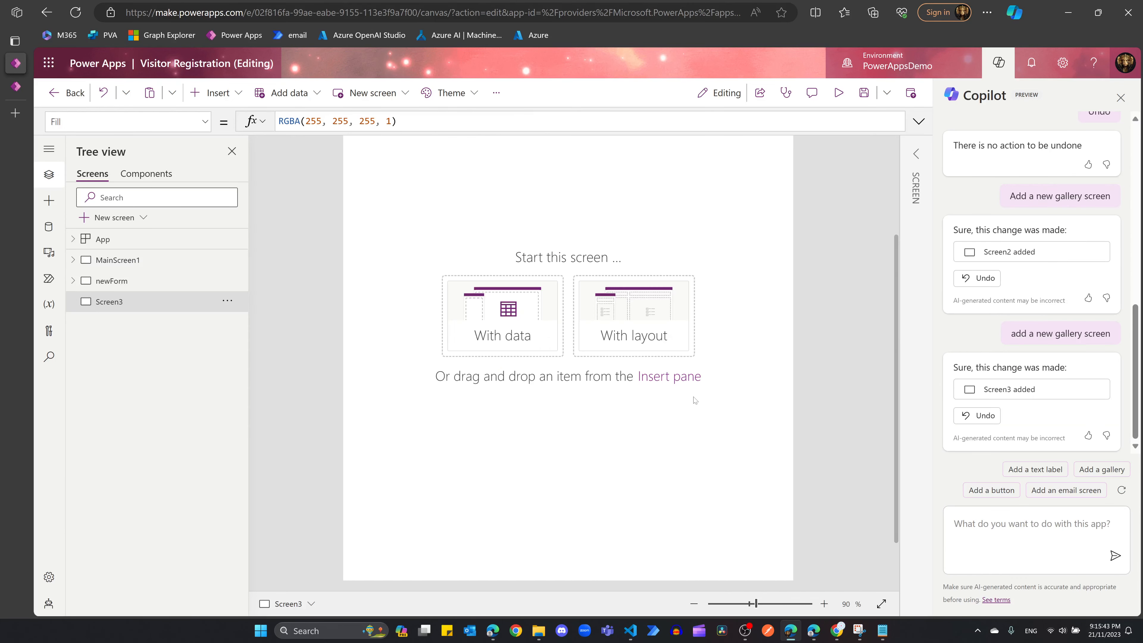
scroll(485, 309, up, 3)
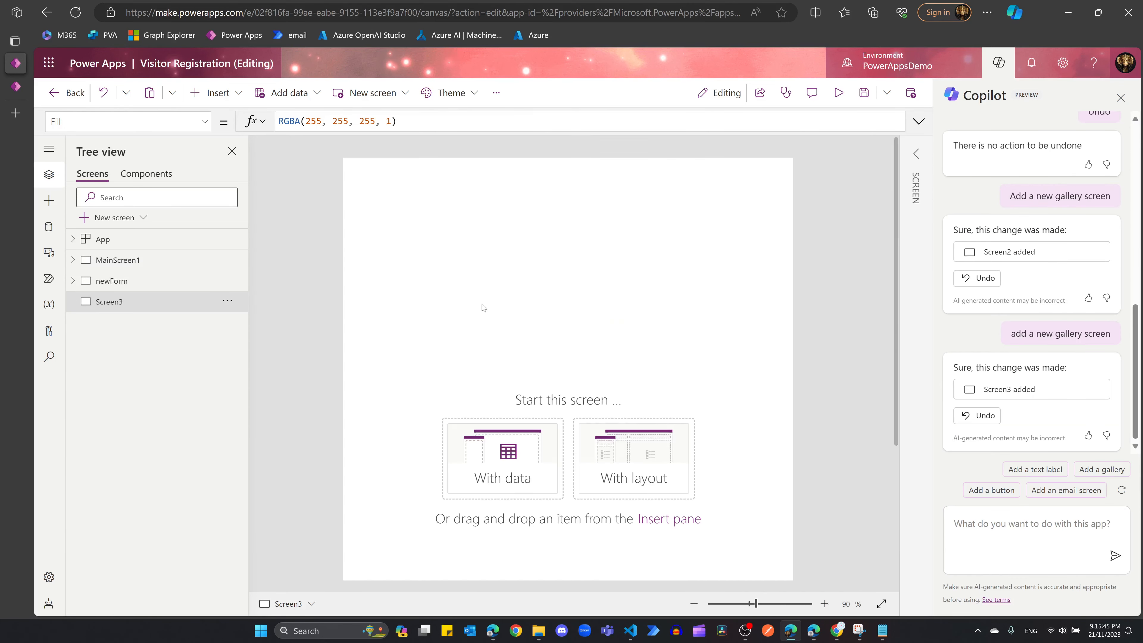
Step: Delete the unused Screen3 from the Tree view
click(227, 302)
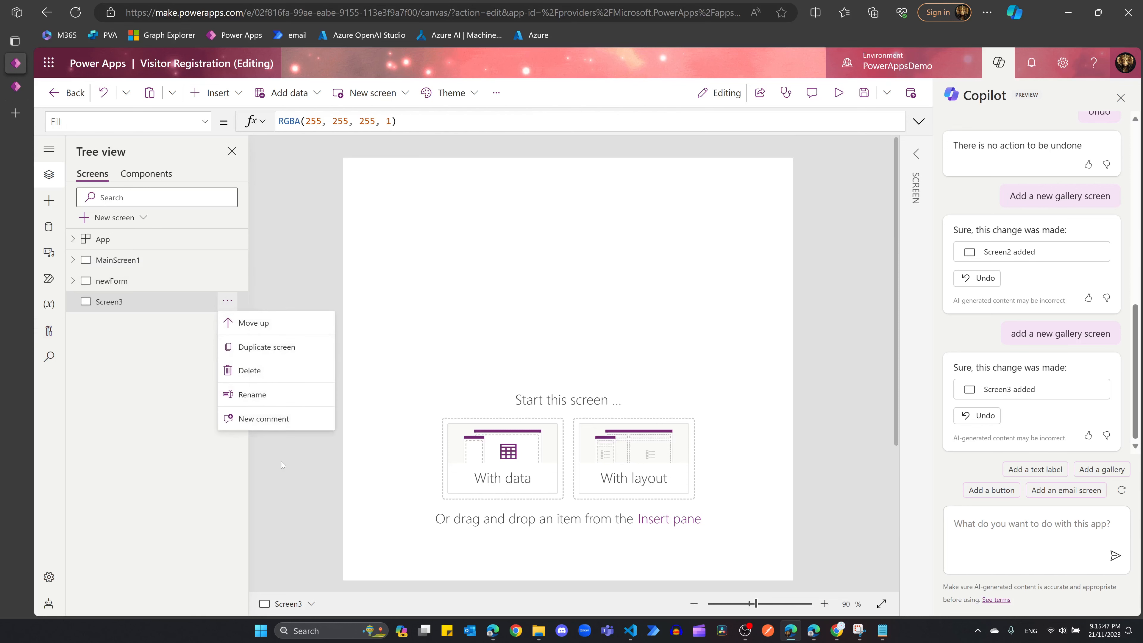
click(278, 373)
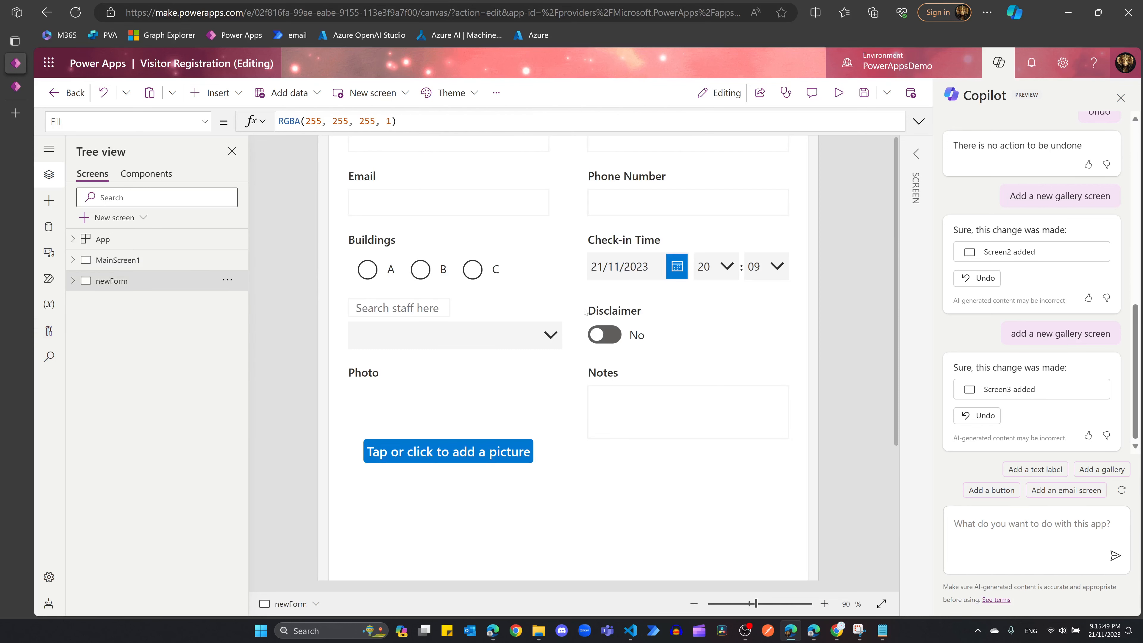
scroll(583, 283, down, 4)
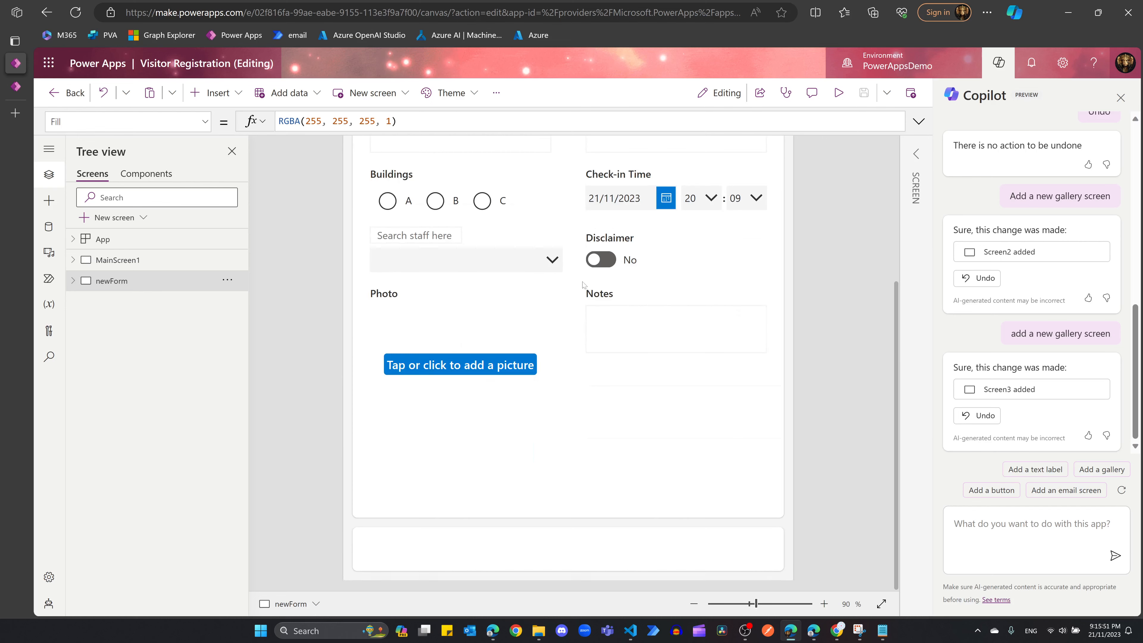
scroll(497, 450, up, 2)
Step: Ask Copilot to 'Add a new screen with header and footer'
click(1000, 537)
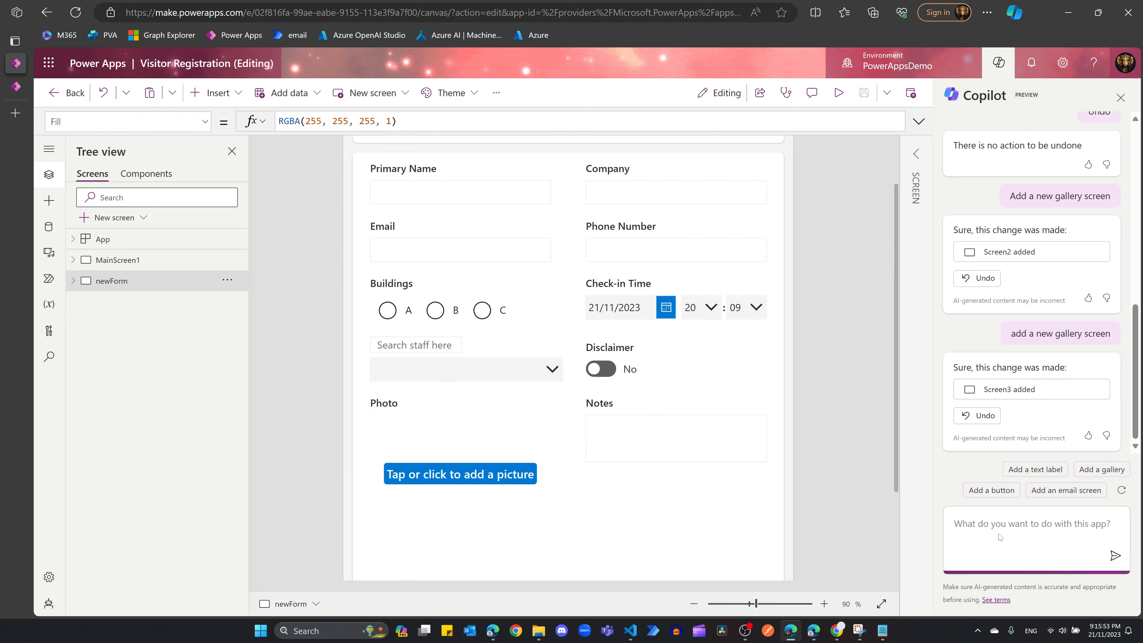
text(Add a new)
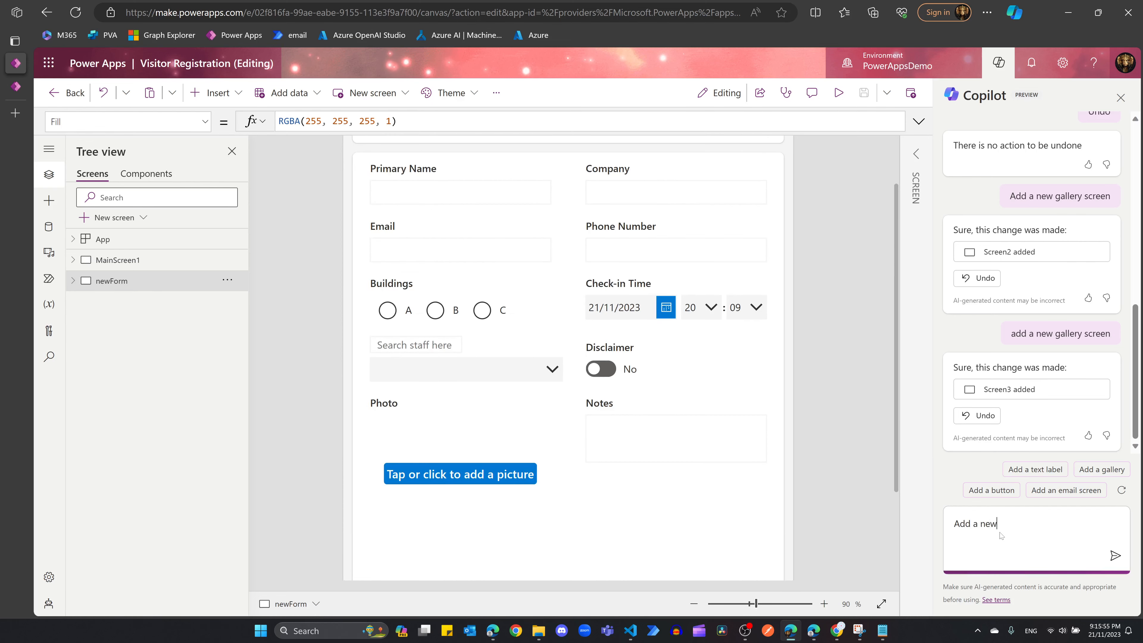
text( screen with header and foote)
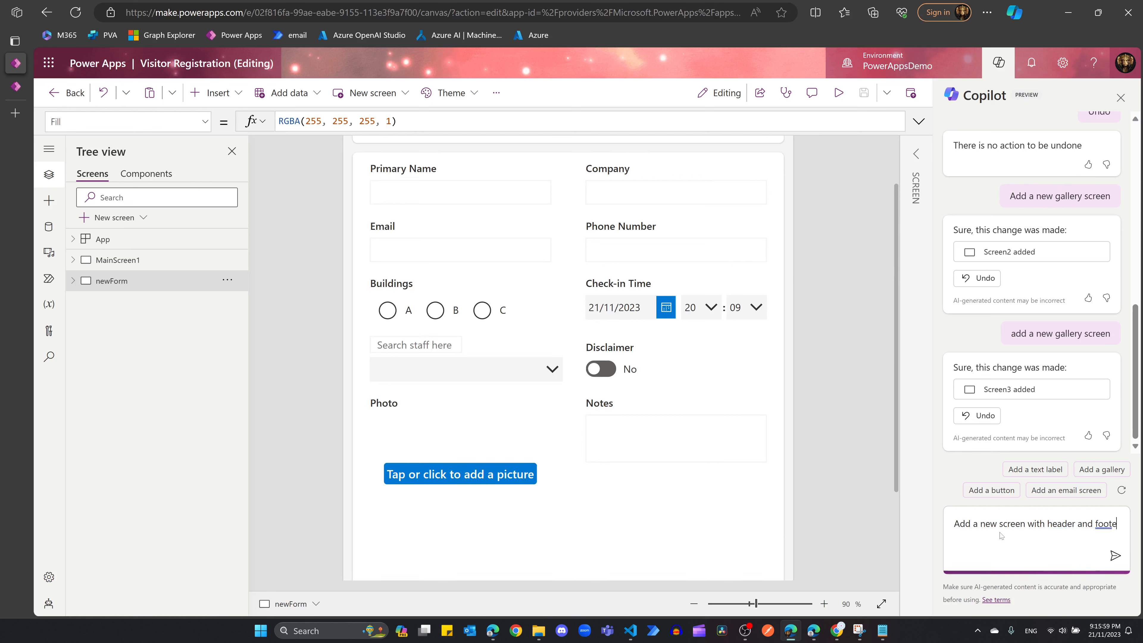
text(r)
key(Return)
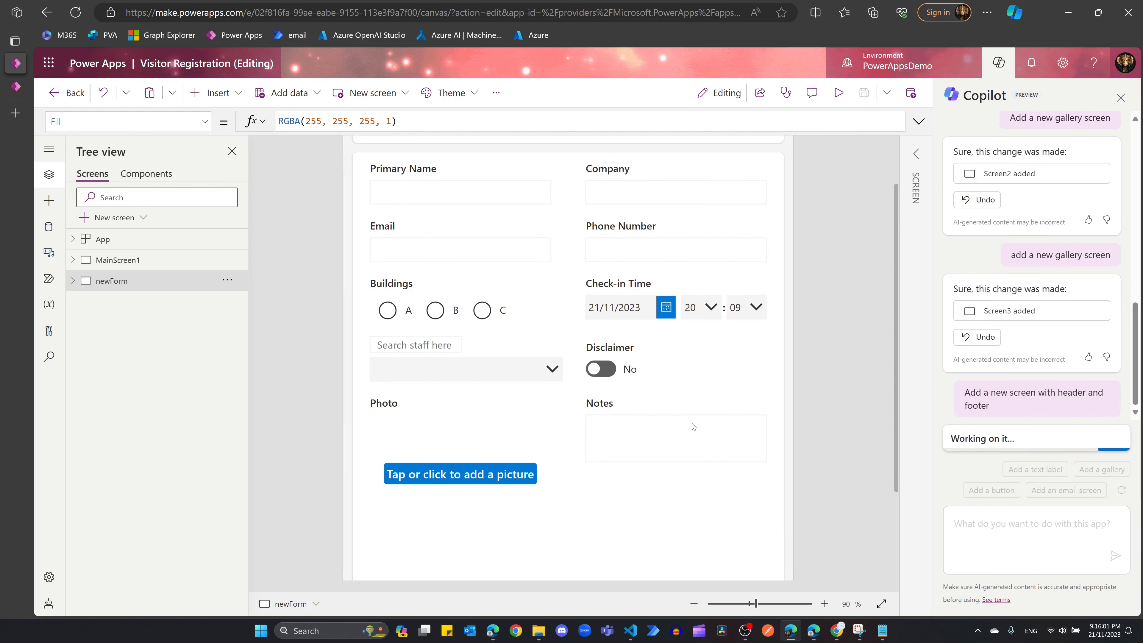
scroll(578, 291, down, 3)
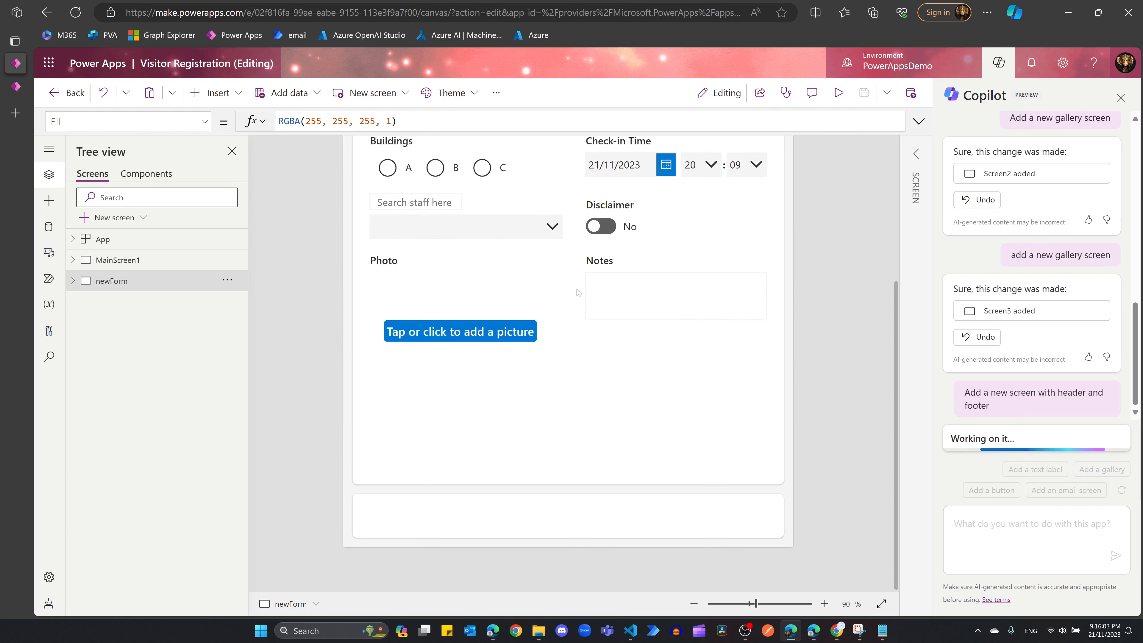
Step: Collapse the newForm screen and browse, then dismiss, the new-screen templates
click(635, 390)
click(558, 436)
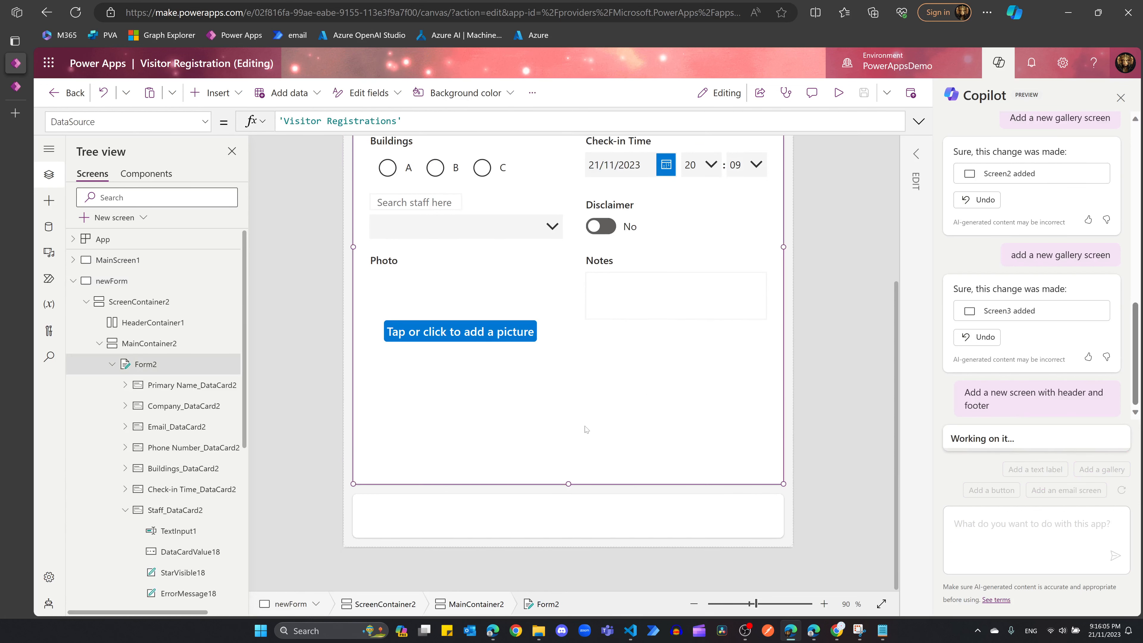
scroll(585, 429, up, 5)
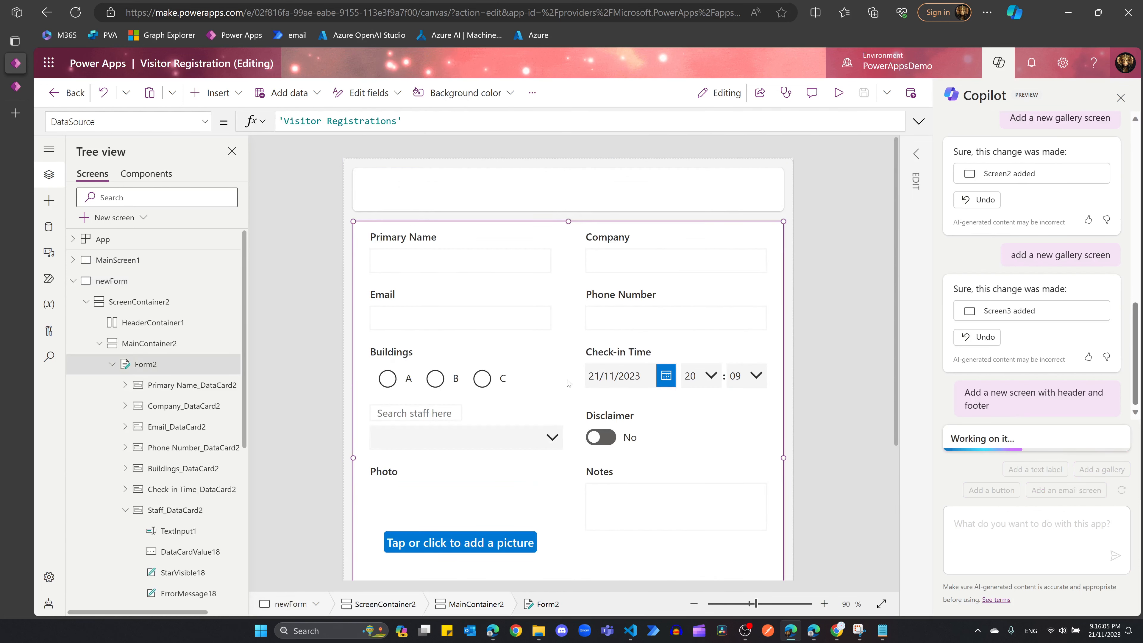
click(75, 282)
click(142, 218)
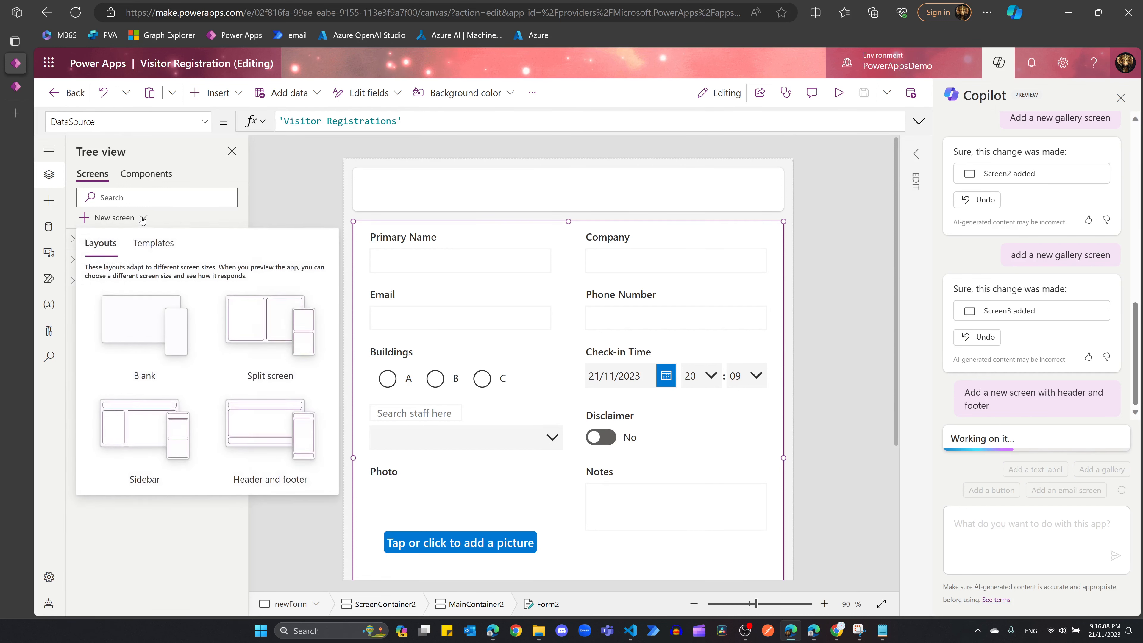
click(145, 251)
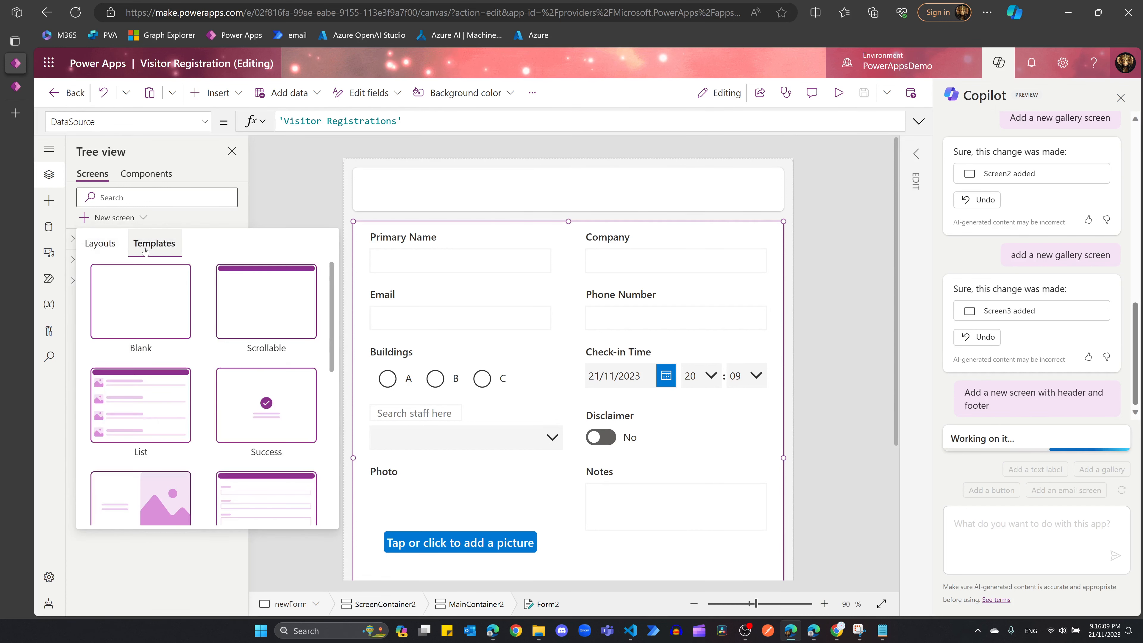
click(211, 221)
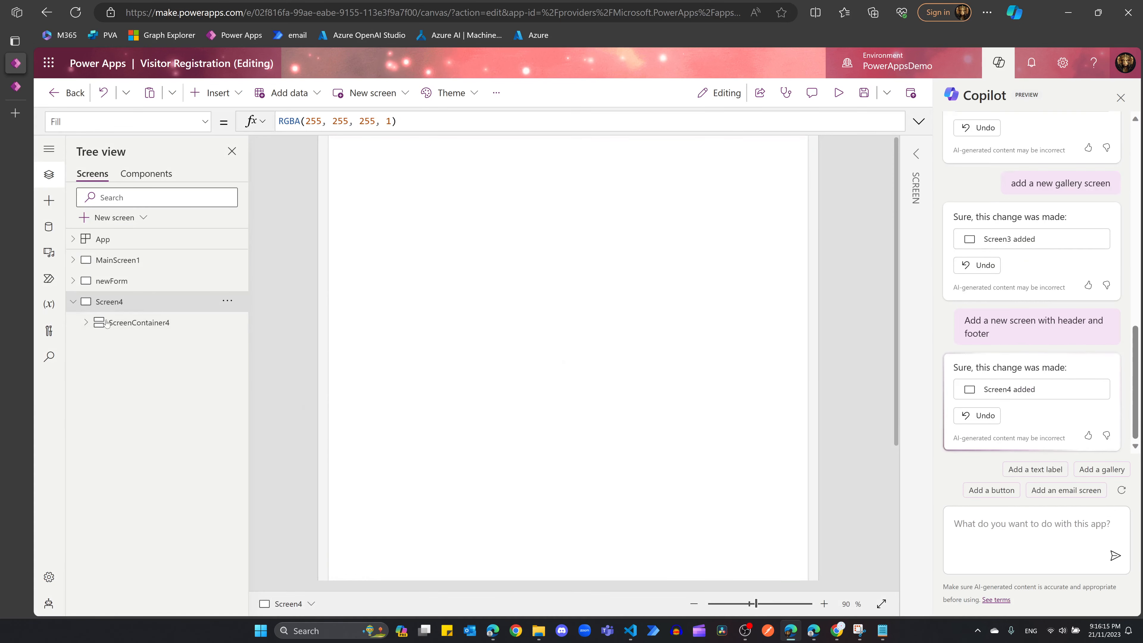
Step: Add a vertical gallery to Screen4's MainContainer4, sourced from Visitor Registrations
click(85, 322)
click(114, 363)
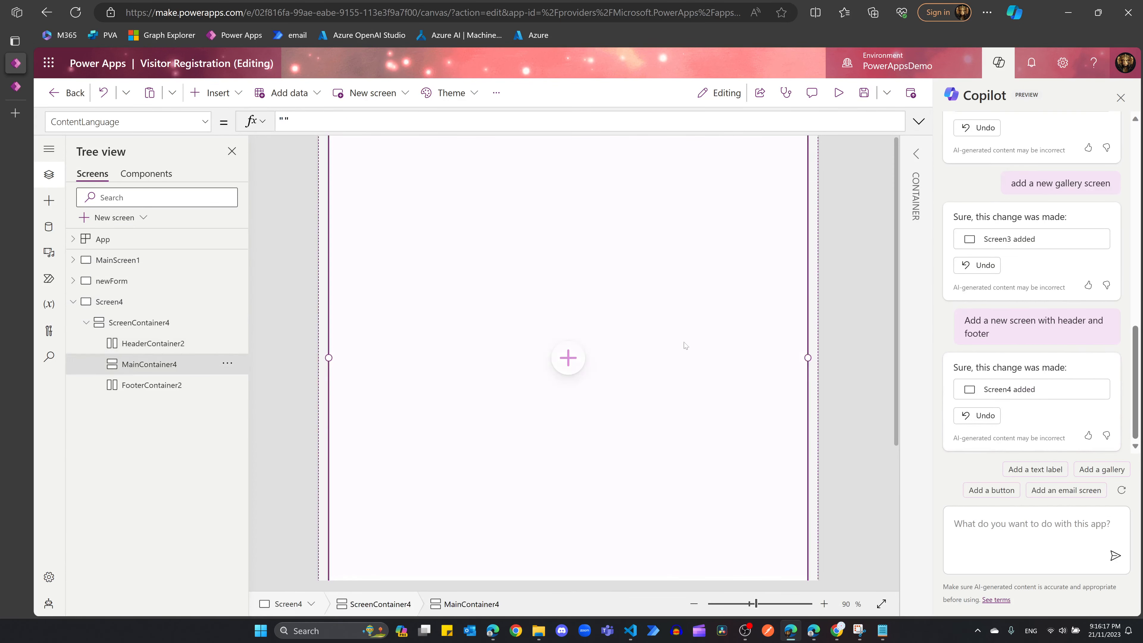
click(1018, 529)
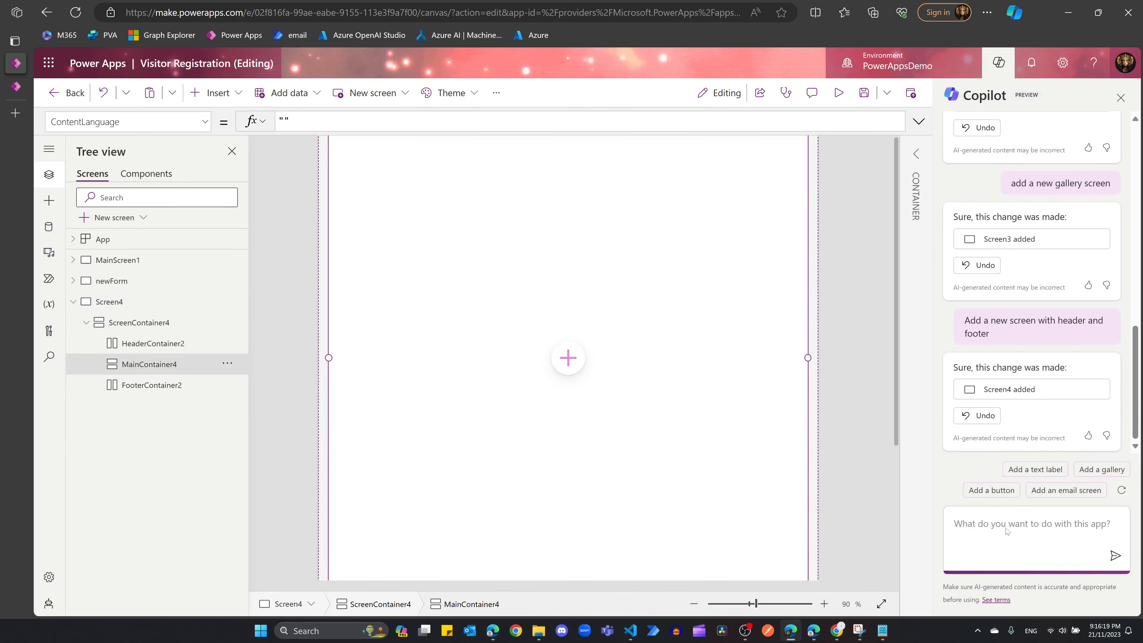
click(568, 357)
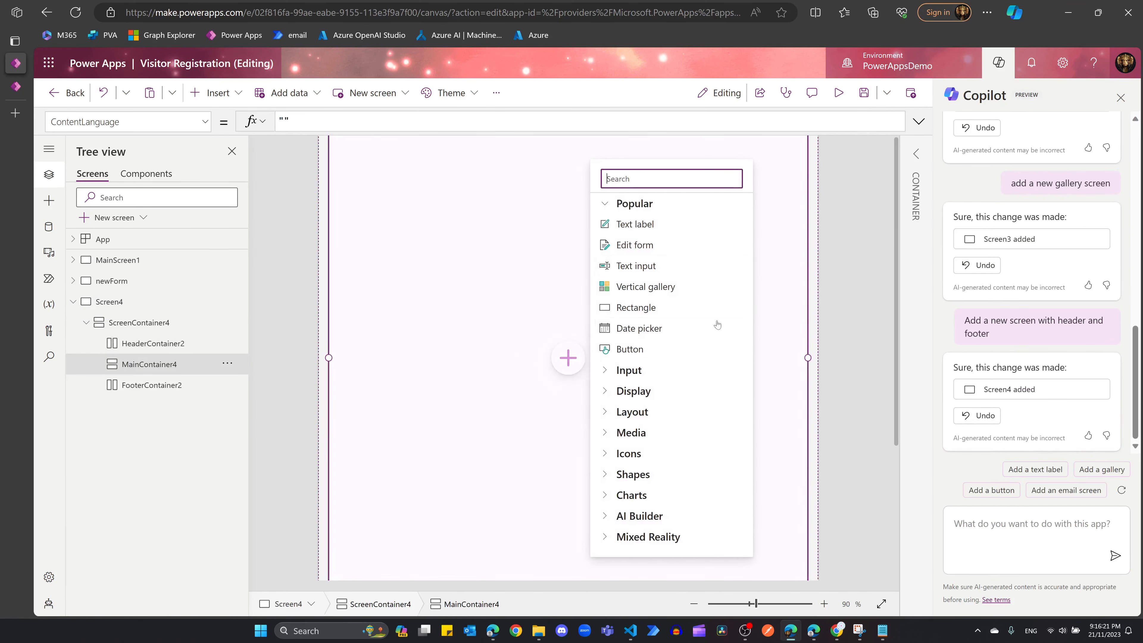
click(671, 288)
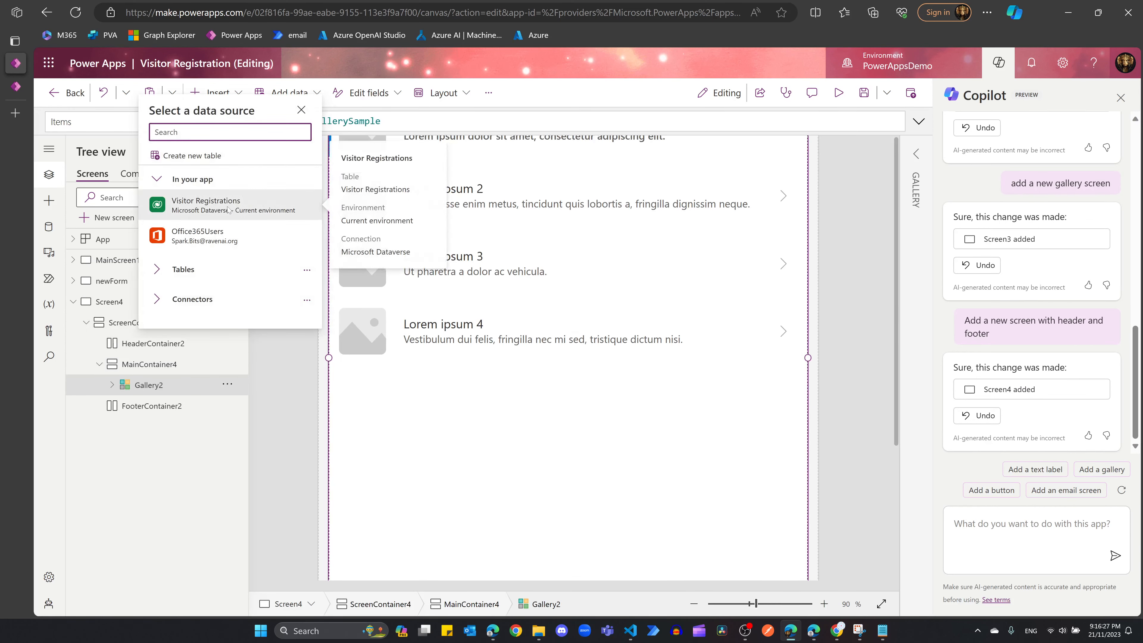
click(219, 202)
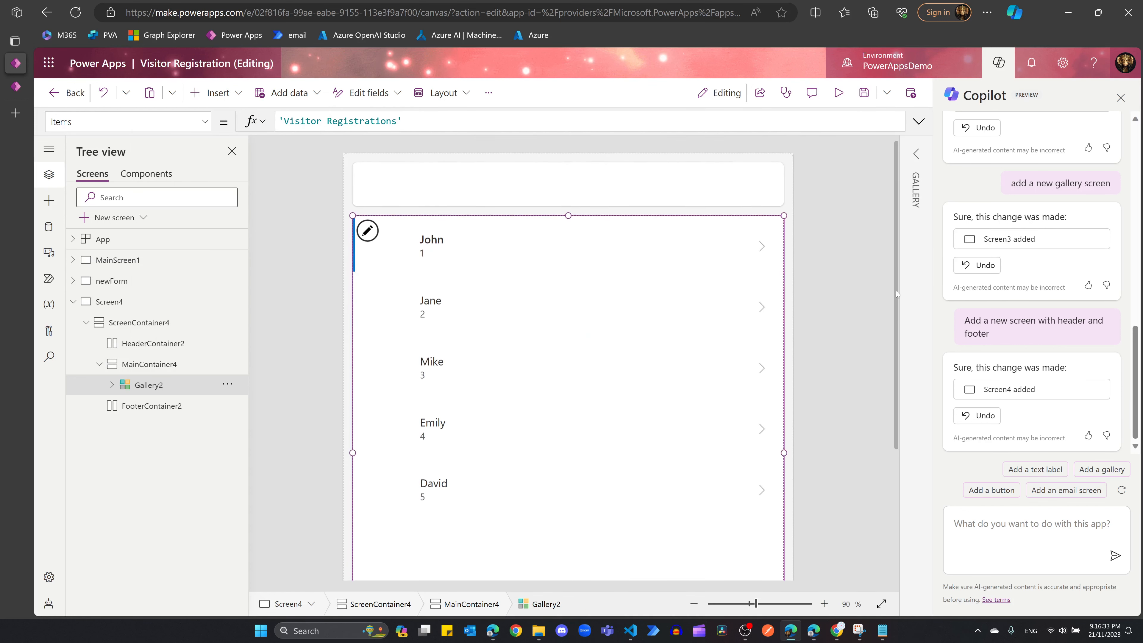
Step: Select Gallery2 and open its field mappings in the Properties pane
click(451, 245)
click(400, 250)
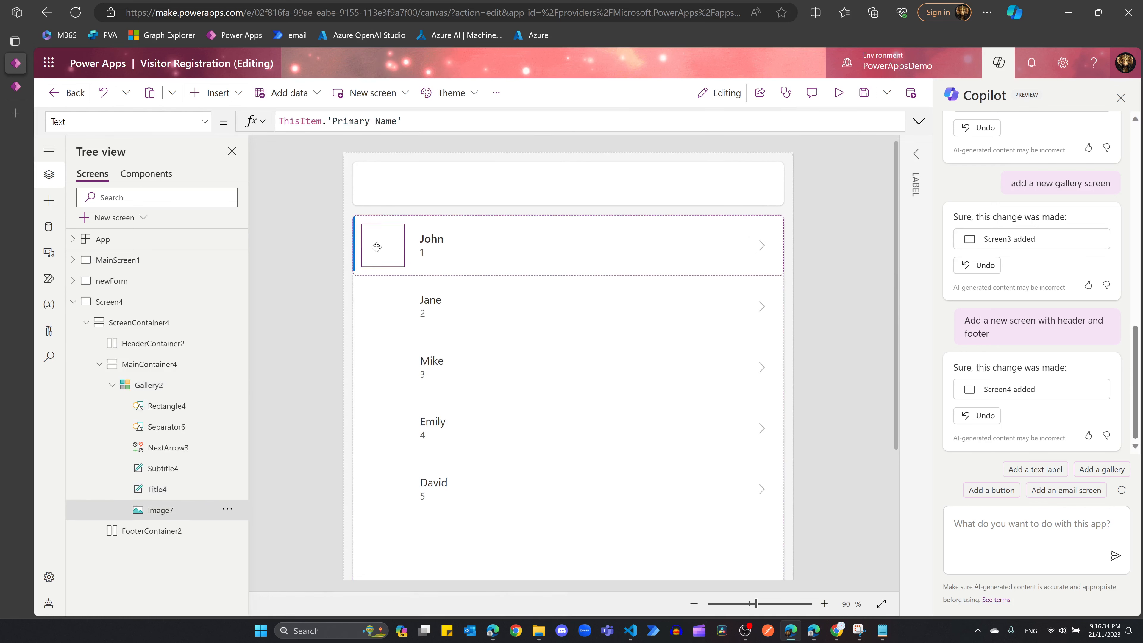
click(421, 273)
click(411, 222)
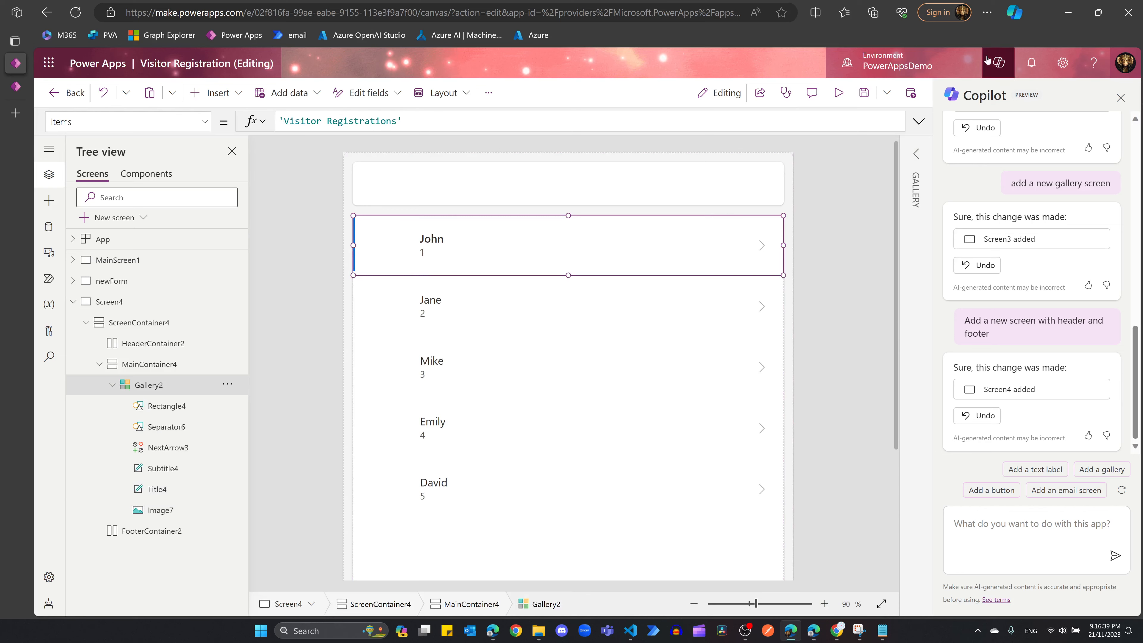
click(1120, 97)
click(1123, 156)
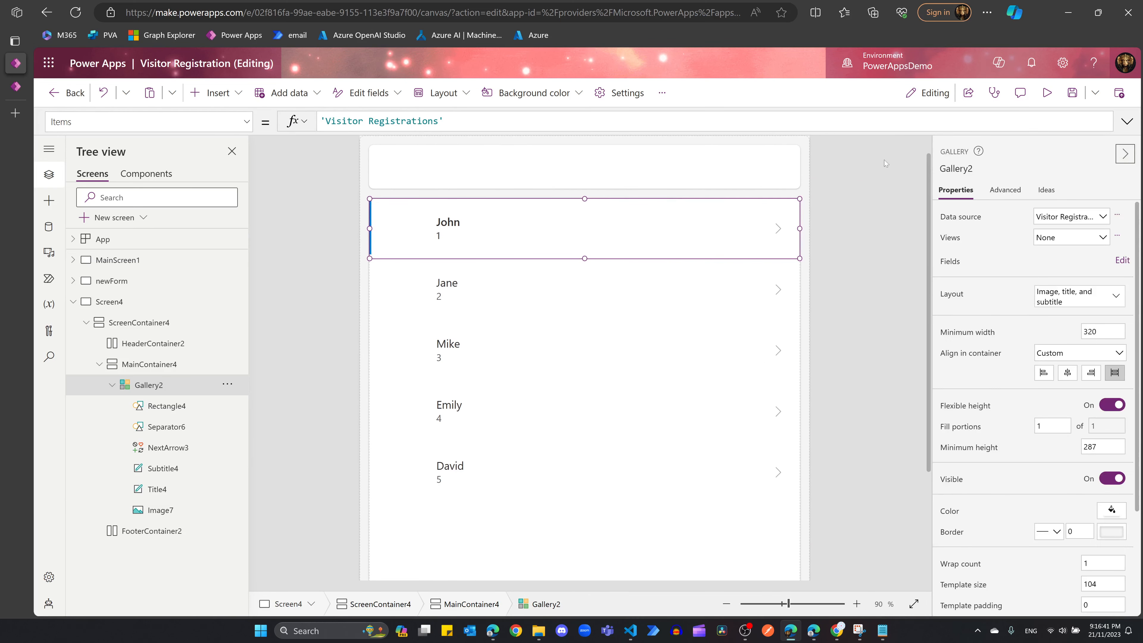
click(1121, 260)
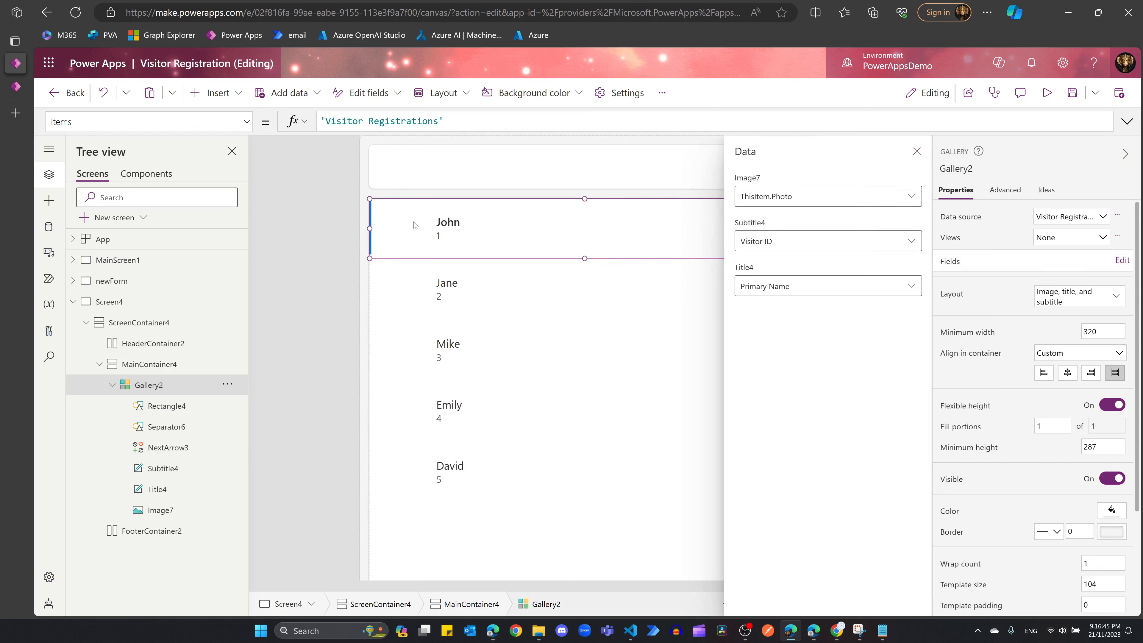
Step: Map the gallery fields: Title to Primary Name, Subtitle to Company, Body to Staff
click(911, 241)
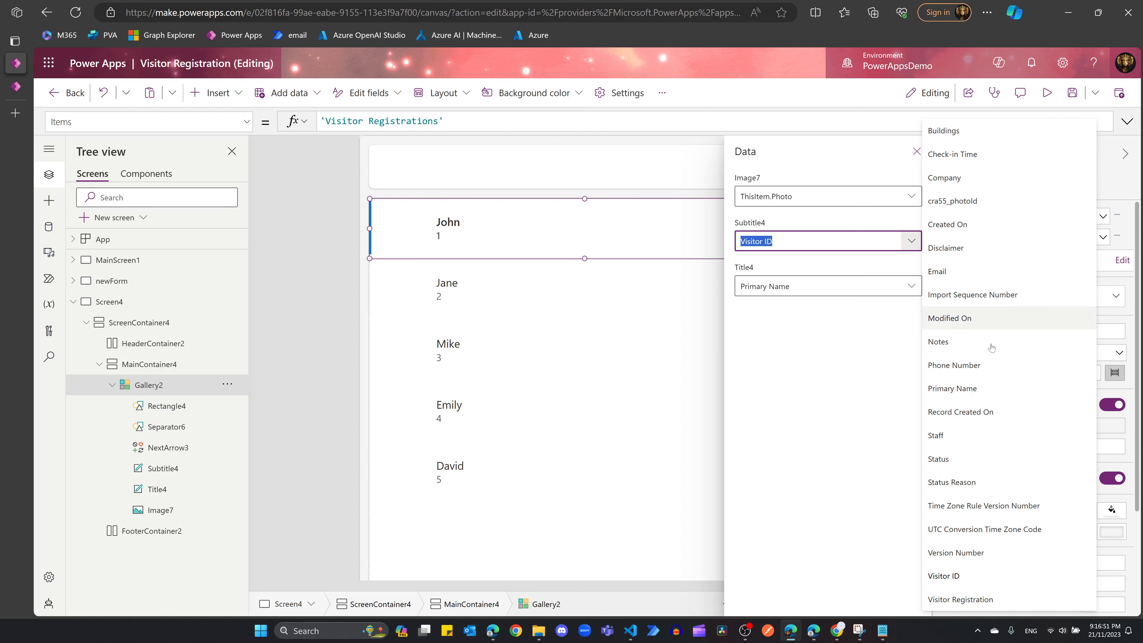
click(964, 391)
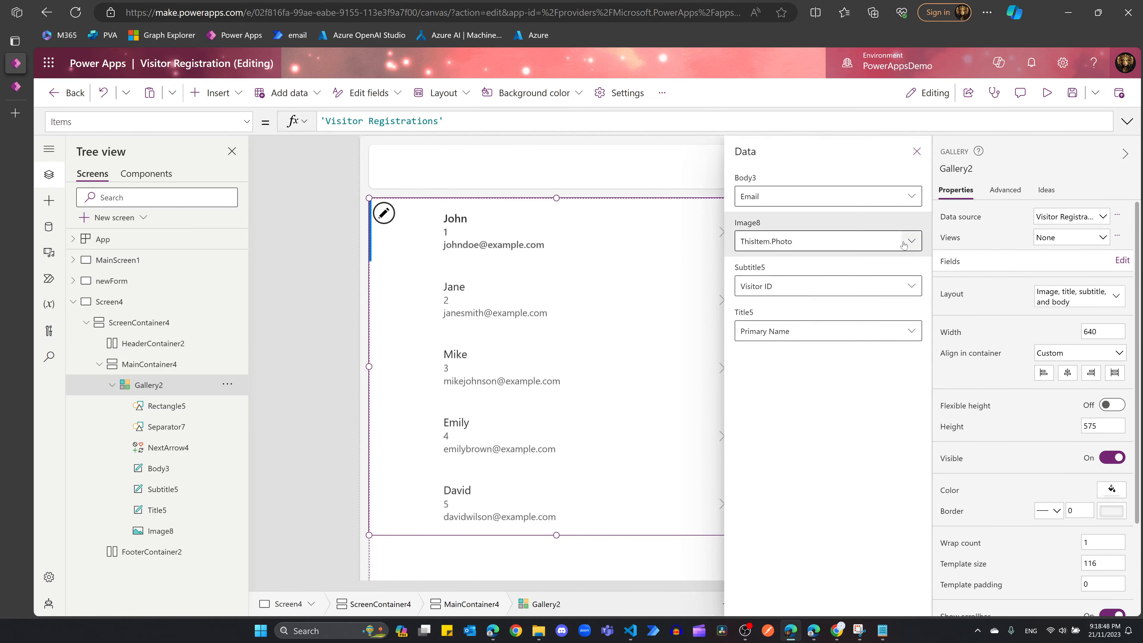
click(882, 331)
click(882, 286)
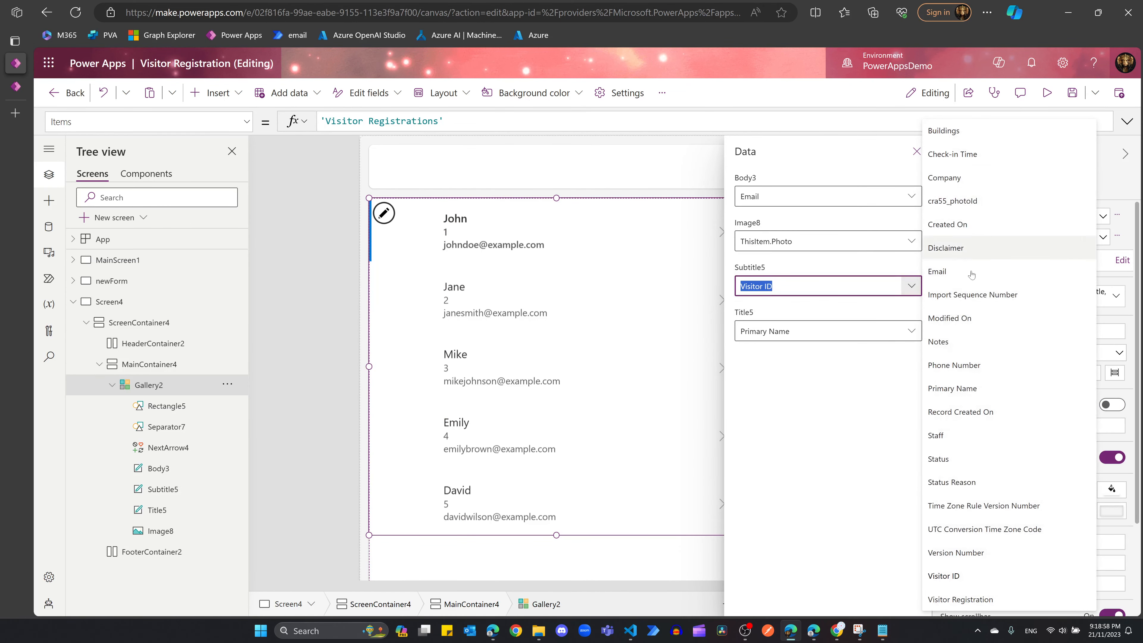
click(944, 178)
click(809, 196)
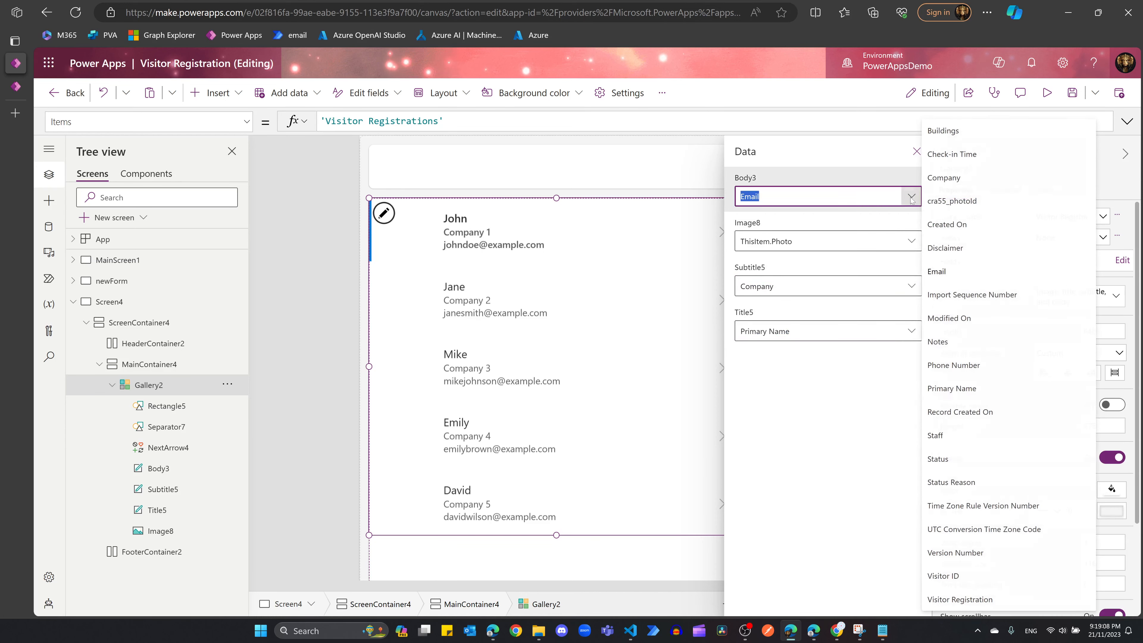
click(933, 435)
click(916, 151)
Step: Rearrange the gallery row: narrow the name, place Company to its right, lower Staff
click(469, 223)
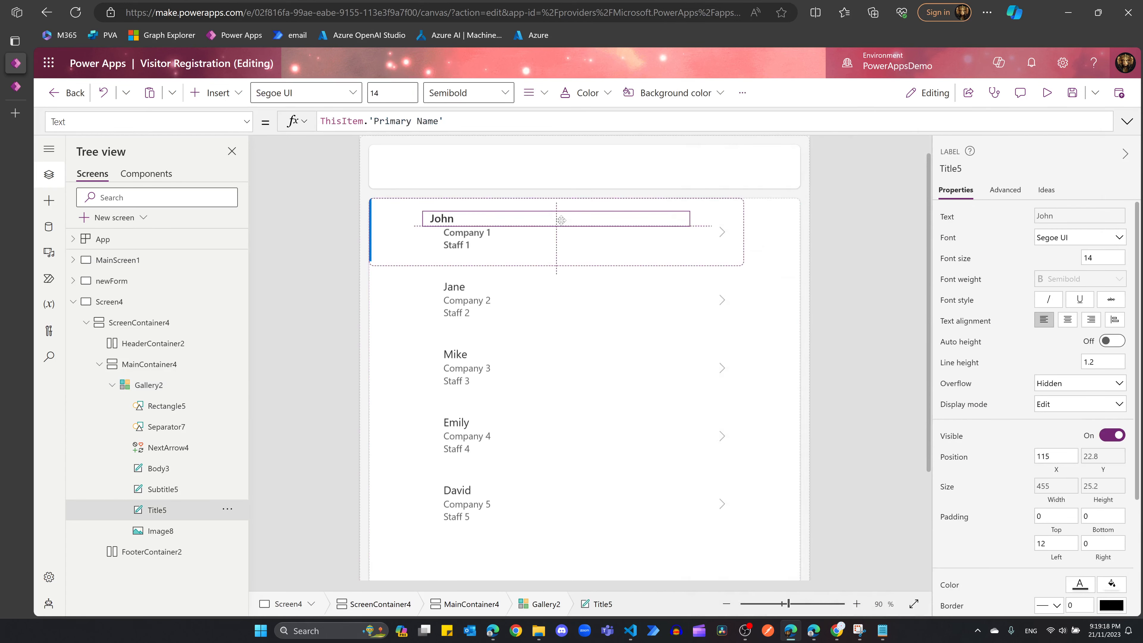
drag(703, 210, 569, 207)
drag(489, 235, 642, 222)
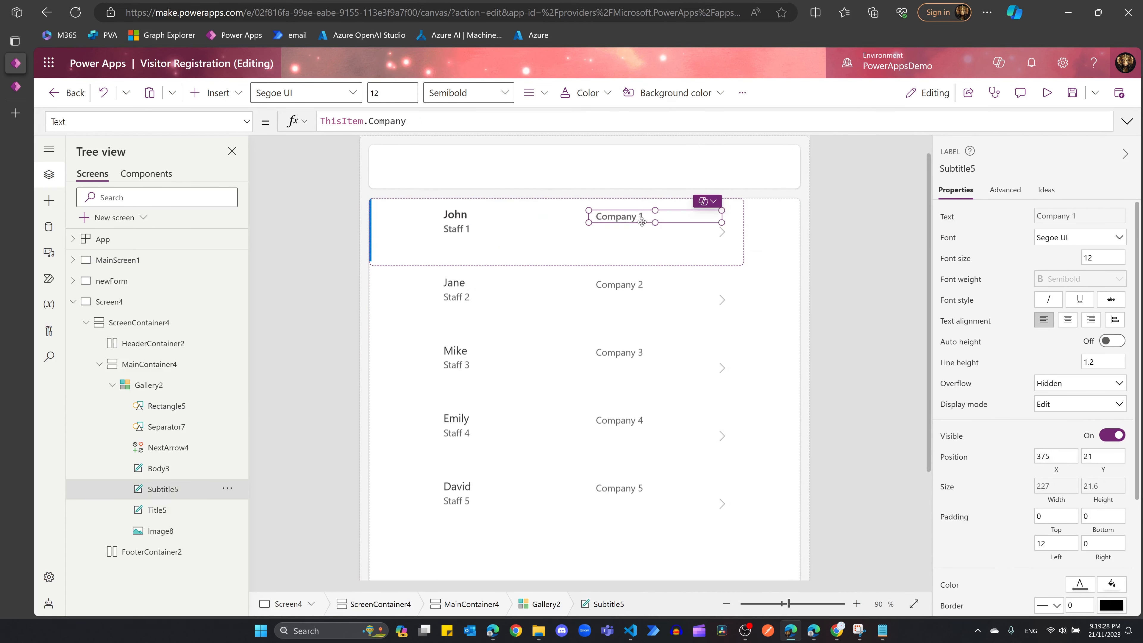
click(469, 230)
drag(477, 231, 478, 236)
click(540, 253)
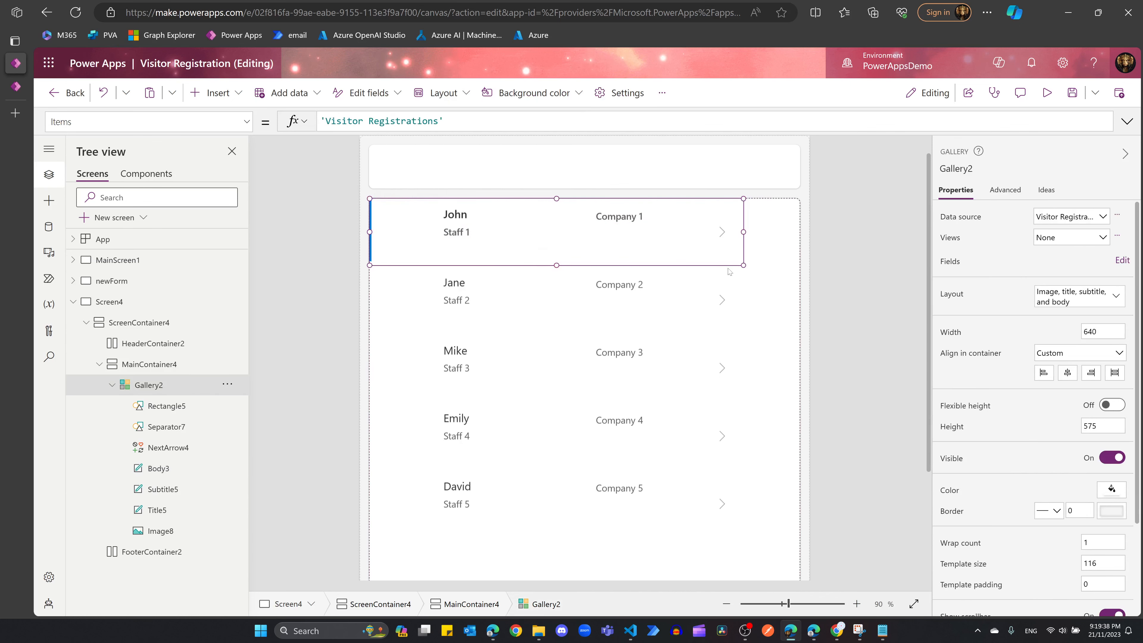
click(478, 217)
click(540, 253)
click(478, 232)
click(558, 263)
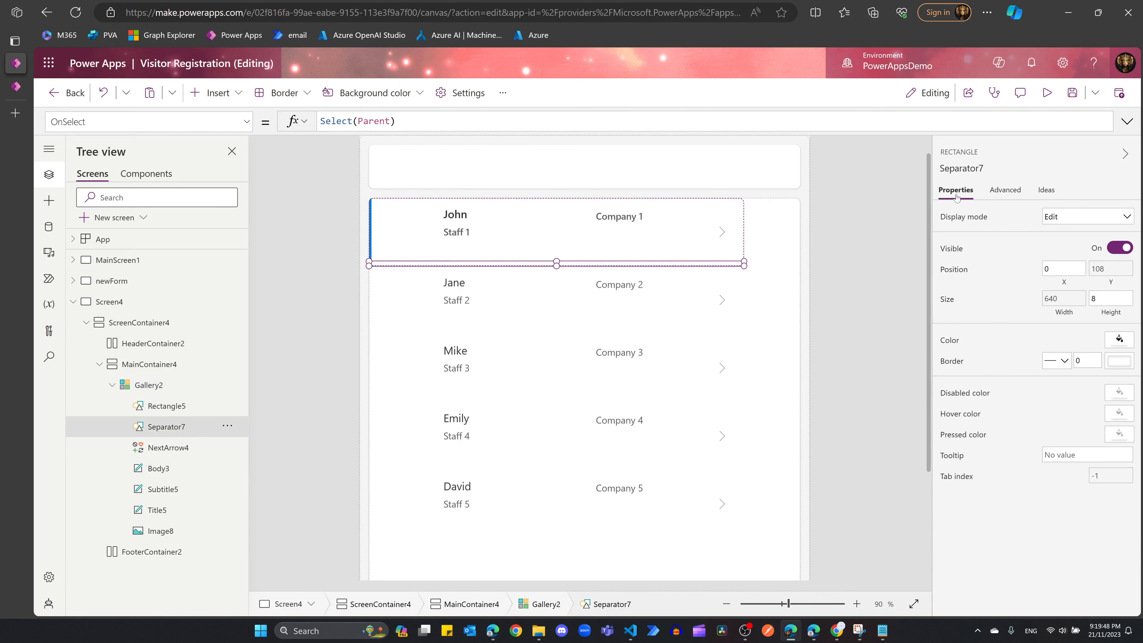
click(1119, 339)
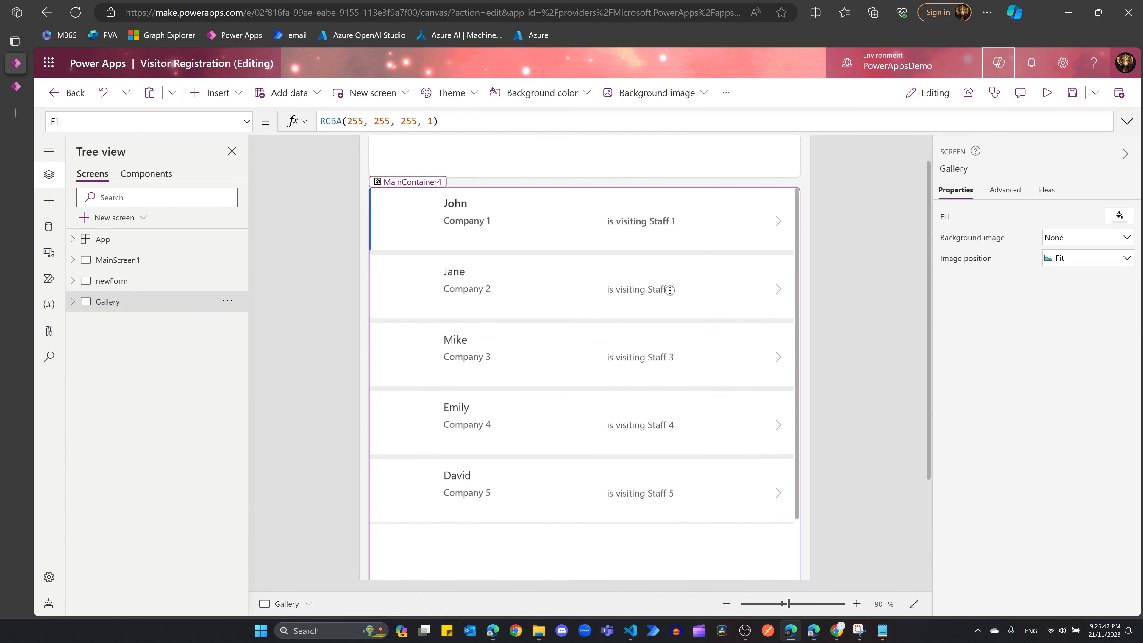
click(670, 289)
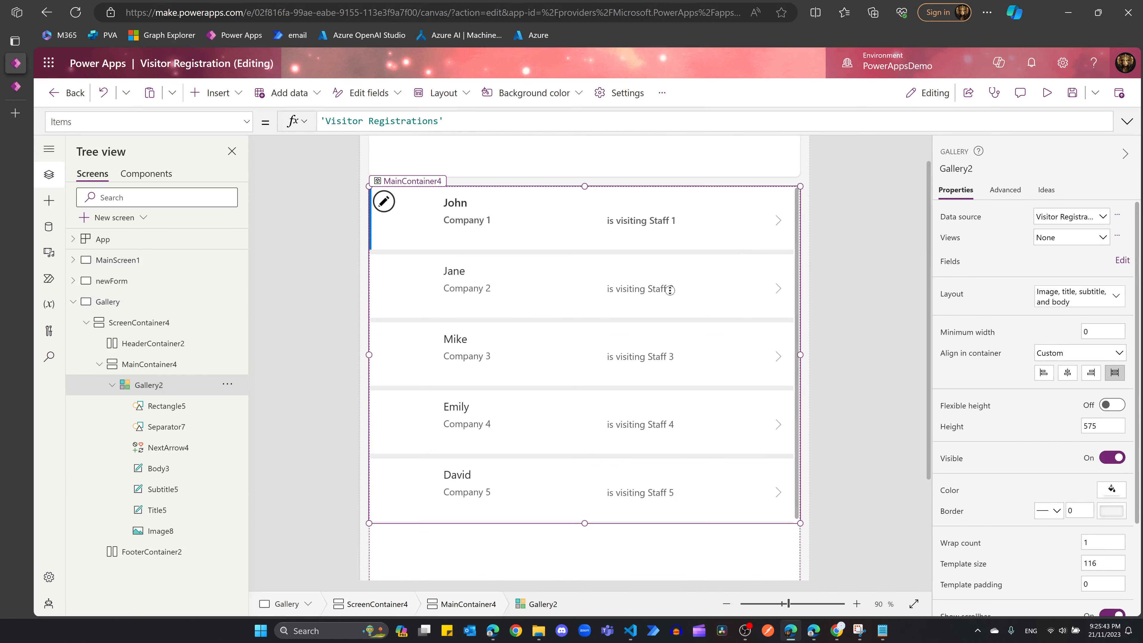
Step: Add a new Header and footer screen, Screen6, from the Tree view
scroll(670, 290, up, 1)
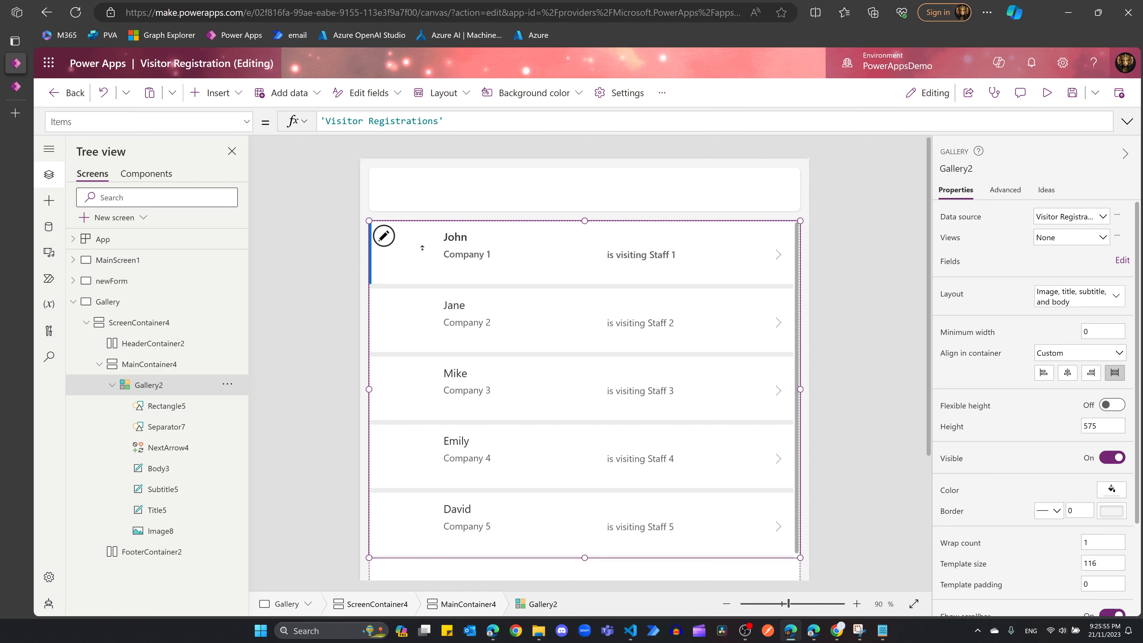
click(73, 302)
click(110, 282)
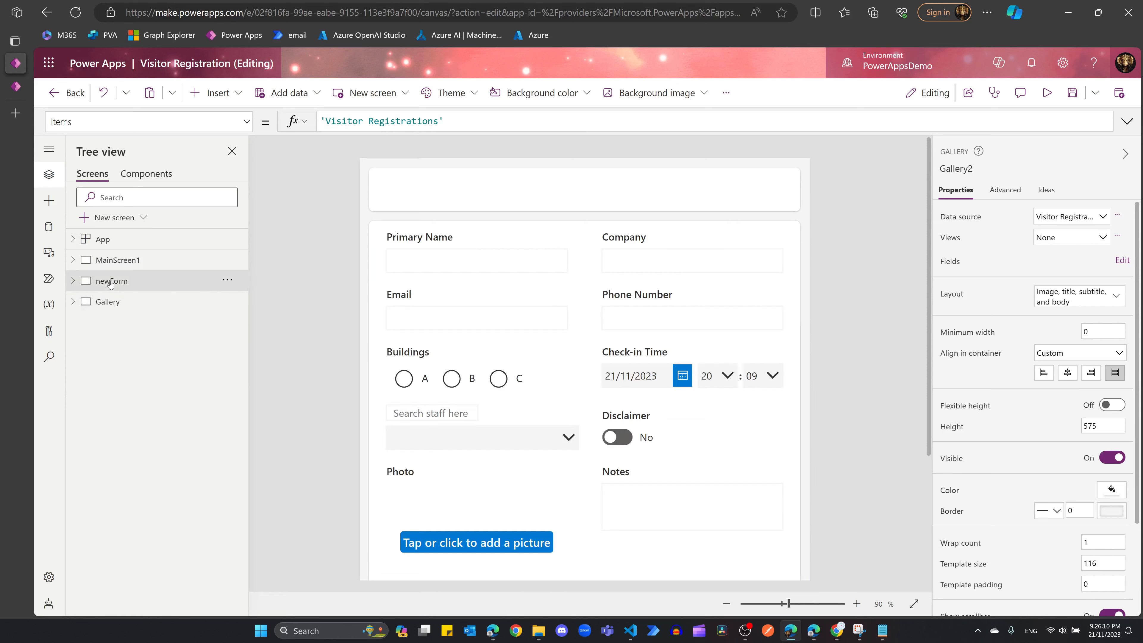
click(106, 301)
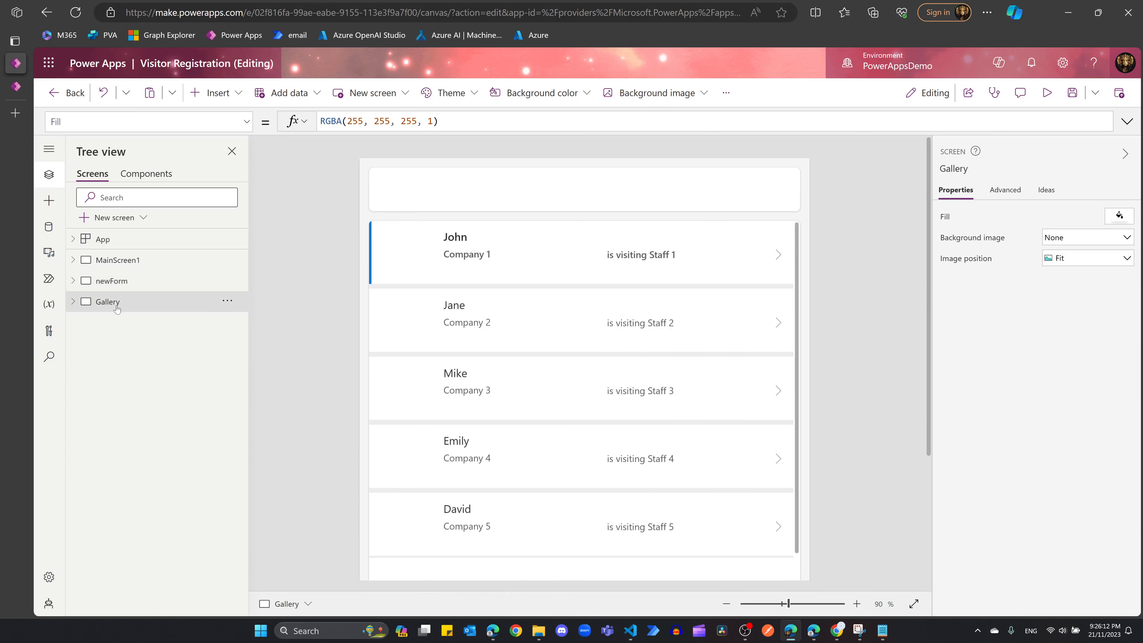
click(139, 219)
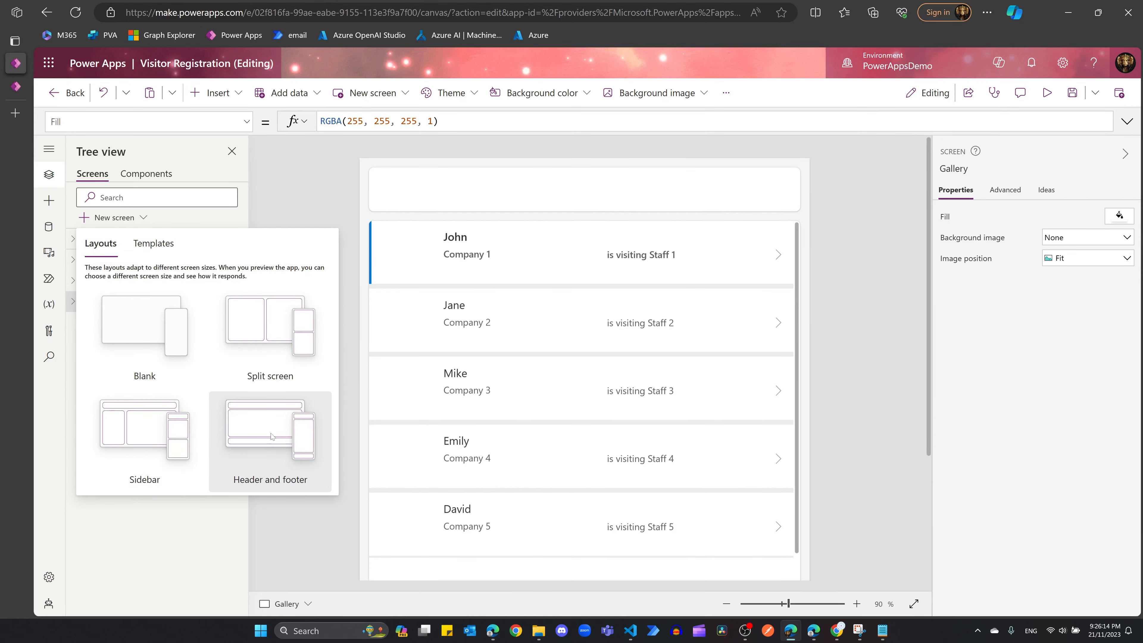
click(267, 419)
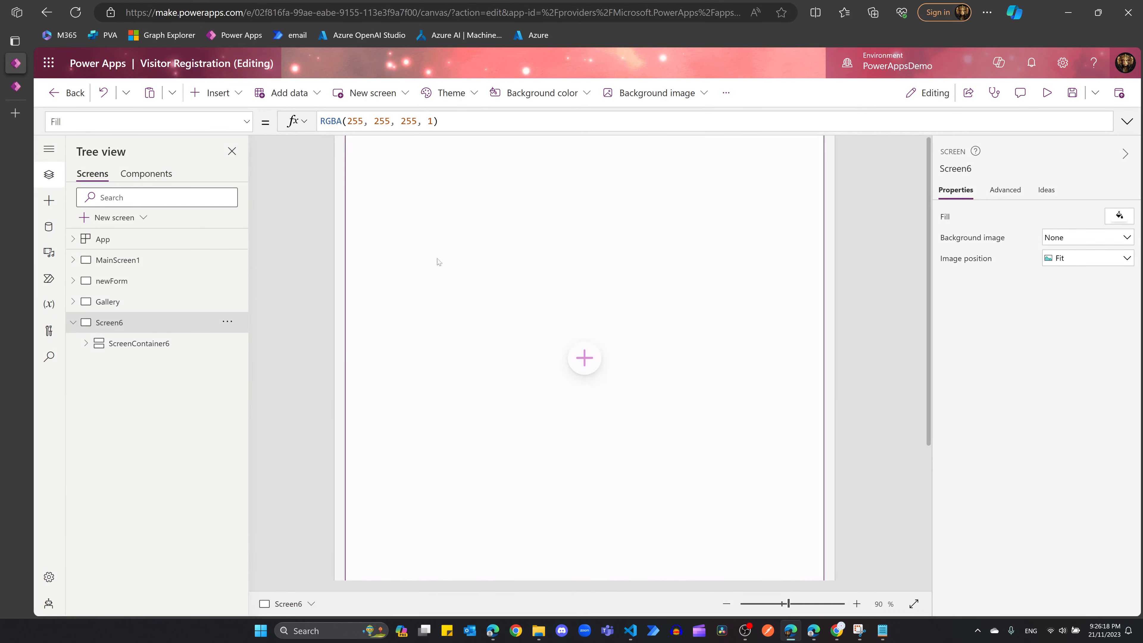
Step: Insert an Edit form, Form5, into Screen6's MainContainer6 and show the Data pane
click(86, 343)
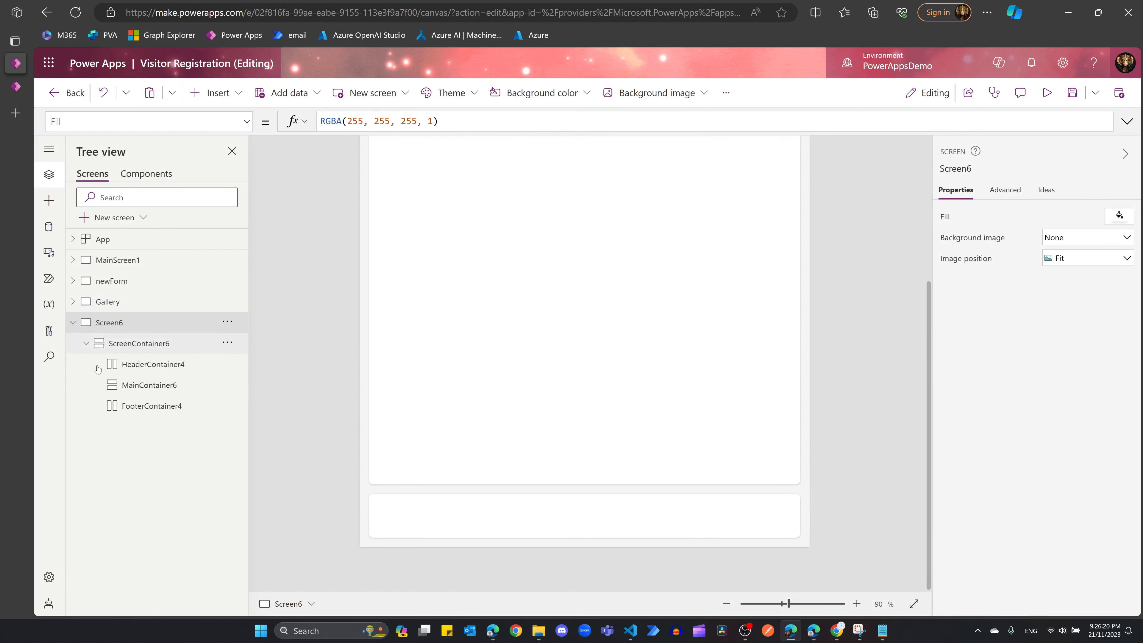
click(149, 385)
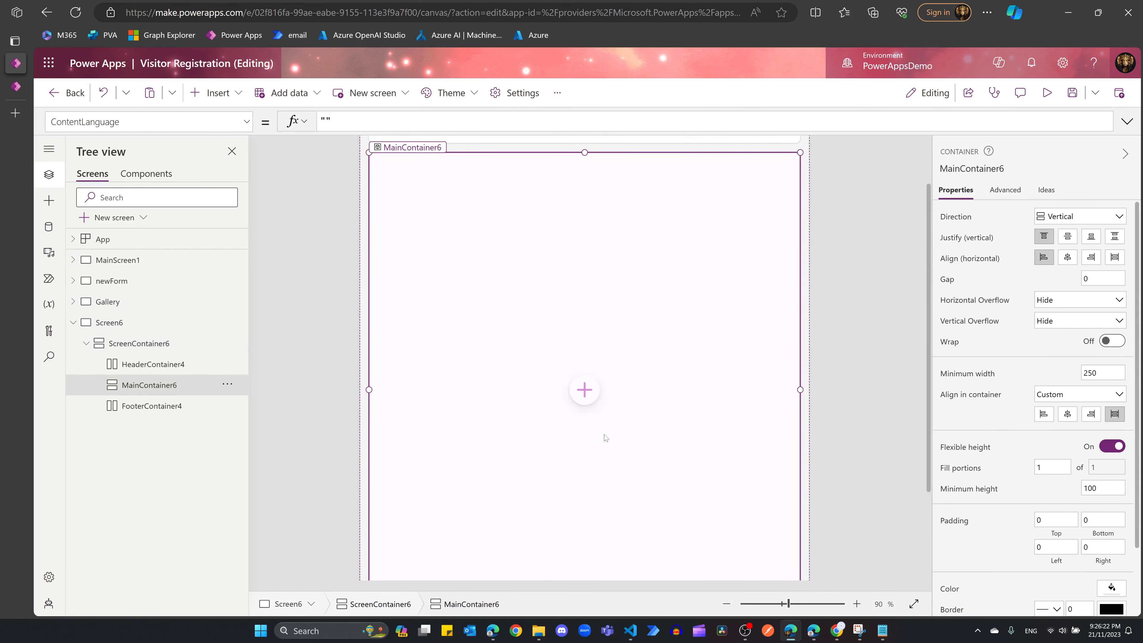
click(584, 389)
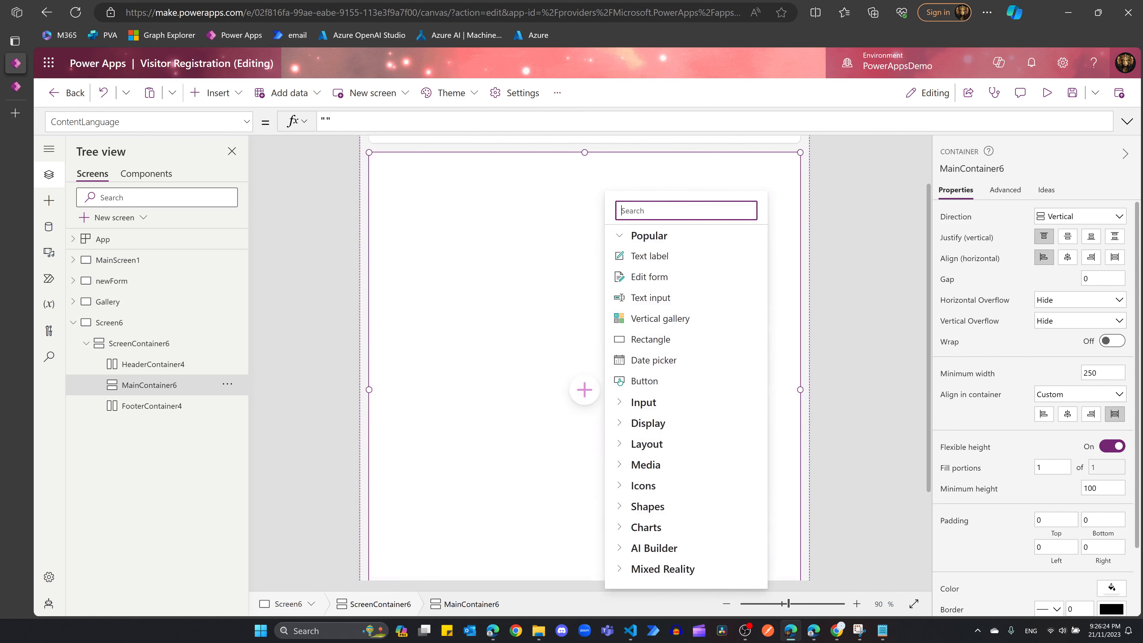
text(edit)
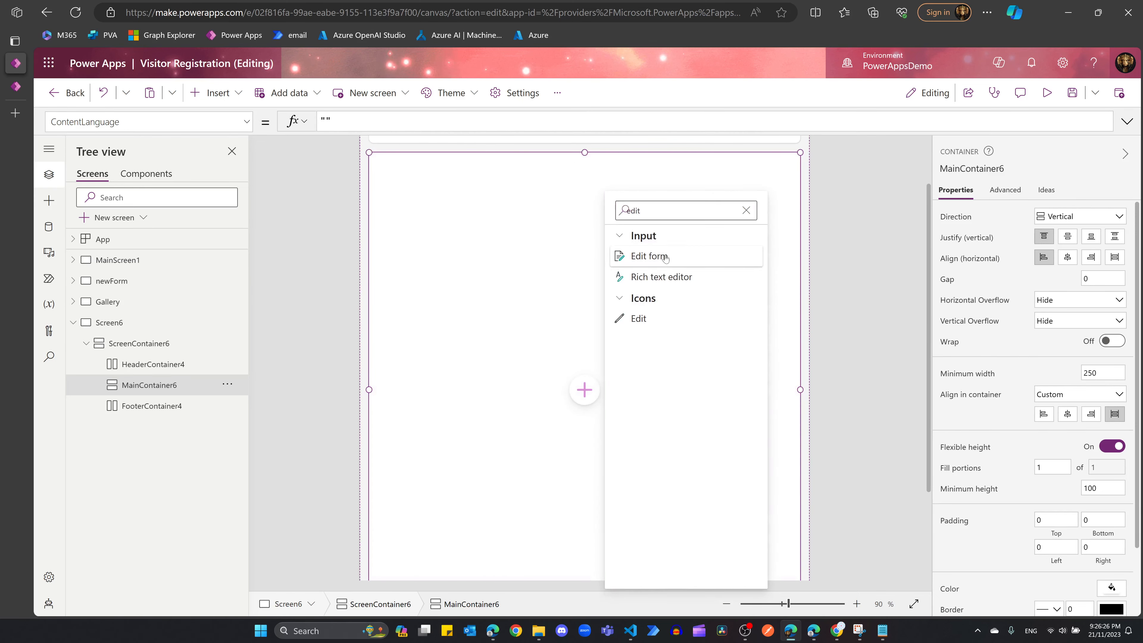
click(665, 257)
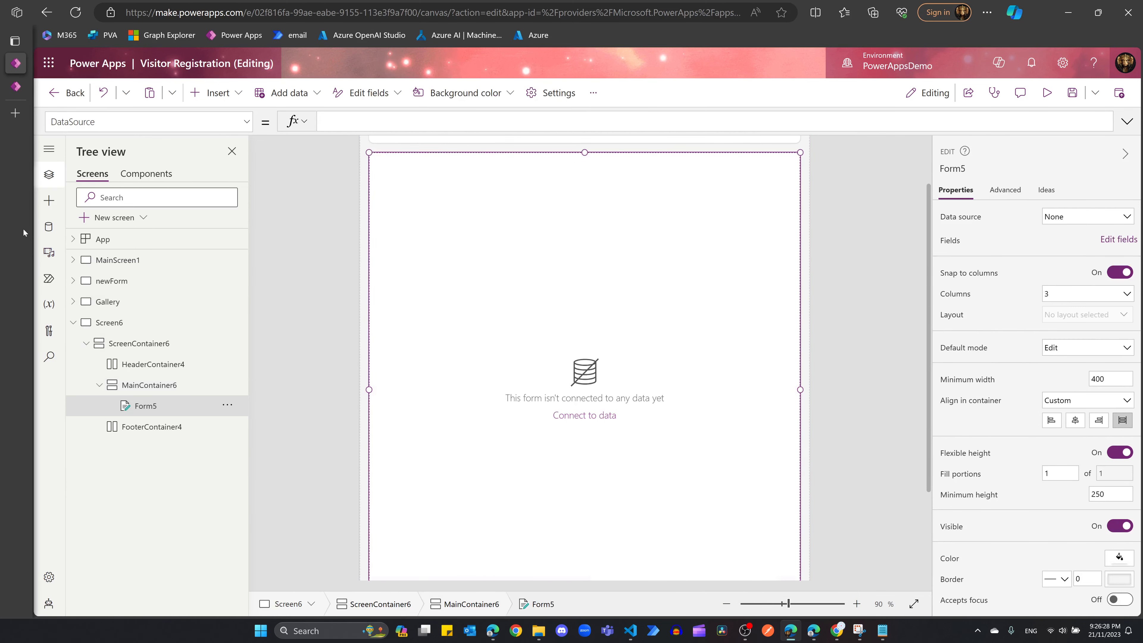
click(583, 414)
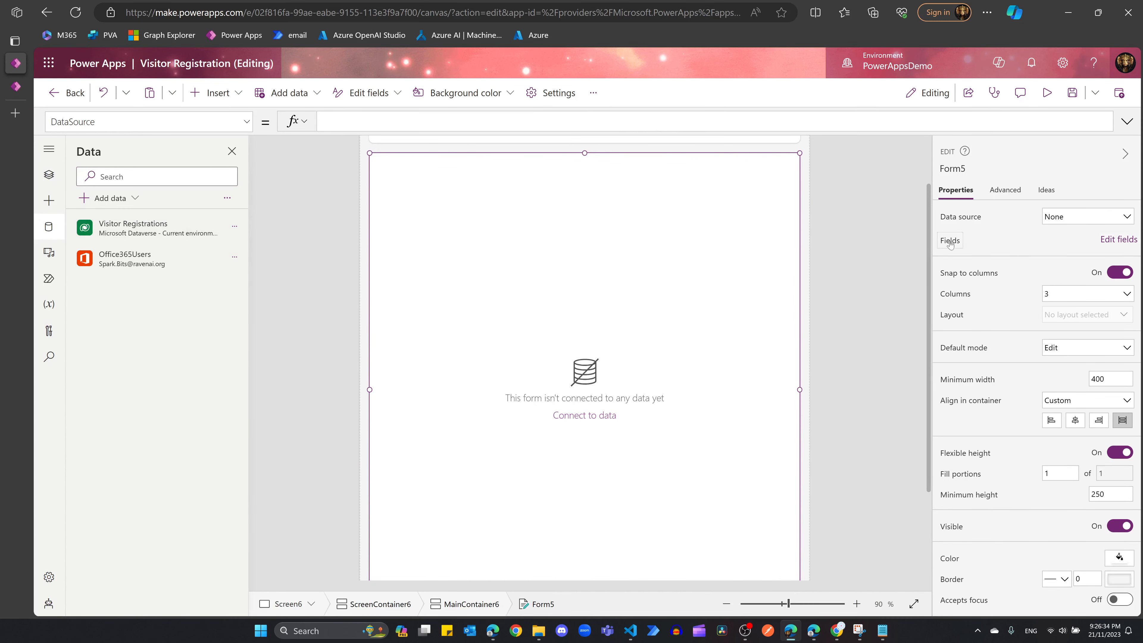
Step: Connect Form5 to the Visitor Registrations data source, keeping Default mode as Edit
click(1089, 218)
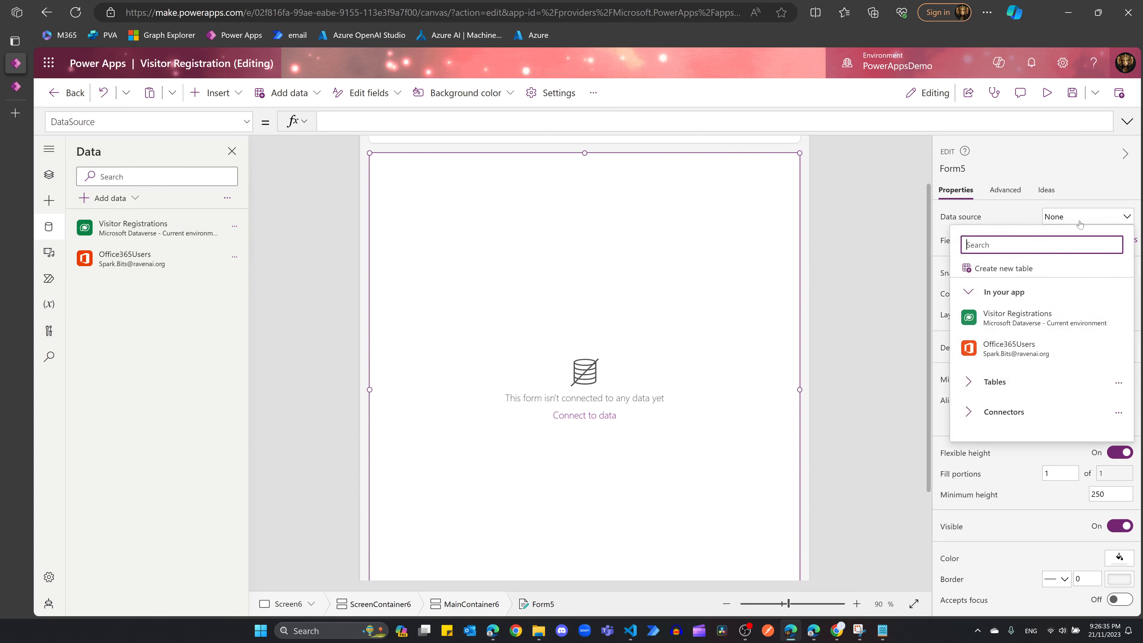
click(1050, 327)
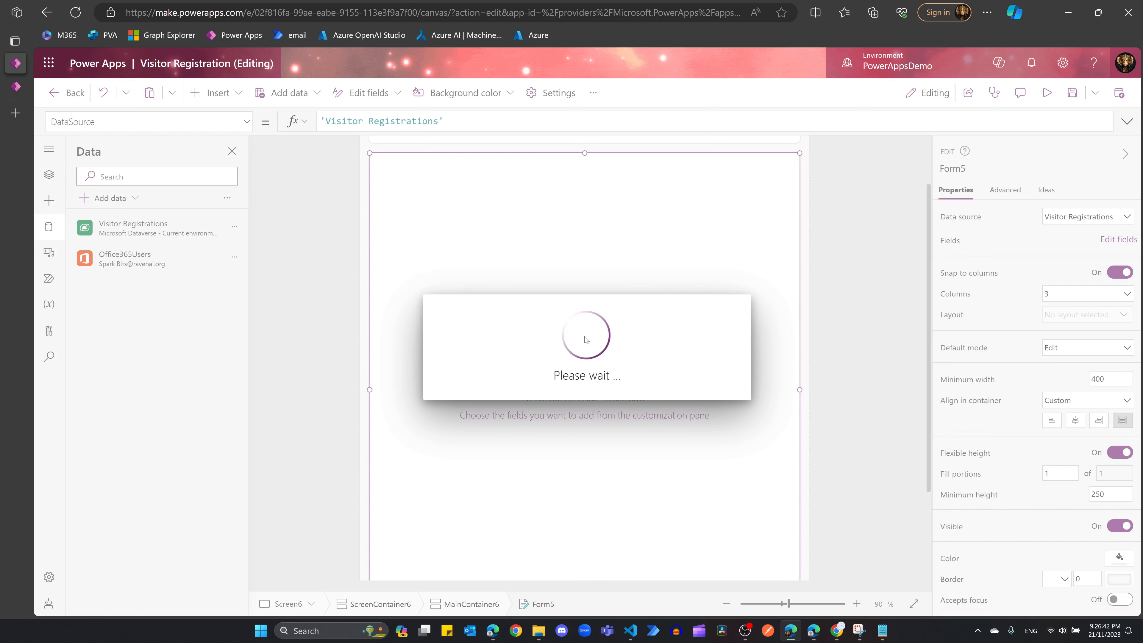
click(1111, 345)
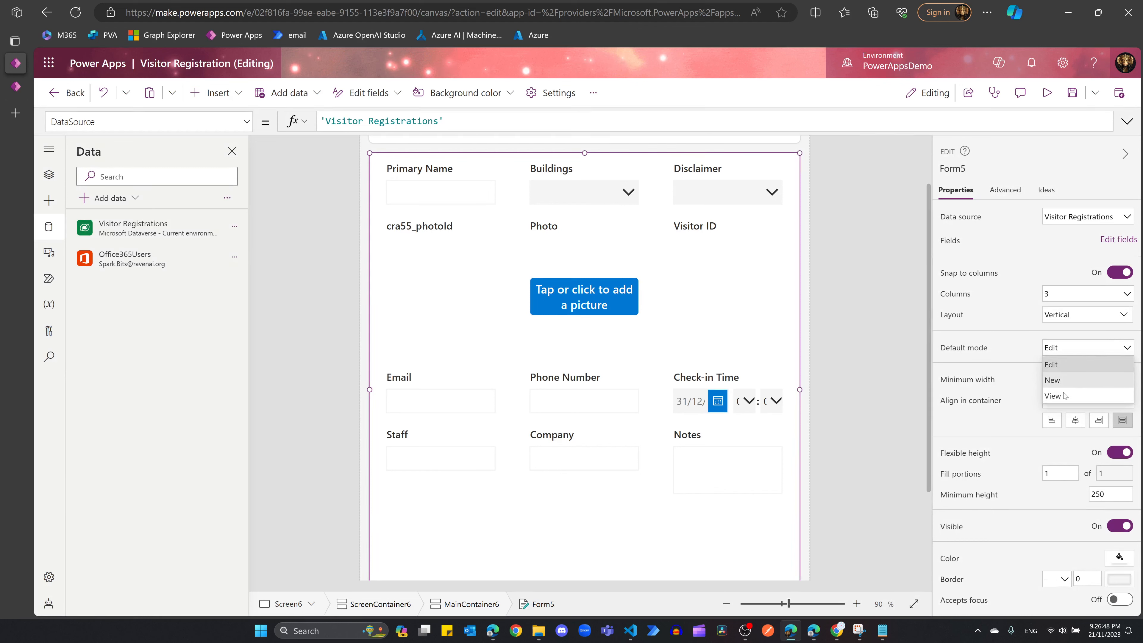
click(1055, 363)
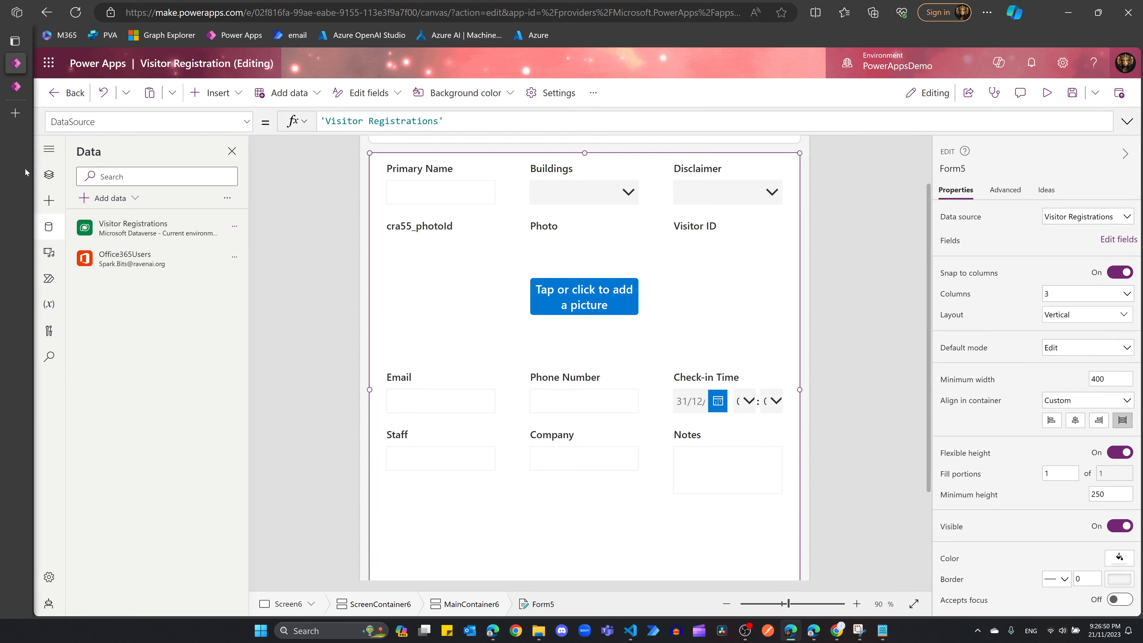
Step: Set Form2's Default mode on the newForm screen to New
click(49, 174)
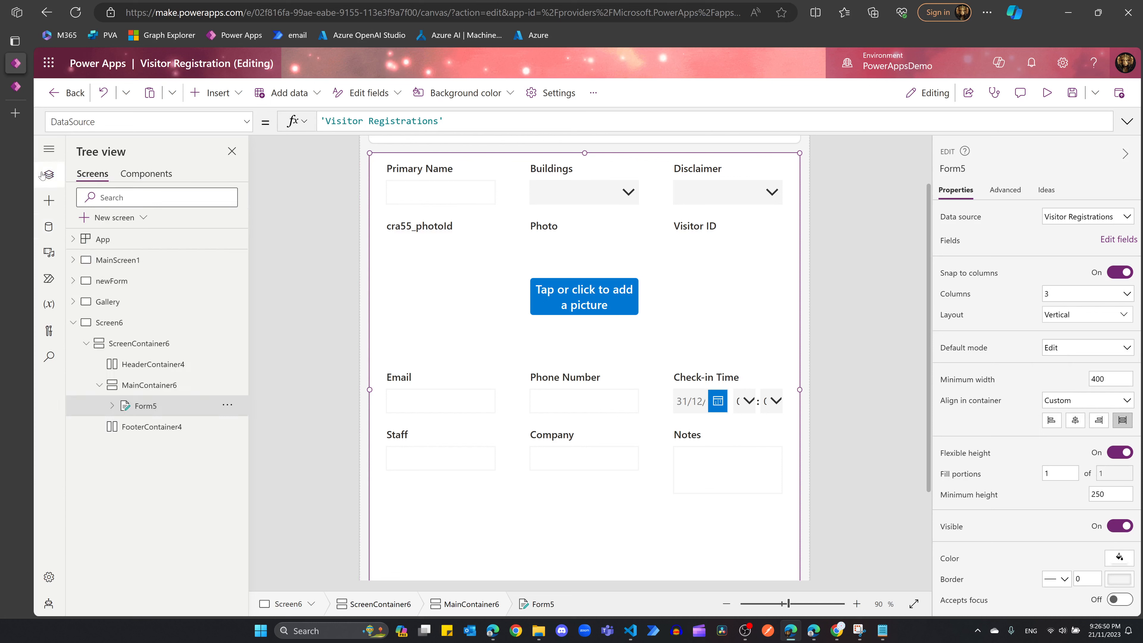
click(72, 280)
click(130, 281)
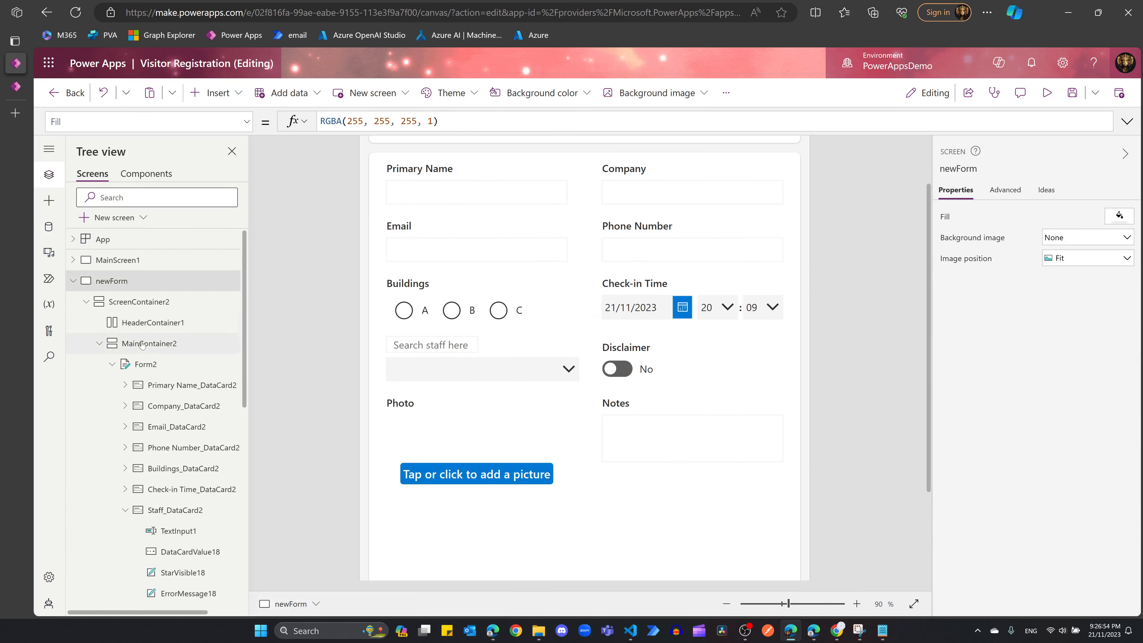
click(143, 365)
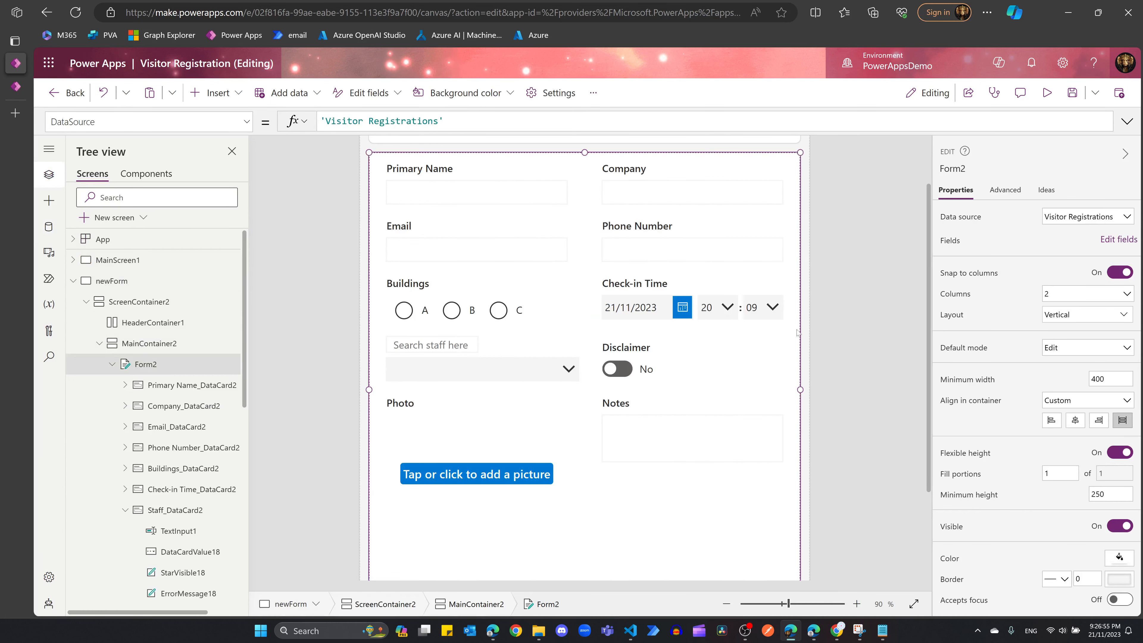
click(1078, 353)
click(1064, 380)
click(73, 280)
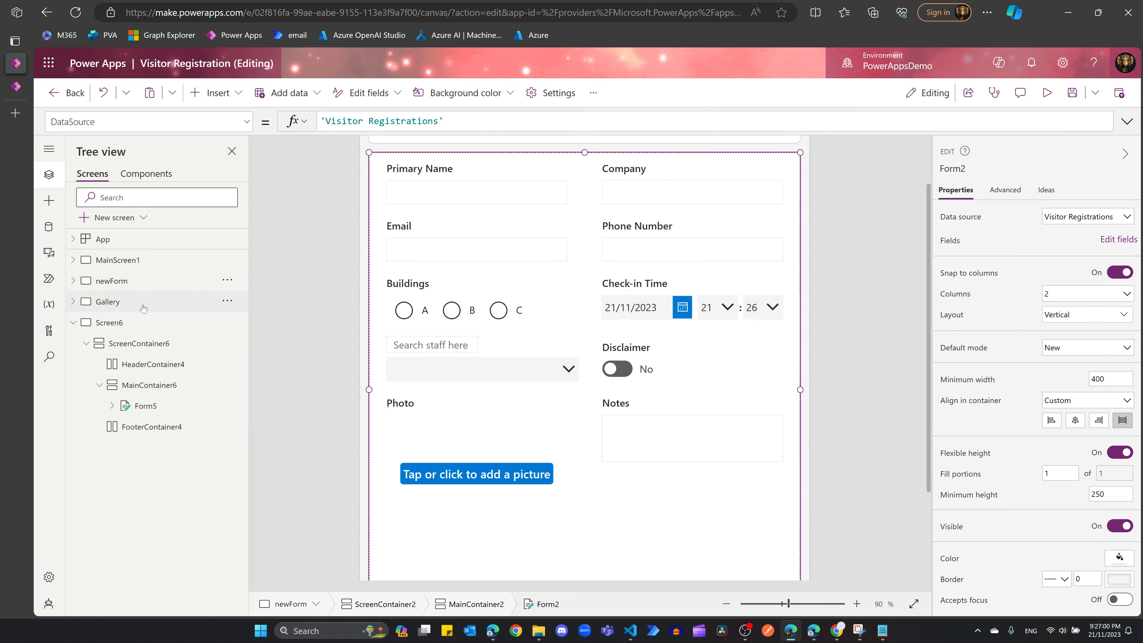
Step: Rename Screen6 to editForm
click(109, 323)
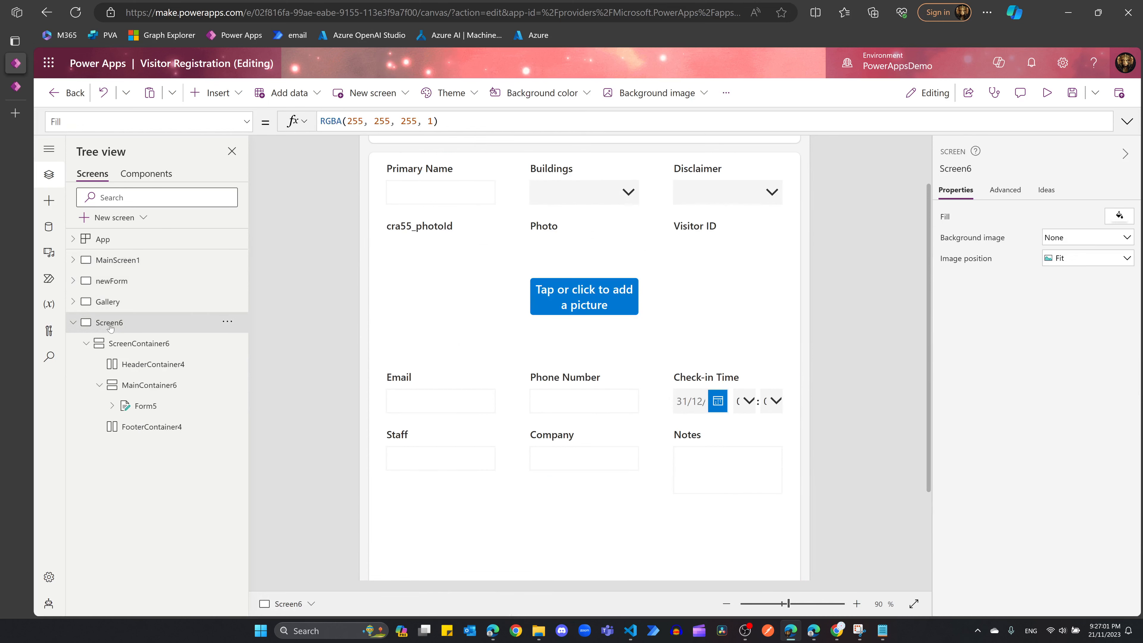
click(227, 323)
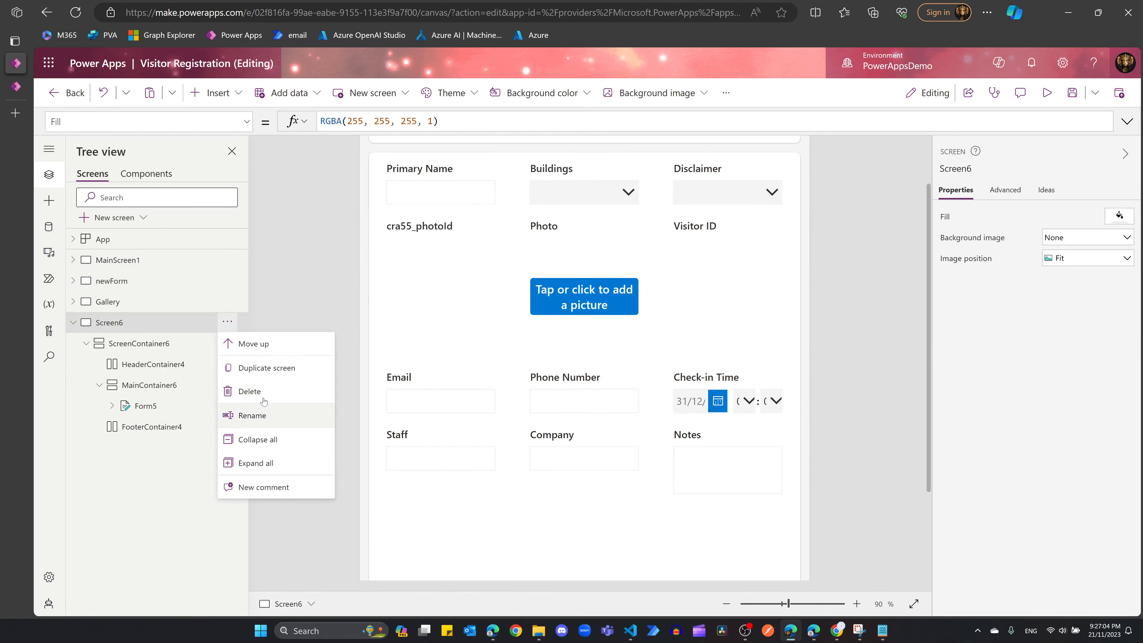
click(255, 413)
text(editForm)
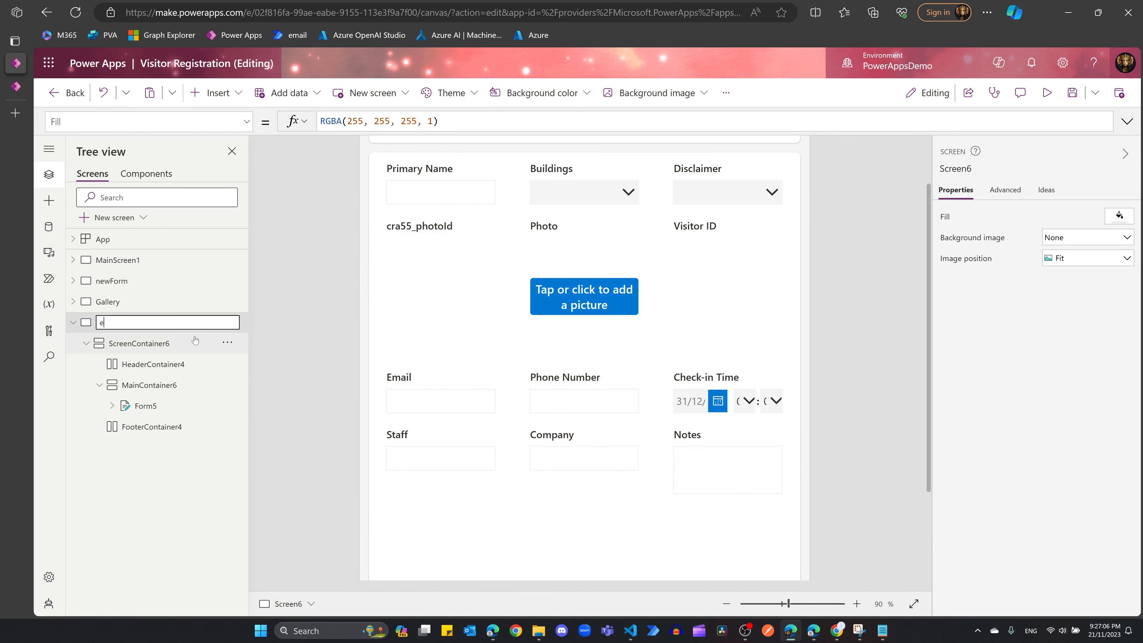
key(Return)
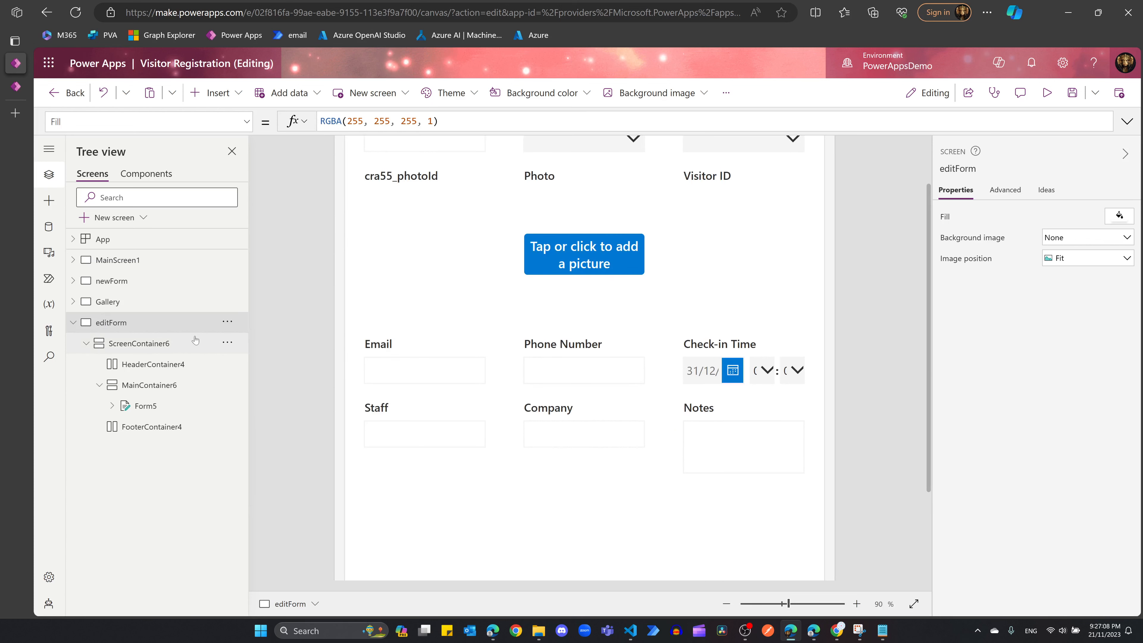
Step: Keep Form5's Default mode as Edit and display the editForm screen on the canvas
click(152, 410)
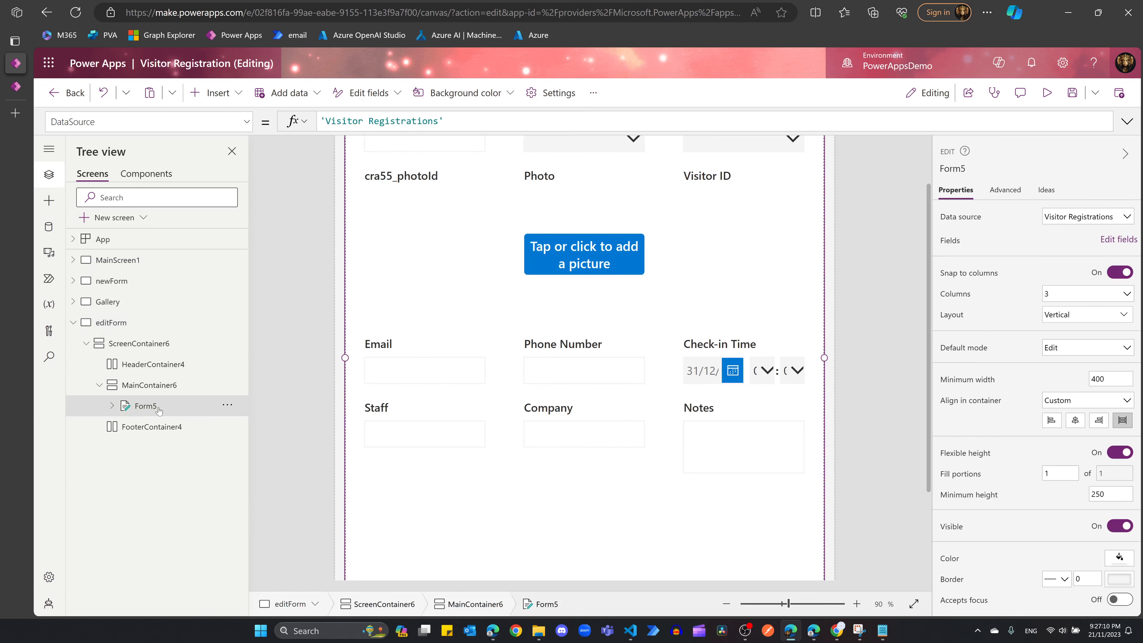
click(1071, 348)
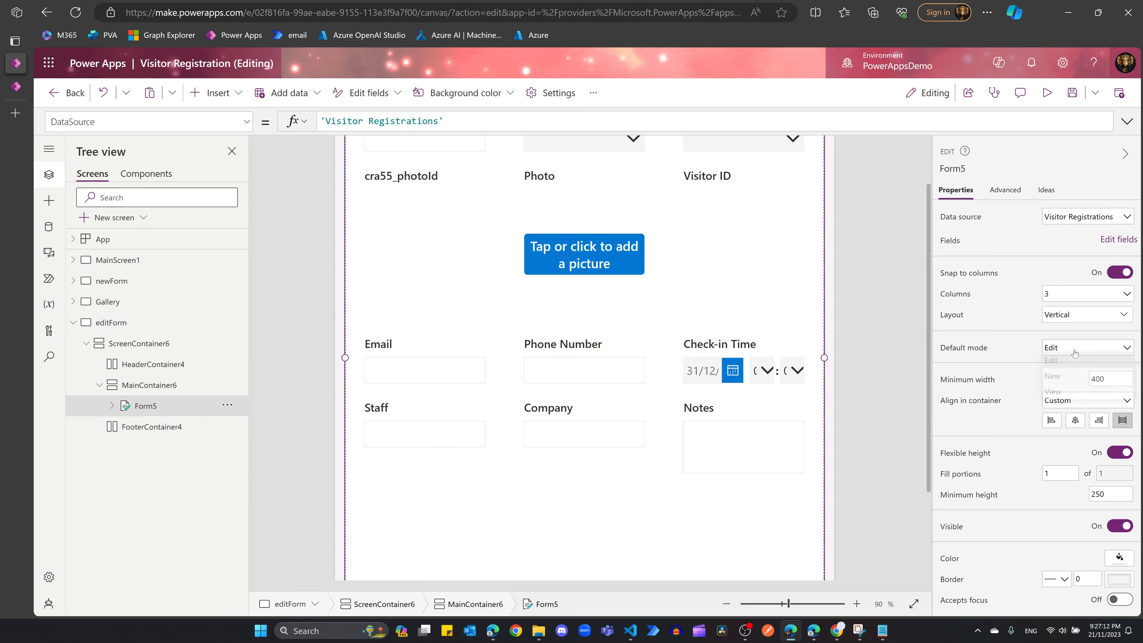
click(1061, 366)
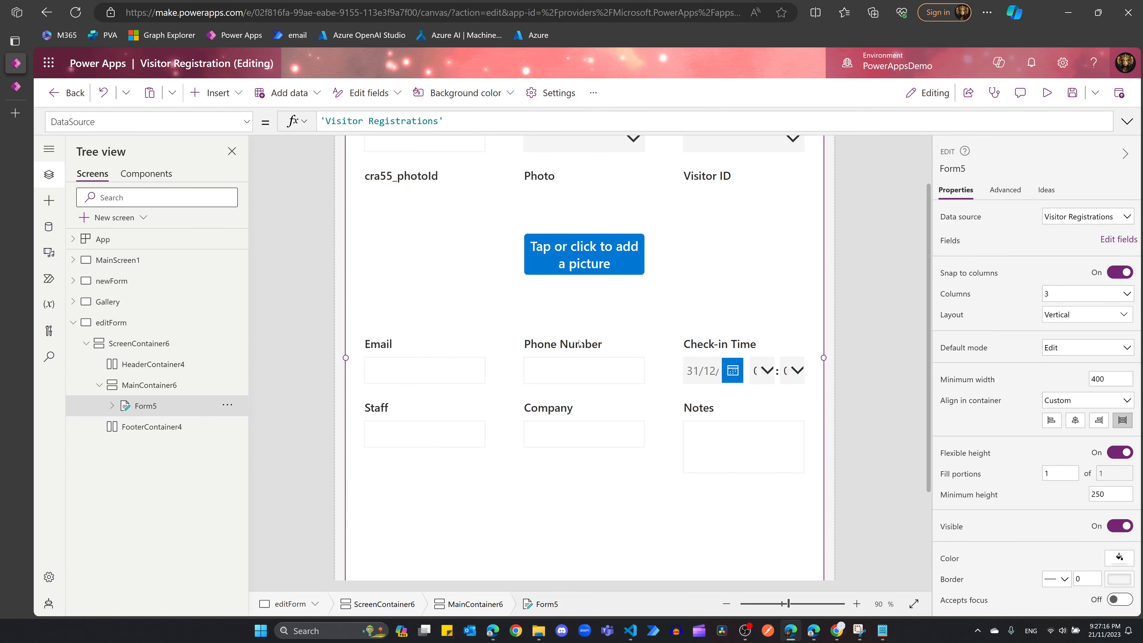
scroll(580, 343, up, 4)
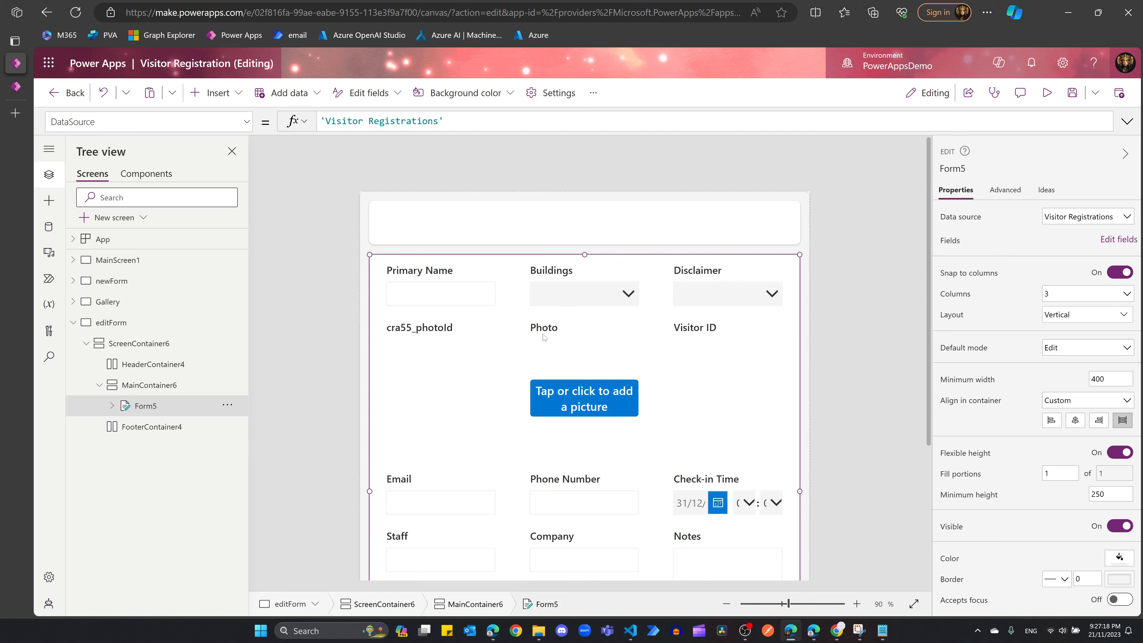
click(122, 302)
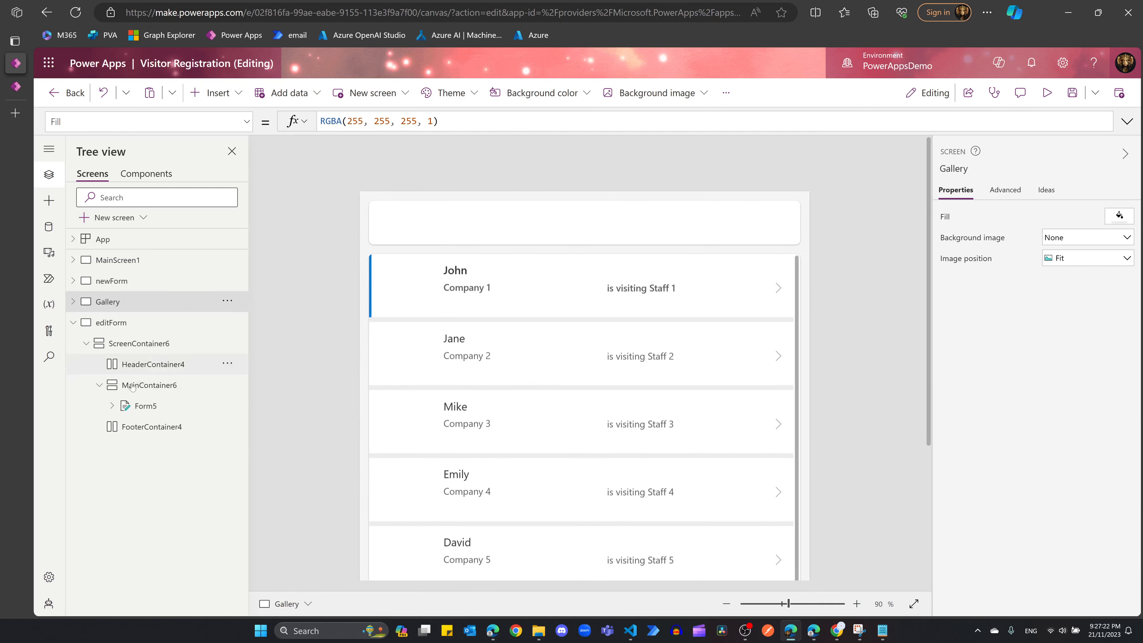
click(145, 411)
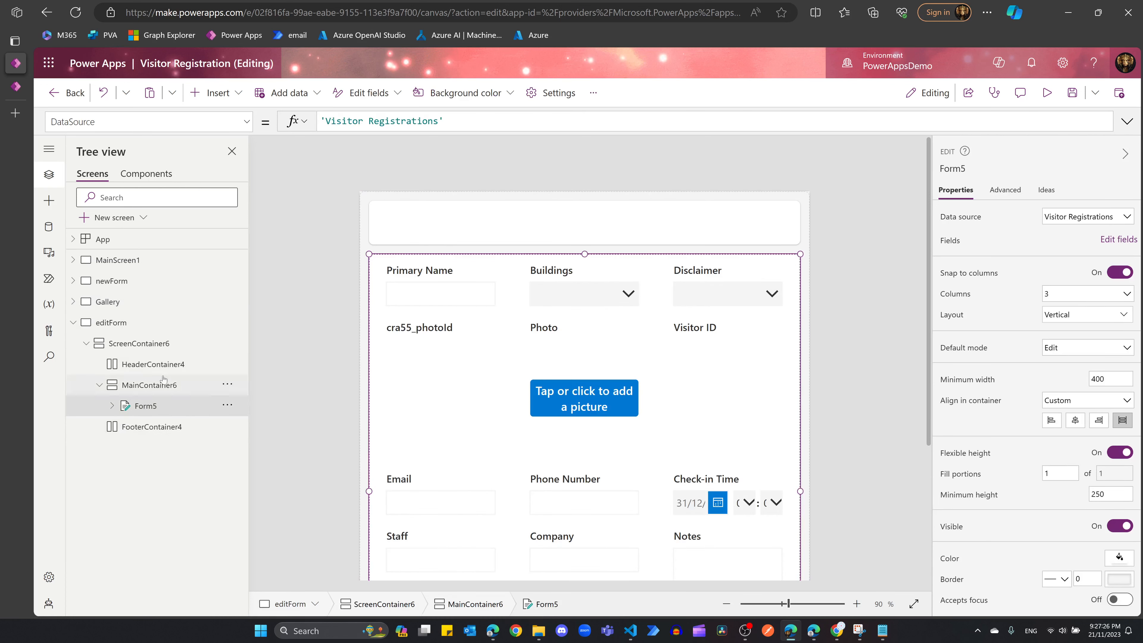
click(121, 321)
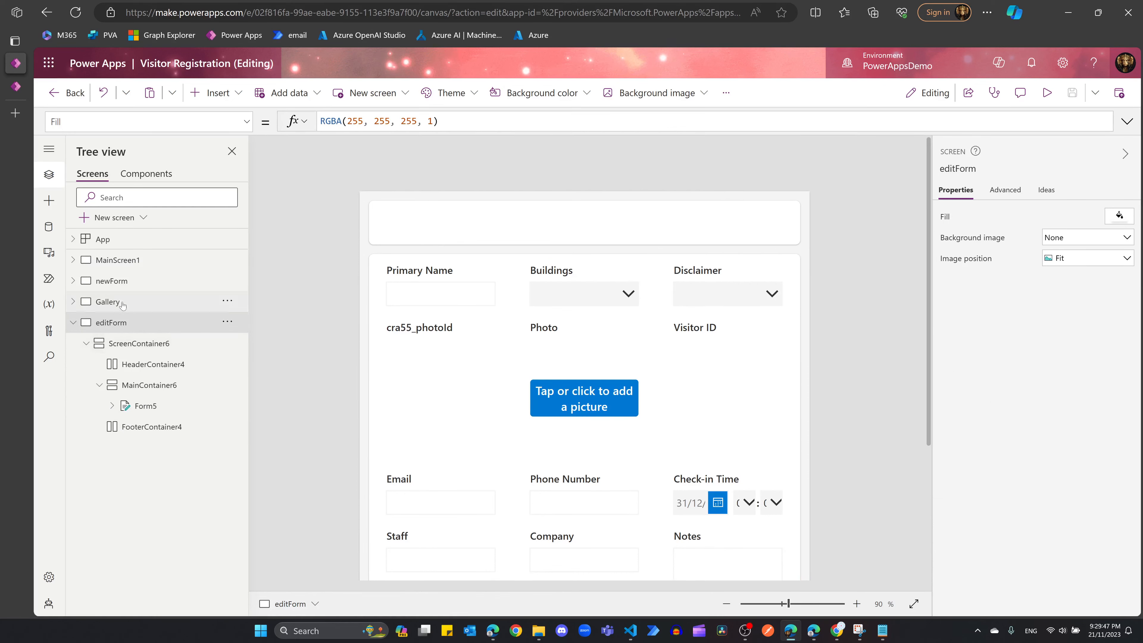
Step: Replace Gallery2's OnSelect with Navigate to editForm using ScreenTransition.Fade
click(73, 301)
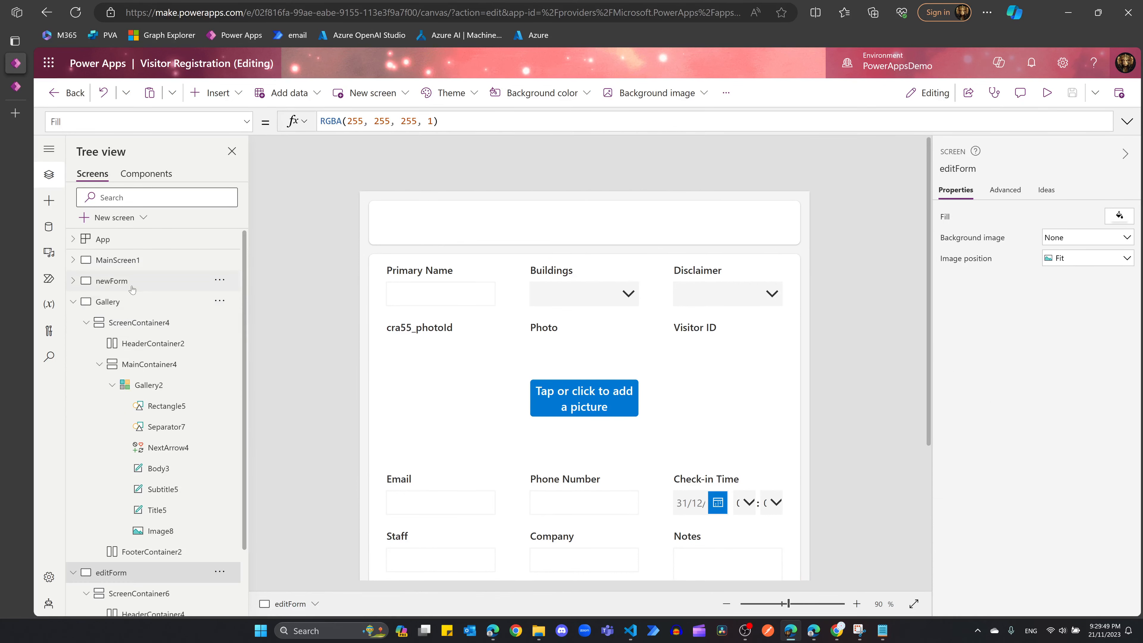
click(159, 389)
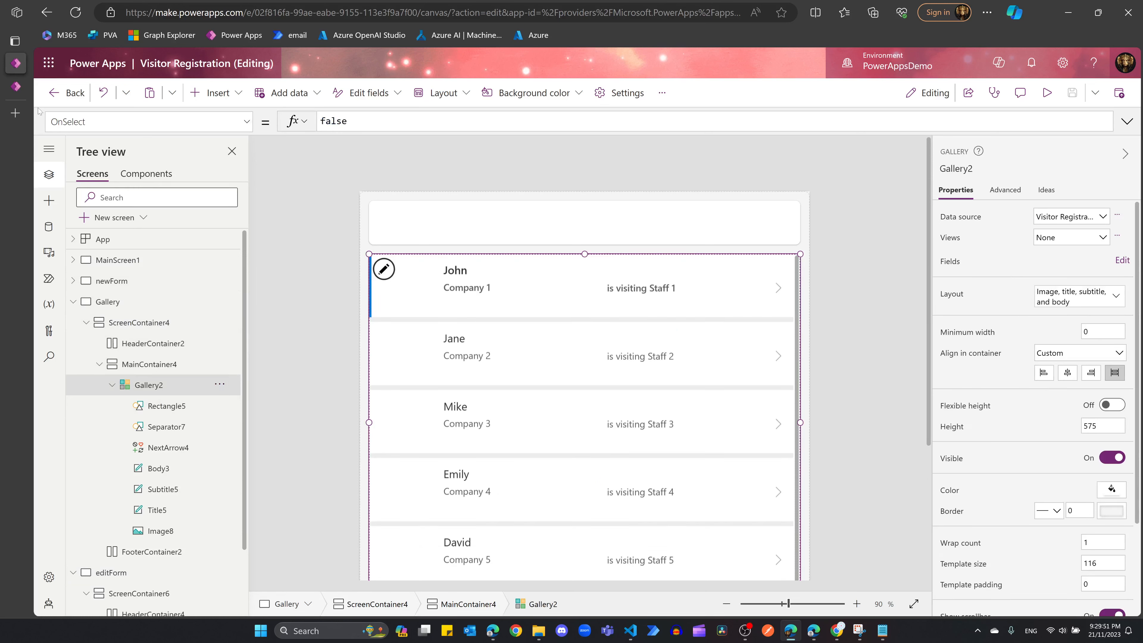
double_click(345, 120)
key(BackSpace)
text(navi)
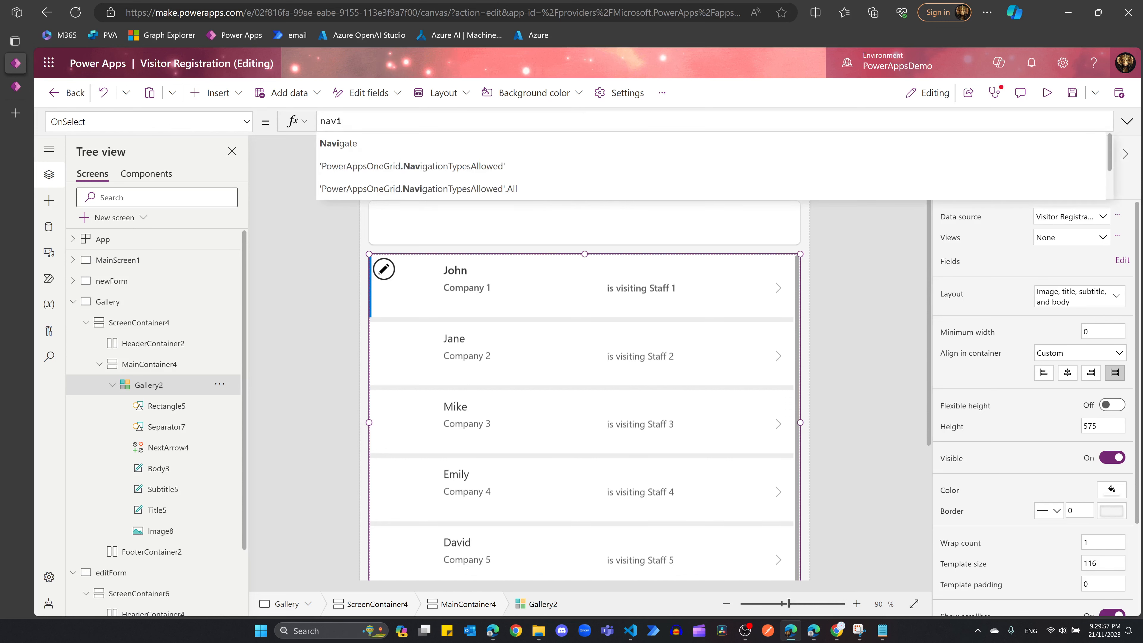
key(Tab)
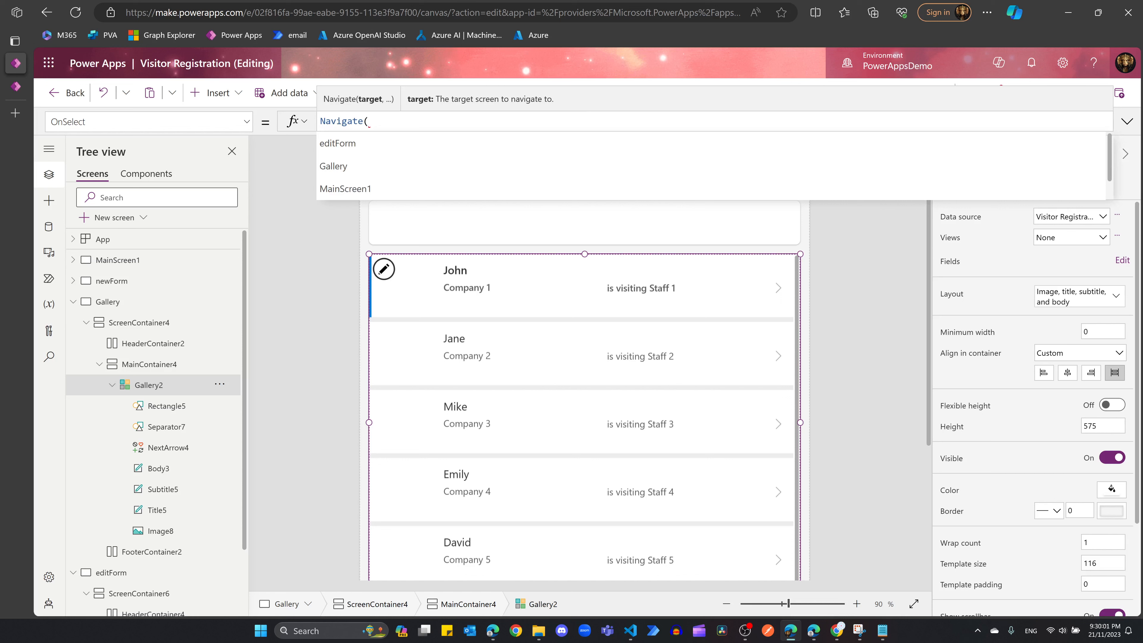
click(367, 147)
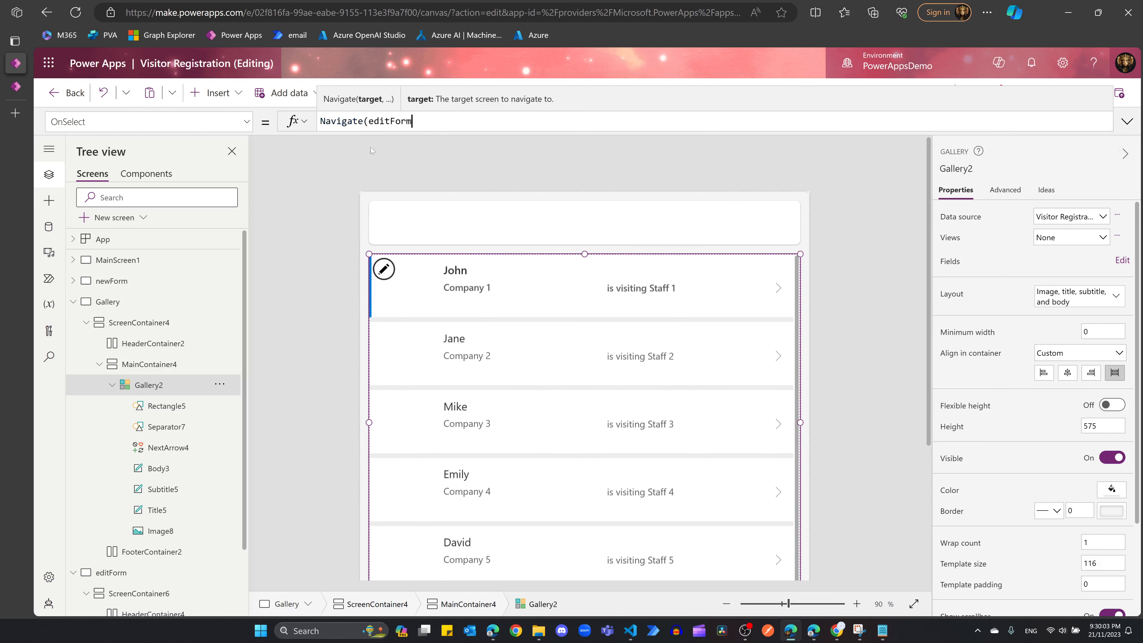
text(, scren)
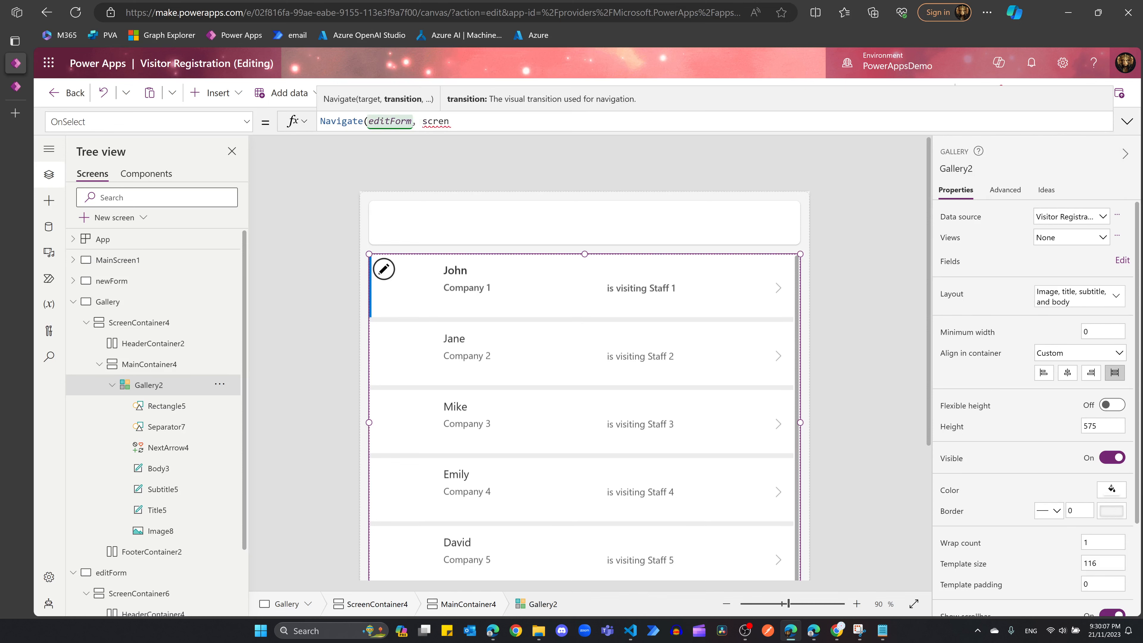
key(BackSpace)
text(en)
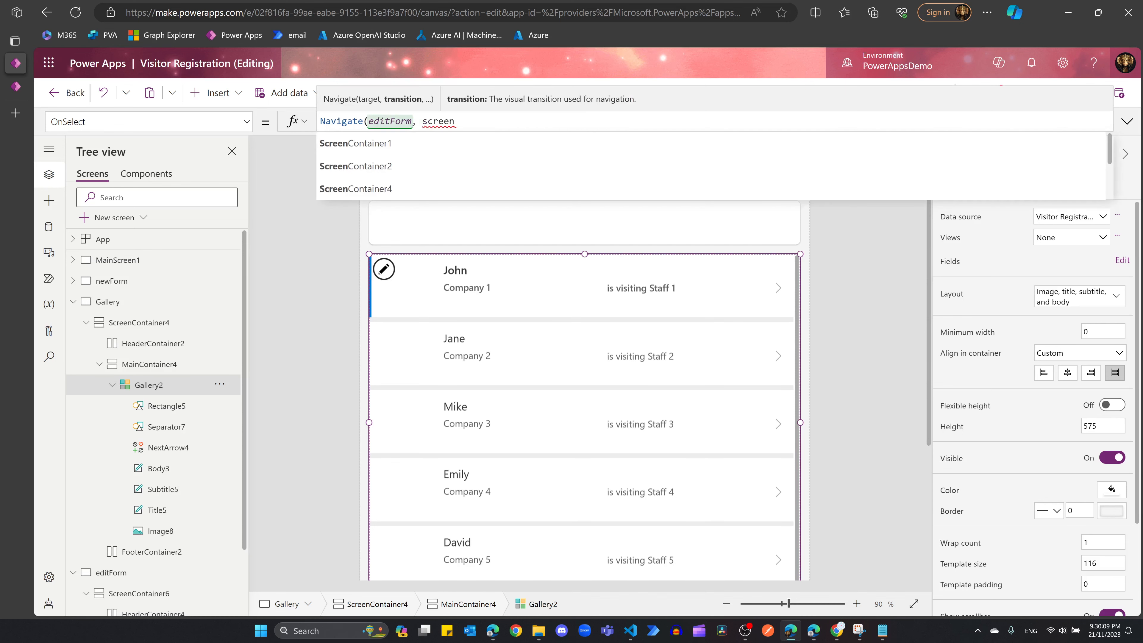
text(t)
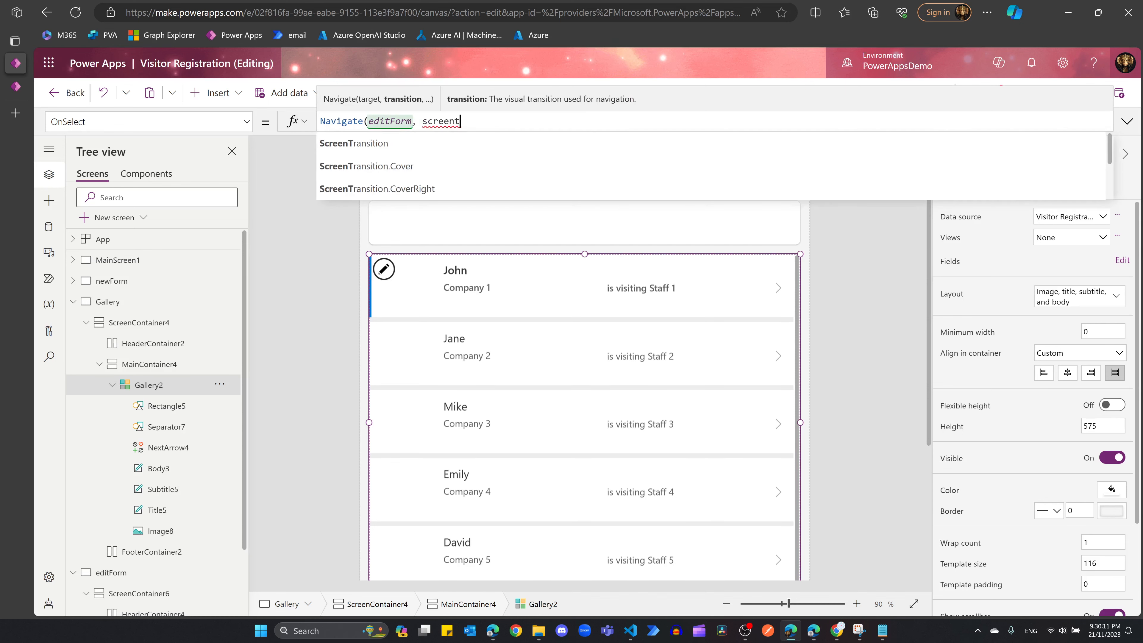
click(435, 144)
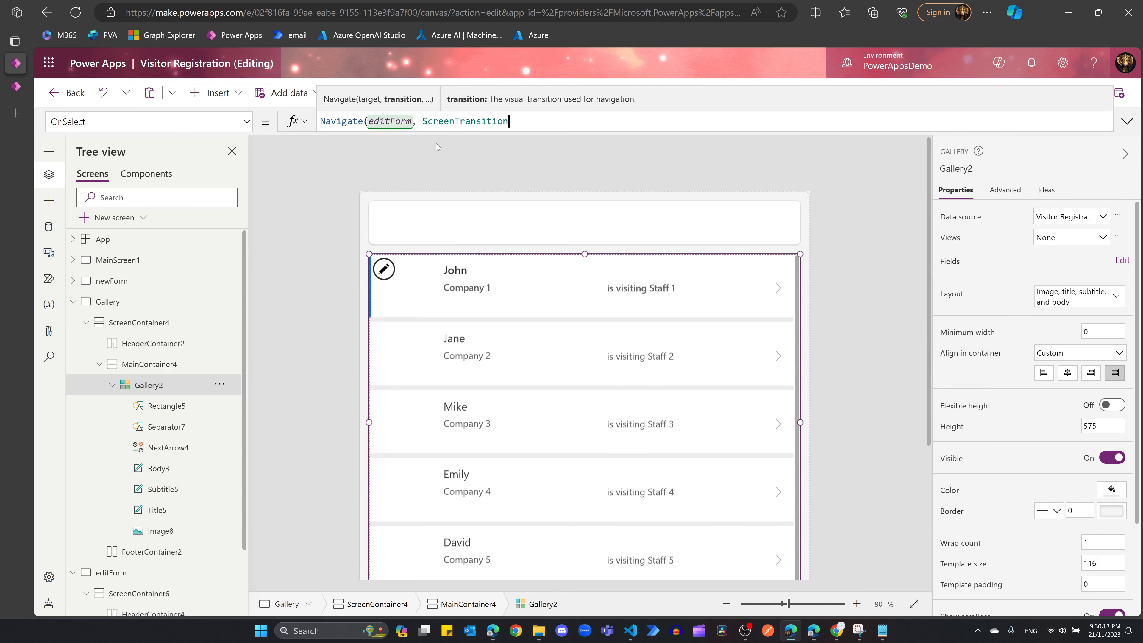
text(.fa)
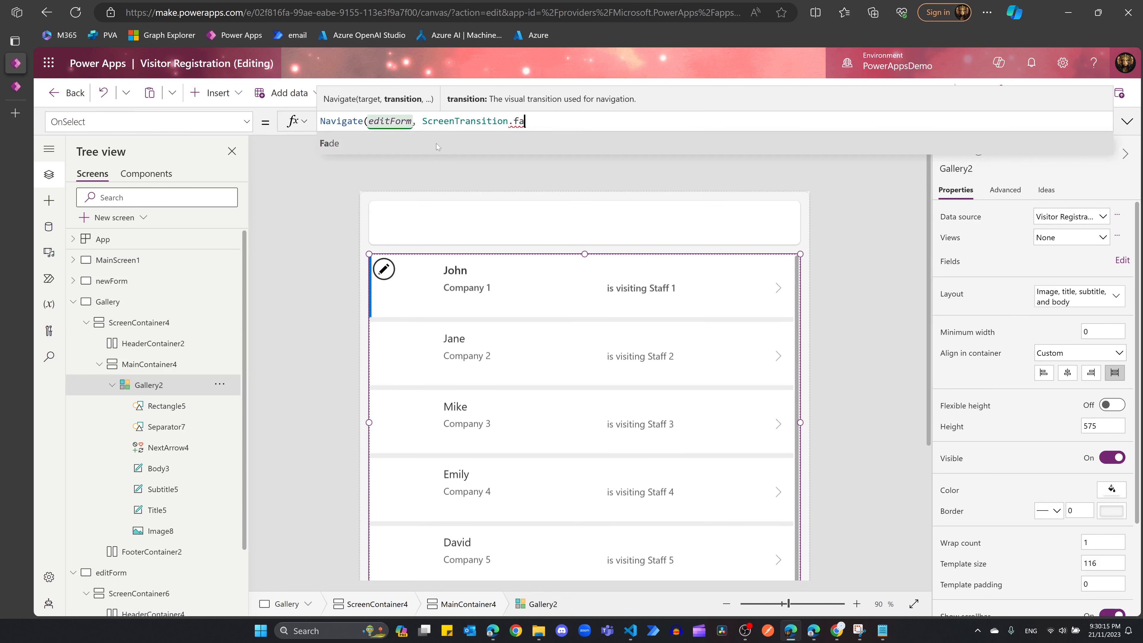
click(435, 143)
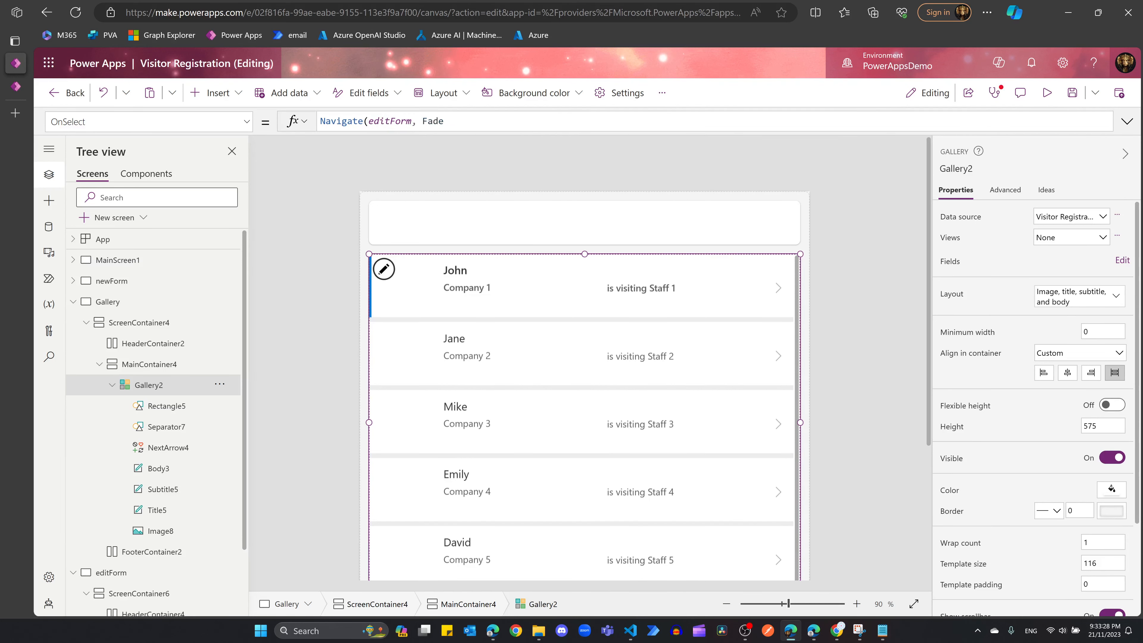
Step: Pass {SelectedItem:Gallery2.Selected} as the Navigate context record and close the formula
text(, )
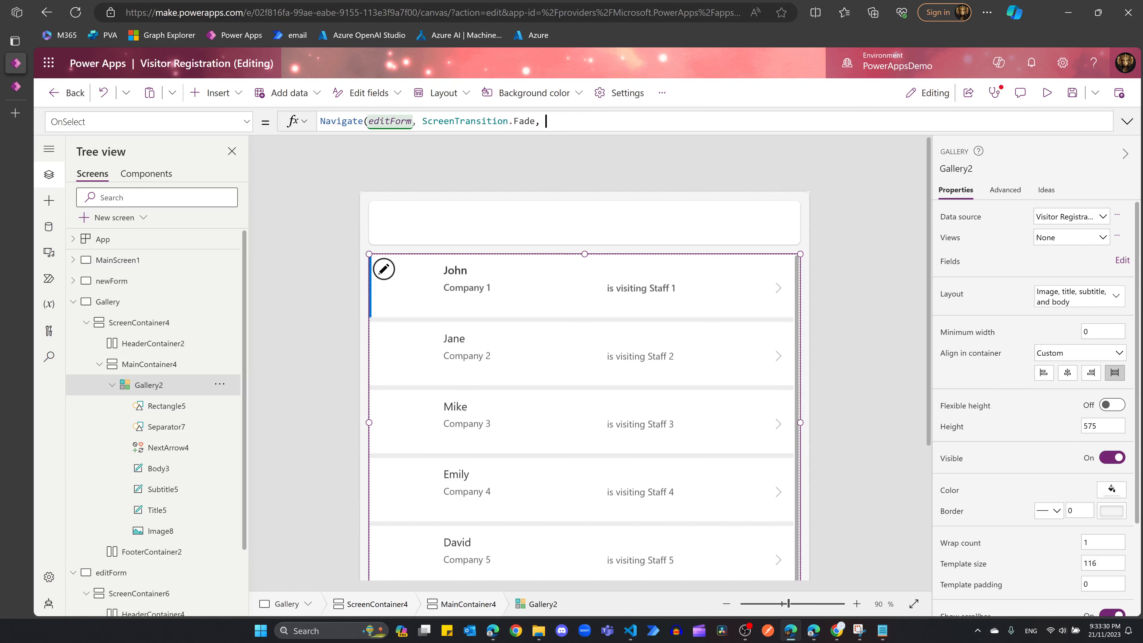
text({selectedIte)
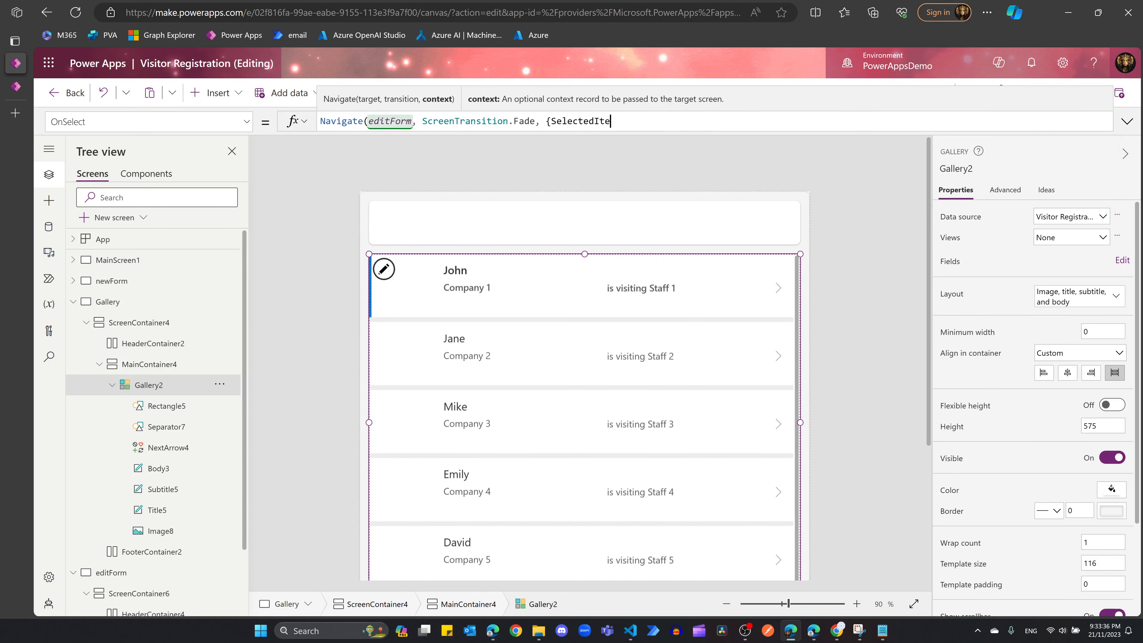
text(m)
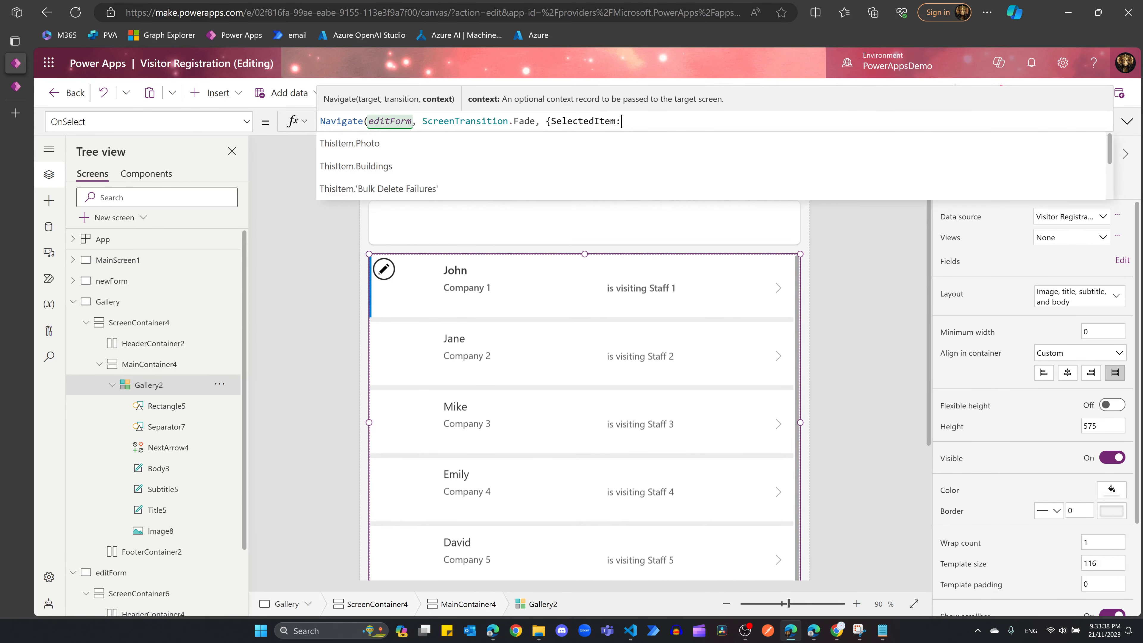
text(:Ga)
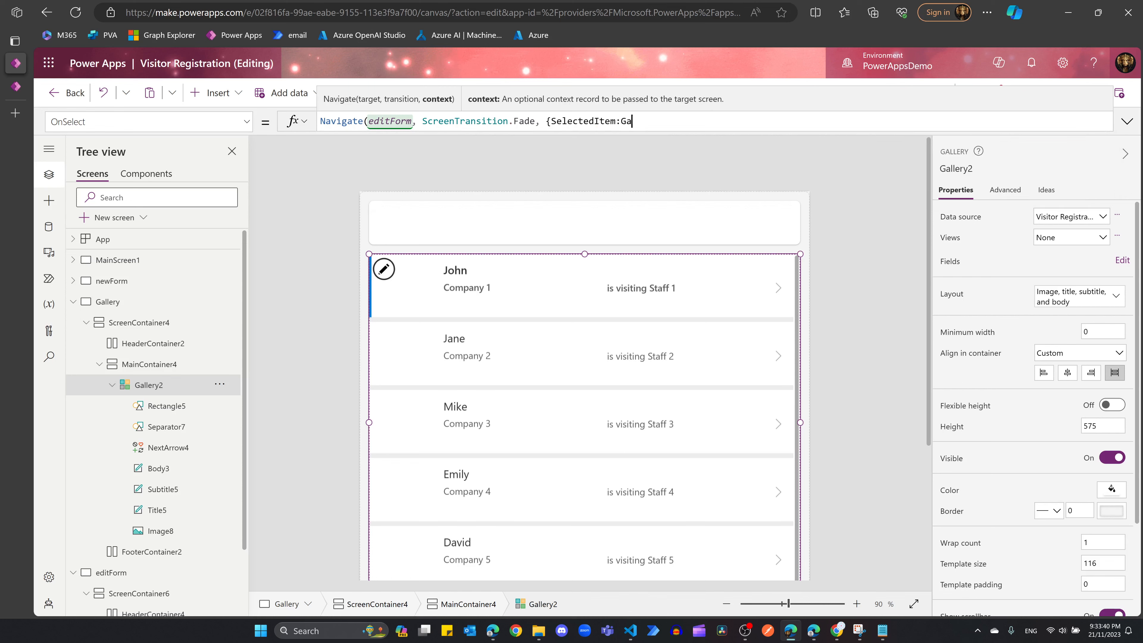
key(Down)
key(Down)
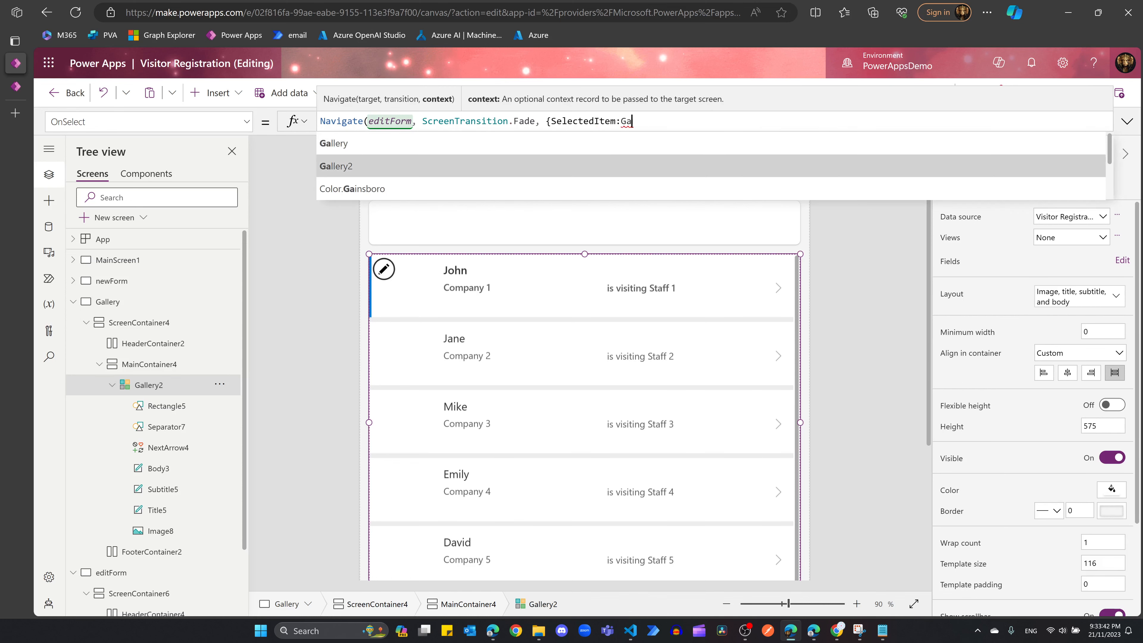
key(Tab)
text(.sel)
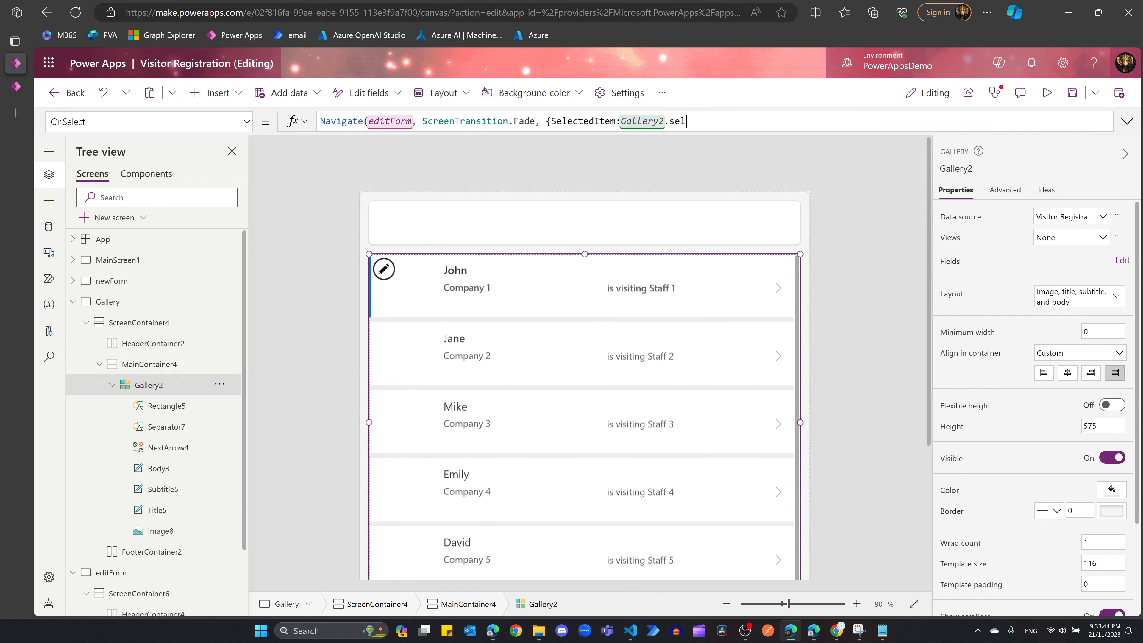
key(Down)
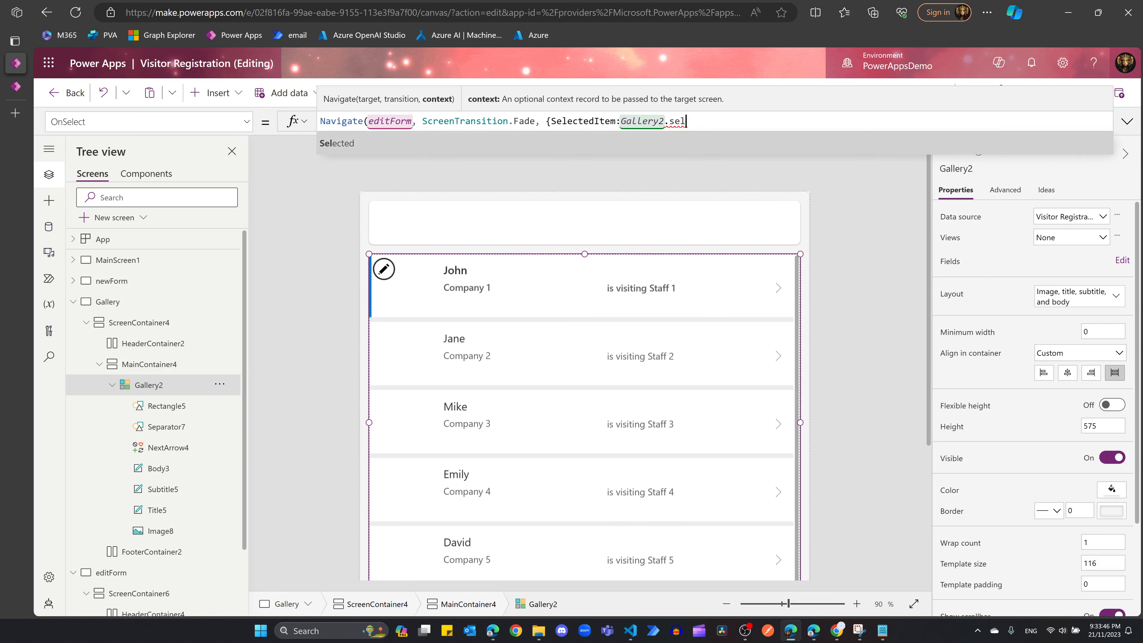
key(Tab)
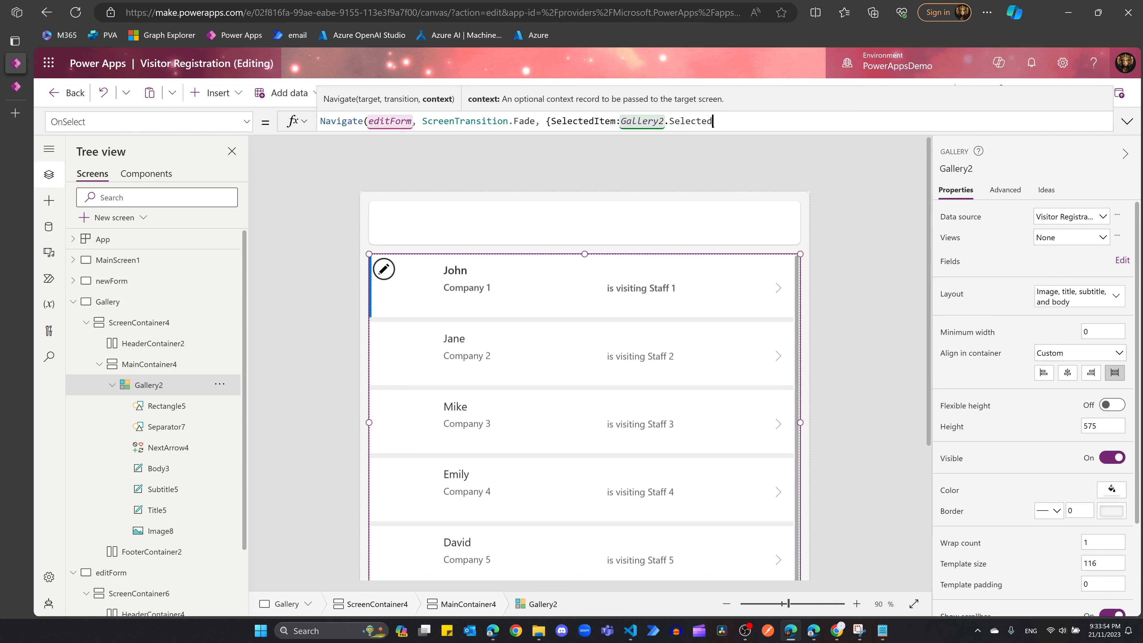
text(}))
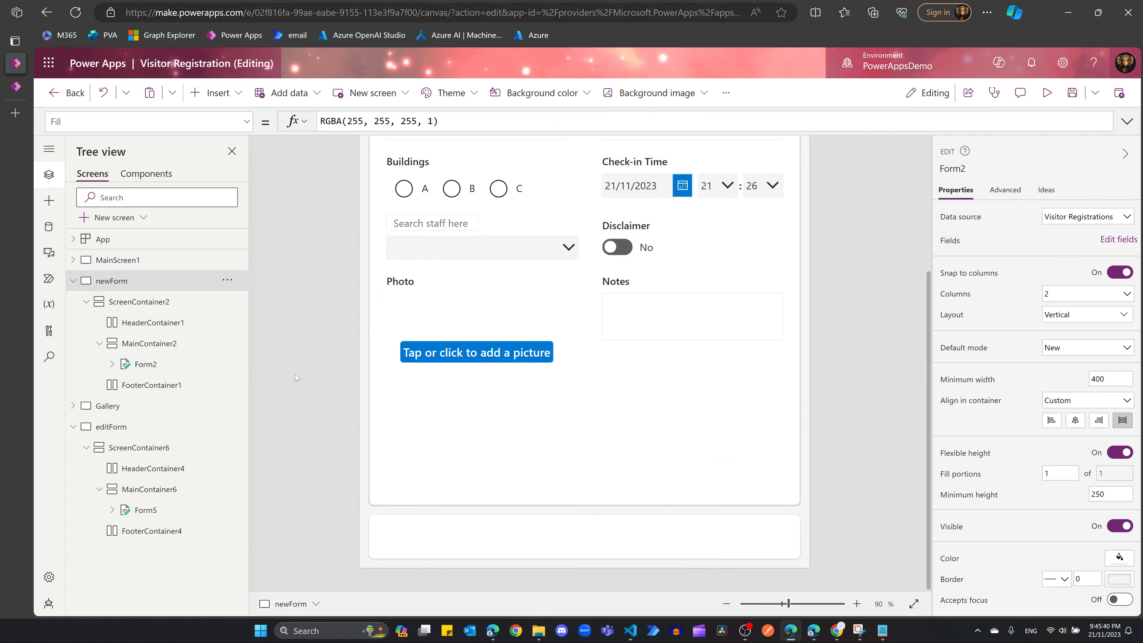
Step: Delete Form5 from the editForm screen
click(295, 374)
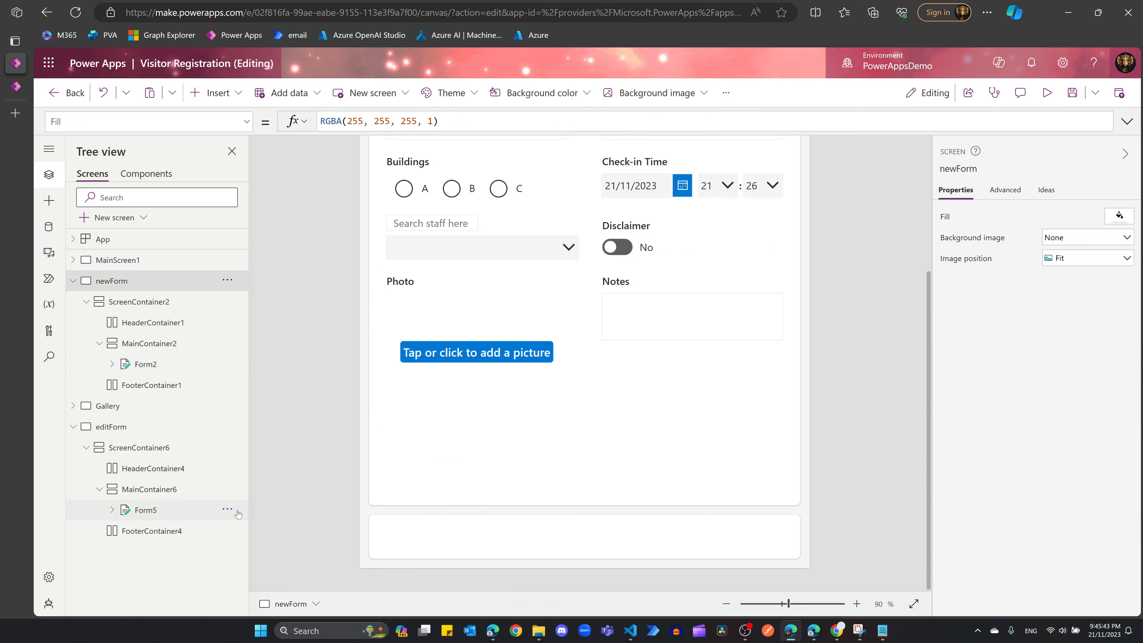
click(227, 510)
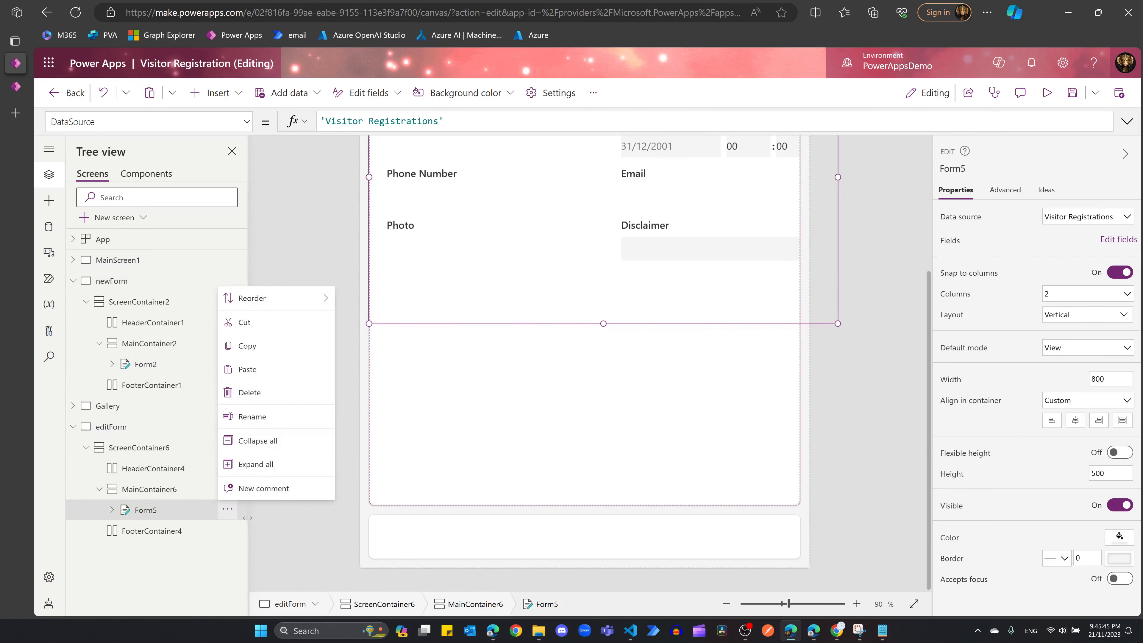
click(248, 396)
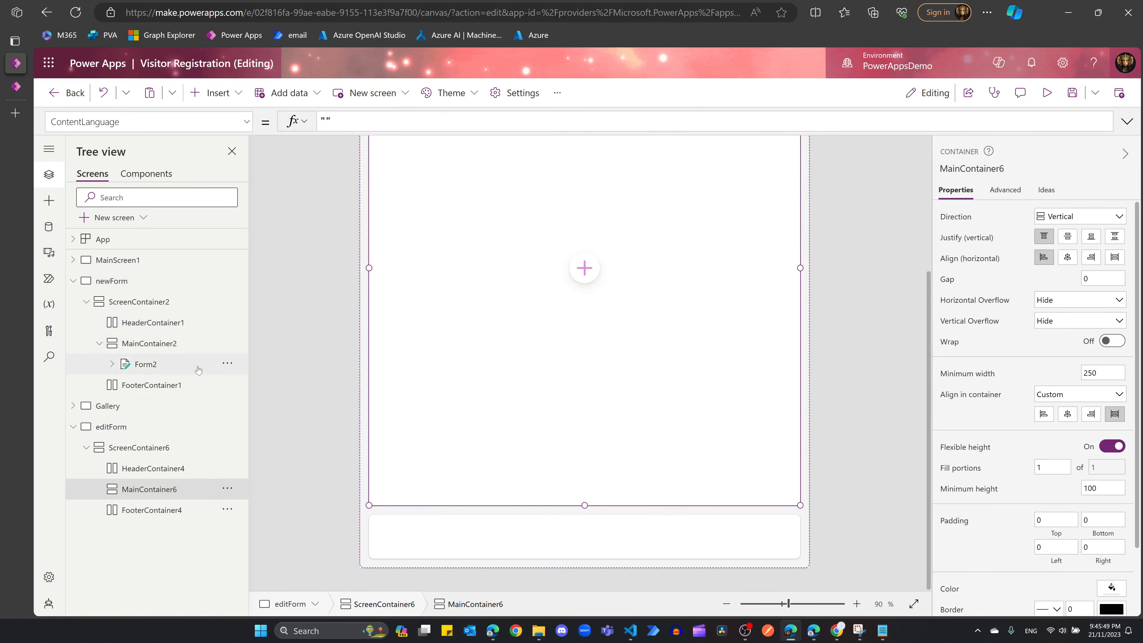
Step: Copy newForm's Form2 and paste it into editForm's empty main container
click(227, 363)
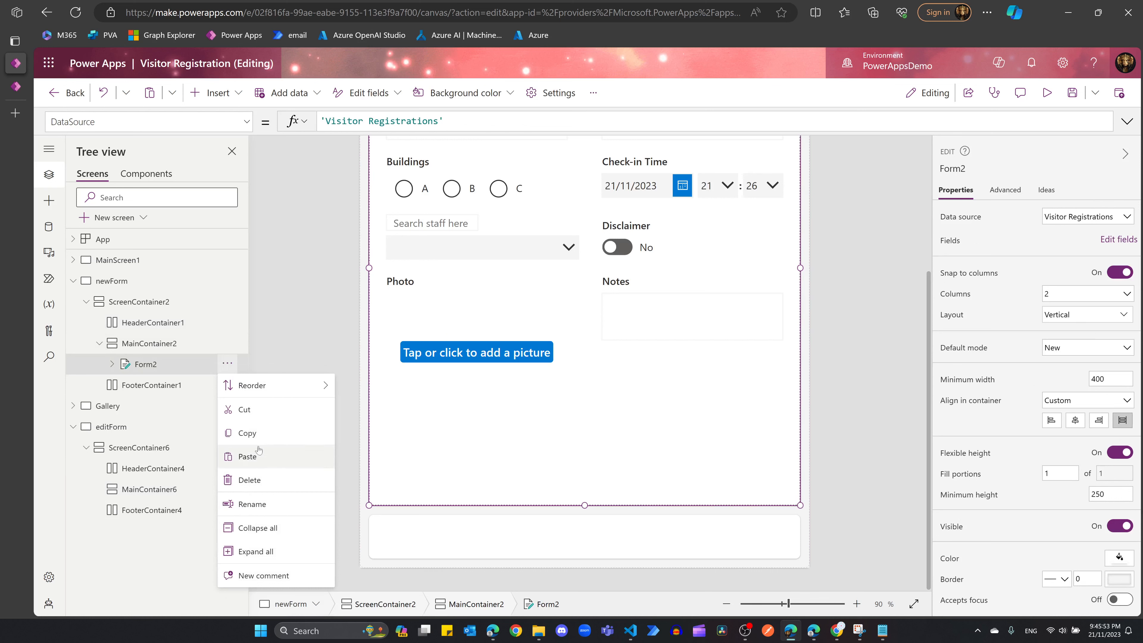
click(256, 435)
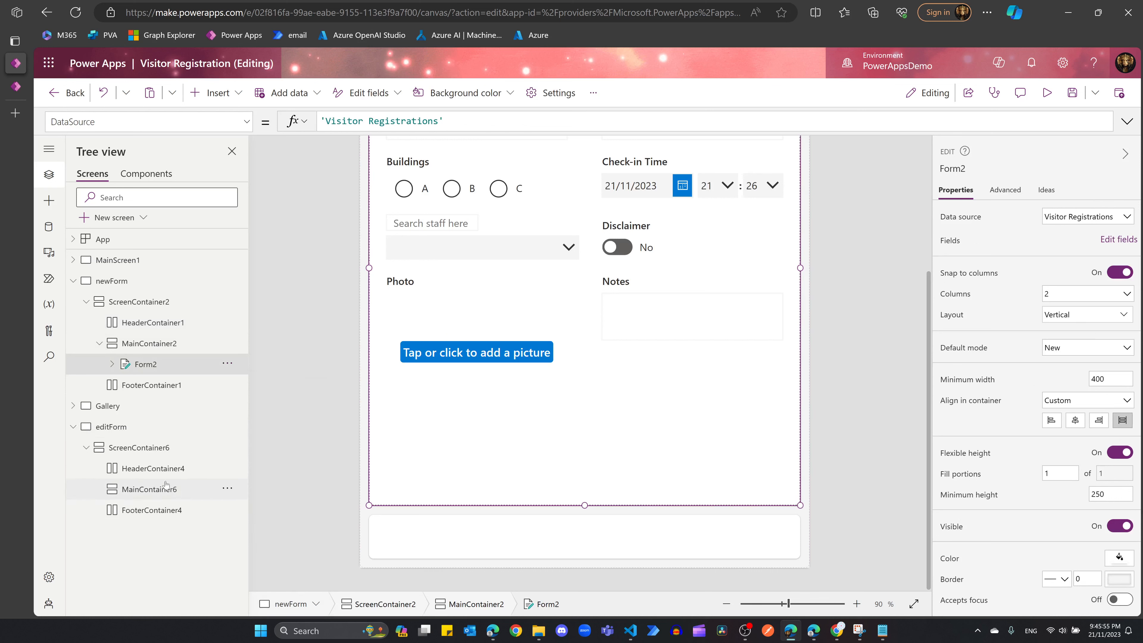
click(220, 493)
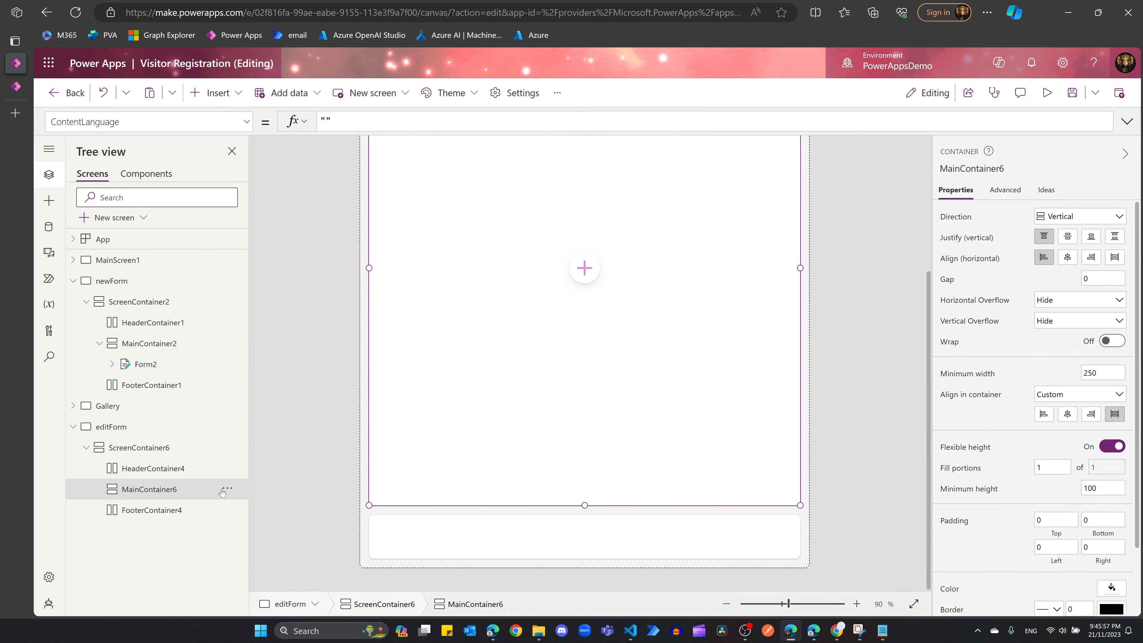
right_click(220, 493)
click(291, 396)
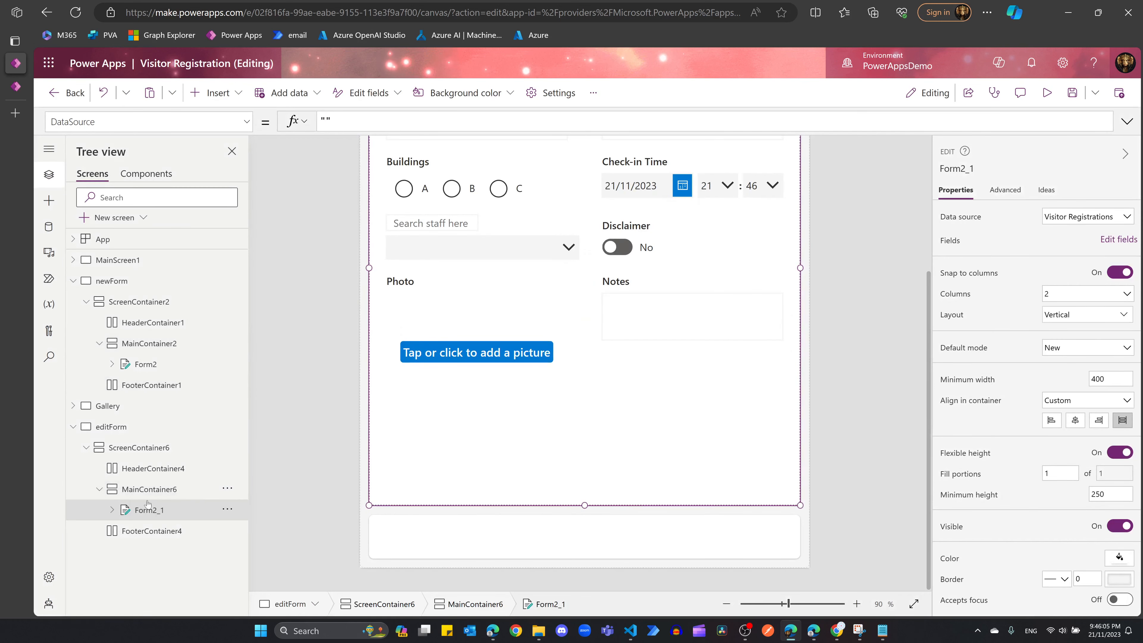
Step: Rename the pasted Form2_1 to Form3, then select Form2 on newForm
click(227, 508)
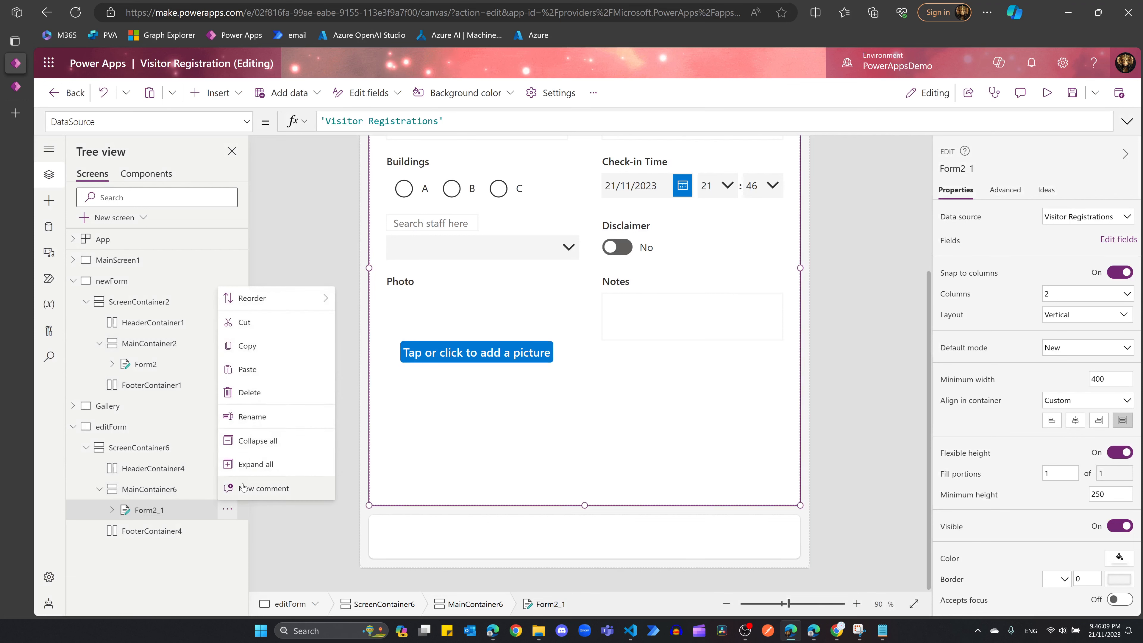
click(262, 417)
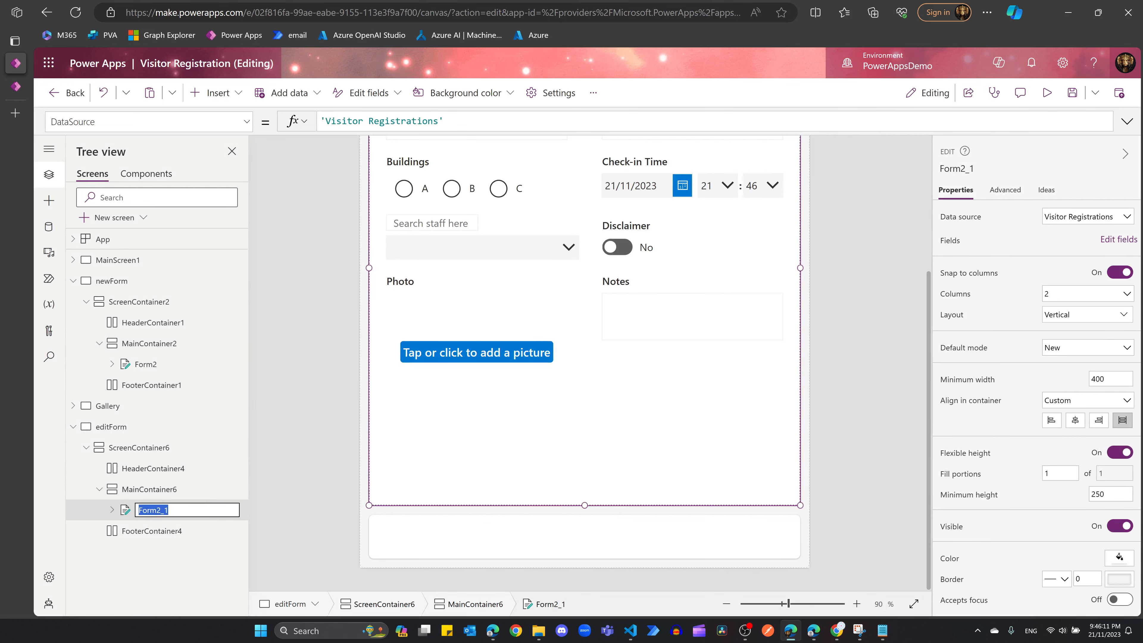
key(Right)
key(Escape)
click(145, 364)
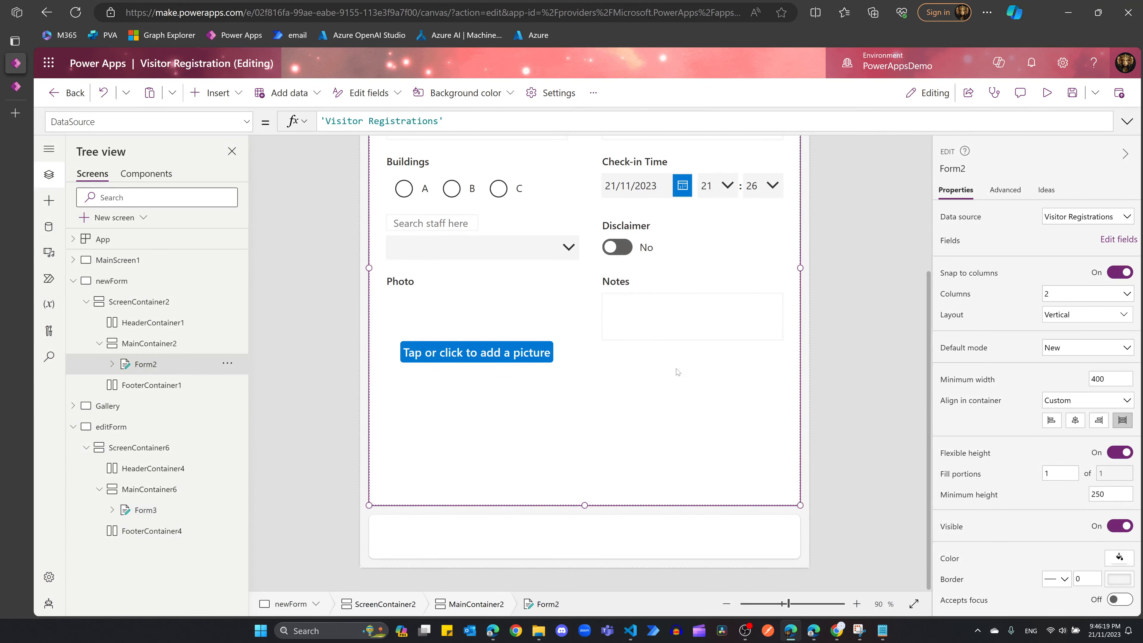
scroll(678, 372, up, 4)
Step: Add a button labelled Submit to the newForm footer
scroll(704, 405, down, 1)
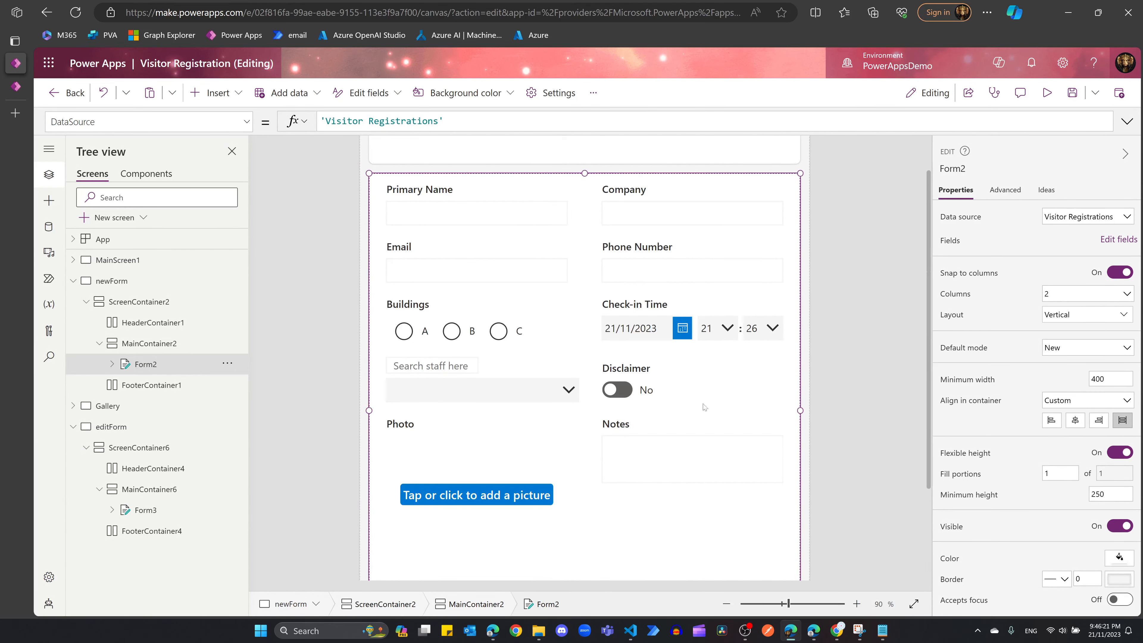
scroll(677, 493, down, 3)
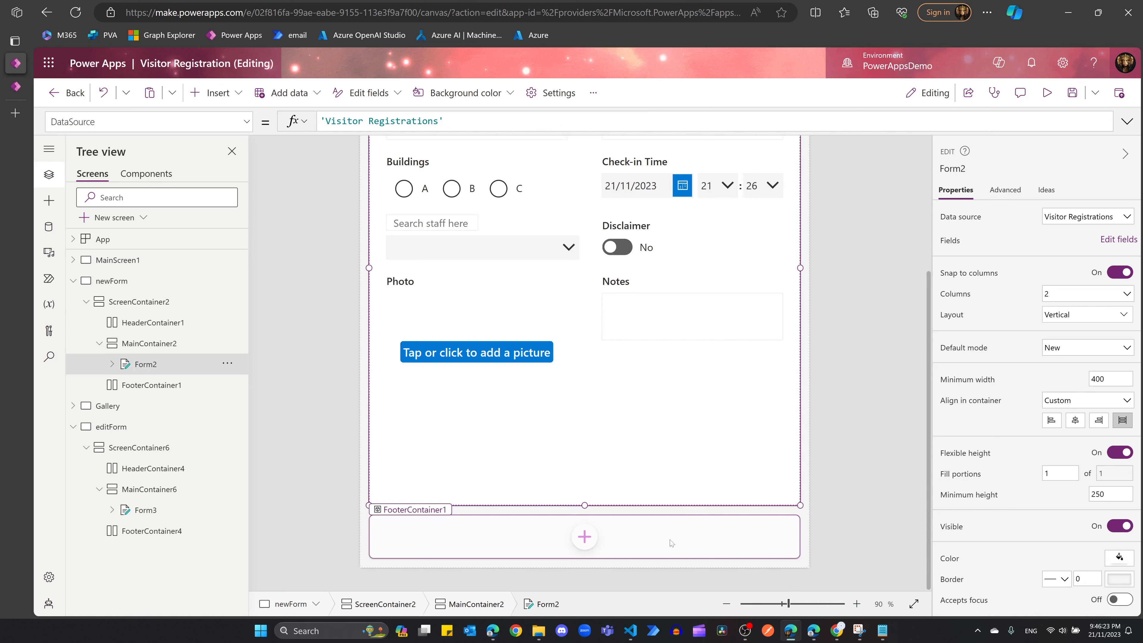
click(584, 537)
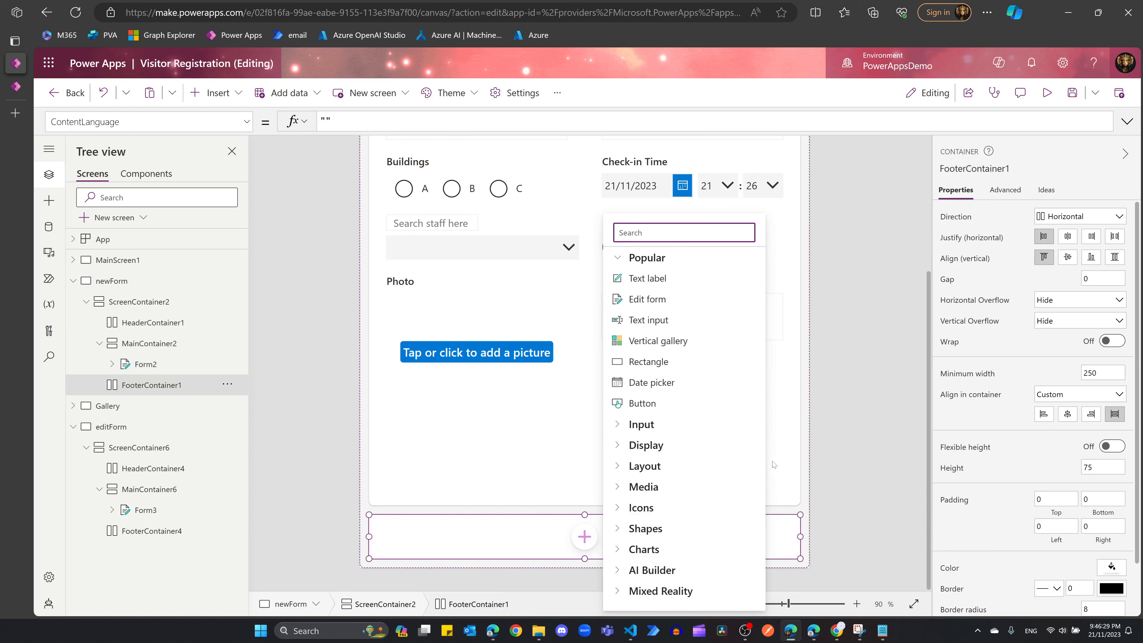
click(648, 404)
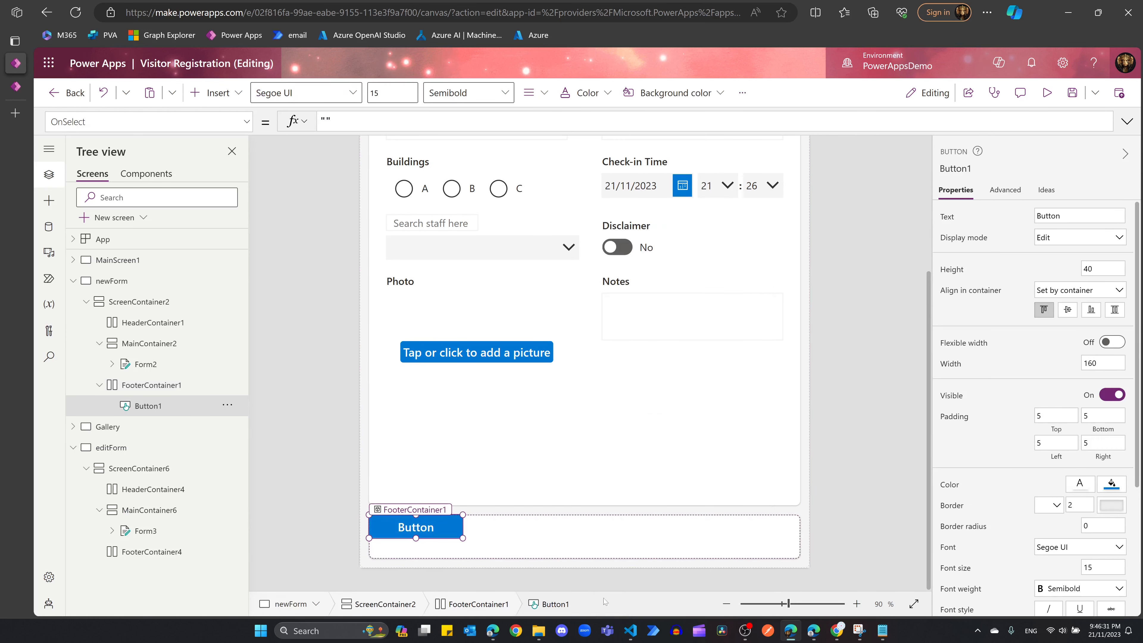
double_click(1068, 216)
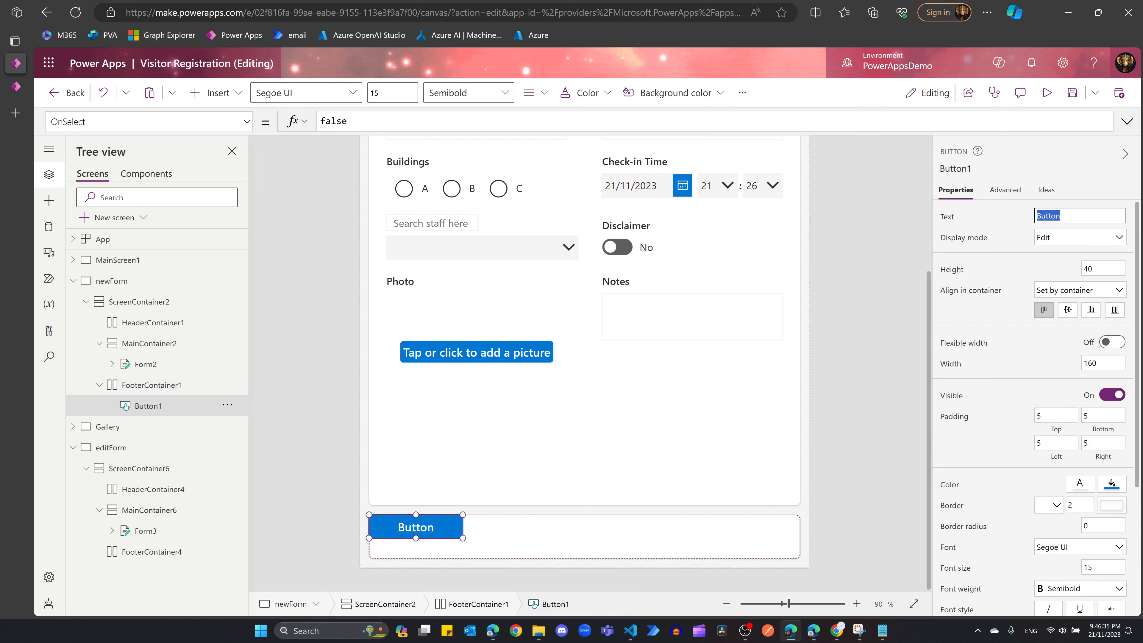
text(Submit)
click(430, 525)
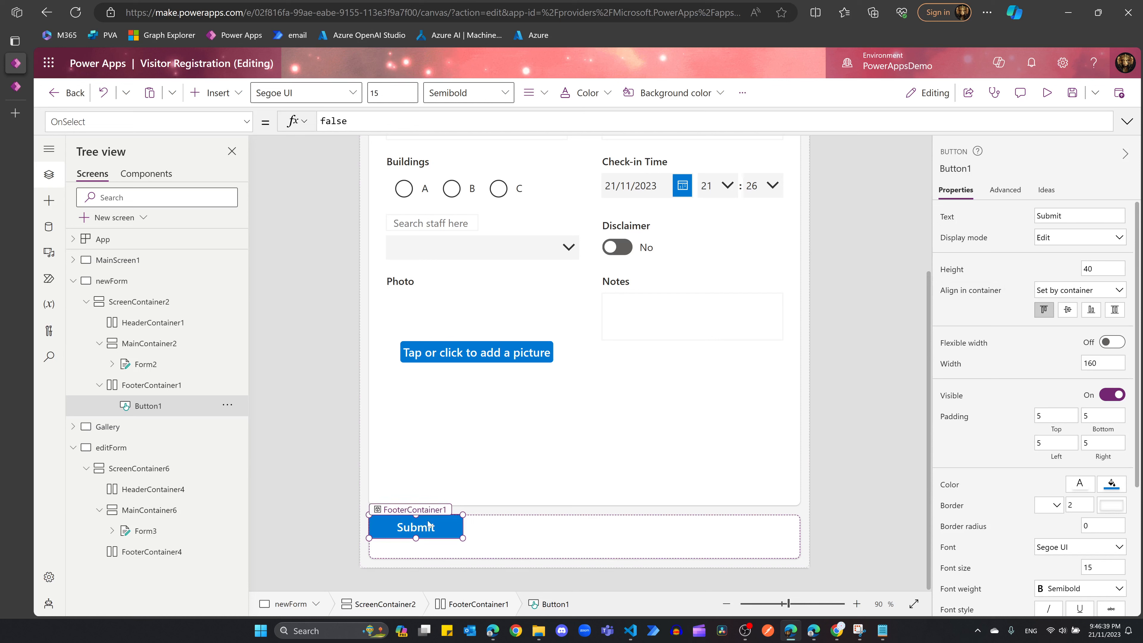
Step: Set the Submit button's OnSelect to SubmitForm(Form2)
double_click(375, 120)
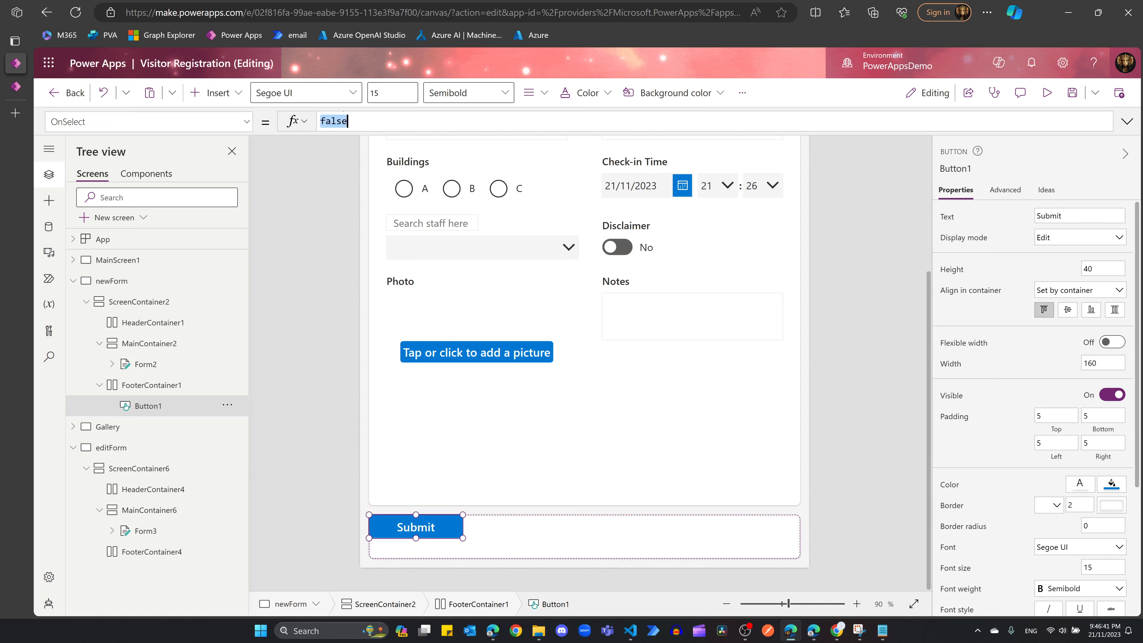
text(submit)
key(Tab)
text(()
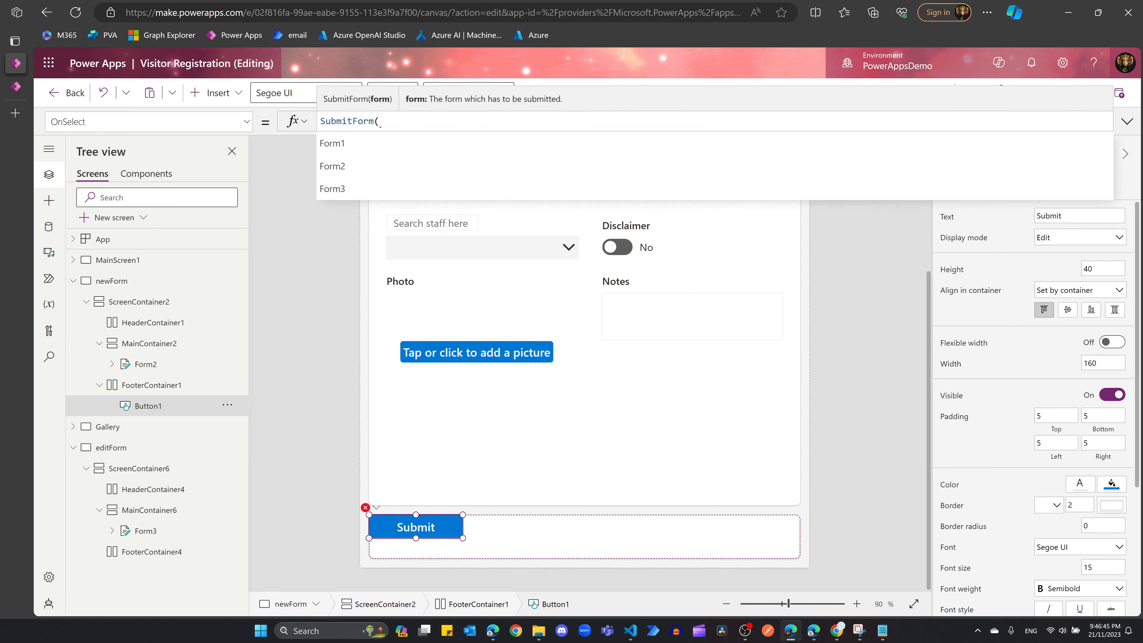
text((for)
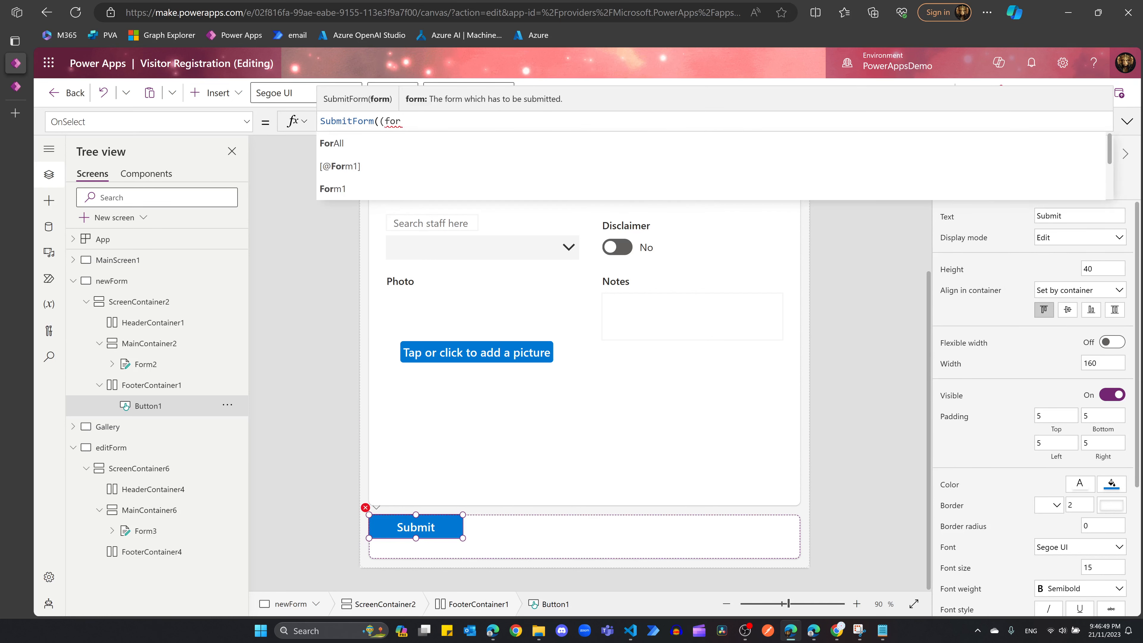
text(m2)
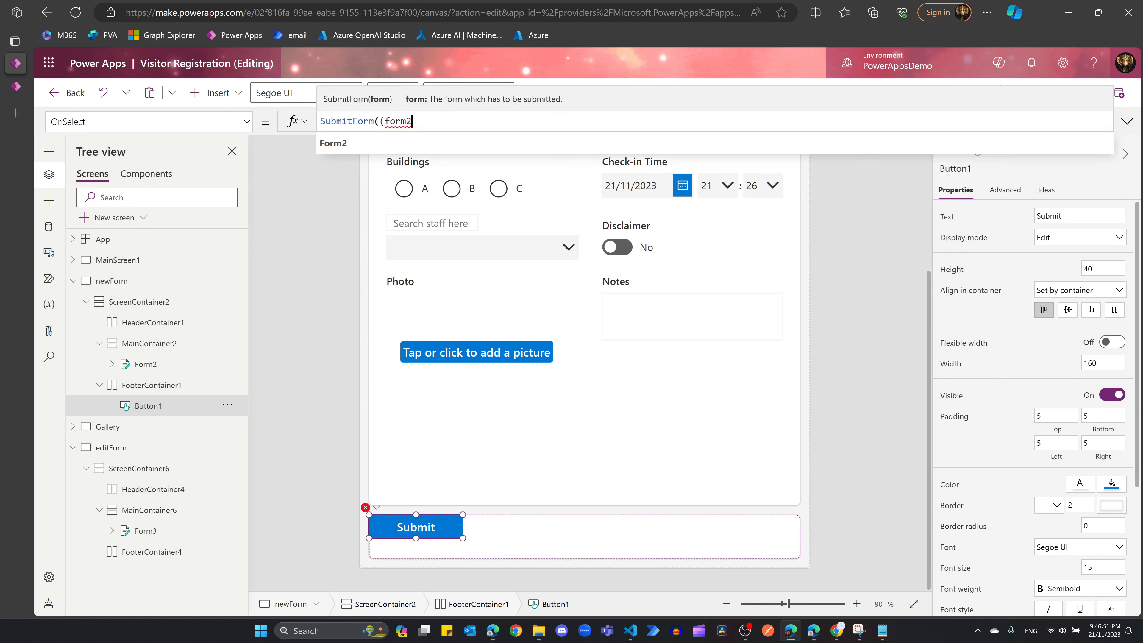
key(Tab)
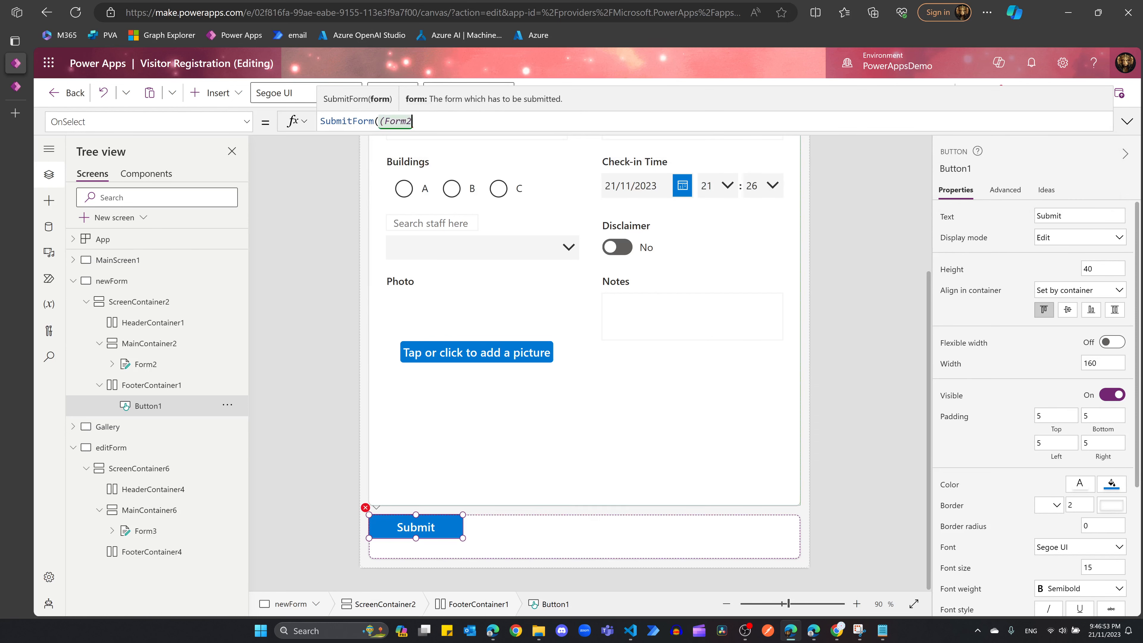
text())
click(533, 534)
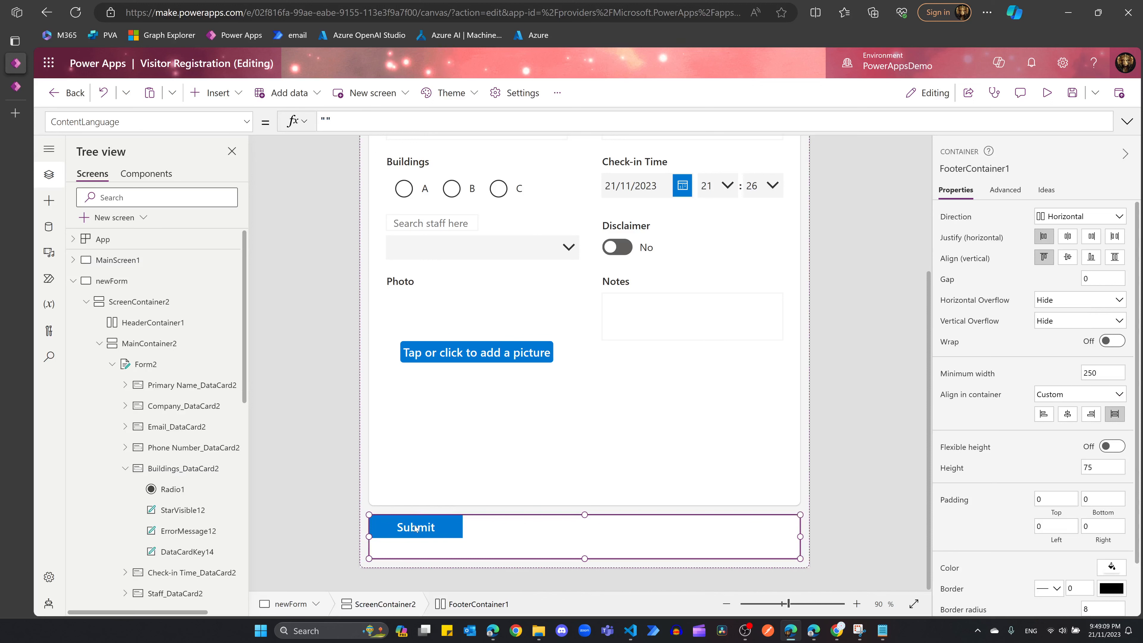
Step: Add a button labelled Submit to the editForm screen's footer container
click(76, 282)
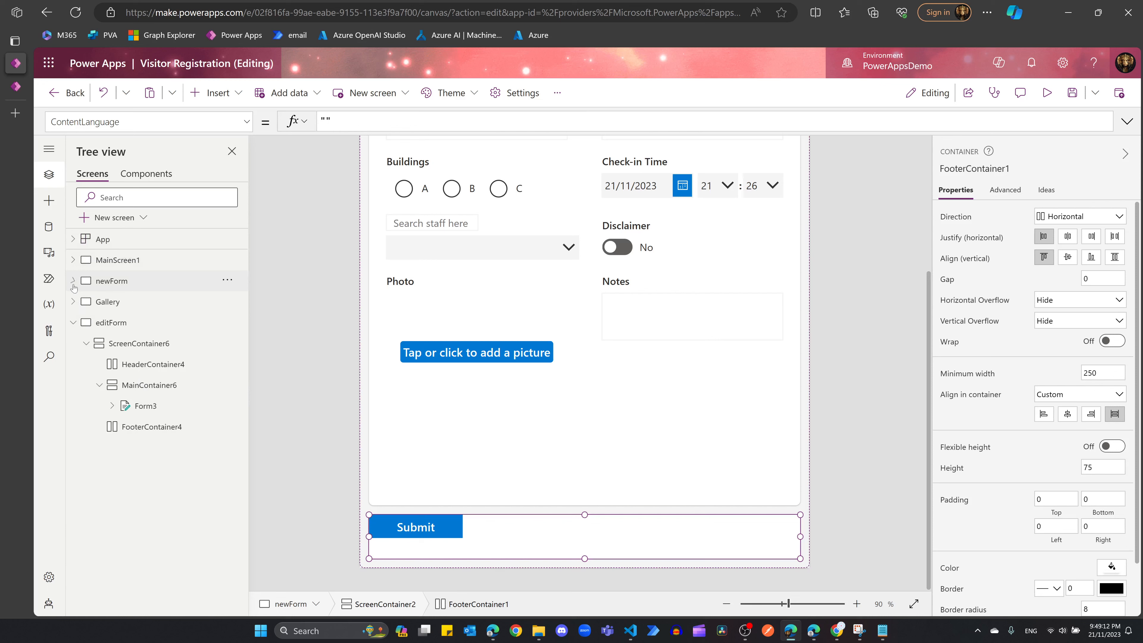
click(136, 320)
click(182, 427)
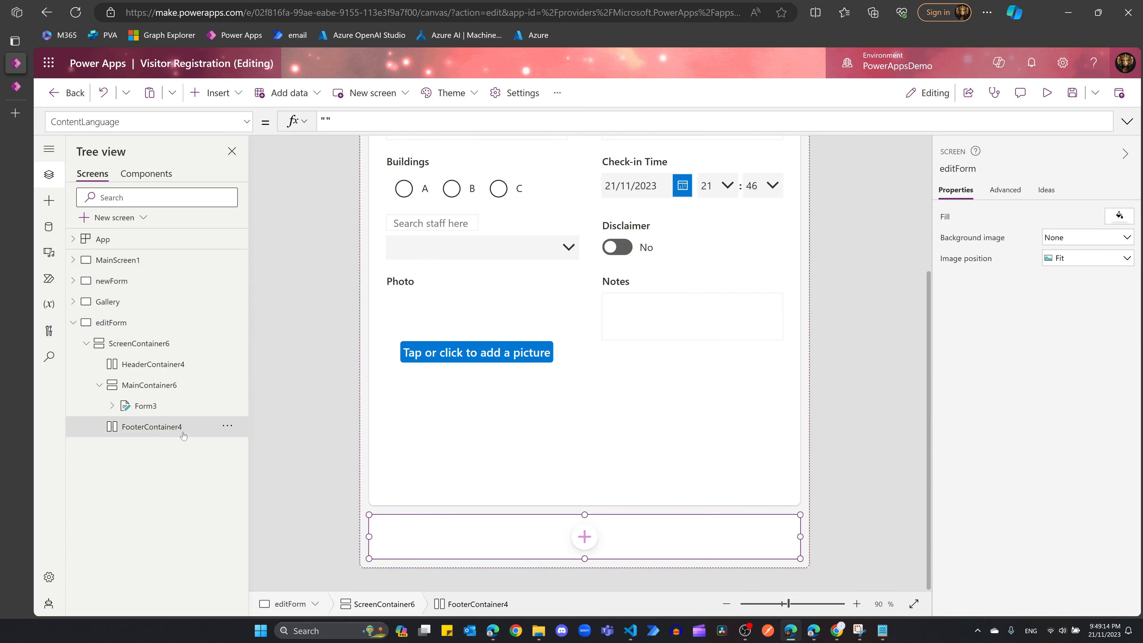
click(588, 537)
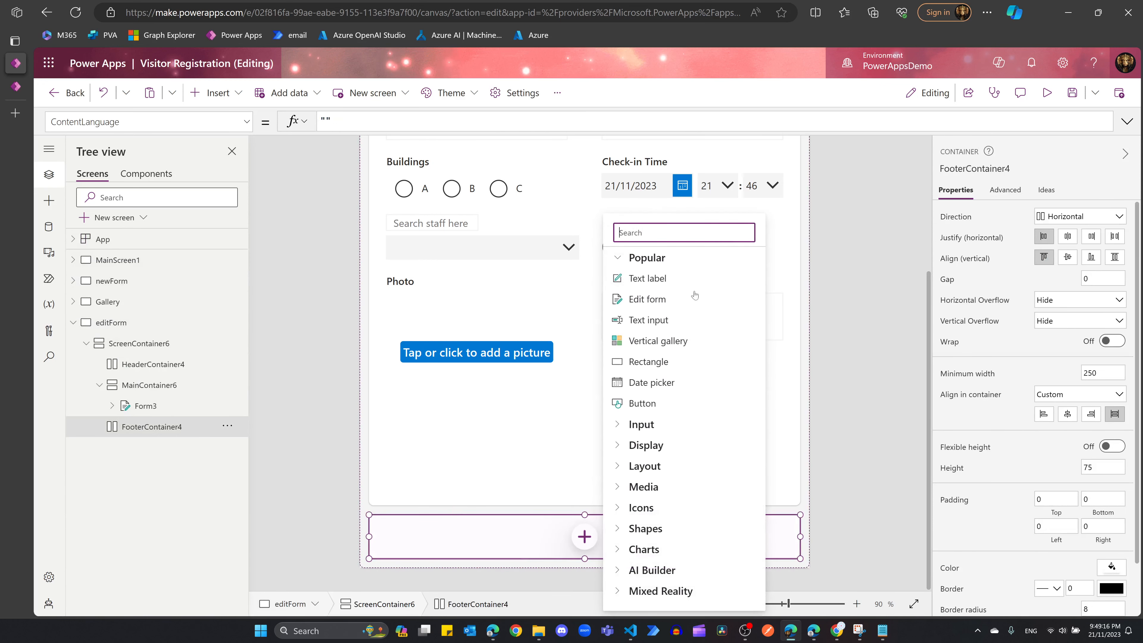
click(645, 405)
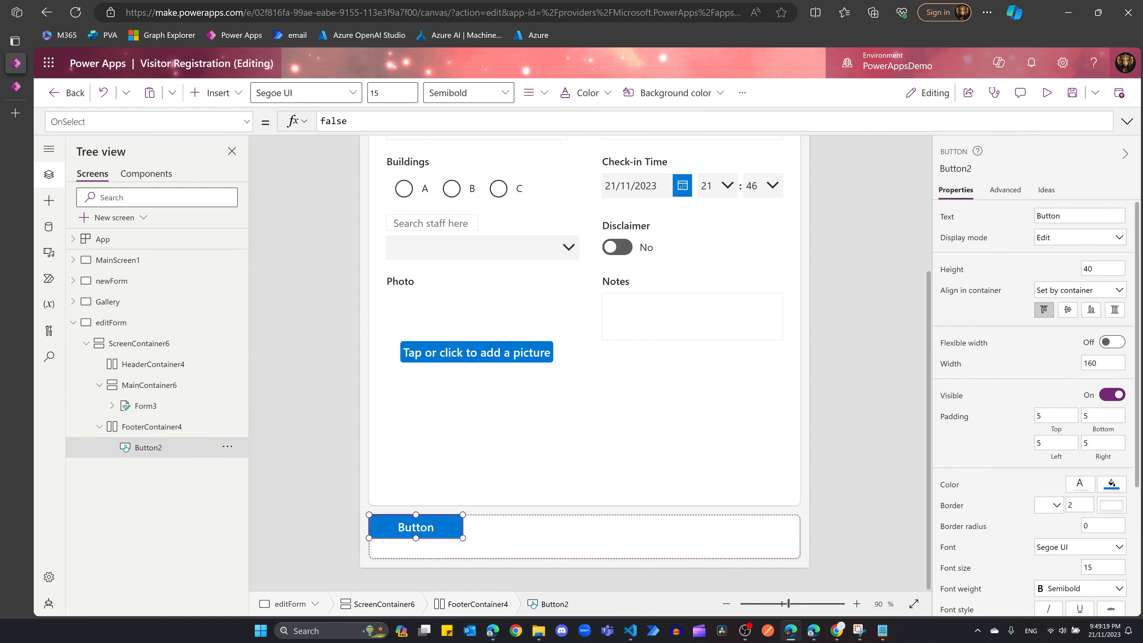
double_click(1050, 215)
text(Submit)
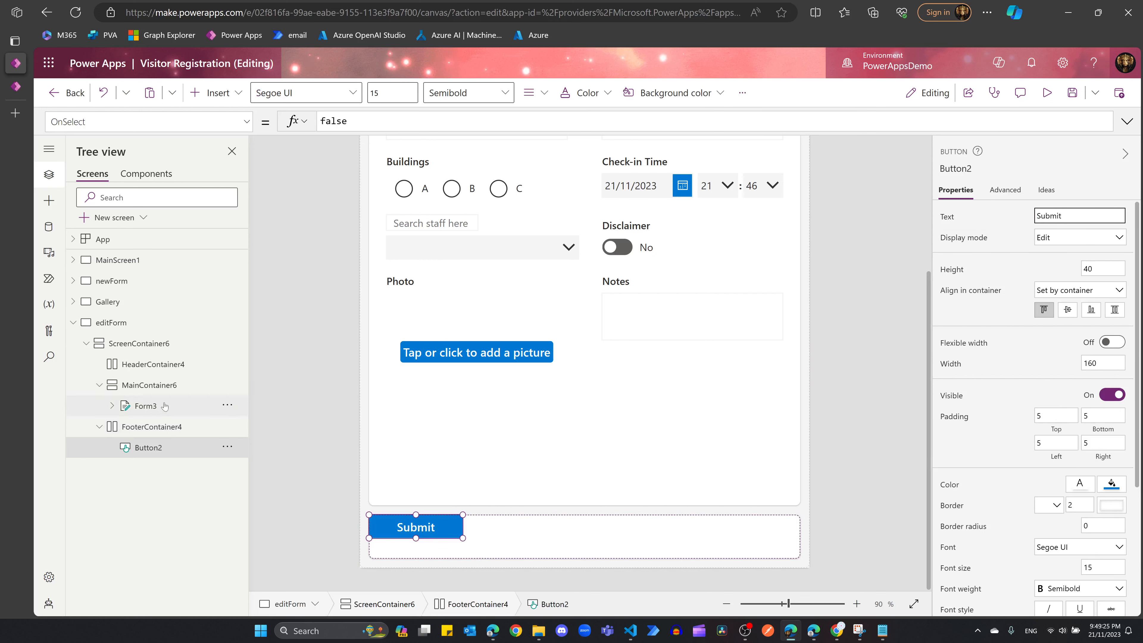
click(414, 536)
Step: Set the new Submit button's OnSelect to SubmitForm(Form3)
double_click(335, 121)
text(subm)
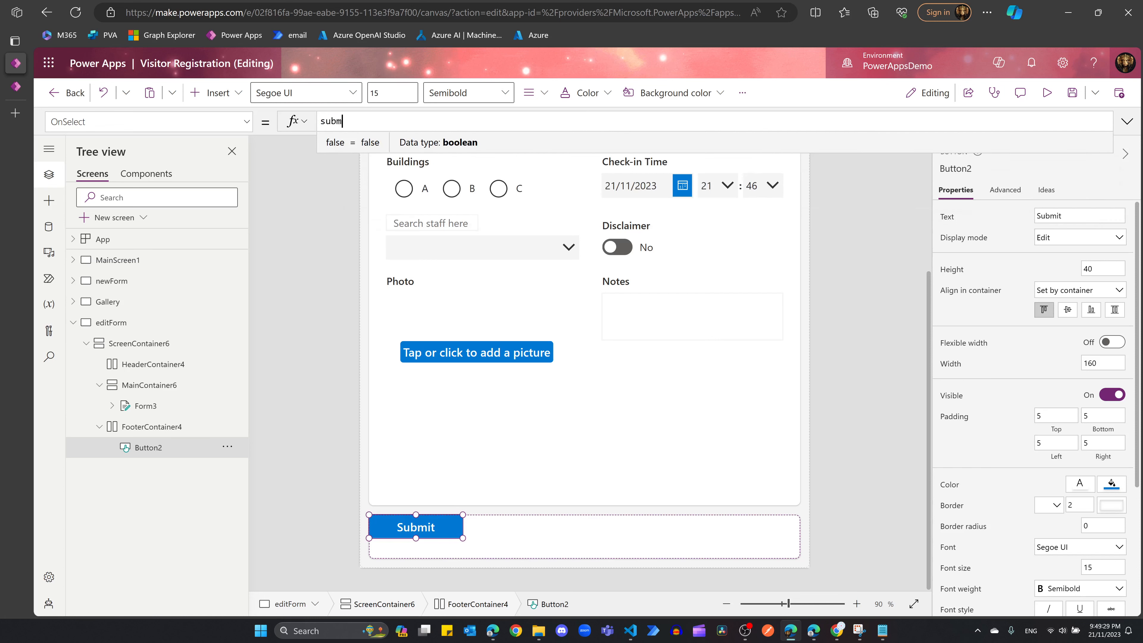
text(itform)
key(Tab)
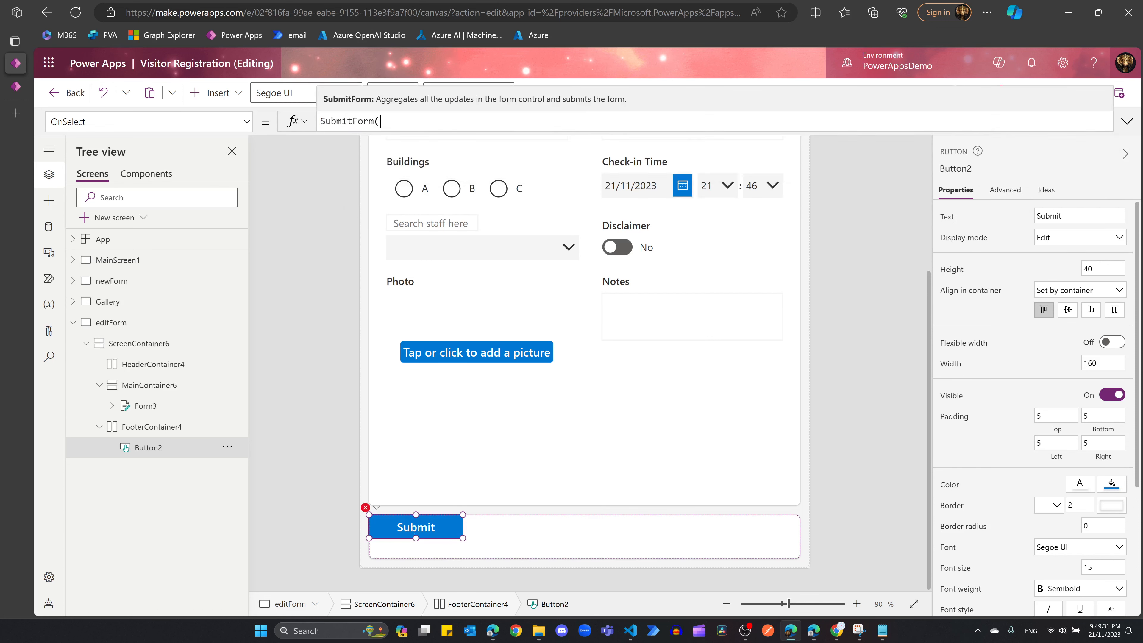
text(form3)
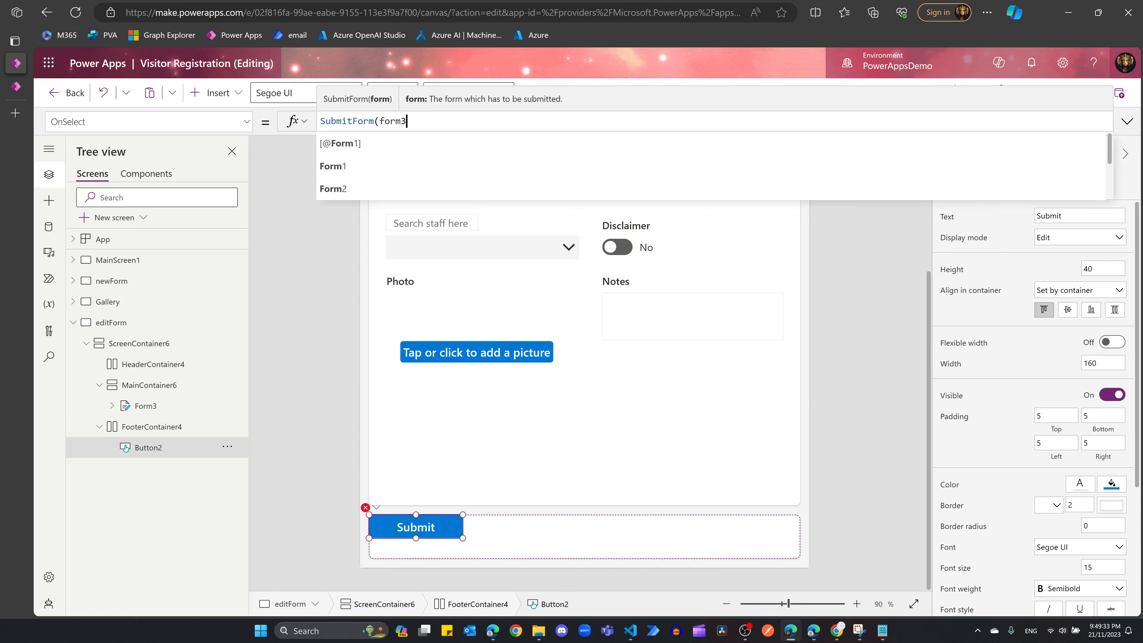
text())
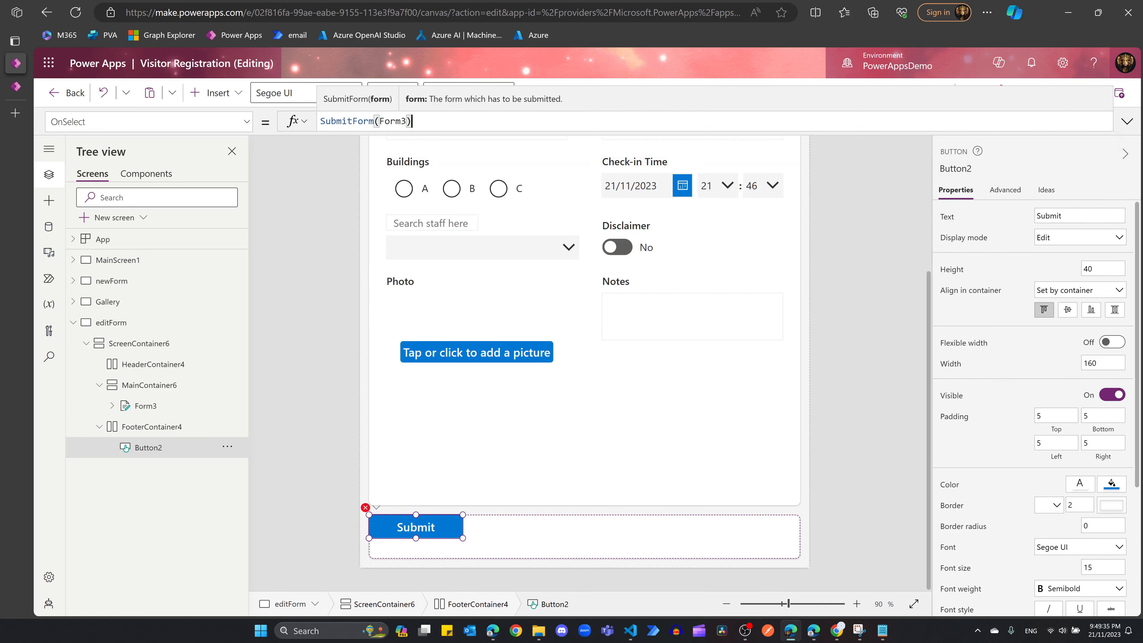
click(602, 433)
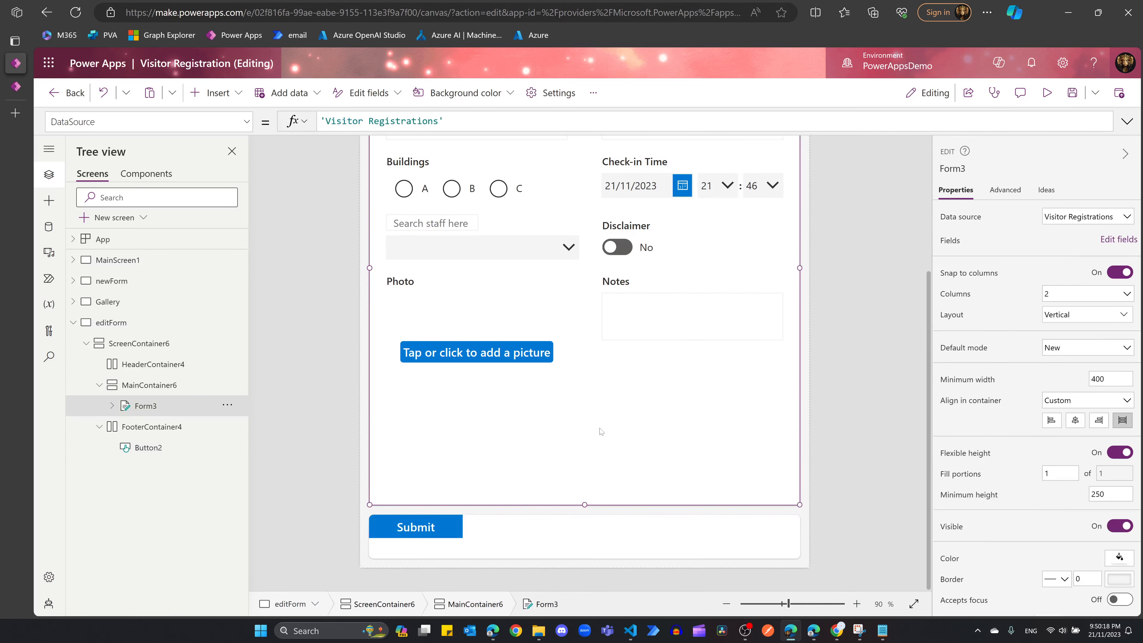
Step: Add a second button, Button3, labelled Gallery to the editForm footer
click(545, 542)
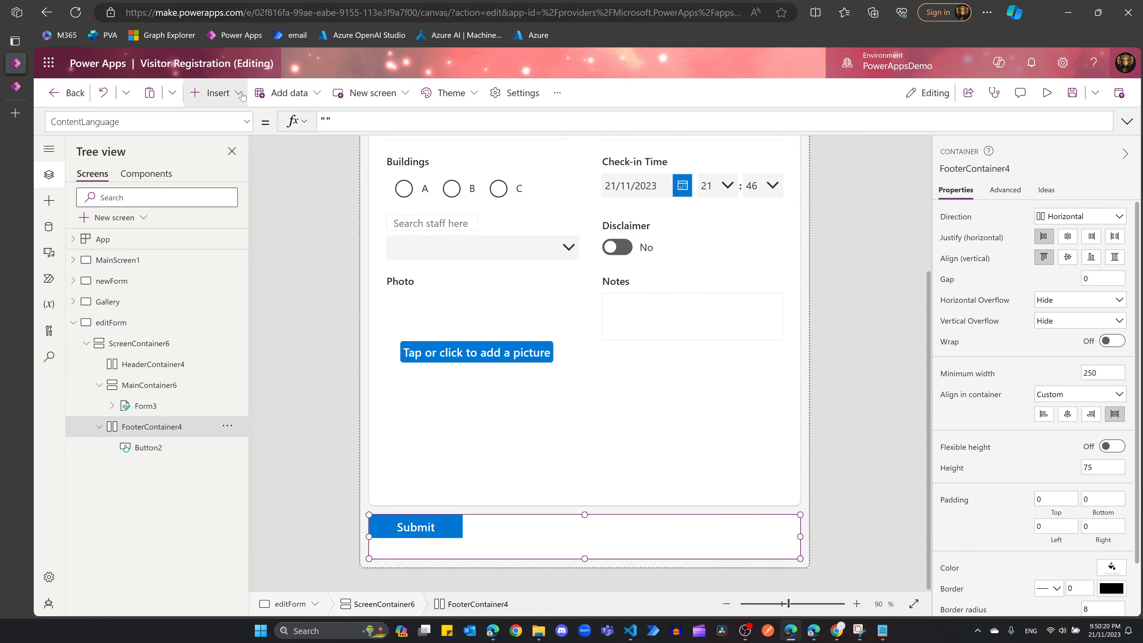
click(218, 92)
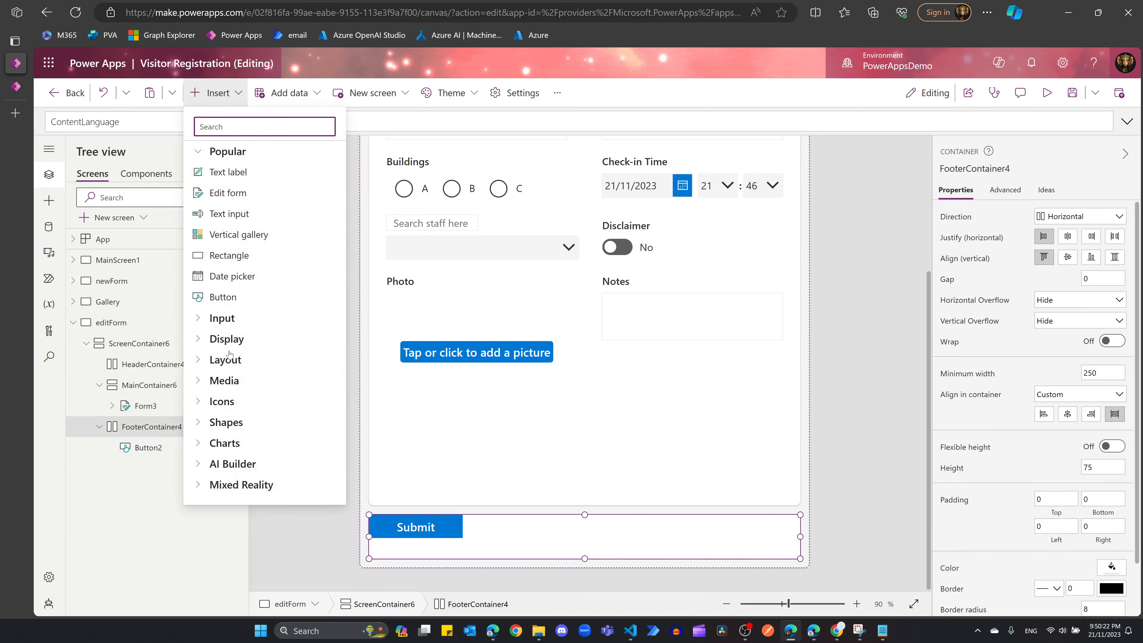
click(225, 297)
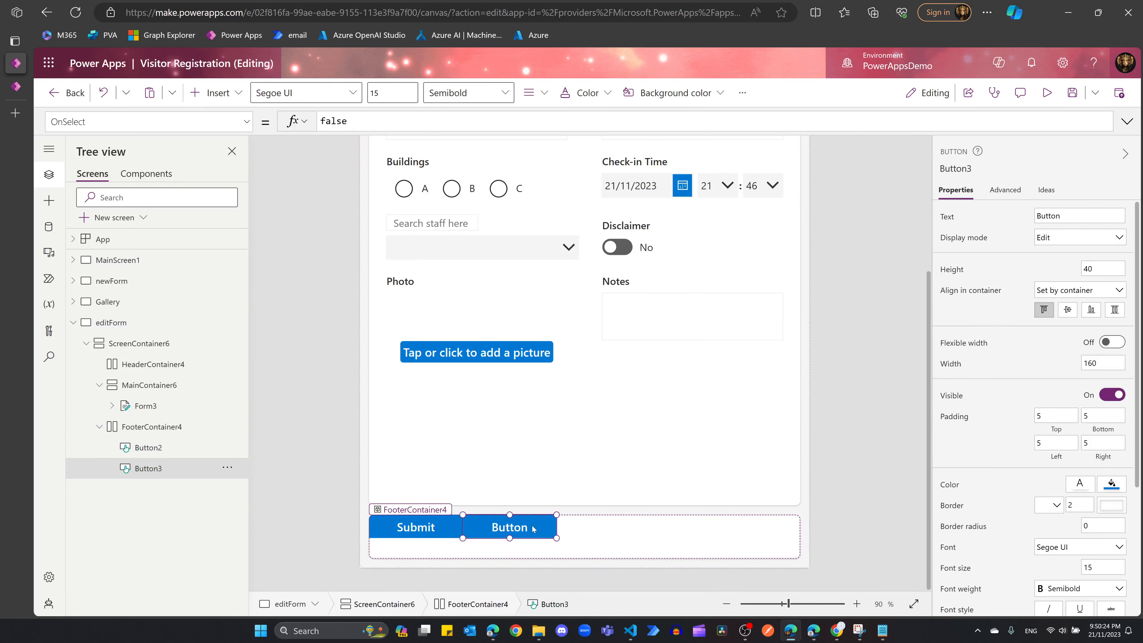
click(1079, 216)
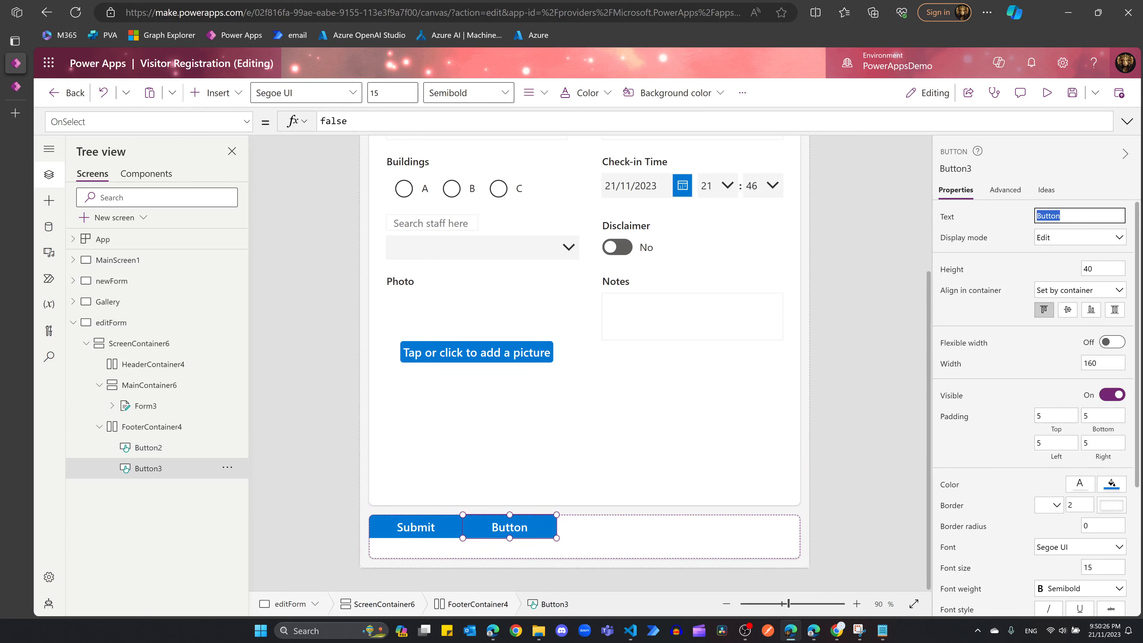
text(Gallery)
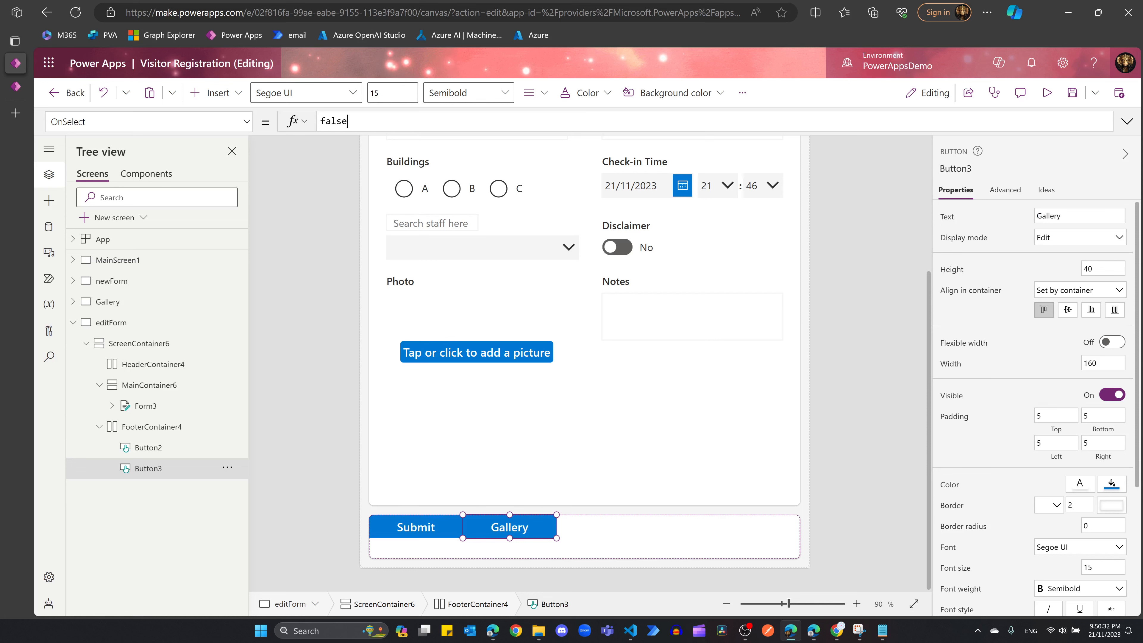
Step: Set Button3's OnSelect to Navigate(Gallery)
key(BackSpace)
key(BackSpace)
key(BackSpace)
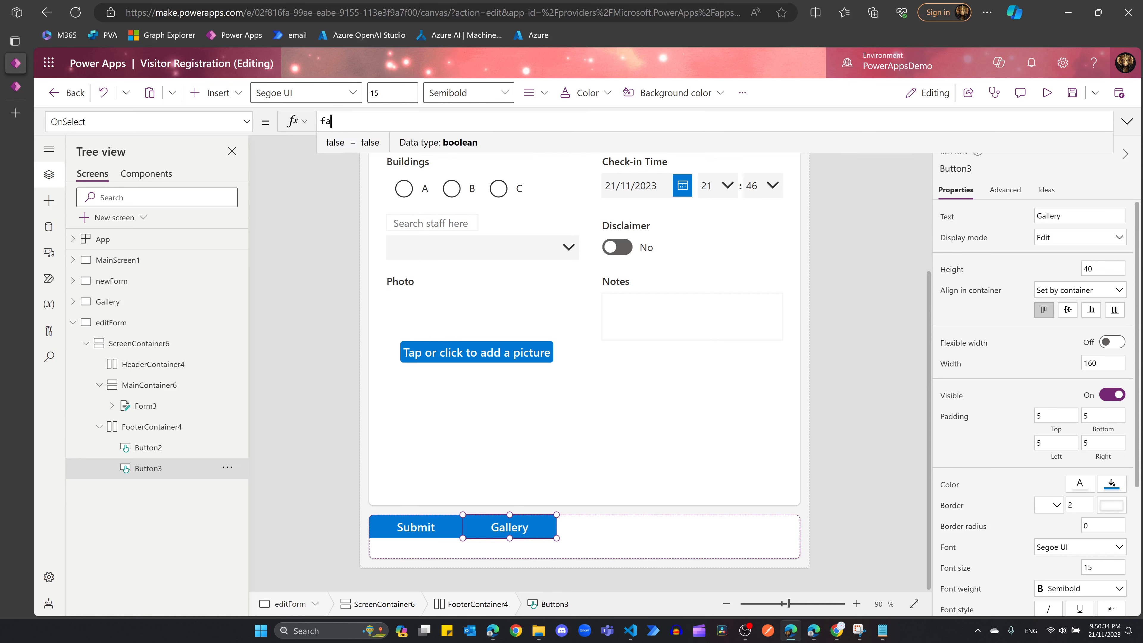
text(navi)
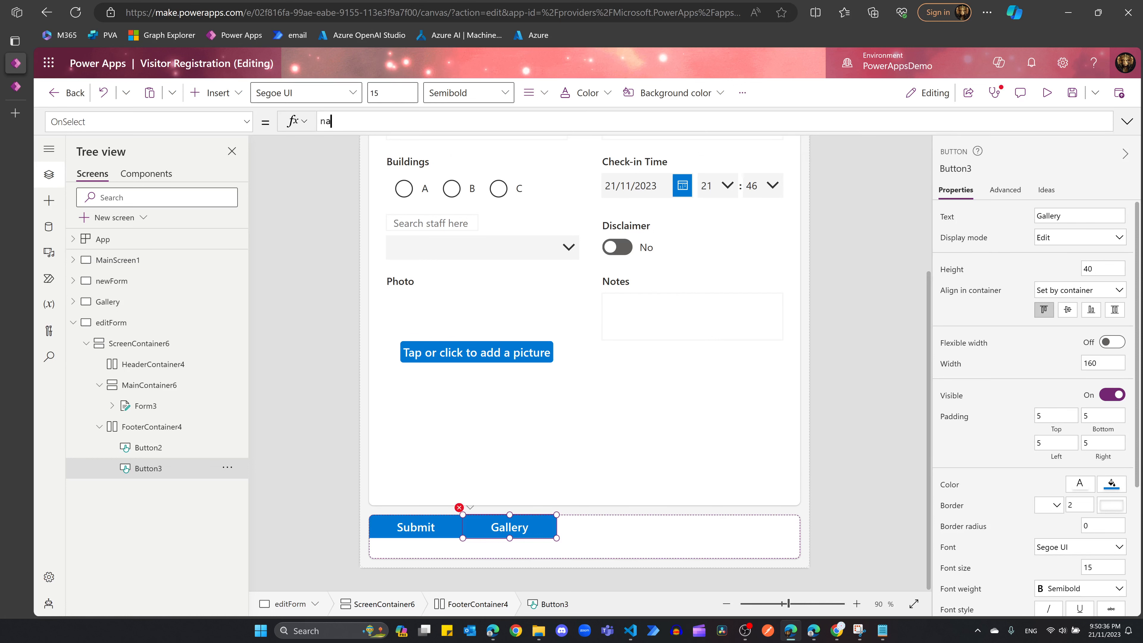
key(BackSpace)
key(BackSpace)
key(BackSpace)
text(navig)
key(Down)
key(Return)
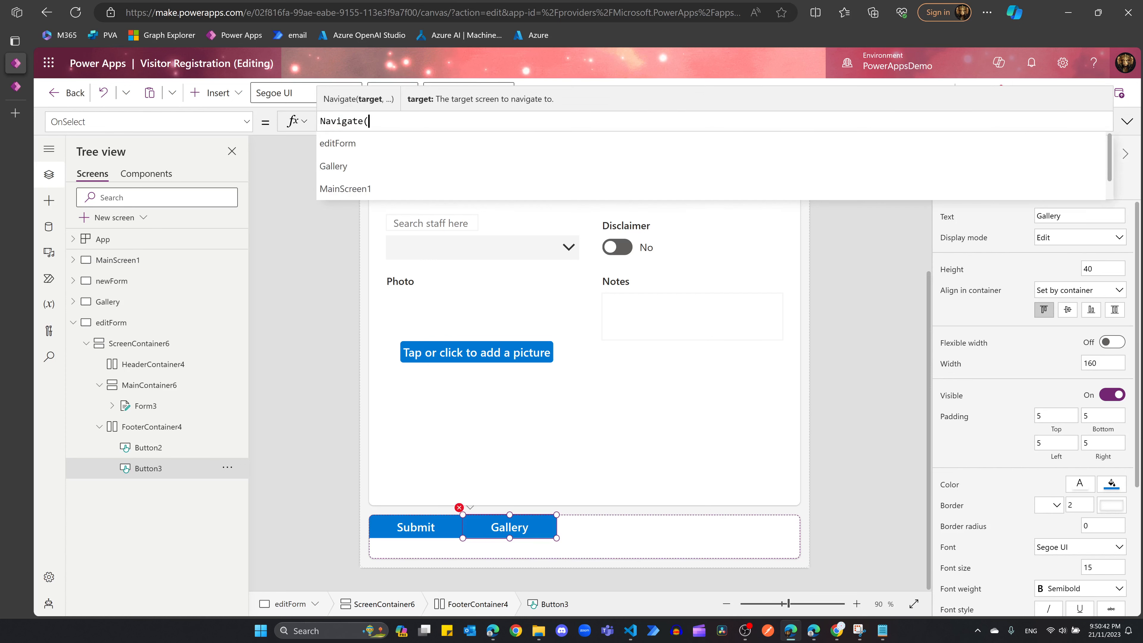
click(421, 171)
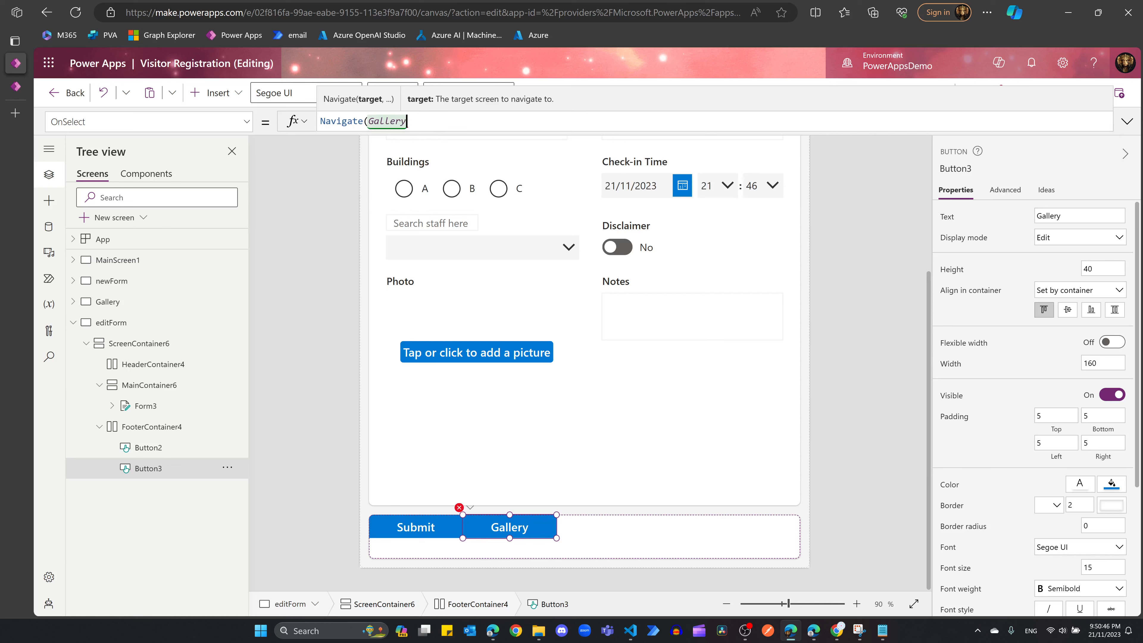
text())
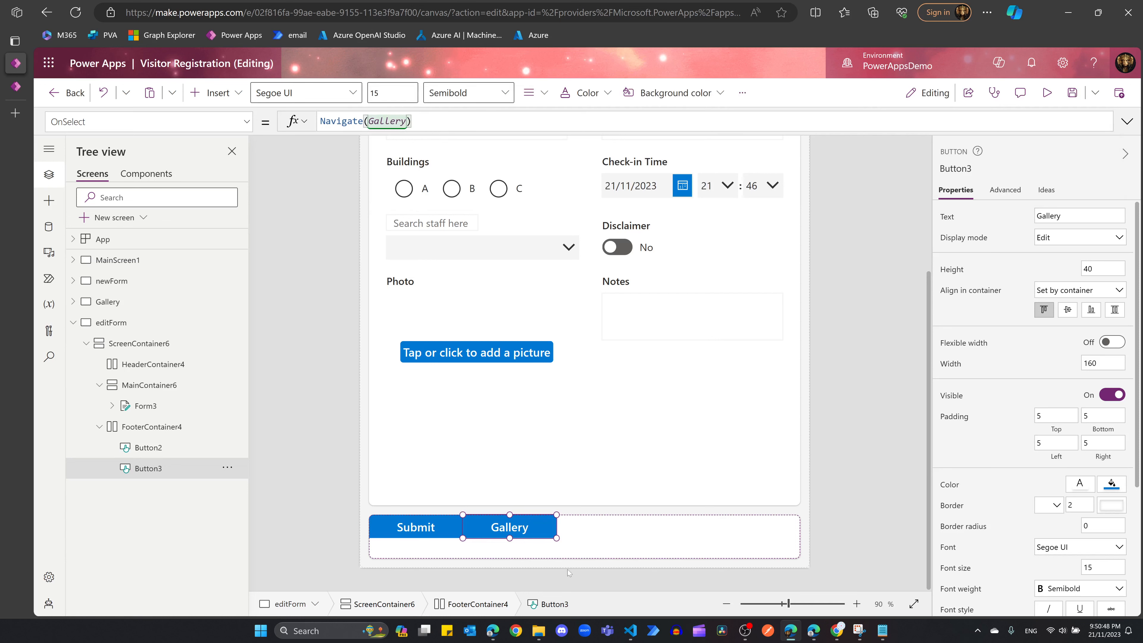
Step: Set FooterContainer4's horizontal justify to space-between to separate the buttons
click(703, 527)
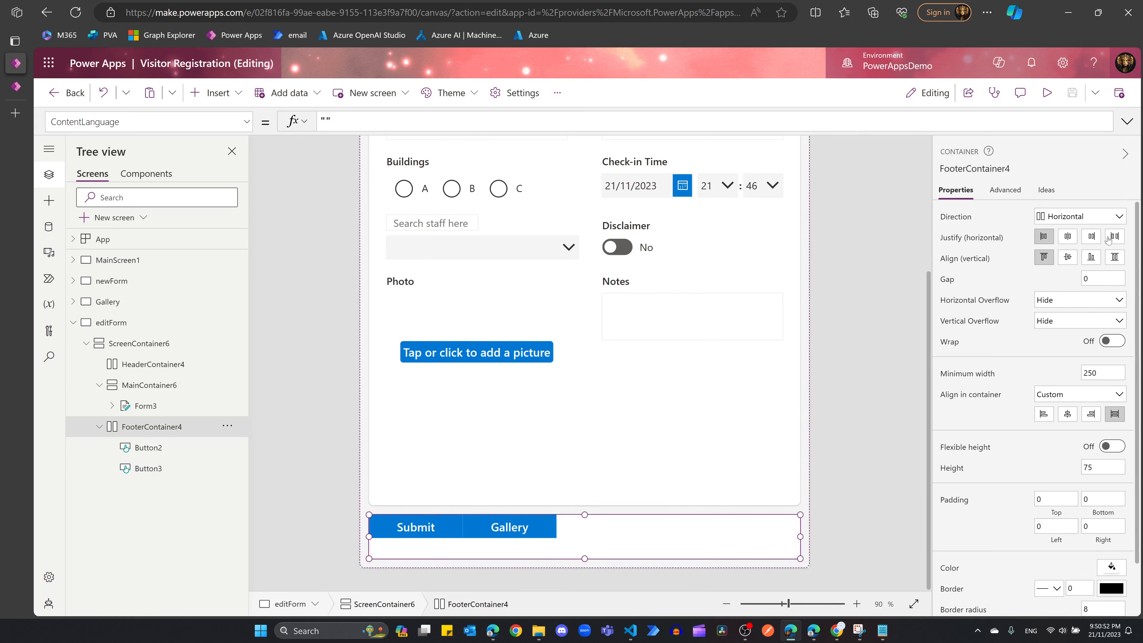
click(1114, 236)
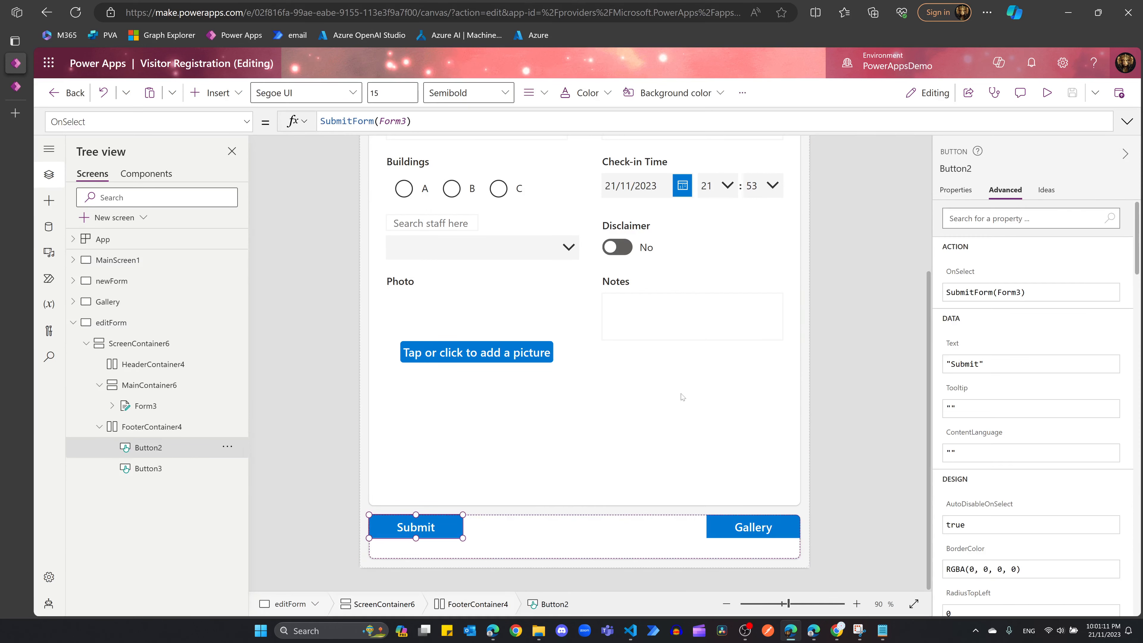
click(684, 399)
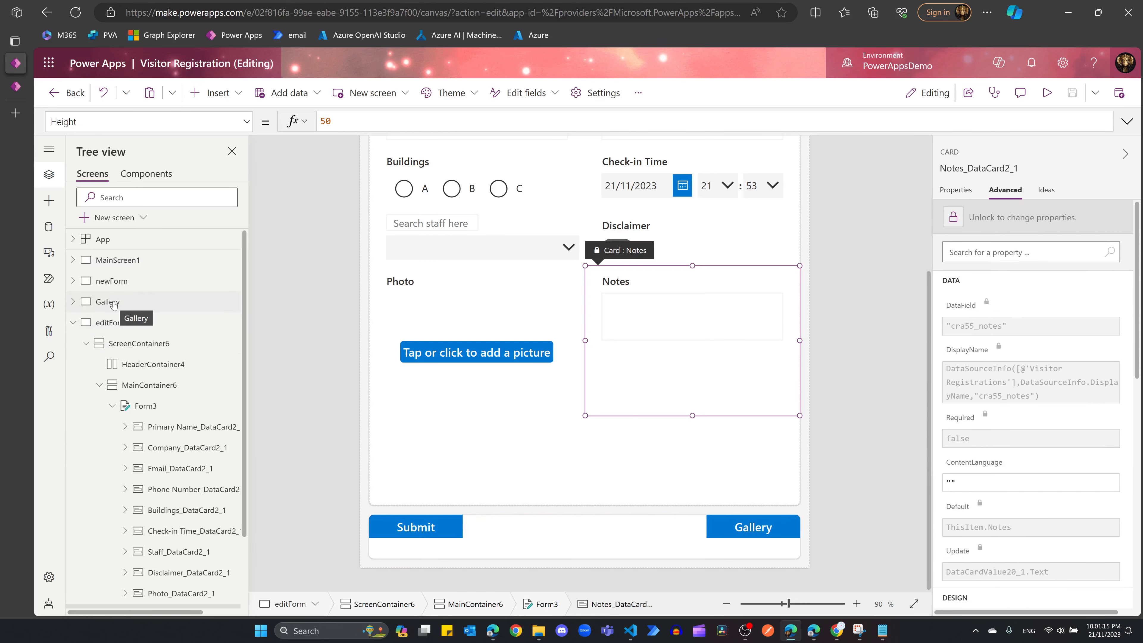
click(72, 322)
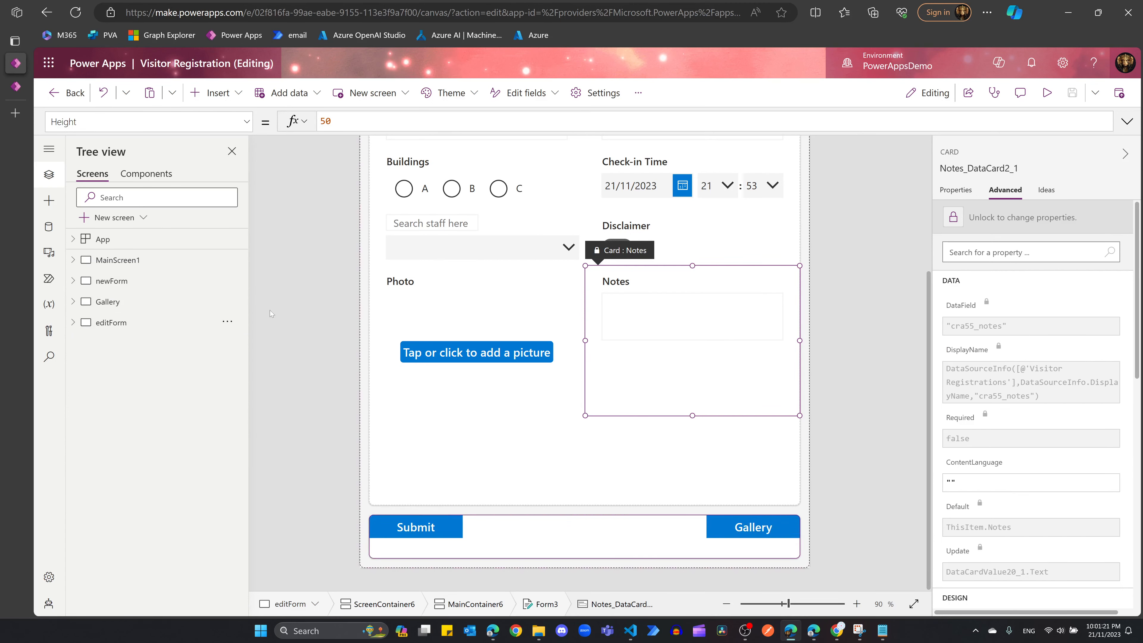
click(105, 302)
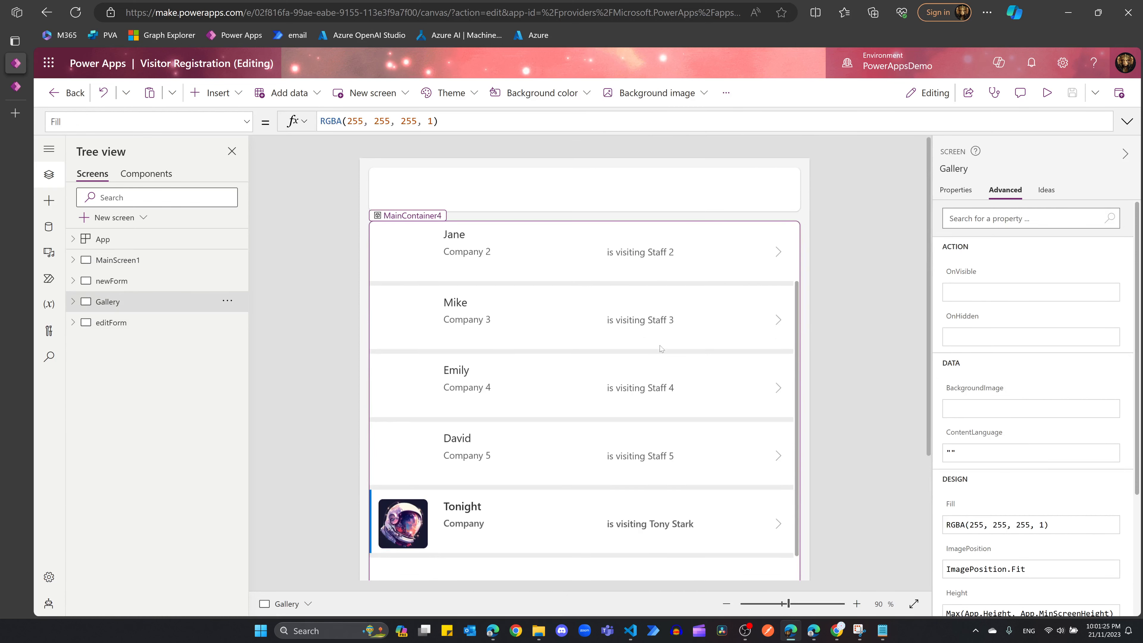
click(1046, 92)
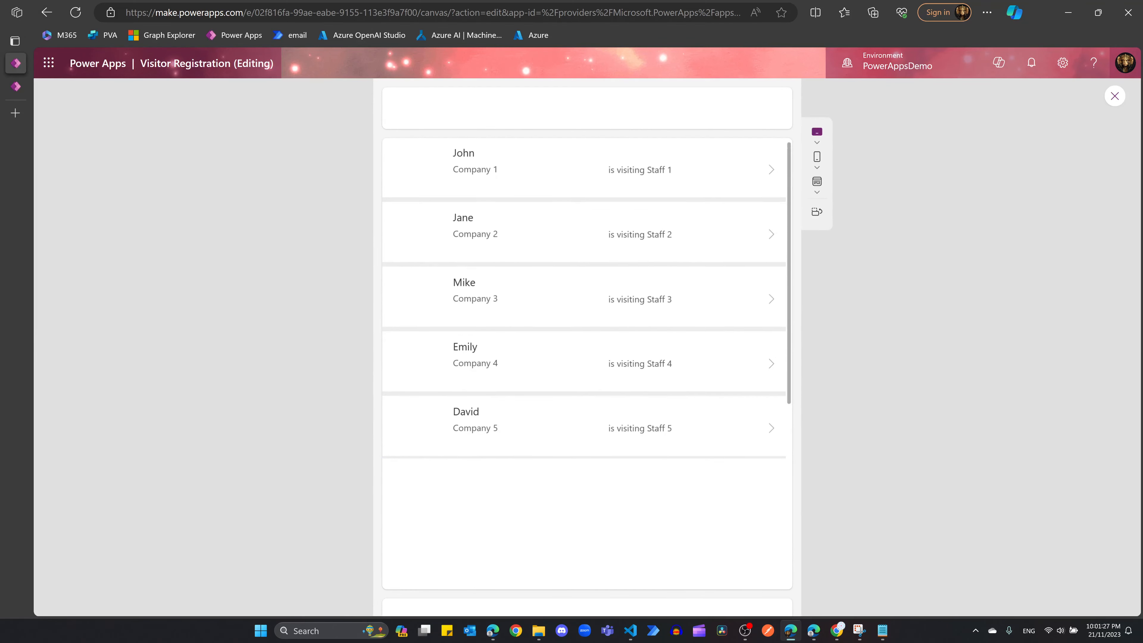
click(445, 172)
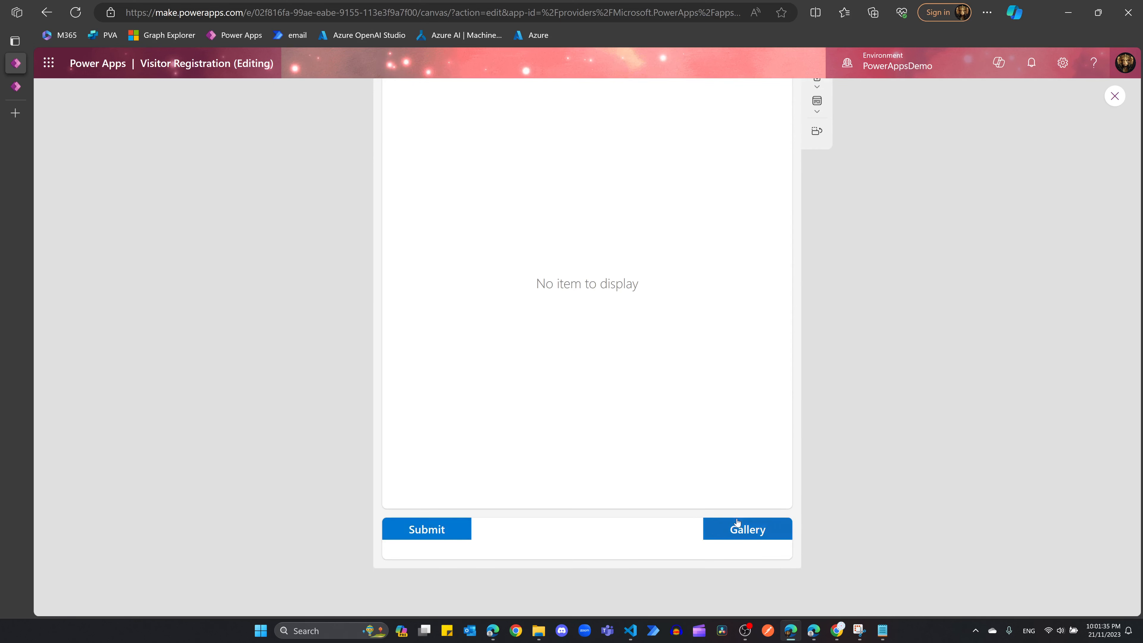
scroll(698, 450, up, 2)
scroll(694, 453, down, 3)
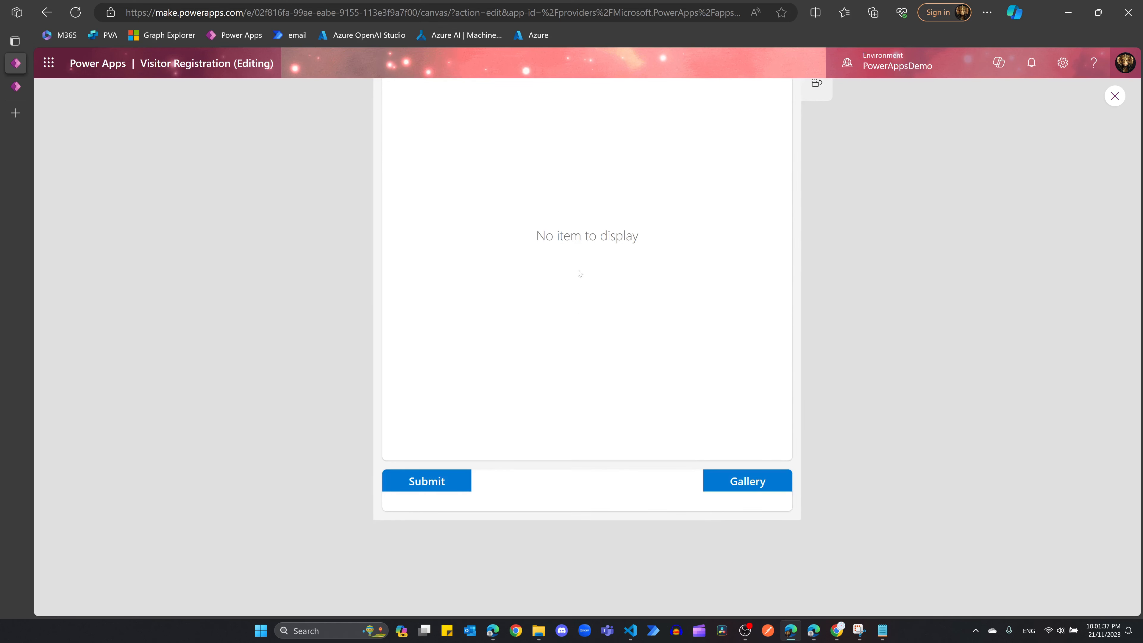
Step: Close the app preview and open the Copilot chat
click(1115, 96)
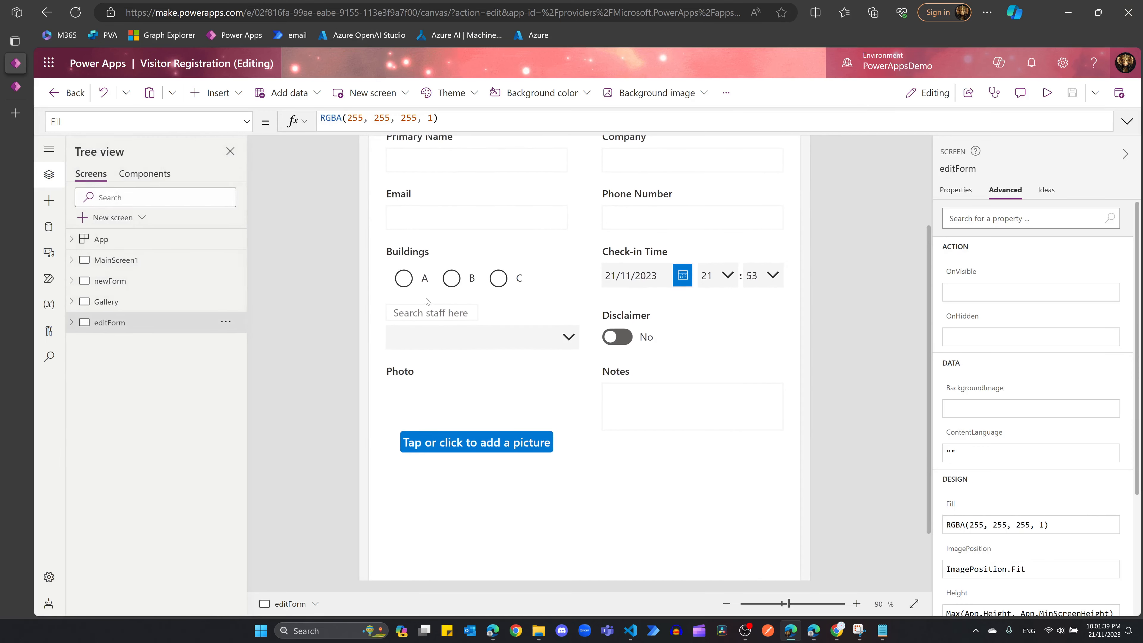
scroll(716, 374, up, 2)
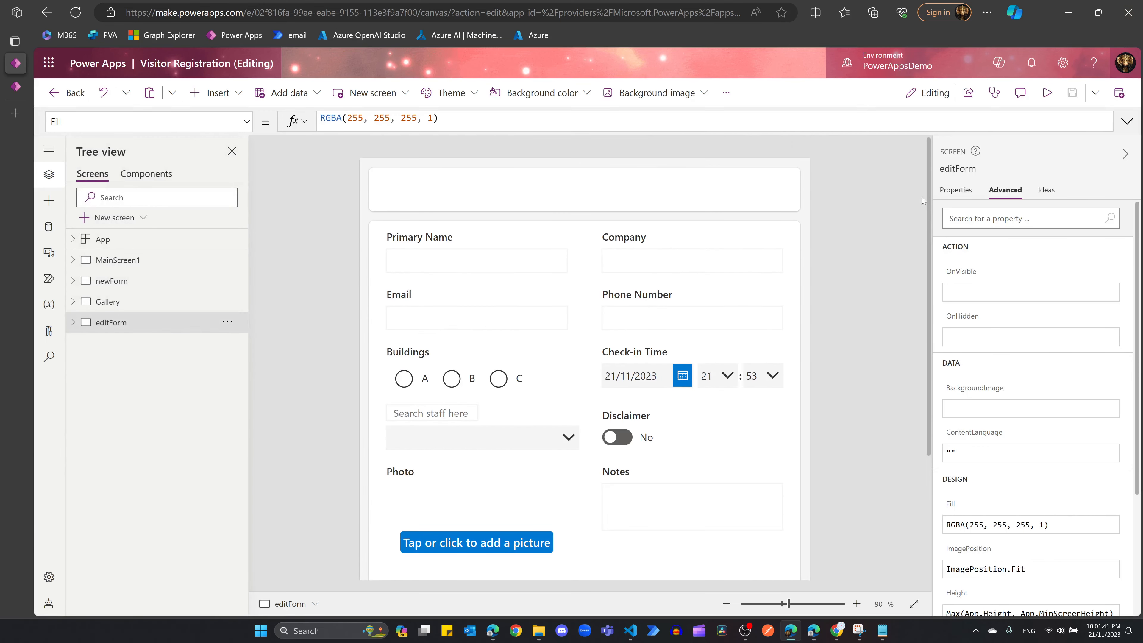
click(999, 62)
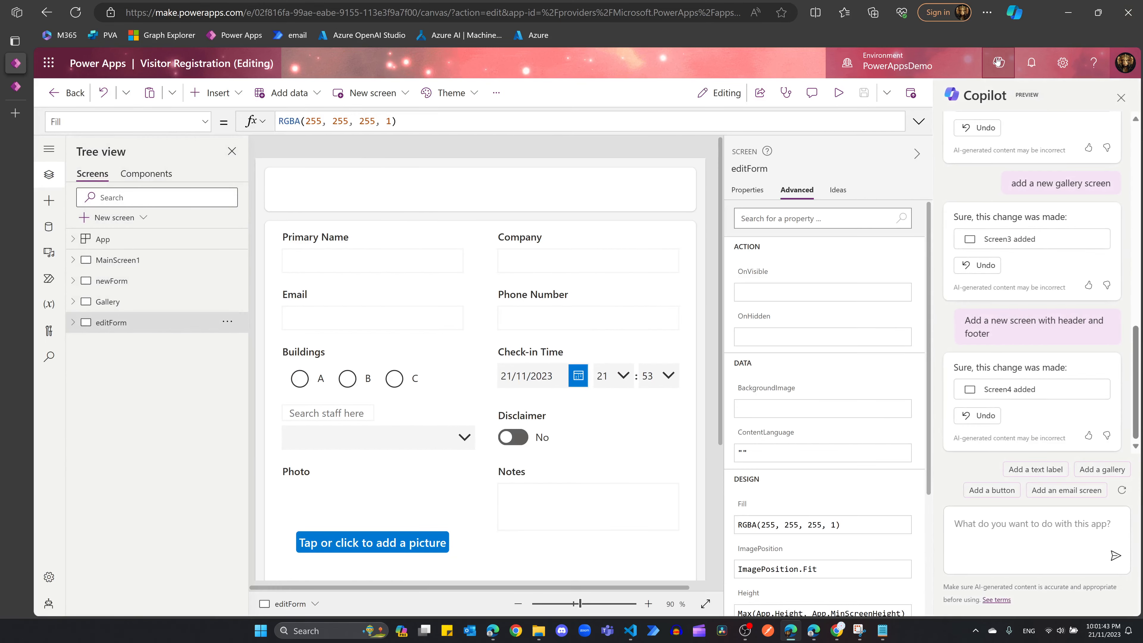
Step: Ask Copilot why clicking a gallery item opens an empty editForm screen
click(1022, 529)
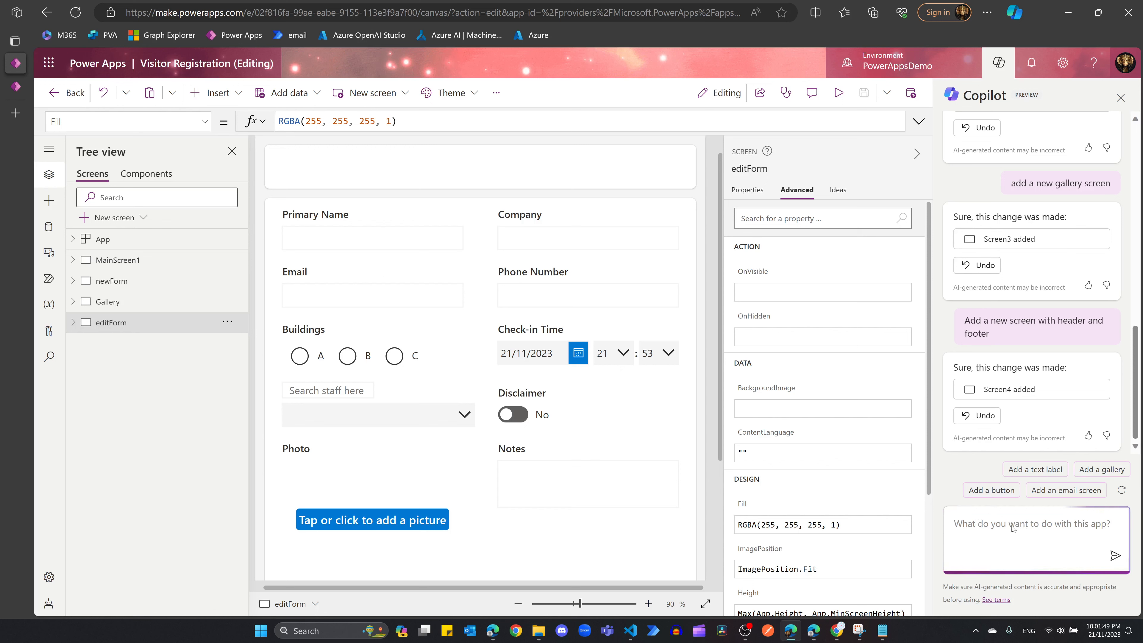
text(When I)
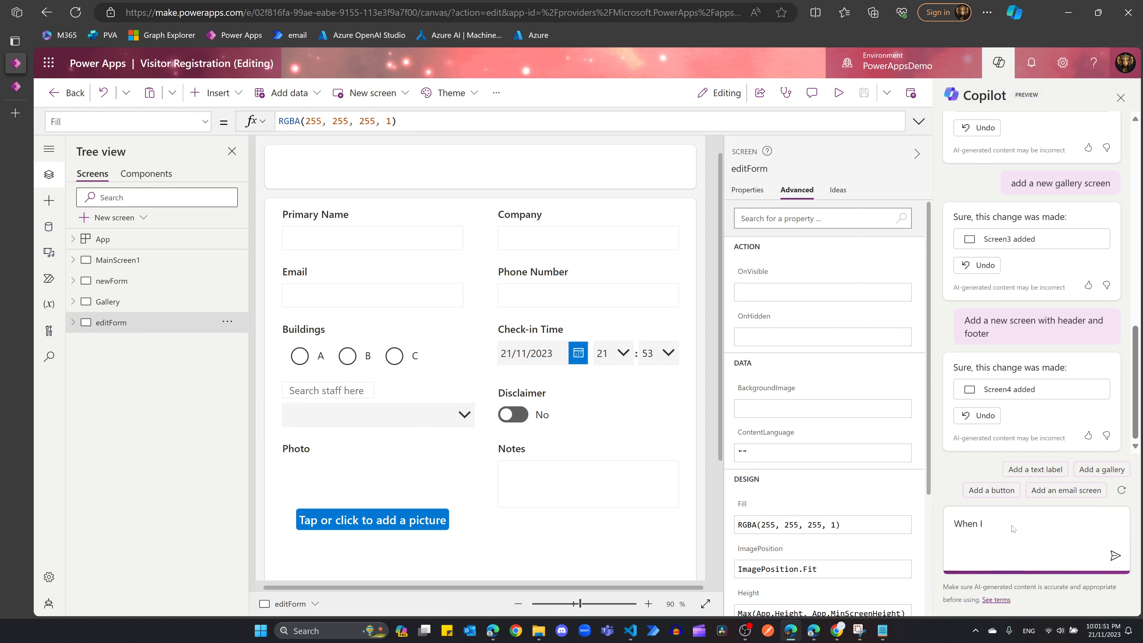
text( click item from the galllery, it took us)
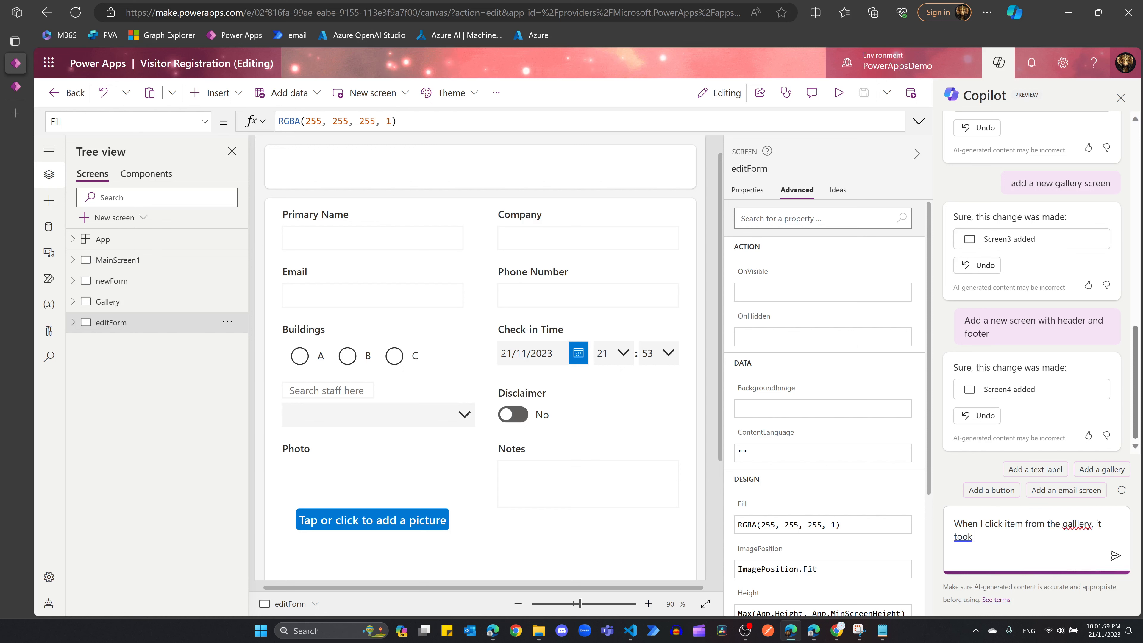
key(BackSpace)
key(BackSpace)
key(BackSpace)
text(me to the )
text(editf)
text(rom)
key(BackSpace)
key(BackSpace)
key(BackSpace)
text(orm screen w)
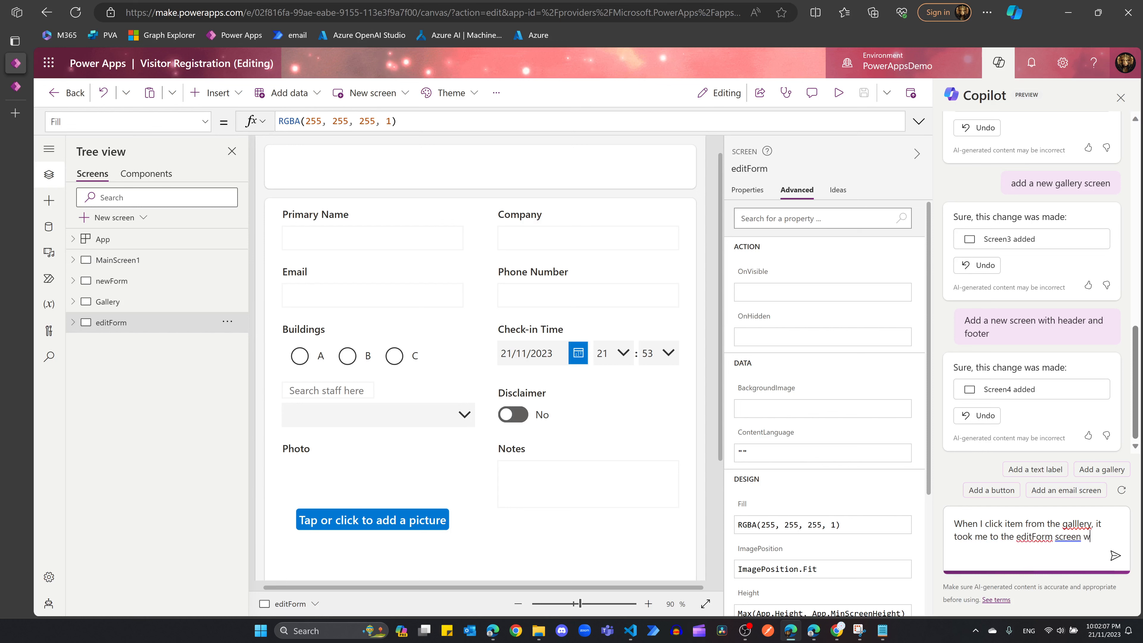
text(ith no conte)
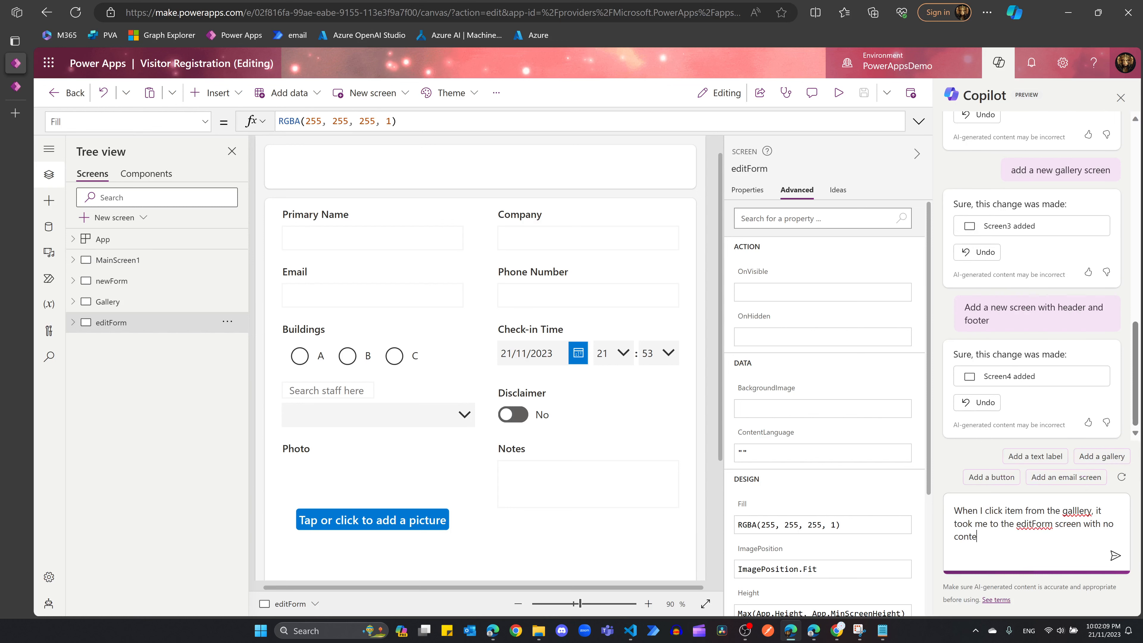
text(nt displayed)
key(Return)
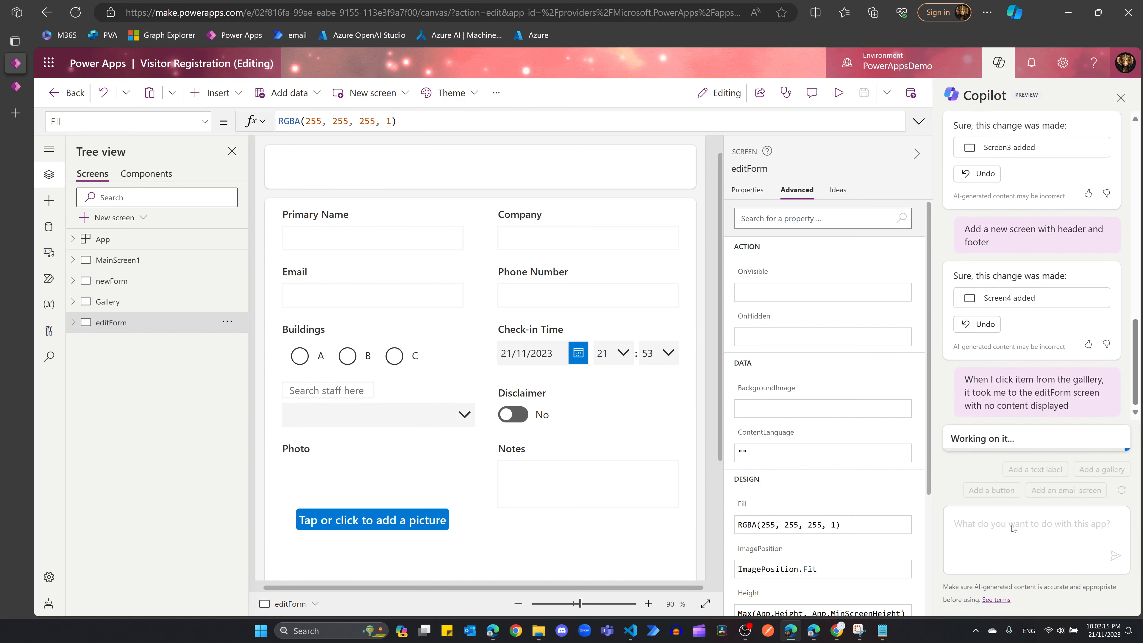
click(521, 546)
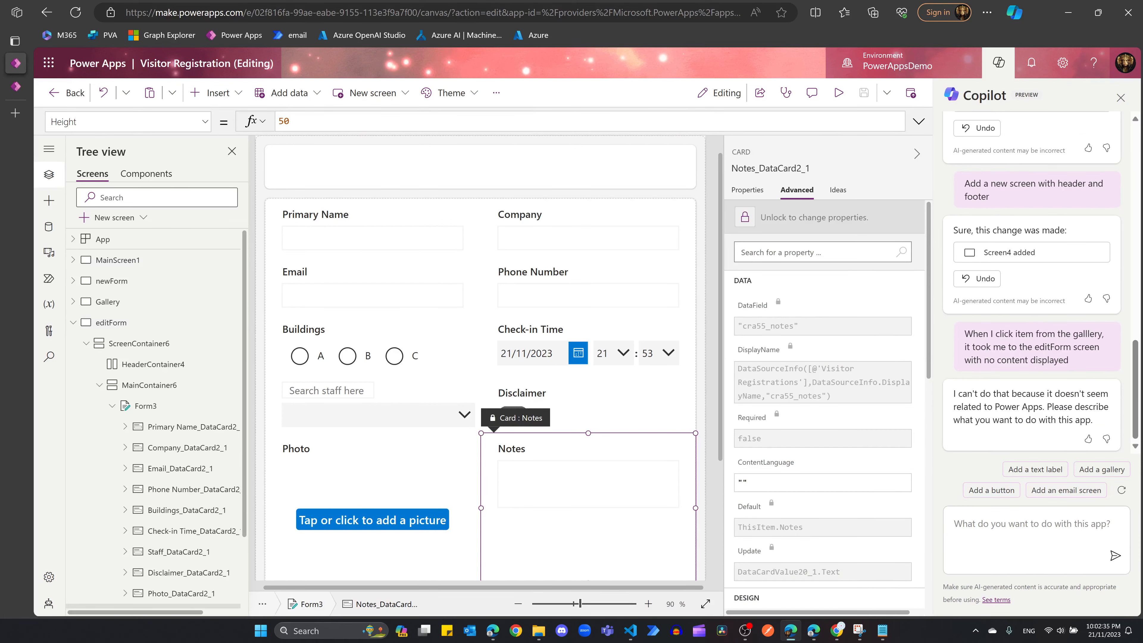
Step: Review Copilot's reply, check Form2 on newForm, and close the Copilot chat
drag(949, 403, 1043, 410)
click(1035, 422)
click(916, 153)
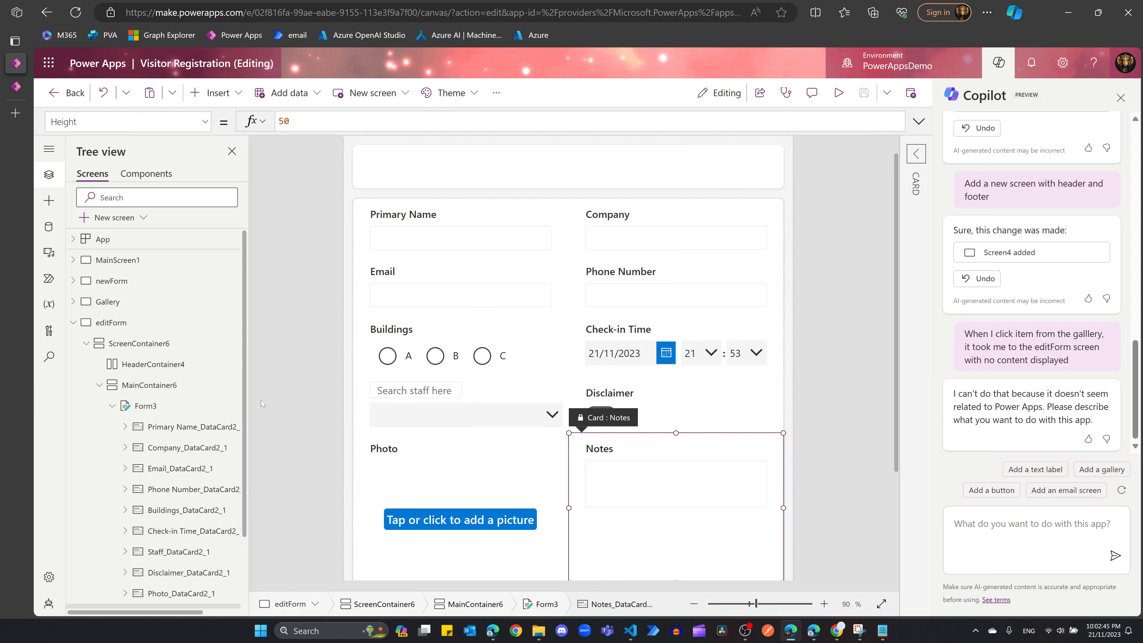
drag(245, 377, 252, 413)
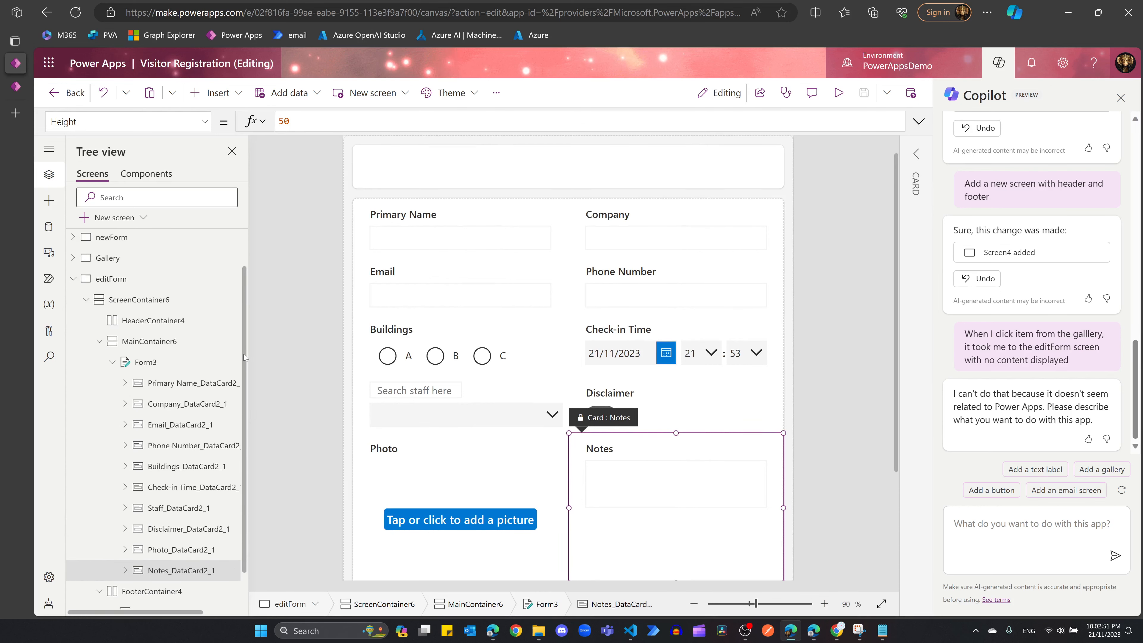
click(73, 278)
click(105, 283)
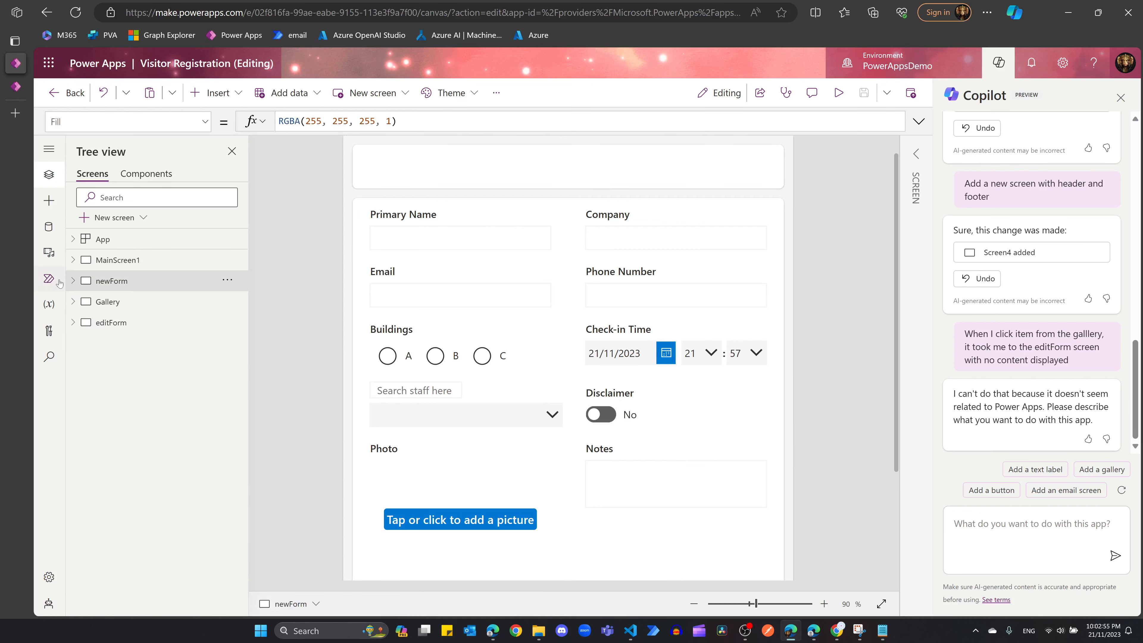
click(73, 280)
click(144, 365)
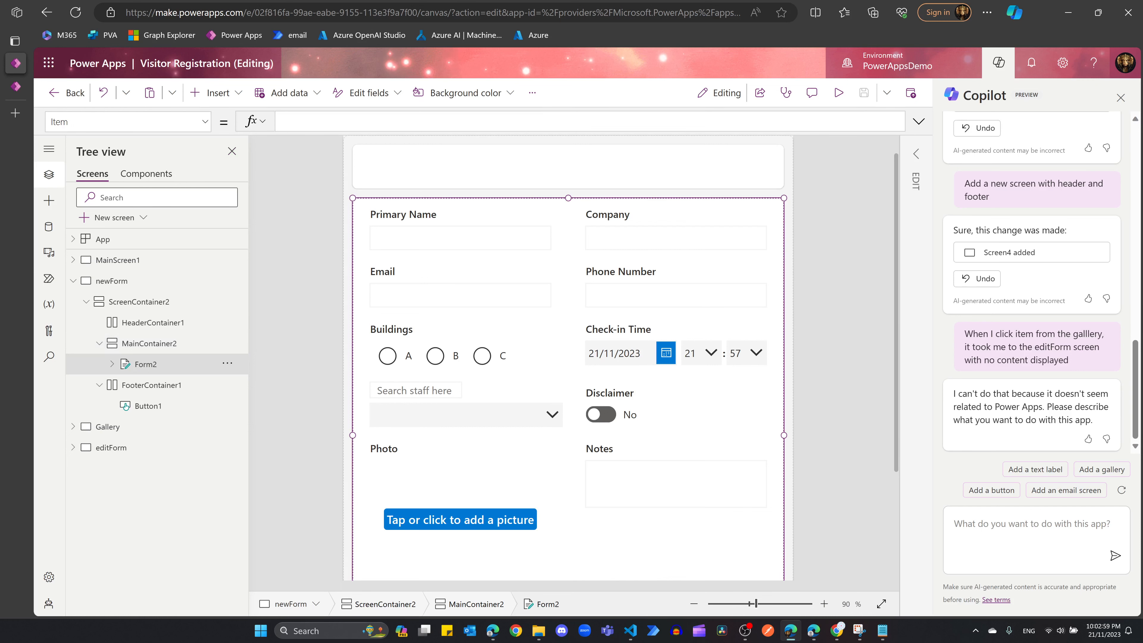
click(999, 62)
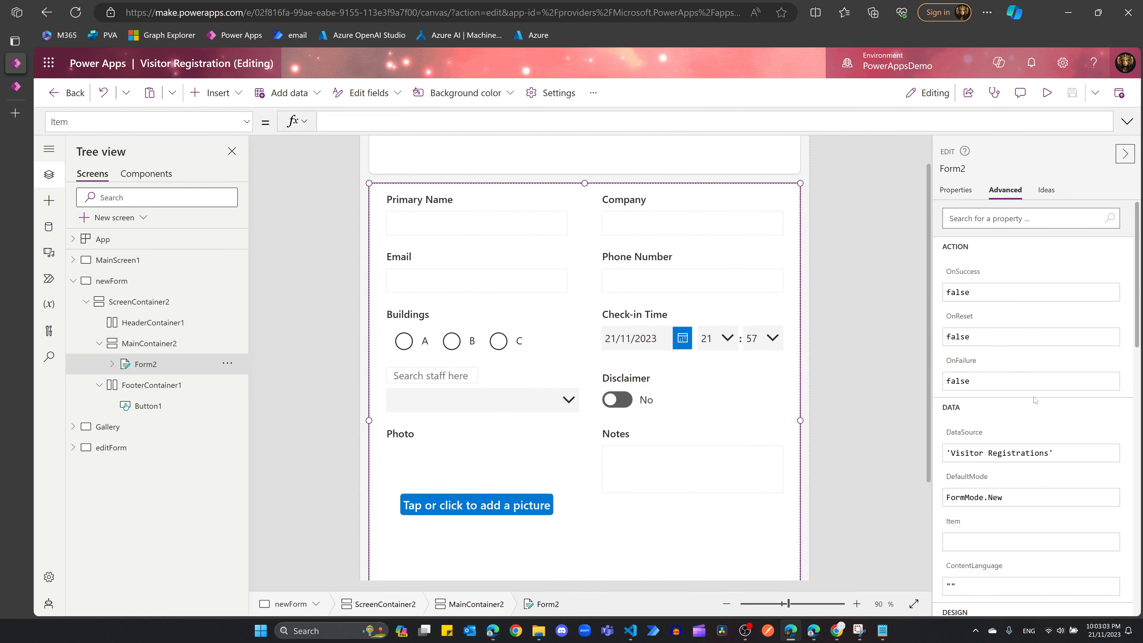
scroll(1025, 302, down, 2)
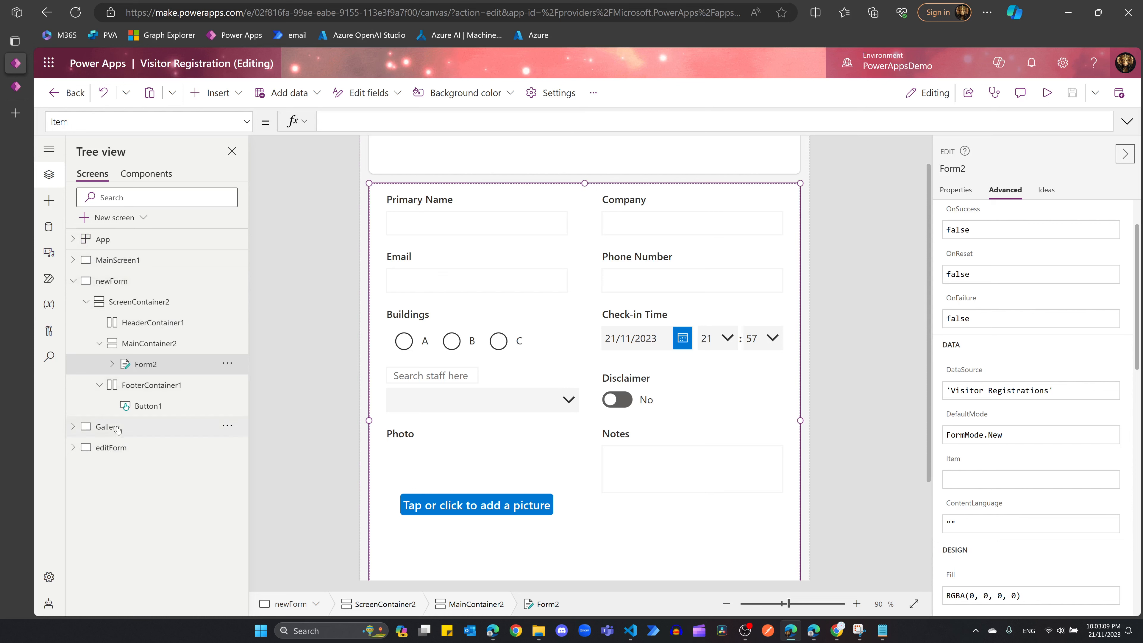
Step: Set Form3's Item property on the editForm screen to Gallery2.Selected
click(113, 449)
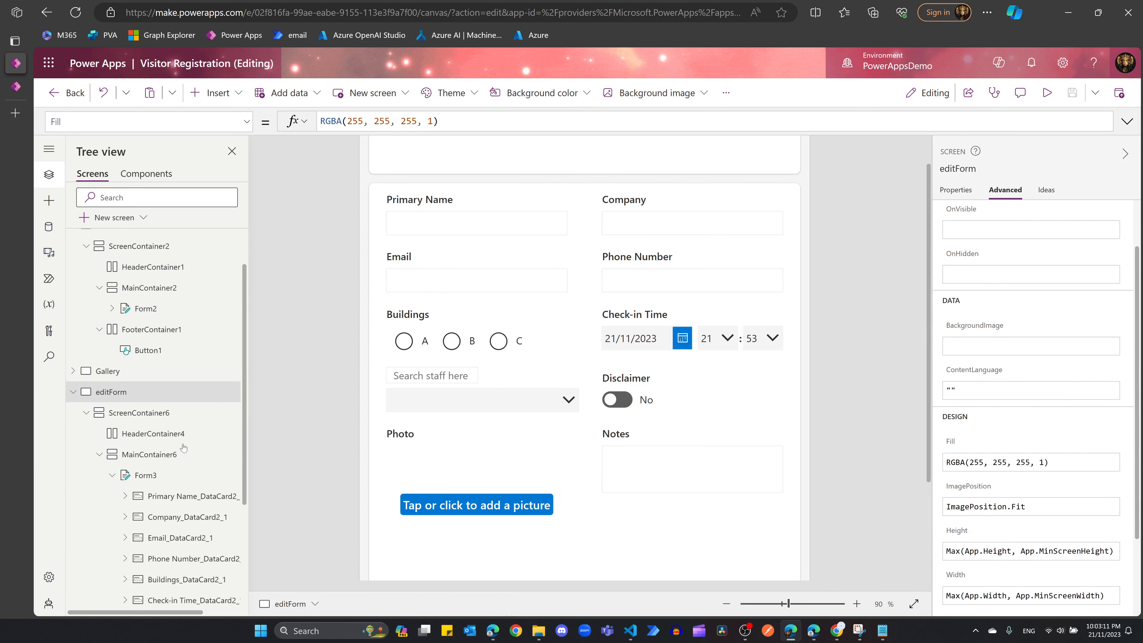
scroll(1004, 460, down, 2)
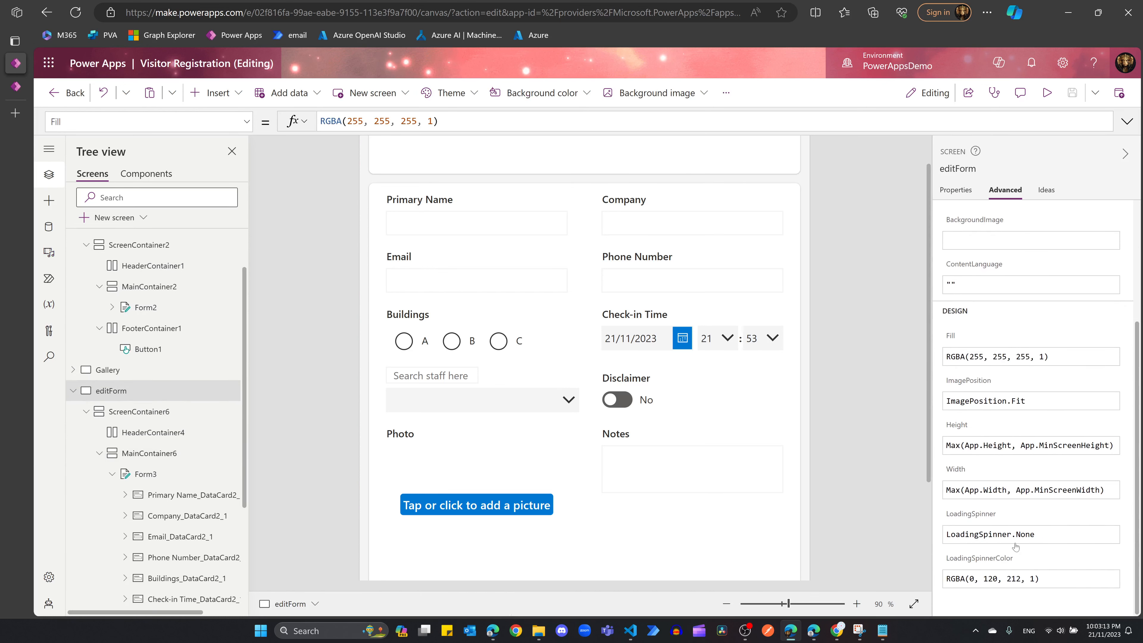
scroll(1002, 493, up, 3)
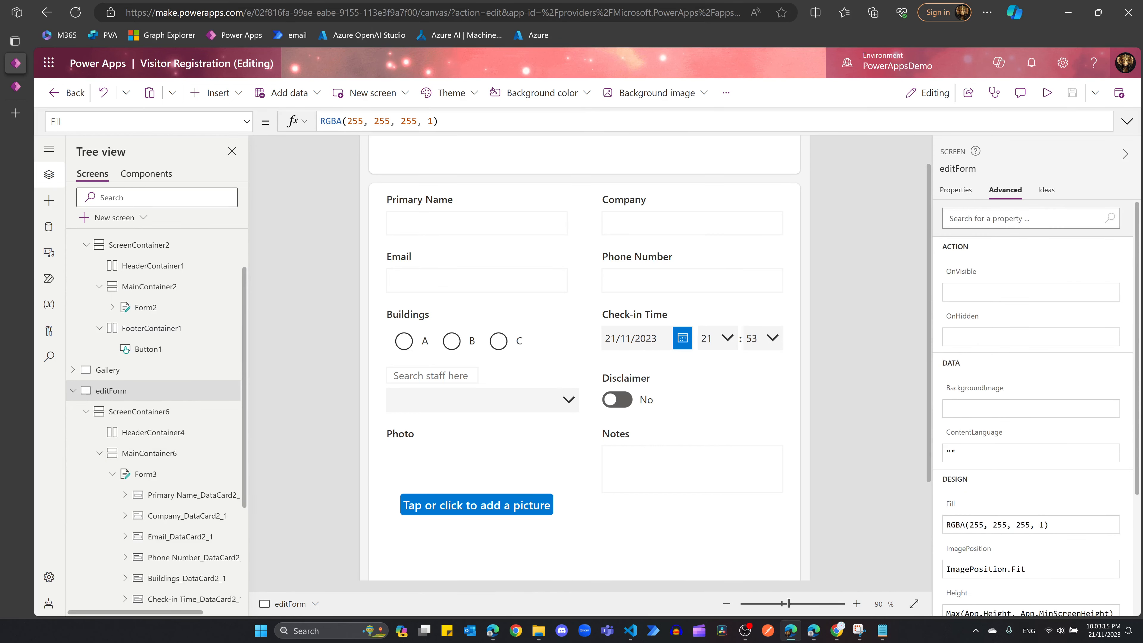
click(955, 189)
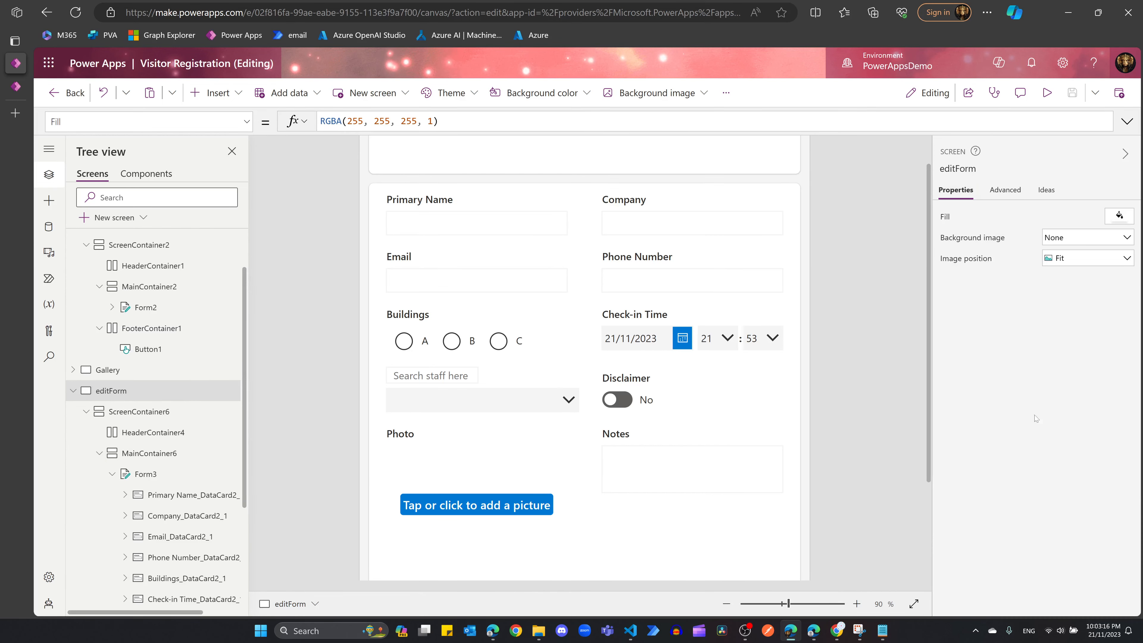
click(149, 476)
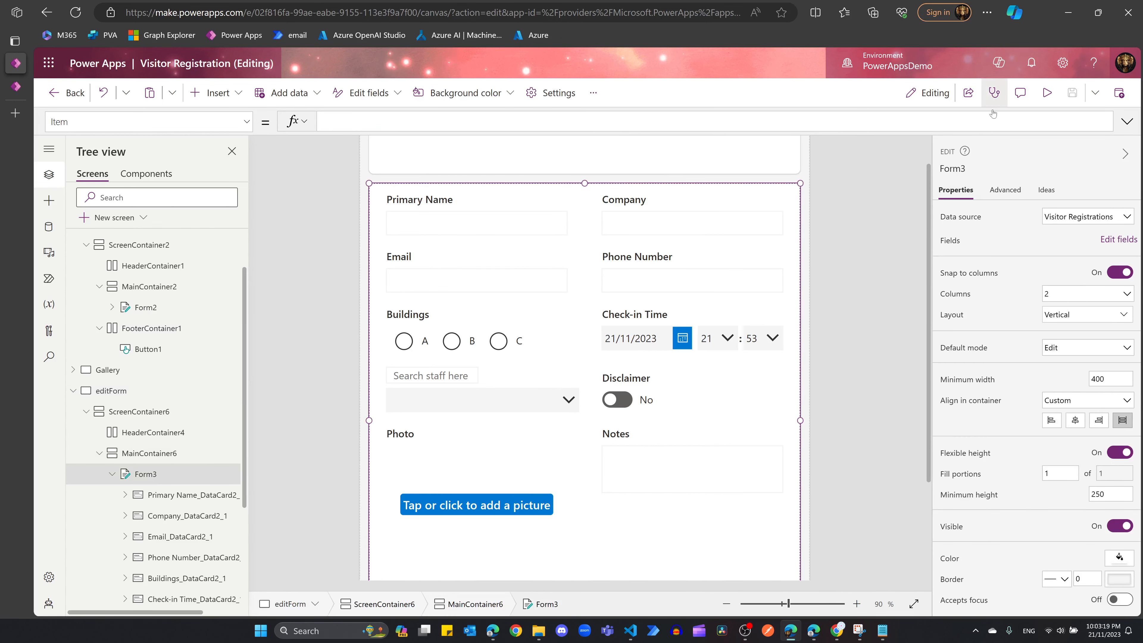
click(1004, 189)
click(961, 545)
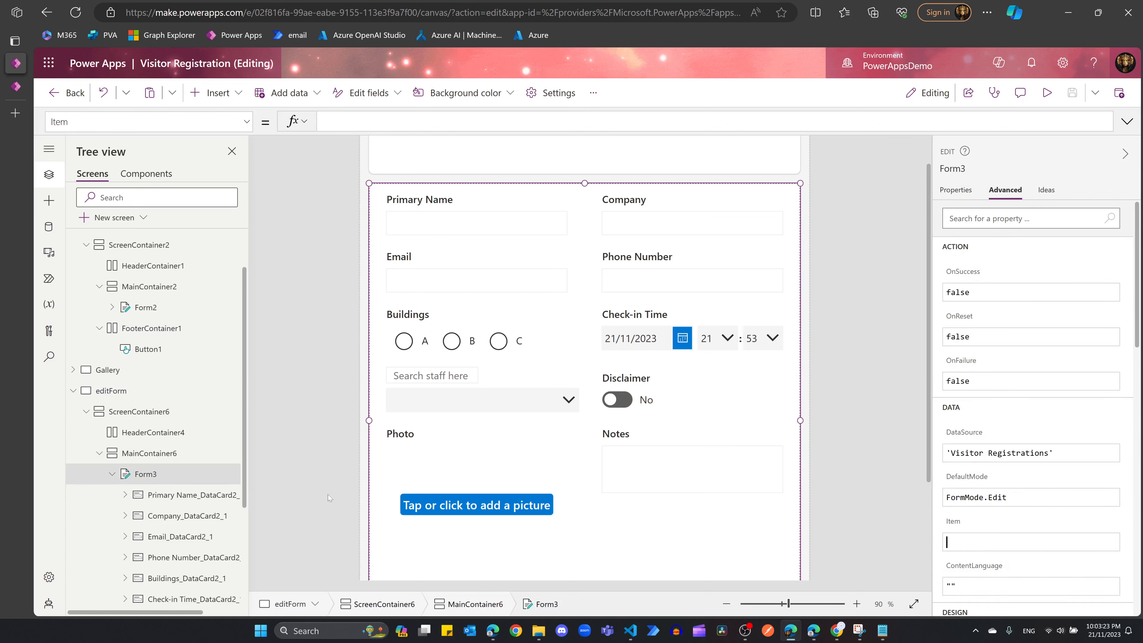
click(73, 369)
click(72, 370)
scroll(145, 419, down, 1)
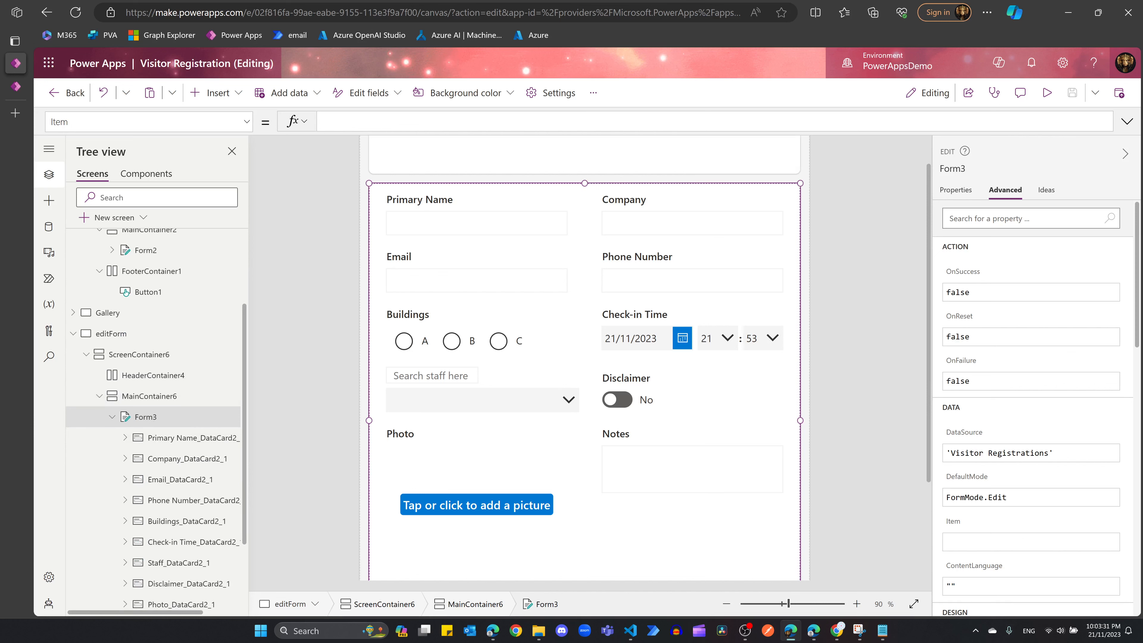
text(Gallery2.se)
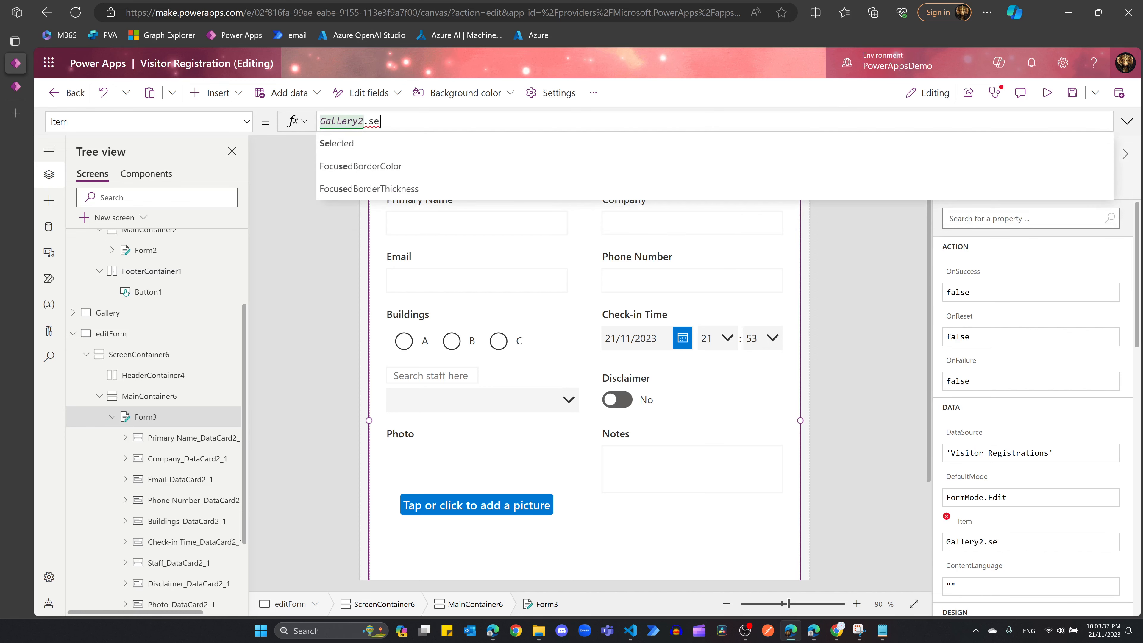
click(355, 144)
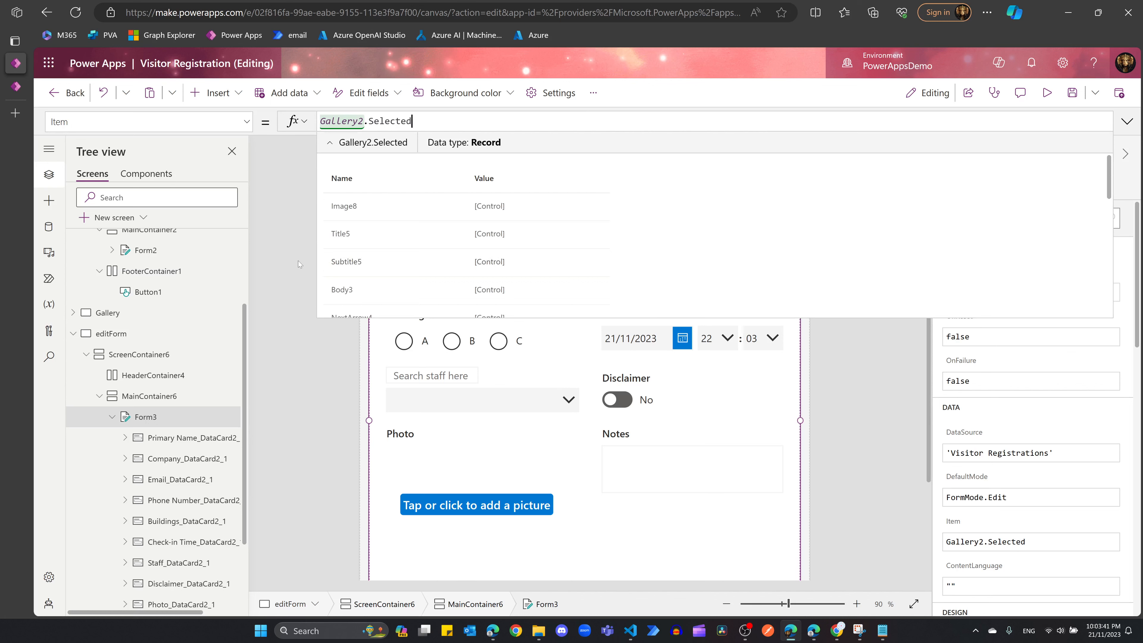
scroll(193, 363, up, 3)
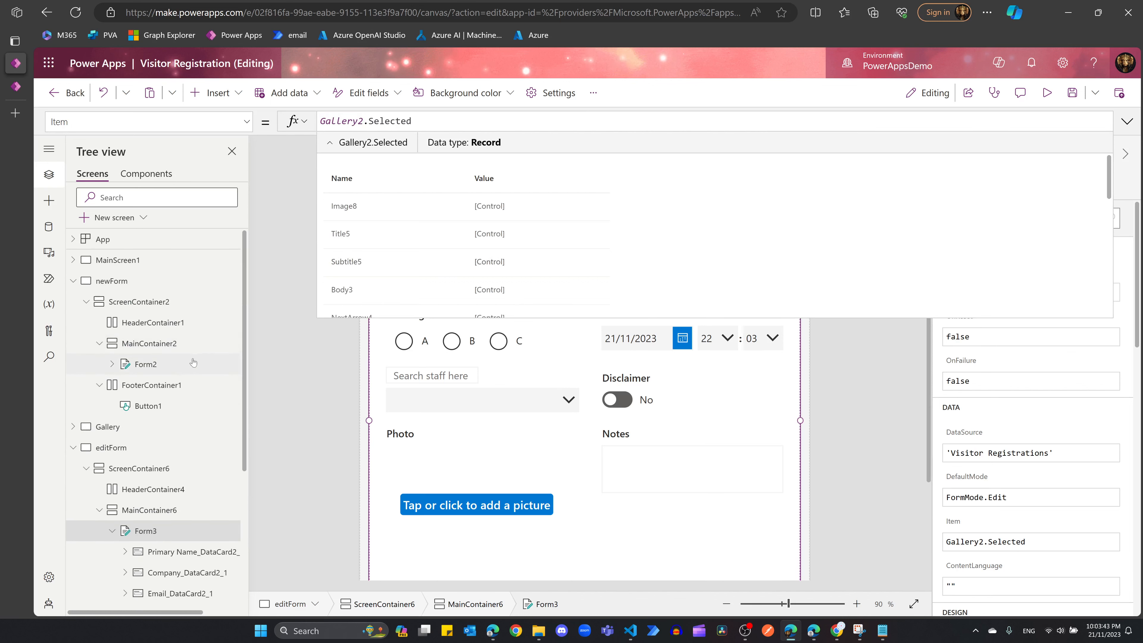
Step: Preview the app from the Gallery screen and open the second visitor's record in editForm
click(108, 426)
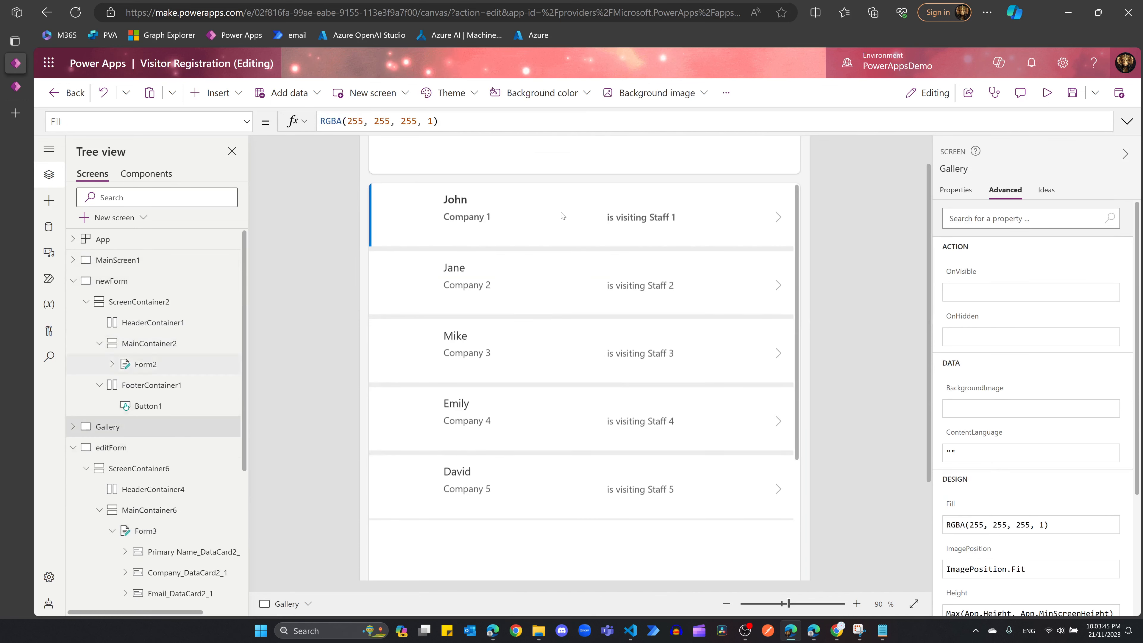
click(1047, 93)
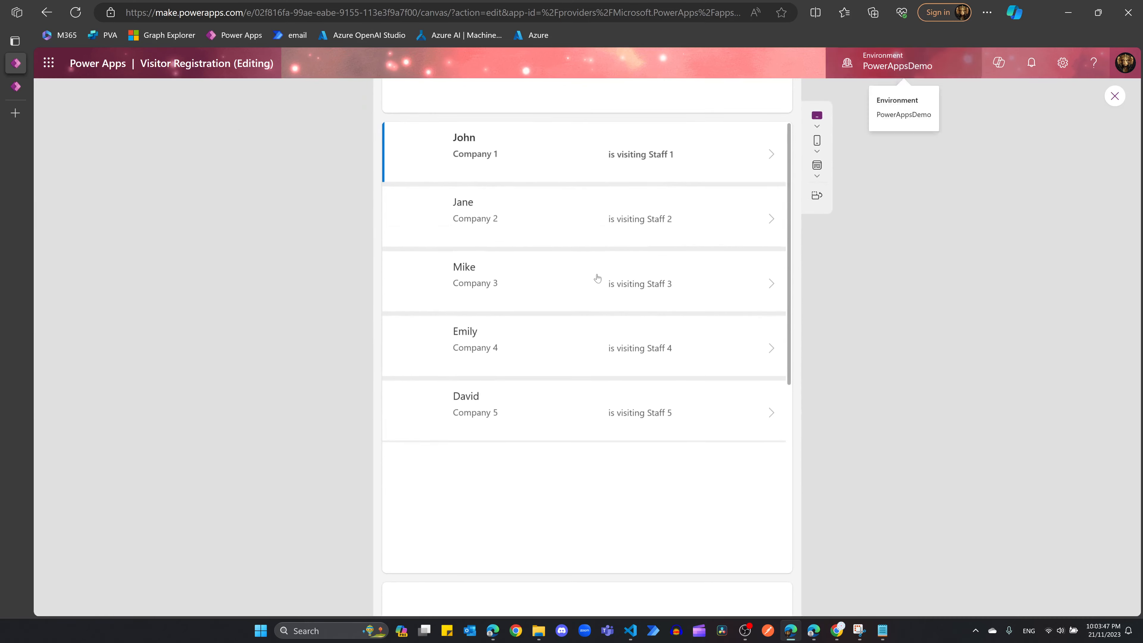
click(486, 230)
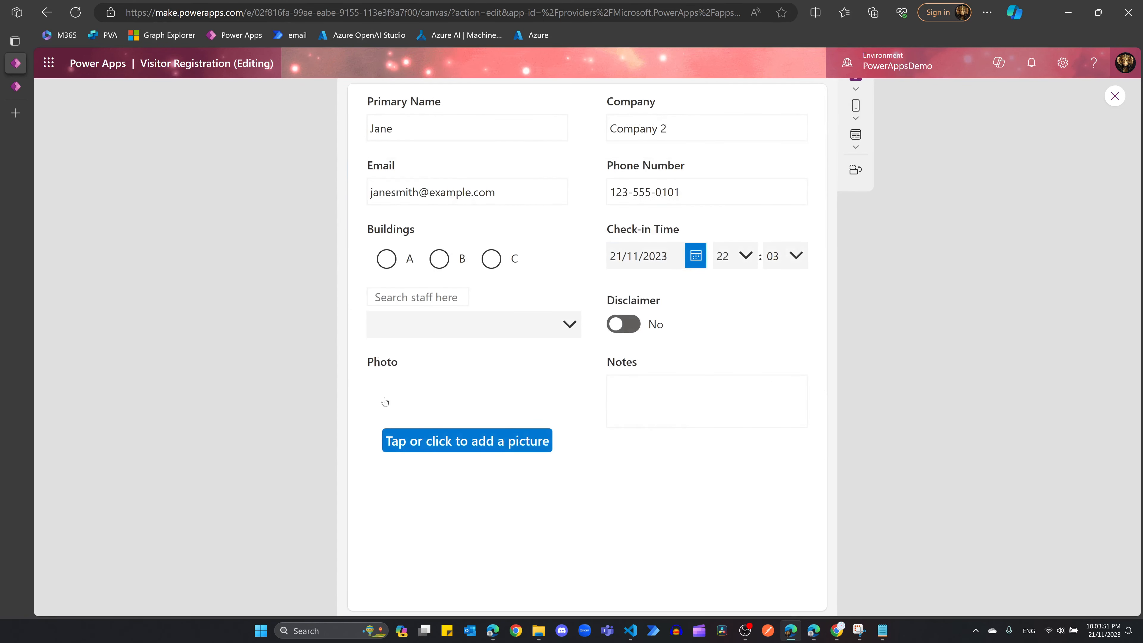
scroll(486, 425, down, 1)
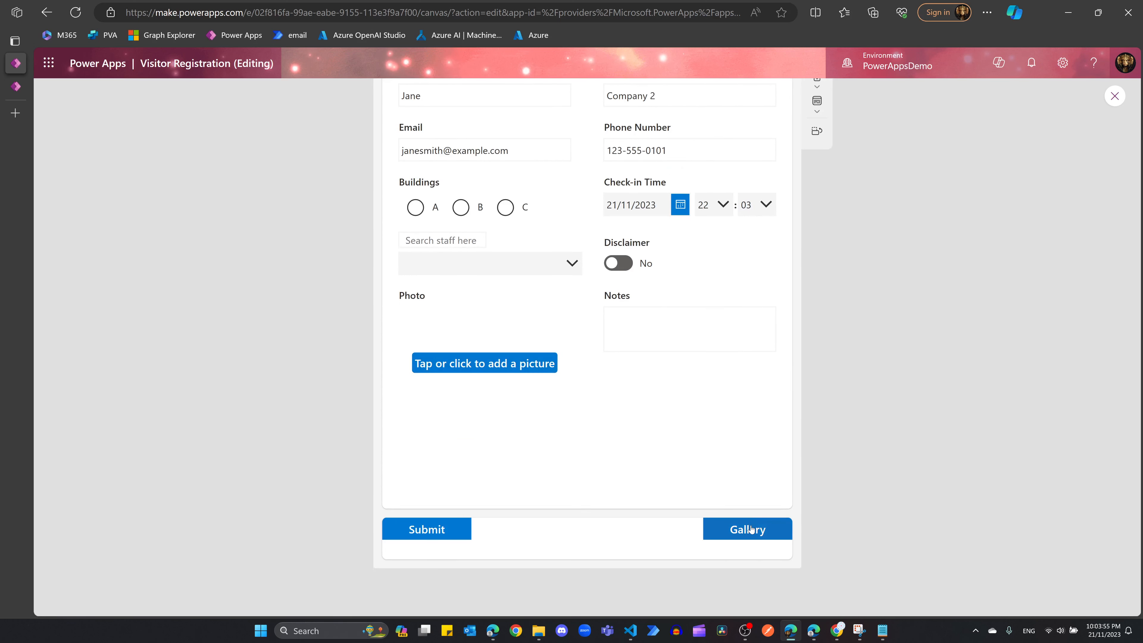
scroll(663, 470, up, 2)
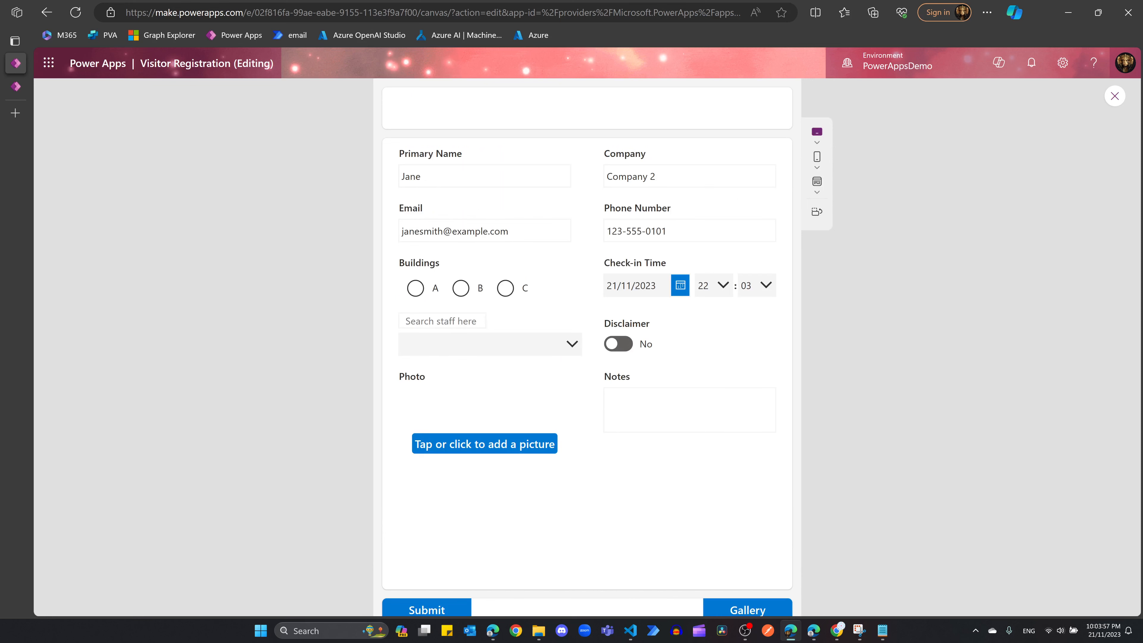
scroll(739, 598, down, 3)
click(748, 487)
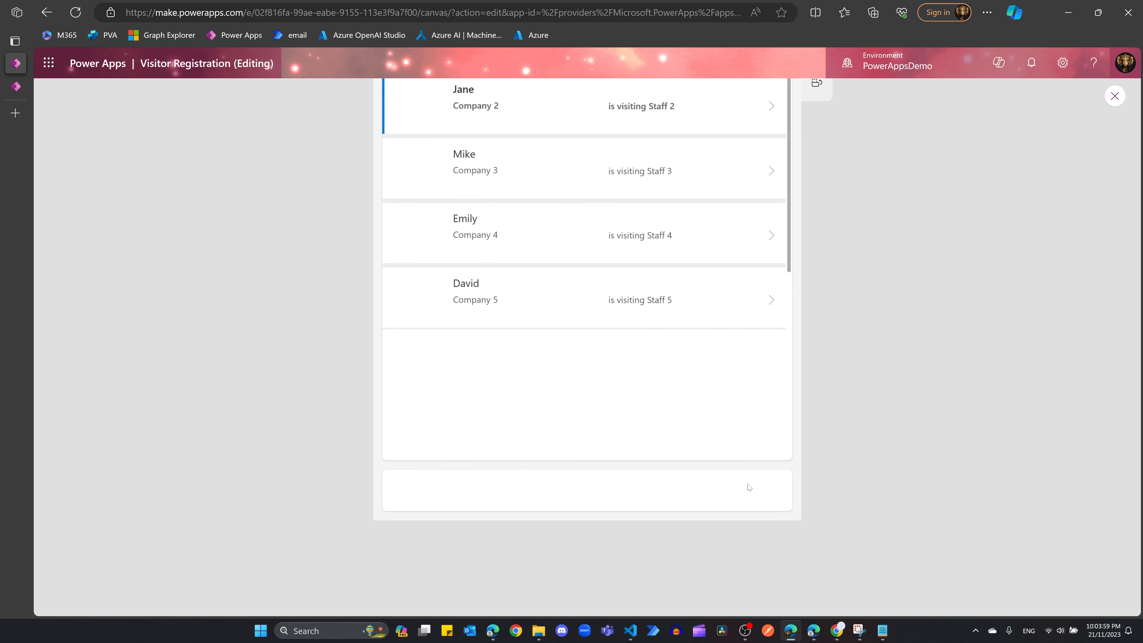
scroll(680, 446, up, 3)
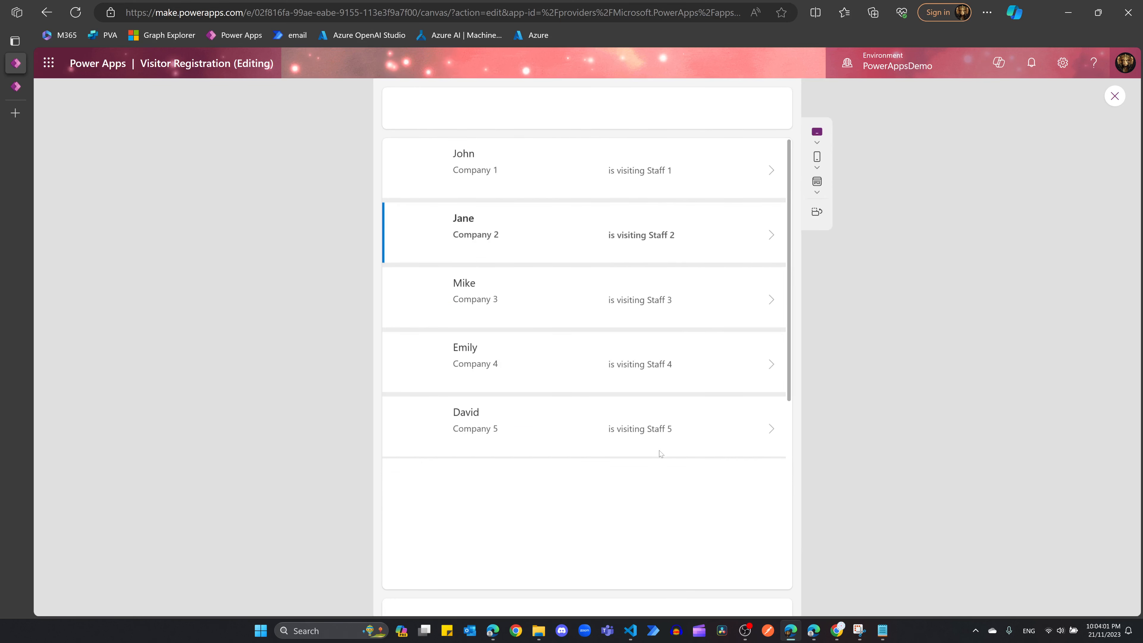
click(695, 236)
Step: Change the visitor's company to Company 21 and pick a staff member found by name search
click(670, 175)
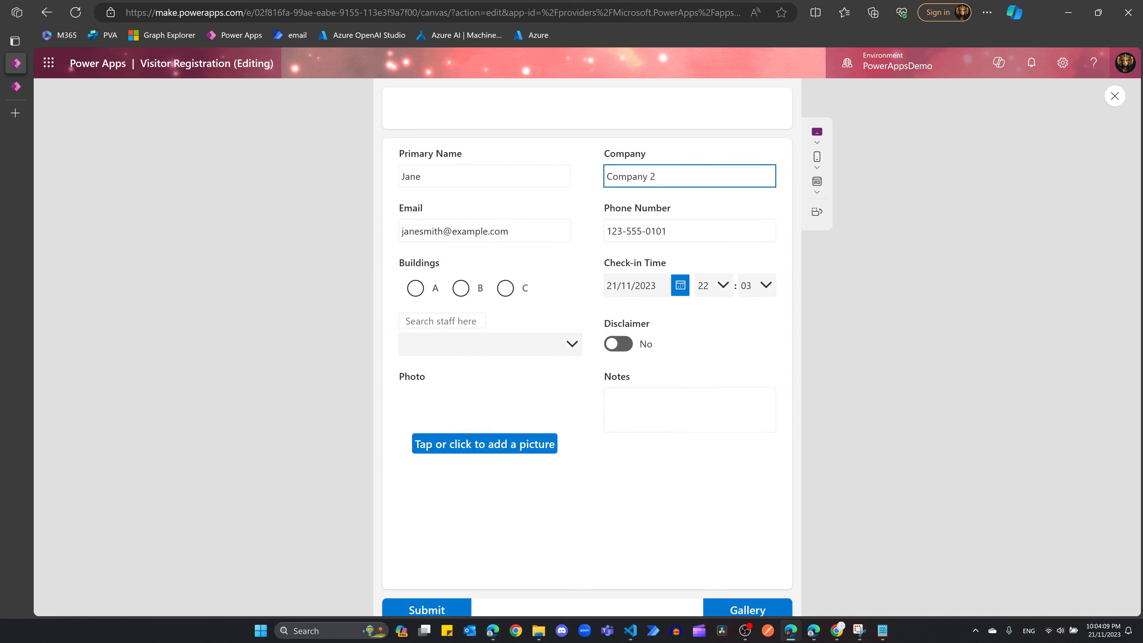
key(BackSpace)
key(BackSpace)
key(BackSpace)
key(BackSpace)
key(BackSpace)
key(BackSpace)
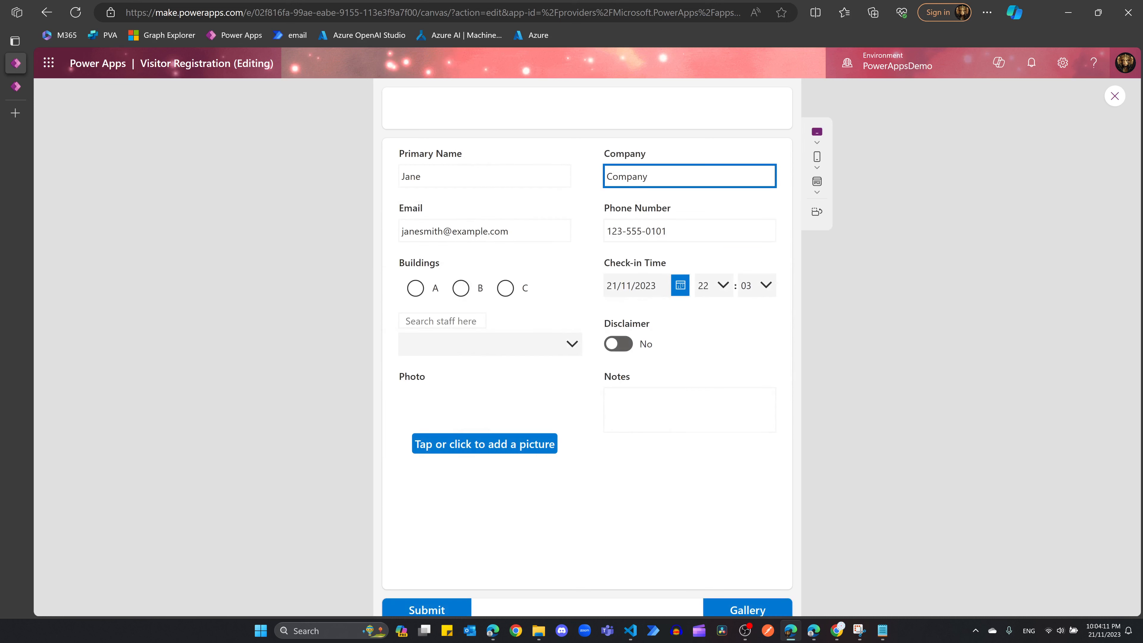
text(pany 21)
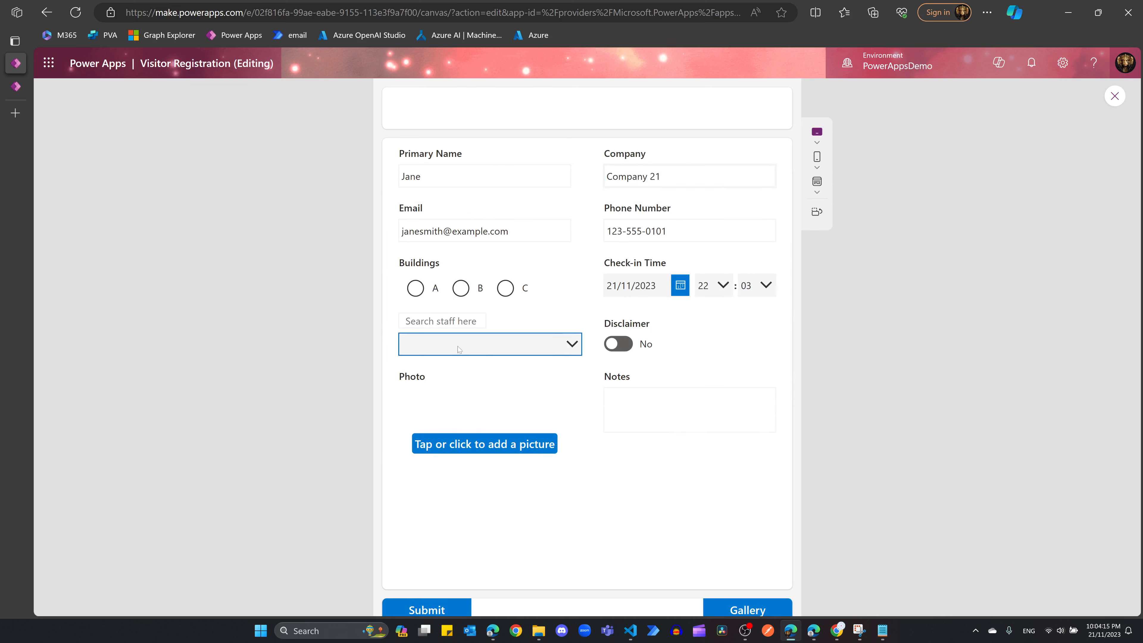
click(442, 321)
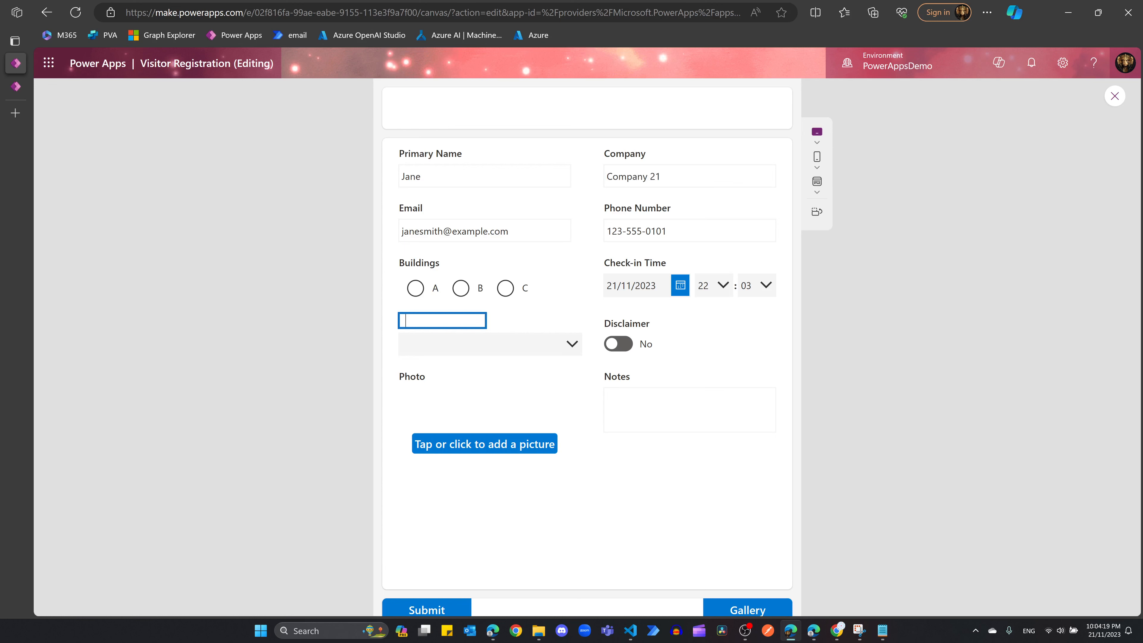
text(Tony)
click(556, 349)
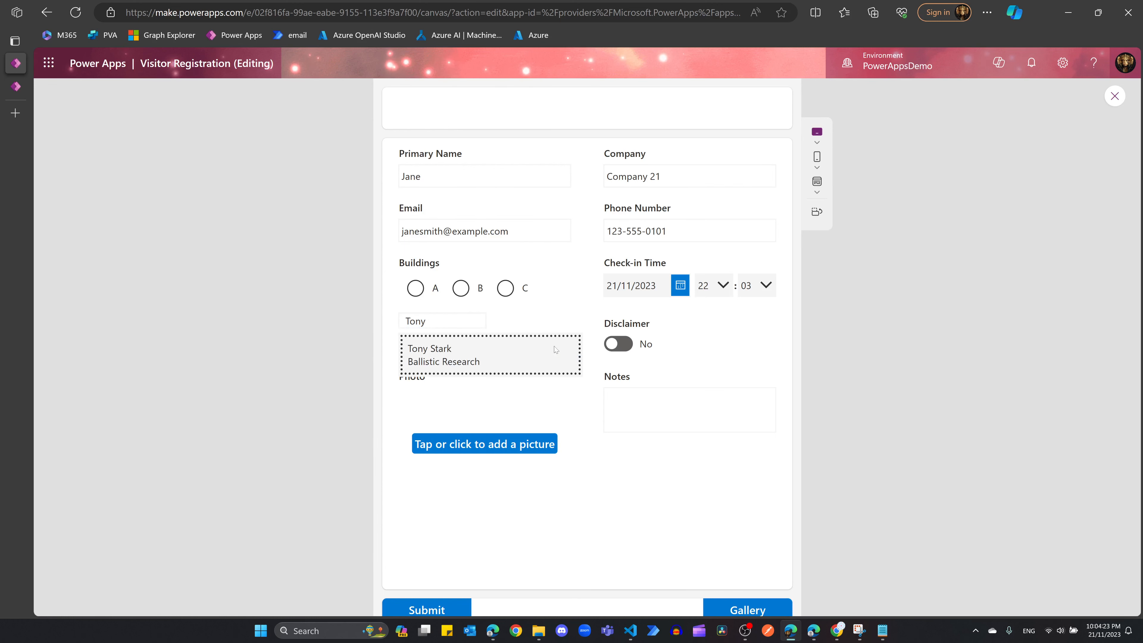
click(451, 358)
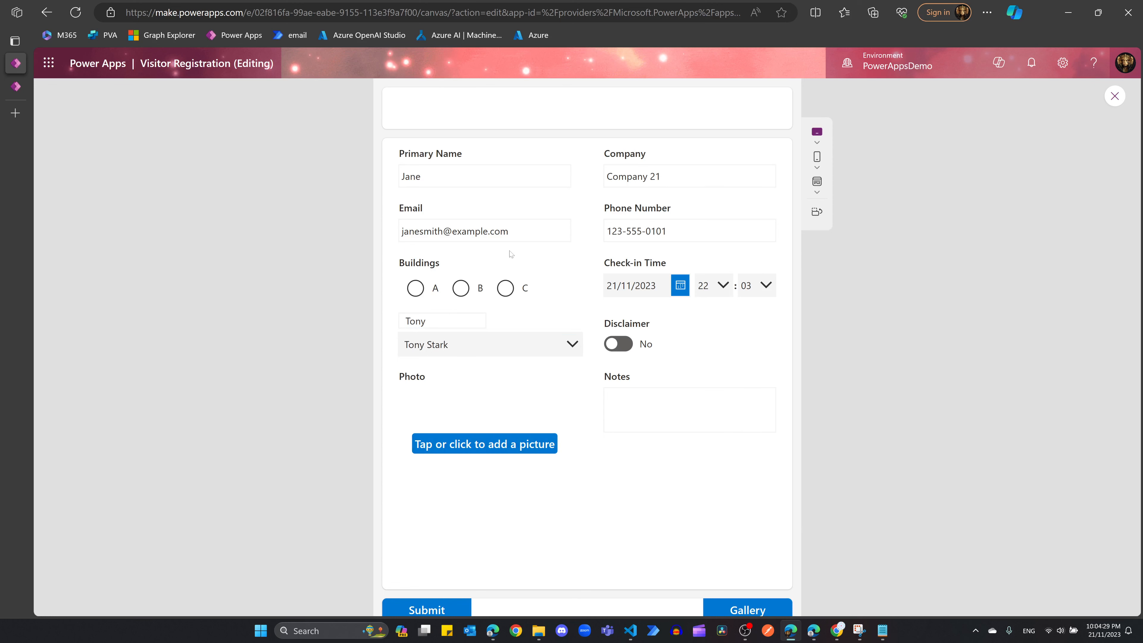
Step: Submit the edited visitor record and go back to the visitor list
scroll(564, 378, down, 3)
click(429, 485)
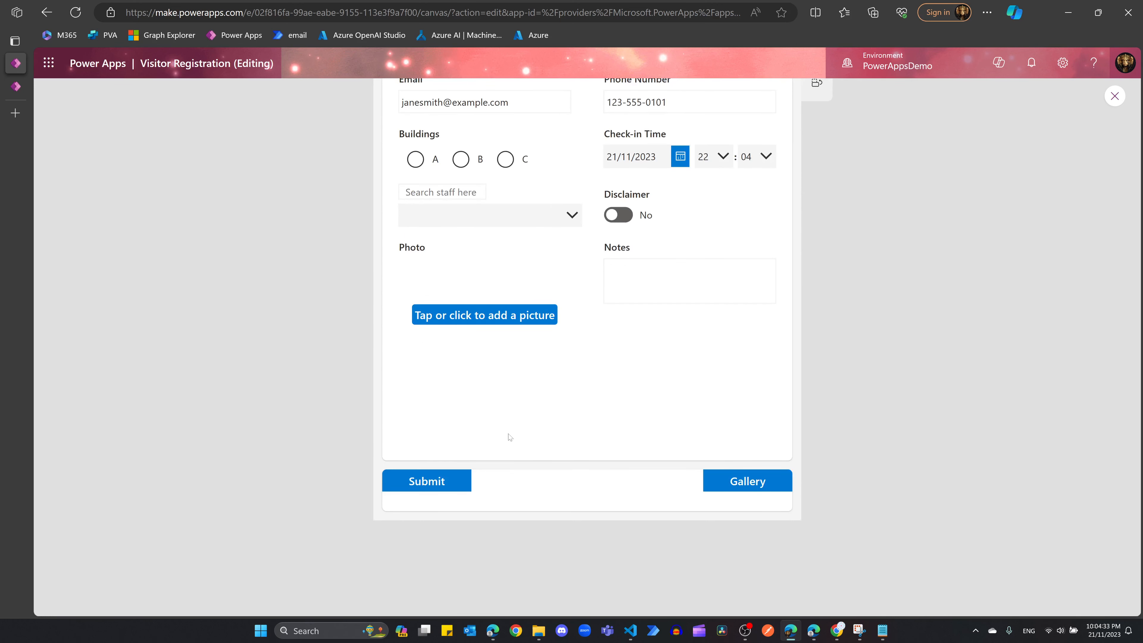
scroll(611, 435, up, 3)
scroll(508, 534, down, 3)
scroll(548, 404, up, 3)
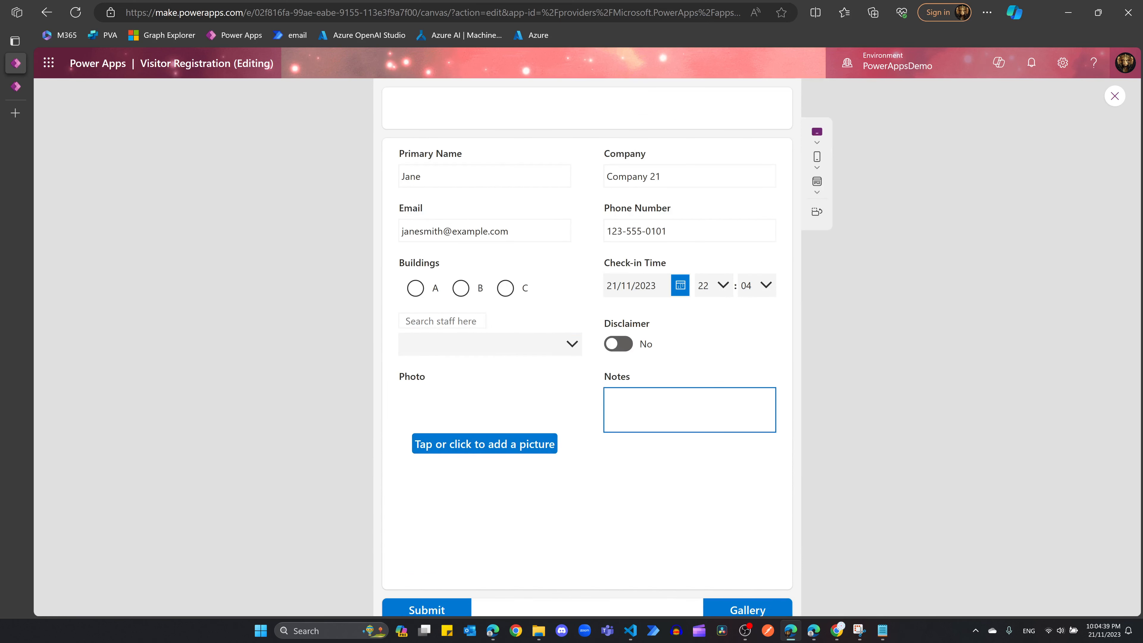
scroll(605, 369, down, 3)
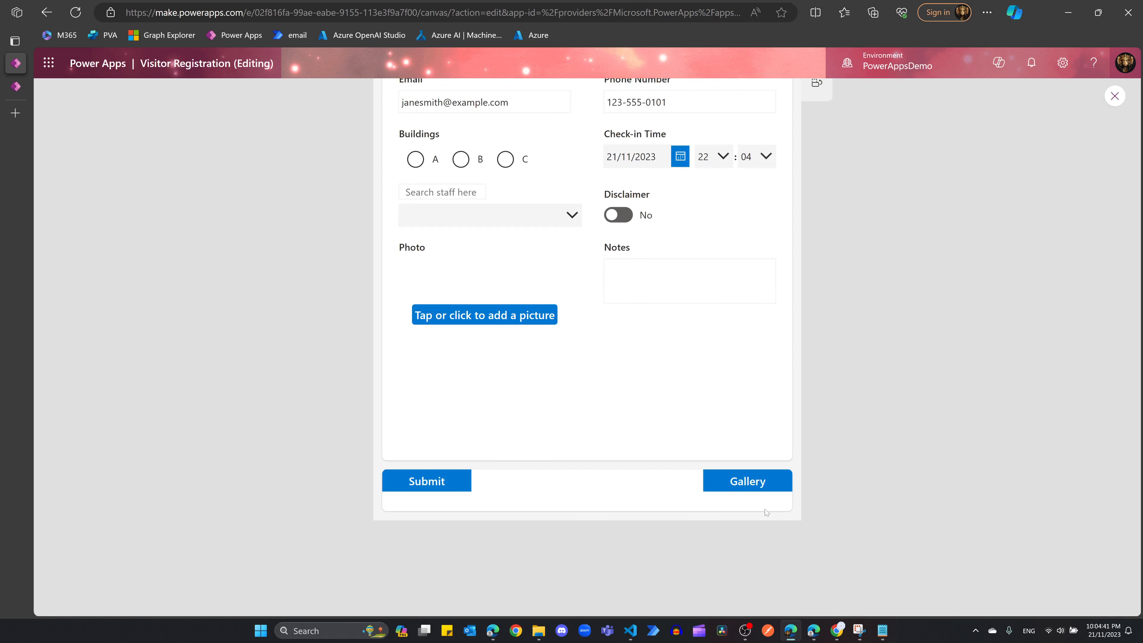
click(737, 472)
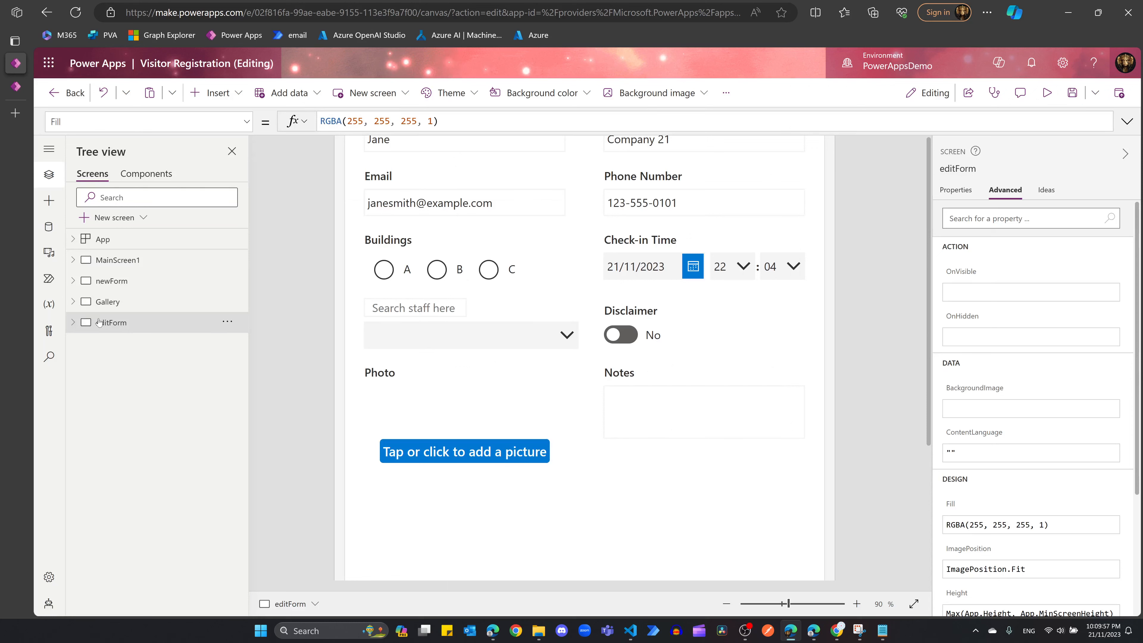
Step: Add a blank screen, Screen10, and rename it to Welcome
click(113, 220)
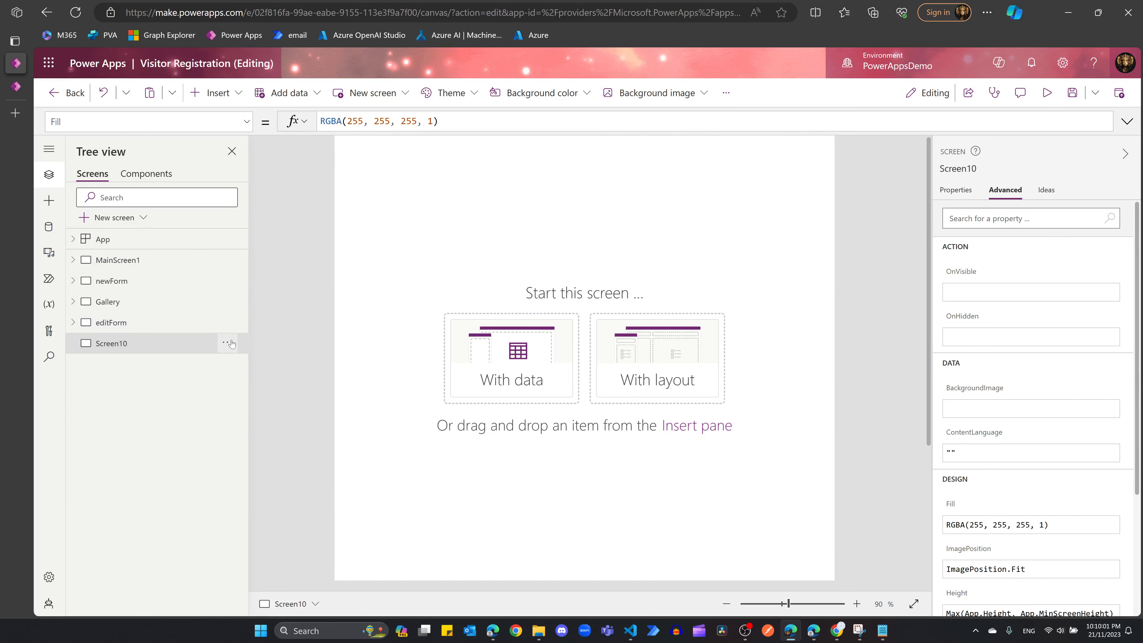
click(227, 342)
click(252, 459)
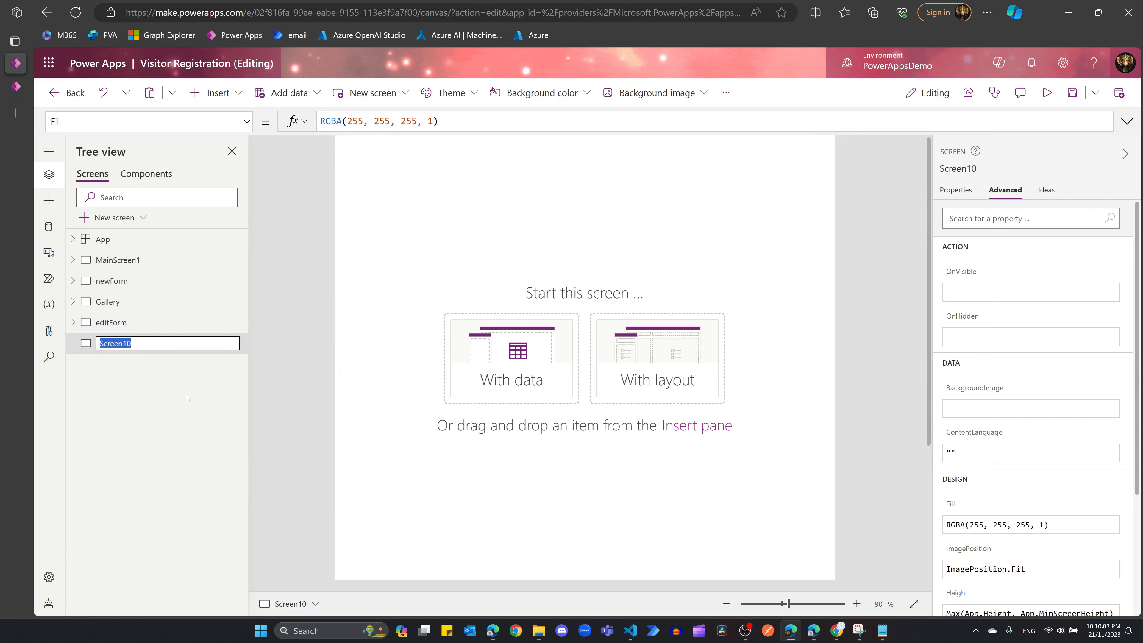
text(Welcome)
key(Return)
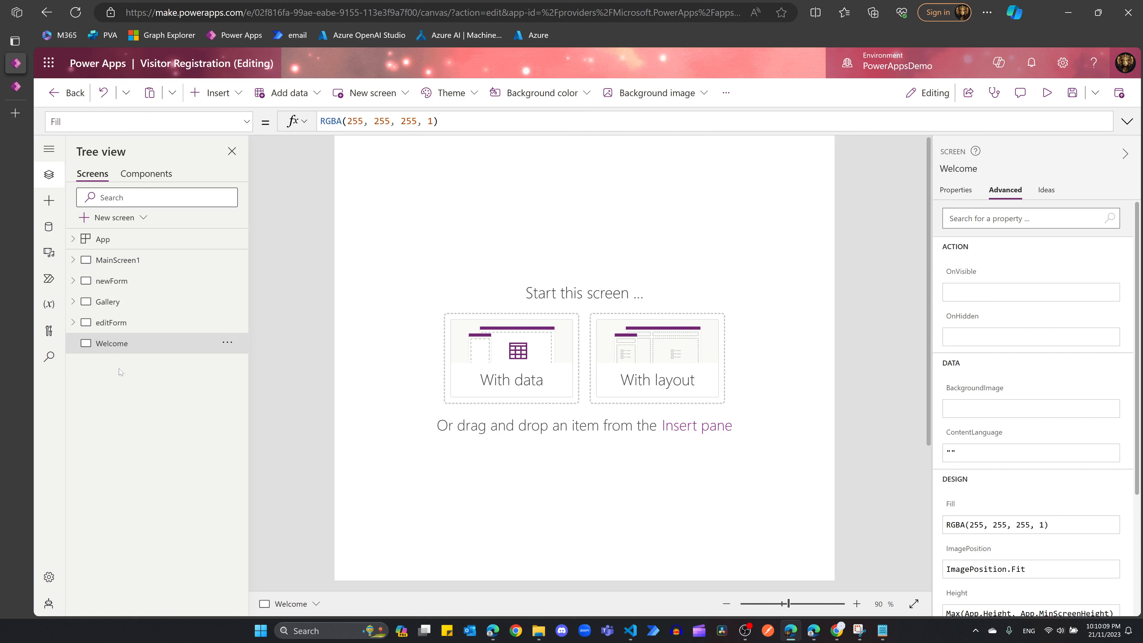
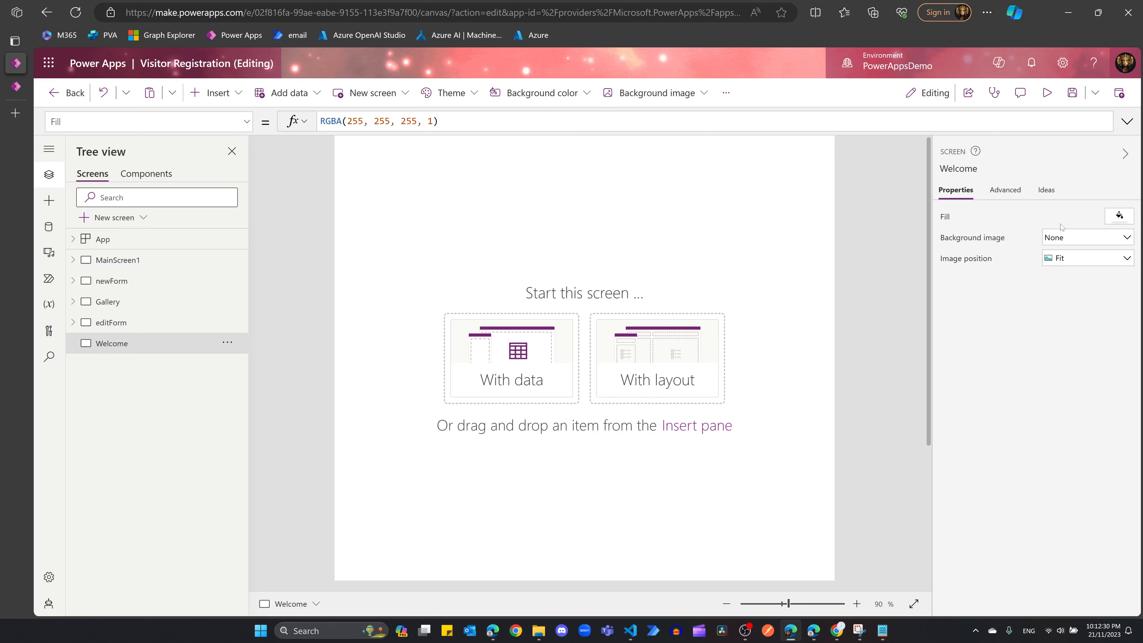
Step: Choose Mars as the Welcome screen's background image
click(1058, 238)
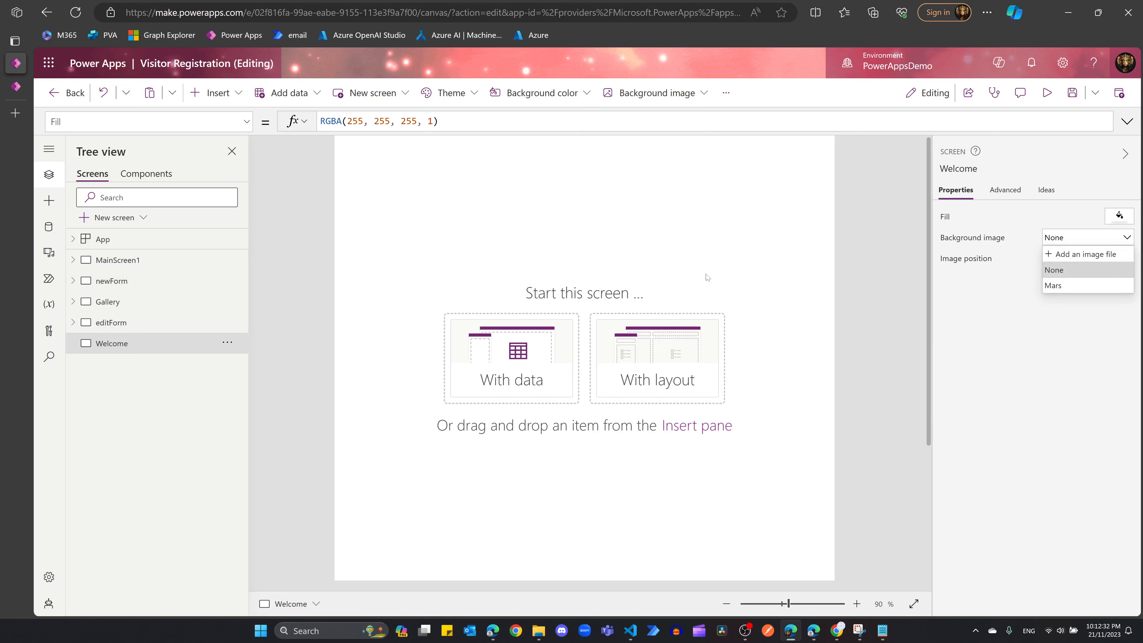
click(963, 193)
click(1049, 238)
click(1054, 285)
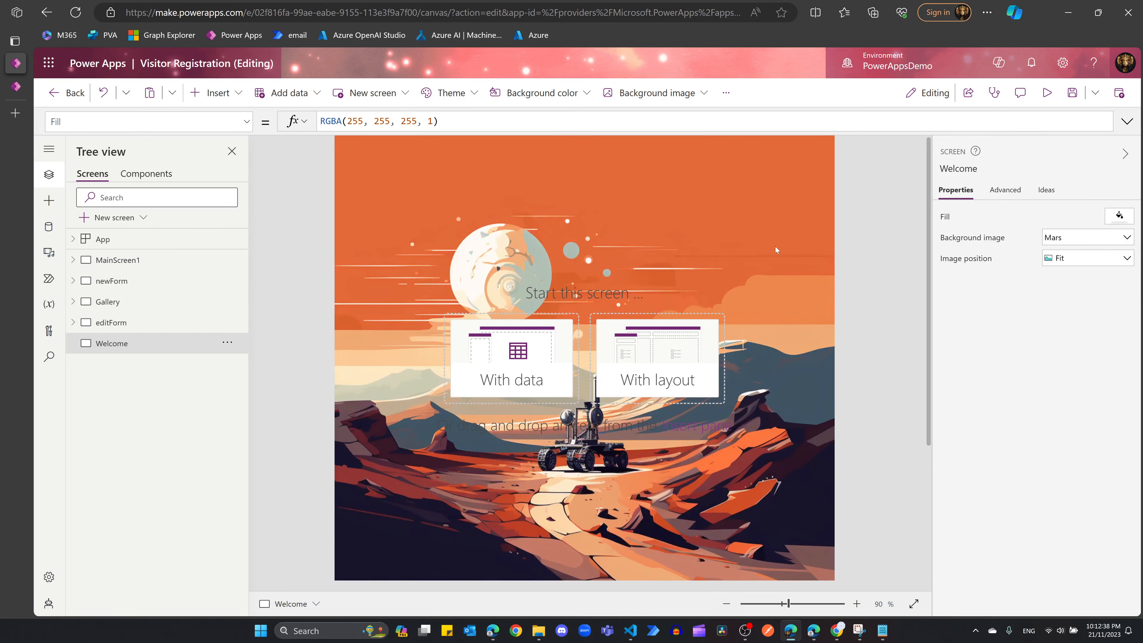
drag(927, 324, 919, 388)
scroll(919, 389, up, 3)
scroll(818, 305, down, 4)
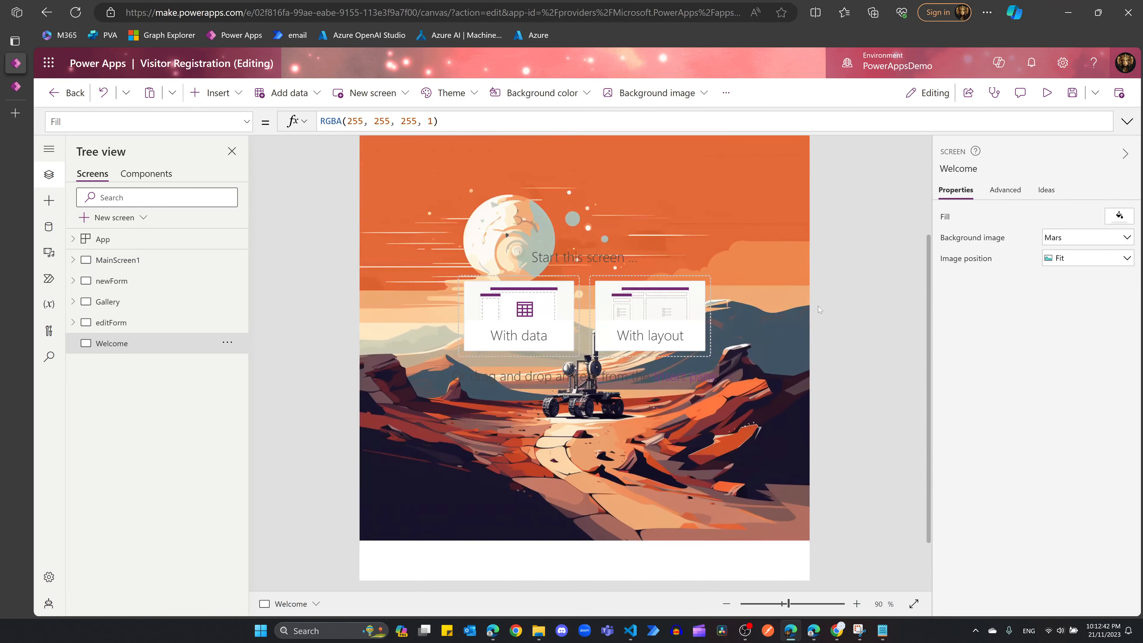
scroll(761, 314, up, 3)
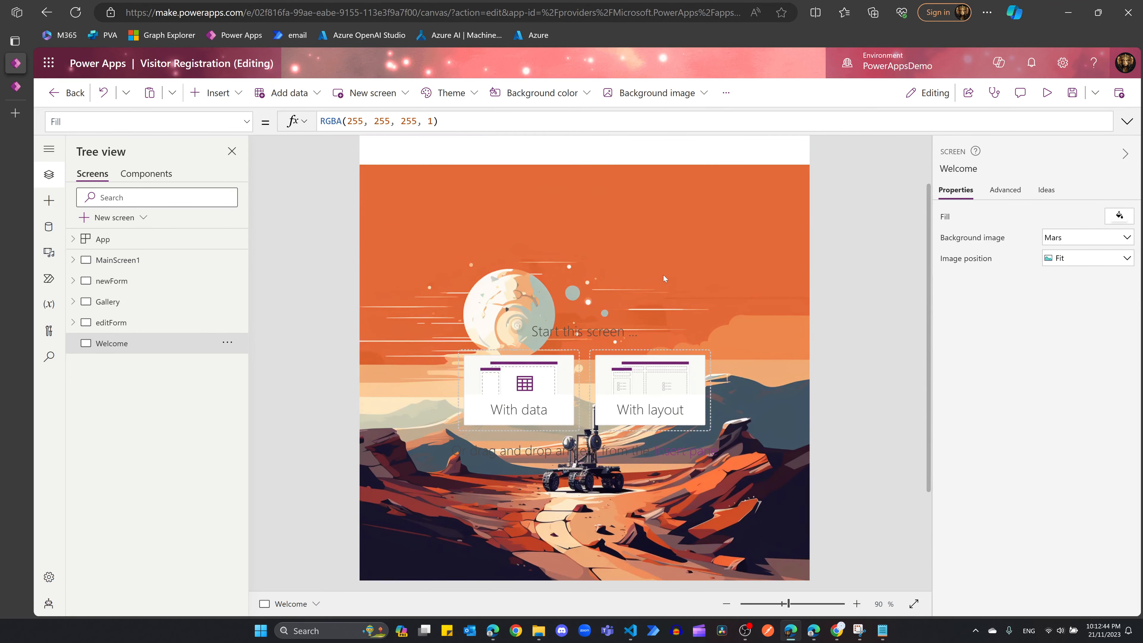
Step: Set the image position to Fill so Mars covers the whole screen
click(1067, 264)
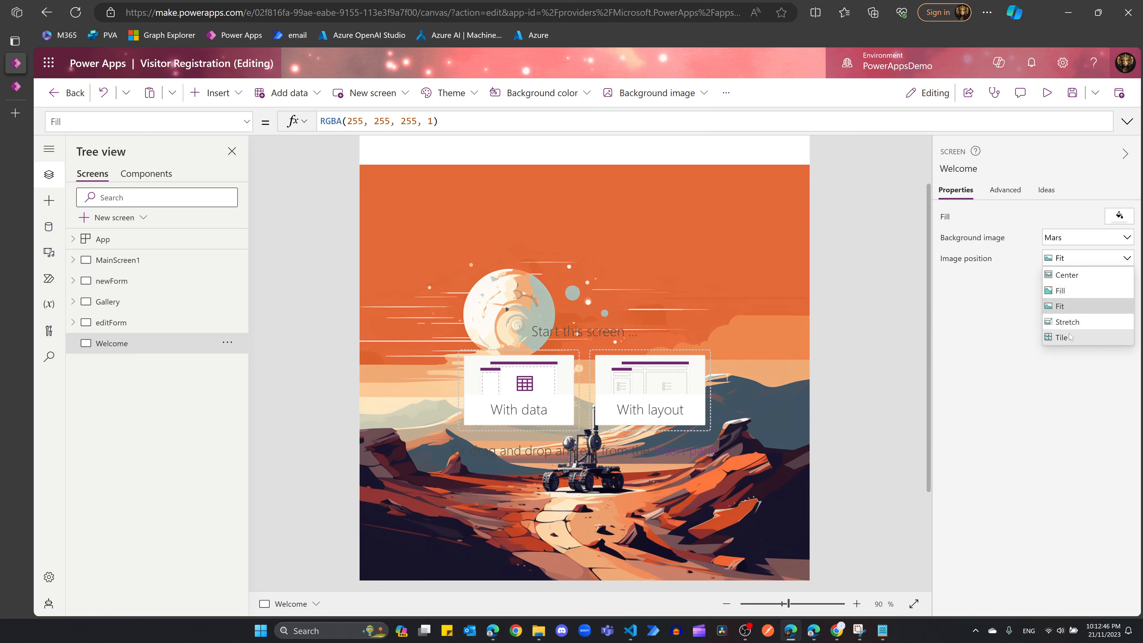
click(1067, 322)
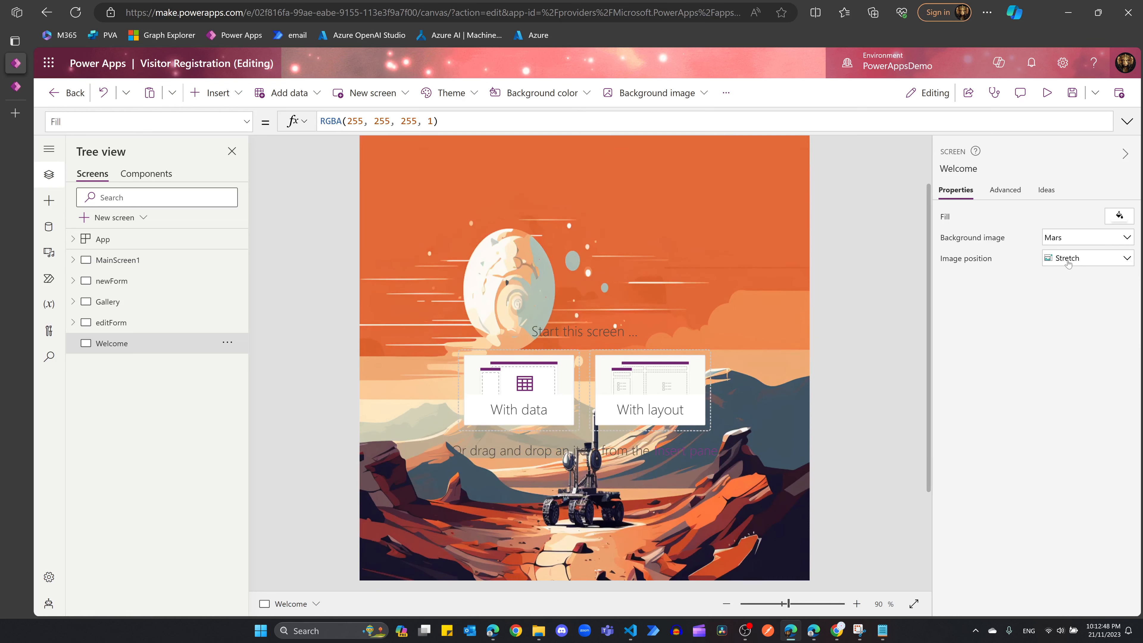
click(1069, 260)
click(1071, 290)
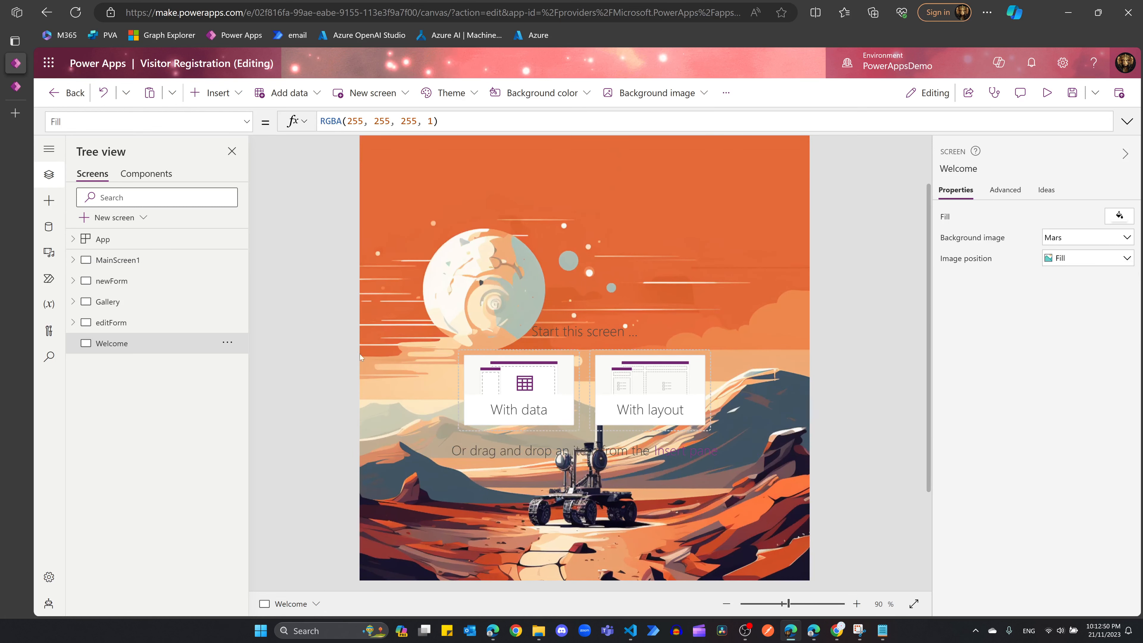
click(73, 280)
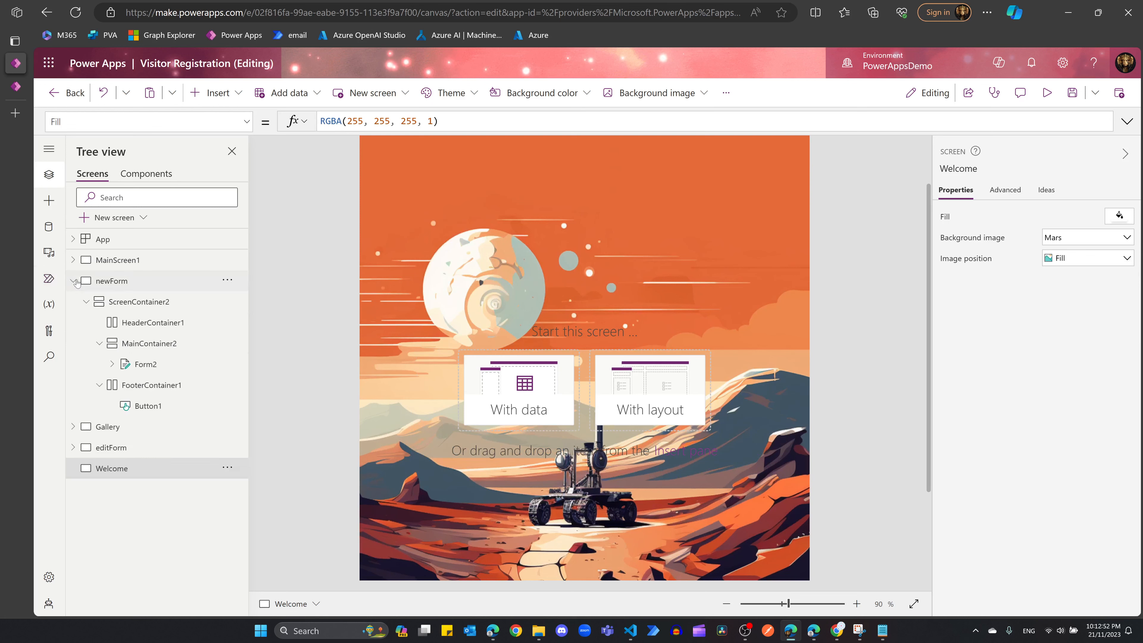
click(74, 427)
scroll(152, 338, down, 3)
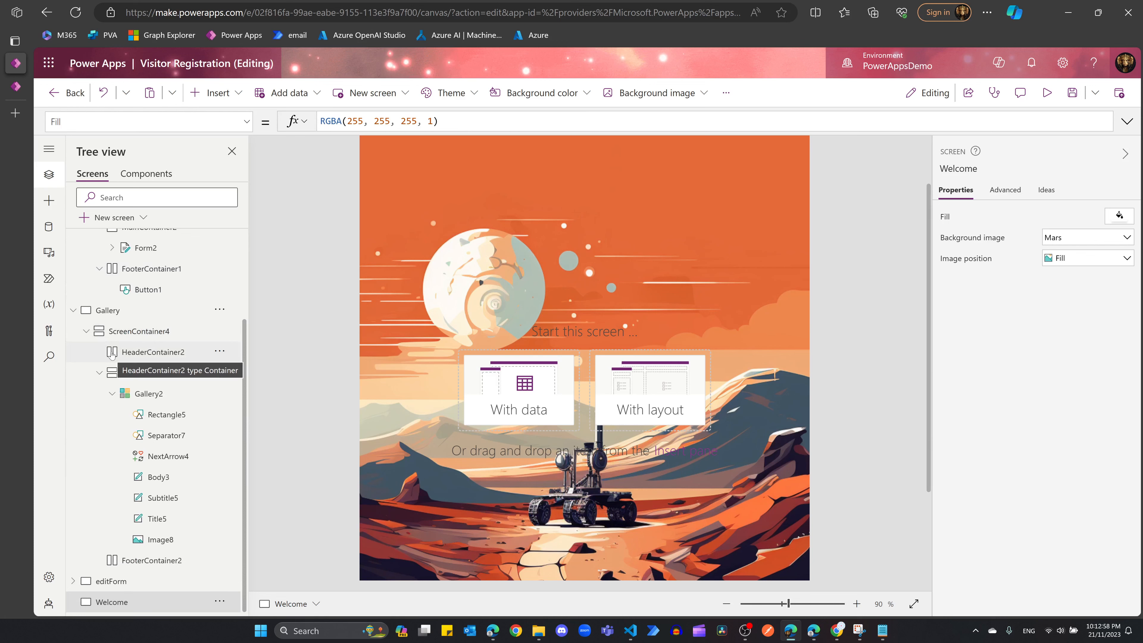
scroll(112, 364, down, 1)
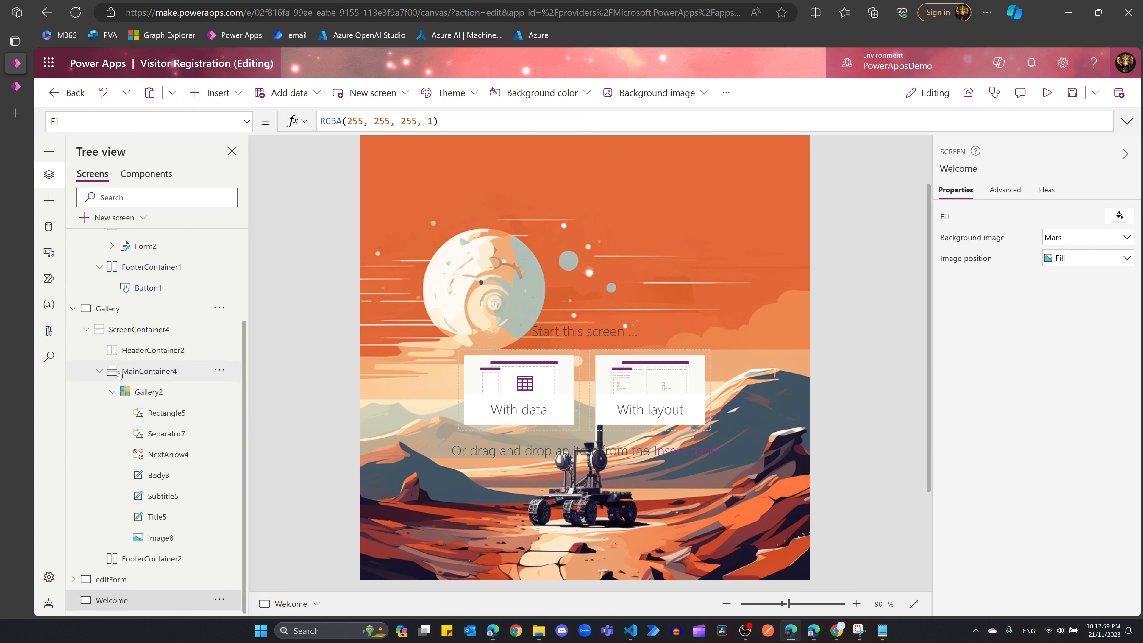
click(86, 329)
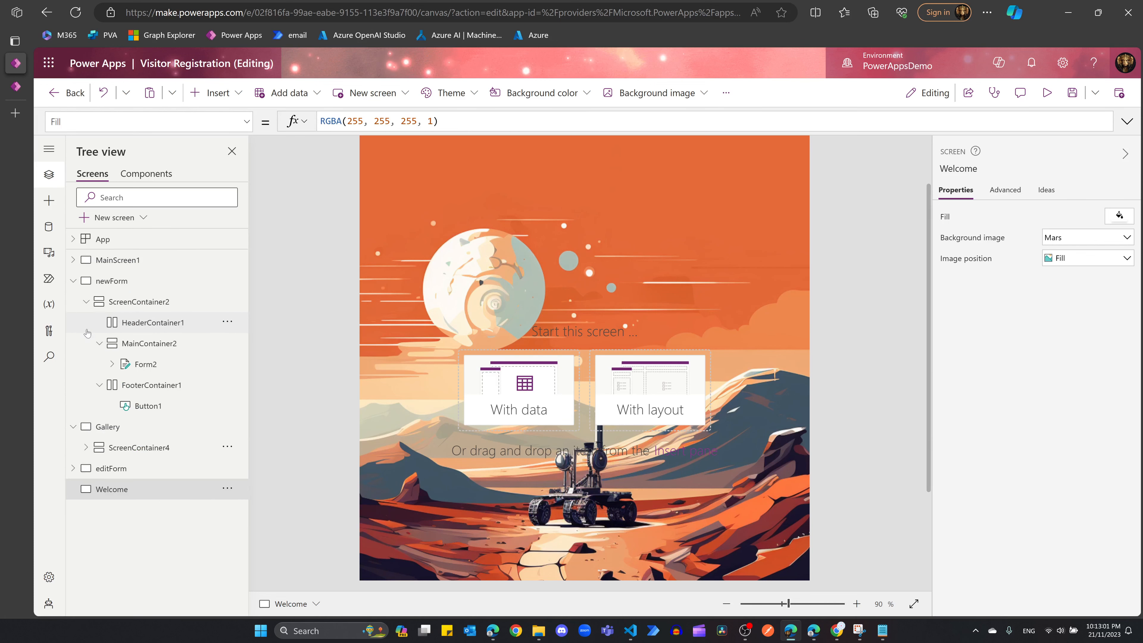
click(86, 302)
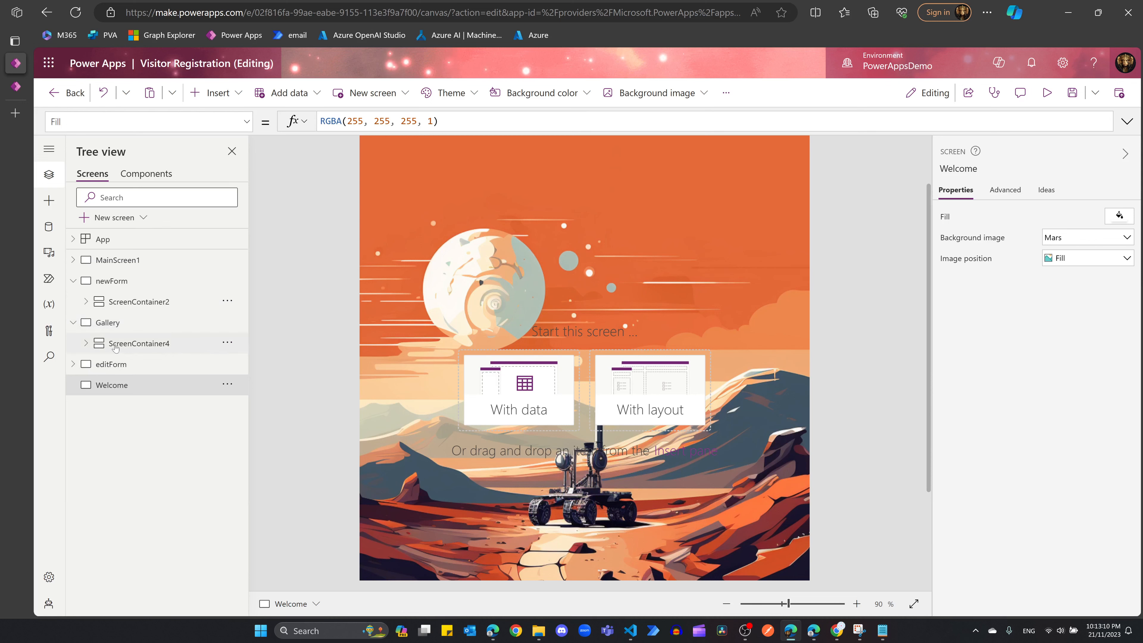
click(86, 303)
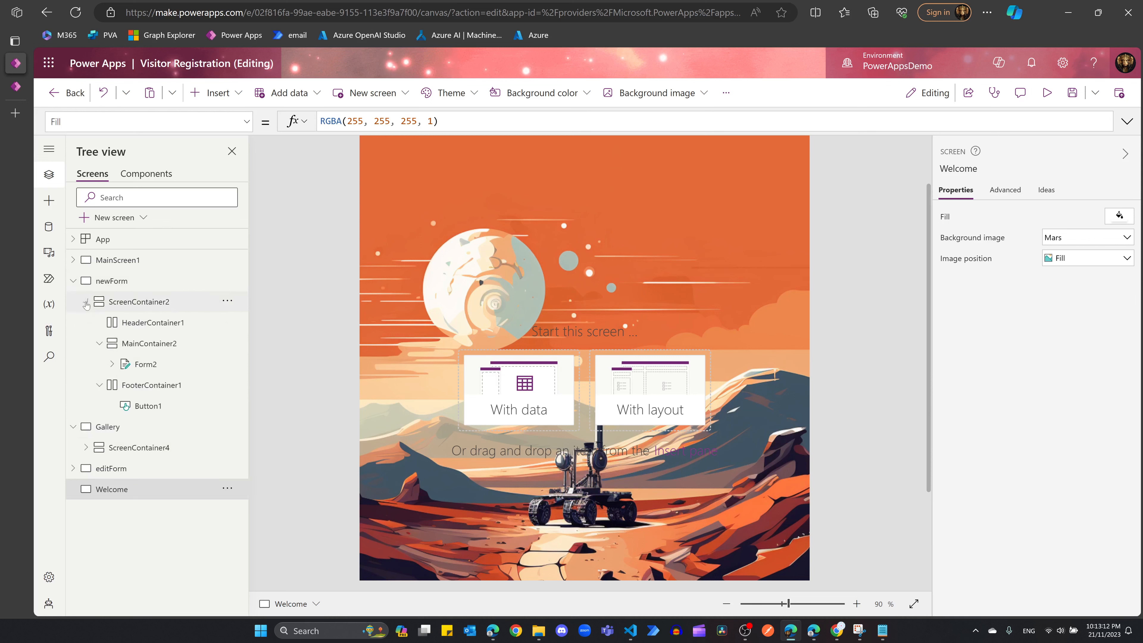
click(87, 302)
click(73, 280)
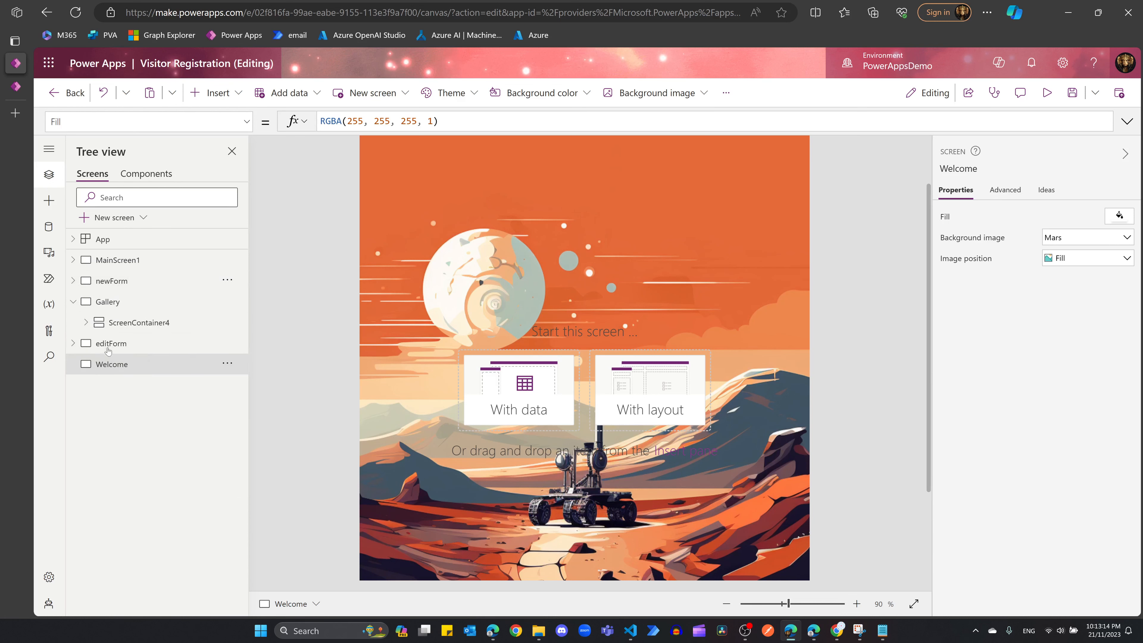
click(74, 343)
click(74, 344)
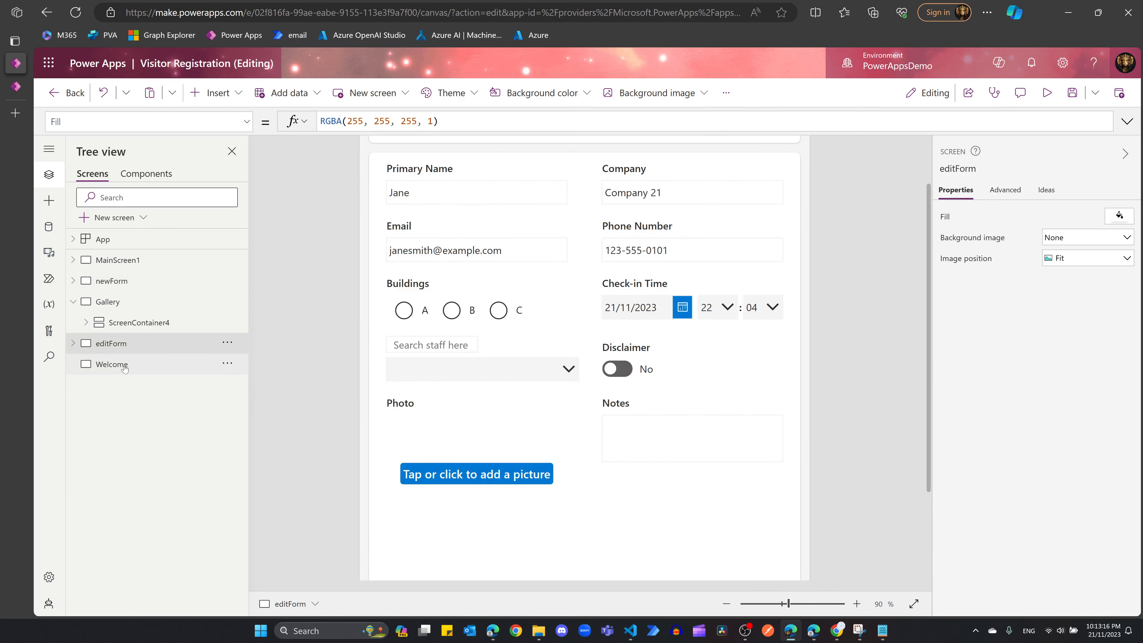
click(124, 367)
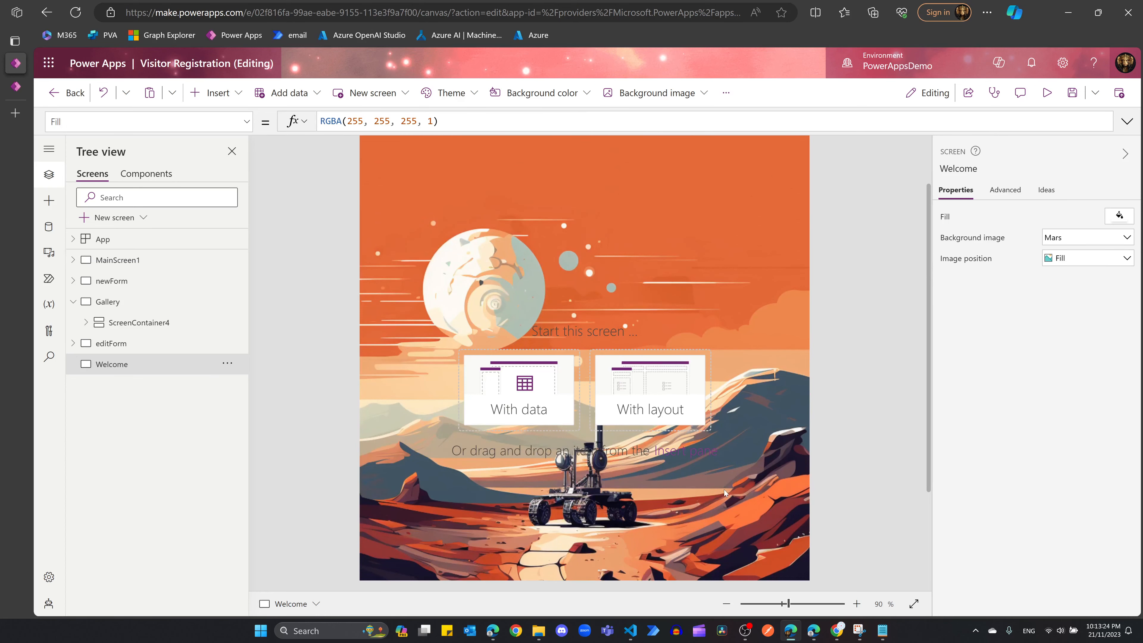
scroll(724, 489, down, 3)
scroll(668, 411, up, 3)
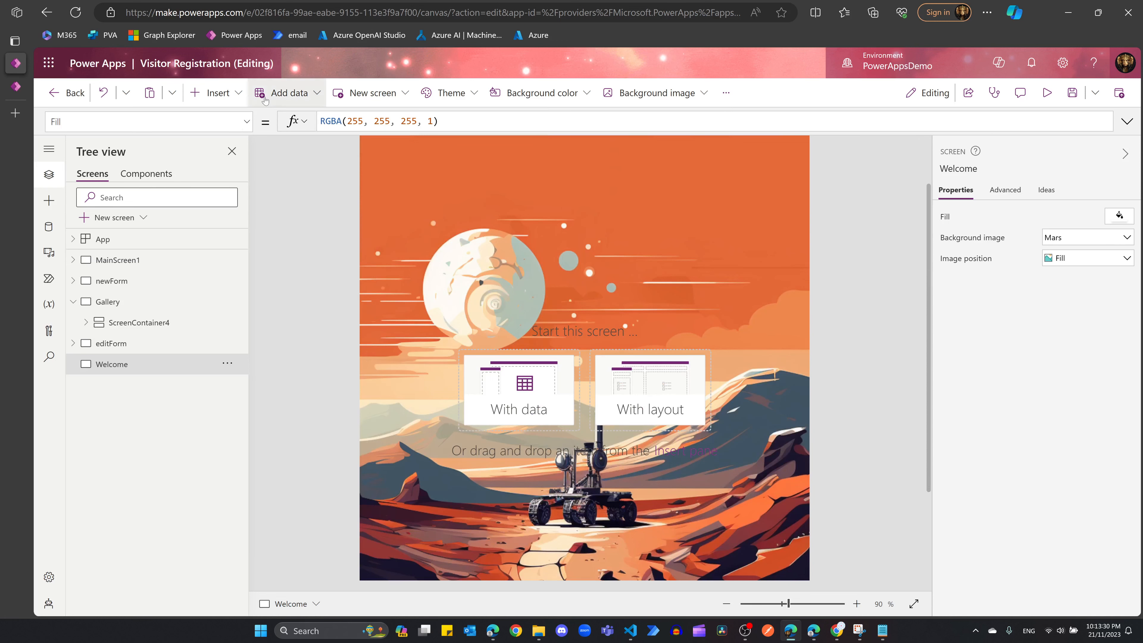
scroll(665, 361, down, 3)
scroll(657, 384, up, 3)
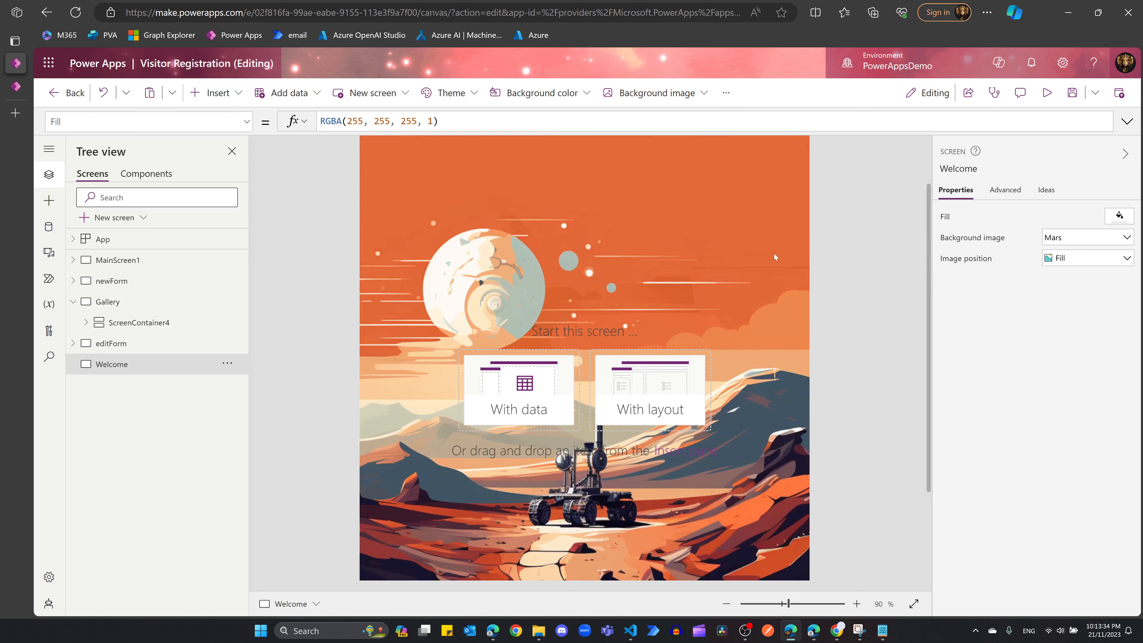
scroll(749, 363, down, 2)
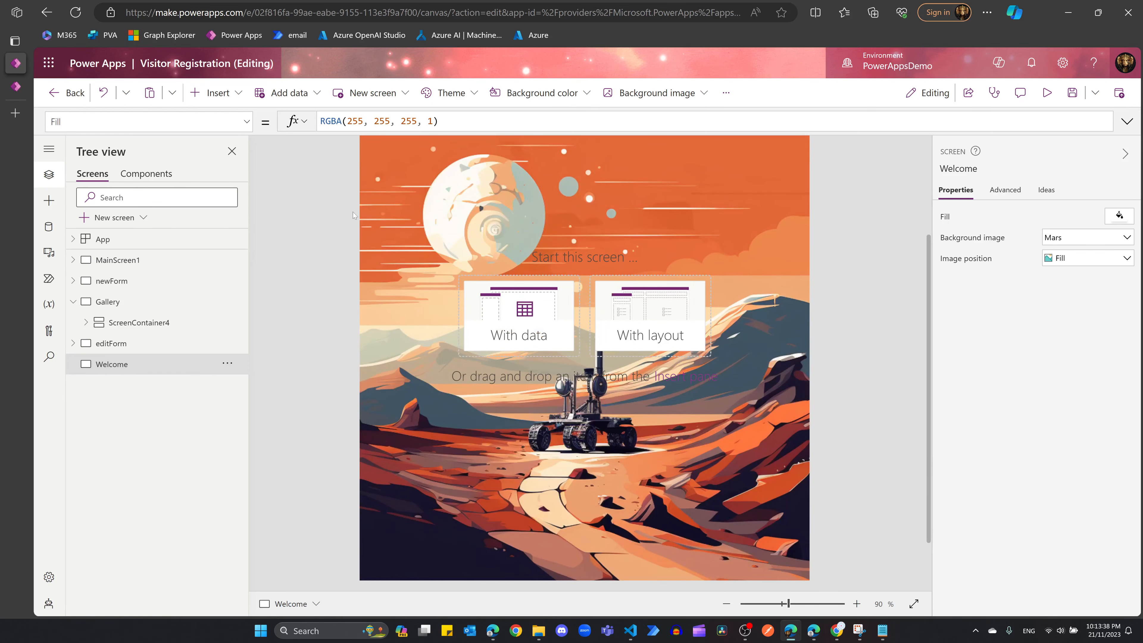
Step: Add a vertical container, Container2, to the Welcome screen and widen it to 684
click(215, 95)
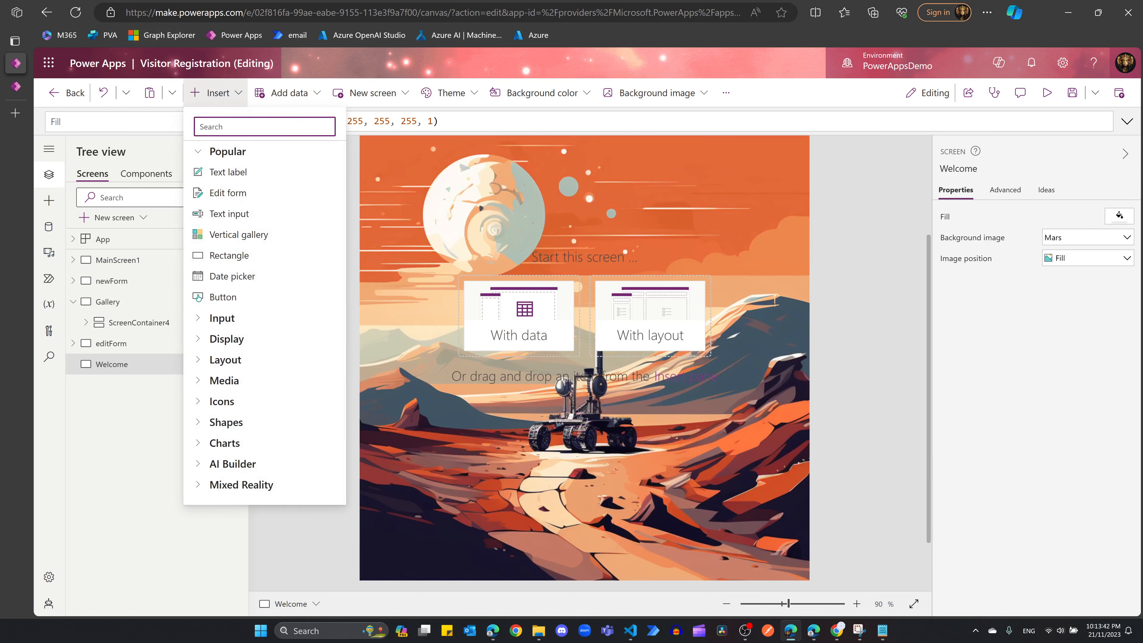
text(con)
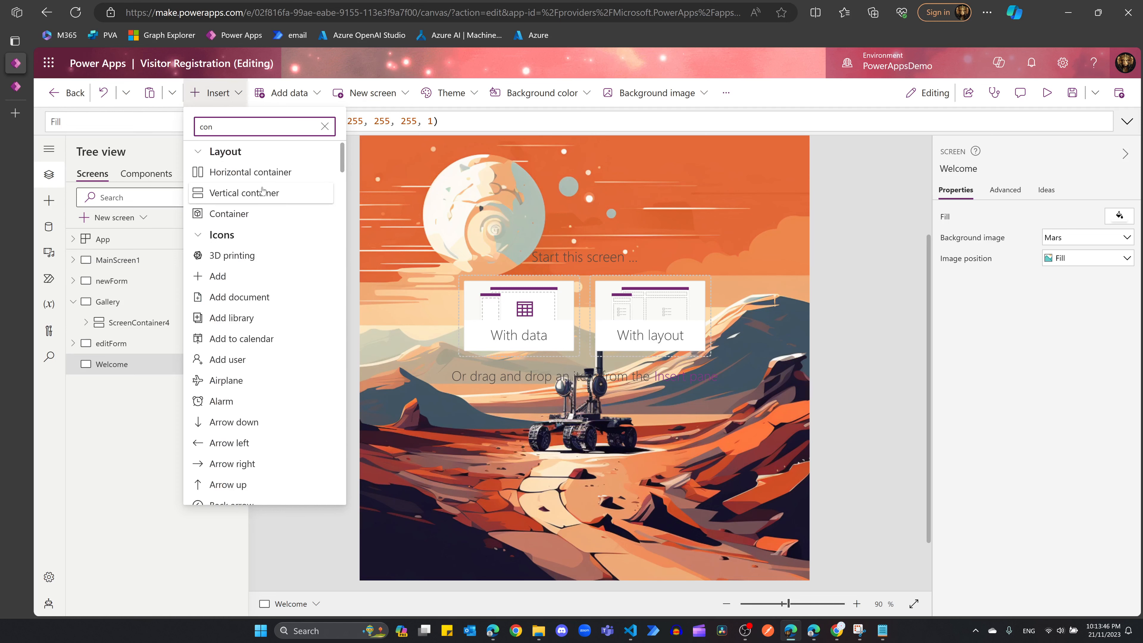
click(262, 192)
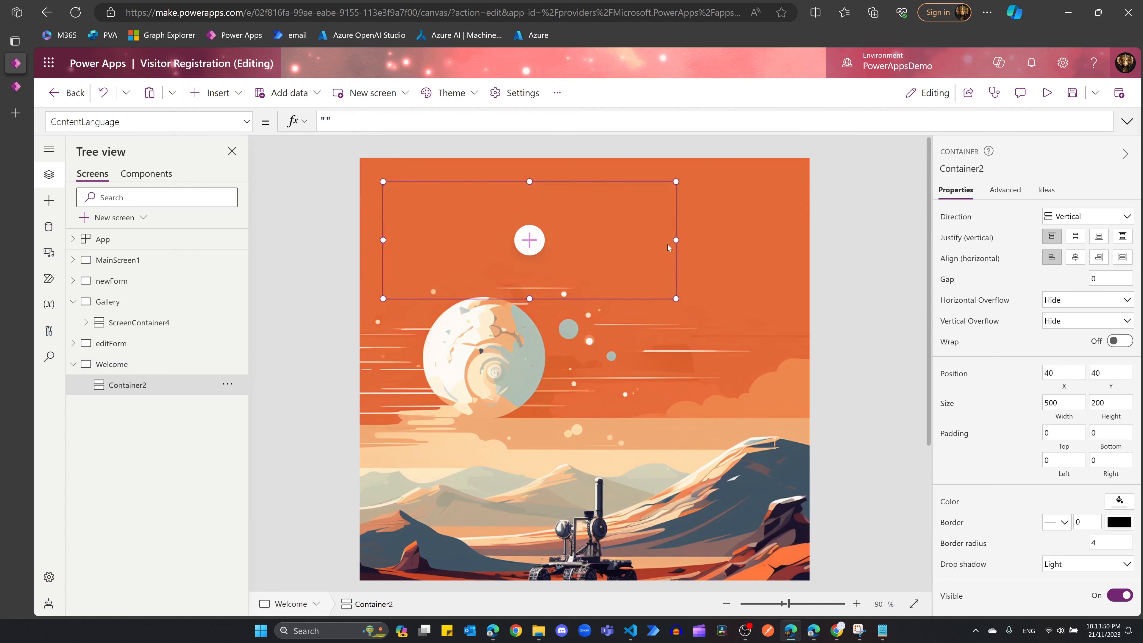
drag(676, 240, 756, 240)
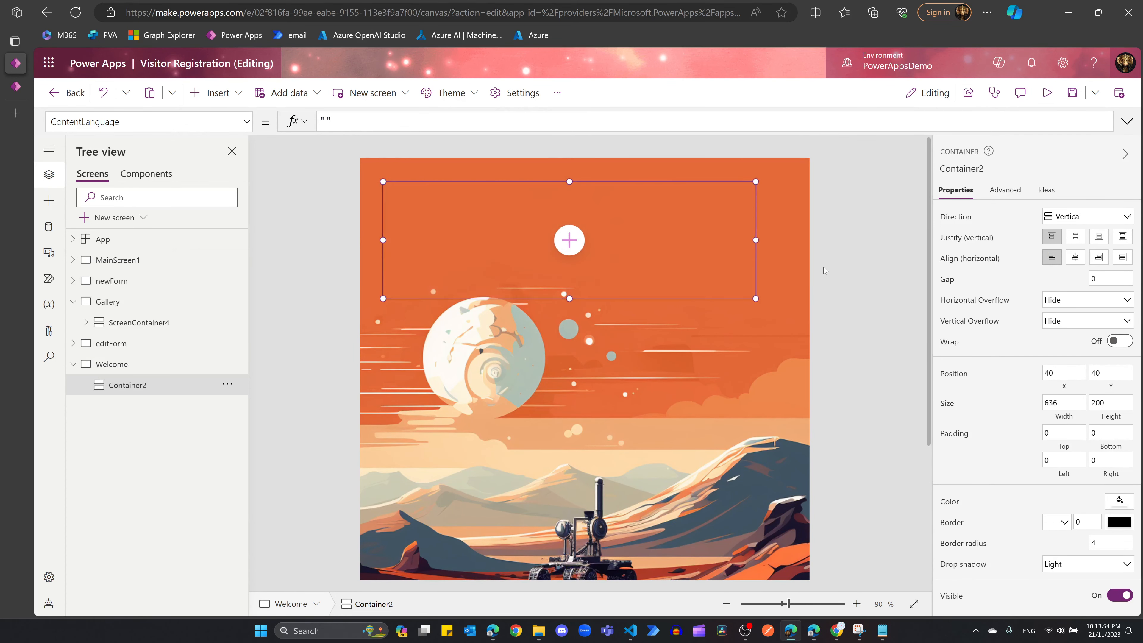
drag(765, 244, 784, 244)
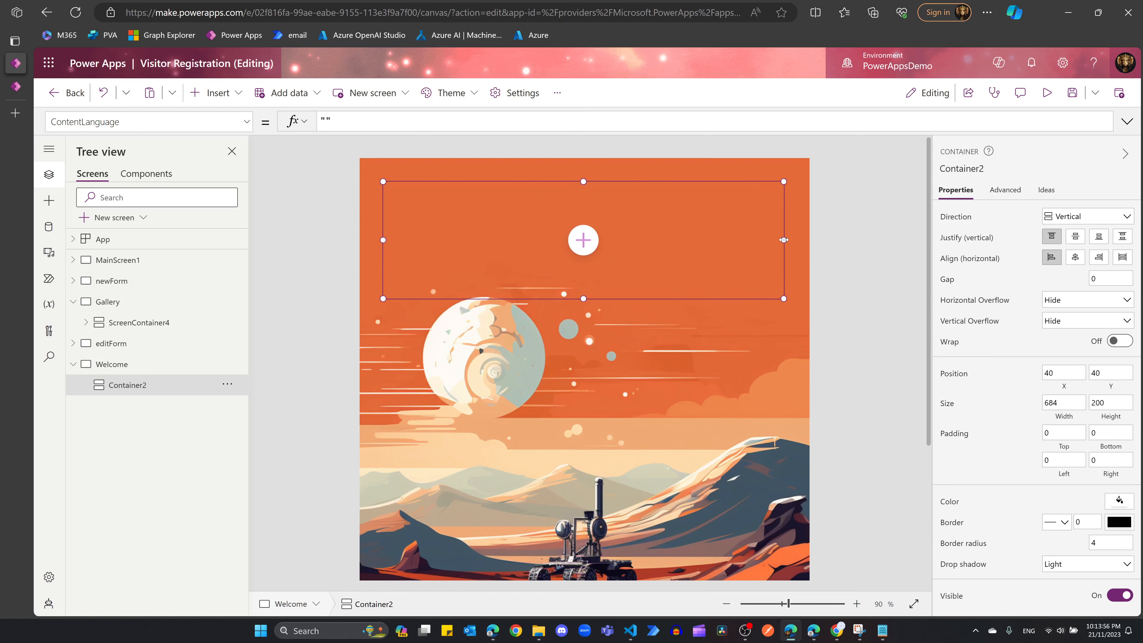
scroll(731, 385, down, 3)
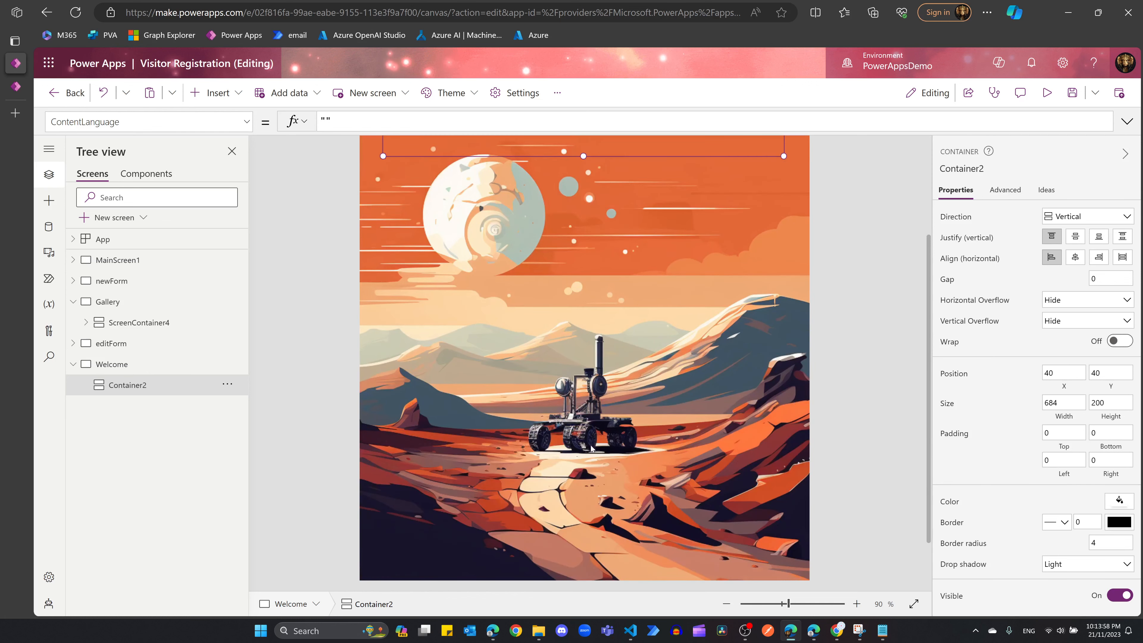
Step: Nest a second vertical container, Container3, inside Container2
click(216, 93)
text(ver)
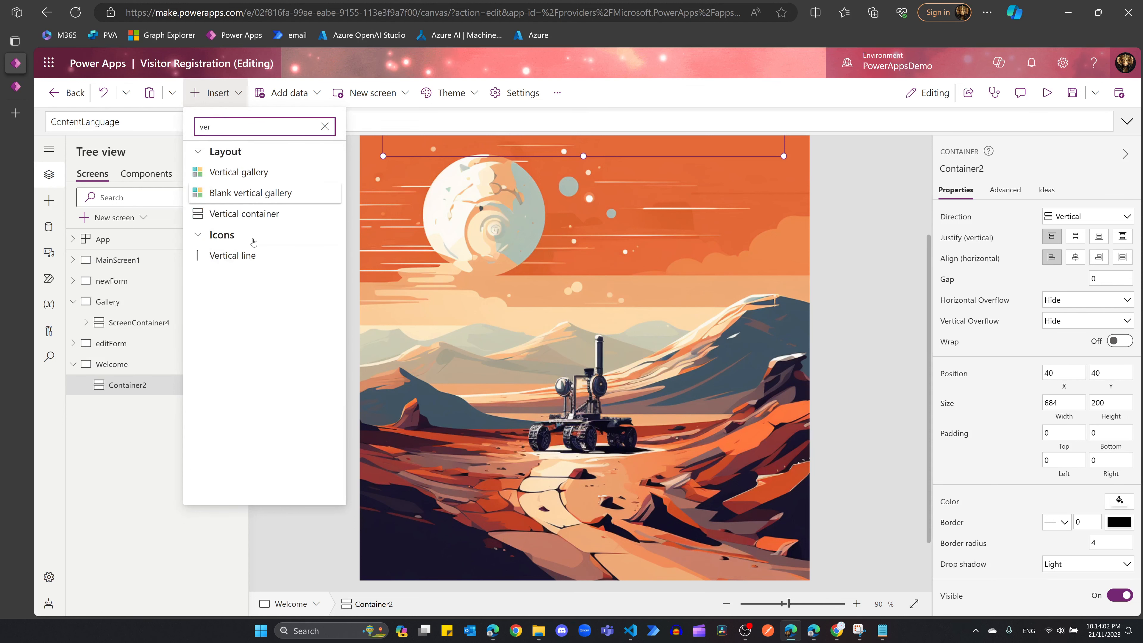
click(245, 214)
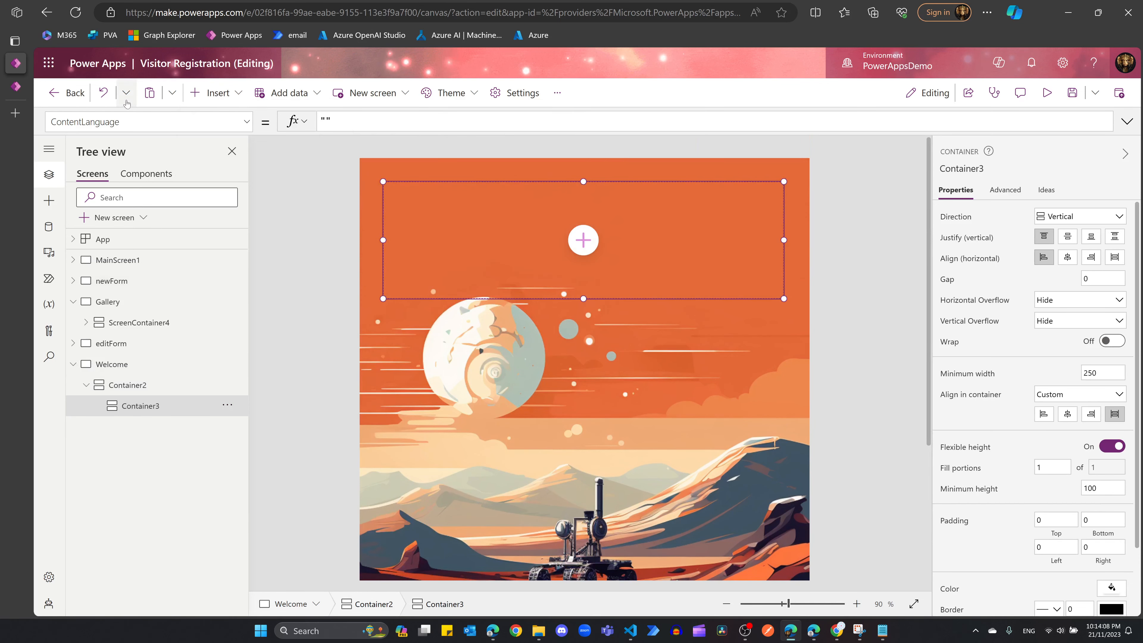
Step: Remove Container3, then copy and paste Container2 to create Container2_1
click(104, 98)
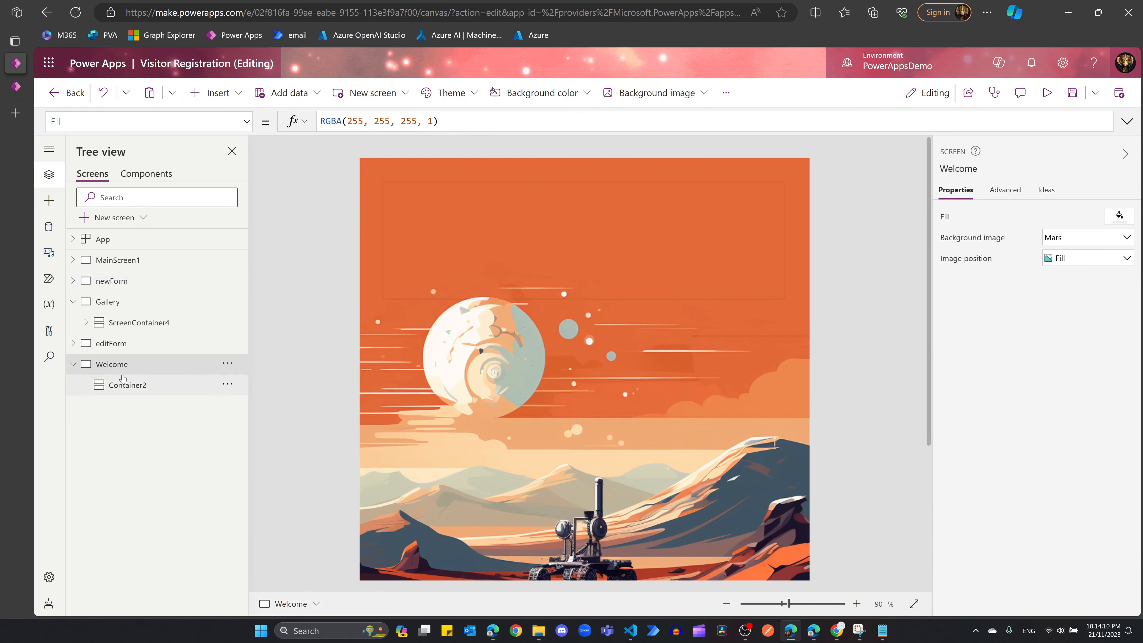
click(553, 263)
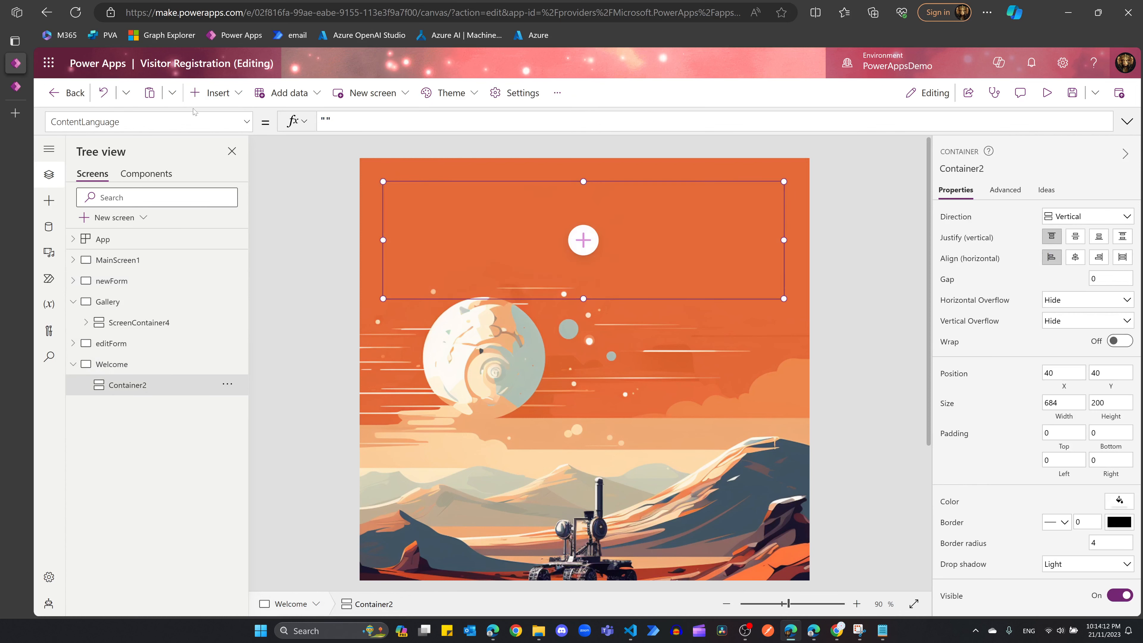
click(211, 101)
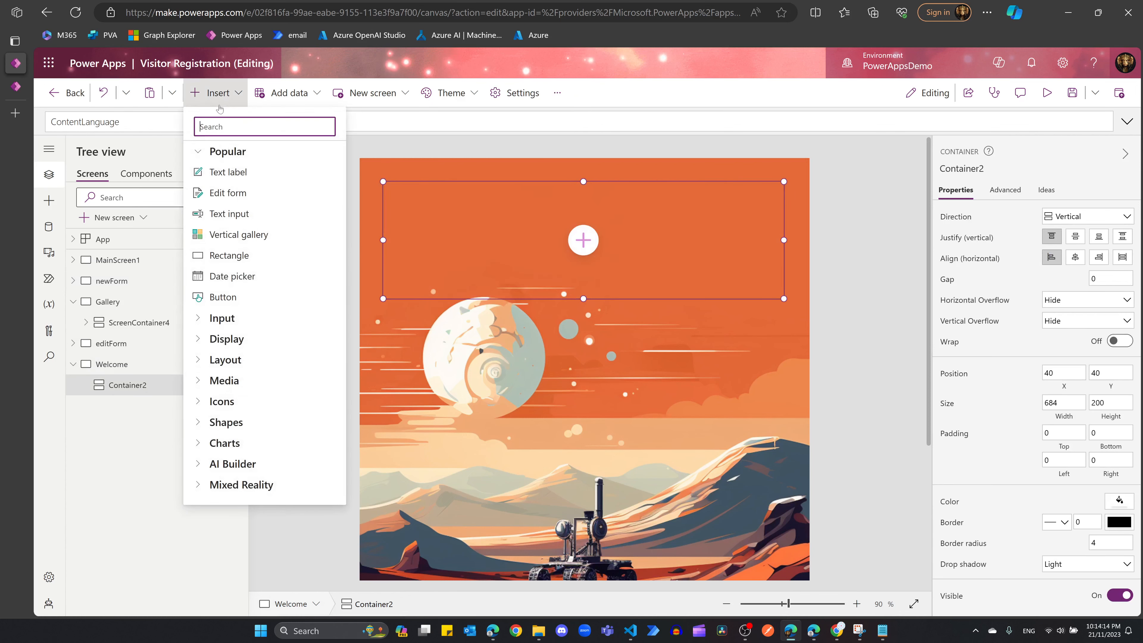
right_click(132, 384)
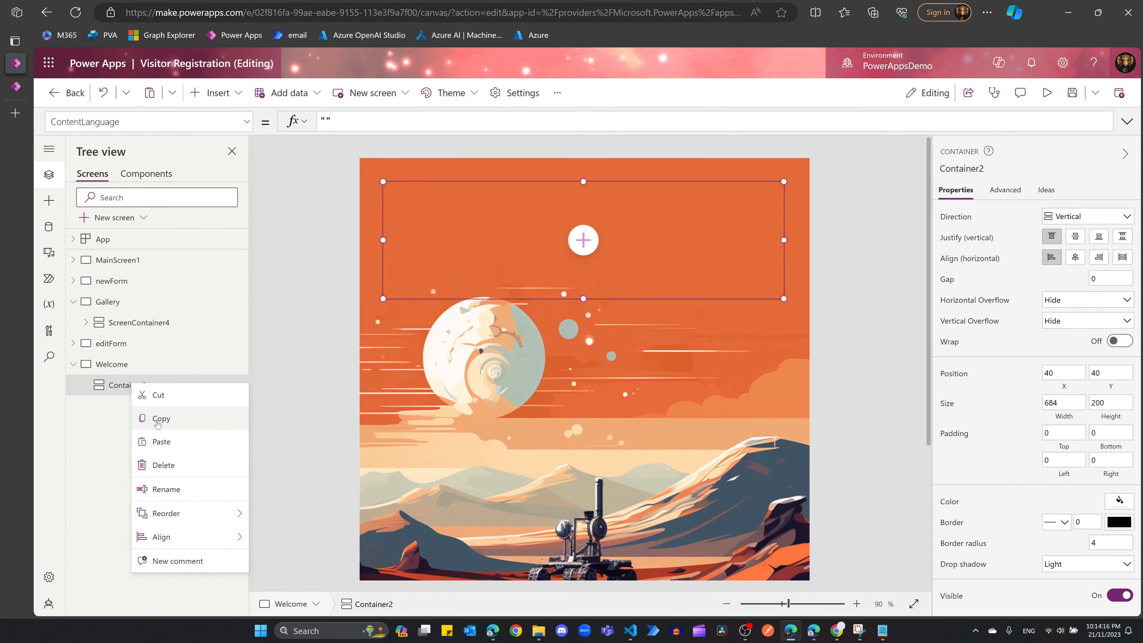
click(159, 420)
key(ctrl+v)
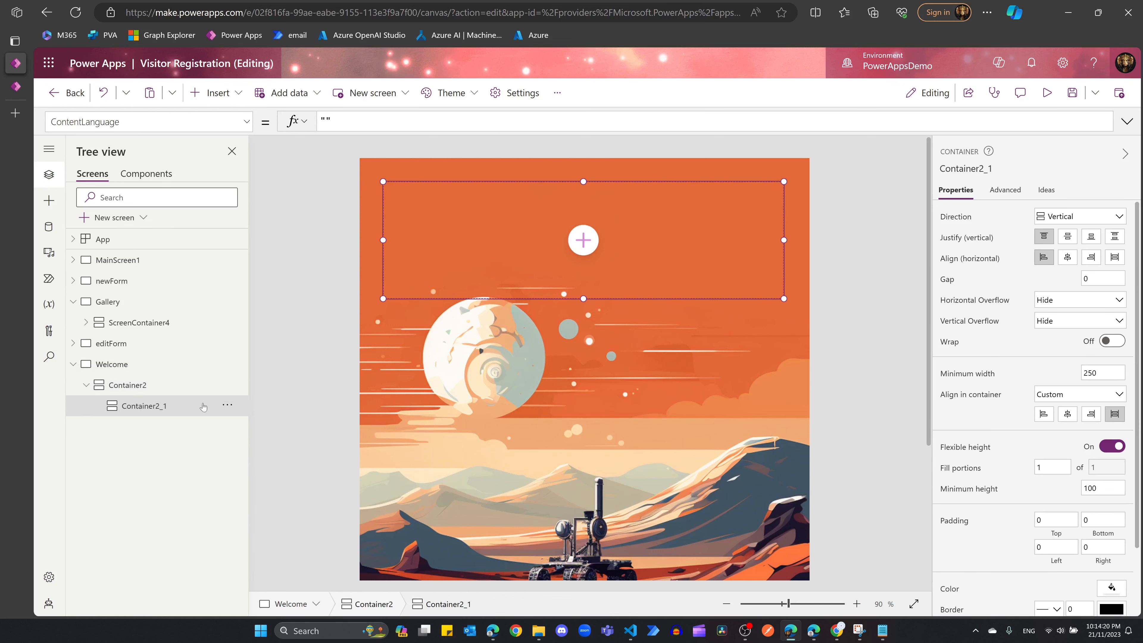
Step: Cut Container2_1 out of Container2 and paste it directly onto the Welcome screen
click(227, 405)
click(247, 452)
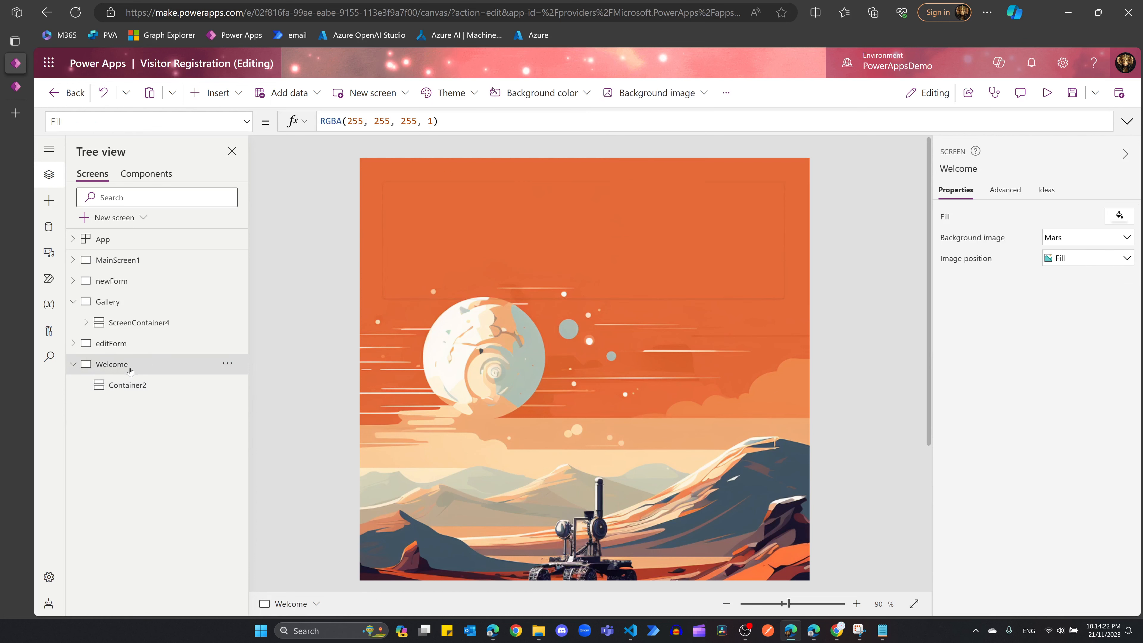
right_click(136, 364)
click(162, 403)
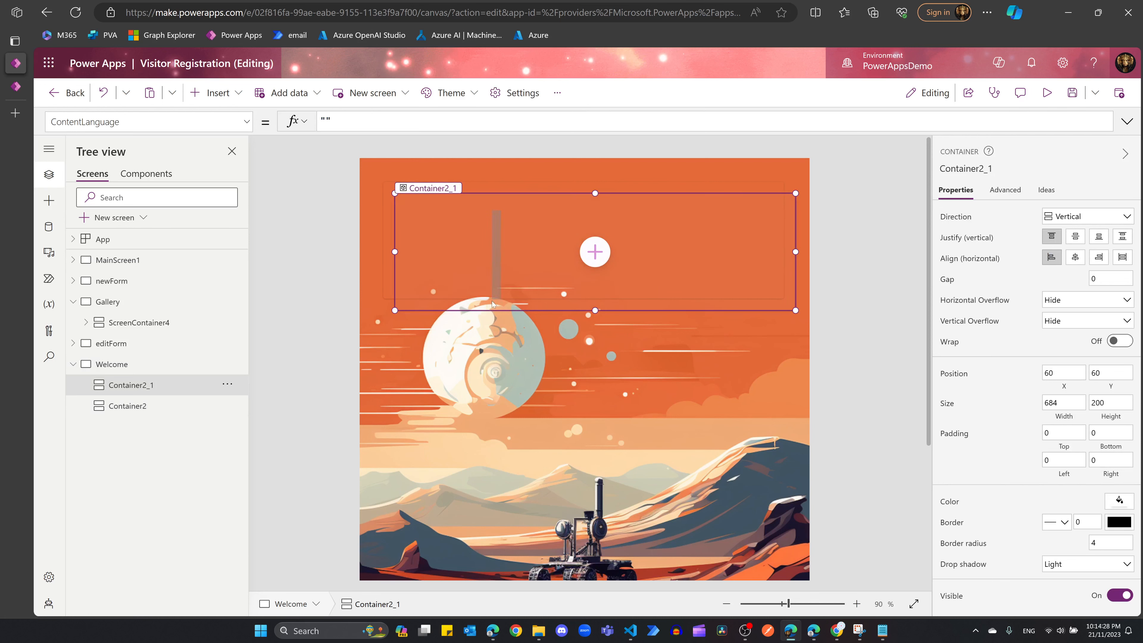
scroll(624, 333, down, 5)
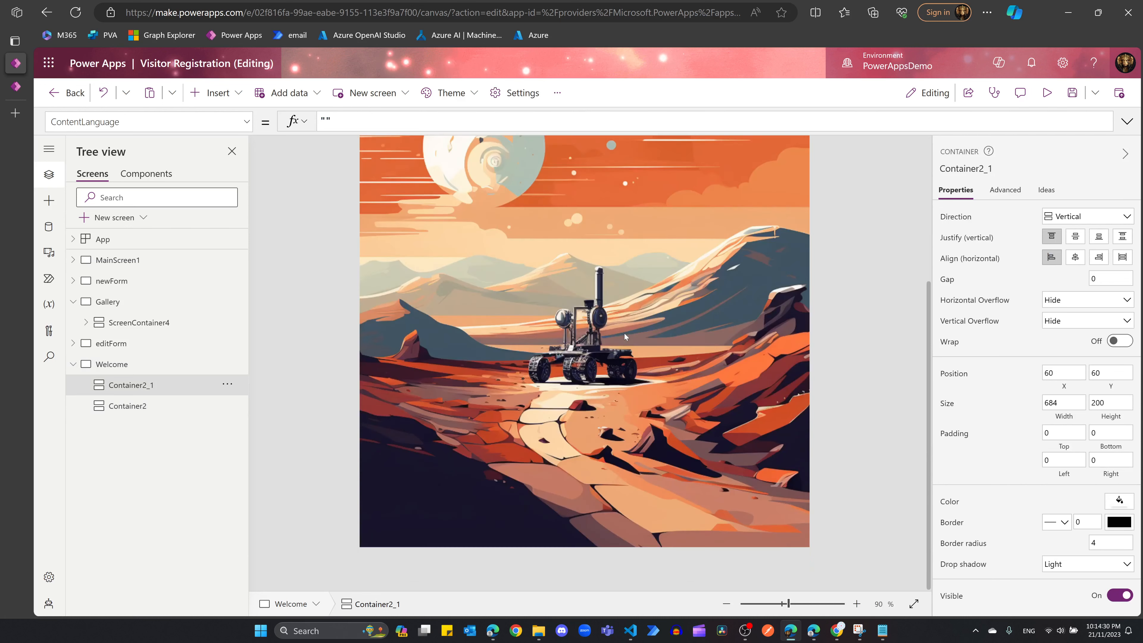
scroll(681, 349, up, 5)
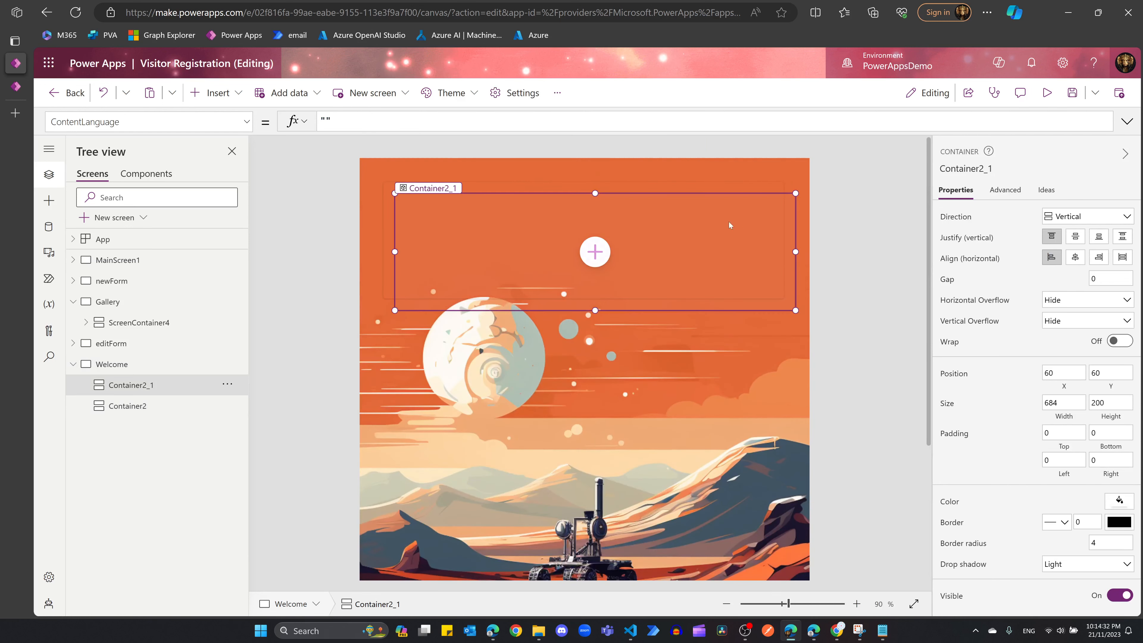
Step: Move Container2_1 to the screen bottom and stretch it to full width, 760 × 223
drag(659, 254, 647, 411)
scroll(683, 385, down, 3)
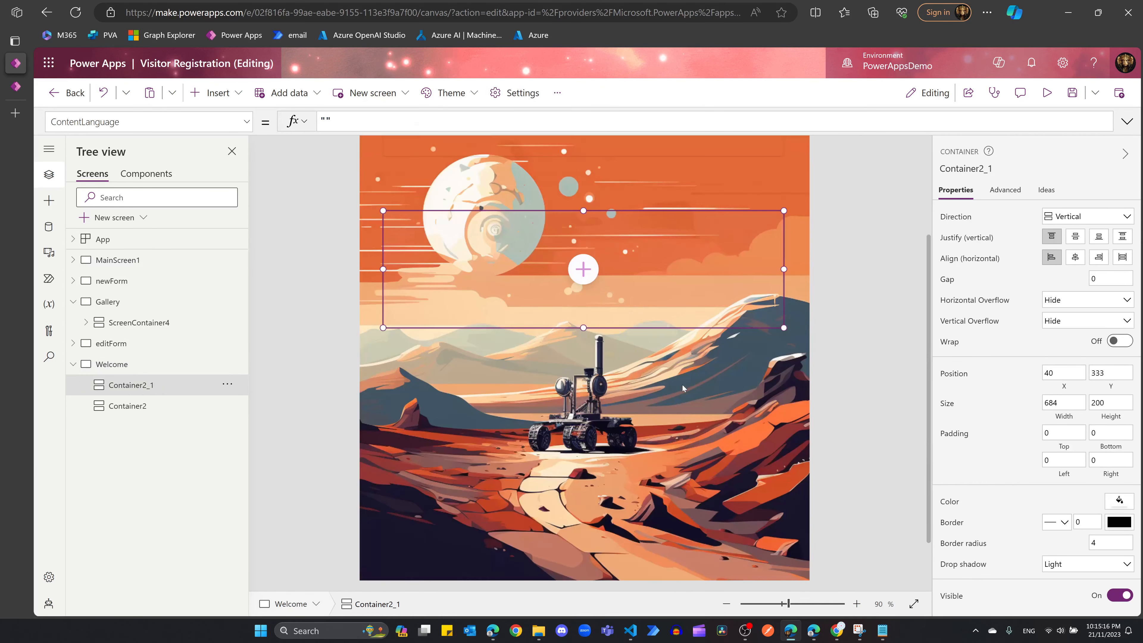
click(590, 207)
click(589, 213)
drag(588, 213, 592, 446)
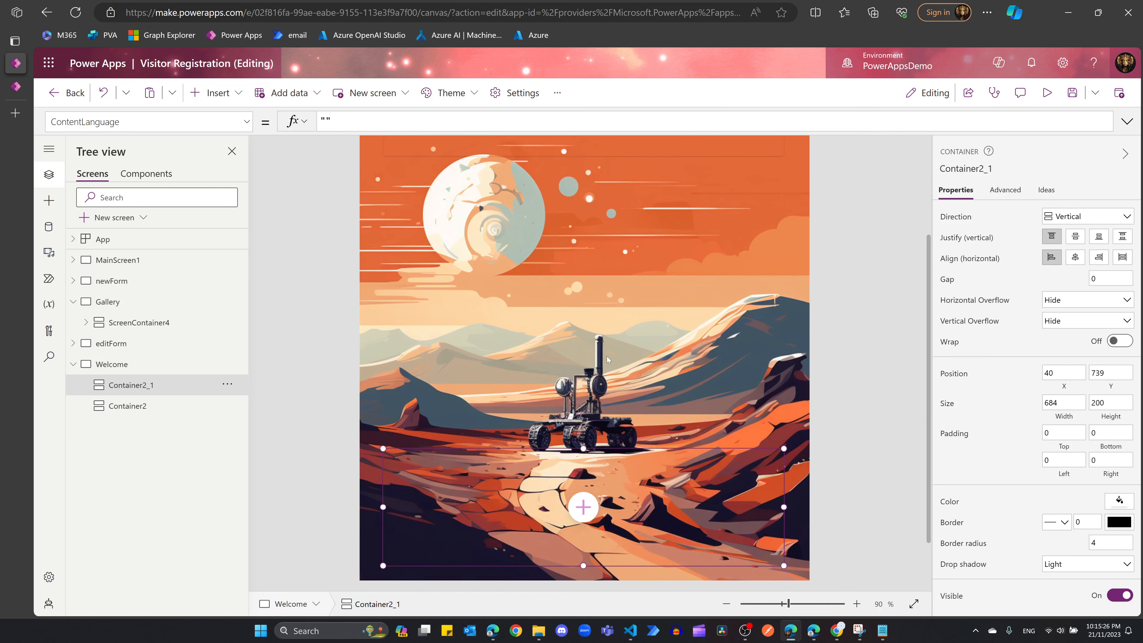
scroll(552, 231, up, 3)
scroll(552, 231, down, 4)
drag(384, 444, 363, 443)
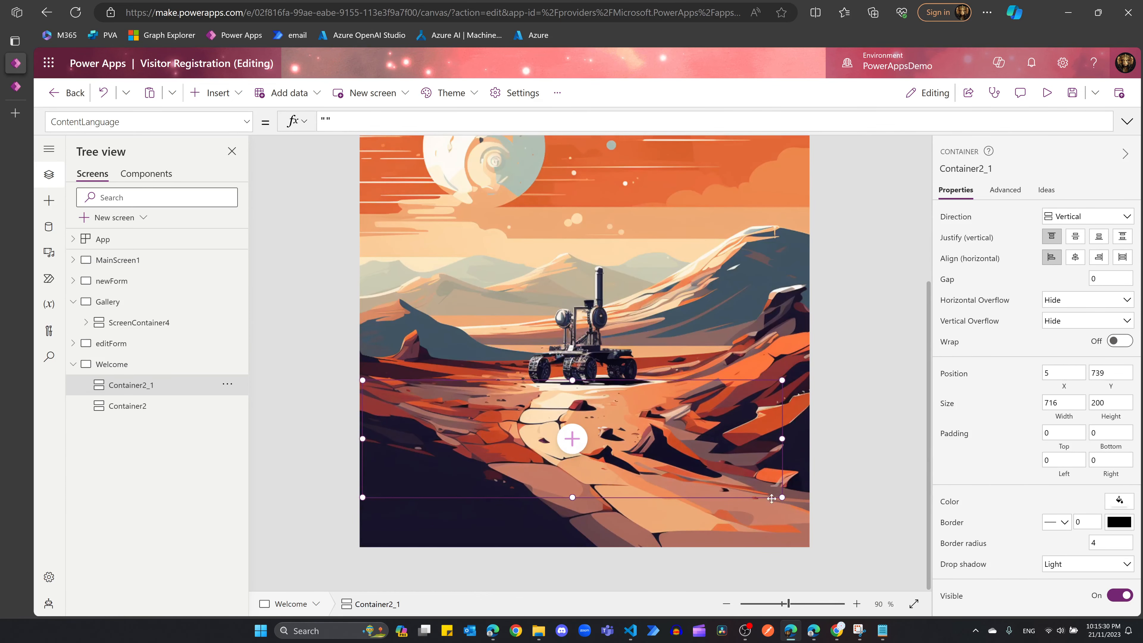
drag(782, 498, 808, 547)
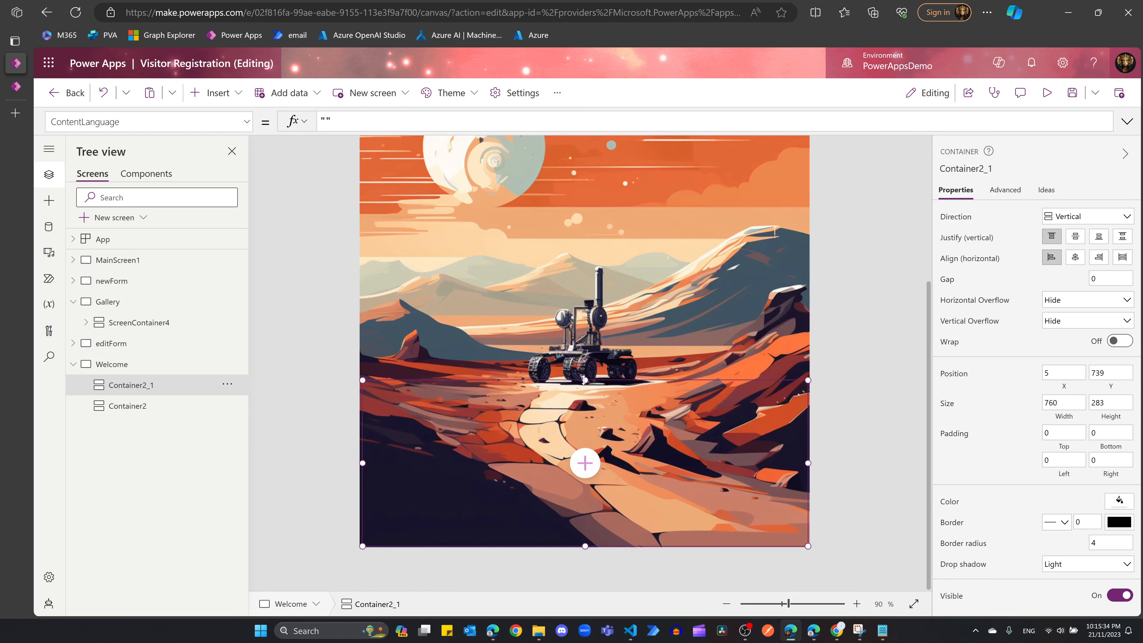
drag(585, 380, 586, 416)
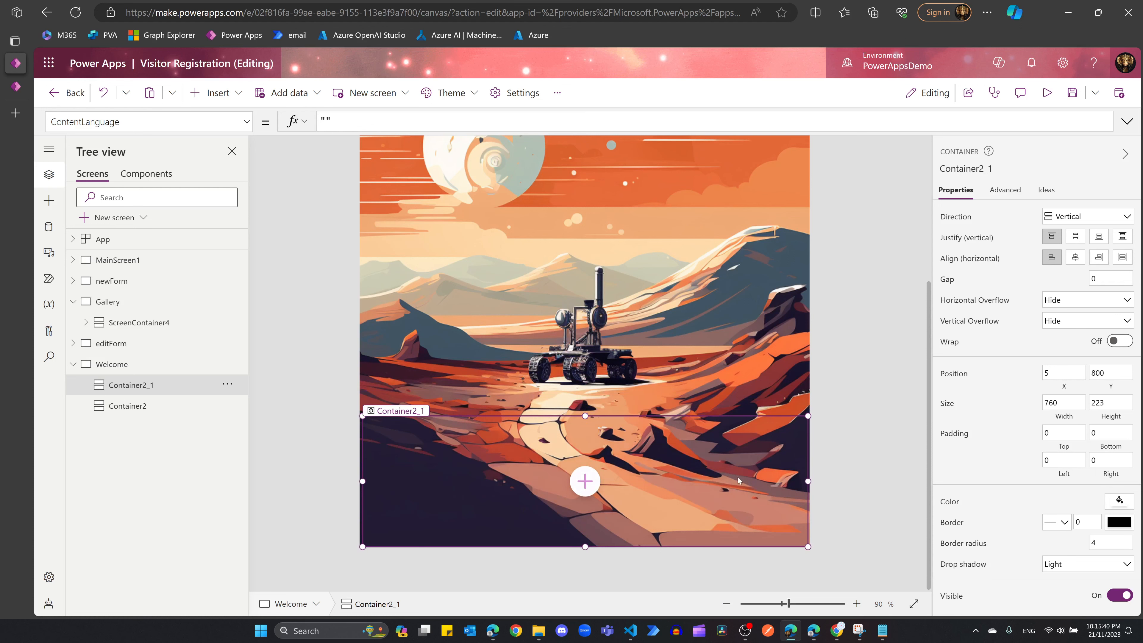
Step: Add a horizontal container, Container4, inside Container2_1
click(585, 481)
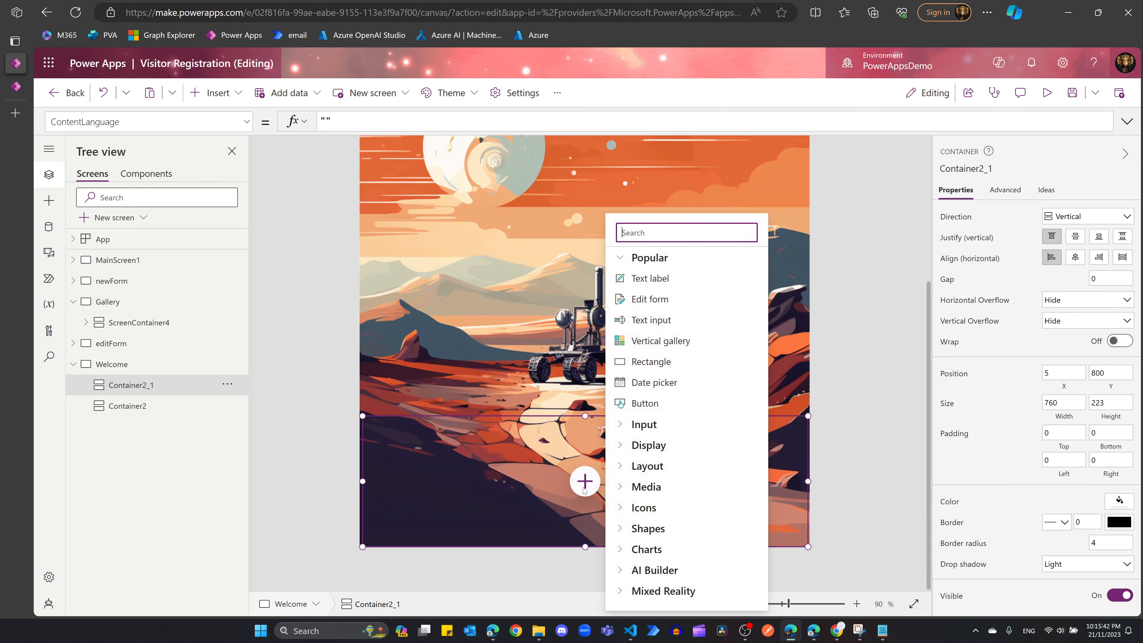
text(cont)
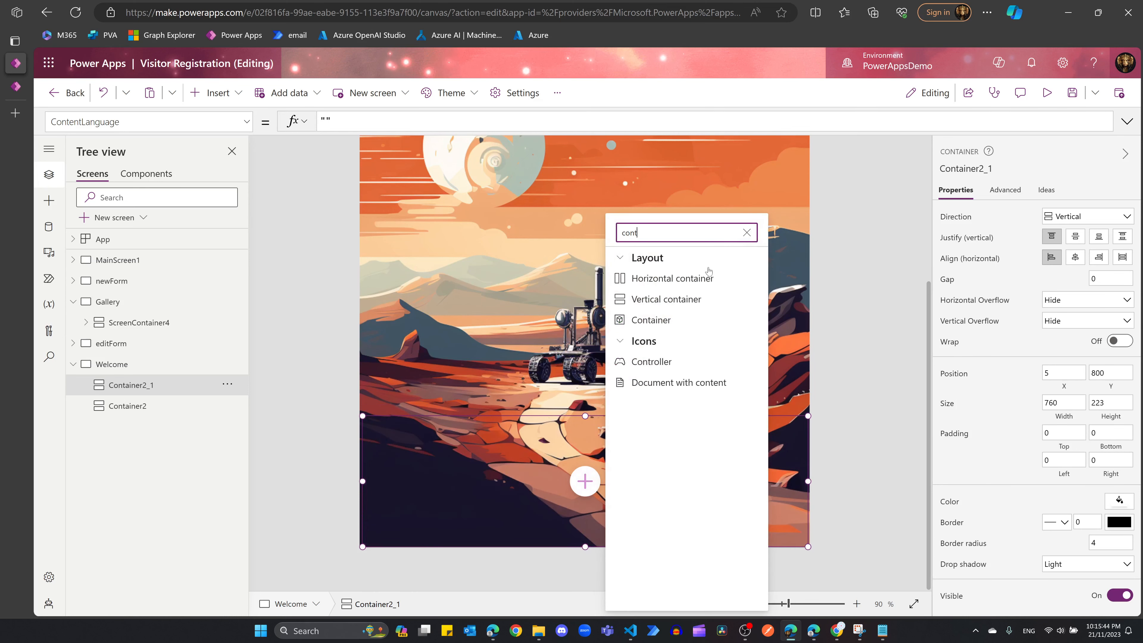
click(702, 278)
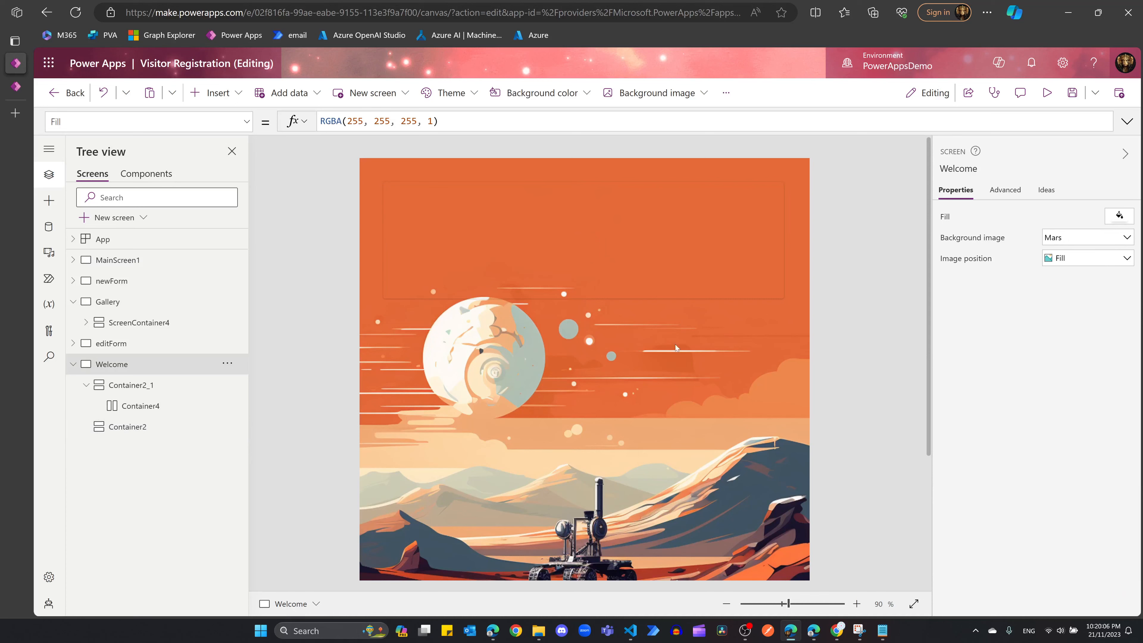
Step: Insert a text label into Container2 and rename it Day
click(625, 268)
click(583, 240)
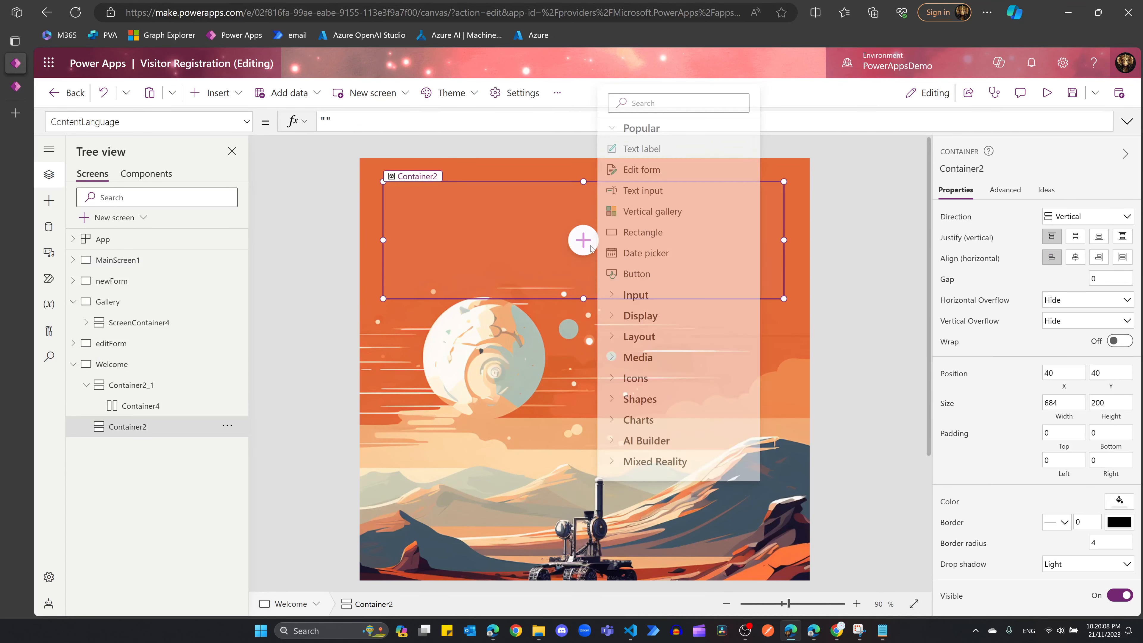
click(659, 151)
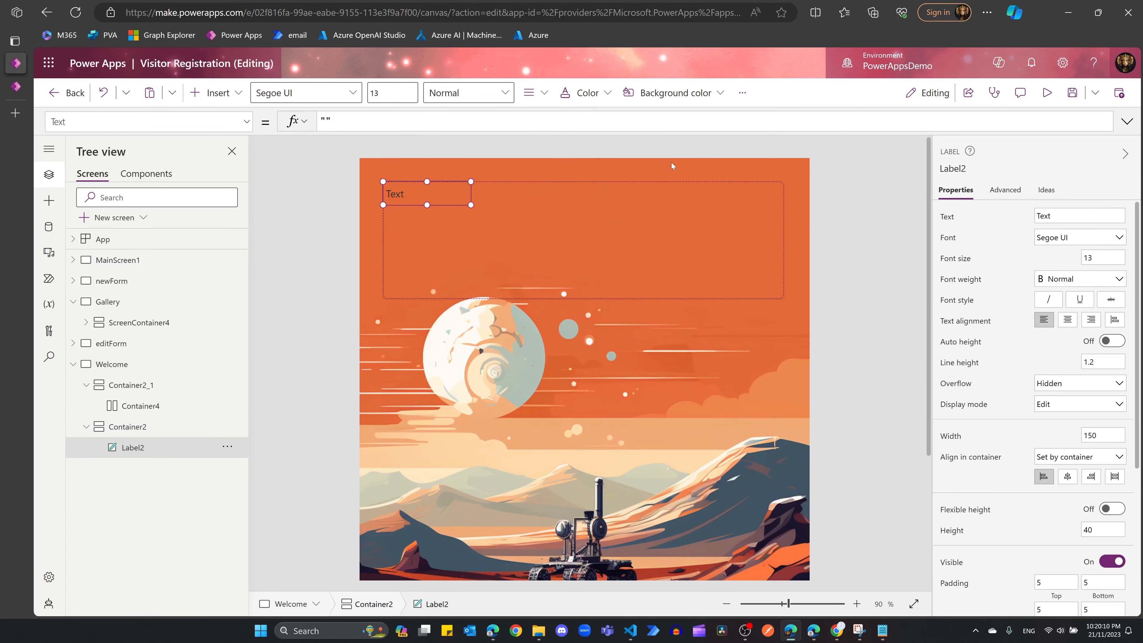
click(227, 446)
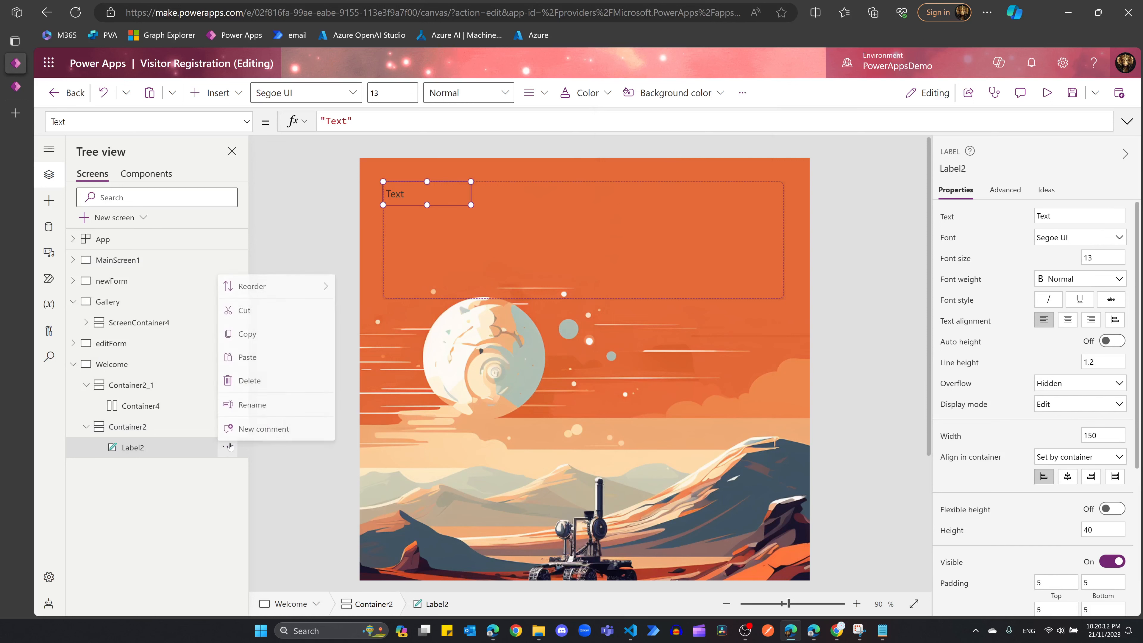
click(257, 403)
text(Title)
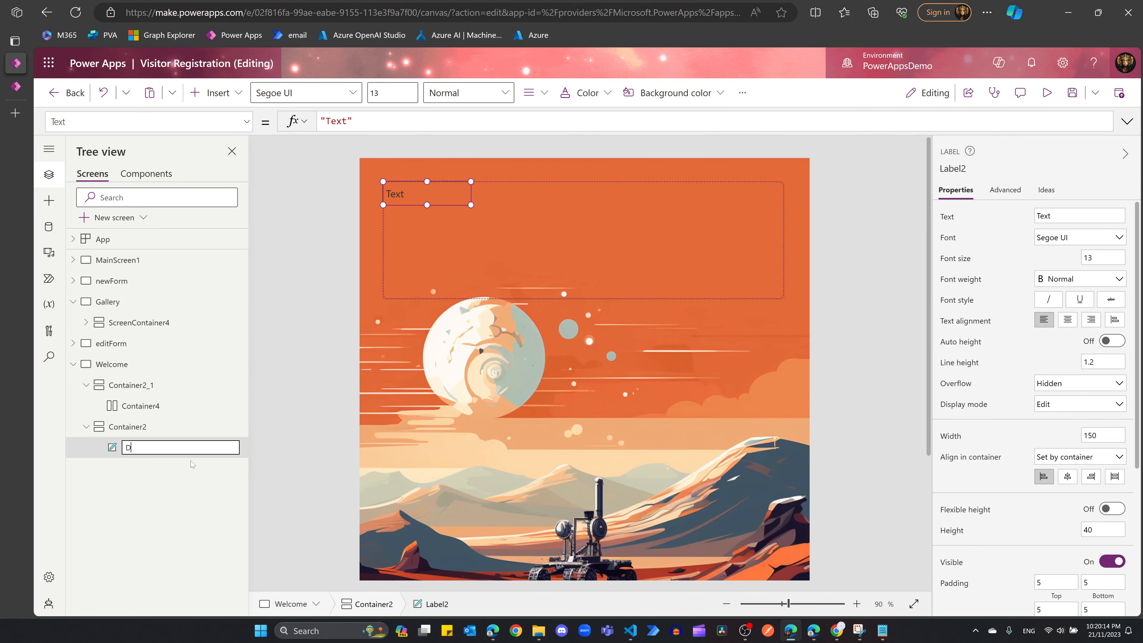
key(Return)
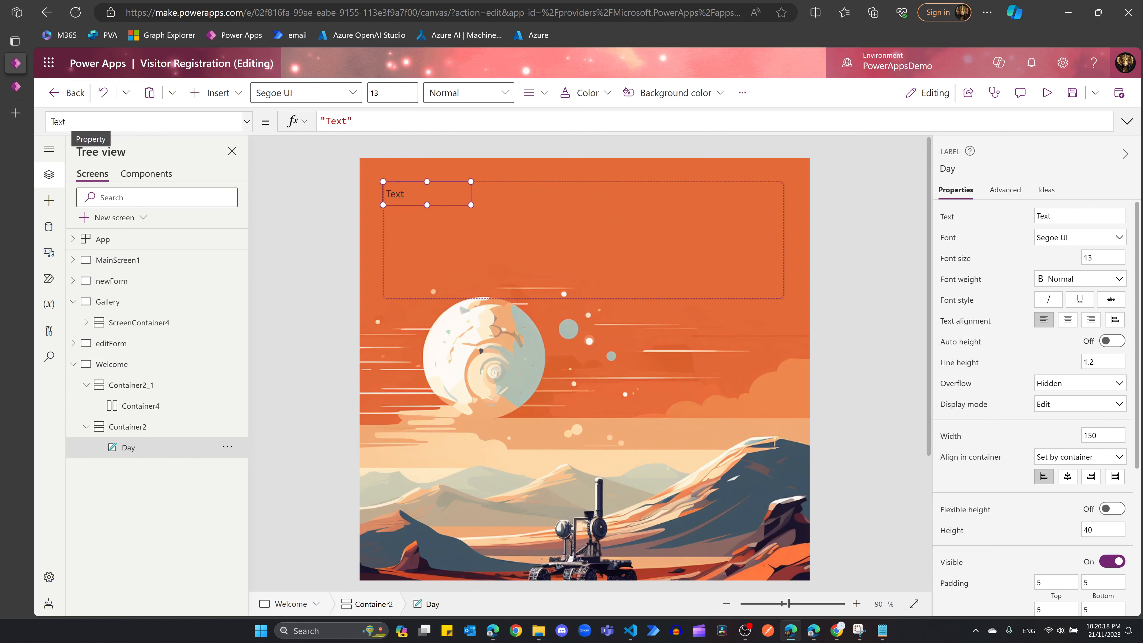
Step: Set the Day label's Text to Text(Now(), "dddd") so it shows Tuesday
triple_click(349, 119)
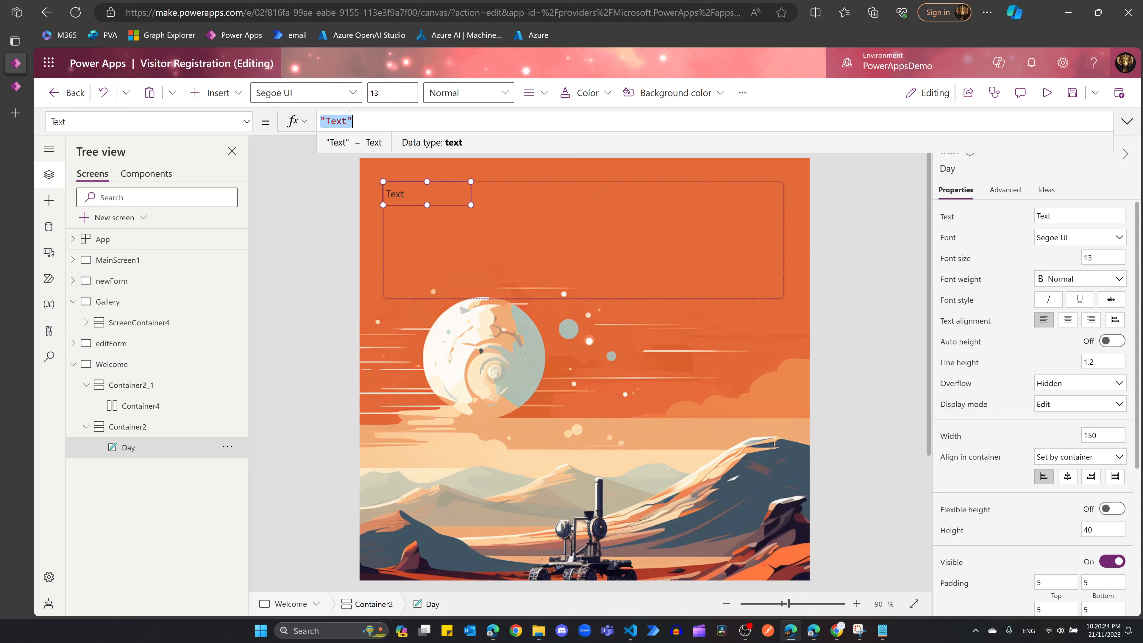
text(Now)
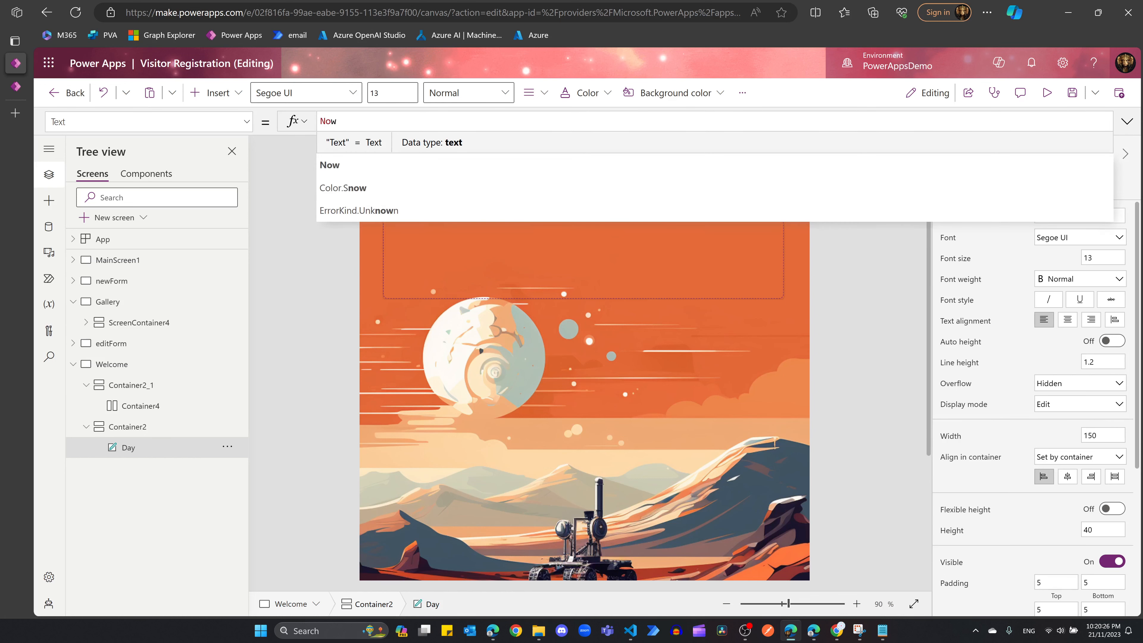
text(())
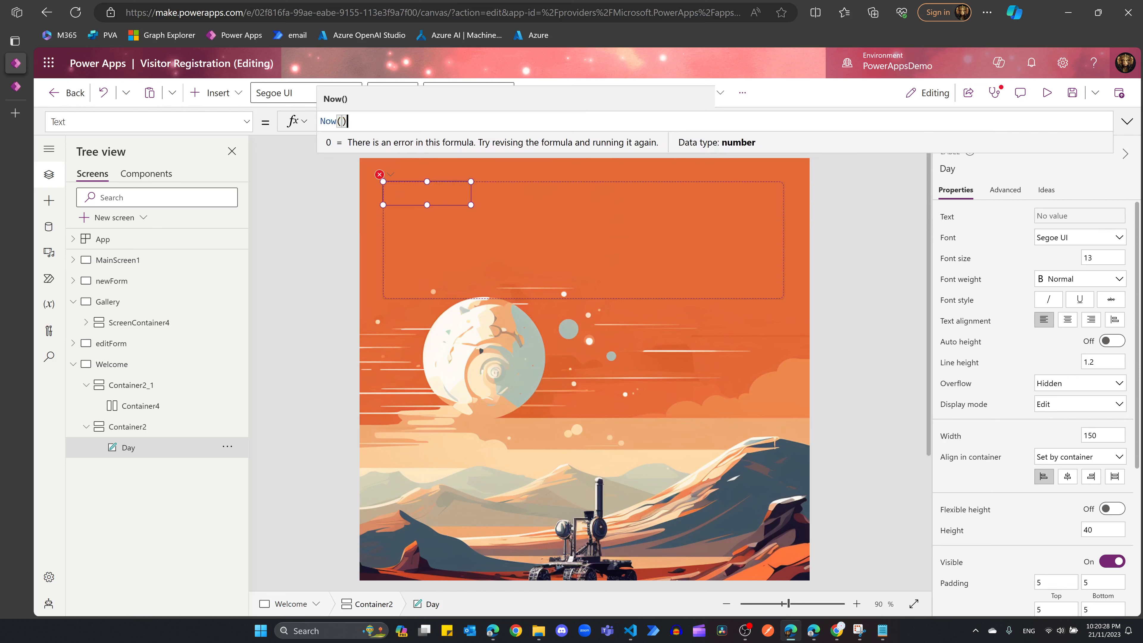
text(,)
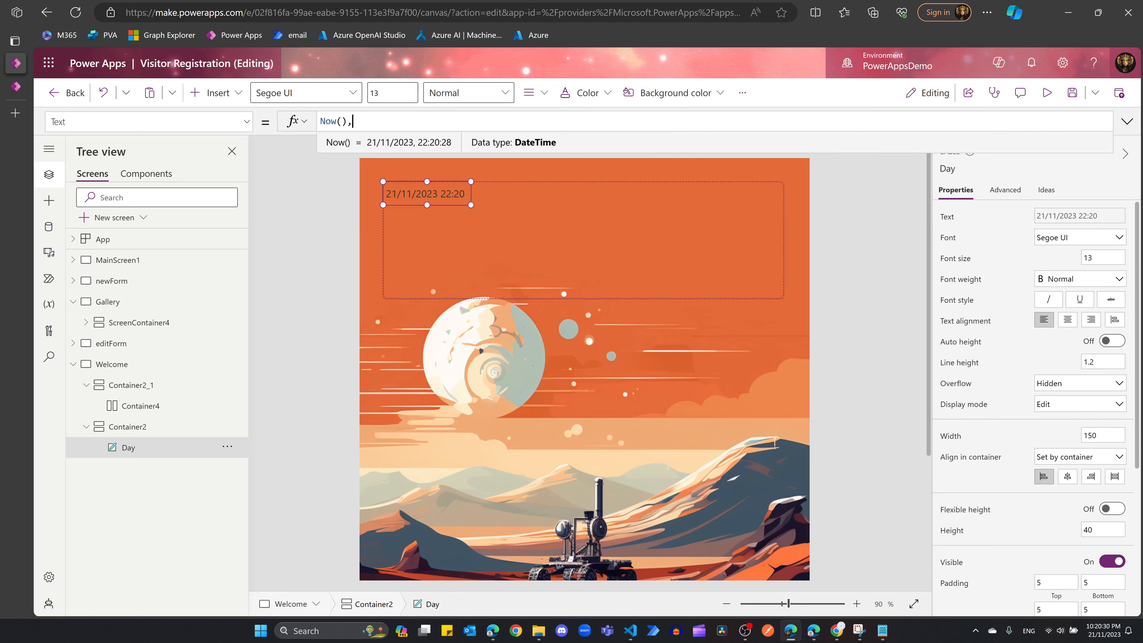
text( "dddd)
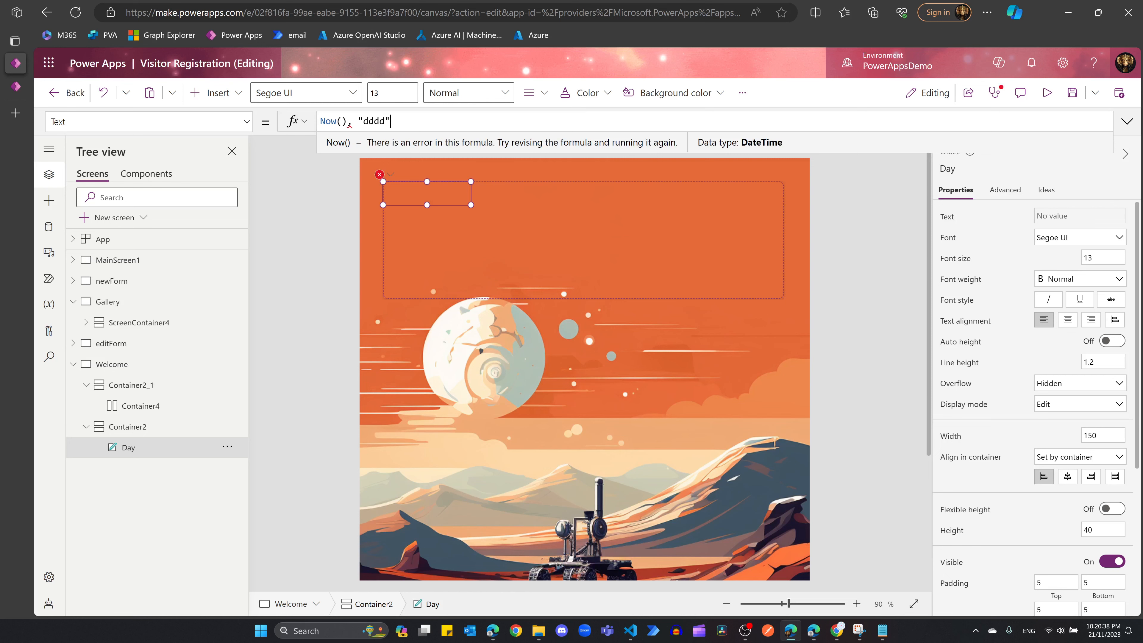
text(()
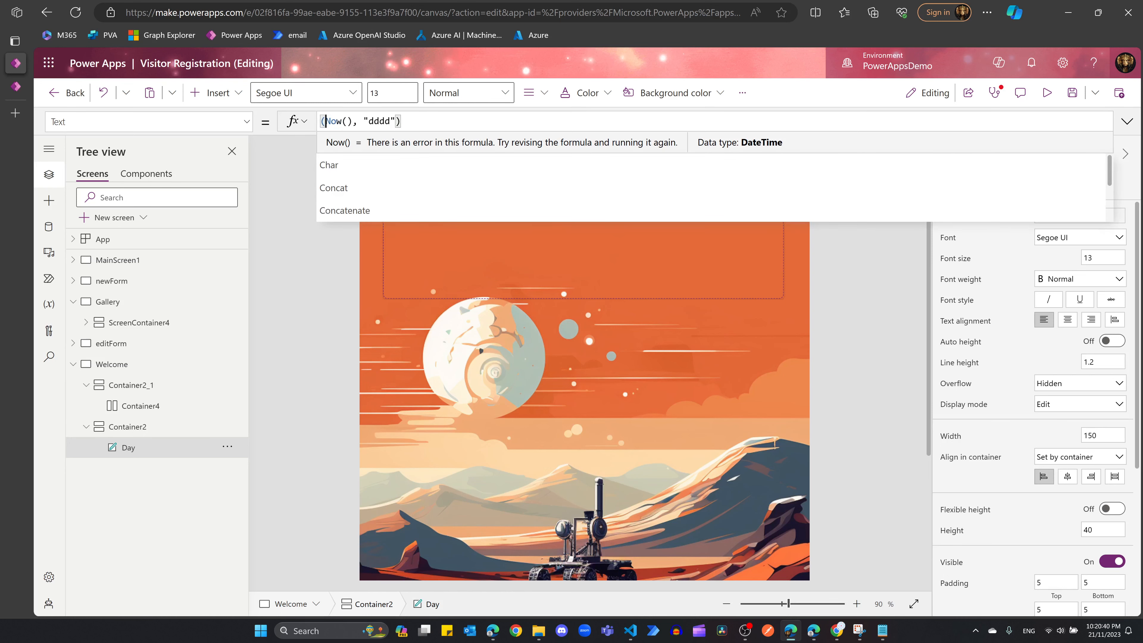
text(Text)
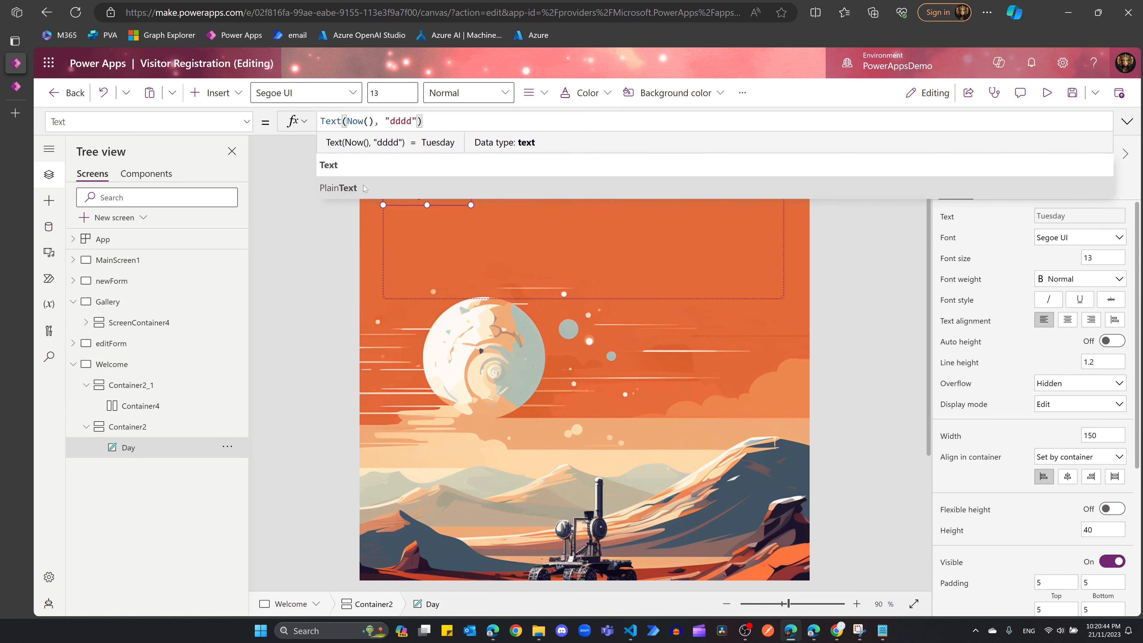
key(Right)
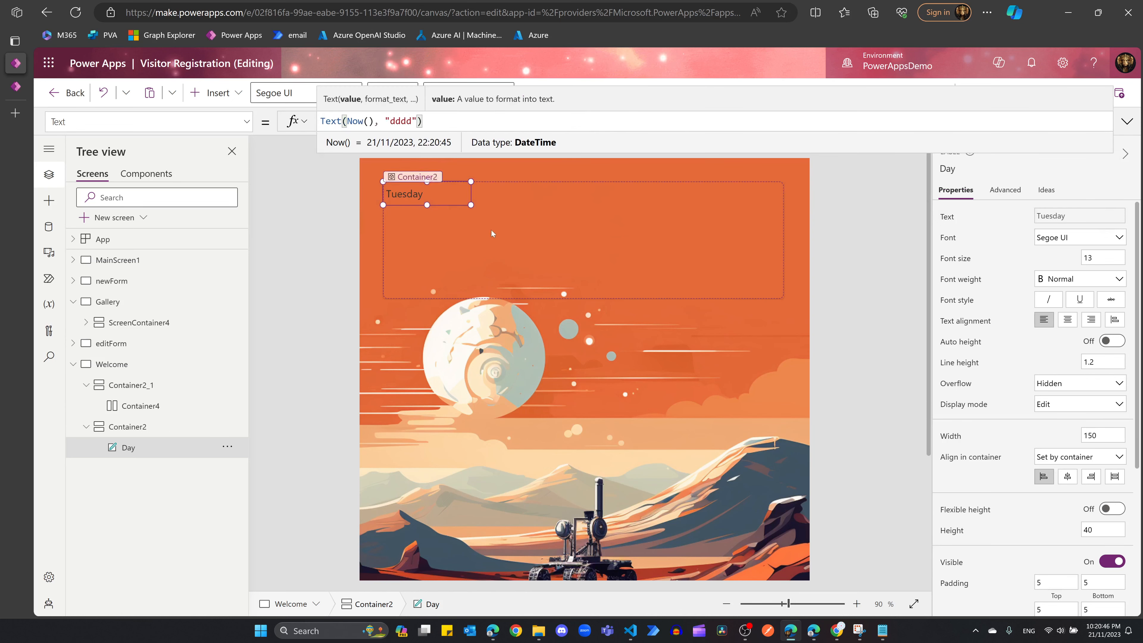
Step: Set the Day label's font to Arial at size 50
click(612, 240)
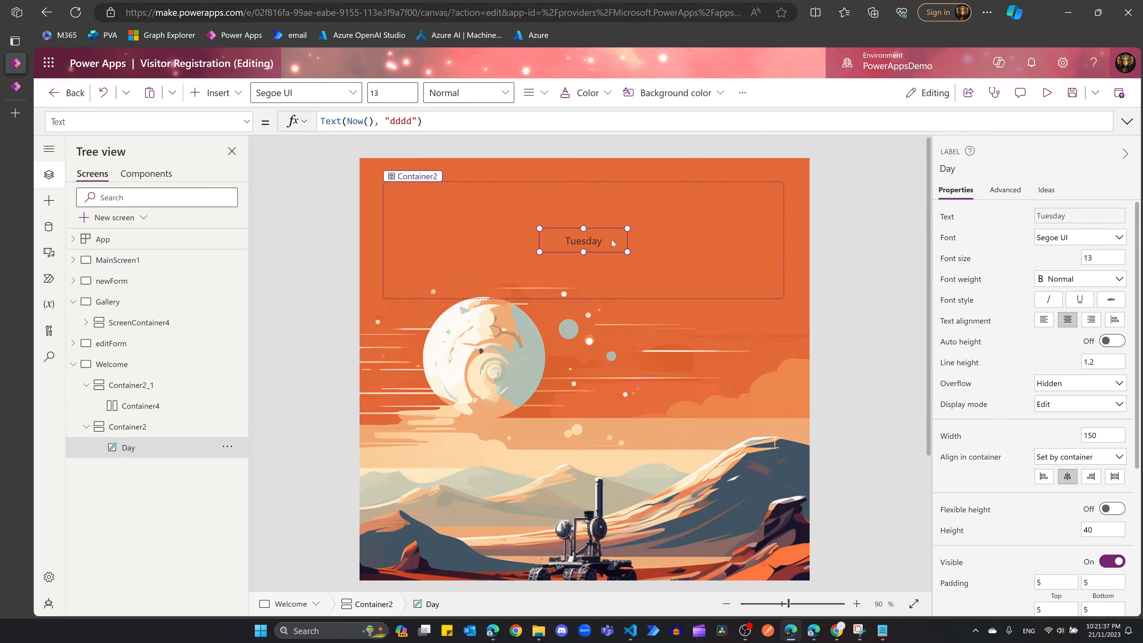
click(1087, 237)
click(1081, 253)
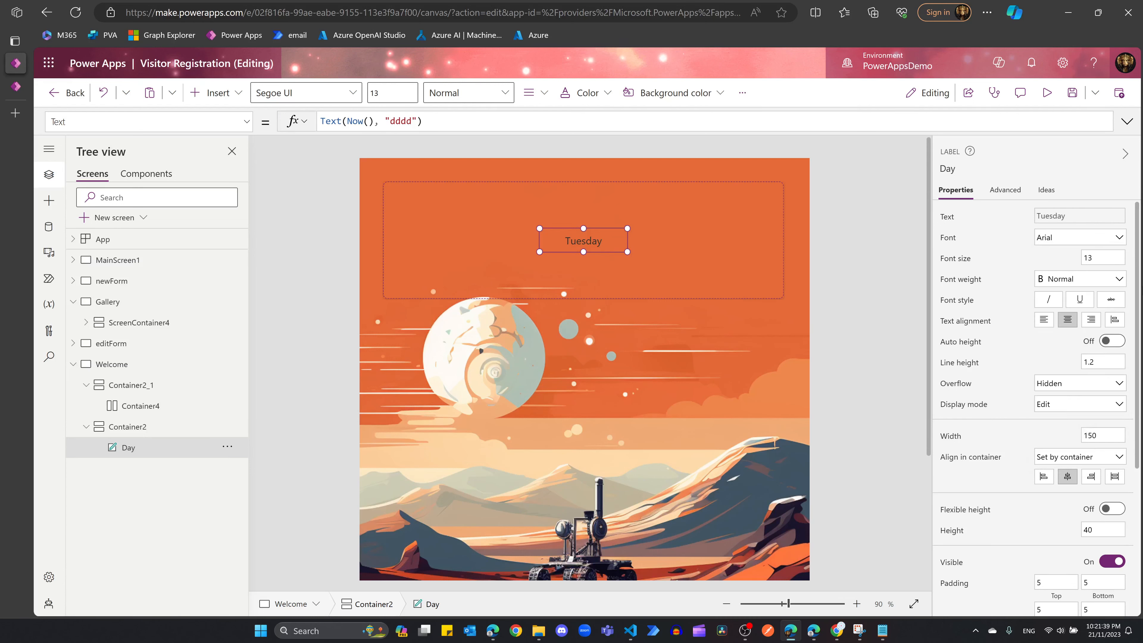
click(1088, 257)
text(50)
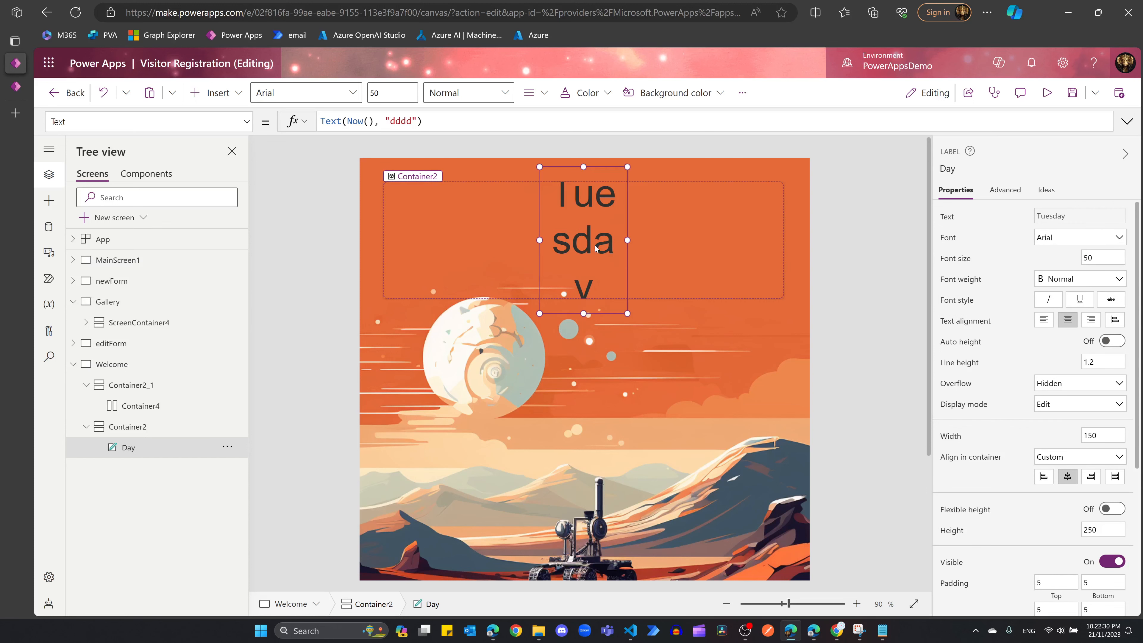
Step: Give the Day label auto height, full container width, and light grey text
click(657, 229)
click(598, 247)
click(1111, 340)
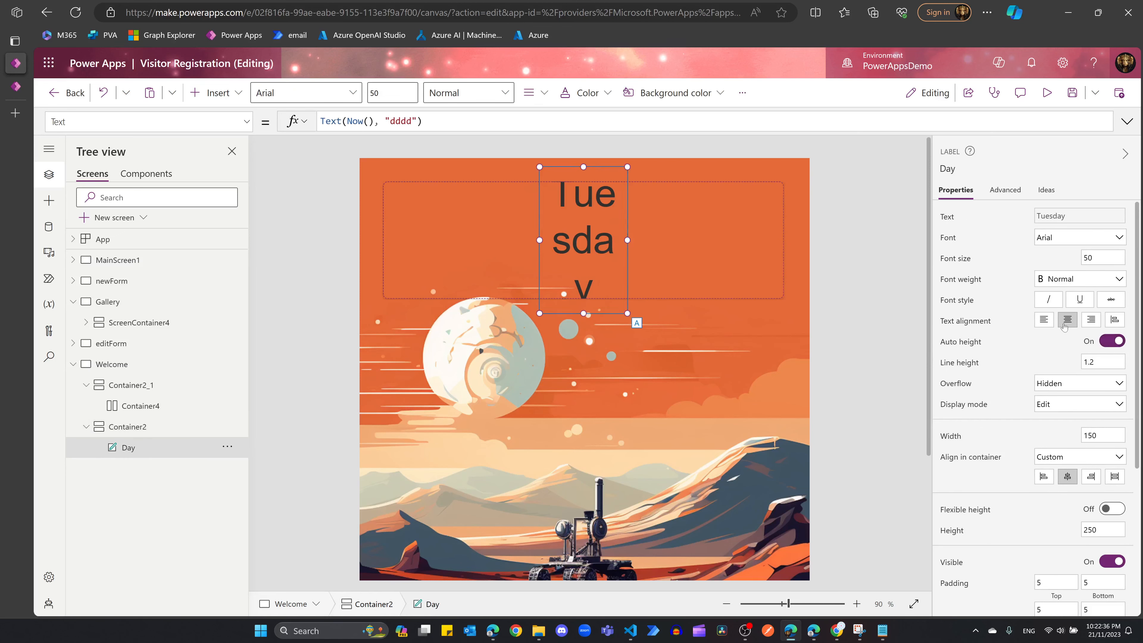
click(1114, 477)
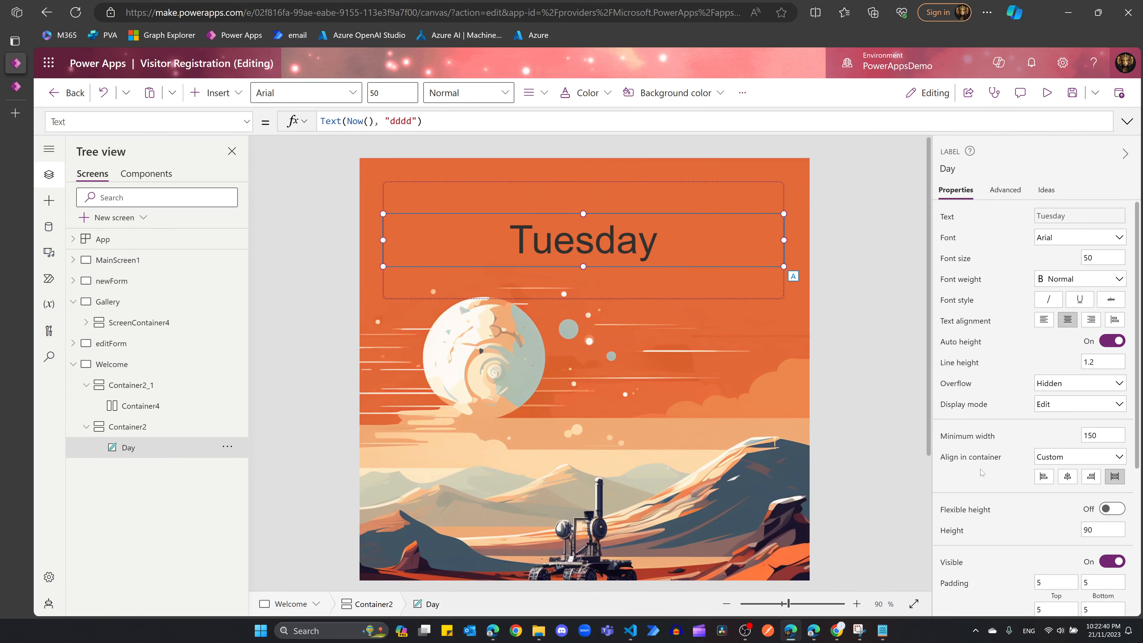
scroll(988, 426, down, 5)
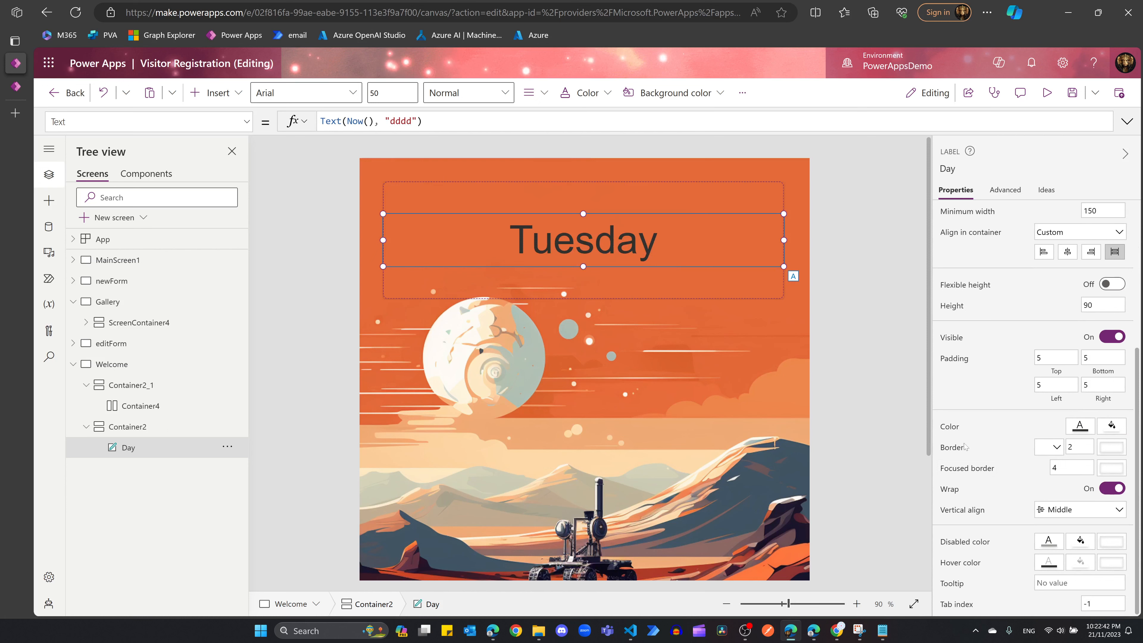
click(1088, 428)
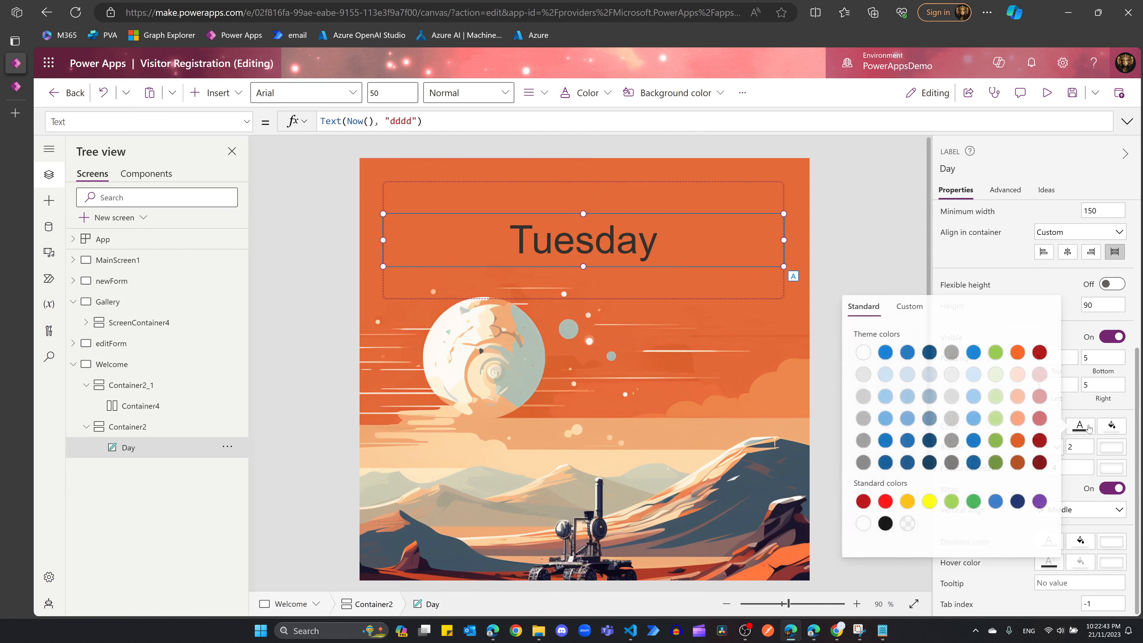
click(947, 378)
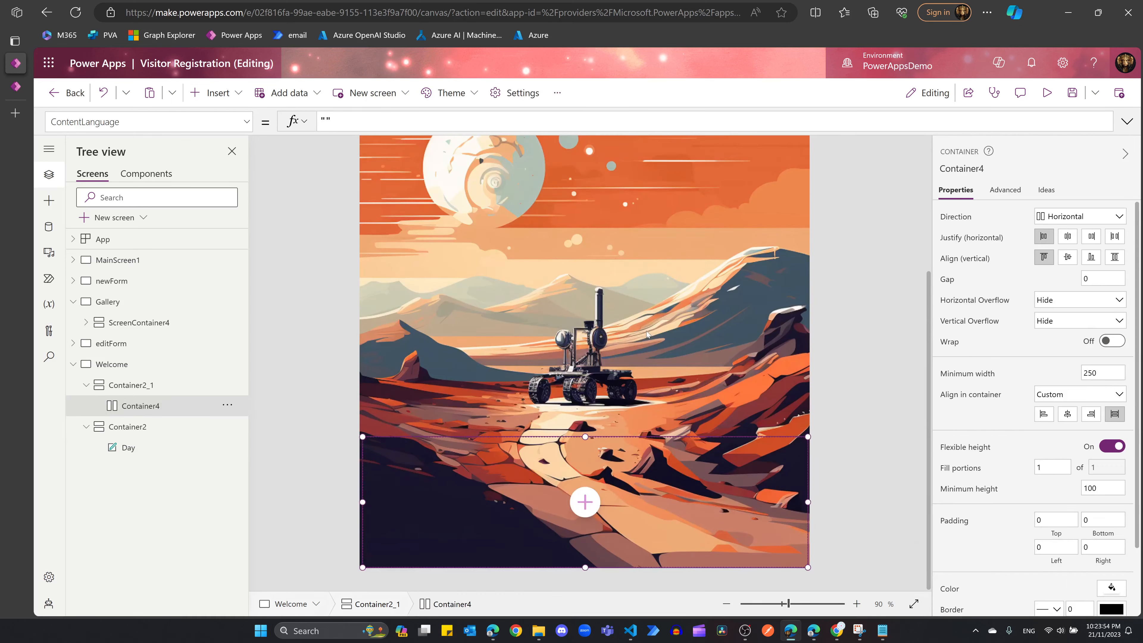
Step: Add a text label inside Container4
click(646, 332)
click(586, 466)
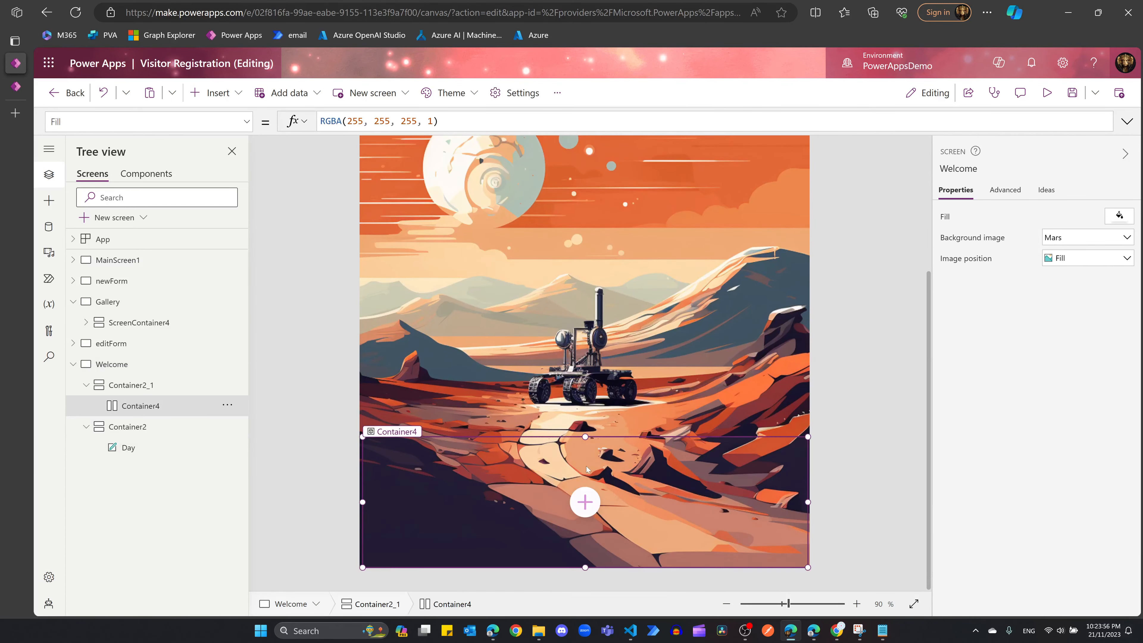
click(584, 502)
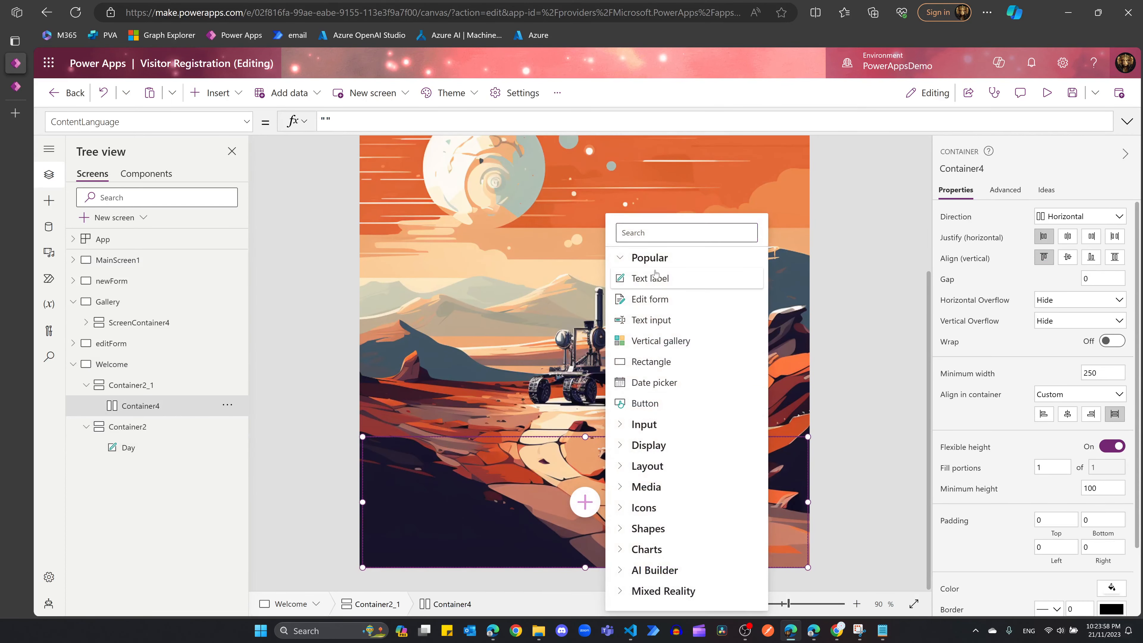
click(652, 278)
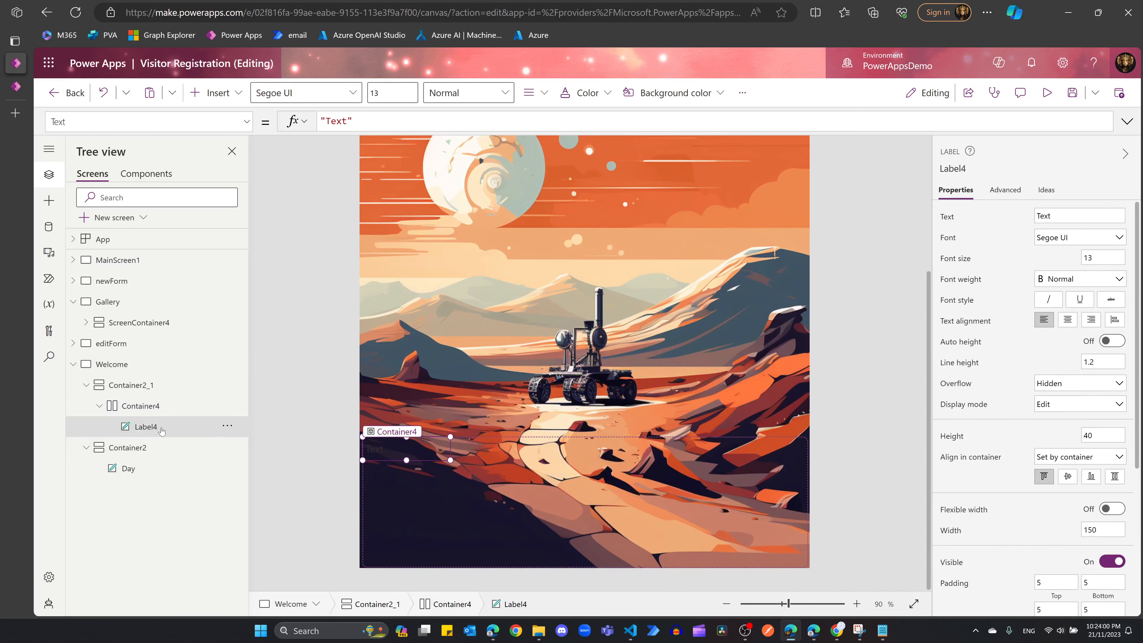
Step: Paste a copy of the label into Container4 so it holds the Time and Date labels
right_click(161, 427)
key(Escape)
click(141, 406)
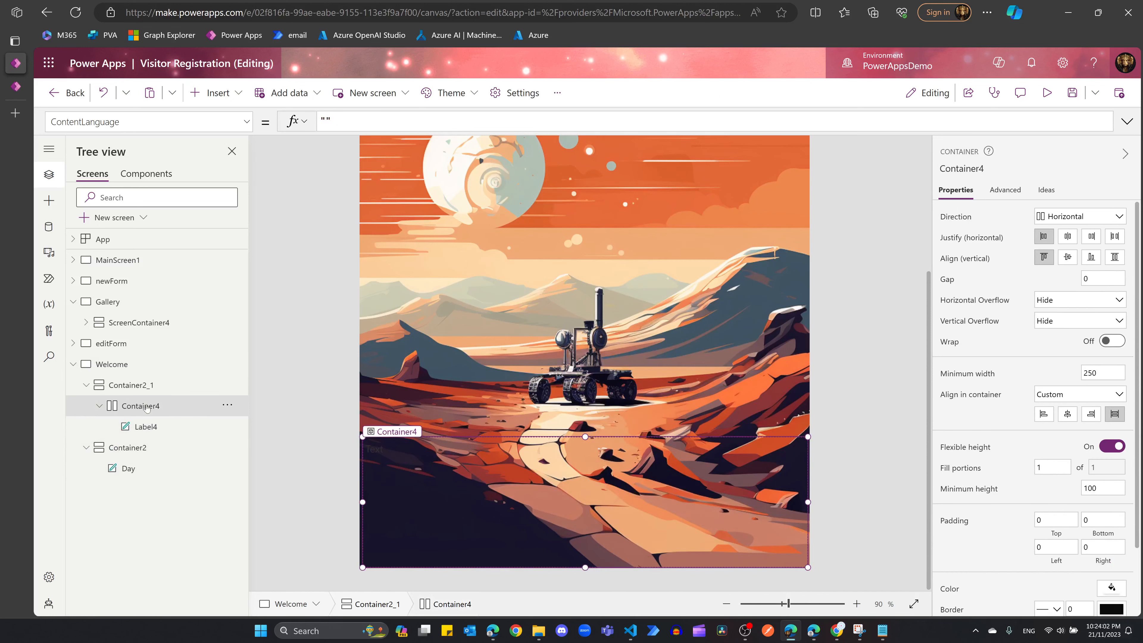
right_click(147, 407)
click(181, 450)
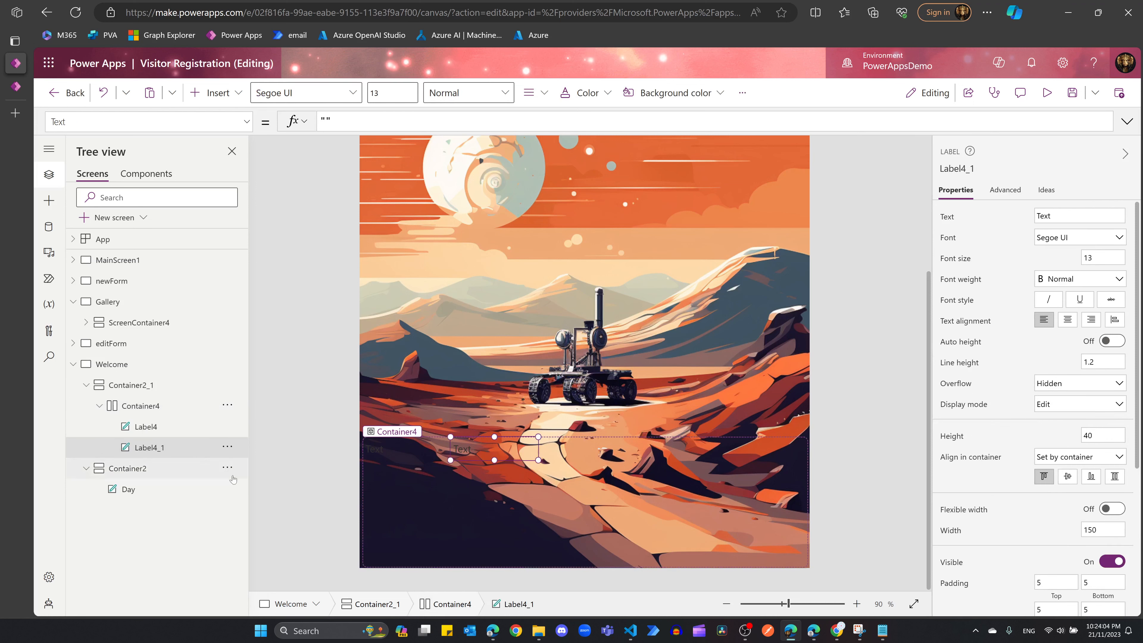
click(413, 457)
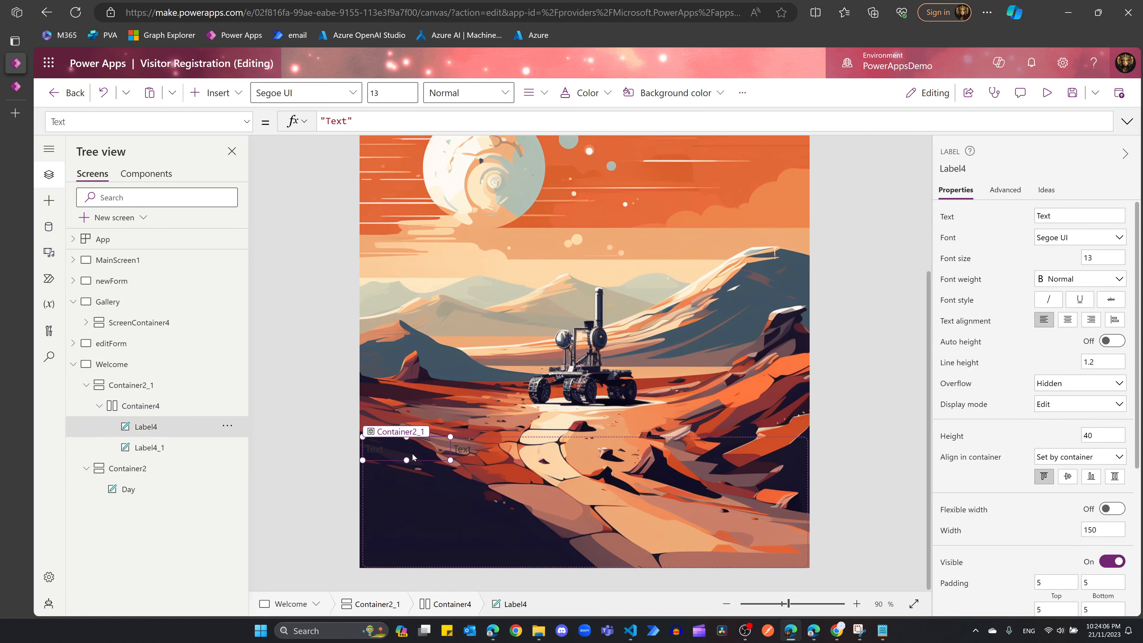
click(477, 454)
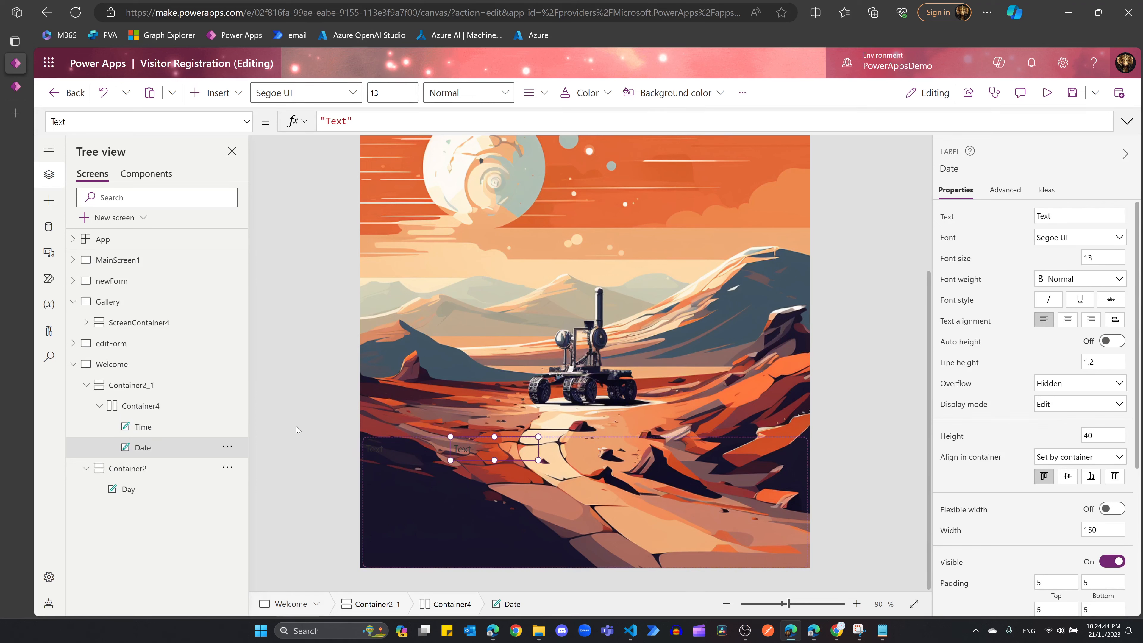
click(296, 427)
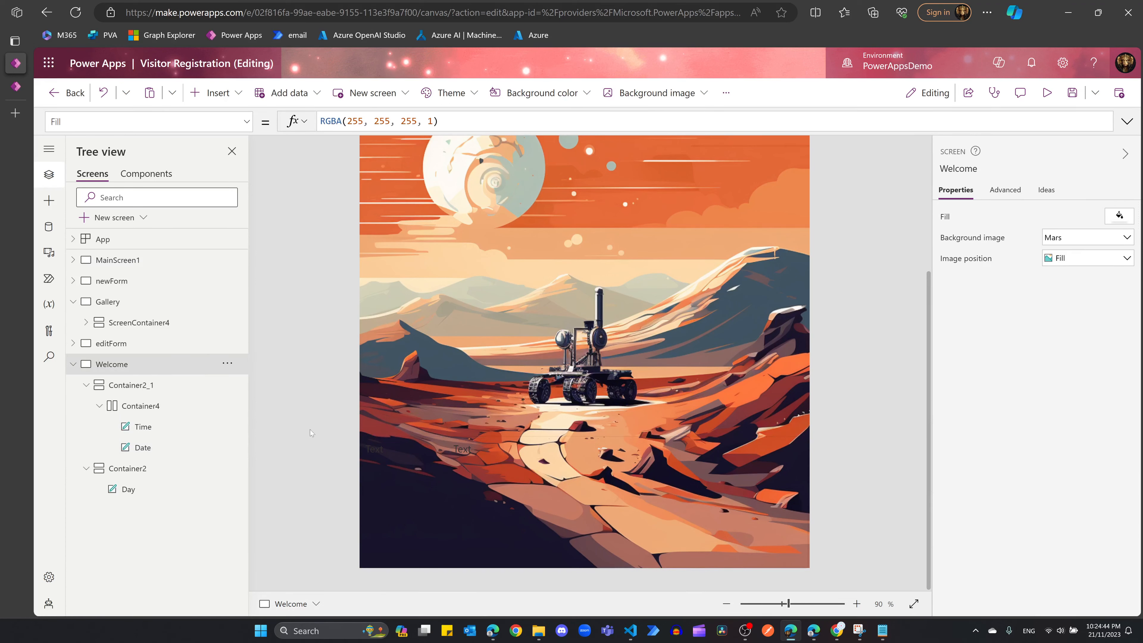
click(143, 447)
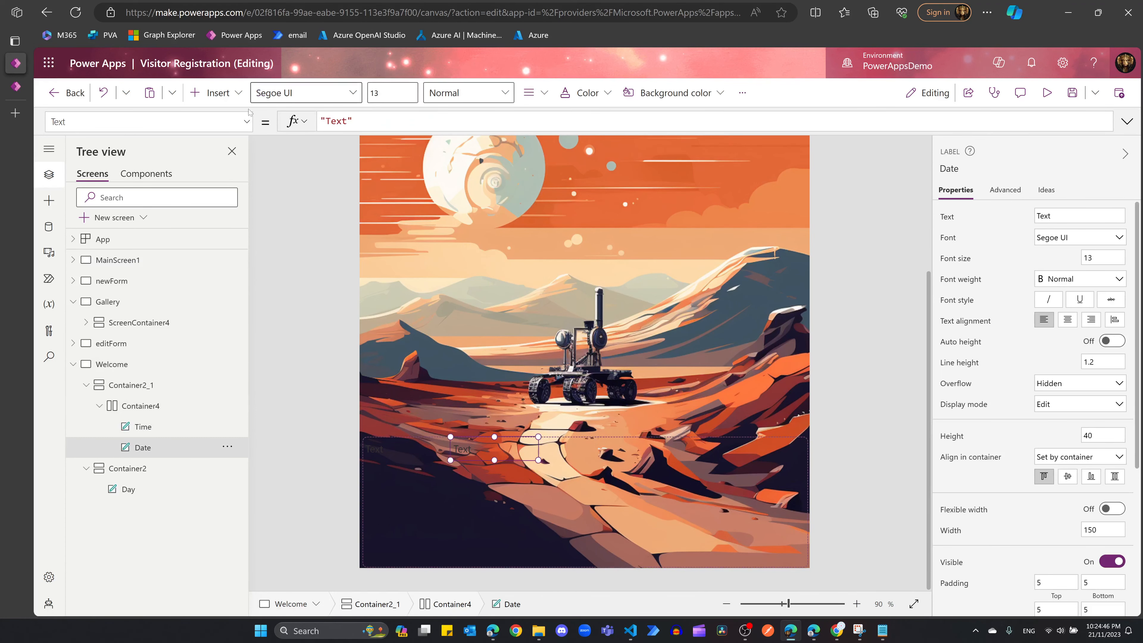
Step: Paste the date formula into the Date label and make its text light grey
triple_click(349, 119)
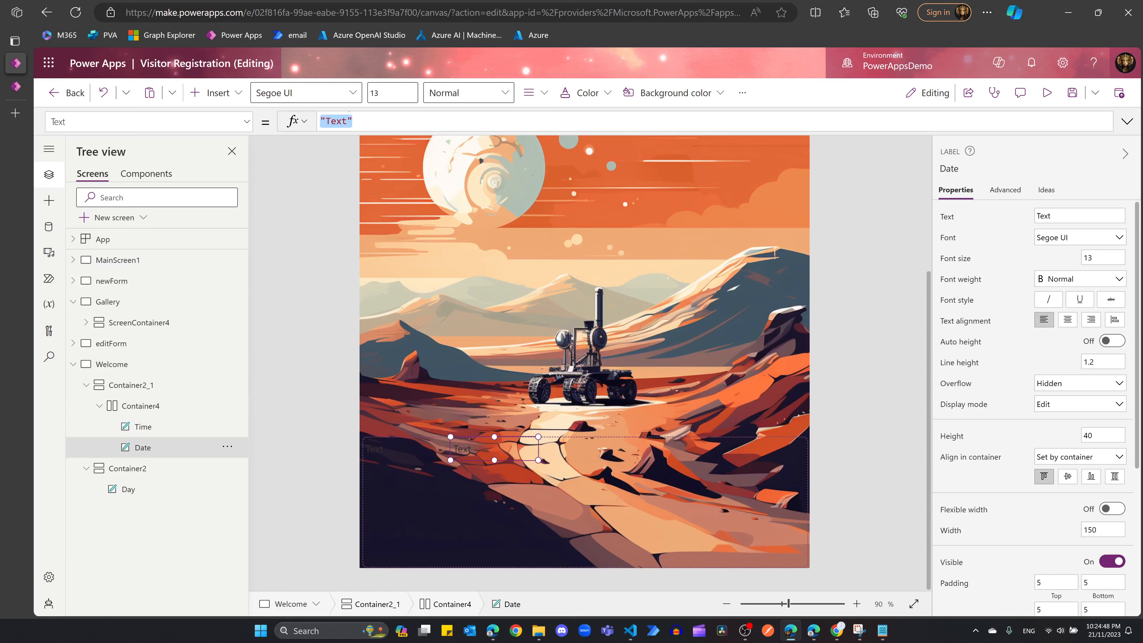
text(Text(Now(), "dd mmm, yyyy"))
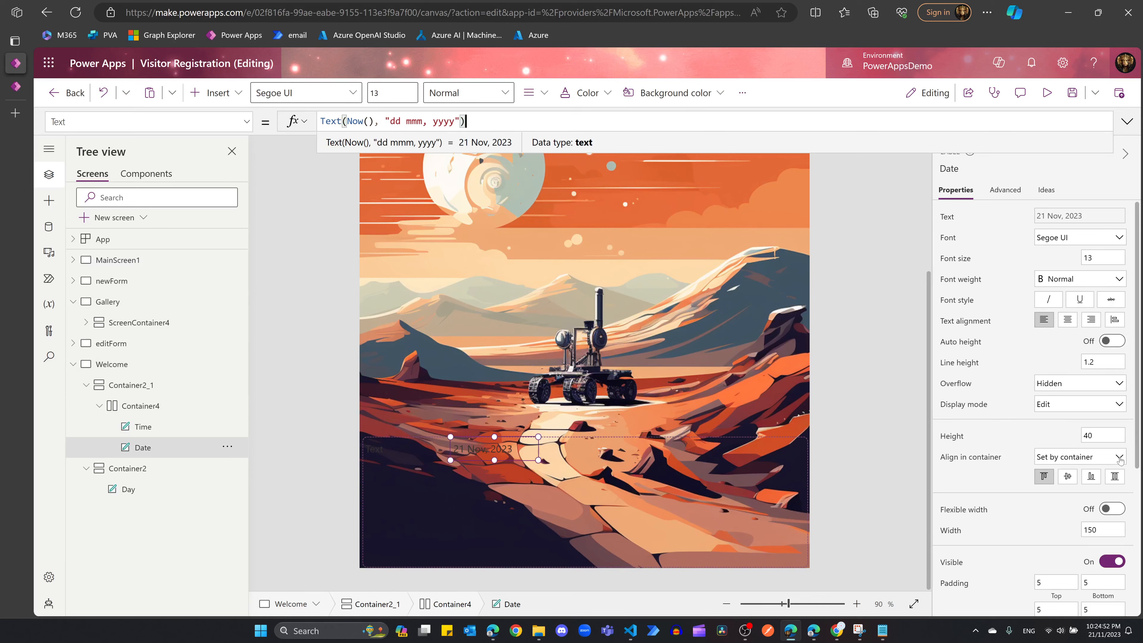
scroll(1080, 491, down, 3)
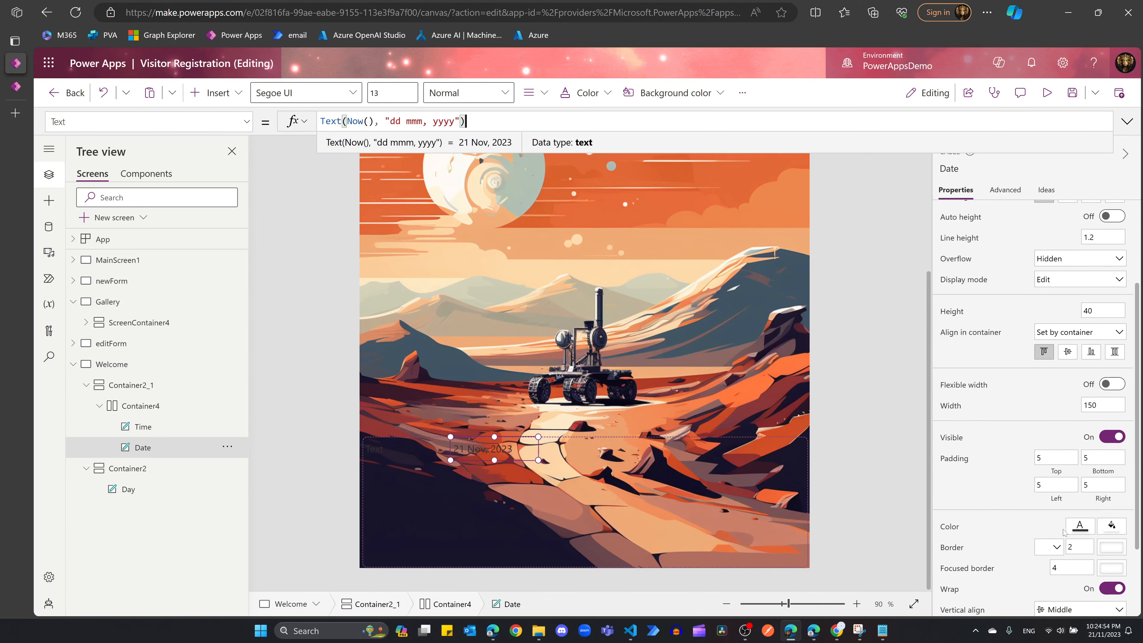
click(1075, 530)
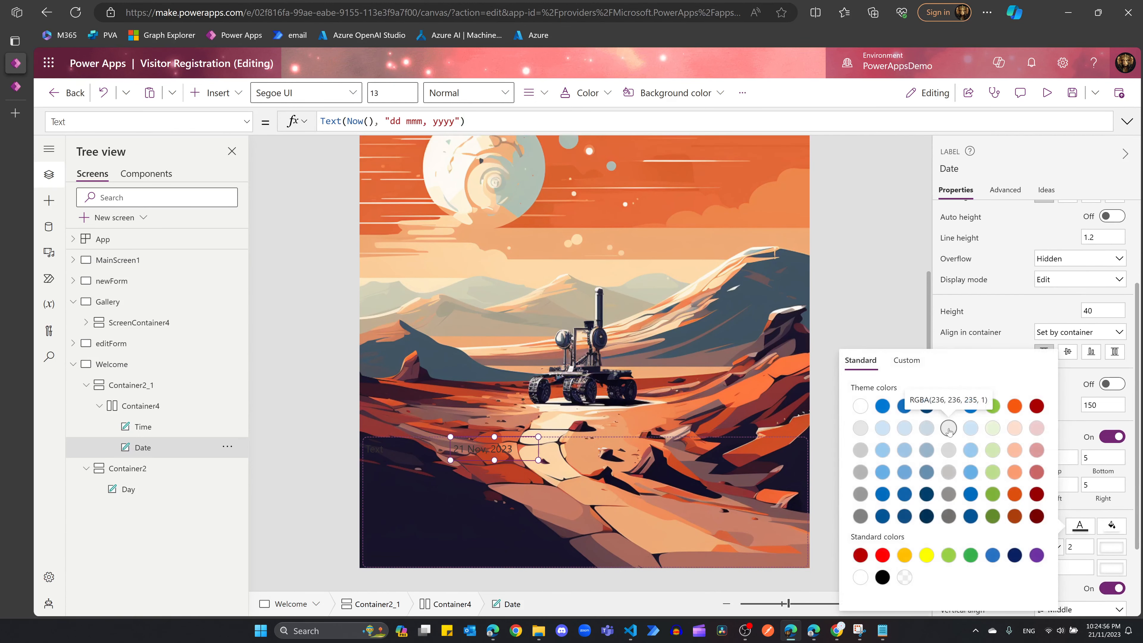
click(949, 429)
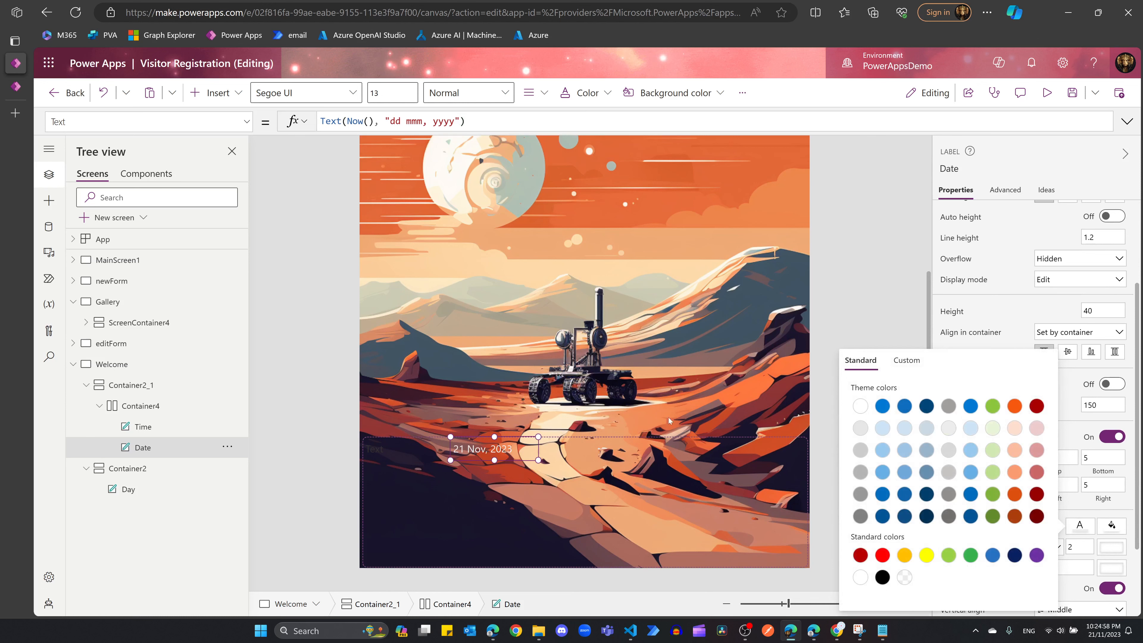
Step: Change the format to "dd-mmm, yyyy" so the label reads 21-Nov, 2023
click(485, 446)
click(466, 121)
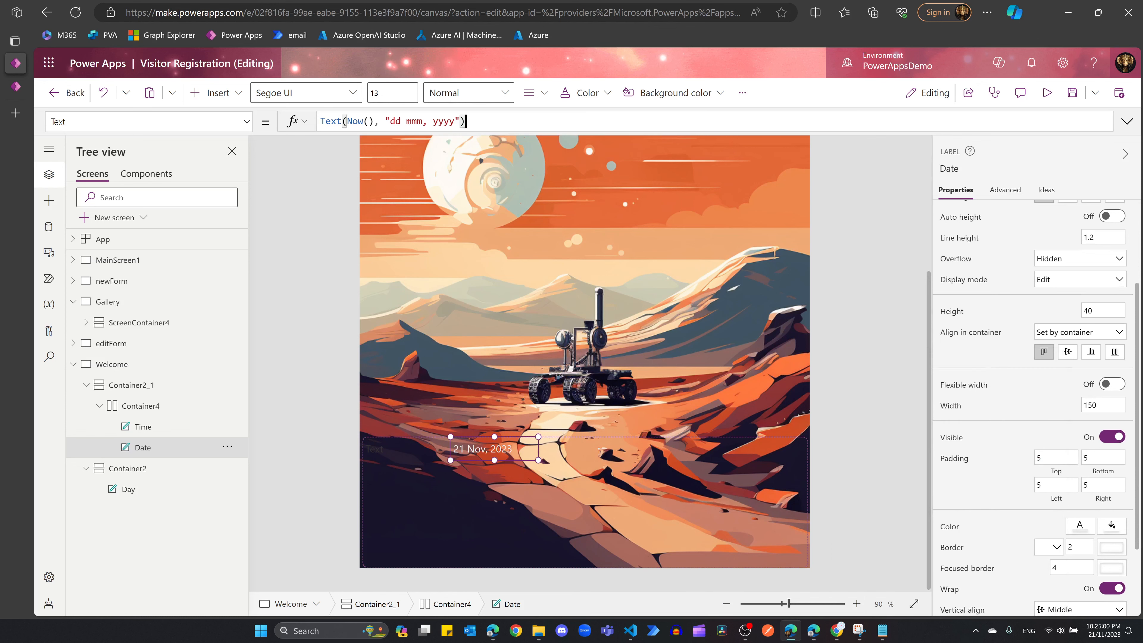
click(414, 121)
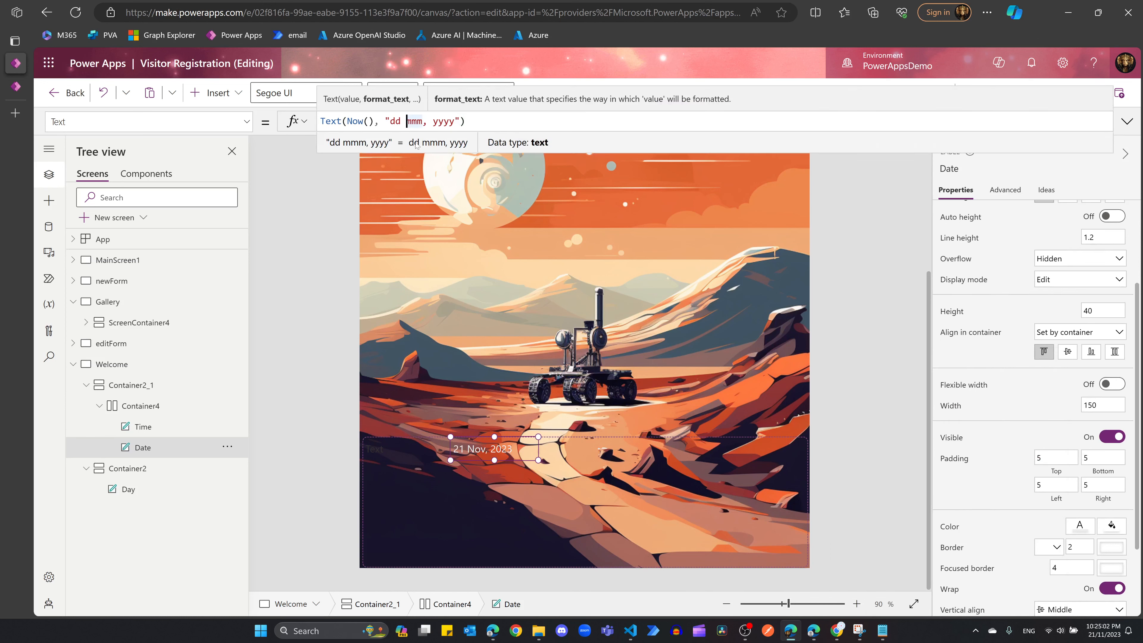
key(BackSpace)
text(-)
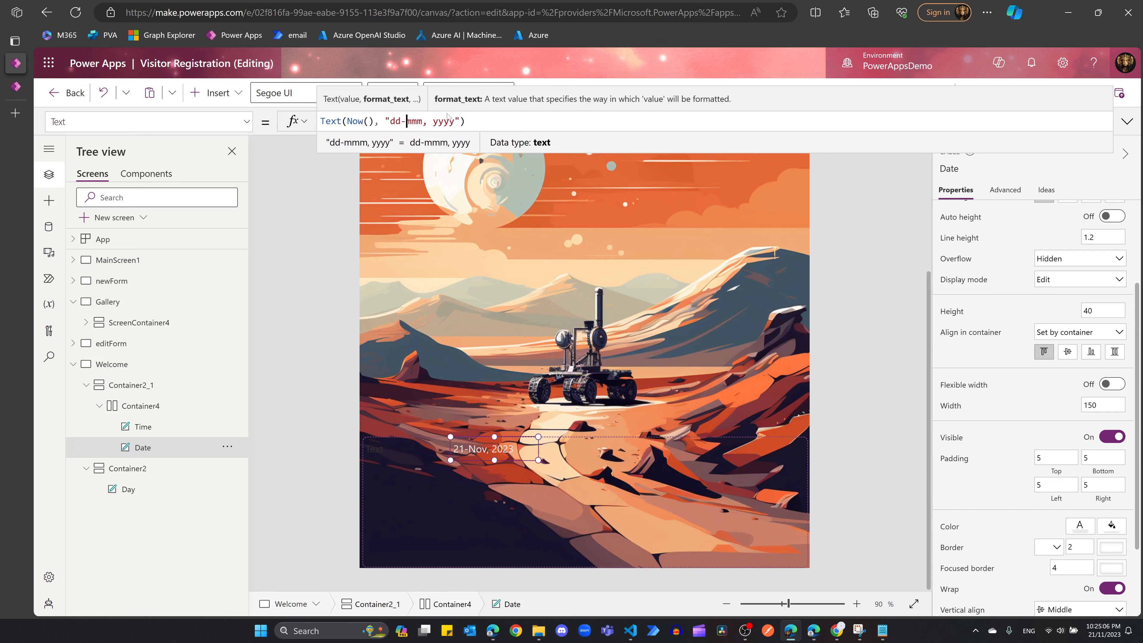
click(469, 121)
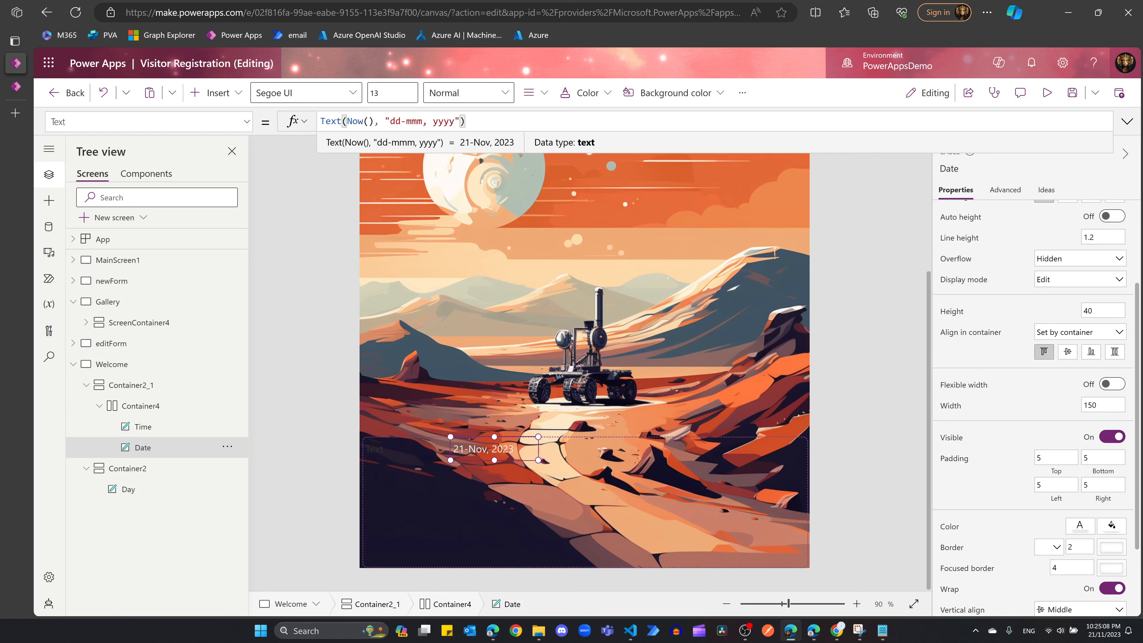
click(444, 121)
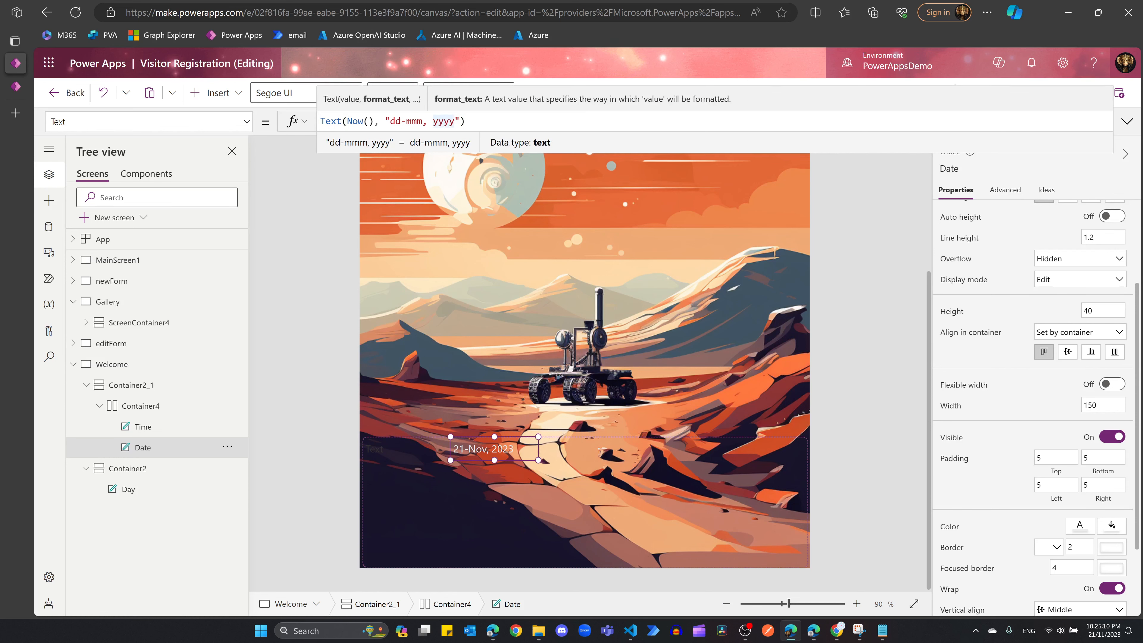
click(468, 121)
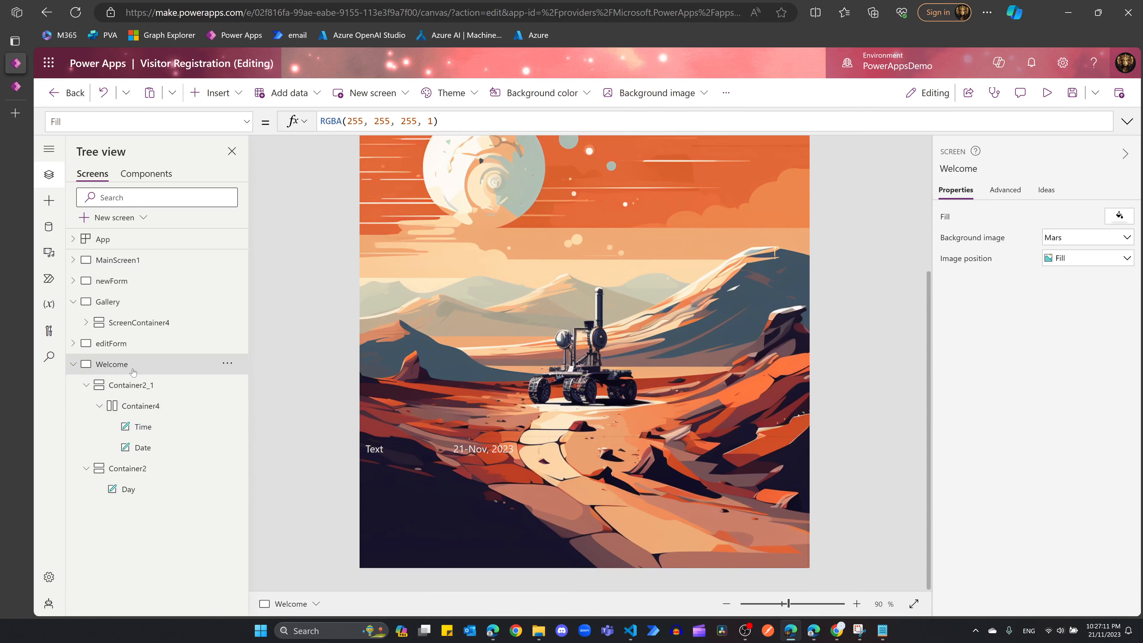
Step: Add a timer to the Welcome screen and place it just above the rover
click(218, 93)
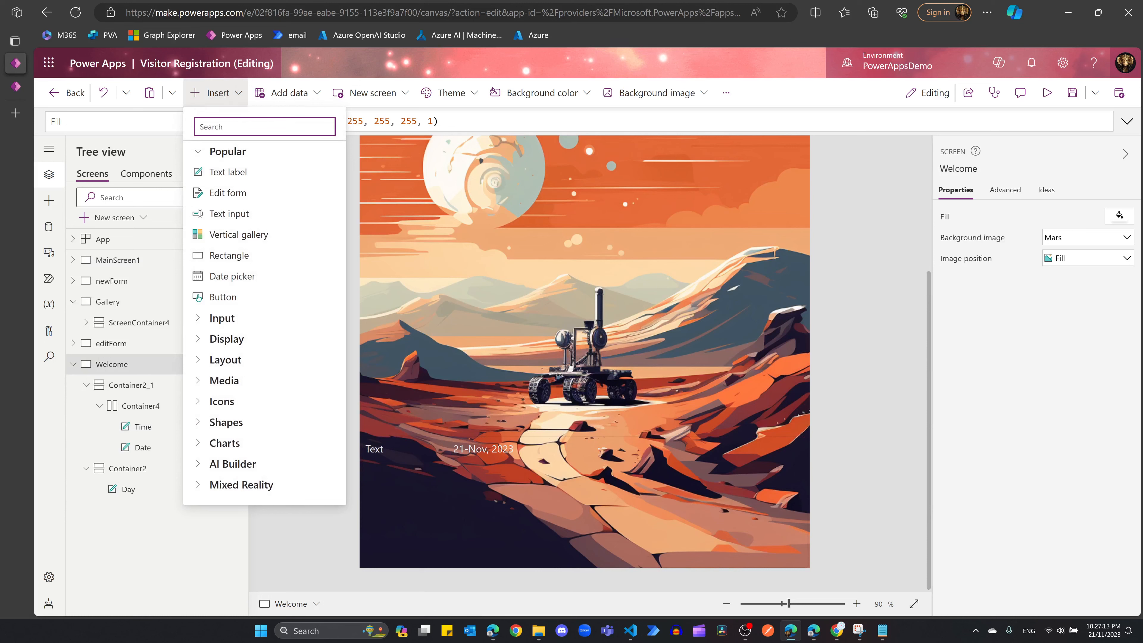
text(time)
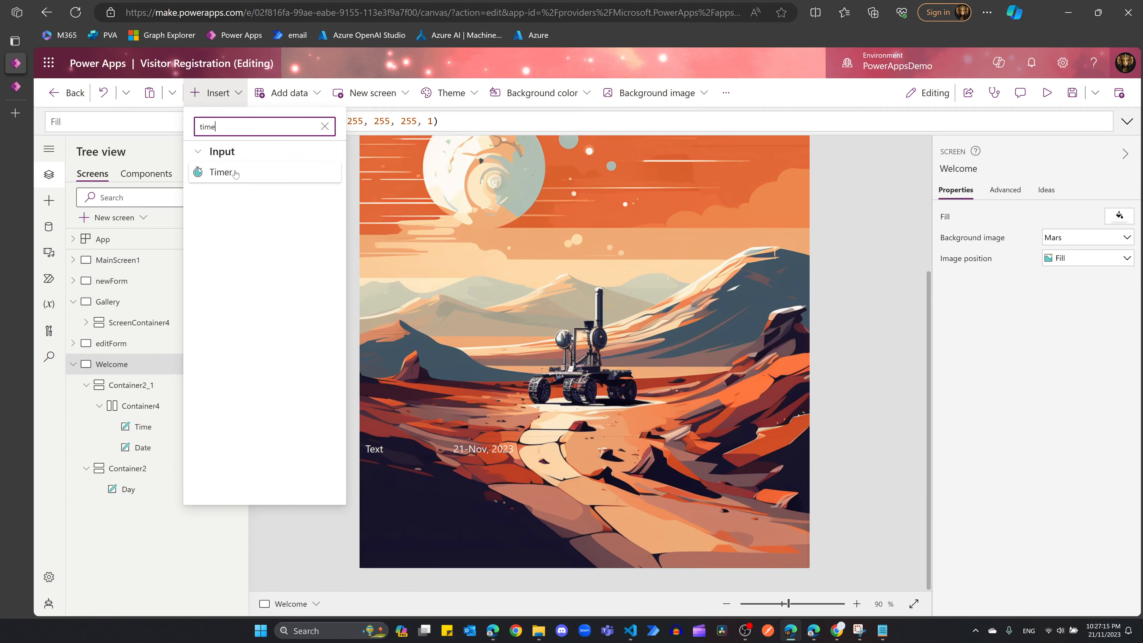
click(221, 172)
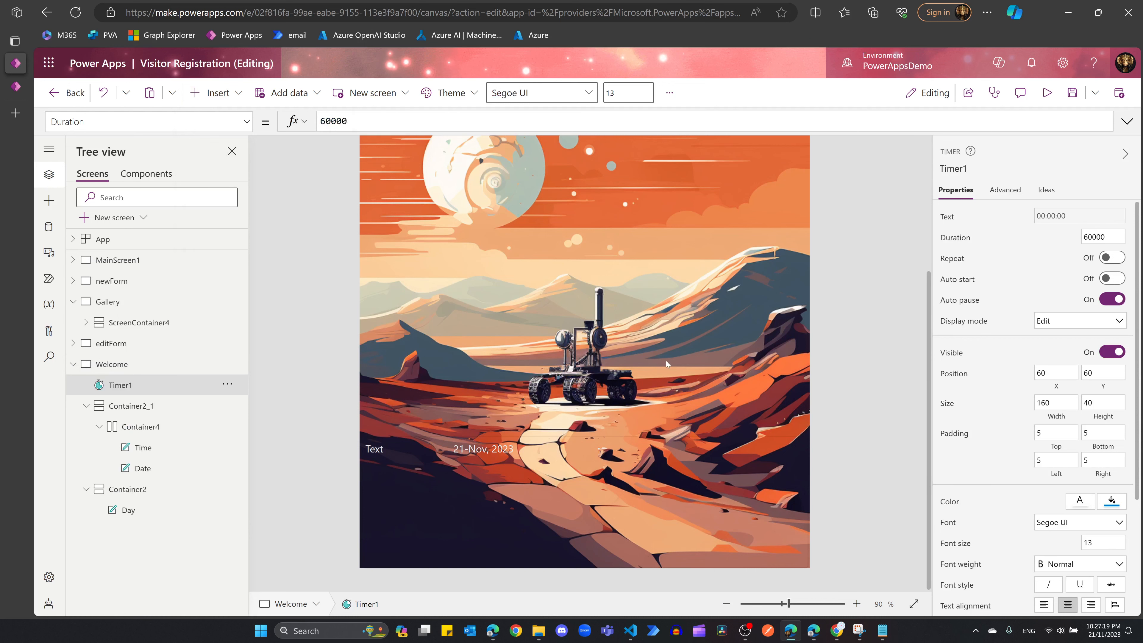
scroll(660, 351, up, 3)
scroll(466, 163, up, 2)
drag(466, 163, 541, 409)
click(463, 207)
drag(462, 207, 560, 467)
scroll(677, 414, down, 3)
drag(547, 254, 587, 325)
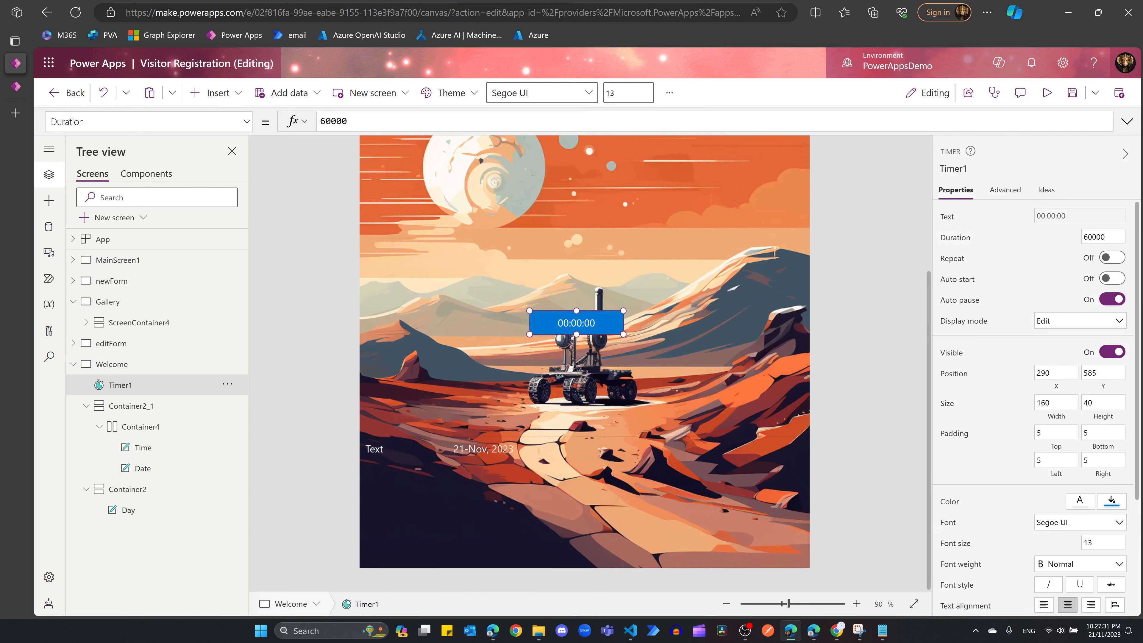
Step: Set the timer's Duration to 1000 with Auto start and Repeat on
double_click(1094, 237)
text(1000)
click(1112, 258)
click(1112, 278)
click(1113, 259)
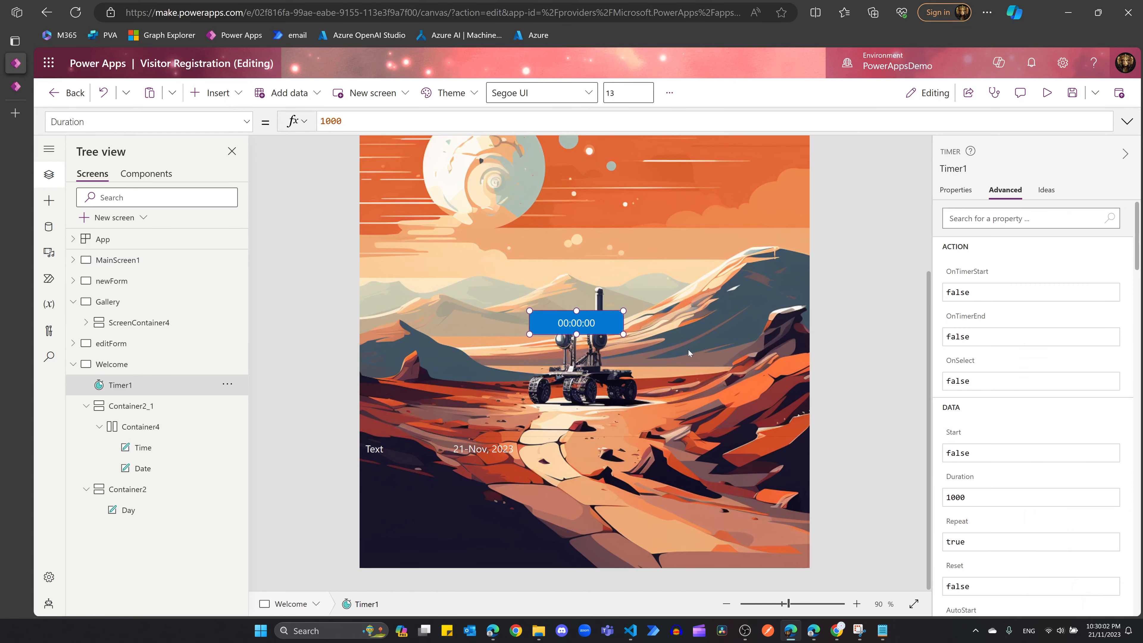
click(690, 350)
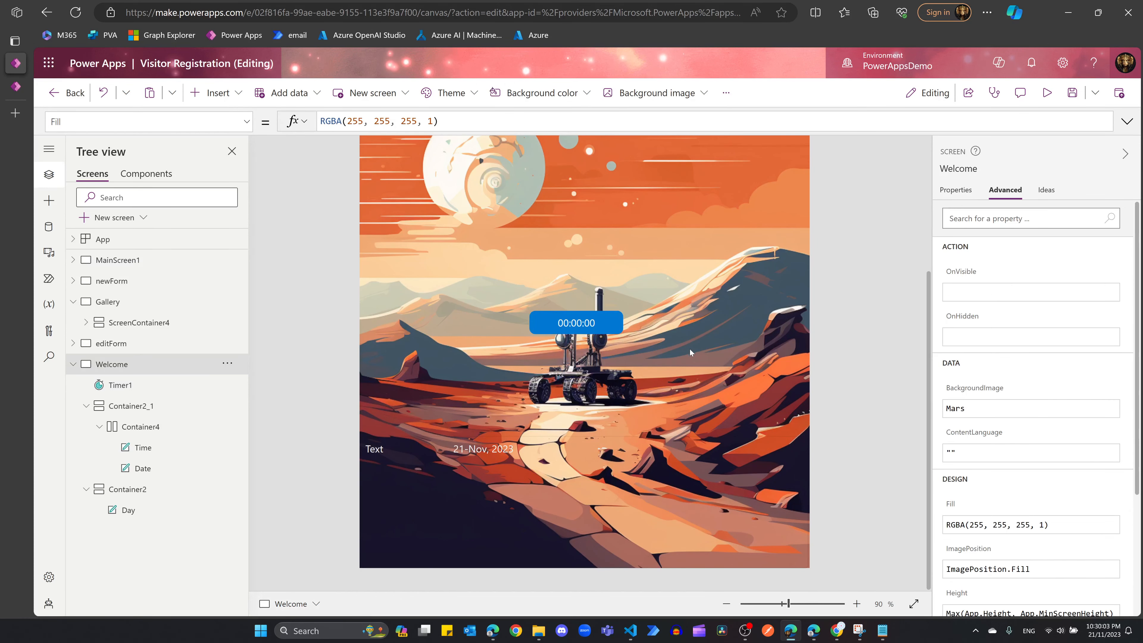
Step: Clear the default false from Timer1's OnTimerStart and OnTimerEnd actions
click(568, 323)
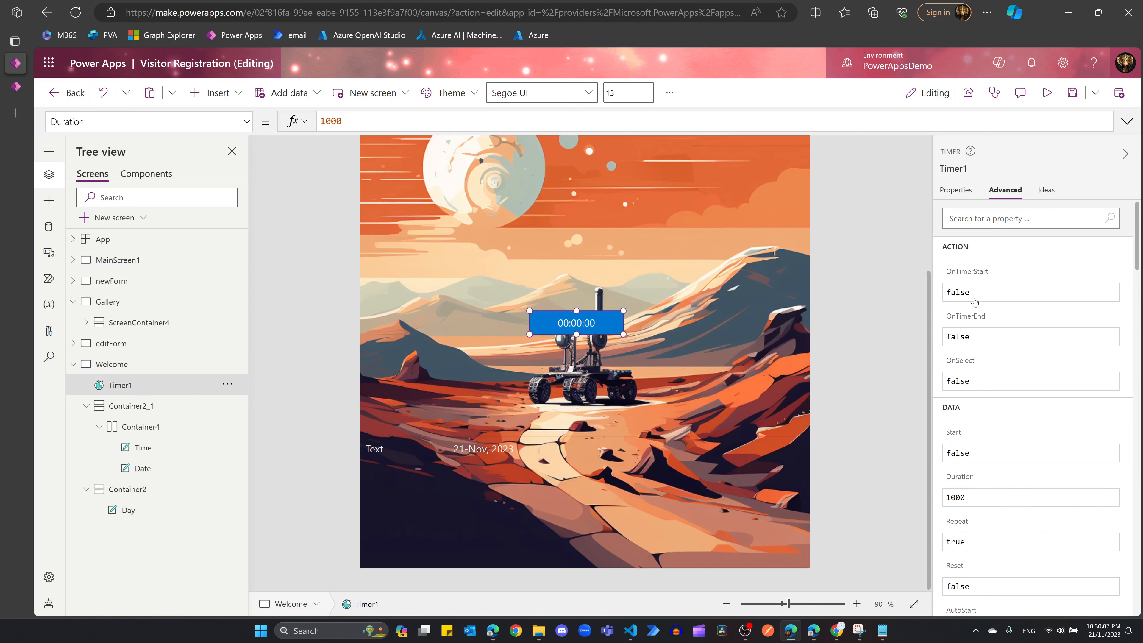
click(983, 295)
key(ctrl+a)
key(BackSpace)
click(979, 339)
key(ctrl+a)
key(BackSpace)
Step: Set OnTimerStart to Set(varDigiClock,Now()) and copy the same formula into OnTimerEnd
click(1030, 293)
text(Set)
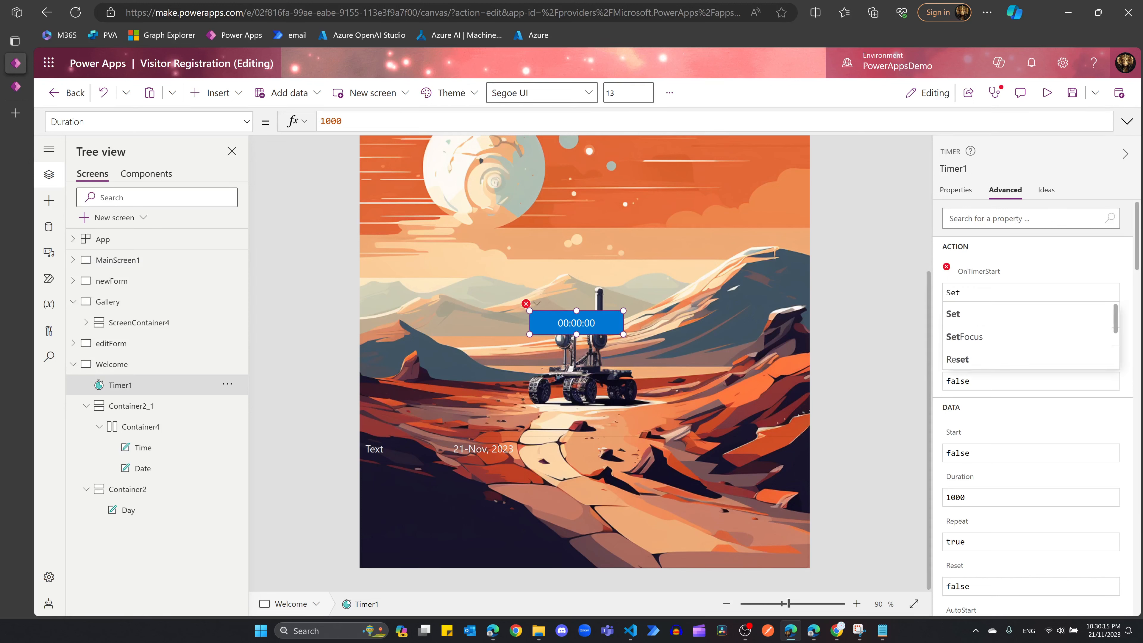
text((var)
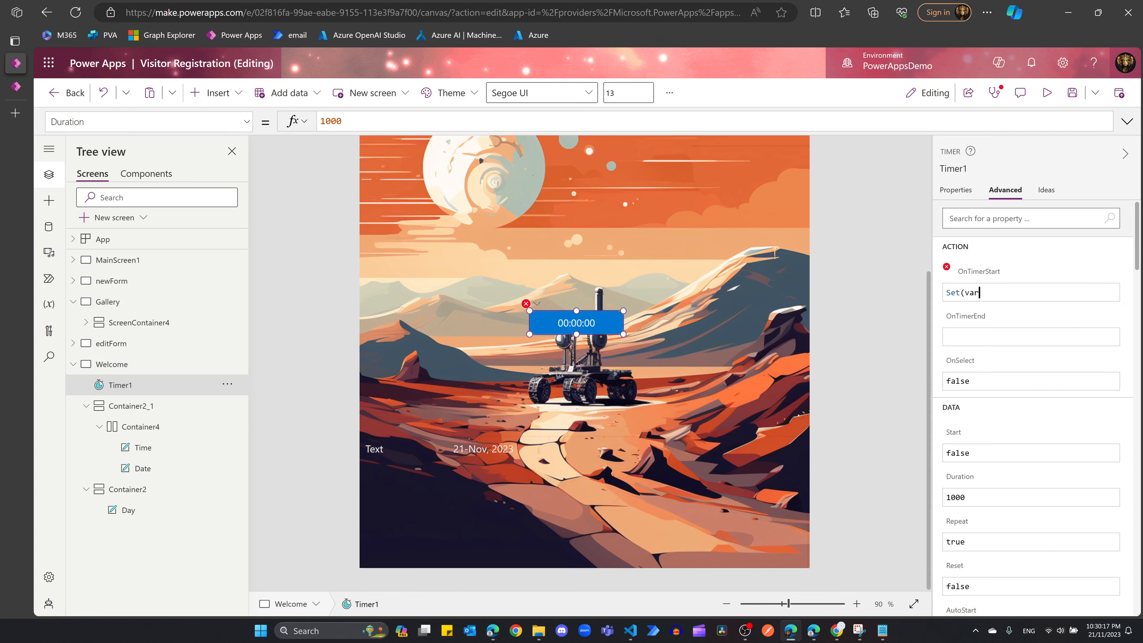
text(Di)
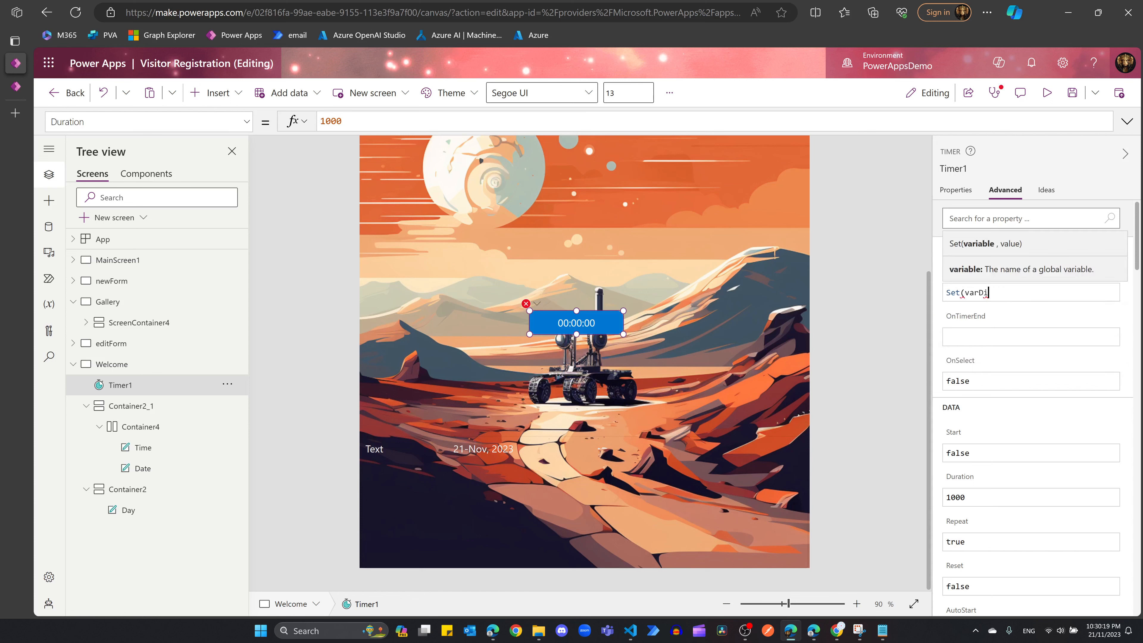
text(giCloc)
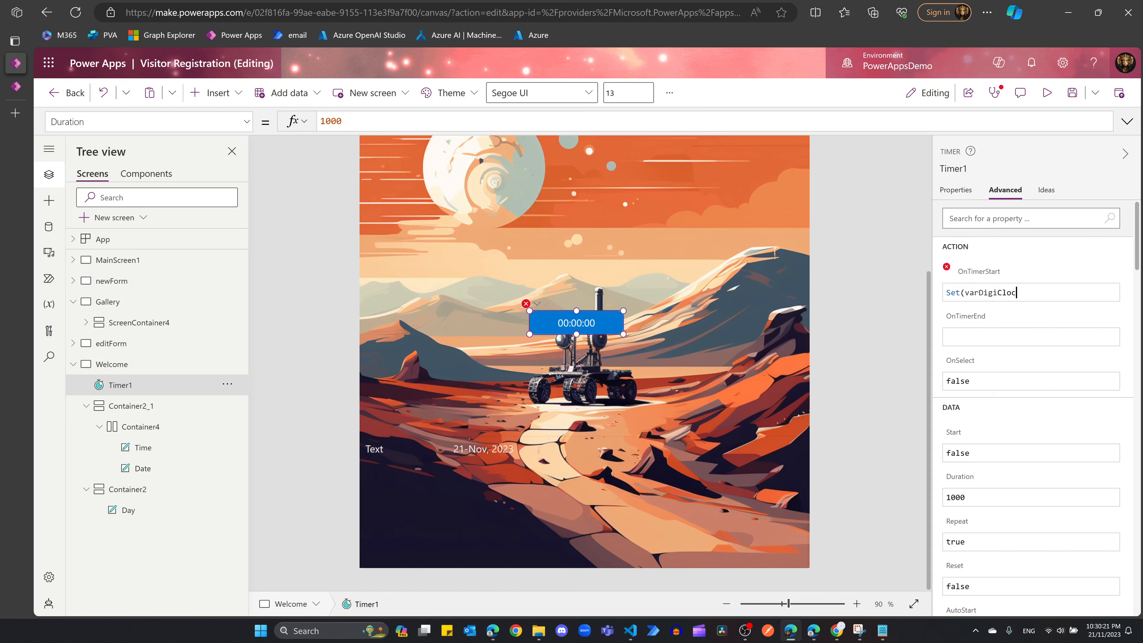
text(k,Now()))
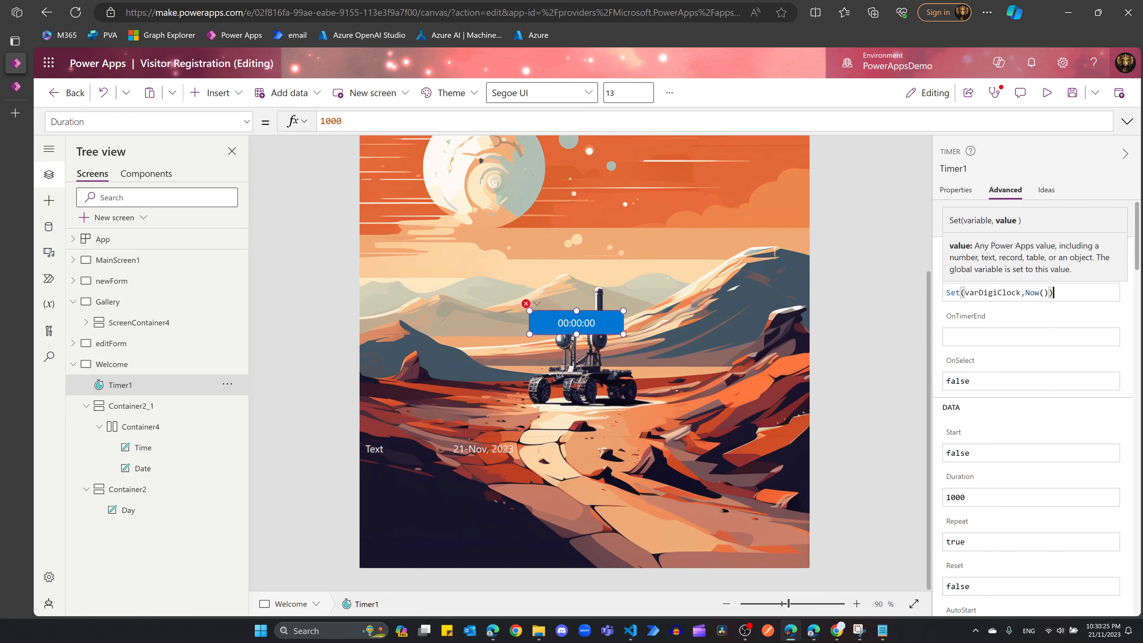
drag(1054, 292, 940, 295)
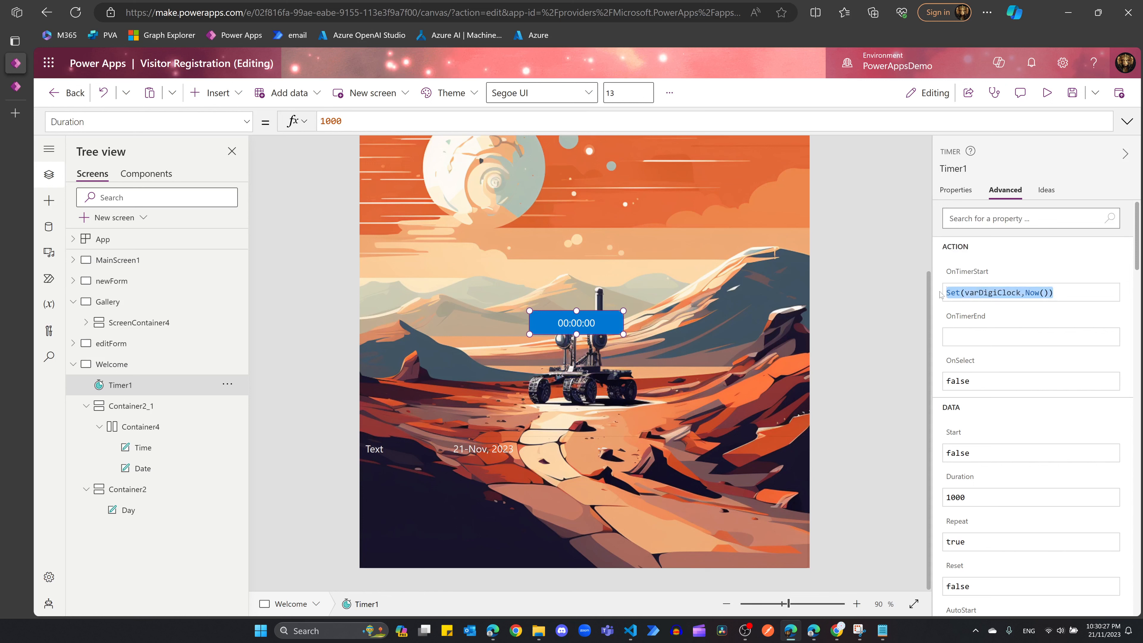
key(ctrl+c)
click(988, 337)
key(ctrl+v)
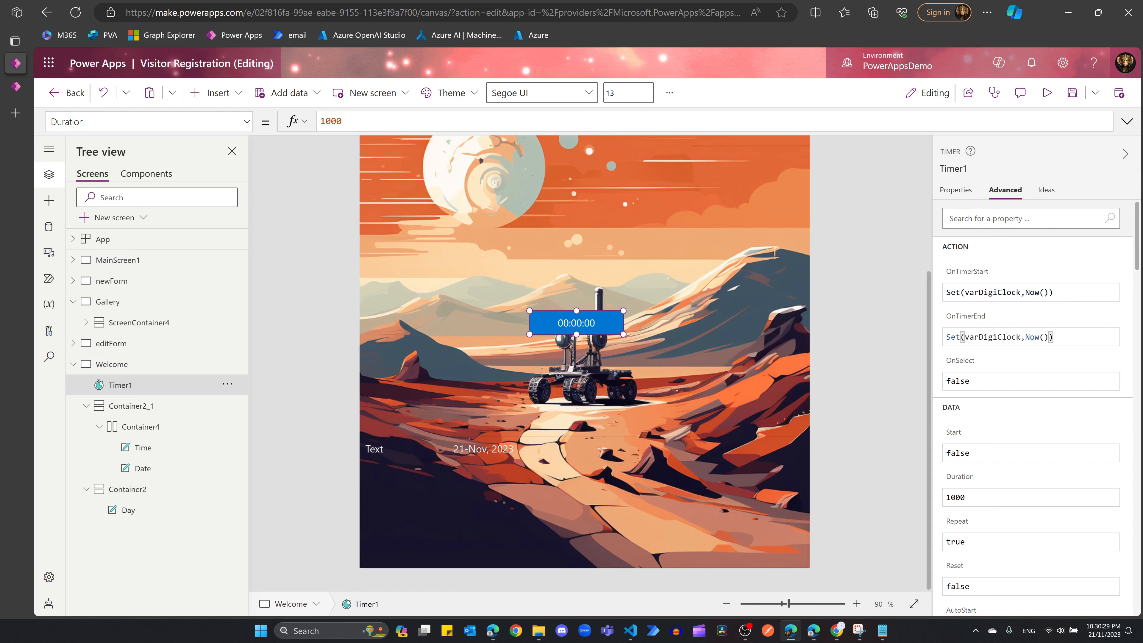
click(959, 189)
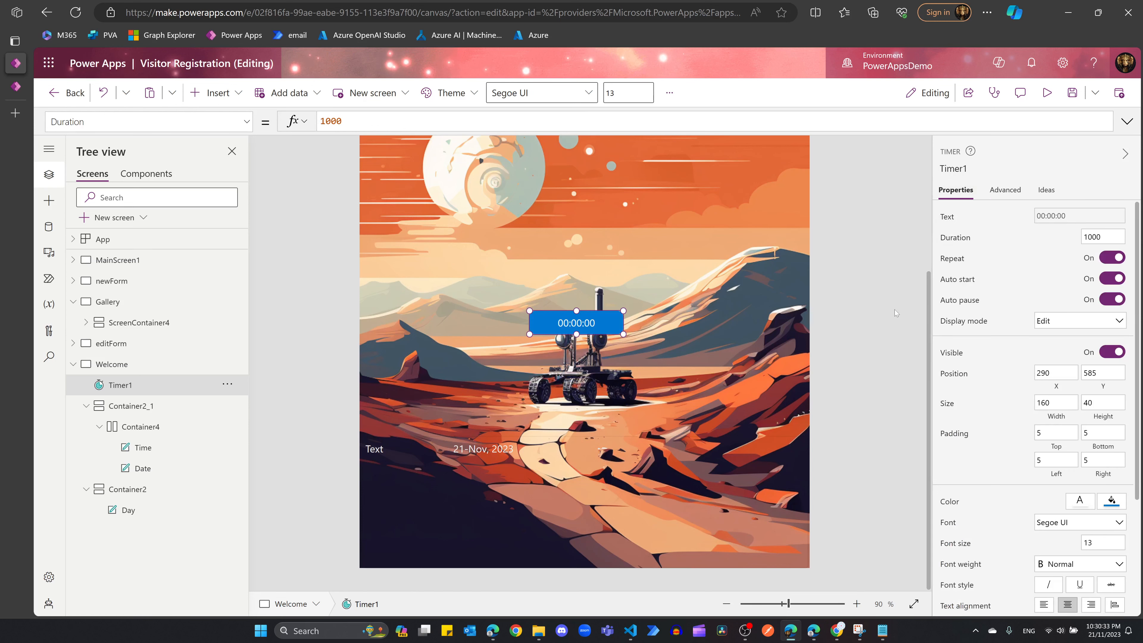
click(893, 313)
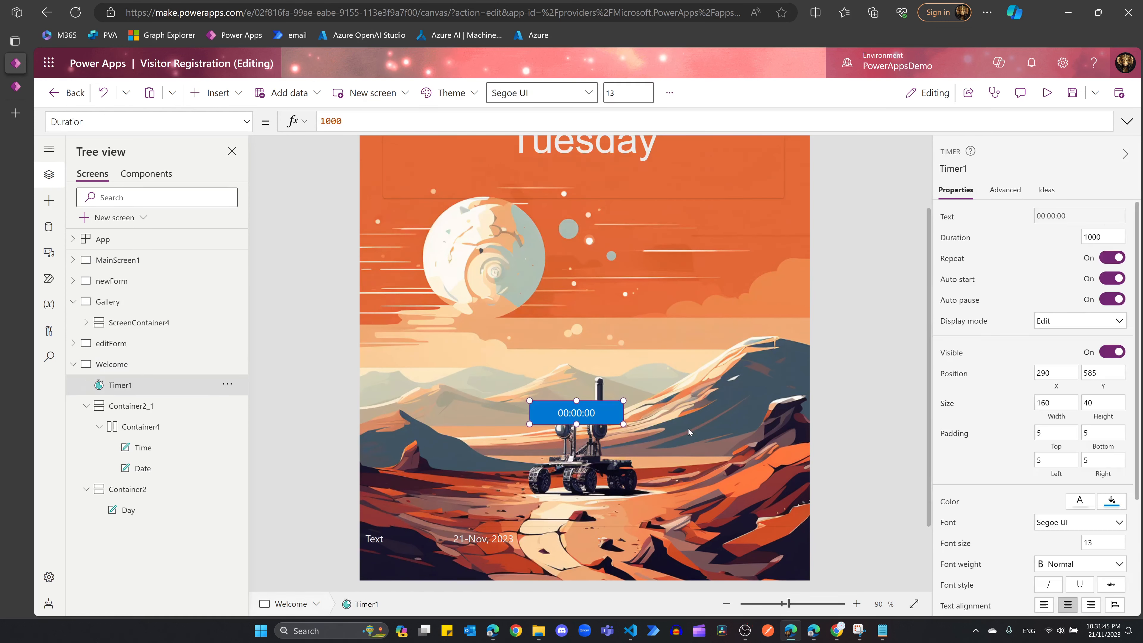
click(683, 425)
click(592, 412)
click(1088, 237)
click(831, 341)
click(1047, 92)
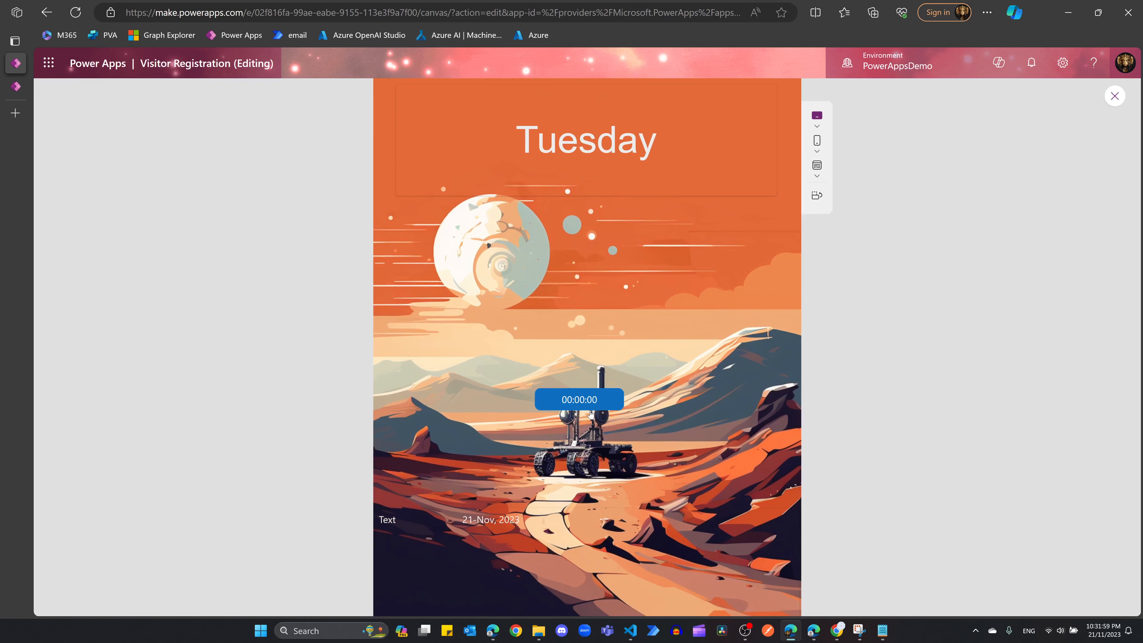
click(1115, 96)
click(580, 413)
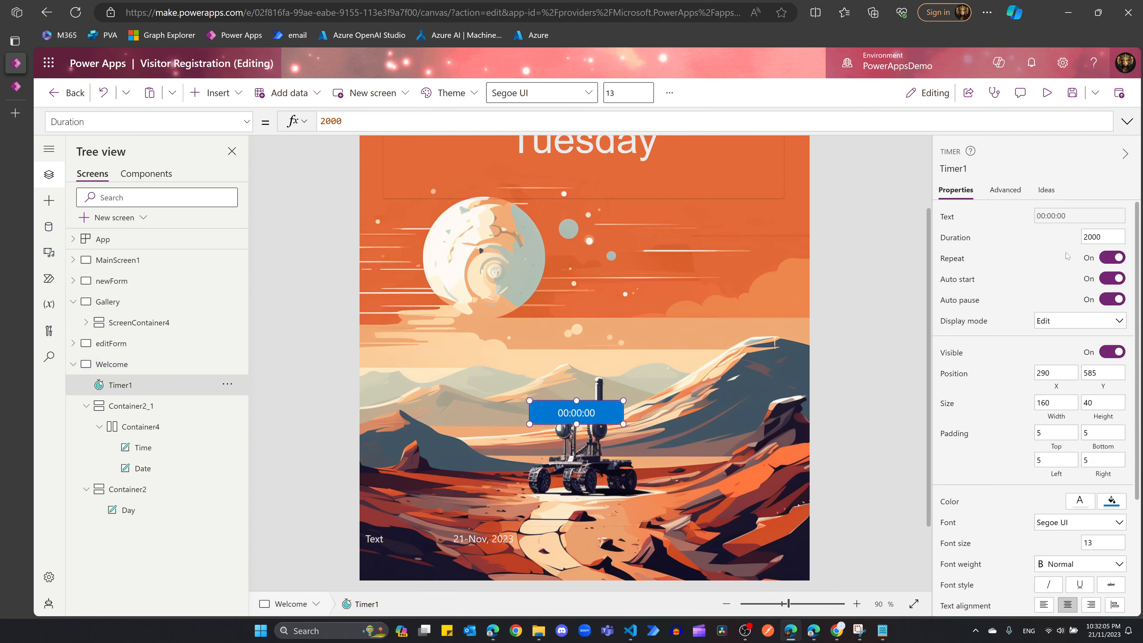
click(1087, 239)
key(BackSpace)
click(704, 336)
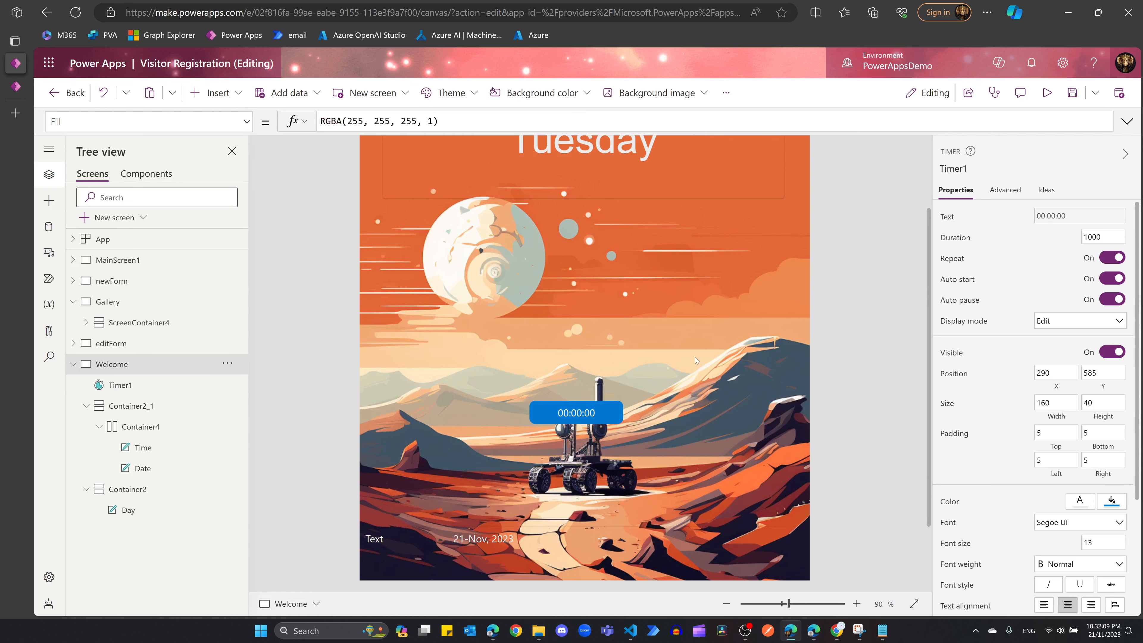
Step: Clear the Time label's placeholder Text formula
click(389, 544)
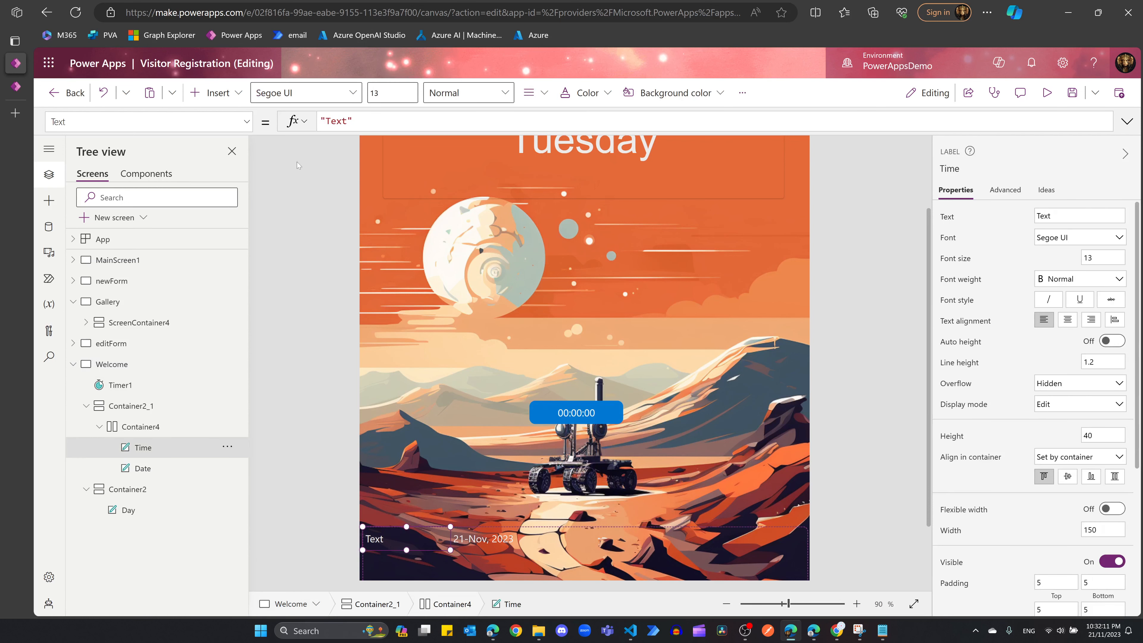
click(352, 120)
key(ctrl+a)
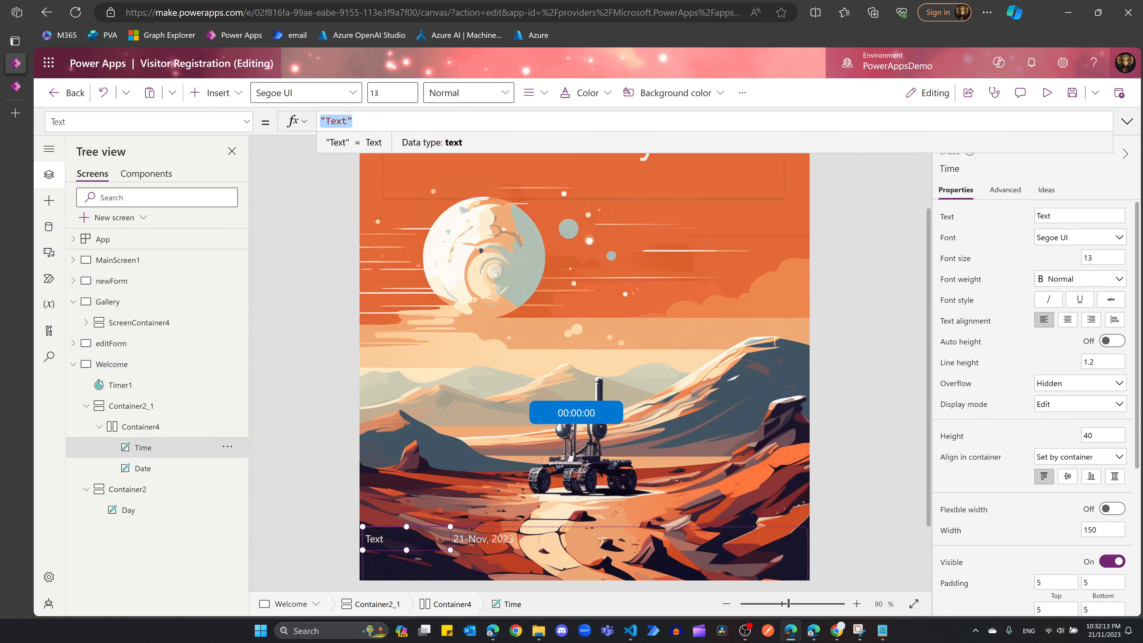
key(BackSpace)
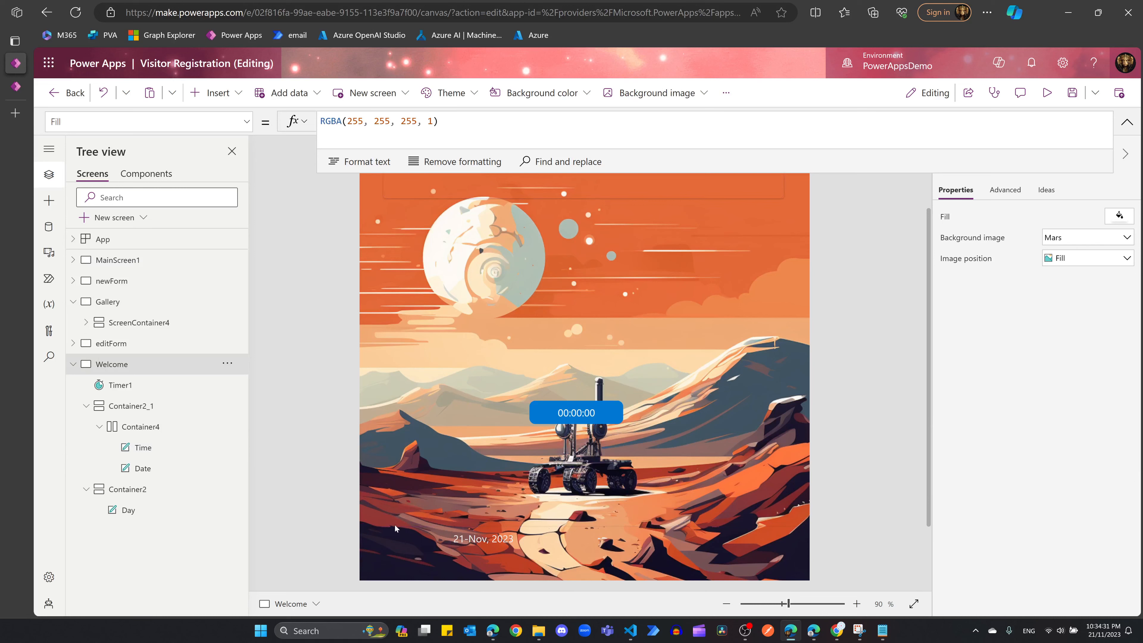
Step: Set the Time label's Text to Text(varDigiClock, "hh:mm:ss am/pm")
click(396, 537)
click(383, 127)
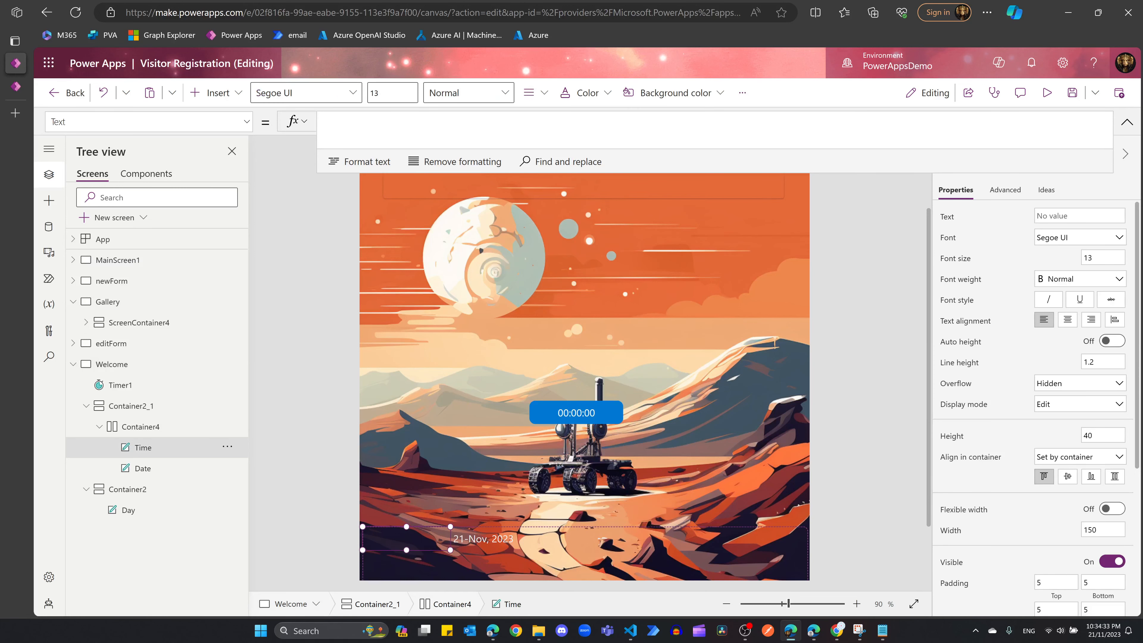
text(Text)
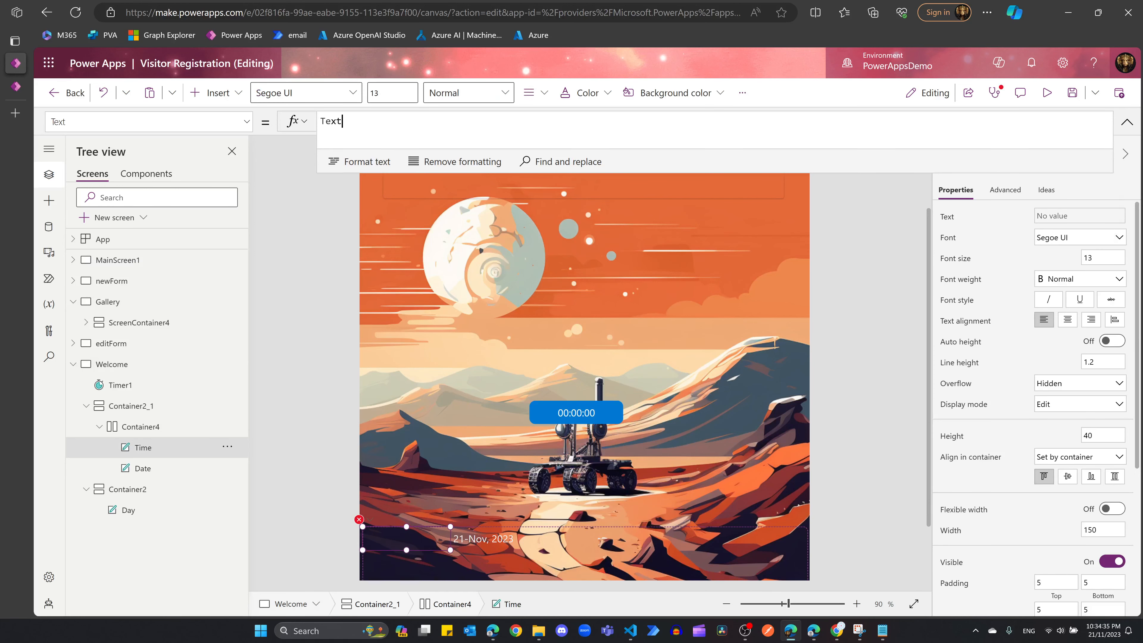
text((varDigi)
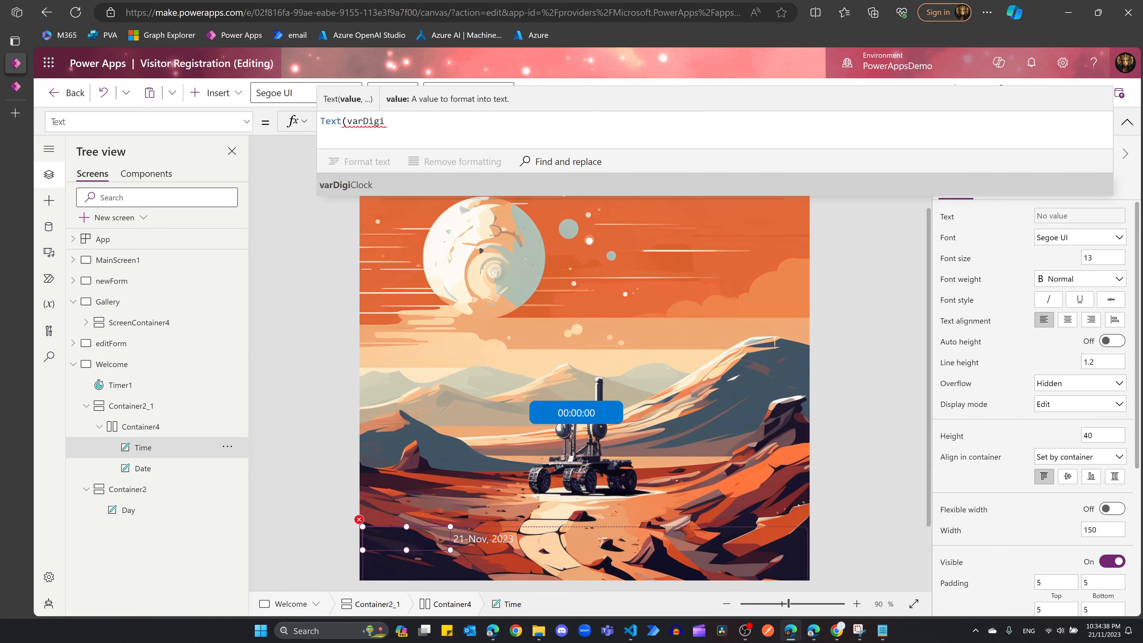
key(Tab)
text(, )
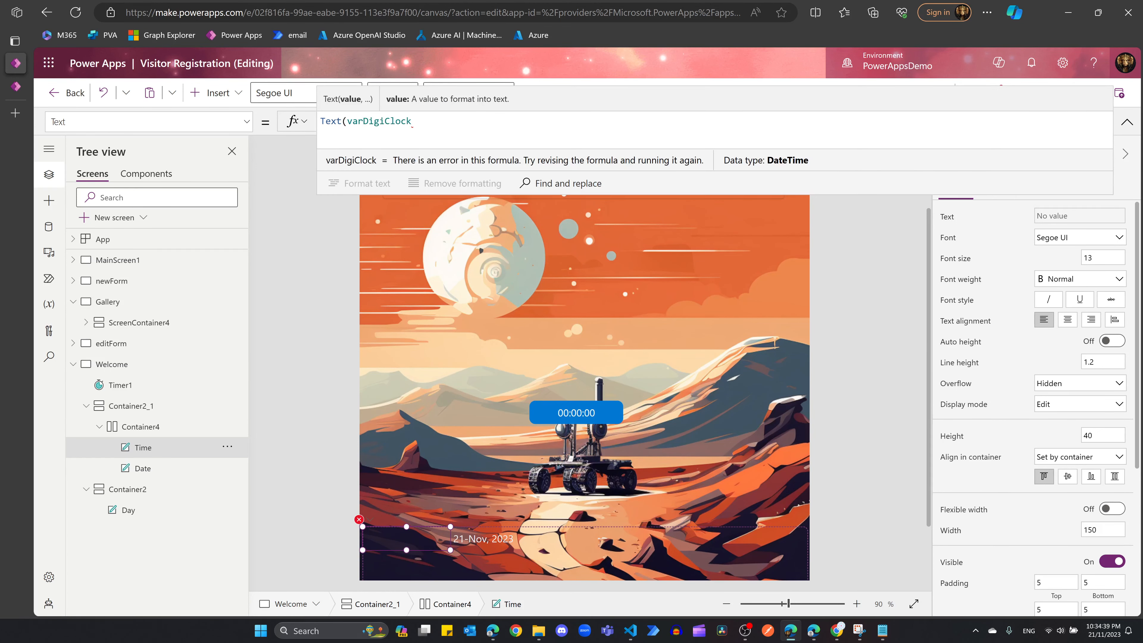
text(")
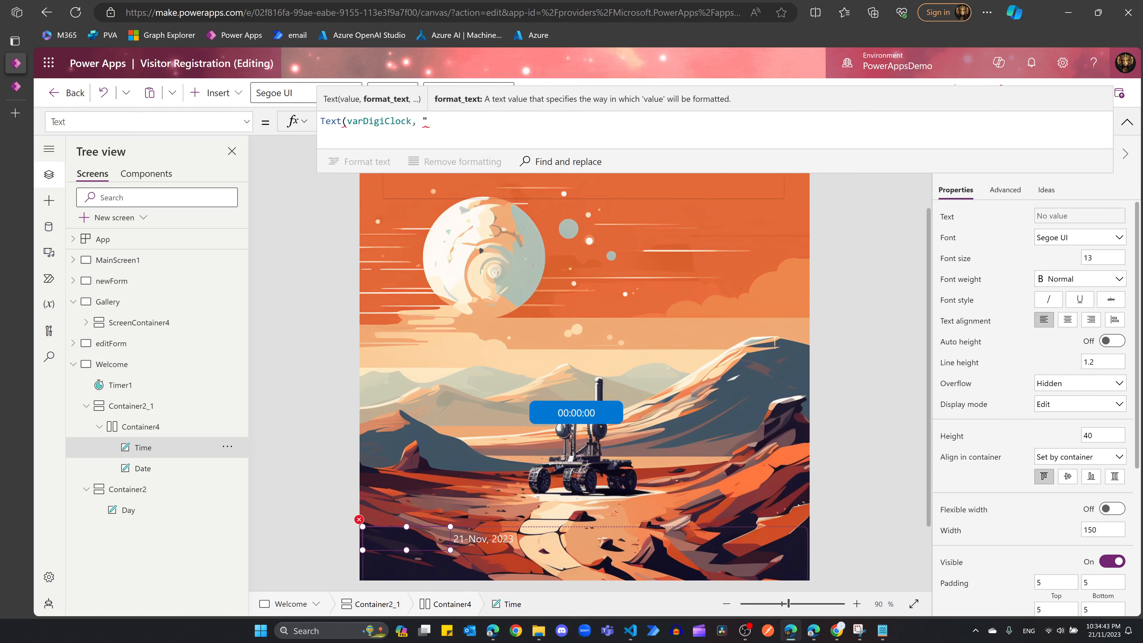
text(hh:mm:ss")
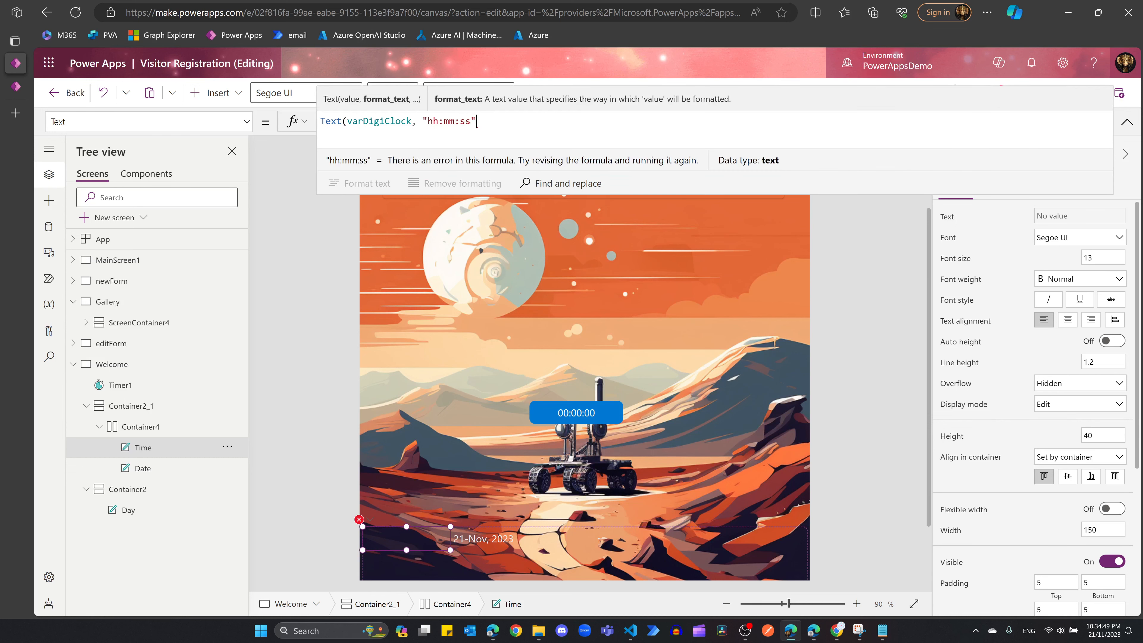
text())
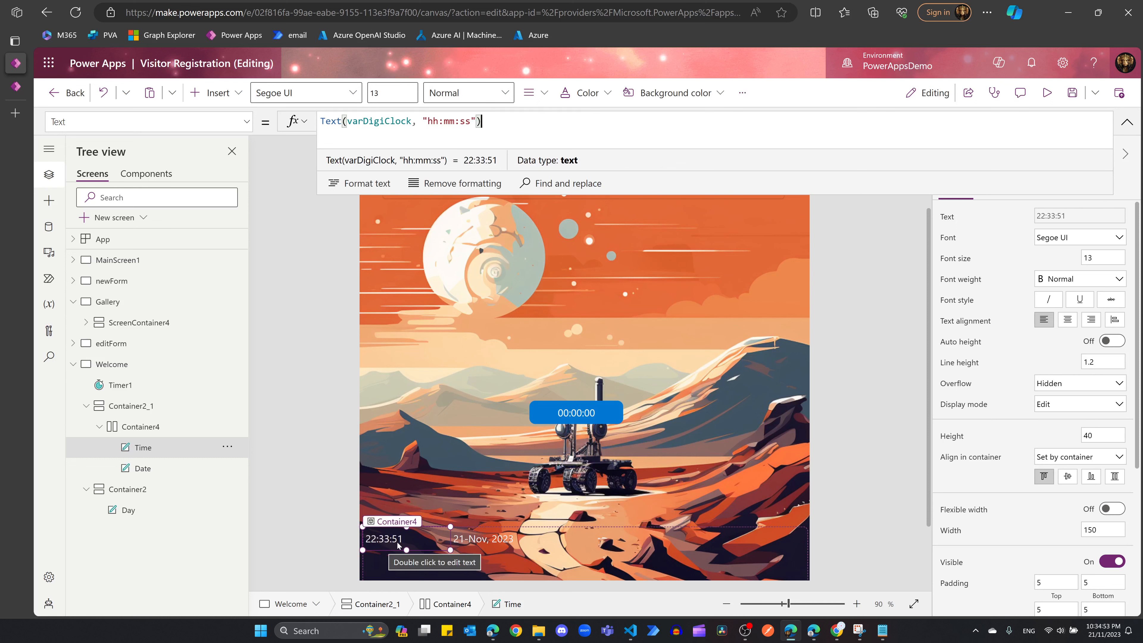
click(471, 121)
text(am/pm)
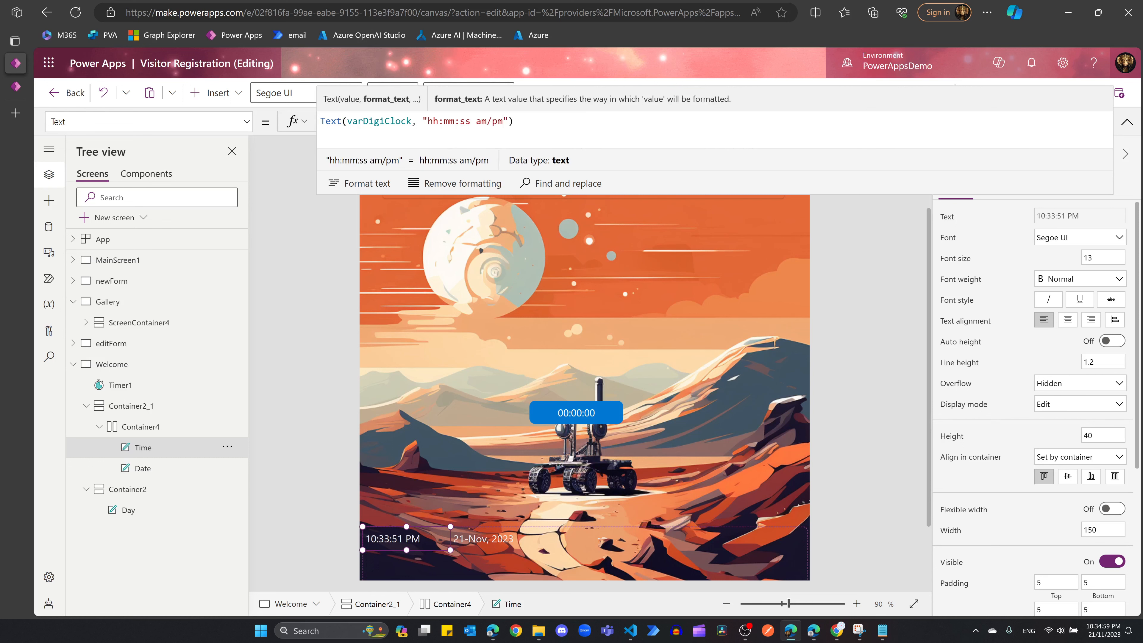
key(End)
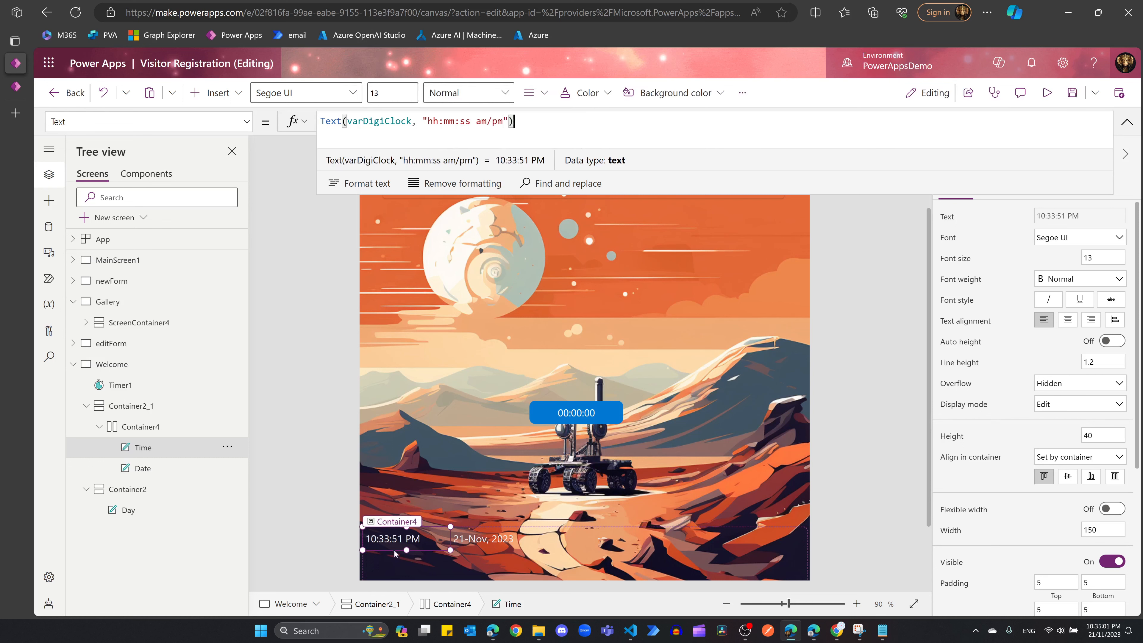
click(380, 548)
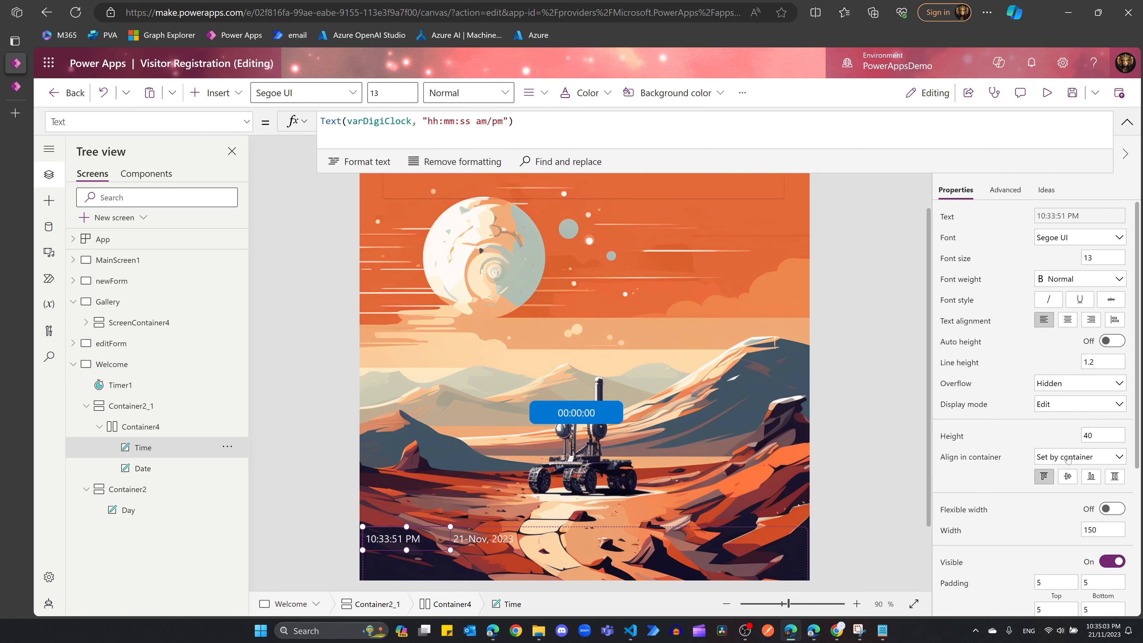
Step: Enlarge the Time label's font and preview the app to check the live clock
scroll(1022, 426, down, 1)
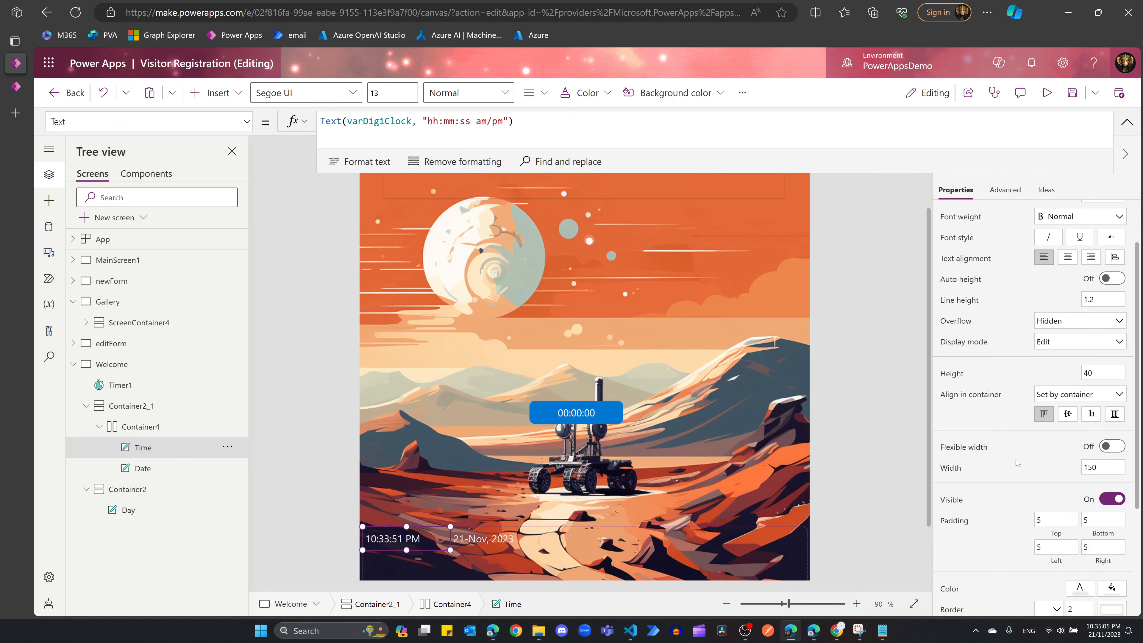
scroll(1018, 476, up, 1)
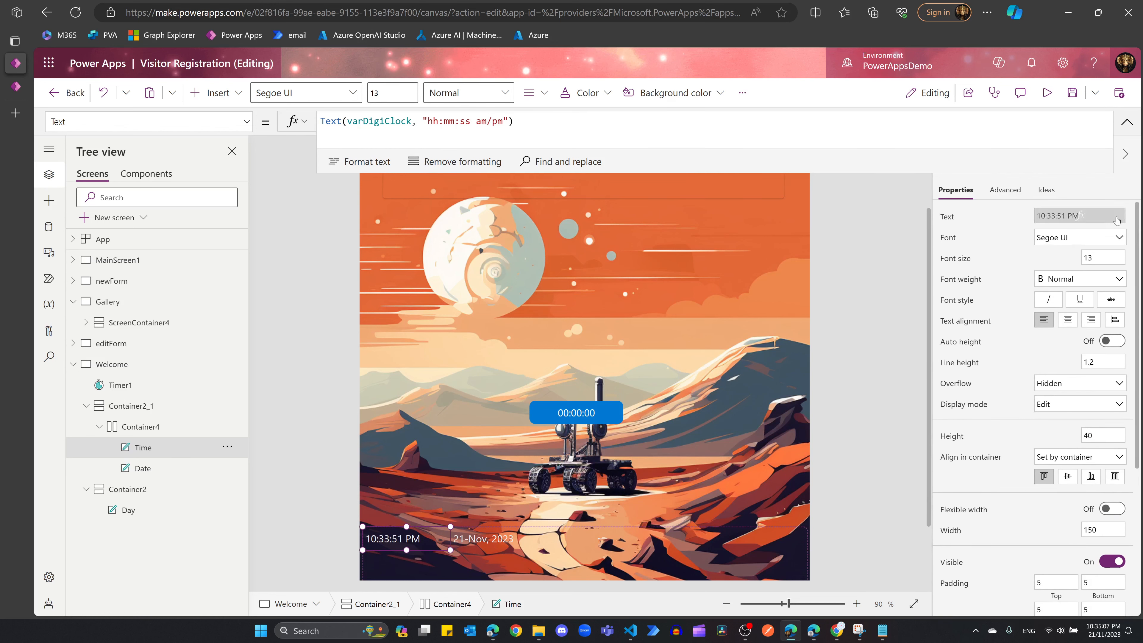
click(1096, 258)
key(F5)
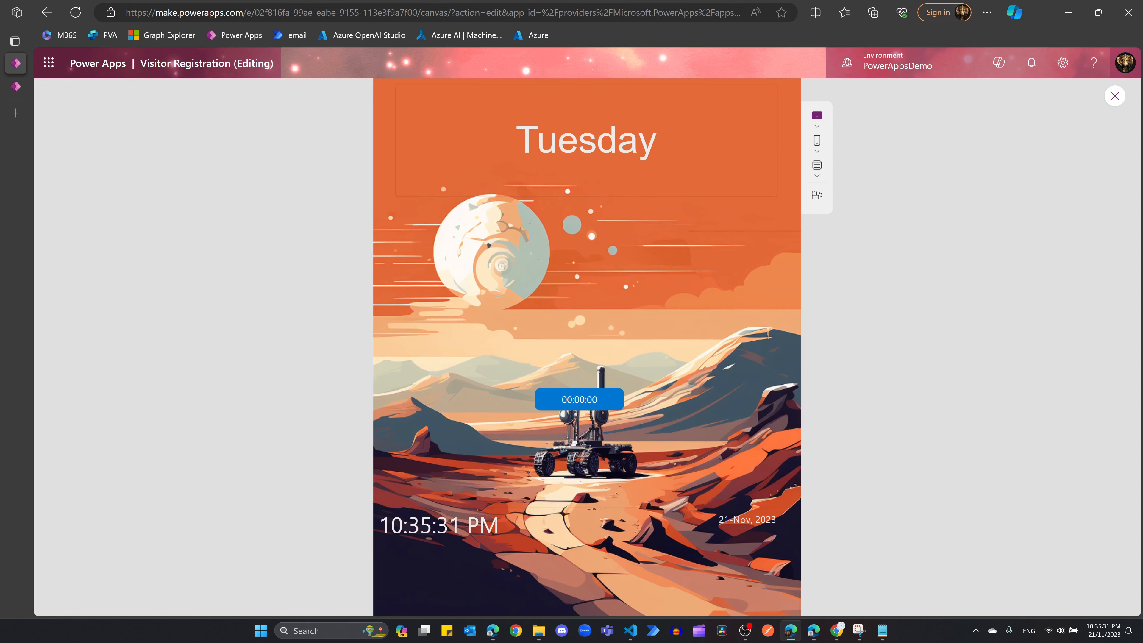
click(1114, 96)
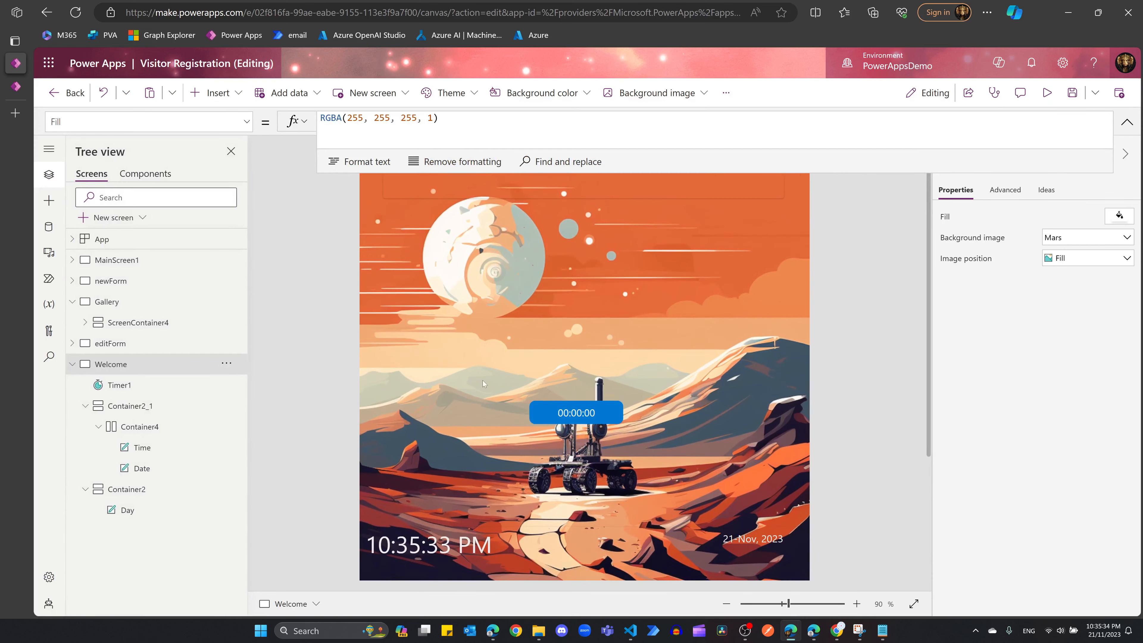
click(615, 415)
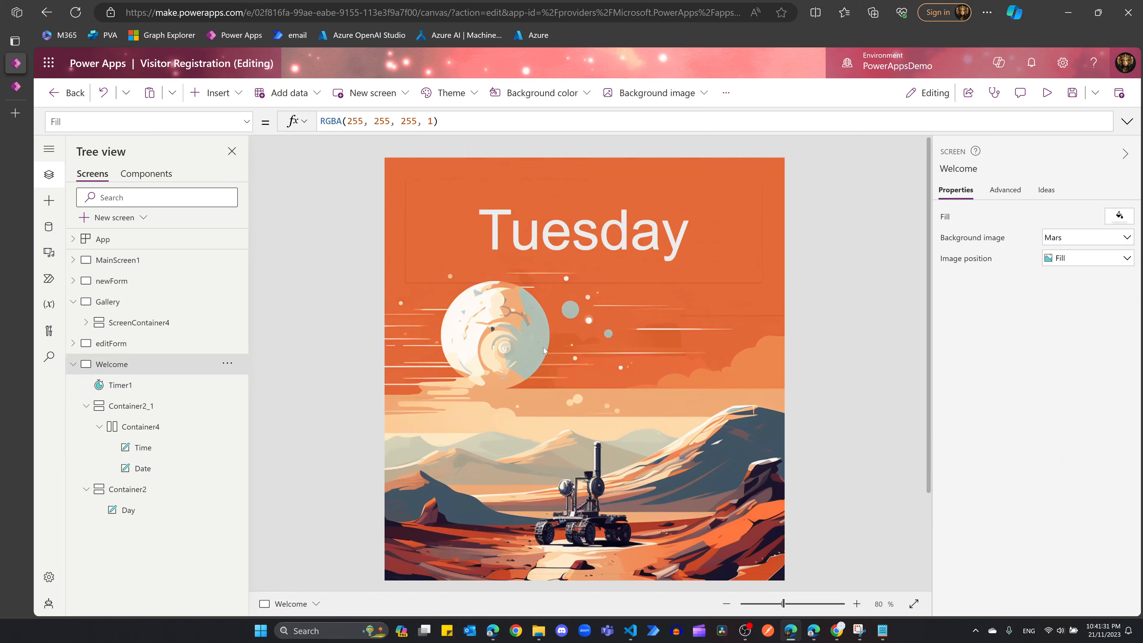
Step: Insert a vertical container and move it down over the planet and hills
click(216, 93)
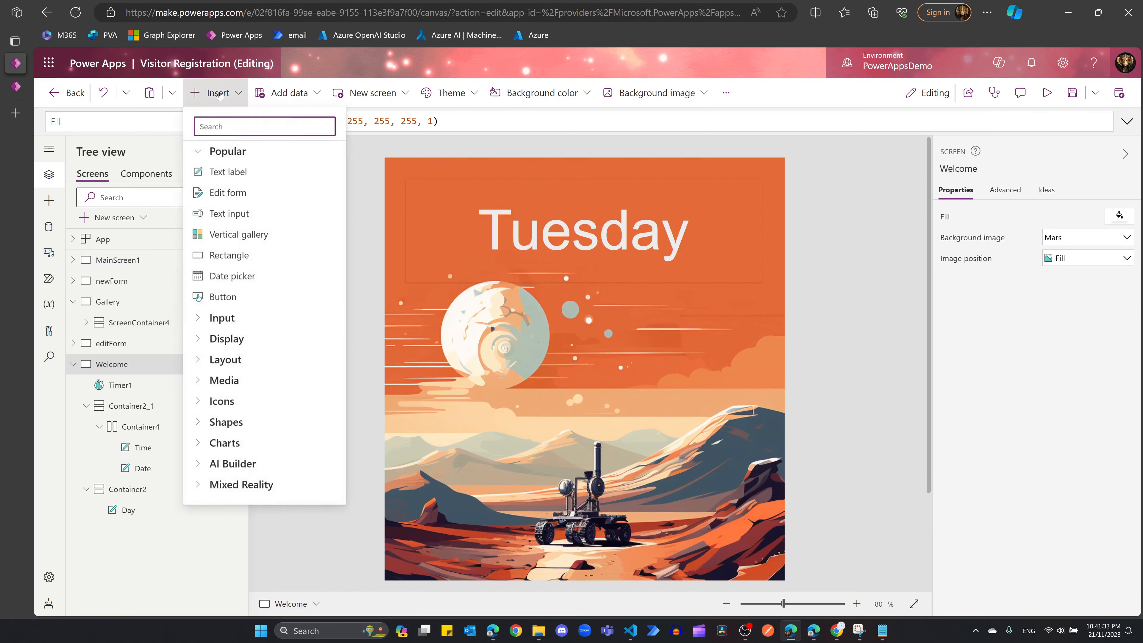
text(contain)
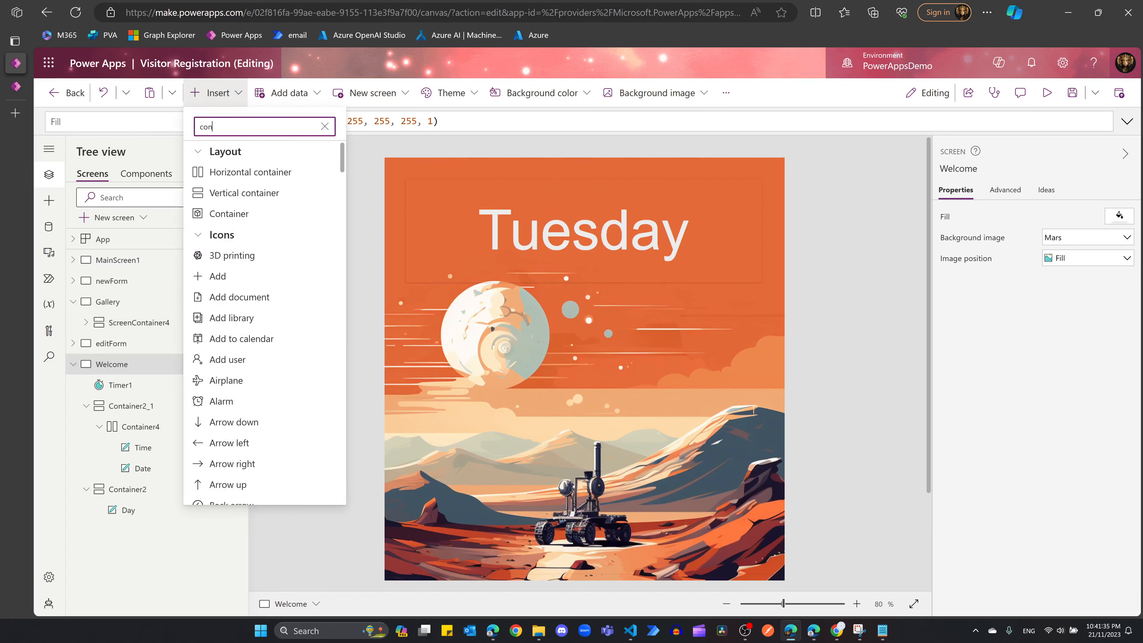
click(254, 194)
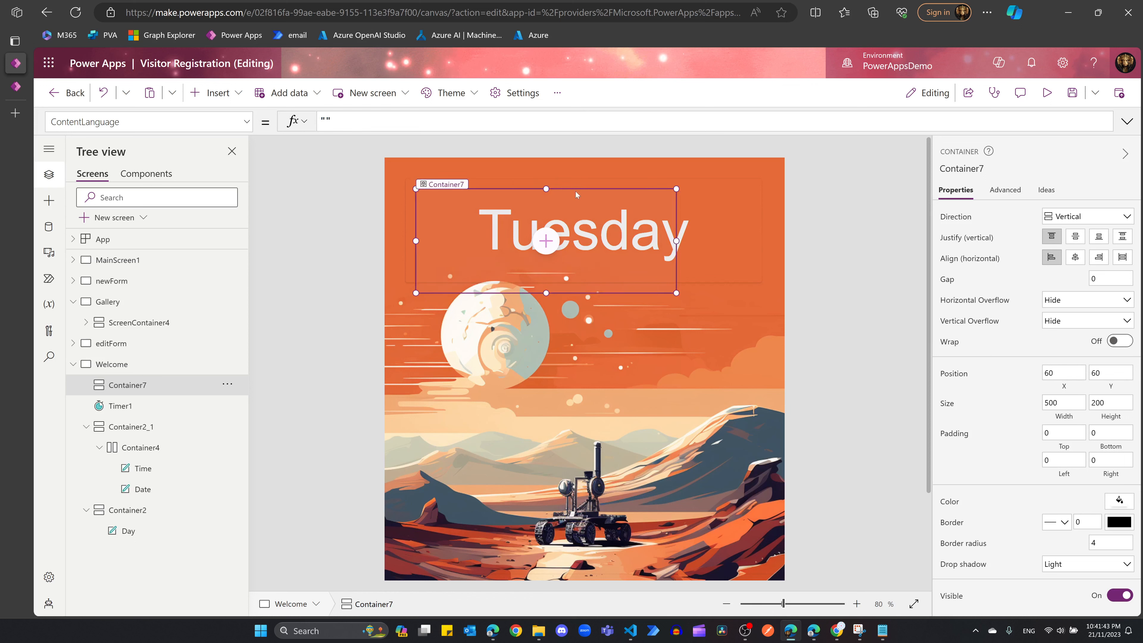
drag(575, 193, 595, 360)
Step: Add a text label inside the container reading 'Welcome to the starbase'
click(563, 409)
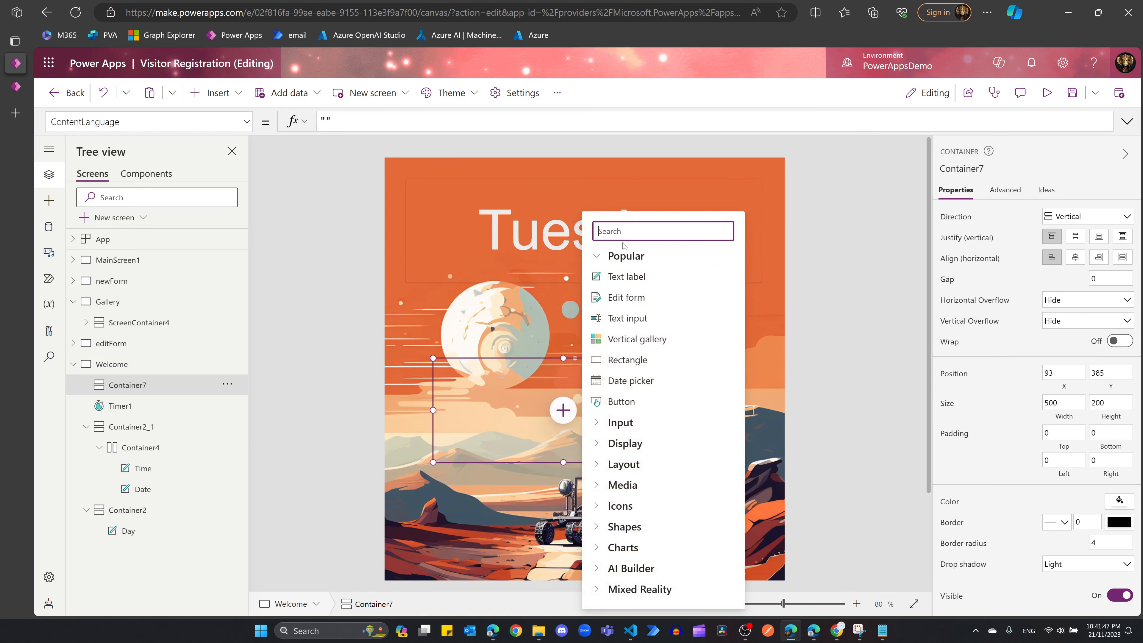
click(667, 279)
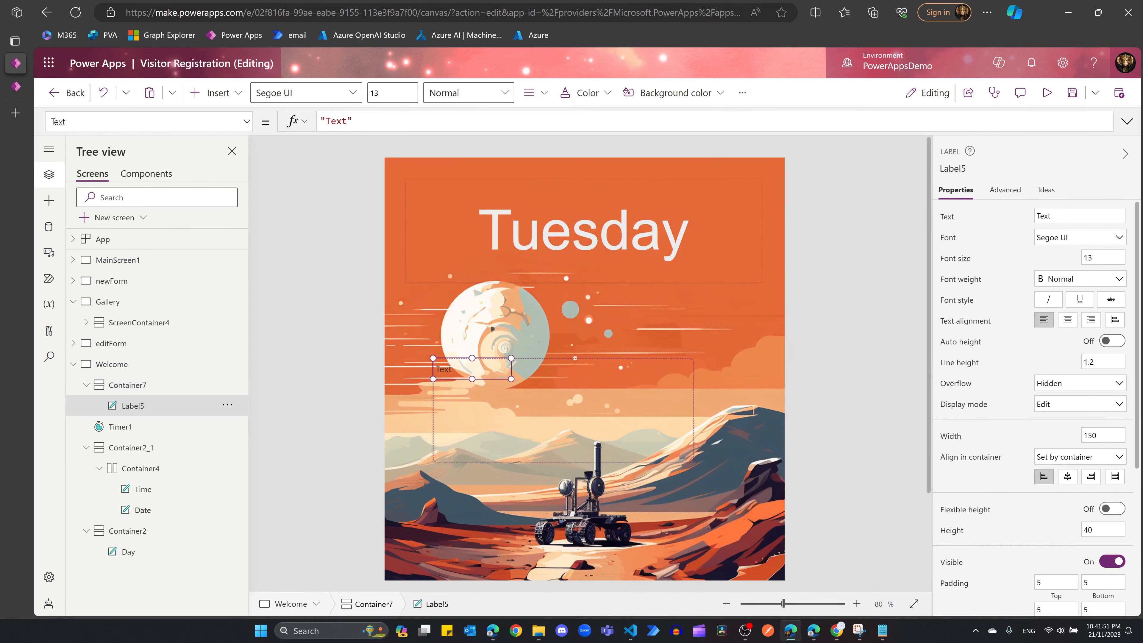
double_click(338, 121)
text(Welcome )
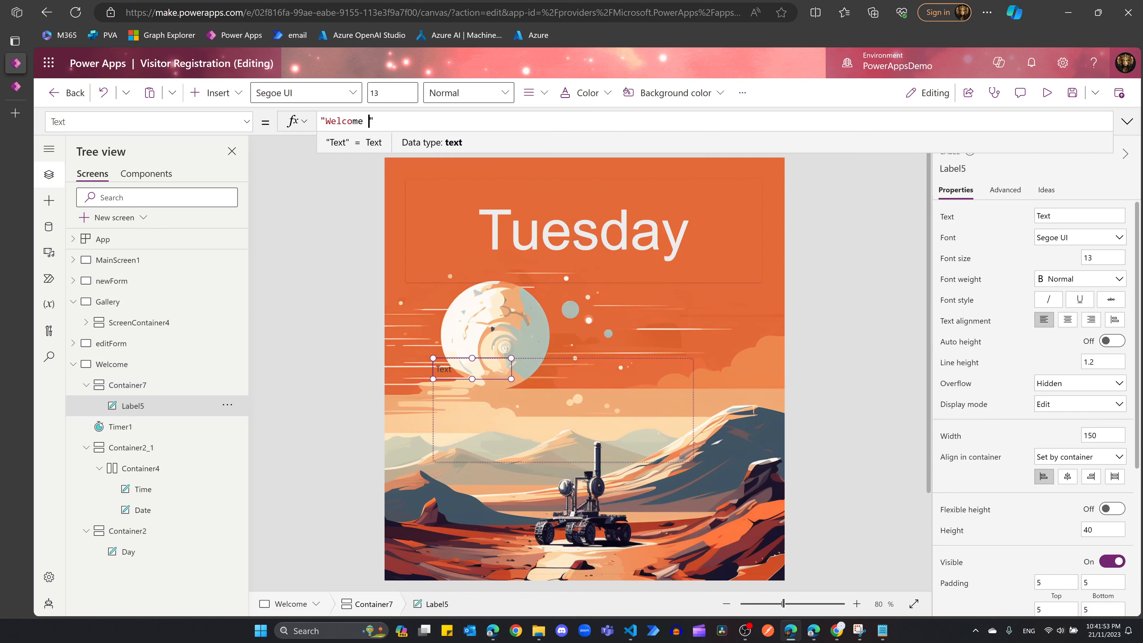
text(to the st)
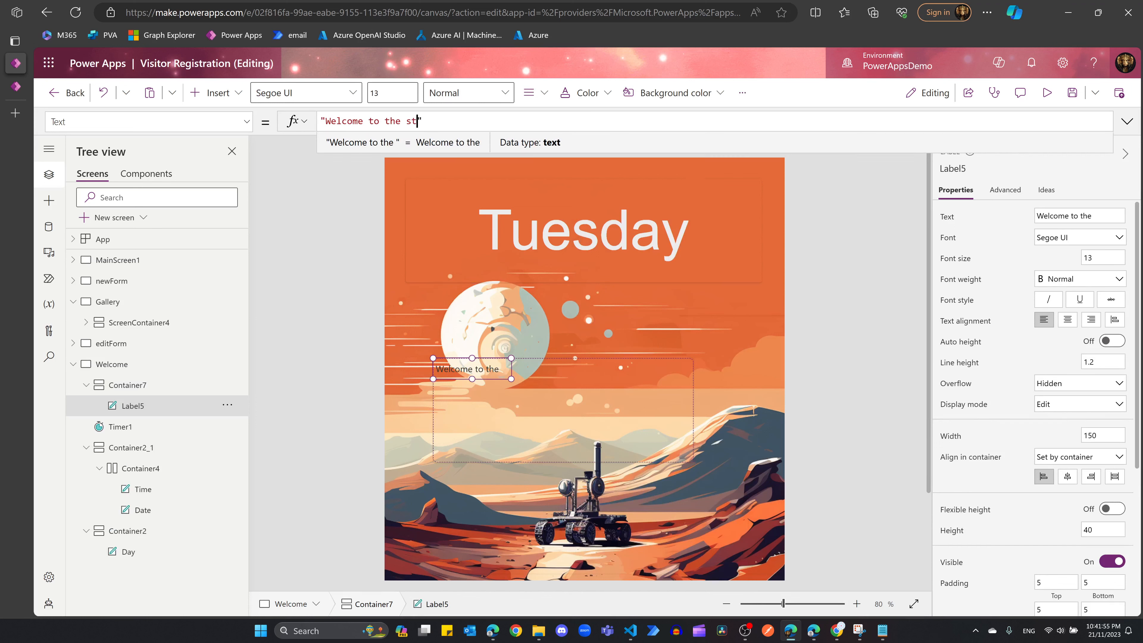
text(arbase)
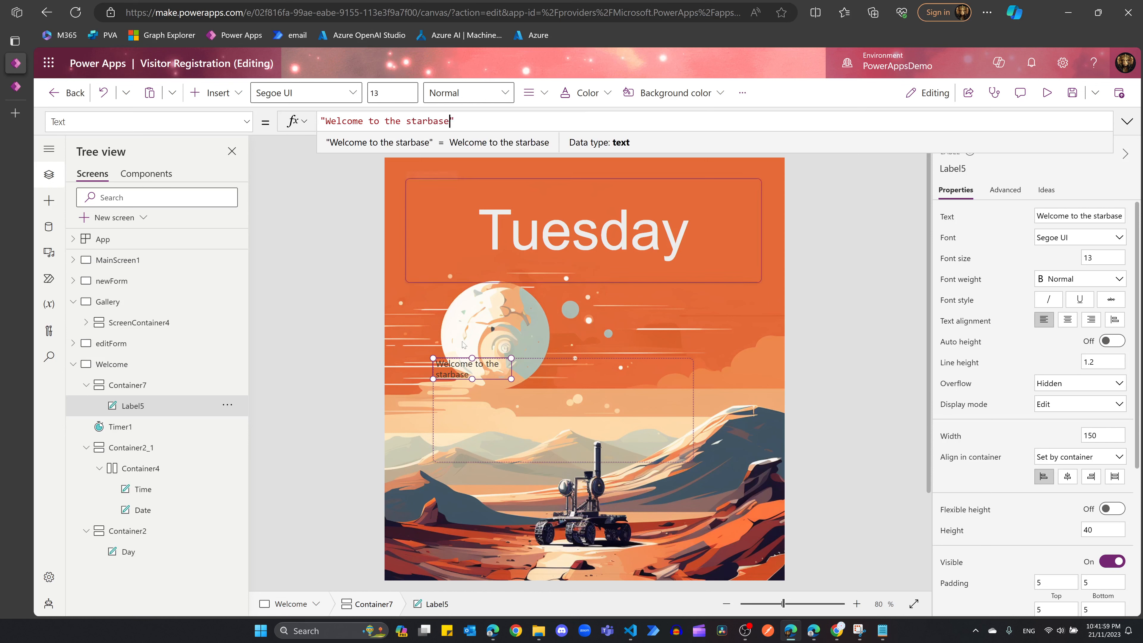
click(532, 423)
click(481, 372)
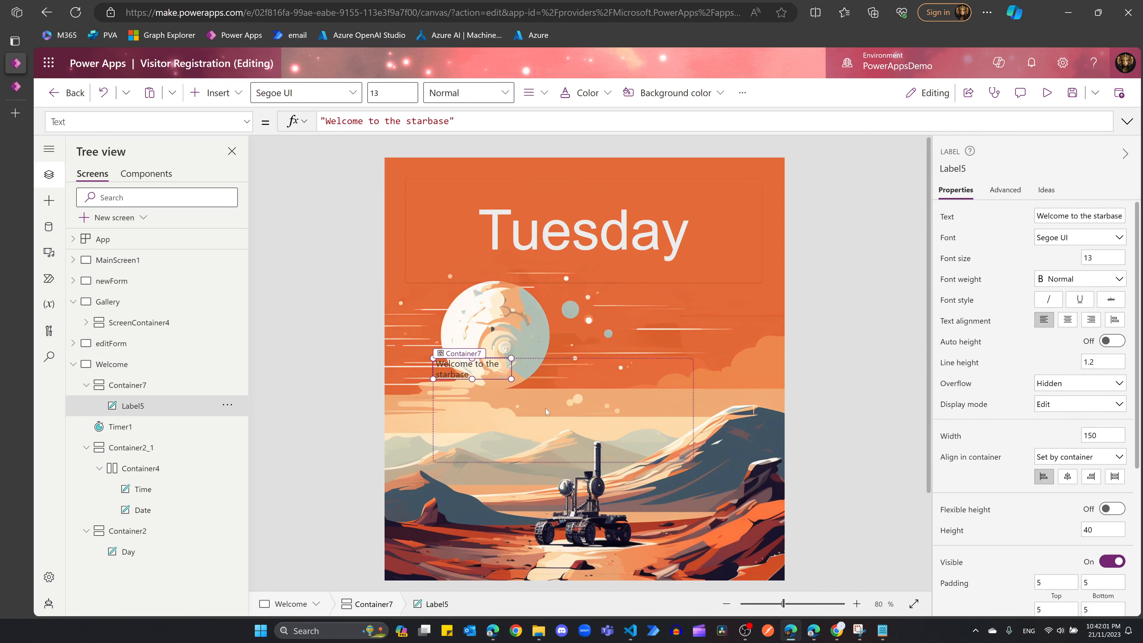
click(546, 409)
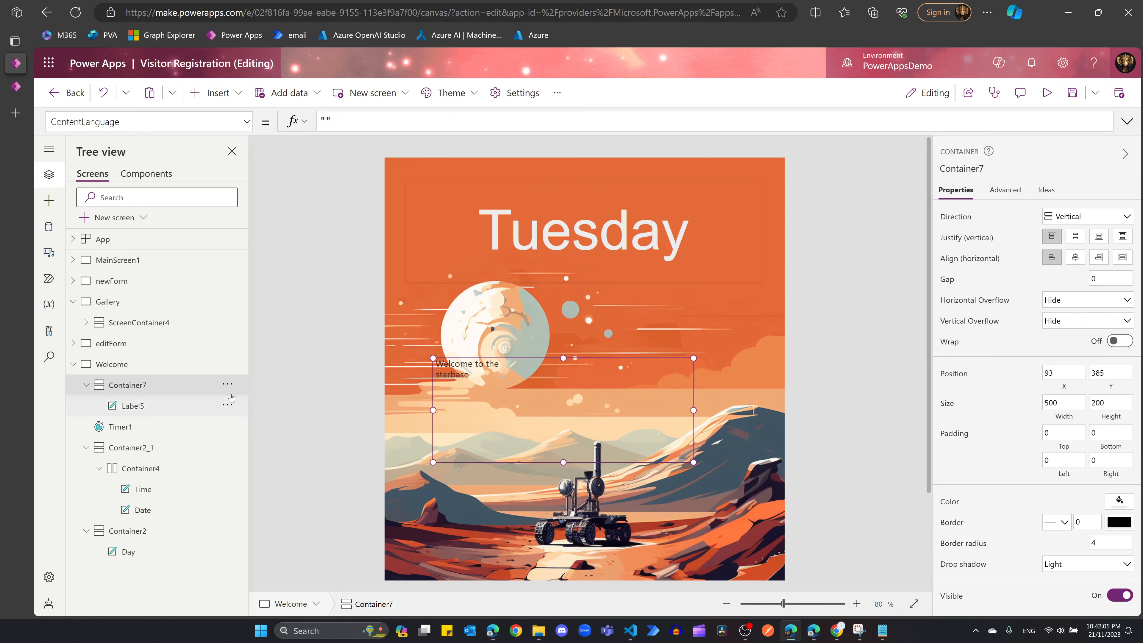
Step: Add a horizontal container inside Container7 holding two buttons side by side
click(208, 95)
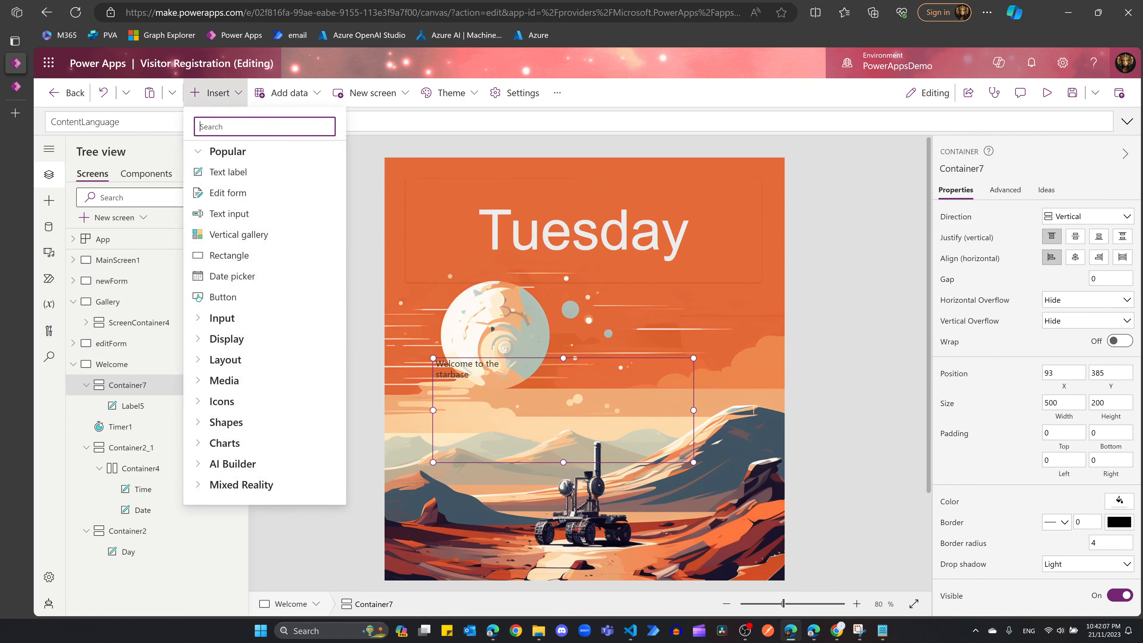
text(con)
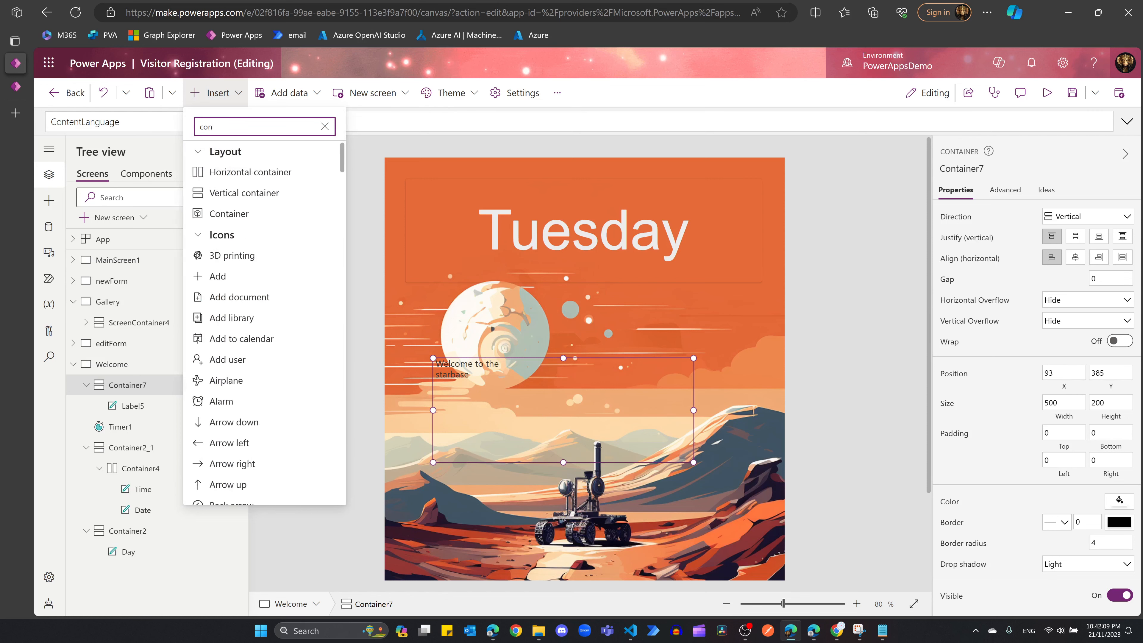
text(tain)
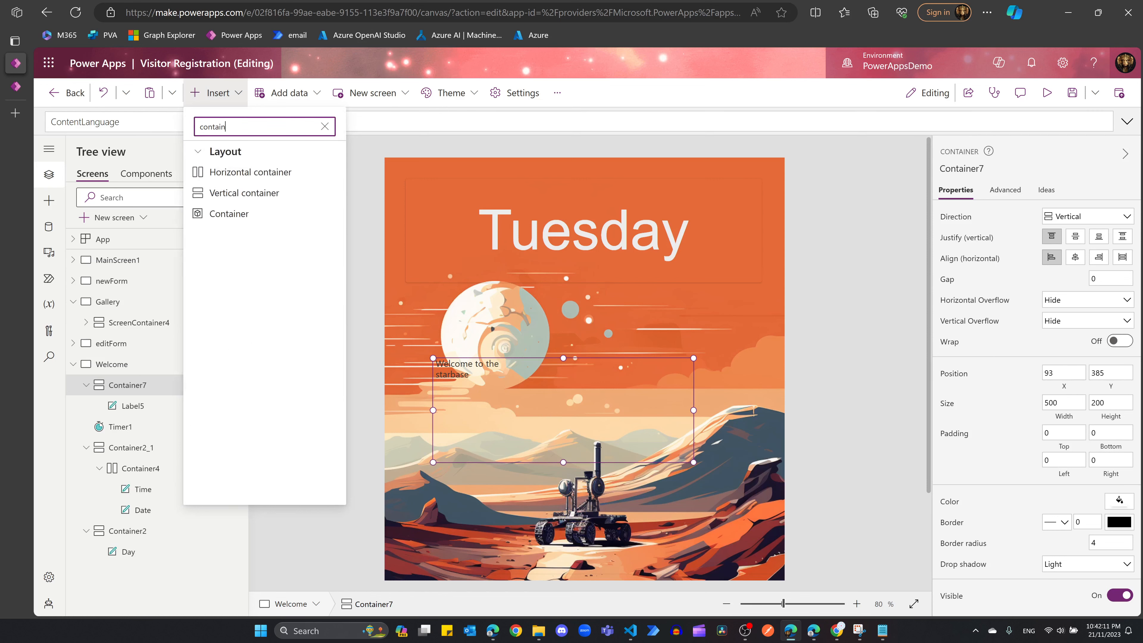
click(230, 173)
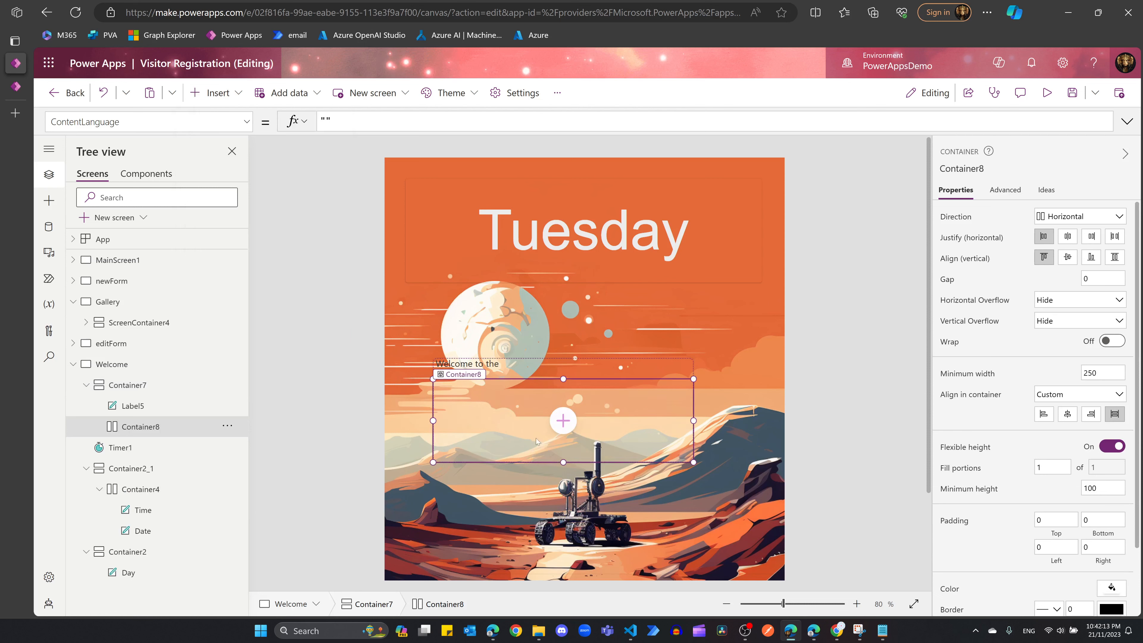
click(562, 421)
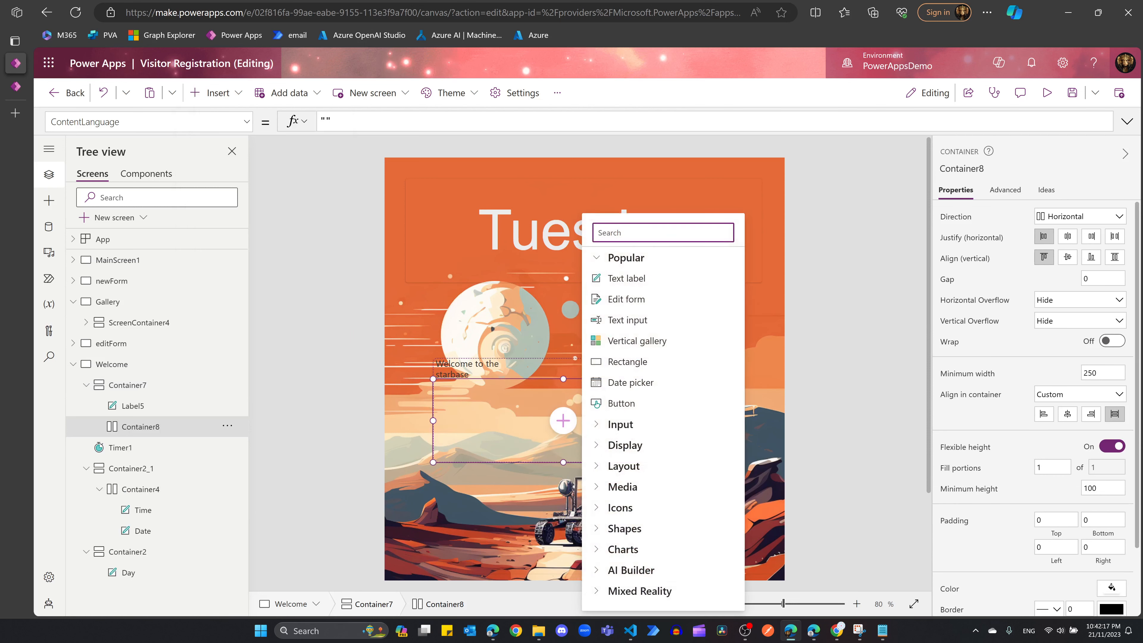
text(button)
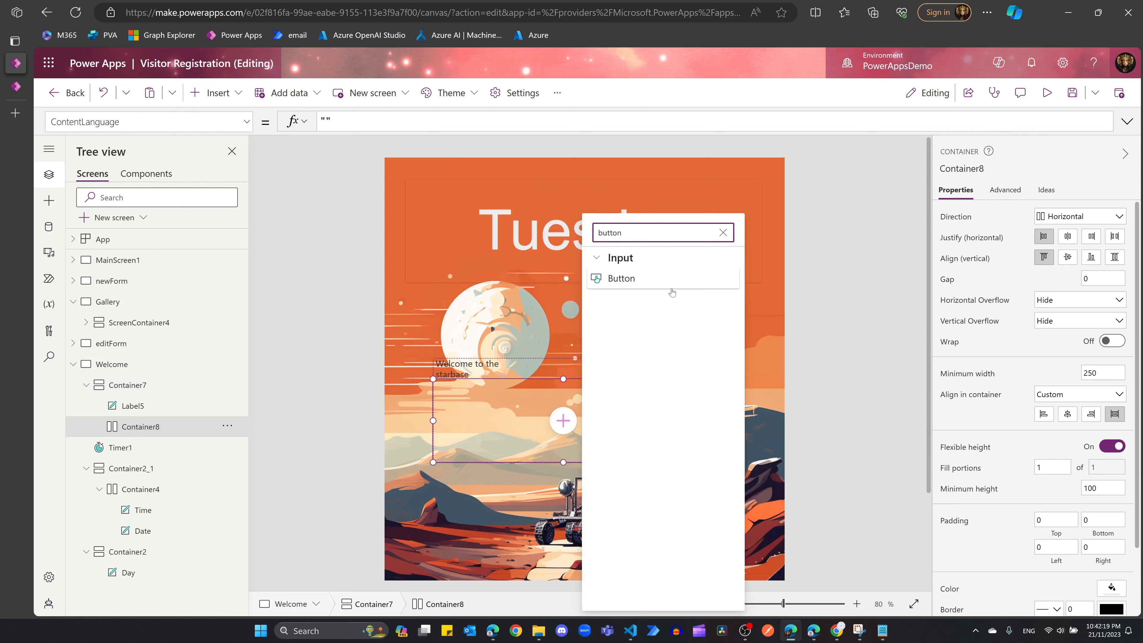
click(673, 282)
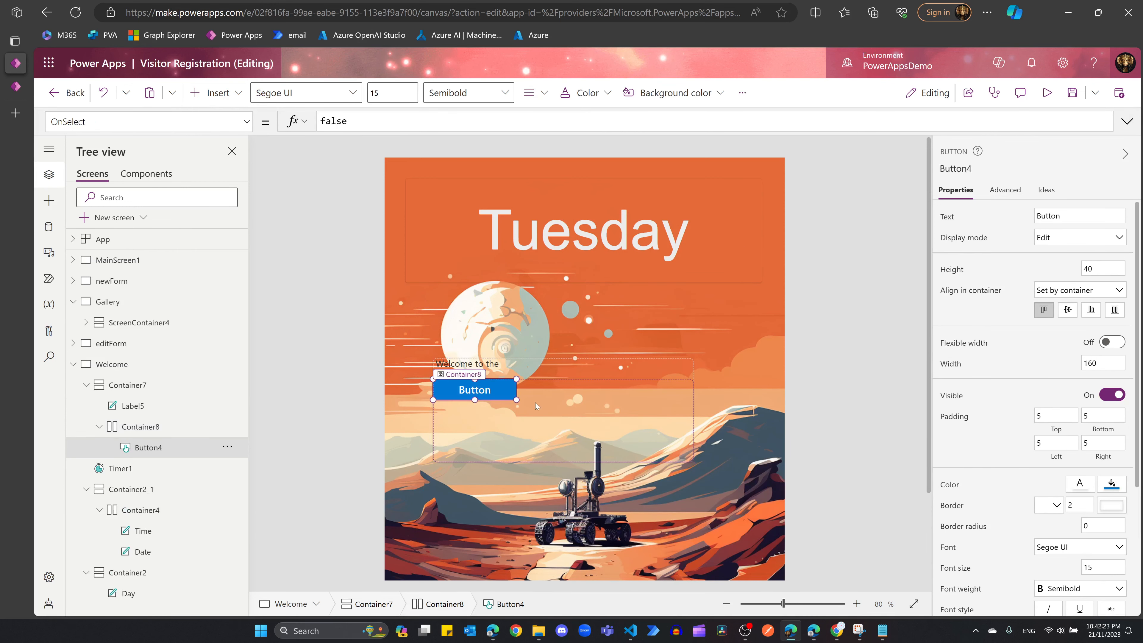
click(568, 409)
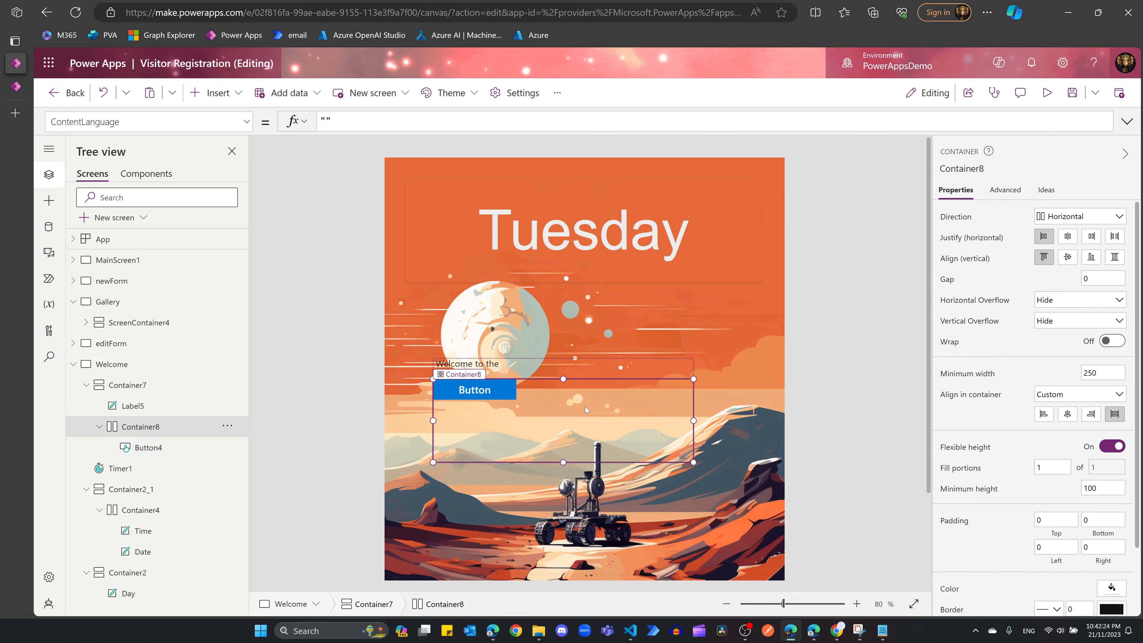
click(218, 93)
text(butt)
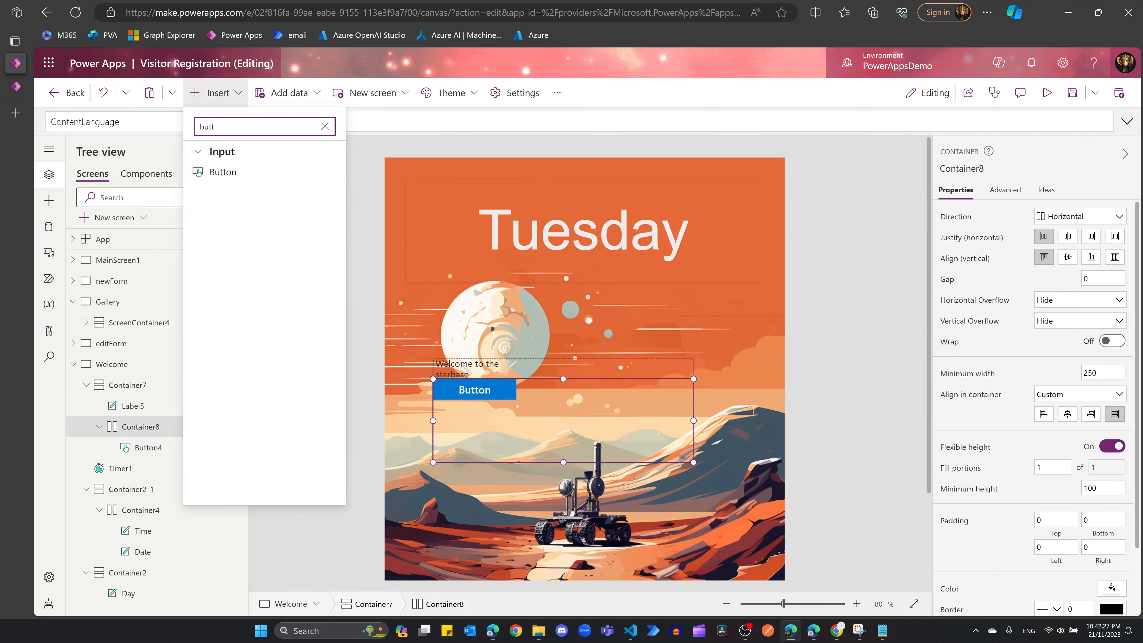
click(241, 174)
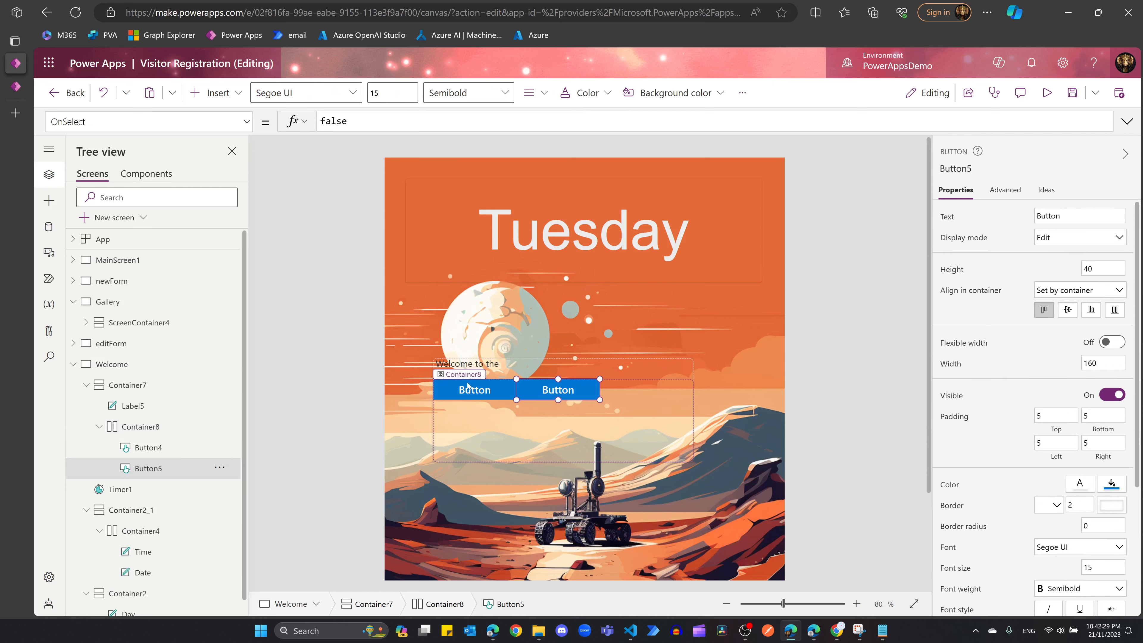
Step: Caption the two buttons 'Register here' and 'Gallery'
click(478, 393)
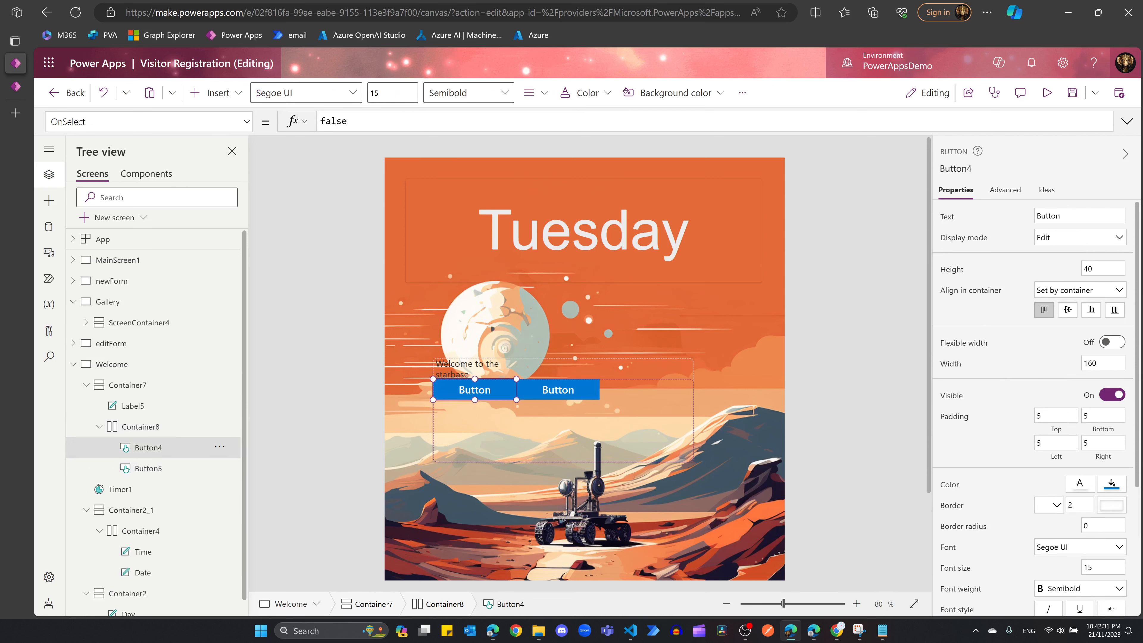
click(1074, 216)
text(Gis)
key(BackSpace)
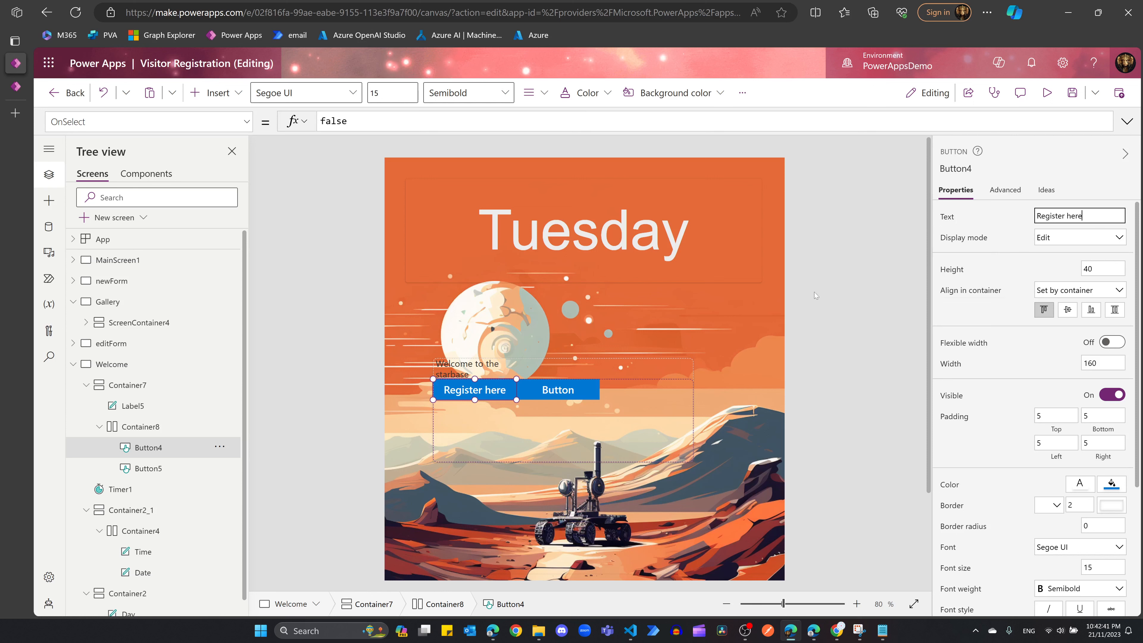
click(559, 389)
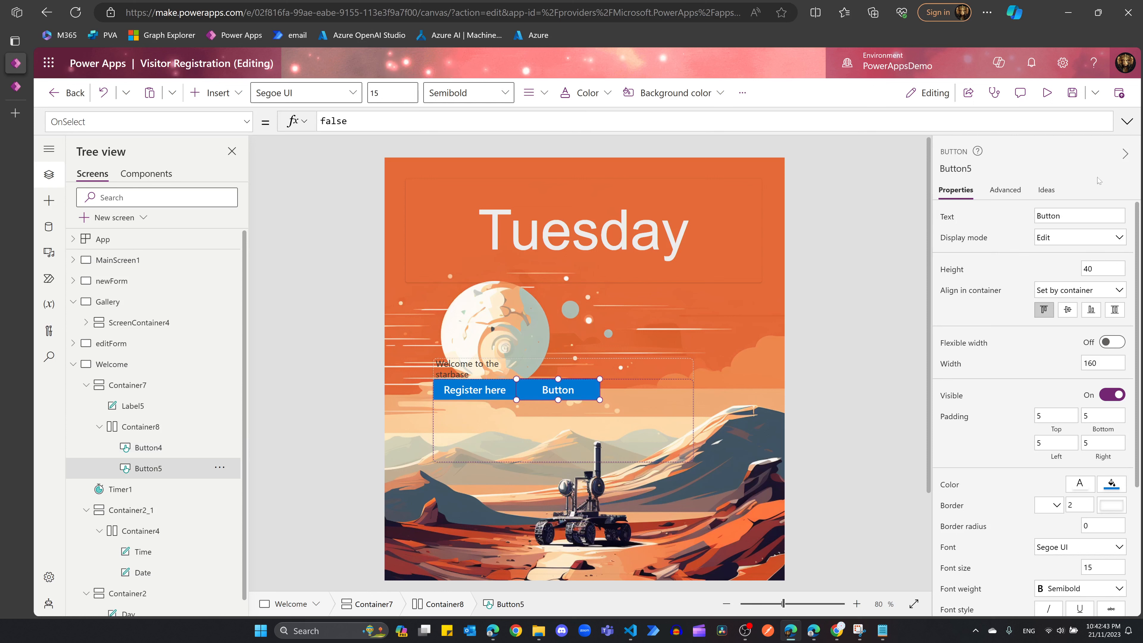
click(1067, 216)
text(Gallery)
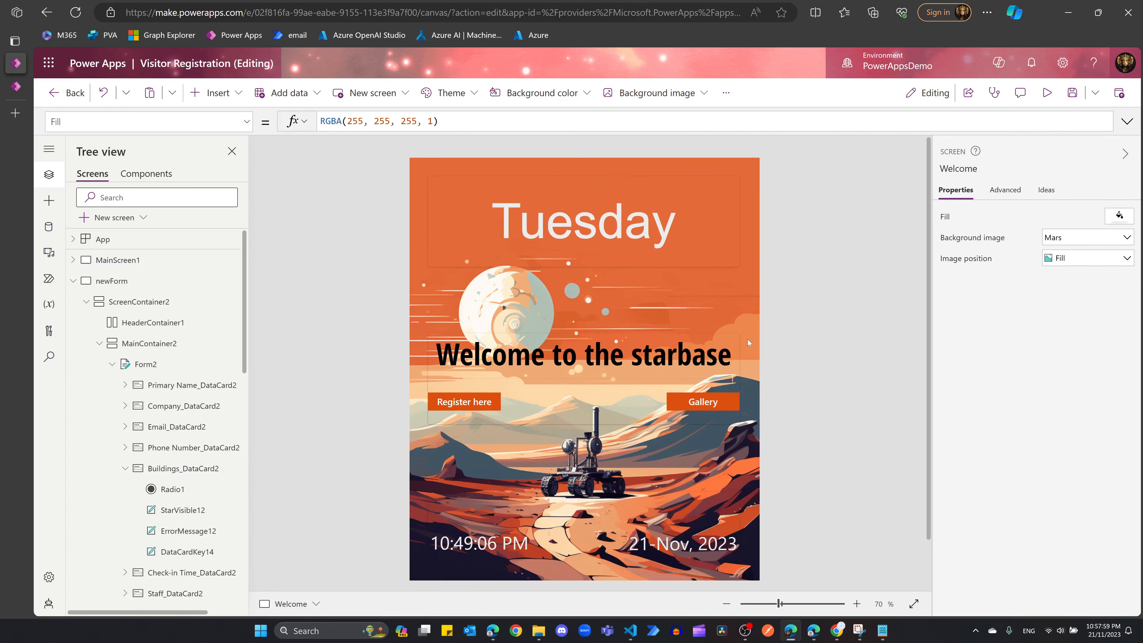
Step: Set the Register here button's OnSelect to Navigate(newForm);NewForm(Form2)
click(471, 409)
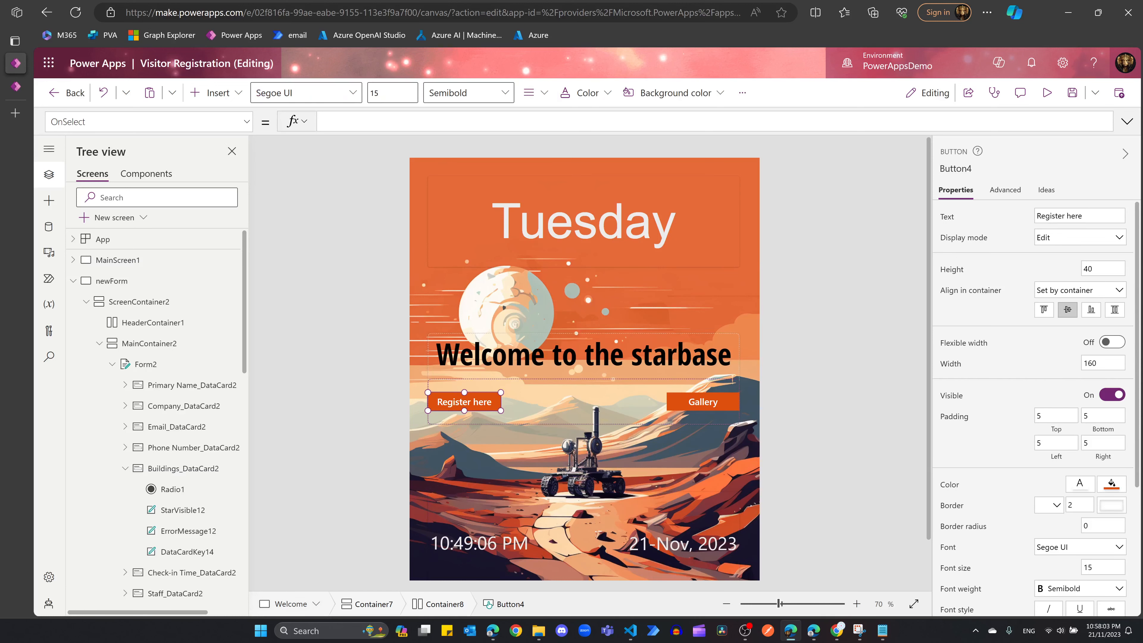
text(navi)
key(Tab)
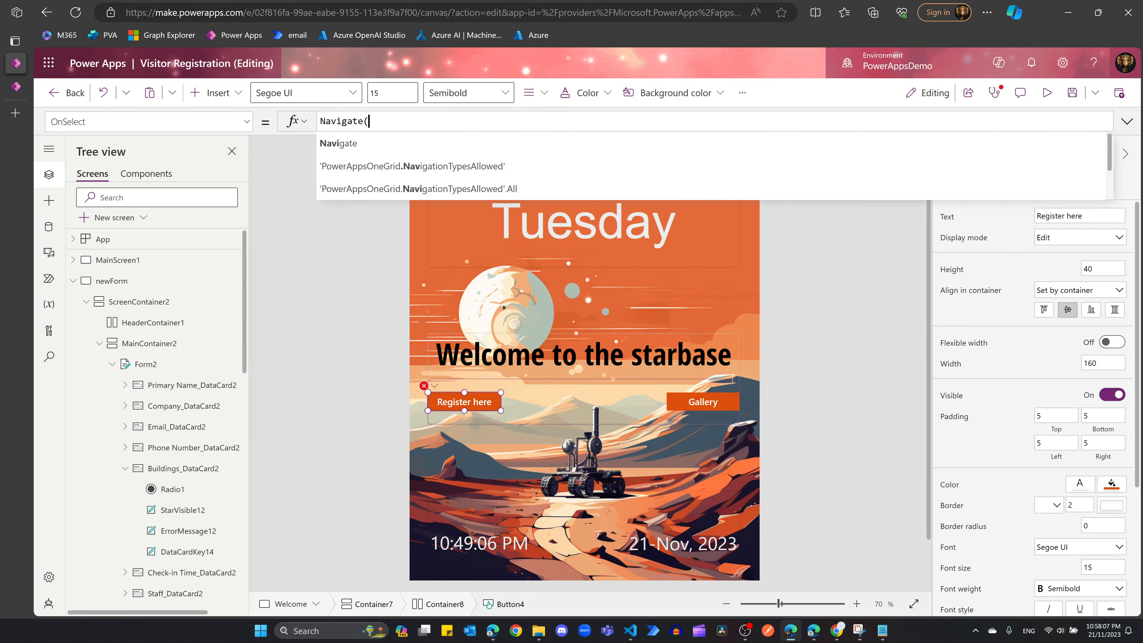
text(newForm)
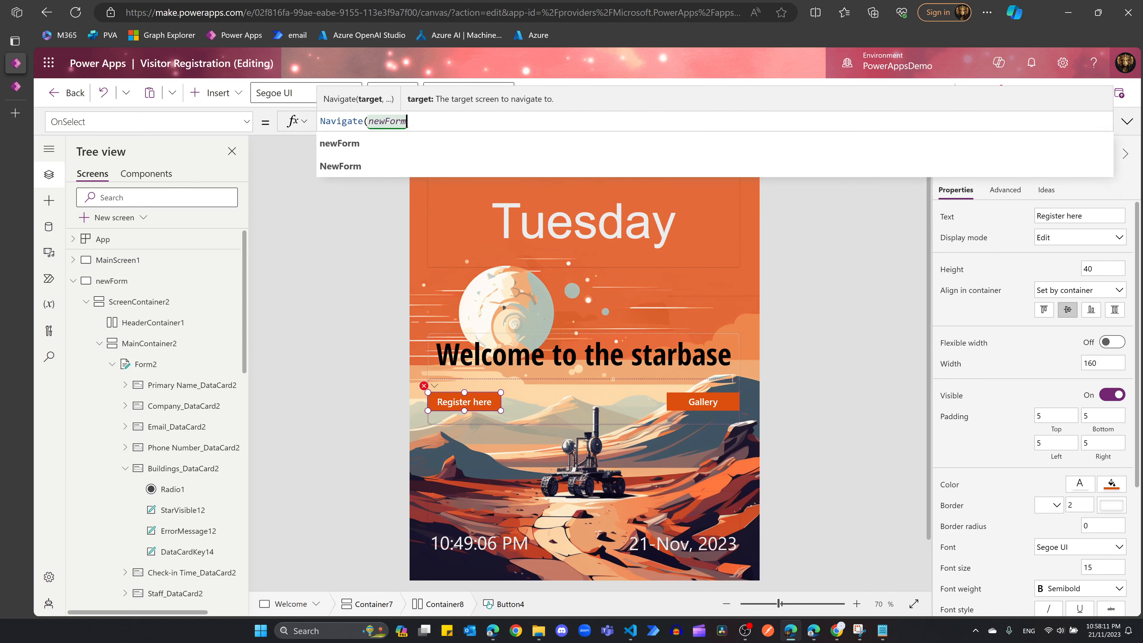
key(Tab)
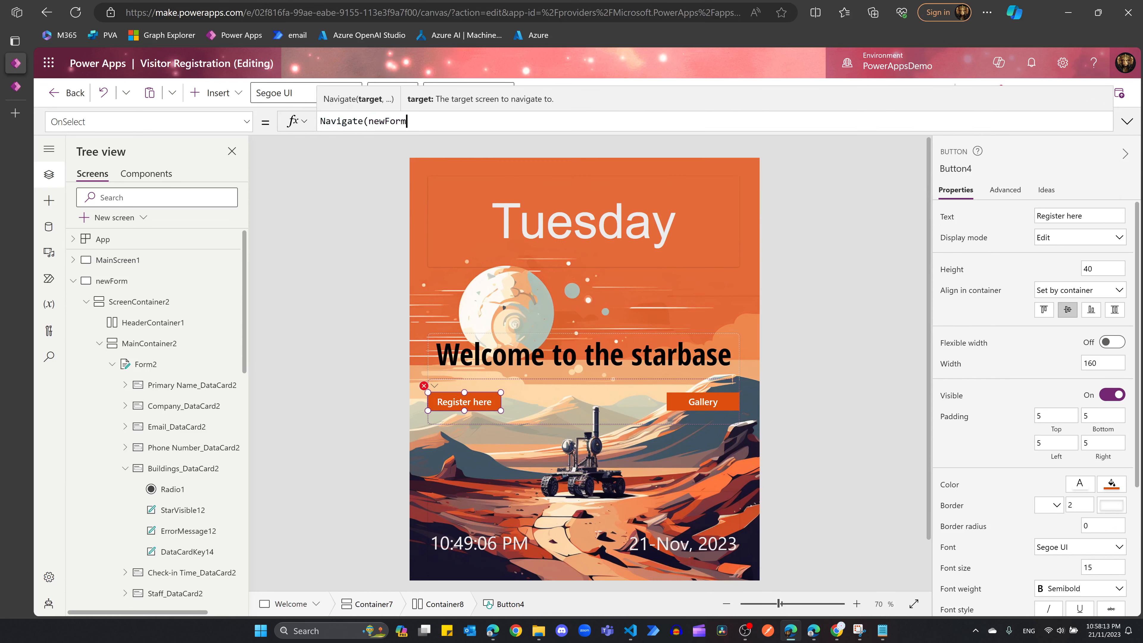
text();)
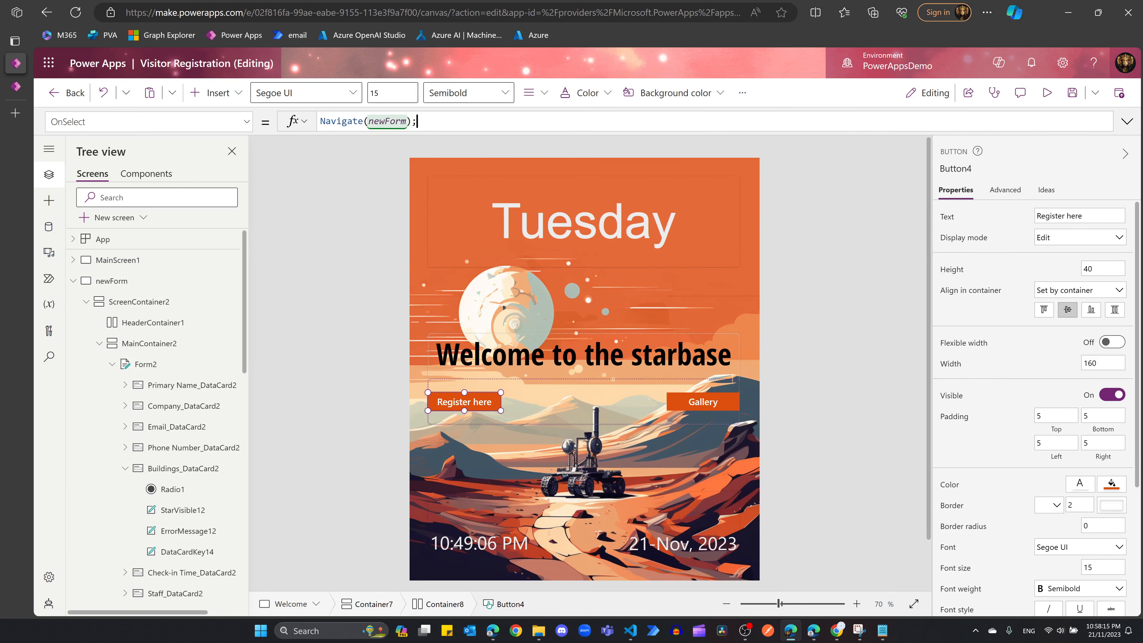
text(new)
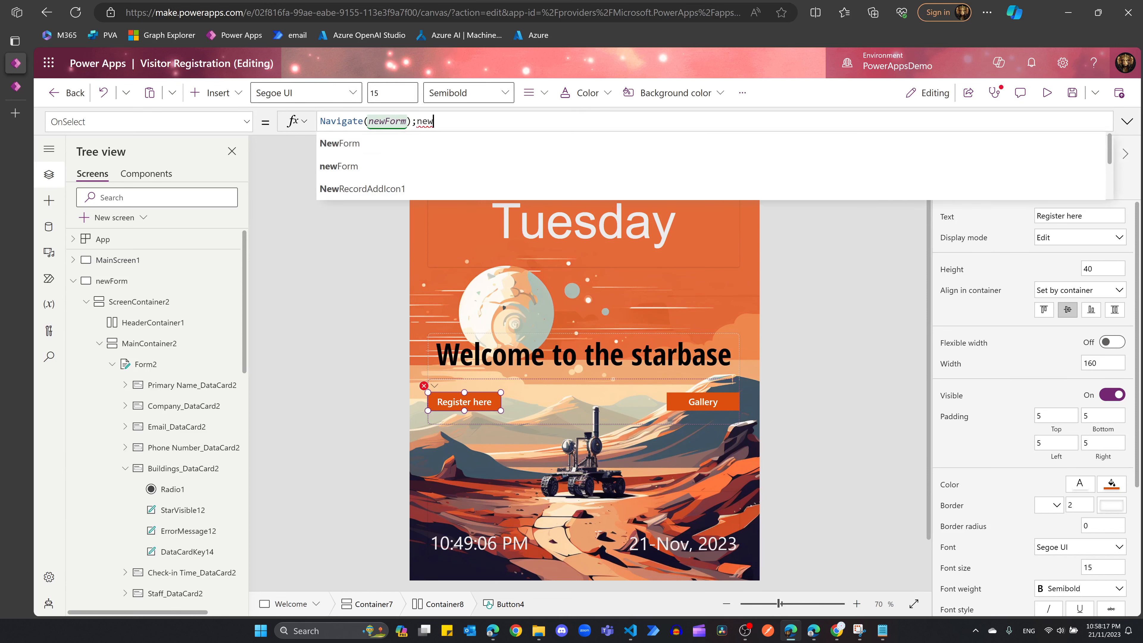
key(Tab)
text(()
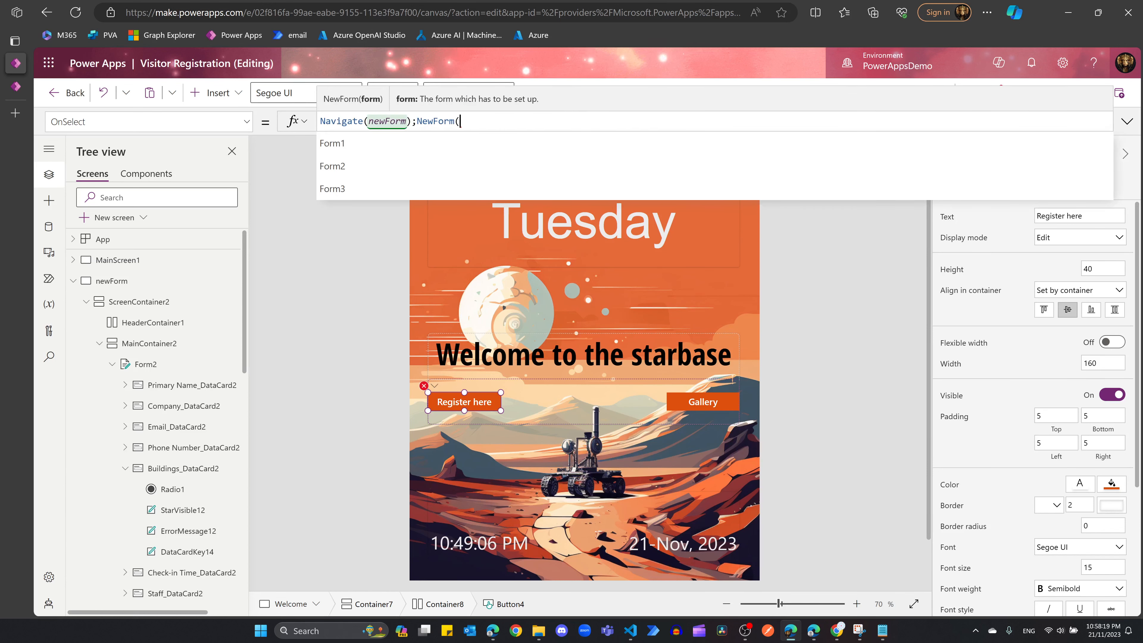
text((Form2)
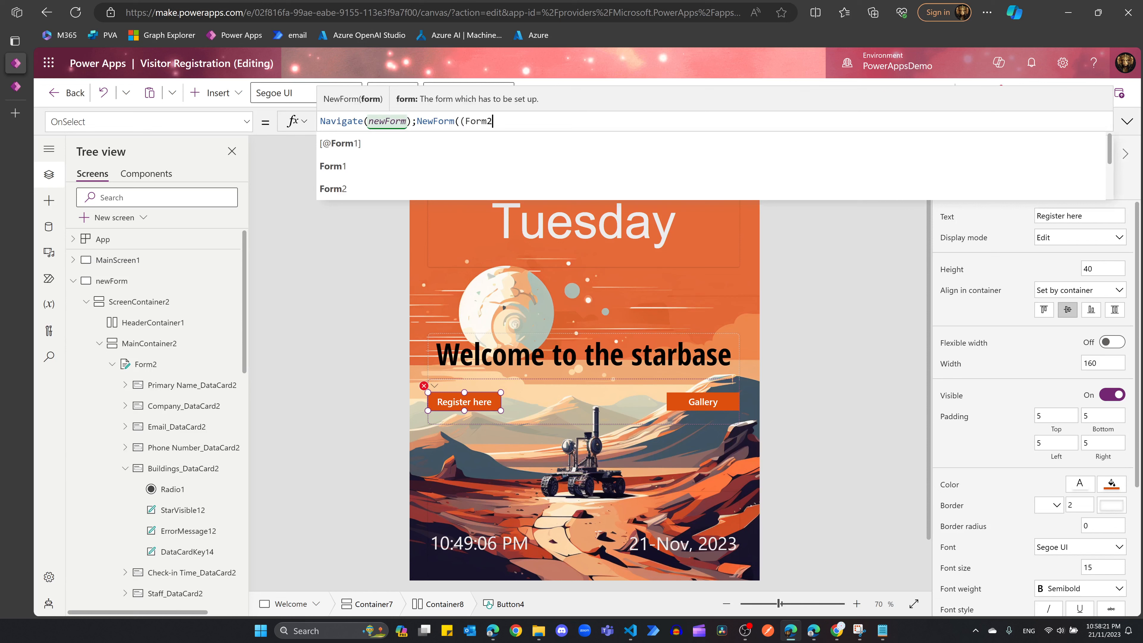
text())
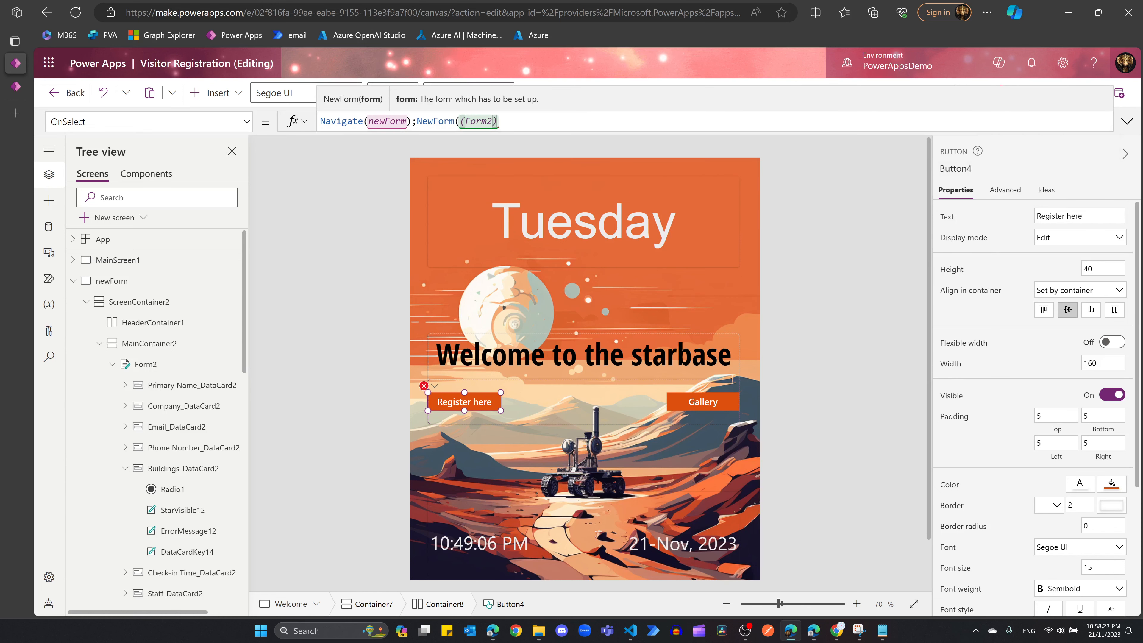
key(Delete)
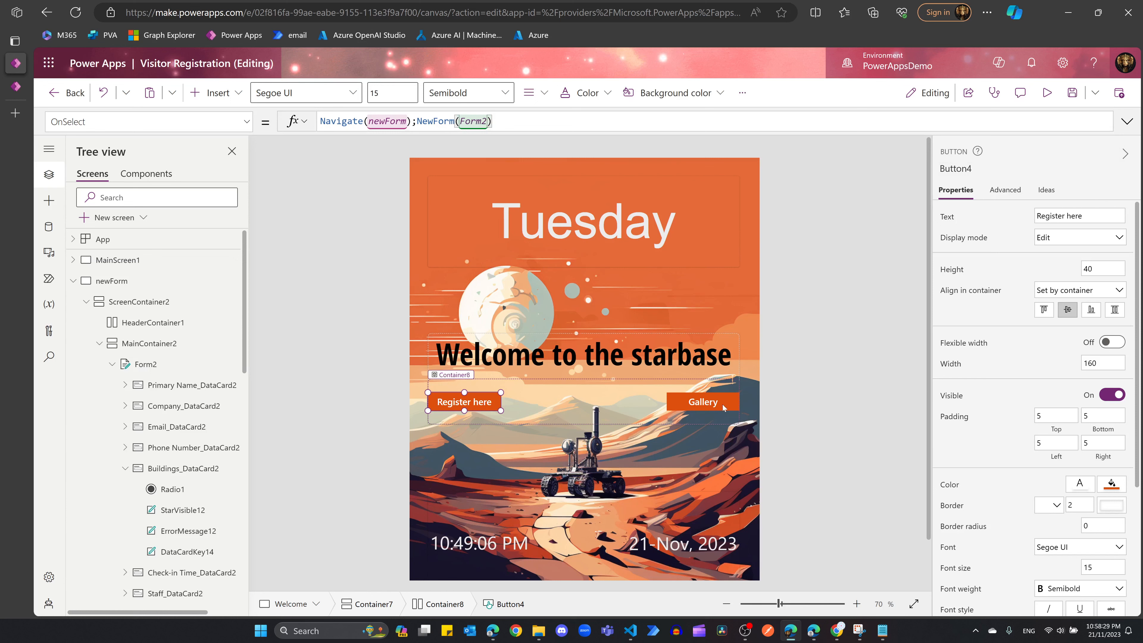
click(702, 402)
Step: Set the Gallery button's OnSelect to Navigate(Gallery2) and run the app in preview
text(Navigate()
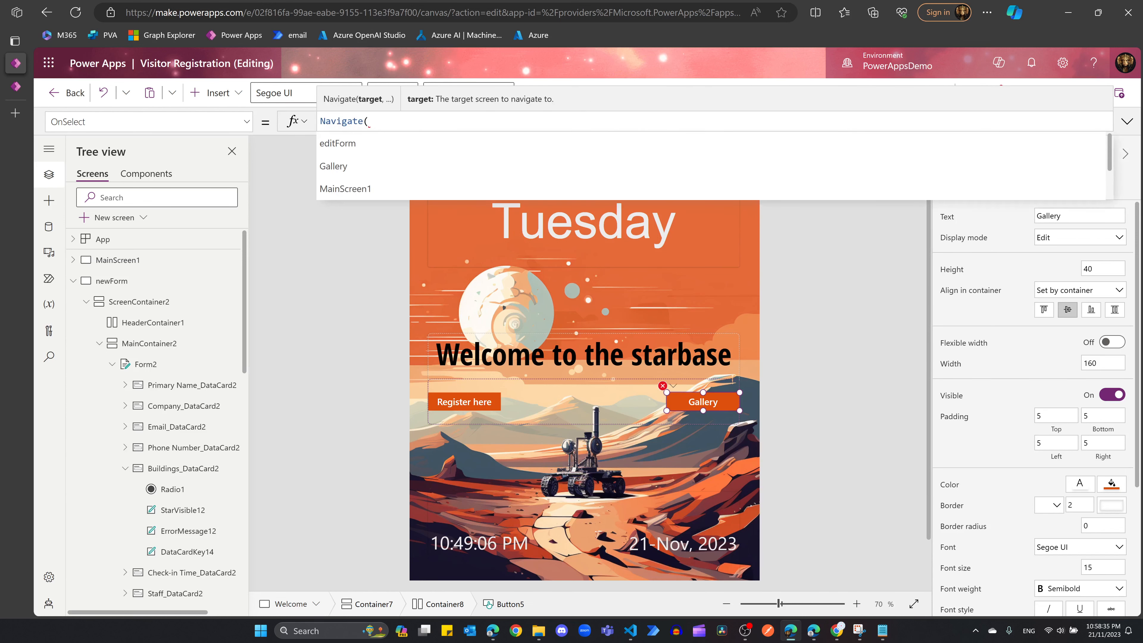
text(Gallery)
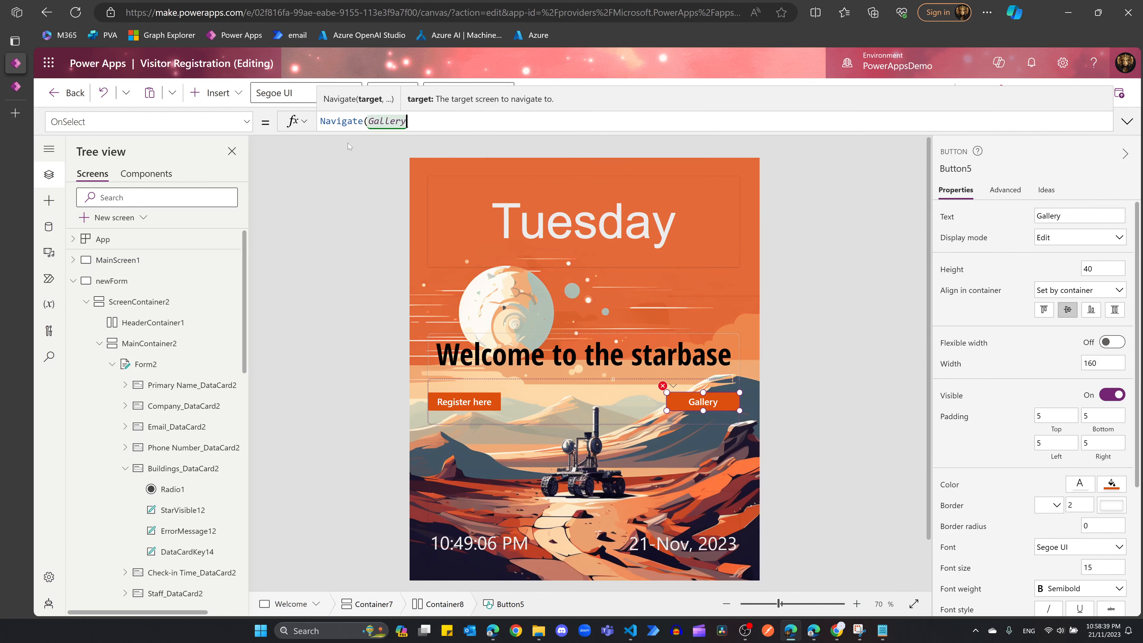
click(73, 280)
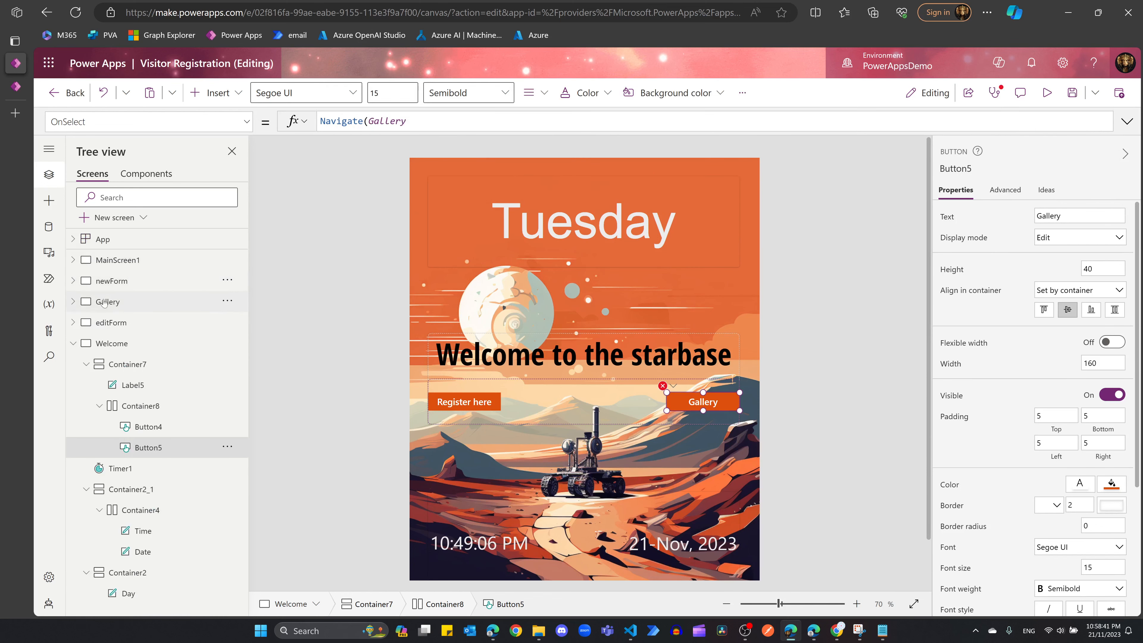
click(73, 302)
click(99, 364)
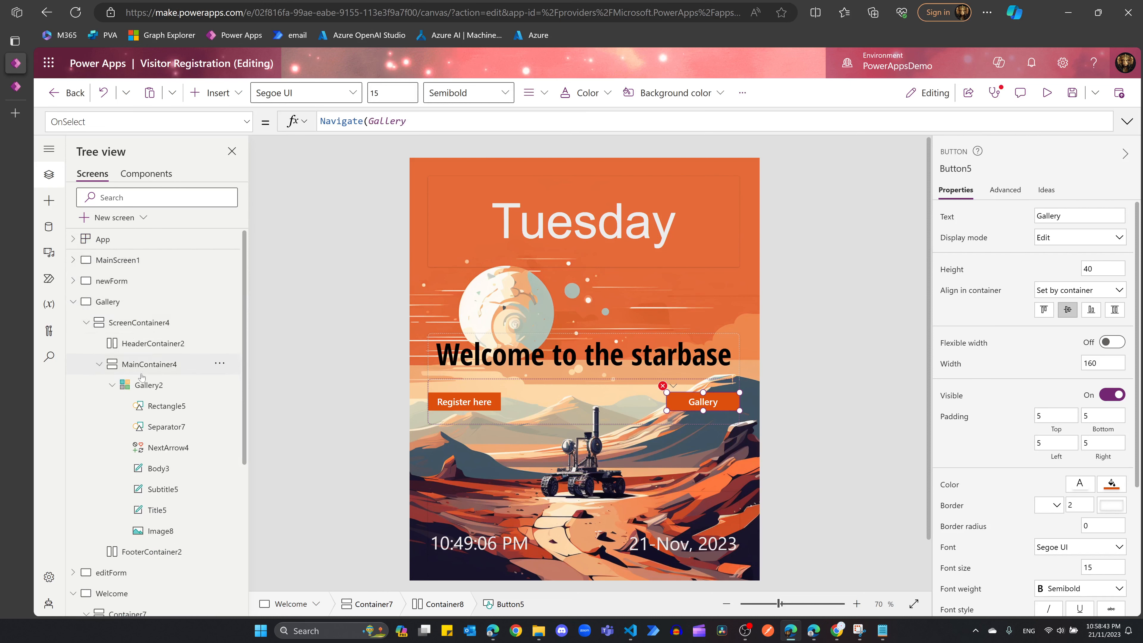
click(427, 121)
text(2)
click(420, 143)
text())
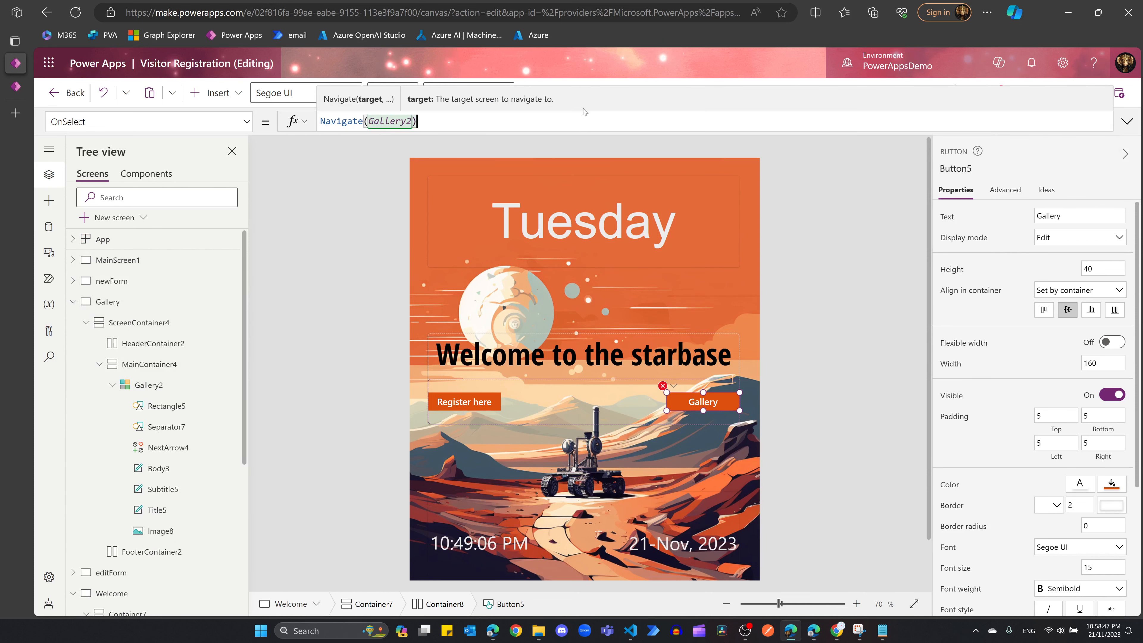
click(1047, 94)
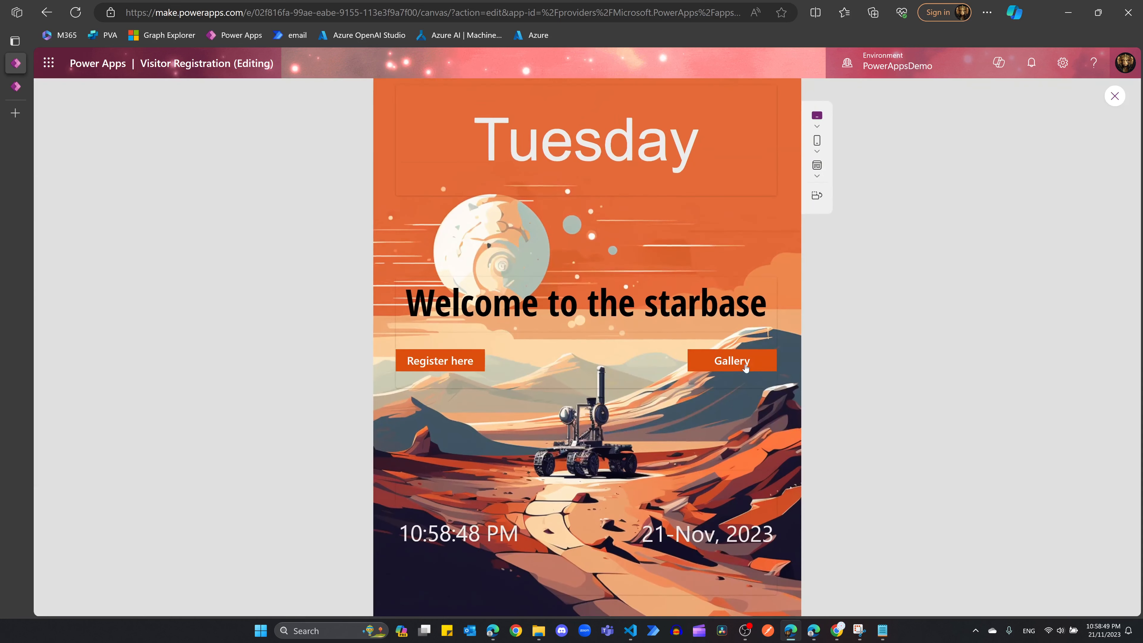
Step: Test in preview that Gallery opens the gallery screen and Register here opens the form
click(730, 363)
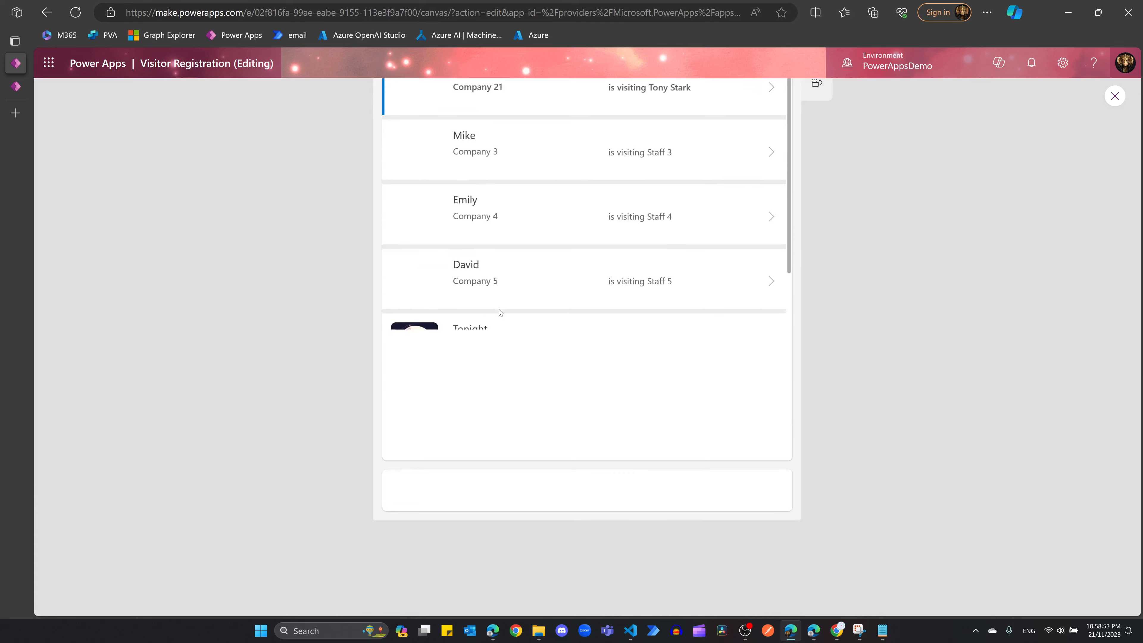
click(1114, 96)
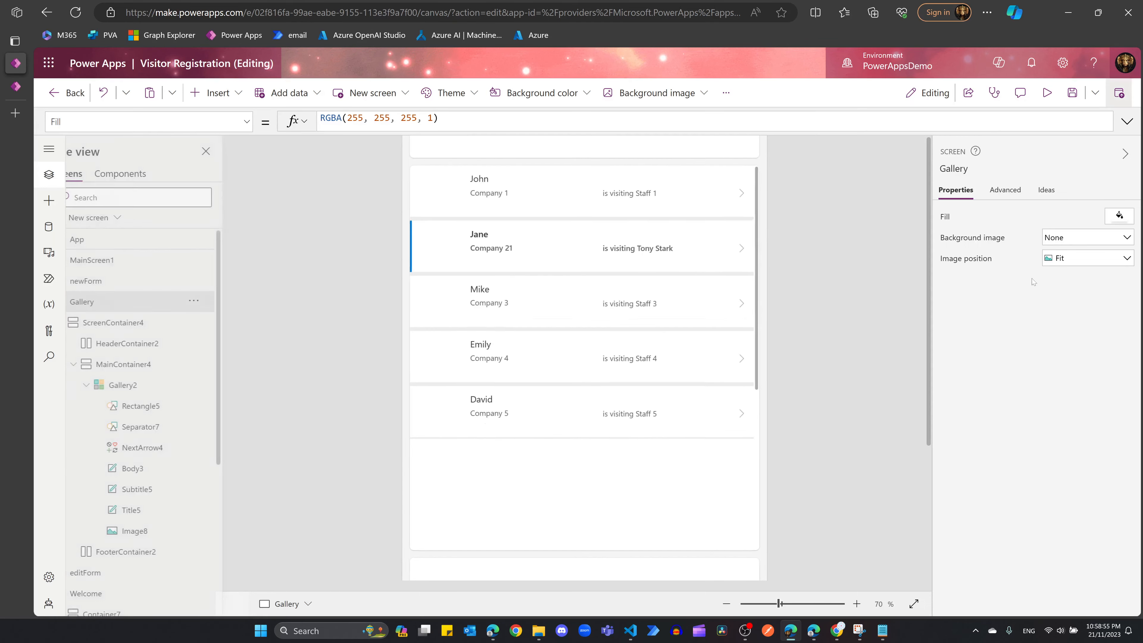
click(73, 302)
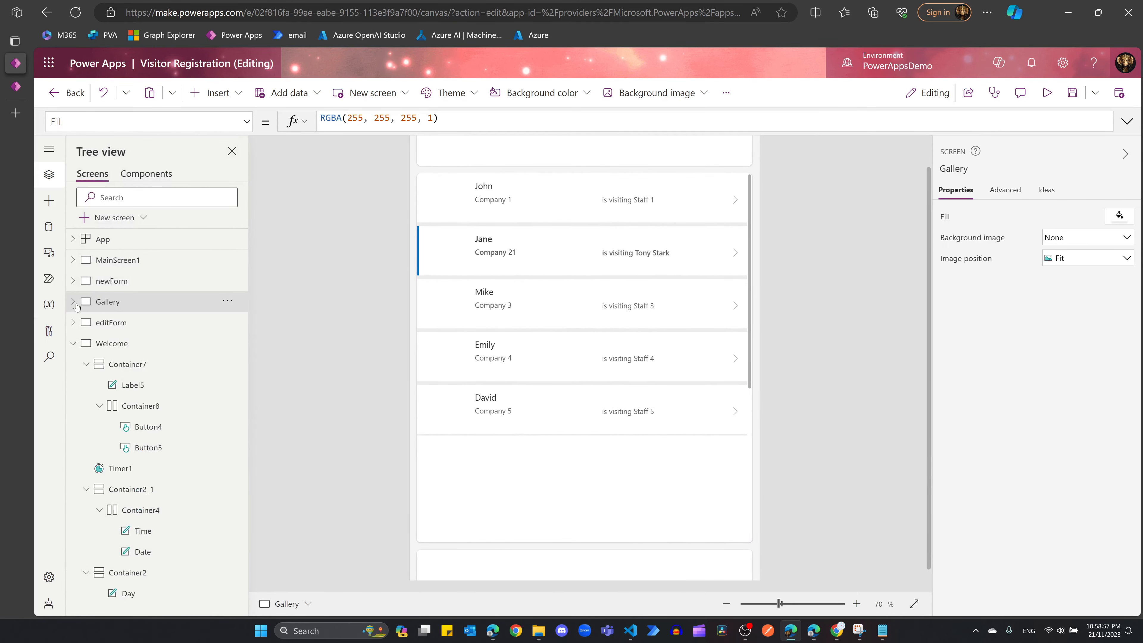
click(124, 341)
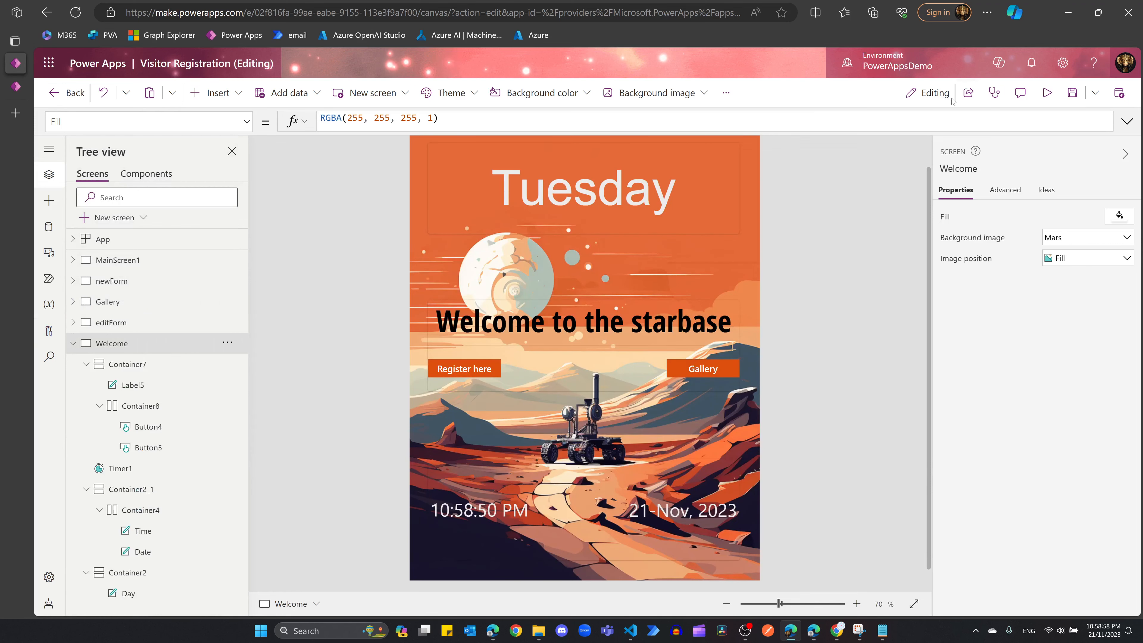
click(1047, 92)
click(439, 363)
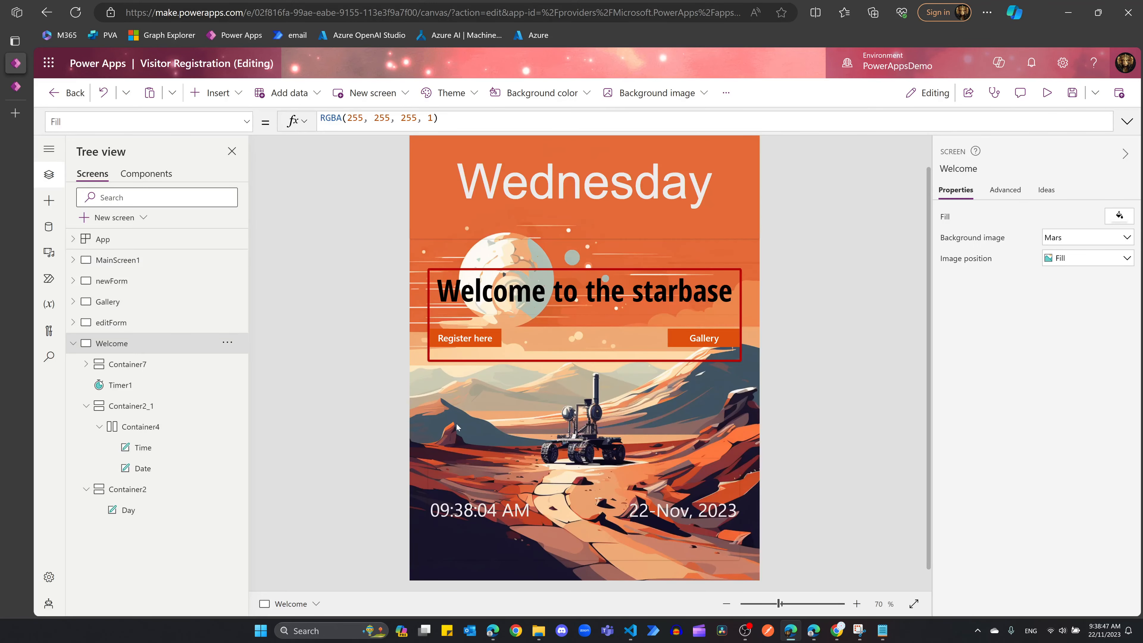
click(1047, 93)
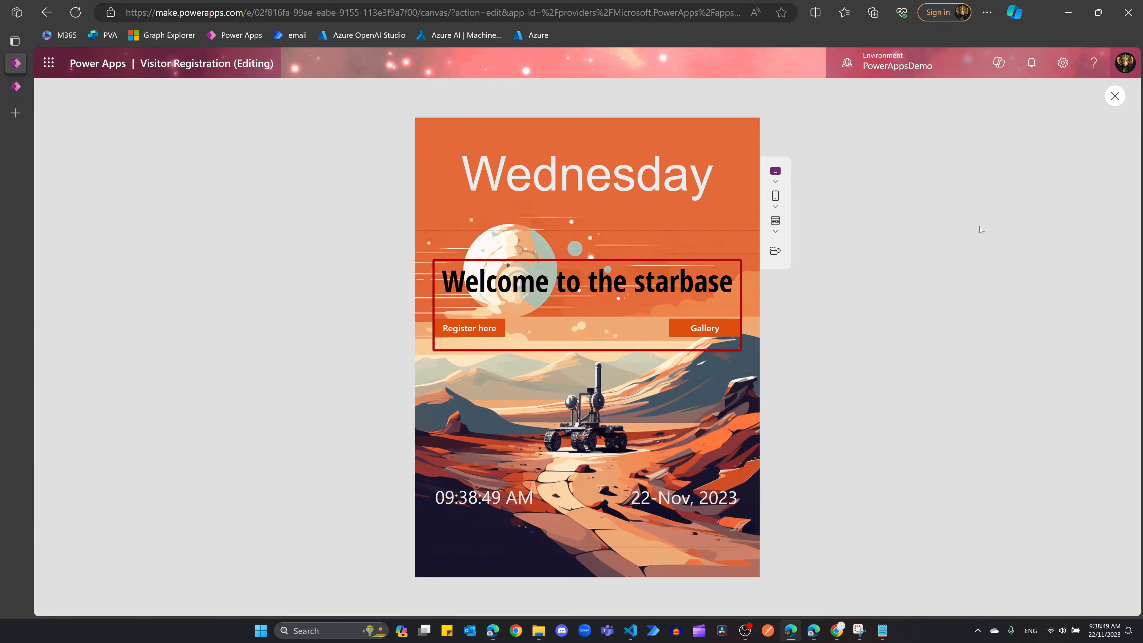
click(775, 250)
click(751, 251)
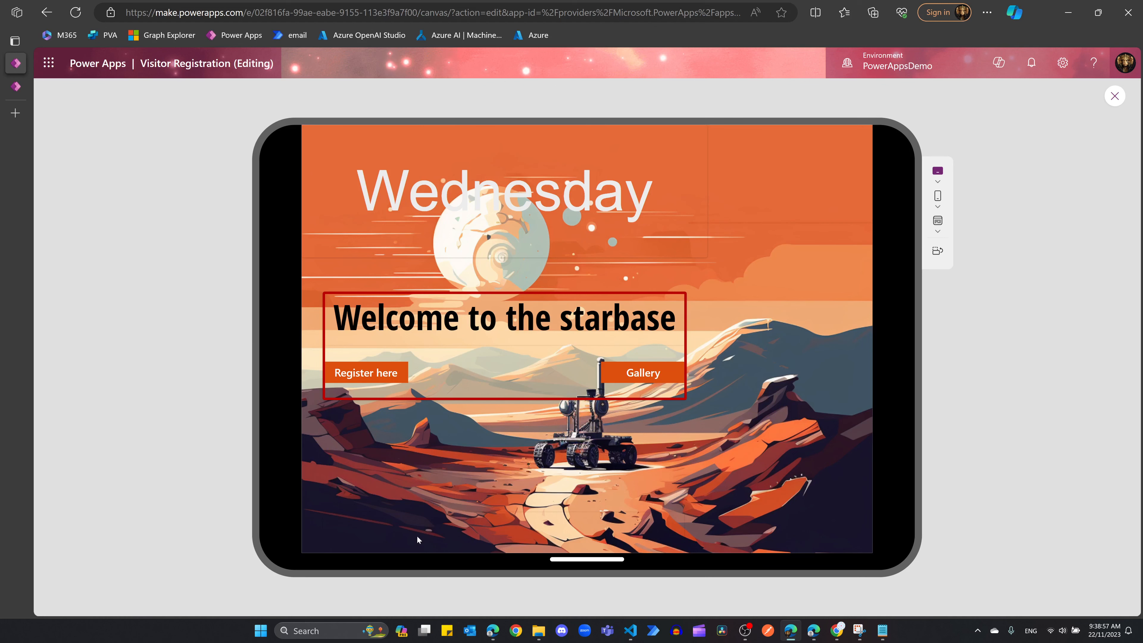
click(937, 250)
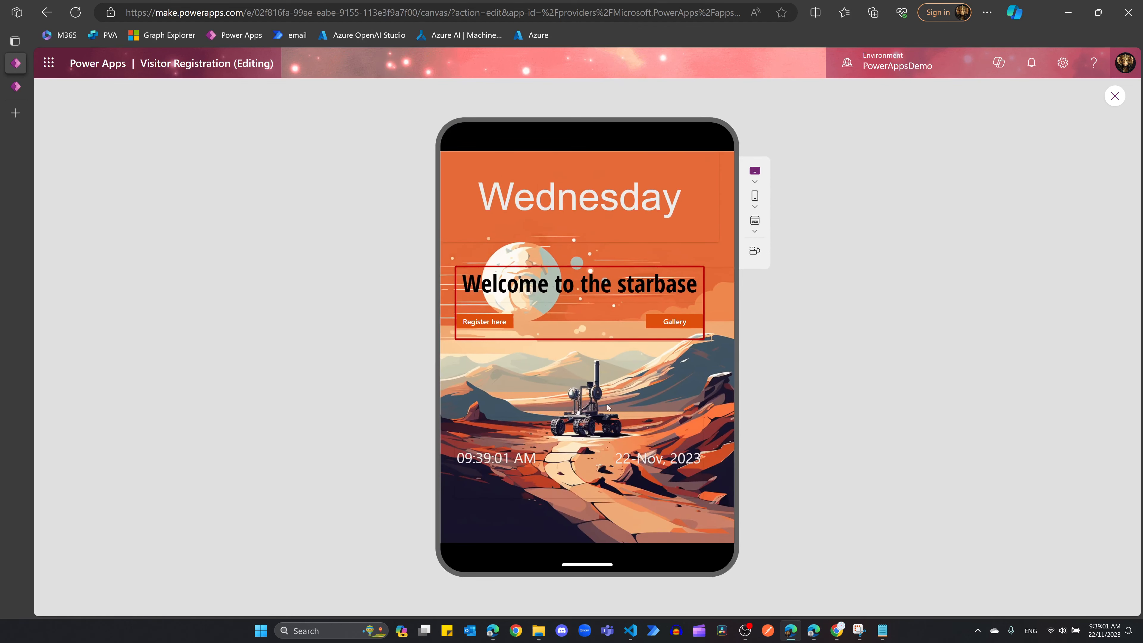
click(1115, 96)
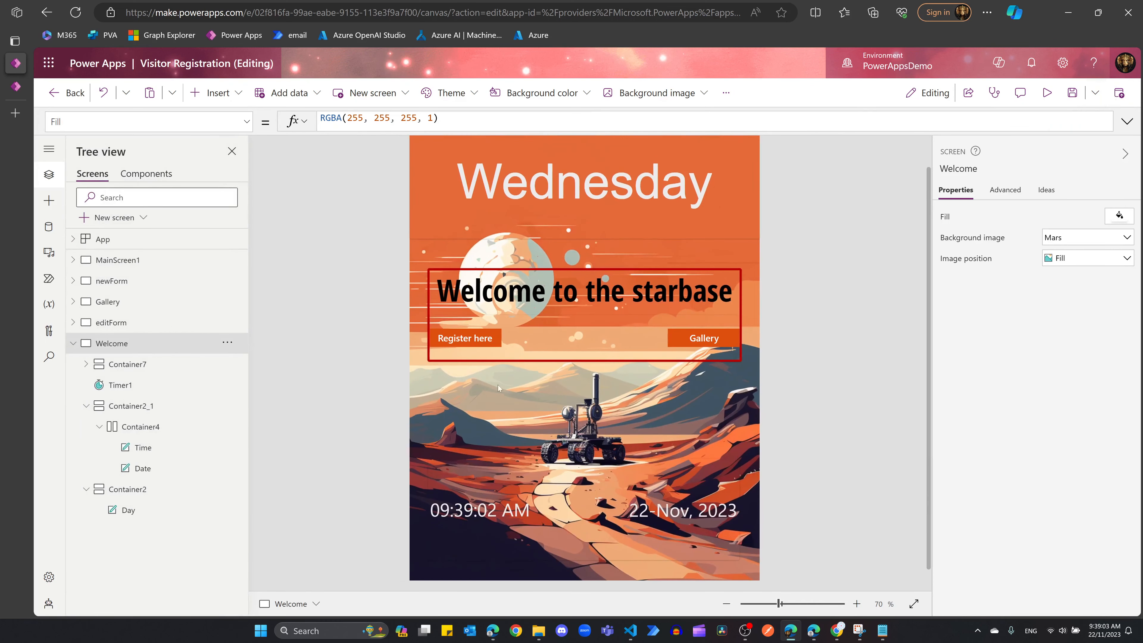
click(88, 322)
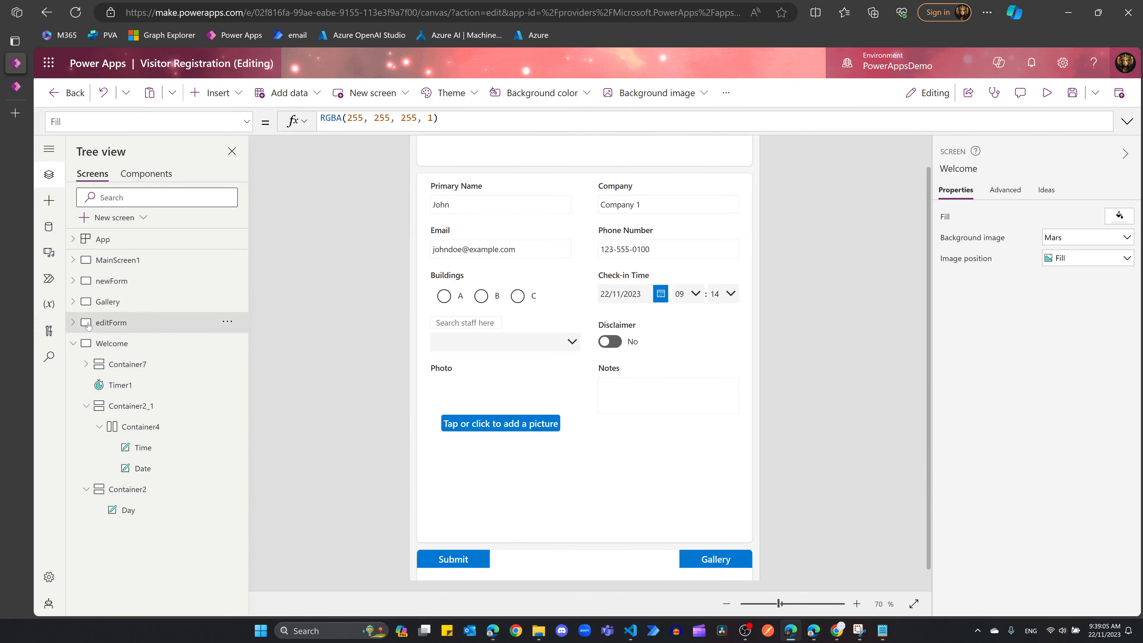
click(73, 323)
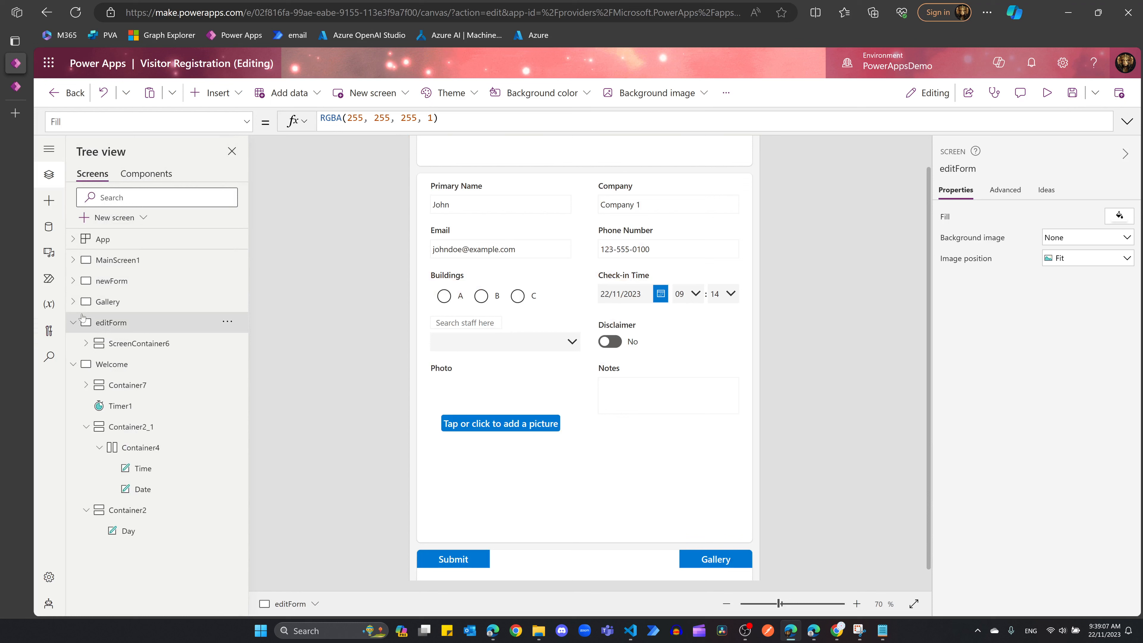
click(73, 301)
click(73, 281)
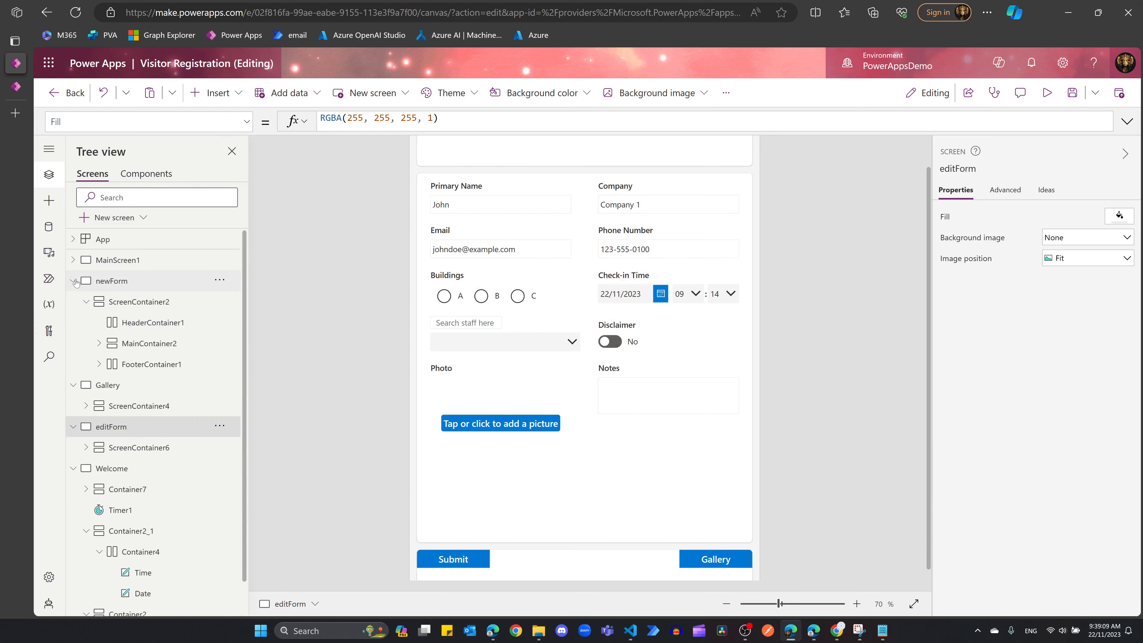
click(86, 302)
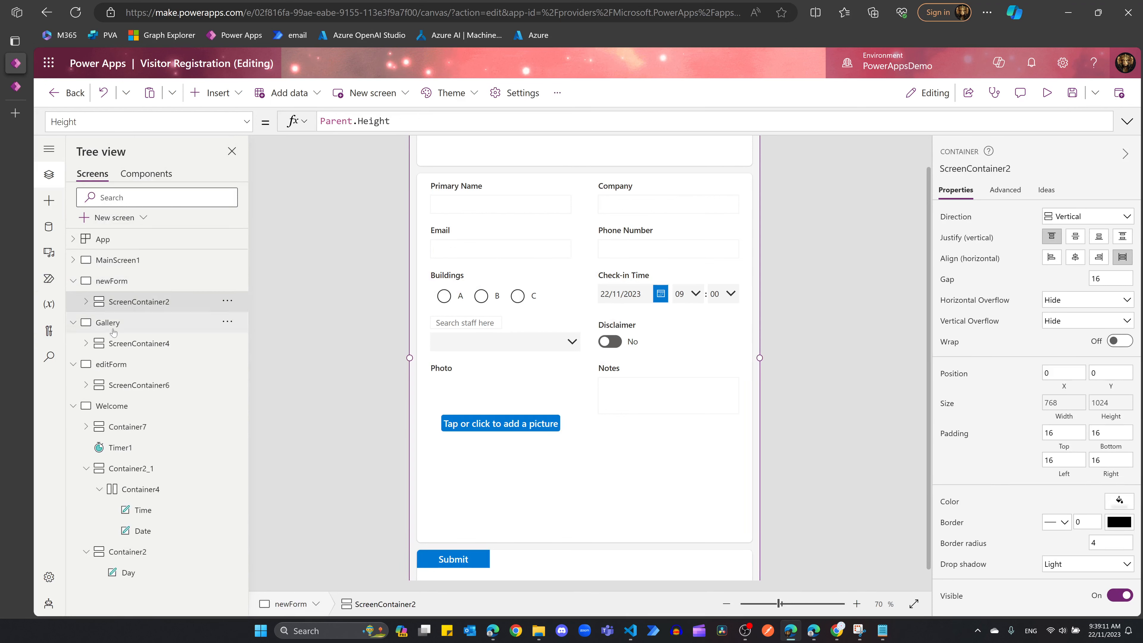
click(126, 343)
click(127, 385)
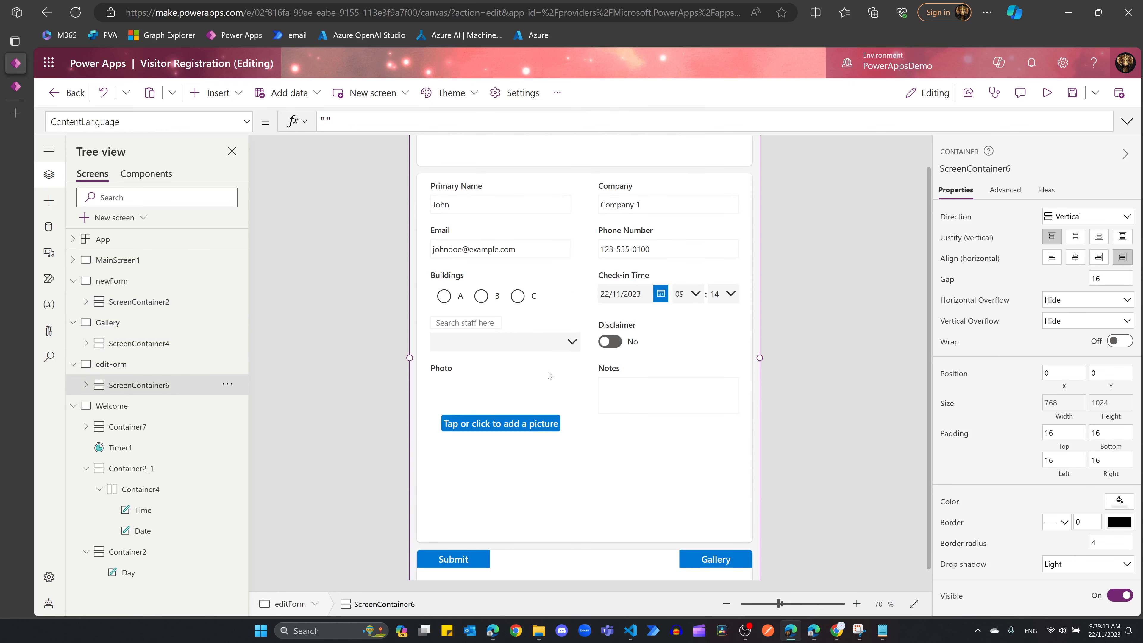
scroll(548, 372, up, 1)
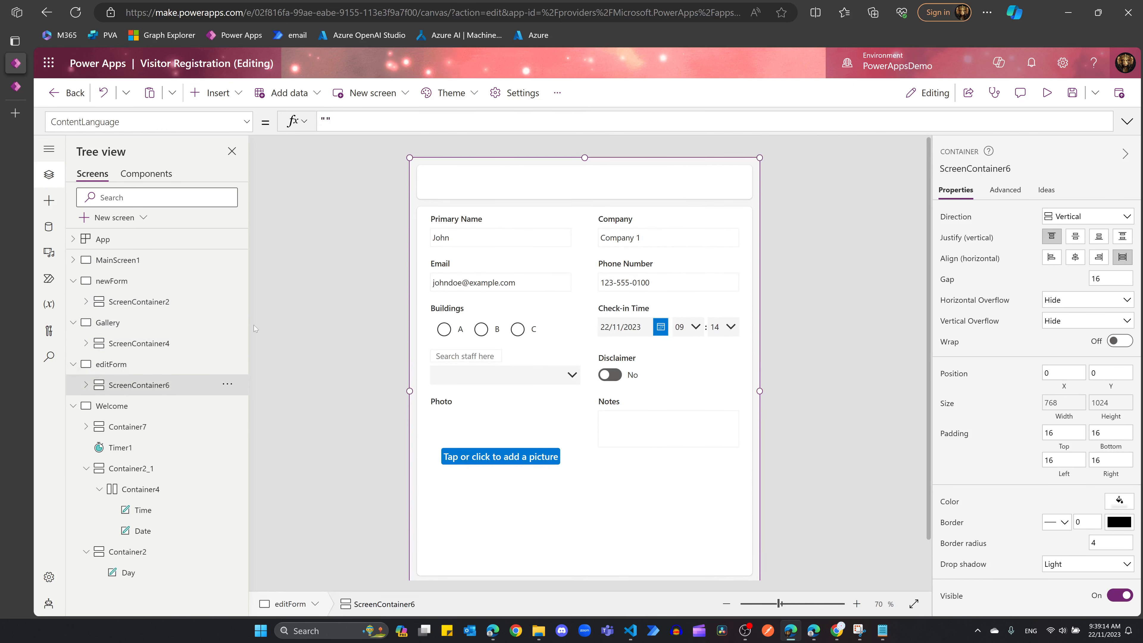
click(72, 280)
click(73, 301)
click(73, 322)
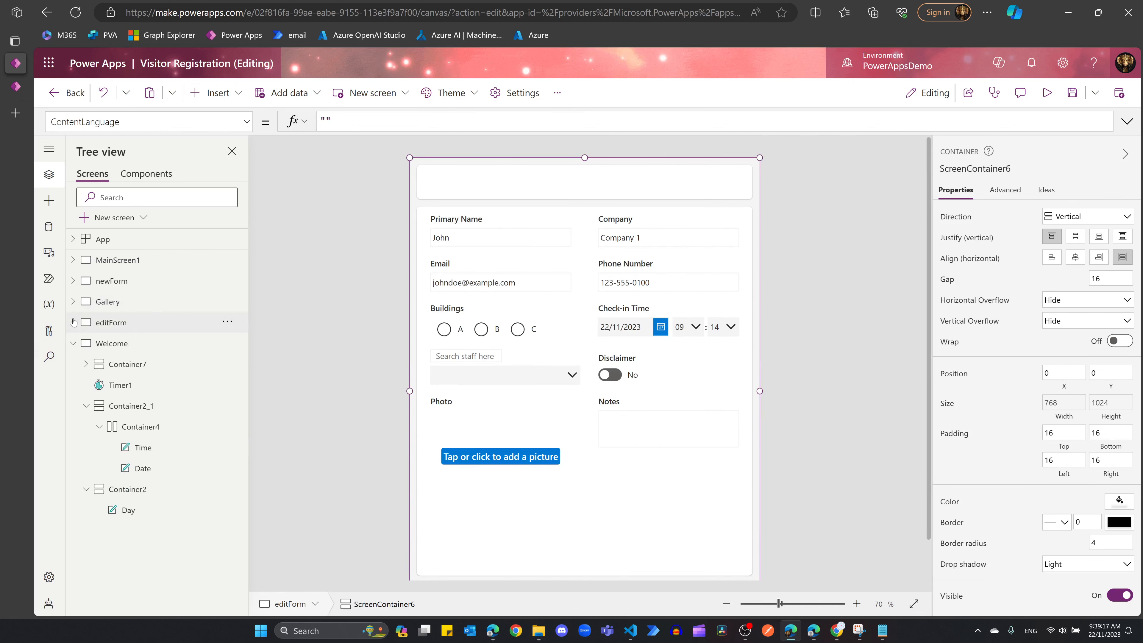
click(112, 343)
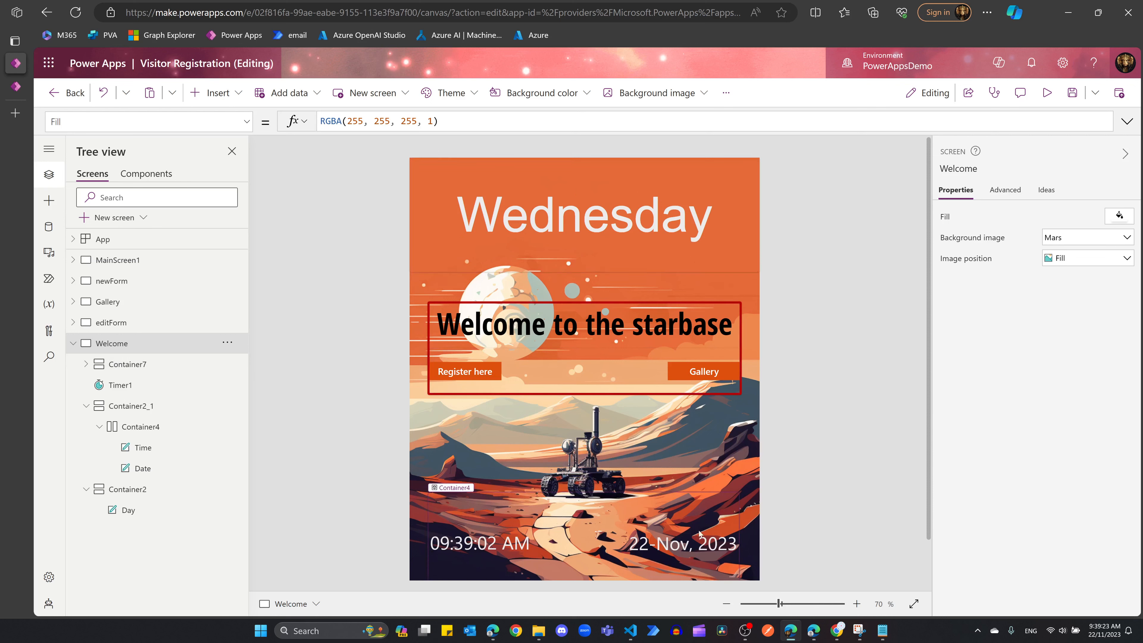
click(86, 408)
click(85, 426)
click(85, 364)
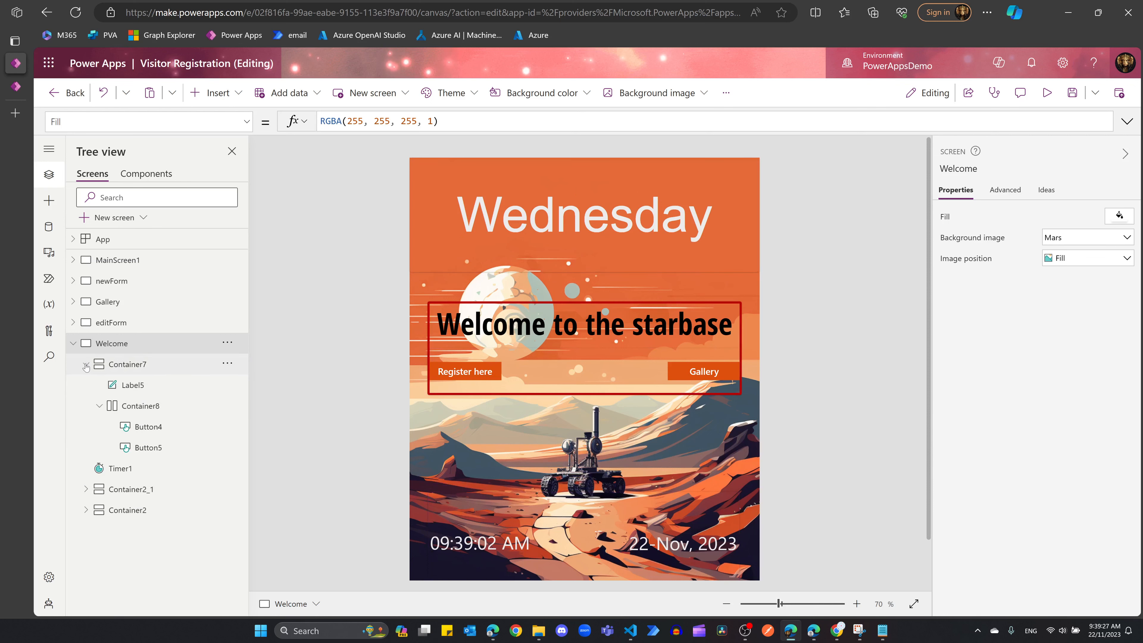
click(85, 364)
click(158, 366)
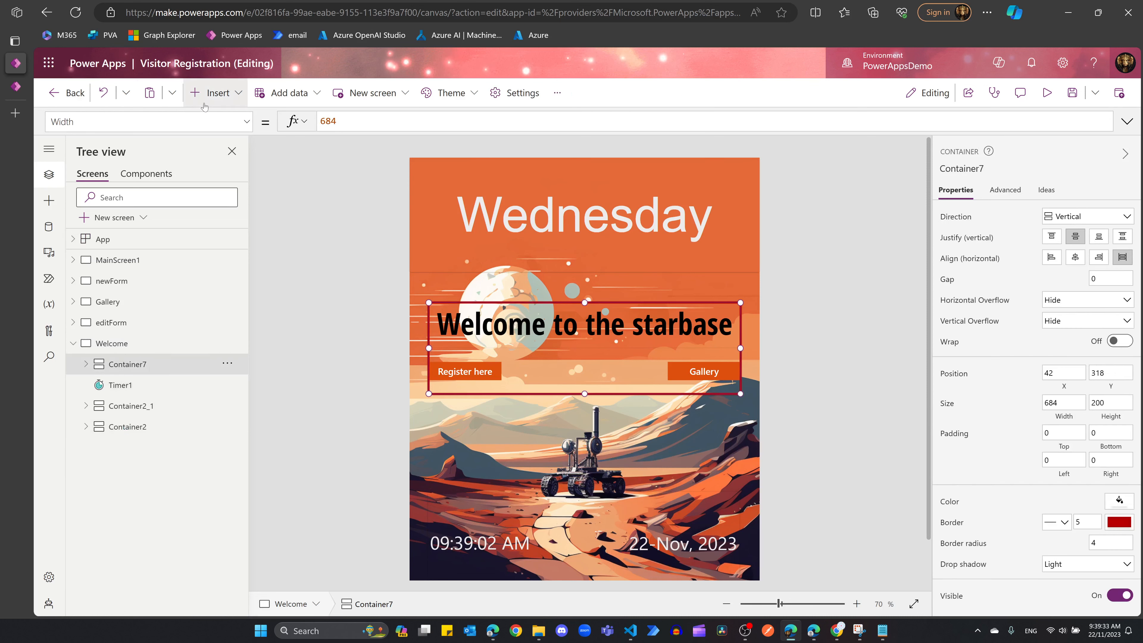
Step: Add a vertical container directly on the Welcome screen and name it MainContainer
click(216, 93)
text(verti)
click(237, 213)
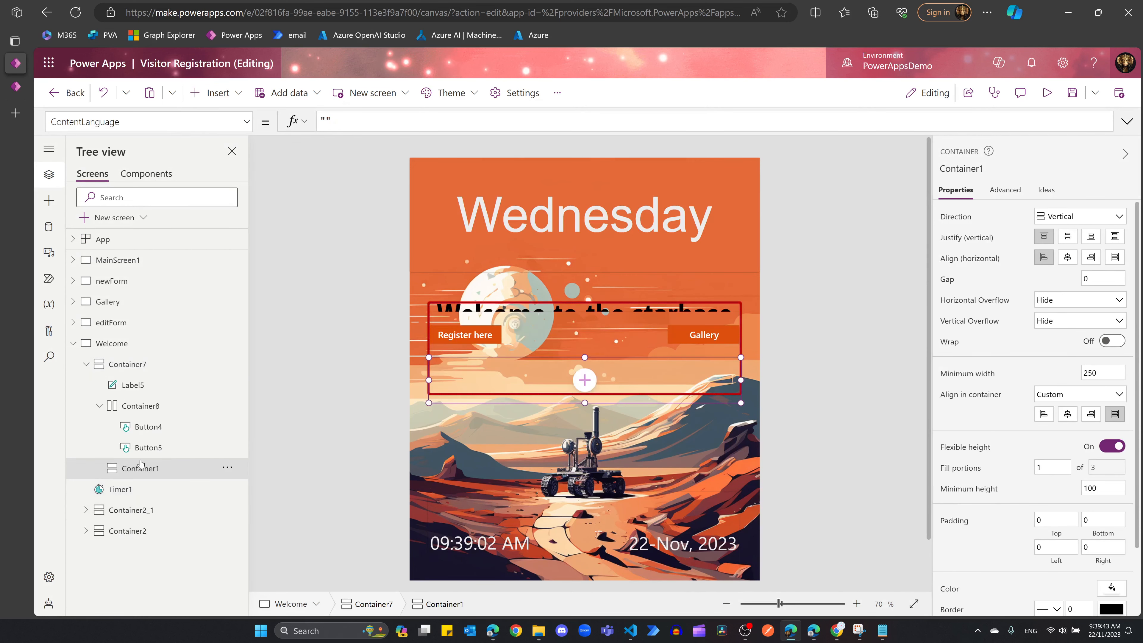
right_click(129, 344)
click(157, 388)
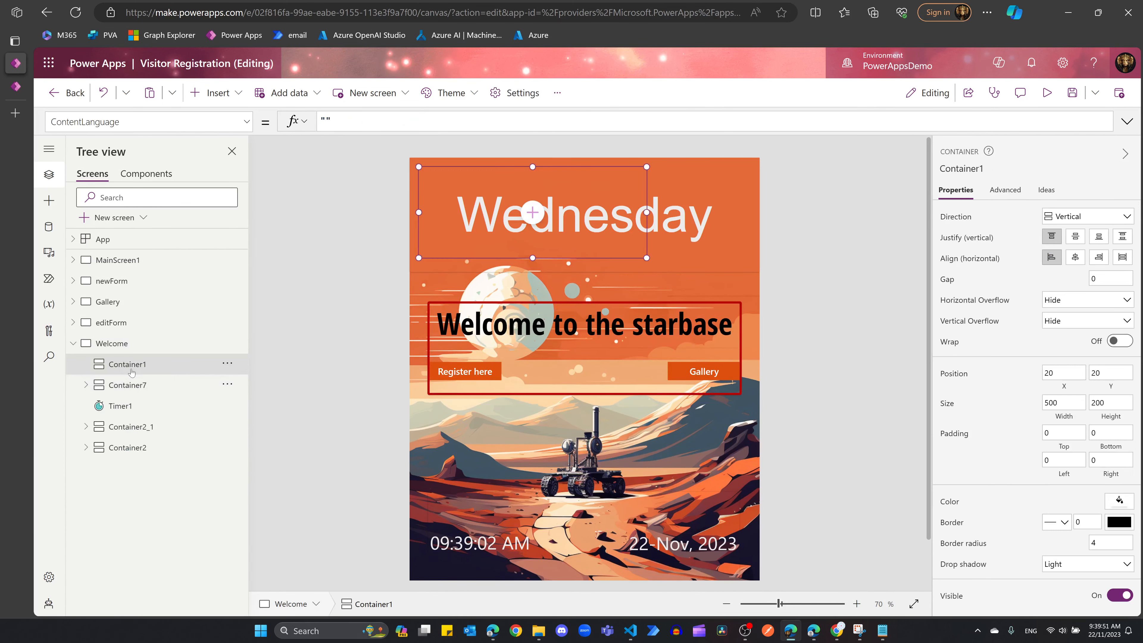
click(227, 363)
click(248, 480)
text(MainTai)
key(BackSpace)
text(Container)
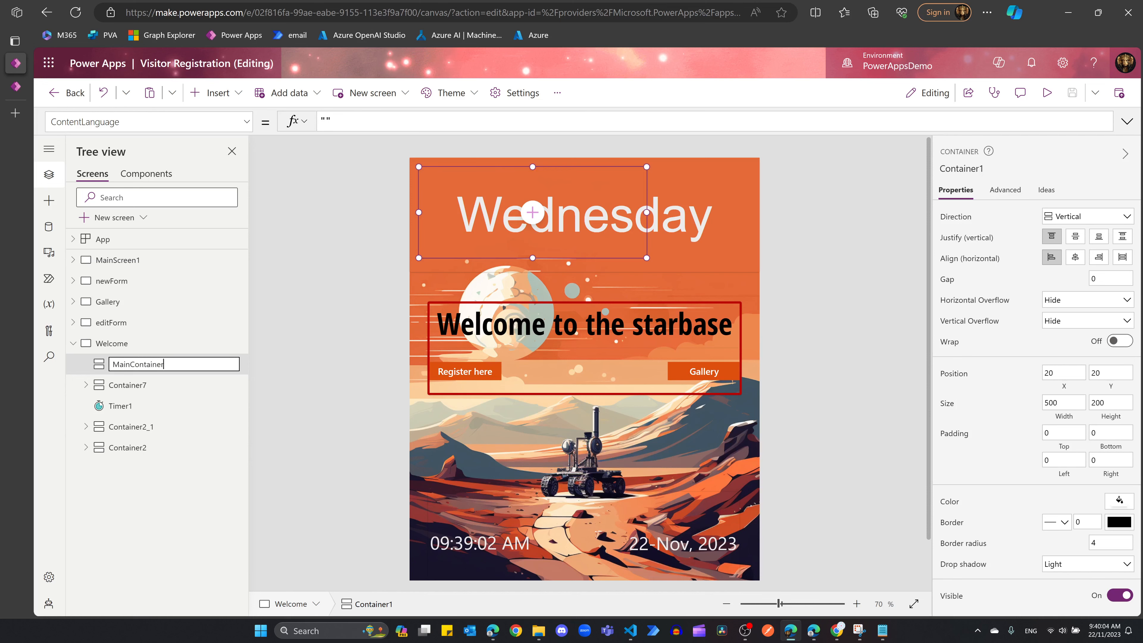
key(Return)
Step: Move Container7 through Container2 inside MainContainer
click(130, 385)
shift+click(131, 448)
click(228, 386)
click(245, 126)
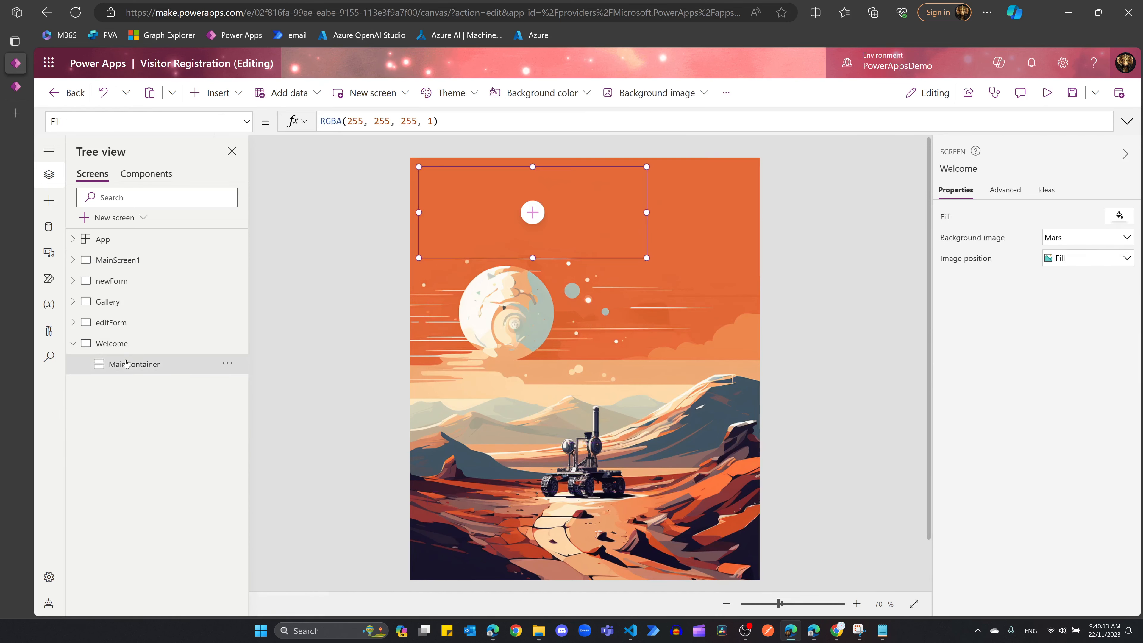
click(134, 363)
key(ctrl+v)
click(150, 447)
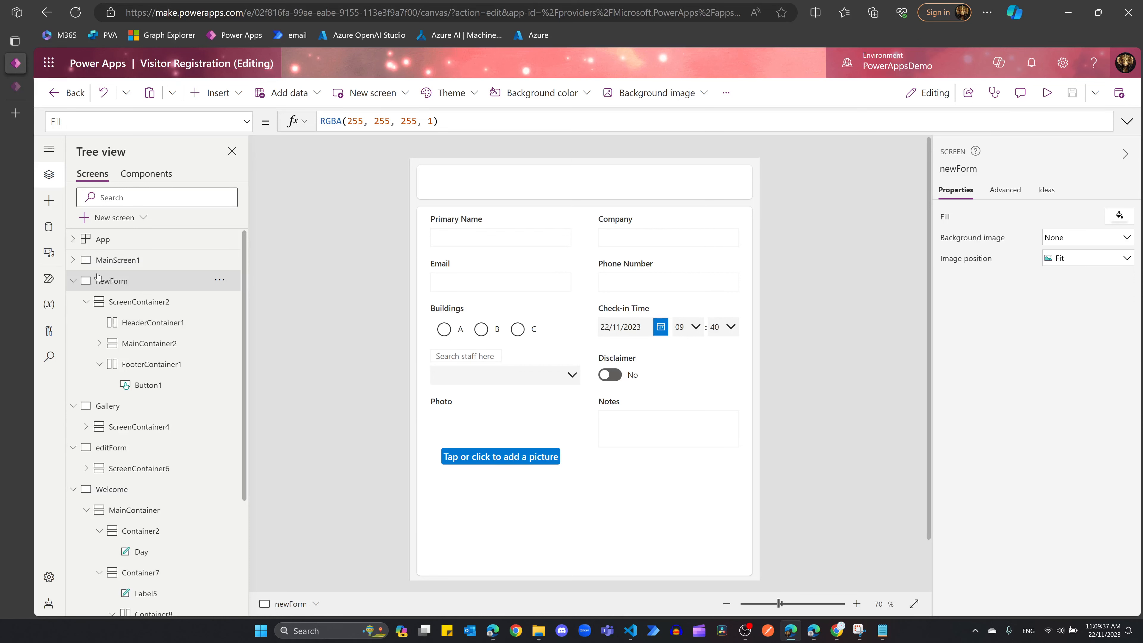
Step: Add a button captioned Home to the newForm footer container
scroll(284, 326, down, 1)
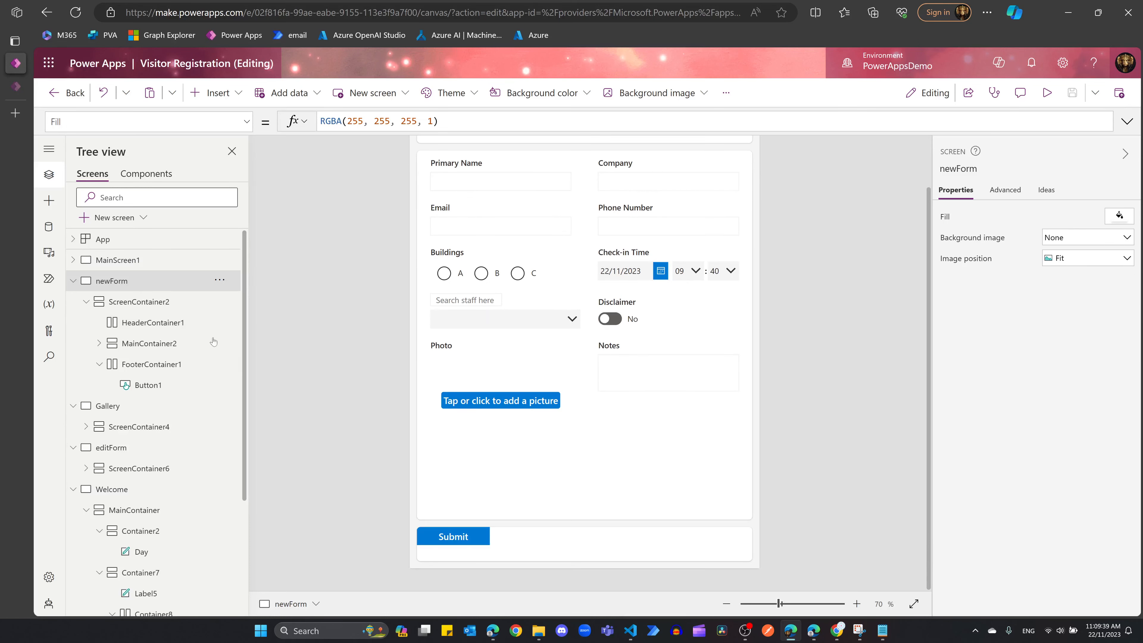
click(180, 365)
click(209, 88)
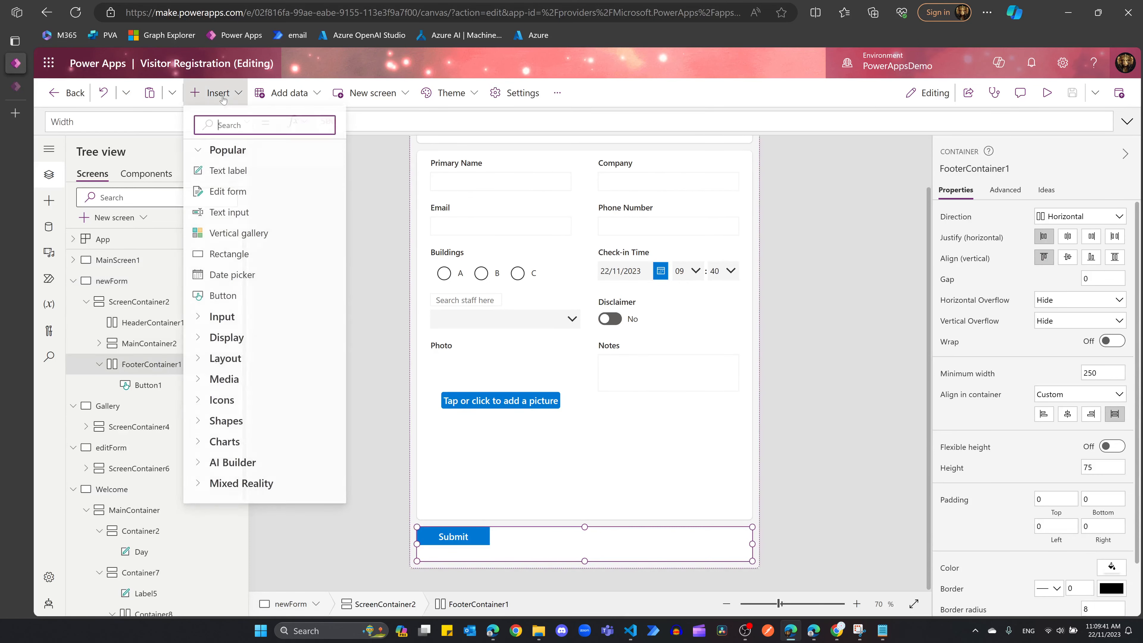
key(Escape)
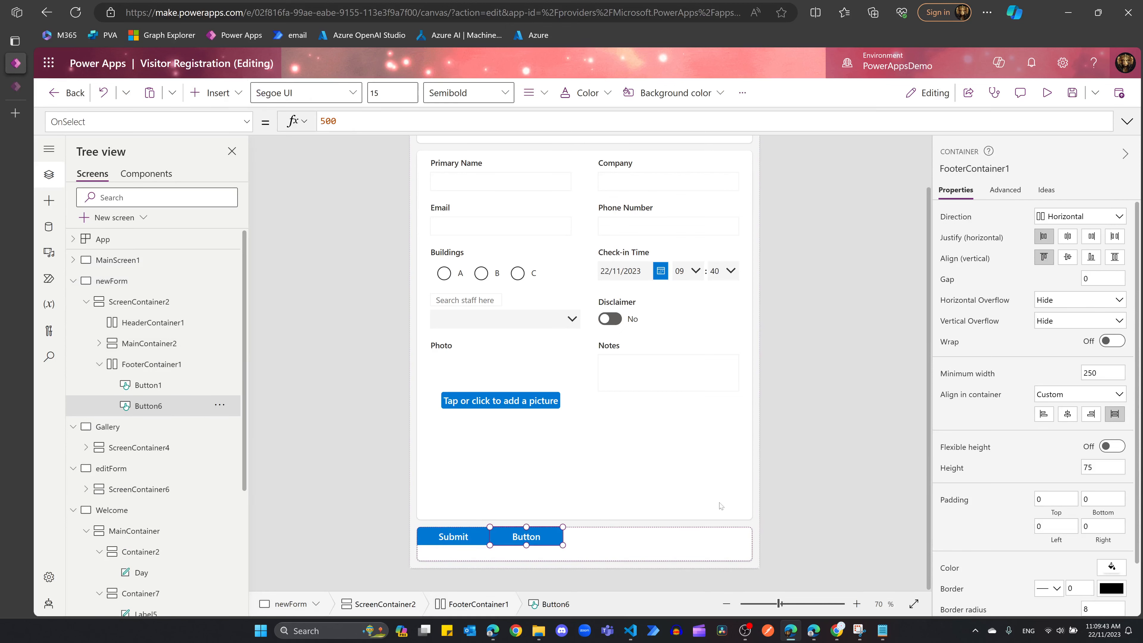
click(1079, 215)
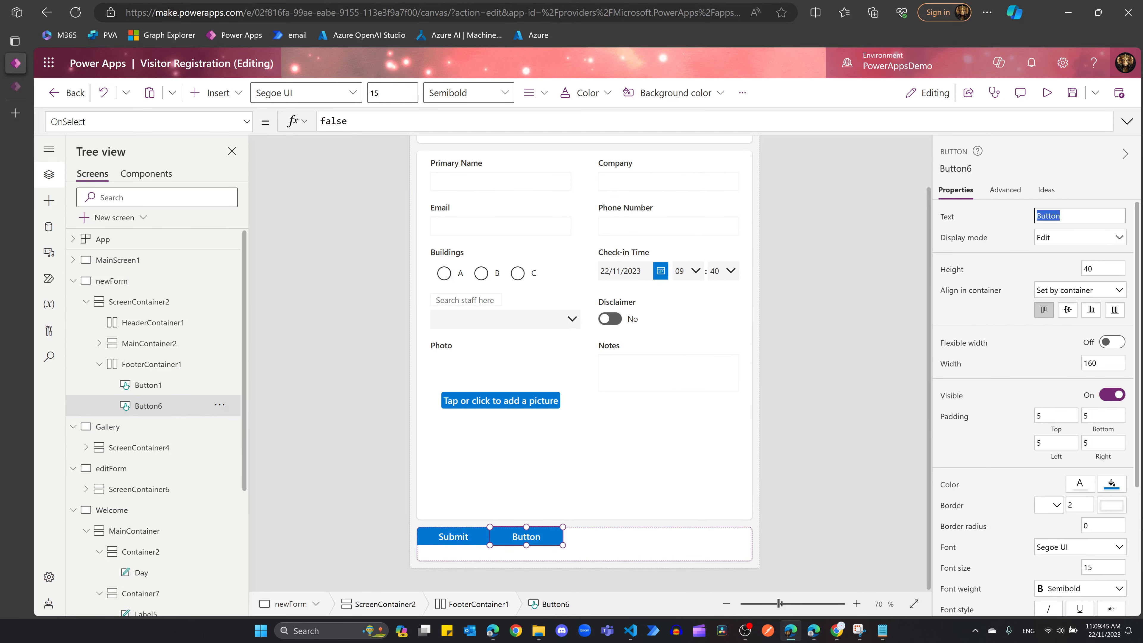
text(Home)
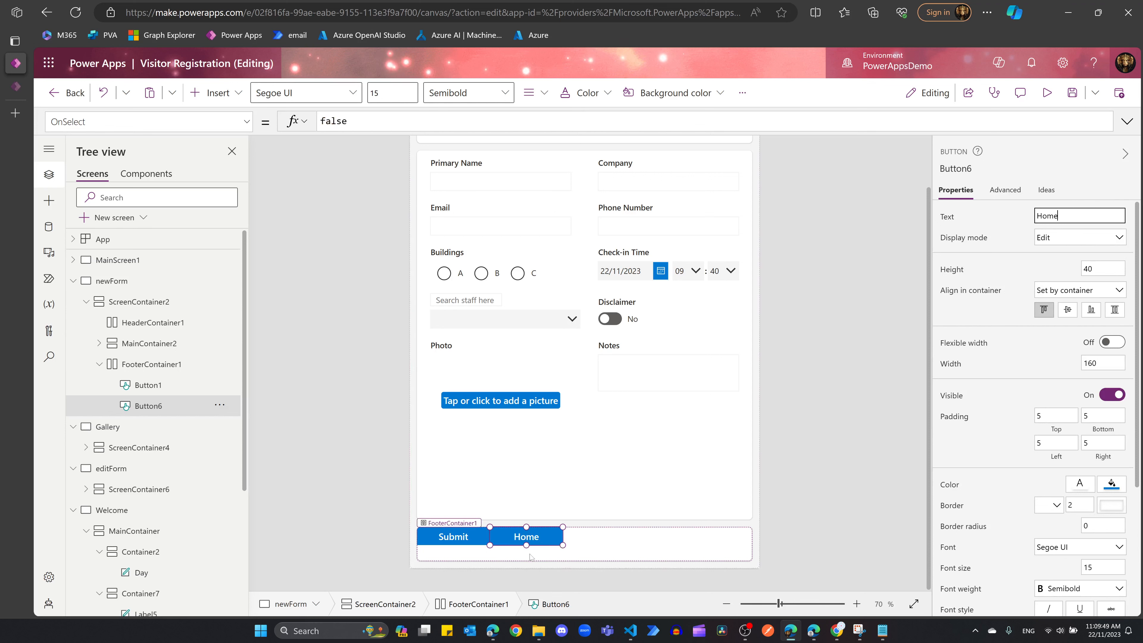
click(538, 543)
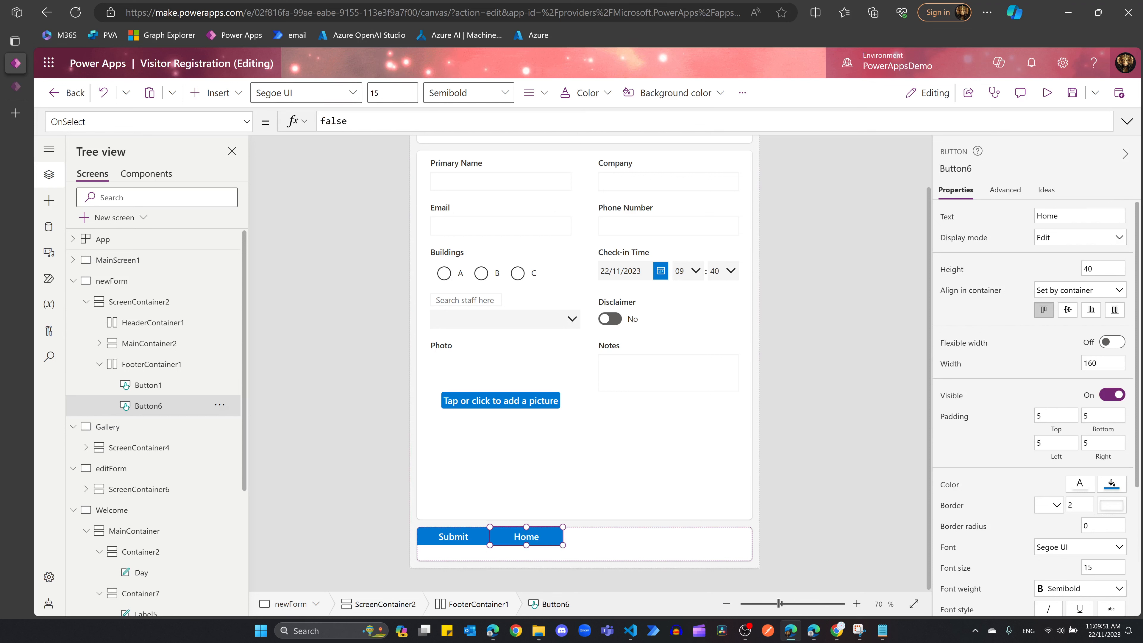
Step: Set the Home button's OnSelect to Navigate(Welcome)
double_click(335, 122)
text(naviga)
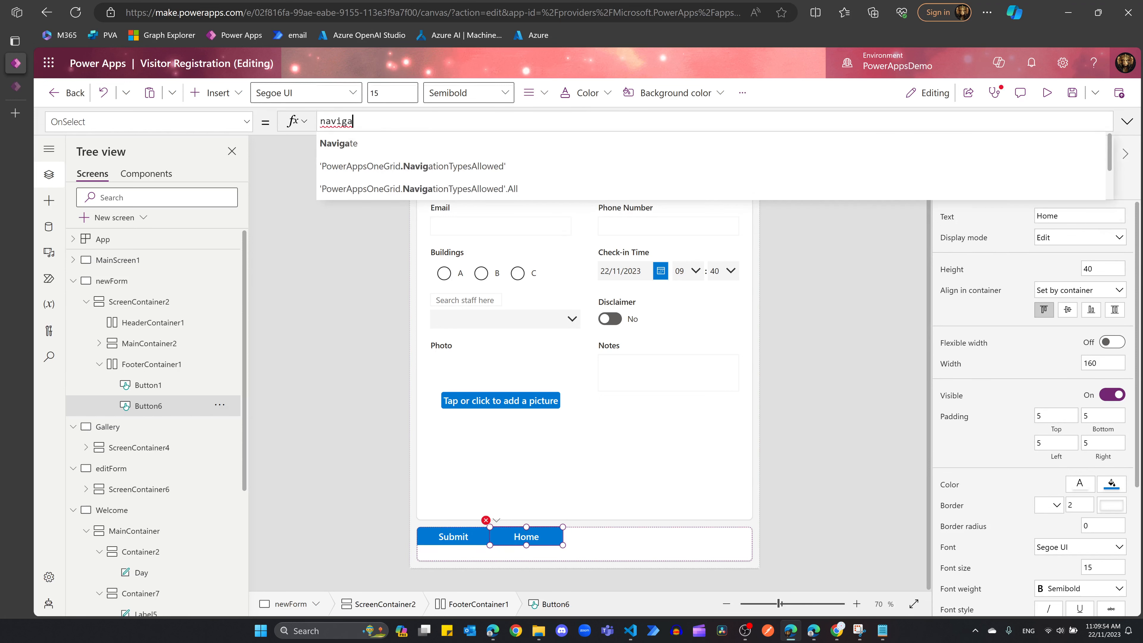
key(Tab)
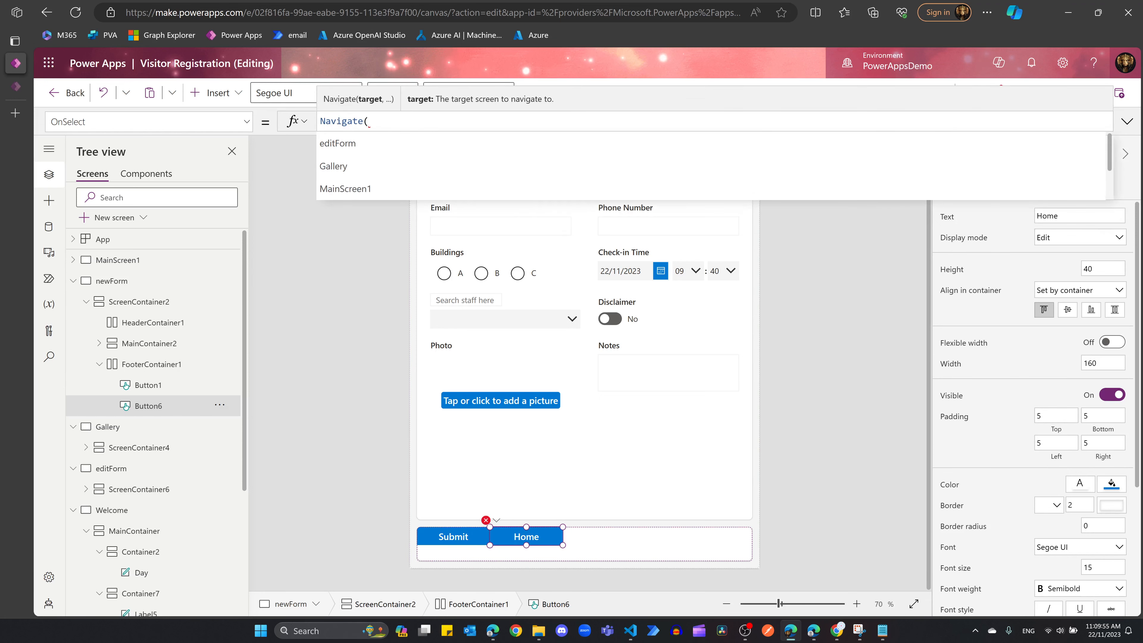
text(Wel)
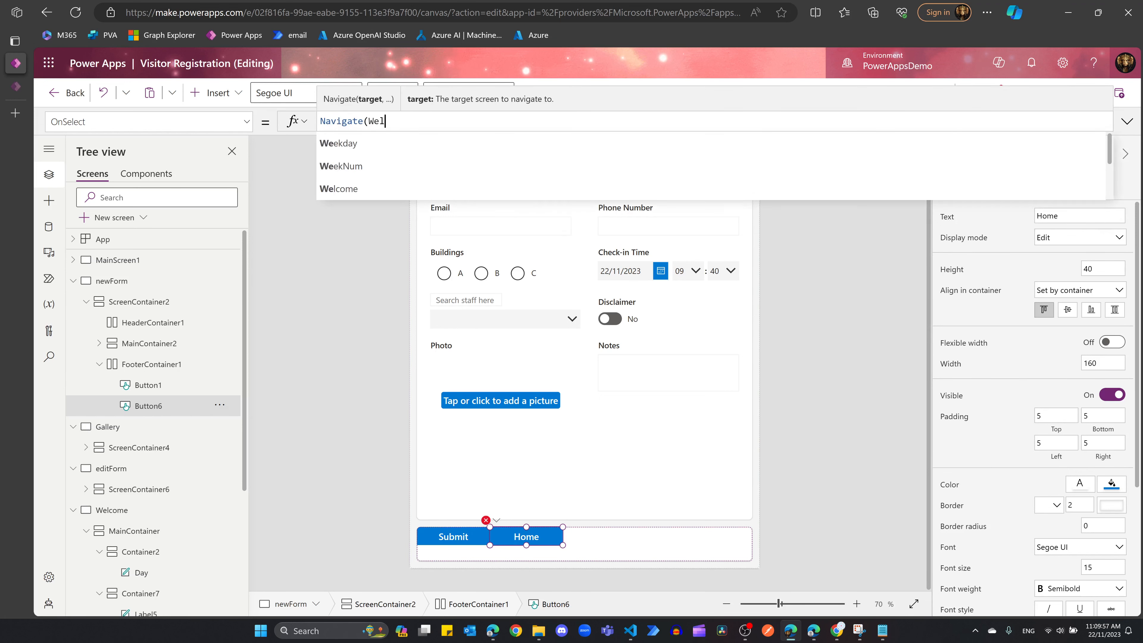
key(Tab)
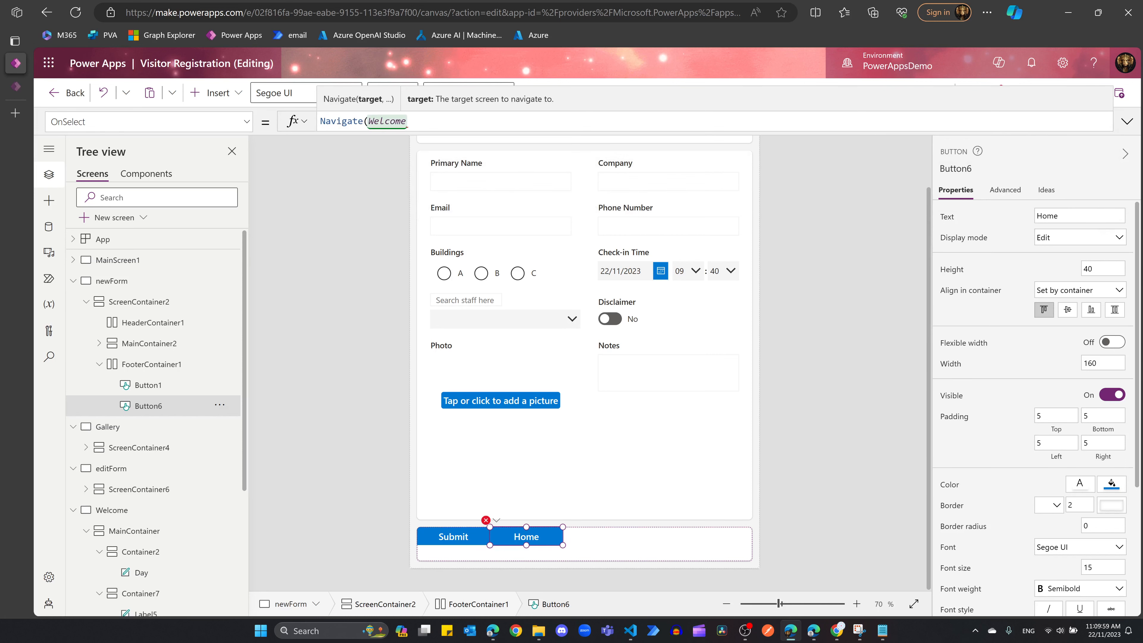
text())
key(shift+Return)
key(BackSpace)
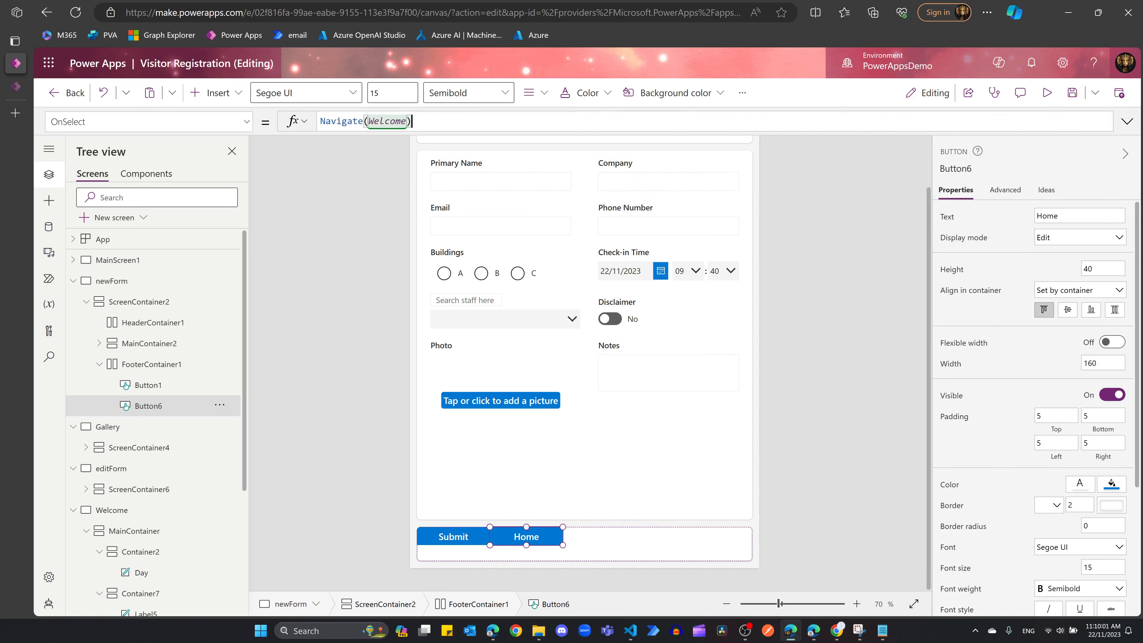
Step: Center the footer buttons vertically and horizontally with a gap of 100
click(152, 367)
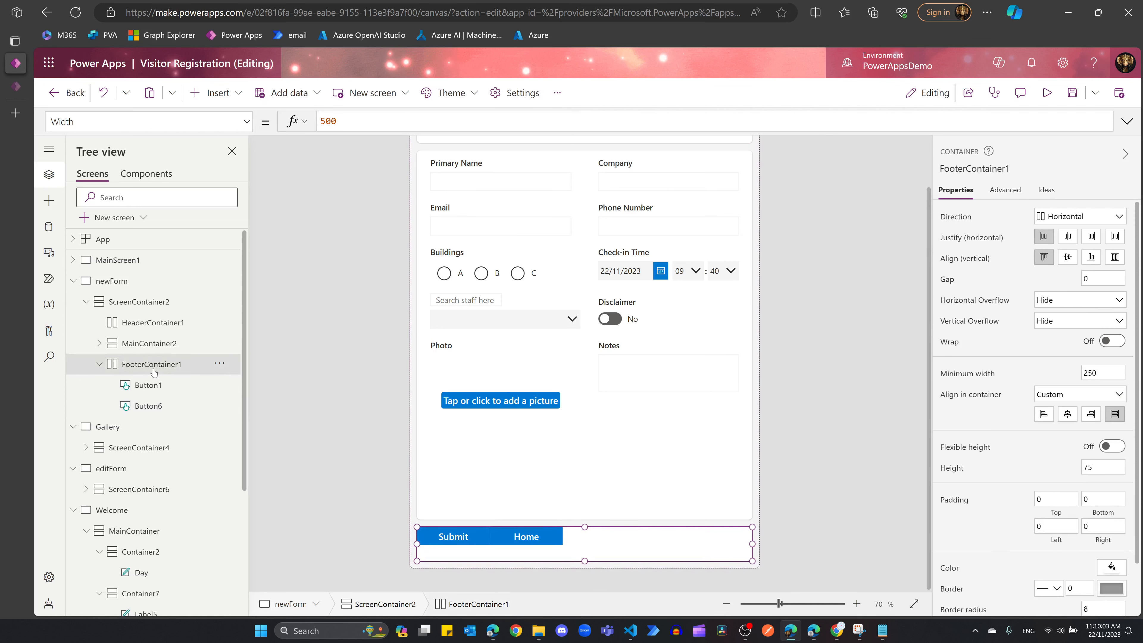
click(1114, 257)
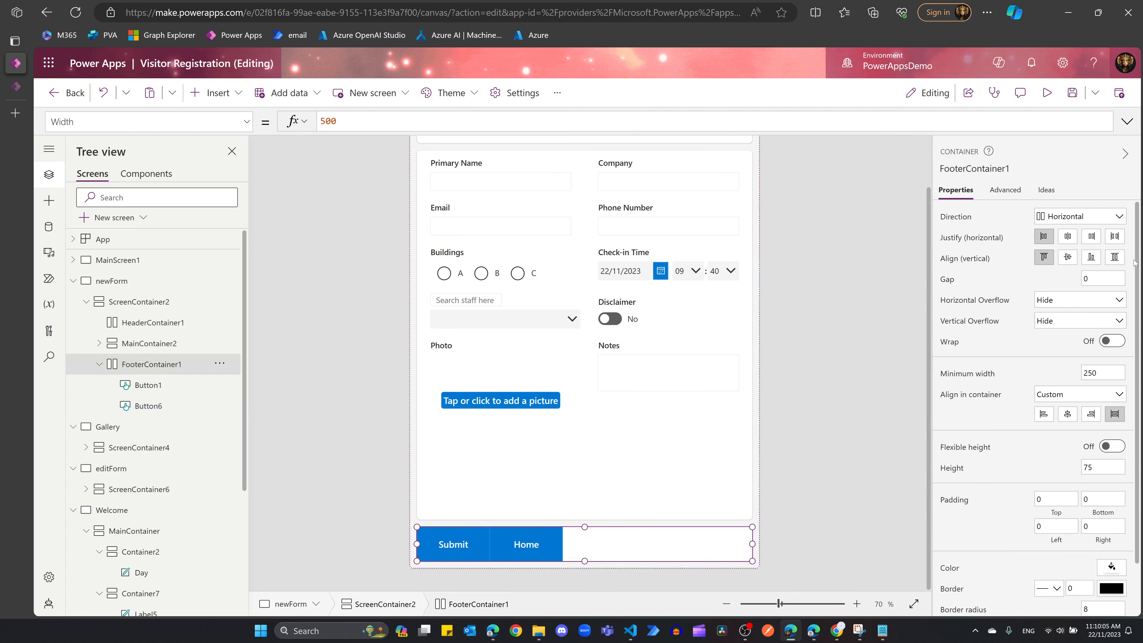
click(1114, 236)
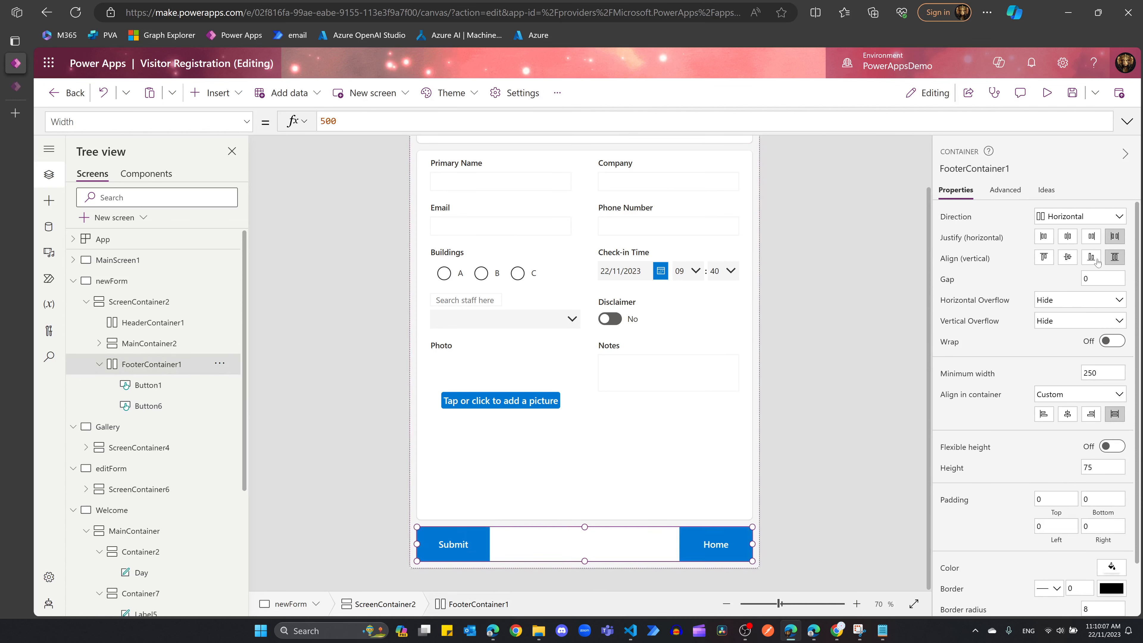
click(1069, 258)
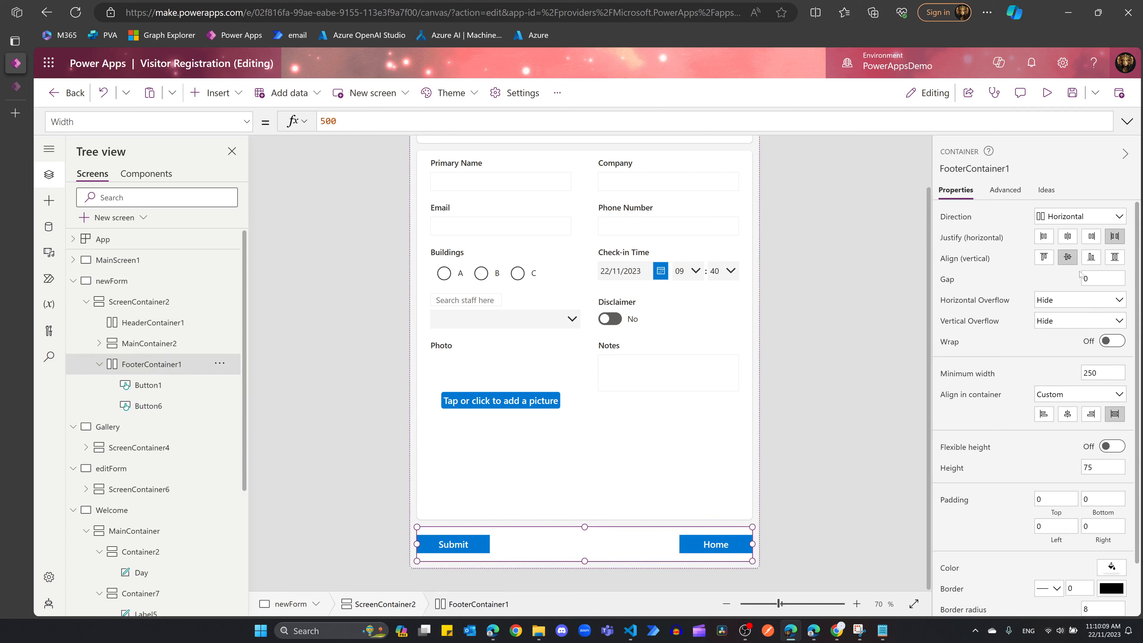
click(1067, 236)
click(1098, 279)
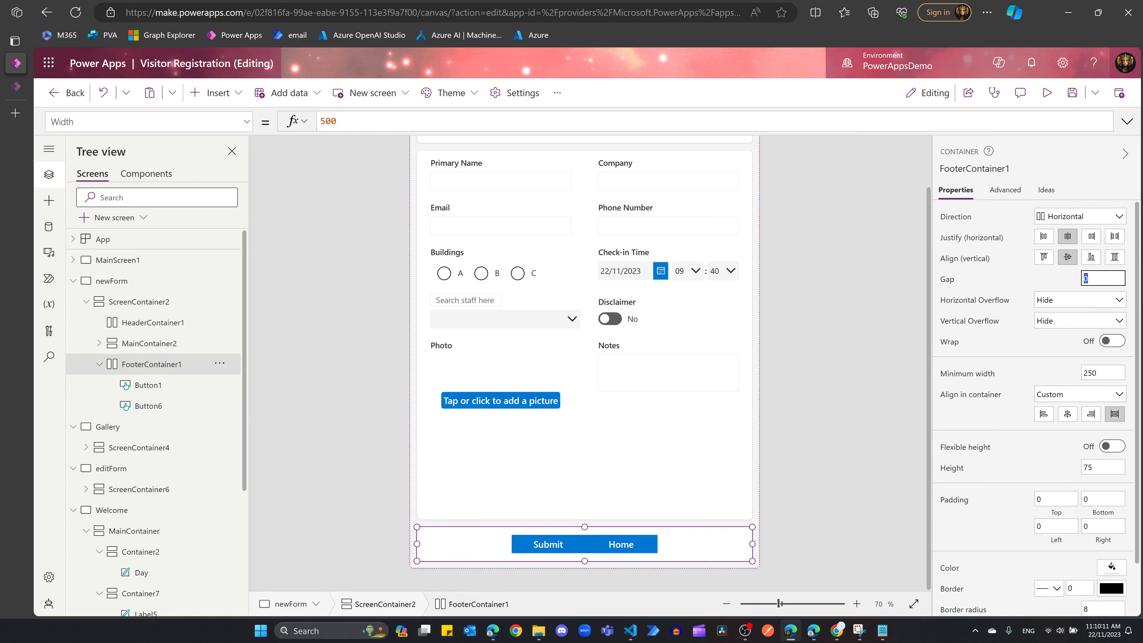
text(50)
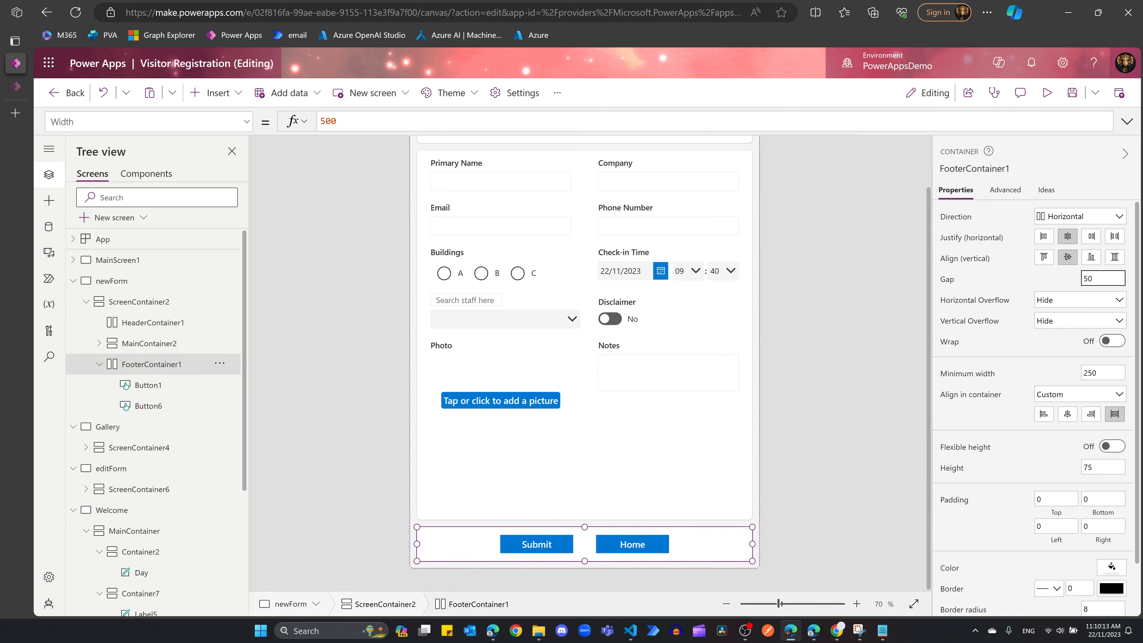
key(BackSpace)
key(BackSpace)
text(100)
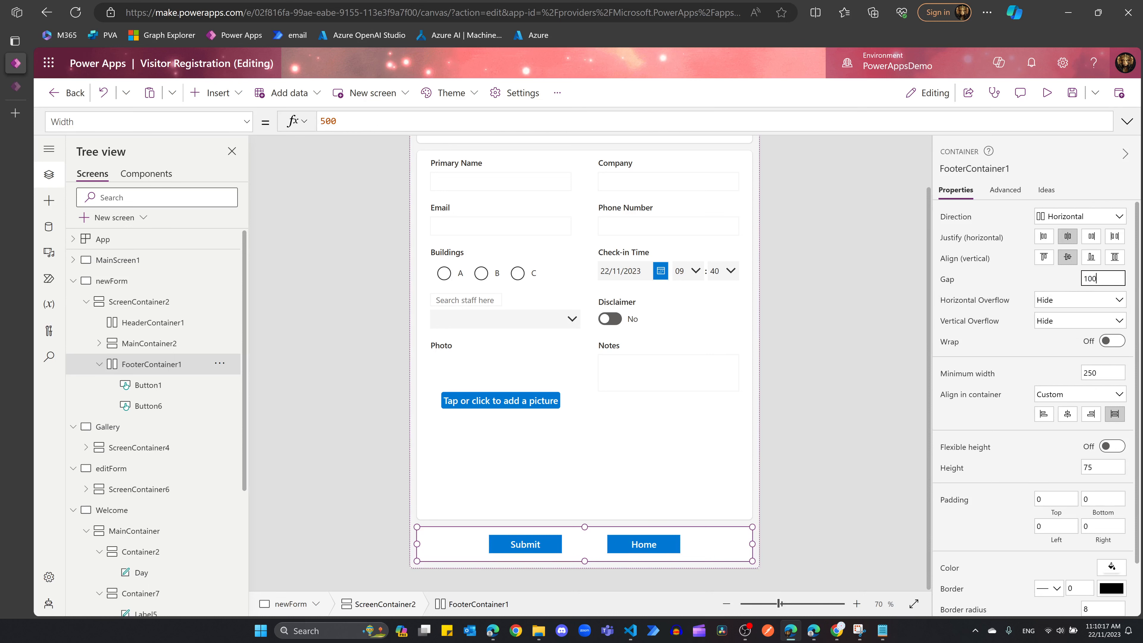
click(868, 339)
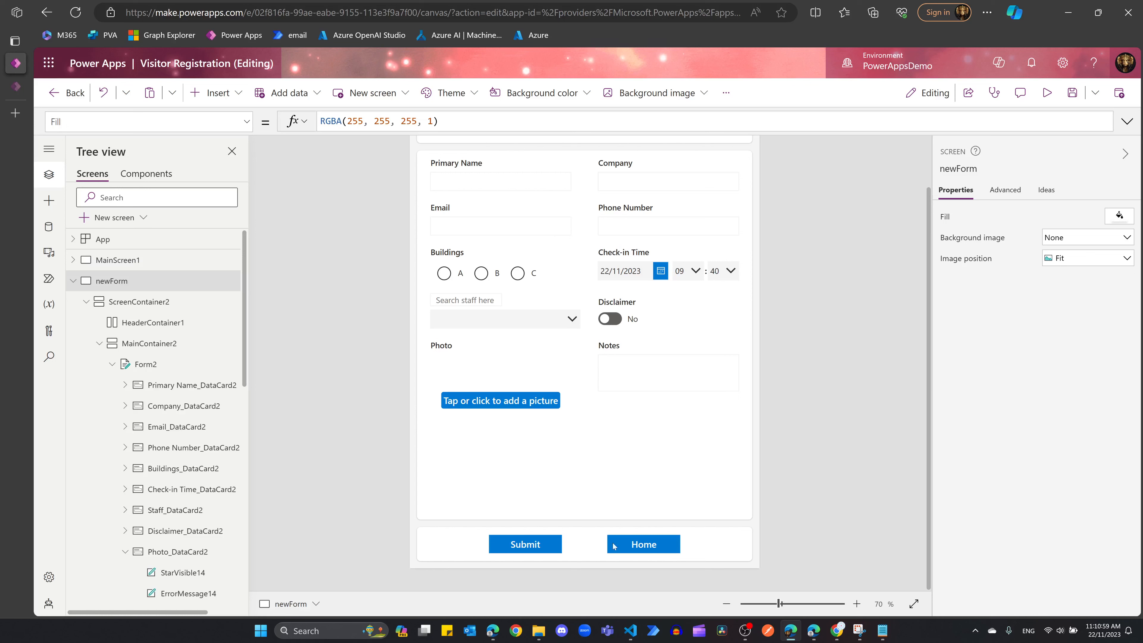
Step: Round the Submit and Home buttons' corners with border radius 5
click(531, 545)
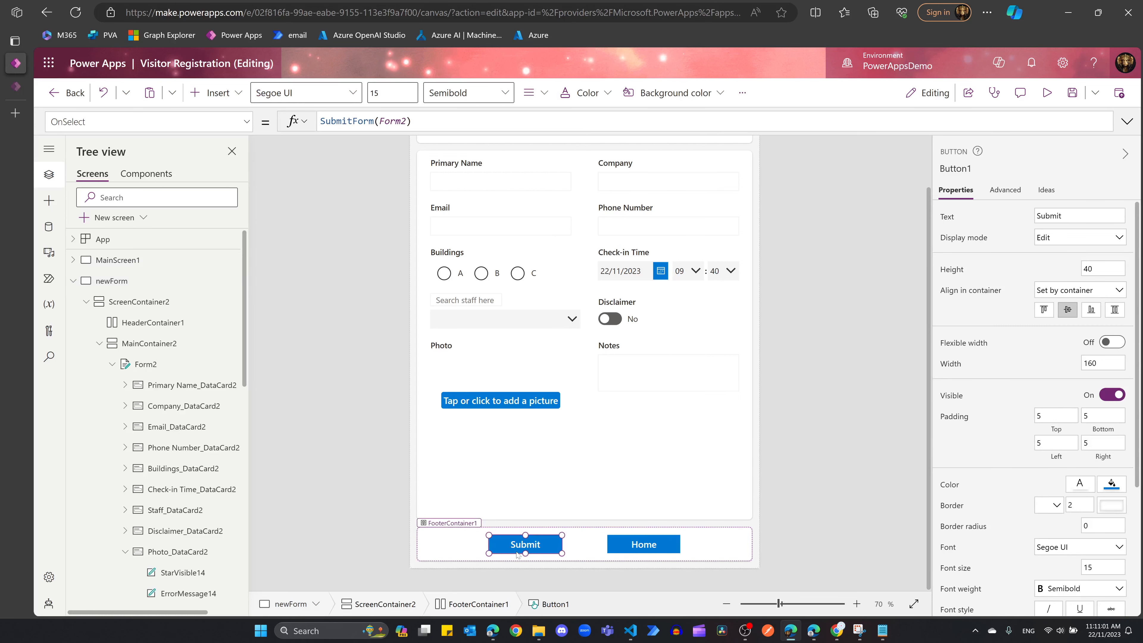
click(1103, 526)
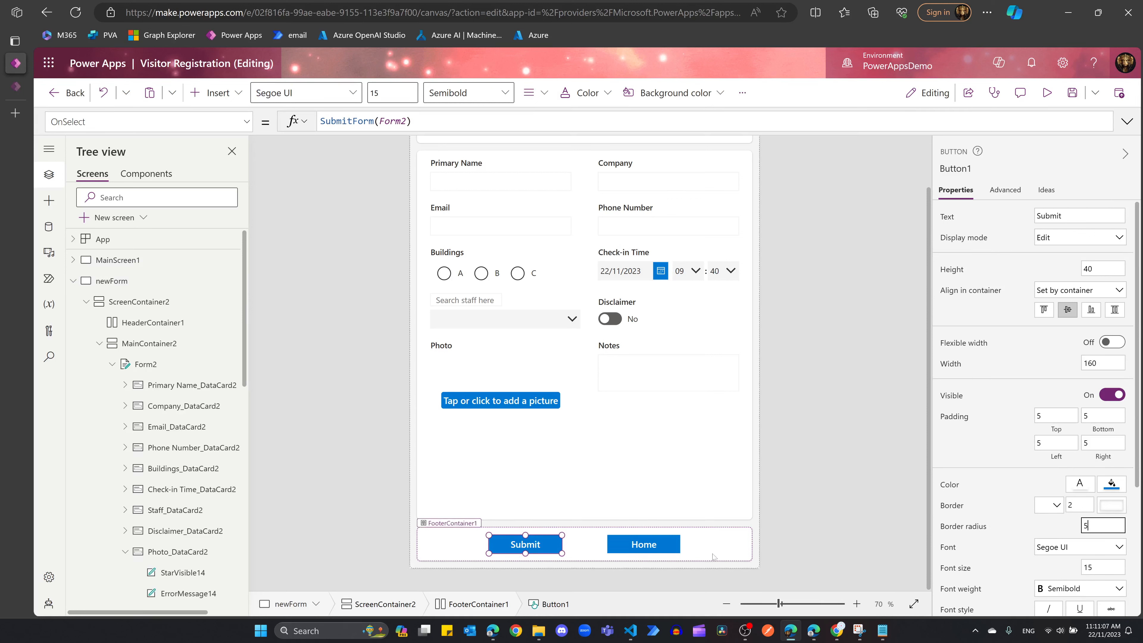
click(643, 544)
double_click(1093, 525)
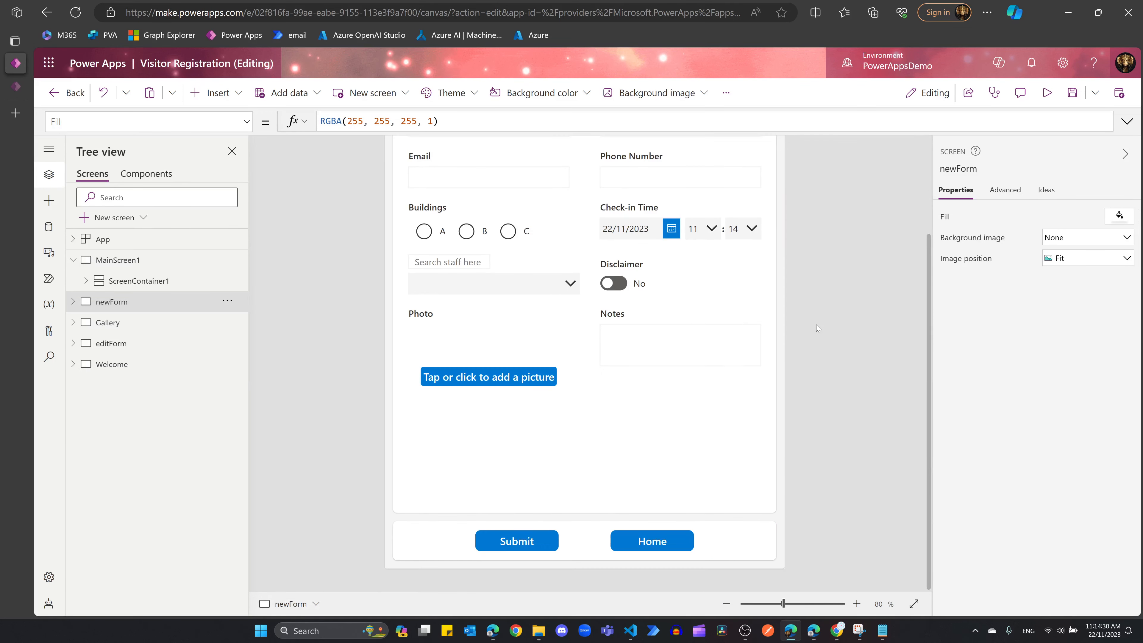
Step: Preview the app as a portrait tablet and confirm Home returns to the Welcome screen
click(1047, 92)
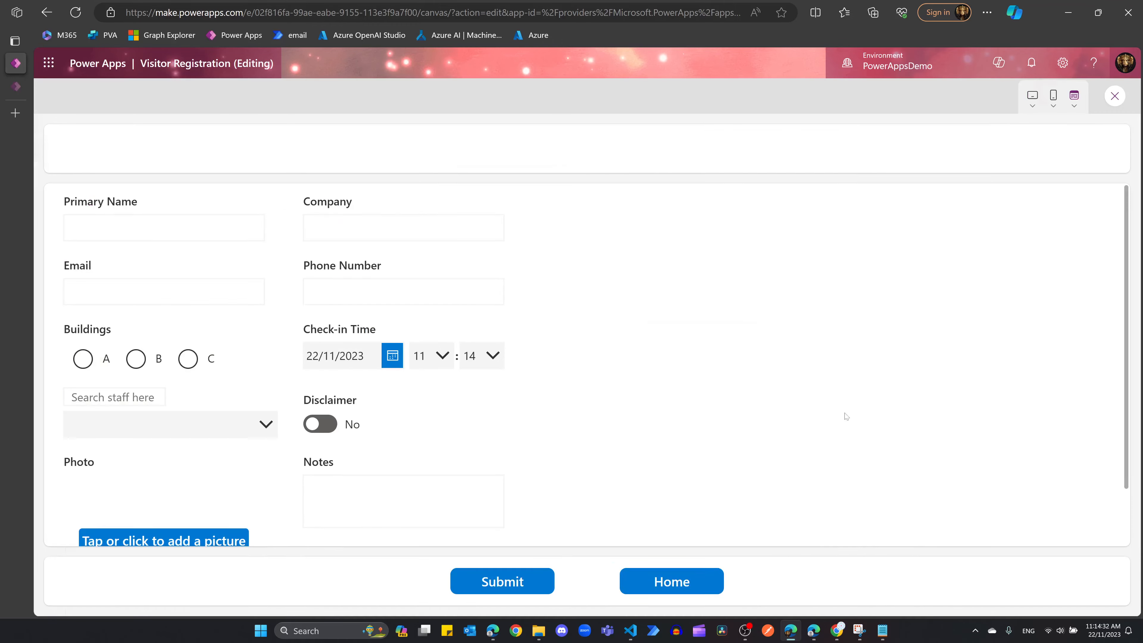
click(1074, 96)
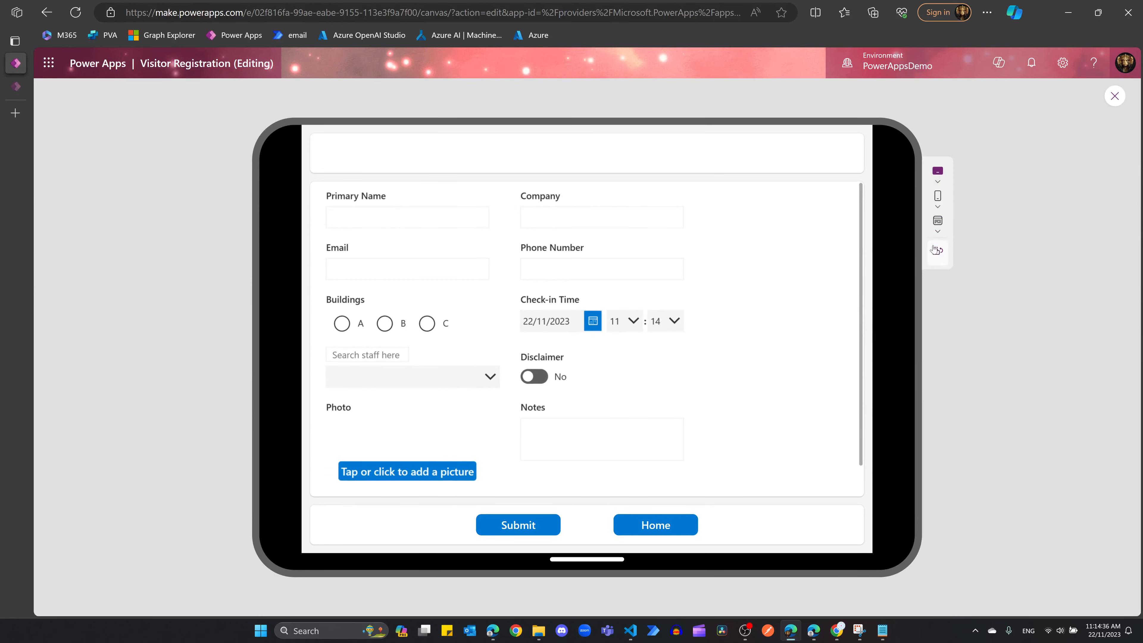
click(938, 252)
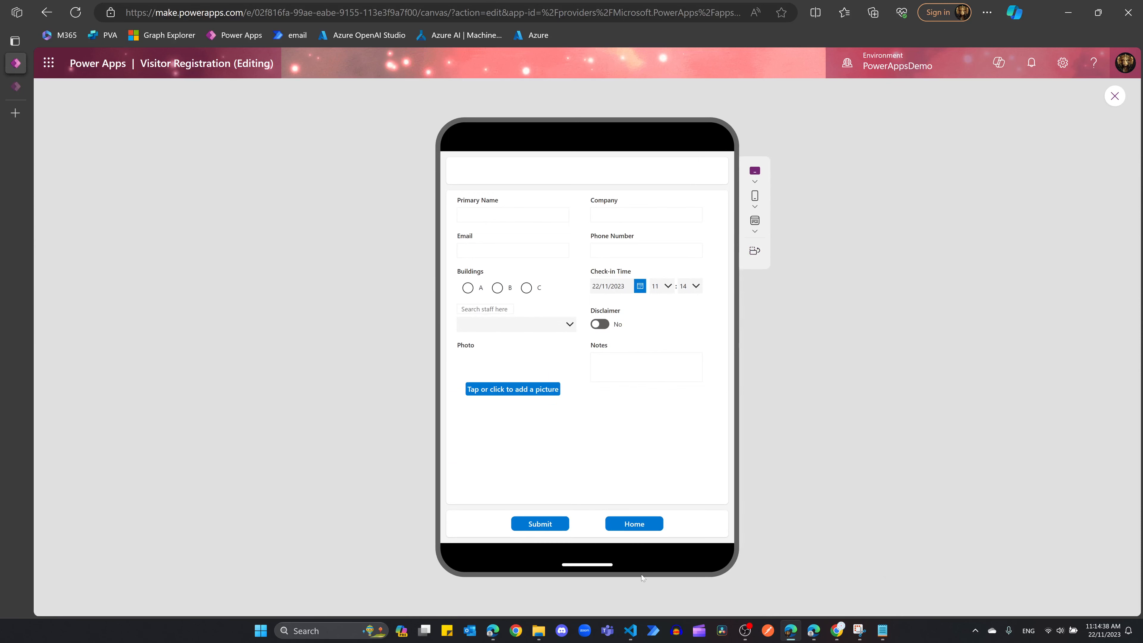
click(634, 525)
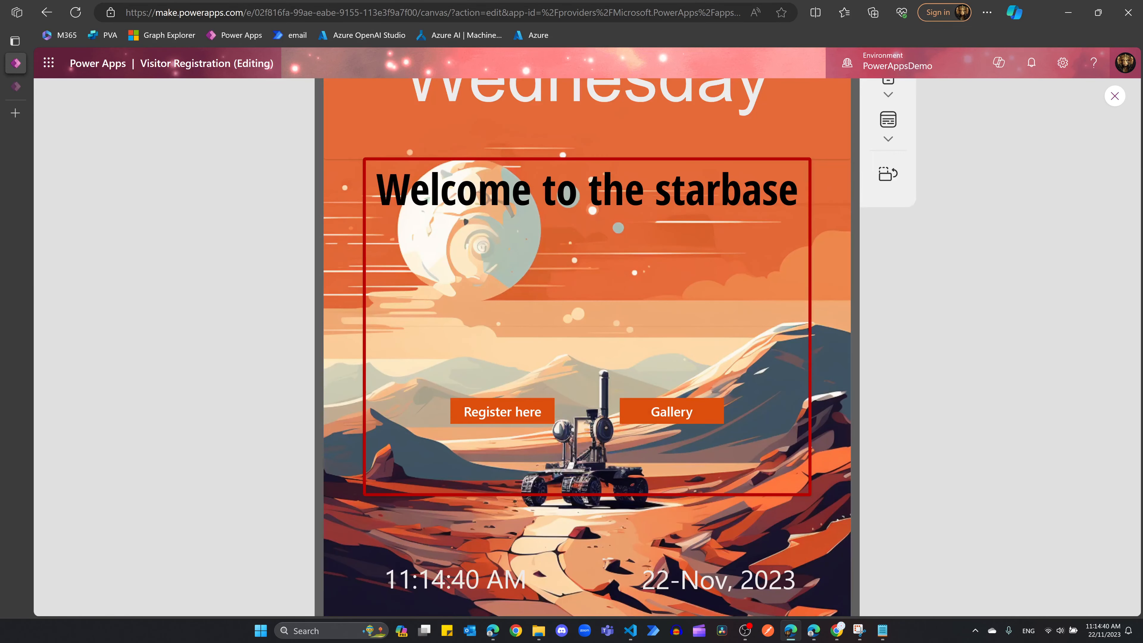
Step: Back in the editor, select Button4 and ask Copilot to "round the corner for button4"
click(1114, 96)
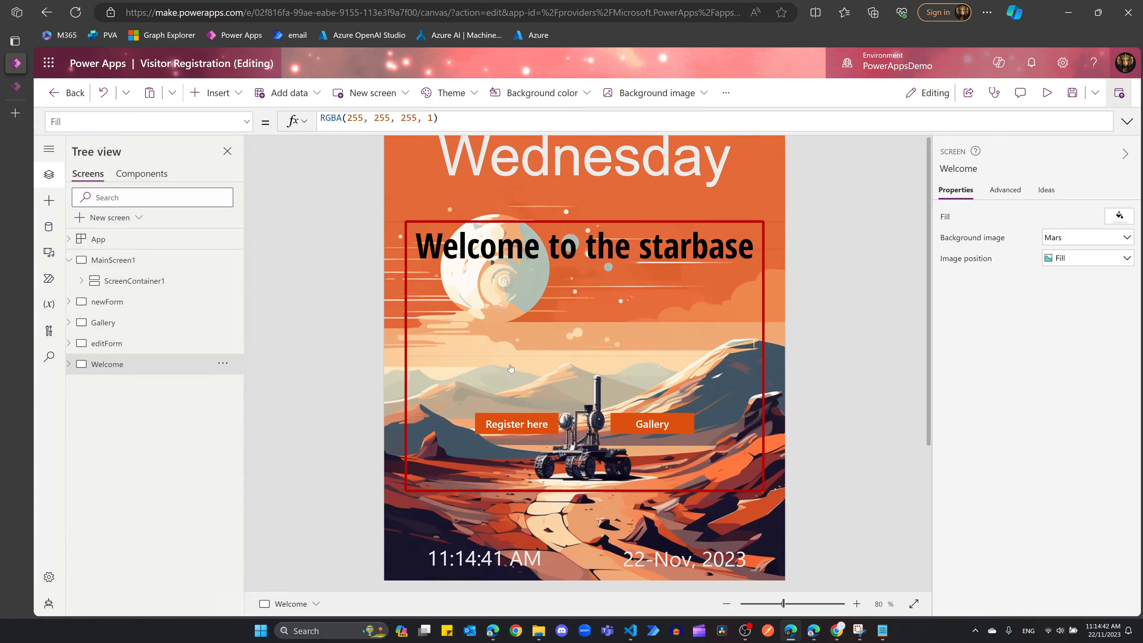
click(548, 419)
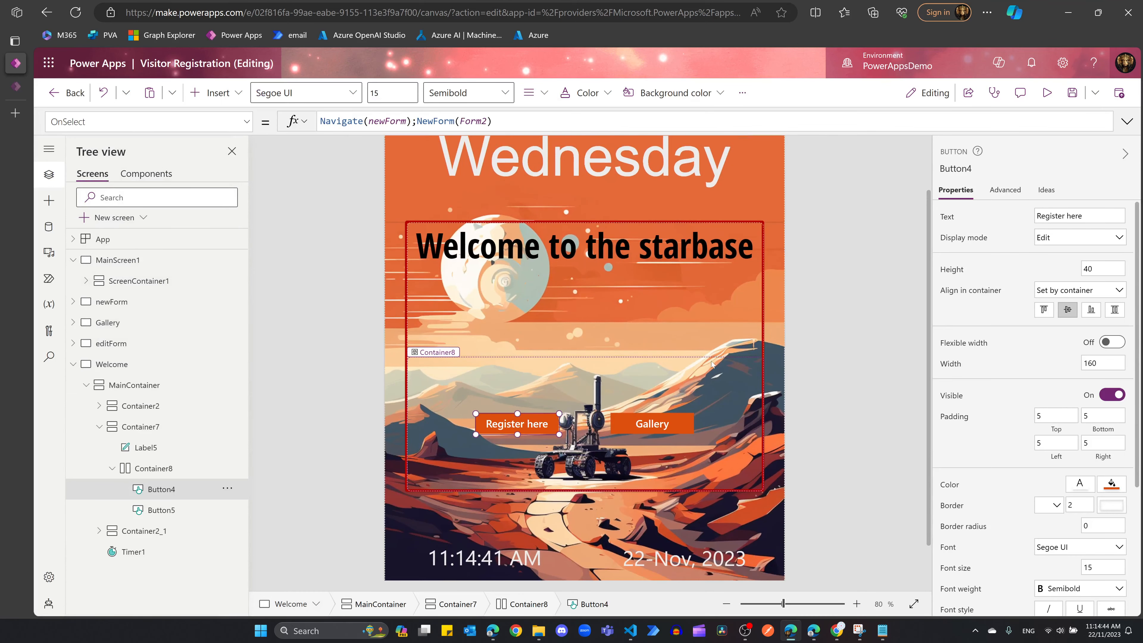
click(999, 63)
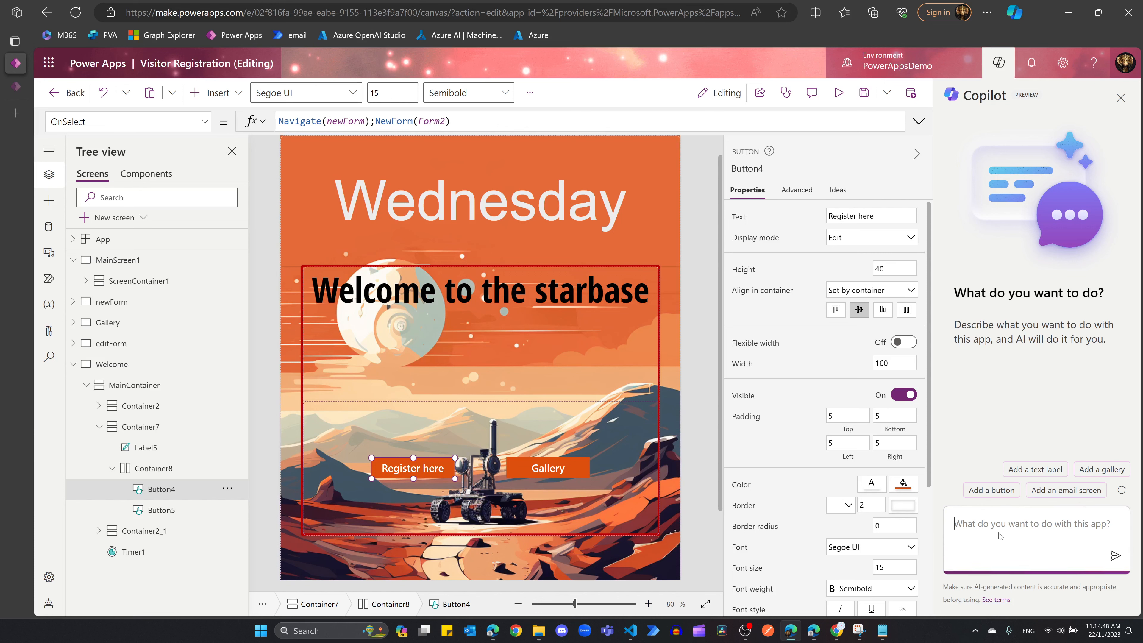
click(1010, 522)
text(round the corner for button4)
key(Return)
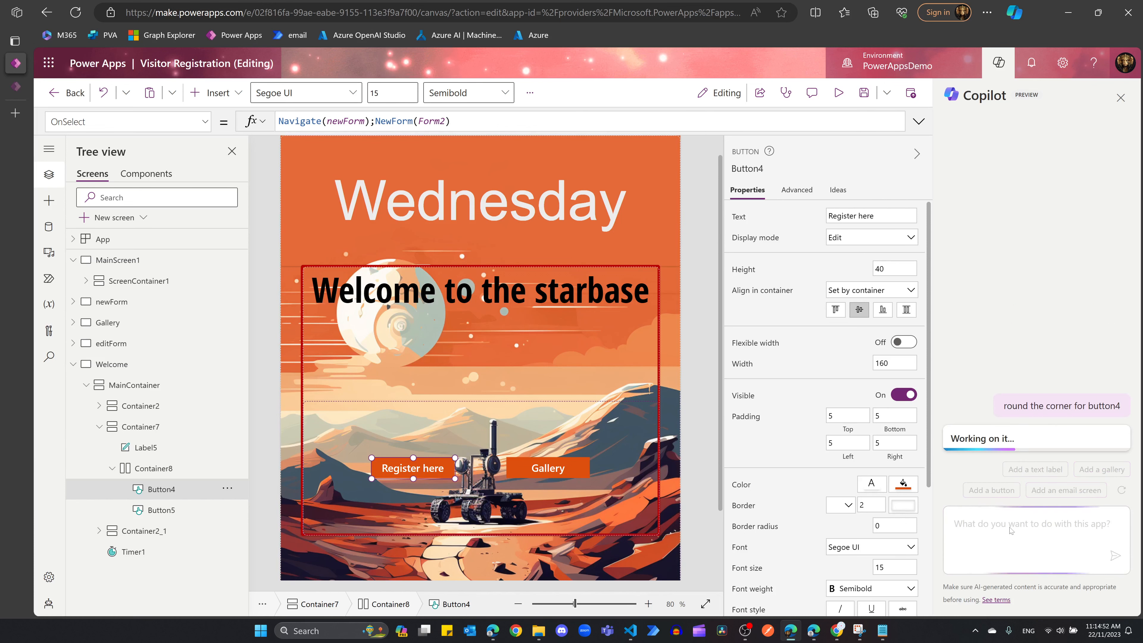
scroll(768, 484, down, 5)
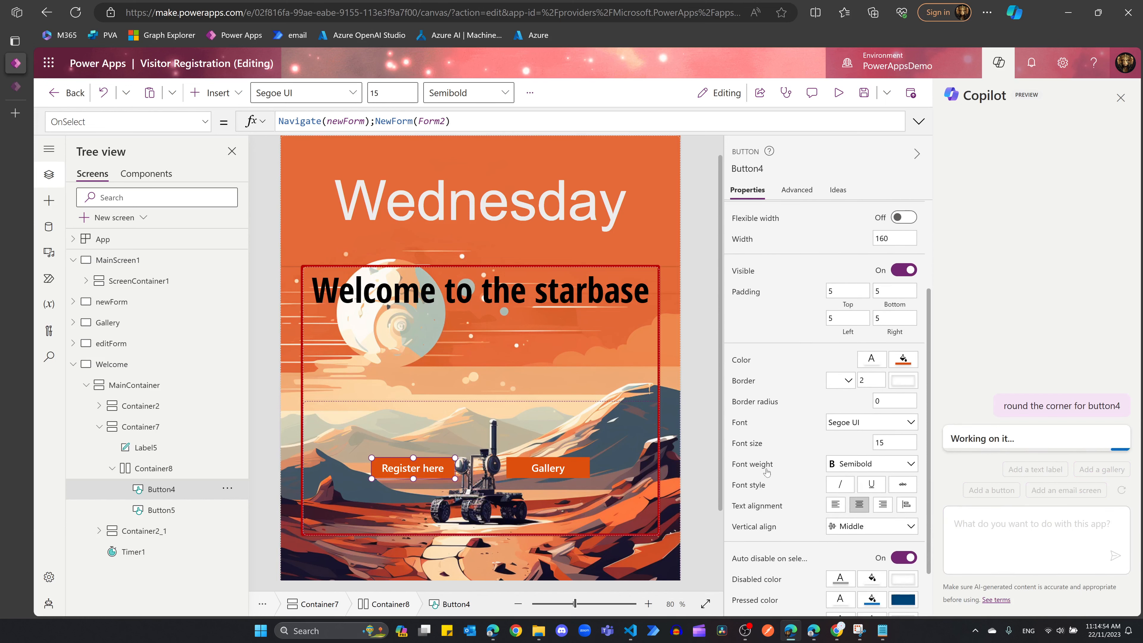
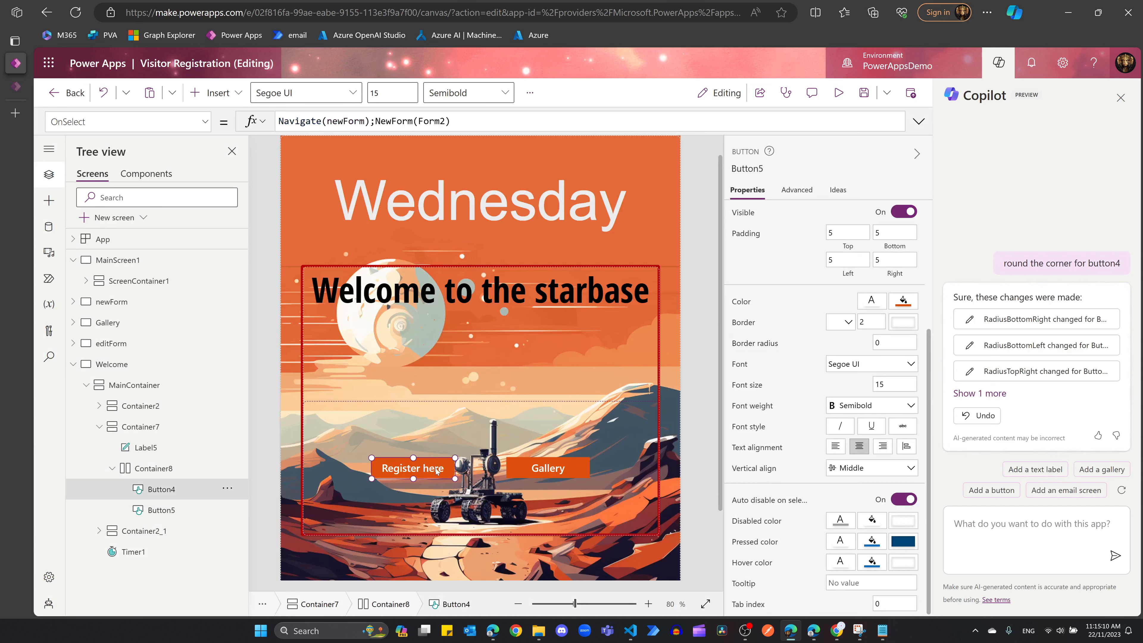
Step: Give the Gallery button (Button5) a border radius of 10
click(531, 469)
click(891, 343)
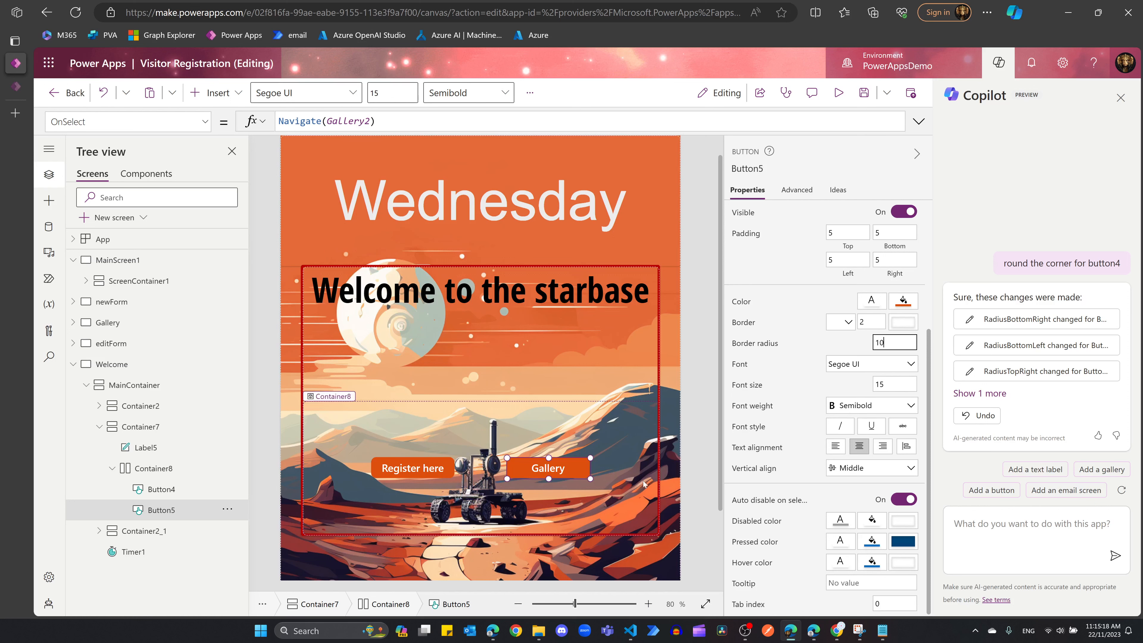
click(643, 511)
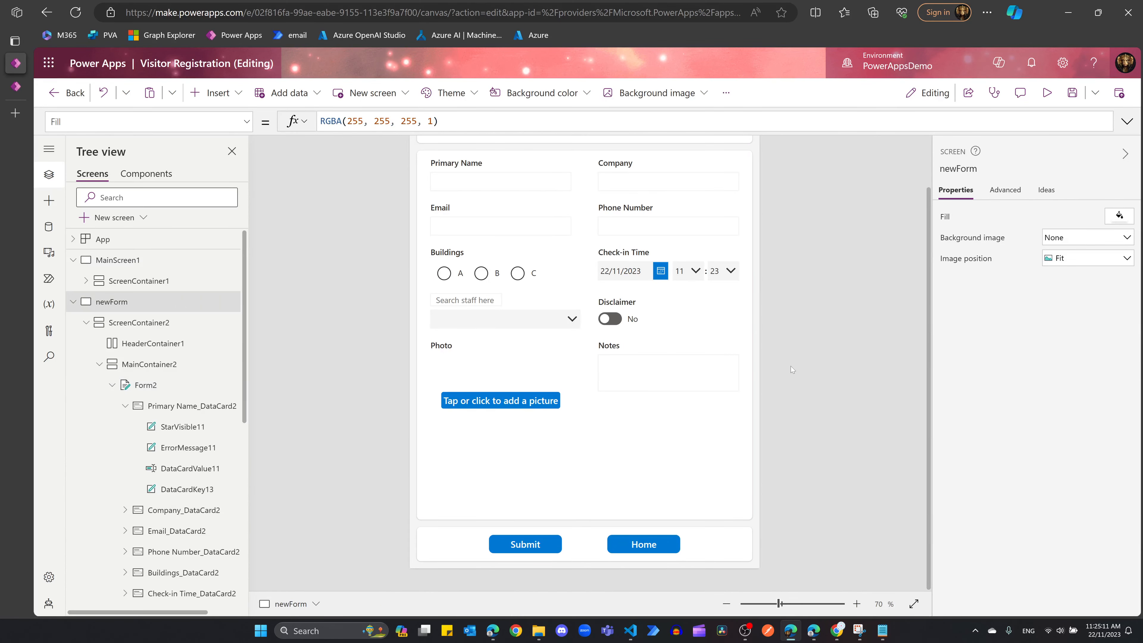
Step: With Form2 selected, ask Copilot to 'display a notification on Form2 when submitted'
click(155, 383)
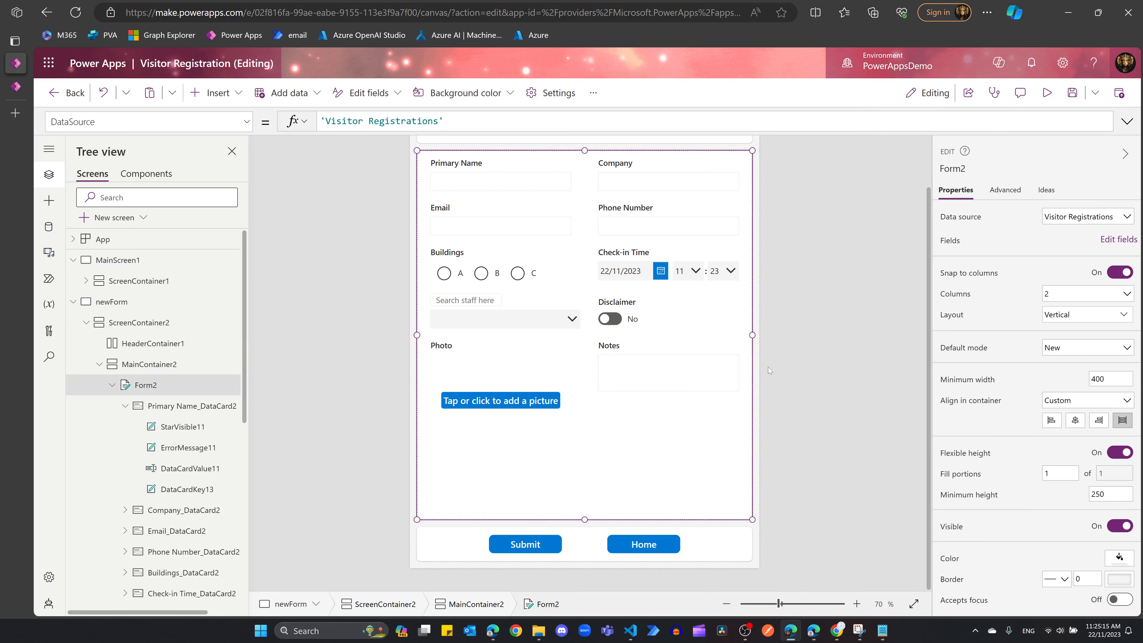
click(999, 63)
click(992, 534)
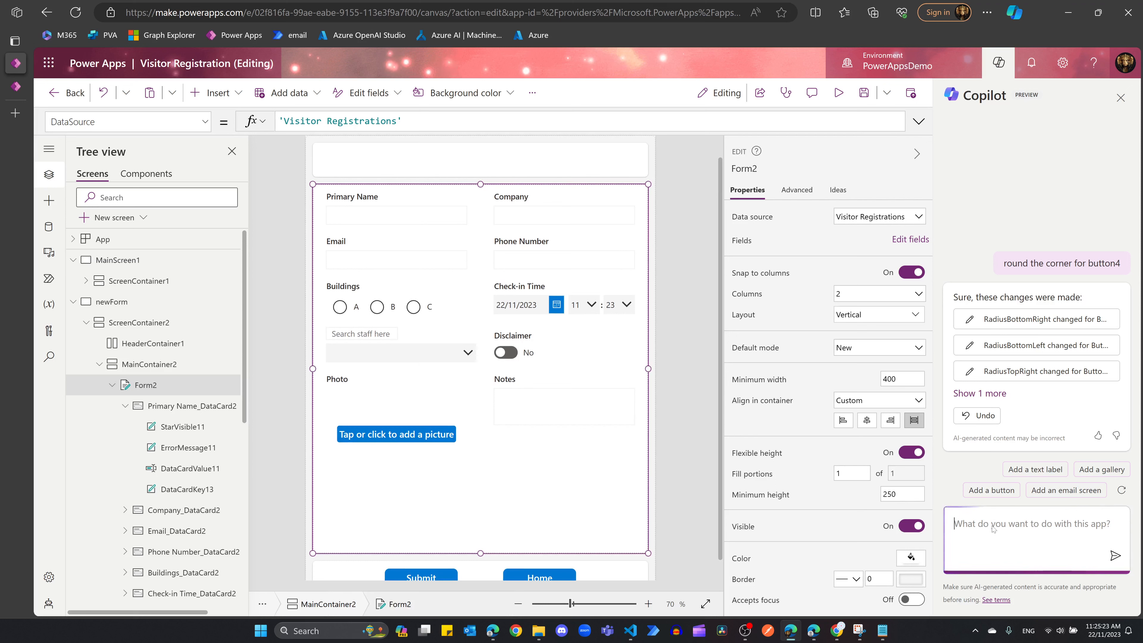
text(display a)
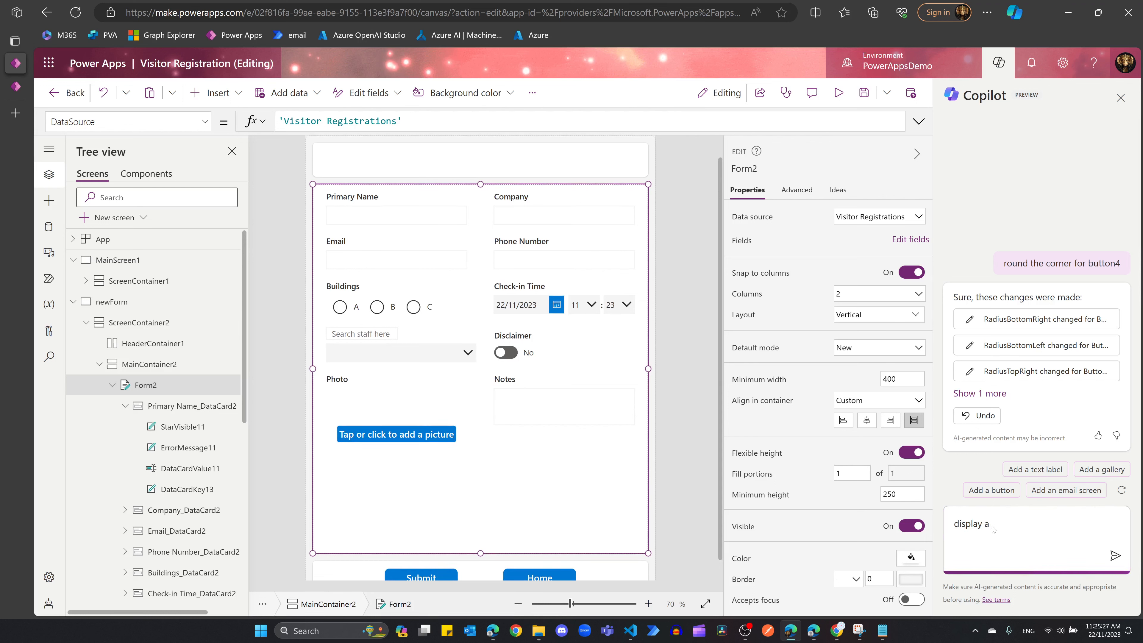
text( notification on Form2 when submit)
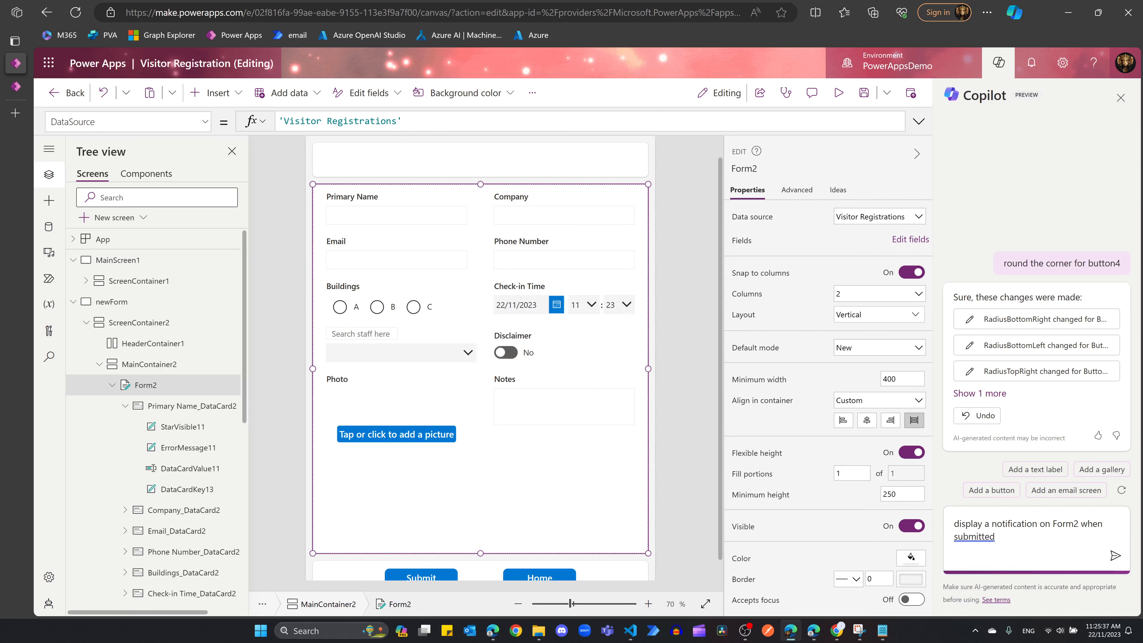
text(ted)
key(Return)
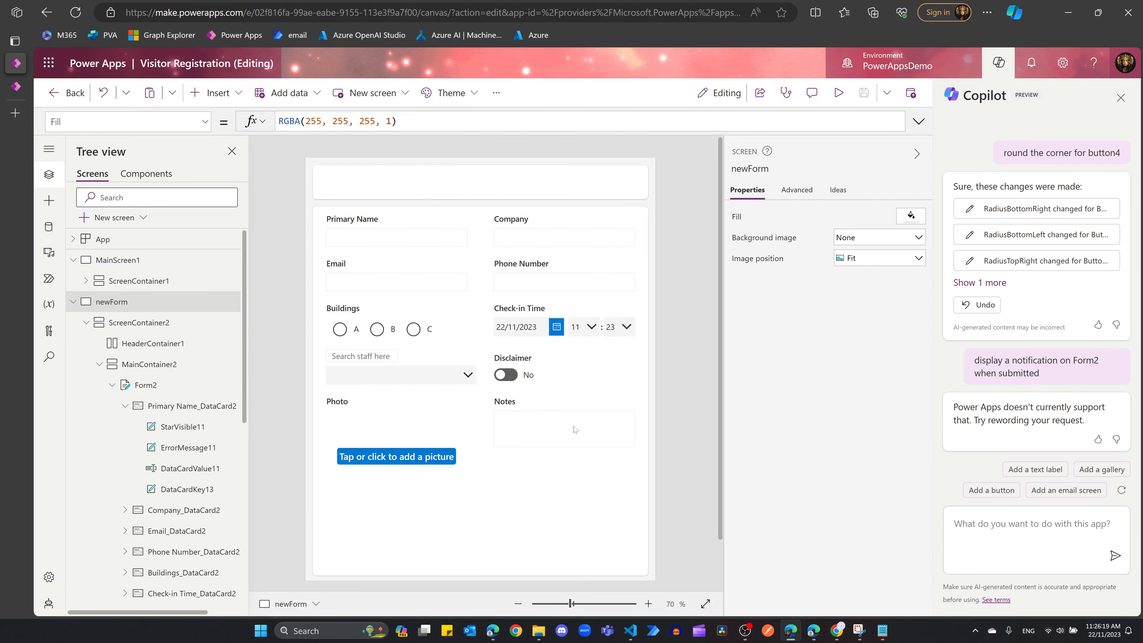
click(998, 63)
Step: Switch Form2's formula bar to OnSuccess and clear its false value
scroll(705, 446, down, 1)
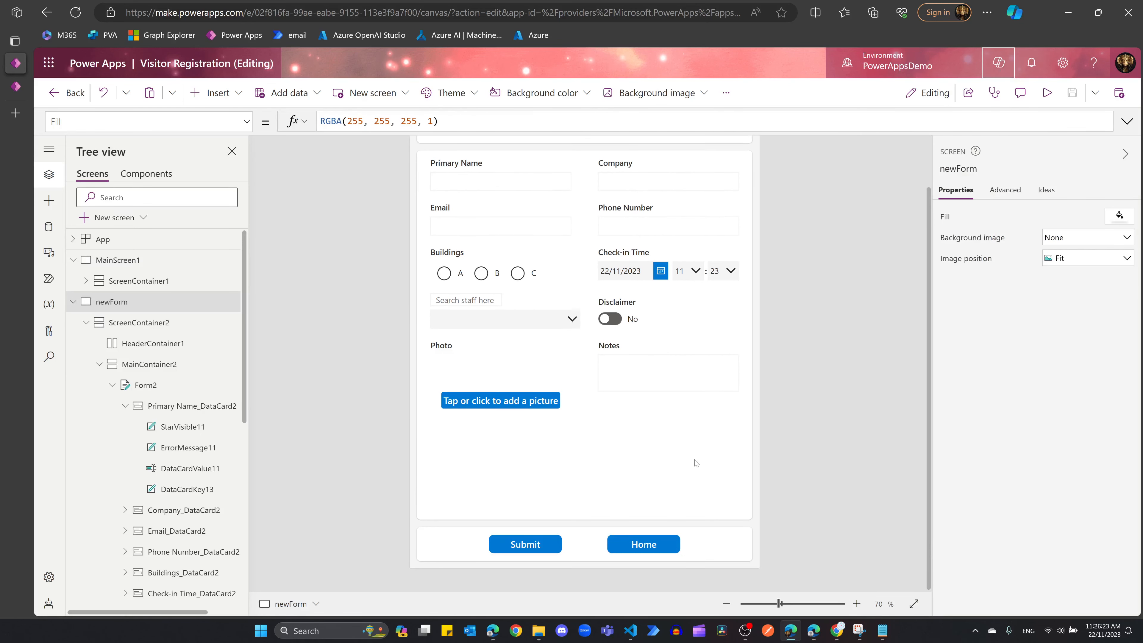
click(177, 393)
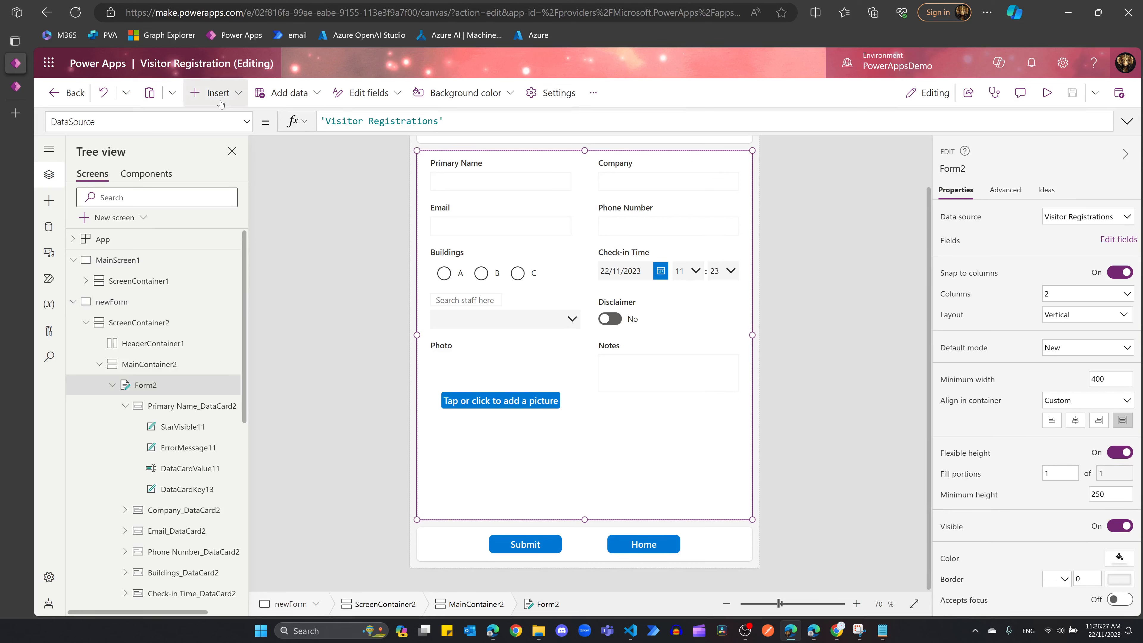
click(246, 122)
scroll(162, 270, down, 6)
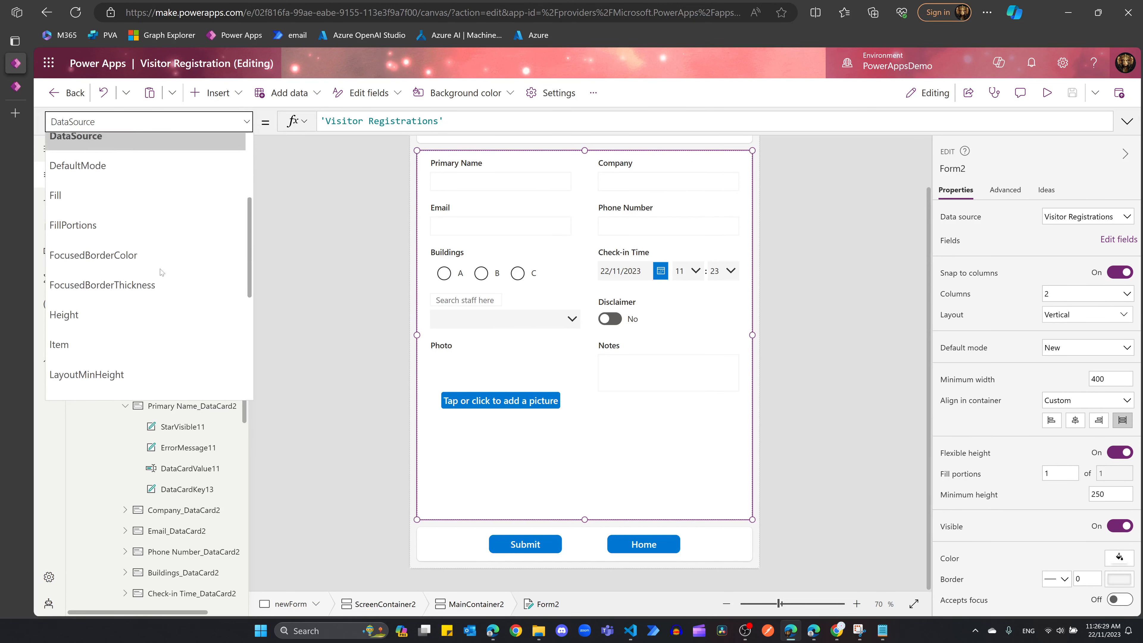
scroll(162, 272, down, 2)
click(162, 269)
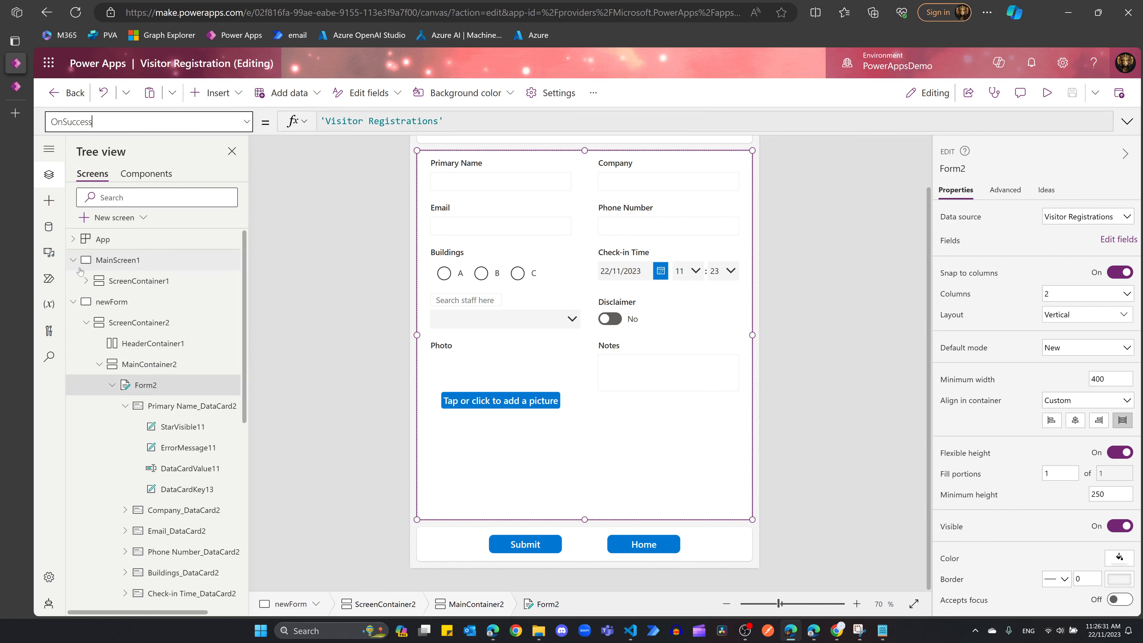
key(ctrl+a)
key(BackSpace)
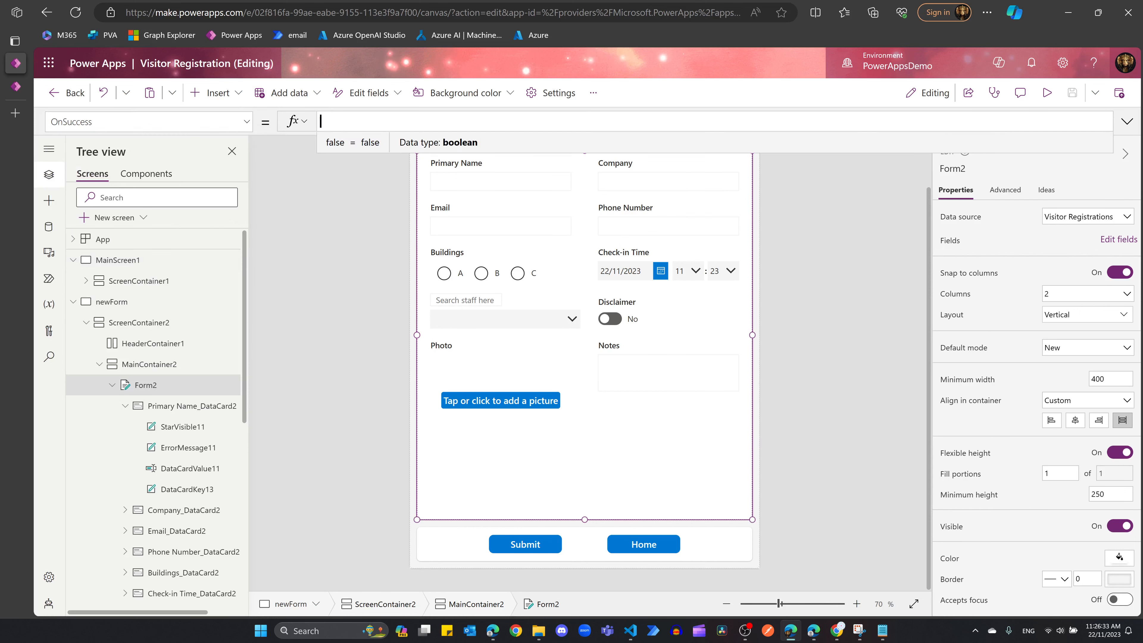
Step: Start the OnSuccess formula as Notify(LastSubmit "has successfully registered")
text(Notify)
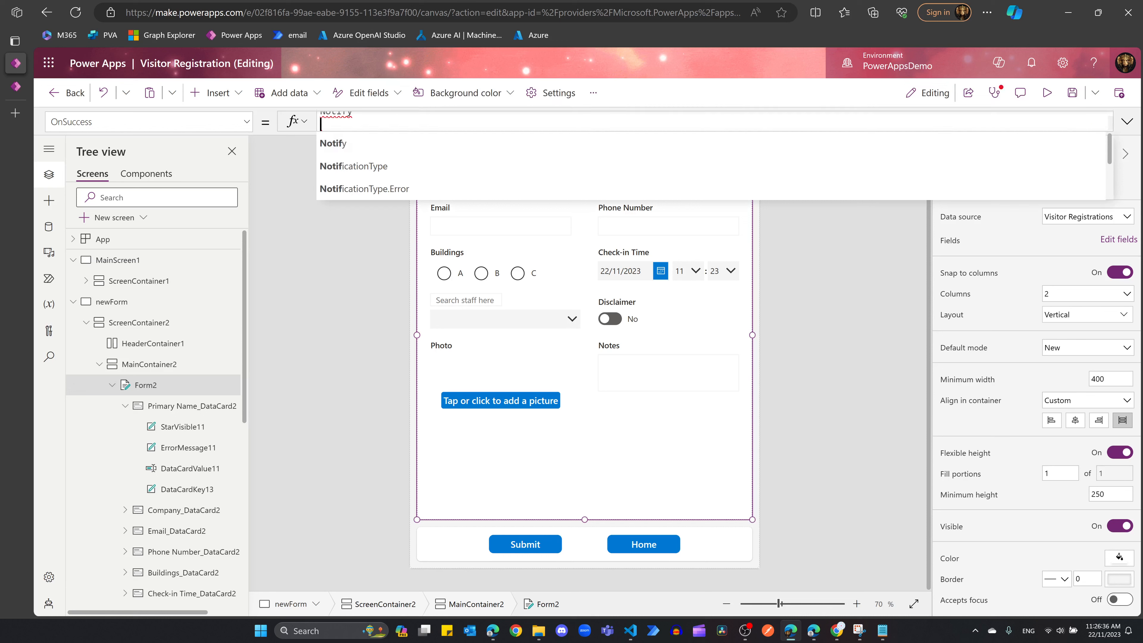
key(shift+Return)
key(BackSpace)
text((")
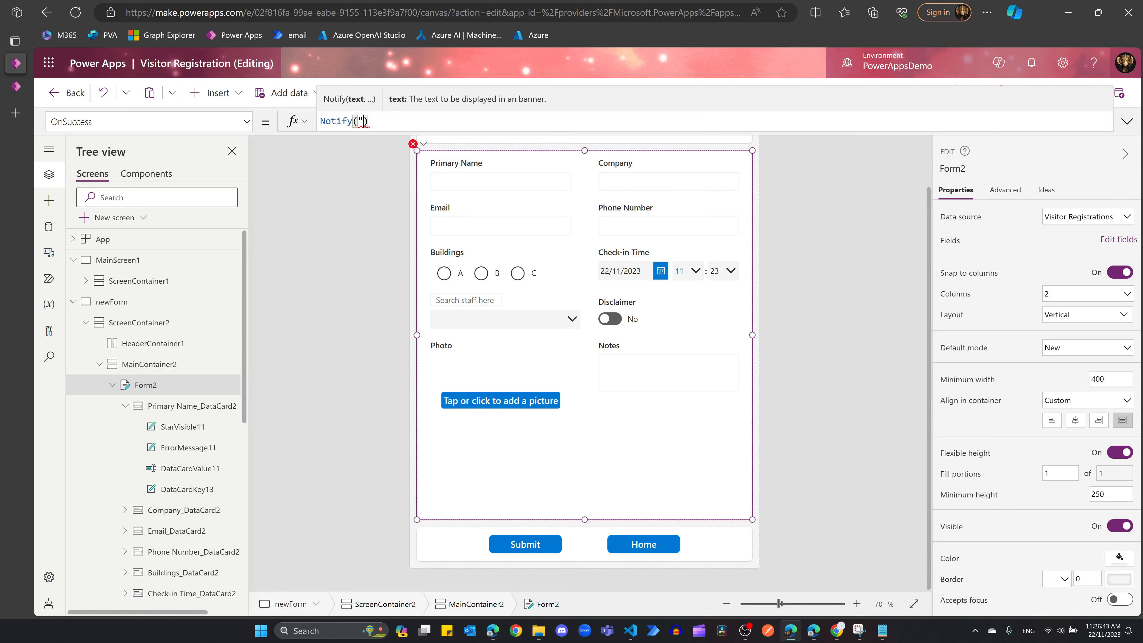
text(has success)
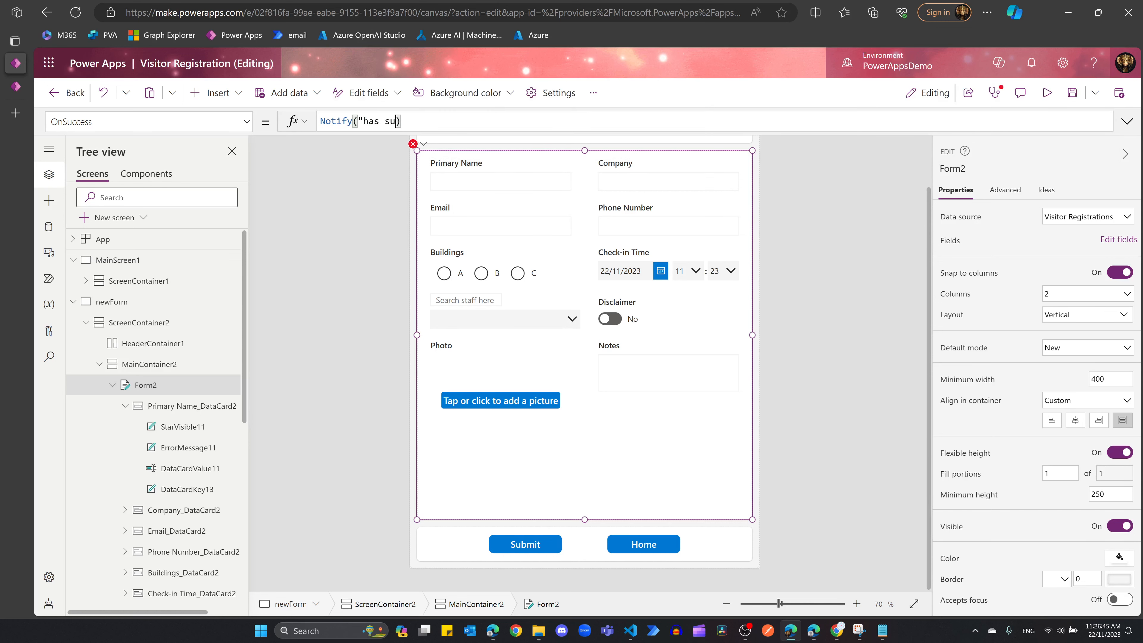
text(fully registered")
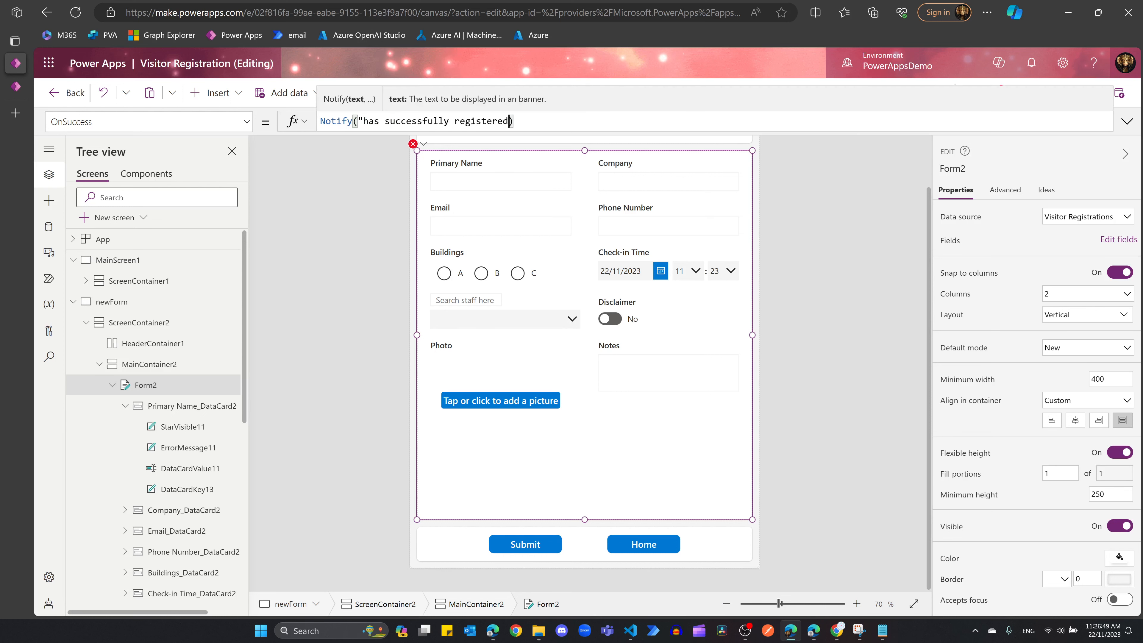
key(Left)
key(Left)
key(Left)
key(Left)
key(Left)
key(Left)
key(Left)
key(Left)
key(Left)
key(Left)
key(Left)
key(Left)
key(Left)
key(Left)
key(Left)
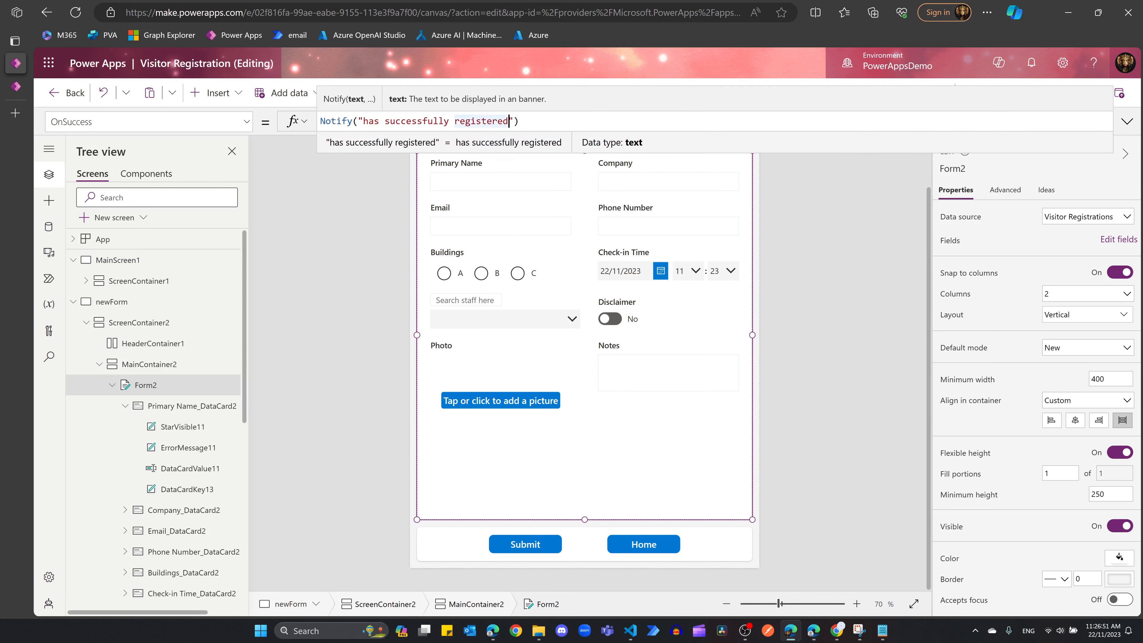
key(Left)
key(Left)
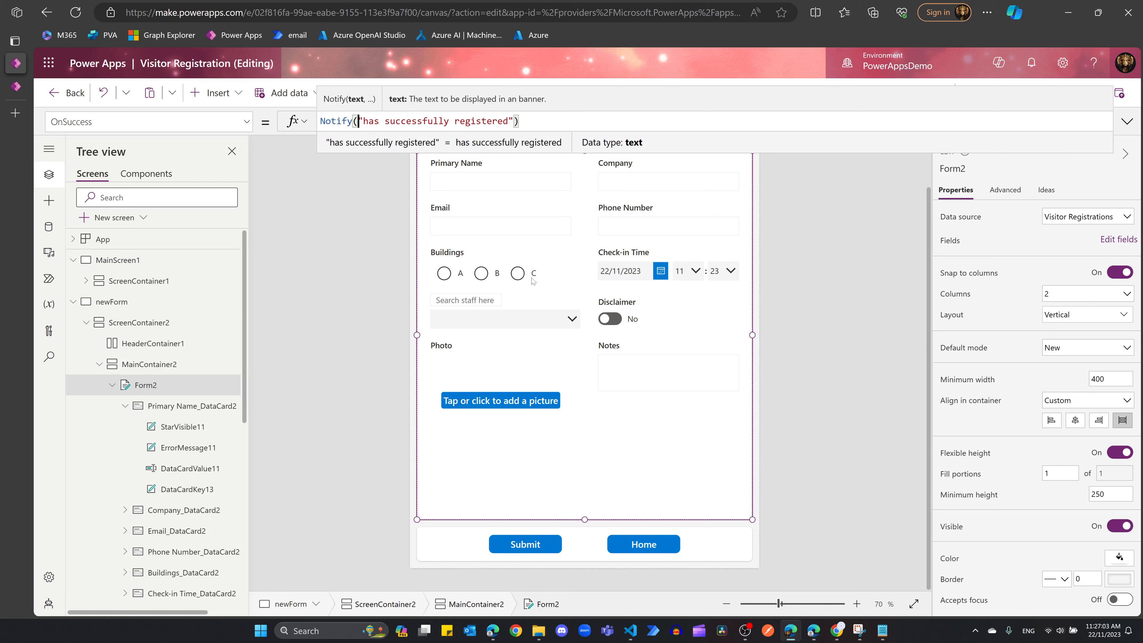
text(Last)
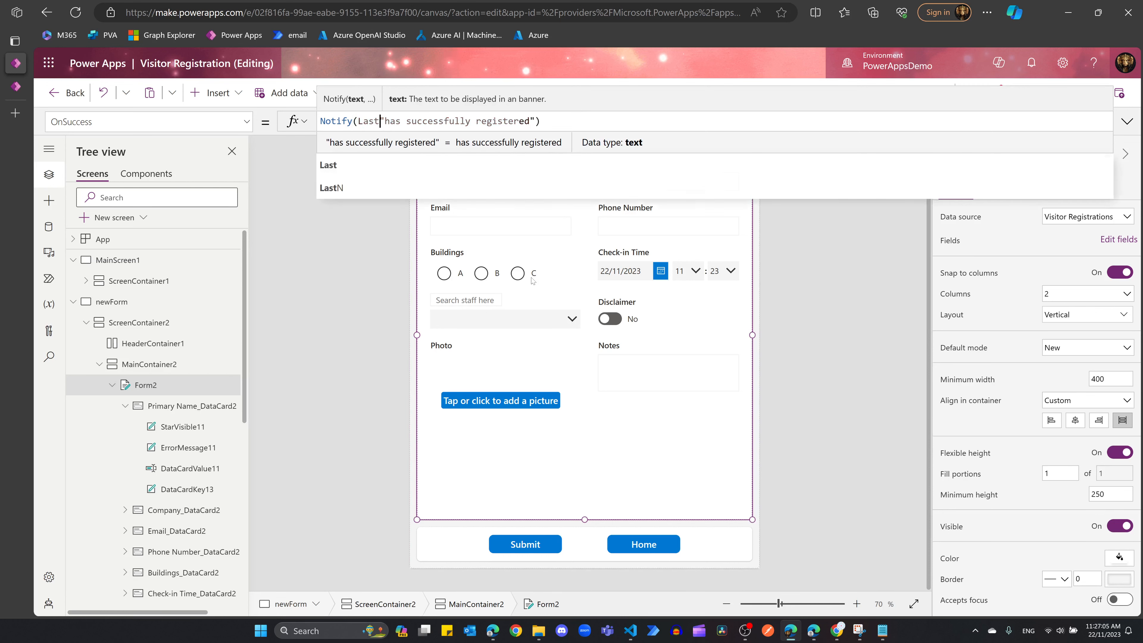
key(Left)
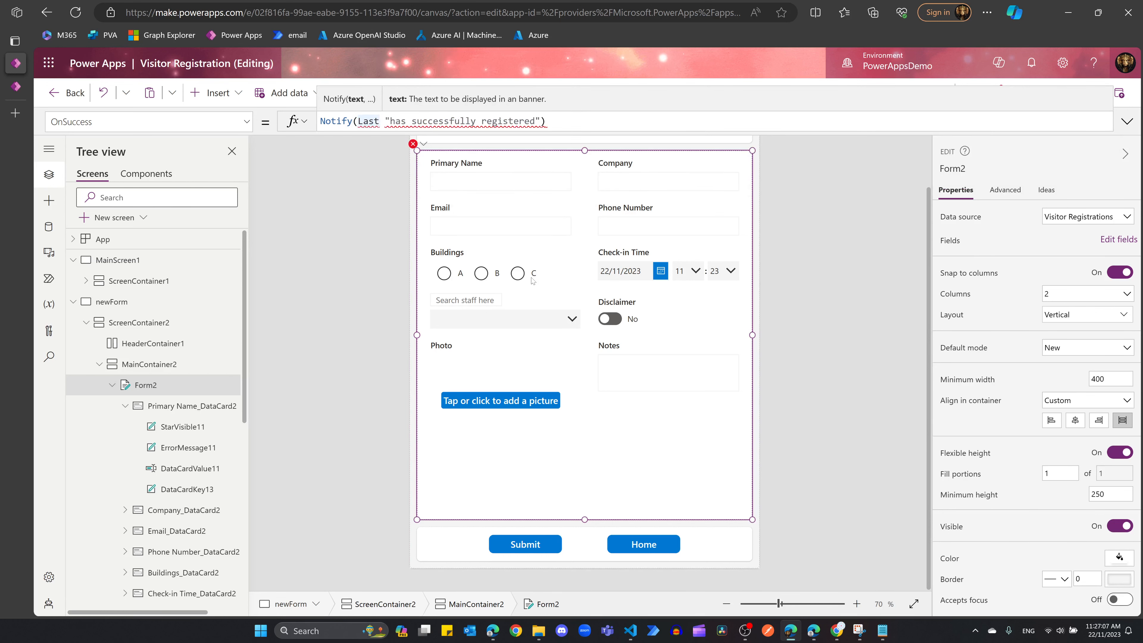
text(Submit)
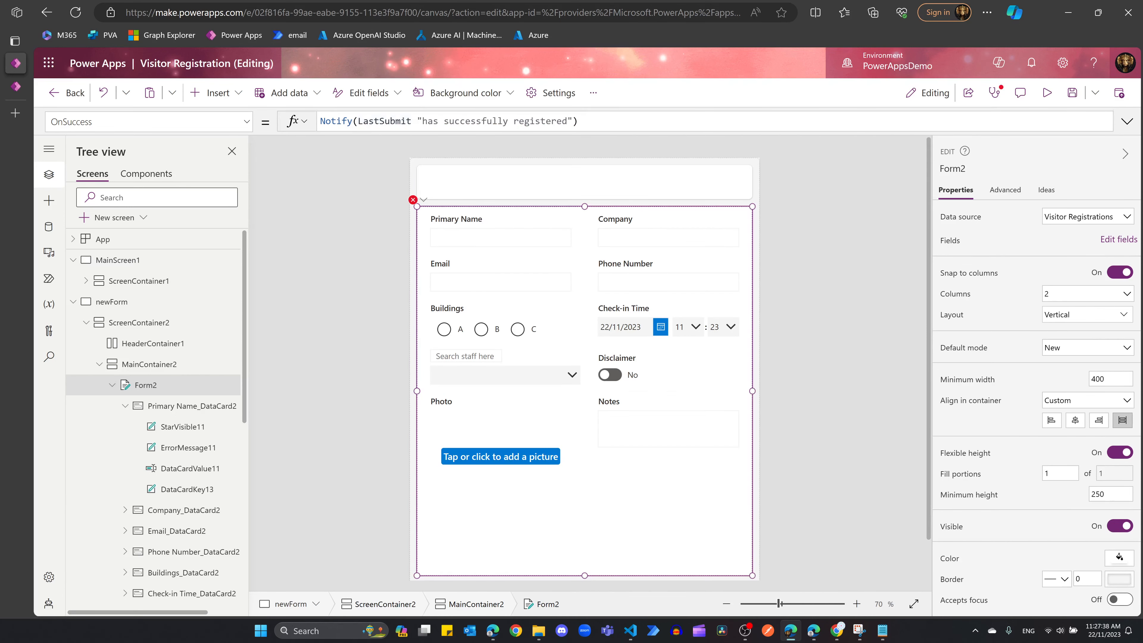
Step: Make the message Form2.LastSubmit.'Primary Name' & " has successfully registered"
click(358, 121)
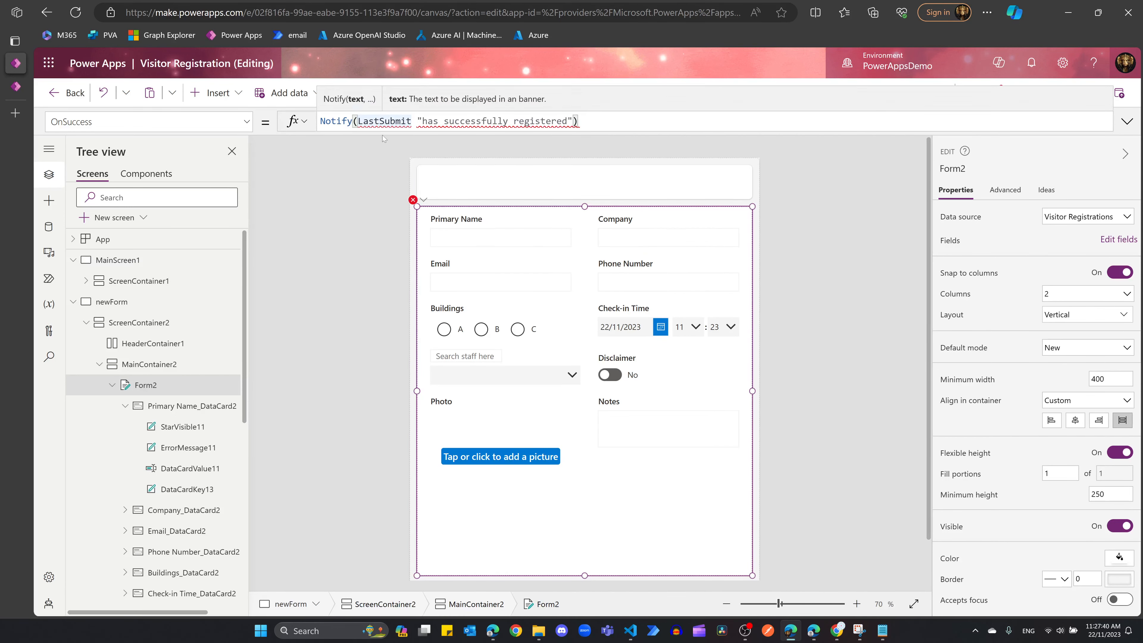
text(Form2.)
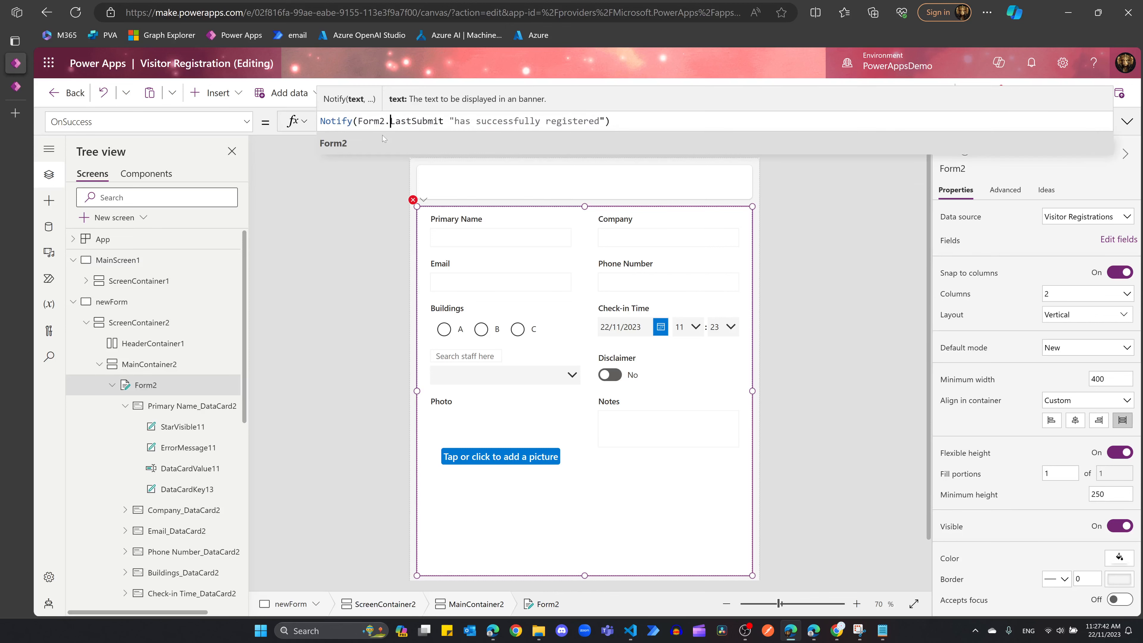
key(Right)
key(Right)
key(Right)
key(Right)
key(Right)
key(Right)
key(Right)
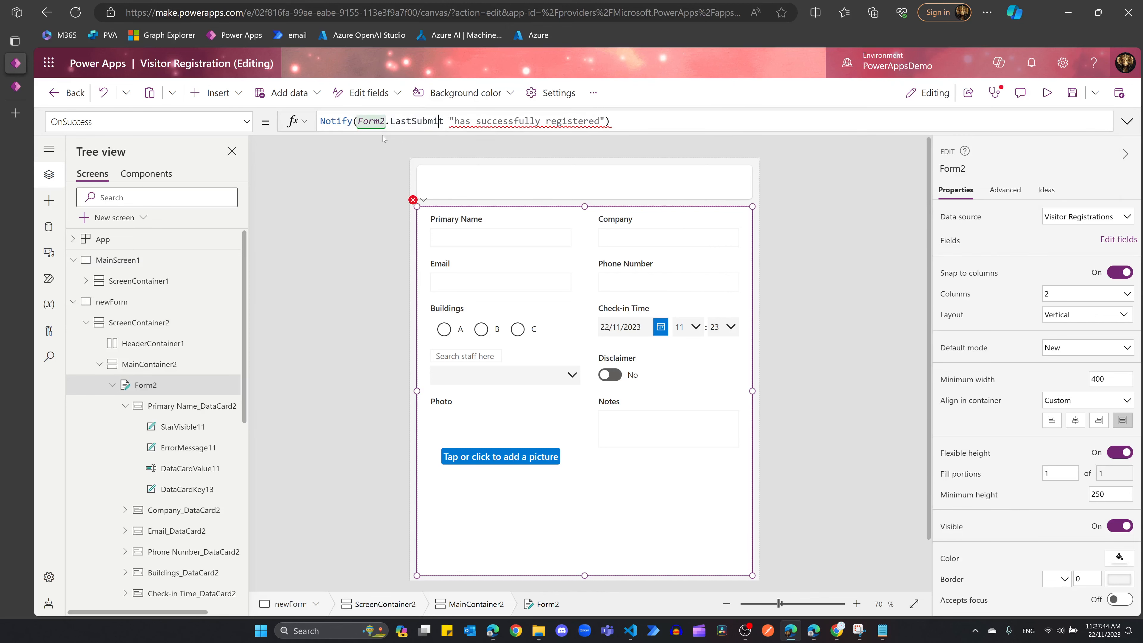
text(.)
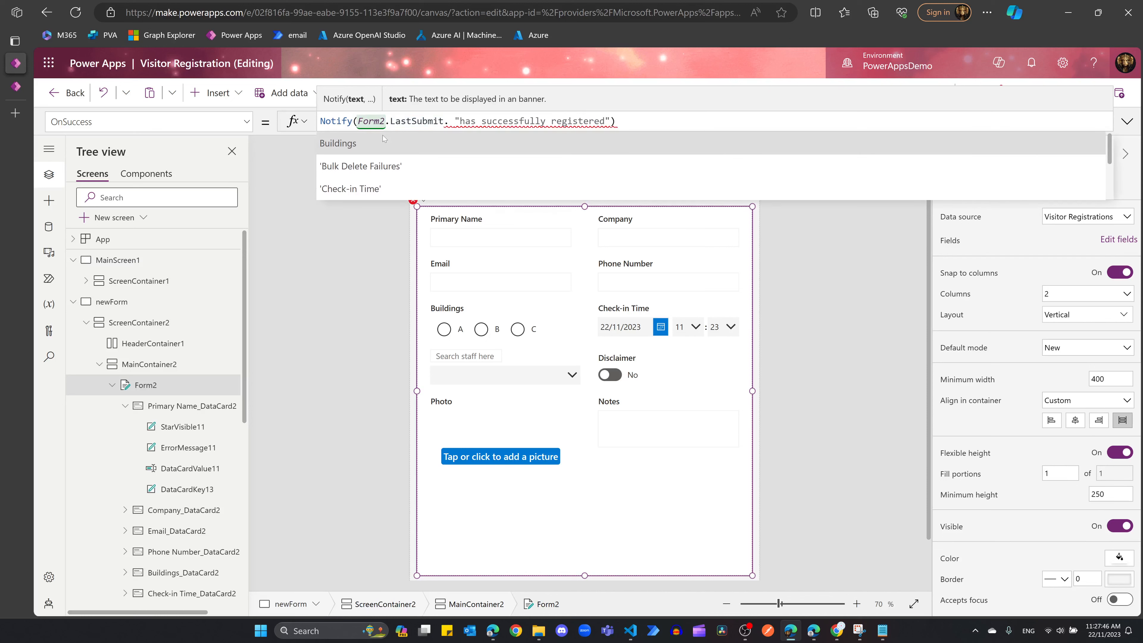
key(Down)
key(Down)
key(Down)
key(Down)
key(Down)
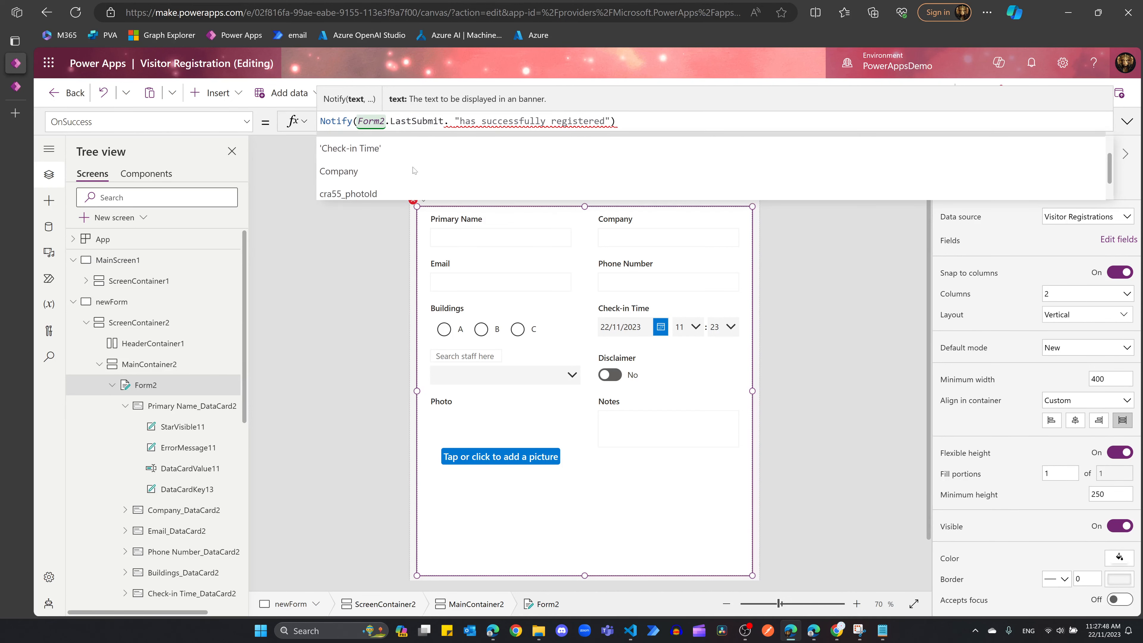
scroll(410, 180, down, 5)
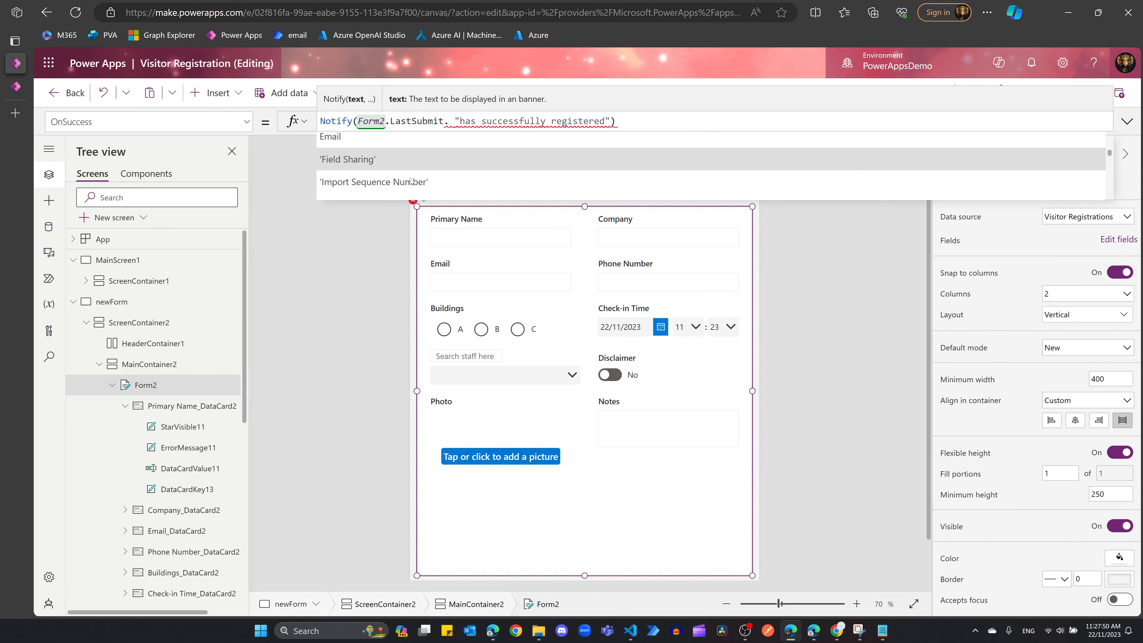
text('pr)
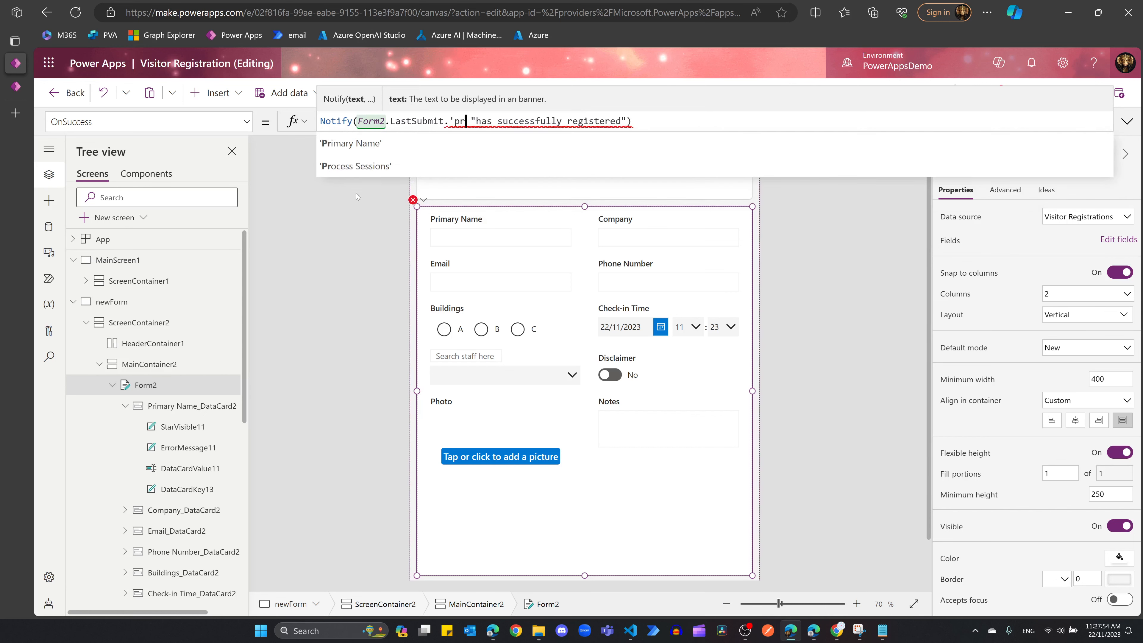
click(357, 143)
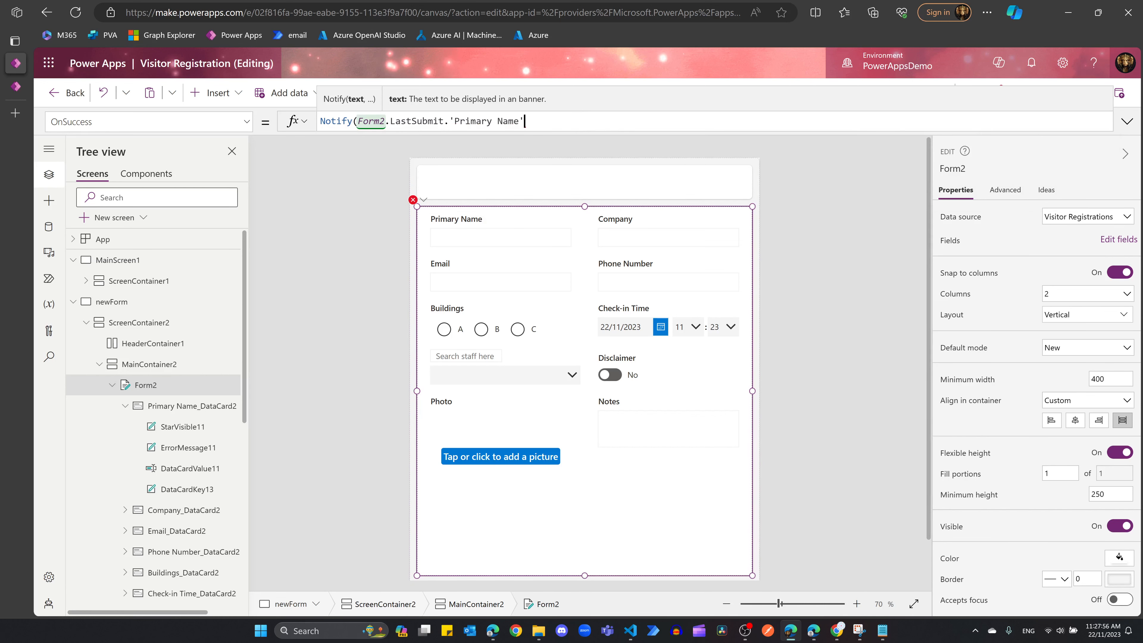
click(1127, 122)
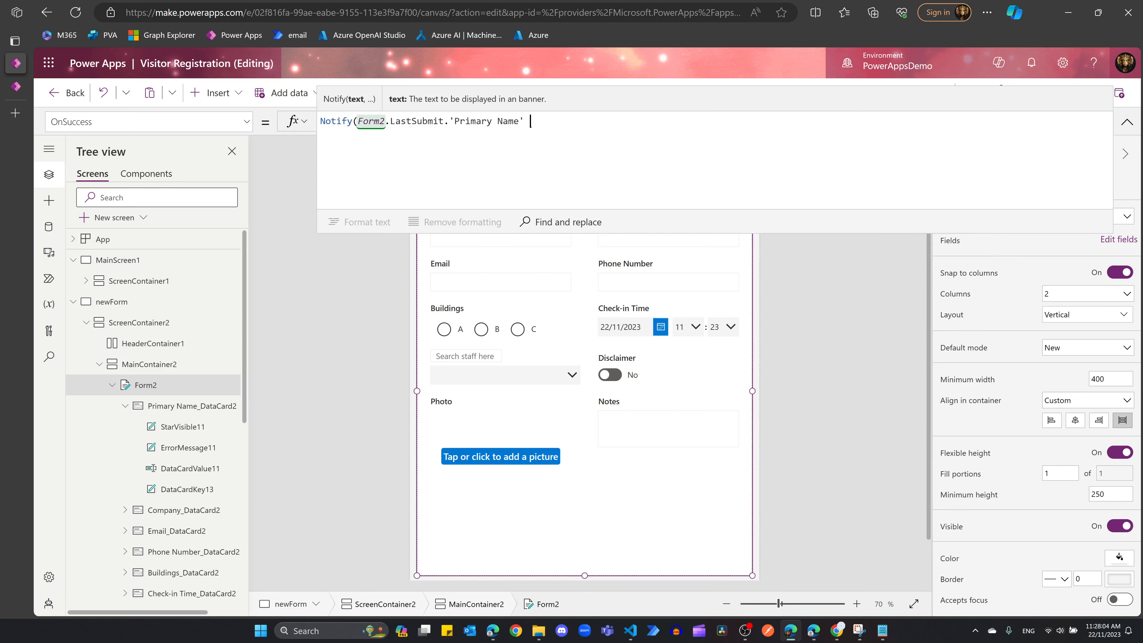
text(& " h)
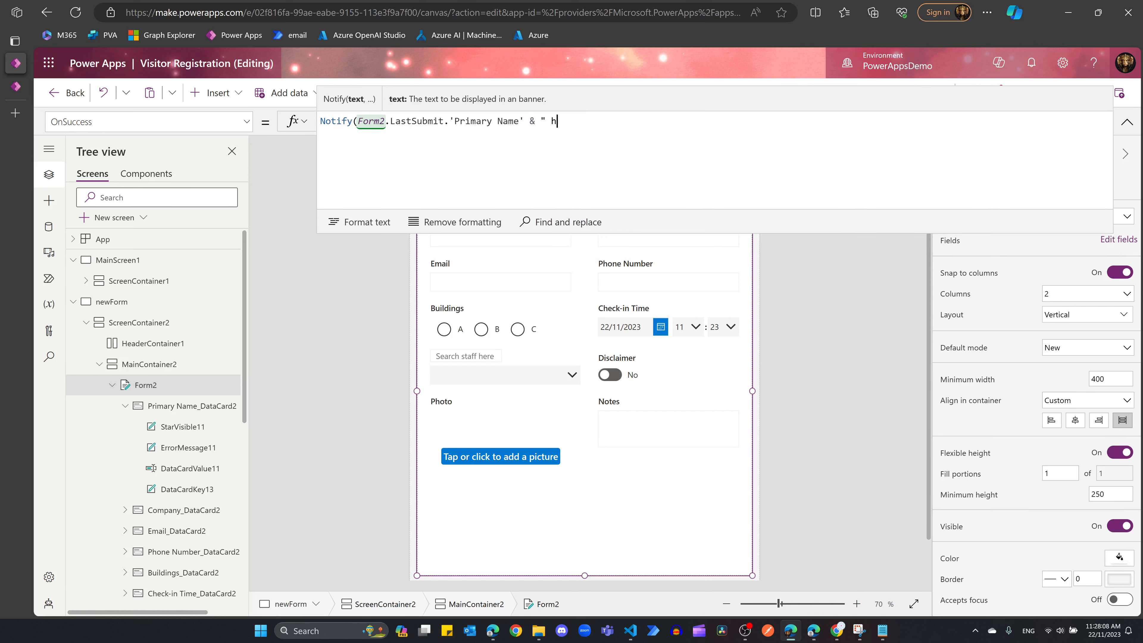
text(as successfully regi)
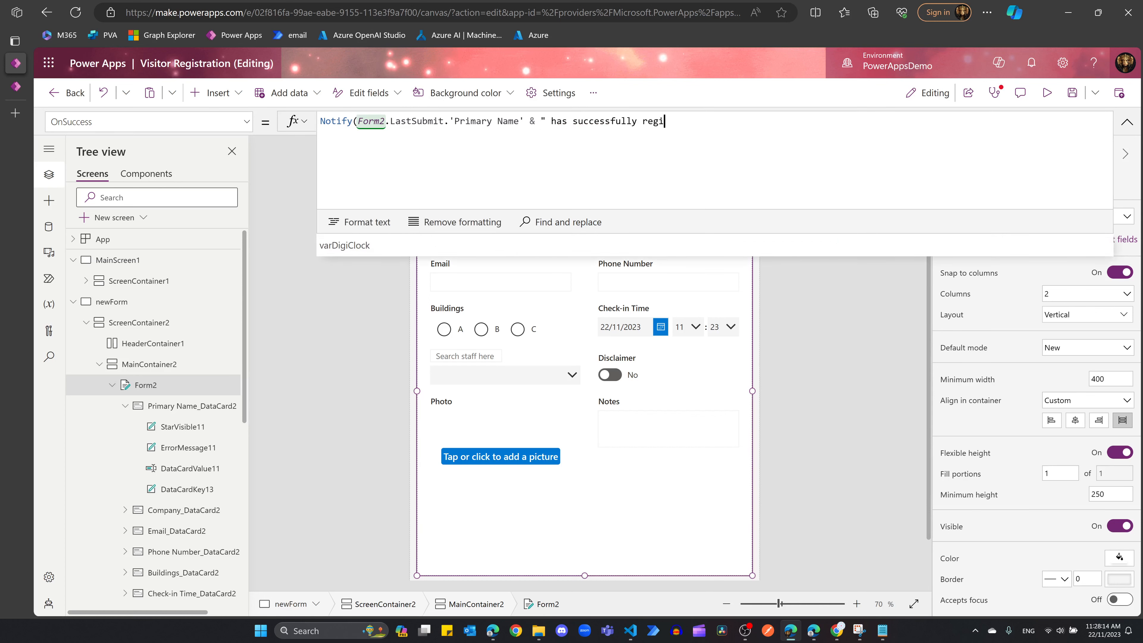
text(stered)
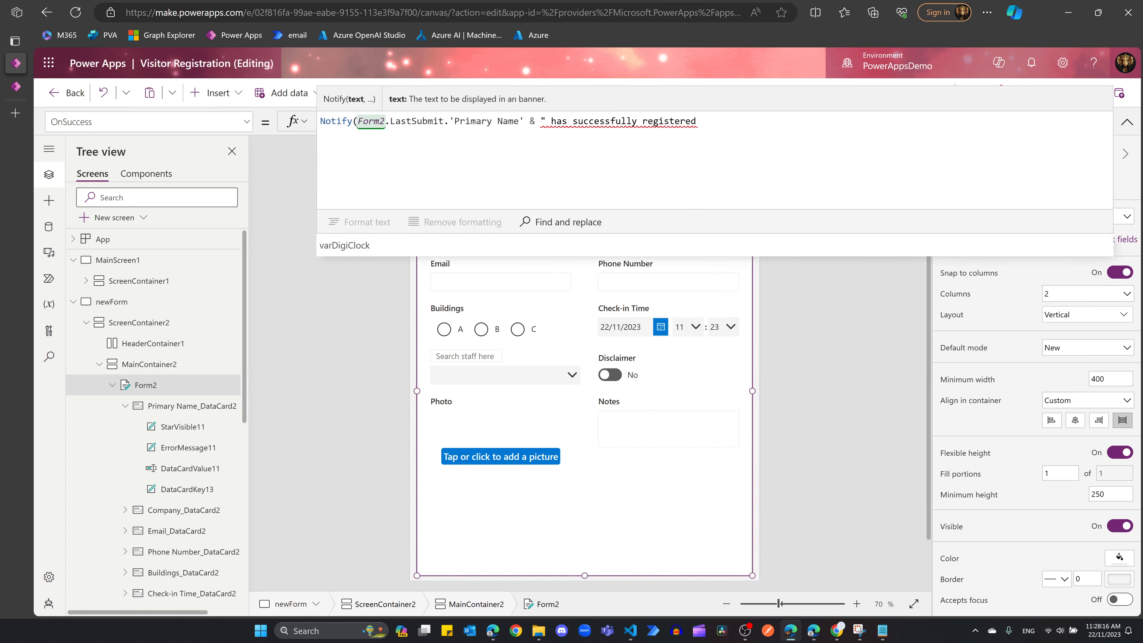
text("))
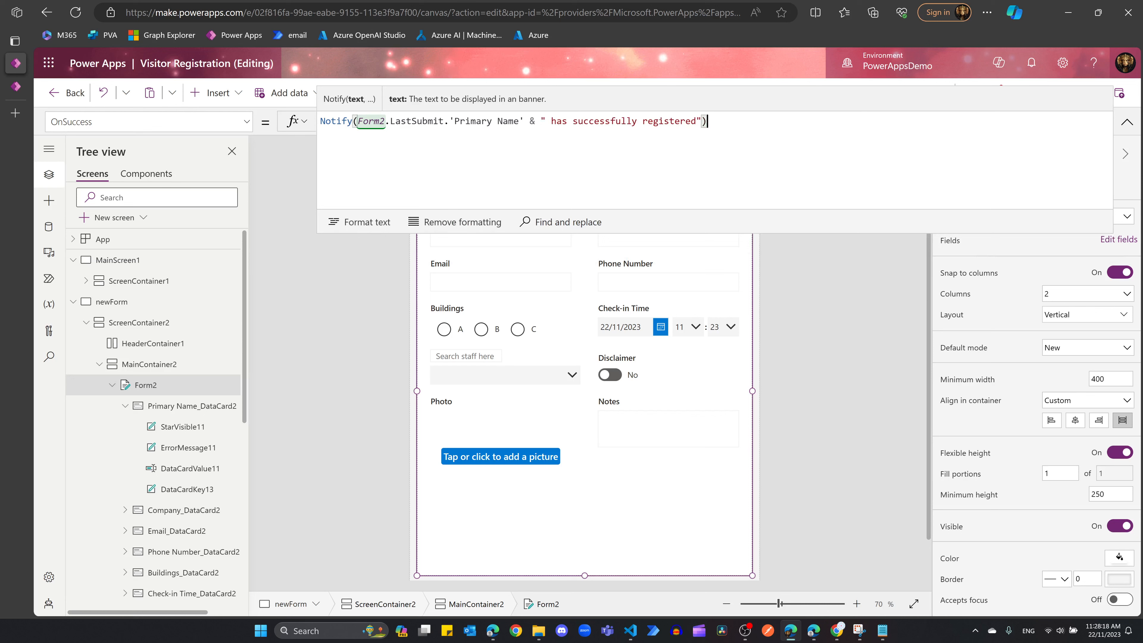
Step: Add NotificationType.Success as the banner type and end the statement with a semicolon
key(Left)
text(,)
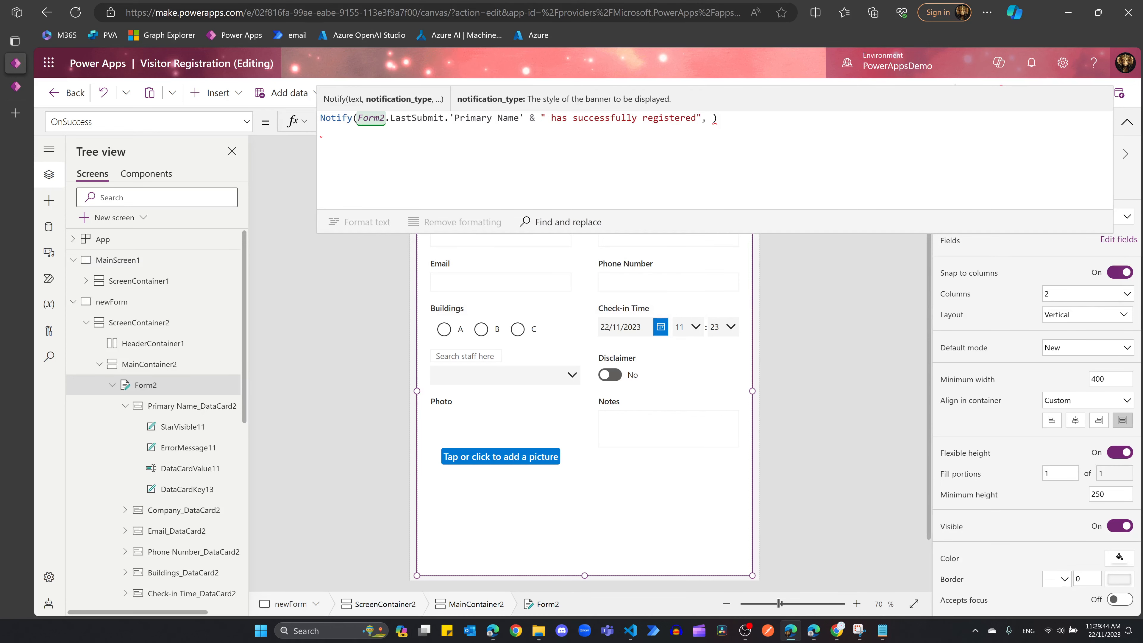
text(notification)
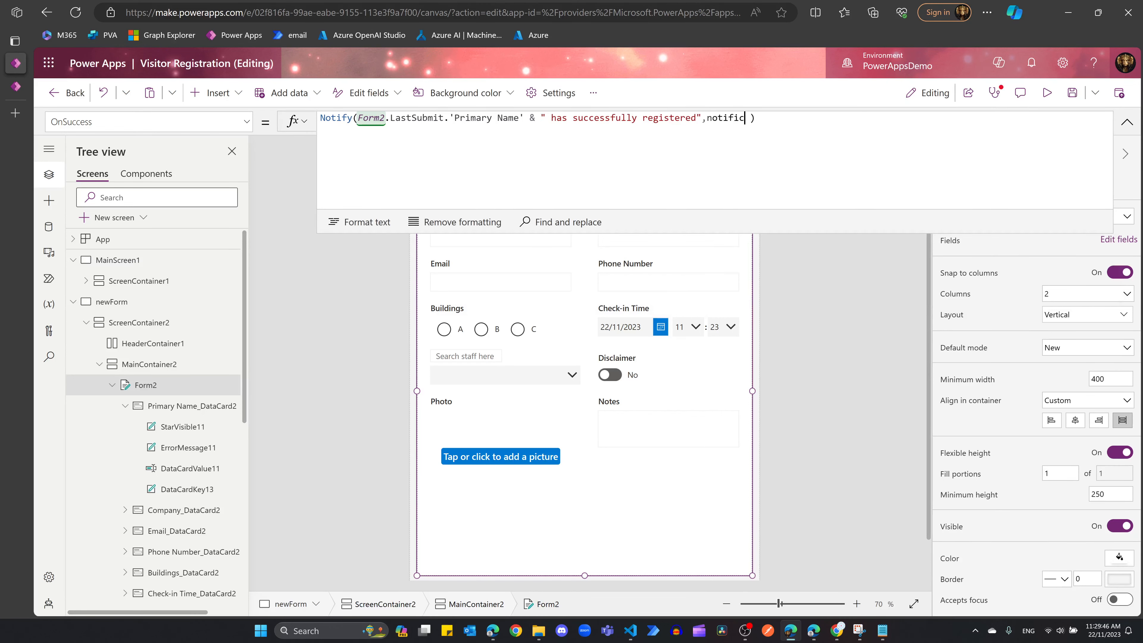
key(Tab)
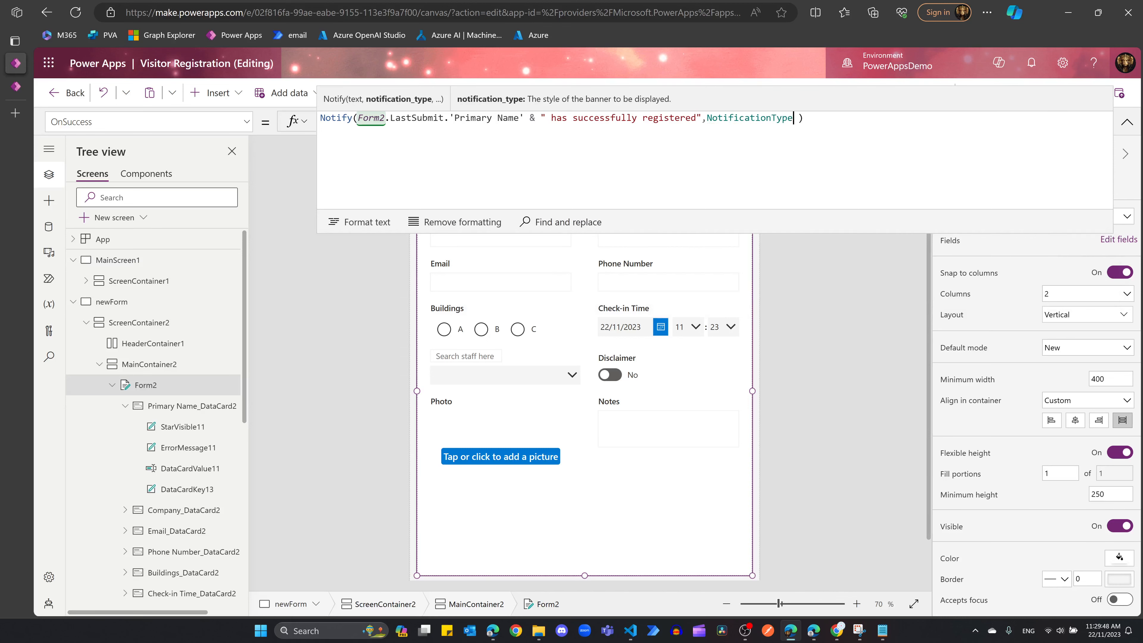
text(.Las)
key(Tab)
key(Delete)
key(End)
text(;)
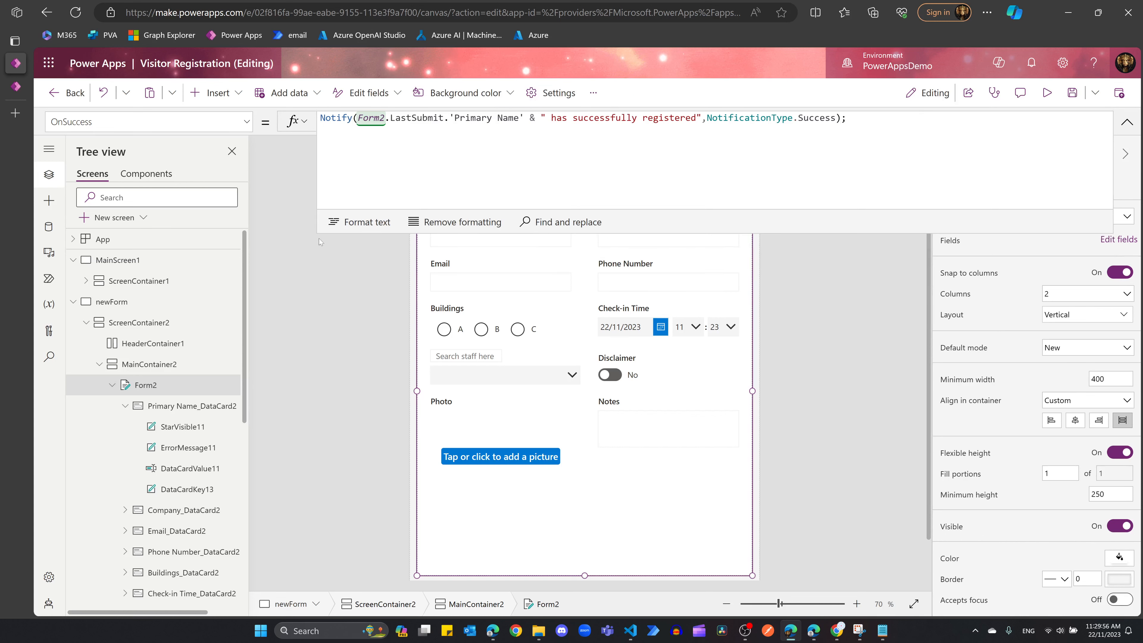
Step: Copy the finished Notify formula and select Form2's OnFailure false value
drag(809, 117, 320, 129)
key(ctrl+c)
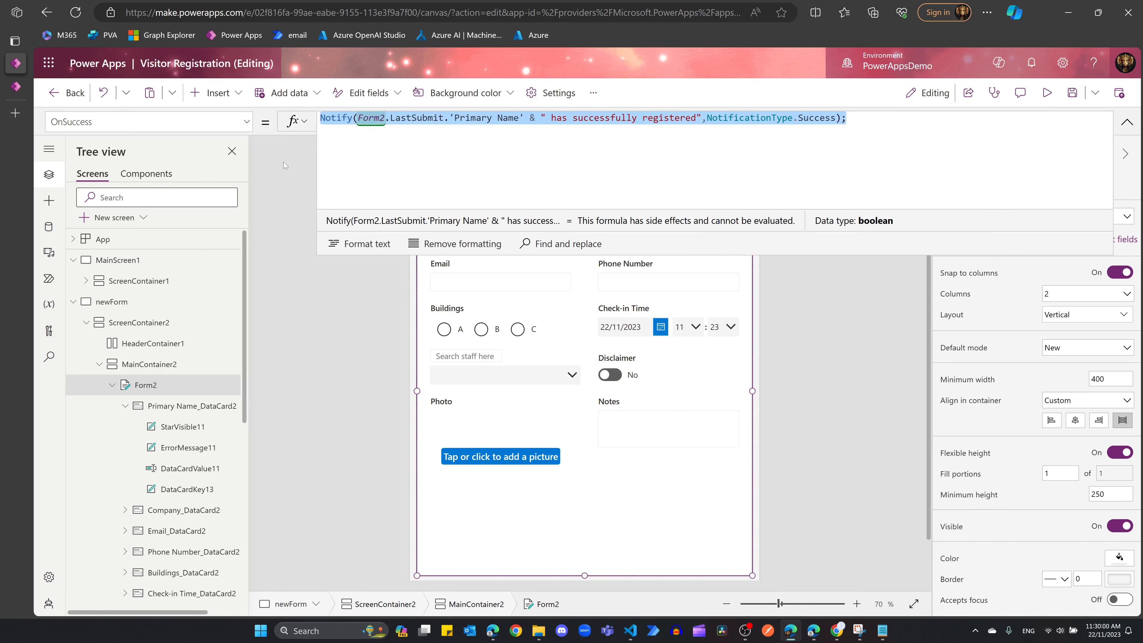
click(247, 122)
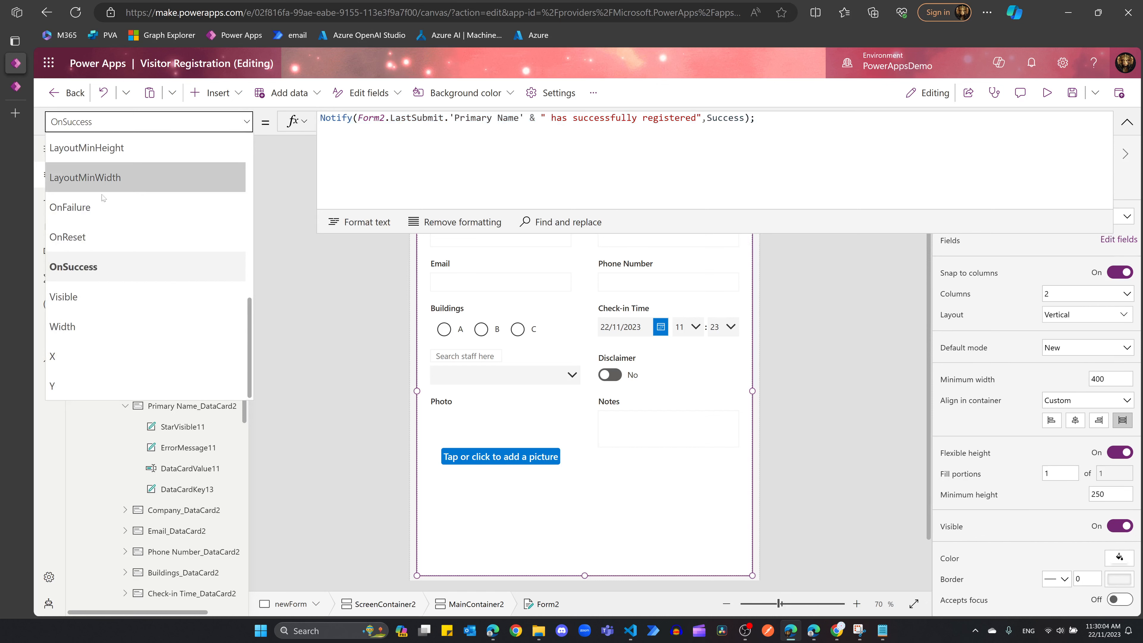
click(103, 203)
key(ctrl+a)
Step: Make OnFailure an Error Notify banner reading "Oops, please try later"
key(ctrl+v)
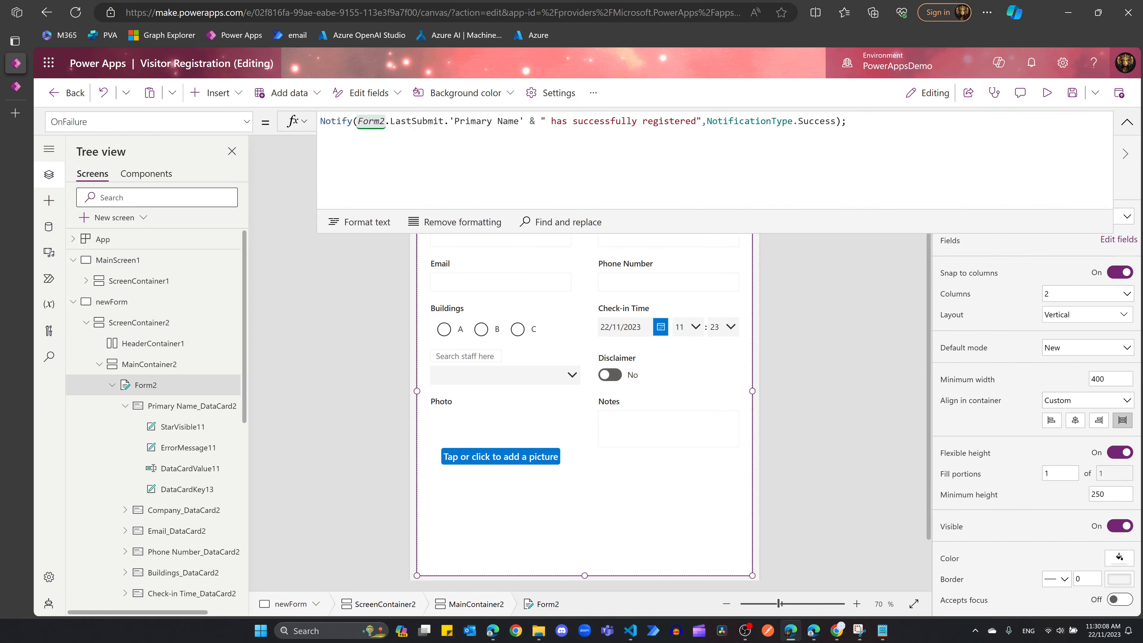
click(358, 121)
mouse_move(358, 121)
mouse_down()
mouse_move(701, 121)
mouse_move(540, 120)
mouse_up()
key(BackSpace)
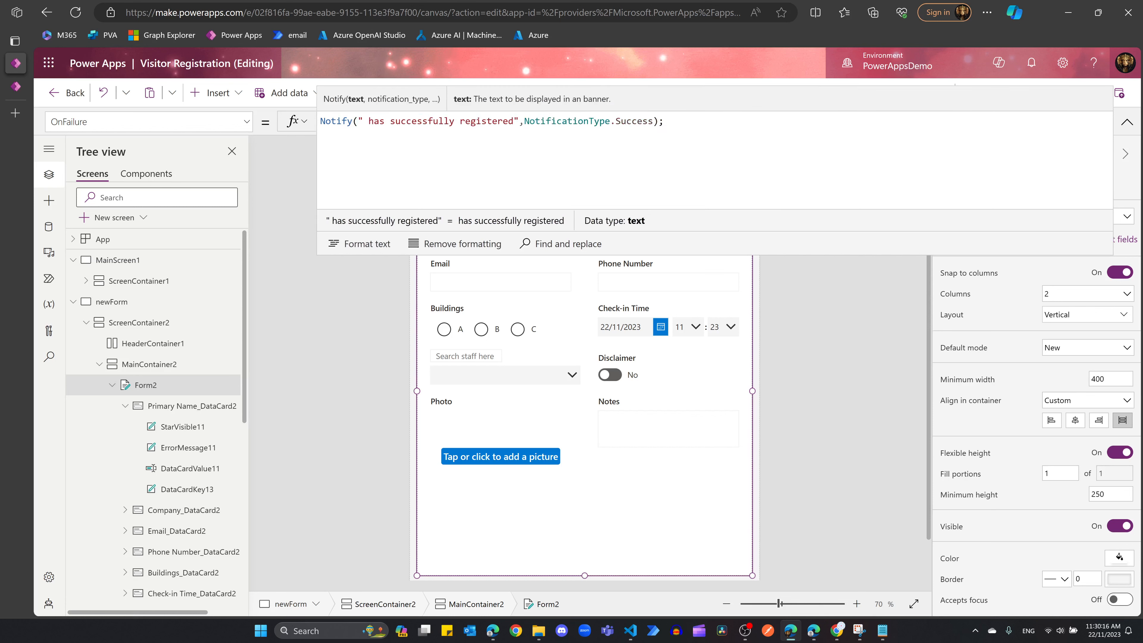
text(Oops, )
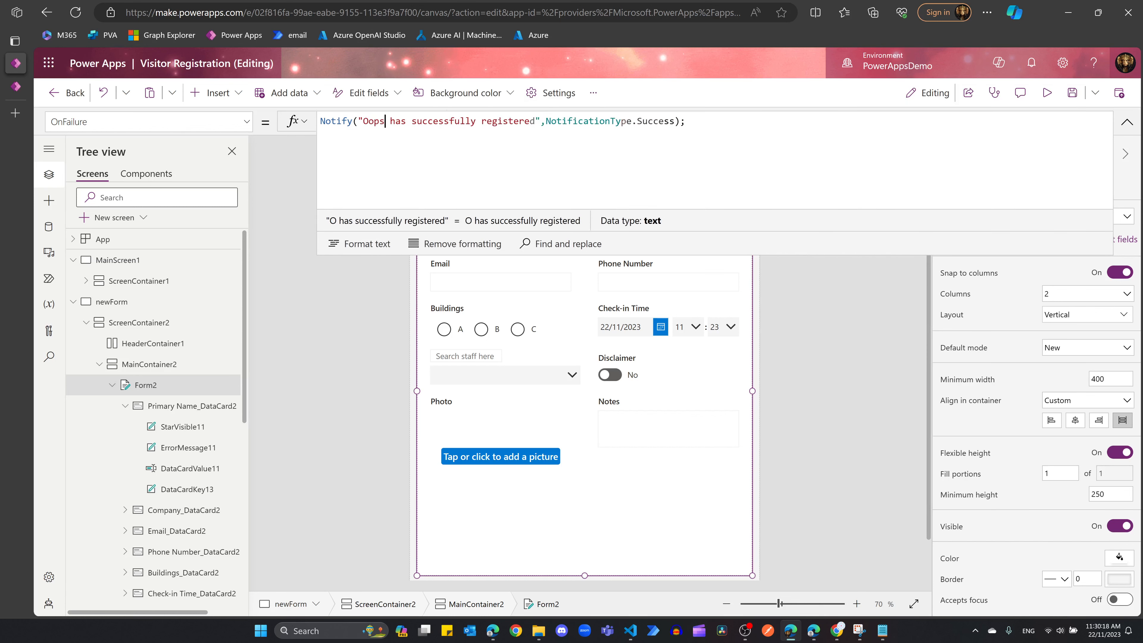
text(please try)
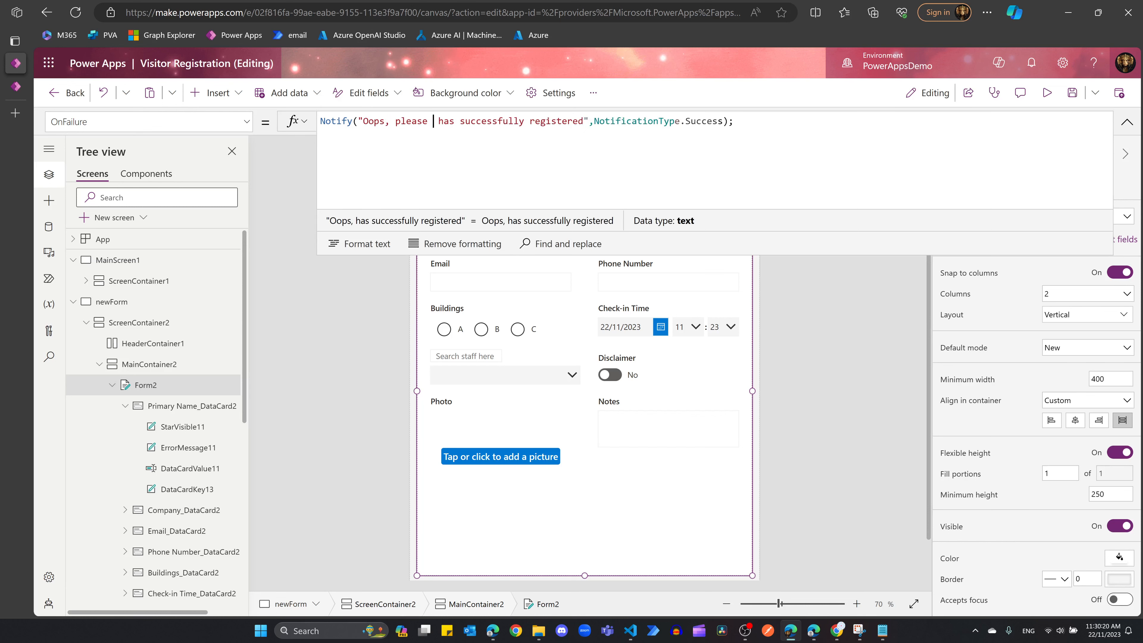
text( again)
drag(481, 121, 634, 121)
key(BackSpace)
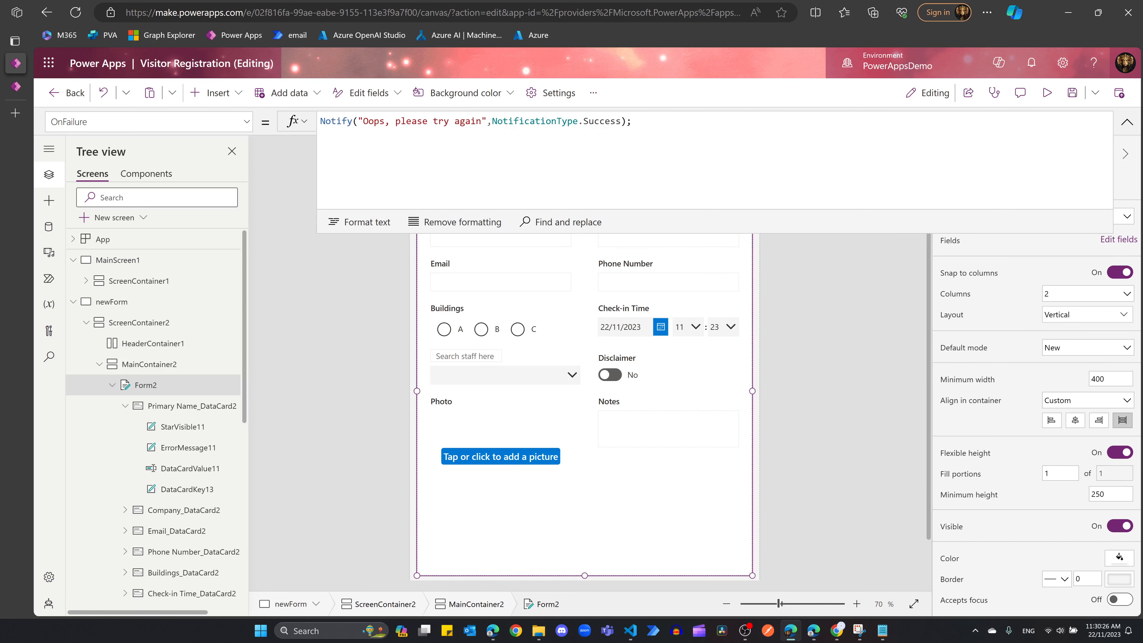
double_click(466, 121)
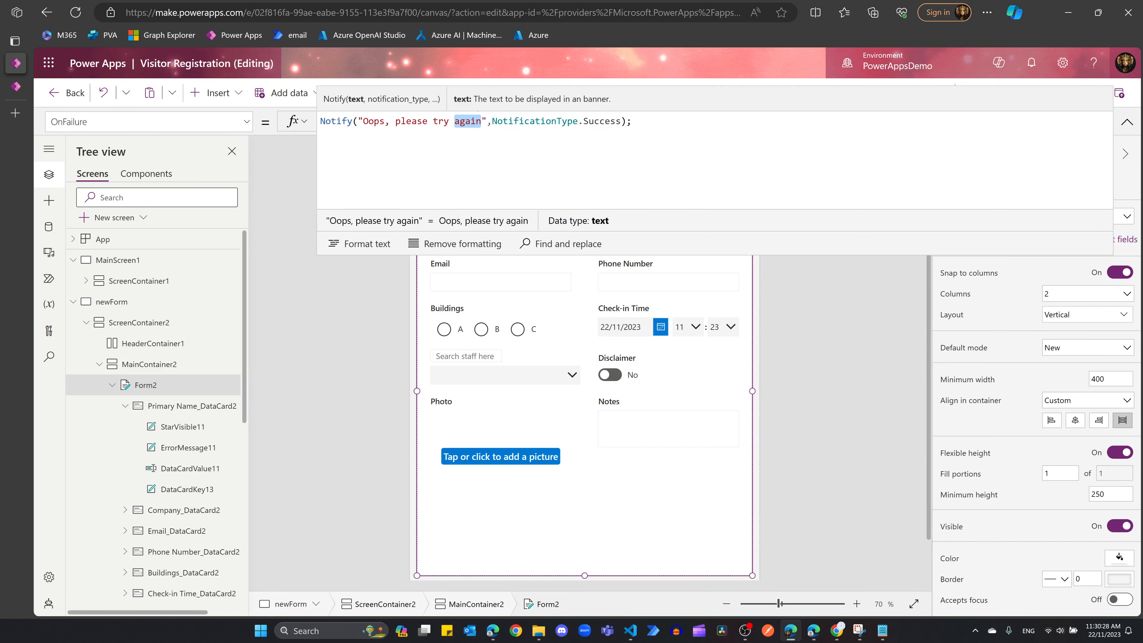
text(later)
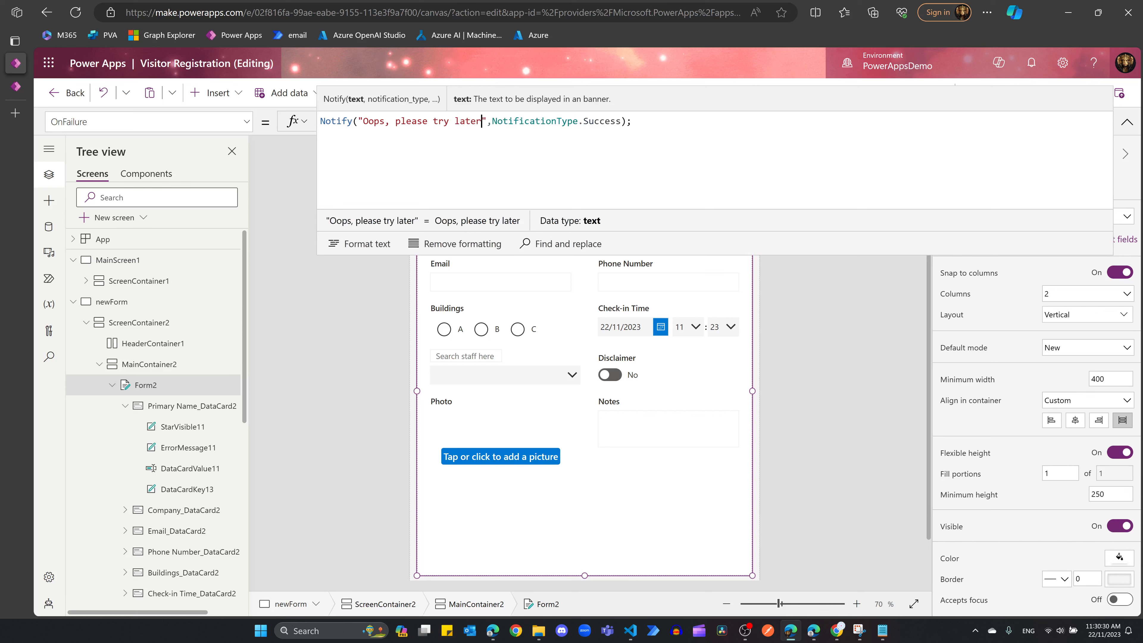
double_click(602, 121)
text(Er)
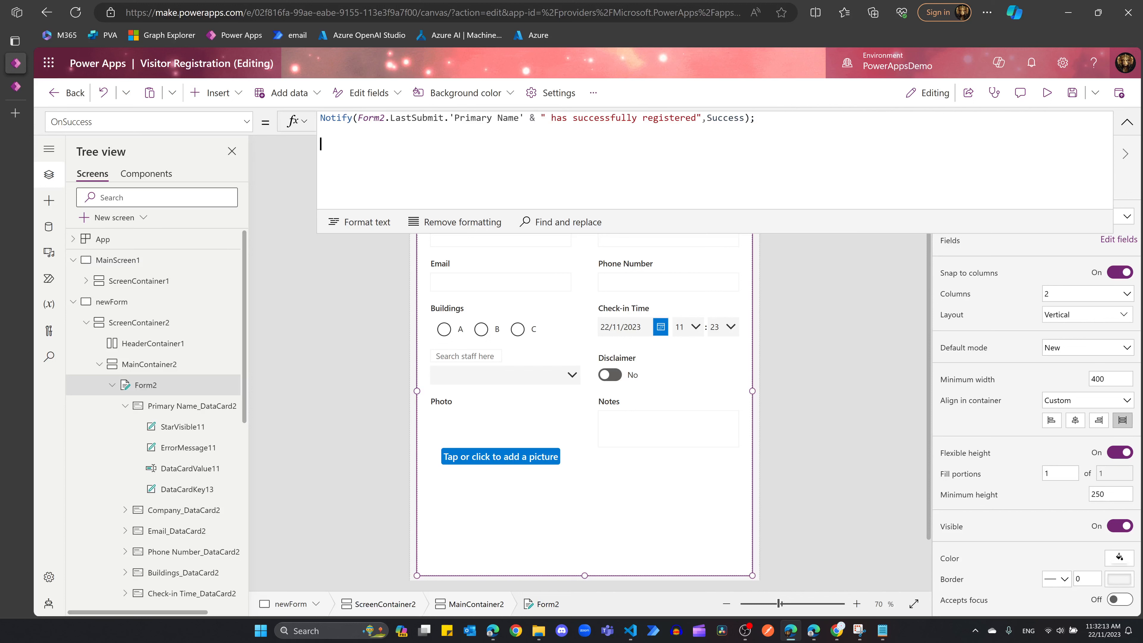
Step: Add Navigate(Welcome, ScreenTransition.Fade) on a new line after the OnSuccess Notify
key(BackSpace)
key(BackSpace)
key(Return)
text(Navigate(     Welcome,     ScreenTransition.Fade );)
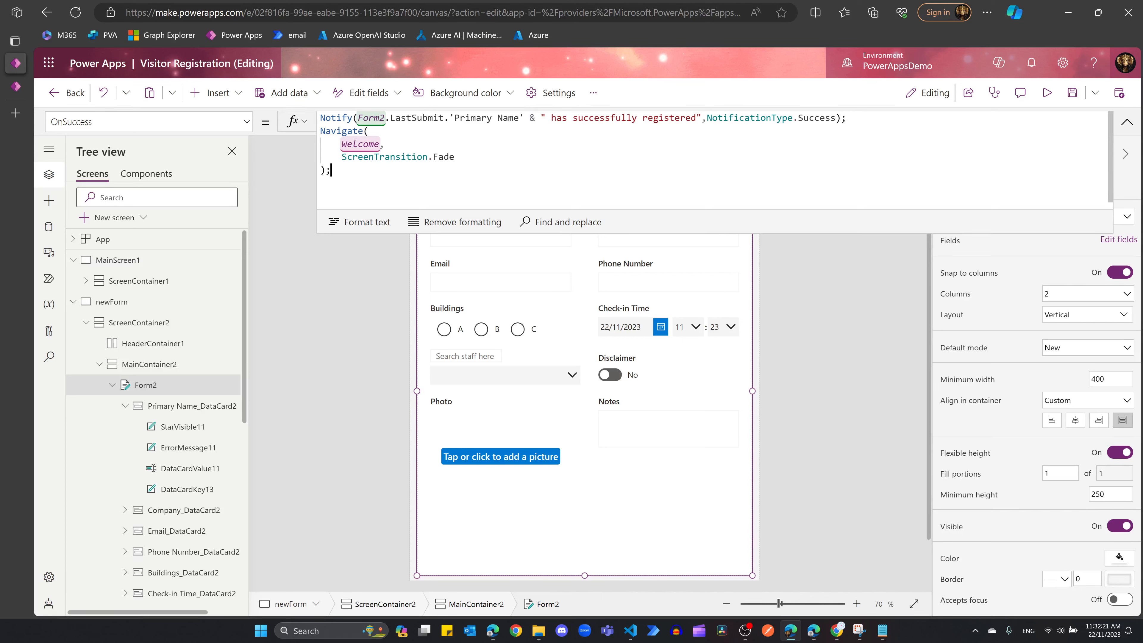
scroll(585, 405, down, 2)
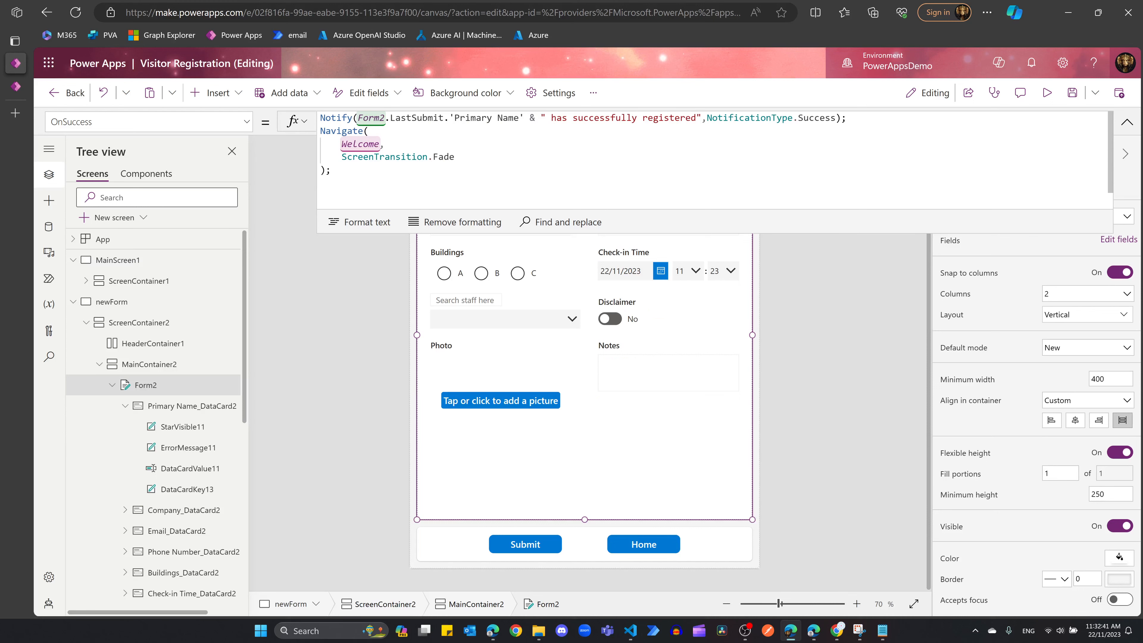
Step: Add the Office 365 Outlook connector as a data source
click(50, 228)
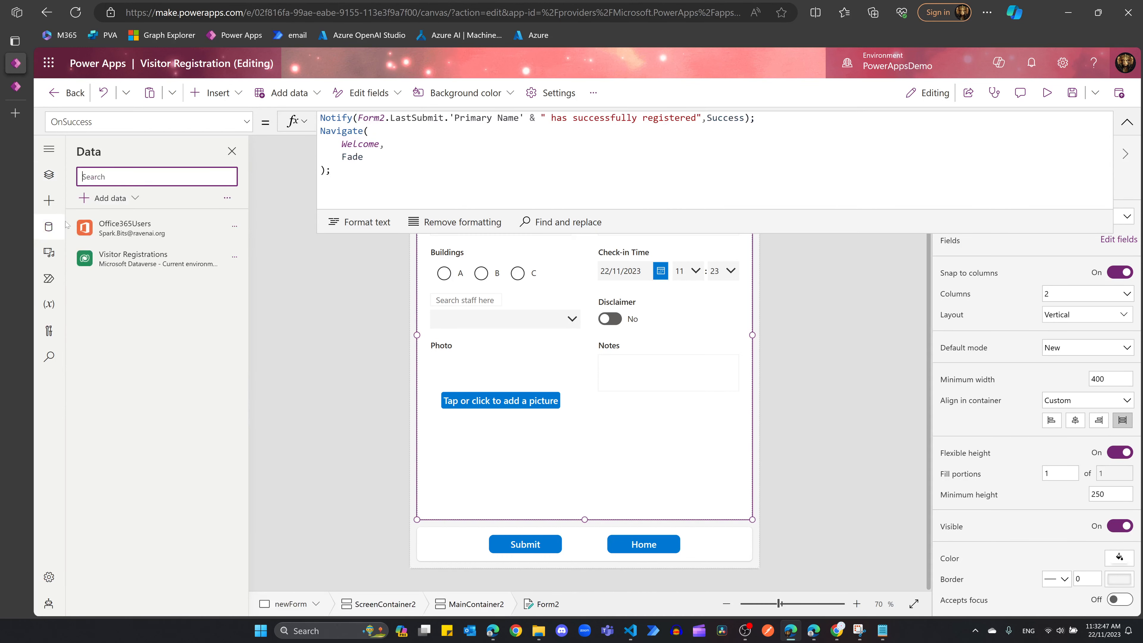
click(119, 199)
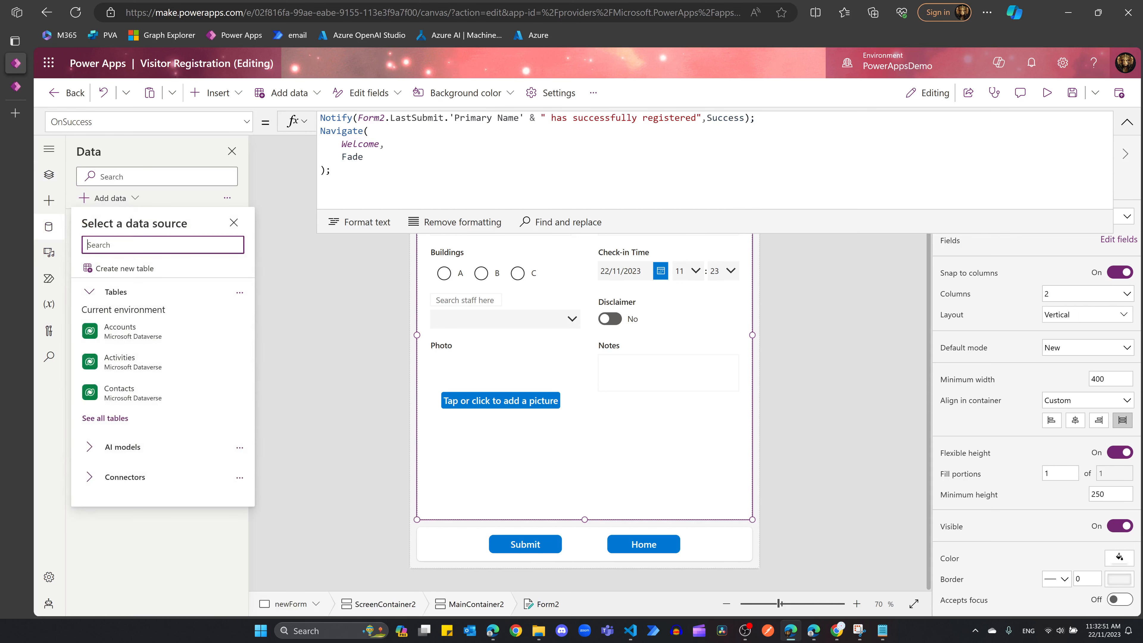
text(outlook)
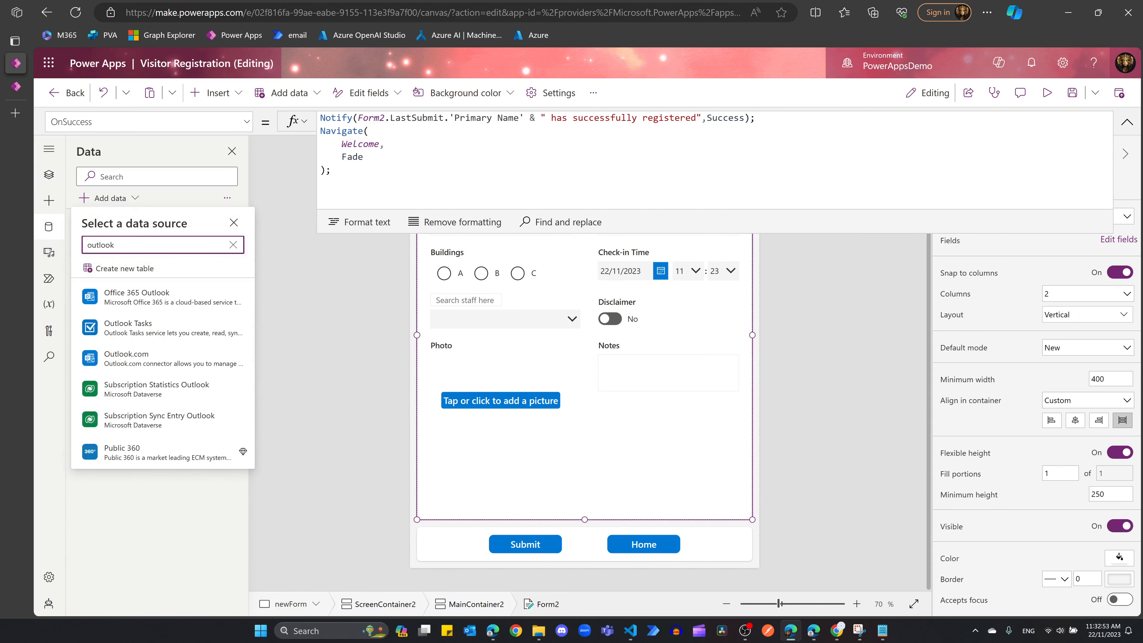
mouse_move(168, 312)
click(167, 301)
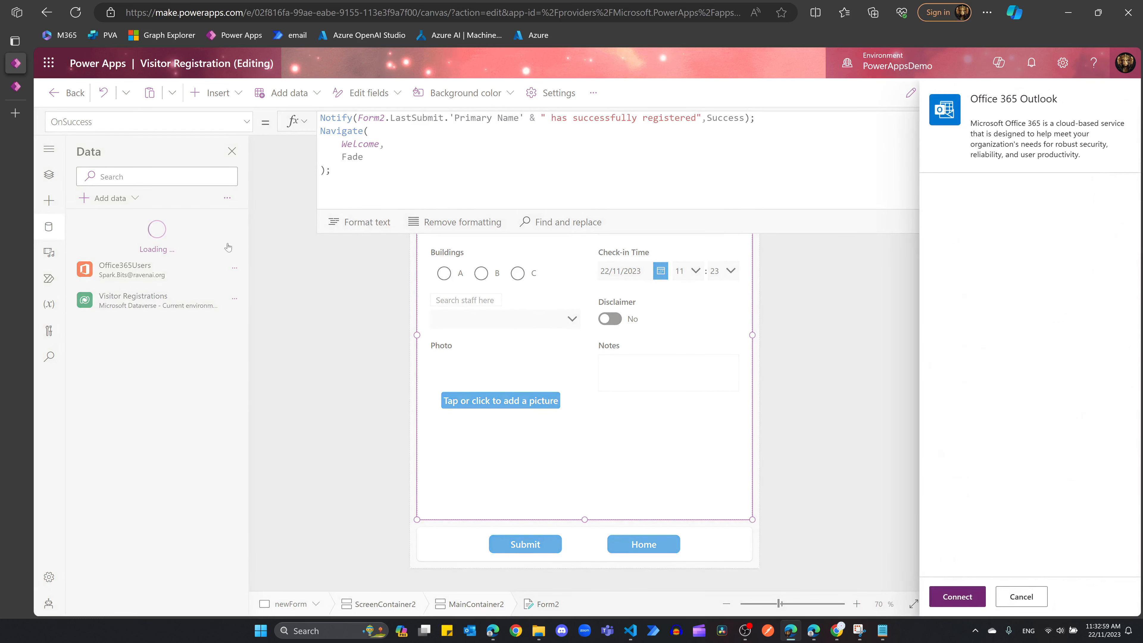
click(950, 595)
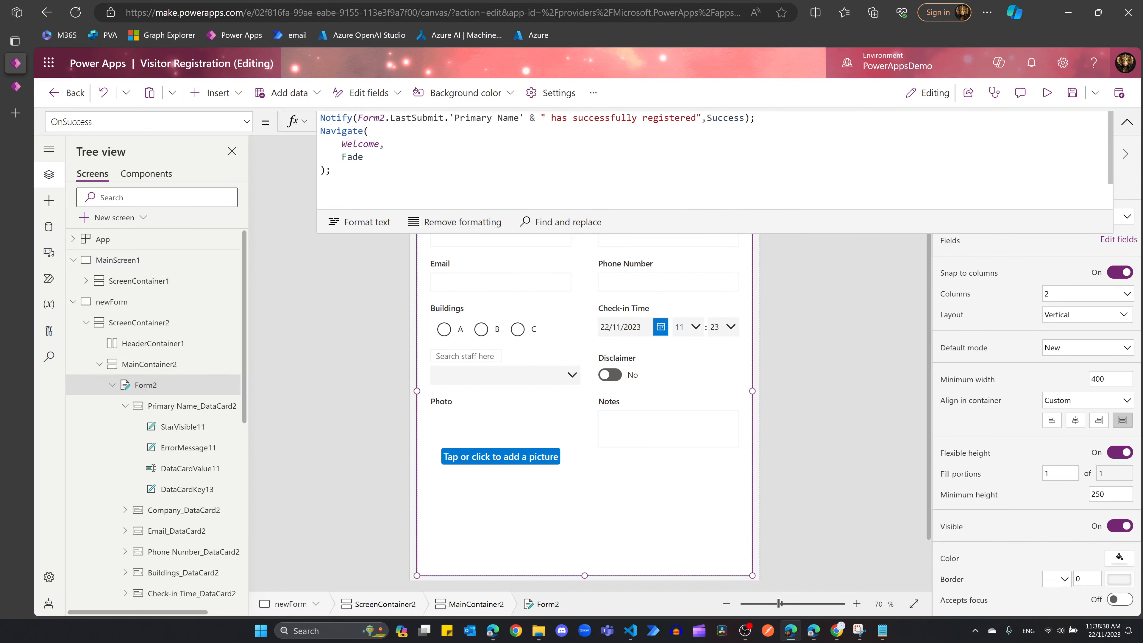
Step: Append an Office365Outlook.SendEmailV2( call to the OnSuccess formula
text(Office365Outlook.SendEmailV2()
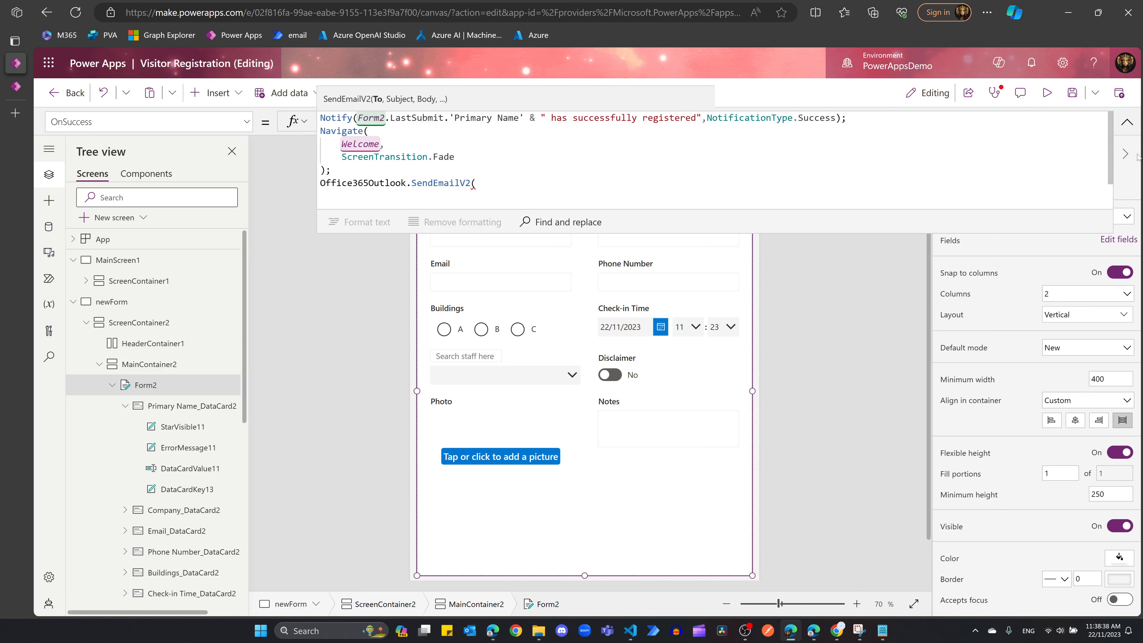
click(1126, 122)
click(468, 380)
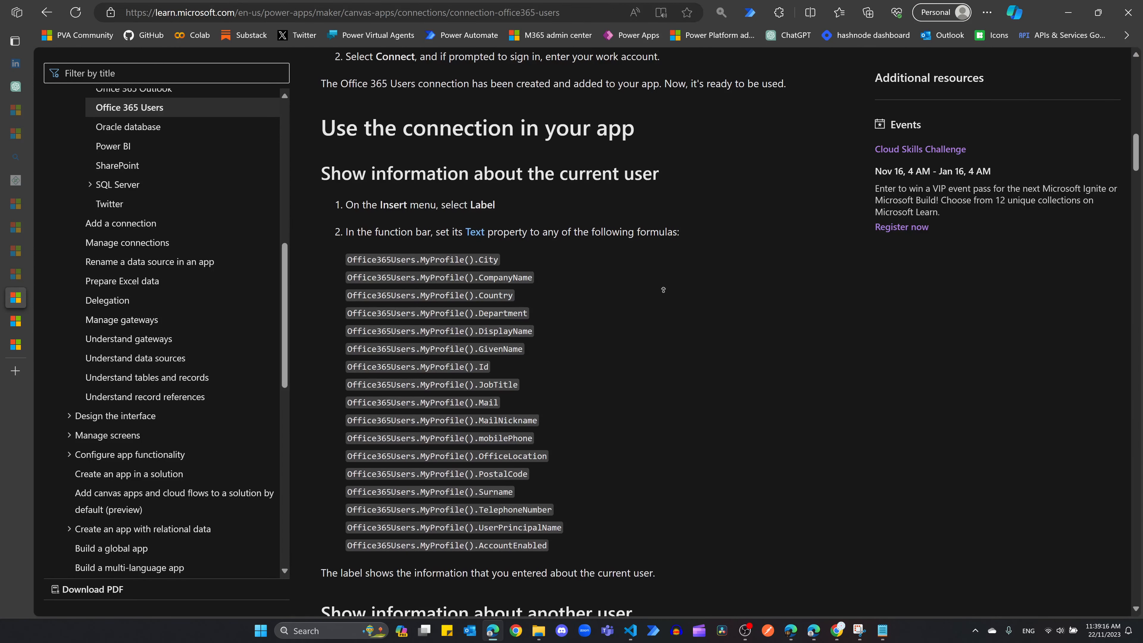
Step: Copy the Office365Users.UserProfile(InfoAbout.Text).Mail formula from the 'another user' section
scroll(711, 355, up, 8)
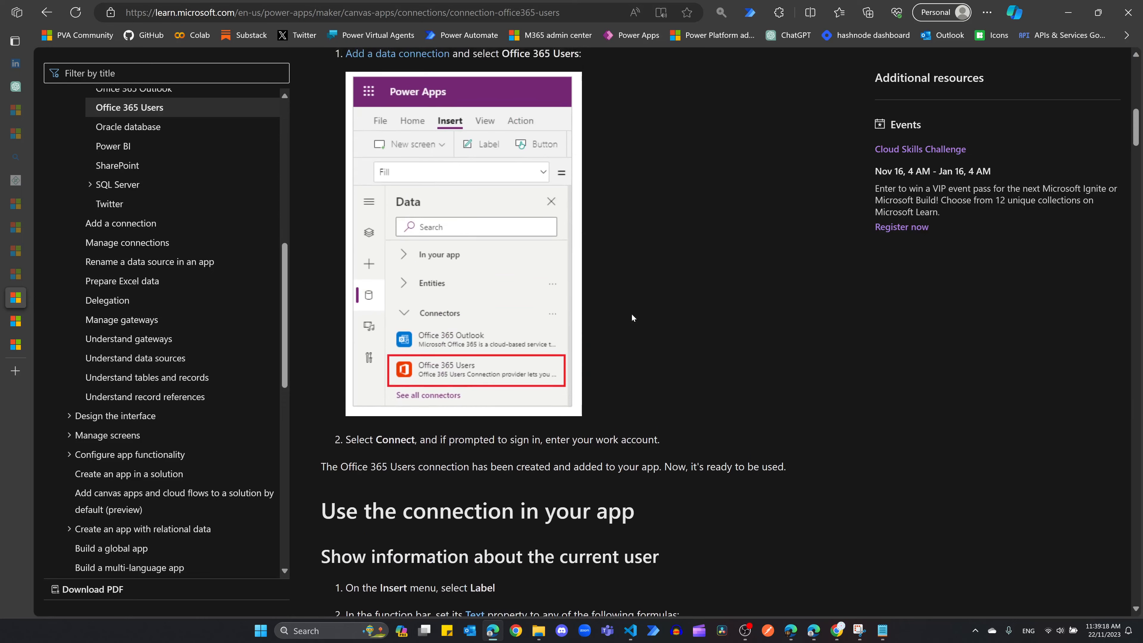
scroll(632, 312, down, 7)
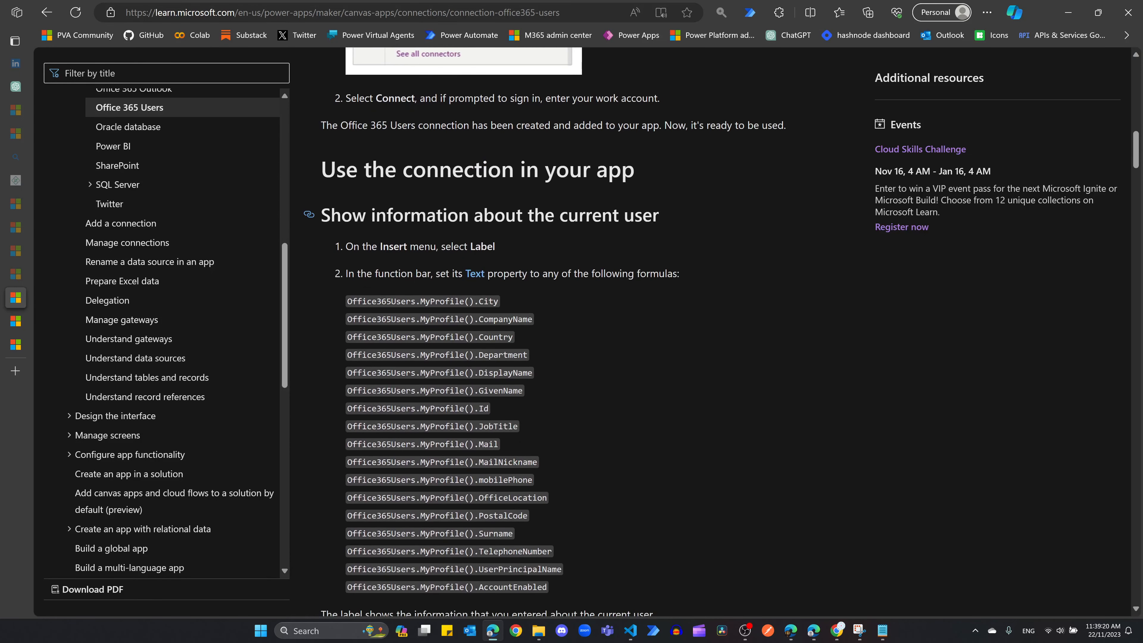
drag(560, 215, 662, 216)
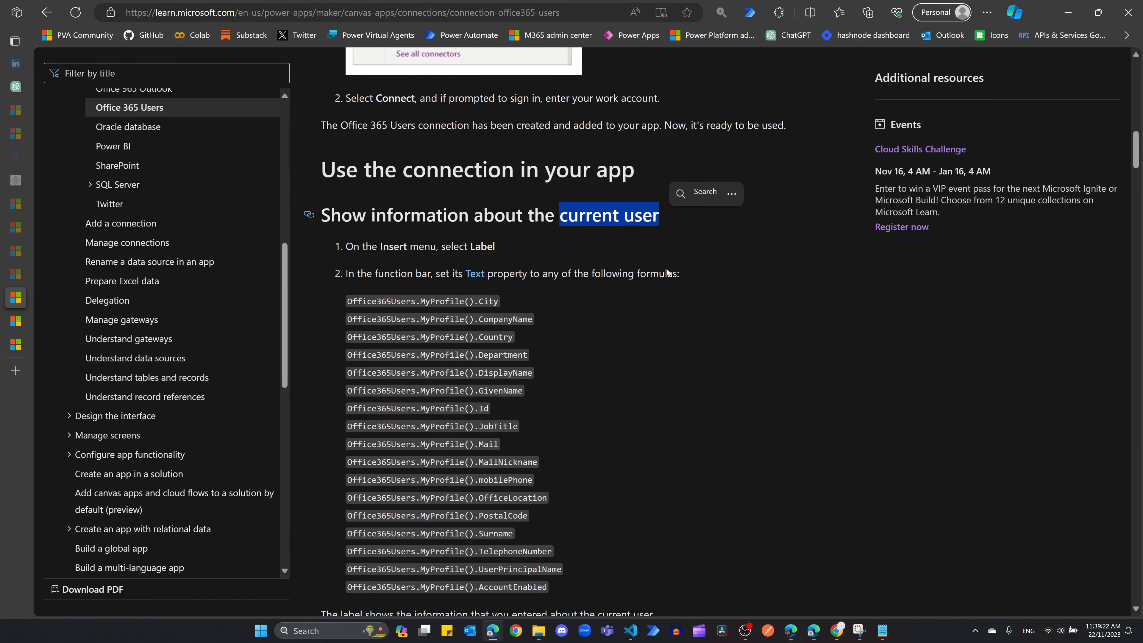
click(665, 323)
scroll(665, 324, down, 10)
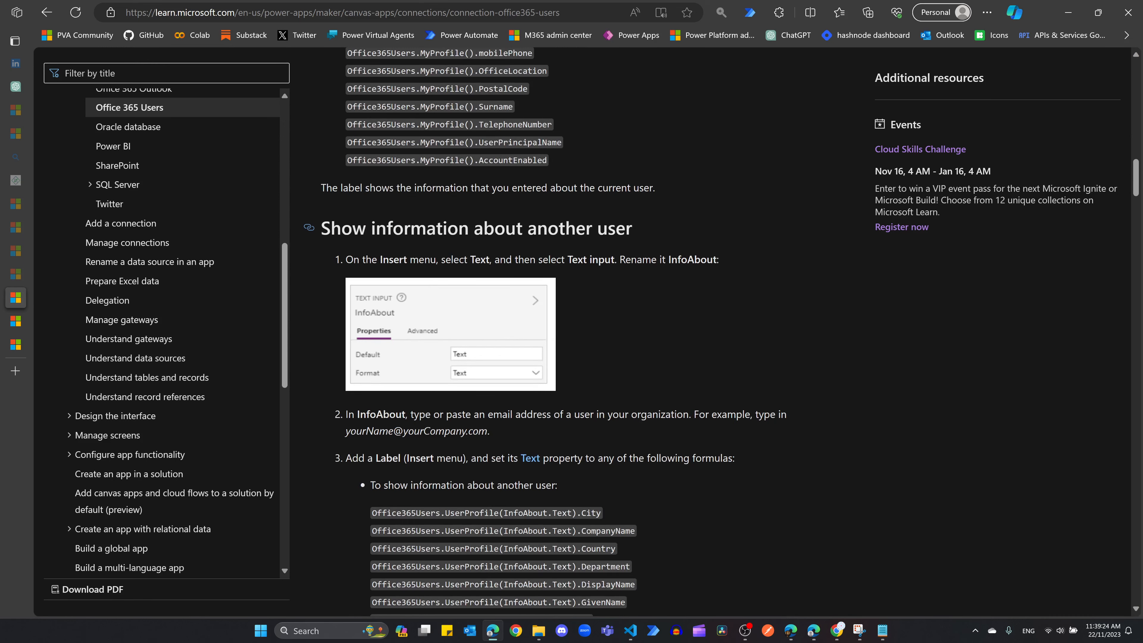
drag(375, 228, 632, 227)
click(642, 318)
scroll(643, 318, down, 4)
drag(377, 395, 496, 401)
click(675, 431)
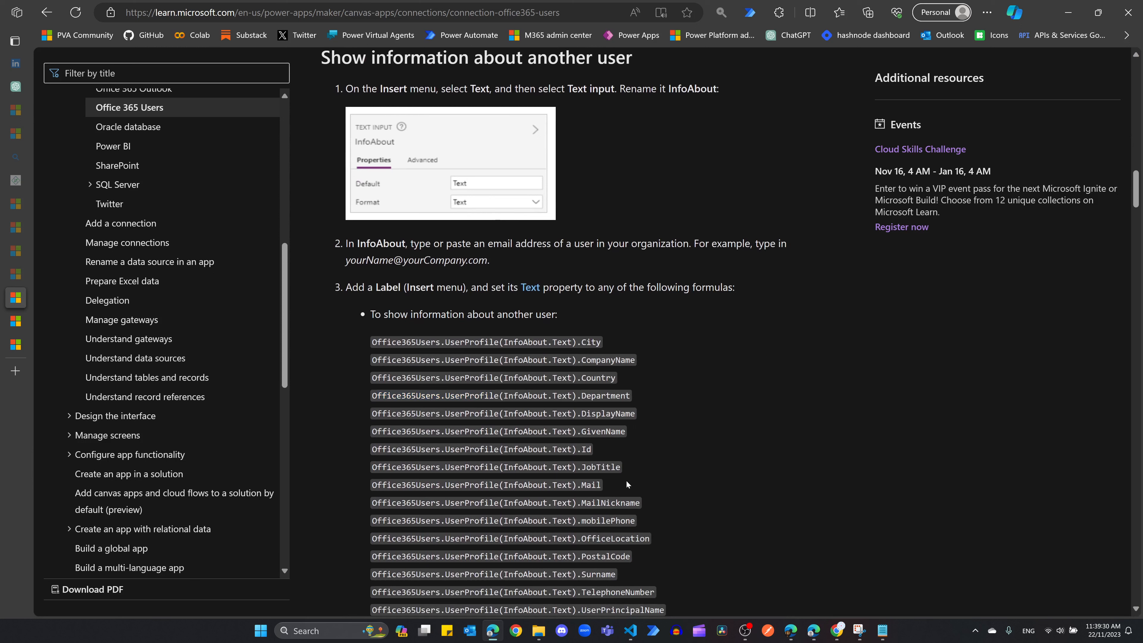
drag(603, 485, 376, 485)
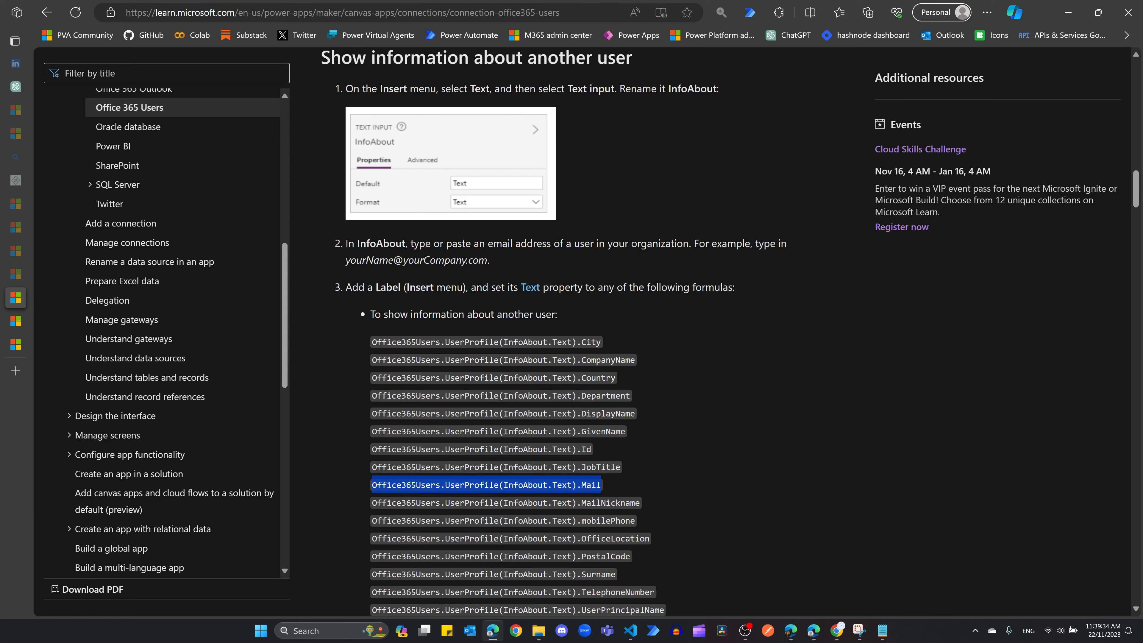
key(alt+Tab)
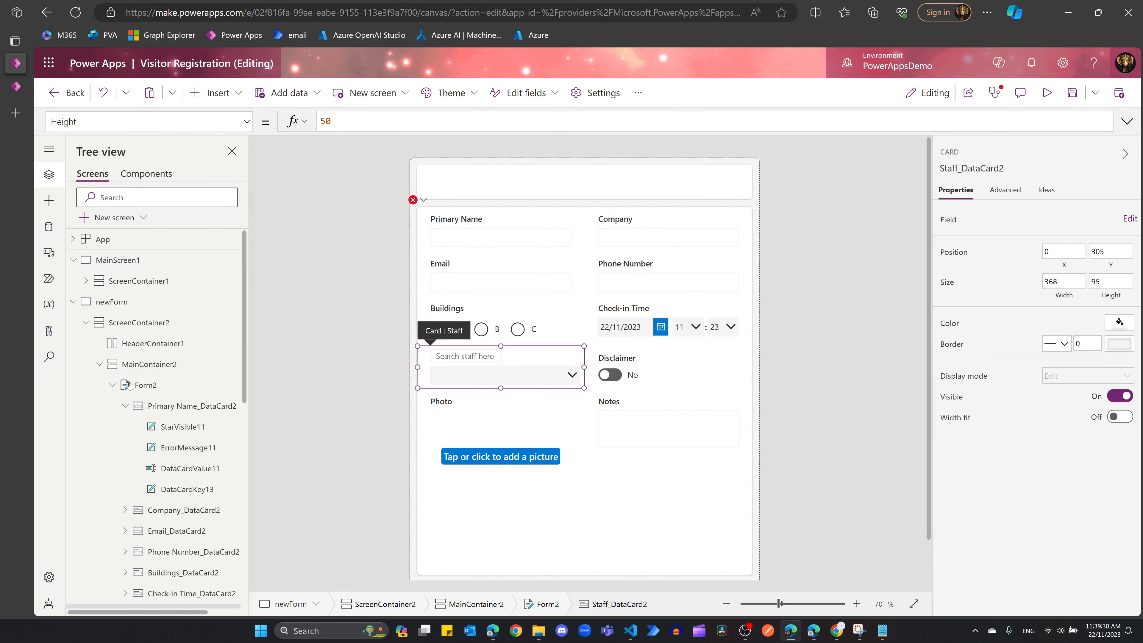
Step: Paste Office365Users.UserProfile().Mail into SendEmailV2( in OnSuccess, dropping the InfoAbout.Text argument
click(147, 387)
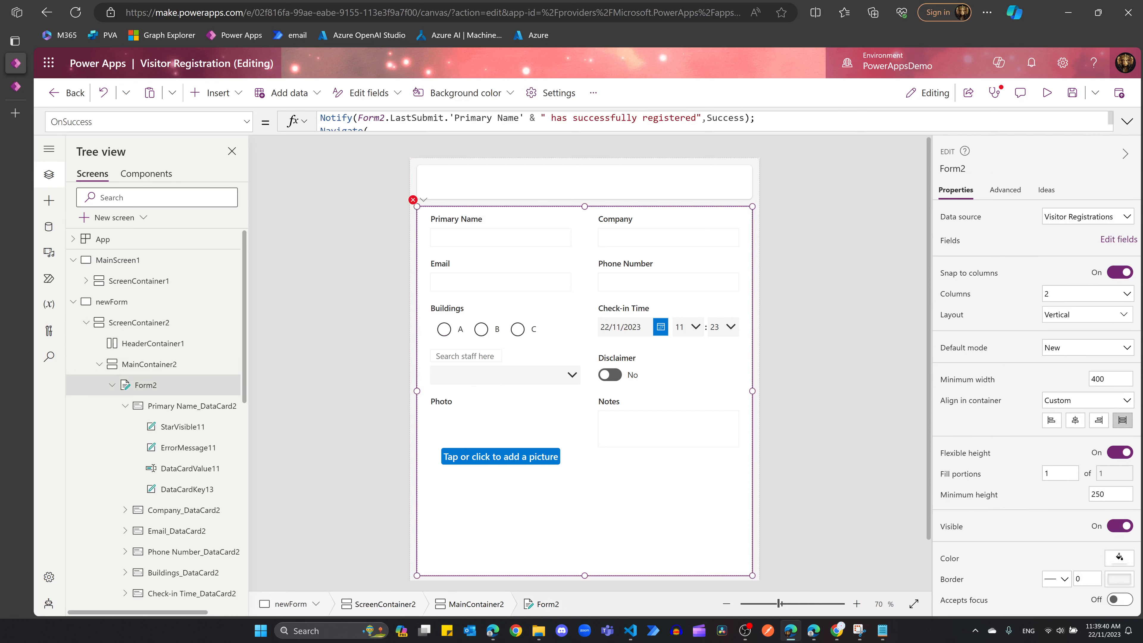
click(1128, 121)
click(478, 182)
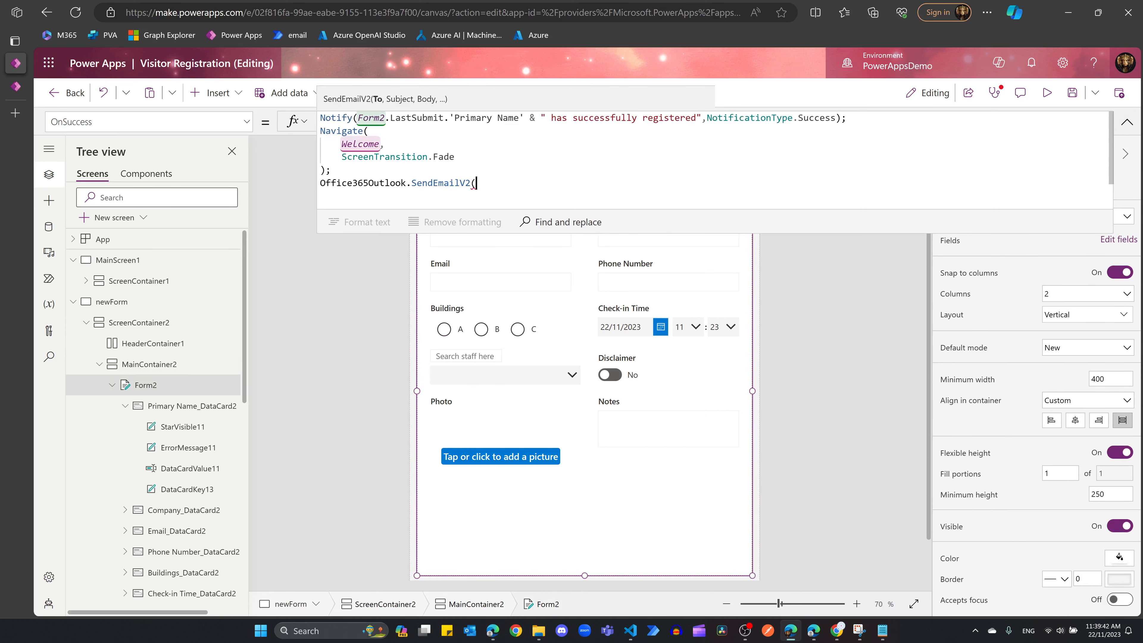
text(Office365Users.UserProfile(InfoAbout.Text).Mail)
click(696, 183)
key(BackSpace)
key(BackSpace)
key(BackSpace)
key(BackSpace)
key(BackSpace)
key(BackSpace)
key(BackSpace)
key(BackSpace)
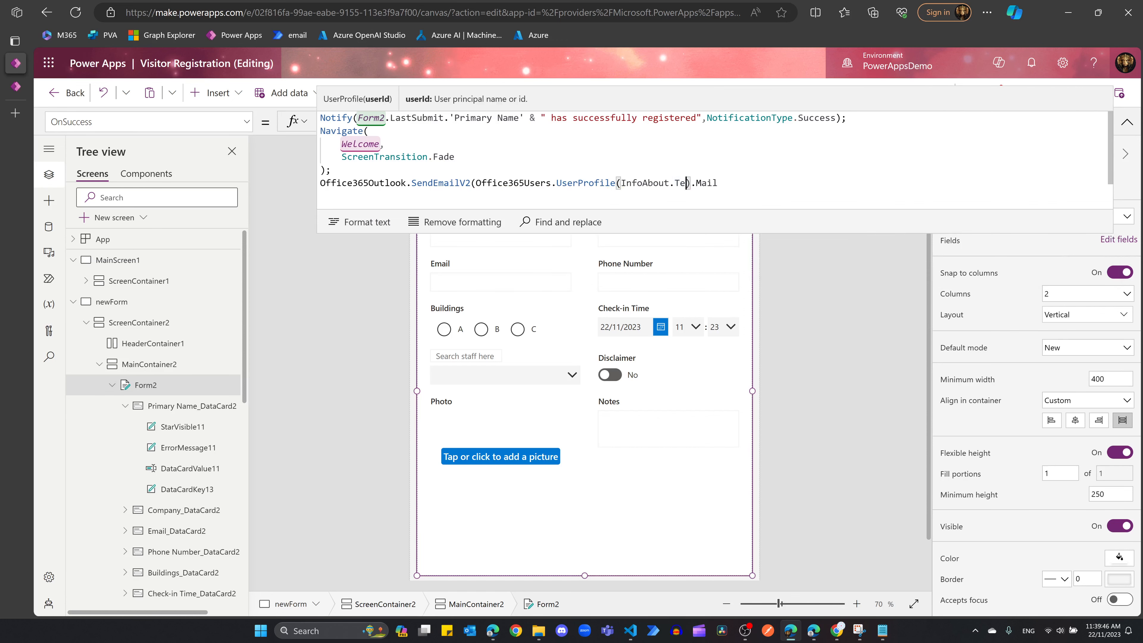
key(BackSpace)
key(BackSpace)
key(BackSpace)
key(BackSpace)
key(BackSpace)
key(BackSpace)
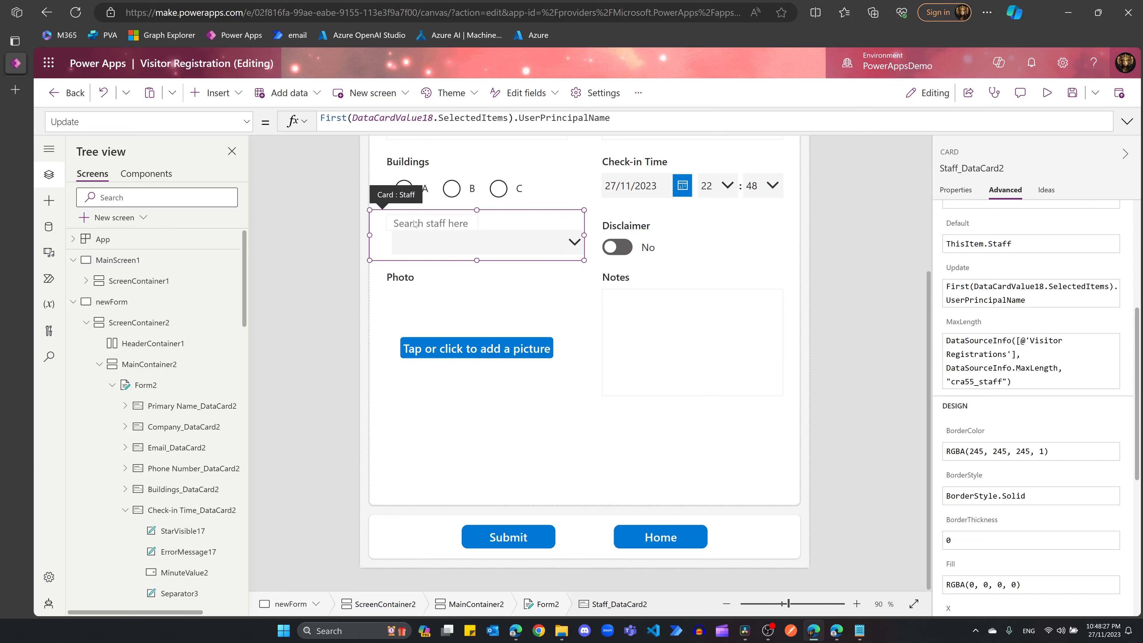
drag(610, 118, 520, 117)
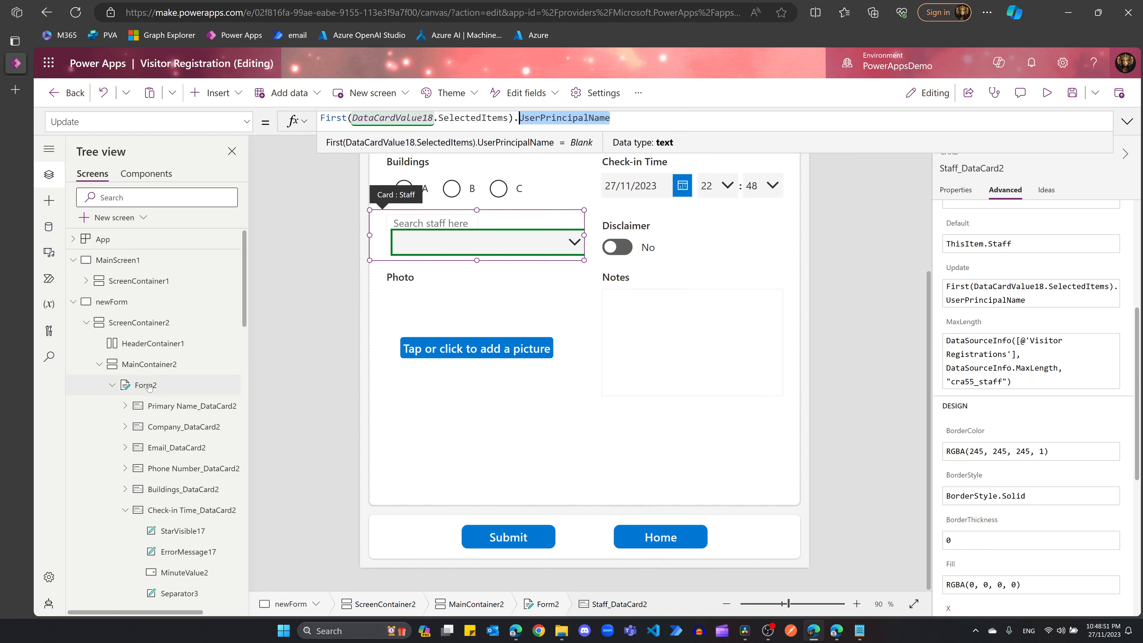
Step: Fill in SendEmailV2: staff recipient, subject "Your visitor is waiting", body naming visitor and building
click(135, 385)
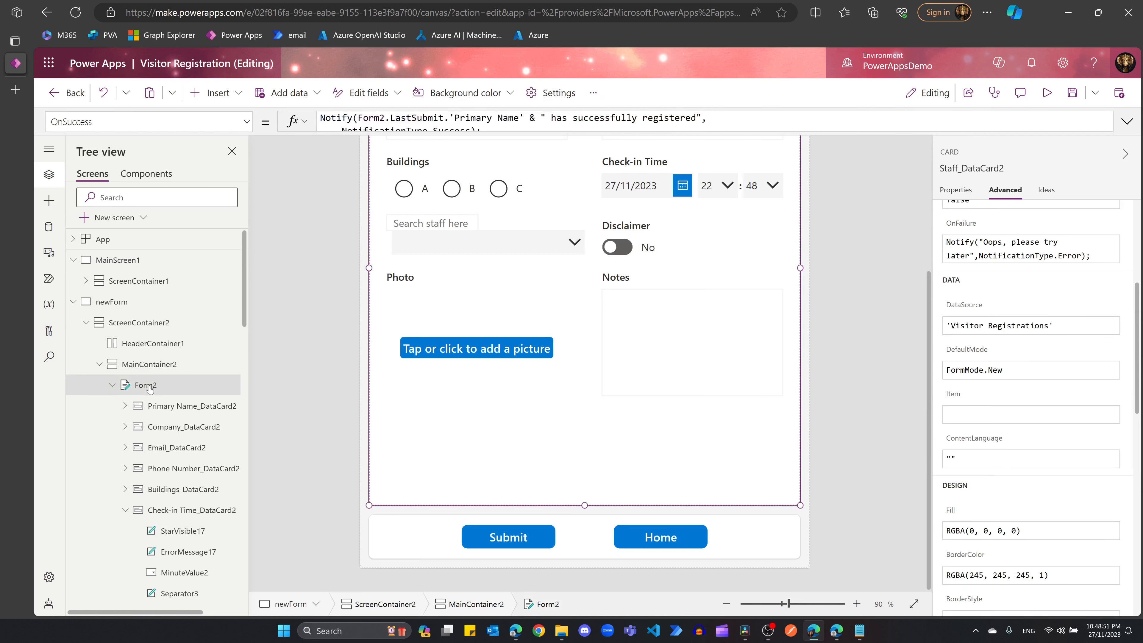
click(1127, 120)
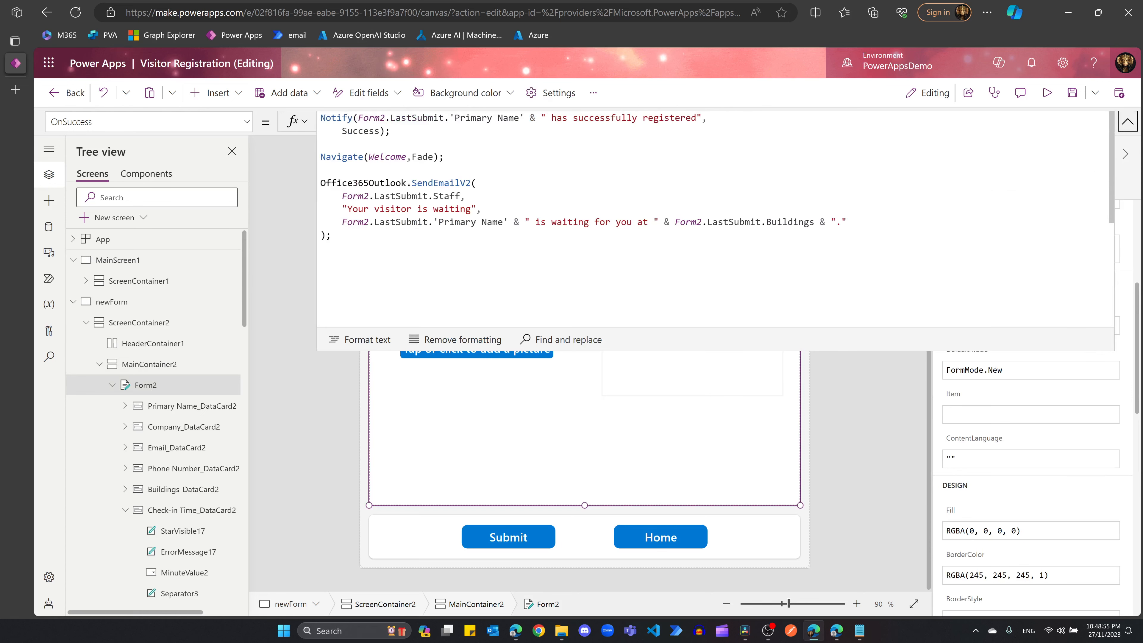
drag(320, 183, 471, 182)
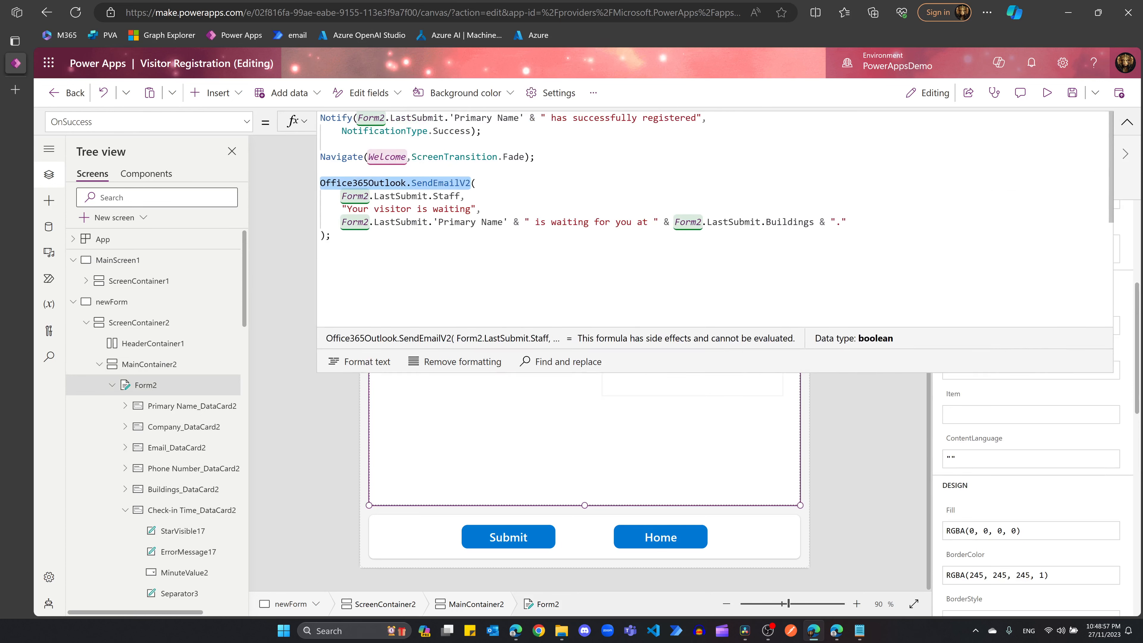
click(465, 196)
drag(341, 196, 460, 196)
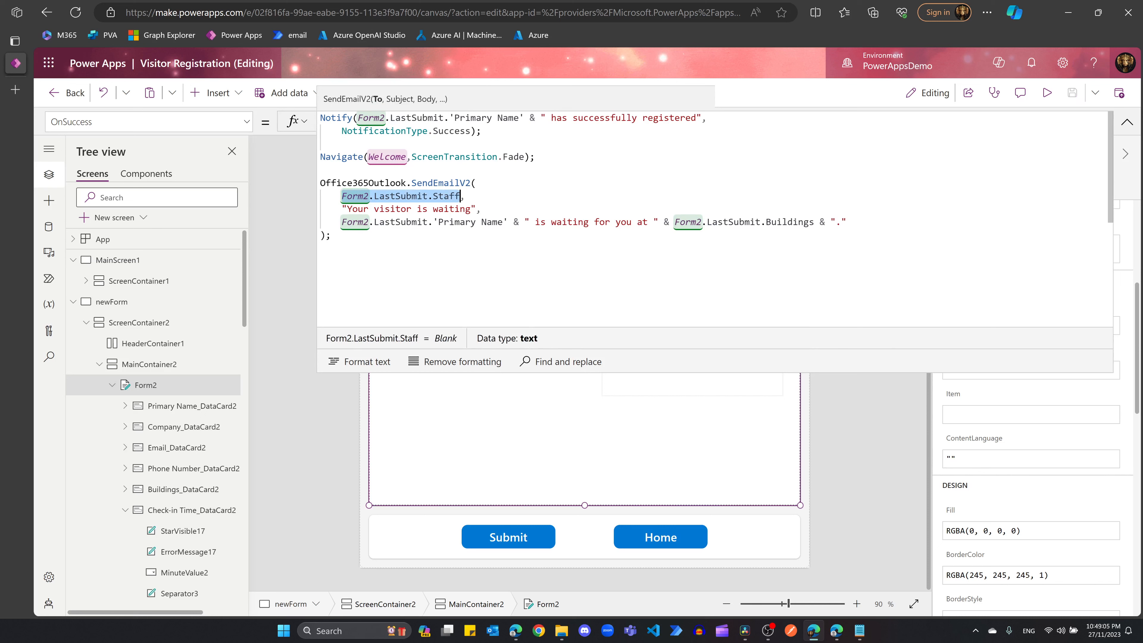
drag(346, 208, 471, 208)
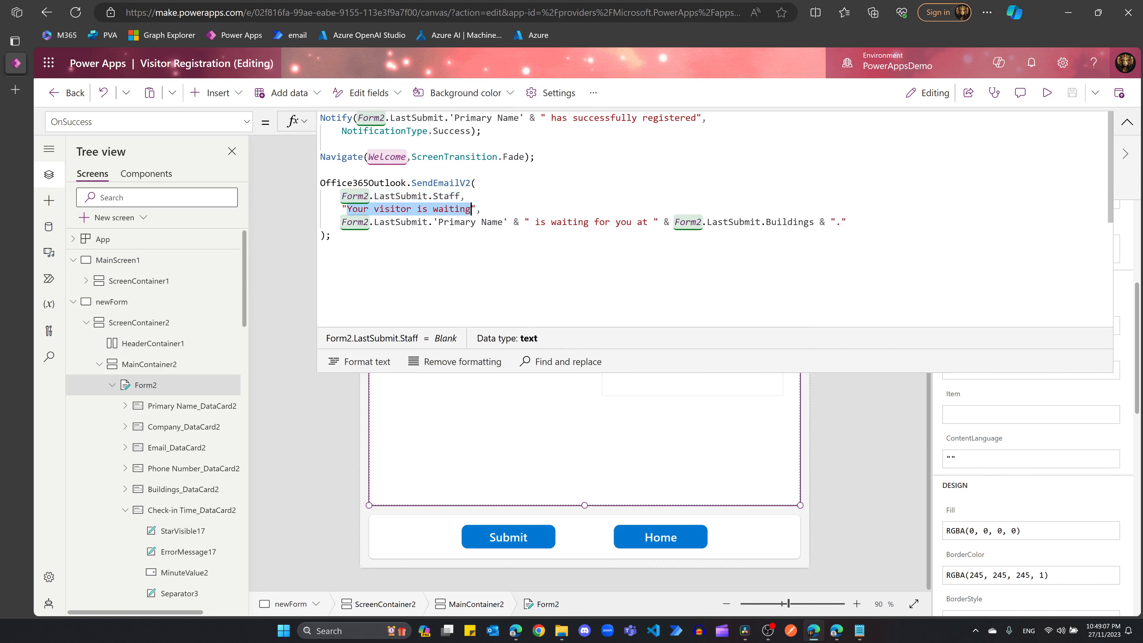
drag(342, 222, 832, 222)
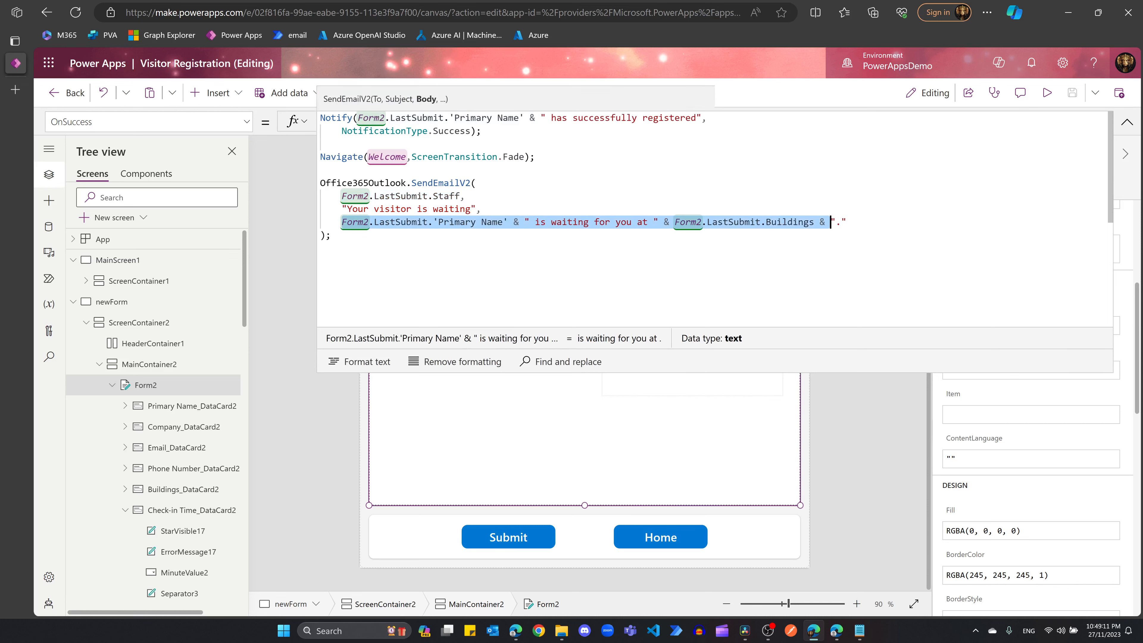
click(331, 235)
drag(341, 222, 502, 222)
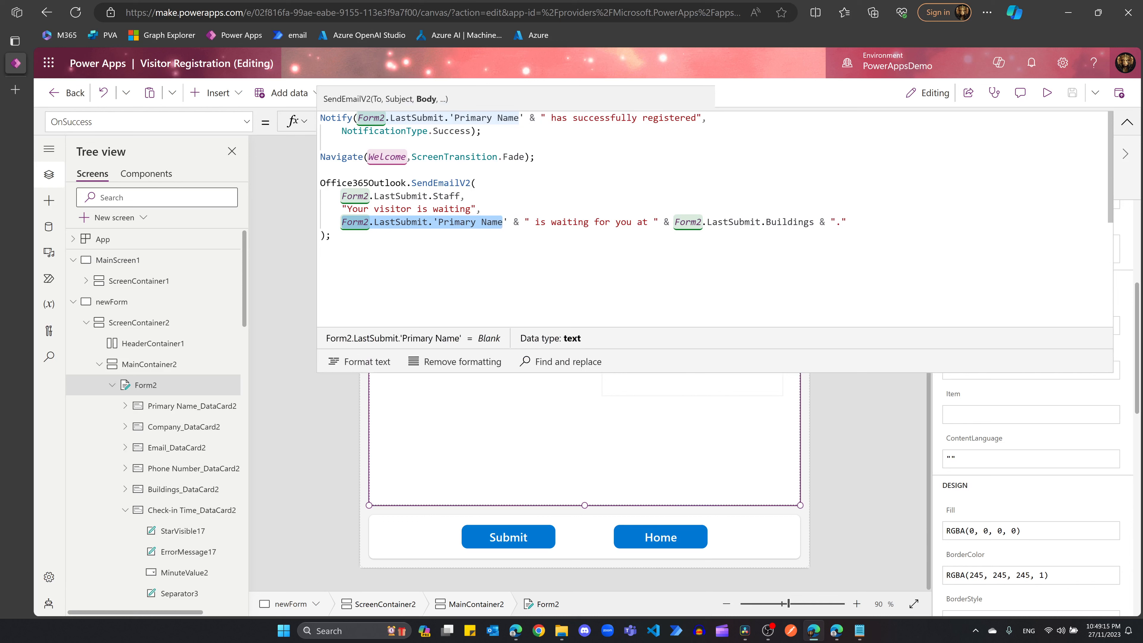
drag(707, 222, 820, 223)
click(756, 223)
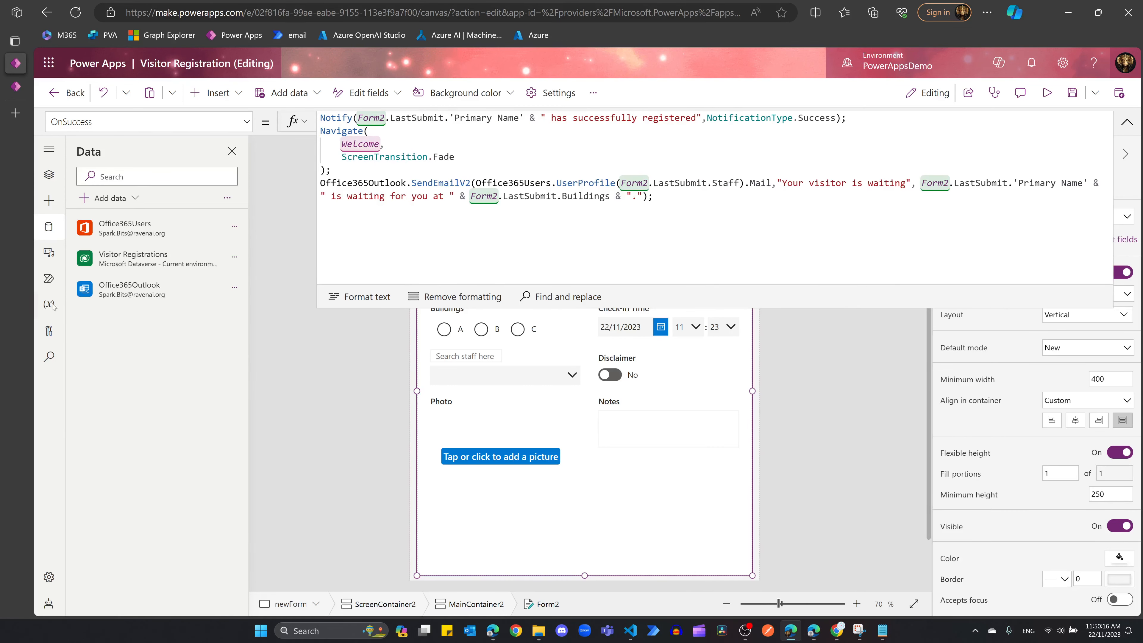
Step: Add the existing Microsoft Teams connection as a data source and expand Form2's OnSuccess formula
click(122, 200)
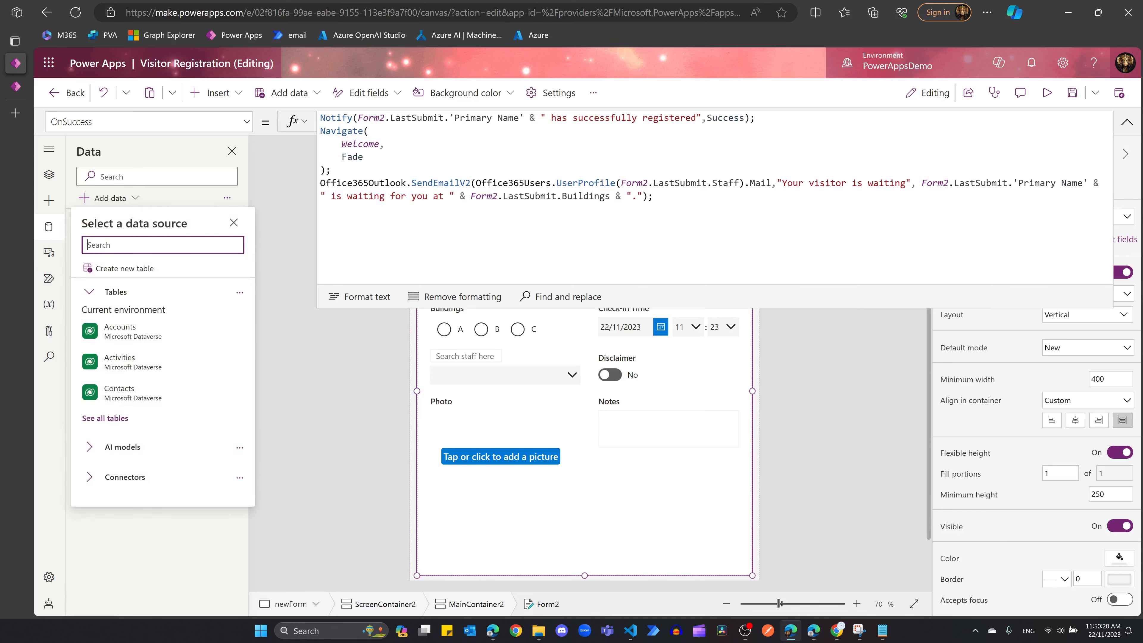
text(Teams)
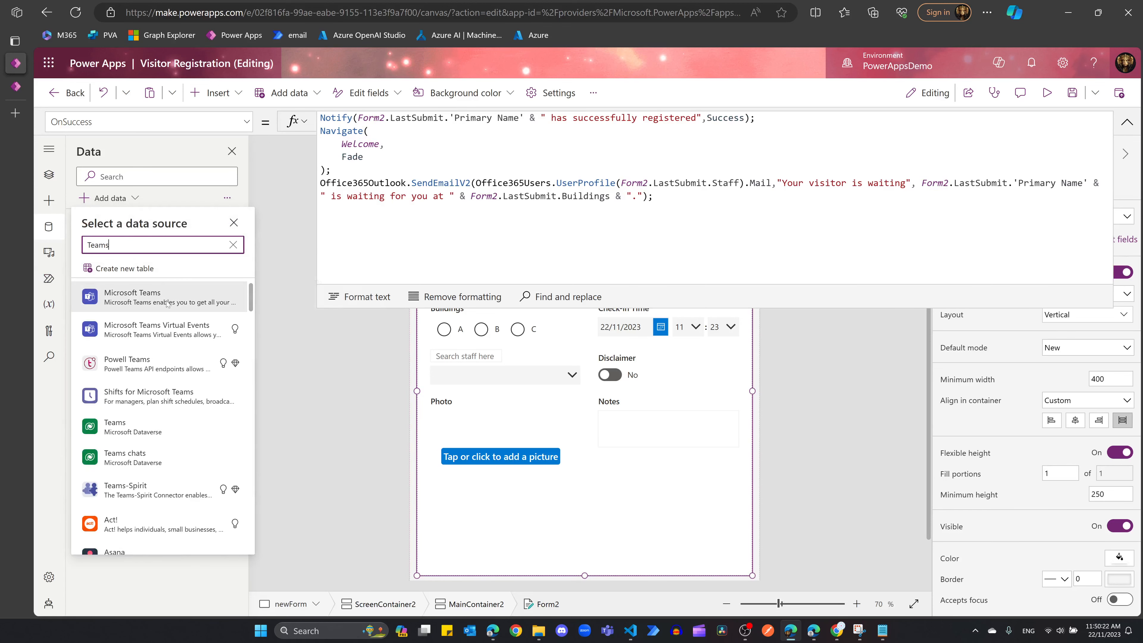
click(137, 300)
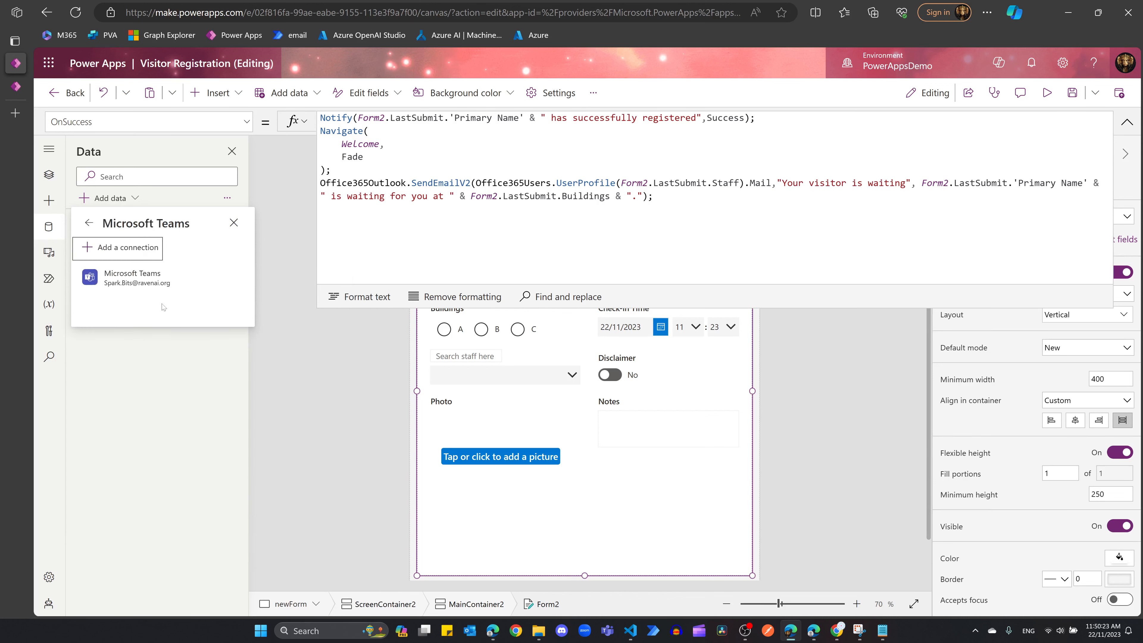
click(143, 285)
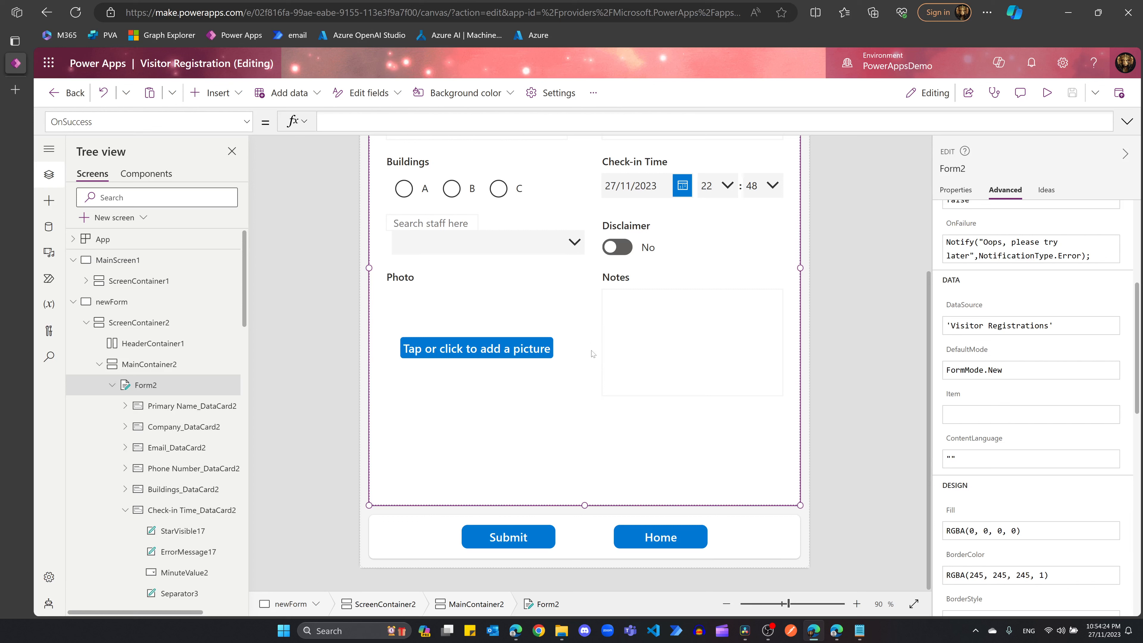
click(1126, 121)
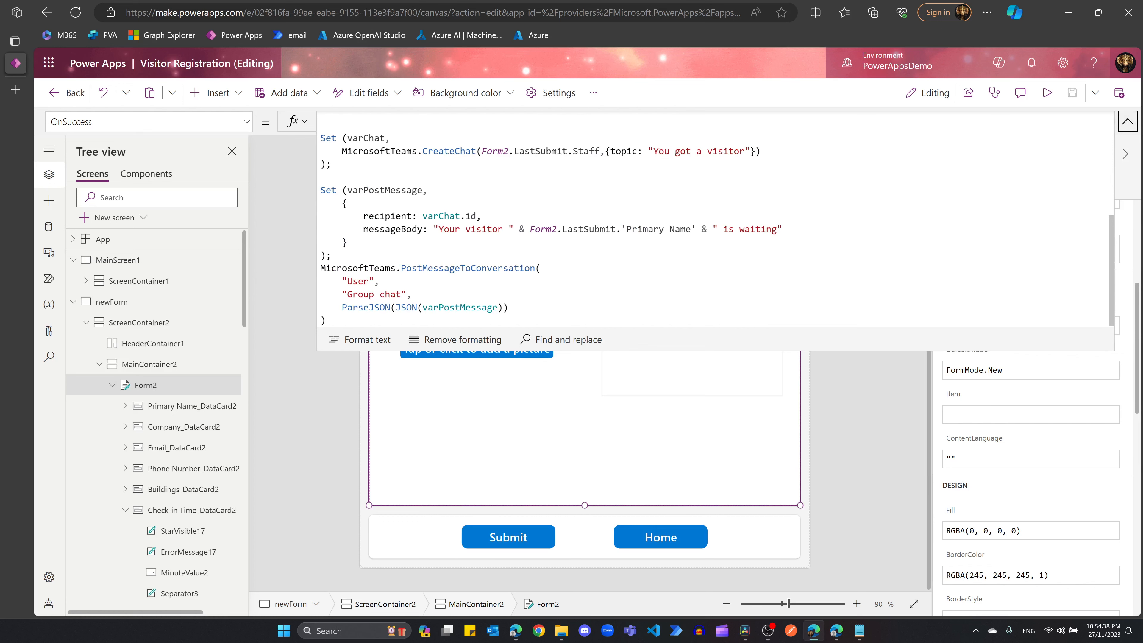
Step: Review the CreateChat and PostMessageToConversation calls in Form2's OnSuccess formula
drag(422, 151, 477, 151)
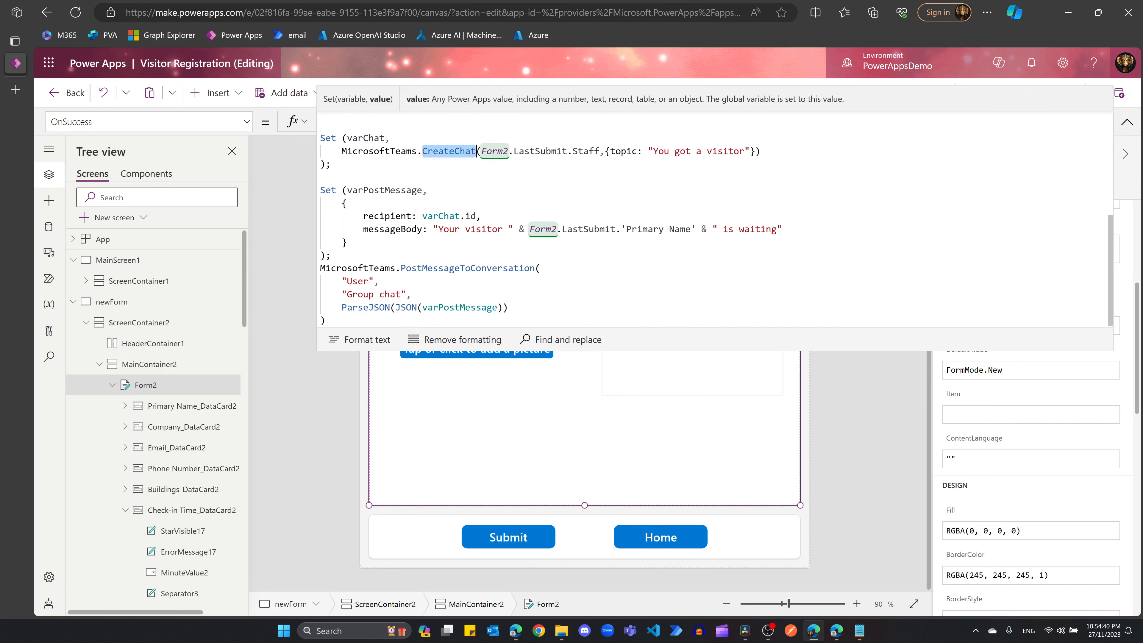
drag(401, 268, 534, 268)
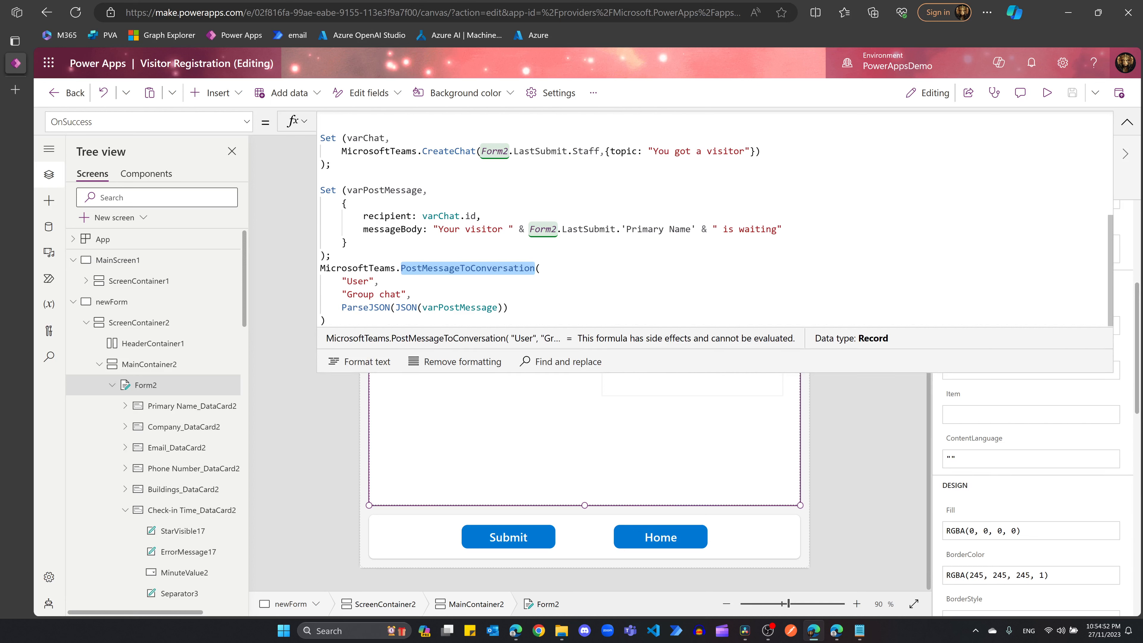
drag(341, 151, 658, 152)
Step: Delete the 'You got a visitor' topic from CreateChat, leaving an empty string
click(643, 151)
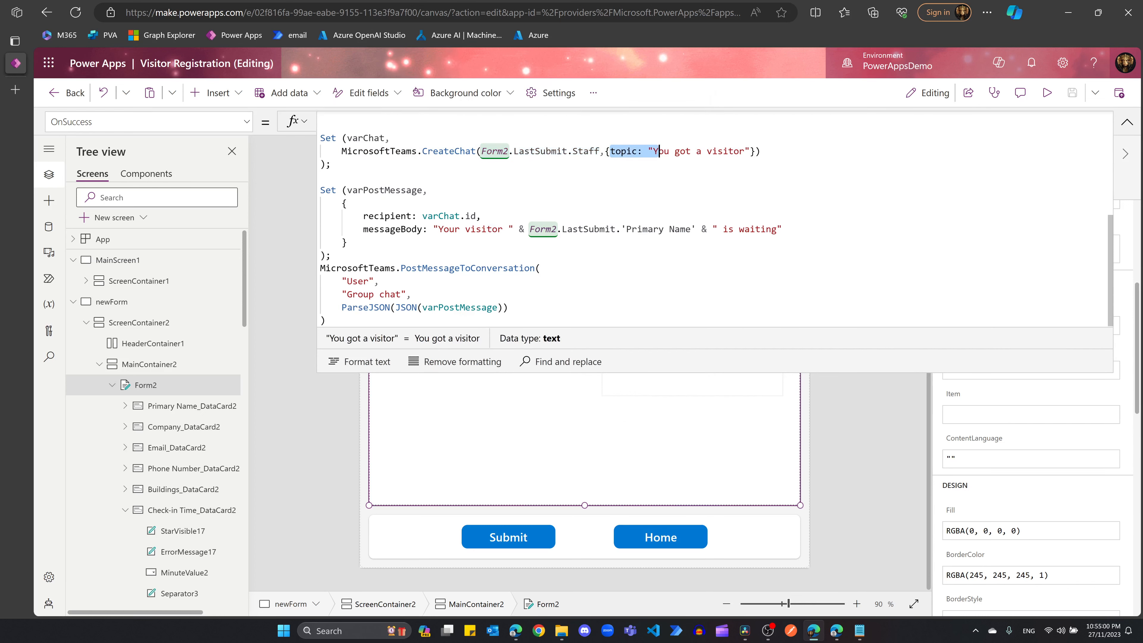
click(332, 164)
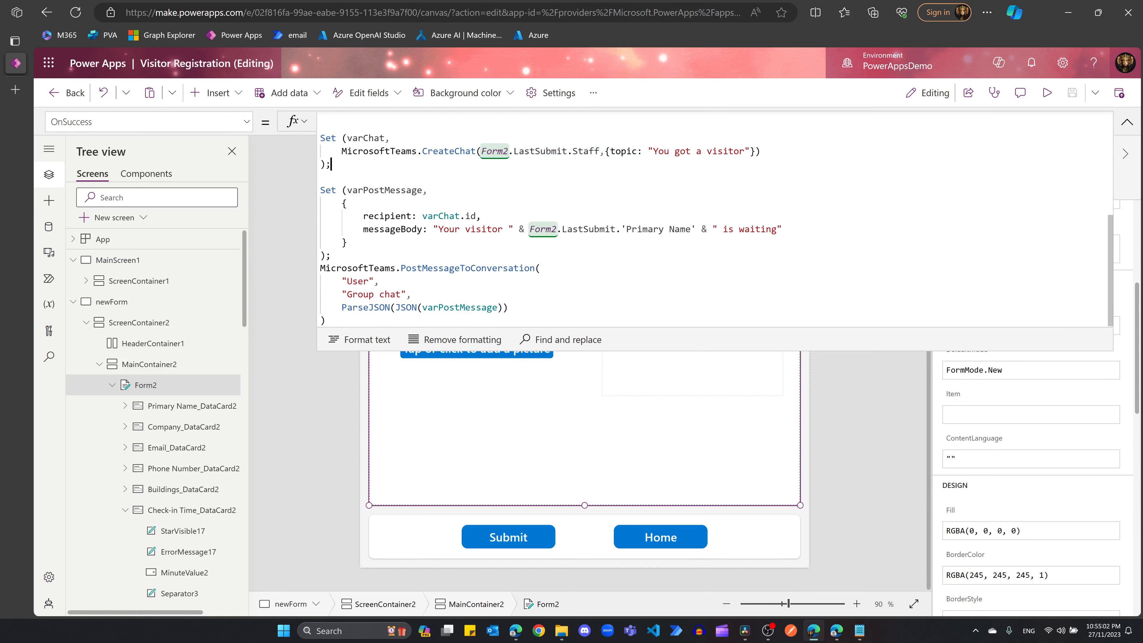
drag(745, 151, 660, 151)
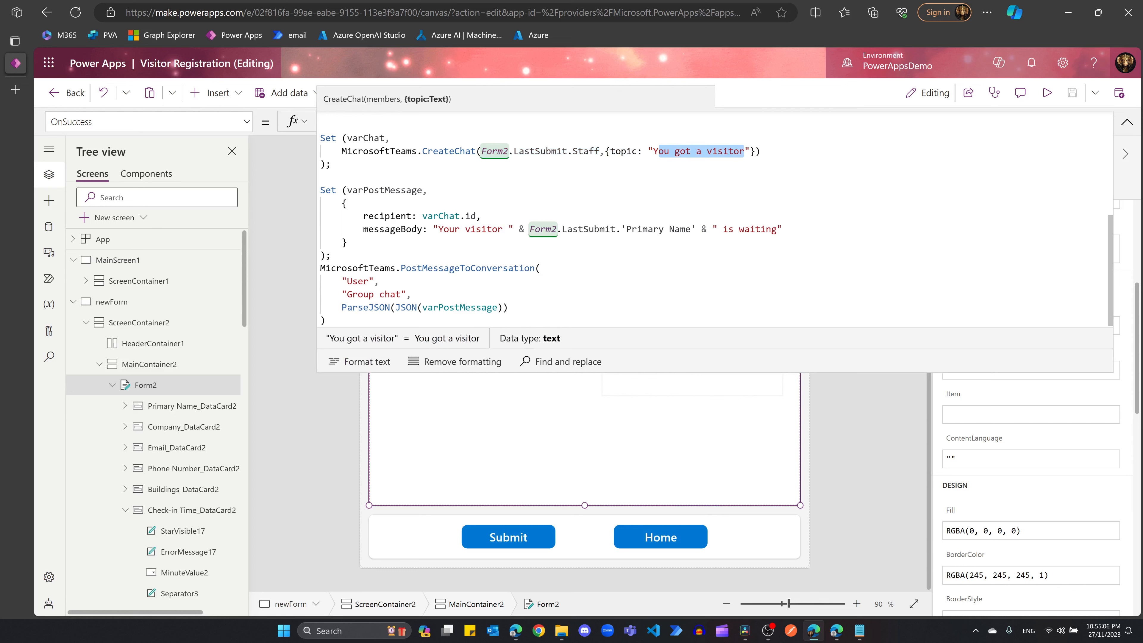
drag(659, 151, 653, 151)
key(BackSpace)
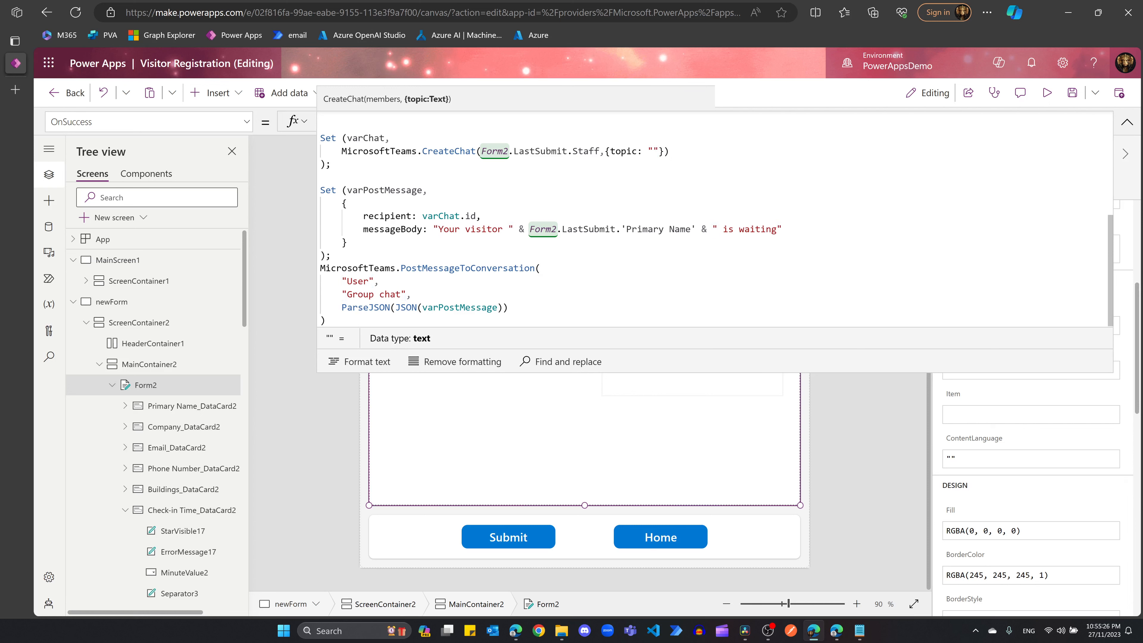
Step: Review the varChat and varPostMessage variables, including the chat id recipient and message text
mouse_move(342, 151)
mouse_down()
mouse_move(407, 152)
mouse_move(347, 138)
mouse_up()
click(428, 190)
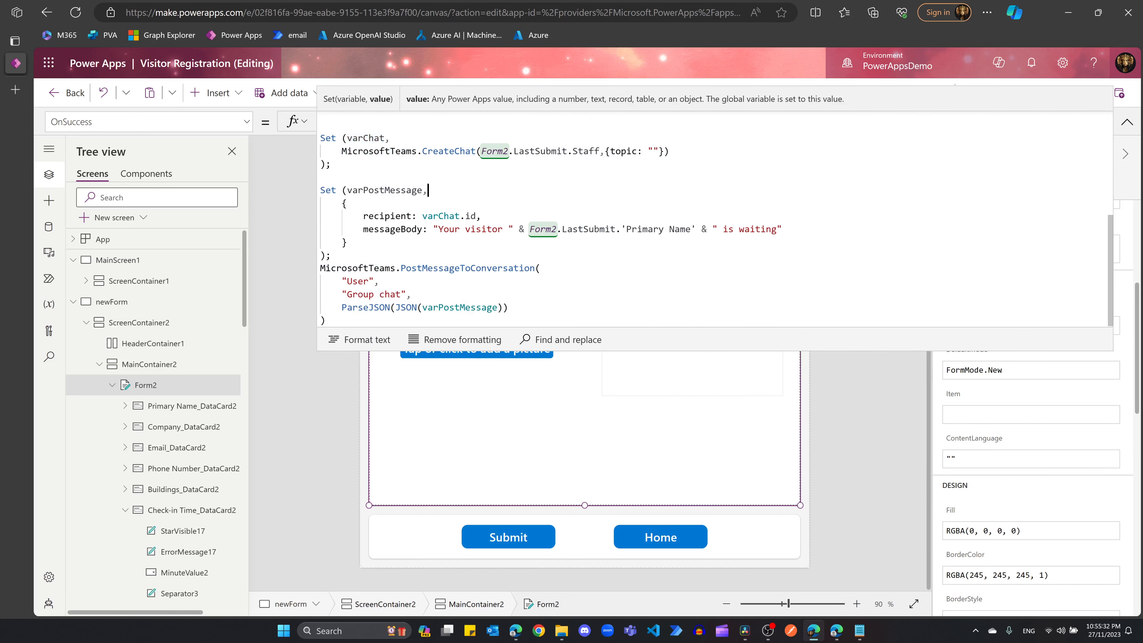
drag(347, 190, 423, 190)
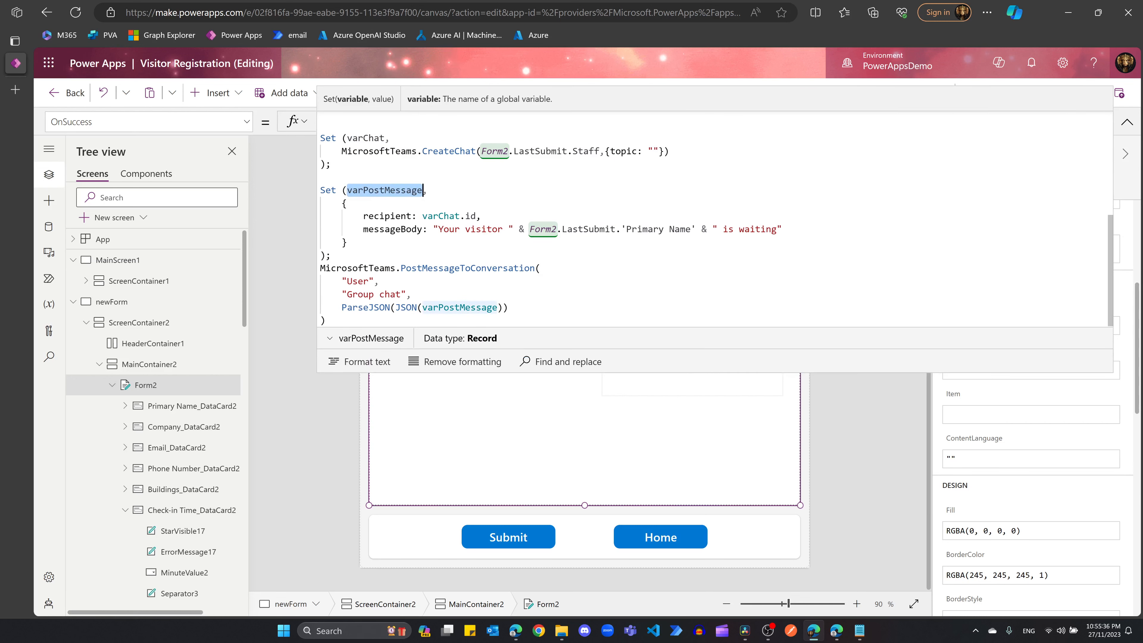
click(347, 242)
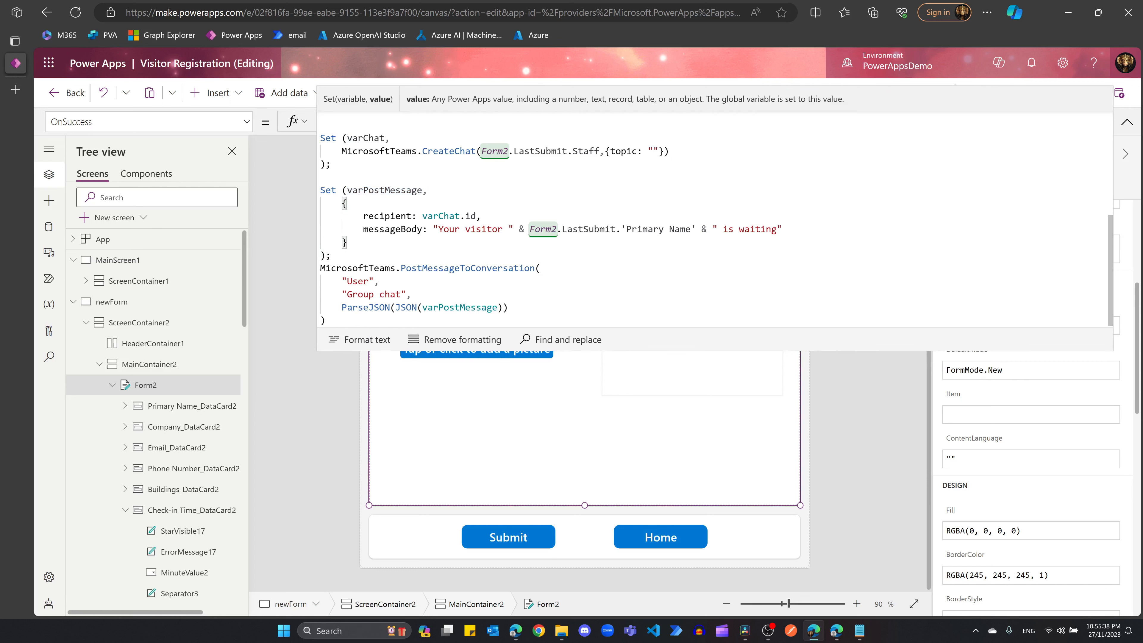
drag(478, 216, 422, 216)
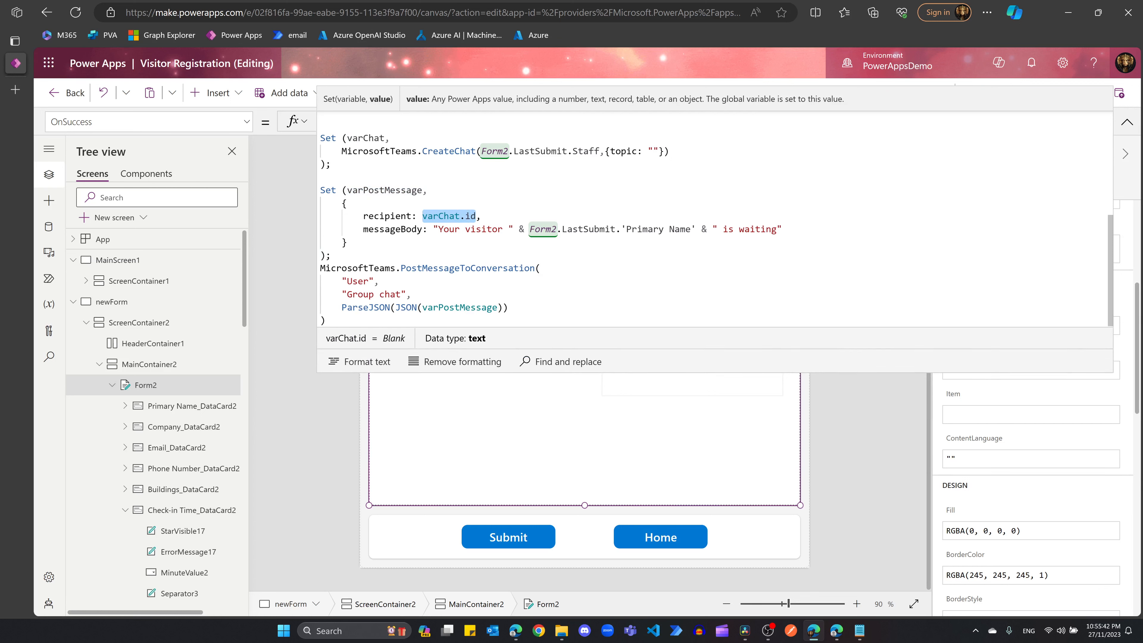
drag(433, 228, 782, 229)
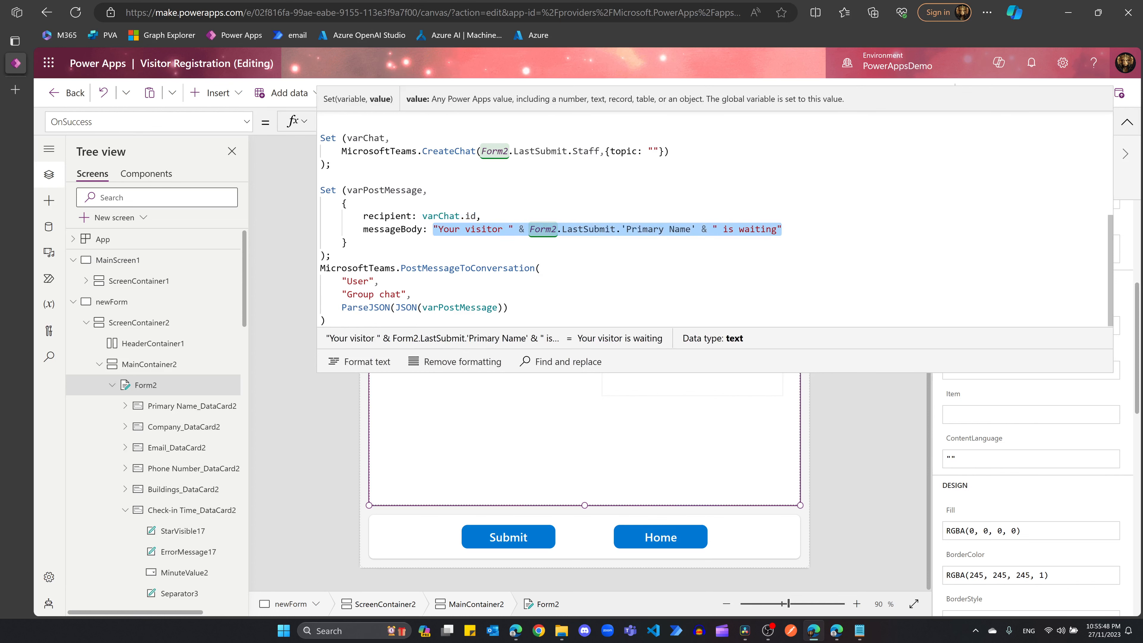
click(367, 217)
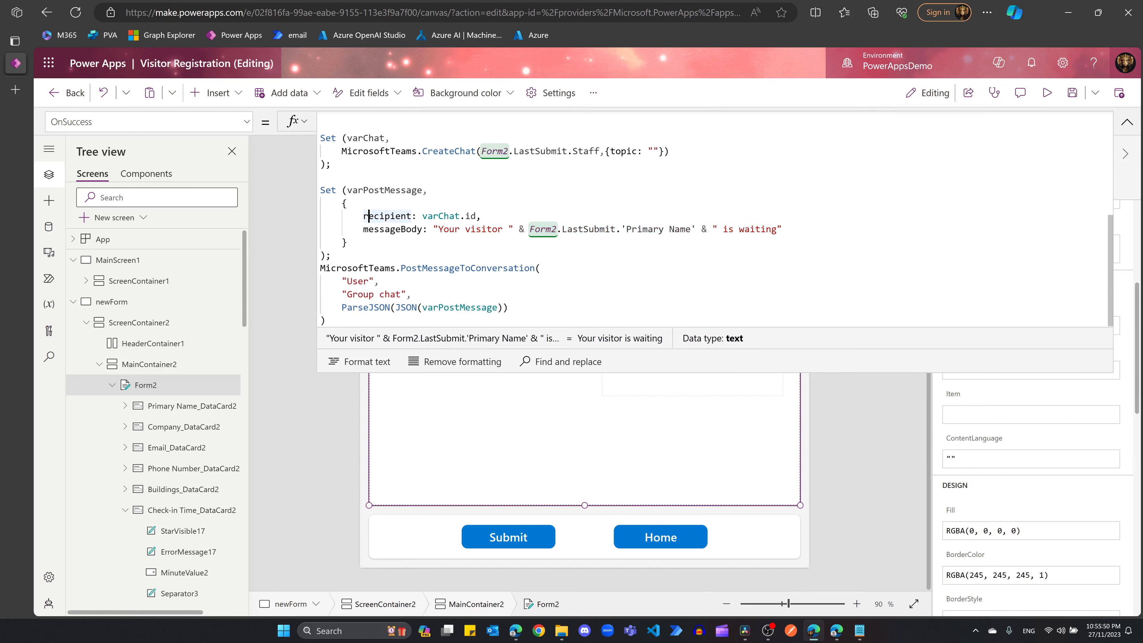
drag(364, 216, 423, 228)
click(347, 242)
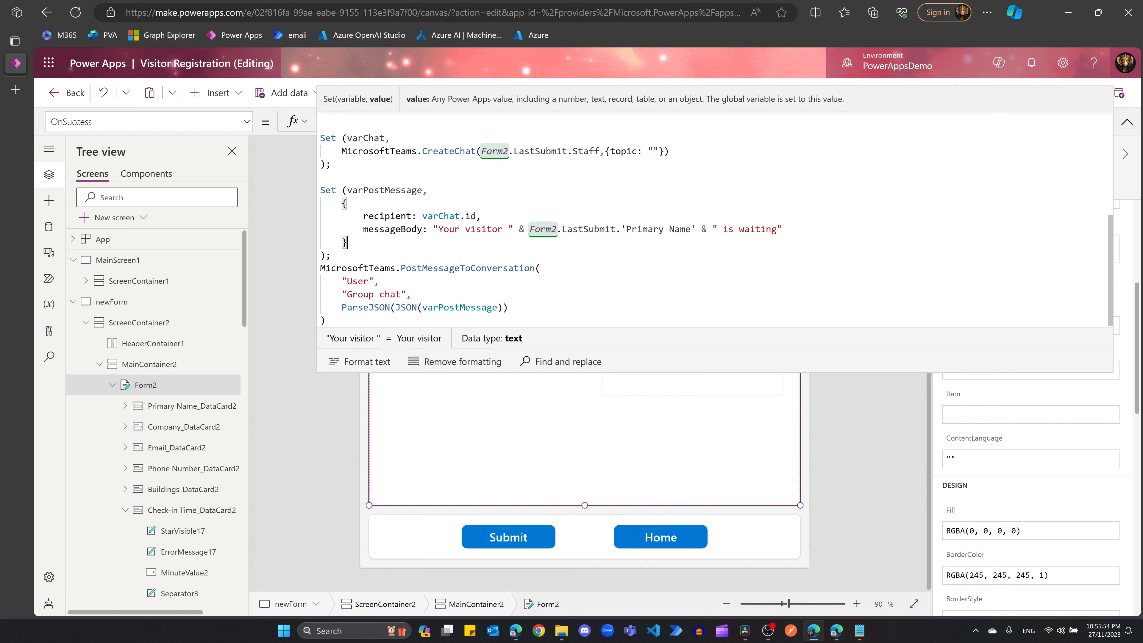
Step: Review PostMessageToConversation's arguments: User poster, Group chat location and ParseJSON message body
drag(320, 268, 541, 269)
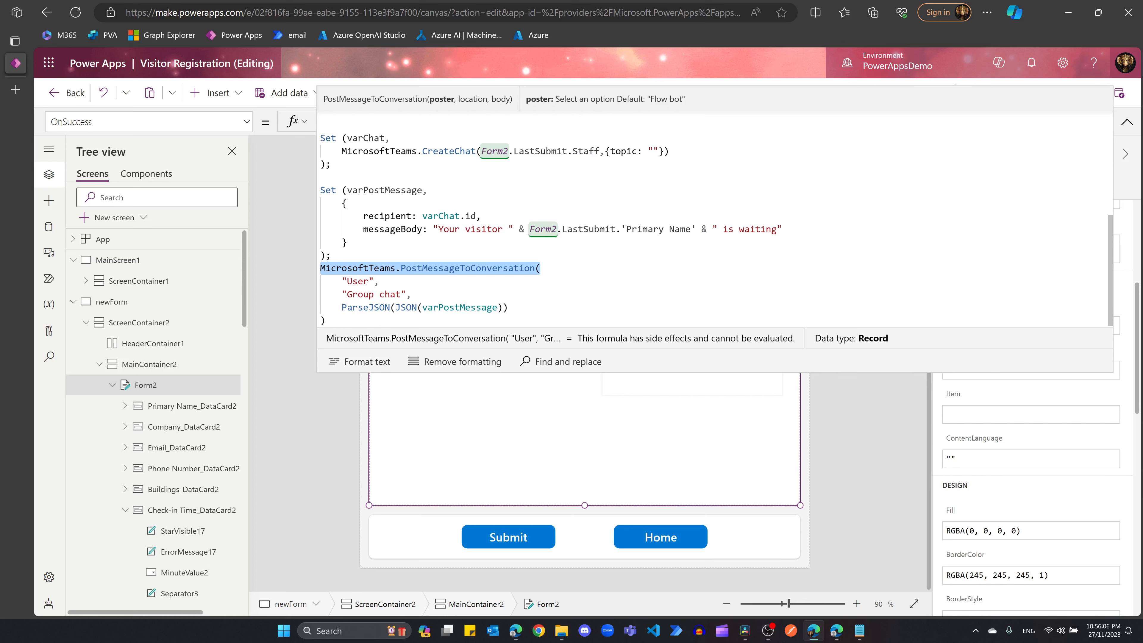
double_click(359, 282)
drag(347, 295, 401, 294)
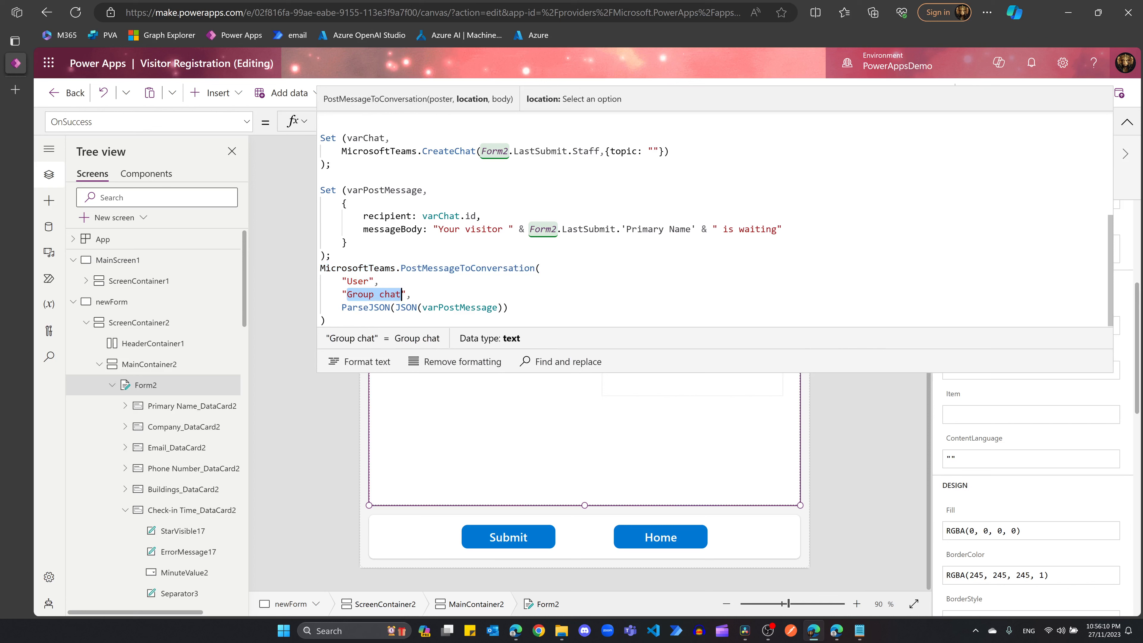
click(380, 294)
drag(342, 308, 417, 307)
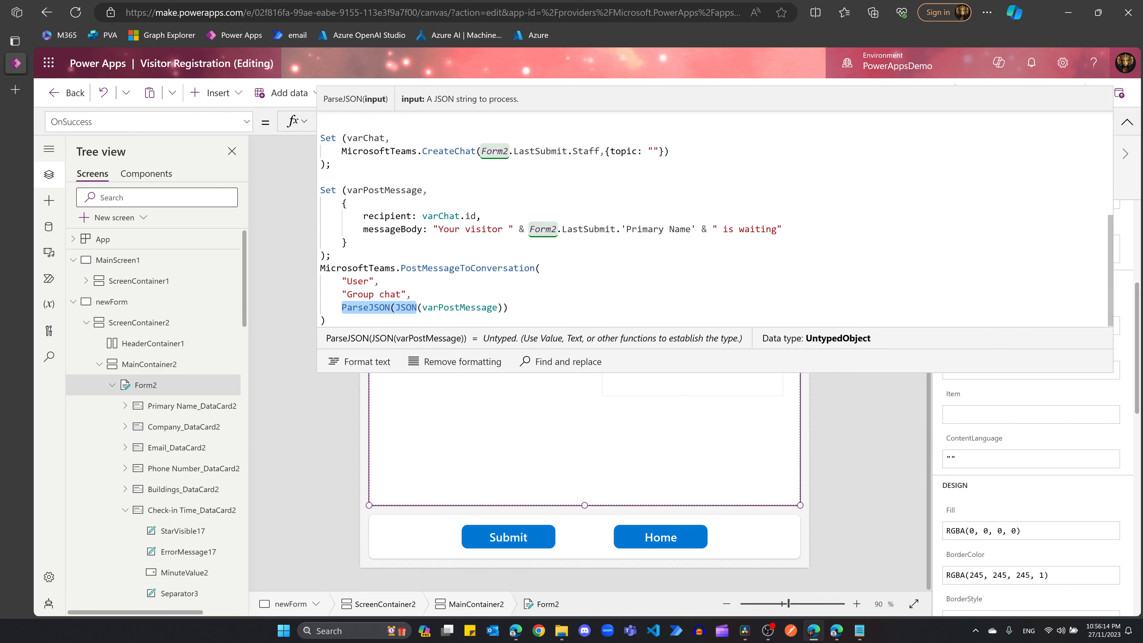
drag(363, 229, 778, 229)
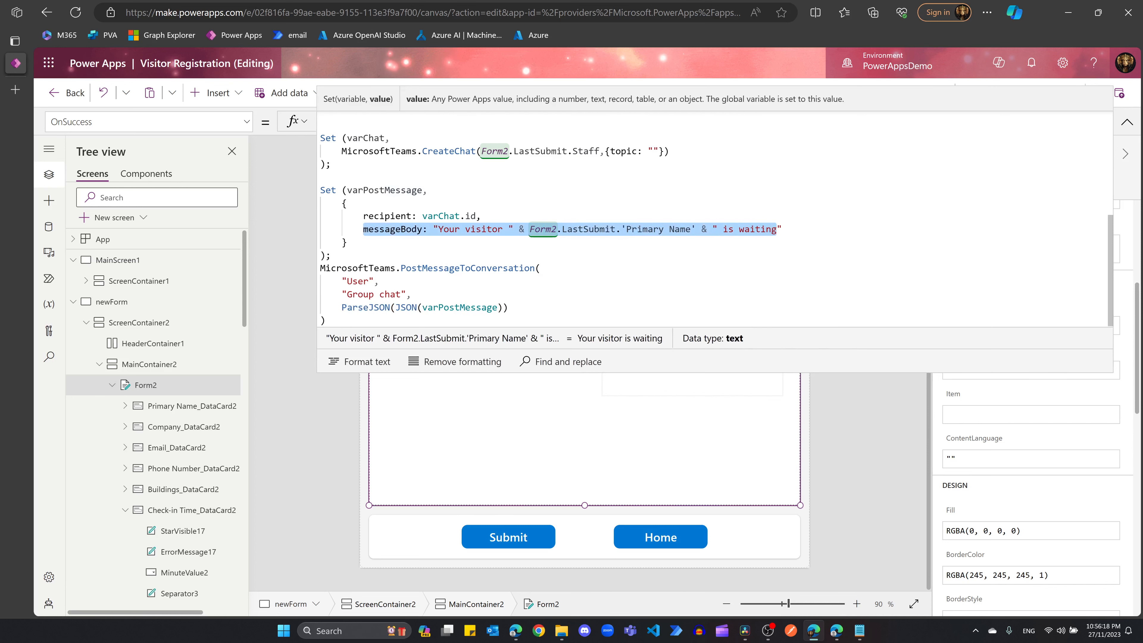
click(412, 294)
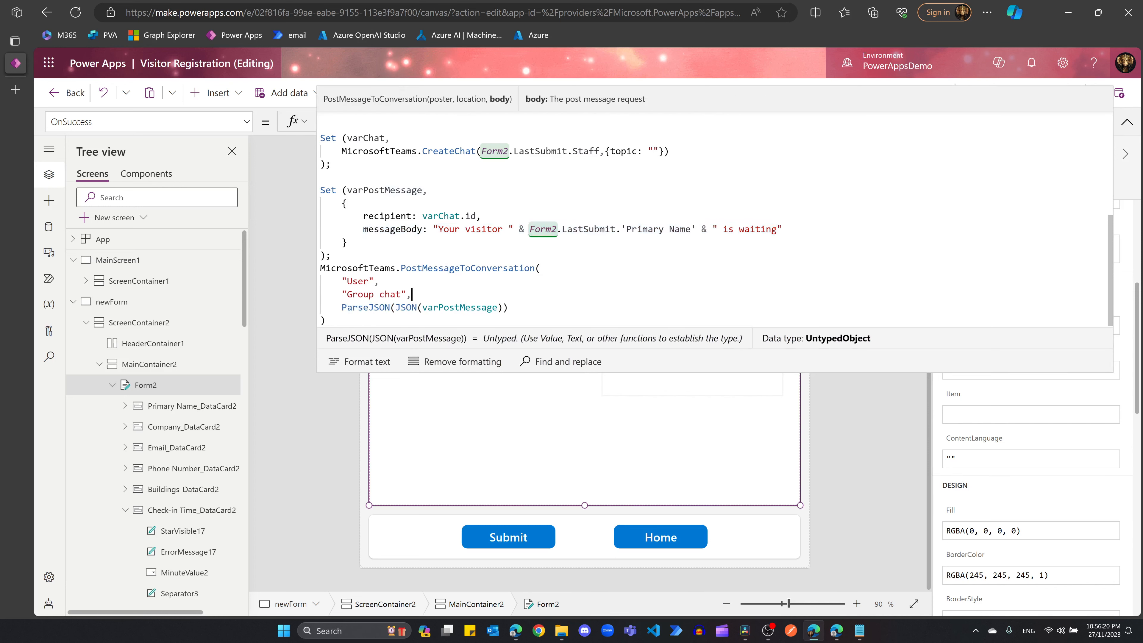
drag(401, 268, 535, 268)
drag(341, 308, 503, 307)
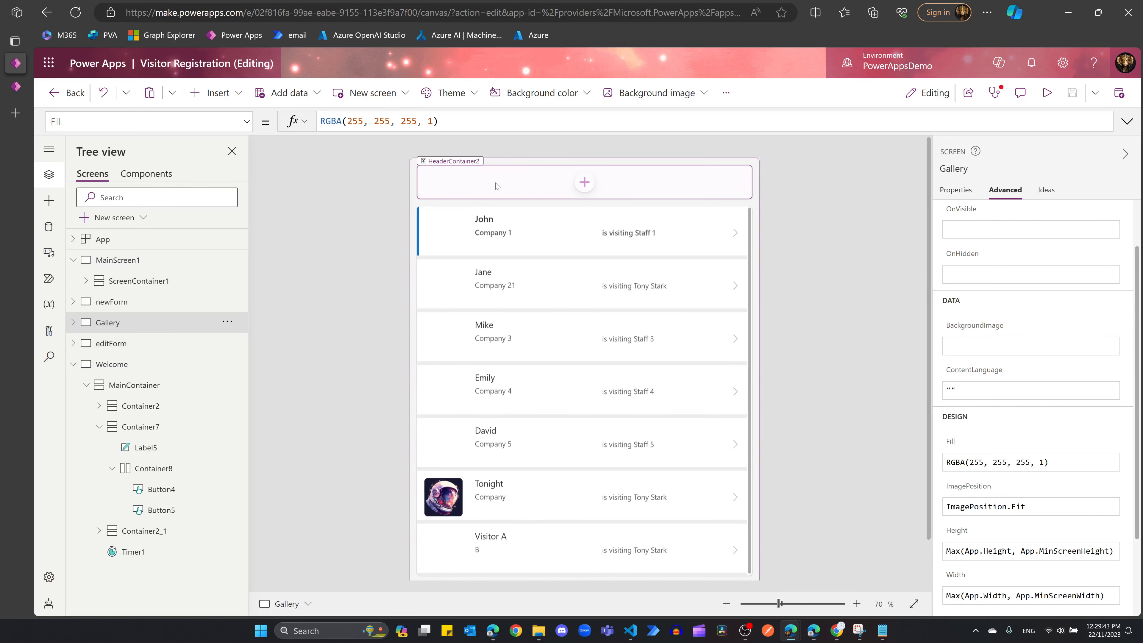
Step: Select the header container and ask Copilot to "Add a date picker"
scroll(546, 514, down, 2)
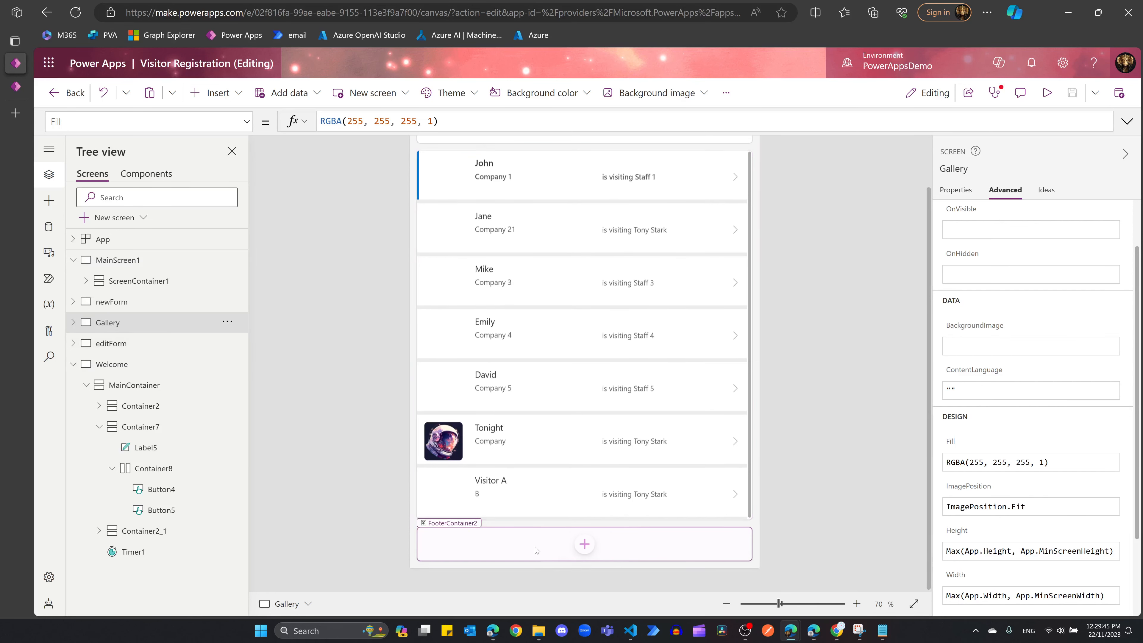
scroll(589, 155, up, 2)
click(589, 178)
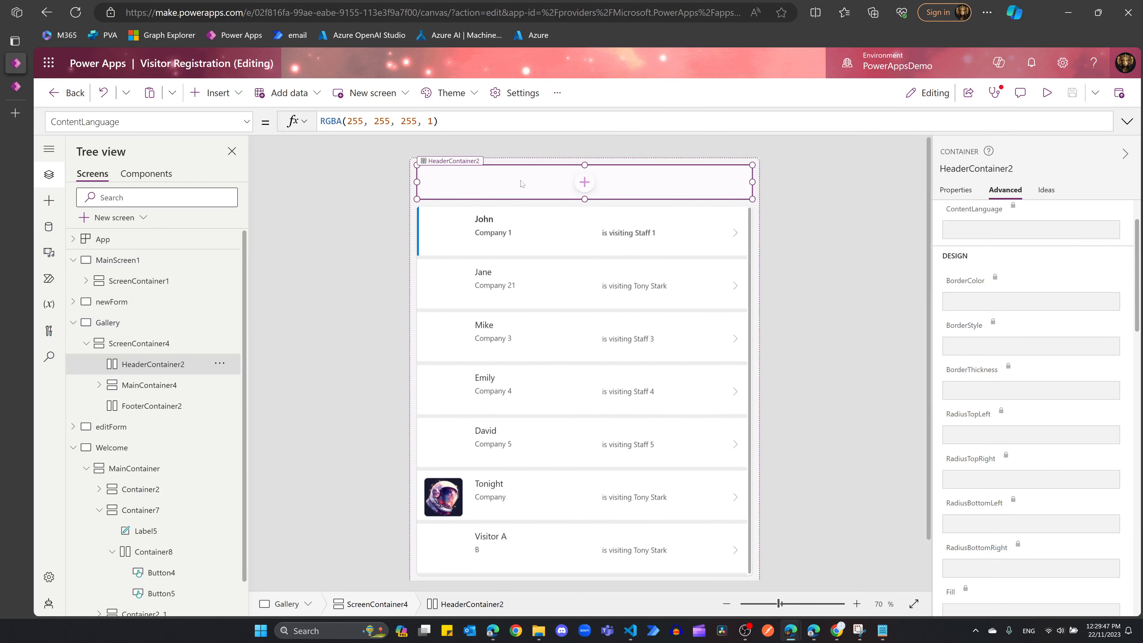
click(998, 62)
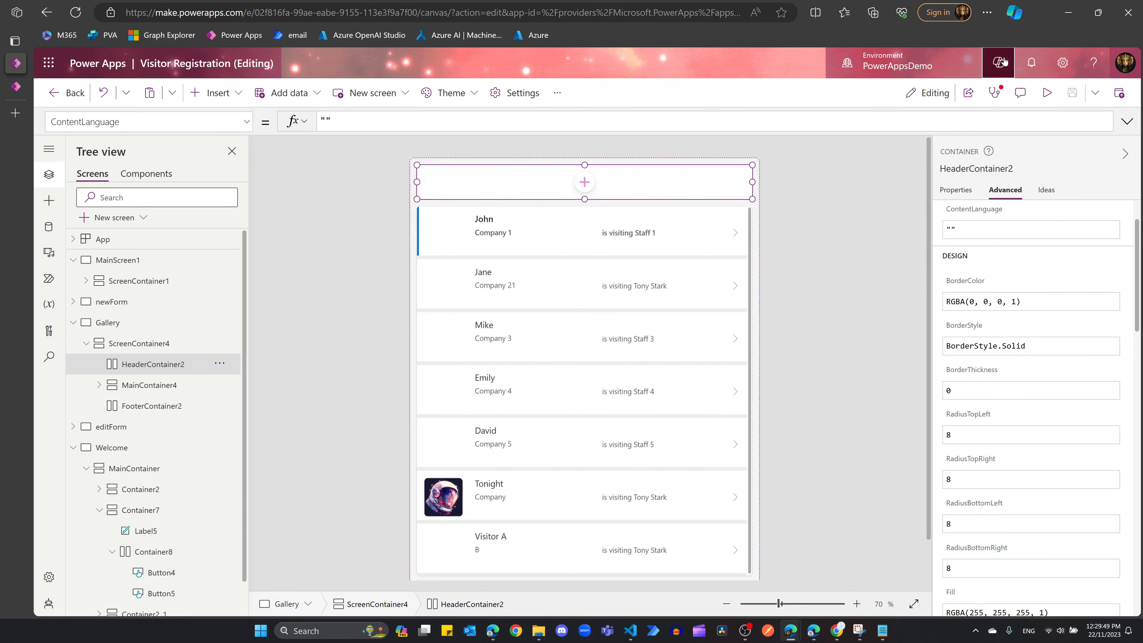
click(1002, 532)
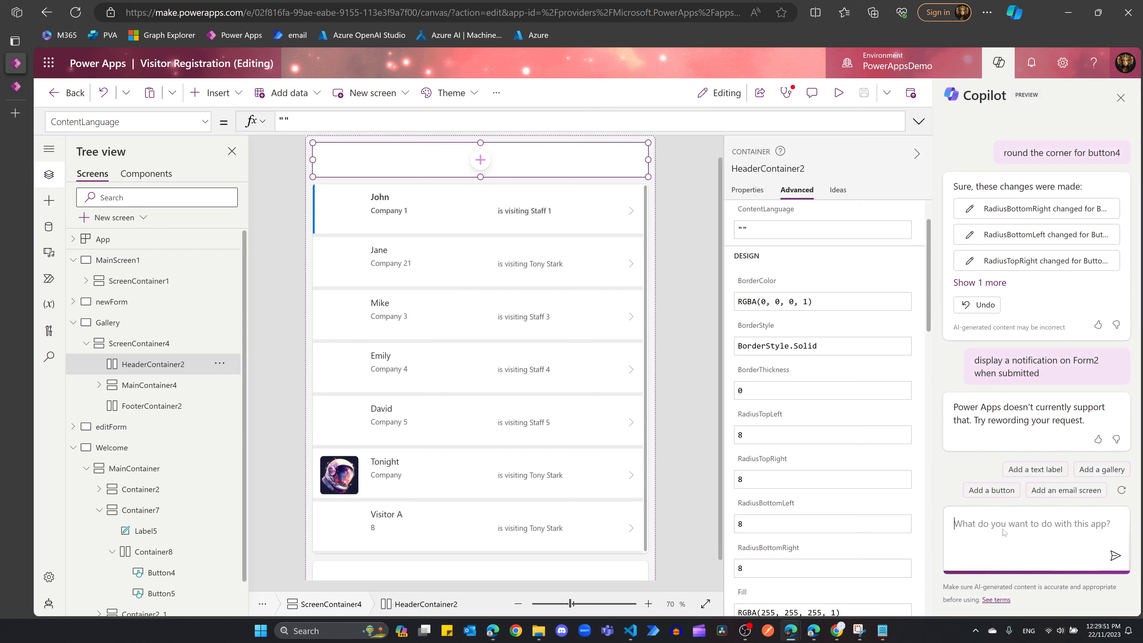
text(Add a )
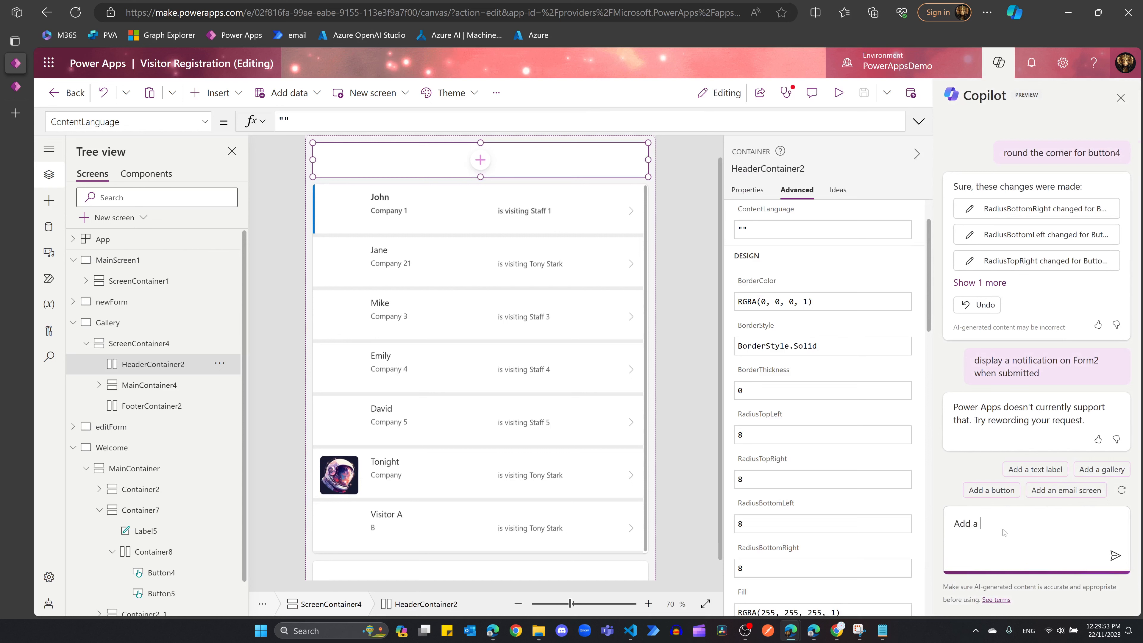
text(data)
key(BackSpace)
text(e picker)
key(Return)
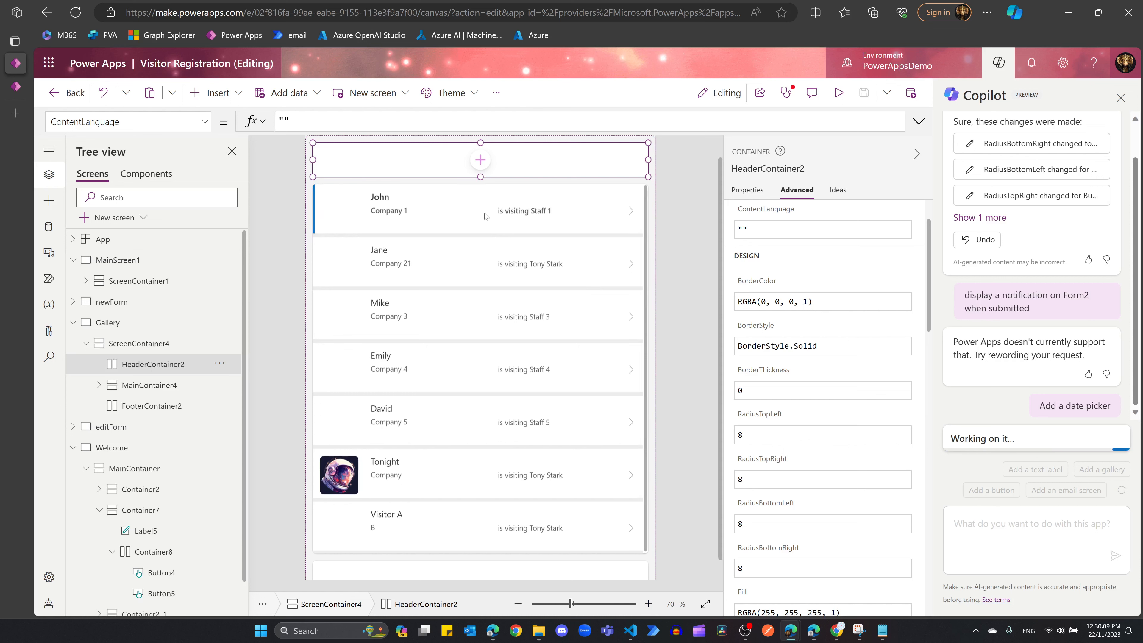
Step: Ask Copilot to "Sort the Gallery2 on Check-in time Descending", which it declines
click(1014, 527)
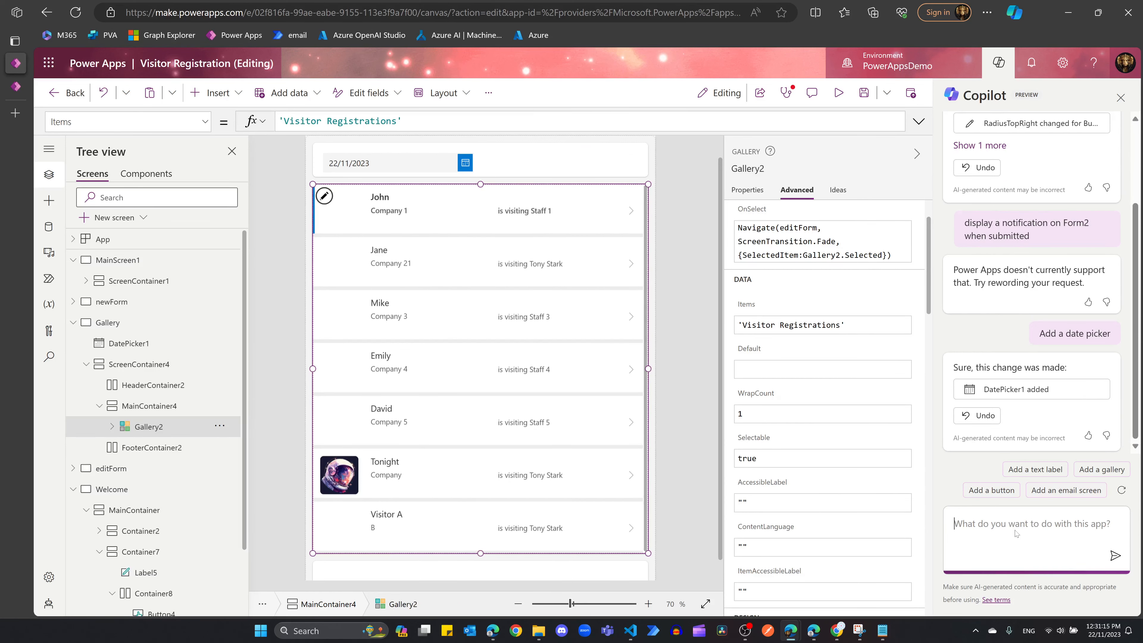
text(Sort the Gallery2 on Check-)
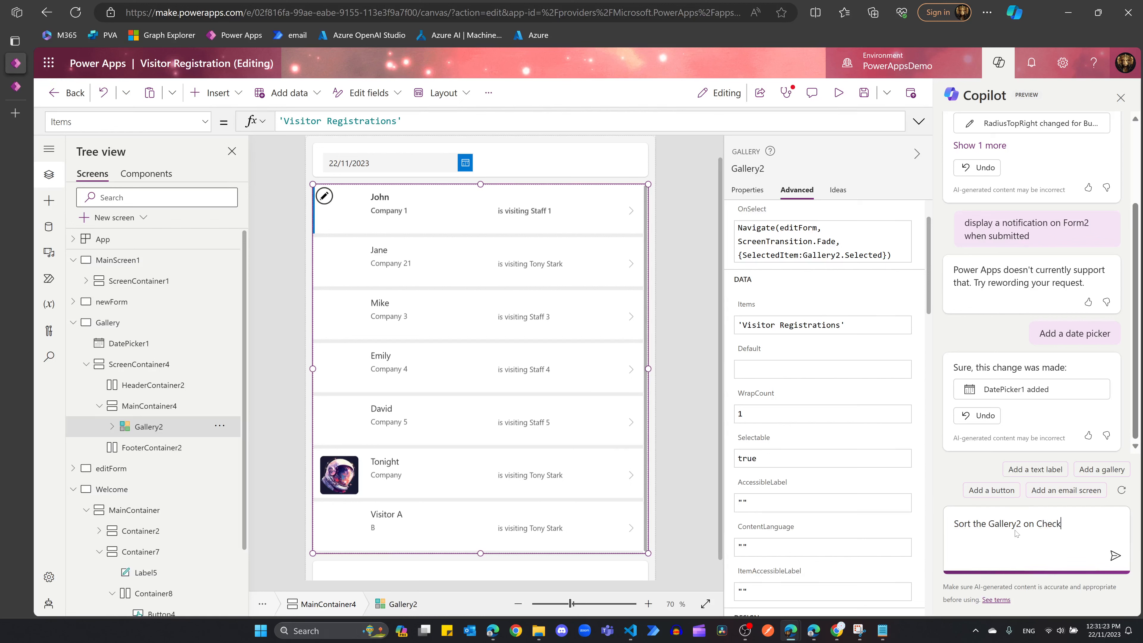
text(in time Descending)
key(Return)
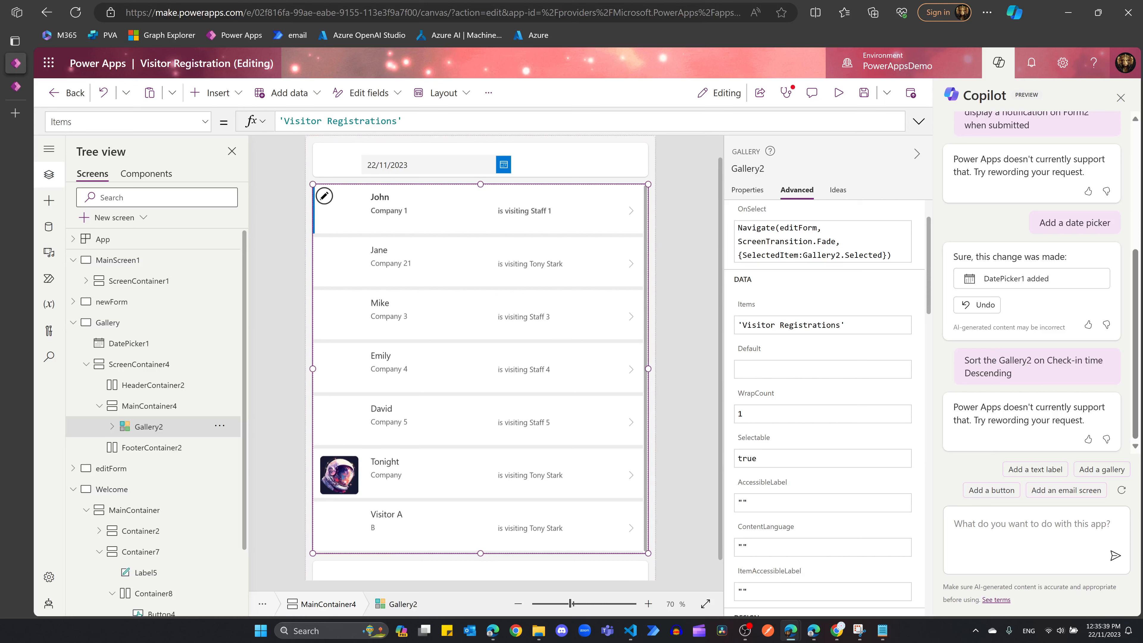
click(404, 121)
Step: Wrap Gallery2's Items in SortByColumns on cra55_checkintime with descending sort order
text(Sortby)
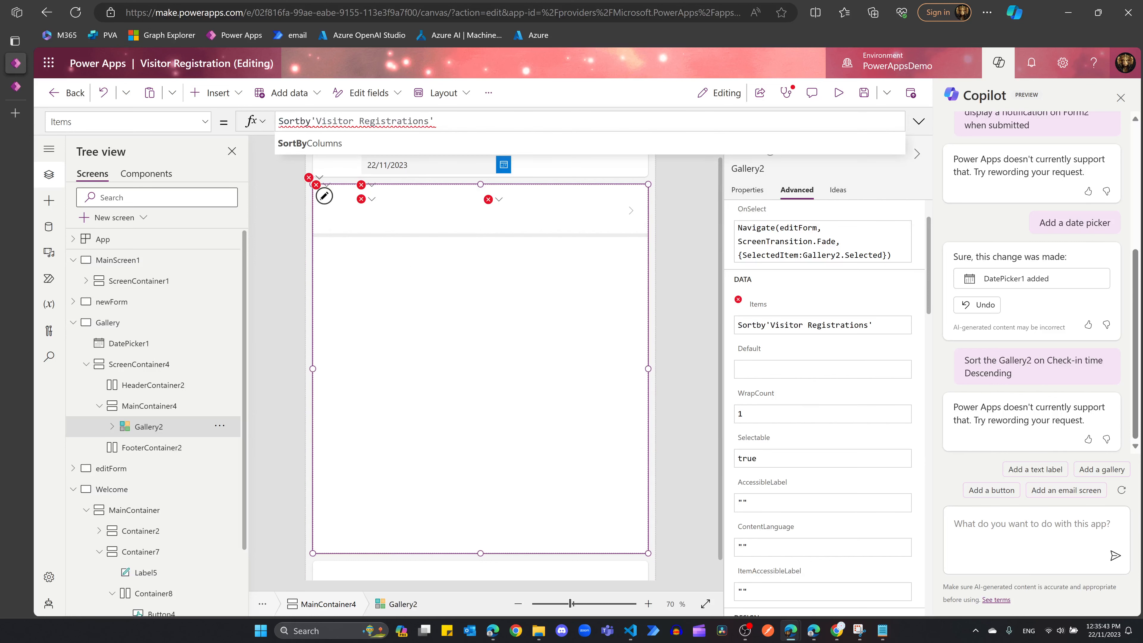
key(Tab)
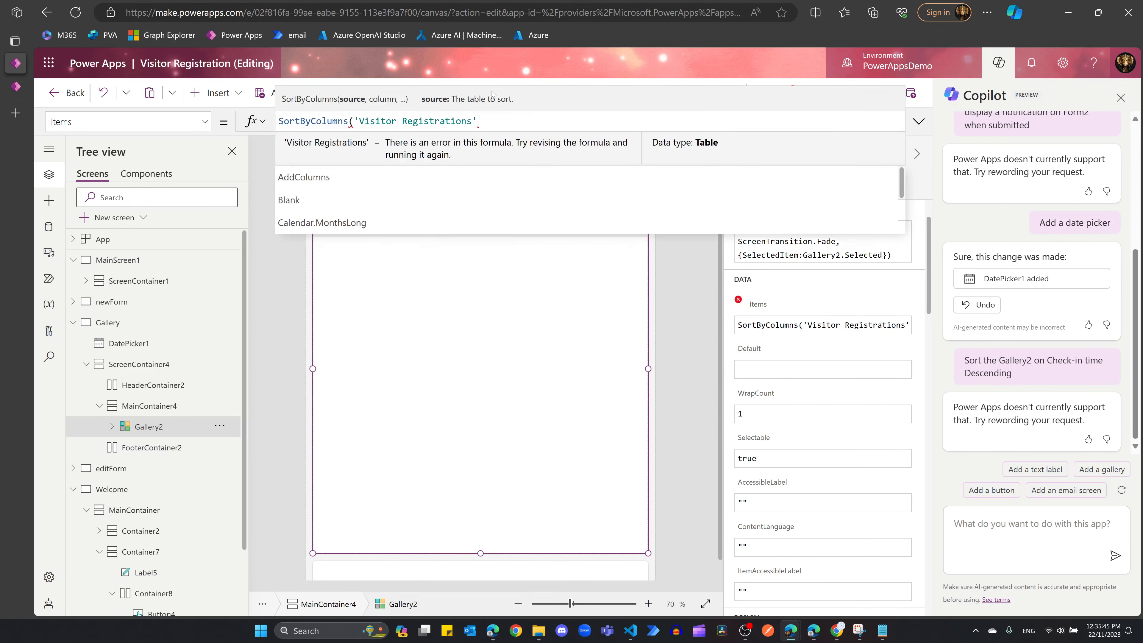
key(End)
text(,)
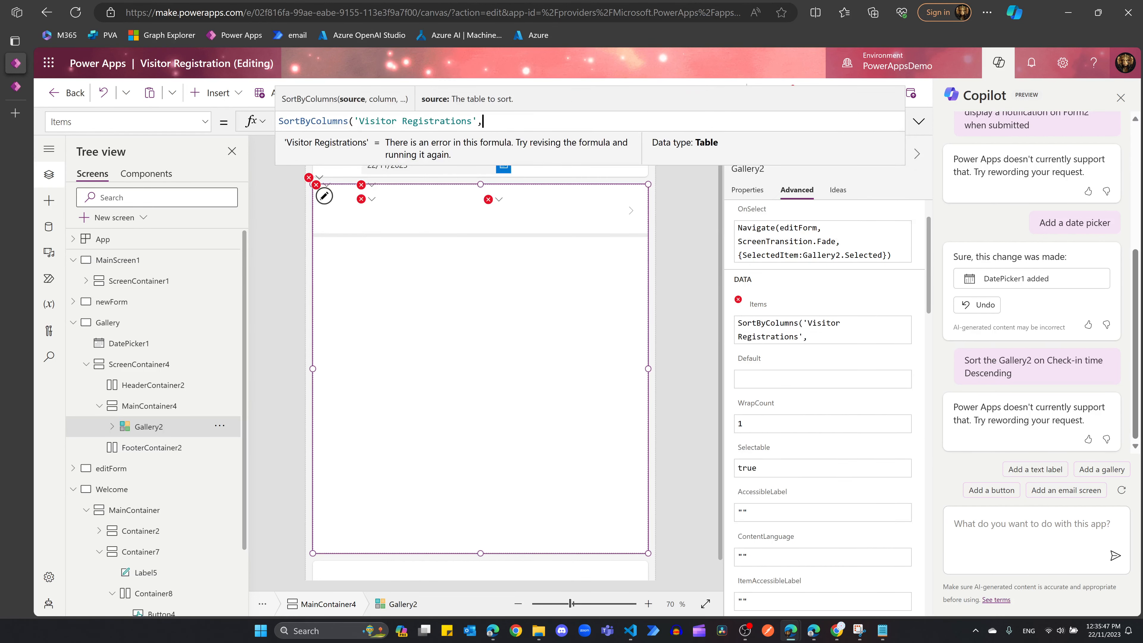
text(ckin)
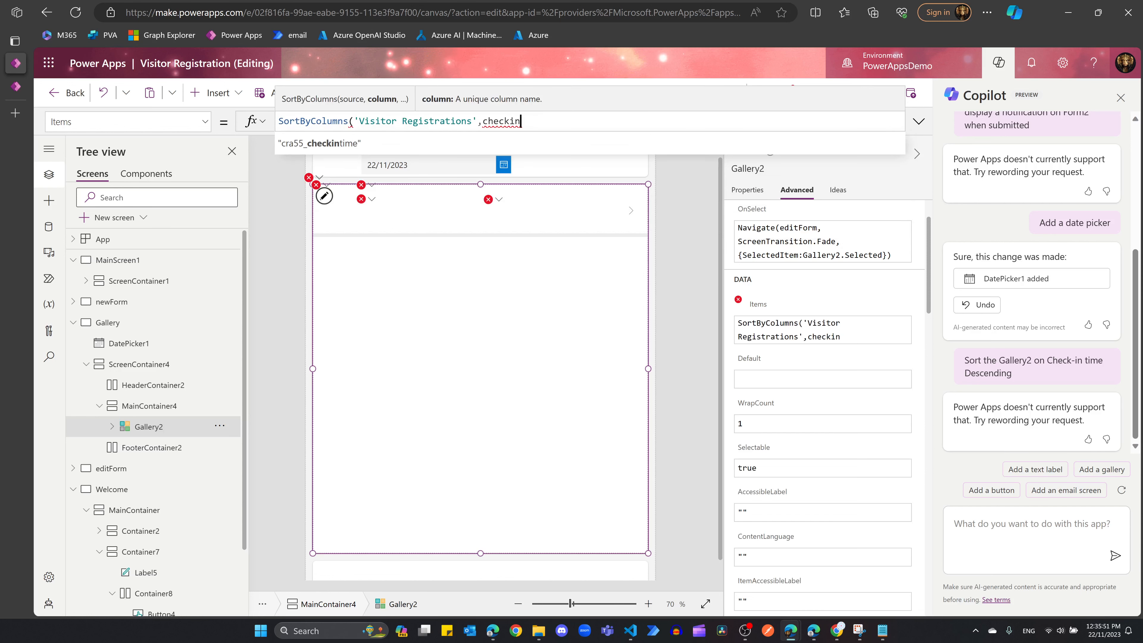
key(Down)
key(Return)
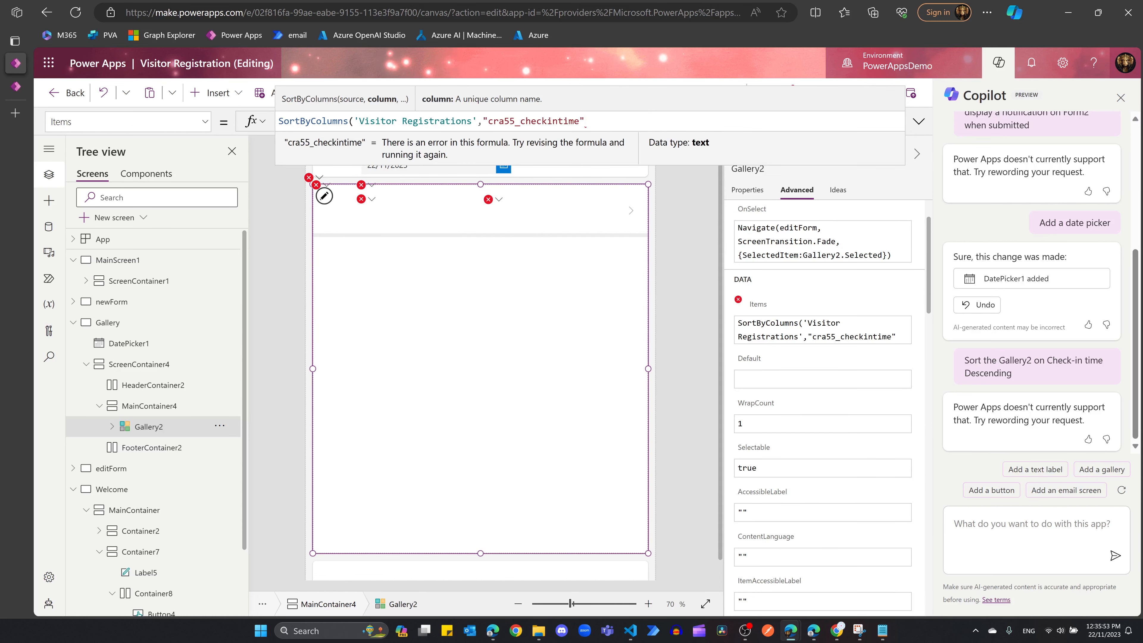
text(, s)
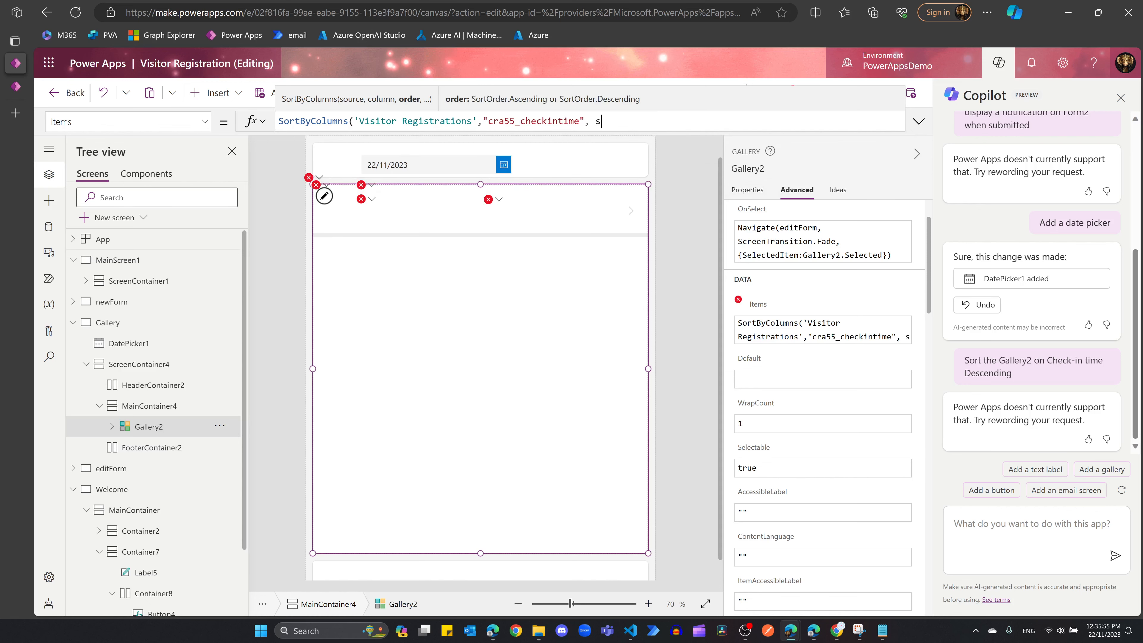
text(ortorder)
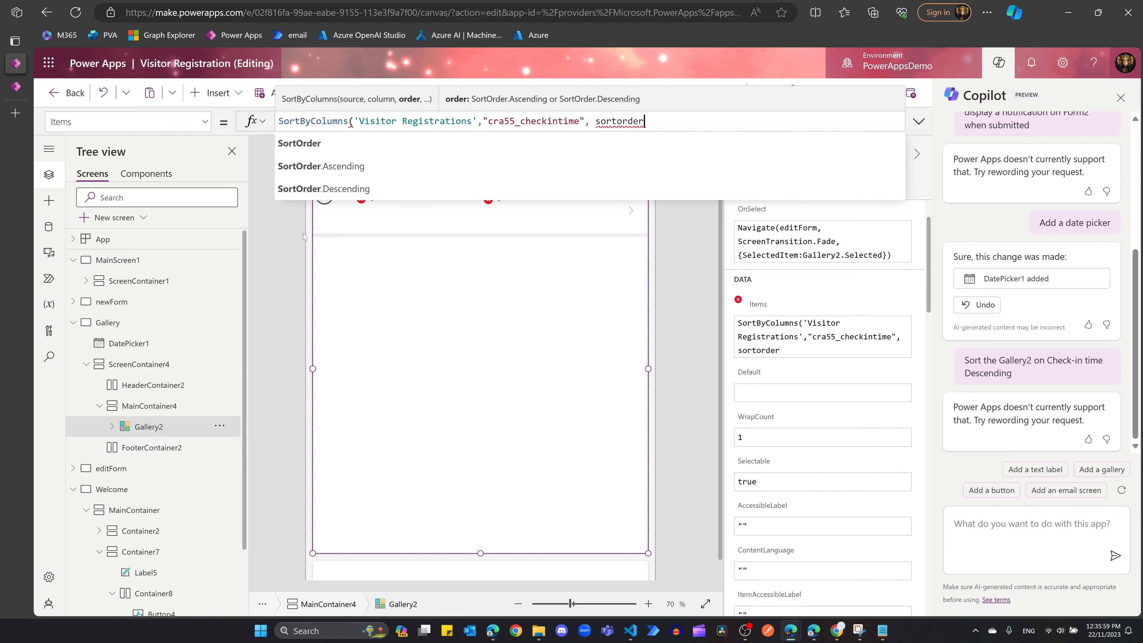
click(323, 188)
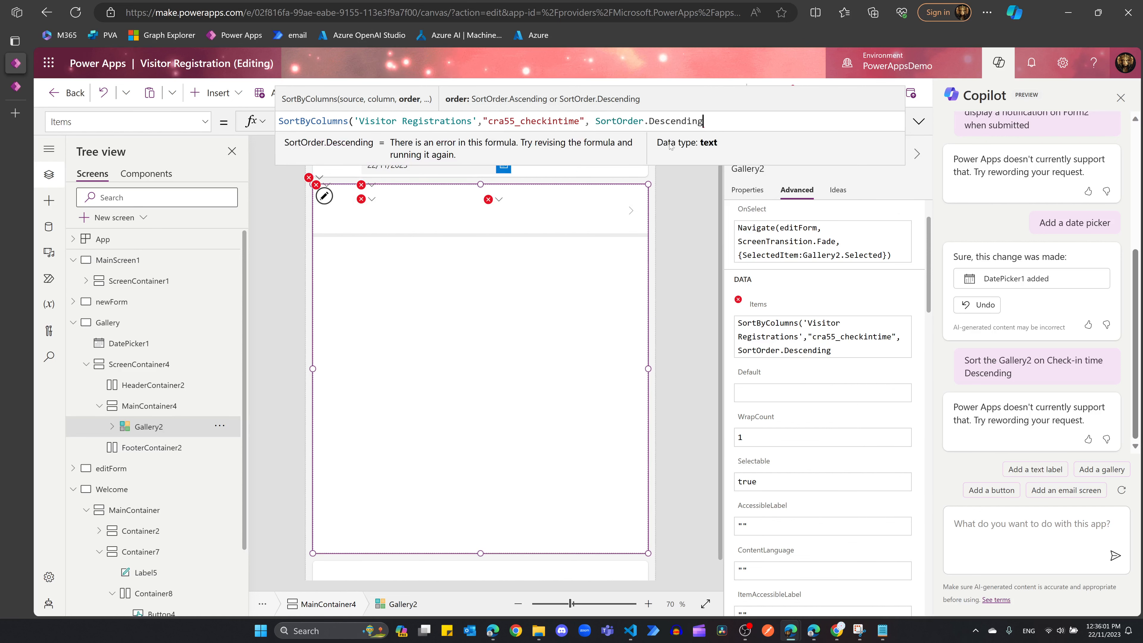
text())
key(shift+Return)
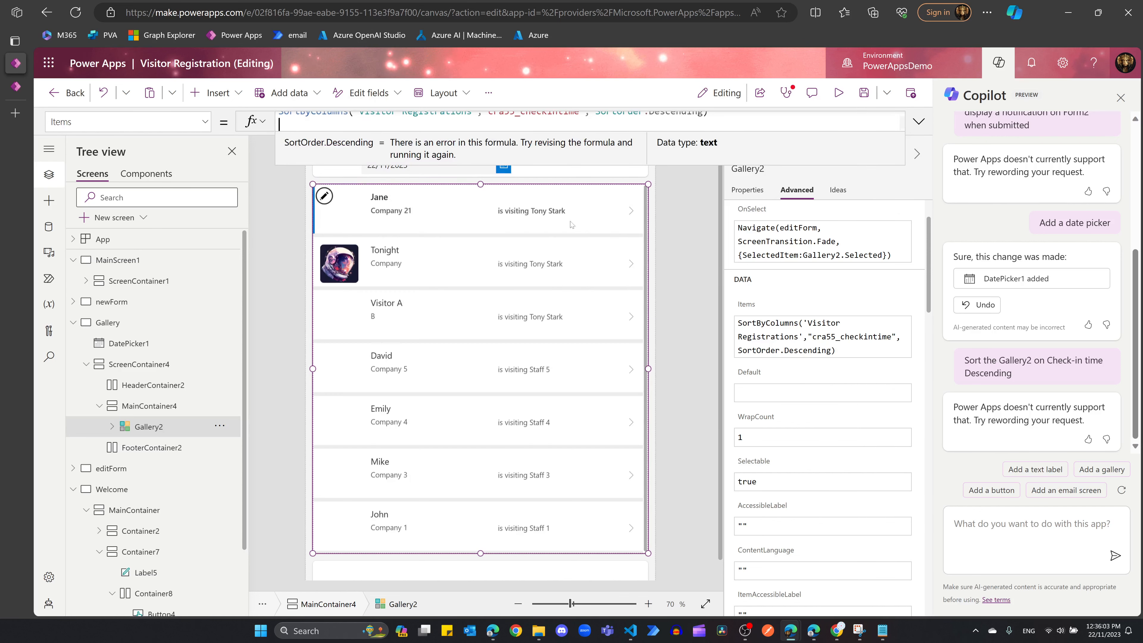
Step: Select DatePicker1 and bring up its actions menu
scroll(439, 334, up, 1)
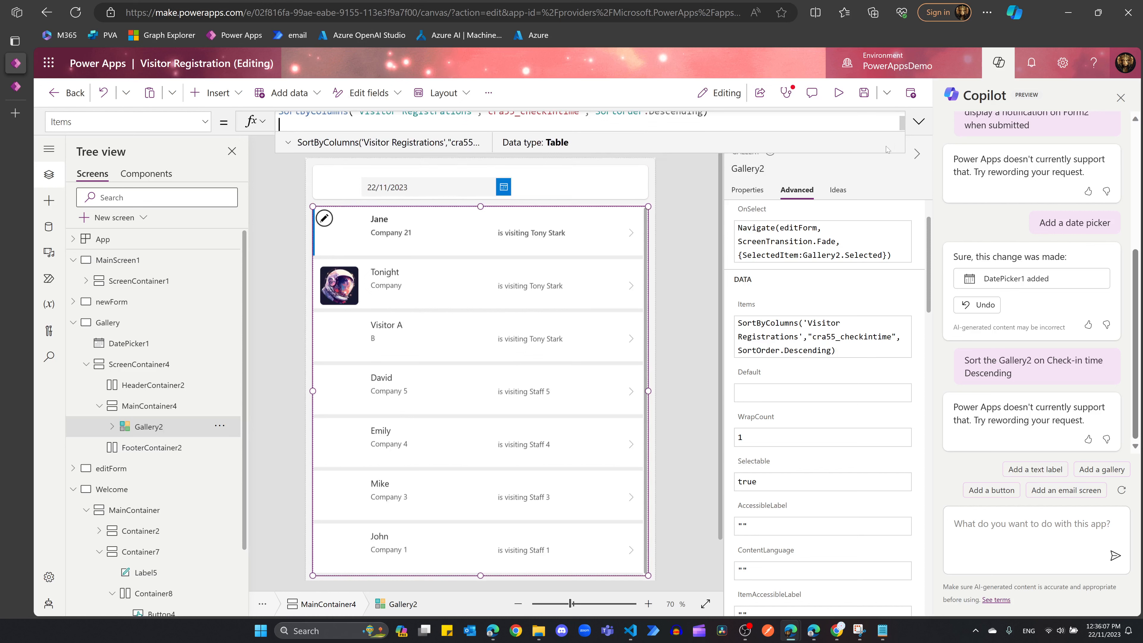
click(413, 210)
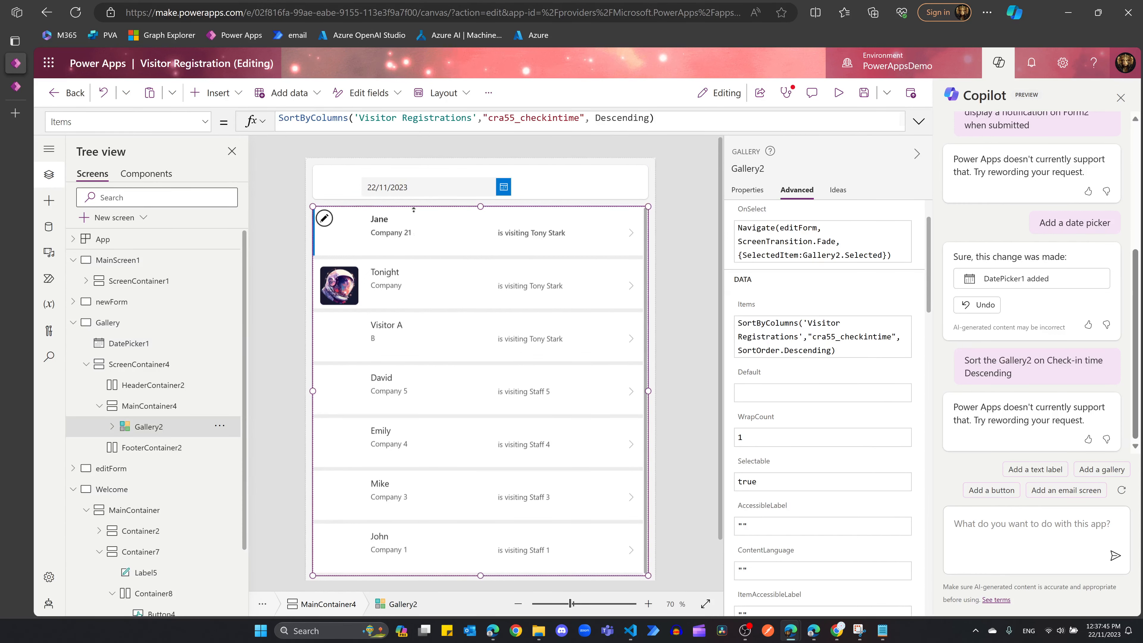
click(421, 184)
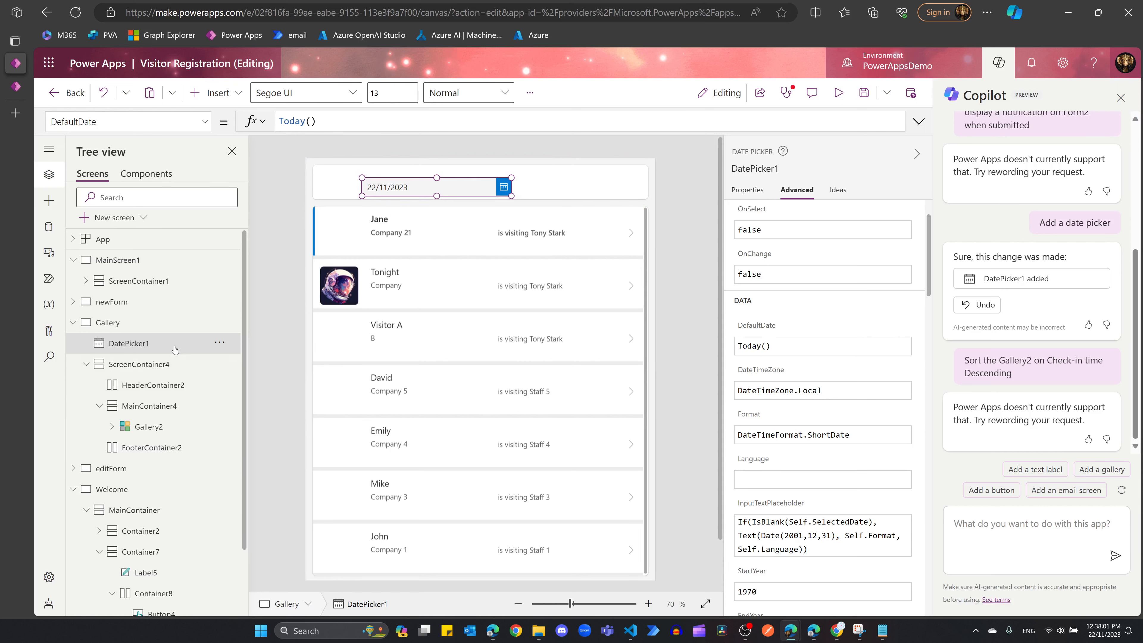
click(220, 343)
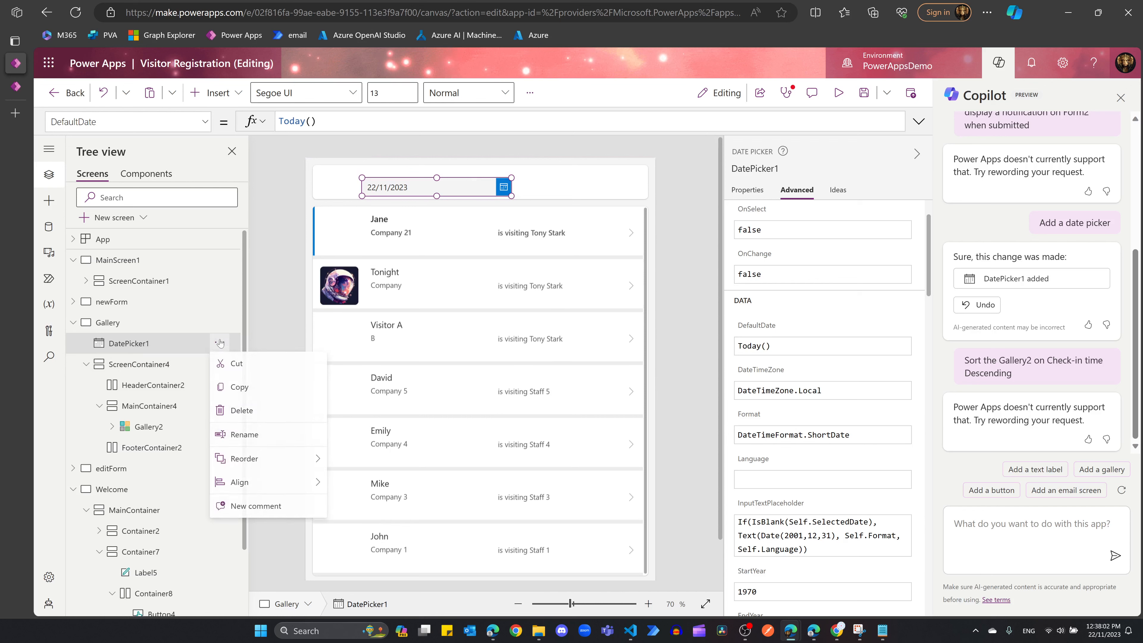
Step: Cut DatePicker1 and paste it into HeaderContainer2, then select Gallery2
click(266, 372)
click(164, 368)
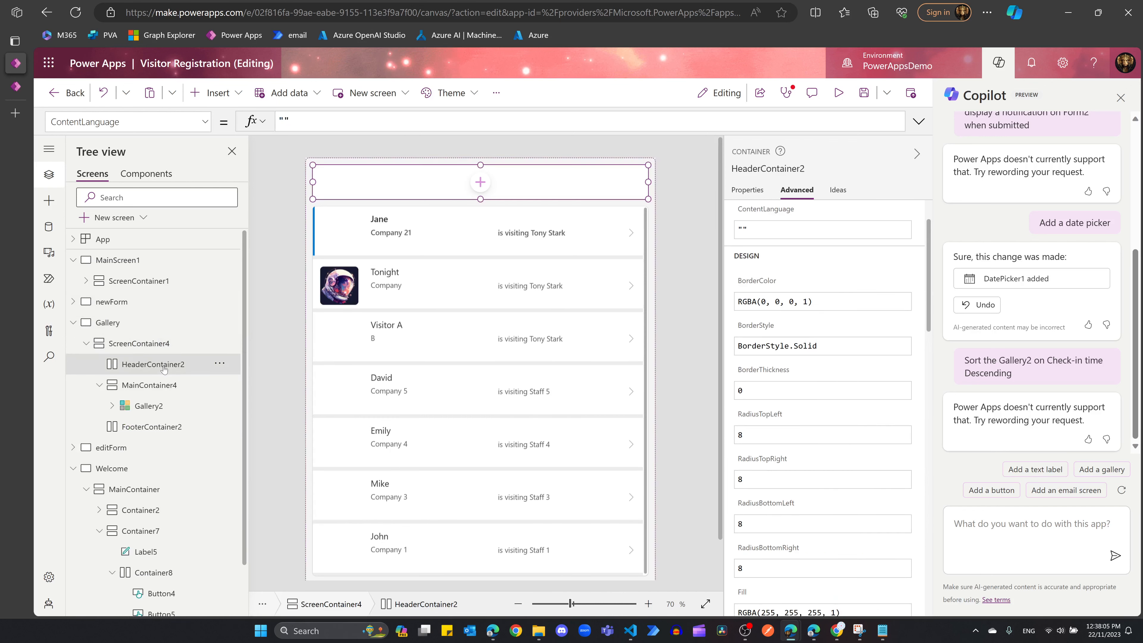
right_click(193, 368)
click(206, 452)
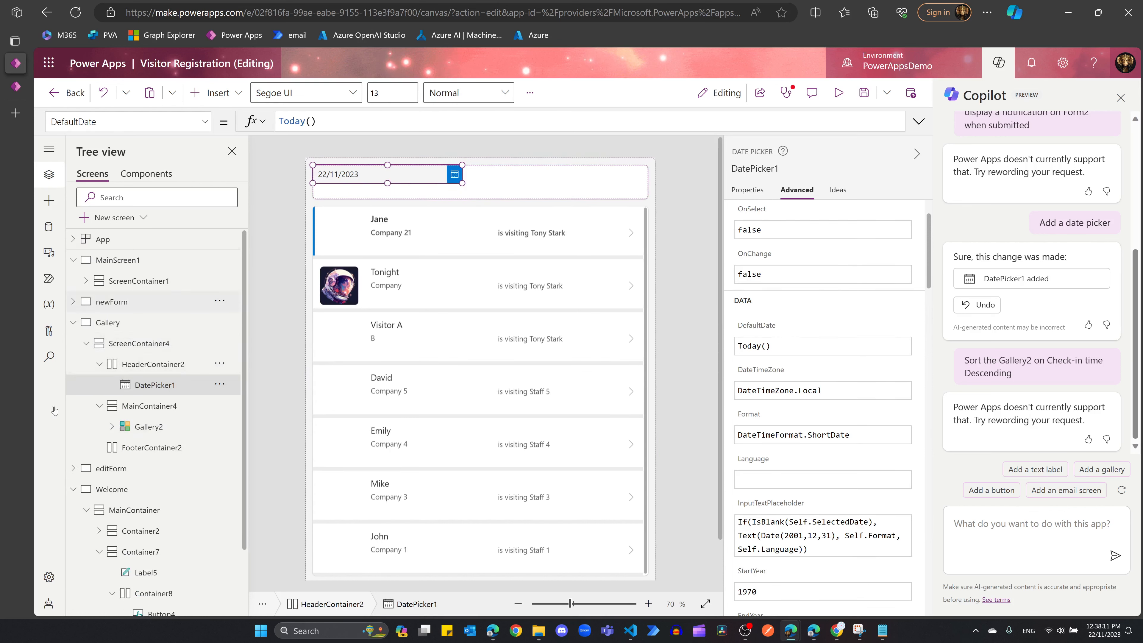
click(141, 428)
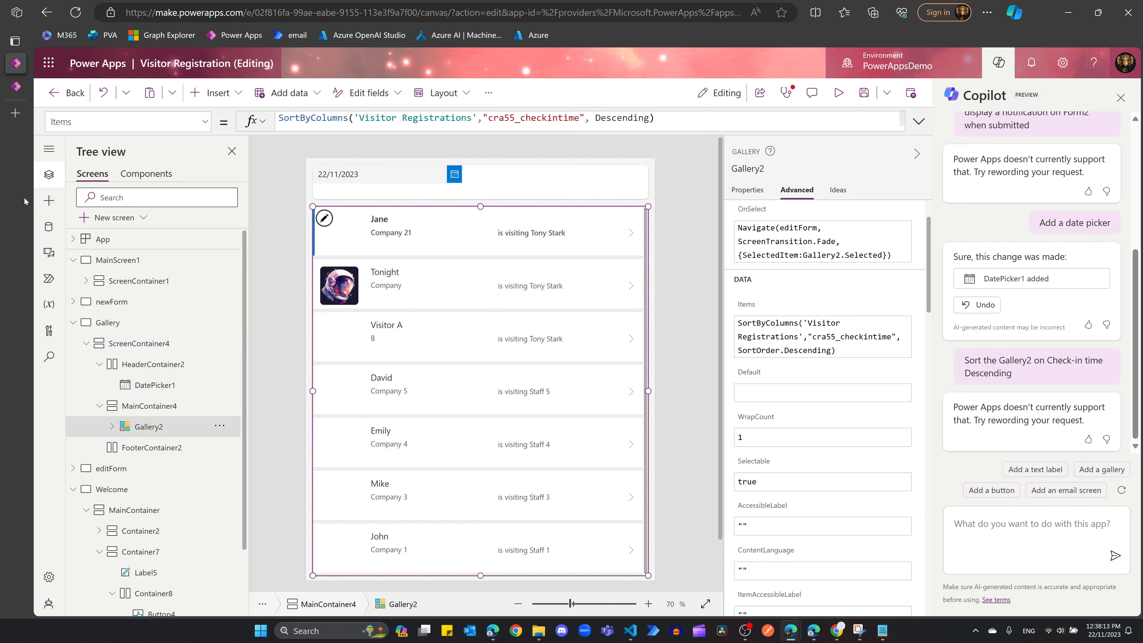
Step: Replace Gallery2's Items with a SortByColumns/If formula filtering by DatePicker1.SelectedDate, last 7 days when today
click(919, 122)
key(ctrl+a)
text(SortByColumns(     If(         DatePicker1.SelectedDate = Today(),// Check if the selected date is today         Filter(             'Visitor Registrations',             cra55_checkintime >= DateAdd(                 Today(),                 -7             )         ),// Display data for the last 7 days         Filter(             'Visitor Registrations',             cra55_checkintime = DatePicker1.SelectedDate         )// Filter data based on selected date     ),     "cra55_checkintime",     SortOrder.Descending ))
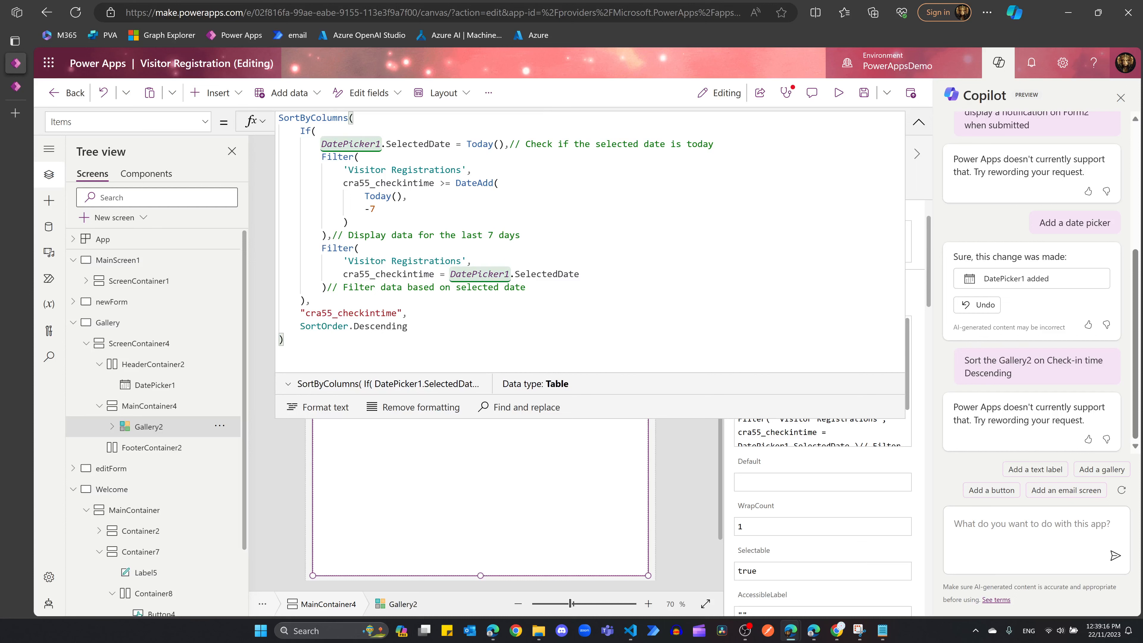
drag(306, 326, 288, 341)
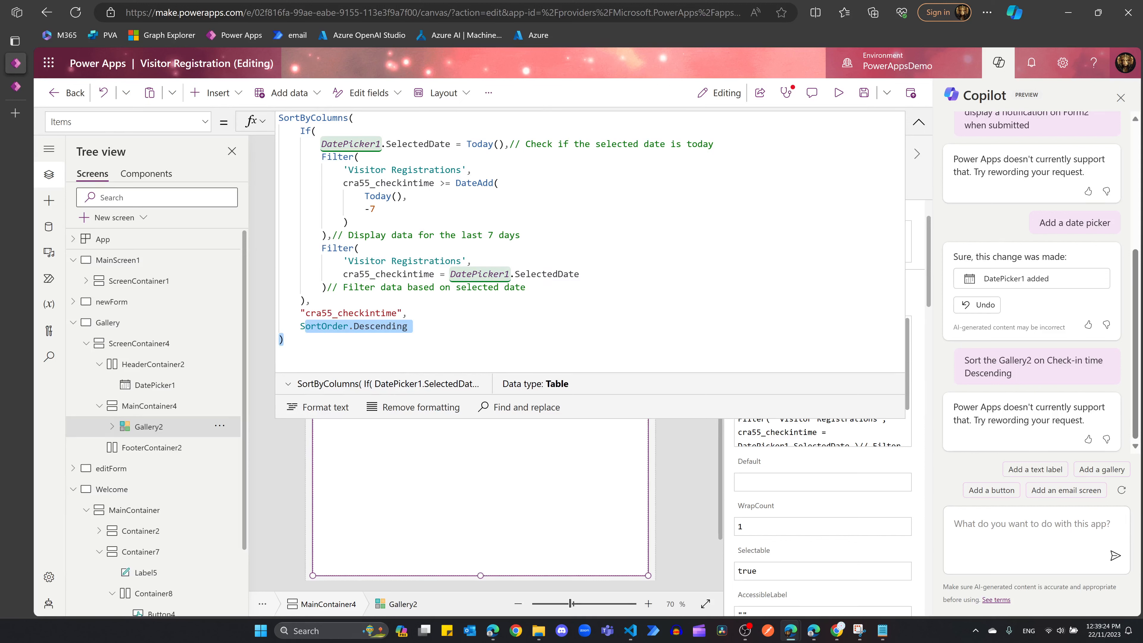
drag(386, 144, 504, 144)
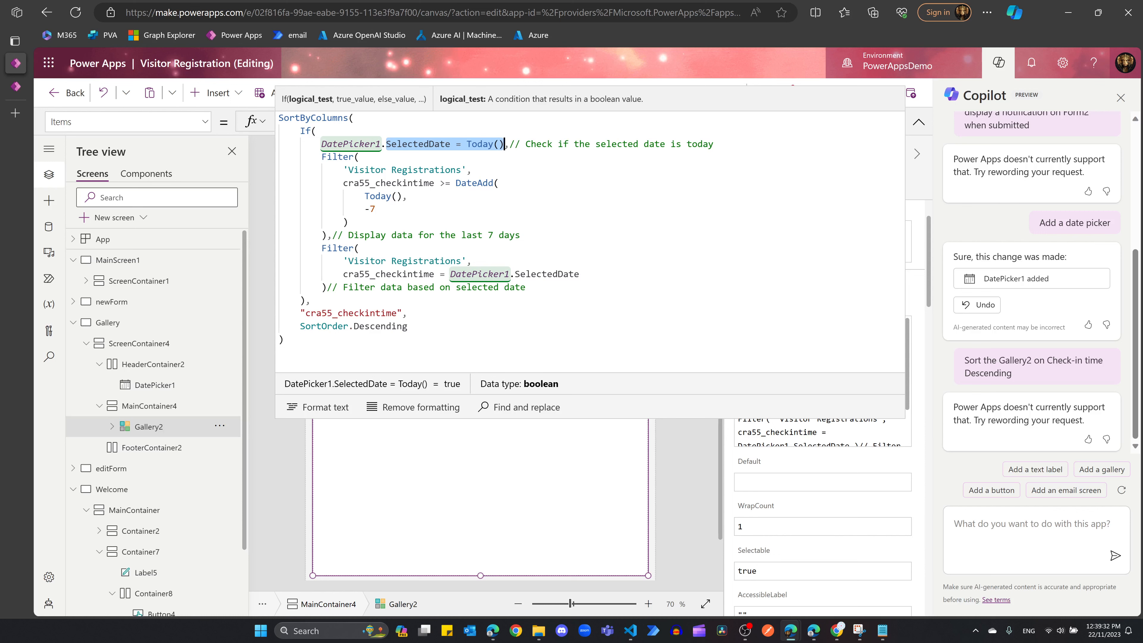
click(360, 248)
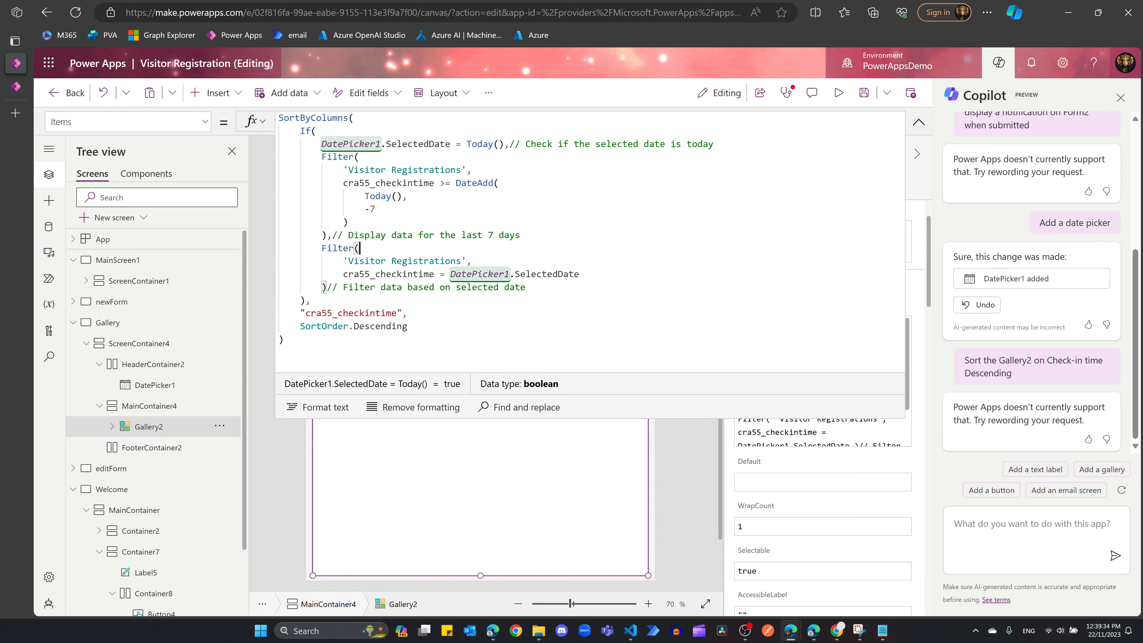
drag(353, 274, 581, 273)
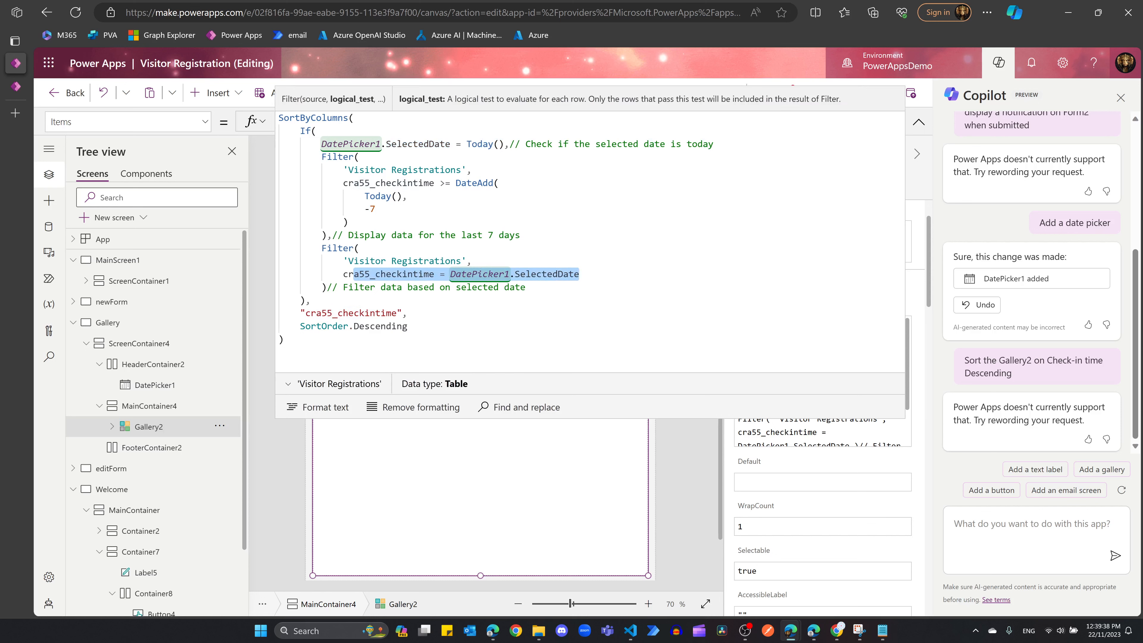
click(409, 313)
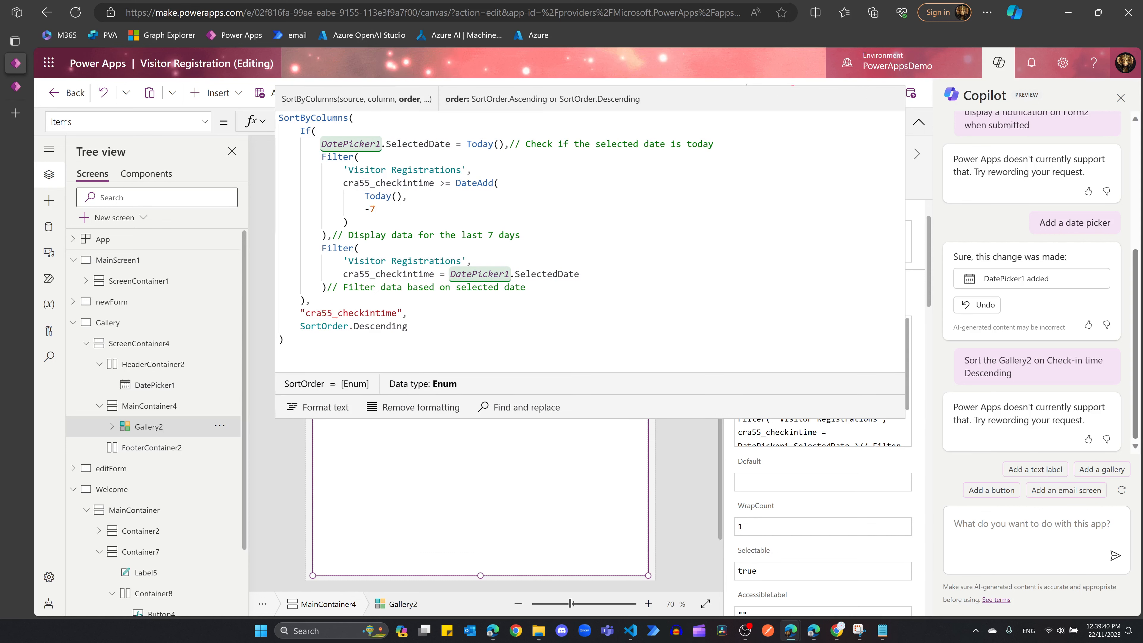
click(284, 340)
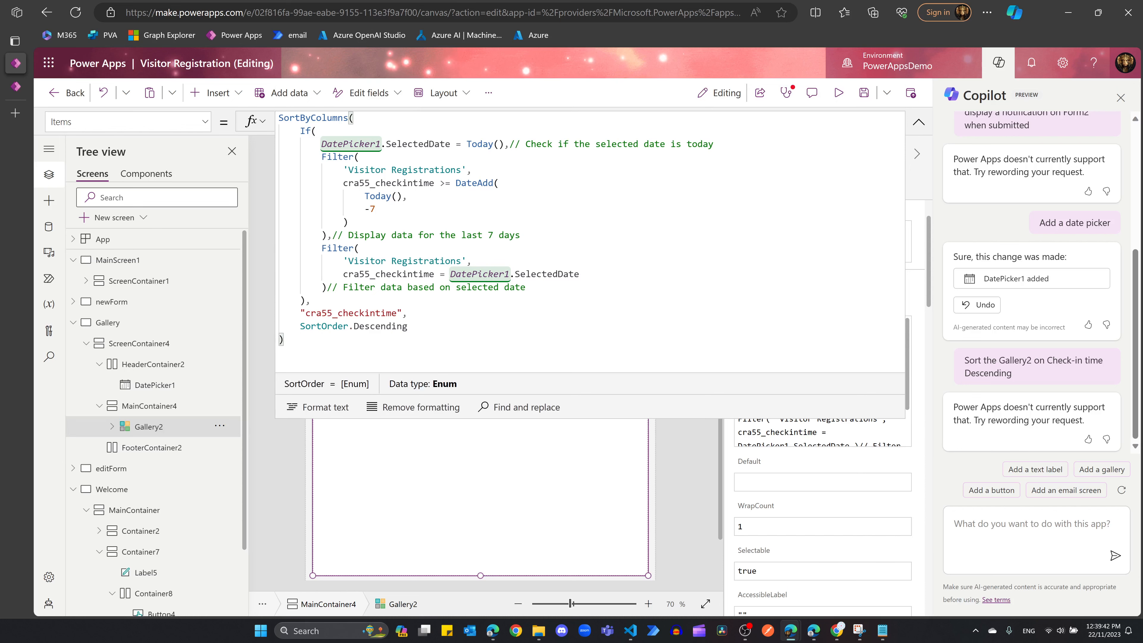
Step: Preview the app and test the date filter with 21 and then 22 November 2023
click(840, 94)
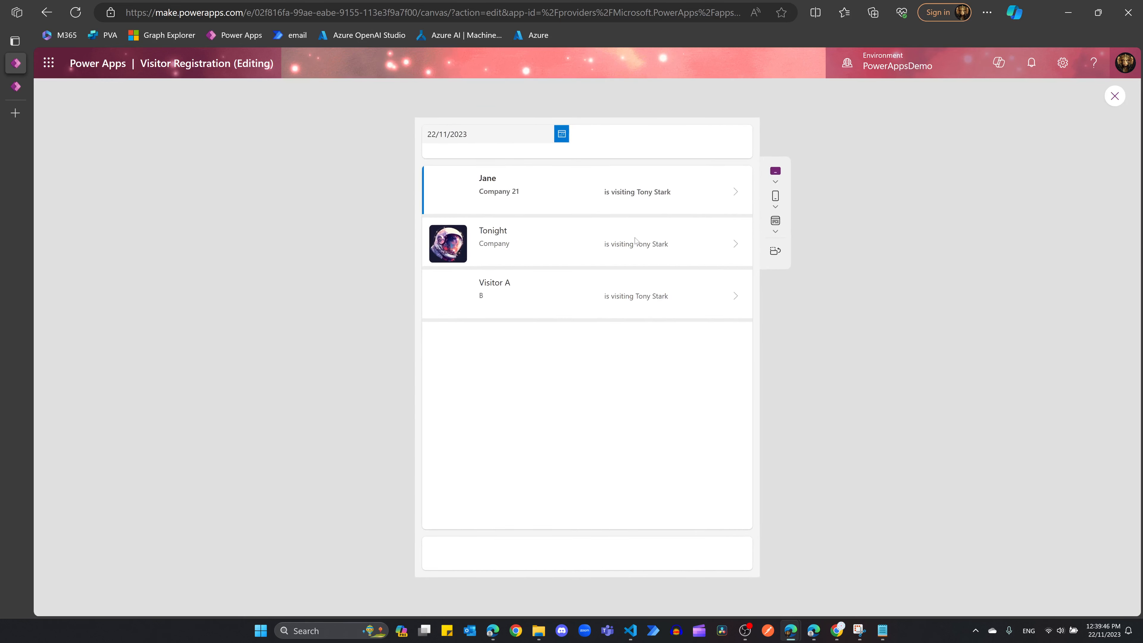
click(561, 134)
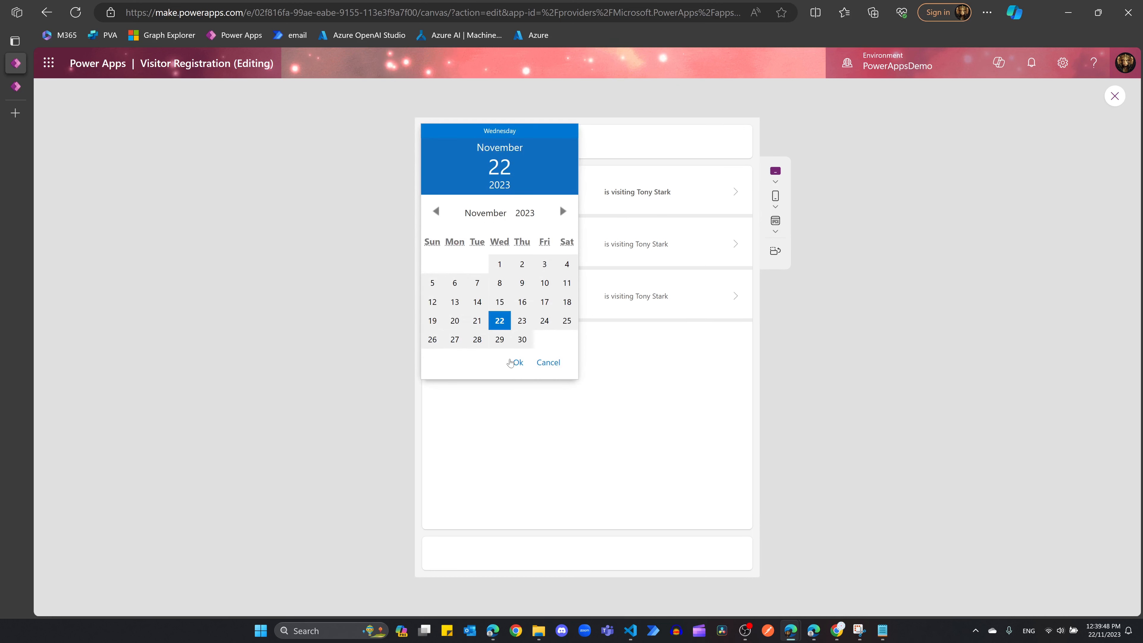
click(477, 320)
click(520, 365)
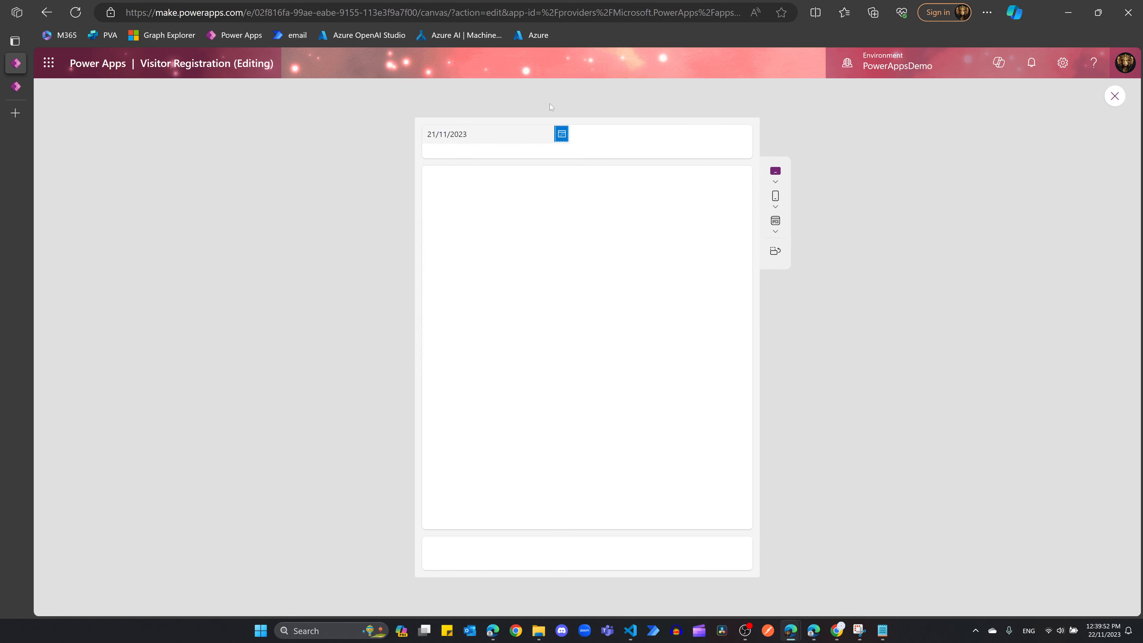
click(561, 134)
click(500, 321)
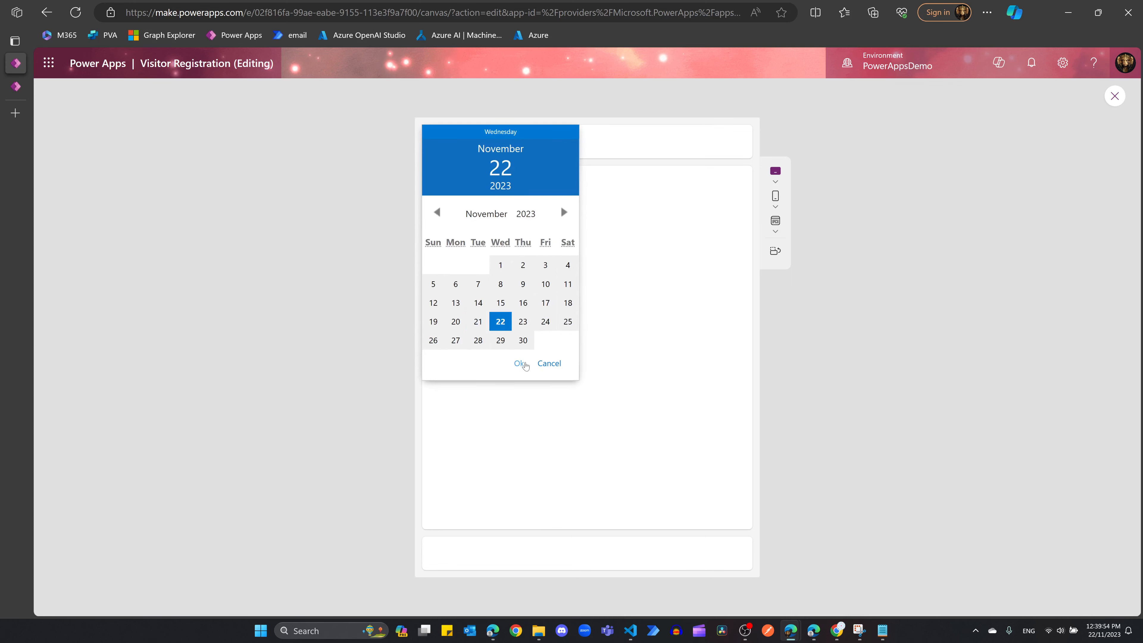
click(518, 364)
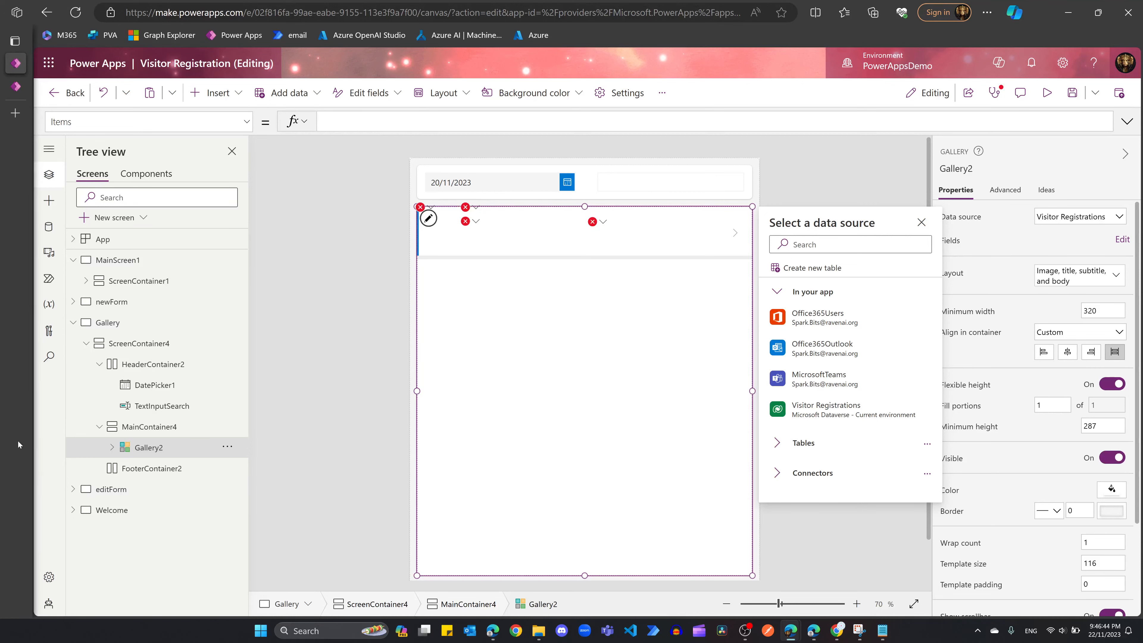
Step: Set Gallery2's Items to Search('Visitor Registrations', TextInputSearch.Text, "cra55_primaryname1", "cra55_staff")
click(151, 408)
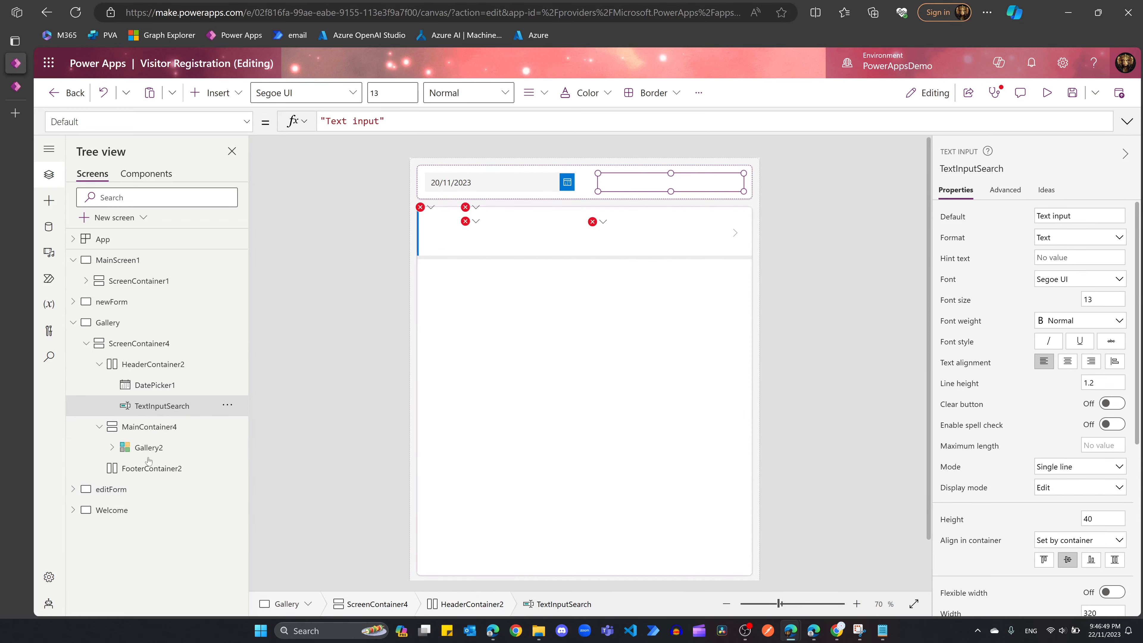
click(144, 447)
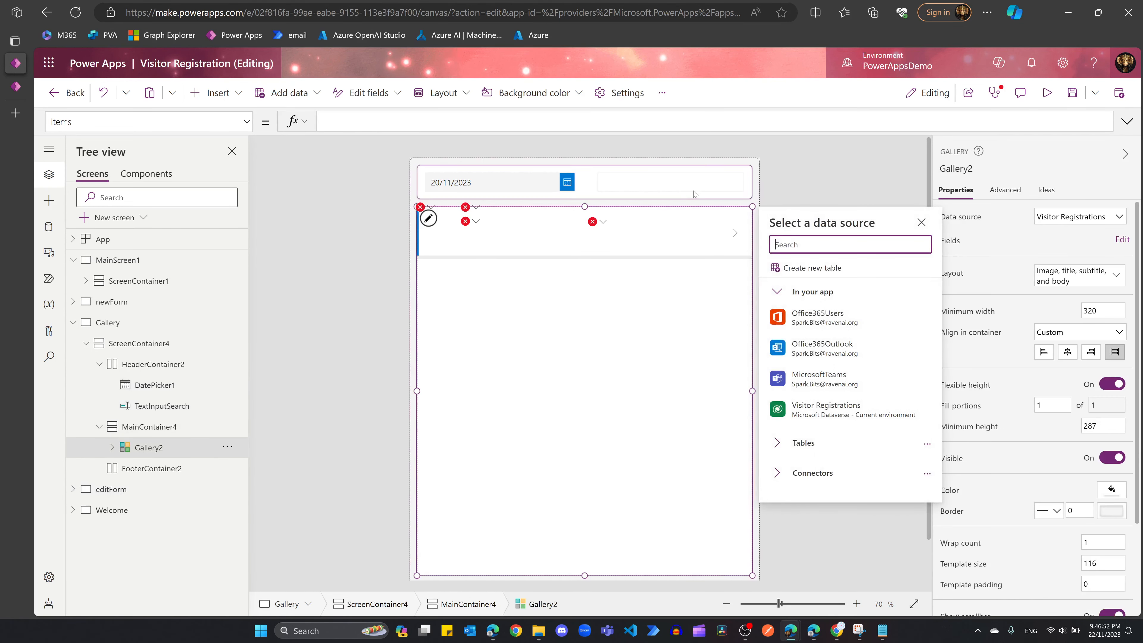
click(508, 121)
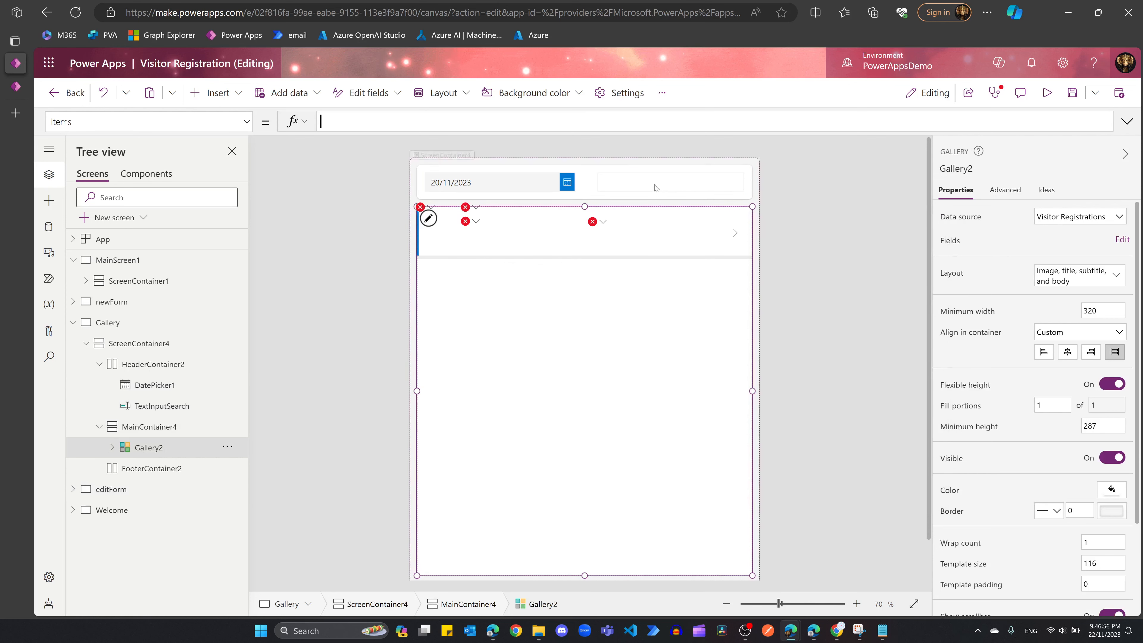
text(searc)
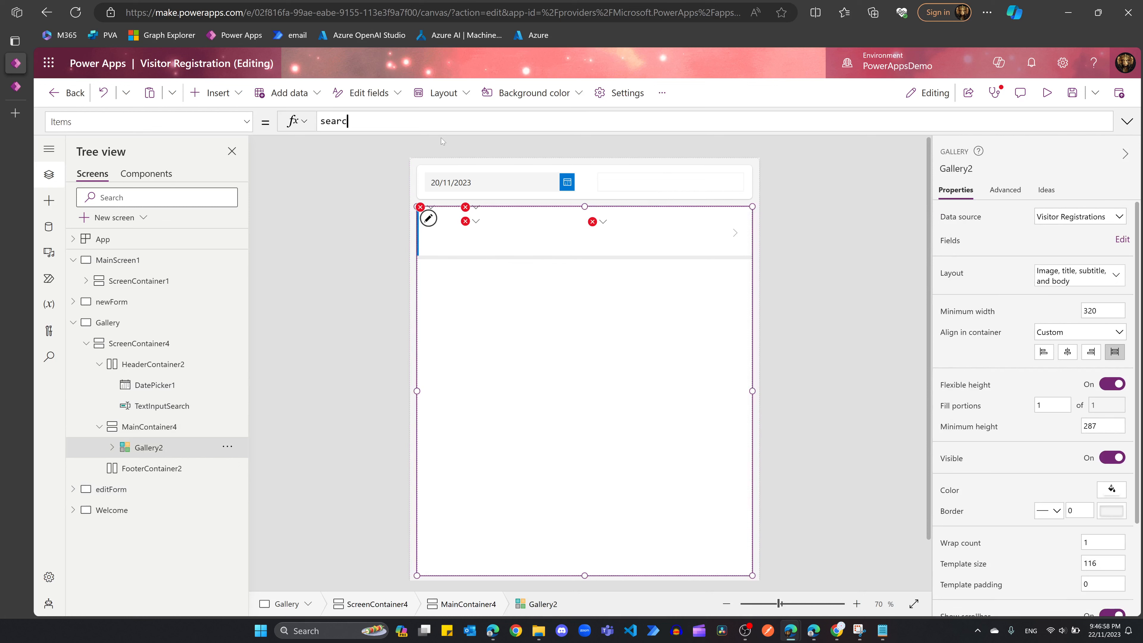
text(h()
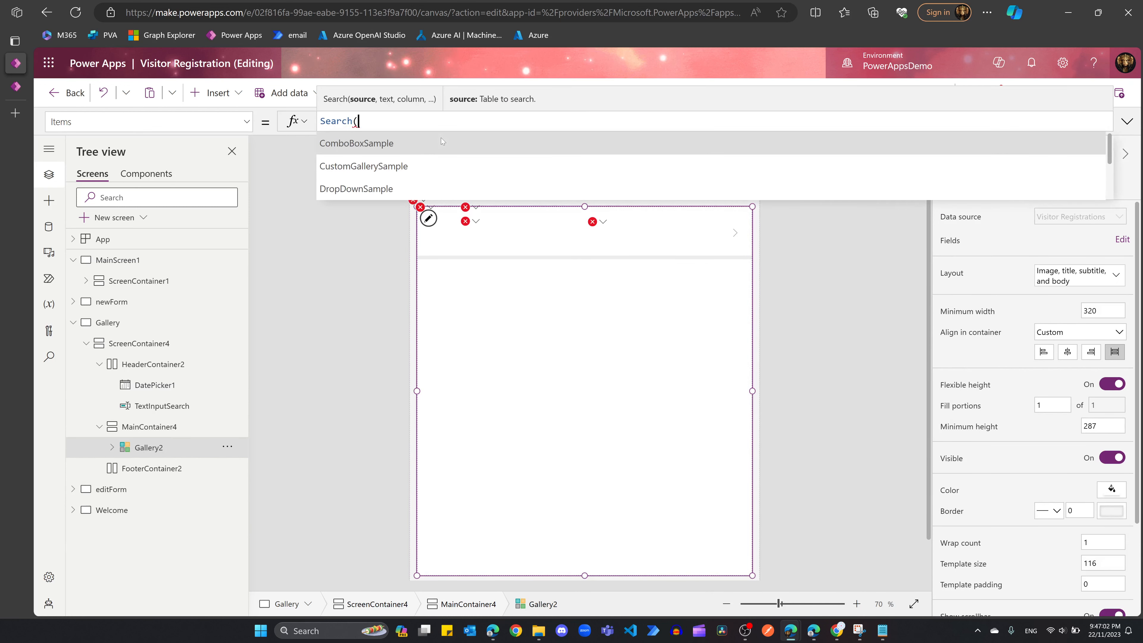
key(ctrl+a)
text(Search('Visitor Registrations',TextInputSearch.Text,"cra55_primaryname1","cra55_staff"))
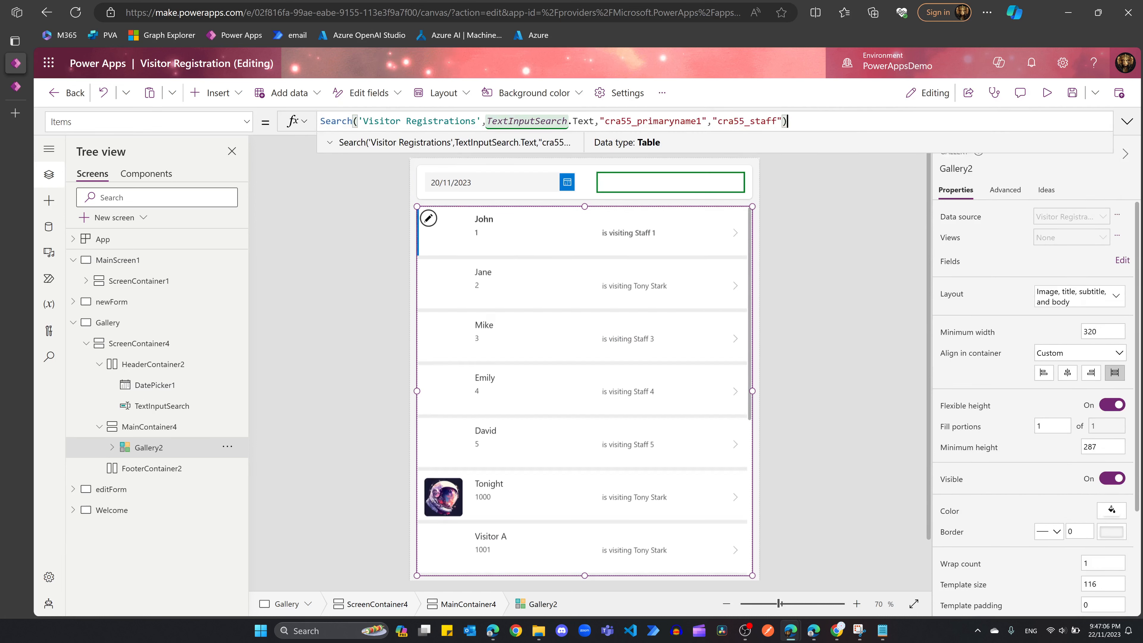
Step: Check the Search formula's source, search text and column names, then preview the app
drag(363, 121, 475, 120)
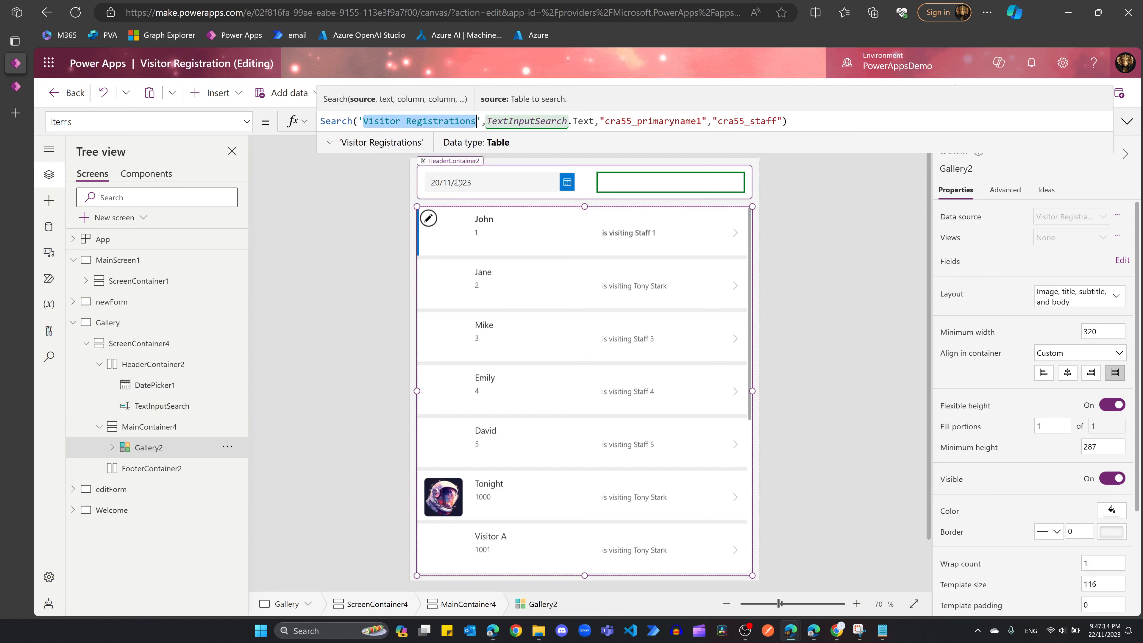
click(563, 122)
click(573, 128)
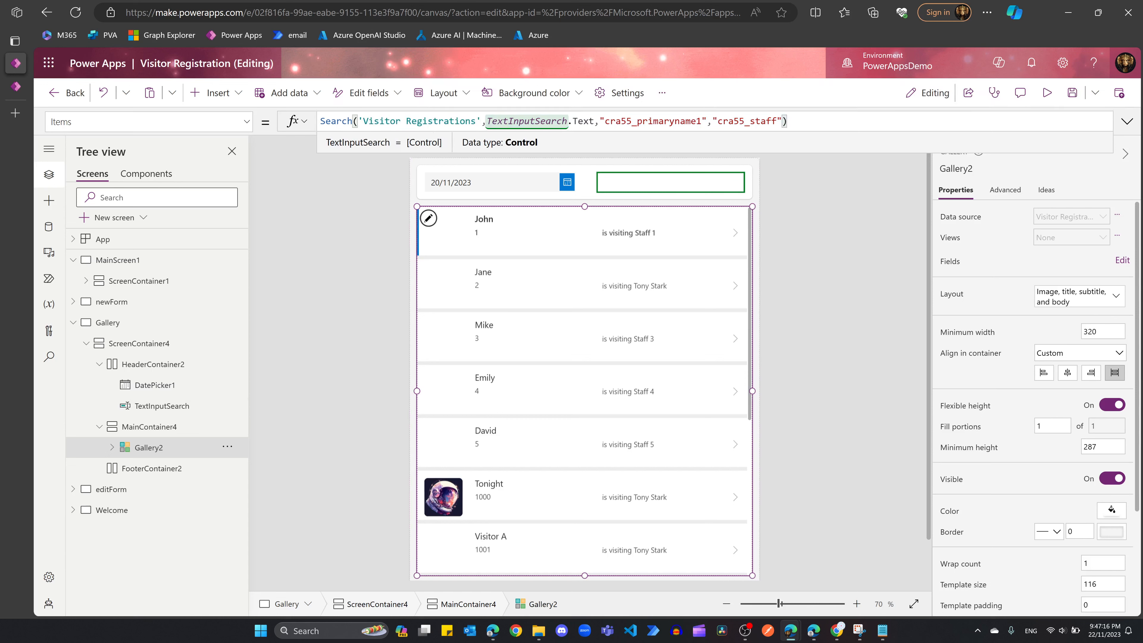
click(595, 122)
drag(604, 121, 789, 122)
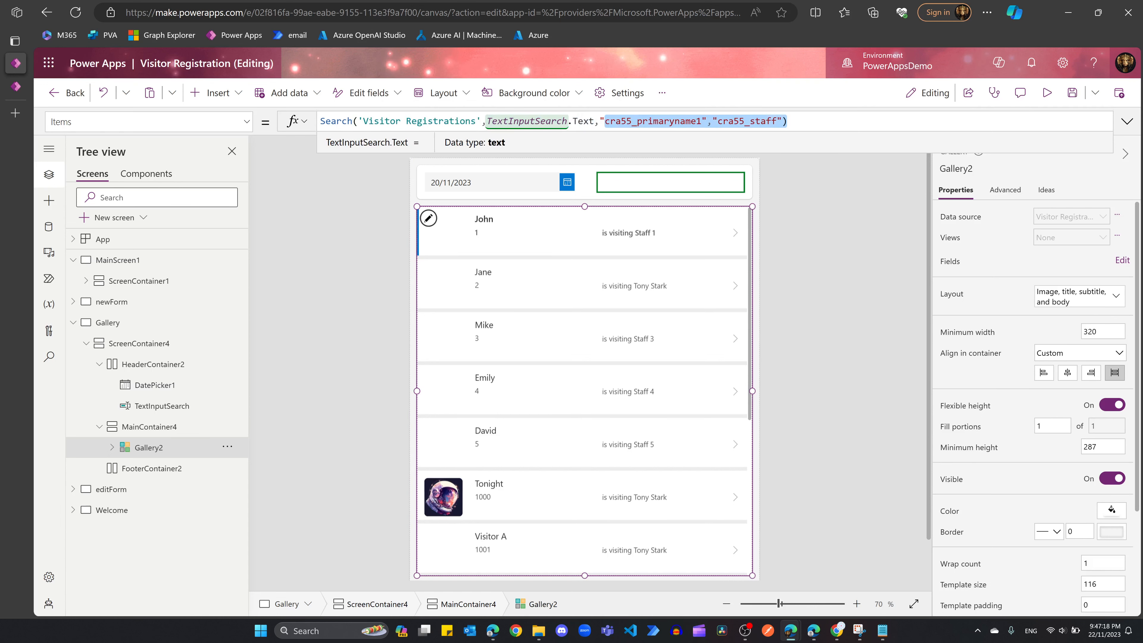
click(723, 121)
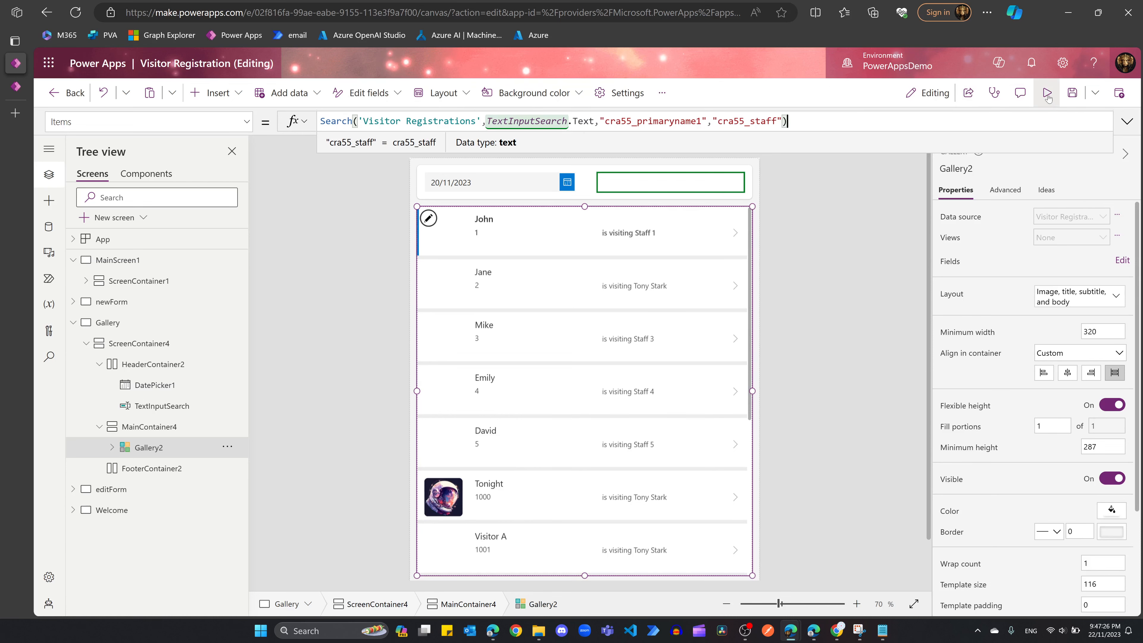
click(1048, 97)
Step: Test the search box with 'john' and 'stark', then close the preview and select the gallery
scroll(623, 304, up, 1)
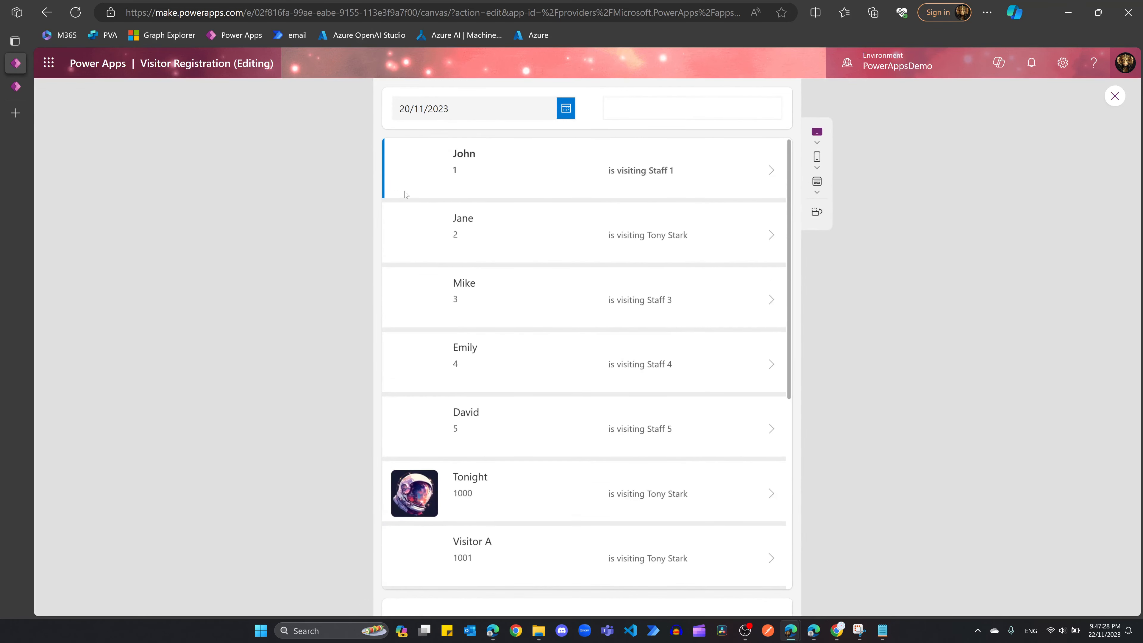
click(670, 109)
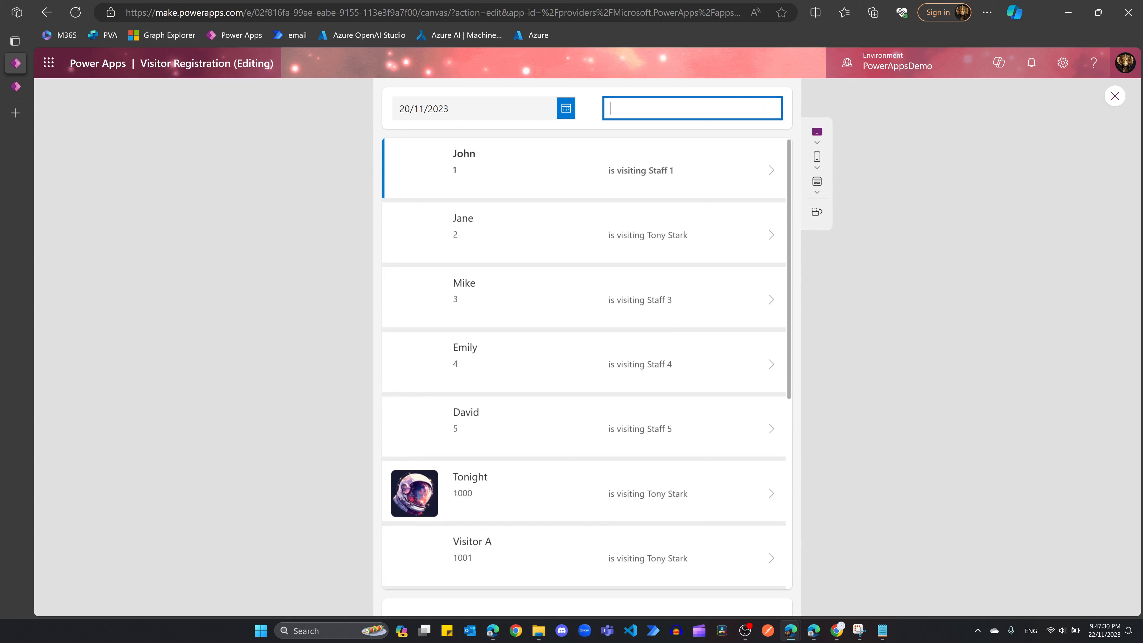
text(john)
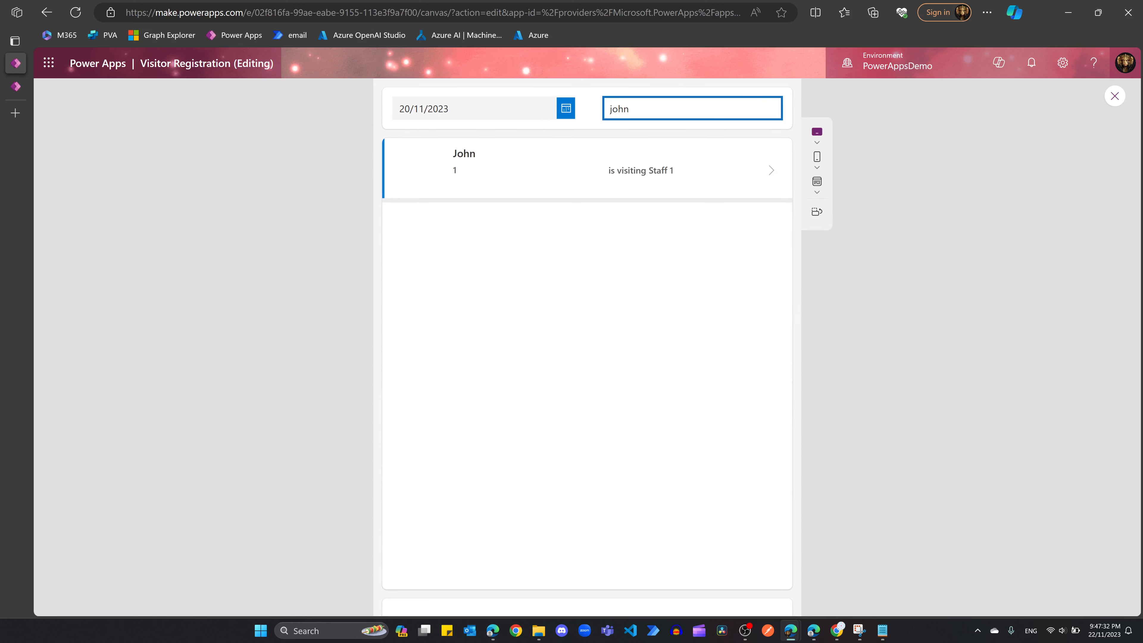
key(BackSpace)
key(BackSpace)
key(BackSpace)
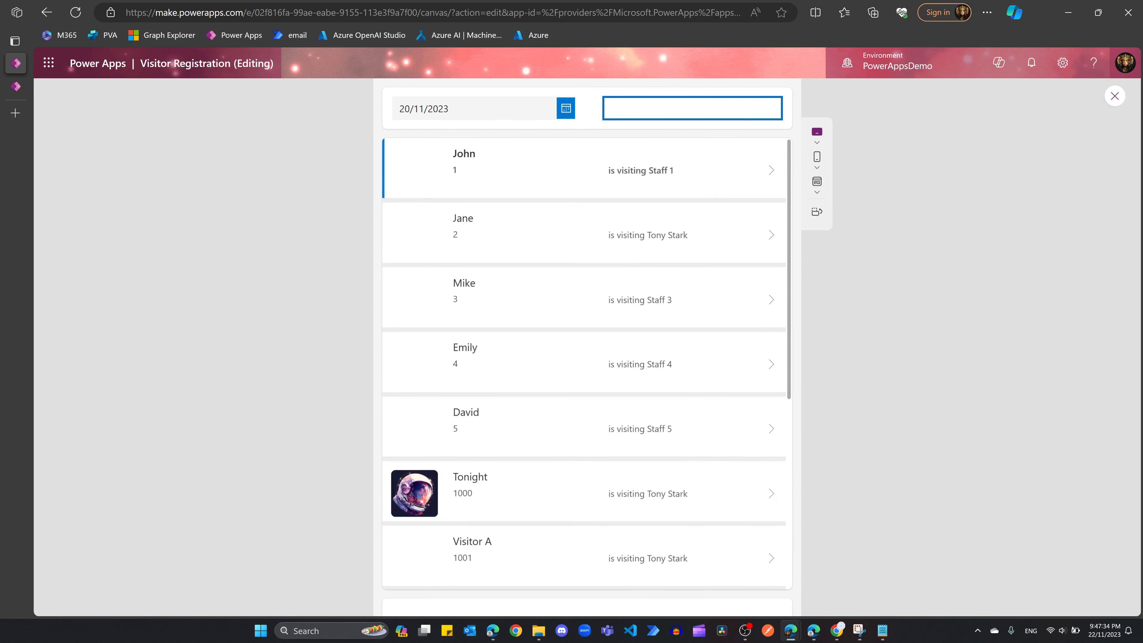
text(stark)
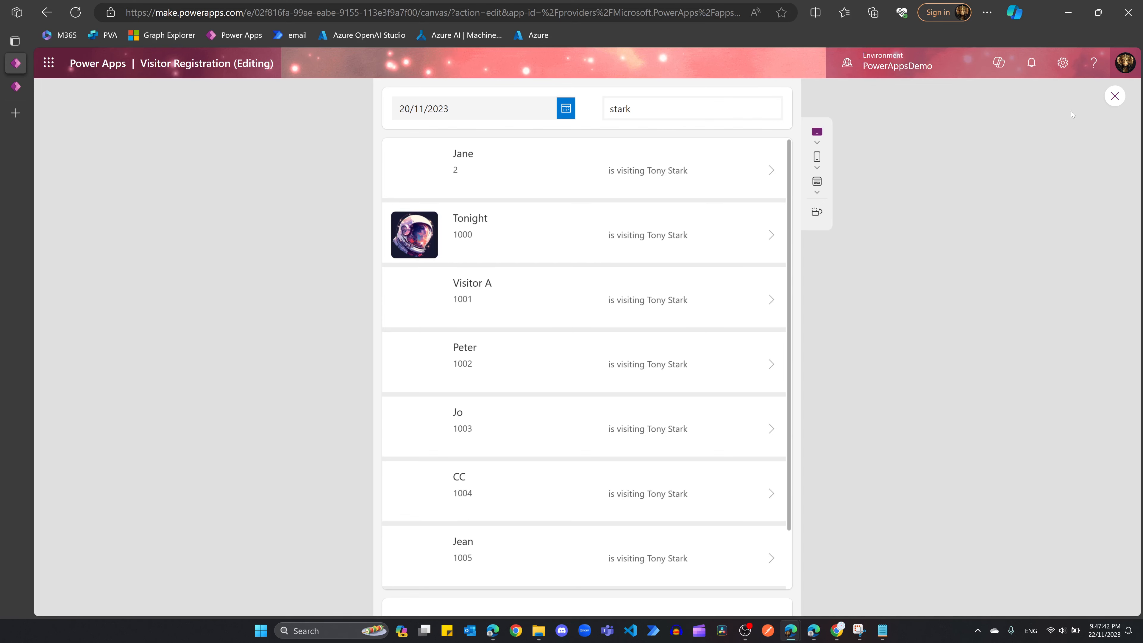
click(1115, 97)
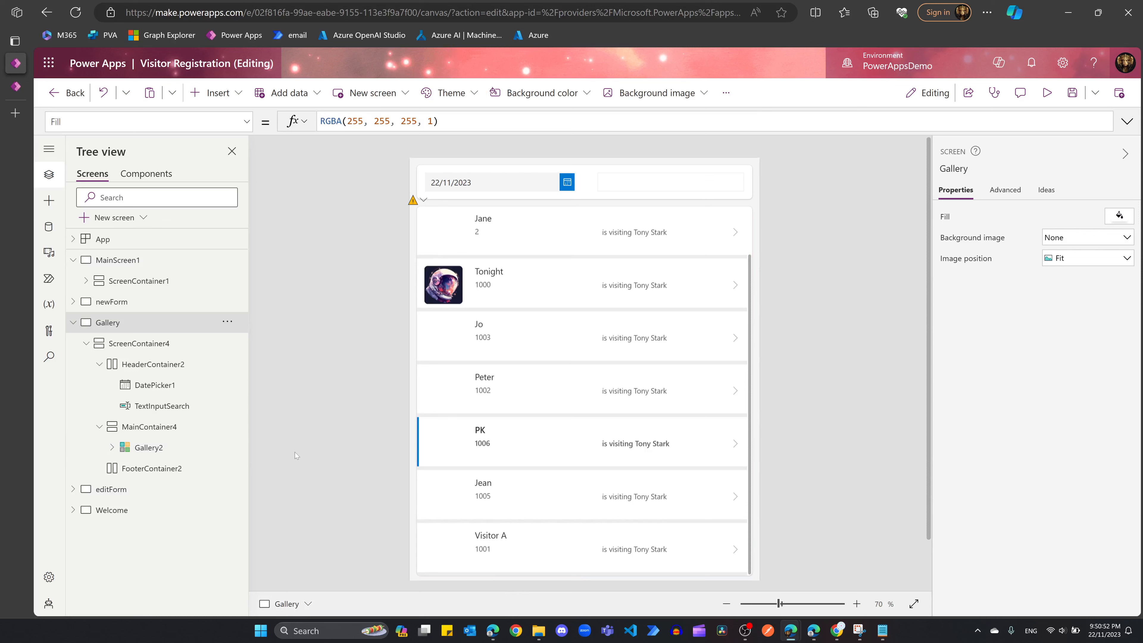
click(141, 443)
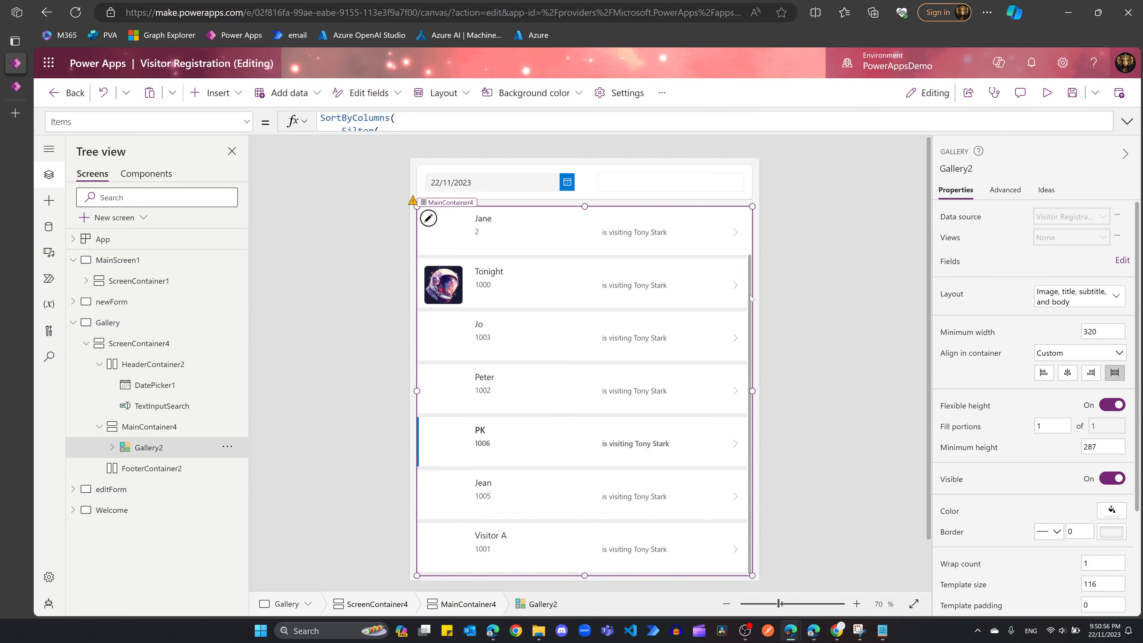
Step: Review Gallery2's full filter formula, then run the Visitor Registration app in preview
click(1127, 121)
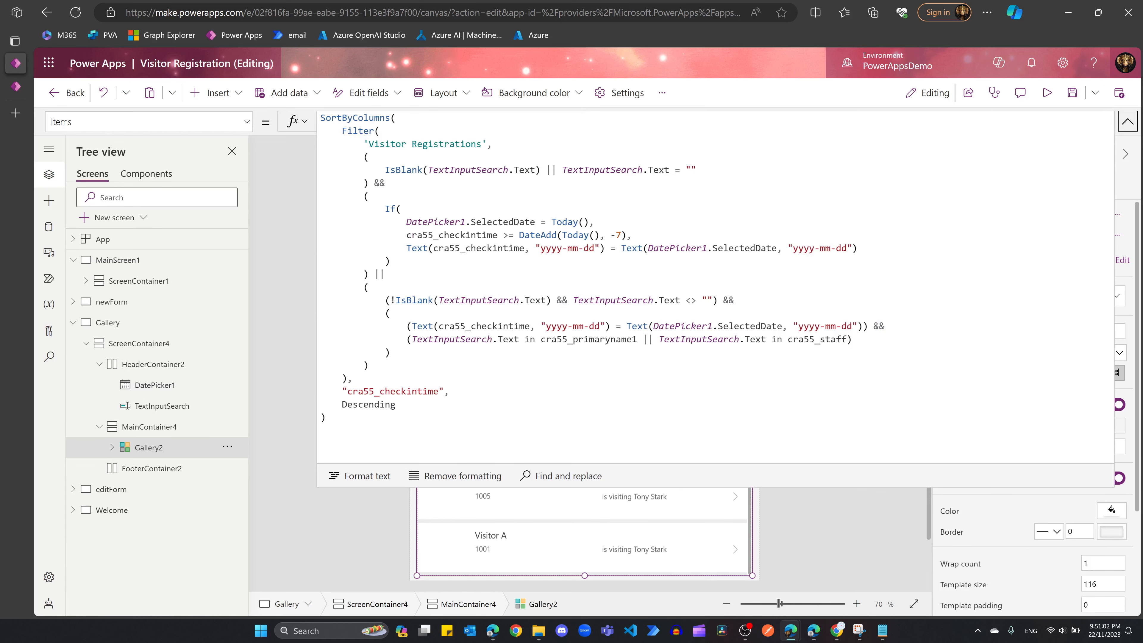
click(1127, 121)
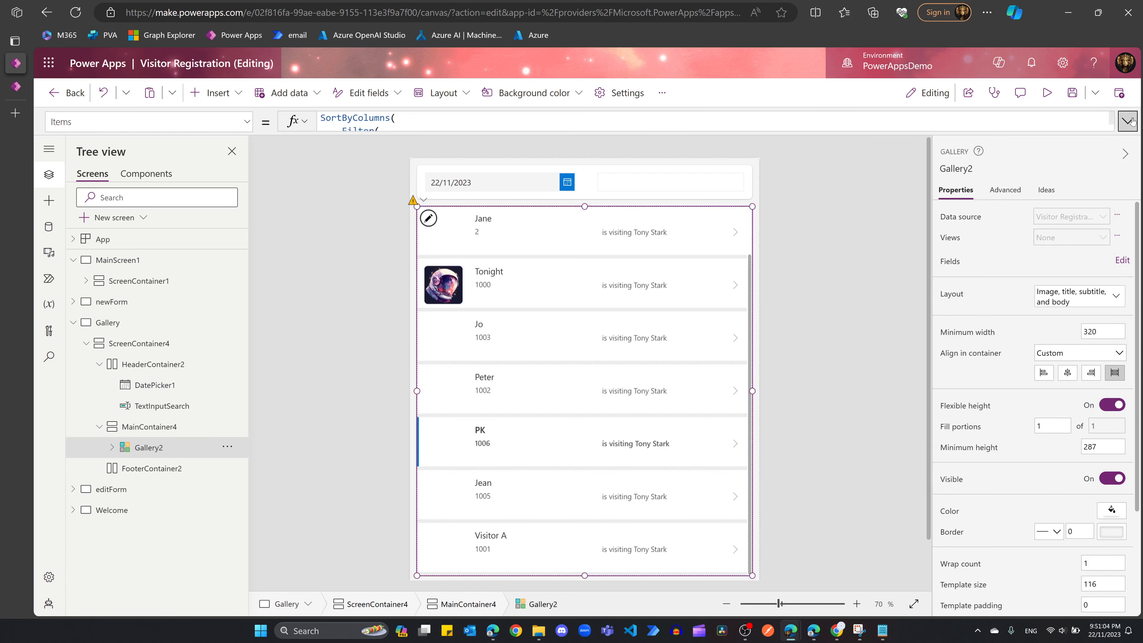
click(1047, 93)
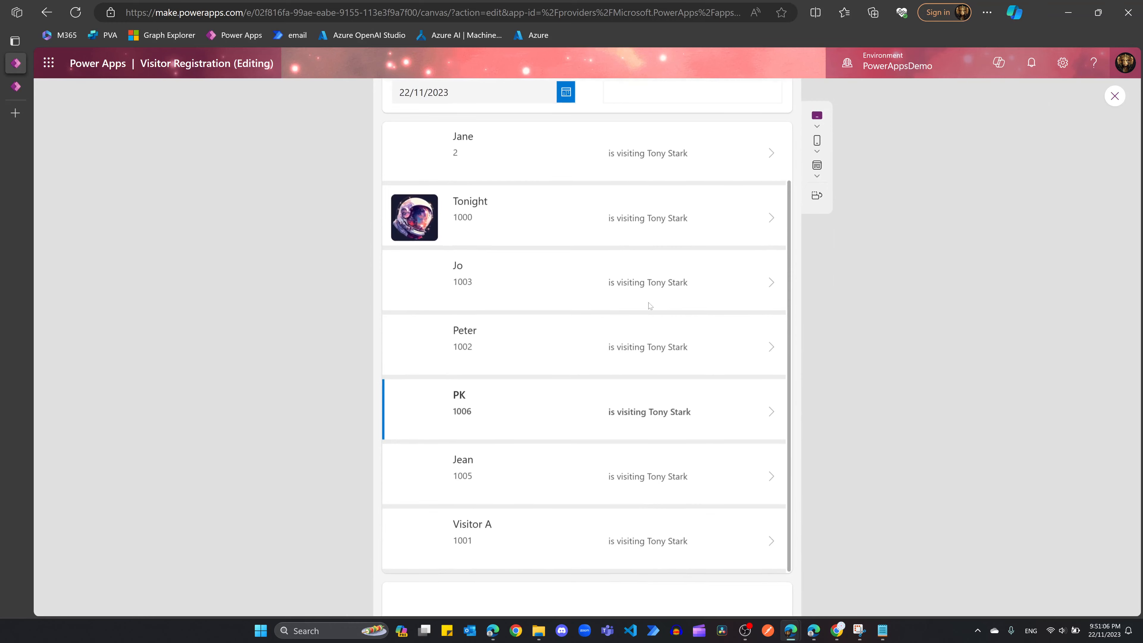
Step: Change the preview's filter date to Monday 20/11/2023
click(567, 112)
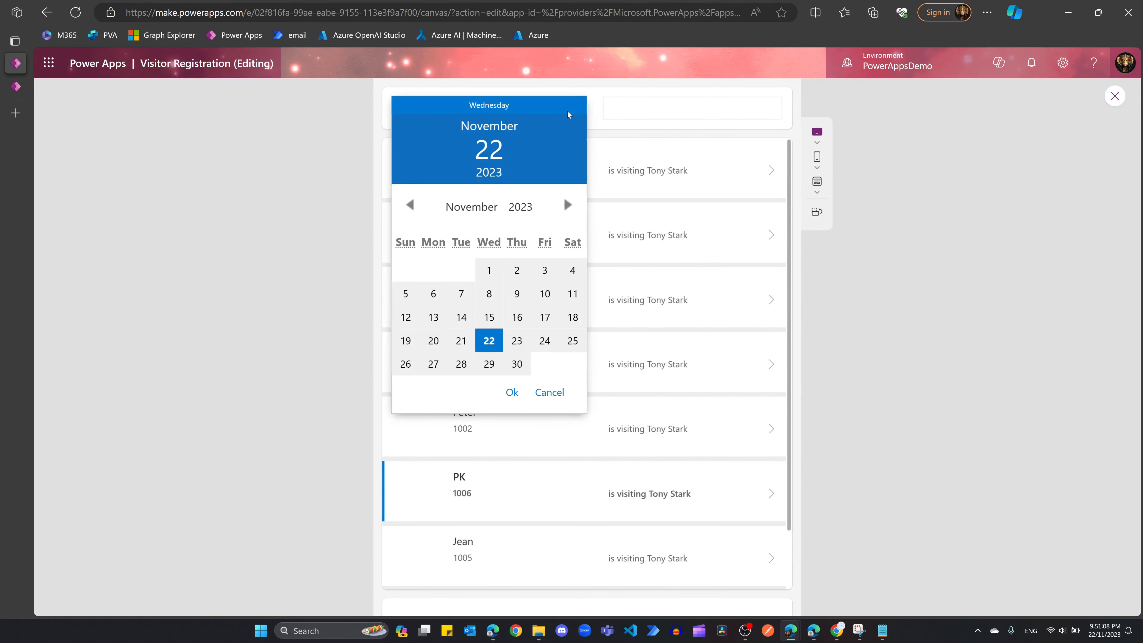
click(434, 341)
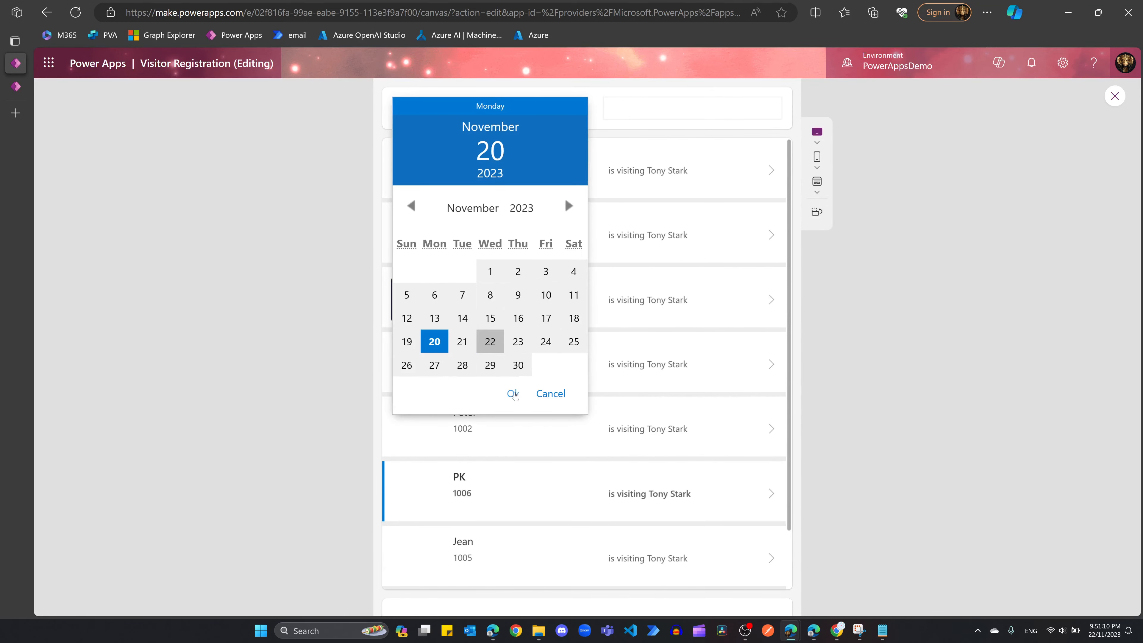
click(514, 394)
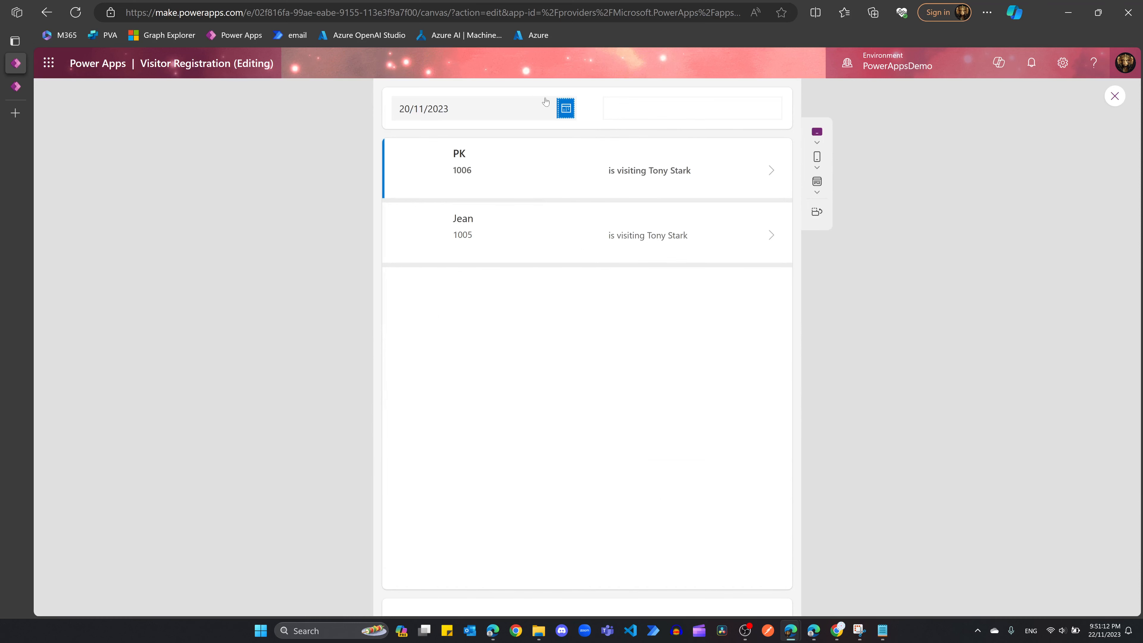
Step: Test the search box with Stark, PK and Jean, clearing each search afterwards
click(624, 112)
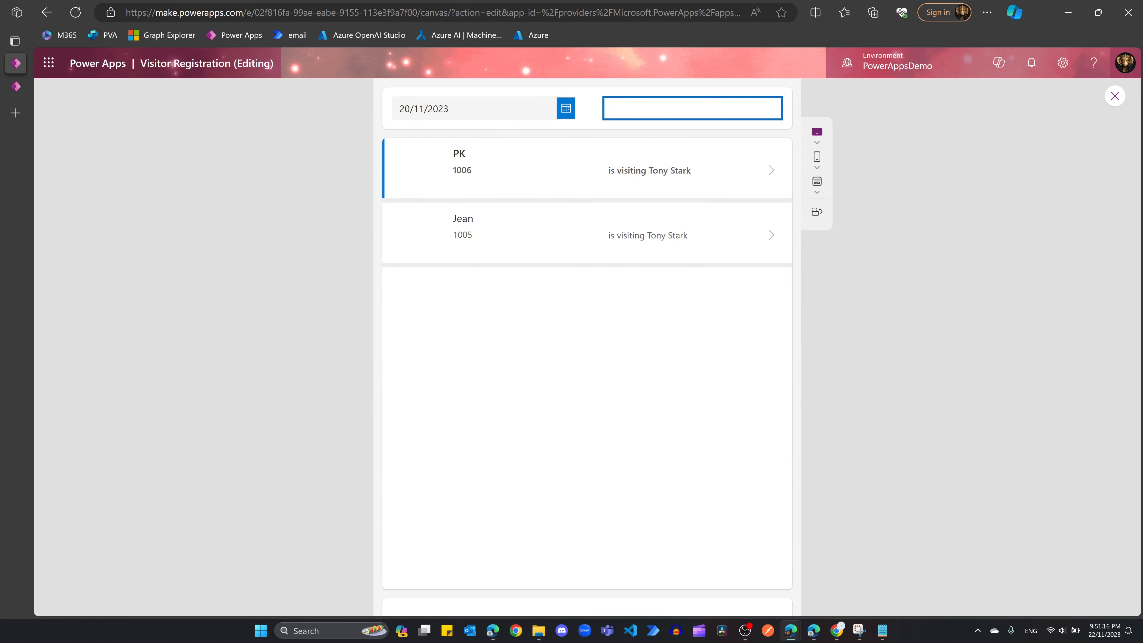
text(Stark)
key(BackSpace)
key(BackSpace)
key(BackSpace)
key(BackSpace)
text(PK)
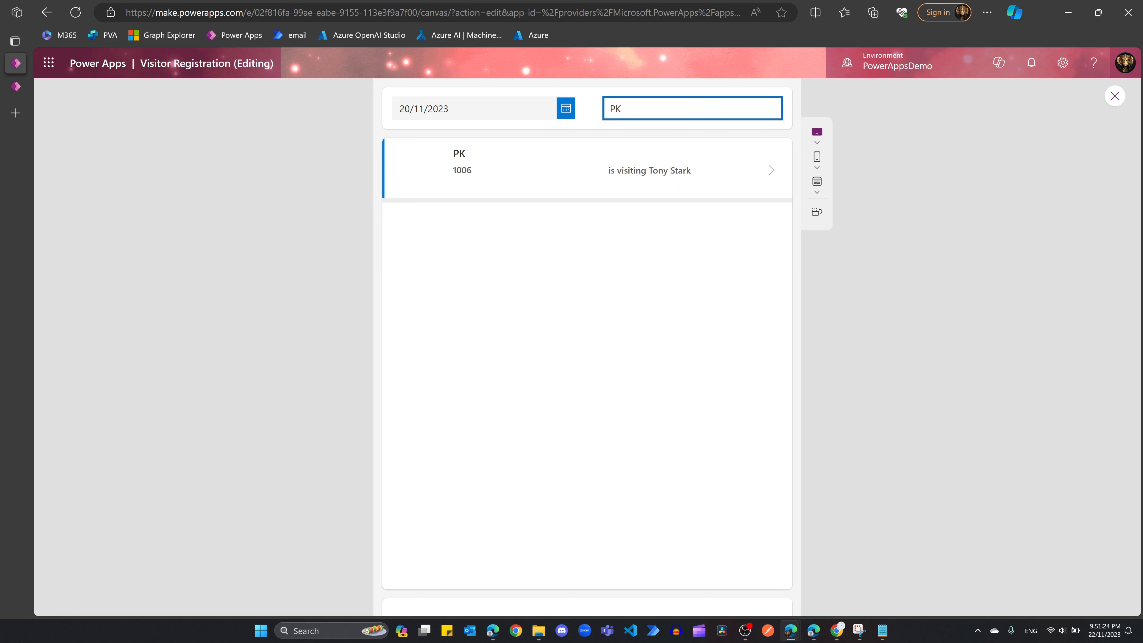
key(BackSpace)
key(BackSpace)
text(Jean)
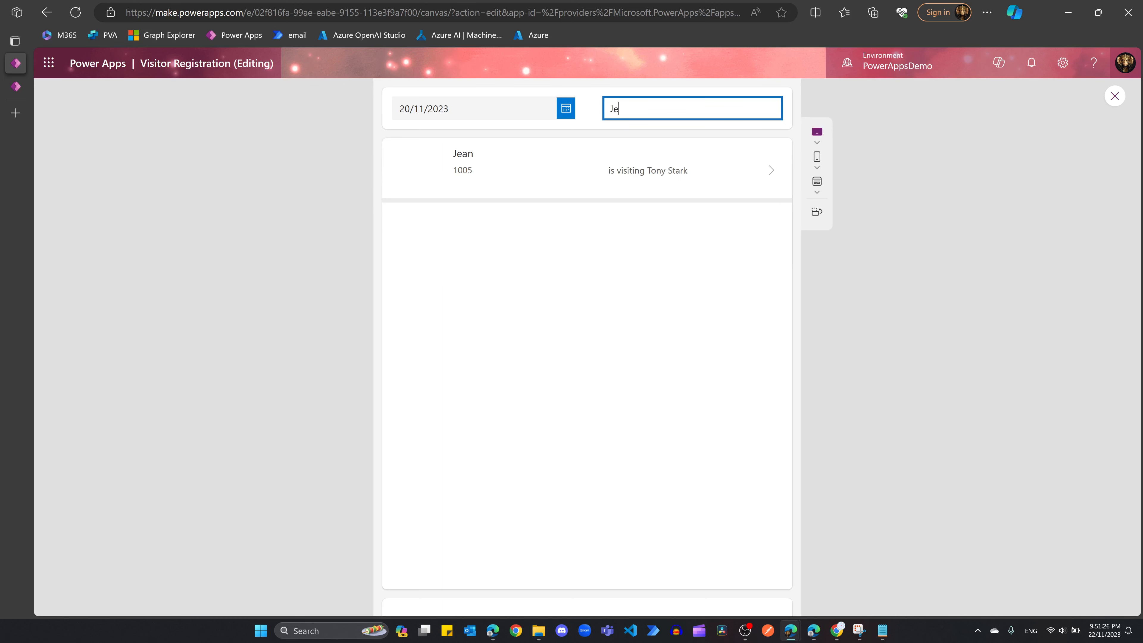
key(BackSpace)
key(BackSpace)
key(BackSpace)
key(BackSpace)
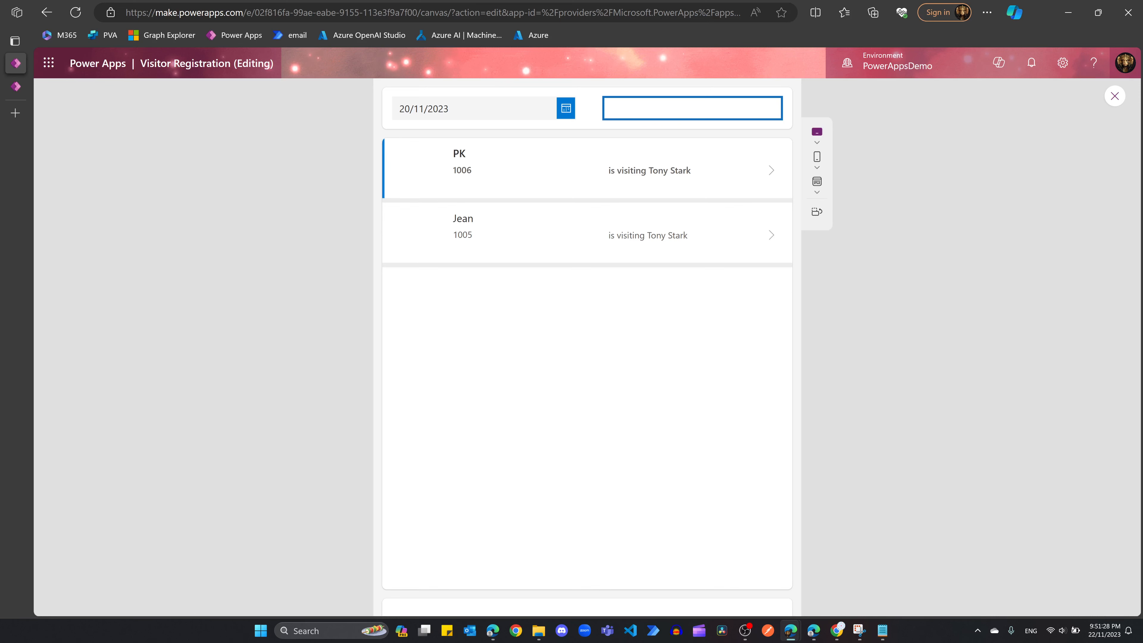
click(681, 199)
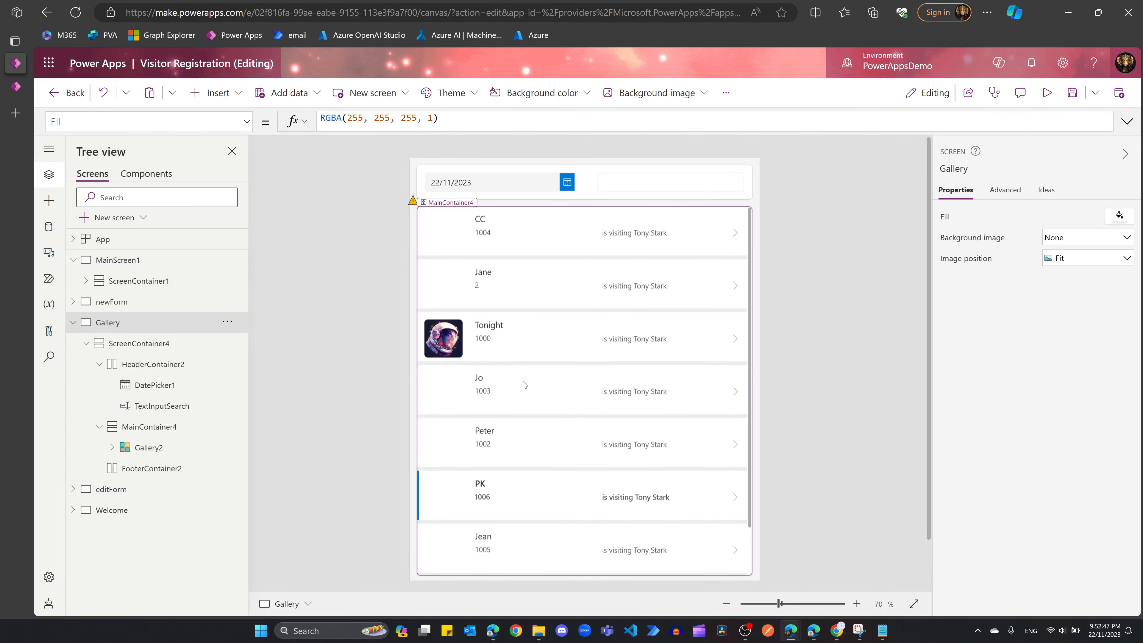
Step: Clear TextInputSearch's Default text and set its hint text to 'Search Visitor or Staff'
scroll(524, 376, down, 2)
scroll(516, 481, up, 2)
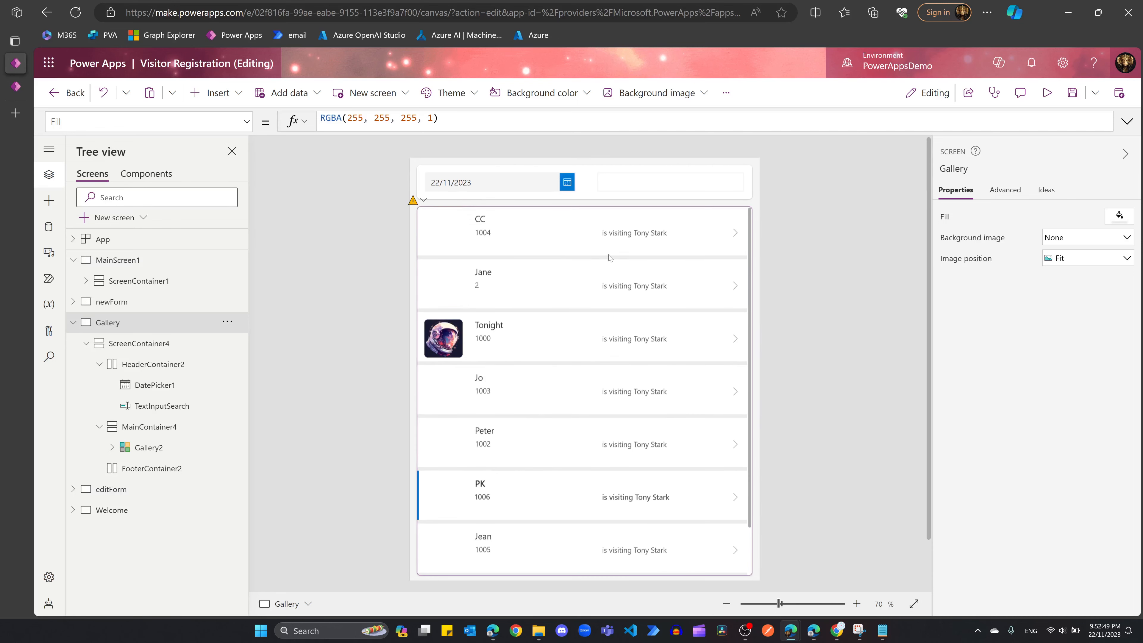
click(634, 196)
click(629, 189)
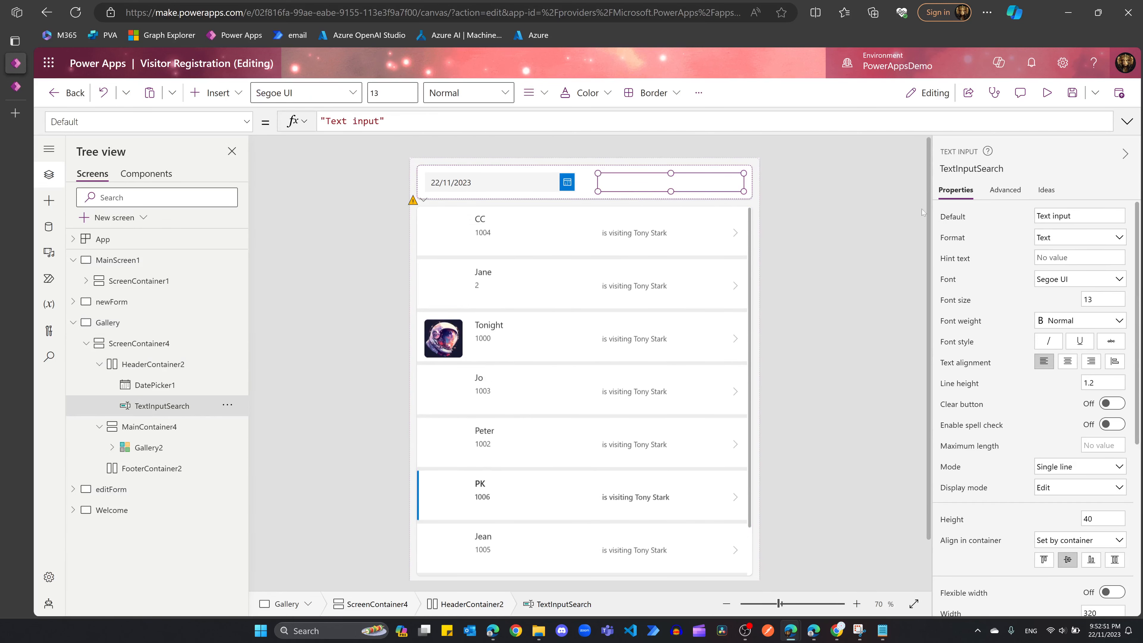
drag(1075, 217, 1035, 216)
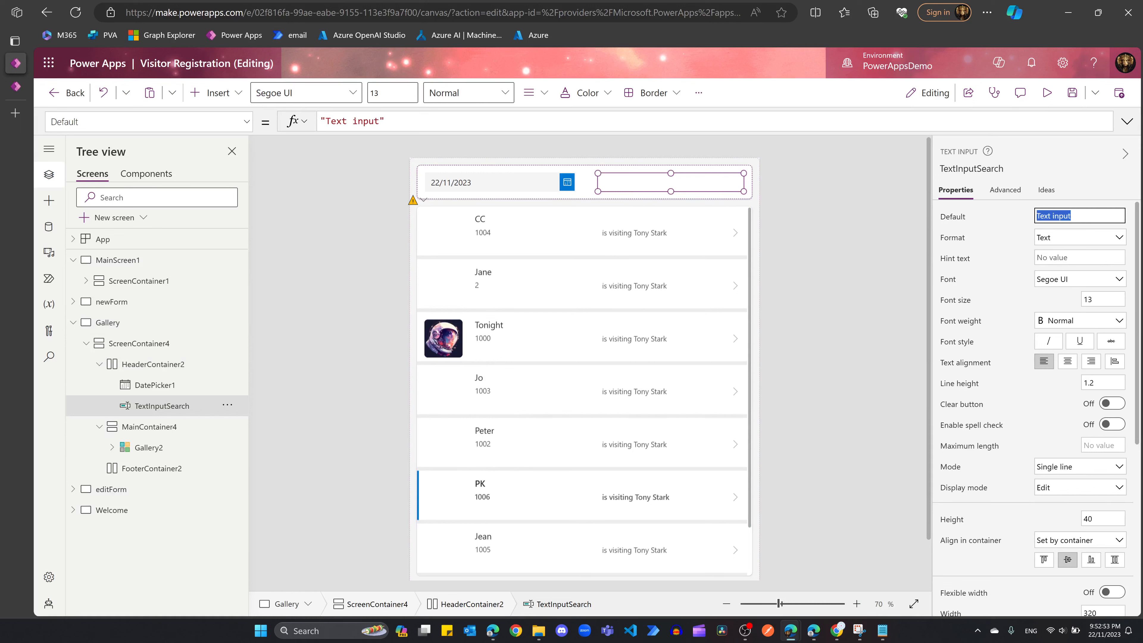
key(BackSpace)
click(1076, 257)
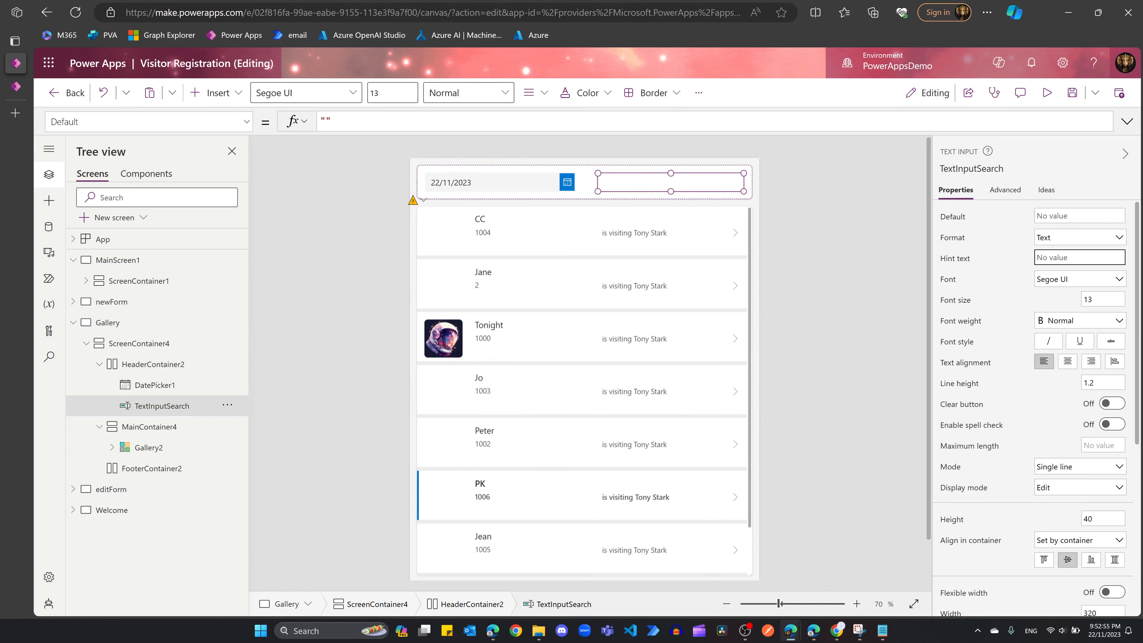
text(Search Visitor or Staff)
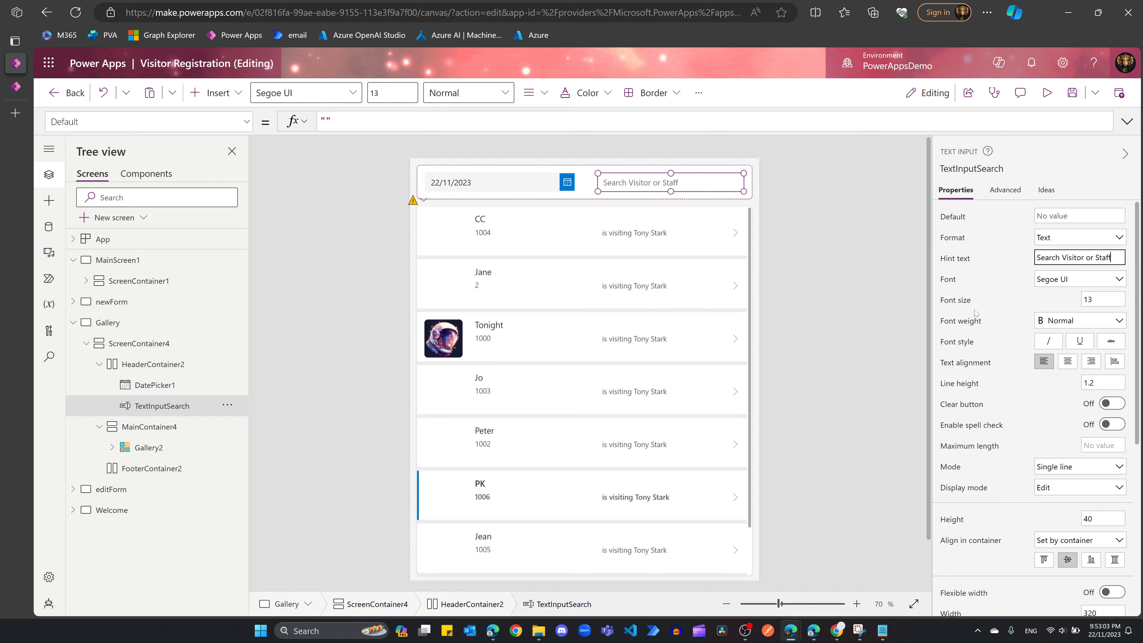
Step: Insert a new button into FooterContainer2 below the visitor gallery
scroll(832, 363, down, 2)
click(586, 546)
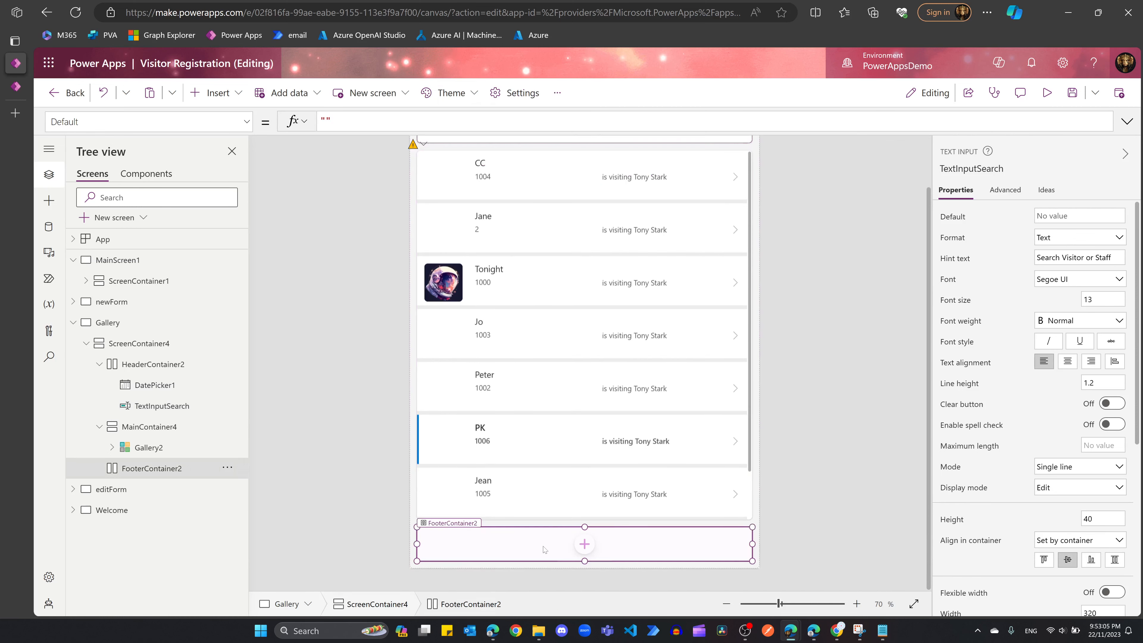
click(586, 546)
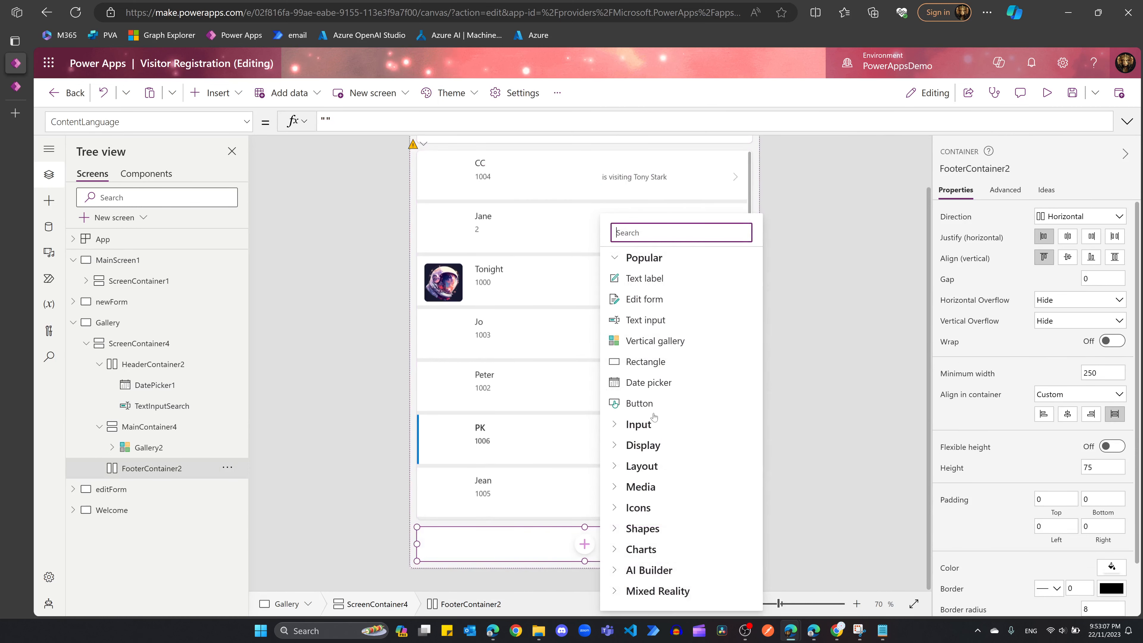
click(647, 407)
click(578, 546)
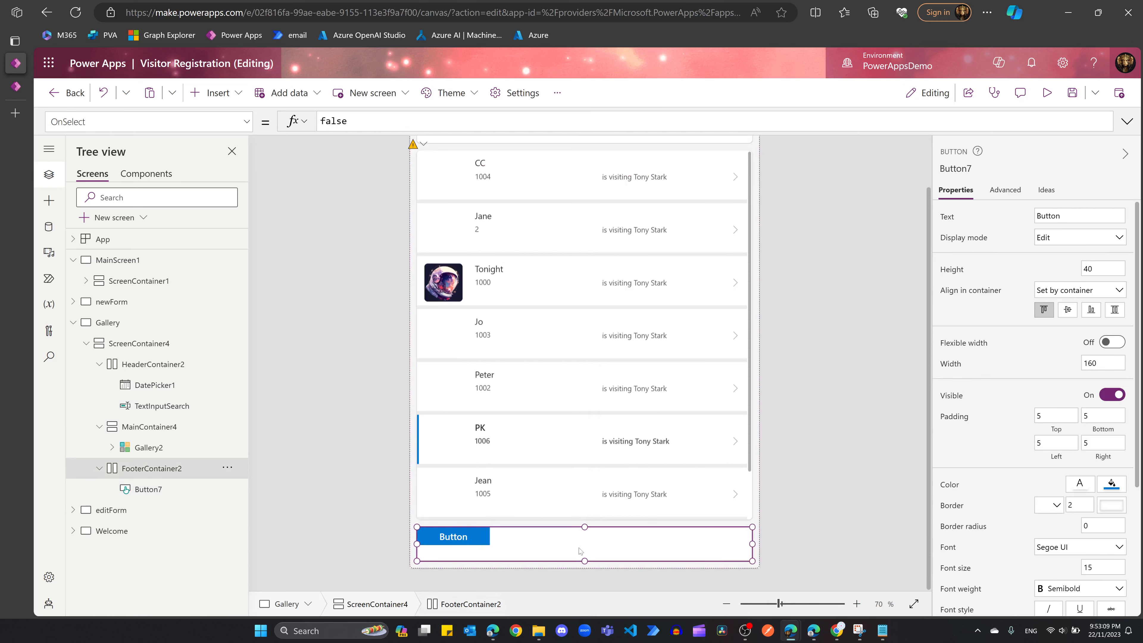
click(483, 535)
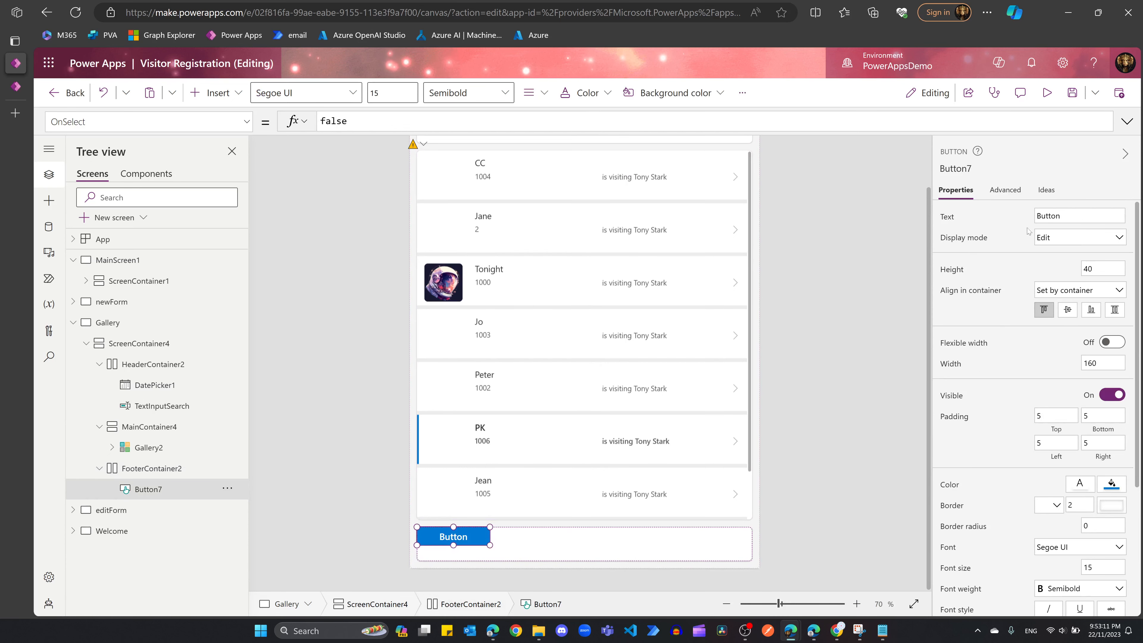
Step: Label the new button Home and give it a border radius of 10
click(1073, 216)
text(Home)
click(1085, 526)
key(BackSpace)
text(10)
click(522, 548)
Step: Paste a copy of the Home button into the footer and relabel it Register
click(464, 539)
click(643, 547)
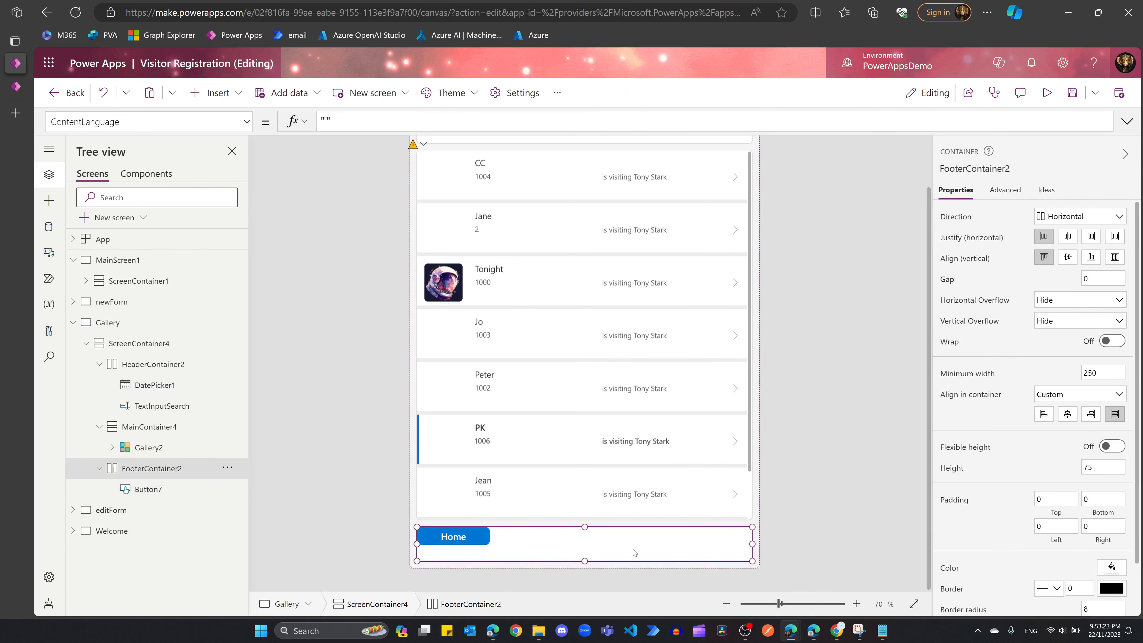
key(ctrl+v)
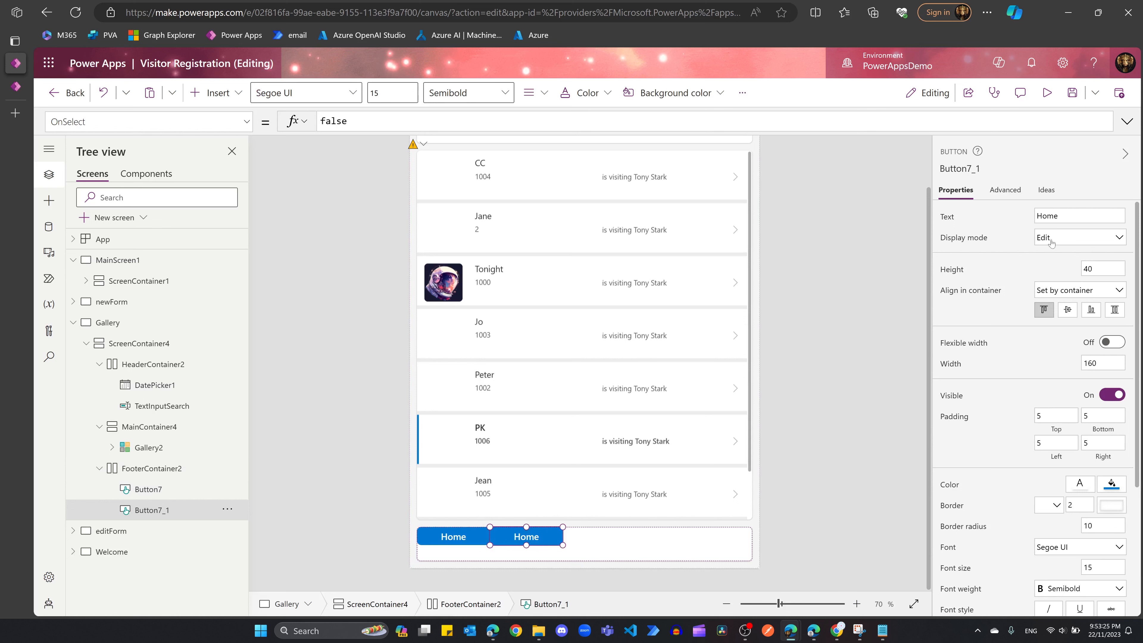
double_click(1051, 216)
text(Register)
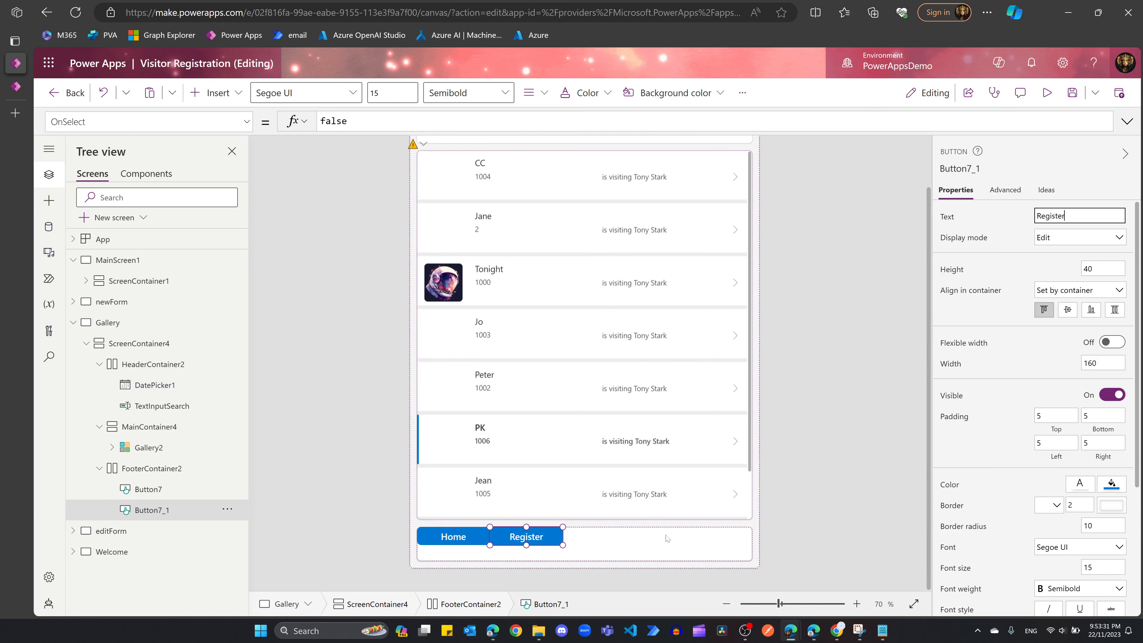
click(457, 538)
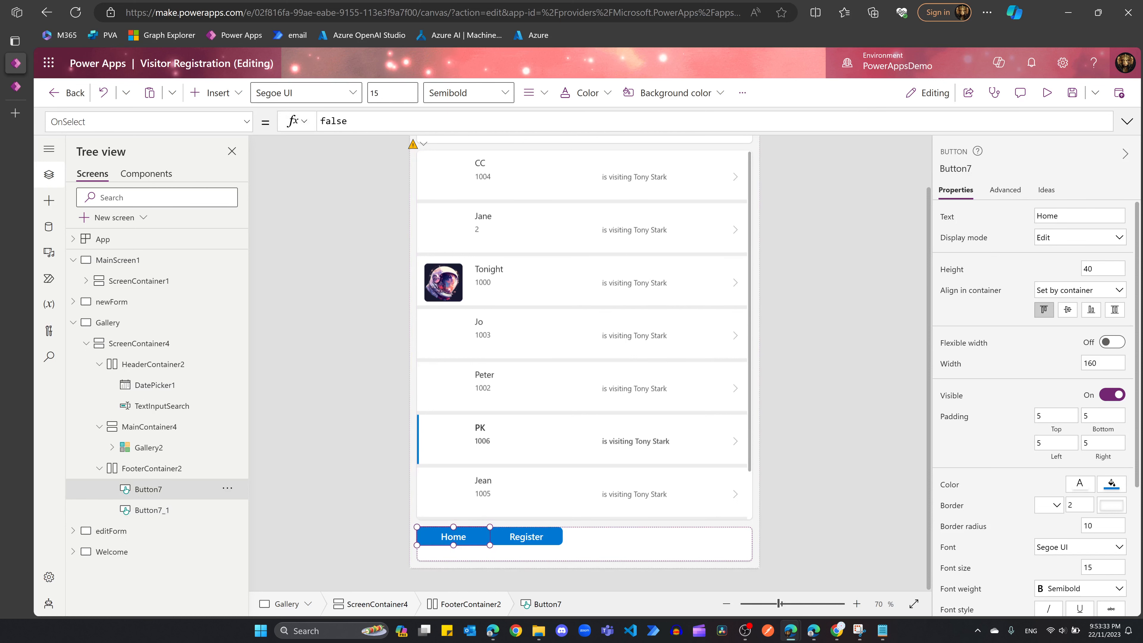
click(349, 121)
Step: Set the Home button's OnSelect to Navigate(Welcome)
key(ctrl+a)
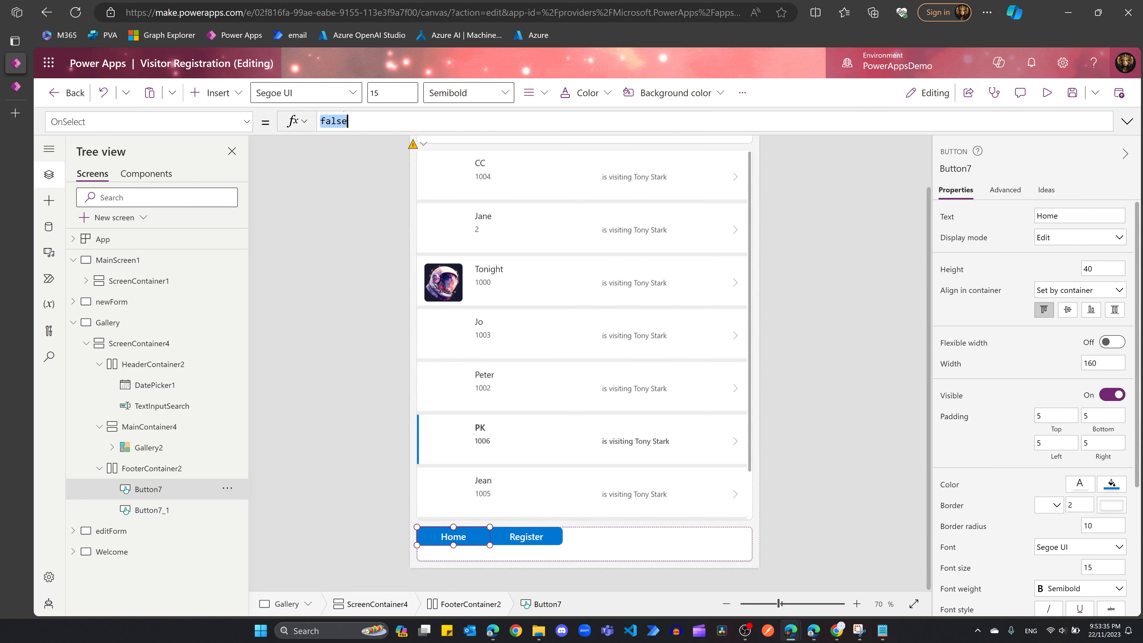
text(navi)
key(Tab)
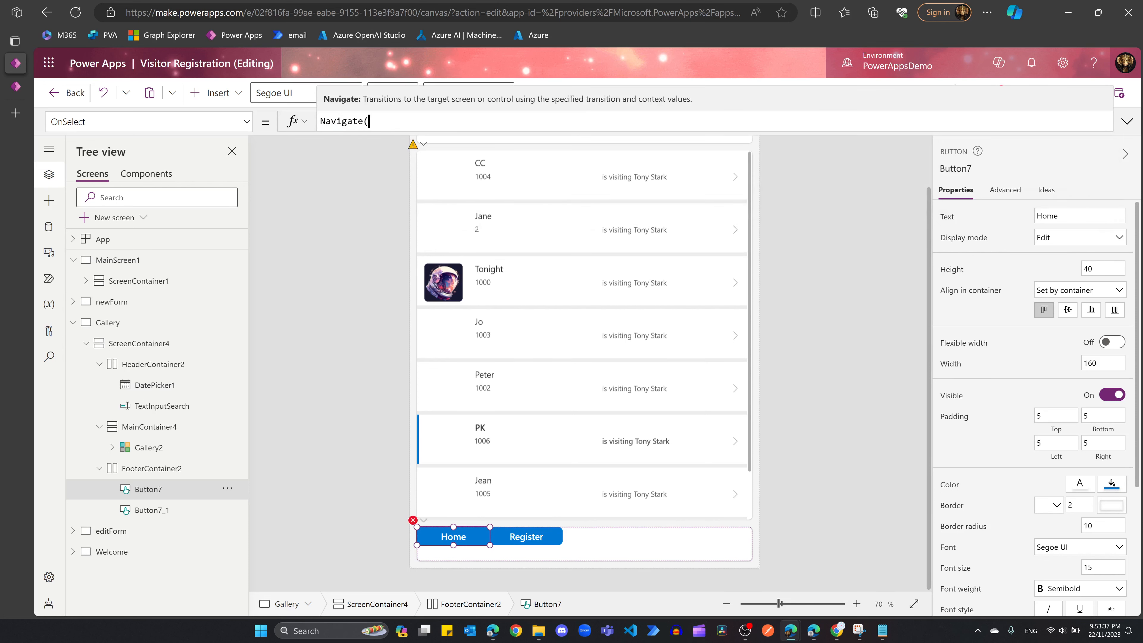
text(Welcome)
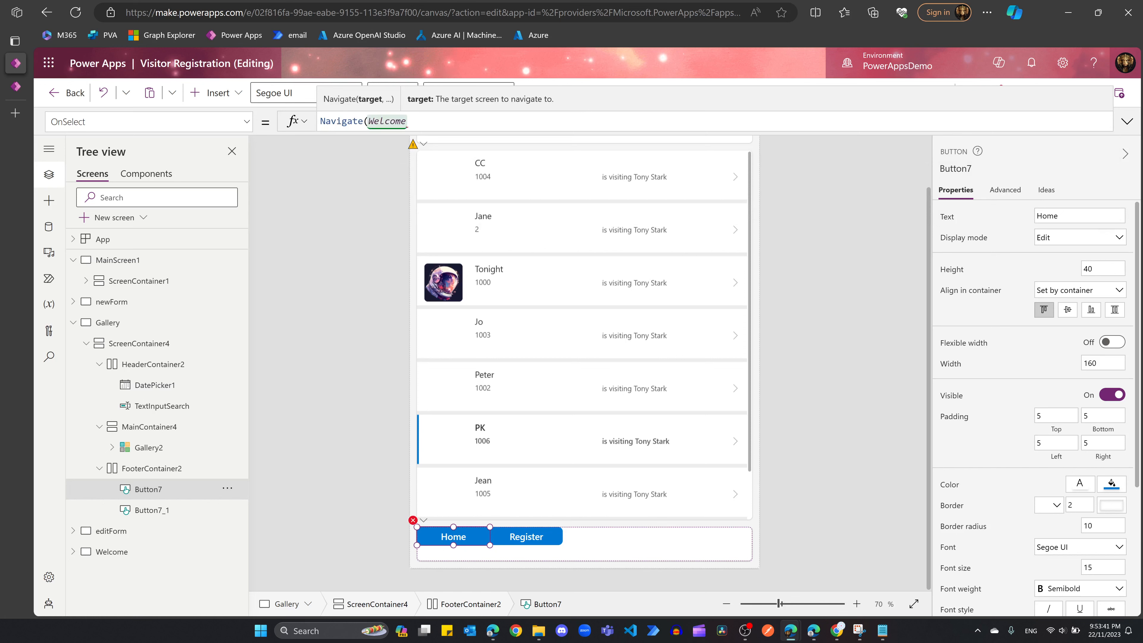
text())
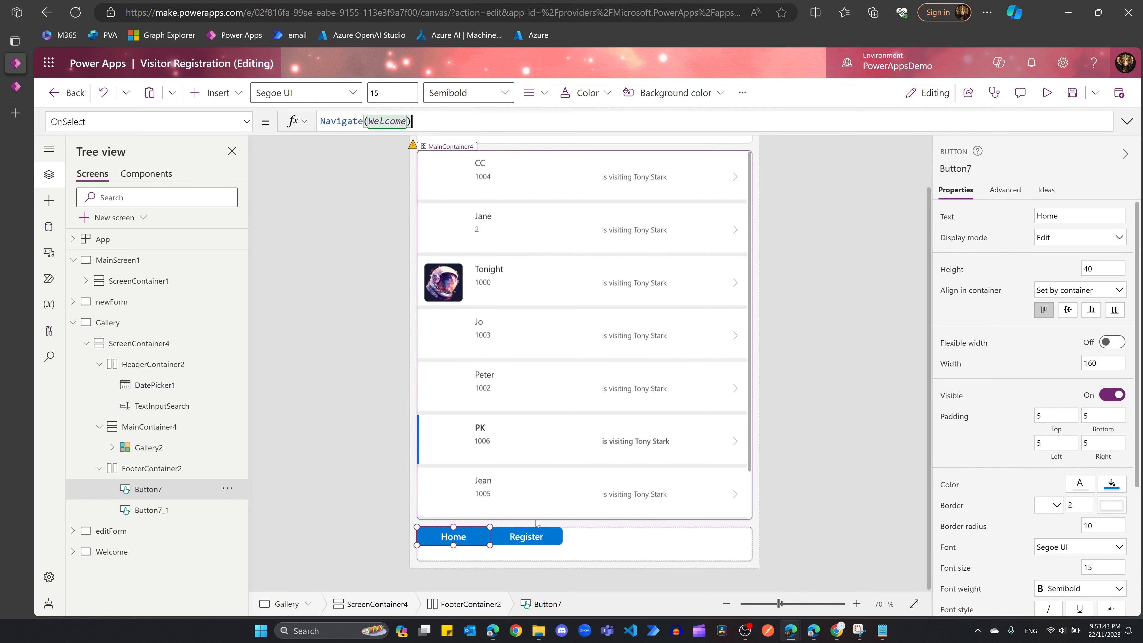
Step: Set the Register button's OnSelect to Navigate(newForm);NewForm(Form2)
click(526, 537)
double_click(335, 121)
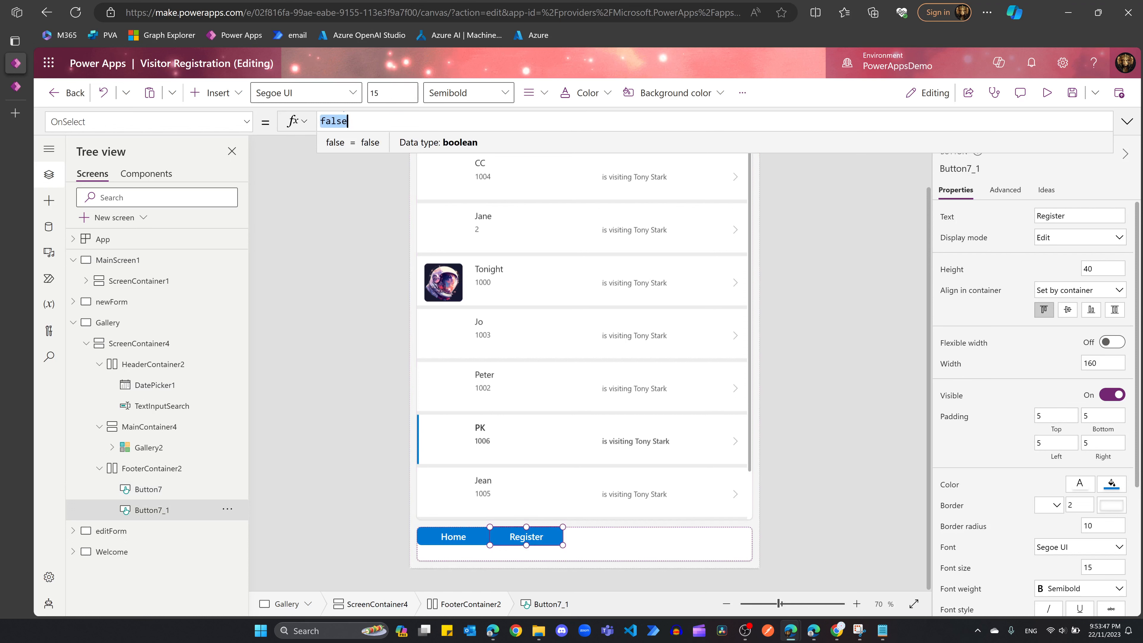
text(navi)
key(Tab)
text(new)
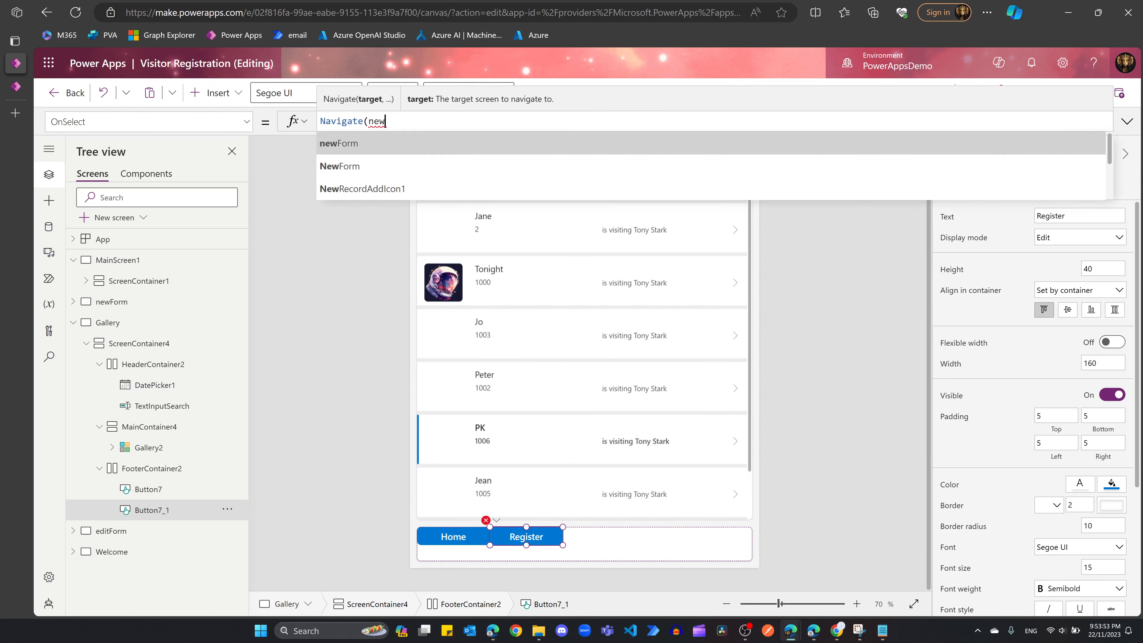
key(Tab)
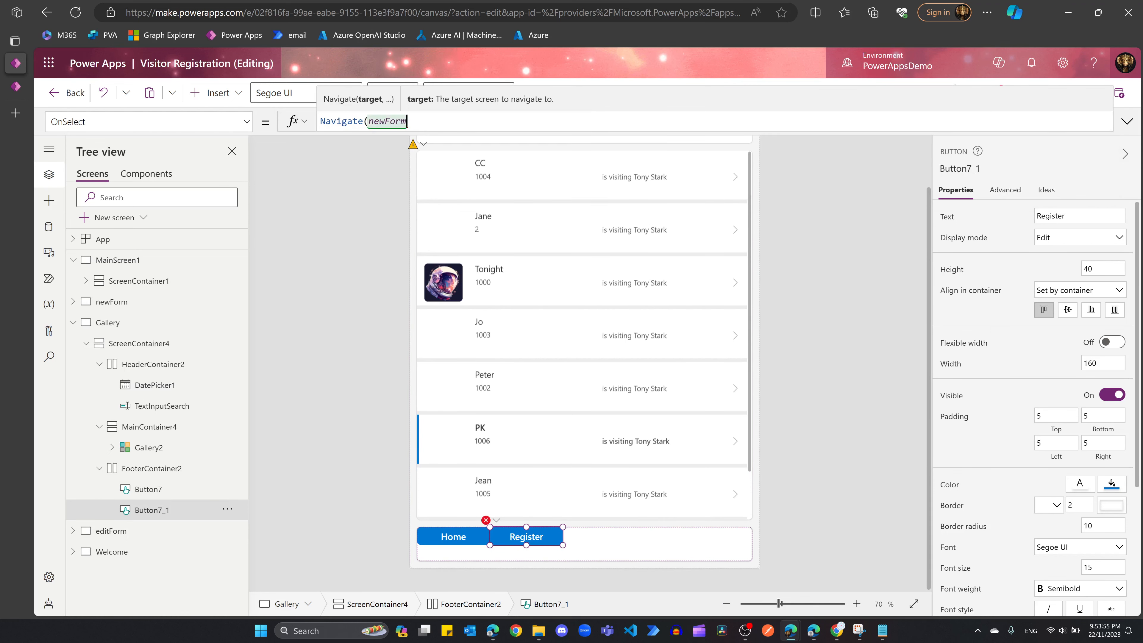
text().new)
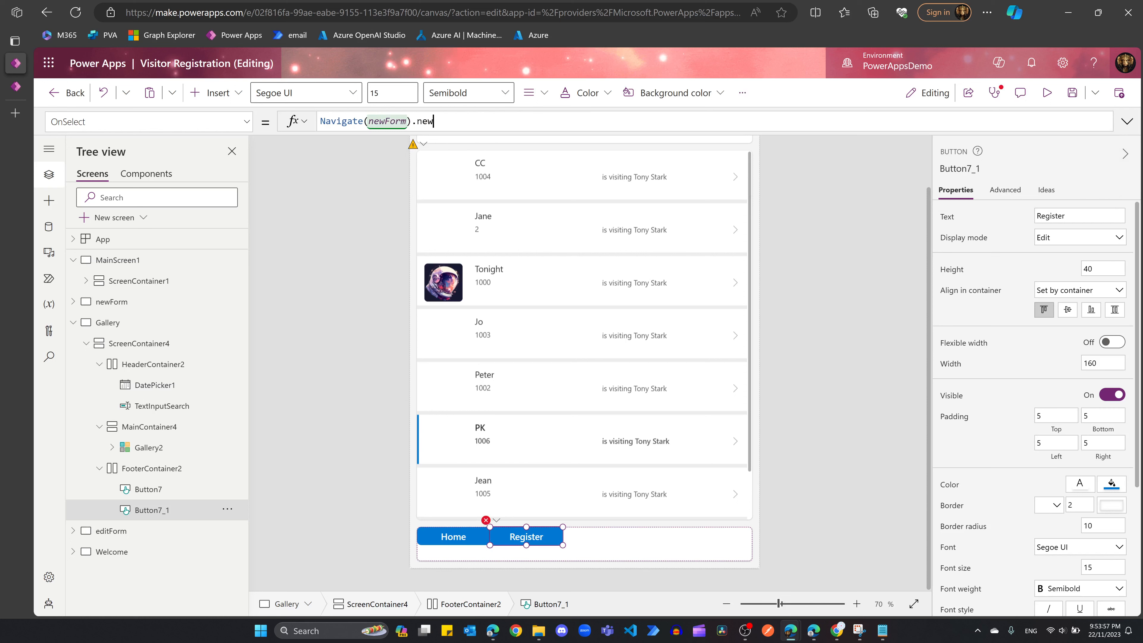
key(BackSpace)
key(BackSpace)
key(BackSpace)
text(.newform)
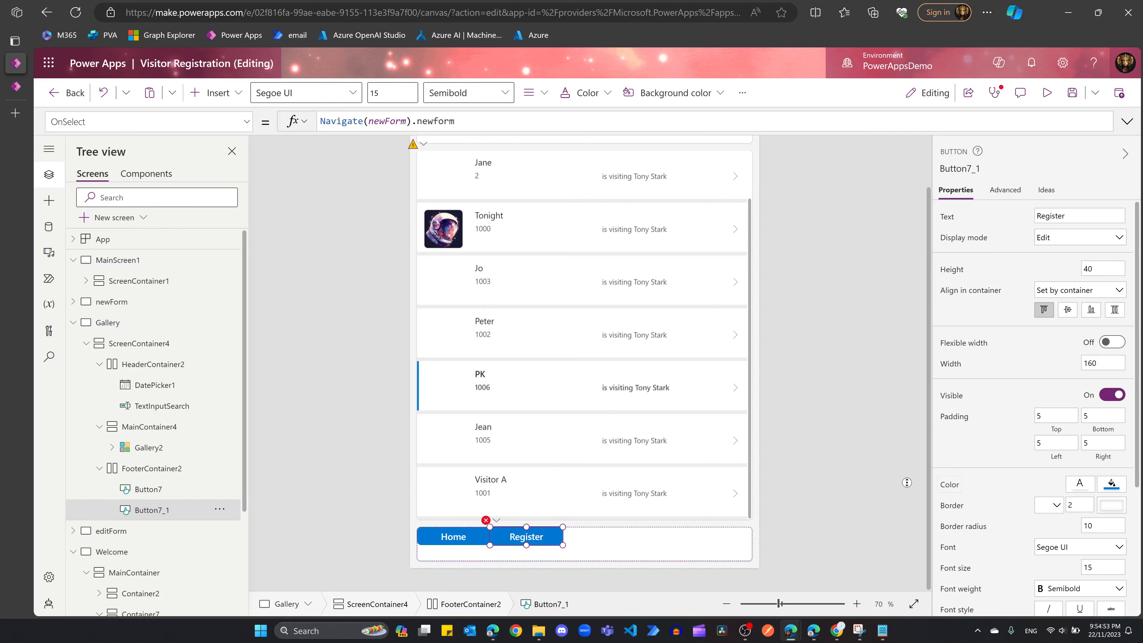
scroll(1050, 485, down, 1)
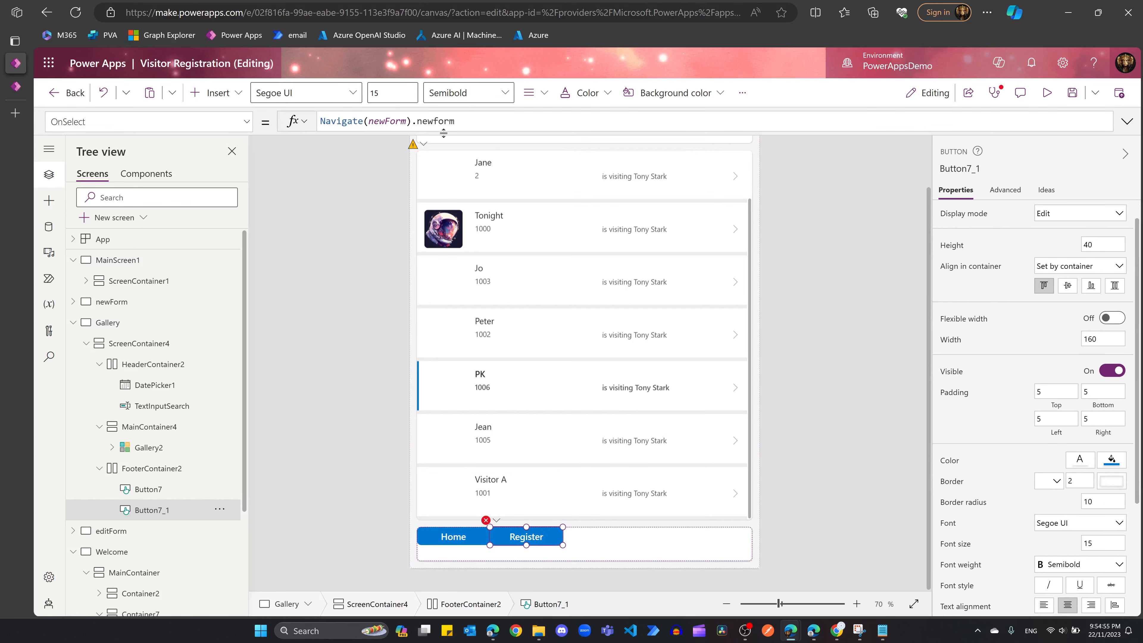
triple_click(442, 123)
text(Navigate(newForm);NewForm(Form2))
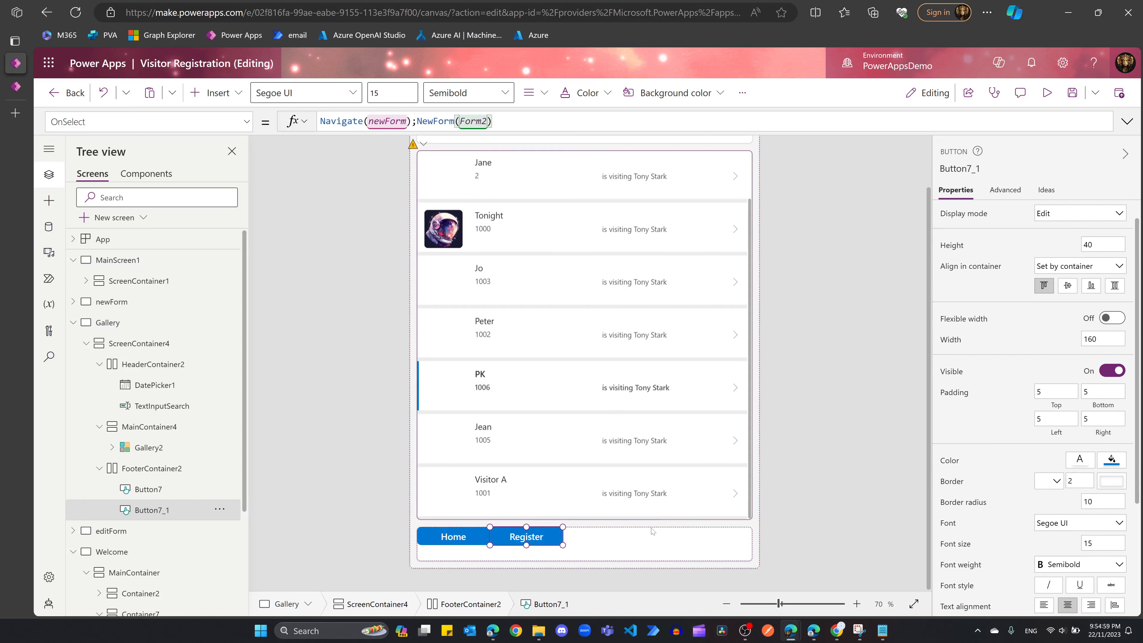
click(661, 554)
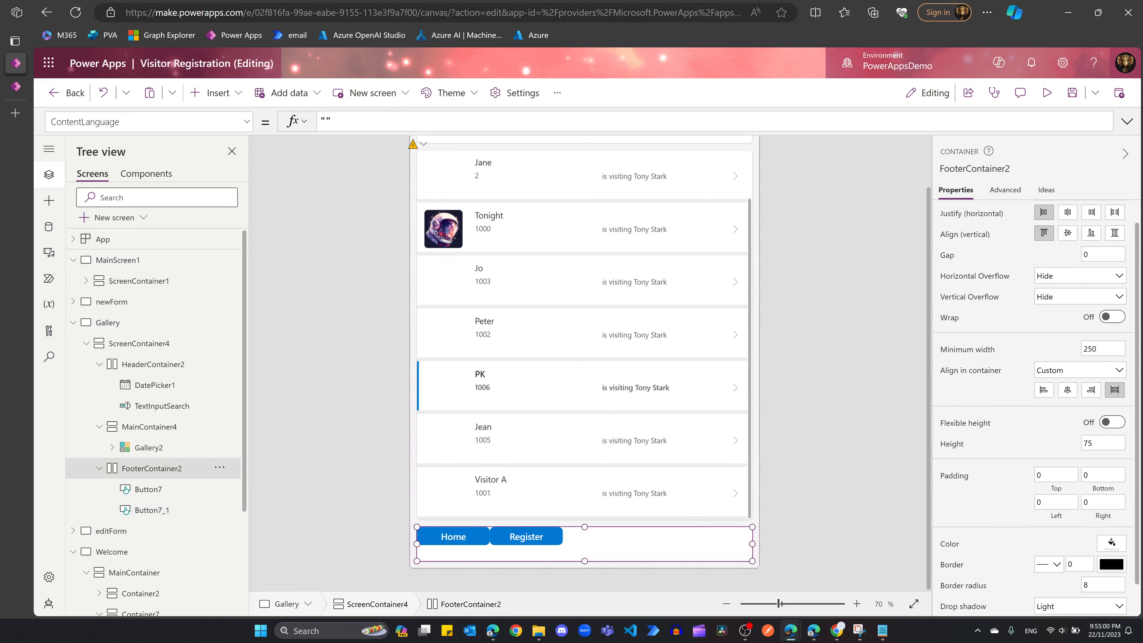
Step: Centre the footer buttons horizontally and vertically with a gap of 100
click(1067, 212)
click(1098, 255)
text(50)
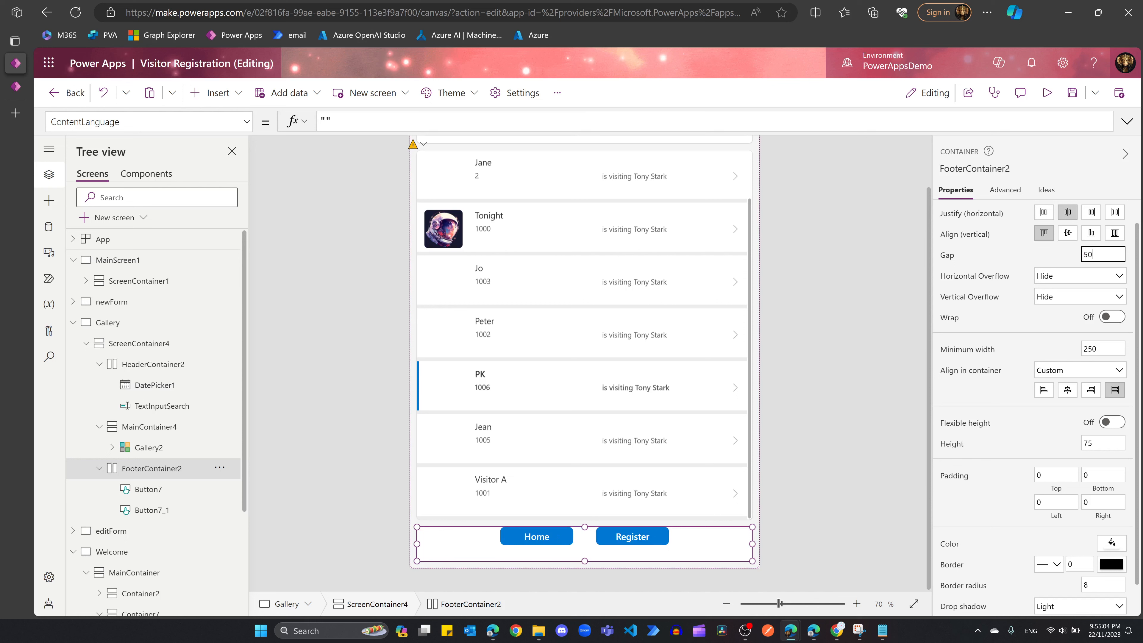
click(1068, 236)
click(1098, 255)
text(100)
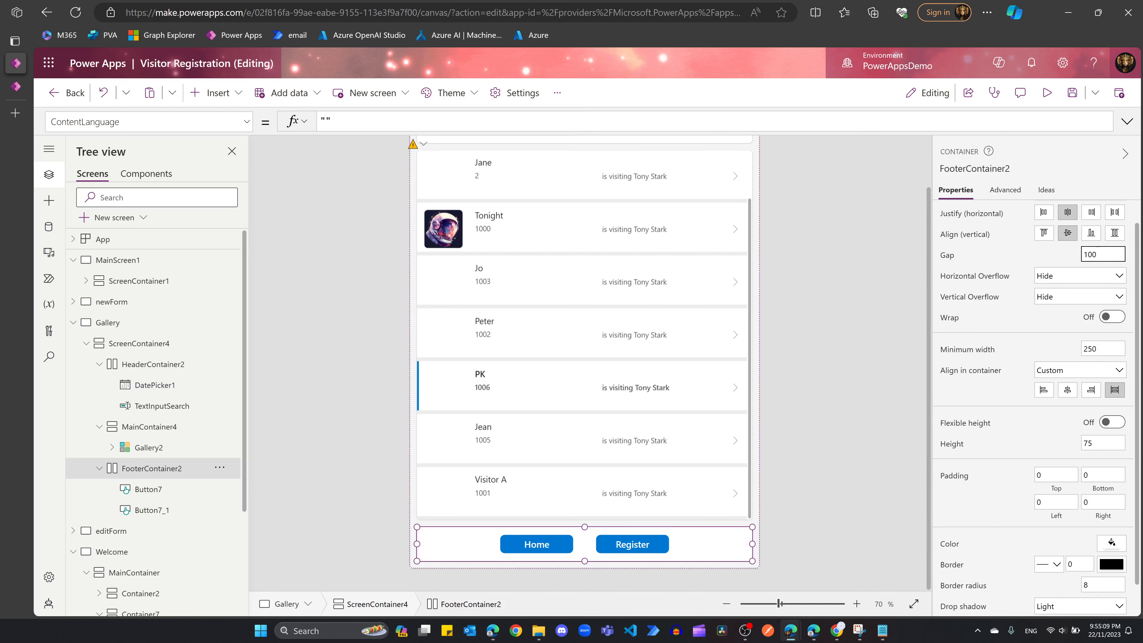
click(462, 245)
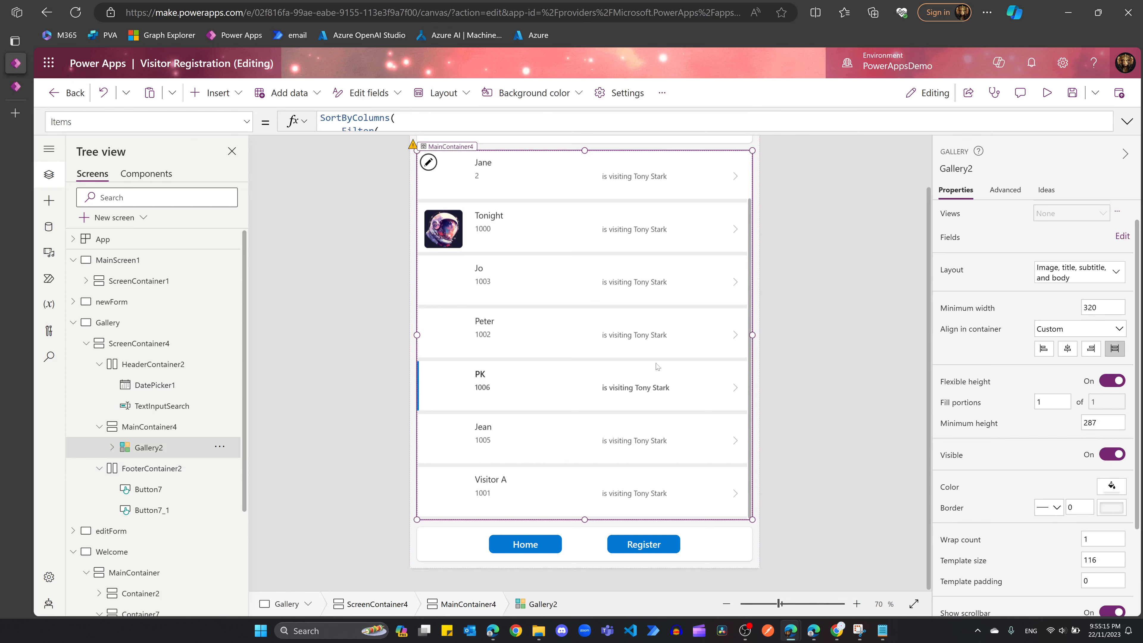
Step: Round the gallery's visitor photo thumbnails with a border radius of 84
middle_click(519, 410)
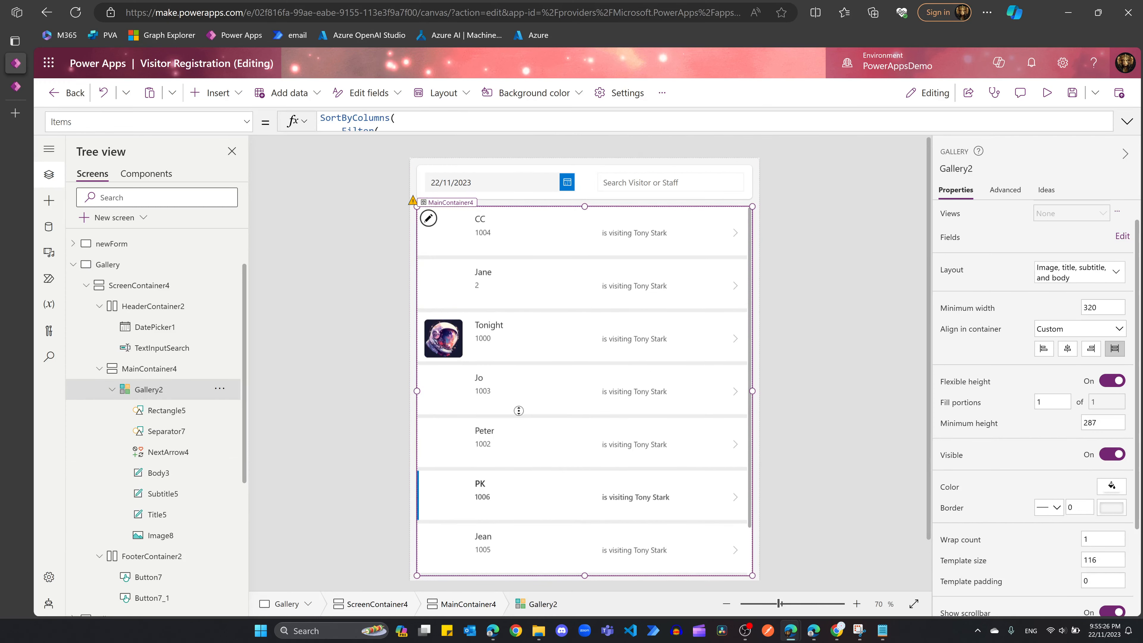
scroll(572, 403, down, 2)
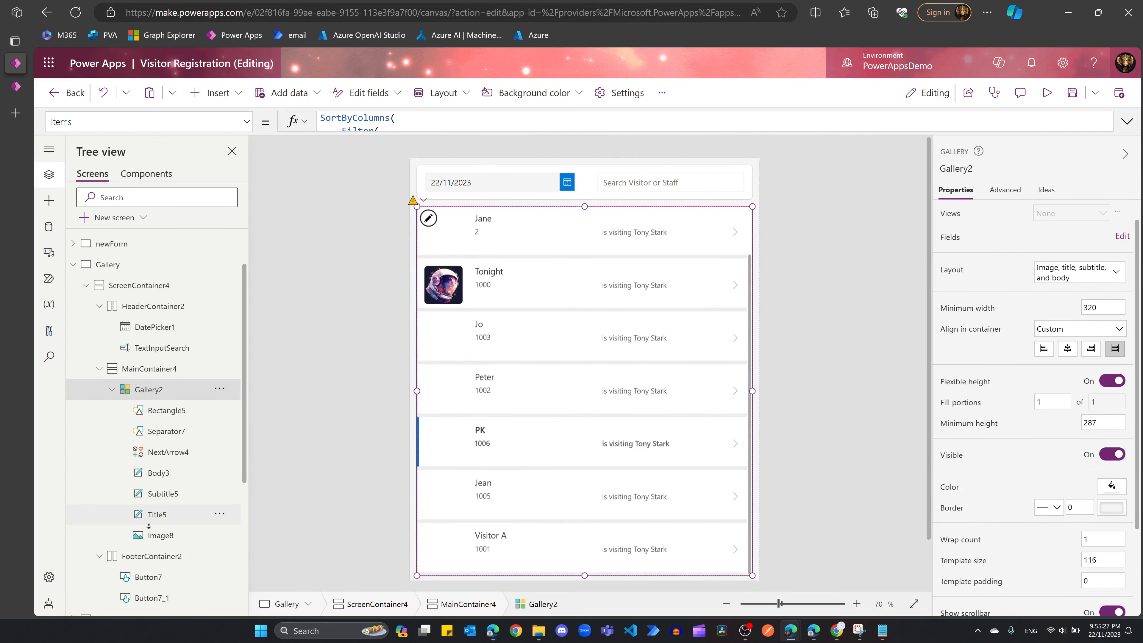
click(162, 536)
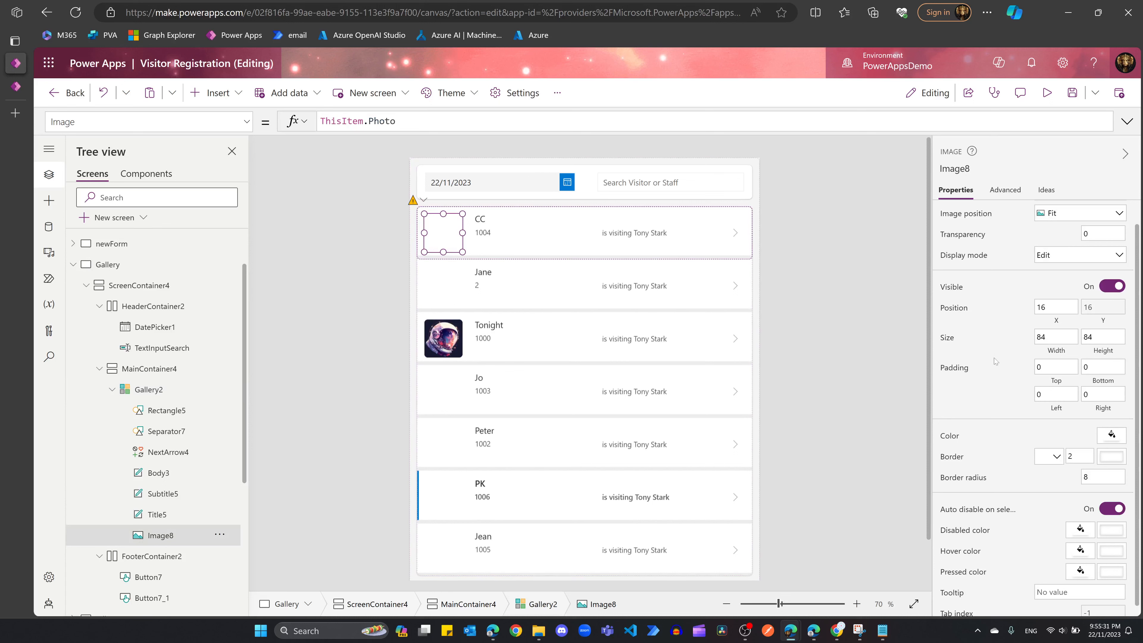
click(1102, 477)
text(84)
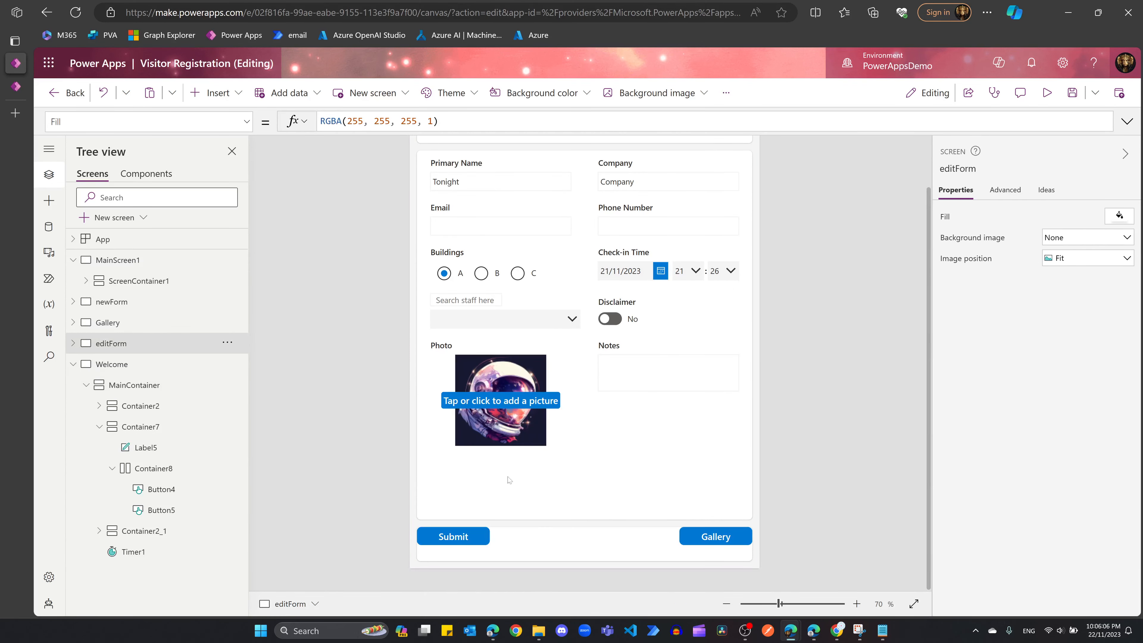
Step: Add a button labelled Edit to the editForm screen's footer
click(546, 549)
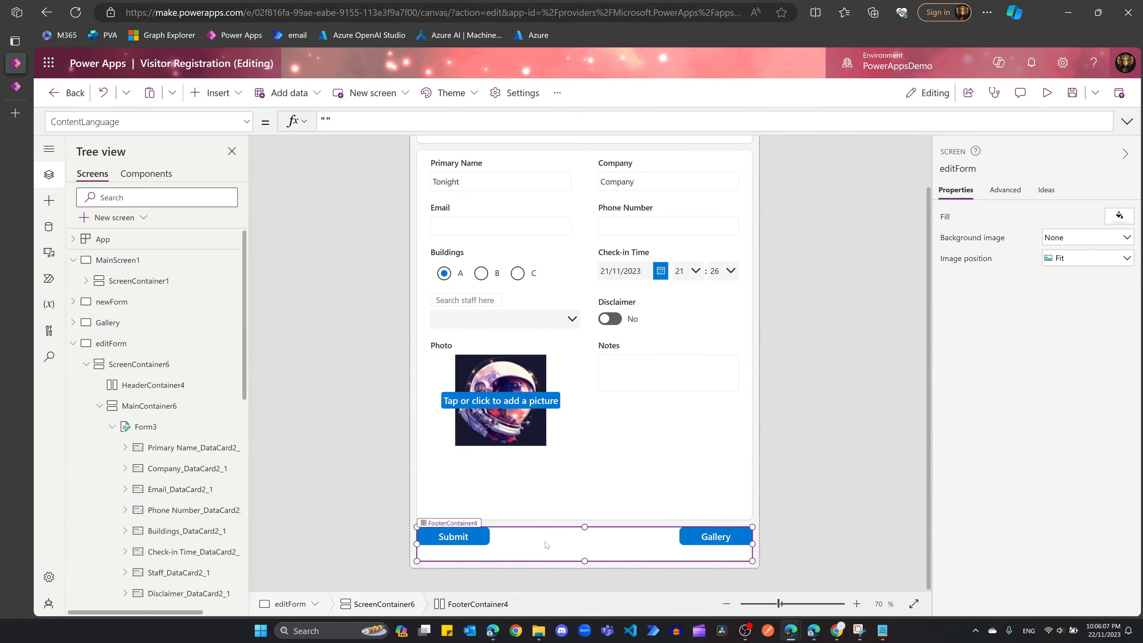
click(234, 100)
click(243, 296)
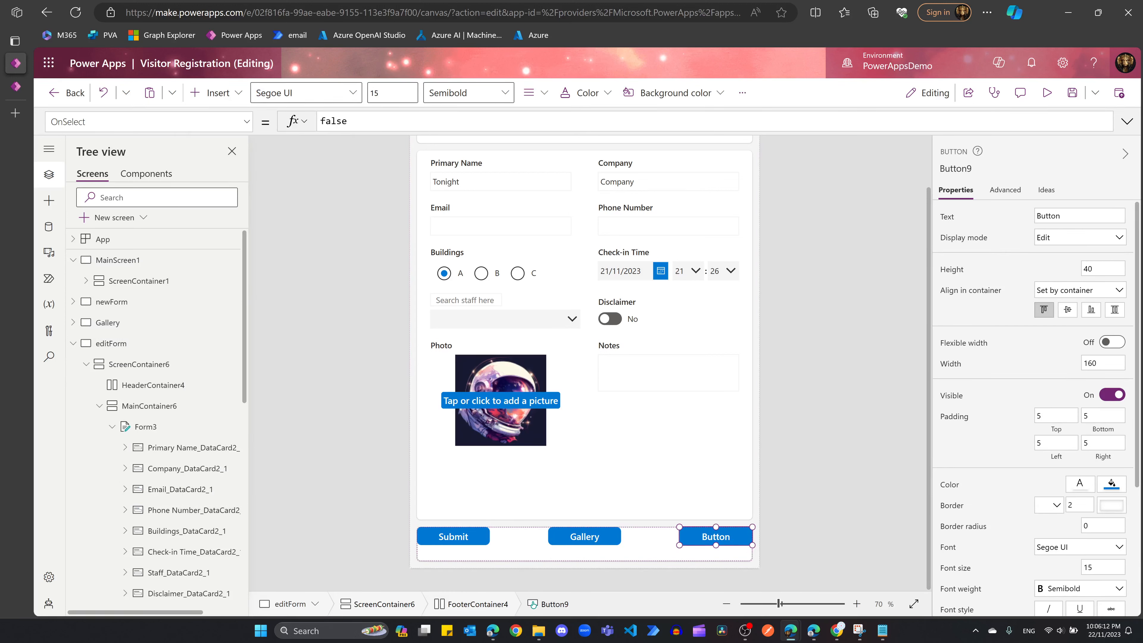
click(1067, 216)
text(edi)
text(Edit)
Step: Check Form3's default mode, then paste an Edit OnSelect toggling Form3 between EditForm and ViewForm
click(143, 428)
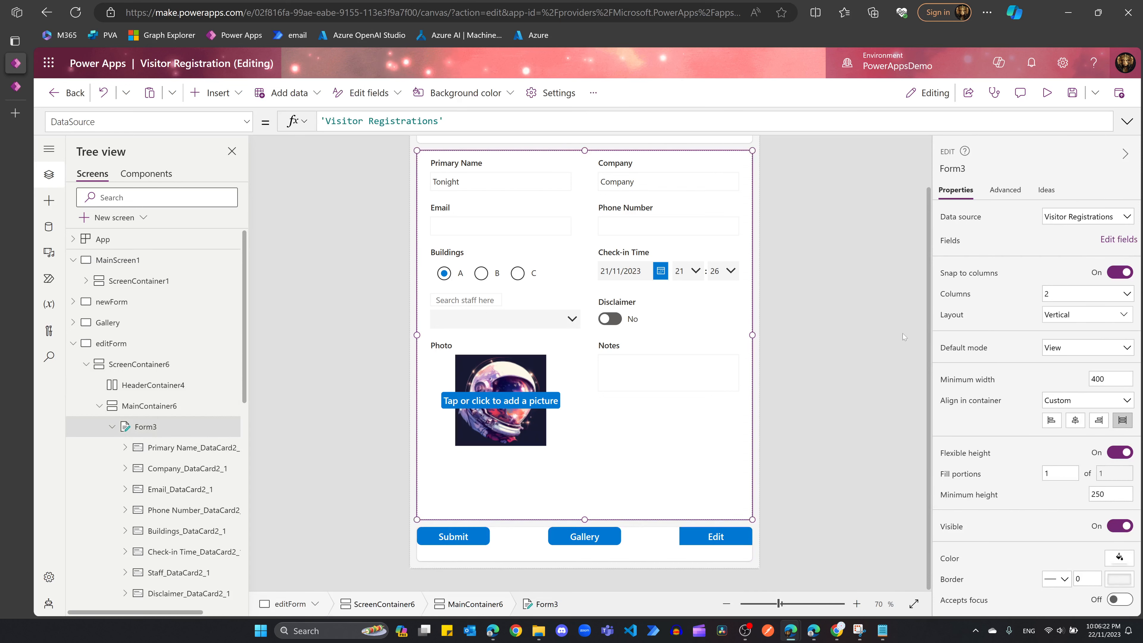
click(1051, 351)
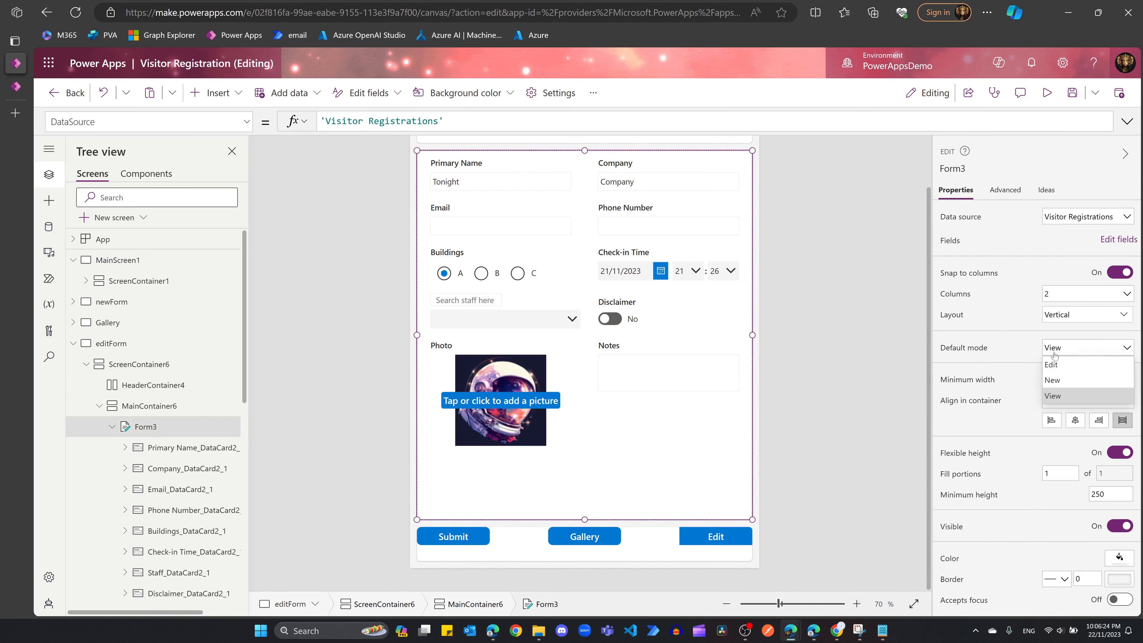
click(721, 538)
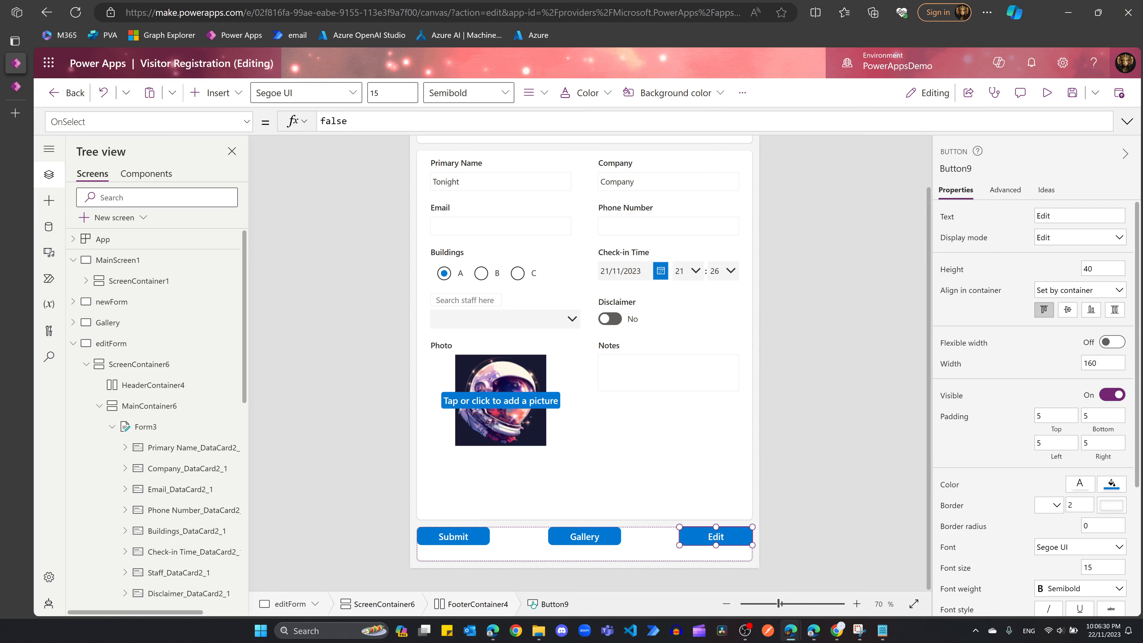
click(1127, 122)
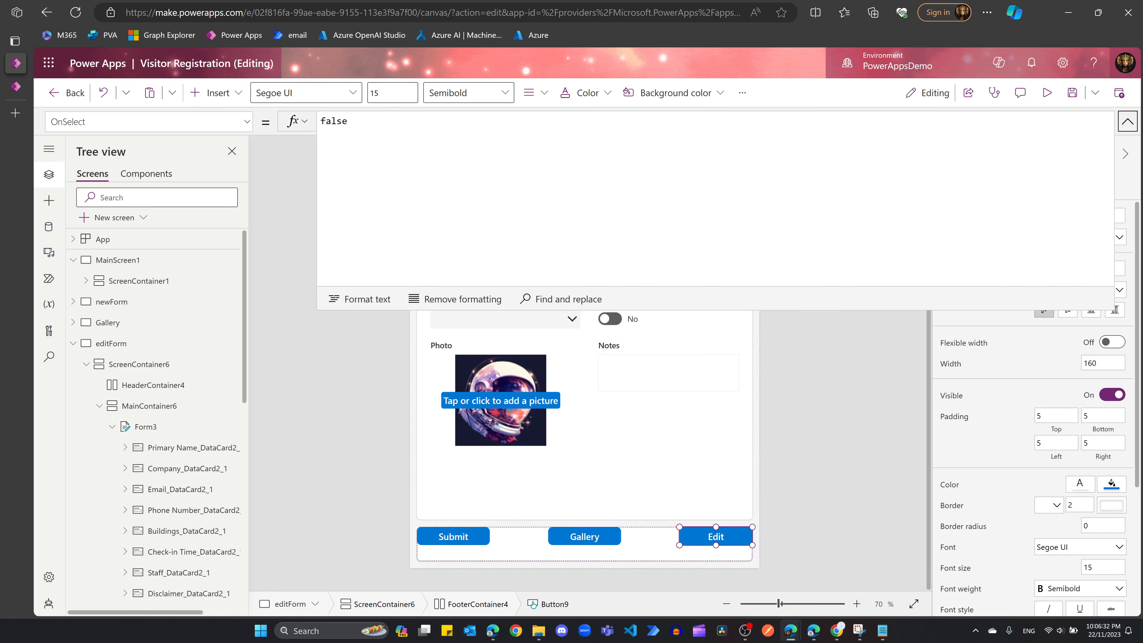
click(639, 216)
key(ctrl+a)
text(If(     Form3.Mode = FormMode.View,     EditForm(Form3),     If(         Form3.Mode = FormMode.Edit,         ResetForm(Form3);         ViewForm(Form3)     ) ))
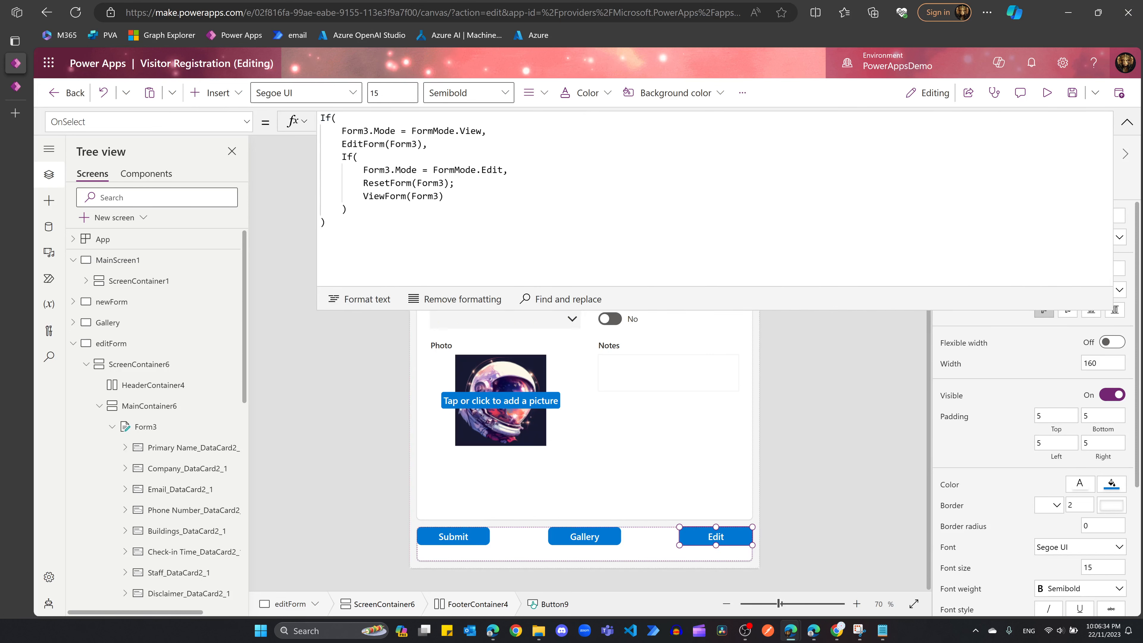
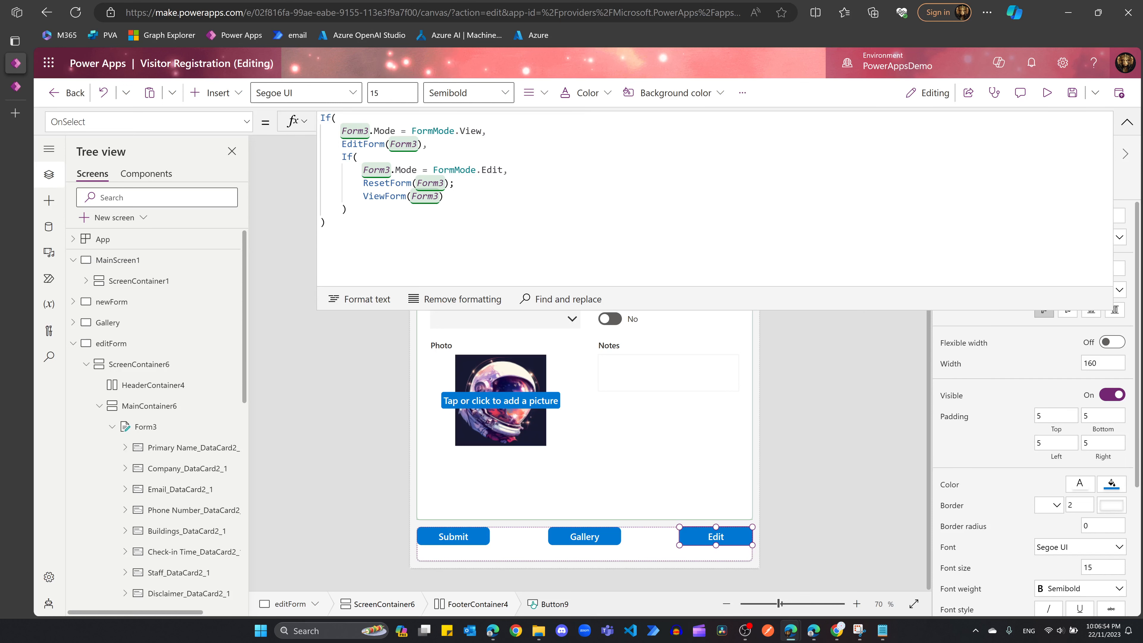
Step: Collapse the Edit button's formula and select Submit to show its SubmitForm(Form3) formula
click(698, 426)
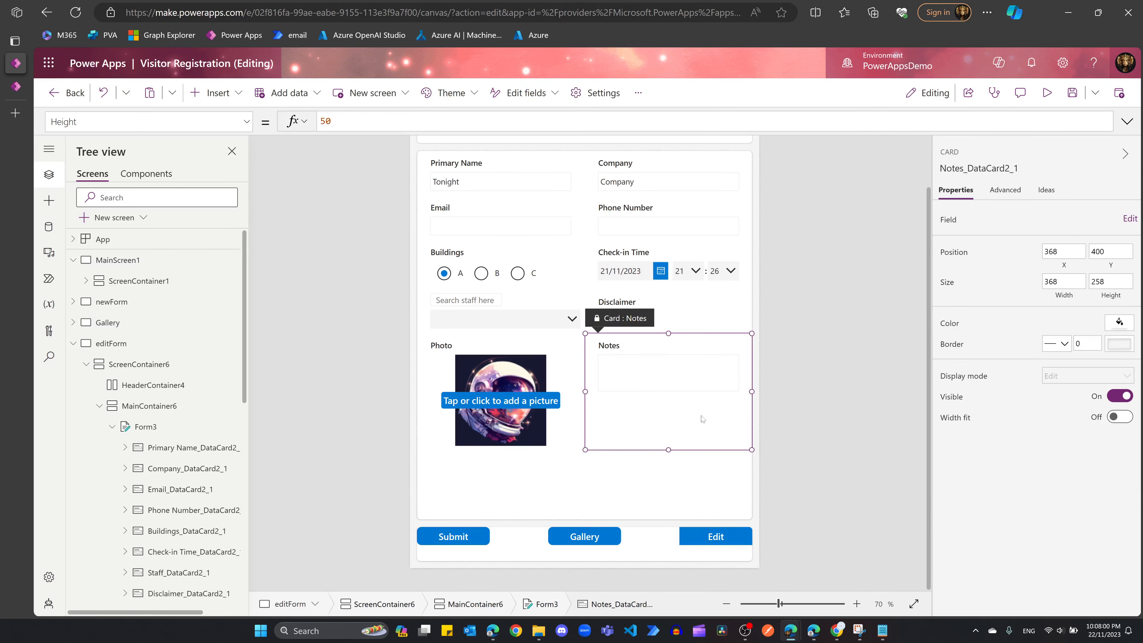
click(455, 542)
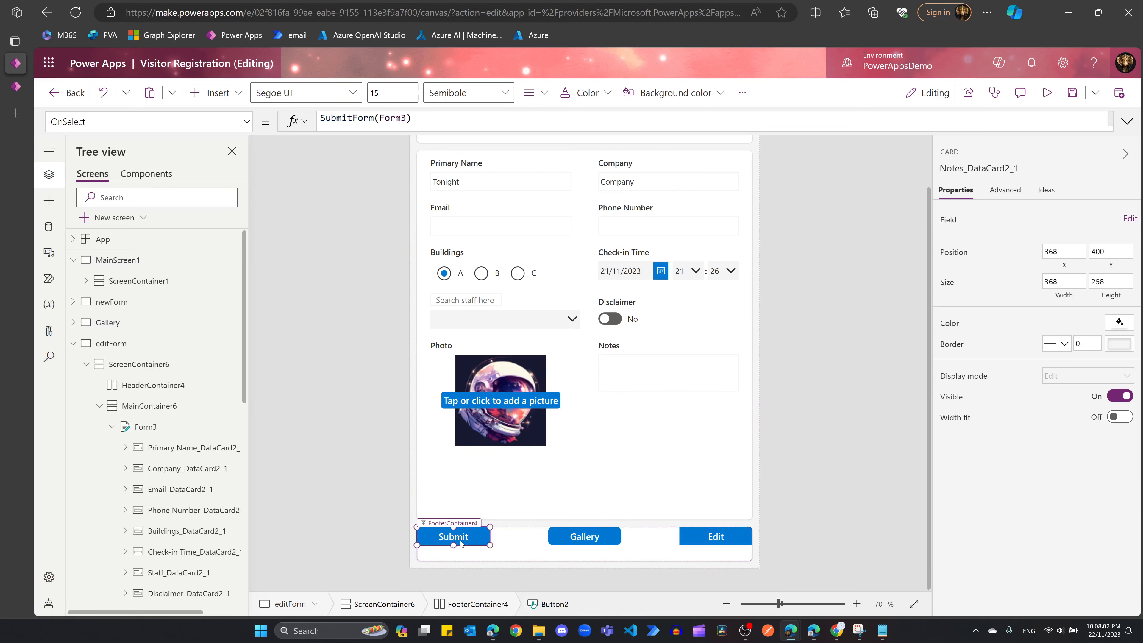
Step: Append ViewForm(Form3) and a 'Changes submitted successfully.' success Notify after SubmitForm(Form3) in Submit's OnSelect
click(1127, 121)
click(321, 131)
key(BackSpace)
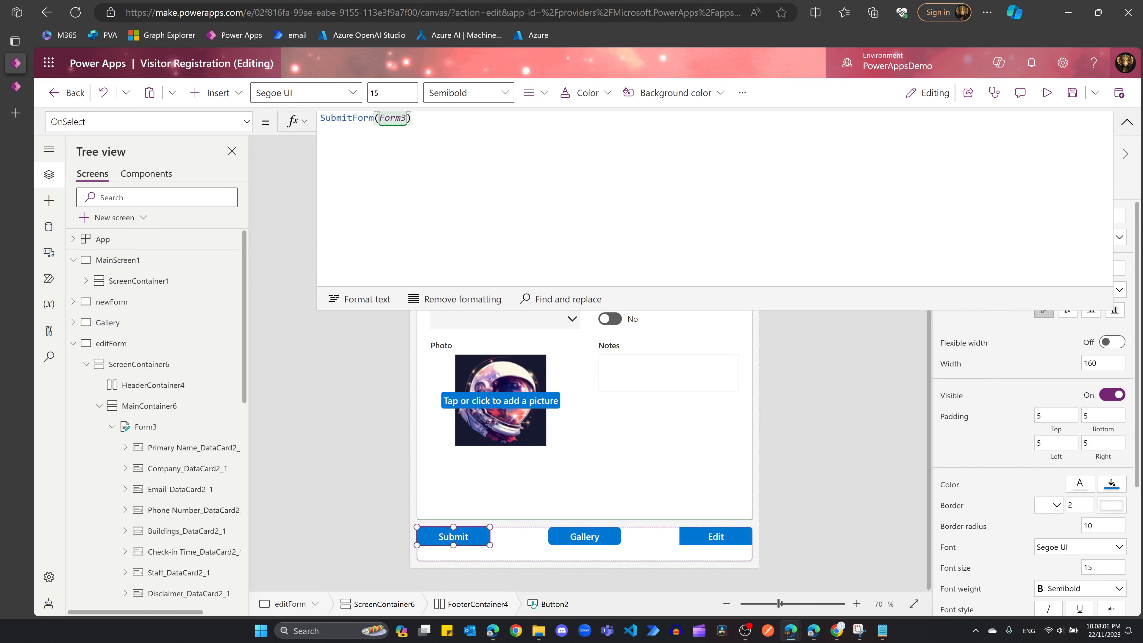
text(;)
text(ViewForm(Form3); Notify("Changes submitted successfully.", NotificationType.Success);)
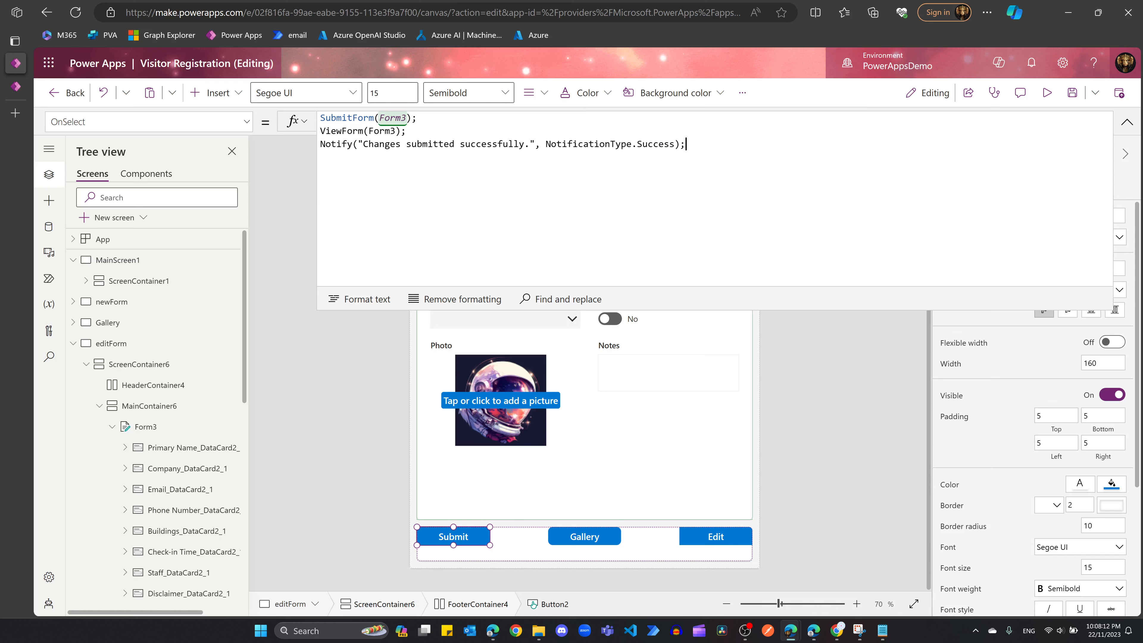
key(Up)
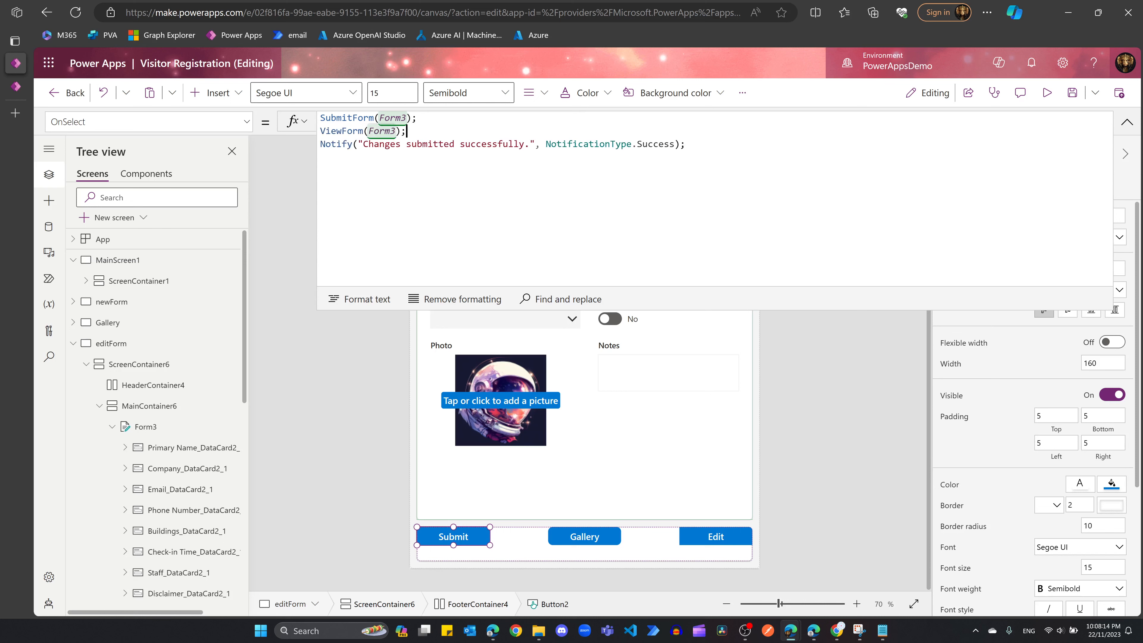
drag(337, 144, 387, 171)
click(450, 189)
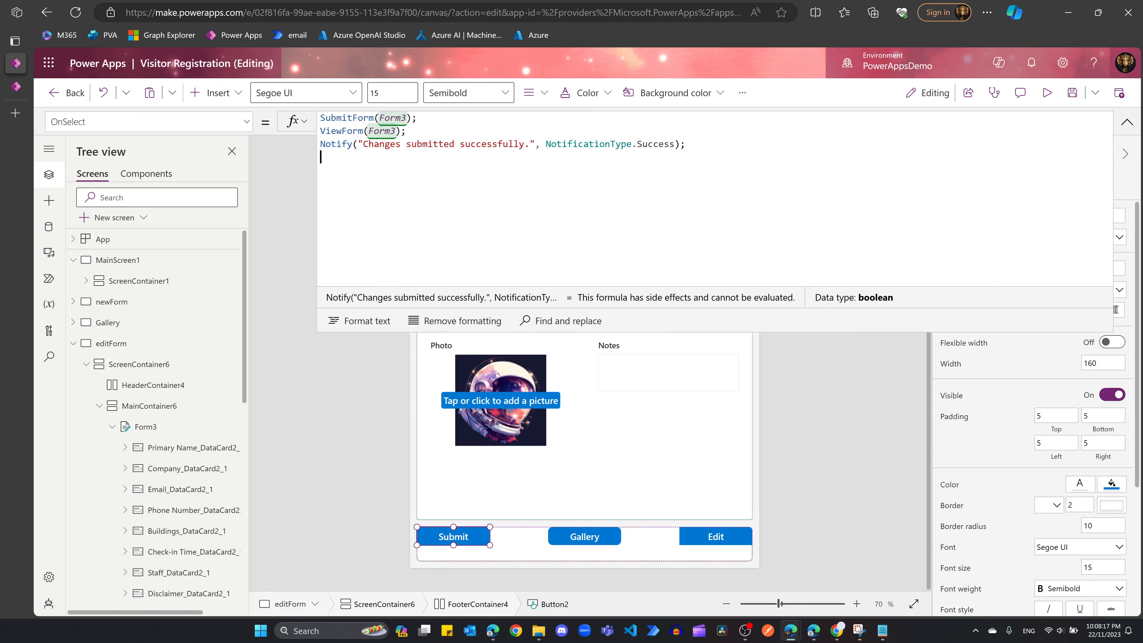
click(1128, 123)
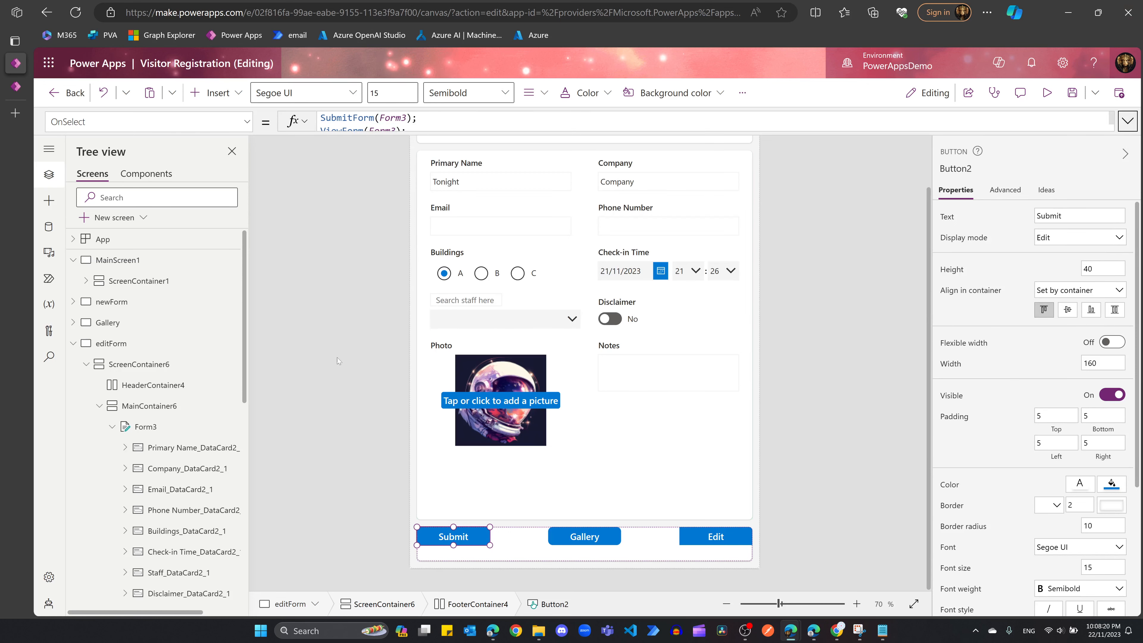
Step: Preview the app from the Gallery screen, open a visitor record, and toggle Building B back to A
click(1045, 93)
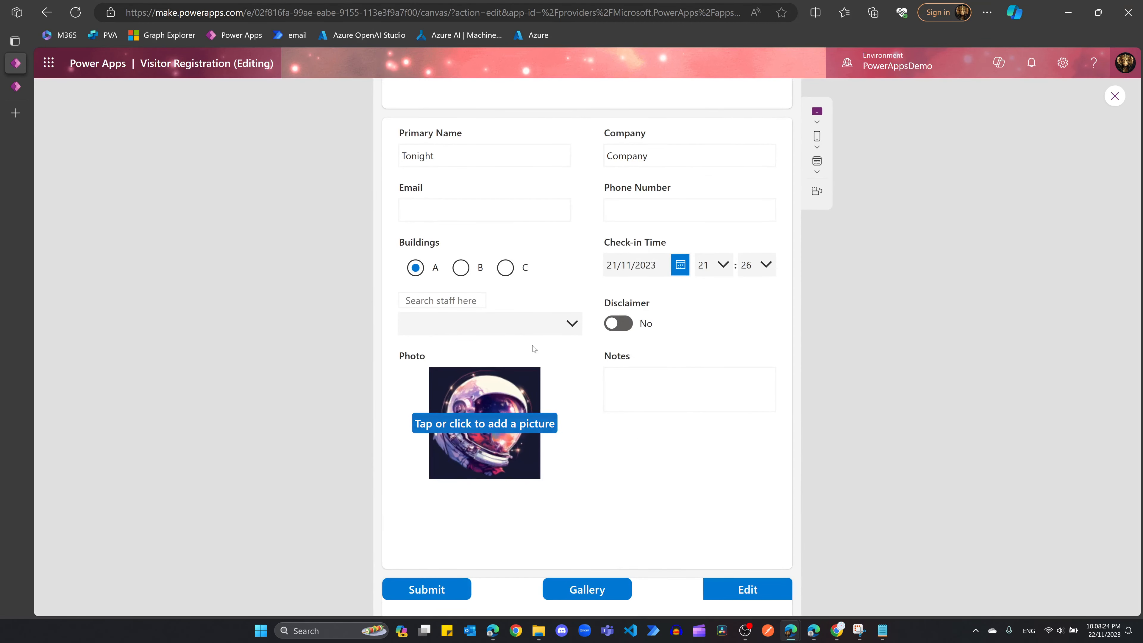
click(1114, 95)
click(112, 327)
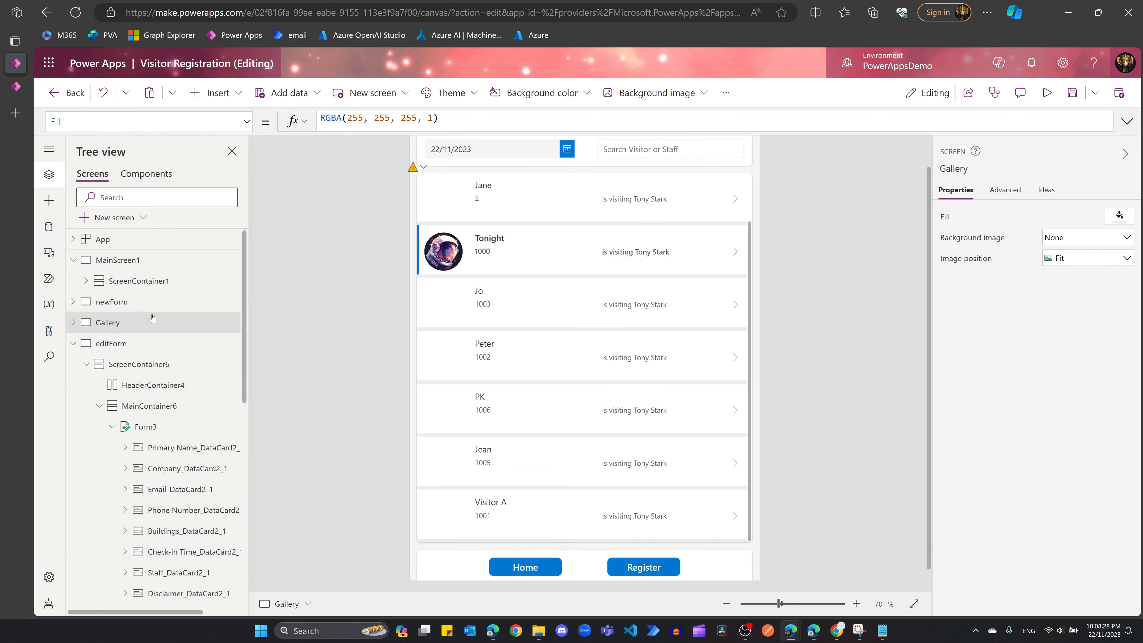
click(1046, 93)
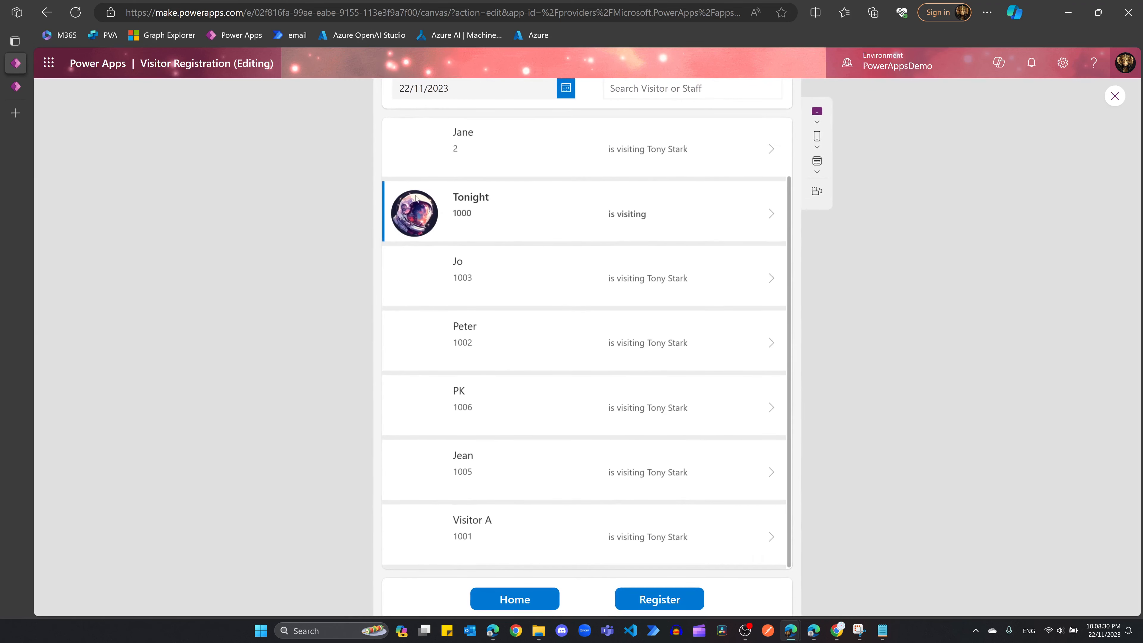
click(450, 211)
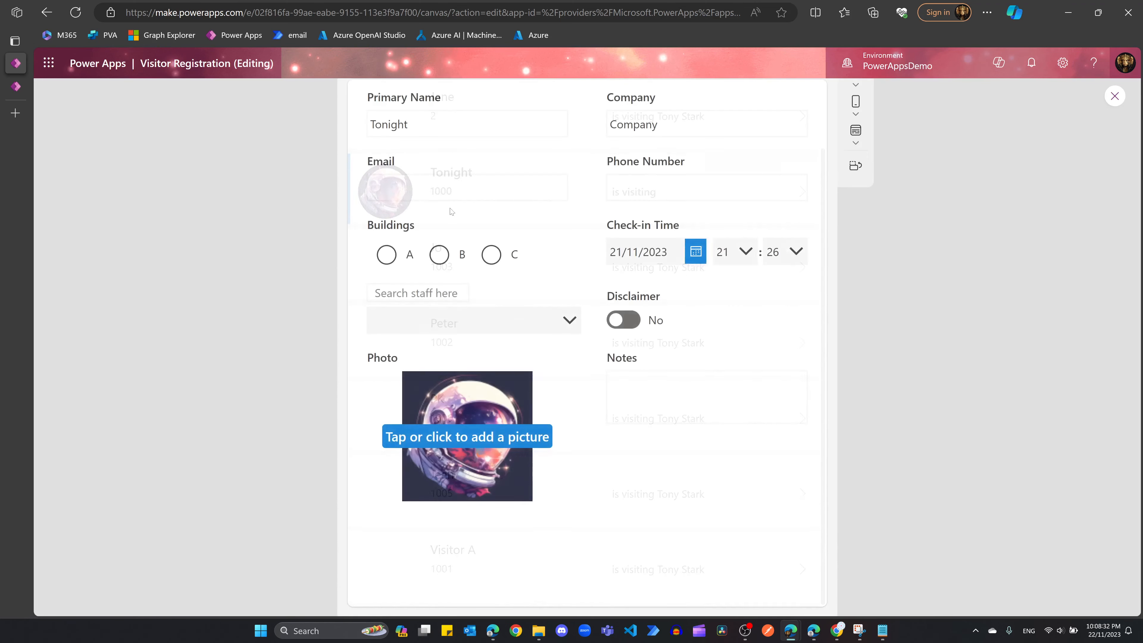
click(445, 260)
click(387, 259)
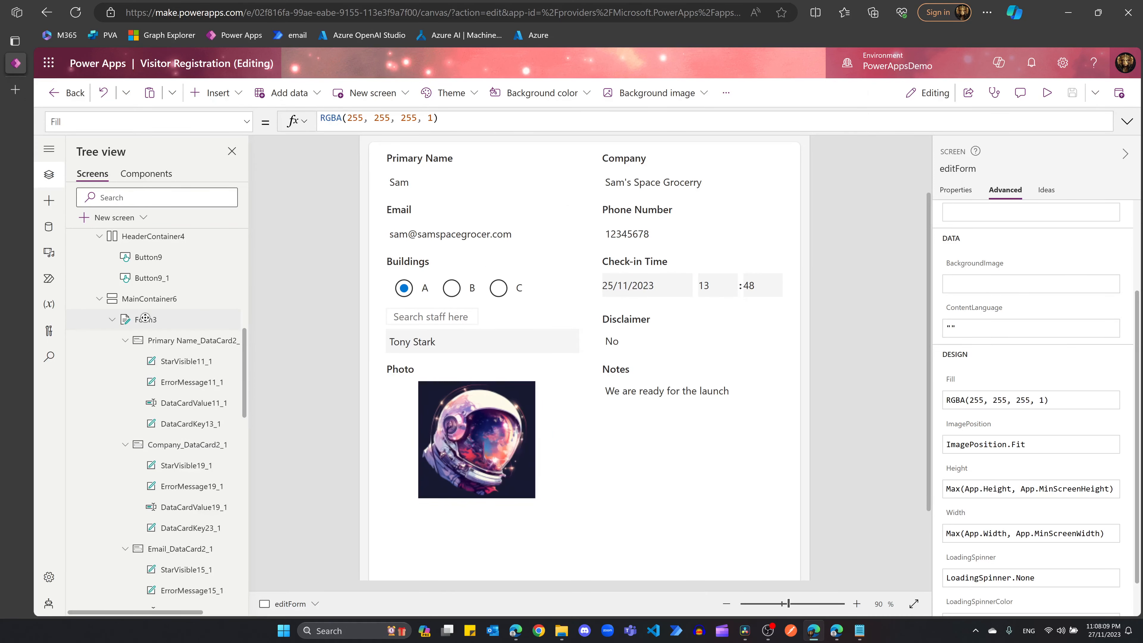
click(146, 320)
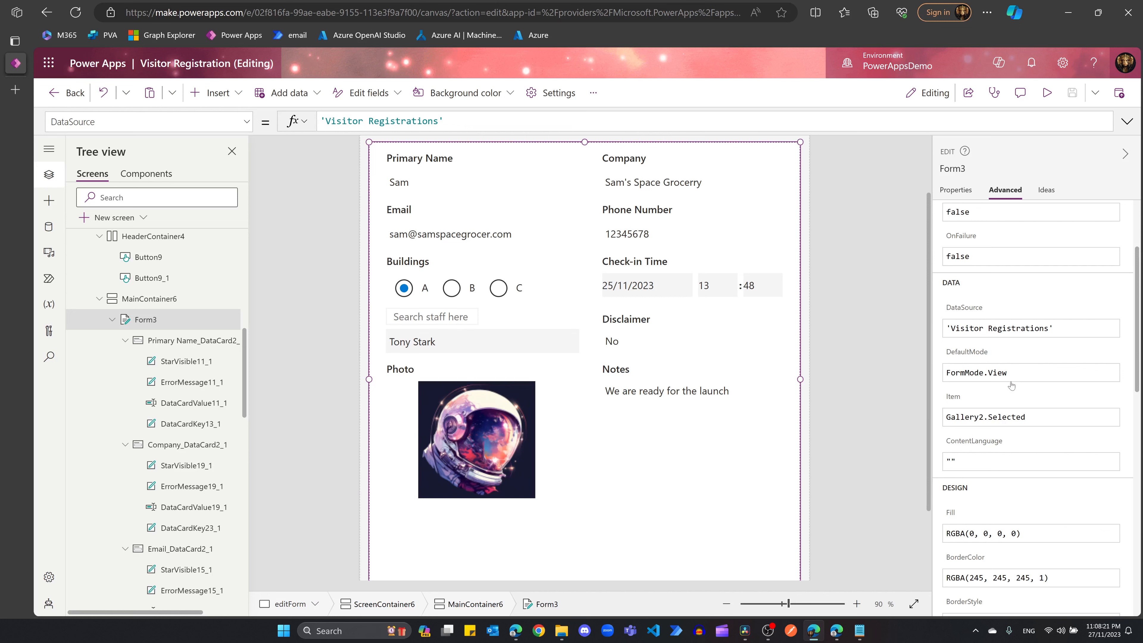
scroll(650, 373, down, 2)
scroll(635, 446, up, 3)
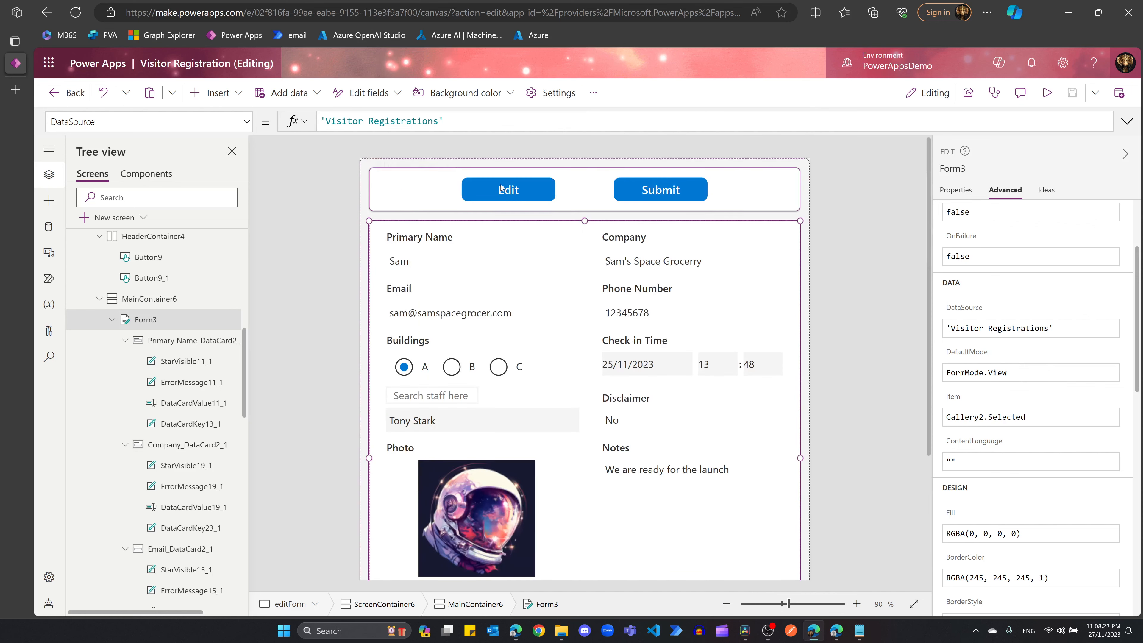
scroll(594, 324, down, 2)
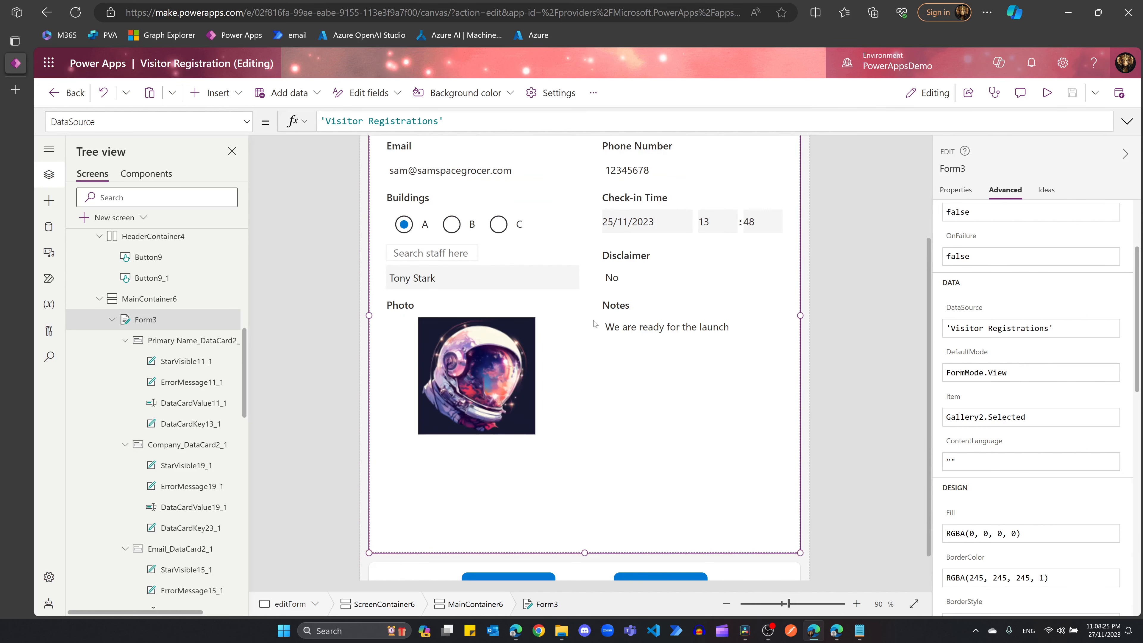
scroll(622, 370, up, 2)
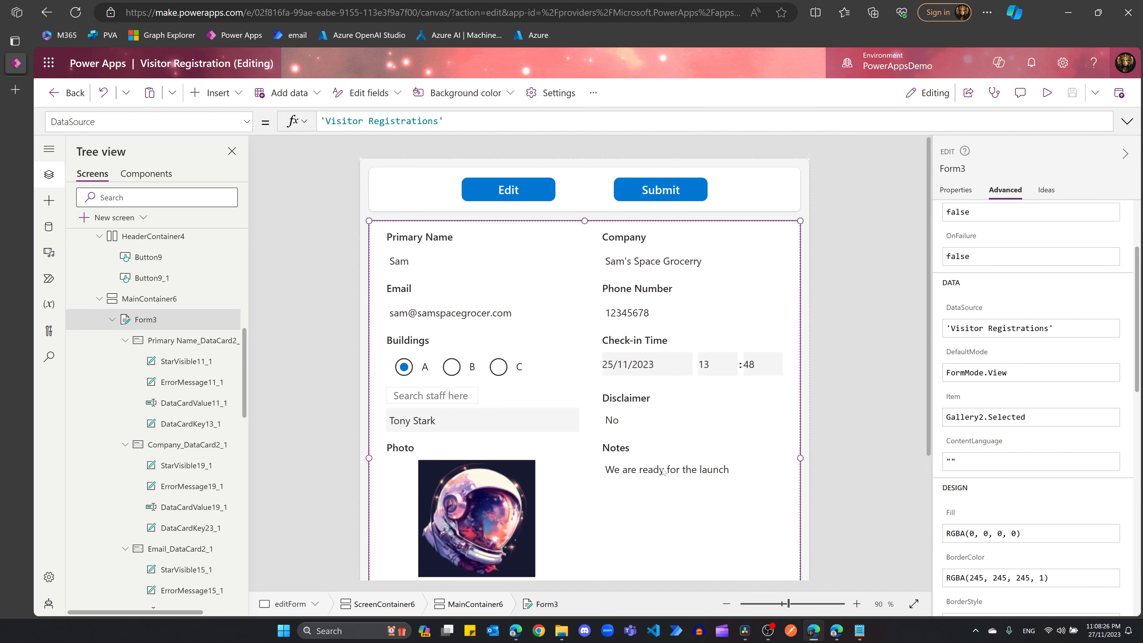
click(624, 535)
Step: Inspect the Primary Name, Company, Email and Buildings cards and their input controls on the form
drag(928, 294, 928, 311)
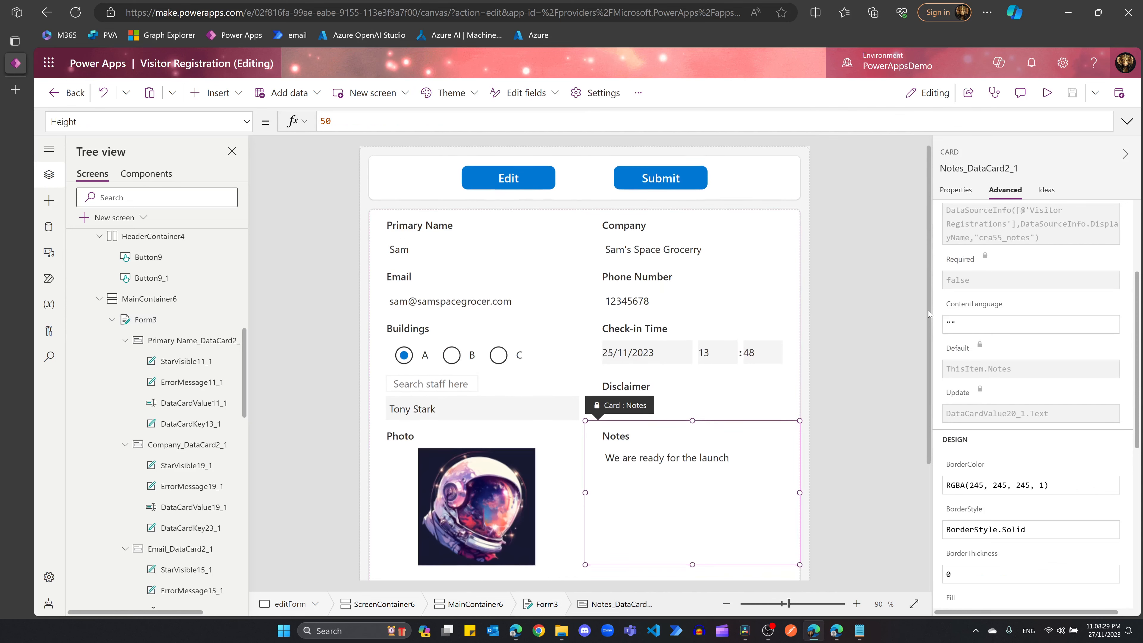
click(461, 223)
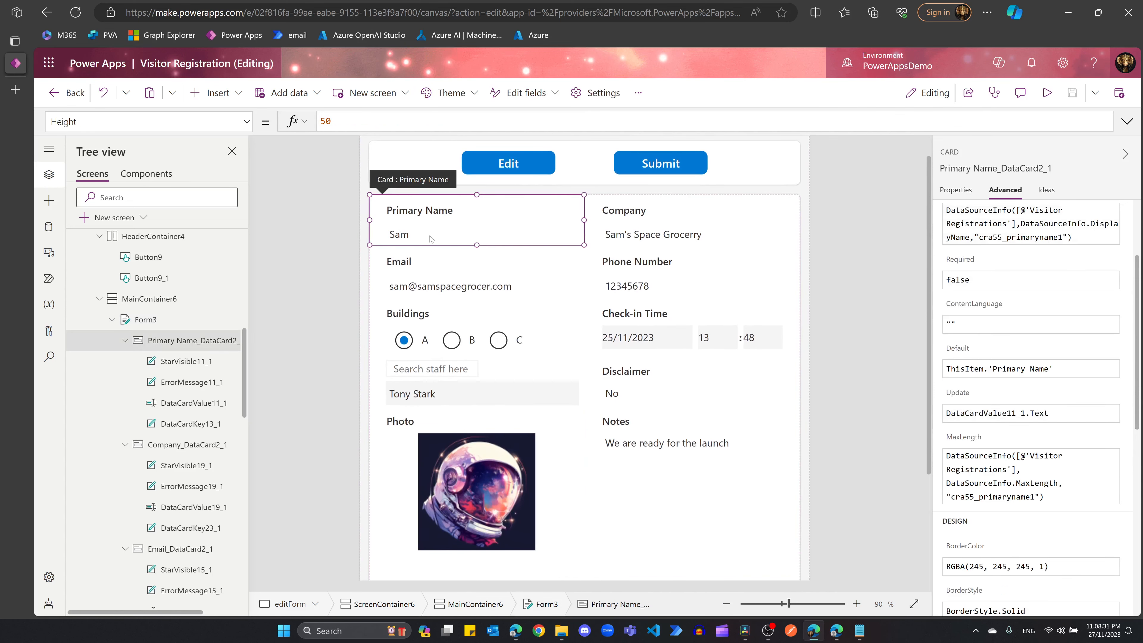
click(406, 235)
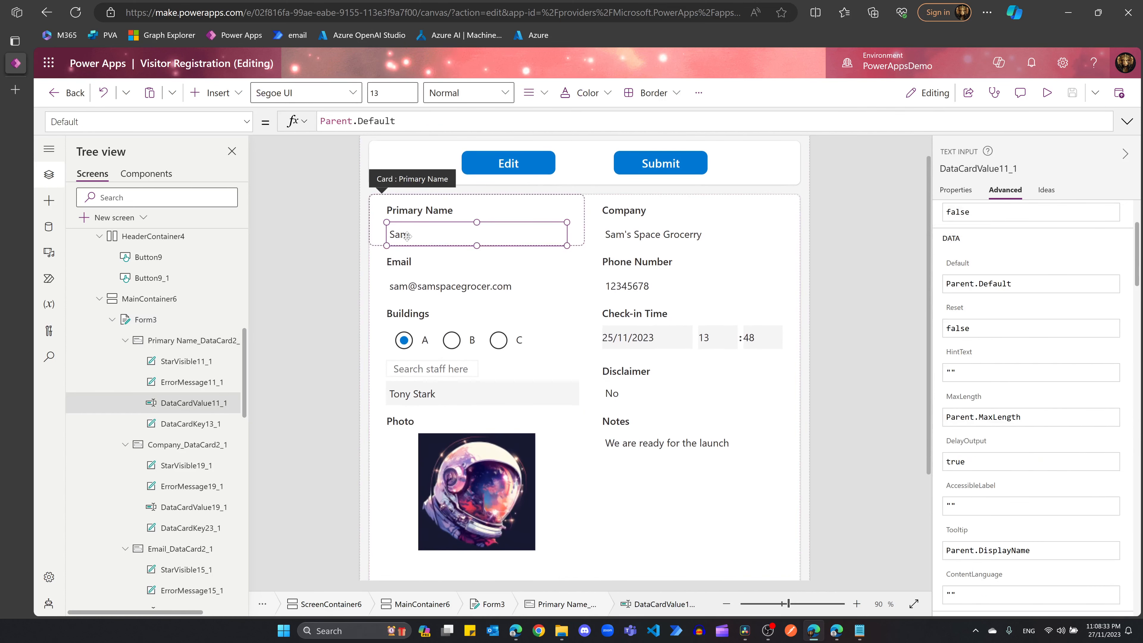
click(640, 238)
click(640, 239)
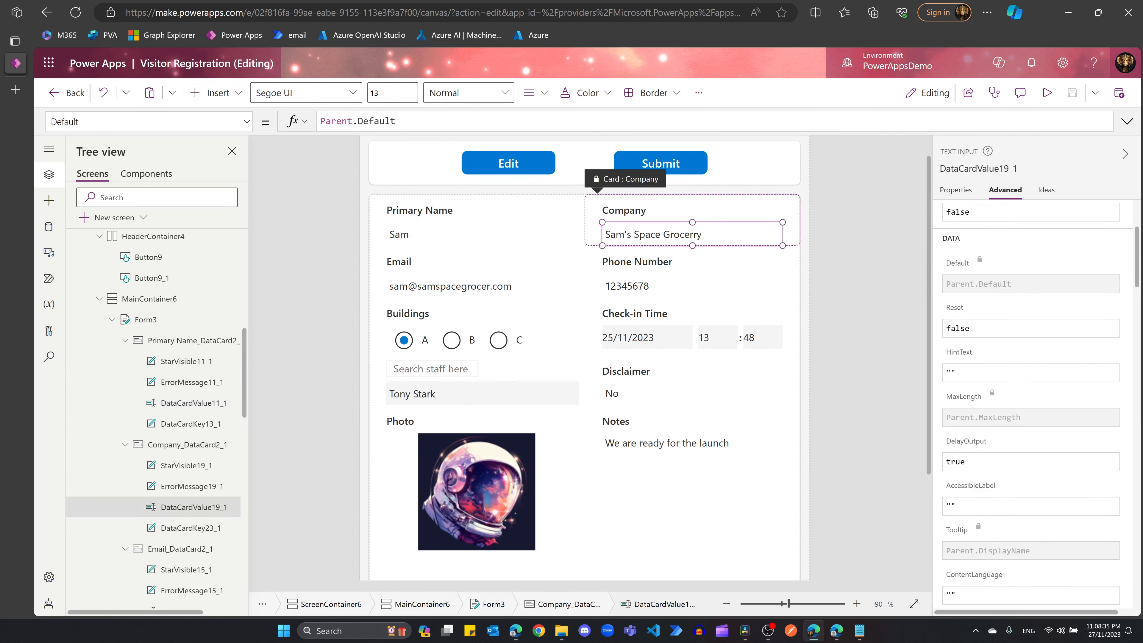
click(457, 286)
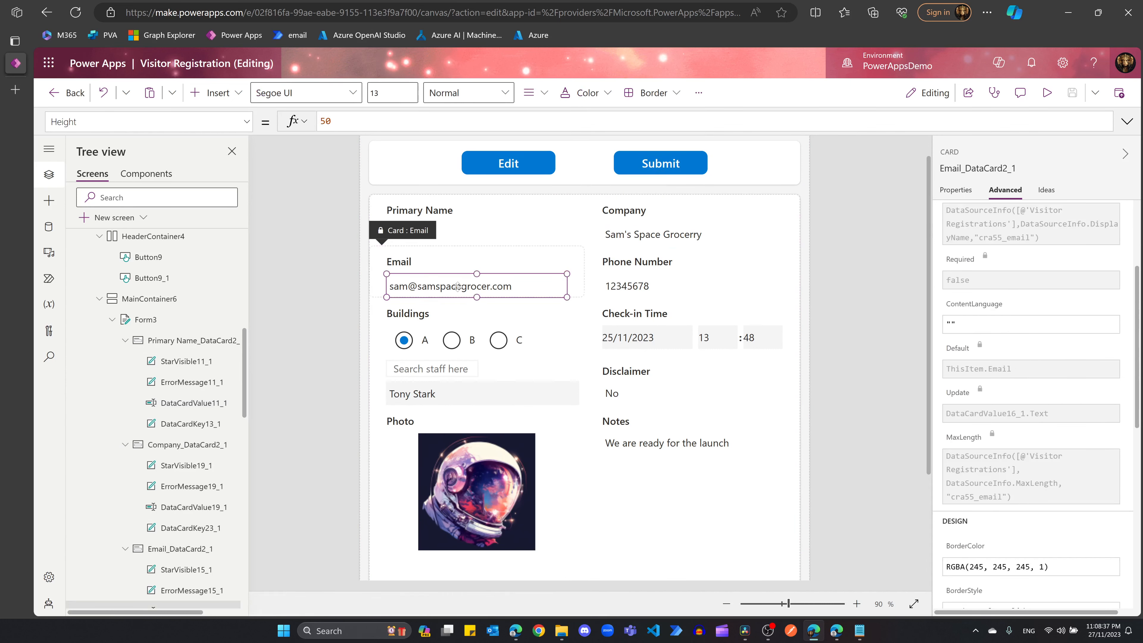
click(458, 286)
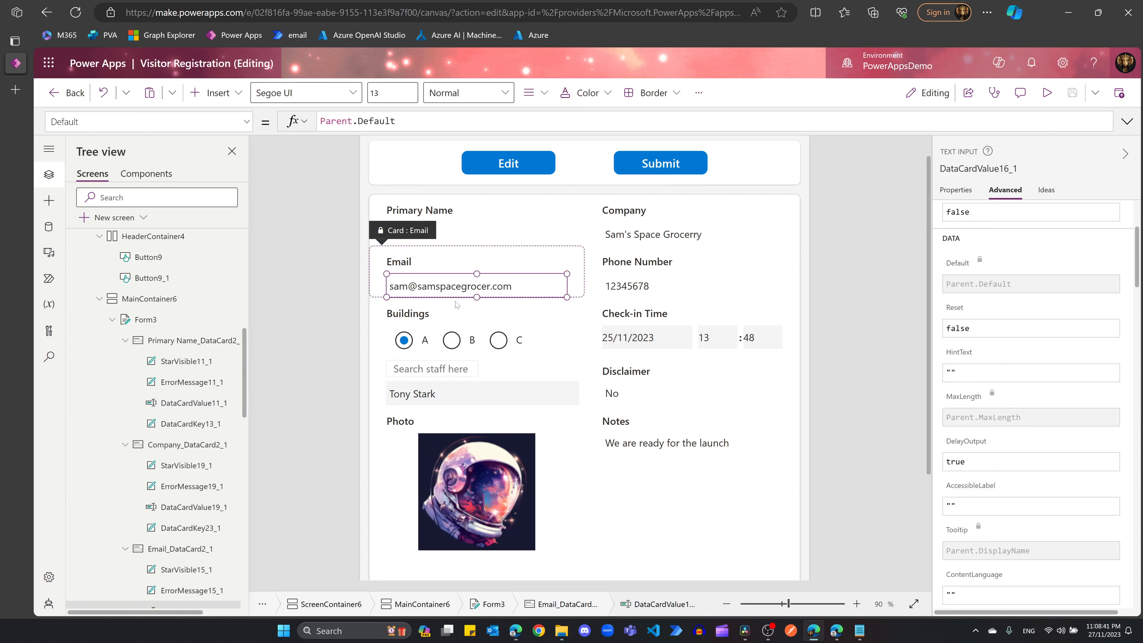
click(491, 345)
click(495, 342)
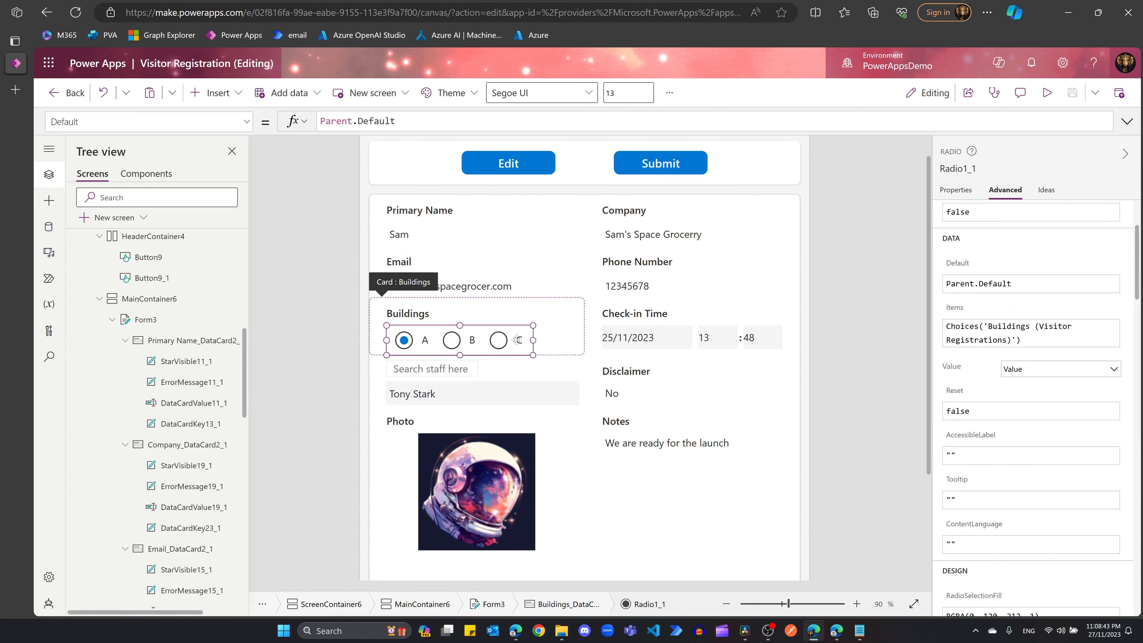
Step: Select the Check-in Time date picker to view its DefaultDate of Parent.Default
click(629, 341)
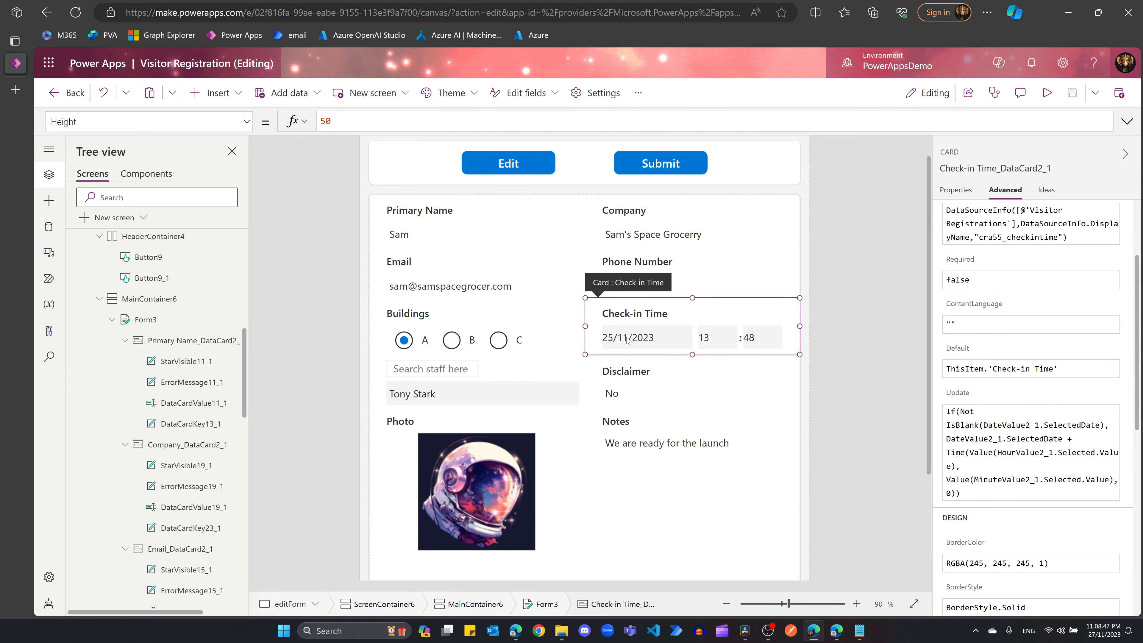
click(459, 340)
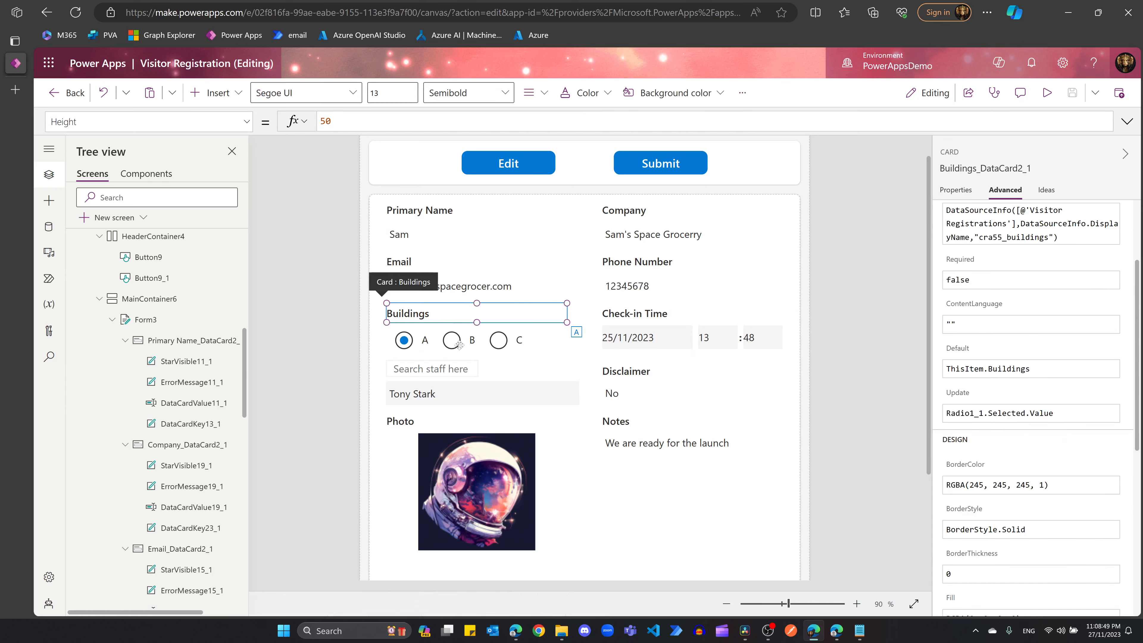
click(458, 340)
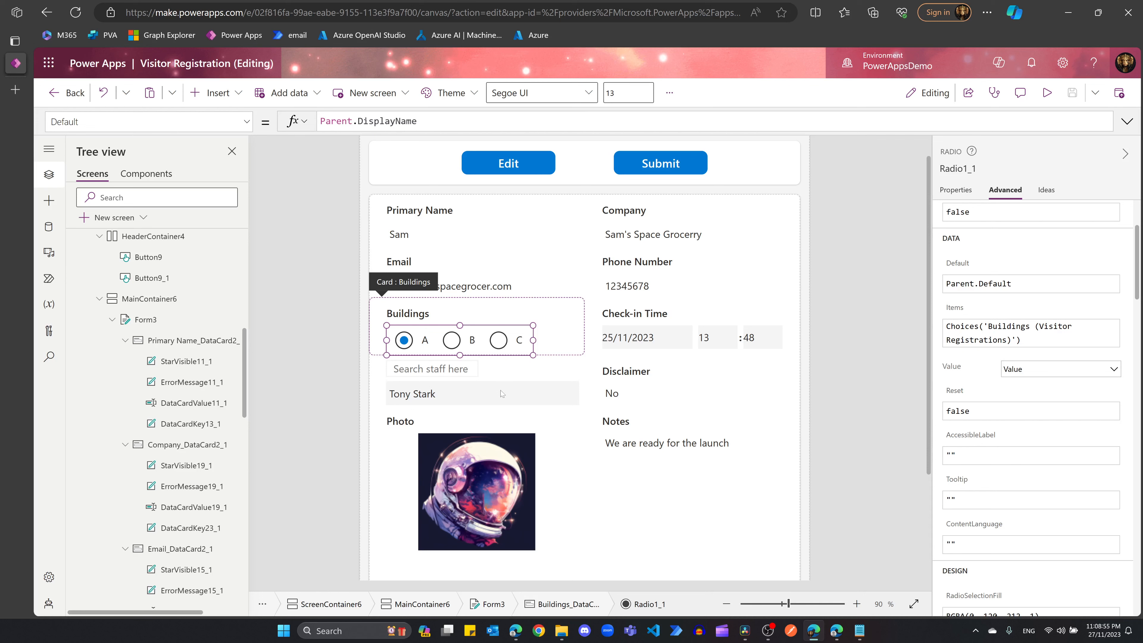
click(538, 321)
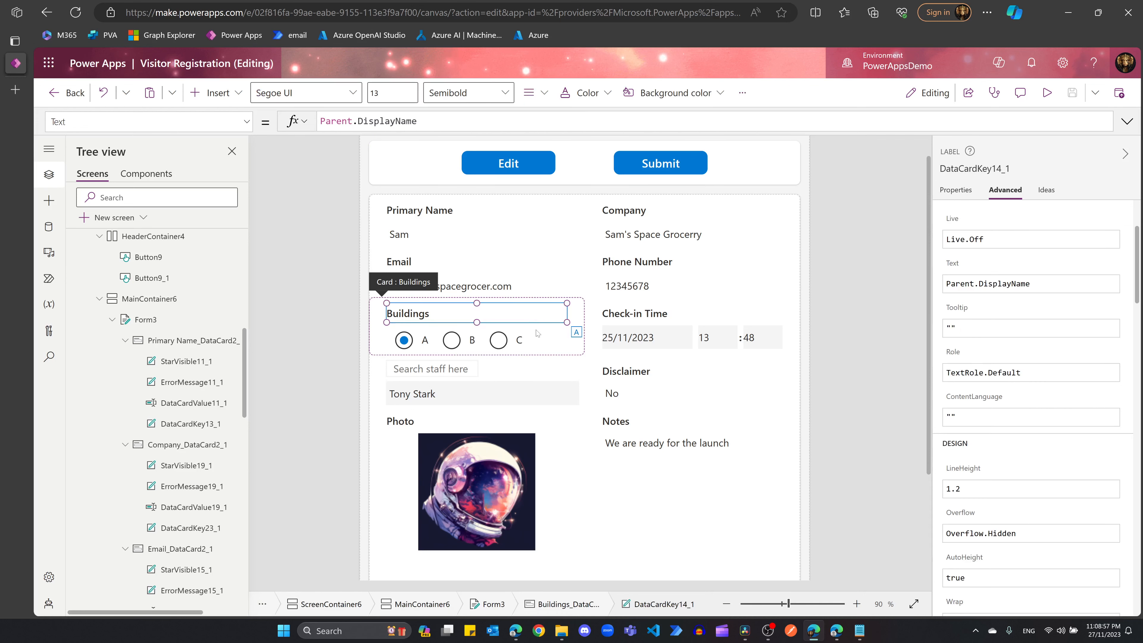
click(658, 338)
click(658, 338)
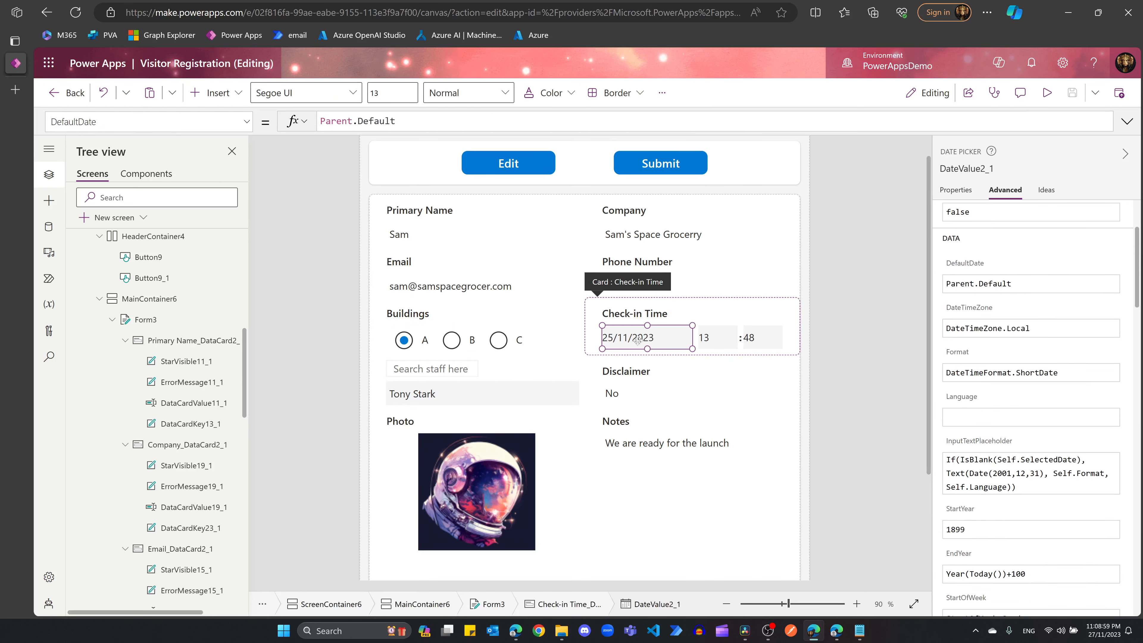
click(711, 336)
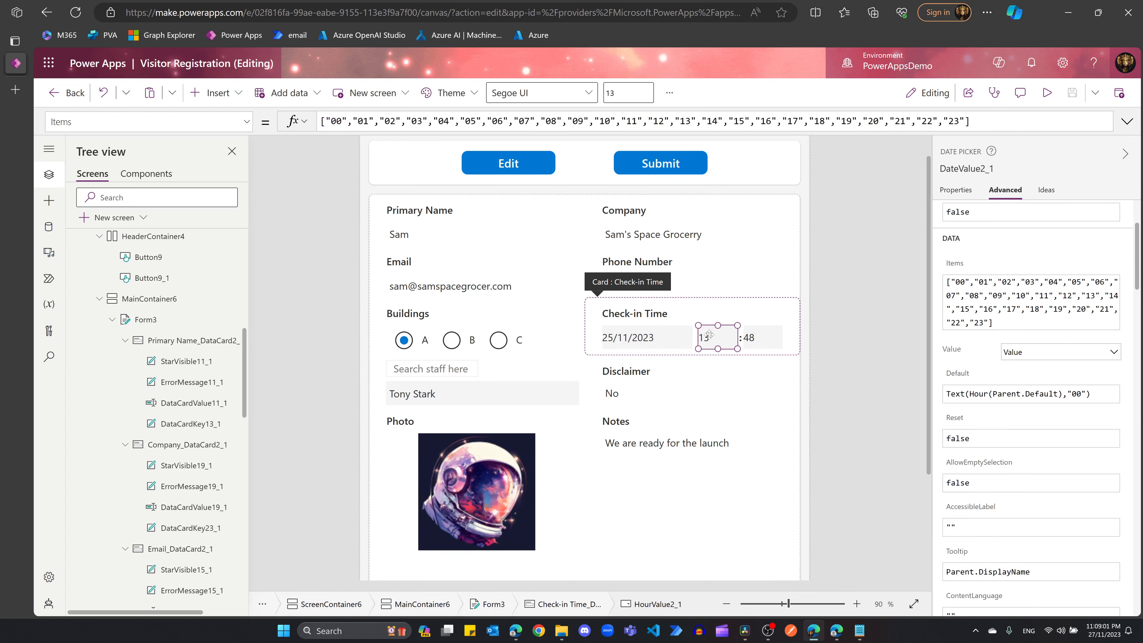
click(755, 340)
click(729, 340)
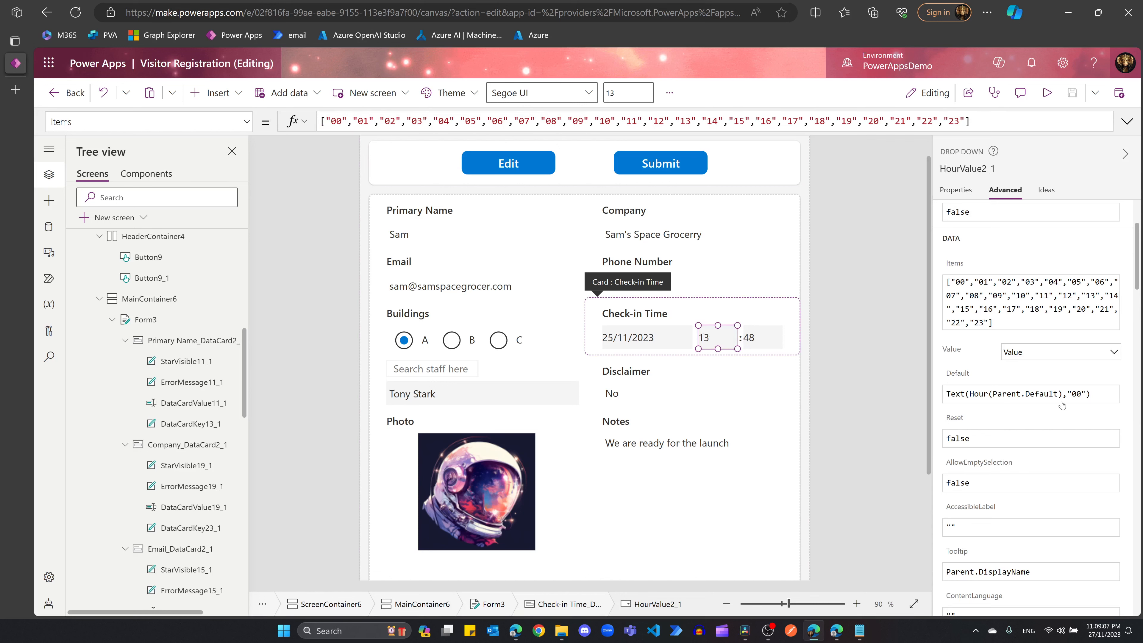
click(767, 345)
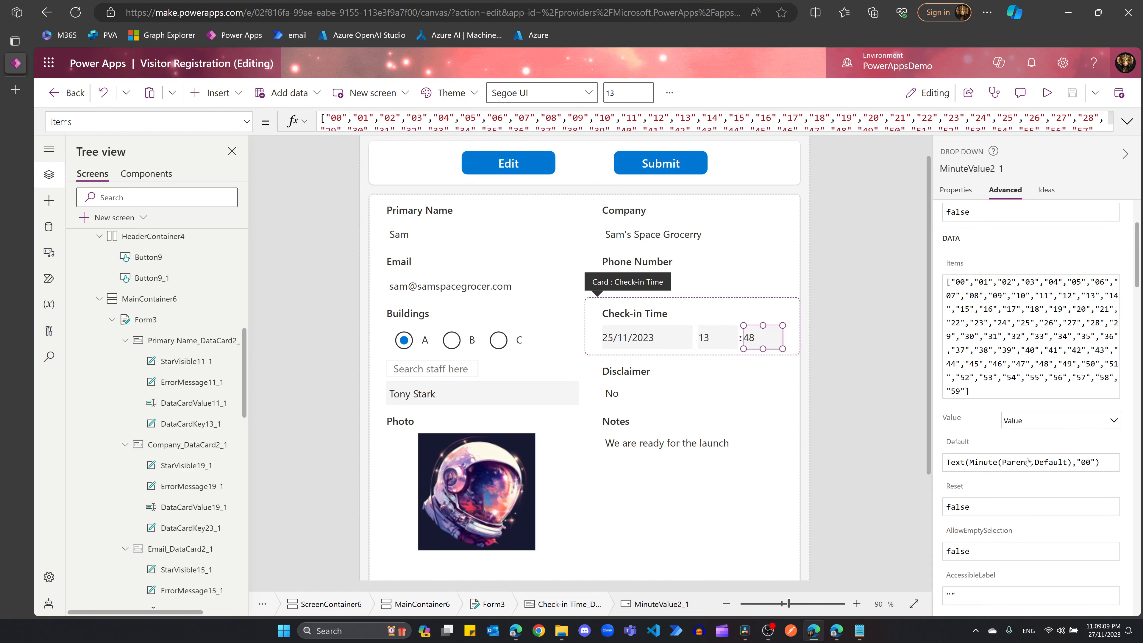
click(516, 397)
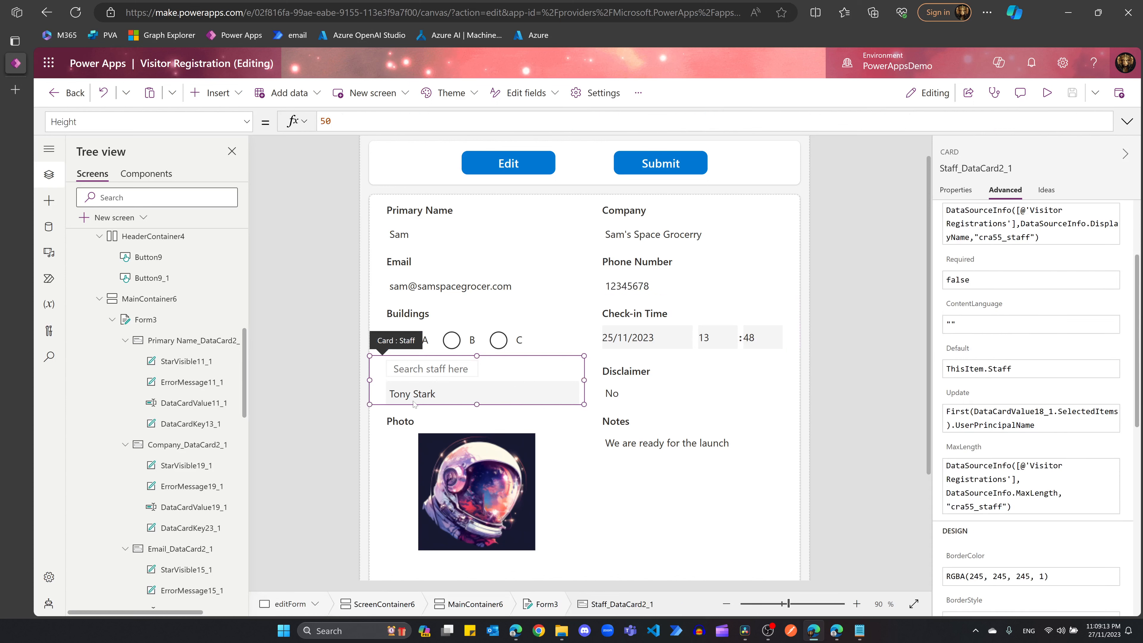
click(427, 397)
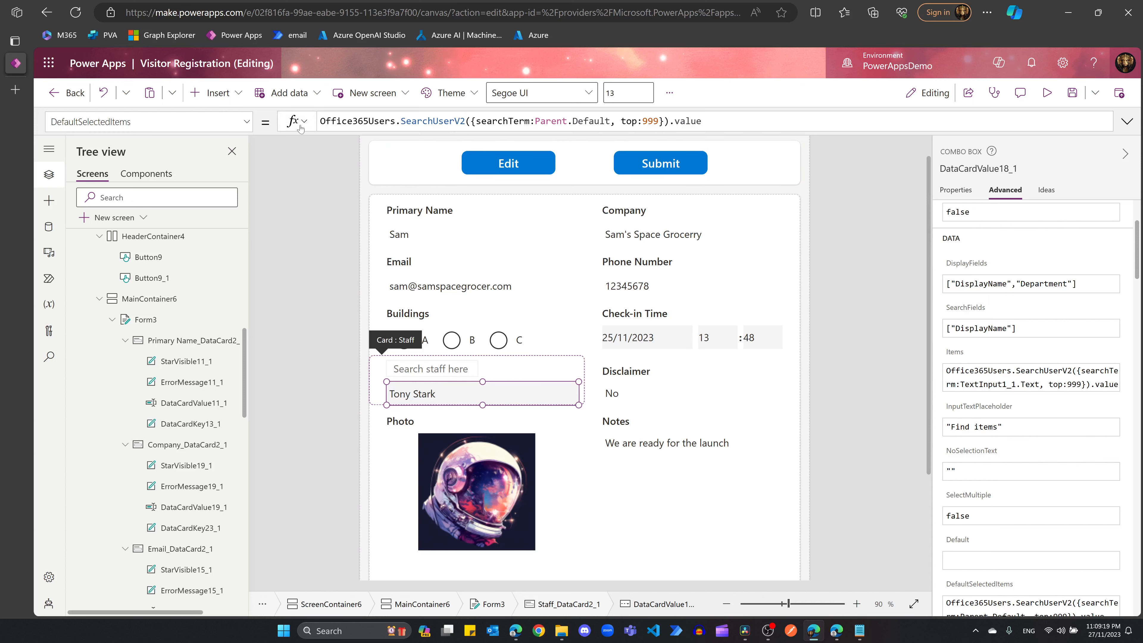
drag(702, 121, 319, 121)
click(568, 121)
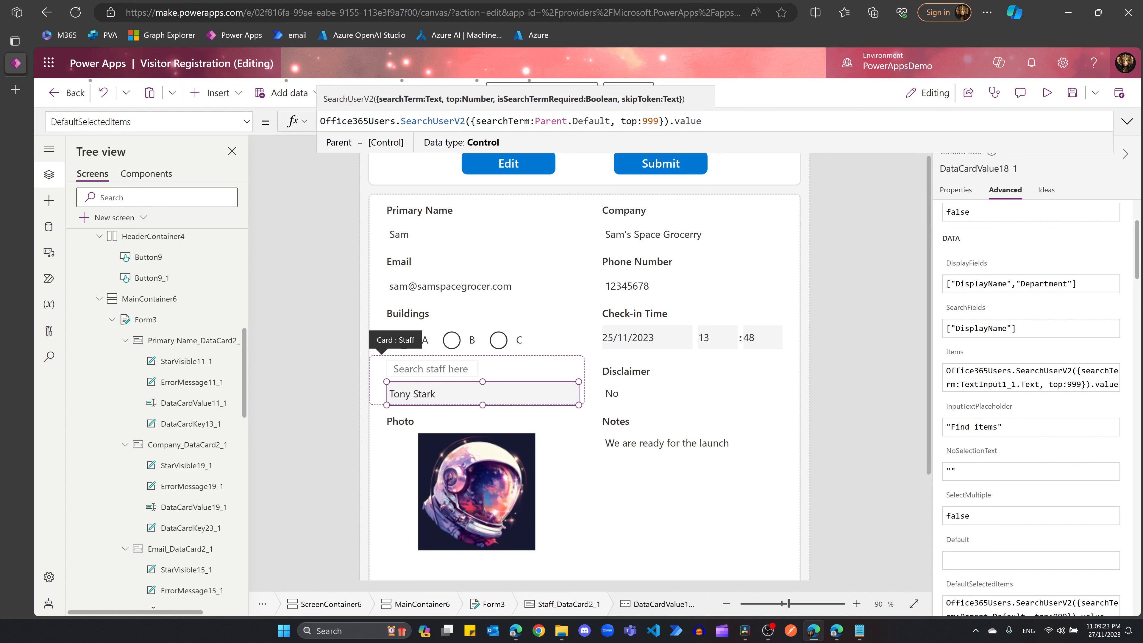
drag(535, 121, 701, 121)
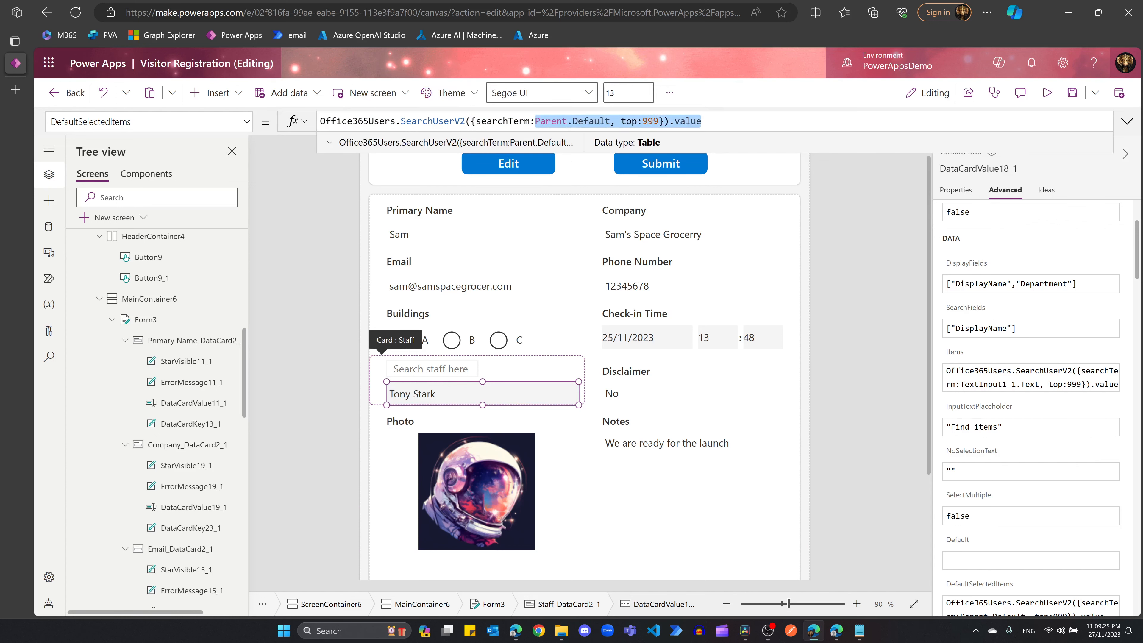
click(611, 121)
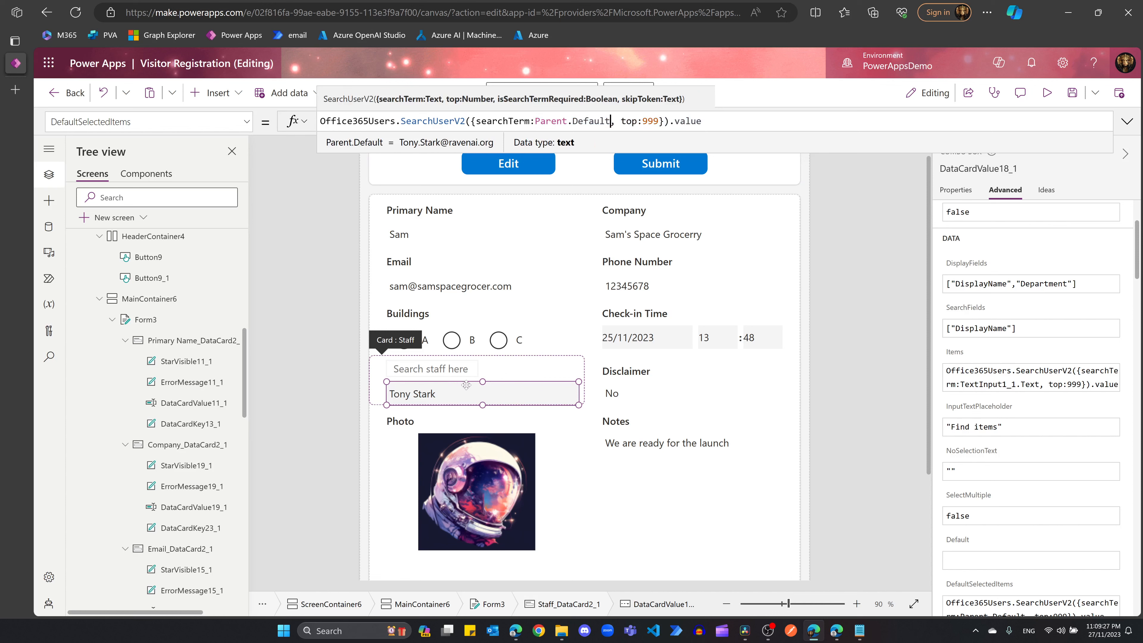
click(629, 384)
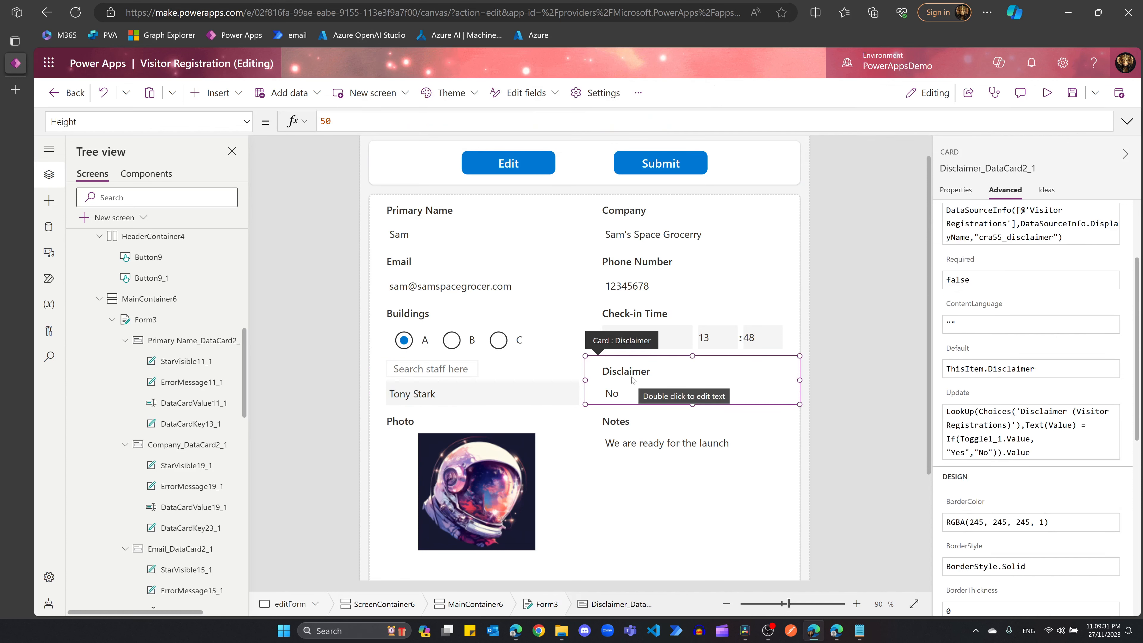
click(627, 395)
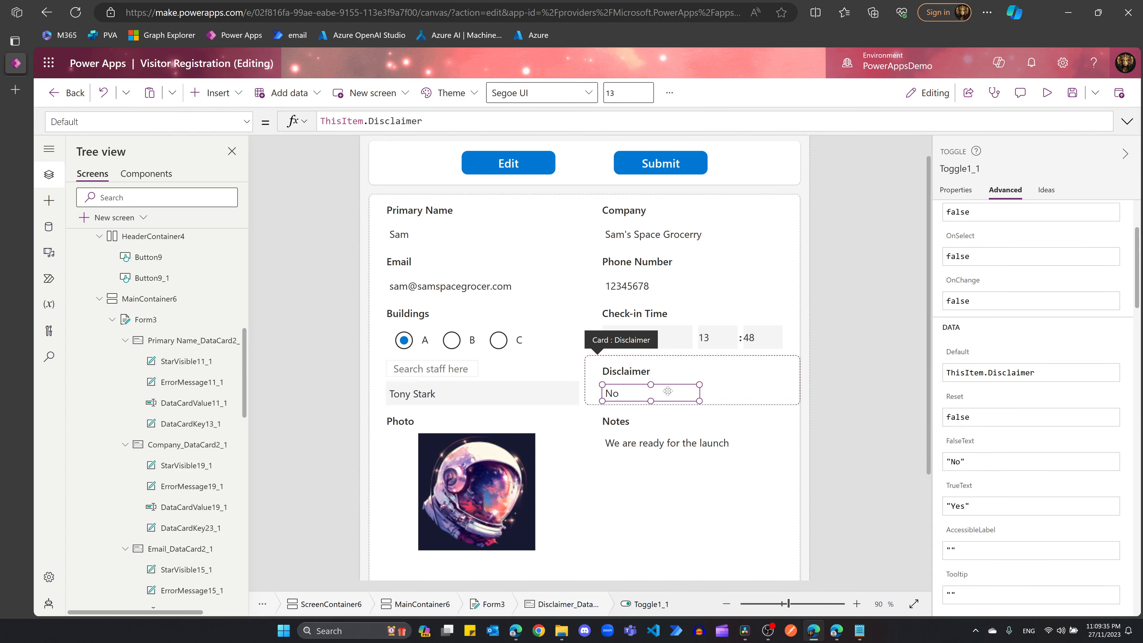
click(657, 392)
click(644, 395)
click(503, 341)
click(503, 342)
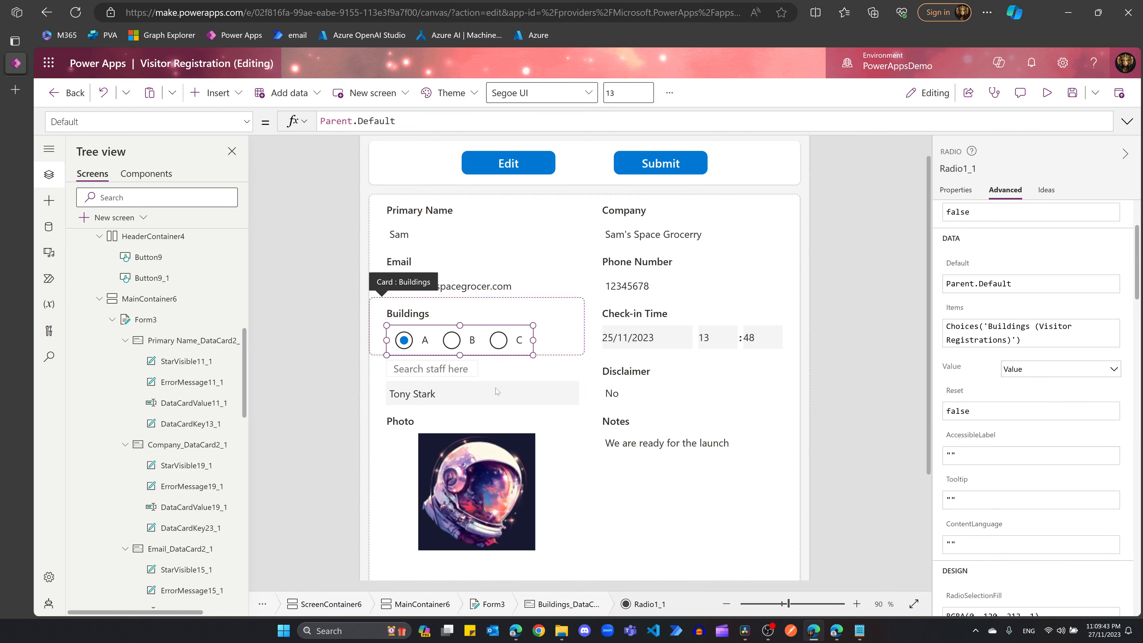
click(526, 394)
click(526, 394)
click(629, 396)
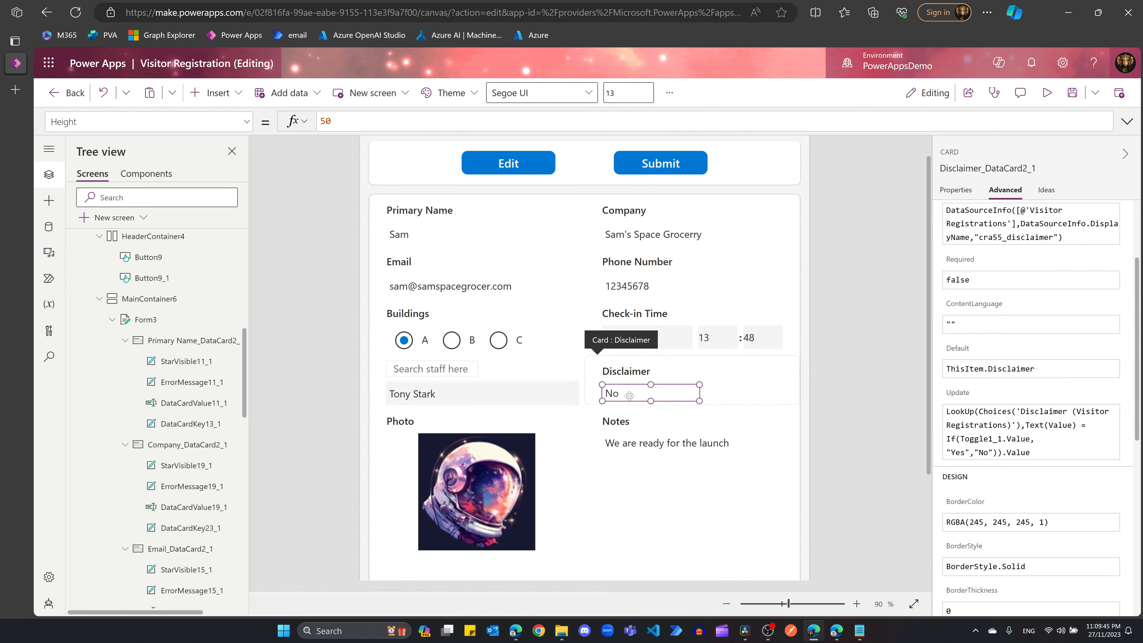
click(629, 396)
click(658, 331)
click(657, 331)
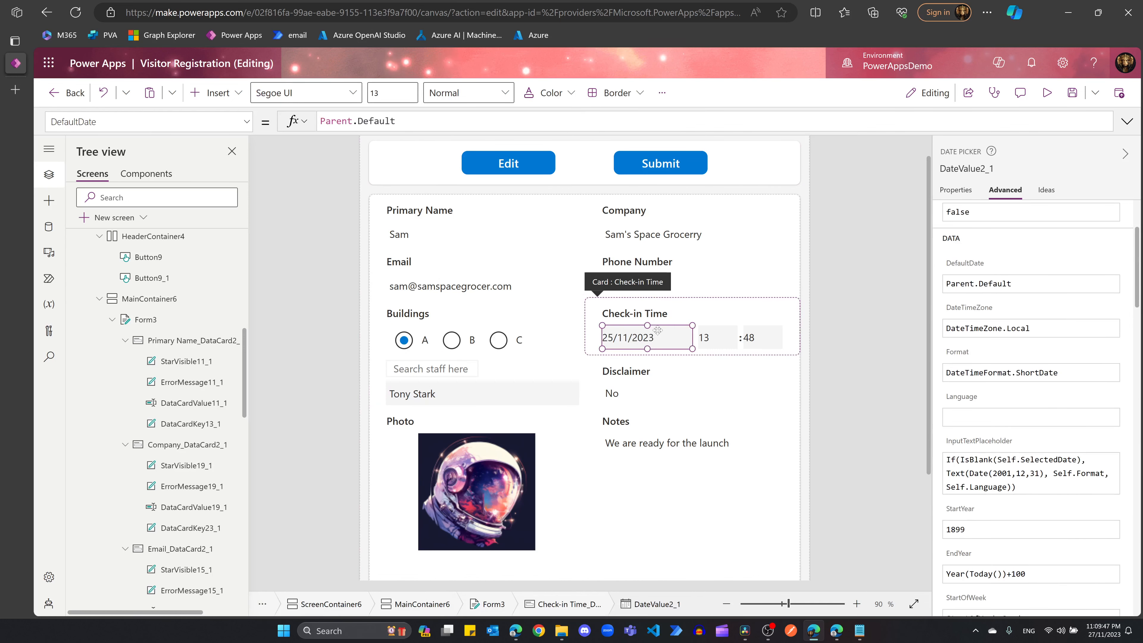
click(630, 397)
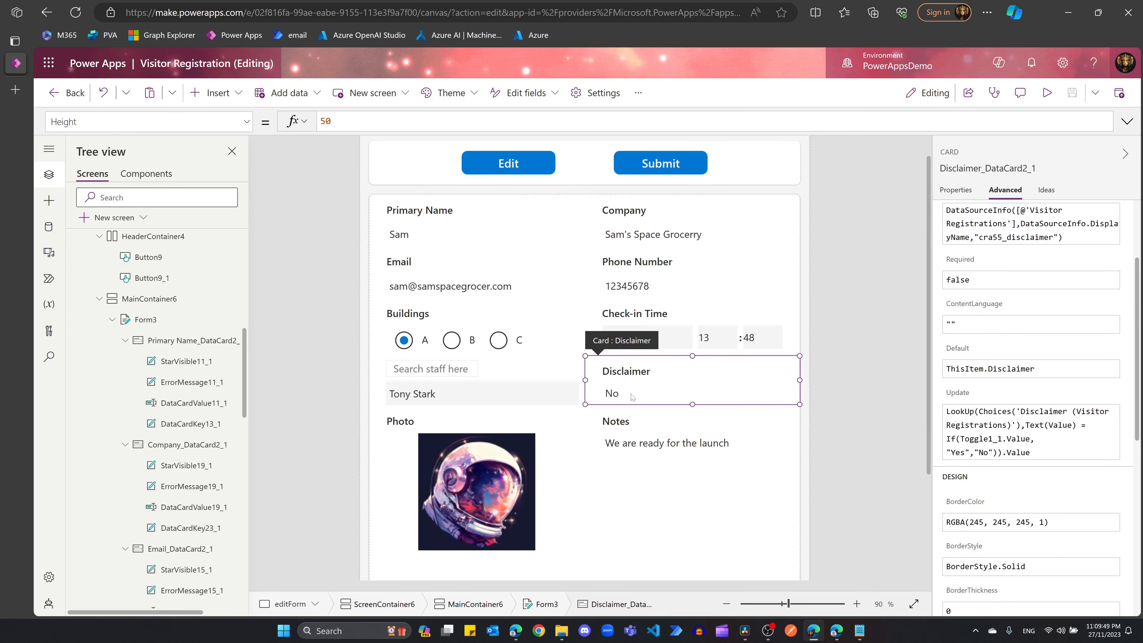
click(631, 396)
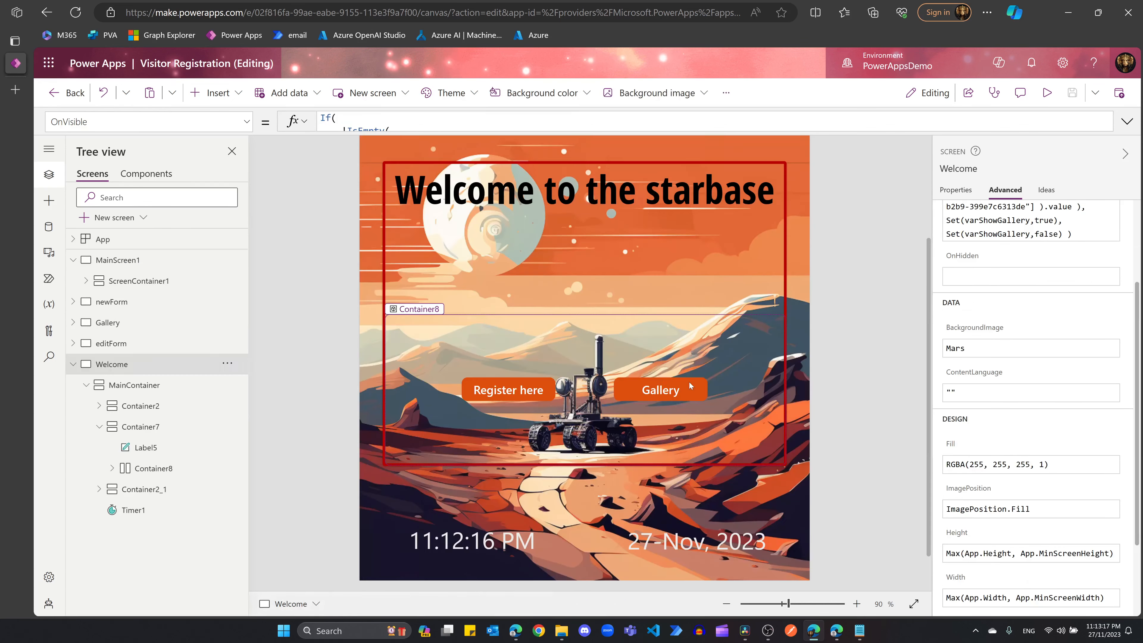
Step: Show the Welcome screen's full OnVisible membership check and find MicrosoftEntraID among the data connections
click(623, 390)
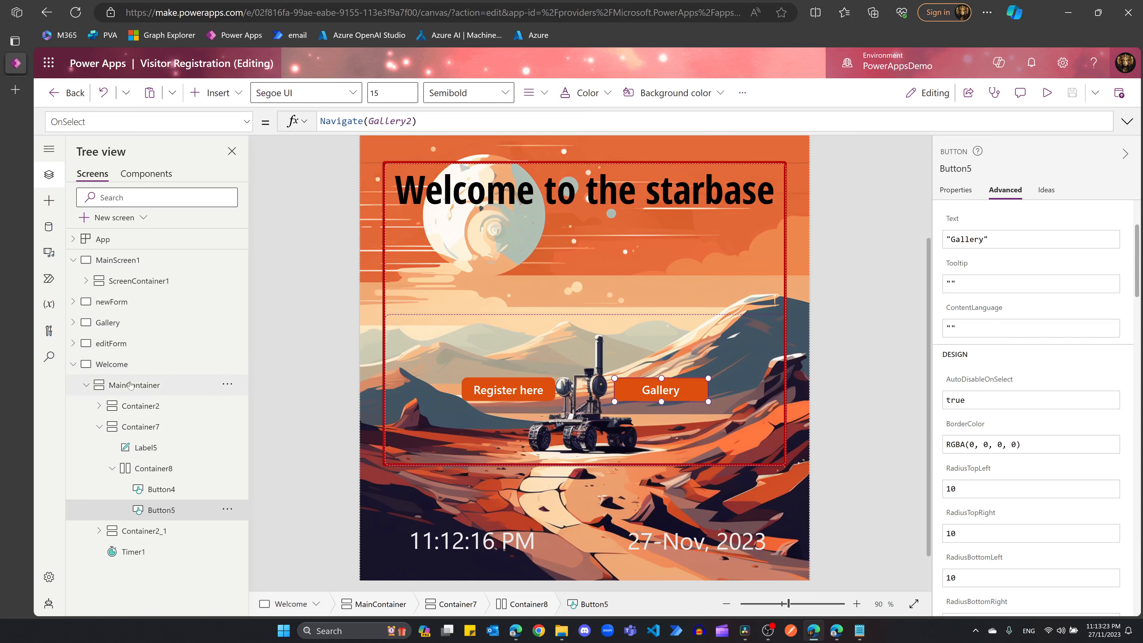
click(139, 364)
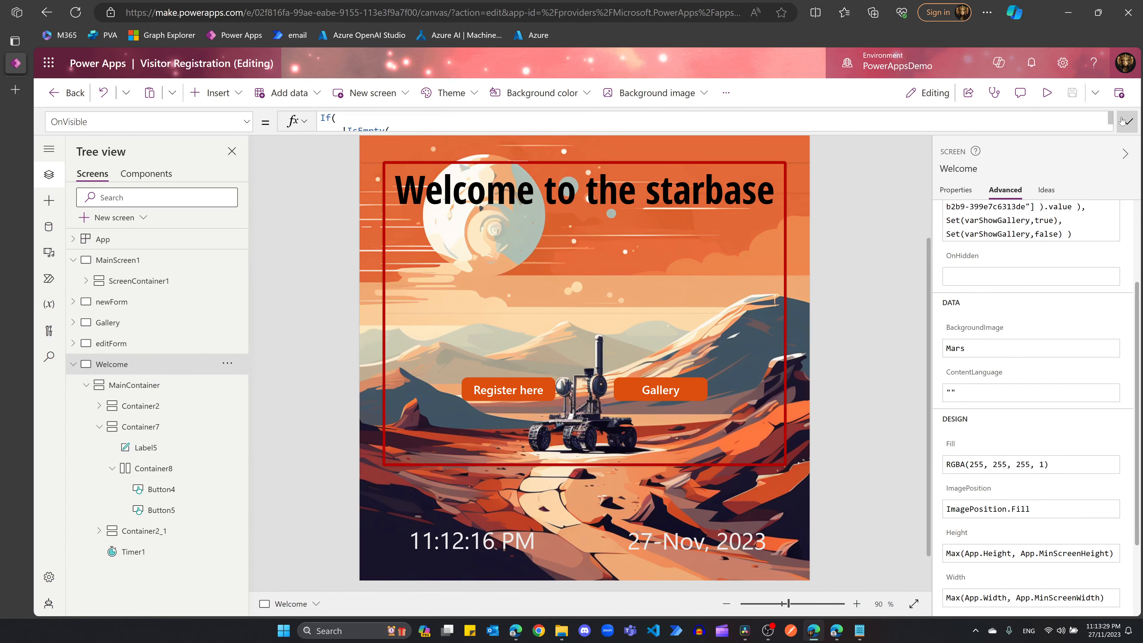
click(1127, 120)
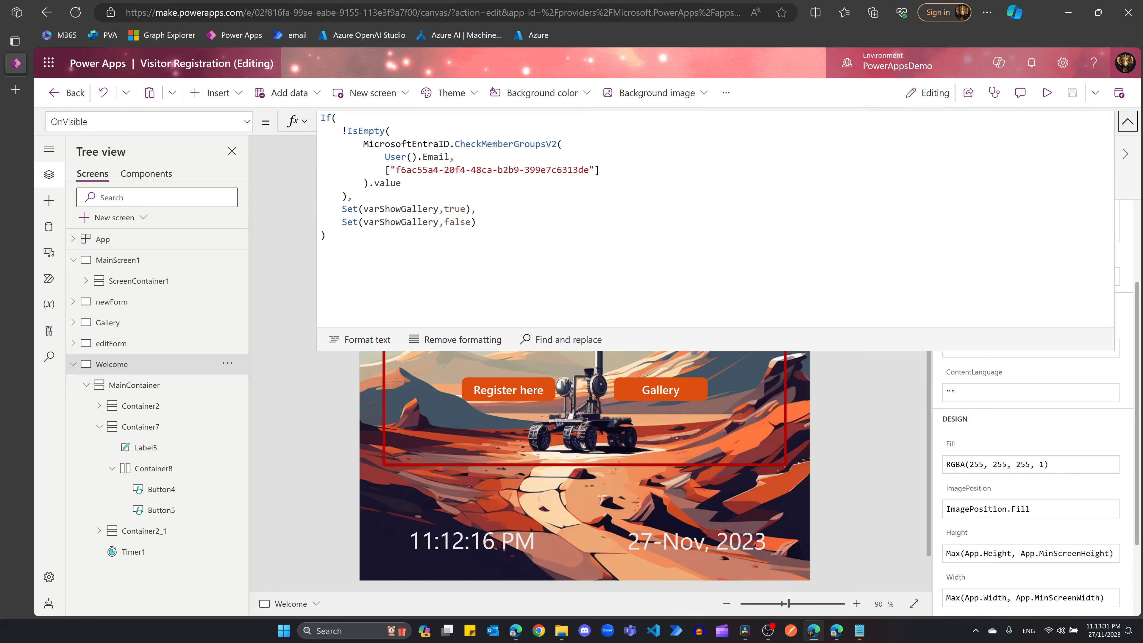
drag(363, 144, 450, 144)
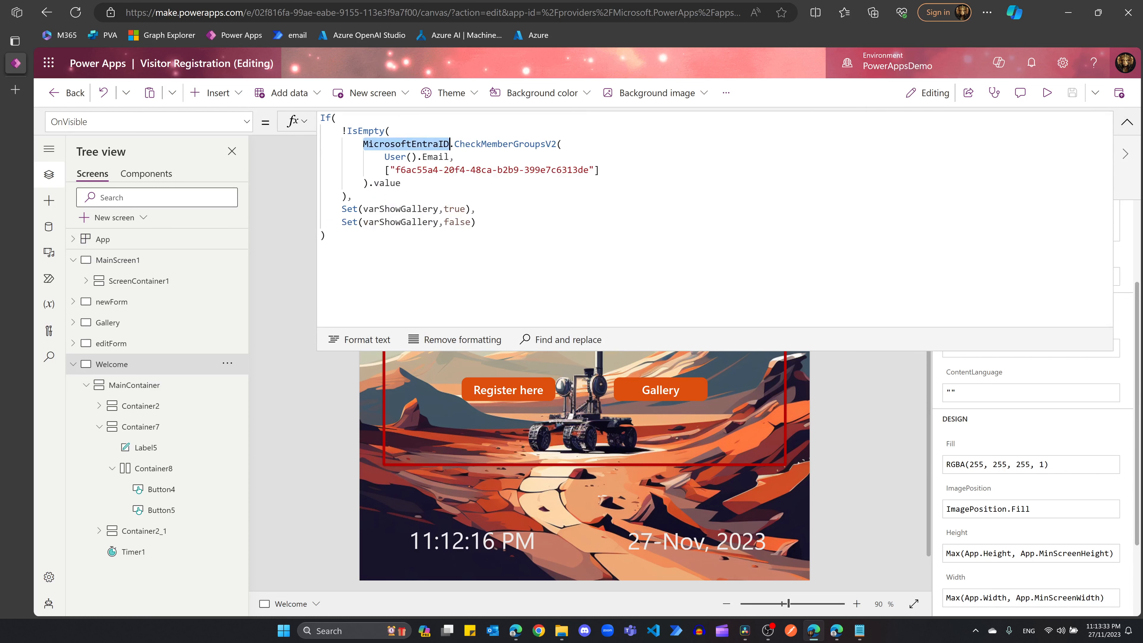
click(50, 227)
mouse_move(148, 321)
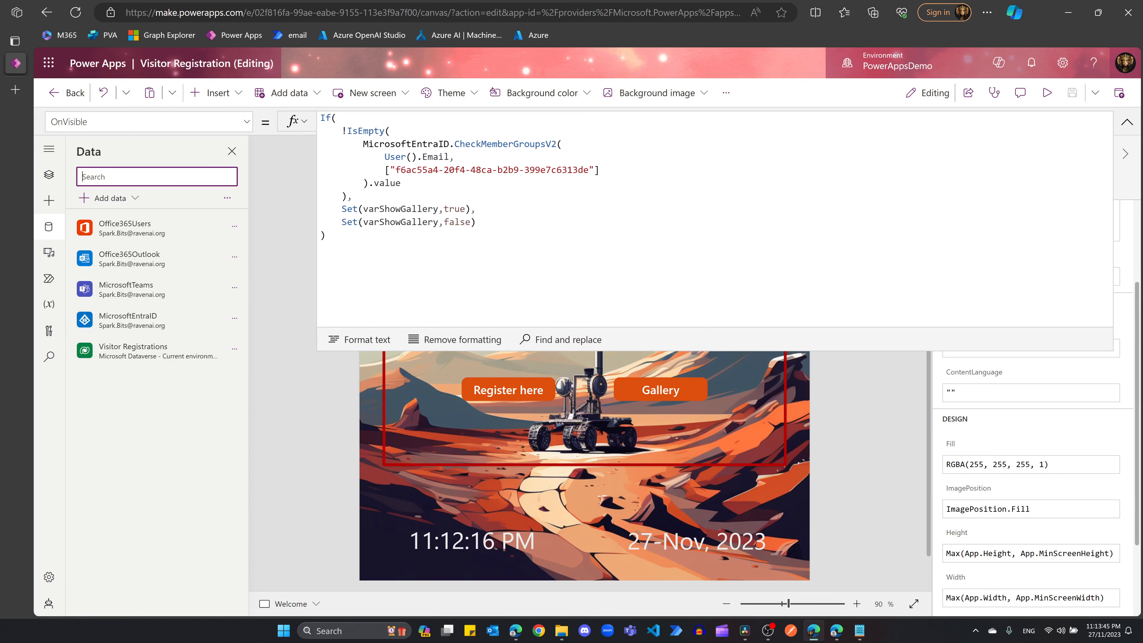
Step: Review the OnVisible If formula's CheckMemberGroupsV2 call and its group id value
drag(321, 118, 558, 144)
click(508, 144)
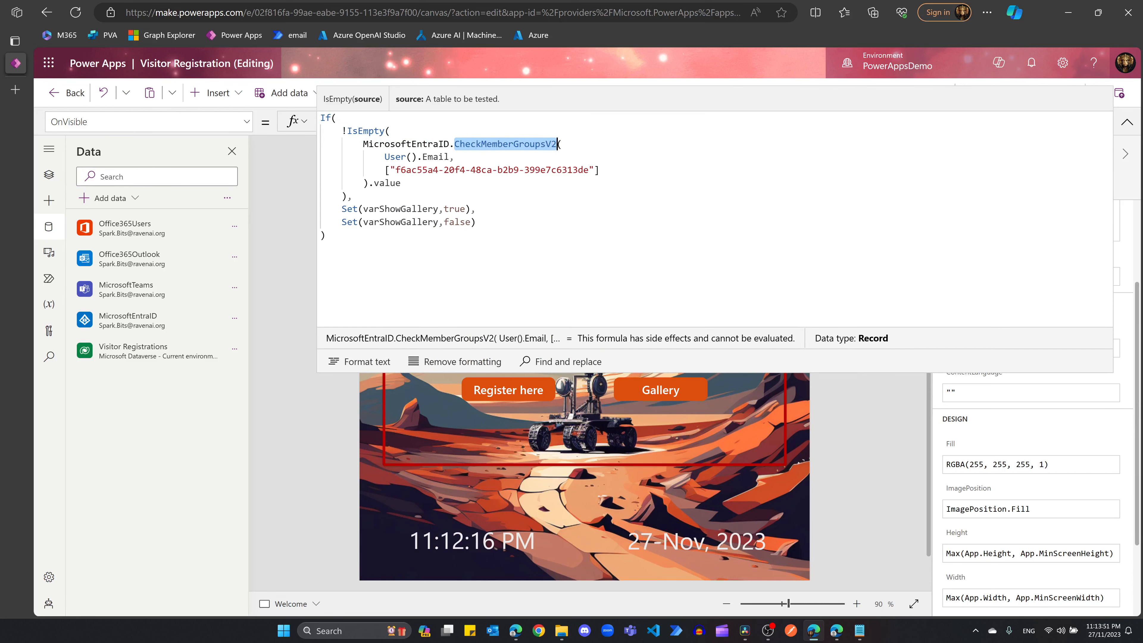
click(352, 196)
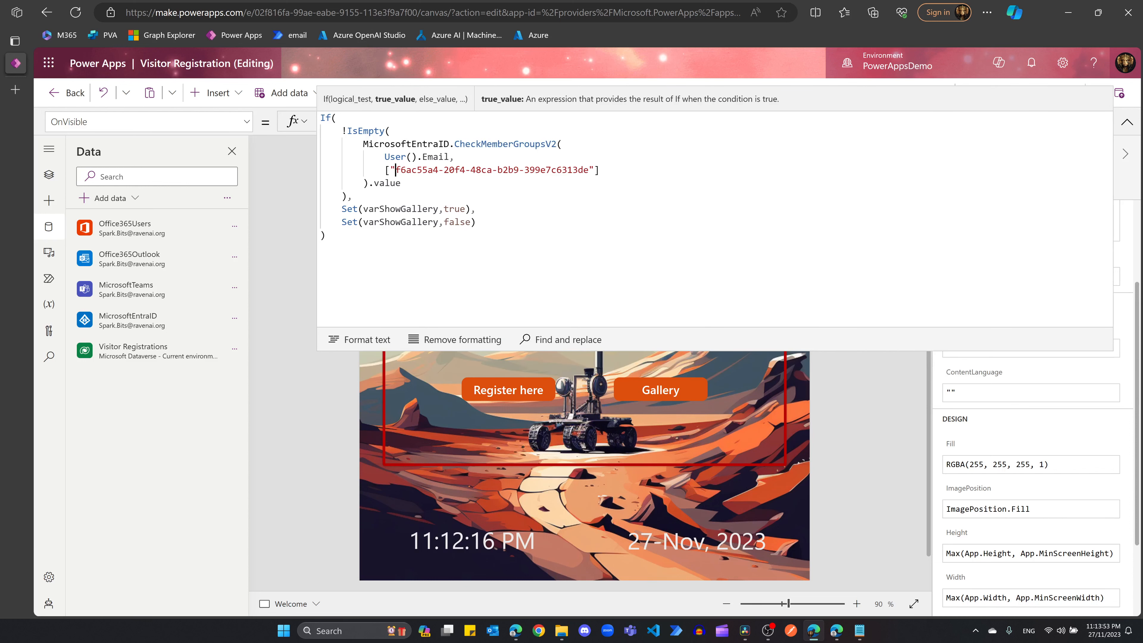
drag(395, 170, 589, 169)
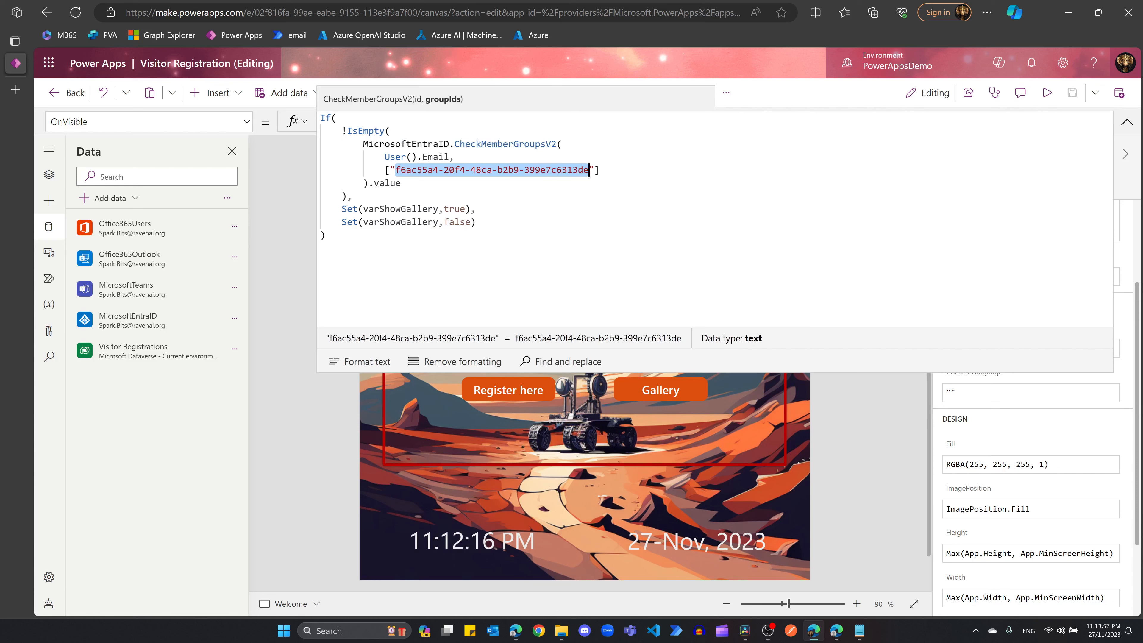
click(402, 184)
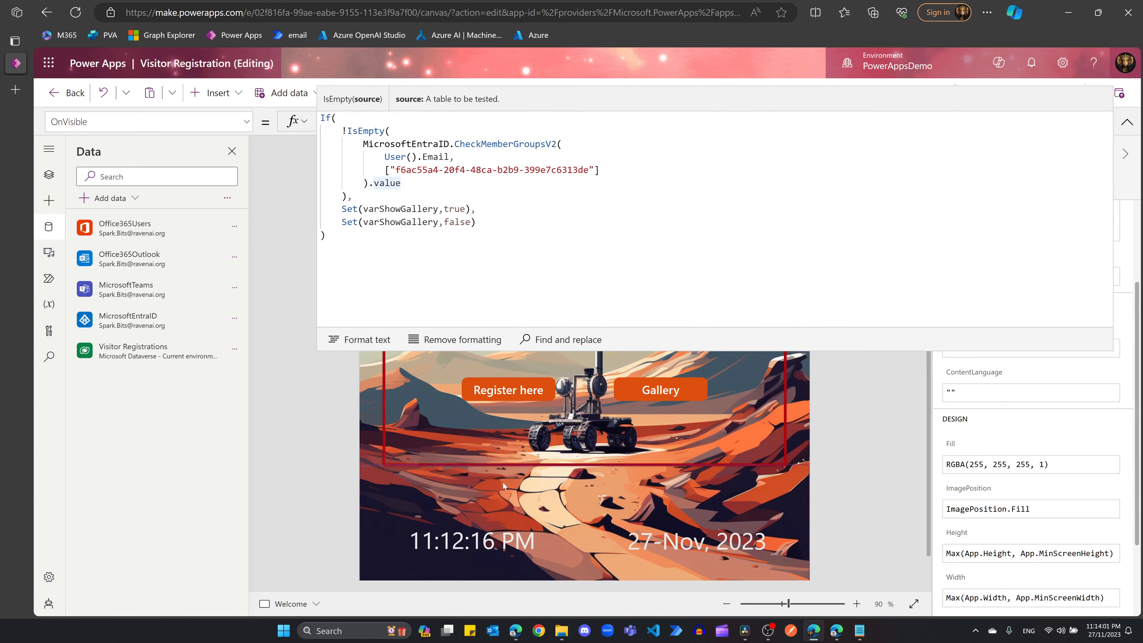
click(326, 235)
drag(395, 170, 588, 169)
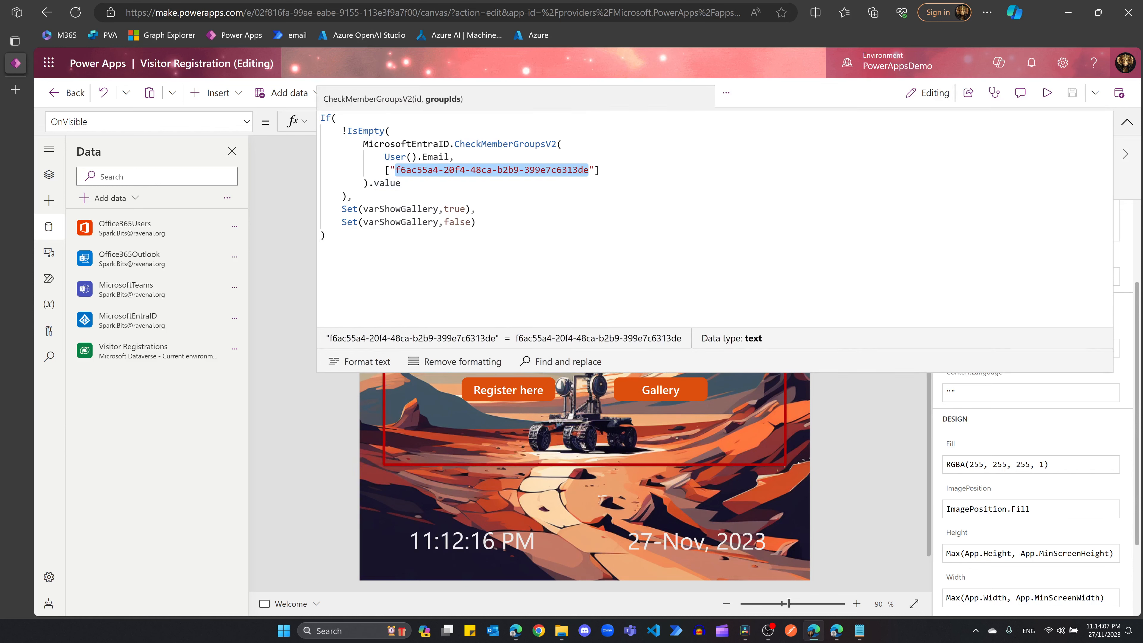
click(323, 236)
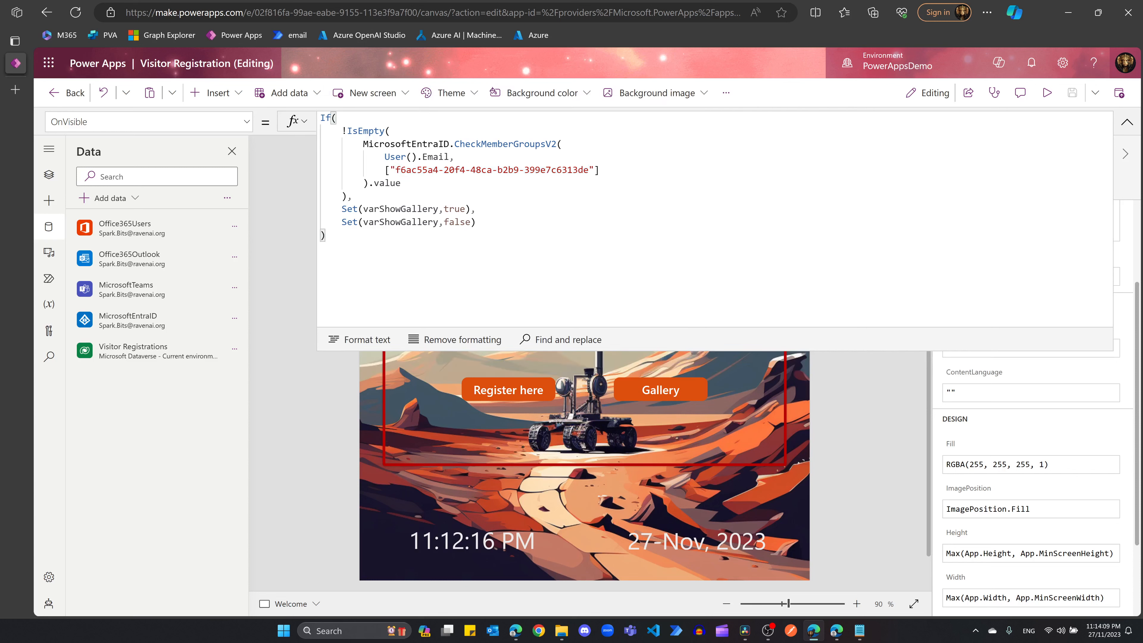
Step: Review the Set calls toggling varShowGallery, then select the Gallery button to show Navigate(Gallery2)
drag(364, 209, 466, 209)
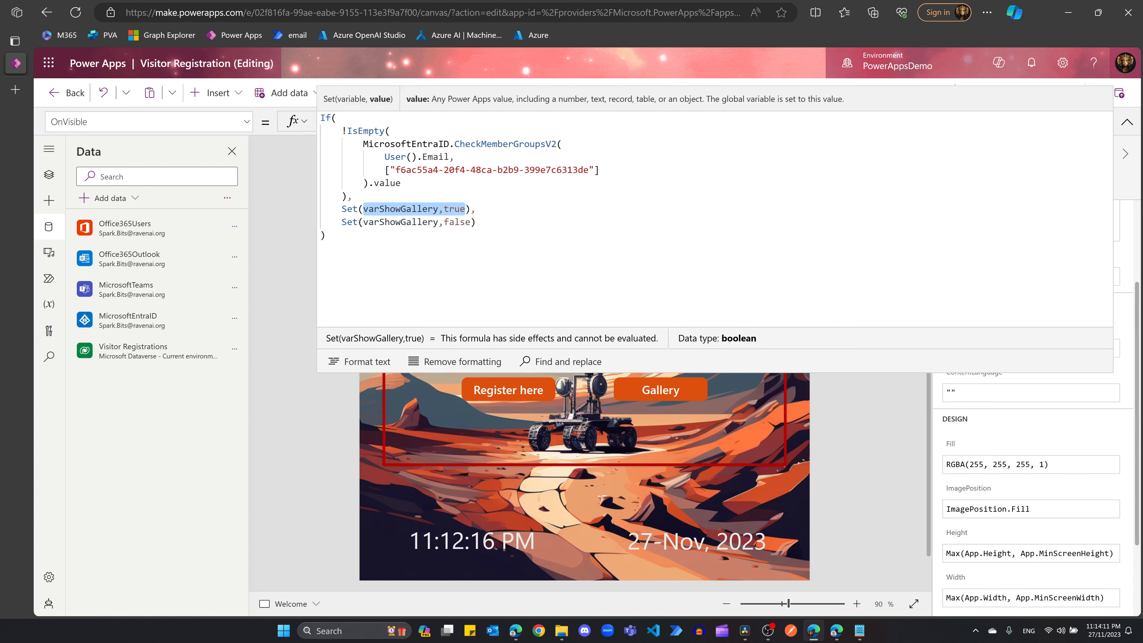
click(404, 222)
drag(363, 221, 476, 221)
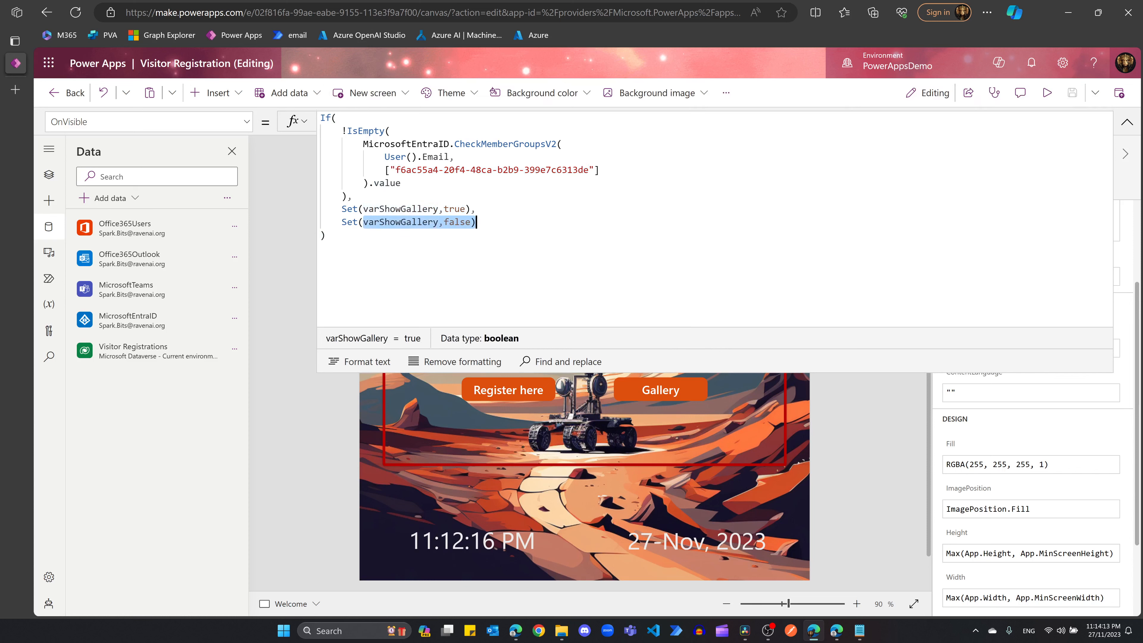
click(324, 235)
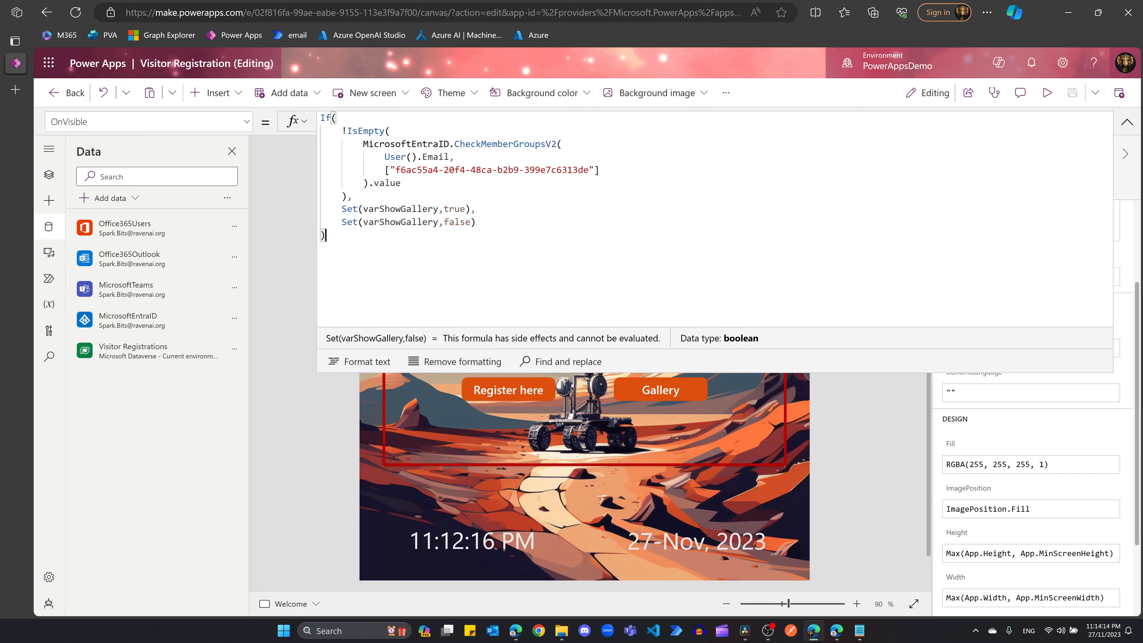
double_click(391, 209)
click(645, 395)
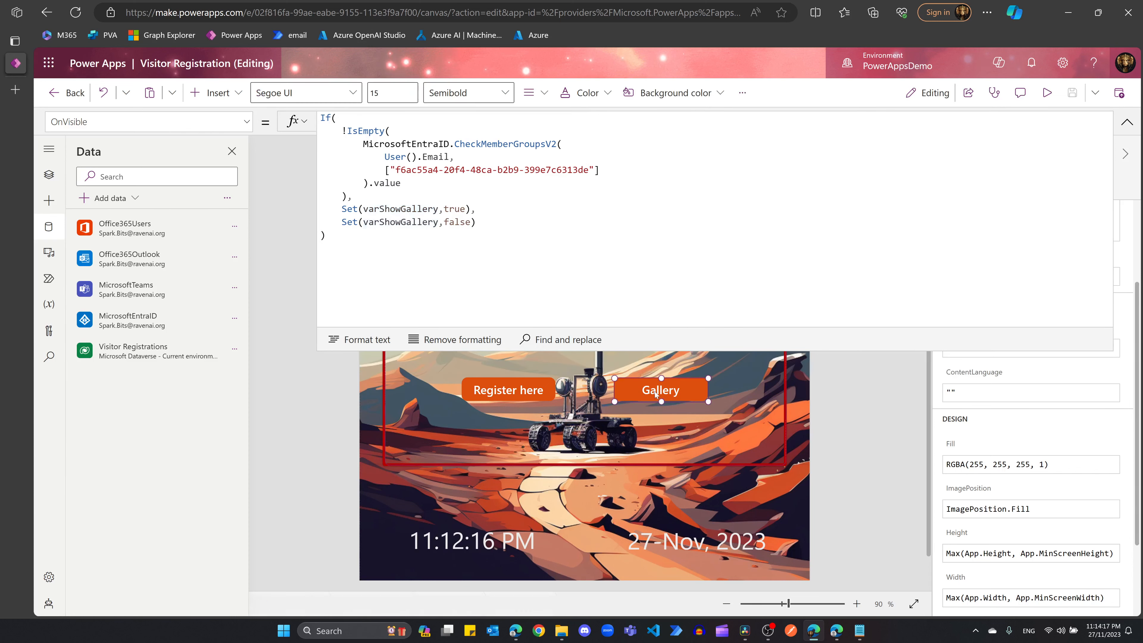
Step: Show the Gallery button's Visible property, which reads varShowGallery
click(247, 121)
scroll(197, 326, down, 5)
scroll(197, 326, down, 5)
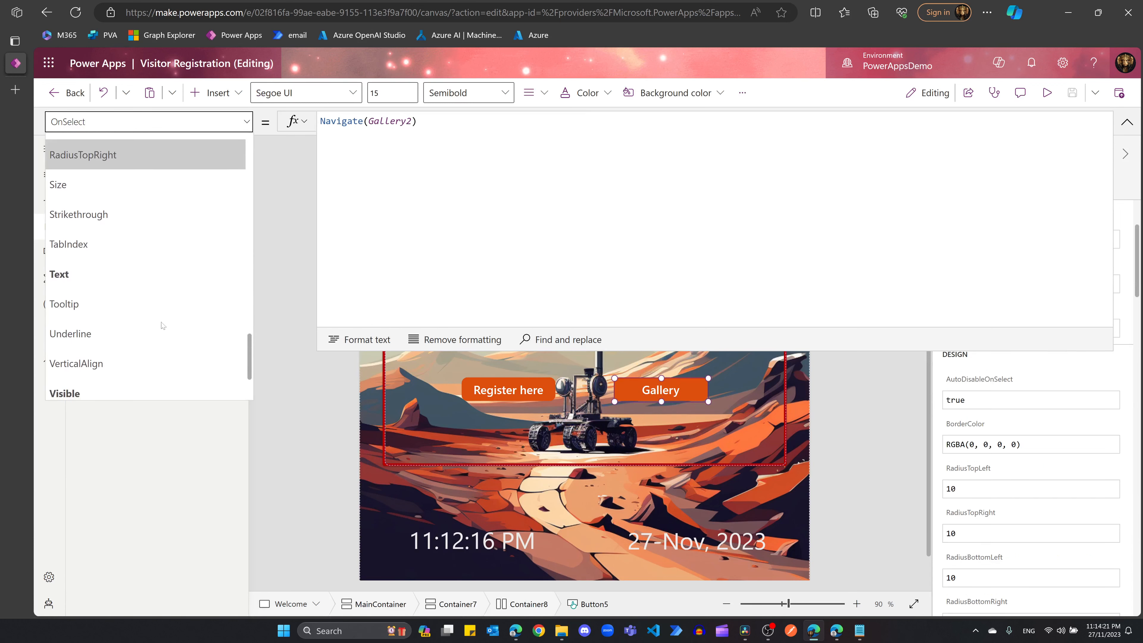
click(97, 297)
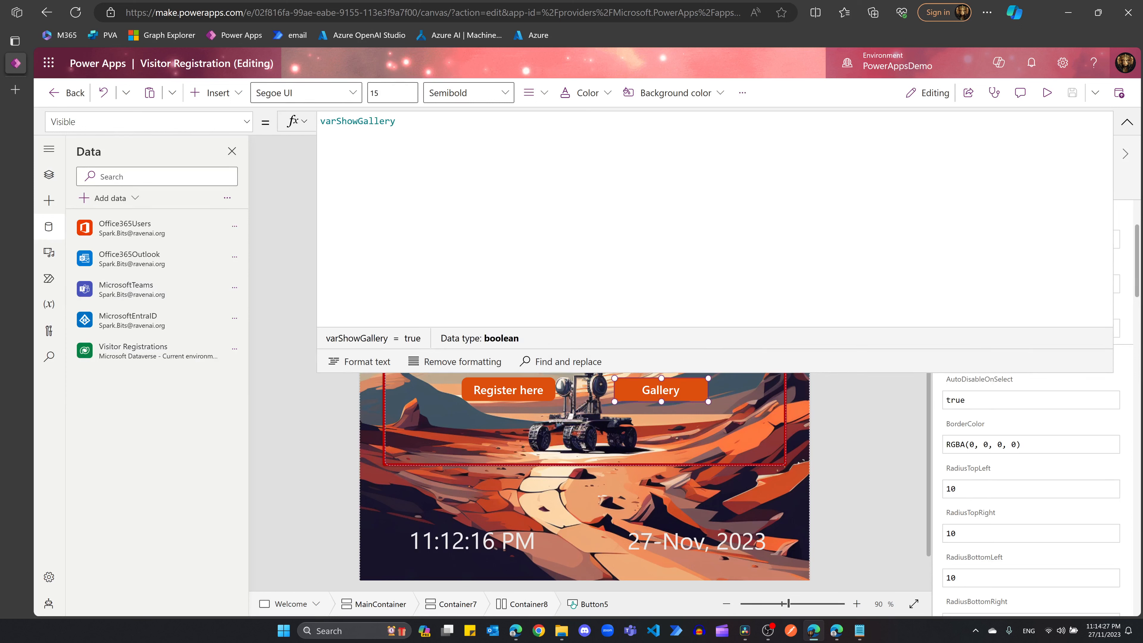
Step: Collapse the formula bar, inspect the button containers, and preview the Welcome screen
click(1127, 121)
click(475, 504)
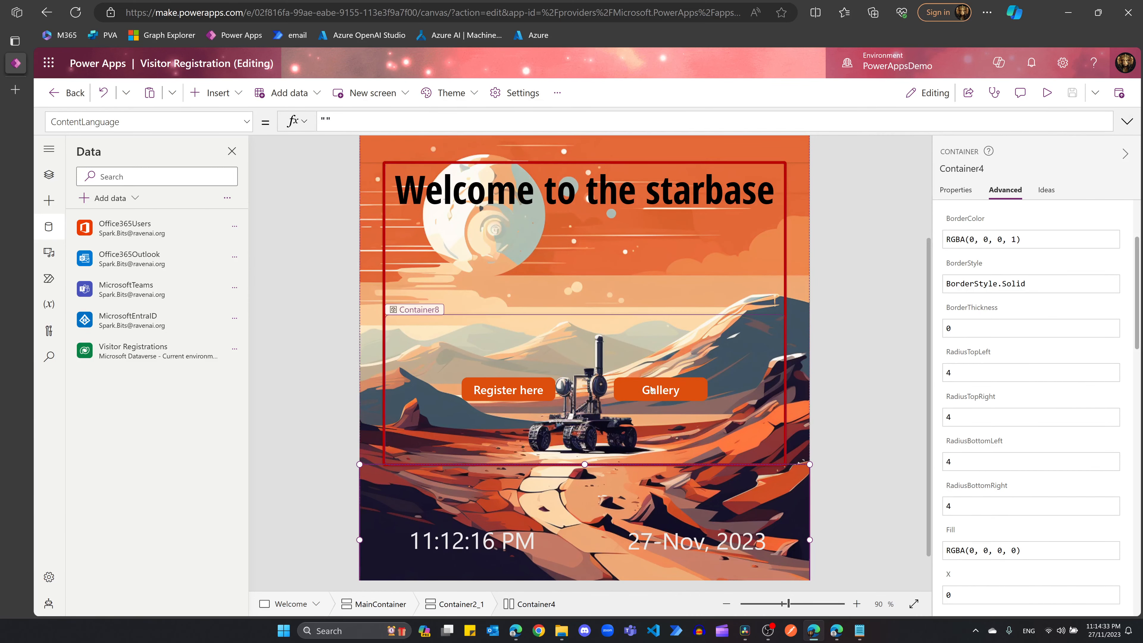
click(661, 395)
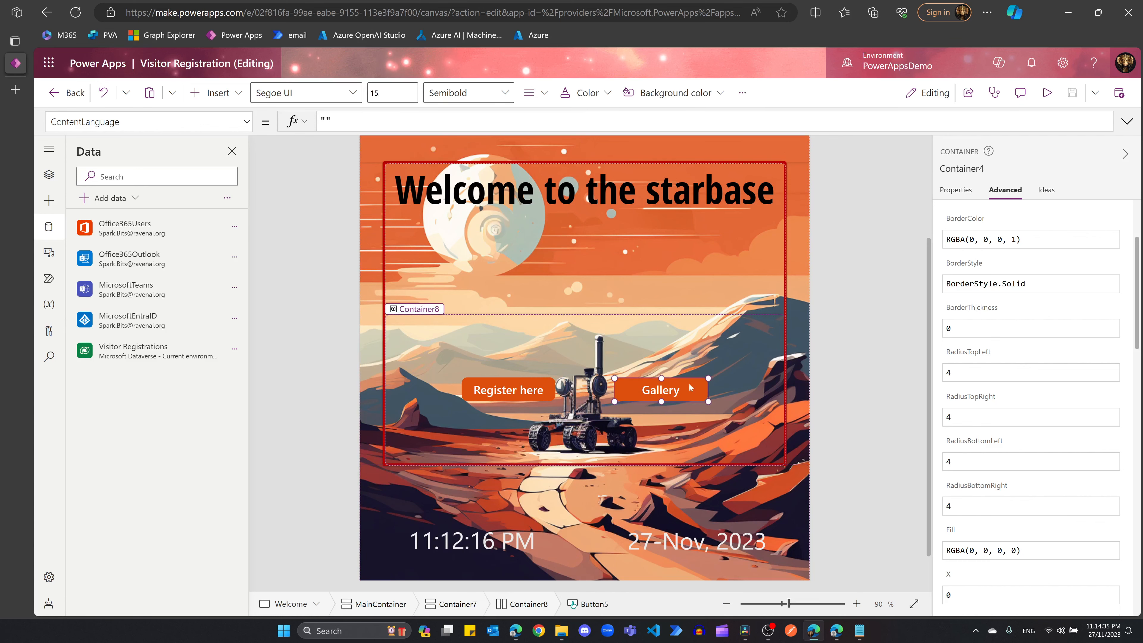
click(670, 486)
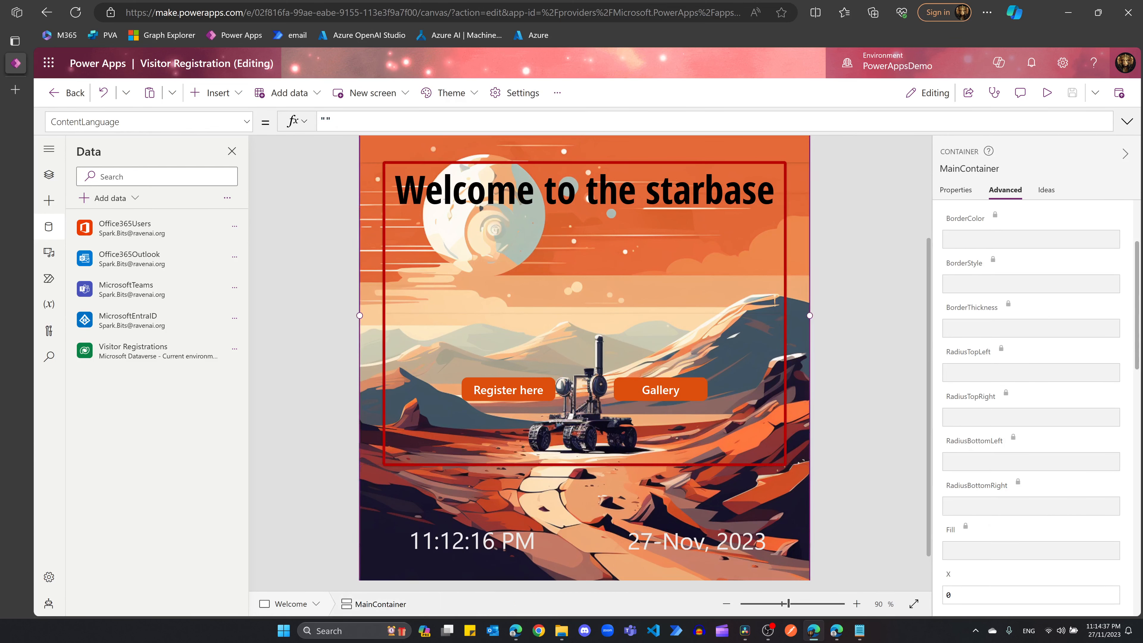
click(1047, 92)
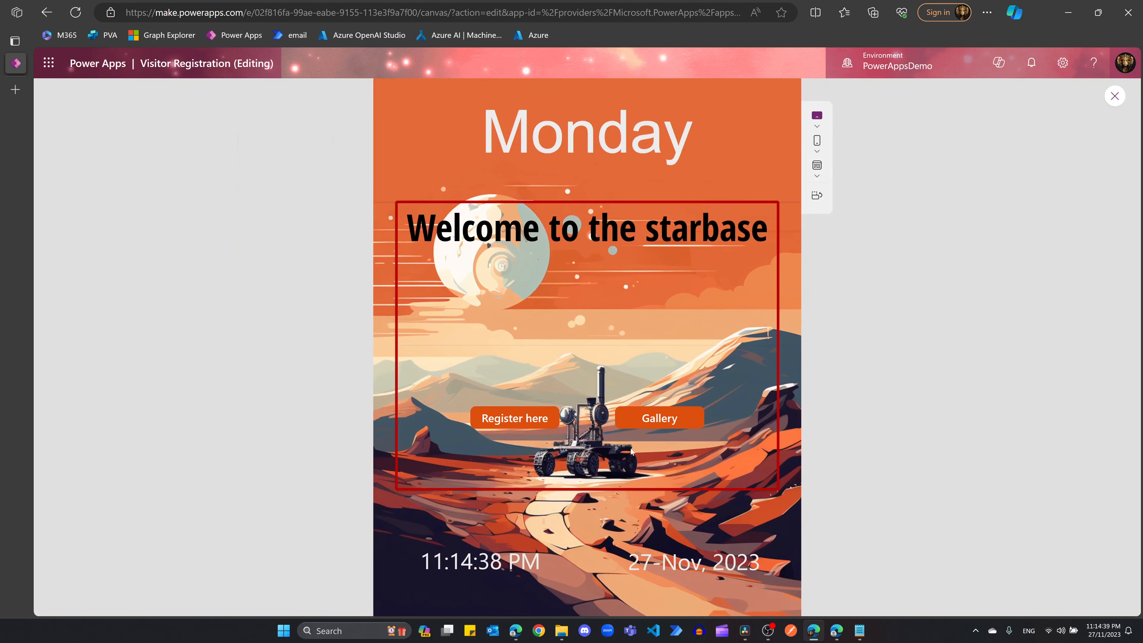
Step: Restart the app preview and open the visitor registration form
click(1114, 97)
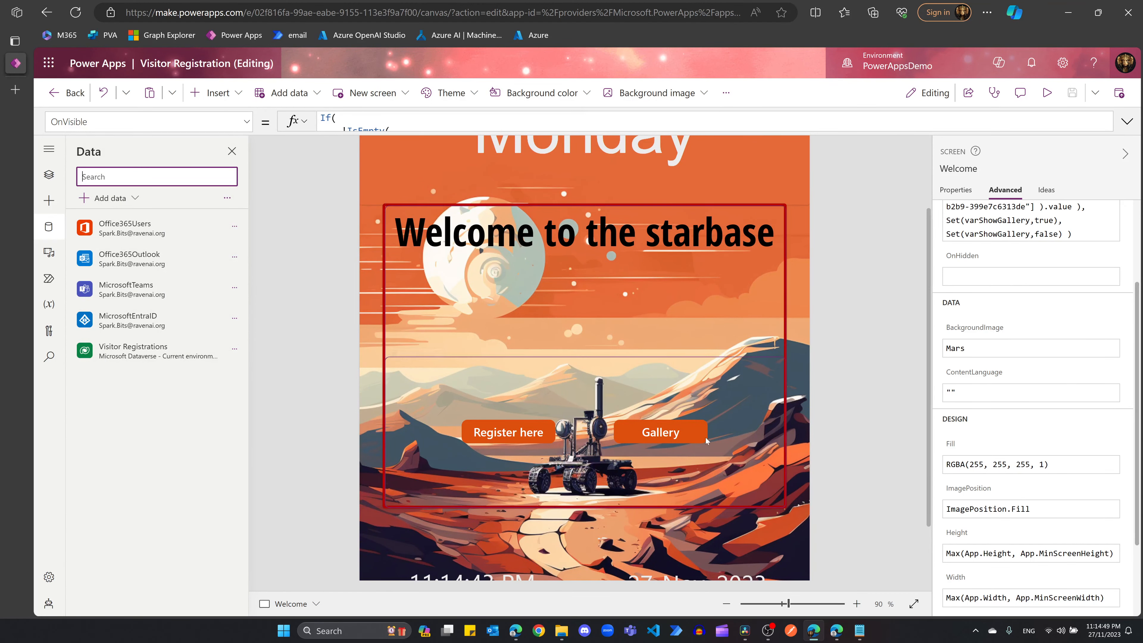
scroll(540, 383, down, 4)
scroll(415, 327, up, 5)
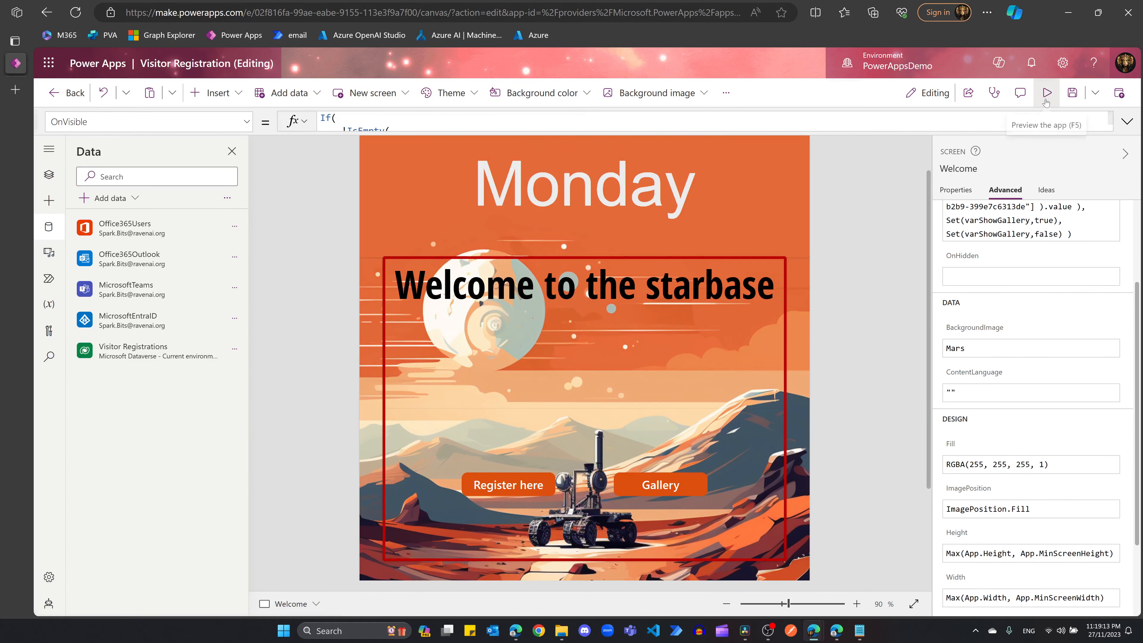
click(1046, 94)
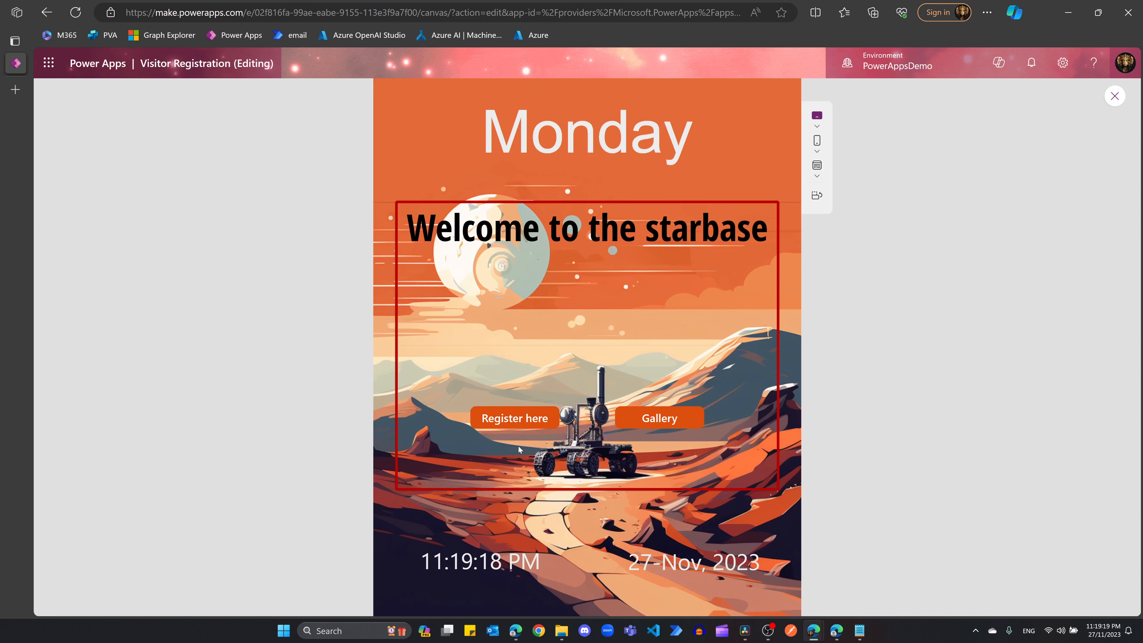
click(522, 417)
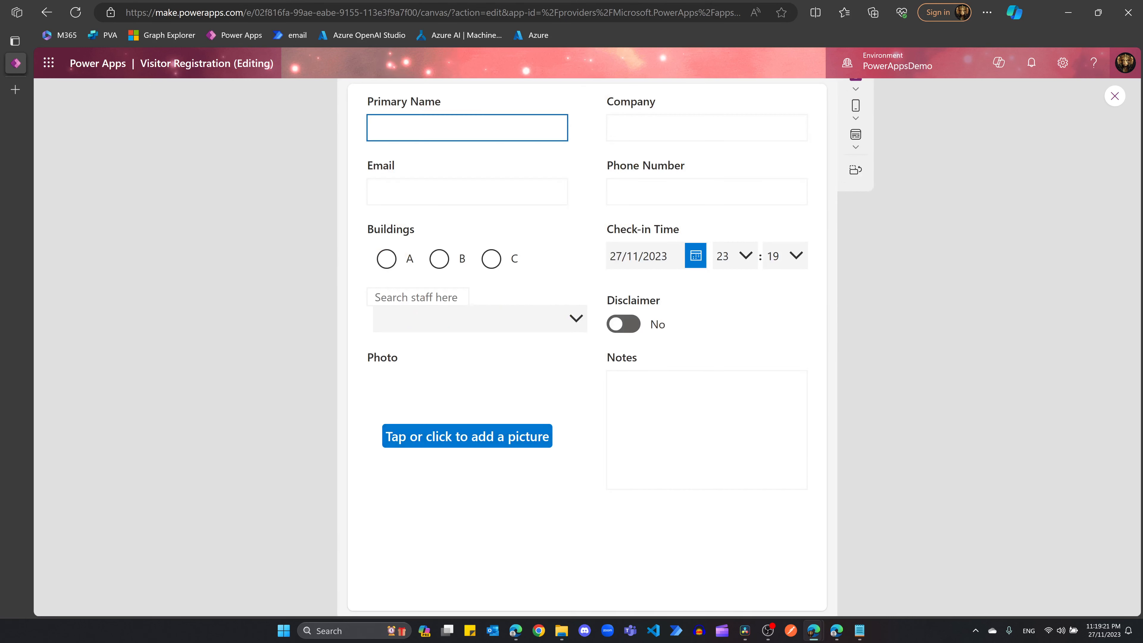
Step: Enter the visitor's name, company Avengers, email address and phone number
text(Hulk)
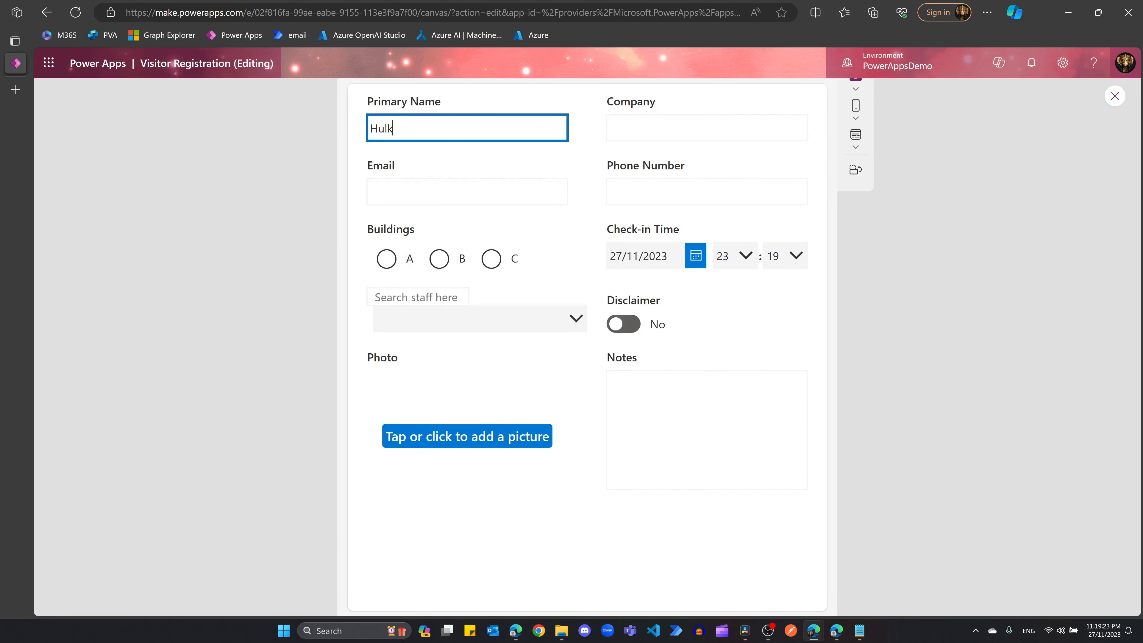
click(706, 133)
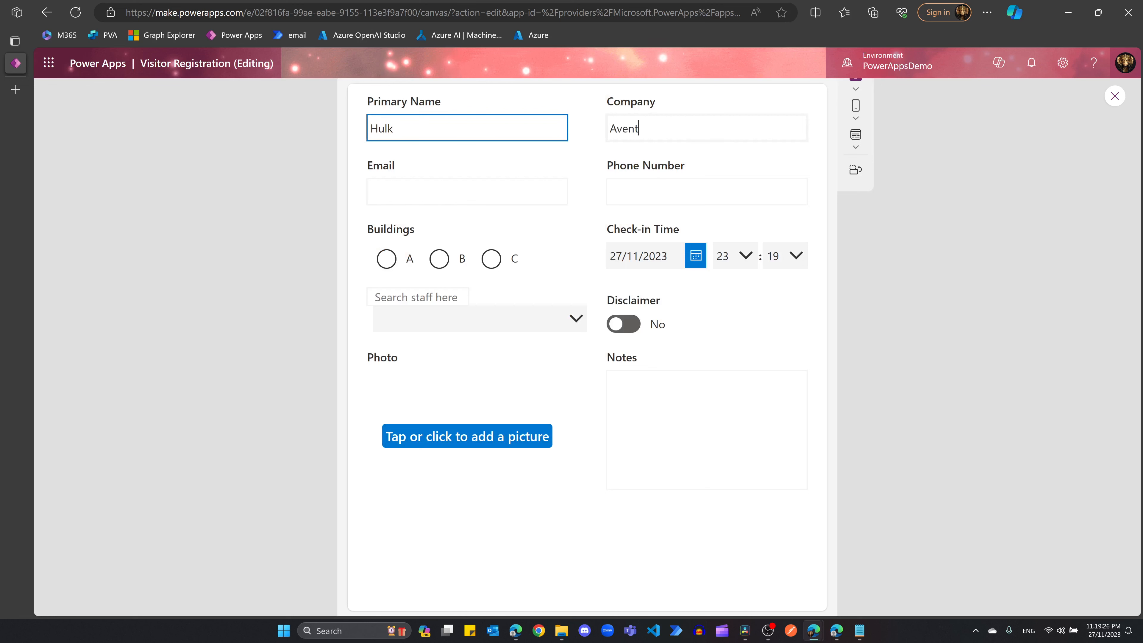
key(BackSpace)
key(Tab)
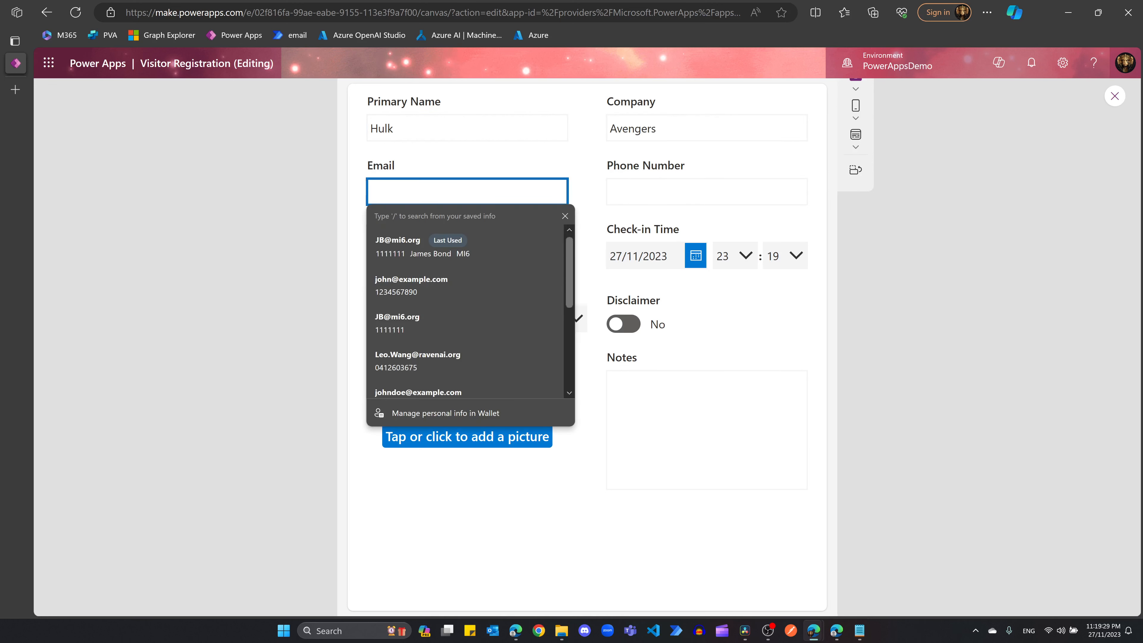
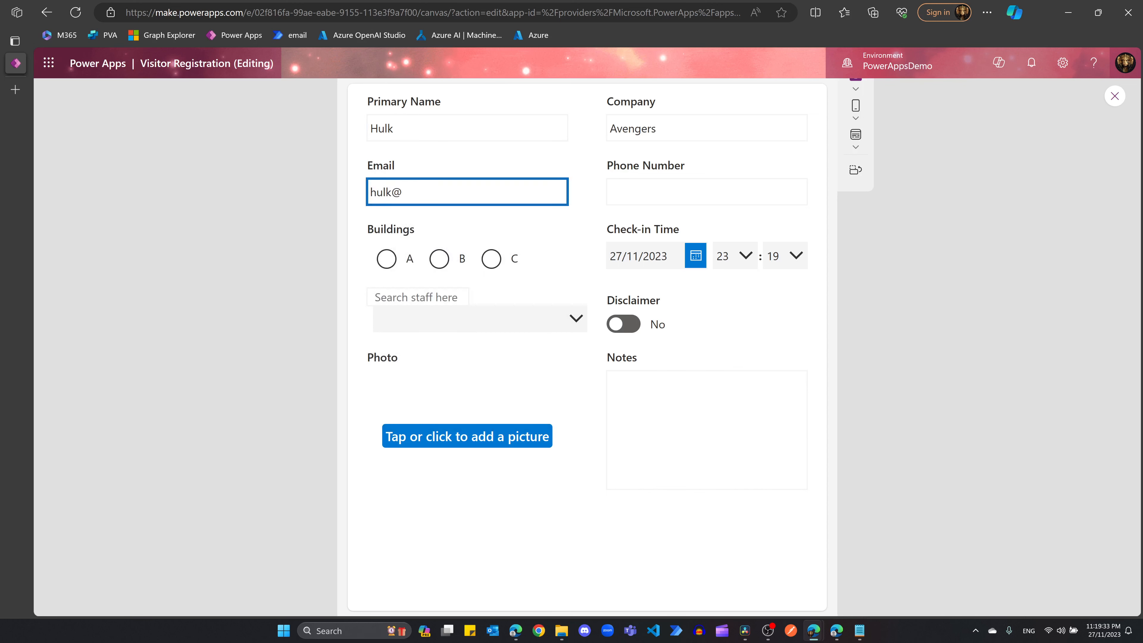
key(Tab)
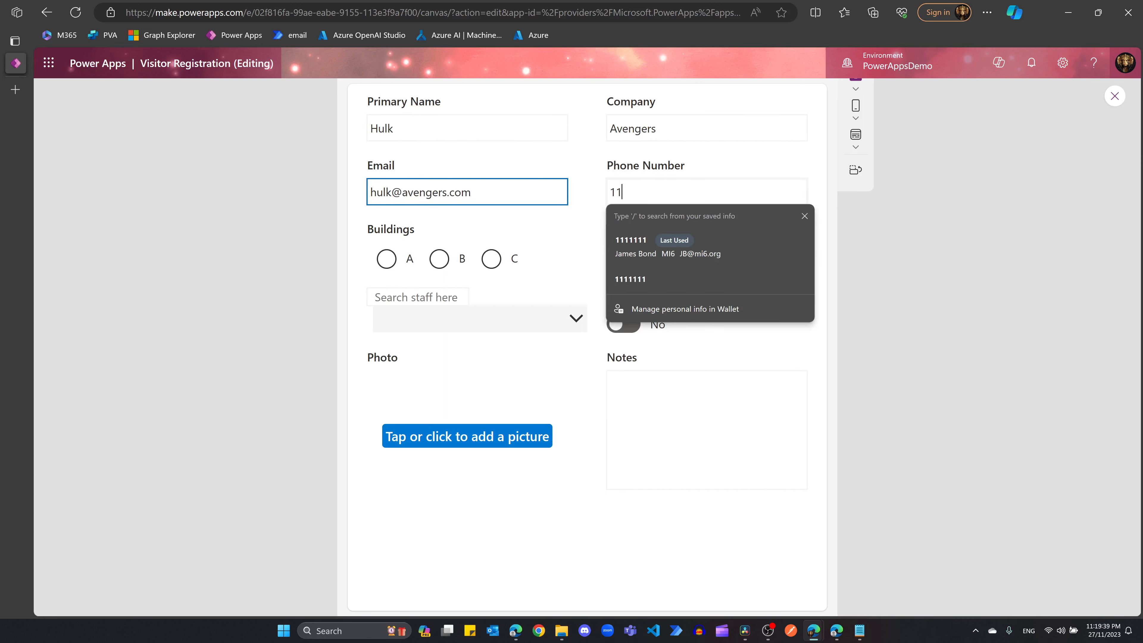
Step: Choose Building B, pick the staff member from Ballistic Research, accept the disclaimer, and add notes 'ALL'
click(442, 268)
click(418, 297)
text(stark)
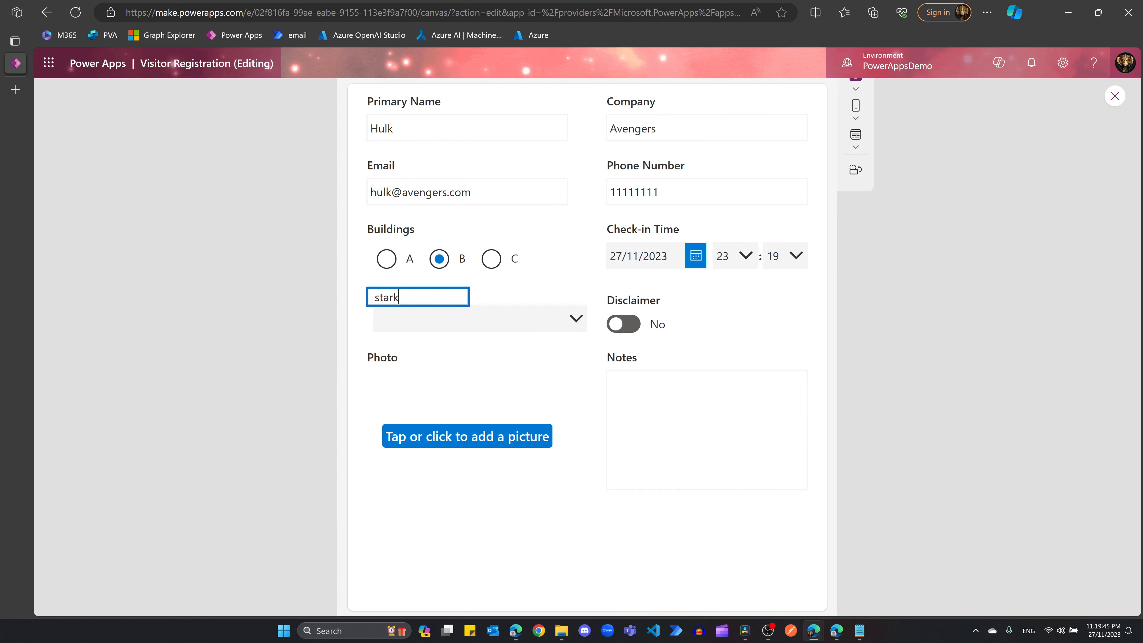
click(431, 319)
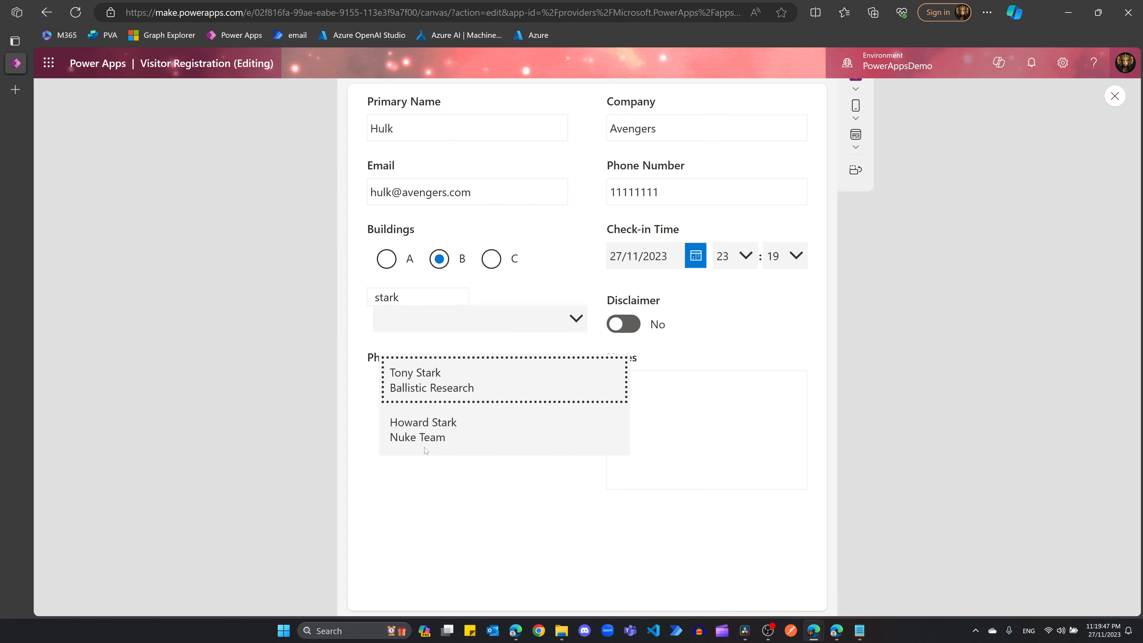
click(425, 386)
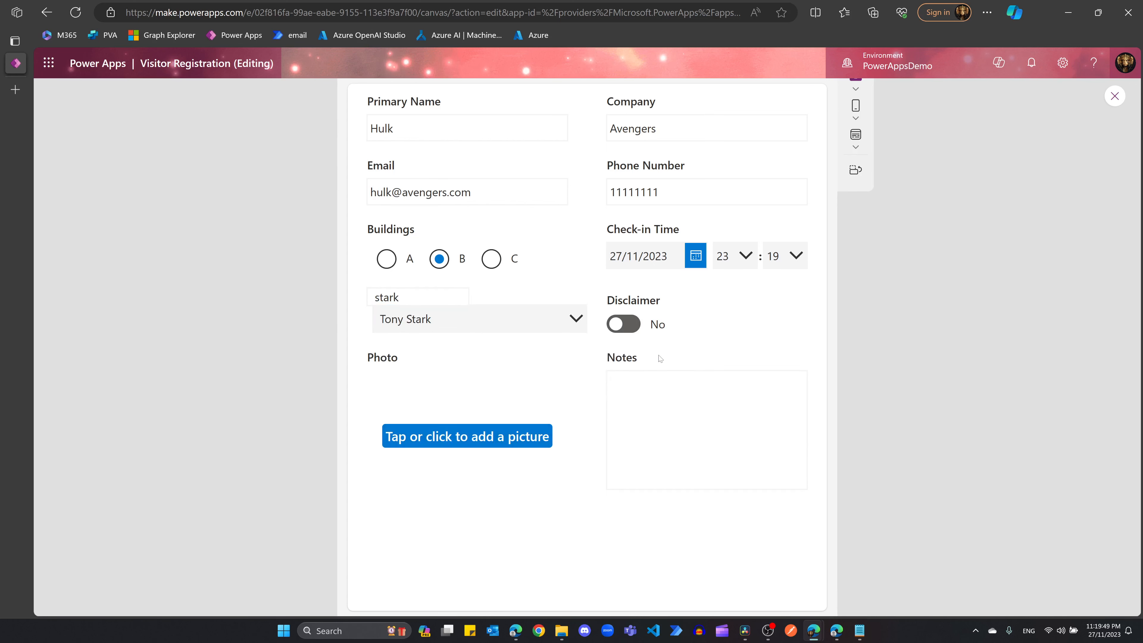
click(618, 323)
click(644, 398)
text(ALL)
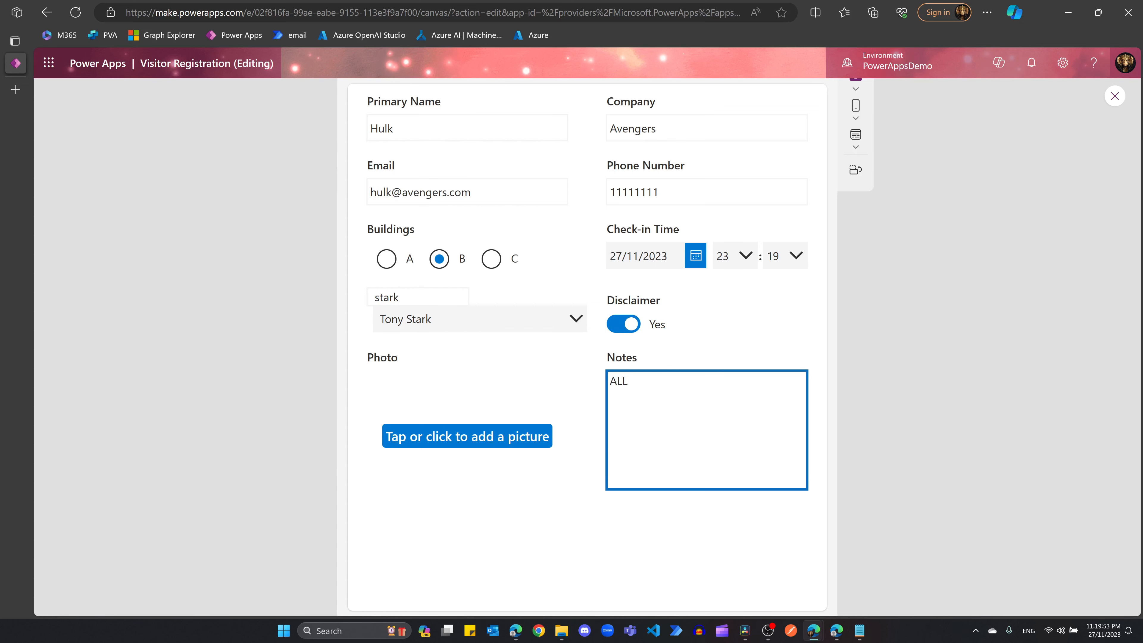
scroll(919, 302, down, 1)
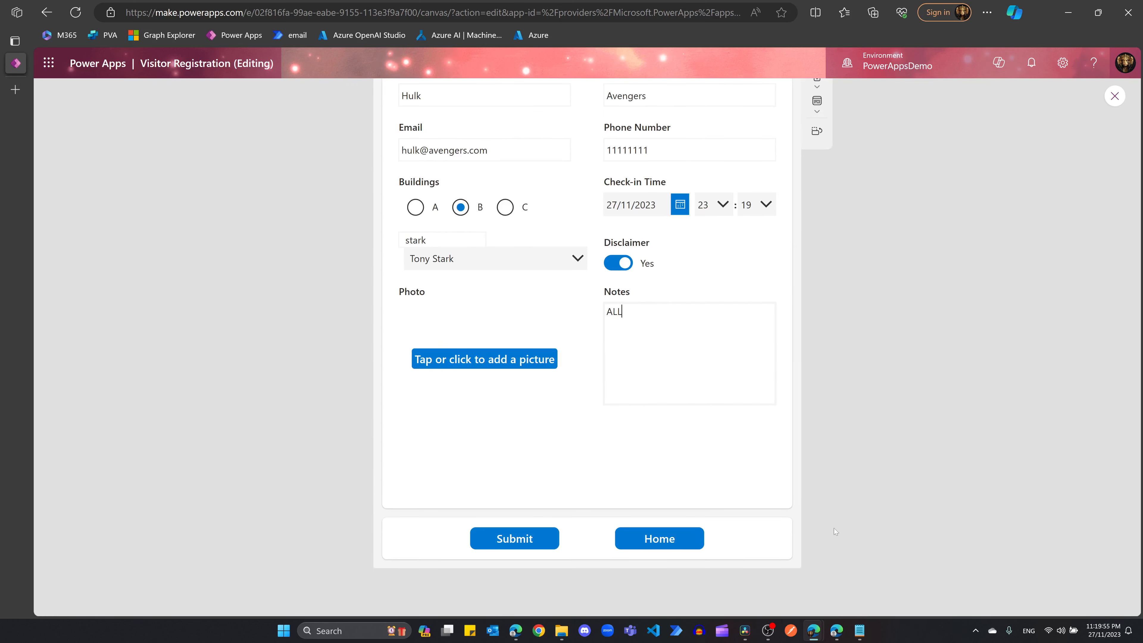
mouse_move(815, 637)
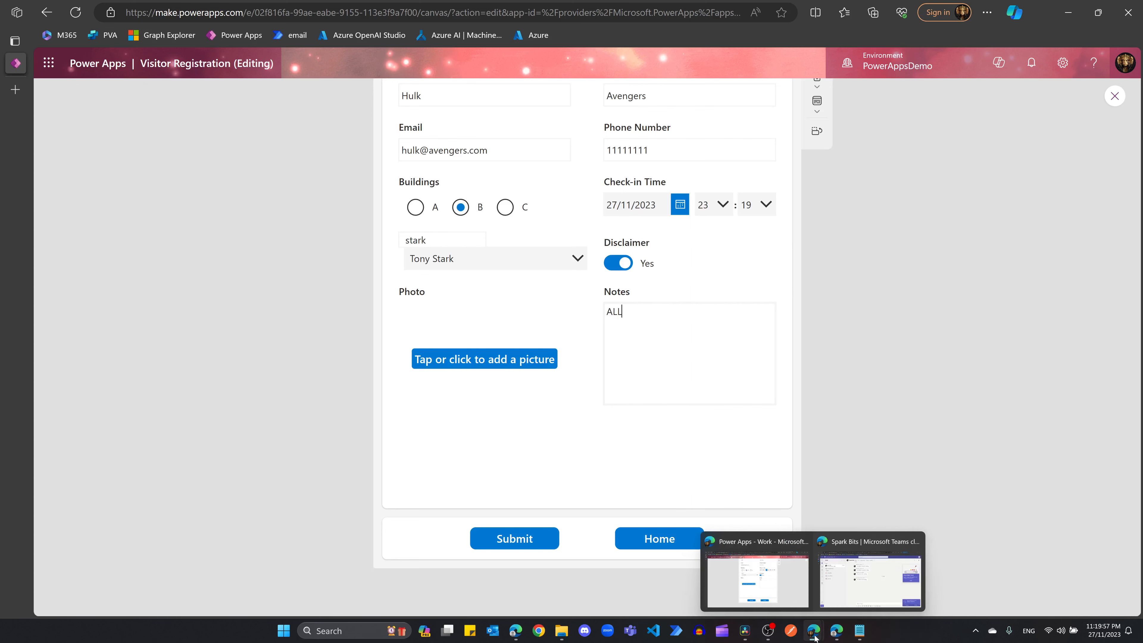
click(870, 572)
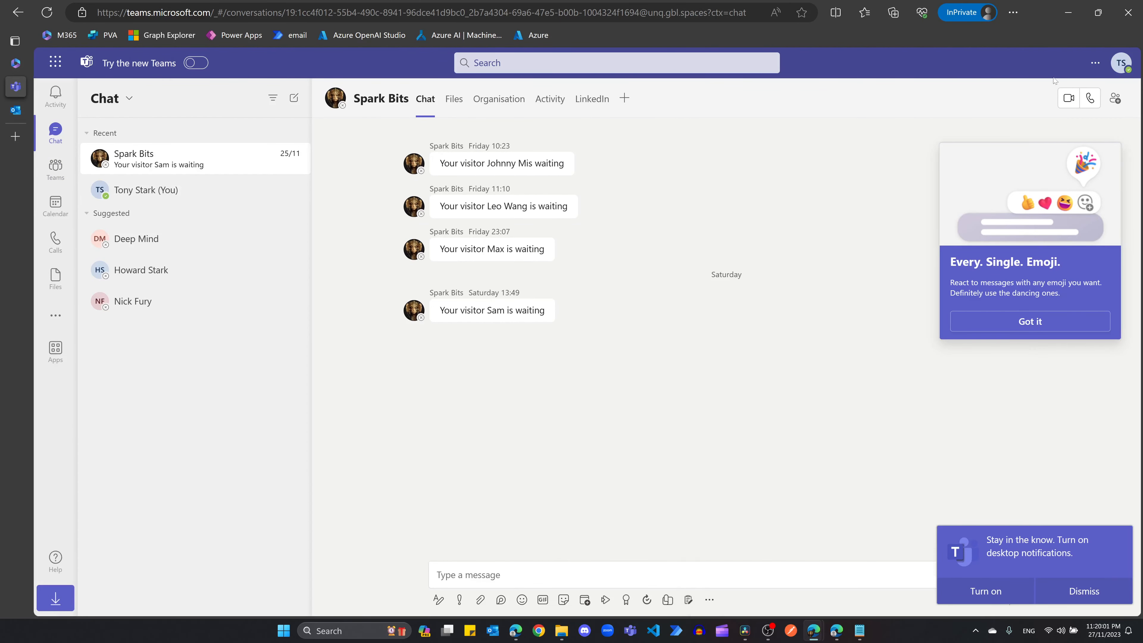
click(1121, 63)
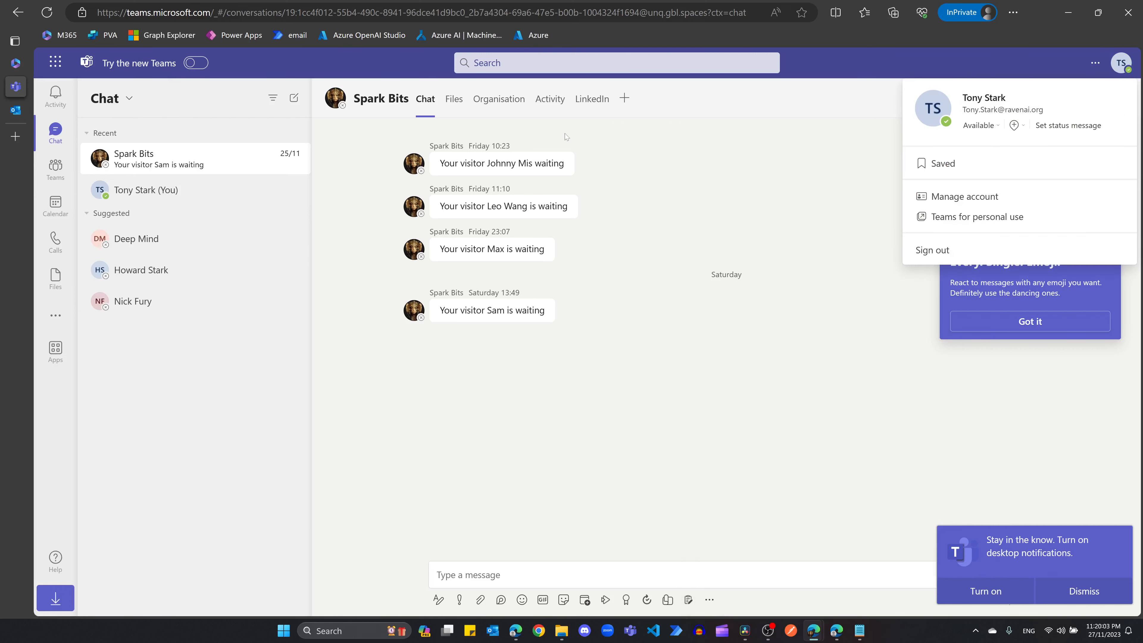
click(15, 110)
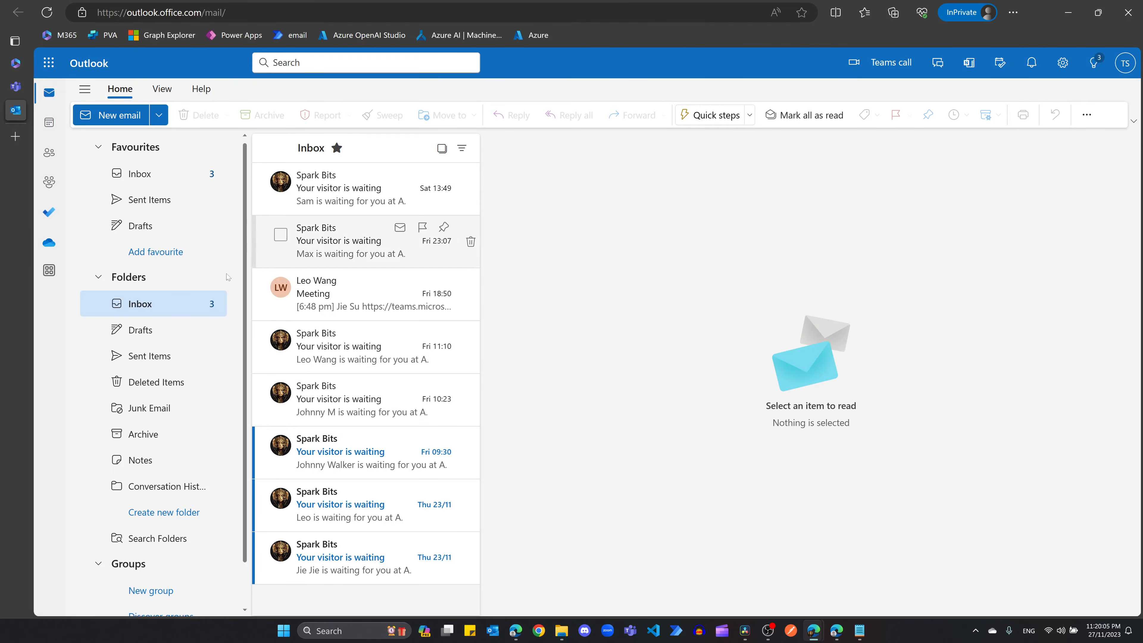
click(760, 572)
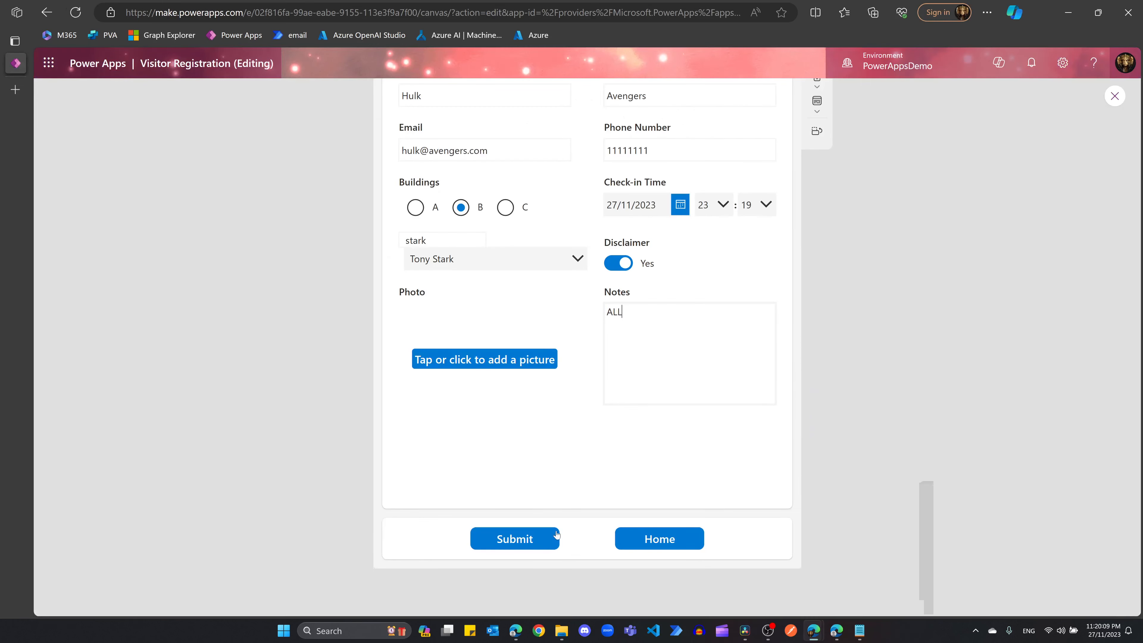
Step: Submit the visitor registration and switch to Outlook to see the 'Your visitor is waiting' email
click(513, 539)
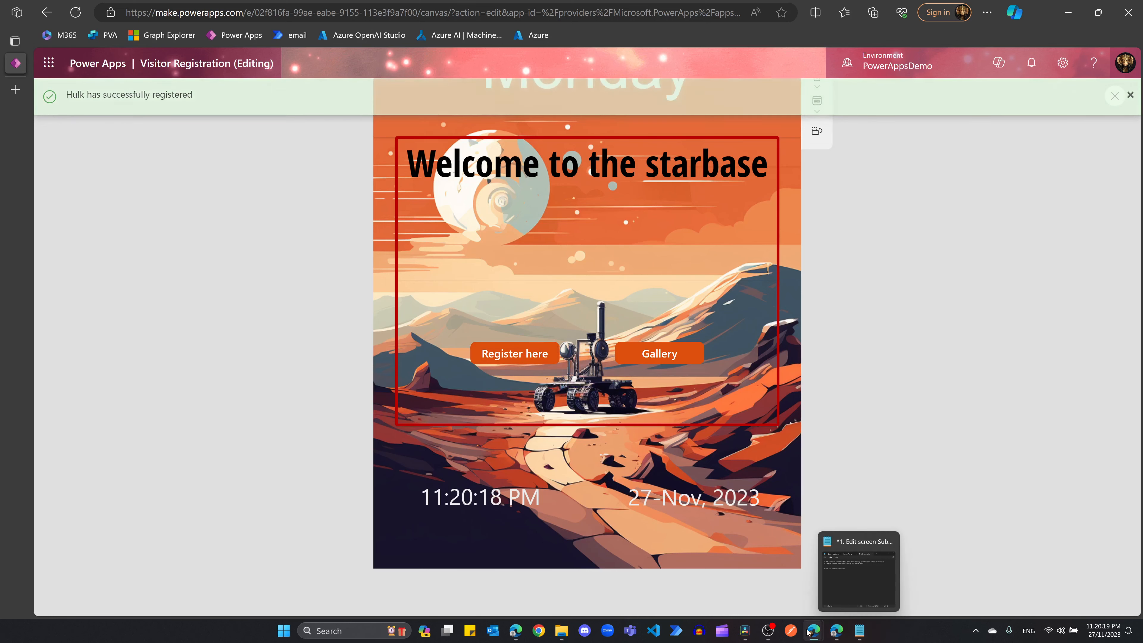
mouse_move(810, 630)
click(869, 581)
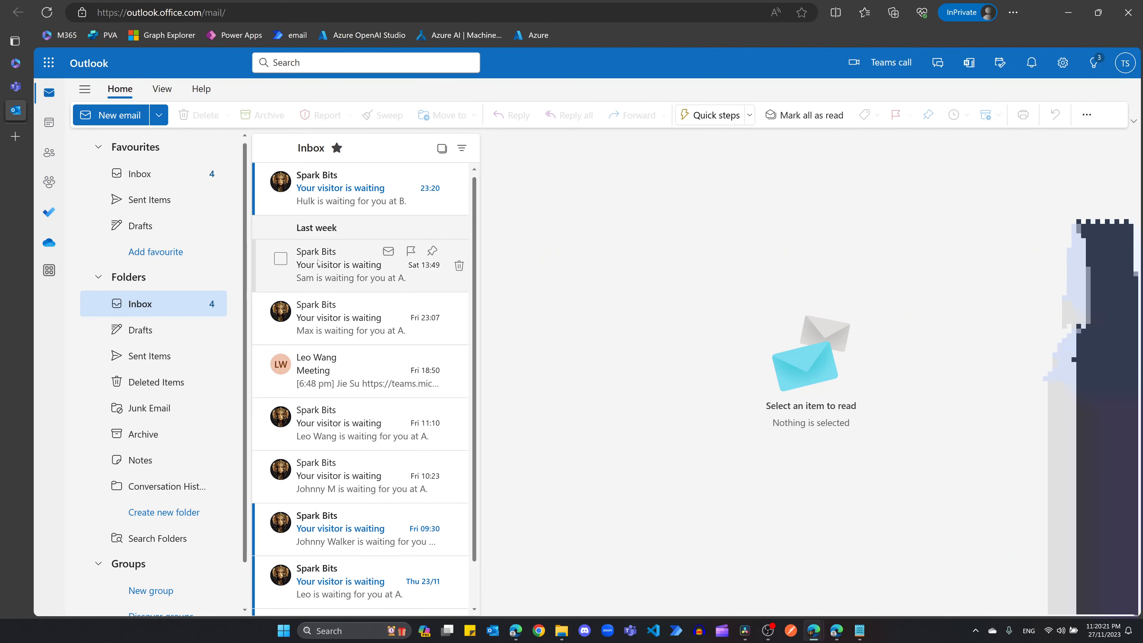
Step: Read the new 23:20 visitor-waiting email, then check the matching Teams chat notification
click(333, 199)
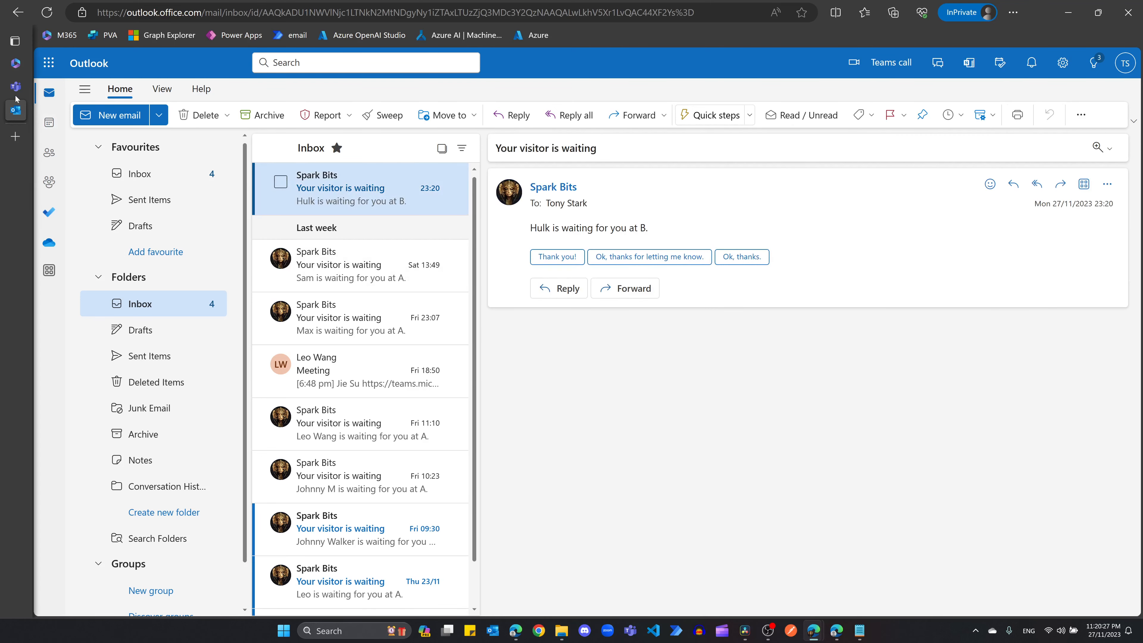
click(16, 86)
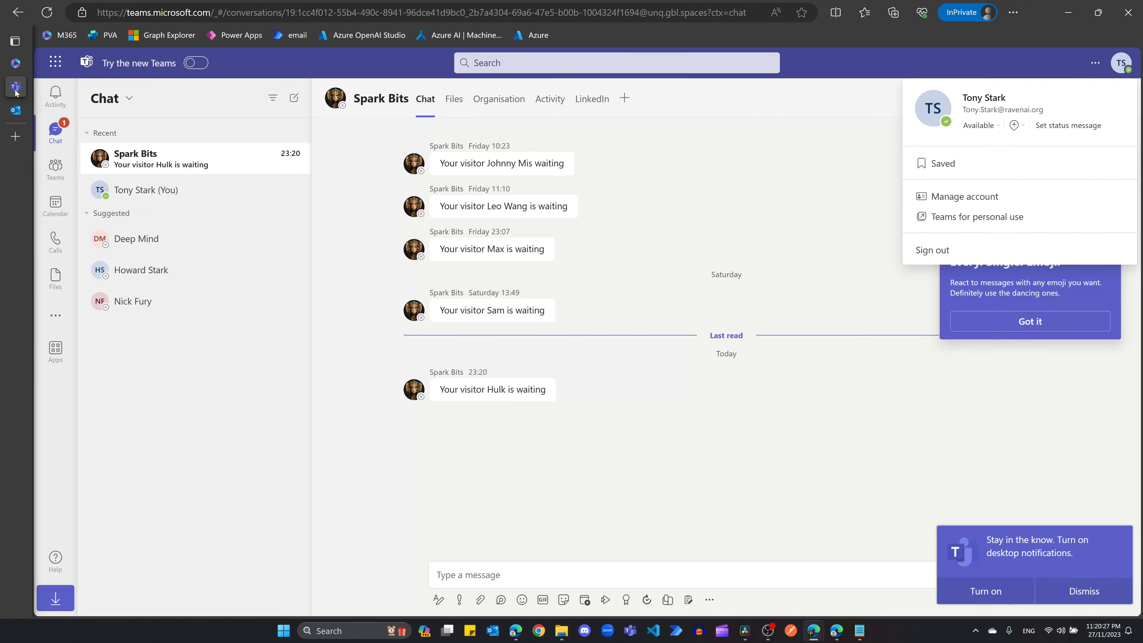
Step: Review the new Teams message that visitor Hulk is waiting, then return to Power Apps
click(153, 163)
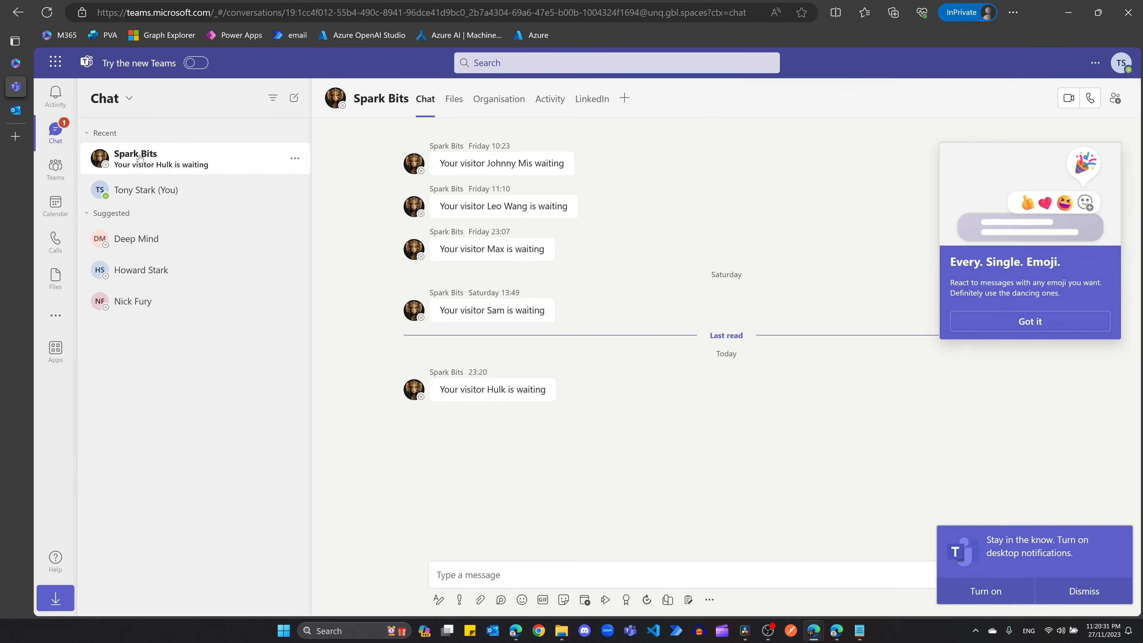
click(354, 102)
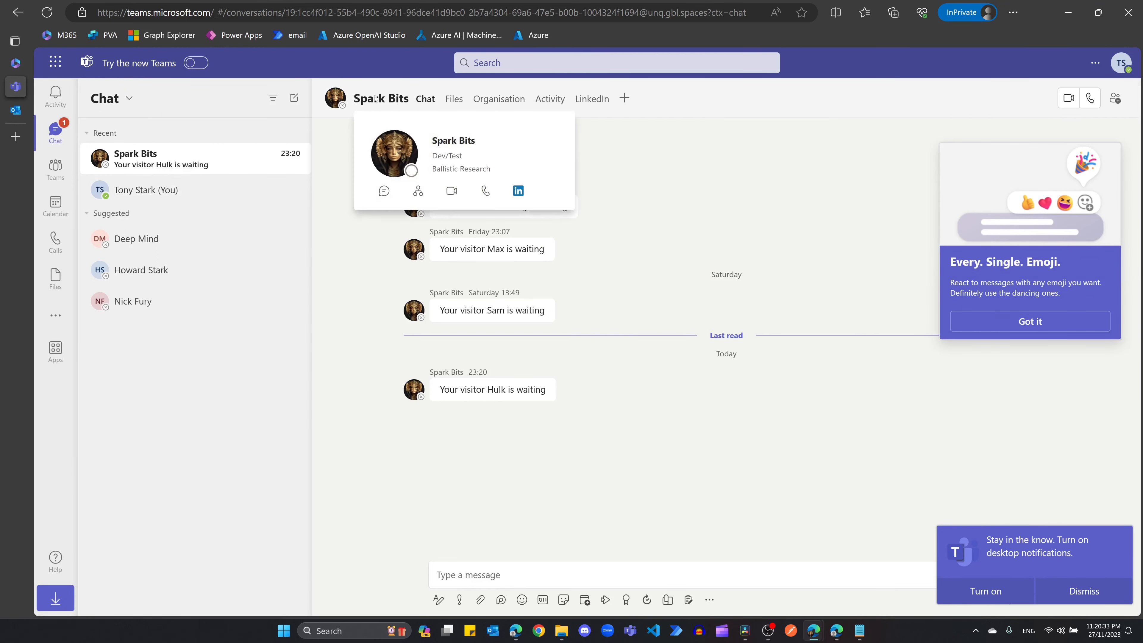
click(732, 266)
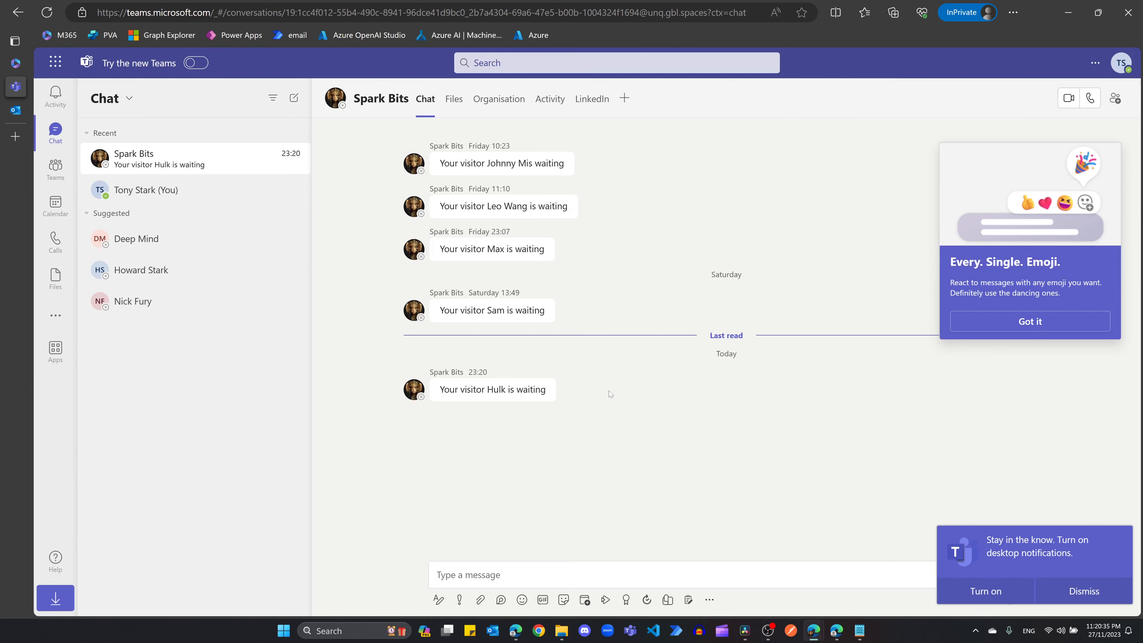
drag(440, 394, 551, 393)
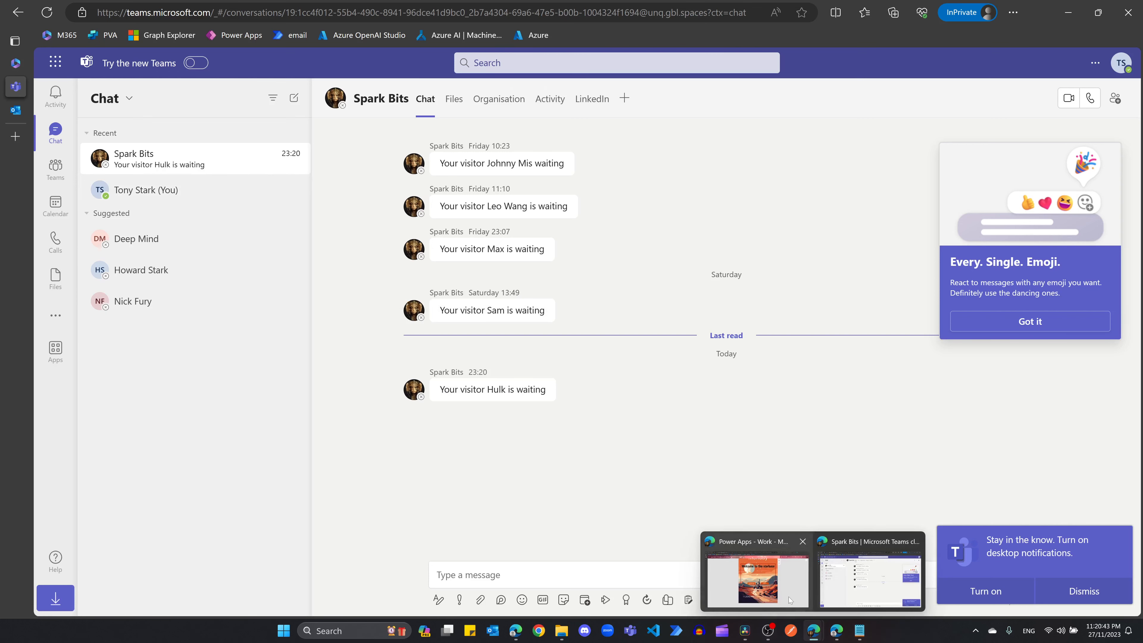
click(781, 575)
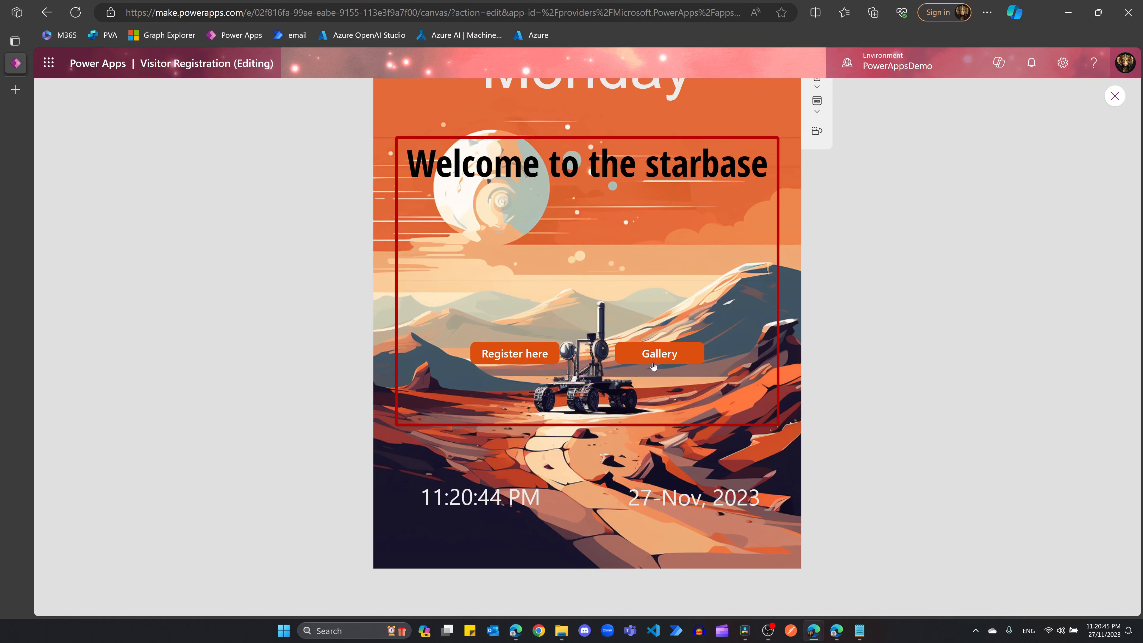
Step: Open Hulk's visitor record from the visitor gallery
click(656, 354)
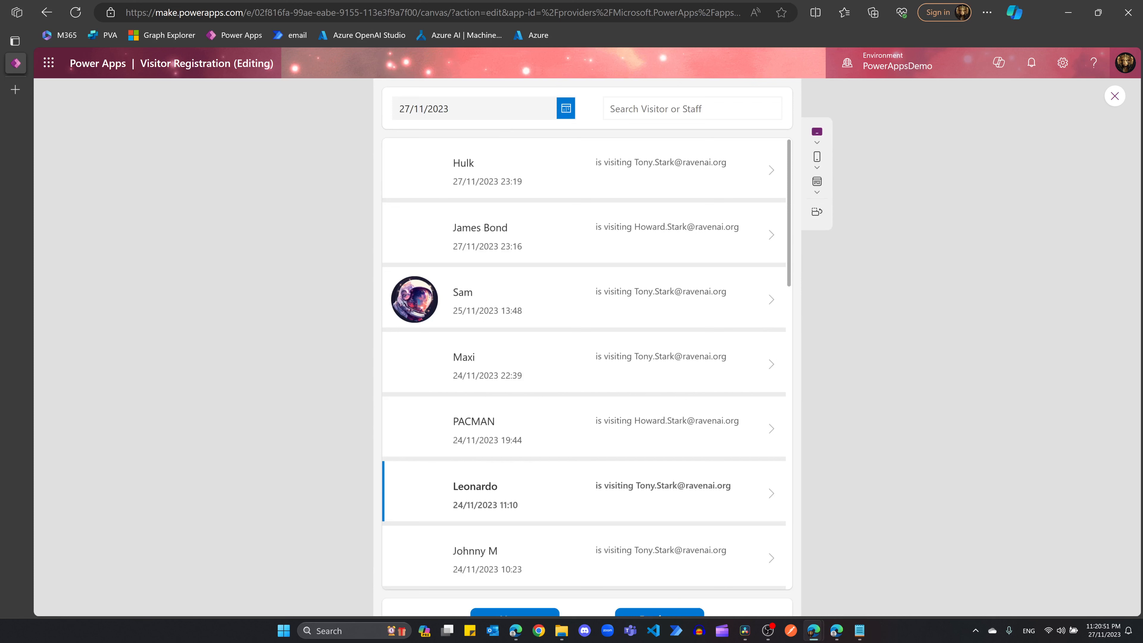
click(430, 173)
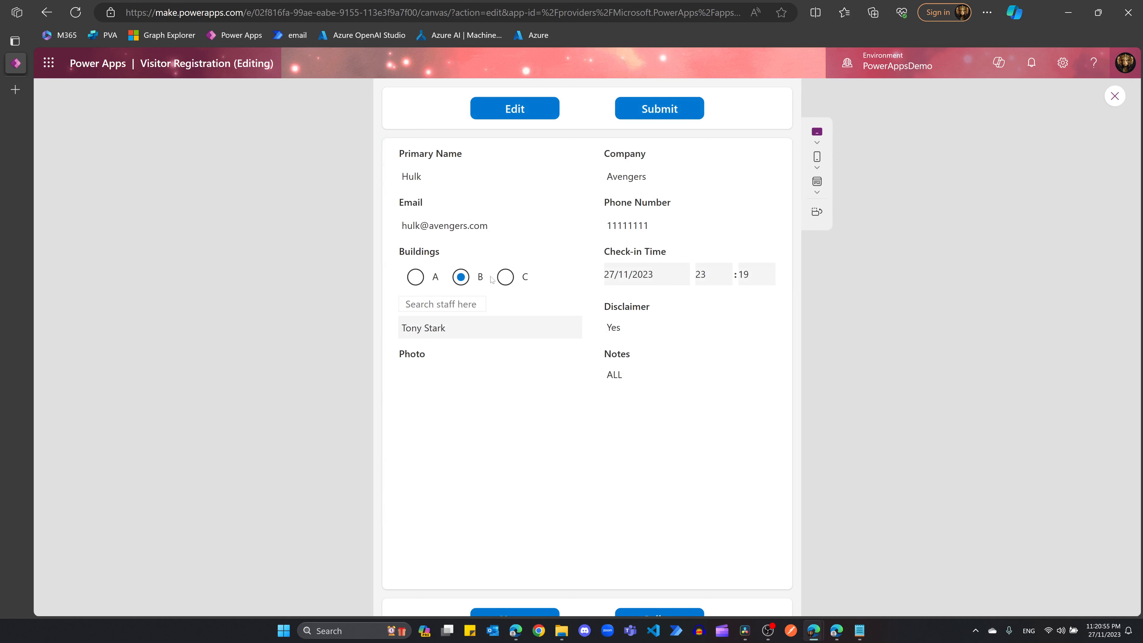
scroll(508, 424, down, 3)
scroll(579, 414, up, 3)
Step: Edit Hulk's record to change the building from B to A and submit it
click(520, 116)
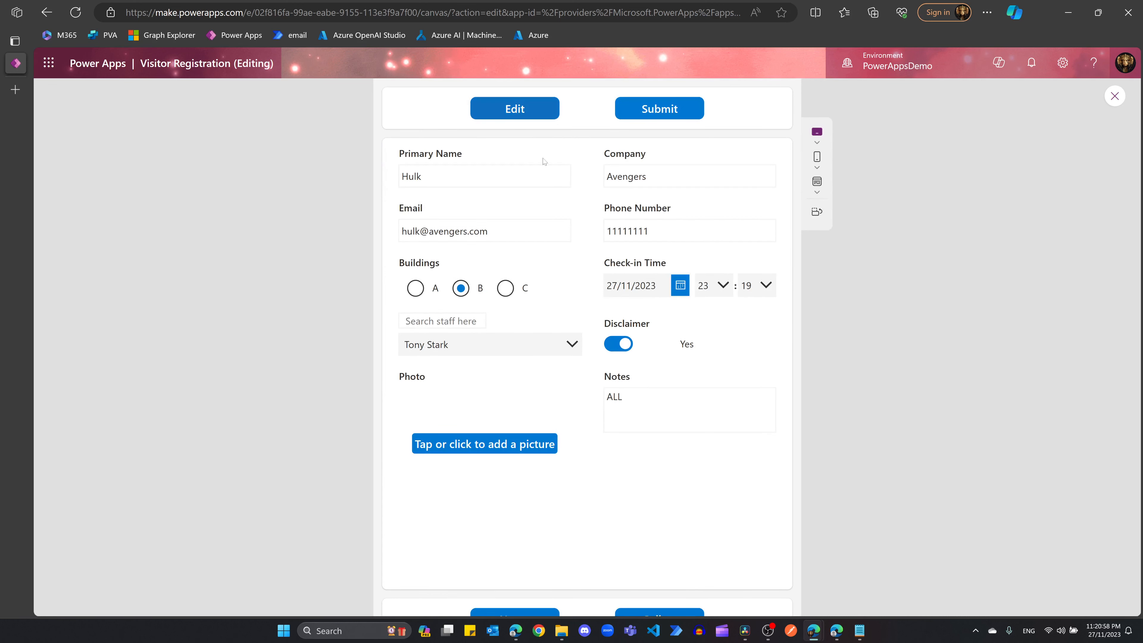
click(428, 293)
click(514, 110)
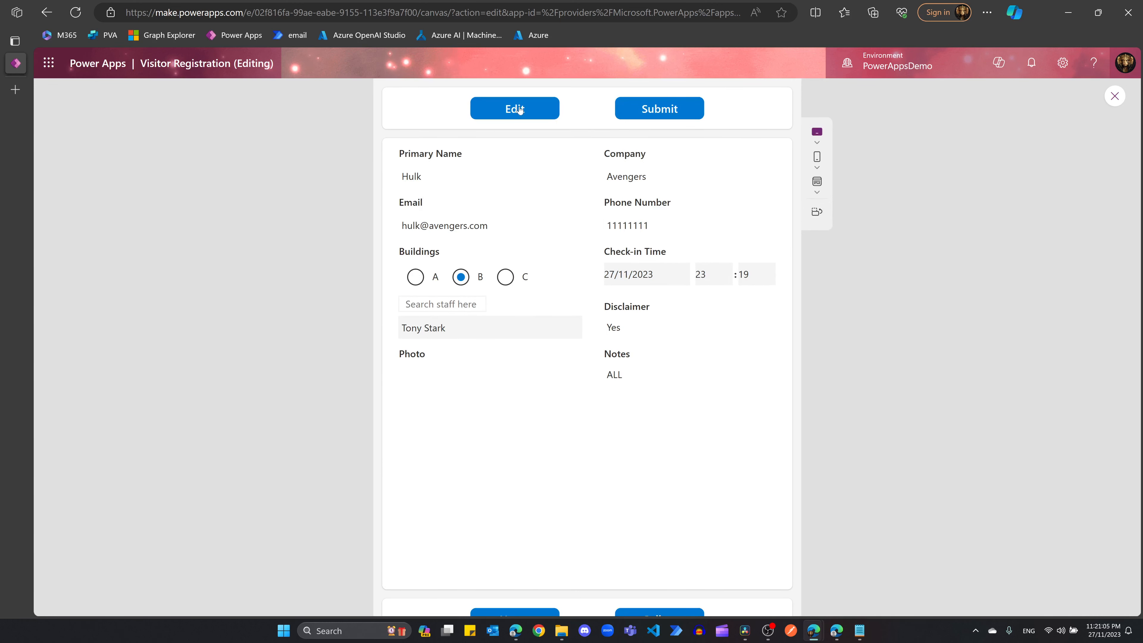
click(516, 118)
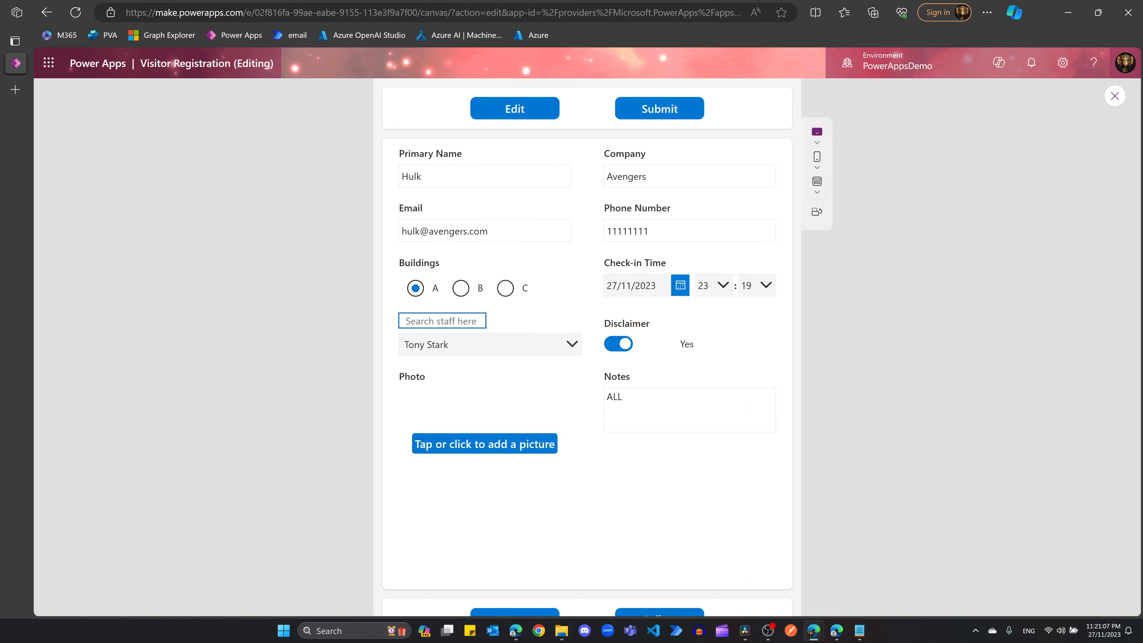
click(662, 108)
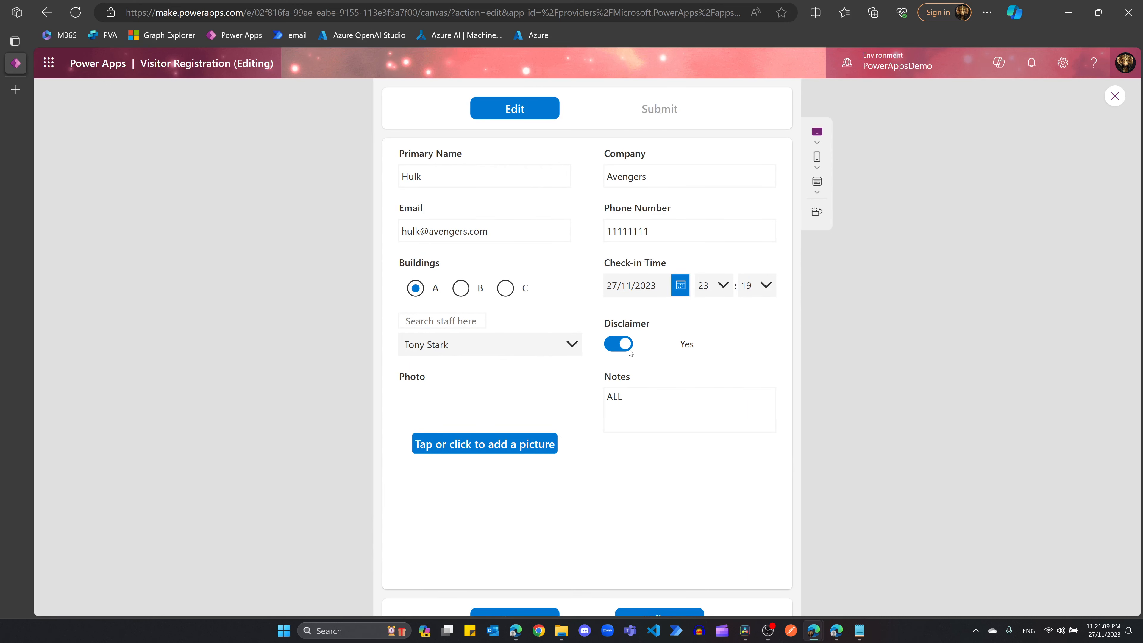
click(620, 425)
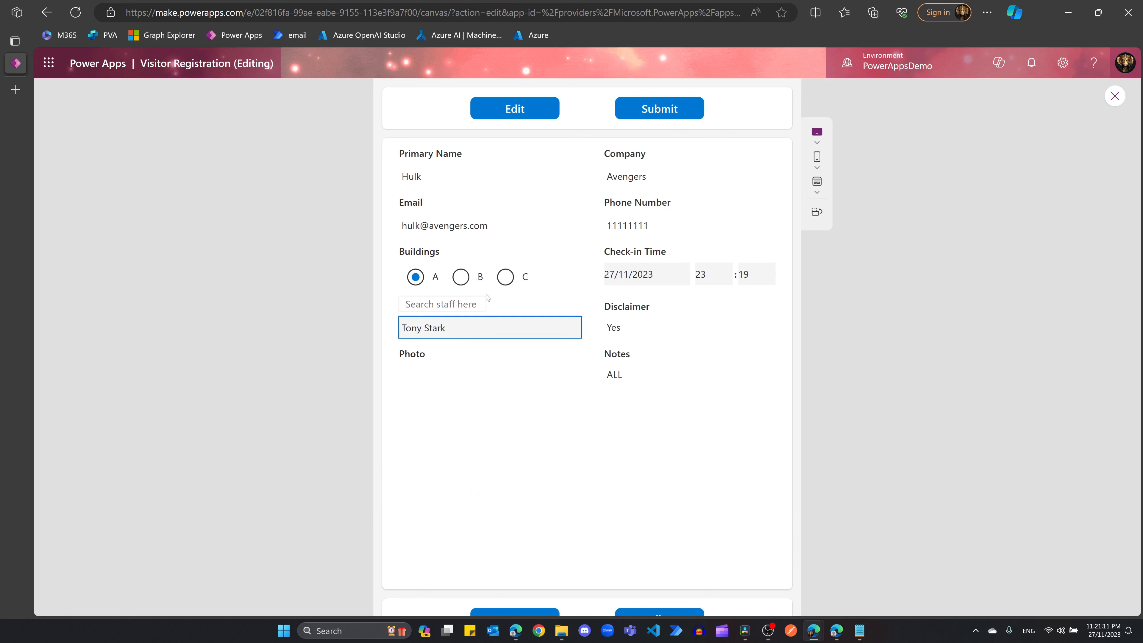
Step: Return to the visitor gallery
scroll(757, 379, down, 3)
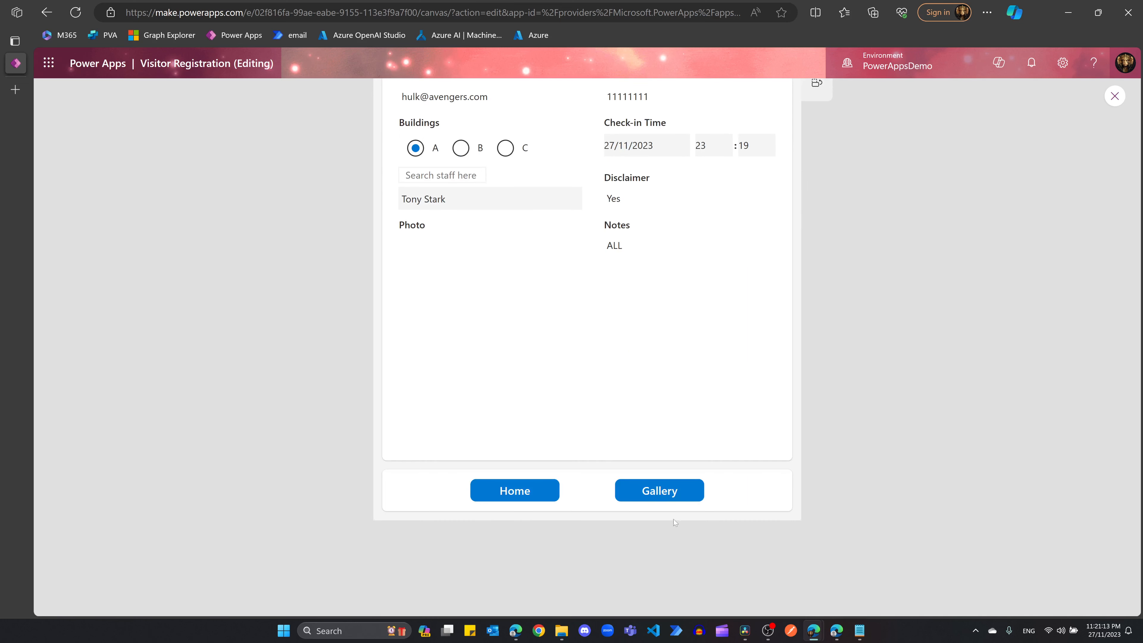
click(660, 493)
scroll(759, 466, up, 3)
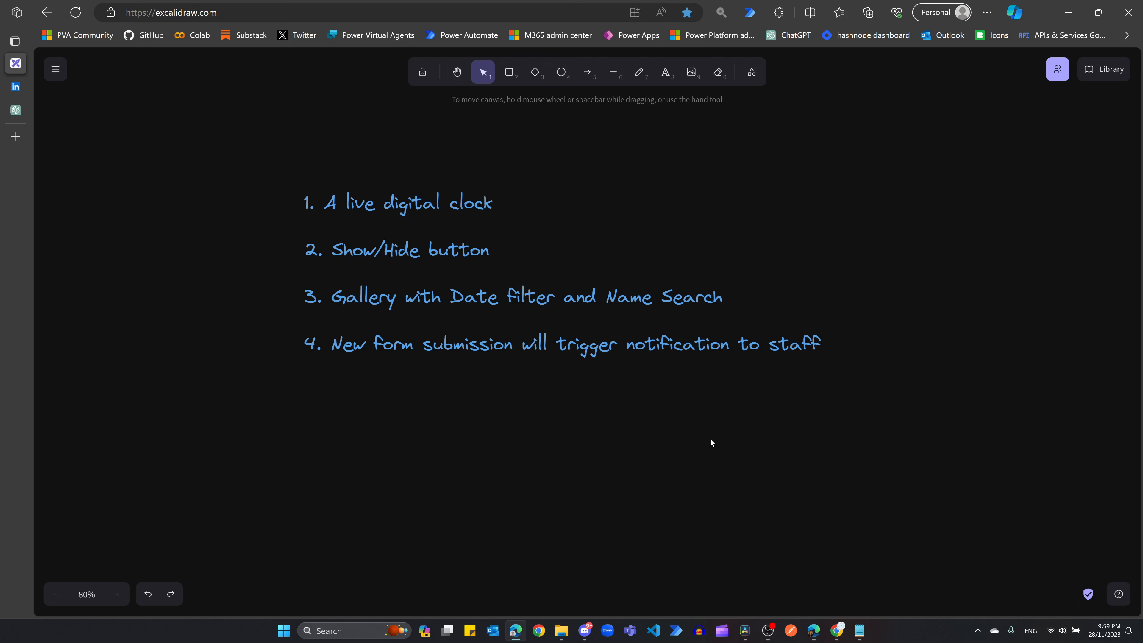
Step: Select the four-point feature list on the Excalidraw canvas, ending with the staff-notification line
click(354, 205)
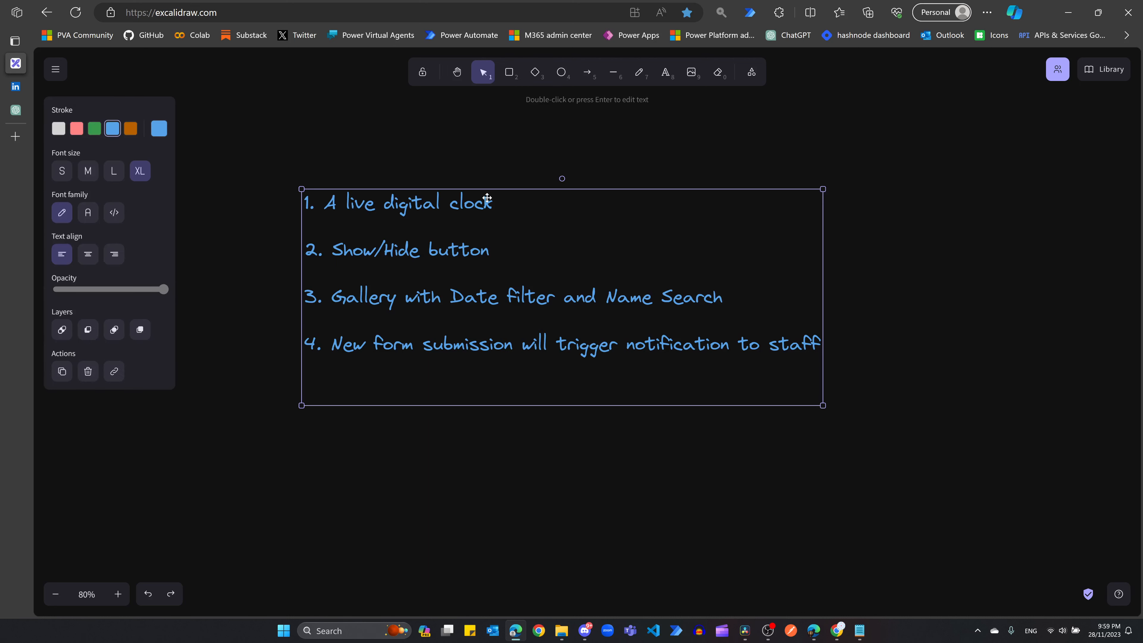